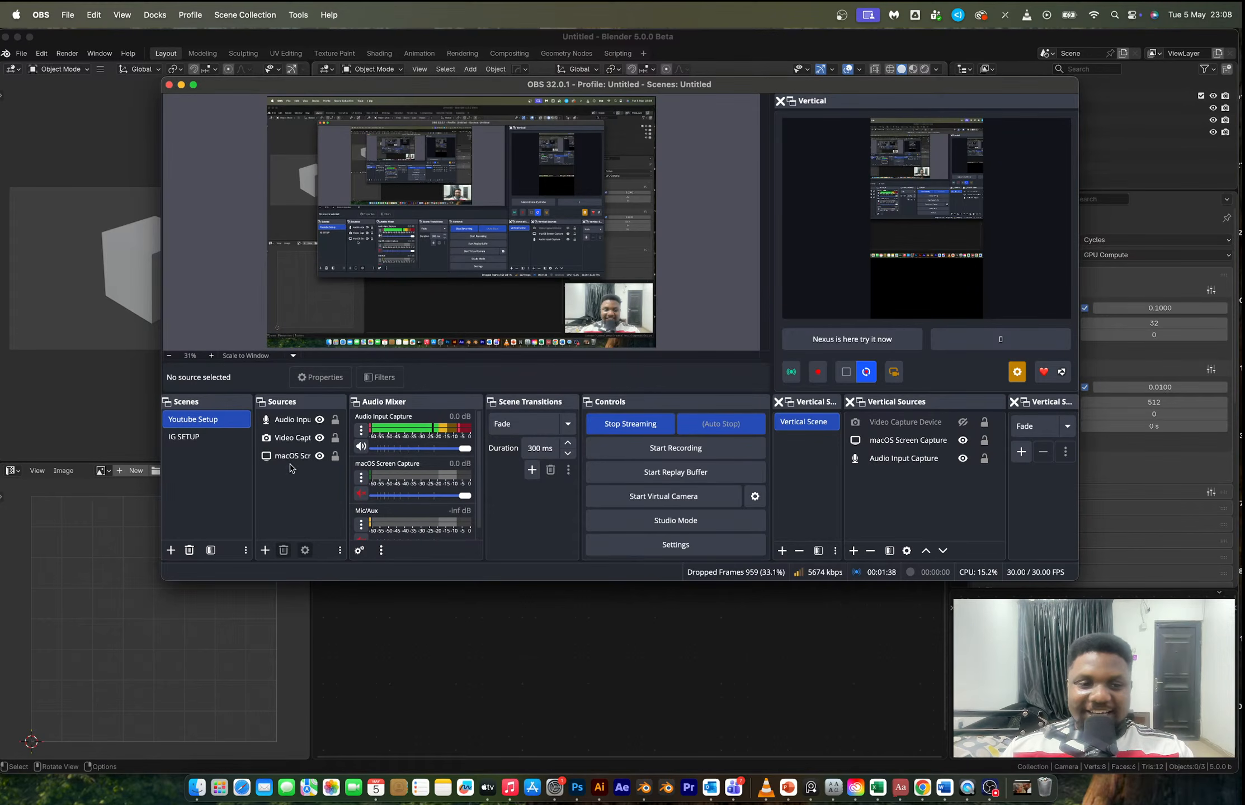
# - Review the macOS Screen Capture source's capture method and display settings, and accept them
pyautogui.doubleClick(289, 461)
pyautogui.click(588, 336)
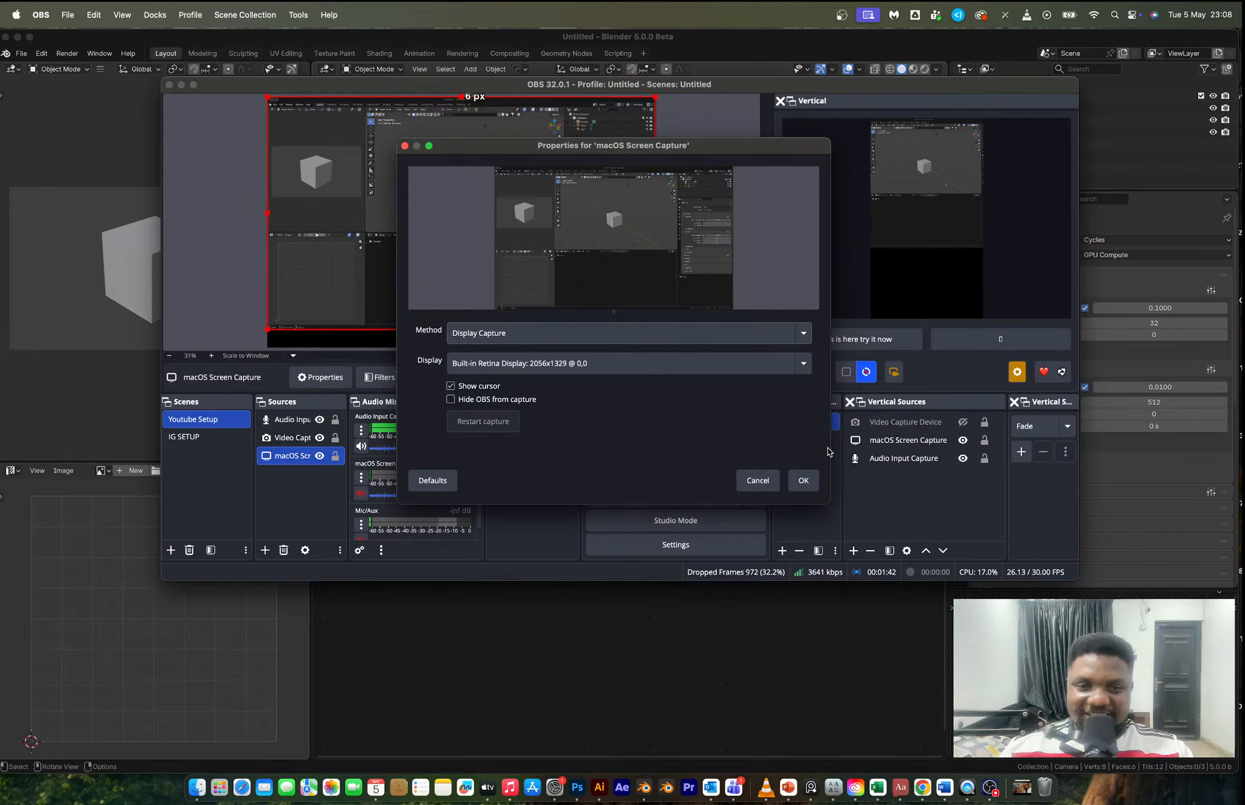
pyautogui.click(803, 480)
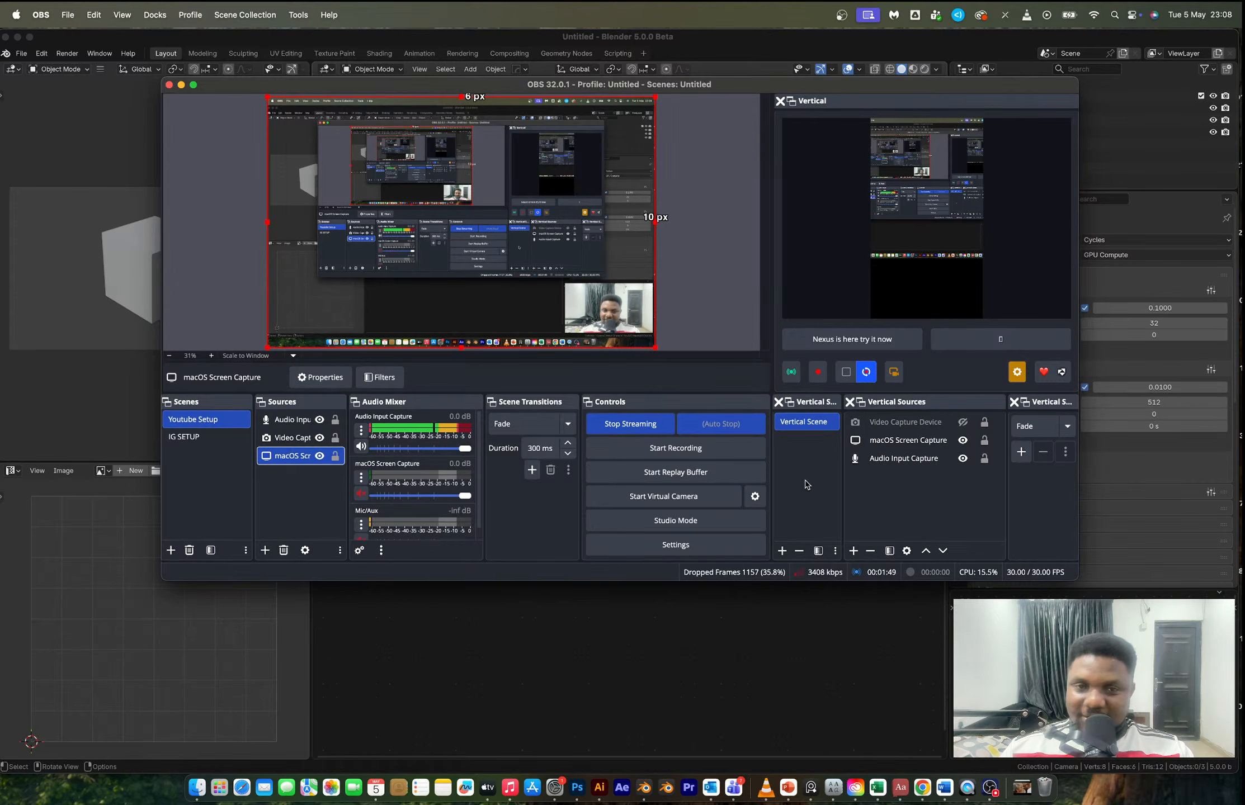
# - Switch to Blender and delete the default camera, cube and light from the scene
pyautogui.click(678, 46)
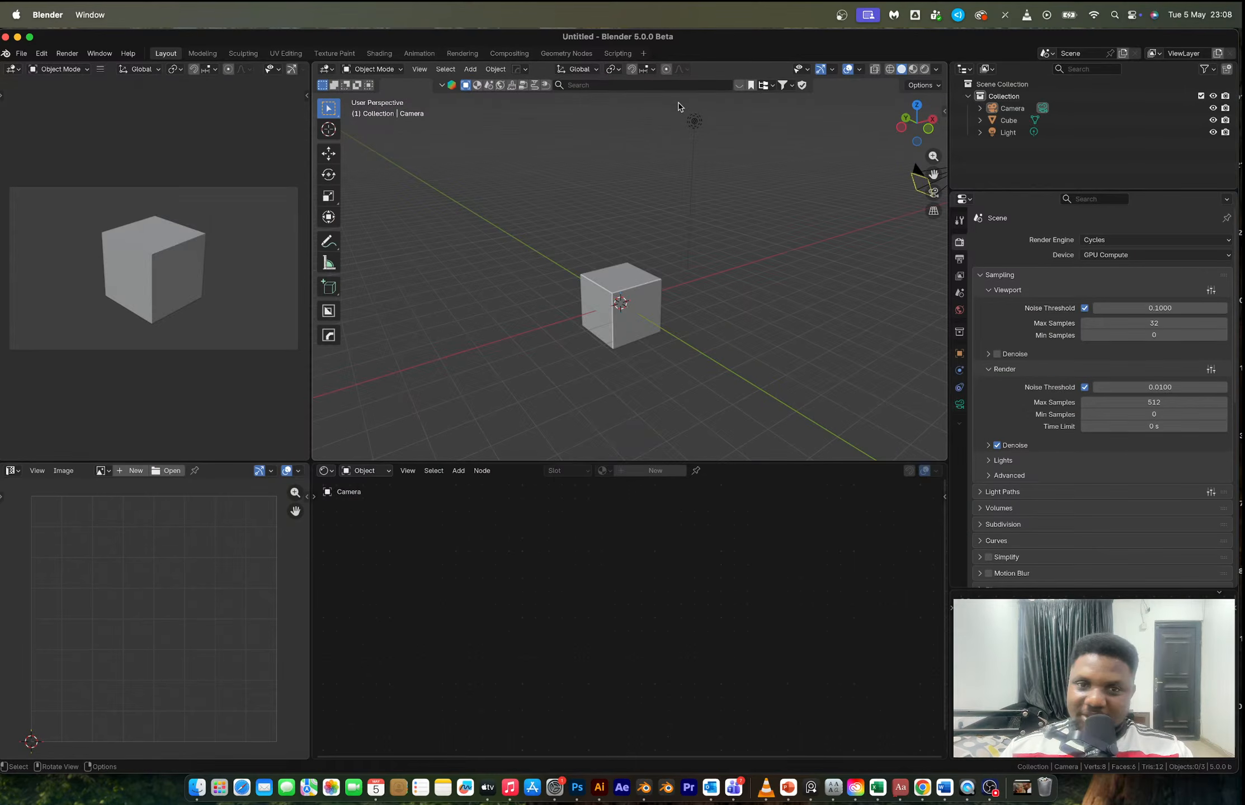
pyautogui.press('a')
pyautogui.press('Delete')
pyautogui.hotkey('shift', 'a')
# - Bring the image "Screenshot 2026-05-05 at 23.05.29" from the Desktop folder in Finder into Blender's 3D viewport as a reference
pyautogui.click(200, 789)
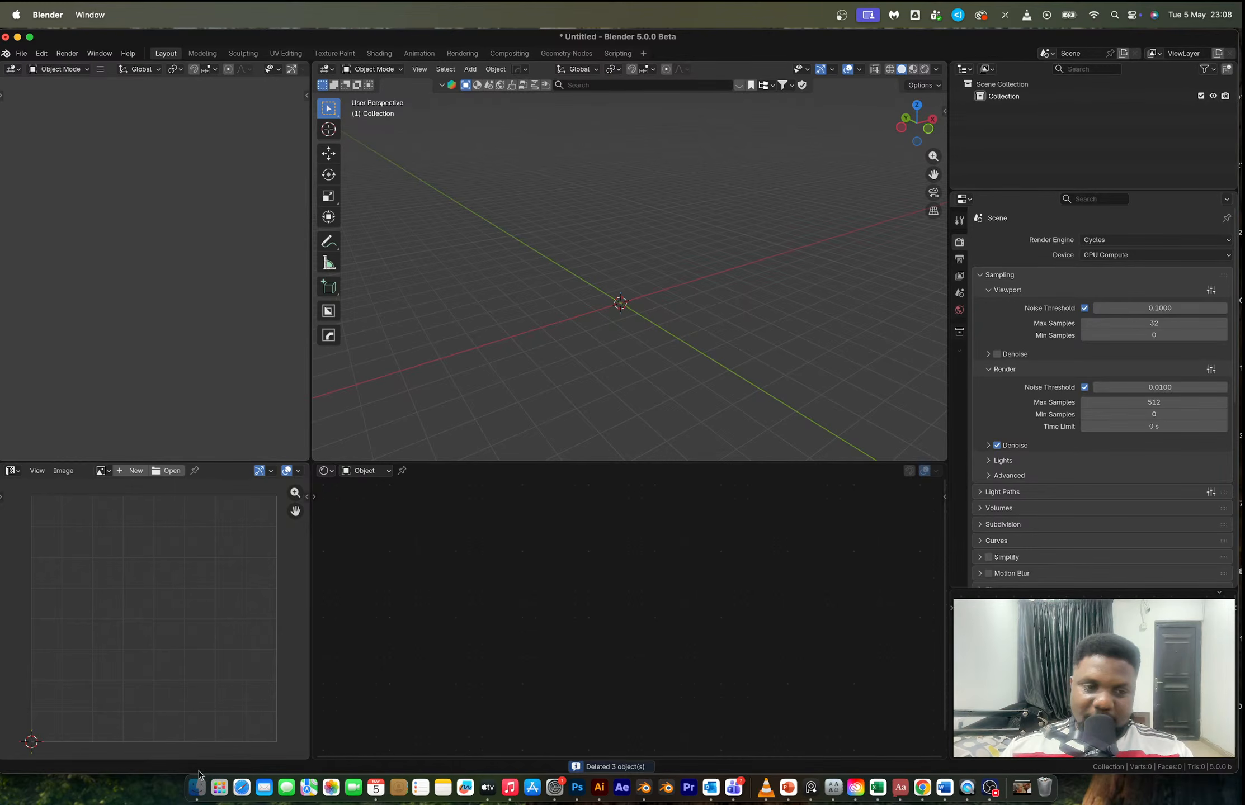
pyautogui.click(225, 547)
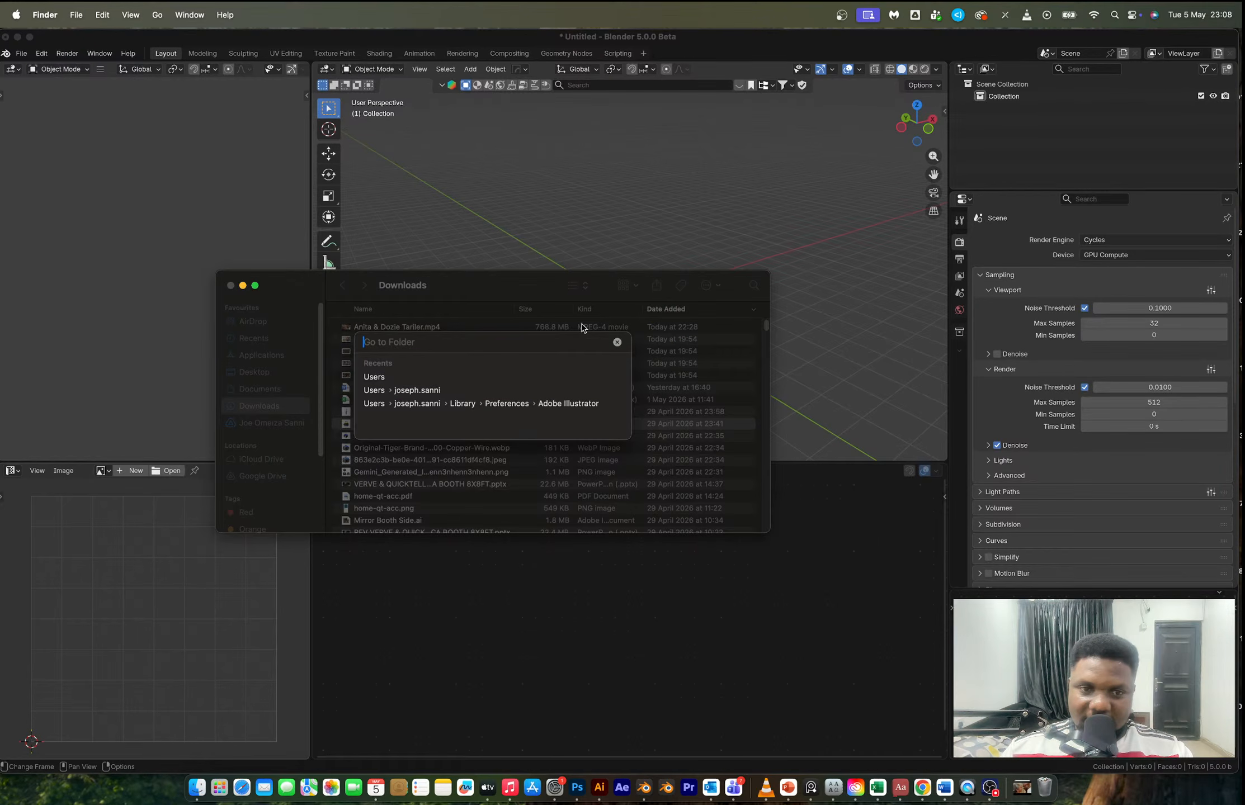
pyautogui.click(617, 343)
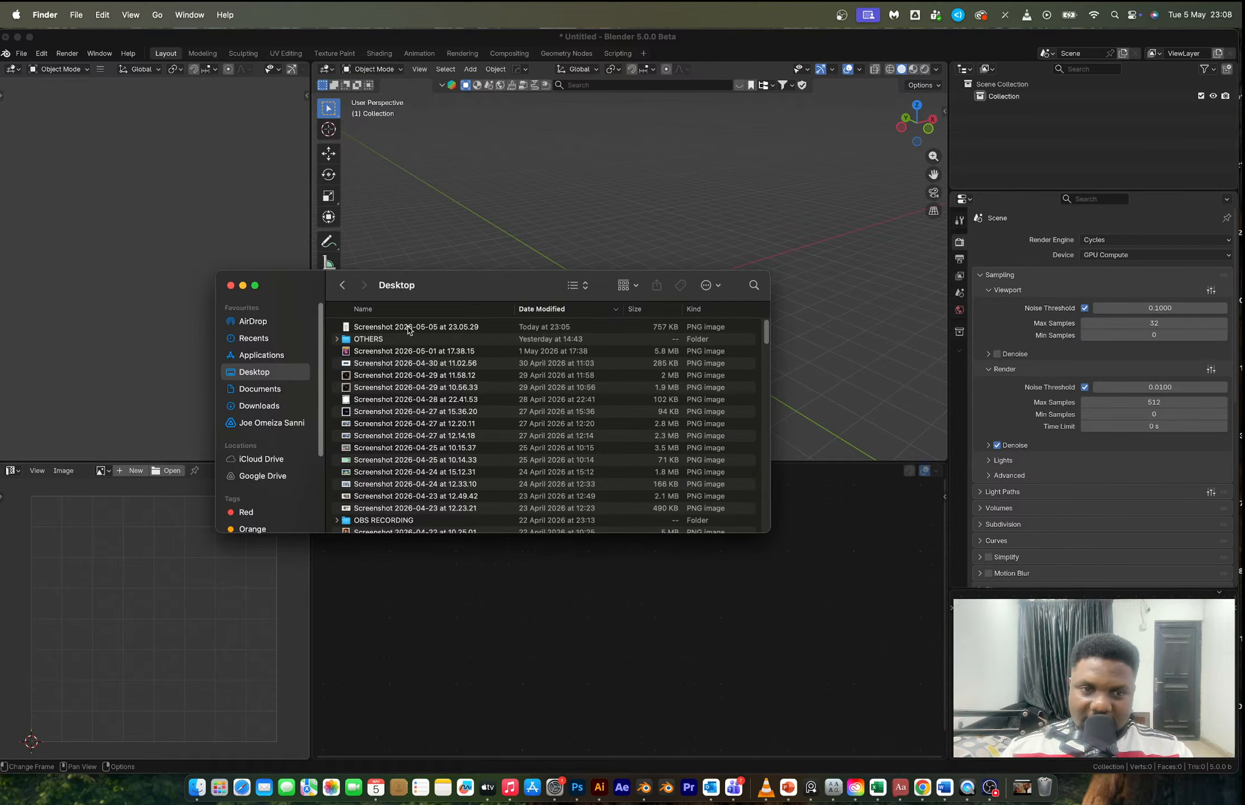
pyautogui.moveTo(408, 329); pyautogui.dragTo(607, 228)
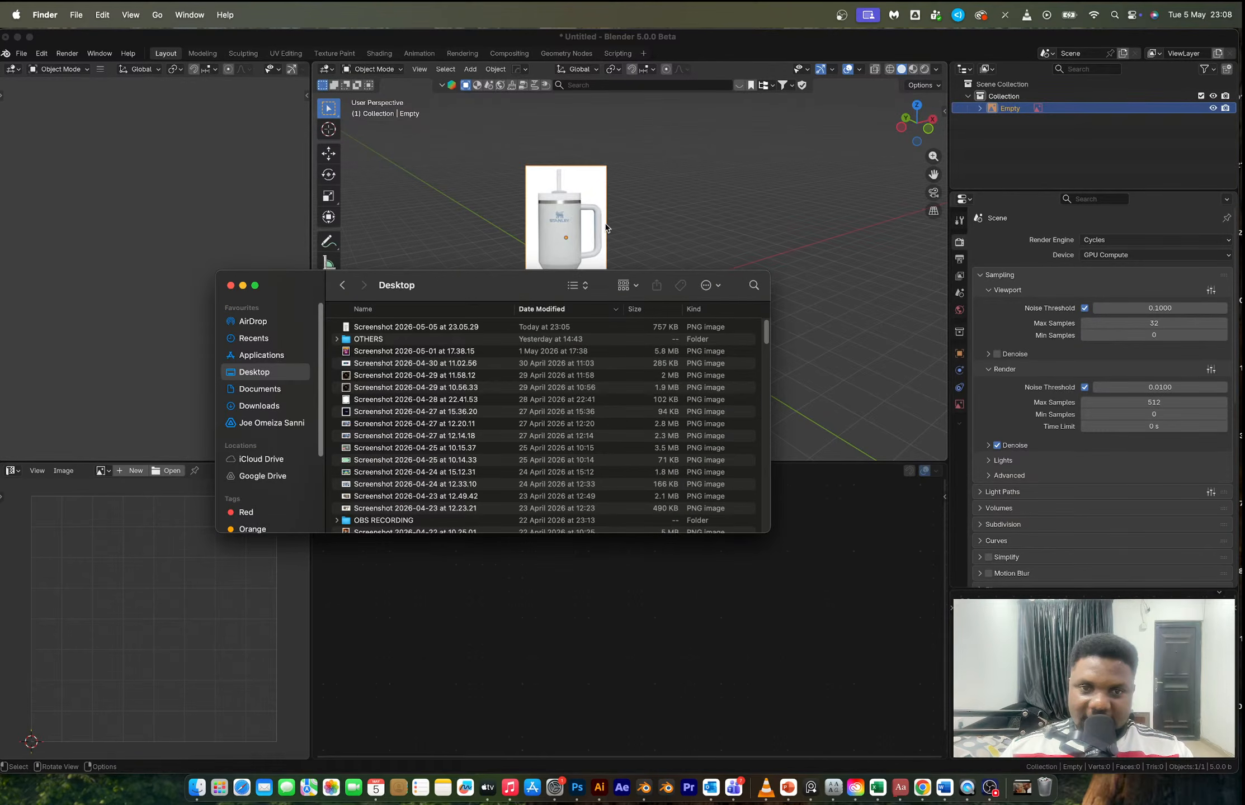
# - Reset the reference image's location to the world origin and rotate it 90° about the global X axis
pyautogui.click(607, 228)
pyautogui.hotkey('alt', 'g')
pyautogui.write('rx90')
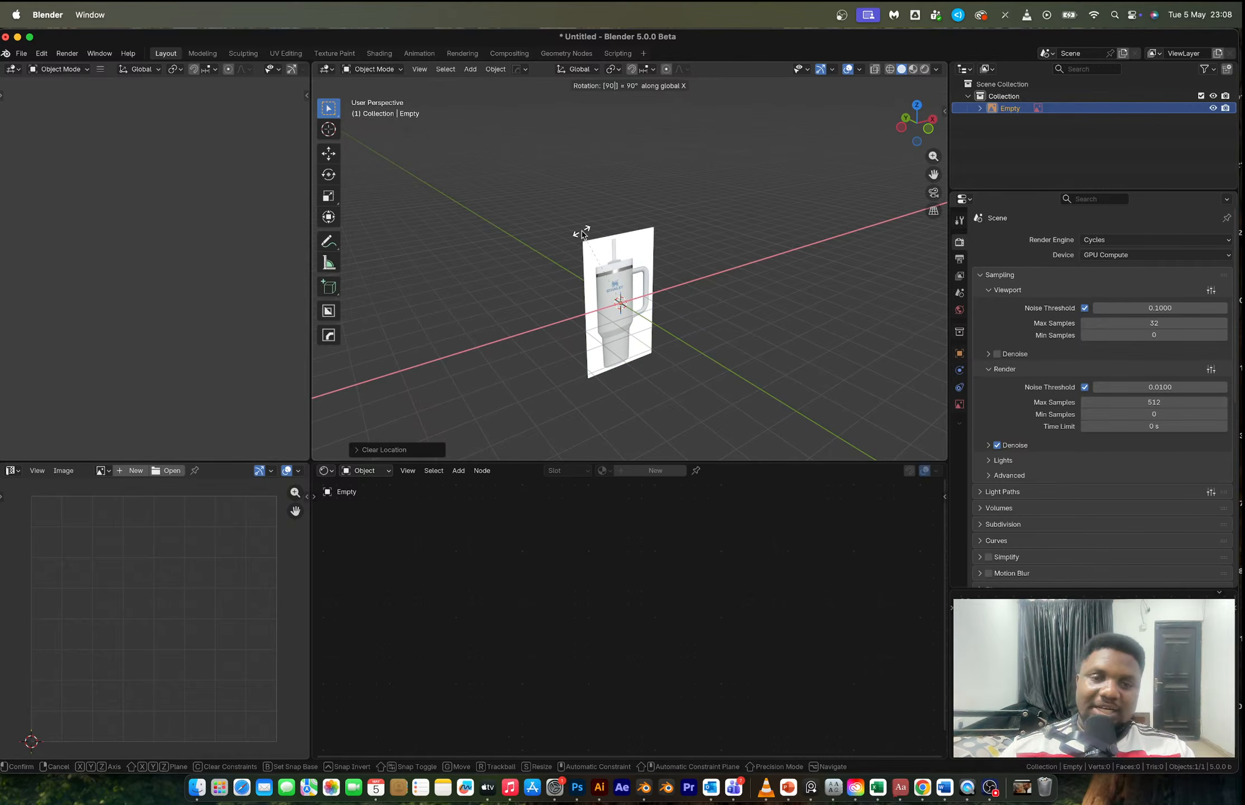
pyautogui.press('Return')
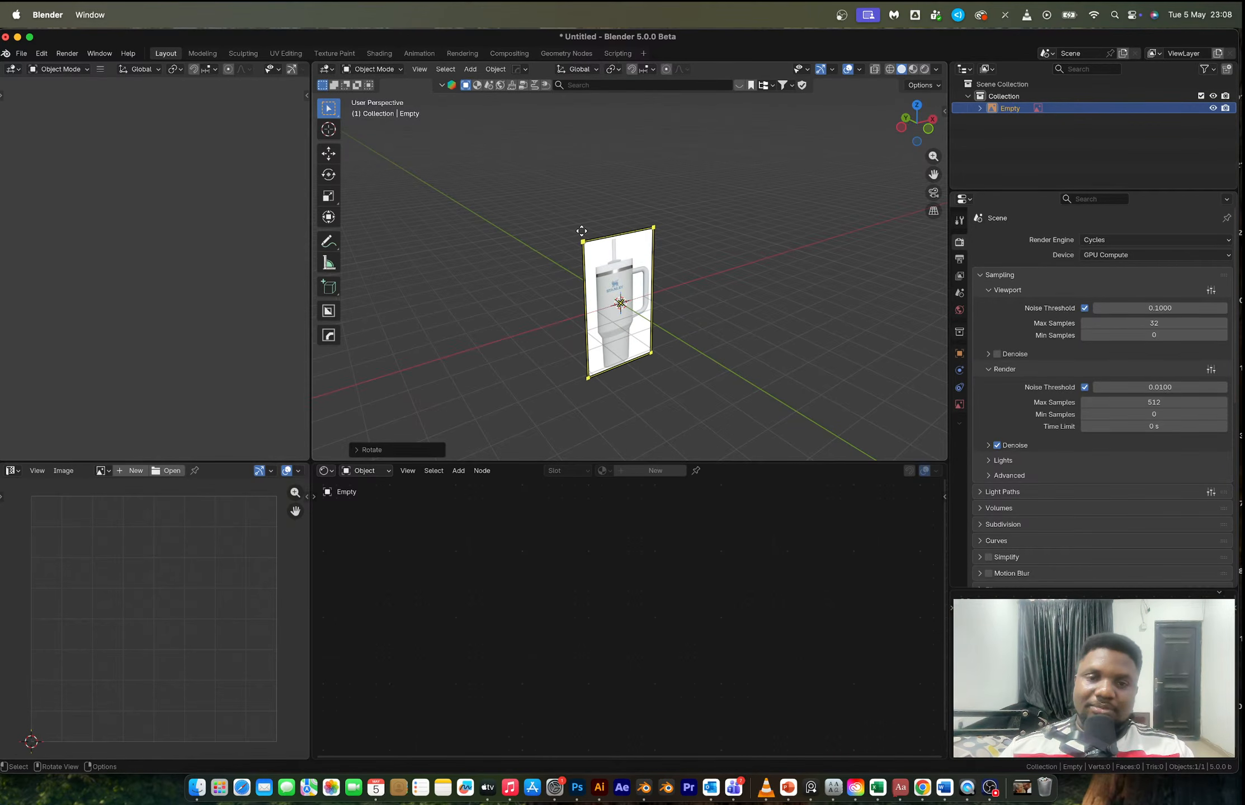
# - Raise the reference image about 2.08 m along the global Z axis
pyautogui.press('g')
pyautogui.press('z')
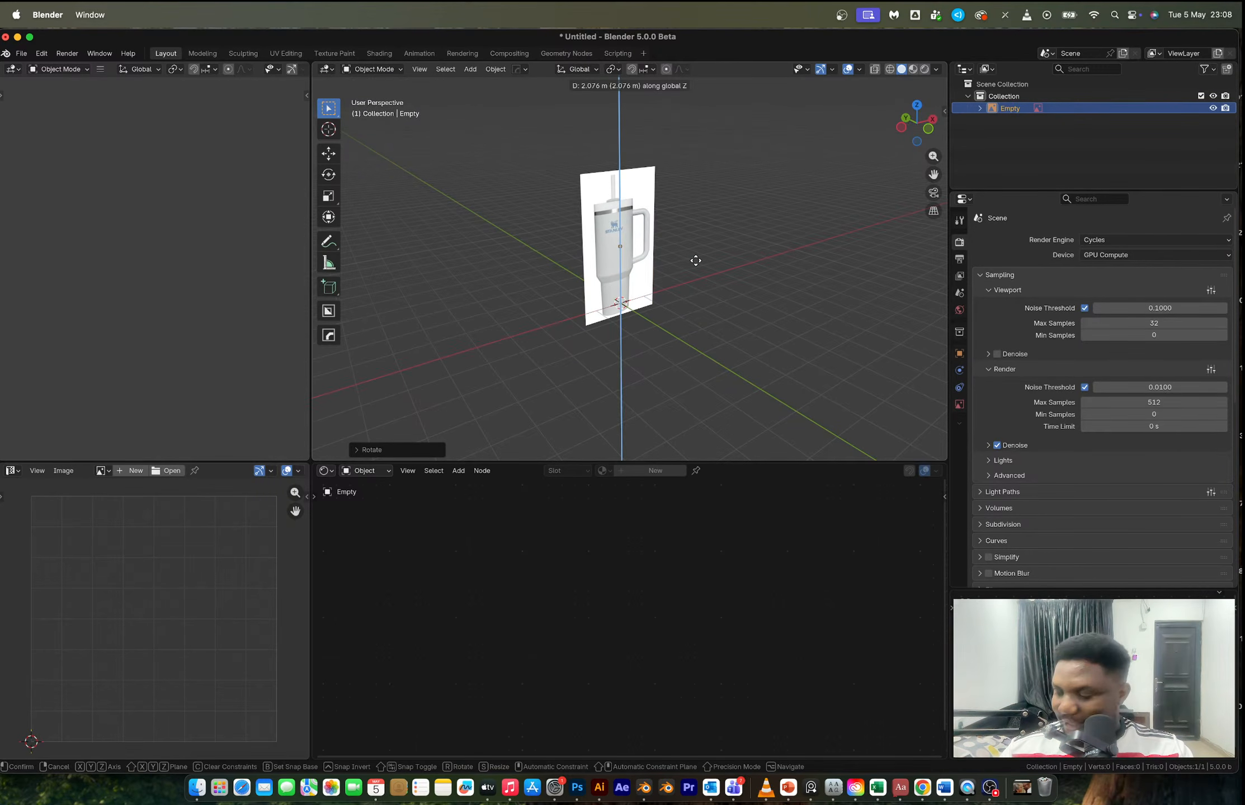
pyautogui.click(695, 260)
# - In the front view, move the reference image so the base of the cup sits on the world origin
pyautogui.click(929, 129)
pyautogui.scroll(2, 533, 289)
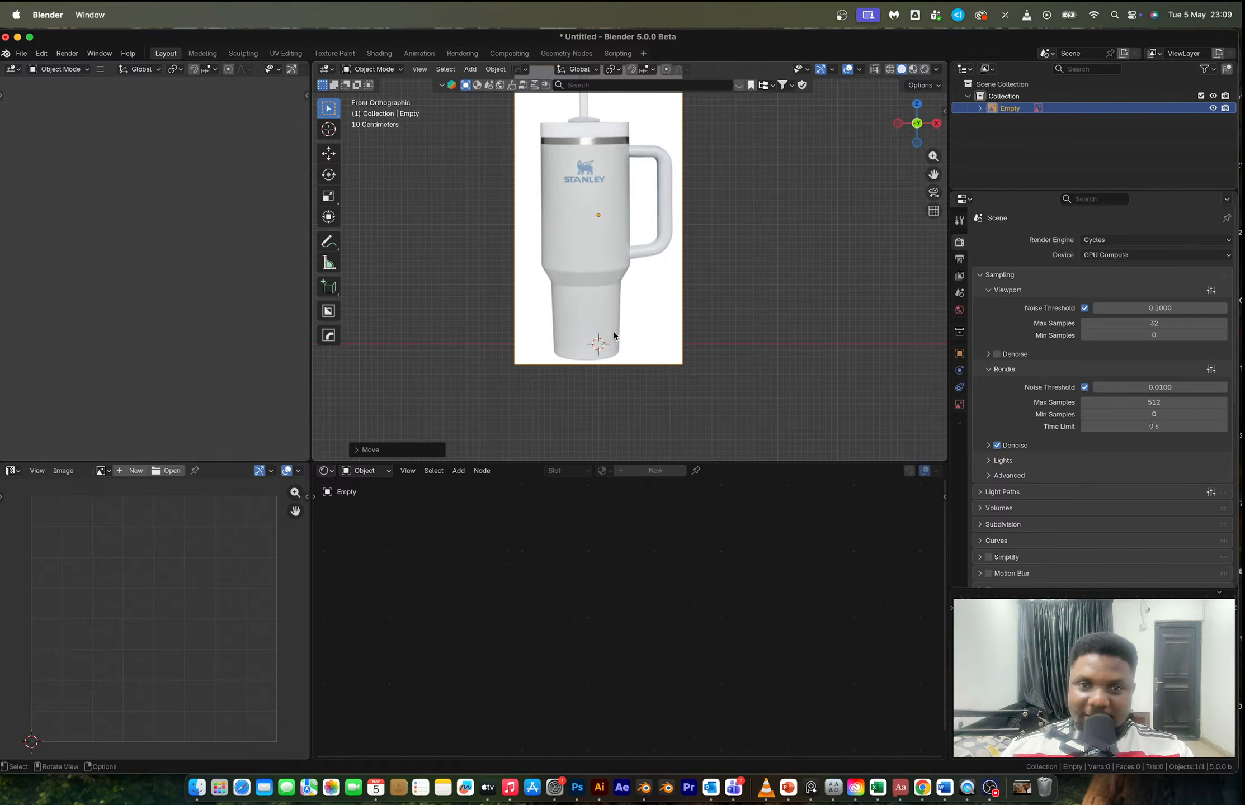
pyautogui.scroll(2, 614, 335)
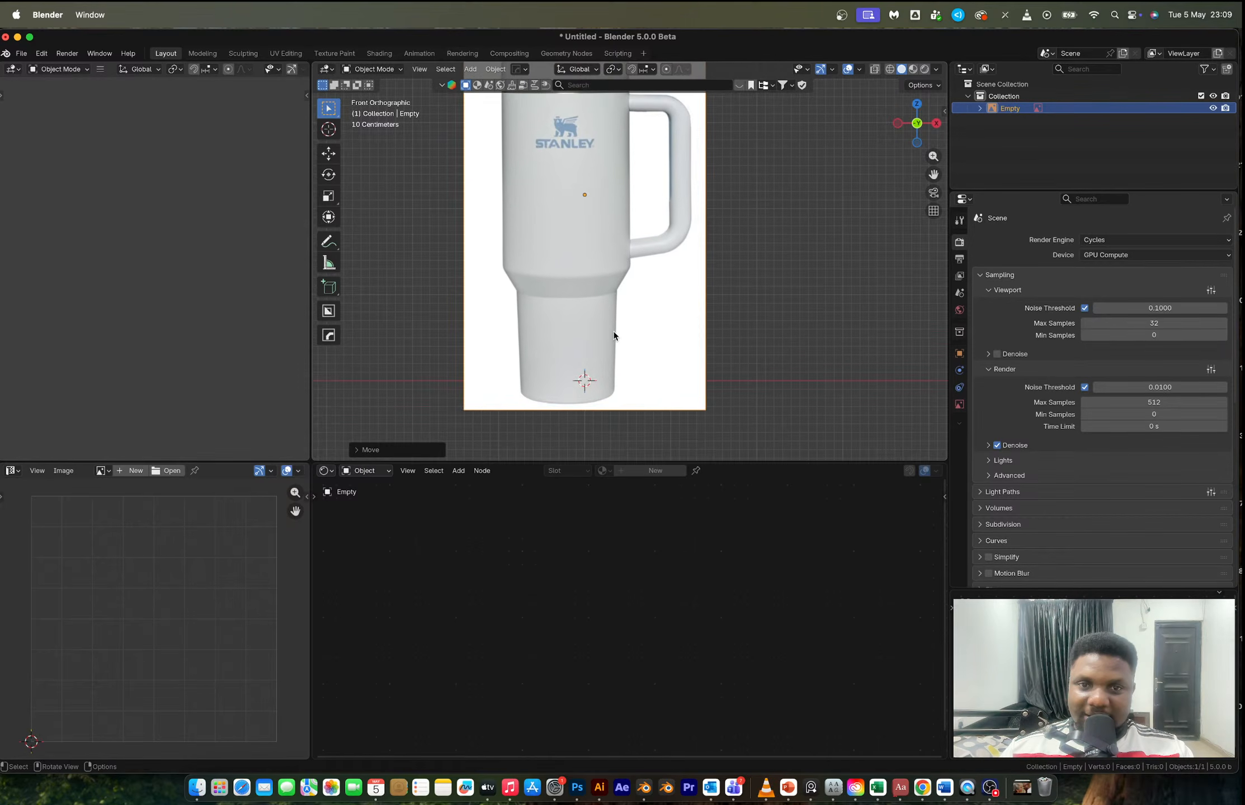
pyautogui.keyDown('shift'); pyautogui.moveTo(613, 332); pyautogui.dragTo(604, 360, button='middle'); pyautogui.keyUp('shift')
pyautogui.press('g')
pyautogui.click(621, 341)
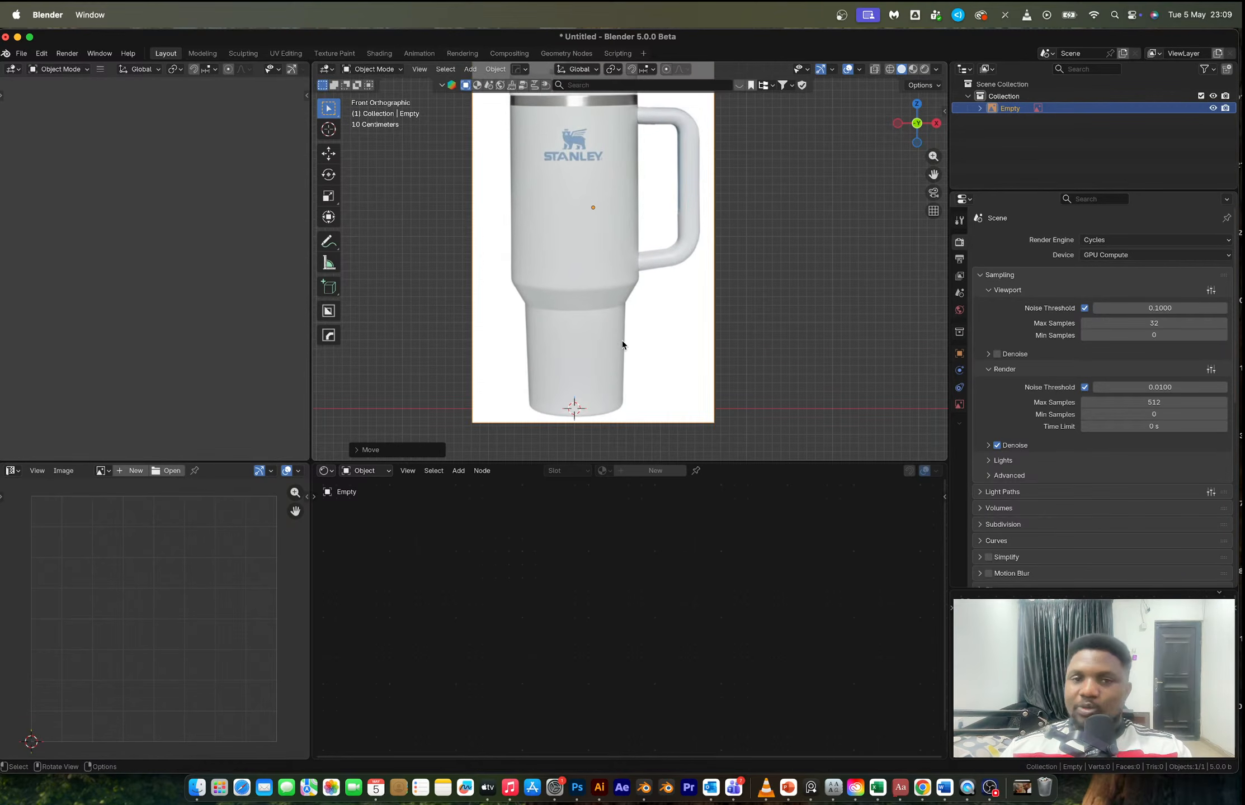
pyautogui.press('g')
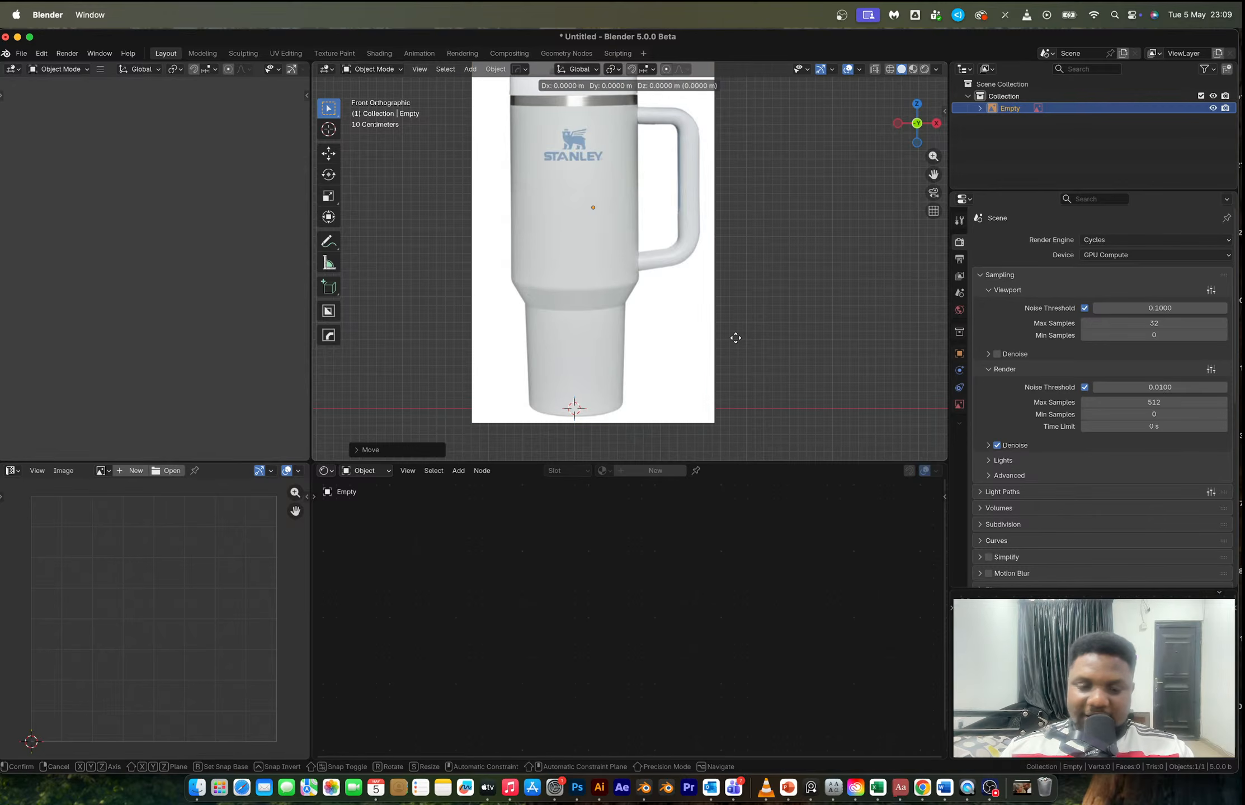
pyautogui.click(737, 343)
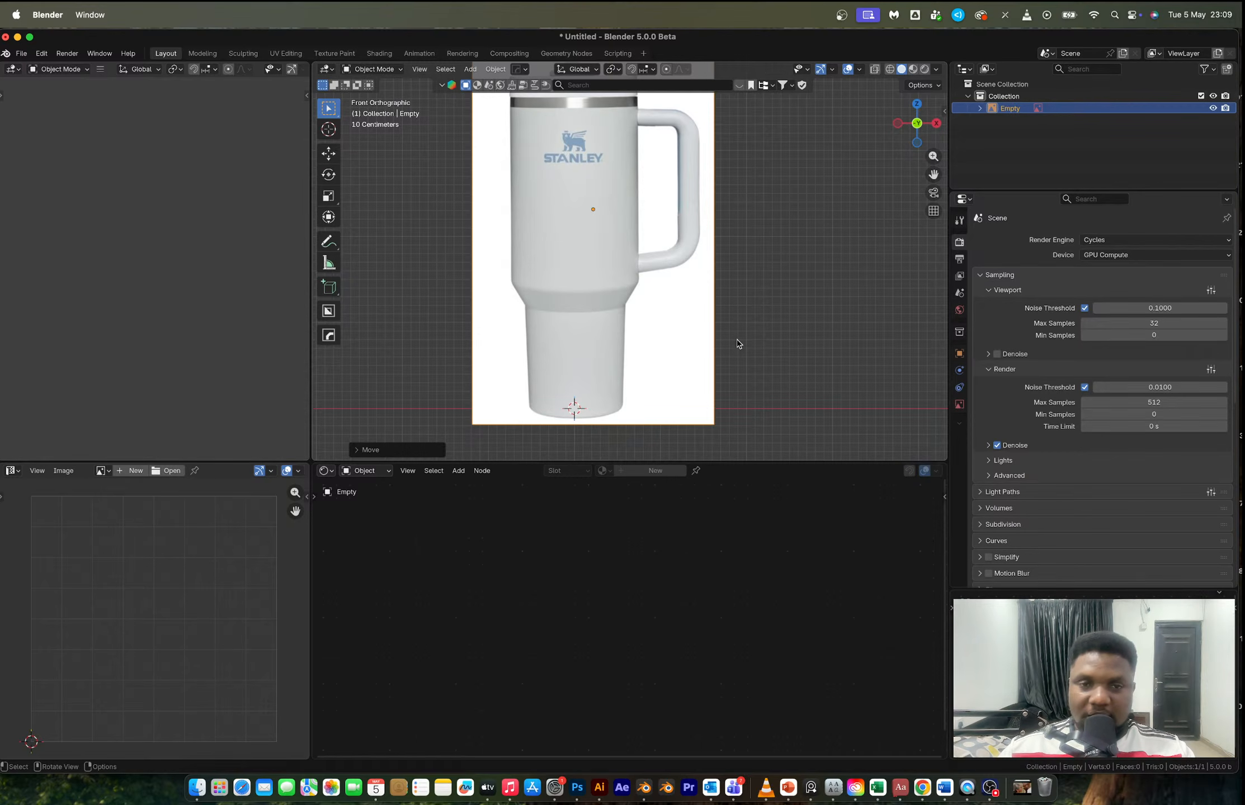
# - Move the reference image back along the Y axis behind the origin and return to the front view
pyautogui.moveTo(662, 330); pyautogui.dragTo(714, 350, button='middle')
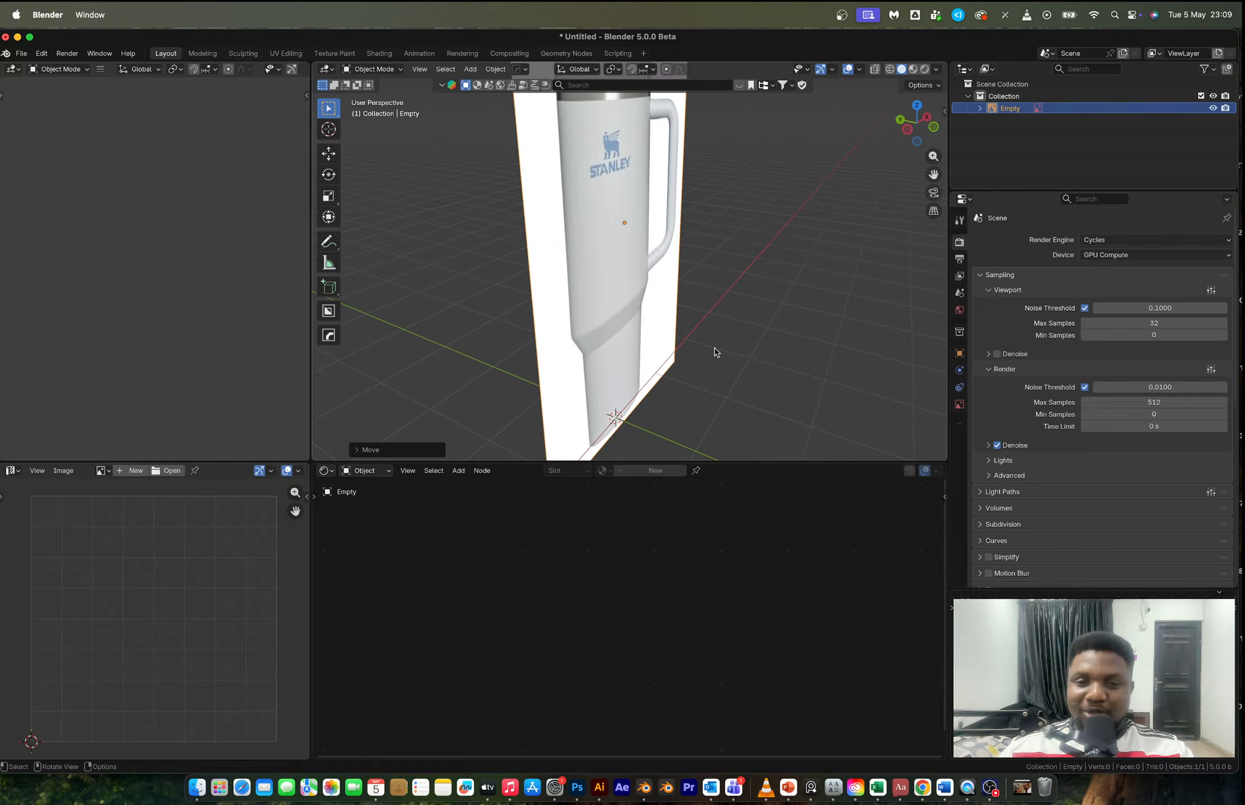
pyautogui.scroll(-3, 646, 341)
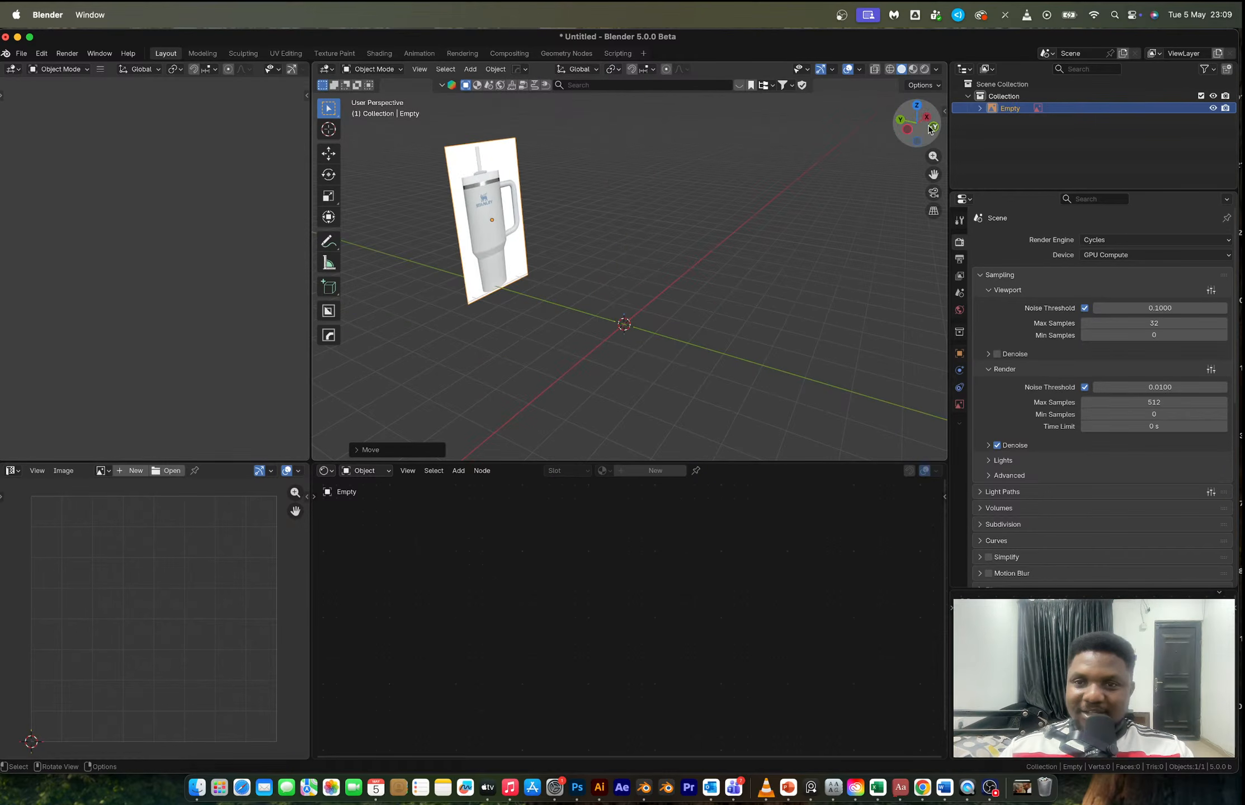
pyautogui.click(933, 127)
# - Make the reference image semi-transparent with an opacity of 0.351
pyautogui.scroll(5, 517, 315)
pyautogui.keyDown('shift'); pyautogui.moveTo(669, 315); pyautogui.dragTo(707, 310, button='middle'); pyautogui.keyUp('shift')
pyautogui.click(959, 405)
pyautogui.click(1079, 382)
pyautogui.moveTo(1139, 382); pyautogui.dragTo(1057, 383)
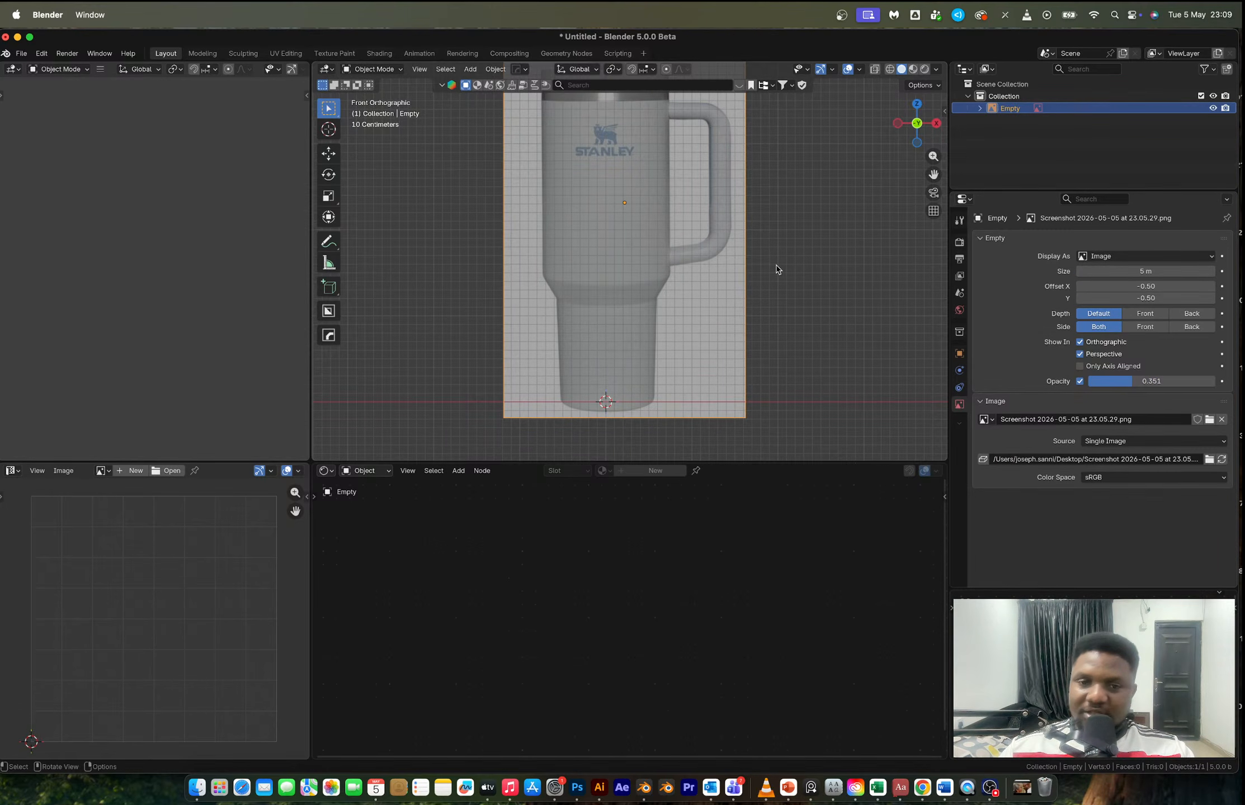
# - Shift the reference image about -0.06 m along the global X axis
pyautogui.click(776, 267)
pyautogui.click(662, 361)
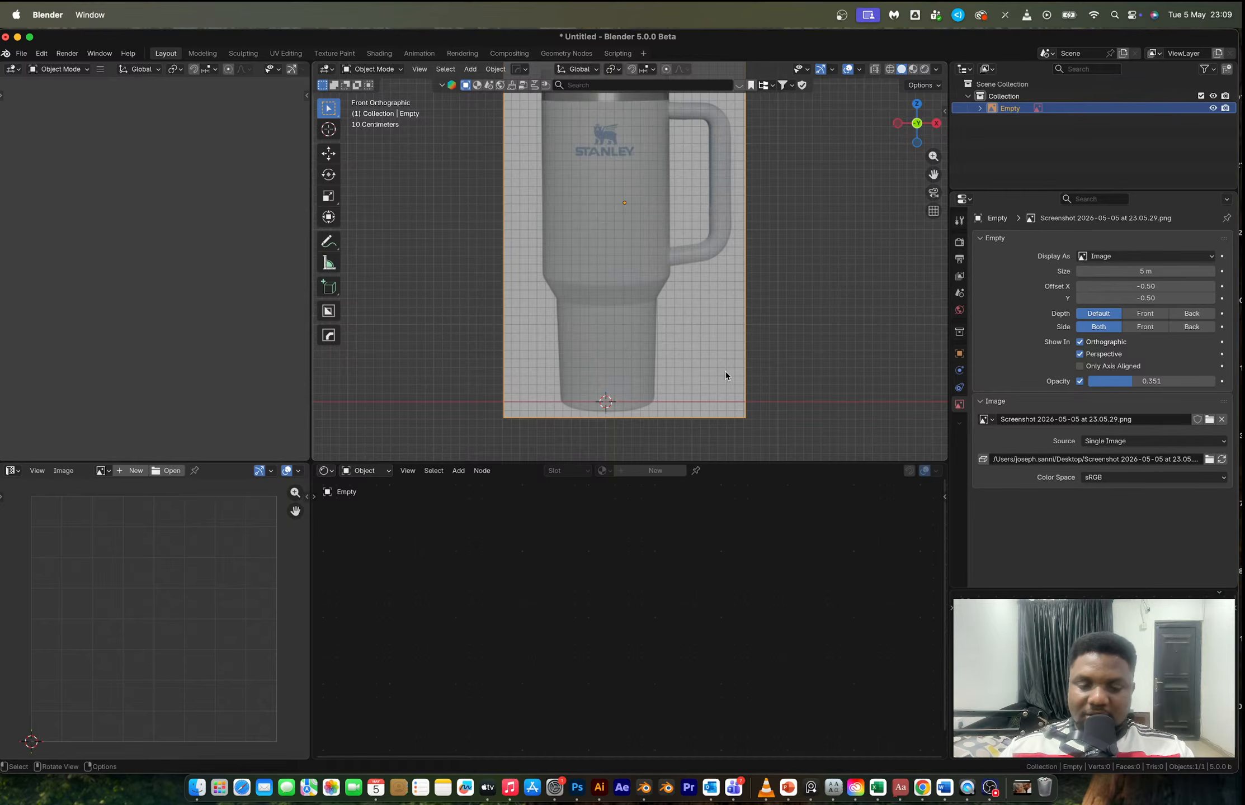
pyautogui.press('g')
pyautogui.press('x')
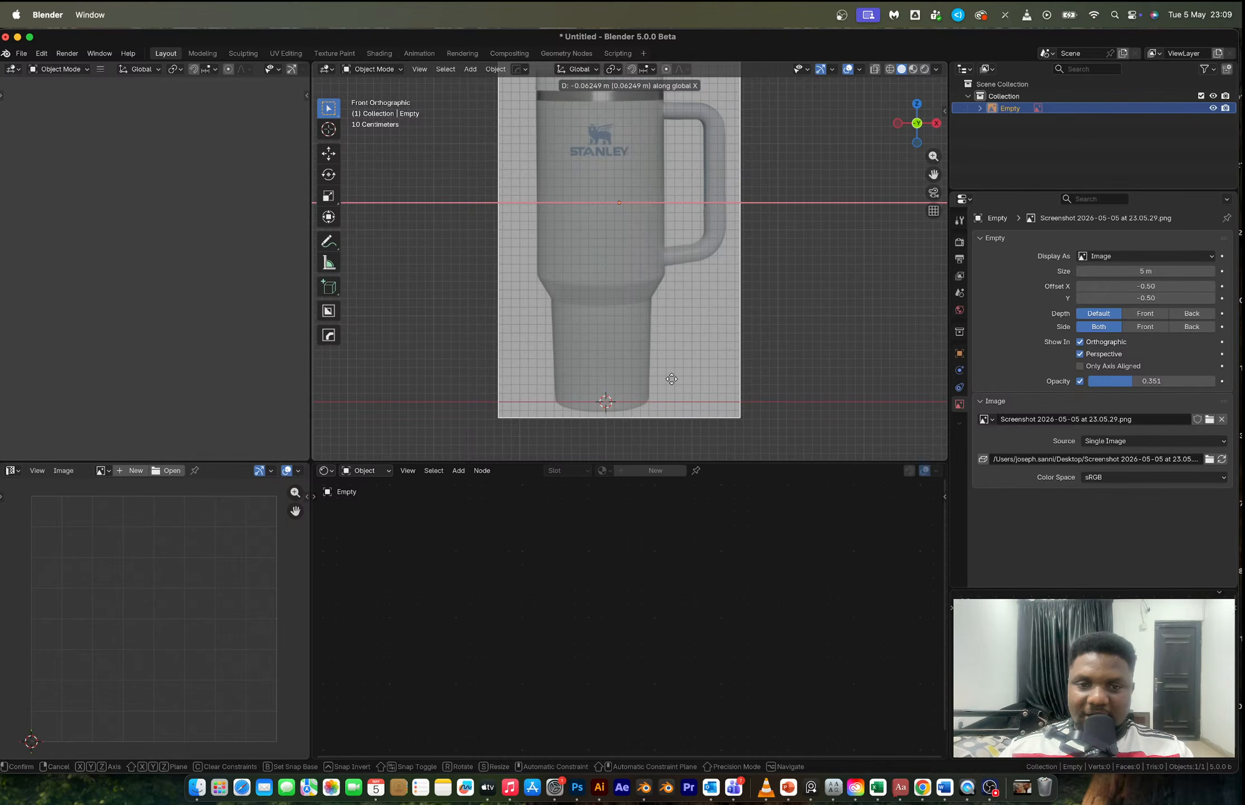
pyautogui.click(671, 379)
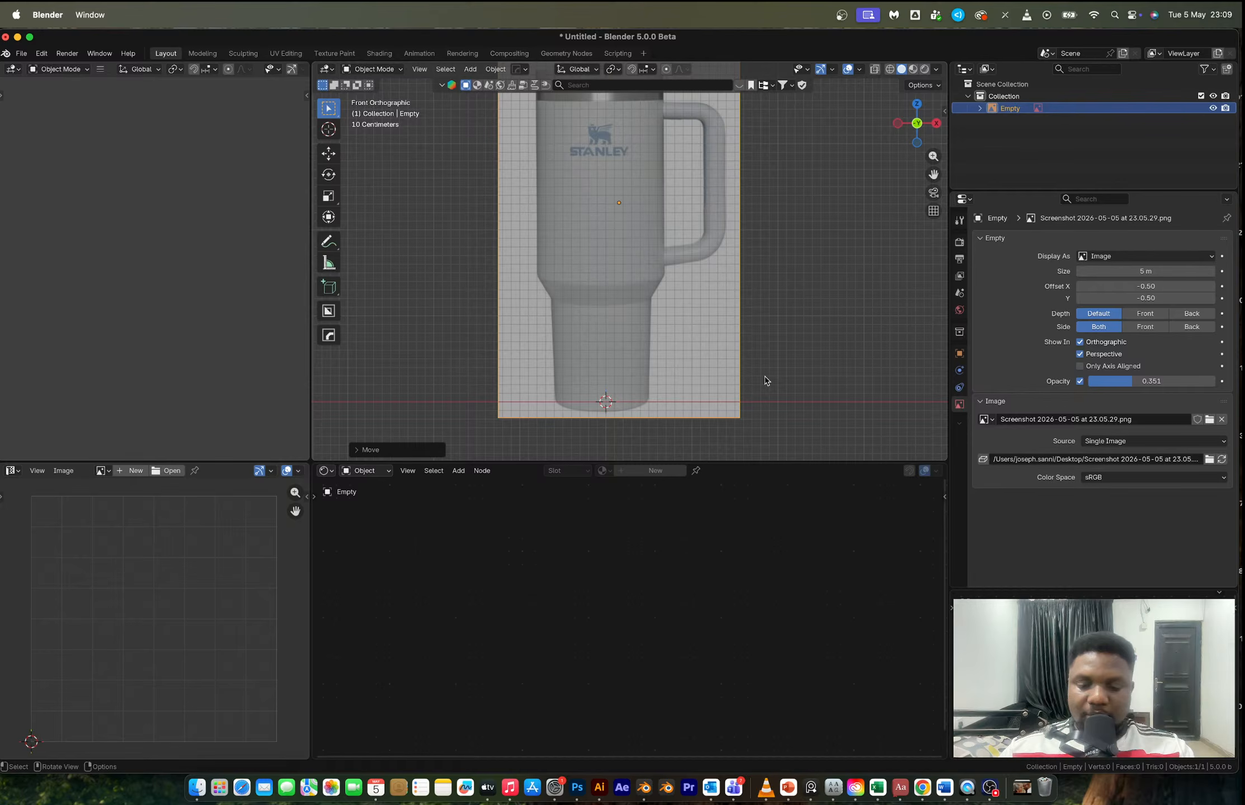
# - Set the pivot point to 3D Cursor and rotate the reference image about -0.49° in the front view
pyautogui.press('r')
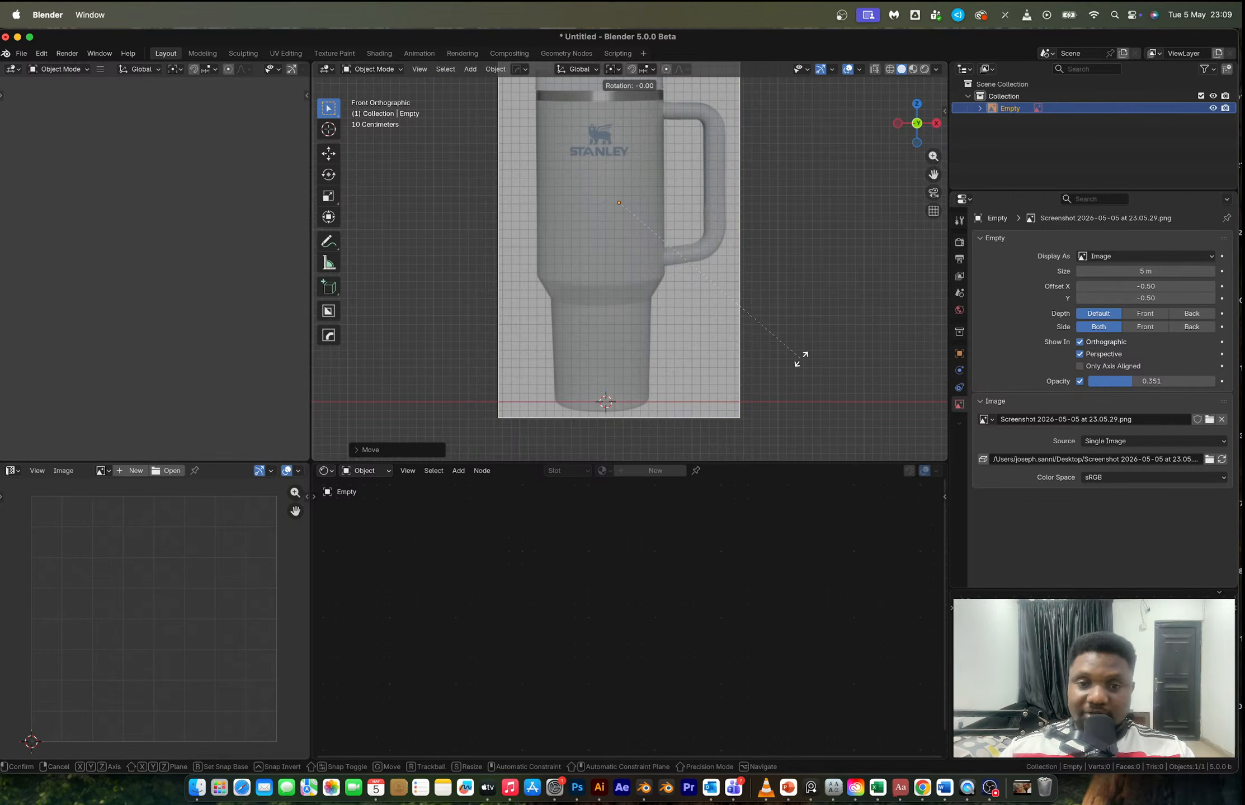
pyautogui.rightClick(801, 360)
pyautogui.press('.')
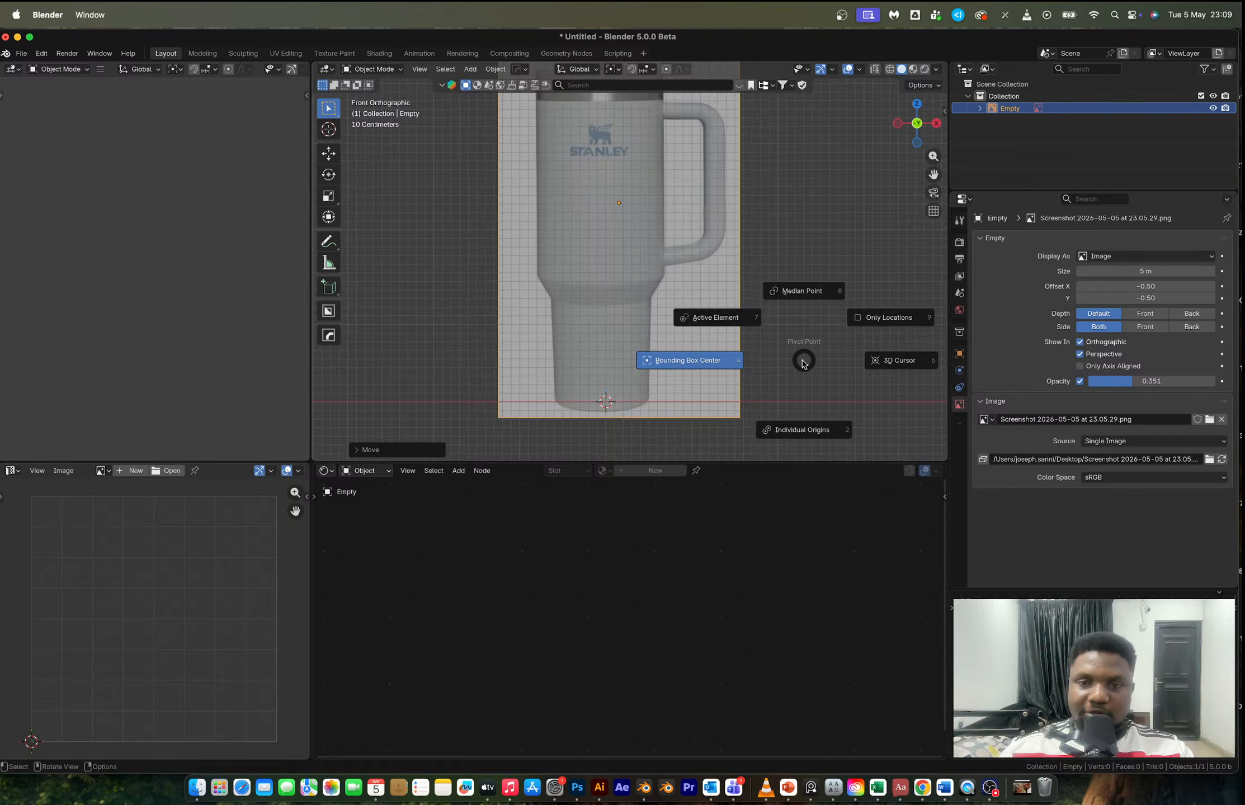
pyautogui.click(829, 354)
pyautogui.press('r')
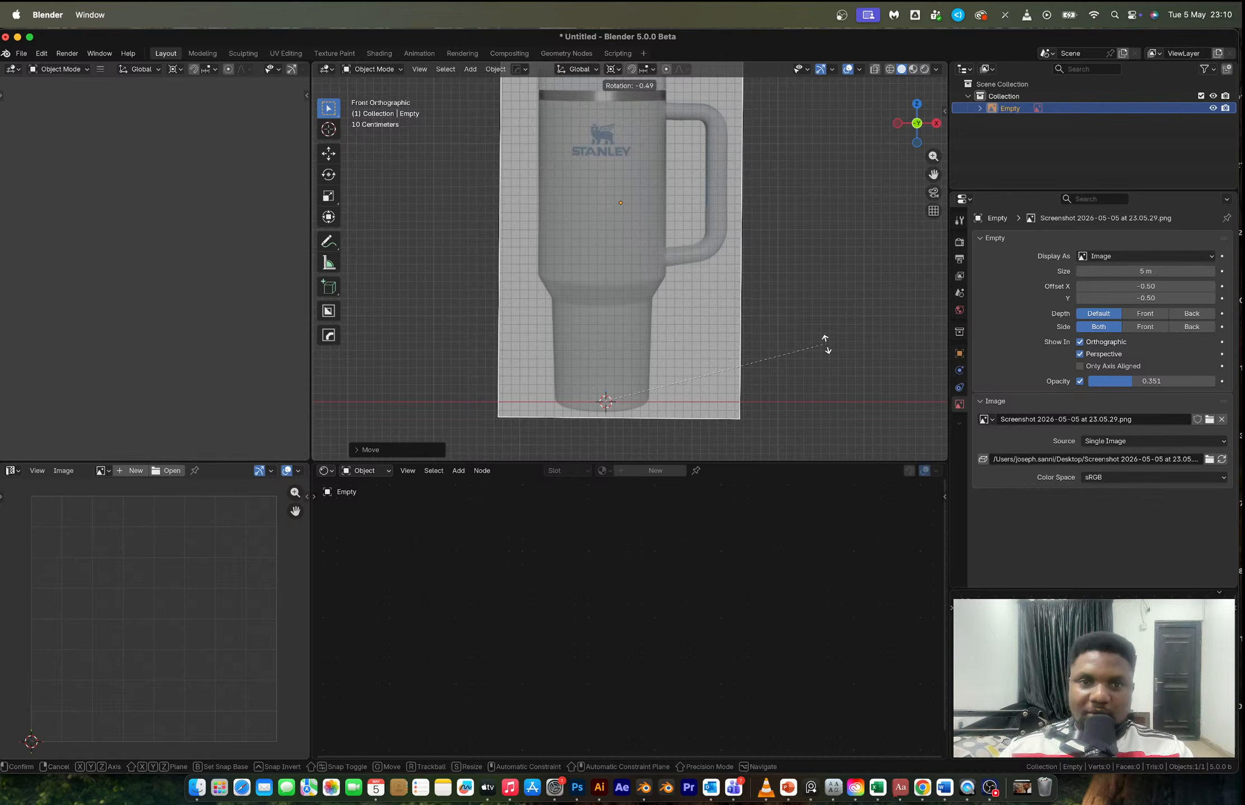
pyautogui.click(826, 343)
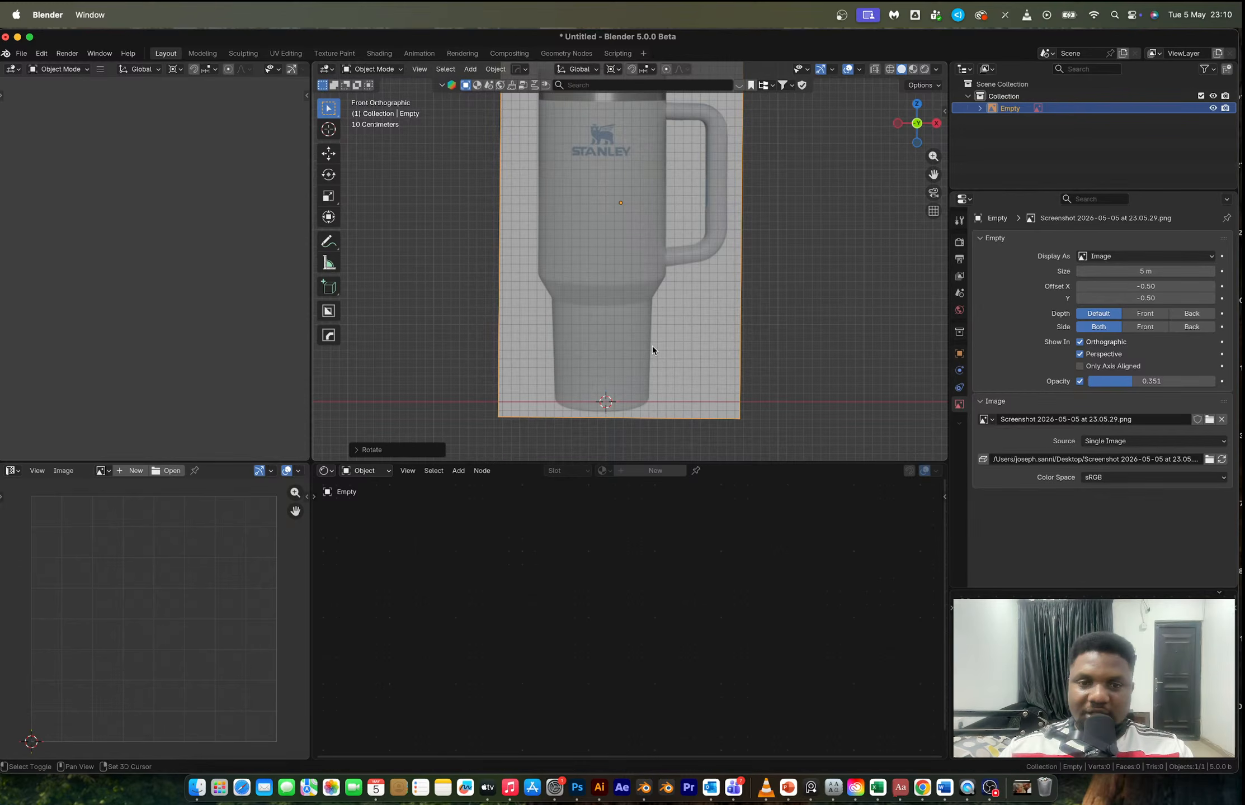
# - Nudge the reference image up about 0.05 m along Z and about 0.045 m along X to centre the cup's base on the origin
pyautogui.press('g')
pyautogui.press('z')
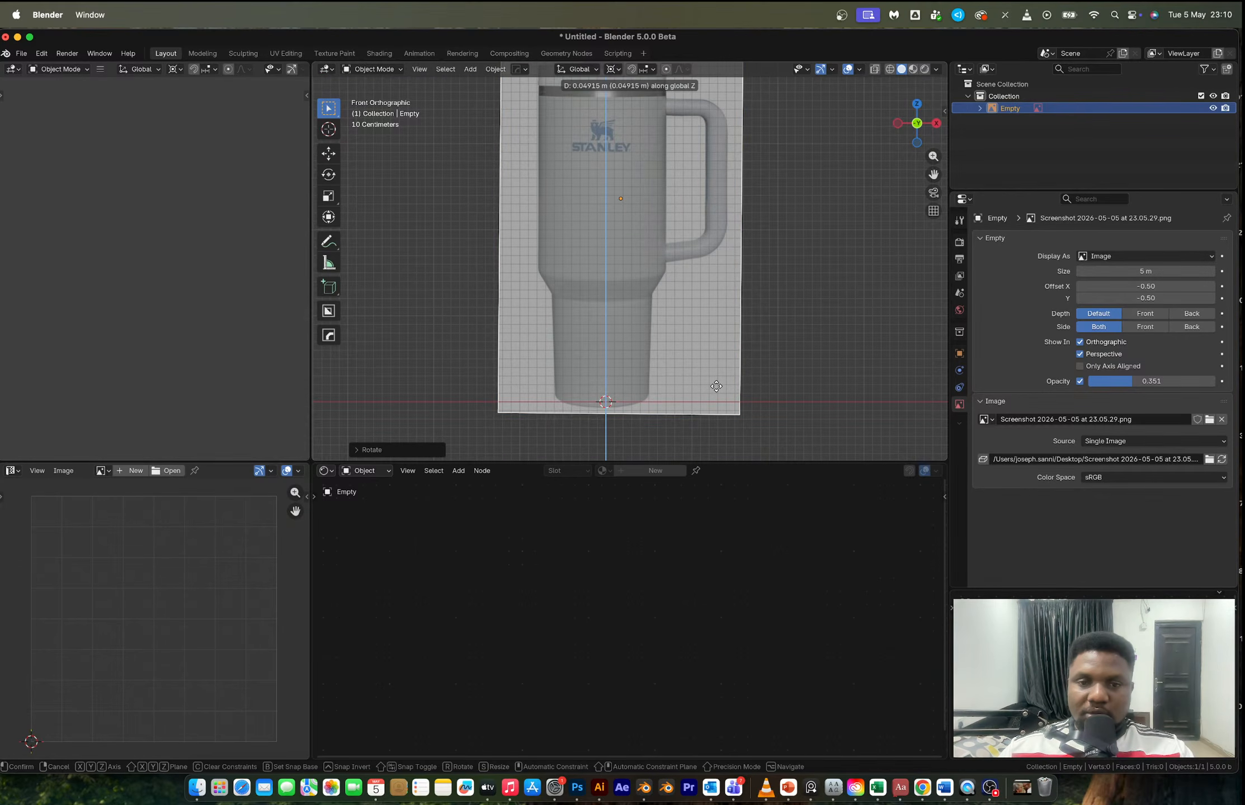
pyautogui.click(717, 388)
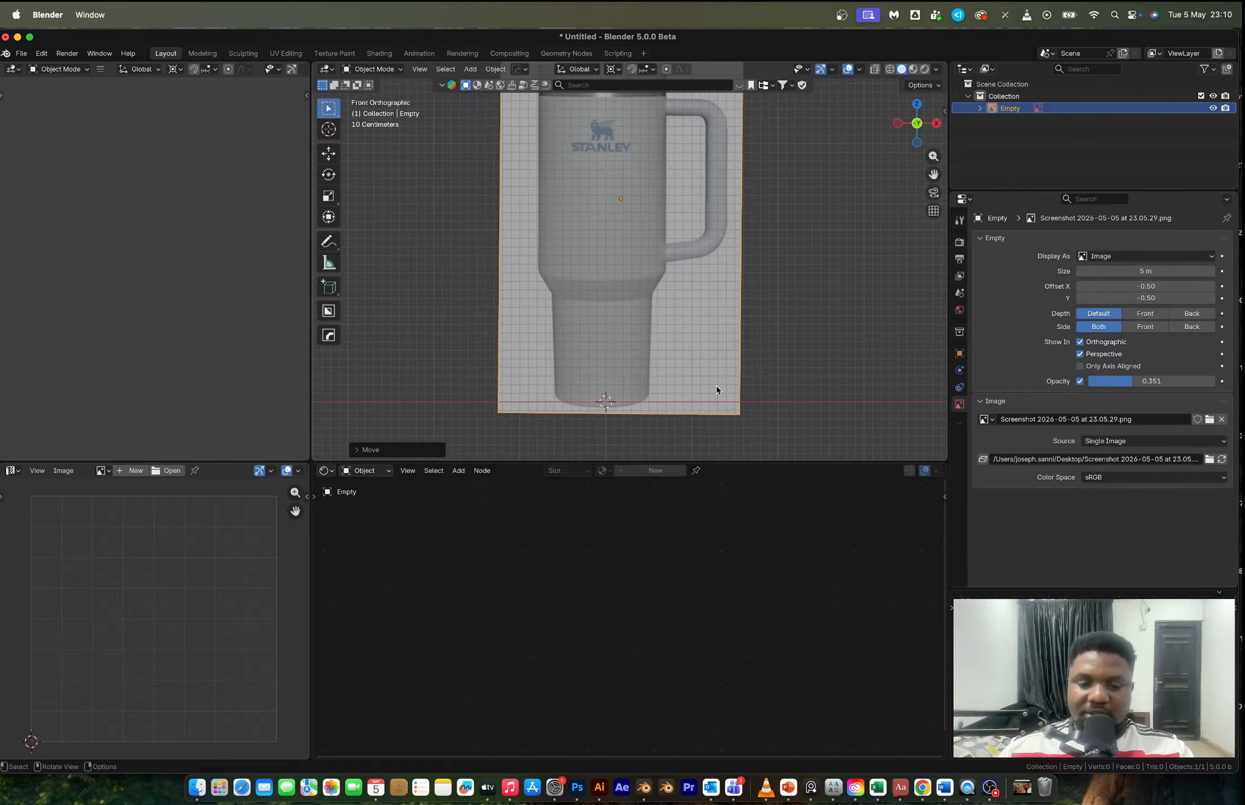
pyautogui.scroll(5, 681, 330)
pyautogui.press('g')
pyautogui.press('x')
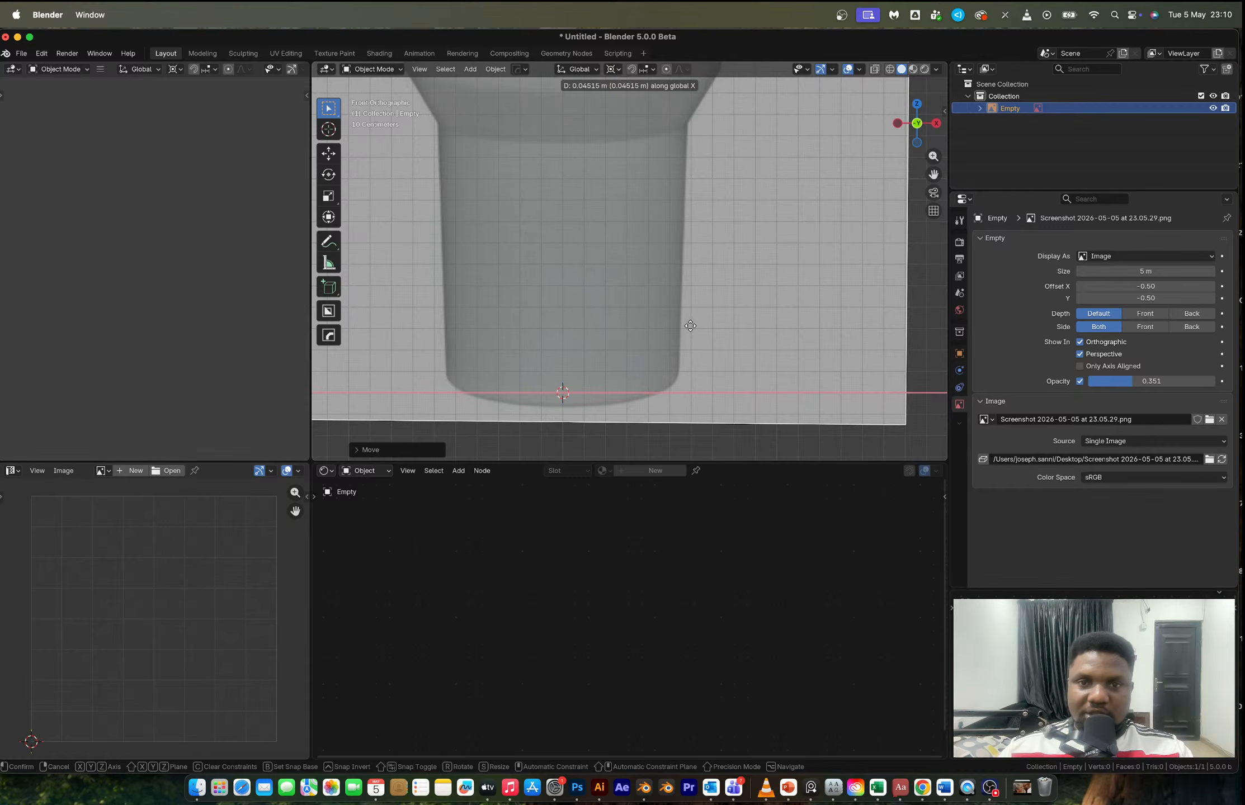
pyautogui.click(691, 326)
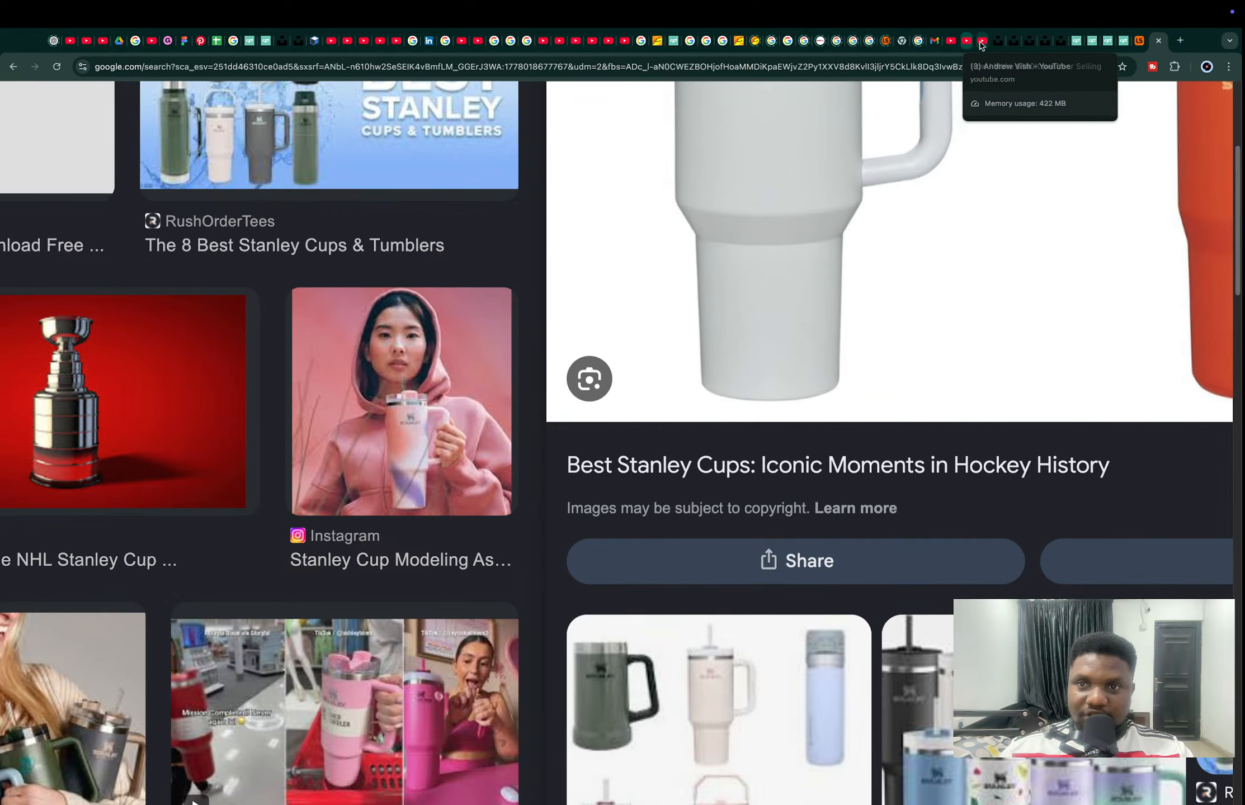
# - In Chrome, subscribe to the YouTube channel about passive income on 3D marketplaces and look over its list of videos
pyautogui.click(966, 43)
pyautogui.click(448, 203)
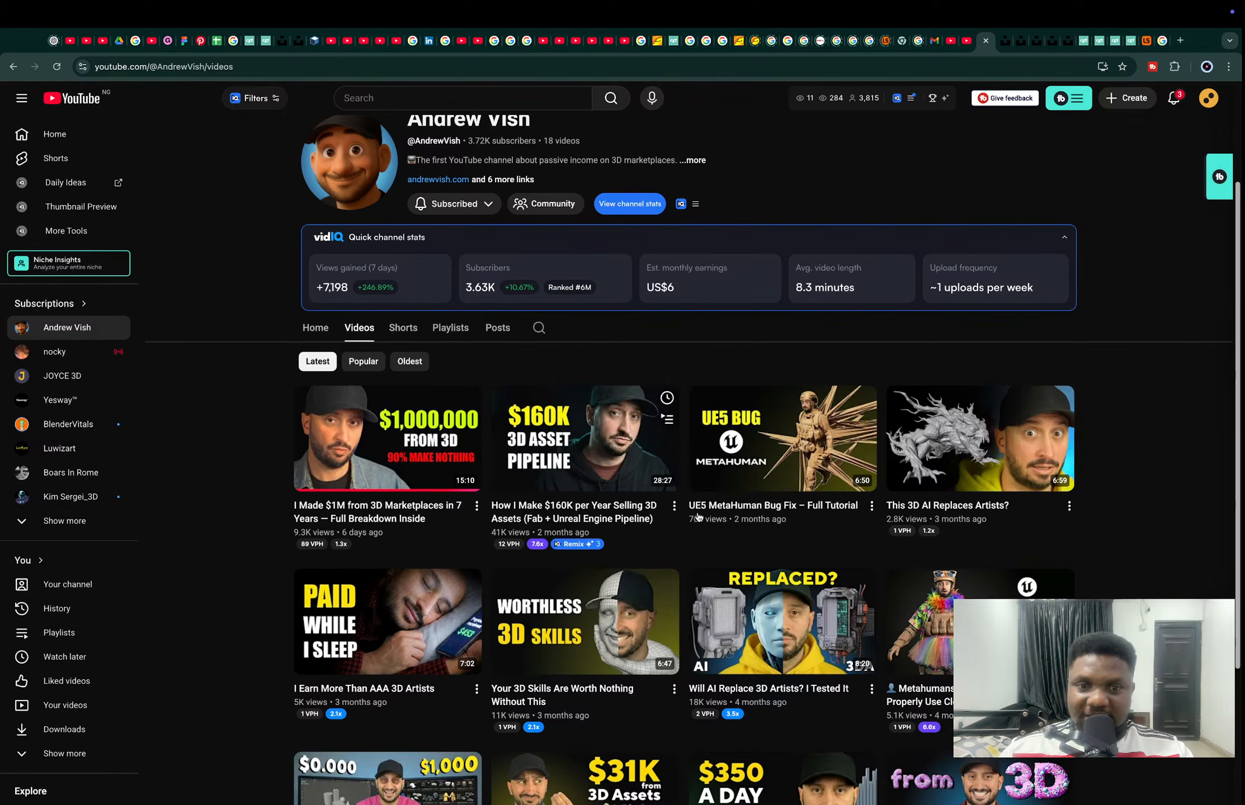
pyautogui.click(962, 45)
pyautogui.click(969, 40)
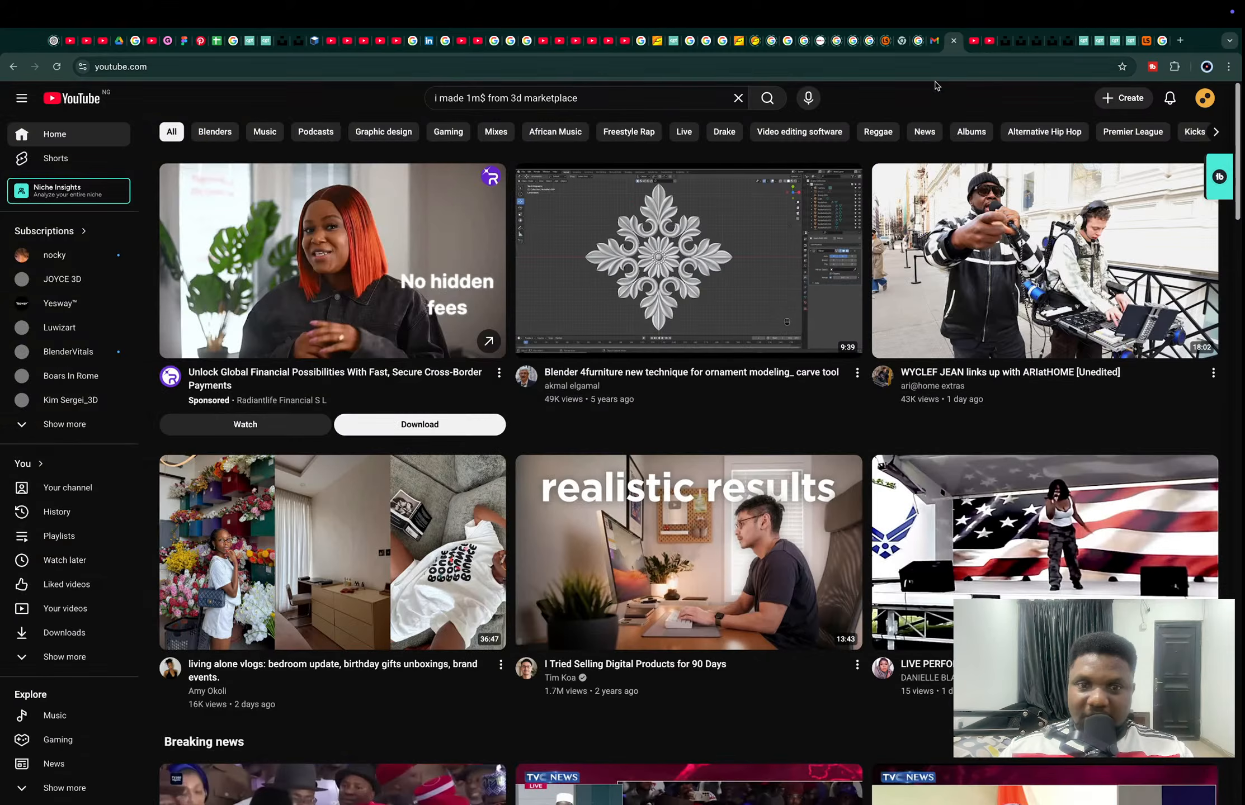
pyautogui.click(987, 39)
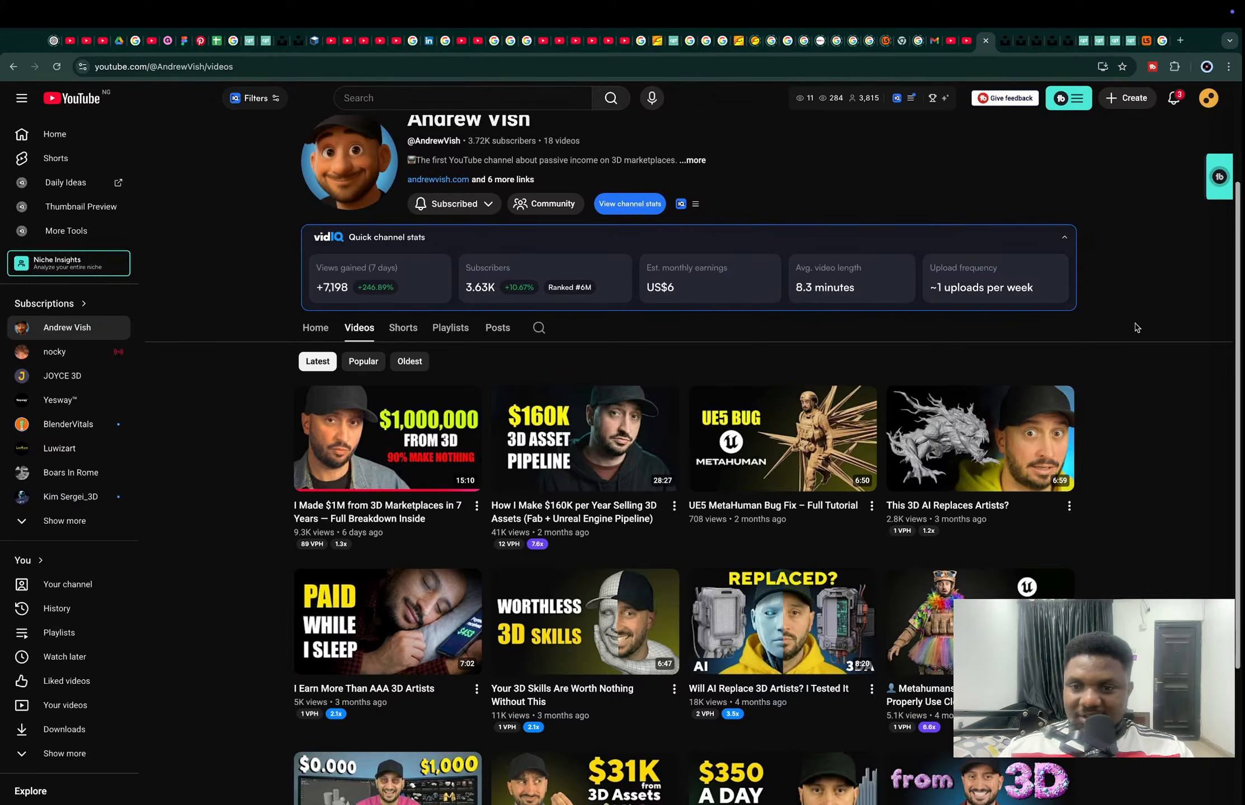
pyautogui.moveTo(1001, 436)
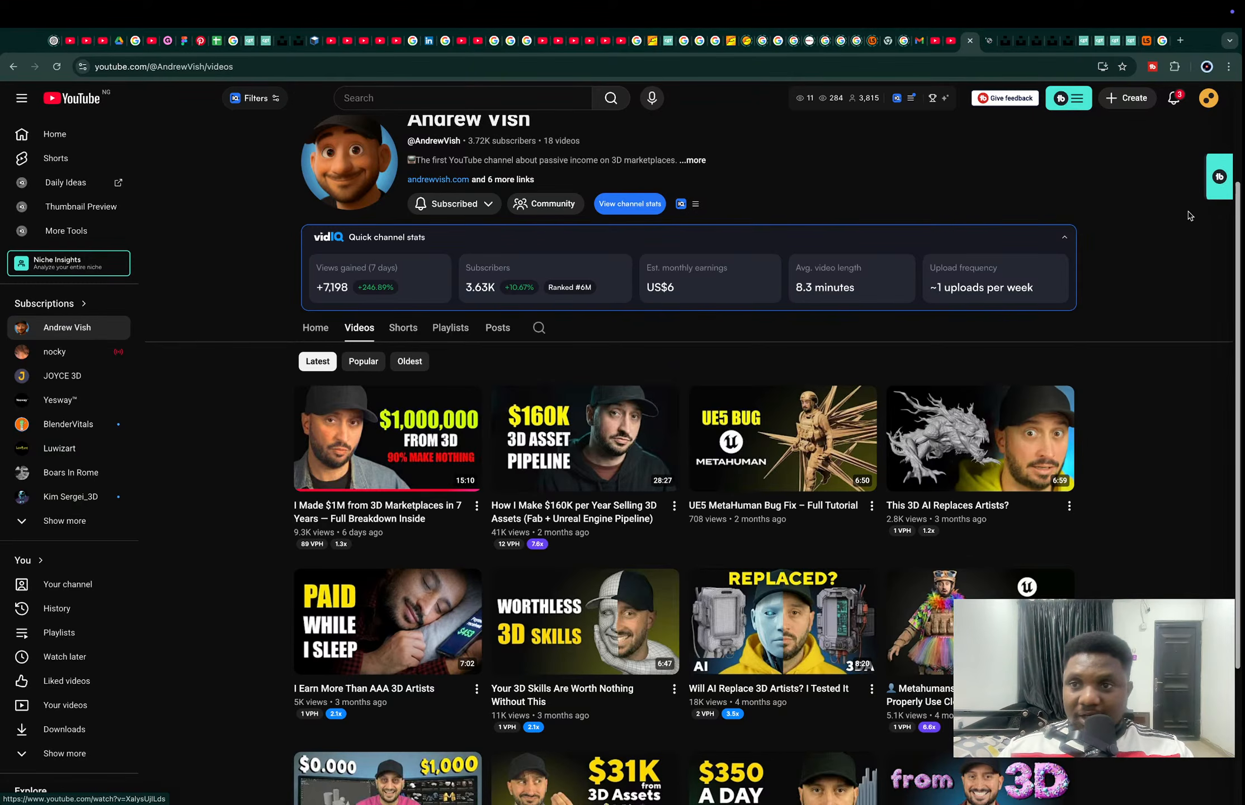
# - Return to Blender and show the lower part of the cup reference image in the front view
pyautogui.hotkey('ctrl', 'Left')
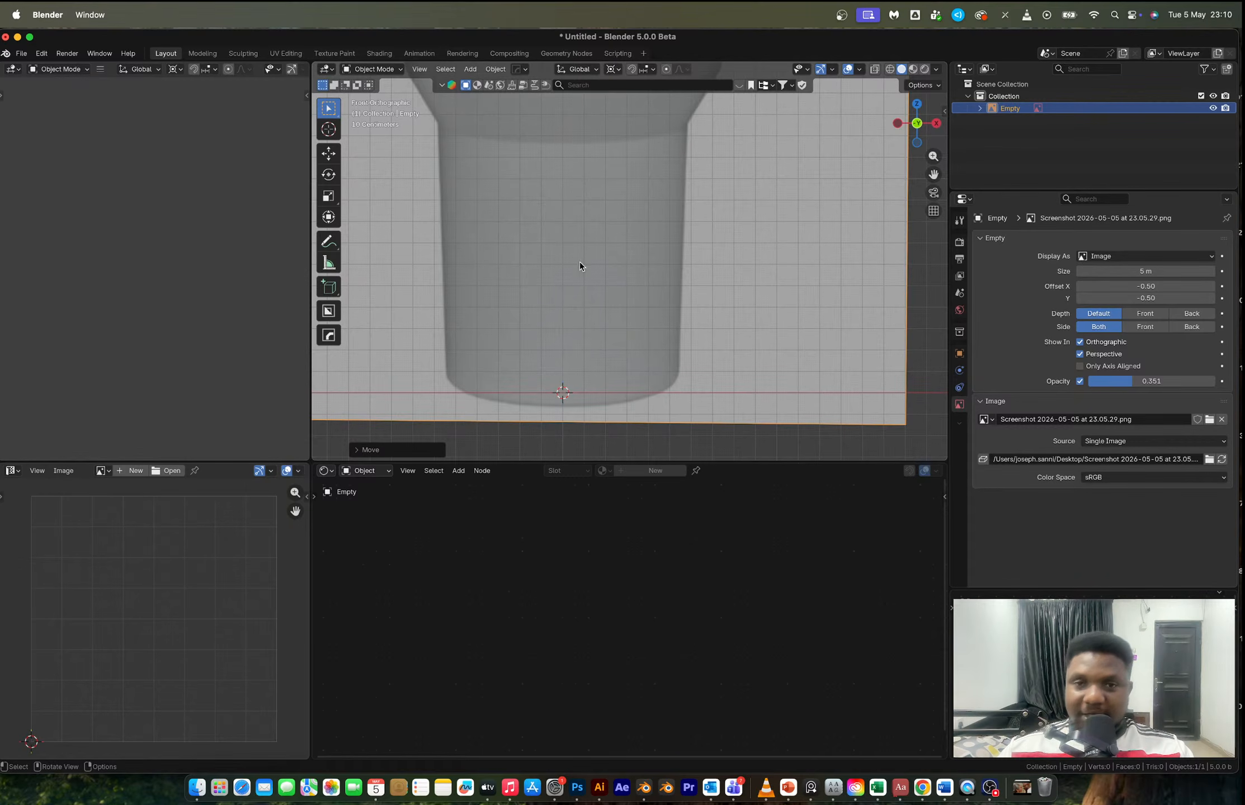
pyautogui.press('Home')
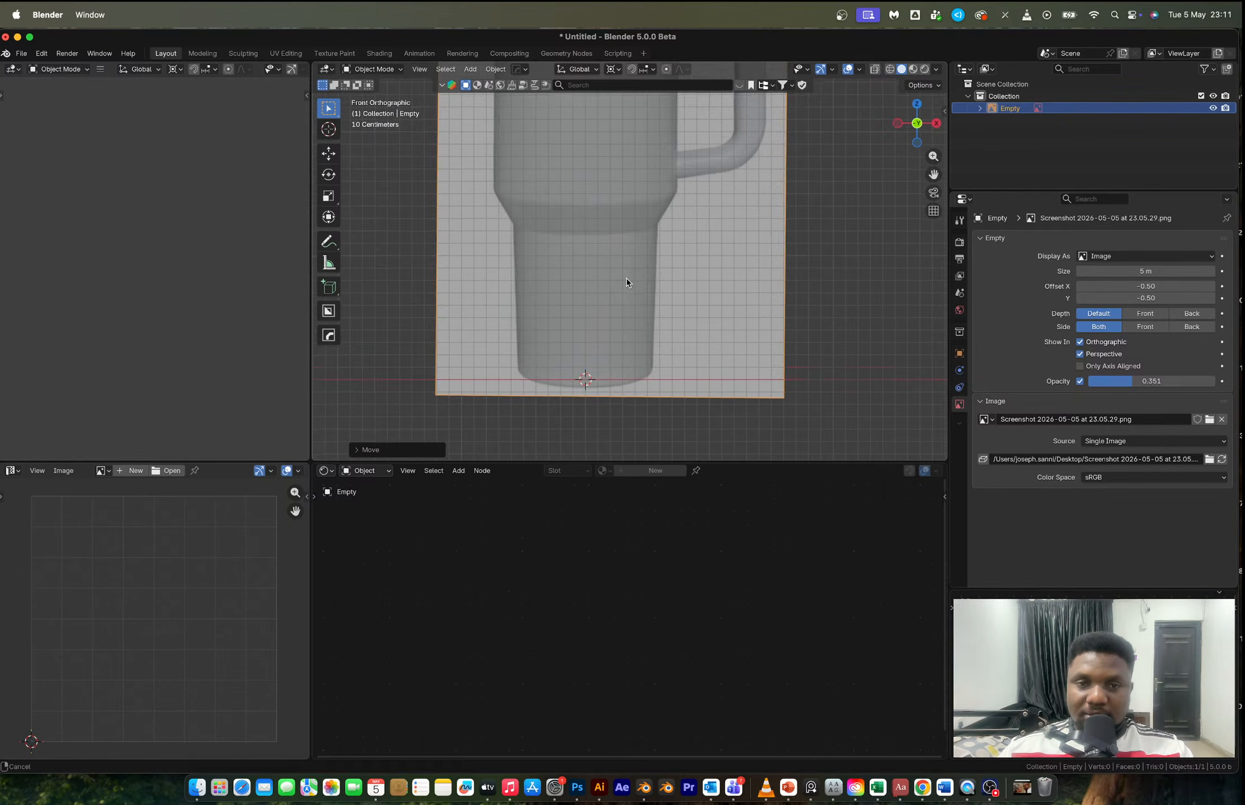
pyautogui.hotkey('shift', 'a')
pyautogui.moveTo(624, 296)
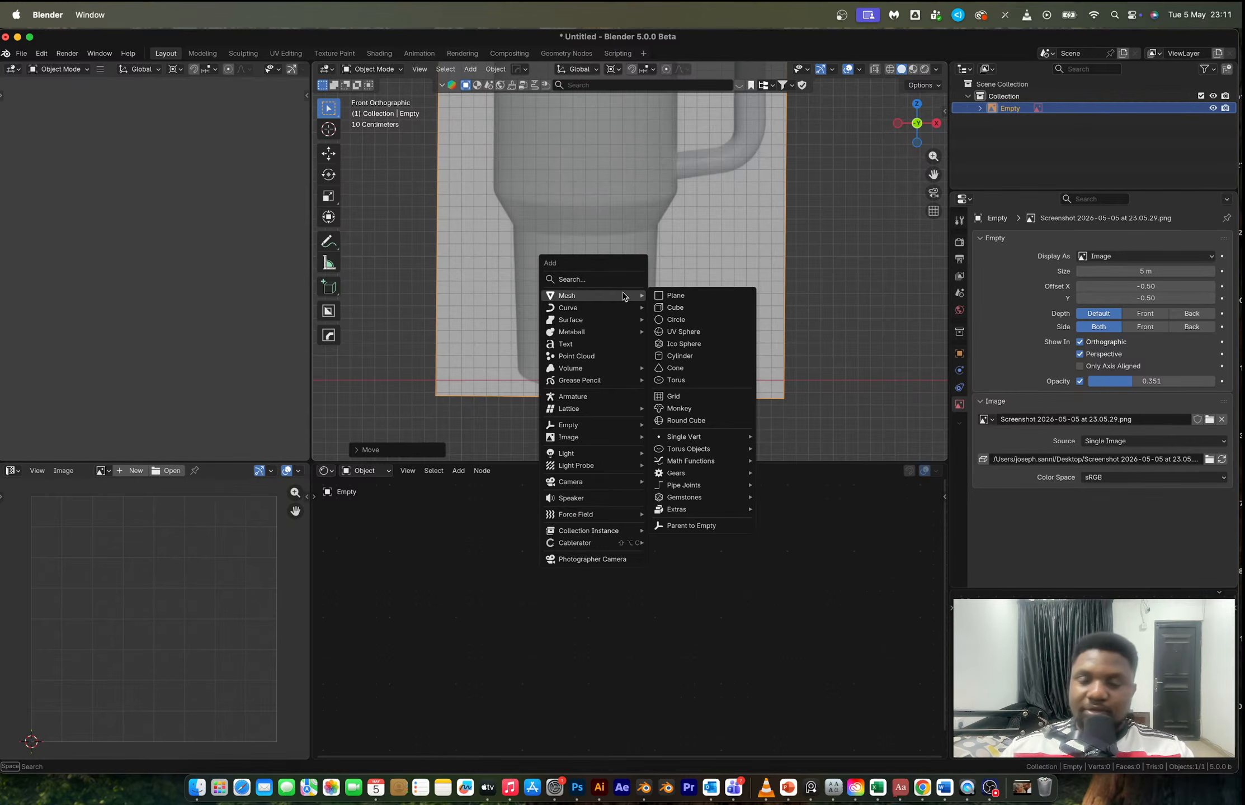
pyautogui.click(679, 356)
pyautogui.press('s')
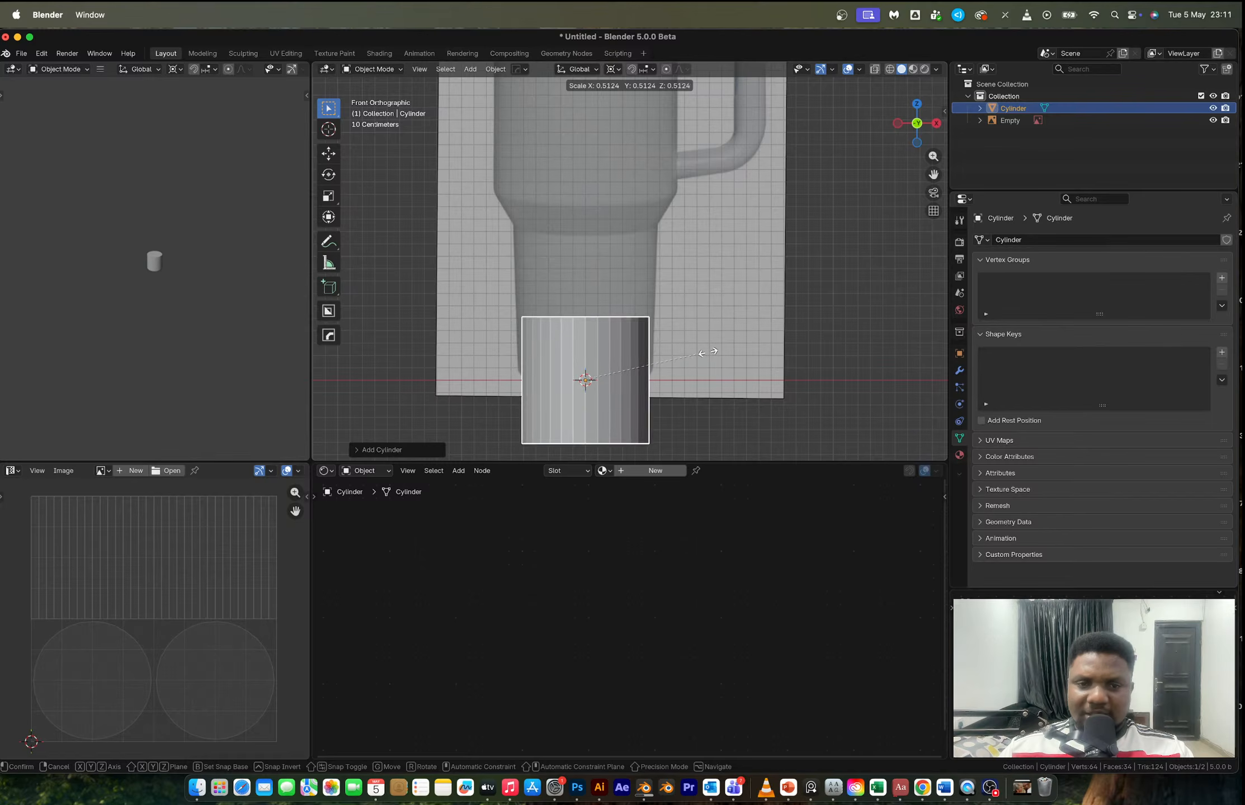
pyautogui.click(720, 356)
pyautogui.press('g')
pyautogui.press('z')
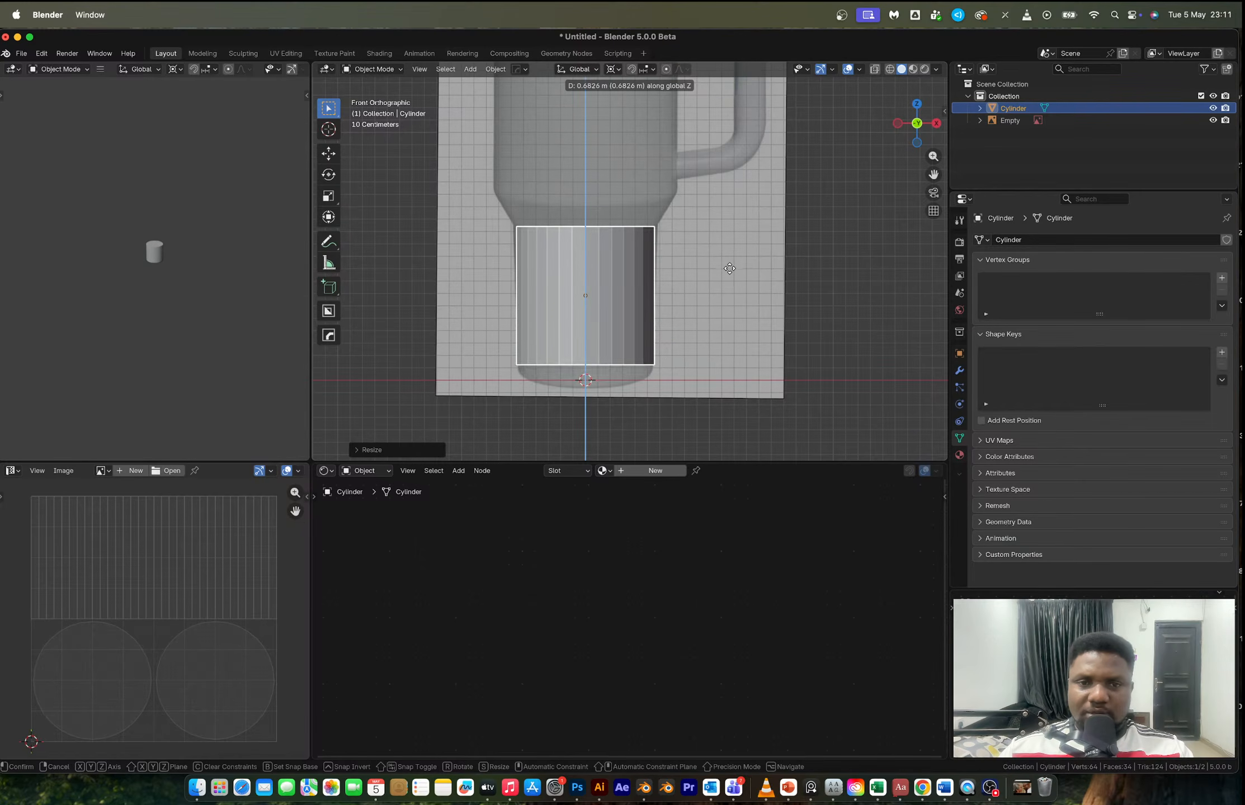
pyautogui.press('Escape')
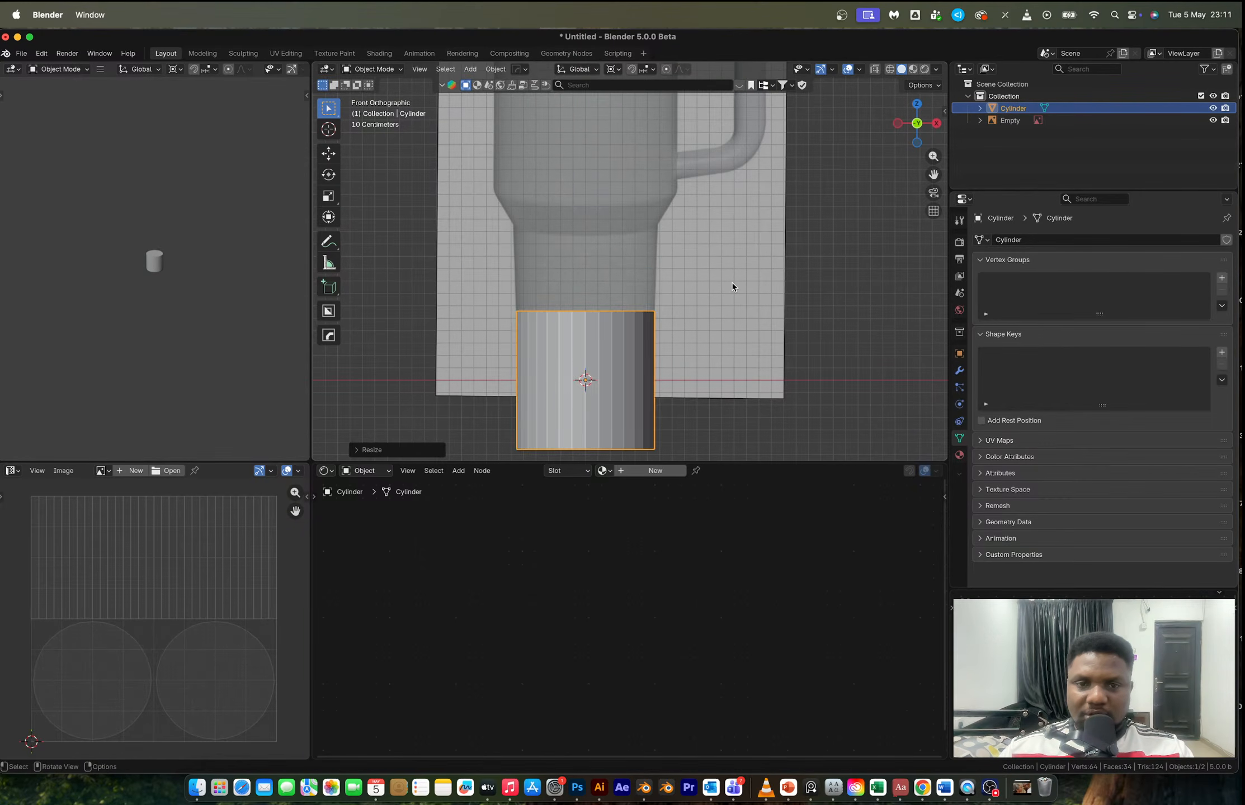
pyautogui.press('super+z')
pyautogui.press('super+z')
# - Add a cylinder mesh and raise its geometry along Z in Edit Mode so its base sits on the origin
pyautogui.hotkey('shift', 'a')
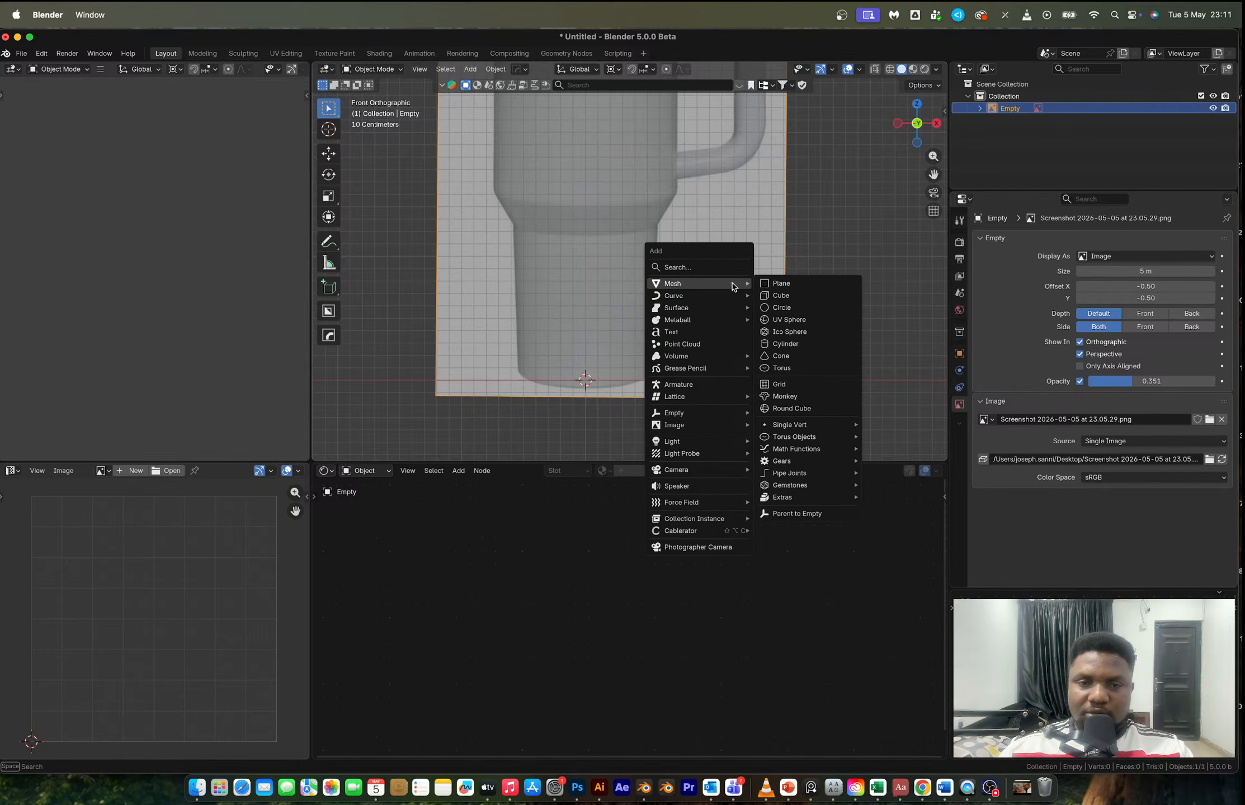
pyautogui.click(786, 343)
pyautogui.press('Tab')
pyautogui.press('g')
pyautogui.press('z')
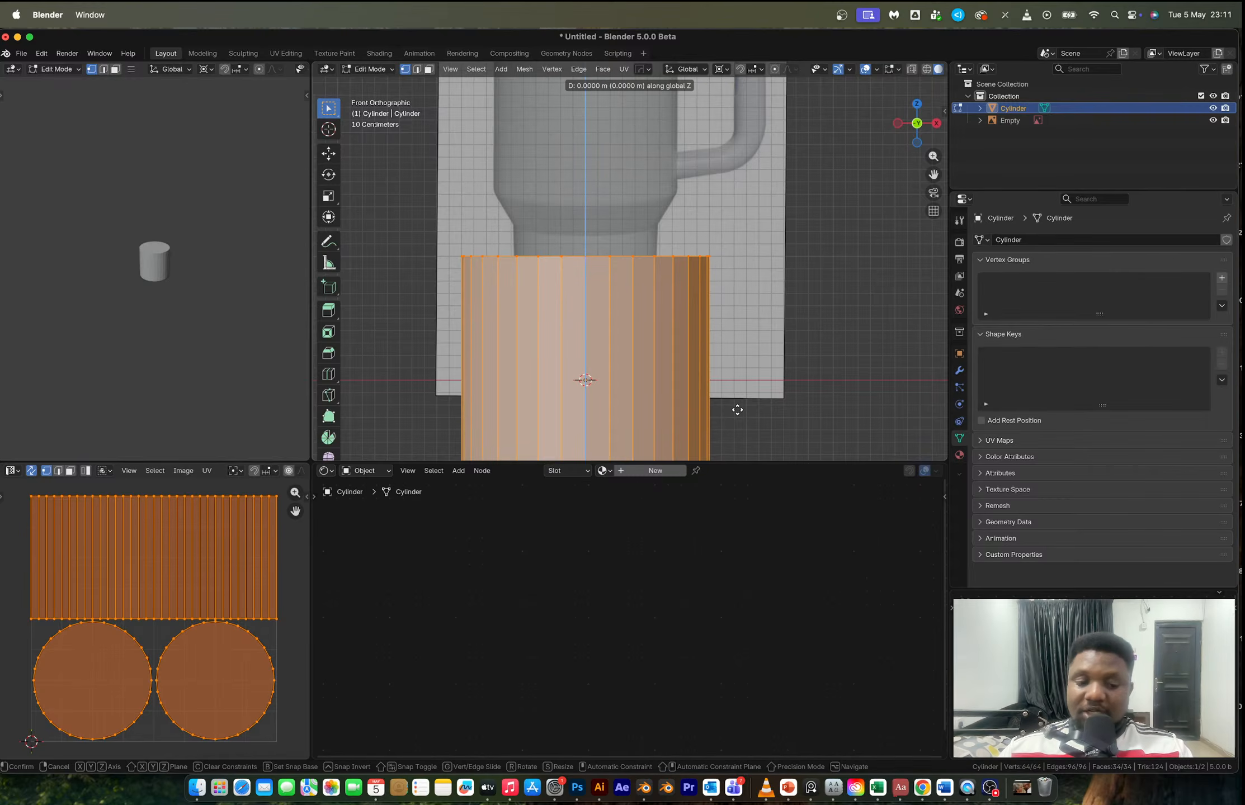
pyautogui.click(757, 292)
pyautogui.press('Tab')
# - Scale the cylinder down to the cup's lower body width and taper it by scaling the bottom vertex ring to about 0.91
pyautogui.press('s')
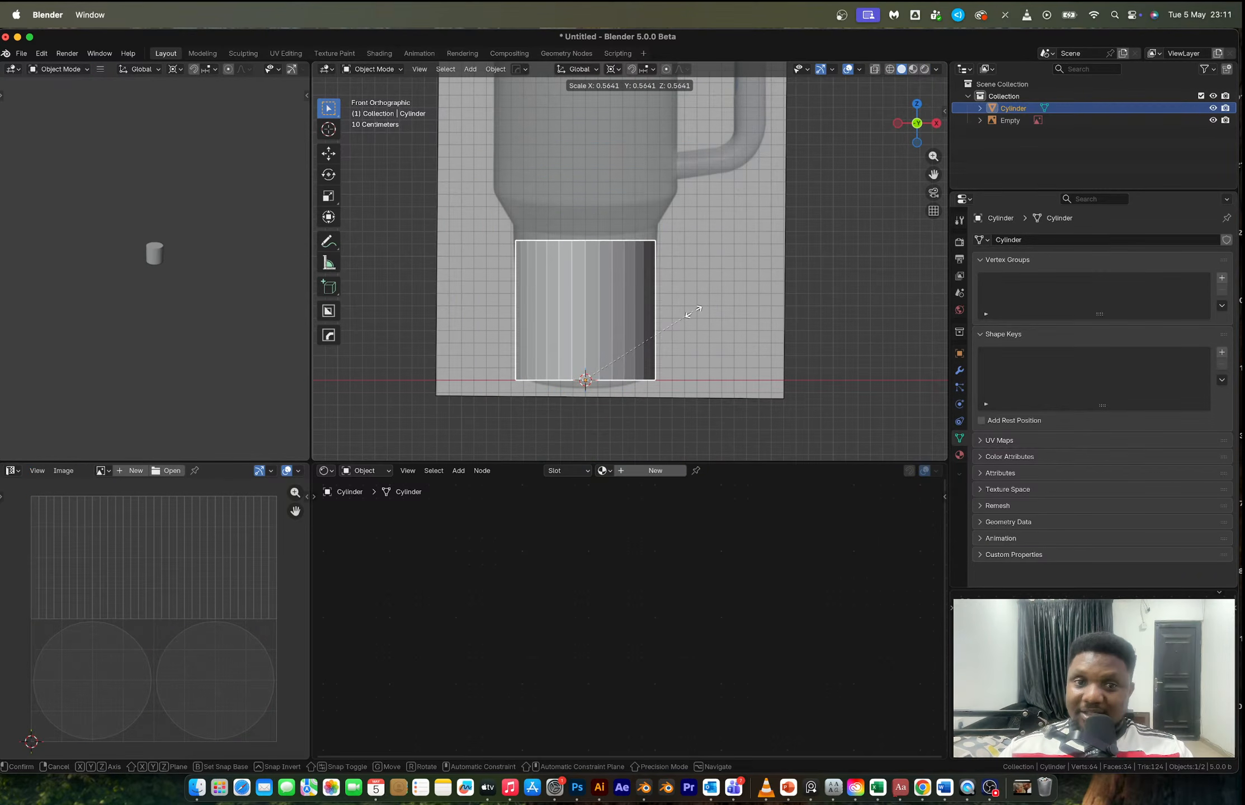
pyautogui.click(661, 328)
pyautogui.press('Tab')
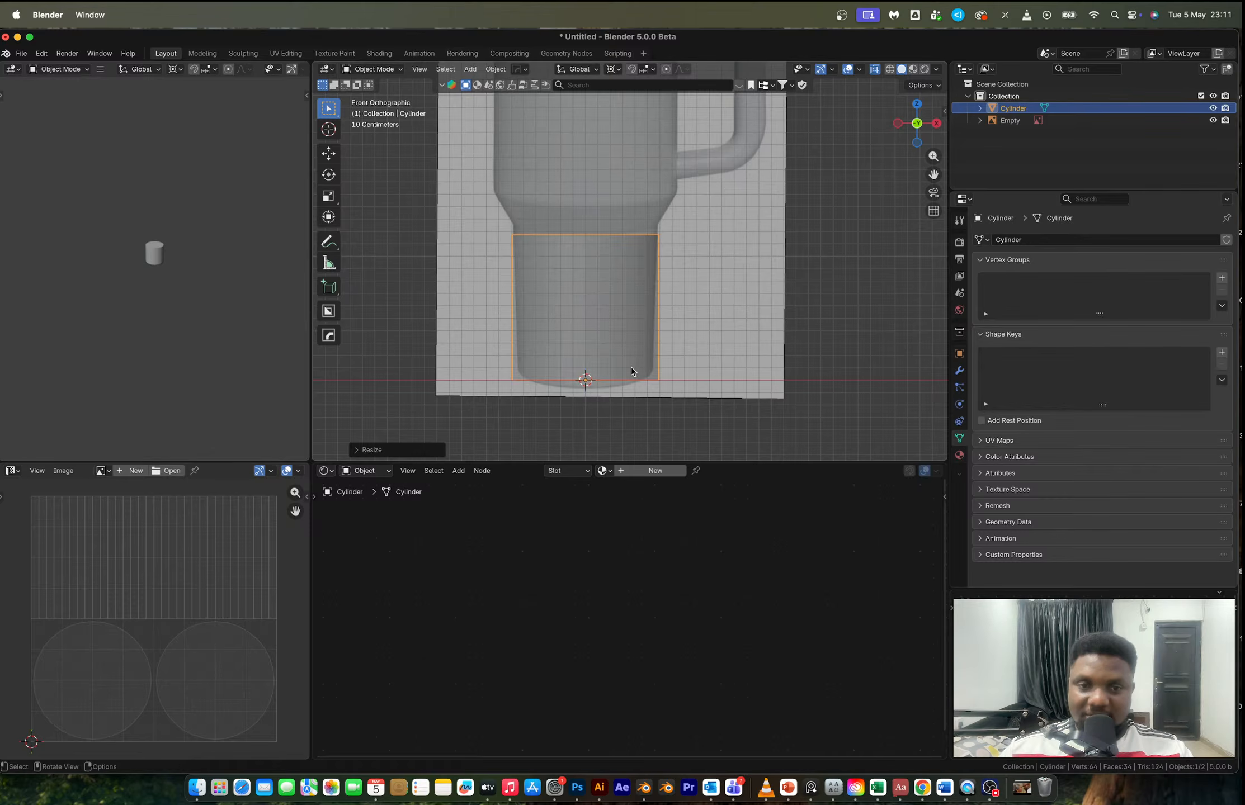
pyautogui.press('a')
pyautogui.press('b')
pyautogui.moveTo(704, 408); pyautogui.dragTo(705, 409)
pyautogui.press('s')
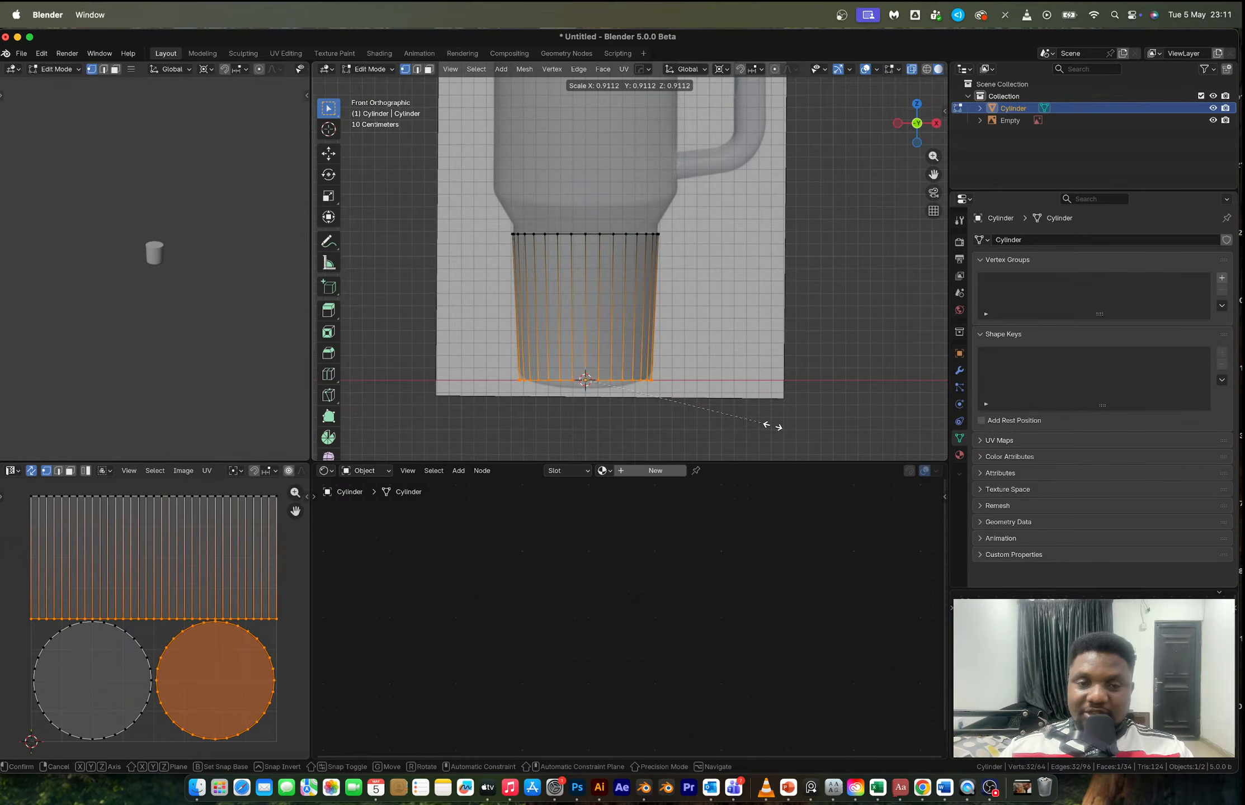
pyautogui.click(768, 425)
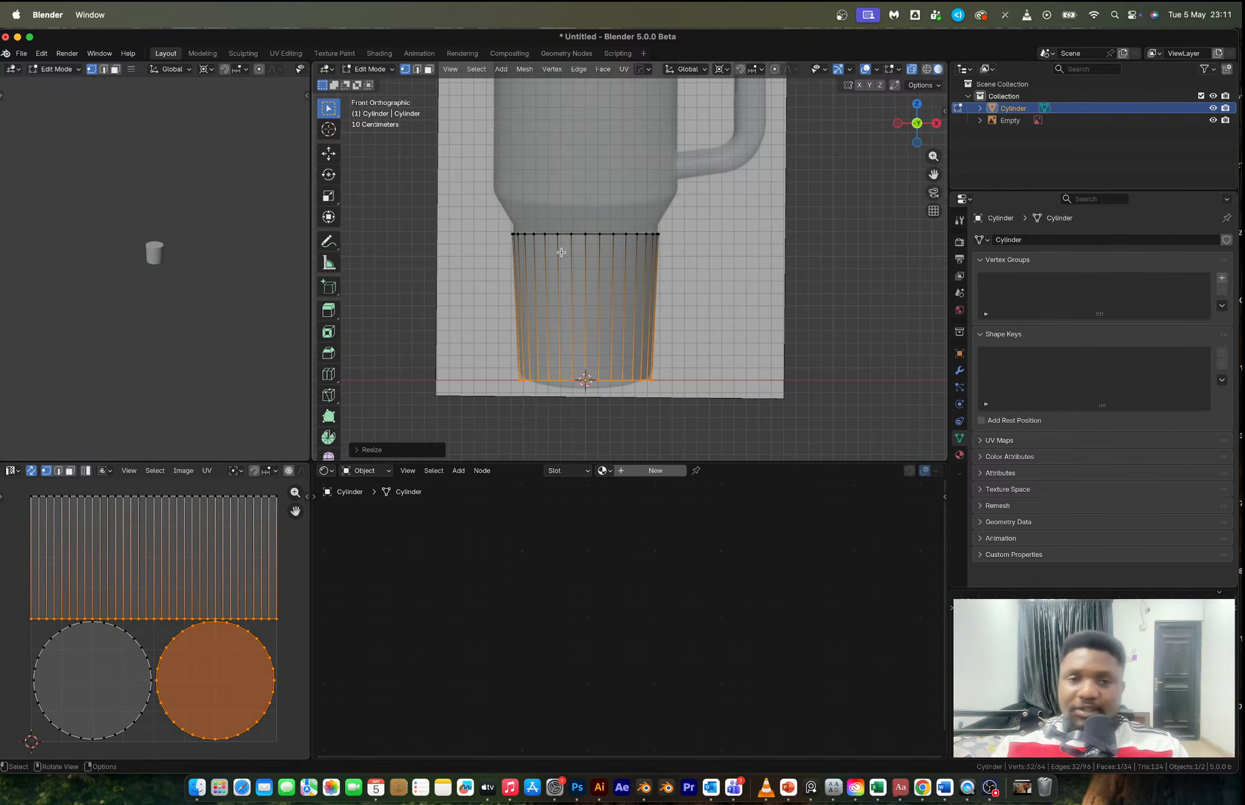
# - Select the cylinder's top vertices and adjust their height along Z to the start of the cup's flare
pyautogui.moveTo(493, 212); pyautogui.dragTo(696, 266)
pyautogui.press('g')
pyautogui.press('z')
pyautogui.click(697, 262)
# - Delete the cylinder's top cap face to leave the upper end open
pyautogui.keyDown('shift'); pyautogui.moveTo(619, 232); pyautogui.dragTo(656, 354, button='middle'); pyautogui.keyUp('shift')
pyautogui.scroll(-5, 623, 290)
pyautogui.press('3')
pyautogui.moveTo(623, 310); pyautogui.dragTo(651, 376, button='middle')
pyautogui.keyDown('shift'); pyautogui.click(622, 305); pyautogui.keyUp('shift')
pyautogui.keyDown('shift'); pyautogui.click(618, 309); pyautogui.keyUp('shift')
pyautogui.press('x')
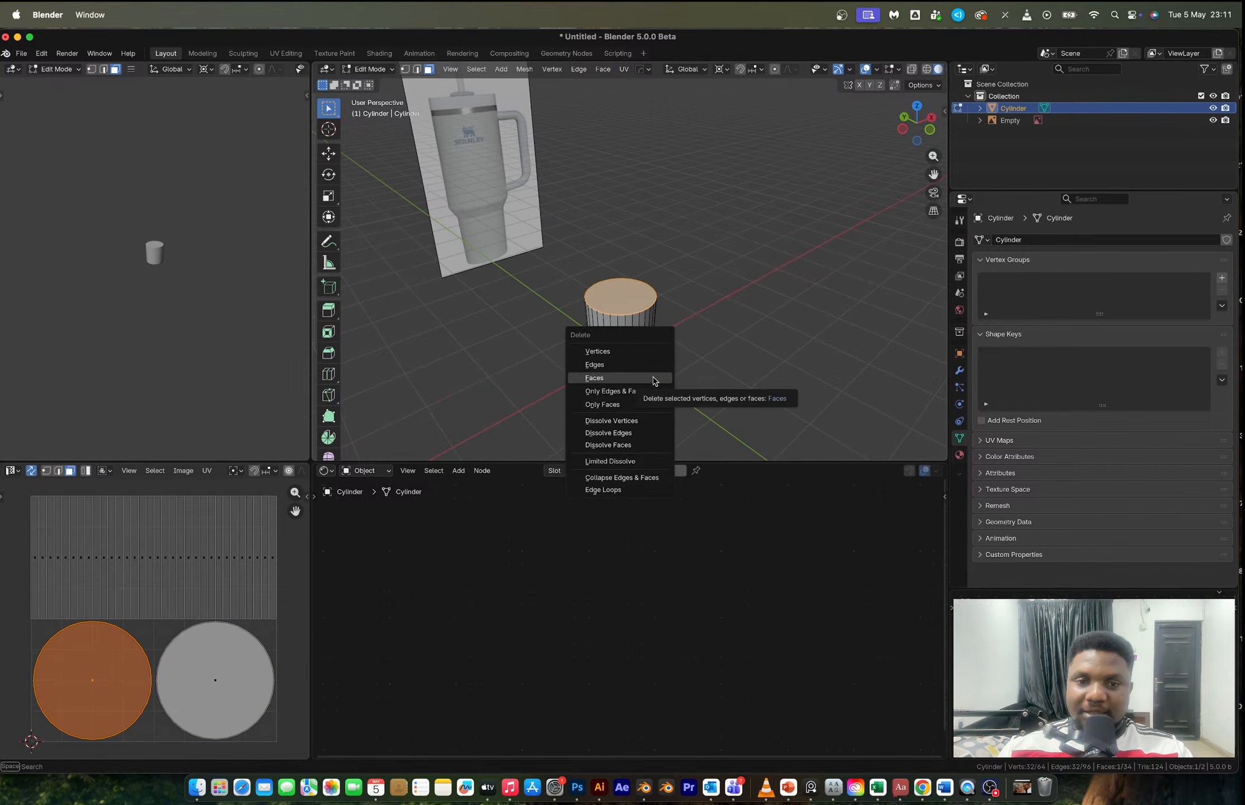
pyautogui.click(652, 379)
# - In the front view, extrude the visible top rim vertices up along Z and scale them to about 1.11
pyautogui.click(930, 129)
pyautogui.scroll(4, 556, 299)
pyautogui.press('1')
pyautogui.moveTo(503, 305); pyautogui.dragTo(758, 353)
pyautogui.press('e')
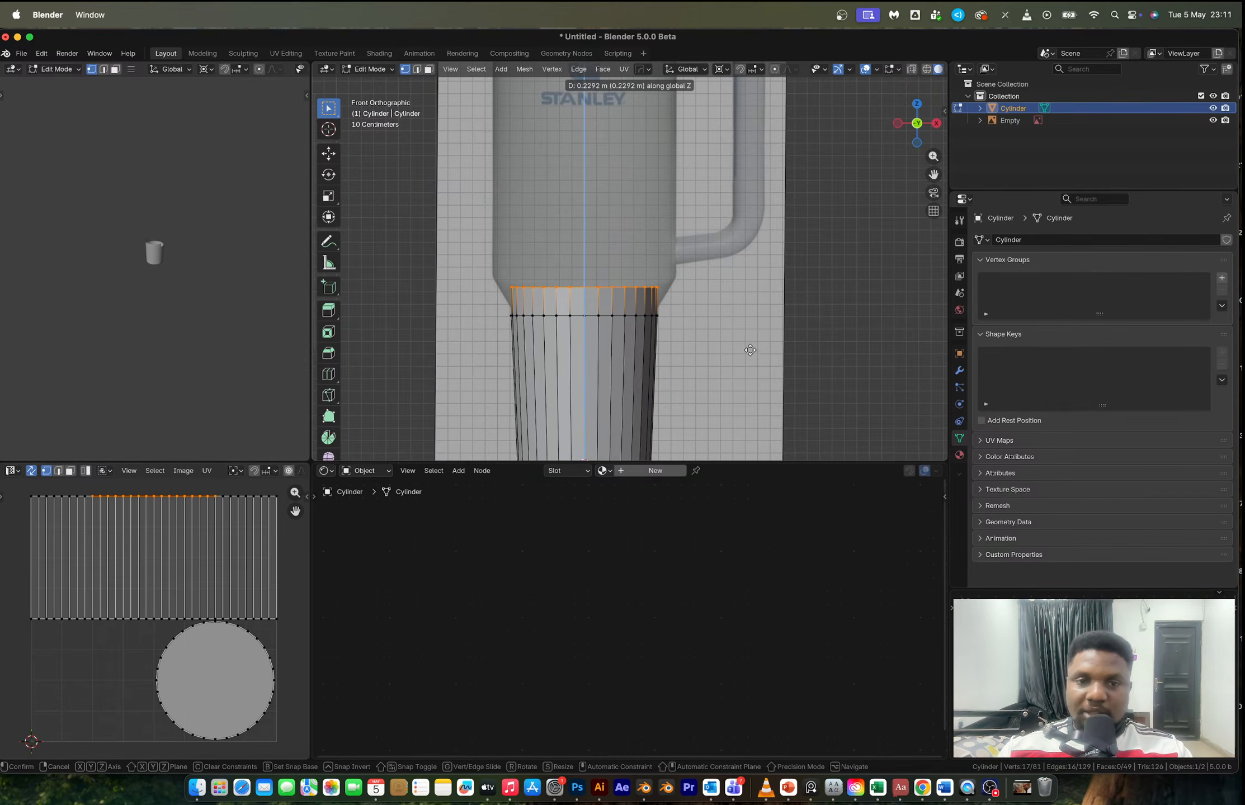
pyautogui.click(750, 343)
pyautogui.press('s')
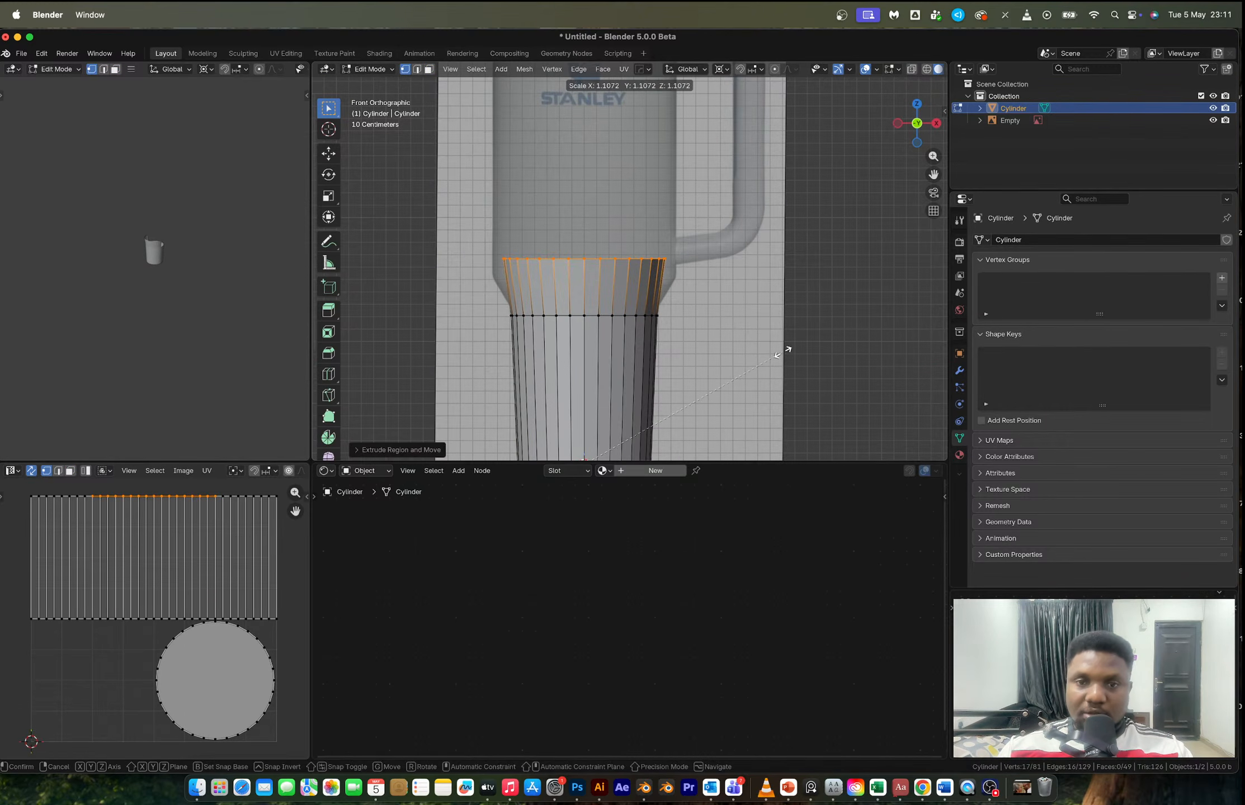
pyautogui.click(782, 352)
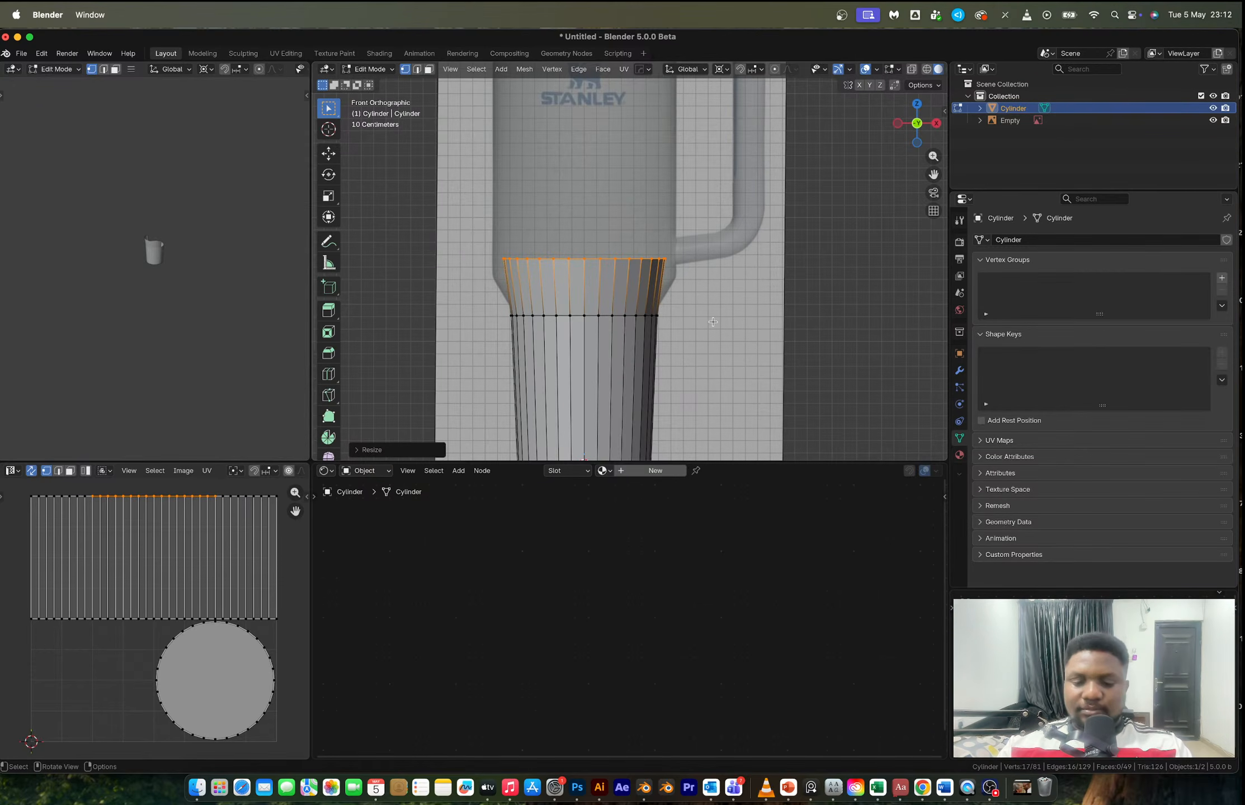
# - Set the pivot point to Bounding Box Center, widen the extruded rim to the upper body's width and lower it to the flare's top
pyautogui.press('.')
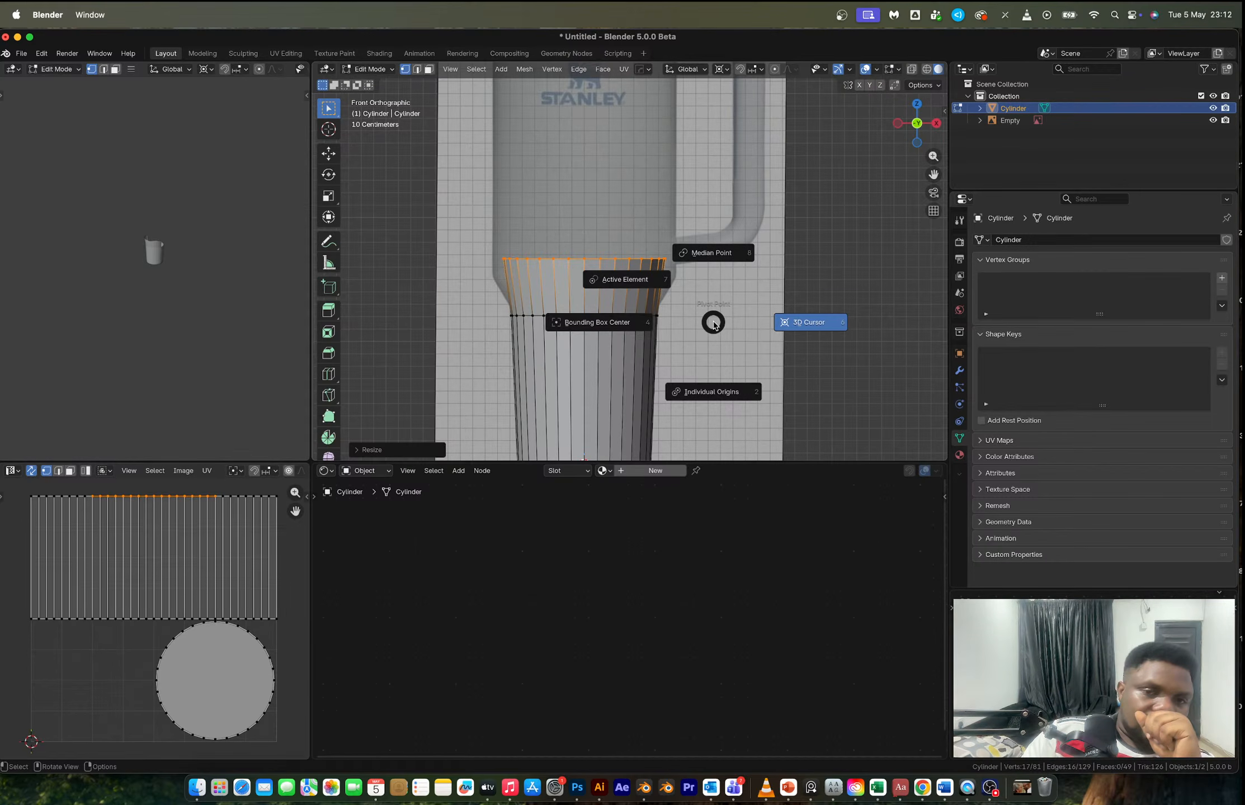
pyautogui.click(633, 323)
pyautogui.press('s')
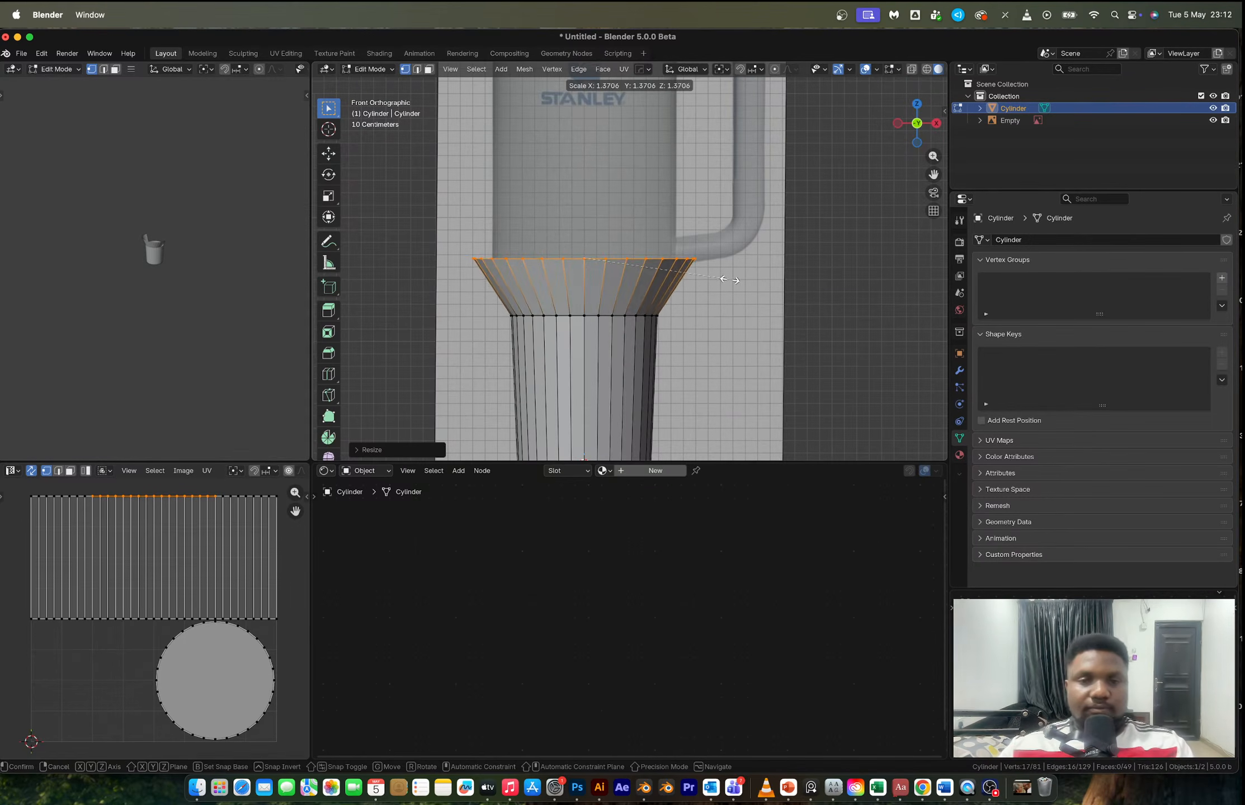
pyautogui.click(708, 277)
pyautogui.press('g')
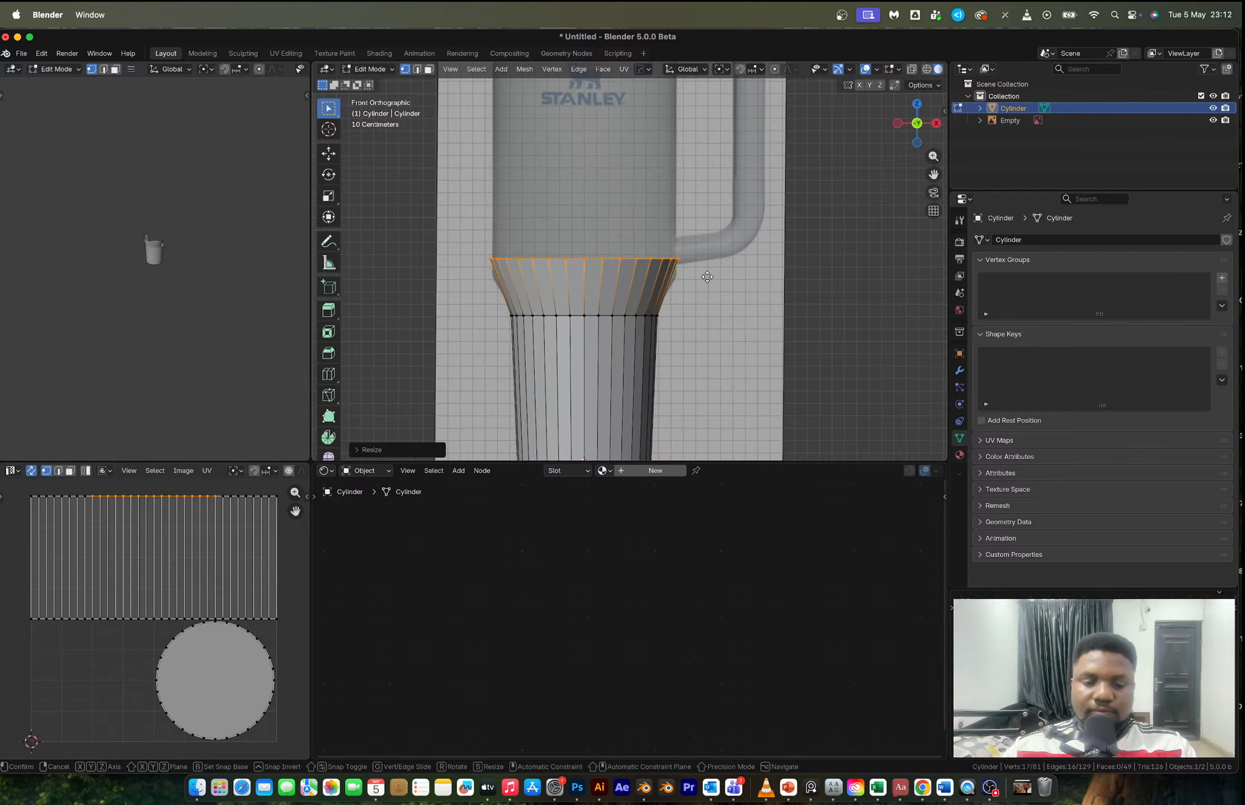
pyautogui.press('z')
pyautogui.click(708, 298)
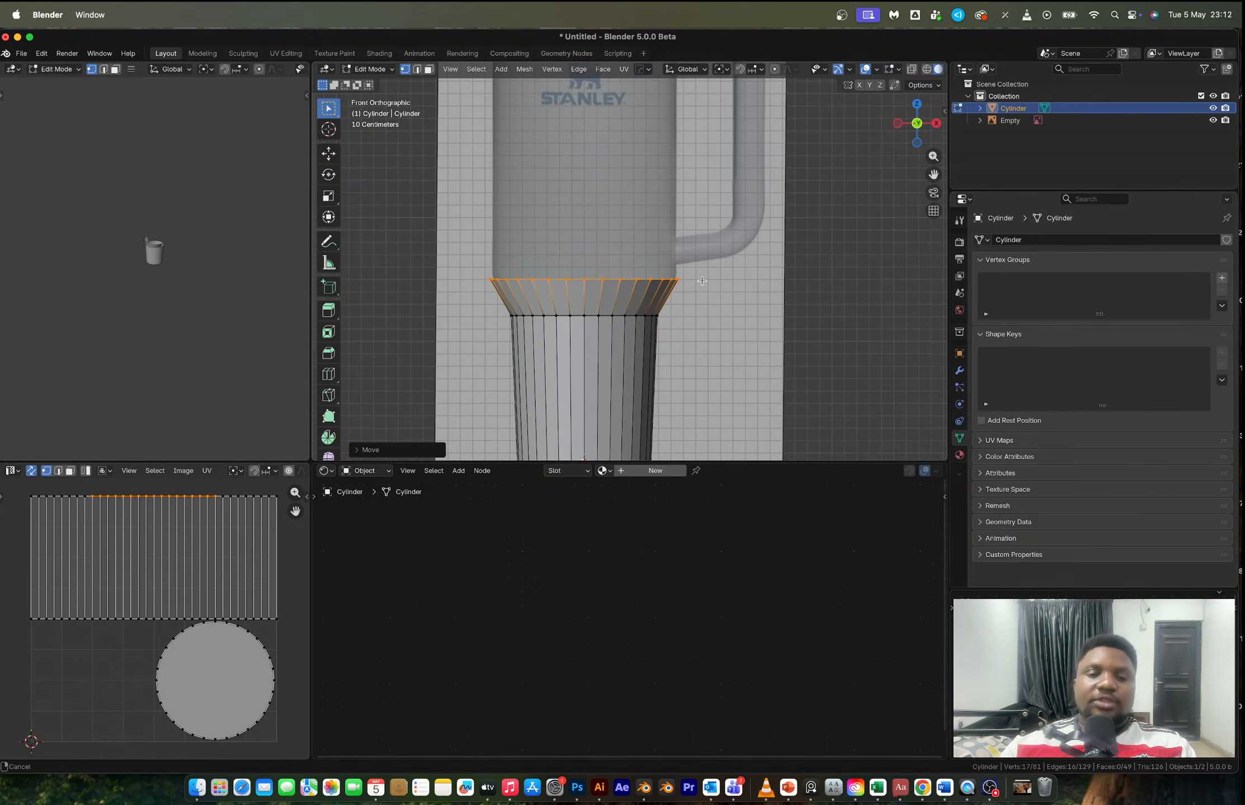
# - Extrude the rim up along Z by about 2 m to form the cup's upper body
pyautogui.keyDown('shift'); pyautogui.scroll(2, 702, 300); pyautogui.keyUp('shift')
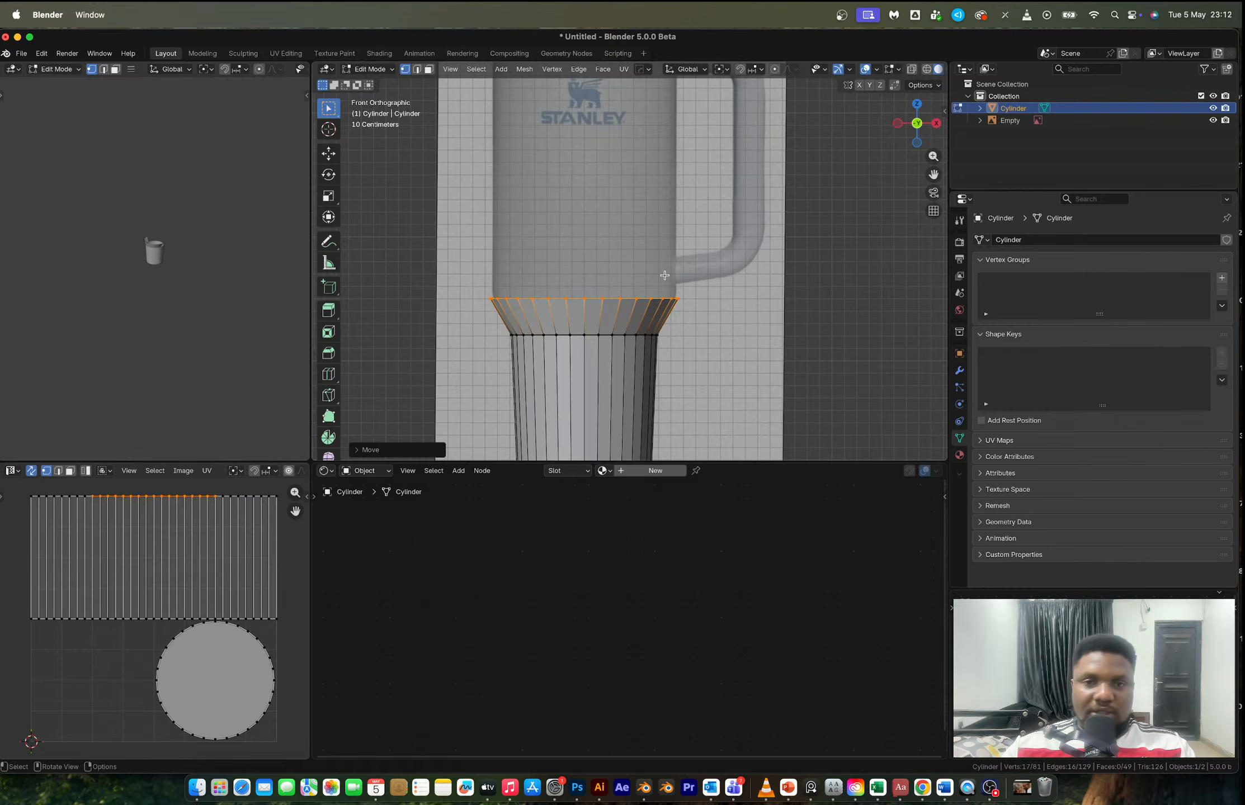
pyautogui.scroll(-3, 664, 276)
pyautogui.press('e')
pyautogui.press('z')
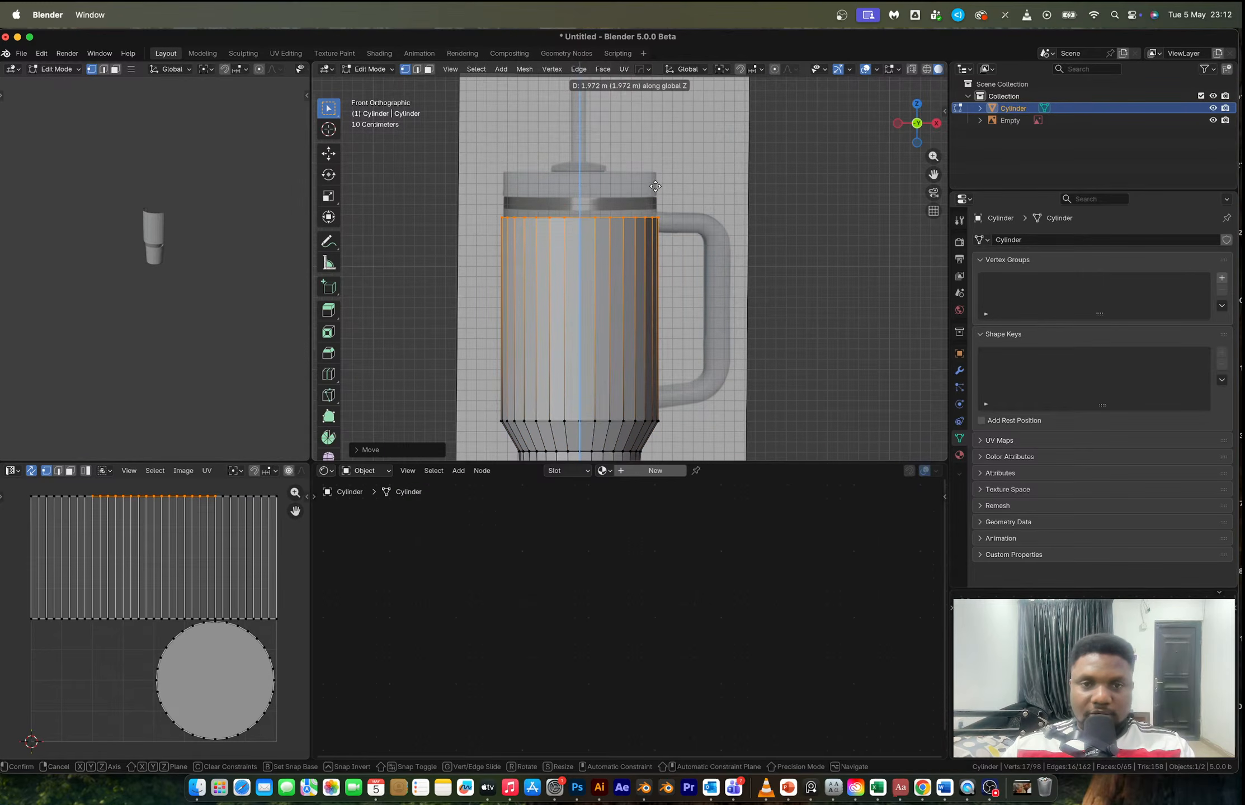
pyautogui.click(654, 175)
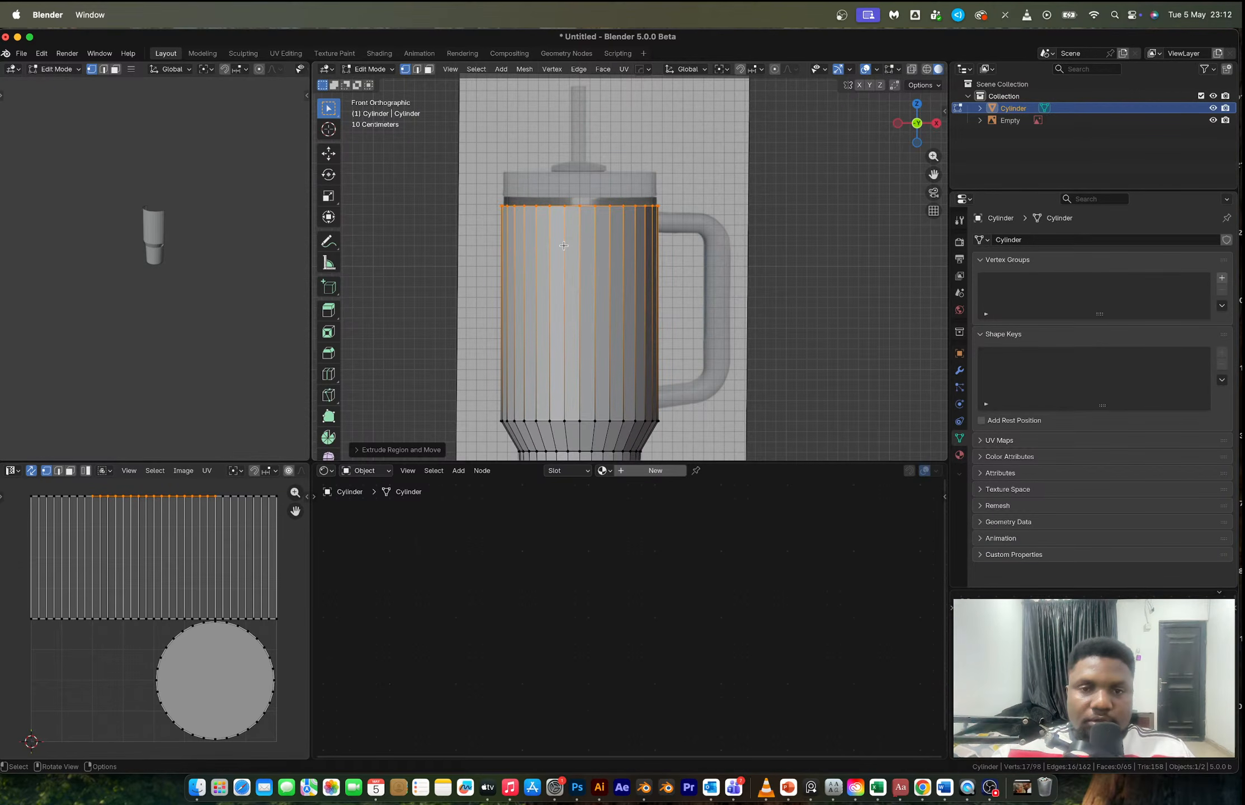
# - Turn on X-ray and lower the top rim slightly along Z to the bottom edge of the steel band
pyautogui.scroll(2, 563, 245)
pyautogui.hotkey('alt', 'z')
pyautogui.press('g')
pyautogui.press('z')
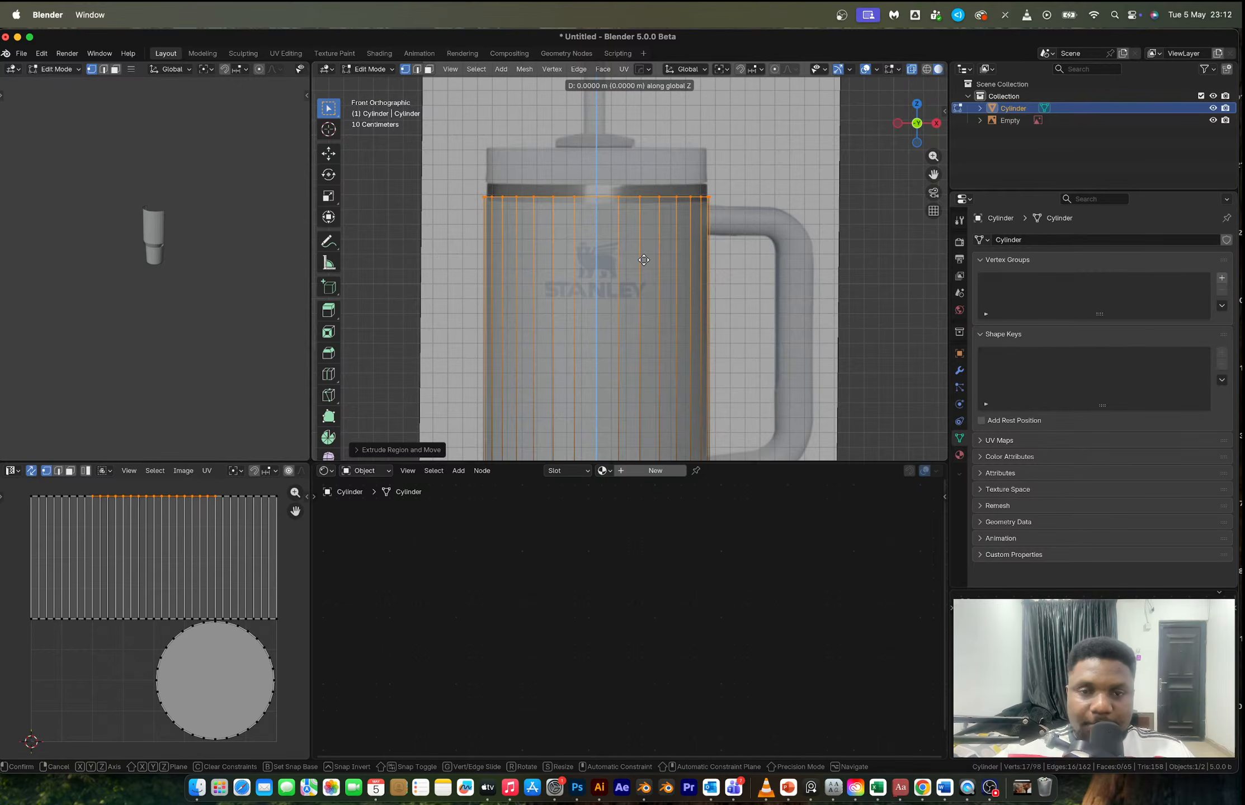
pyautogui.click(643, 263)
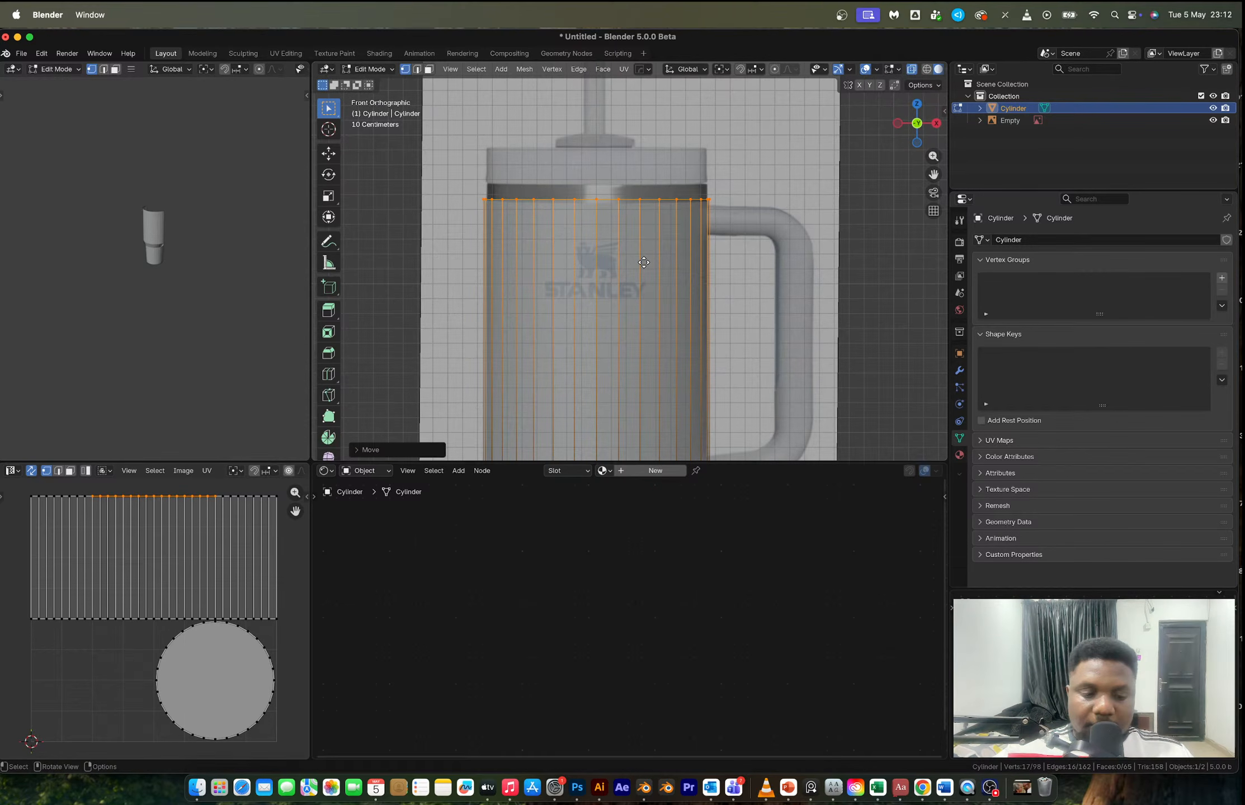
# - Extrude the rim up to the lid's top and add an edge loop along the upper edge of the steel band
pyautogui.press('e')
pyautogui.press('z')
pyautogui.click(645, 213)
pyautogui.hotkey('ctrl', 'r')
pyautogui.click(706, 185)
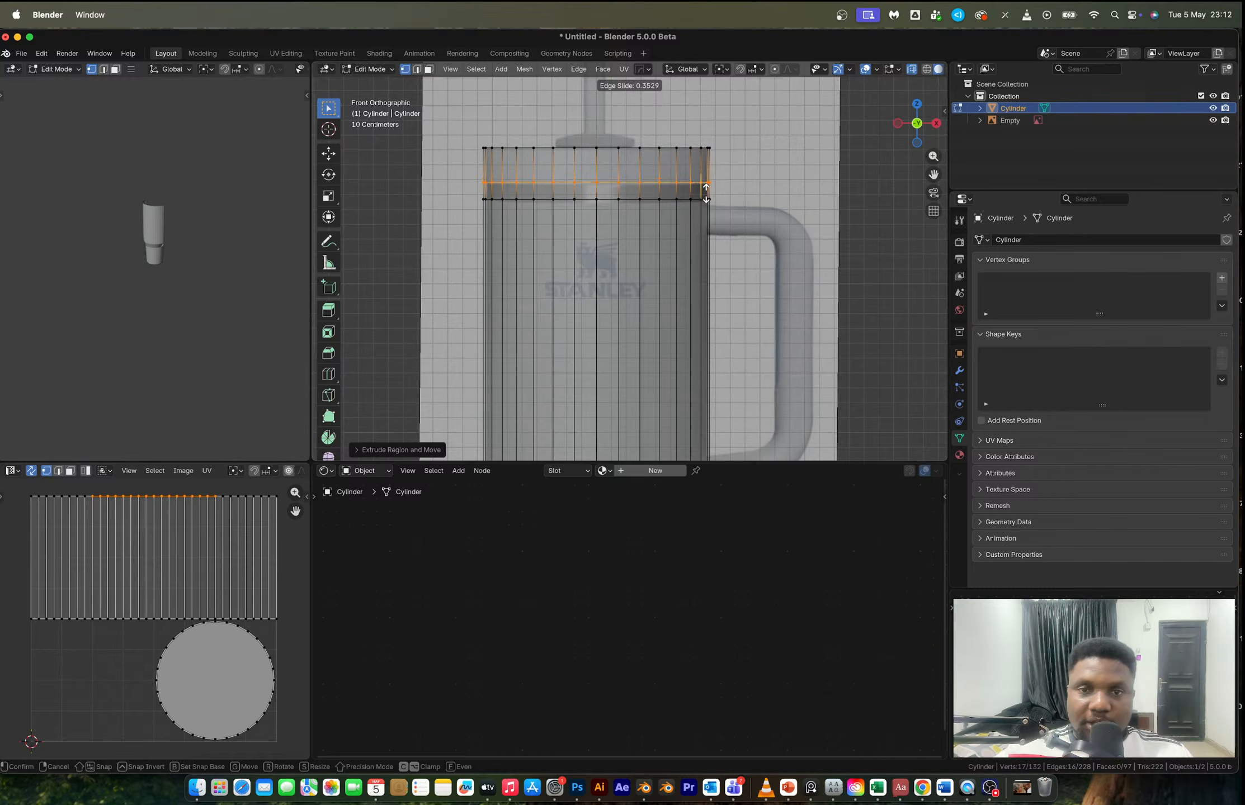
pyautogui.click(706, 193)
# - In Chrome, browse the "stanley cup modelling" image results and preview the Sketchfab and CGTrader models to examine the lid's shape
pyautogui.hotkey('ctrl', 'Right')
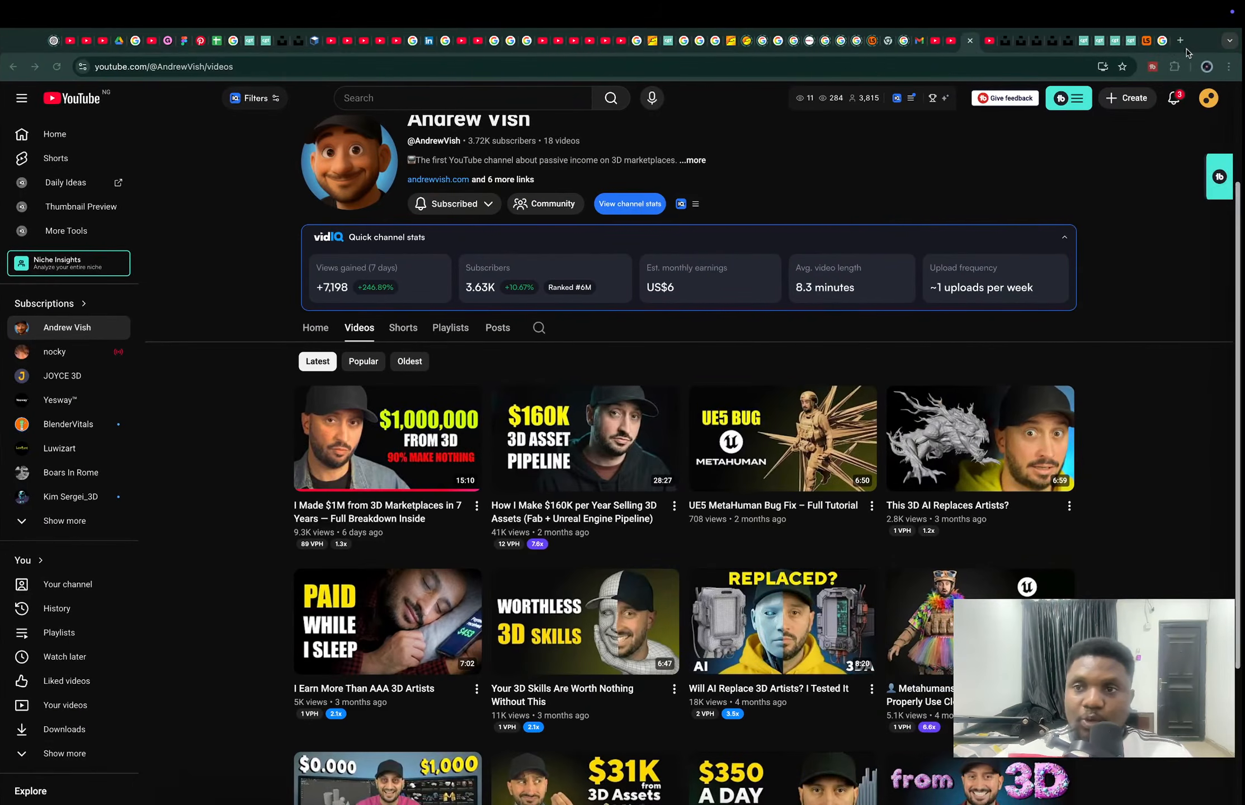
pyautogui.click(1161, 41)
pyautogui.scroll(-5, 556, 395)
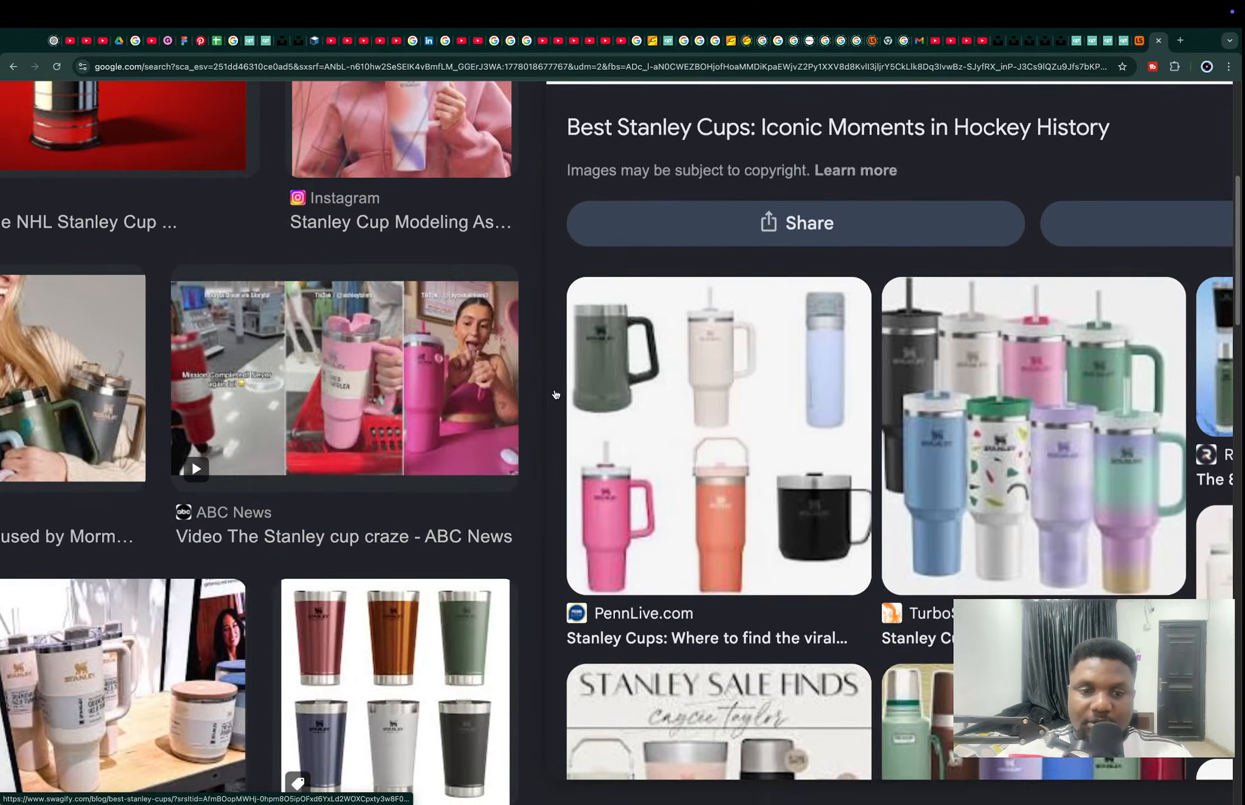
pyautogui.keyDown('ctrl'); pyautogui.scroll(-5, 556, 395); pyautogui.keyUp('ctrl')
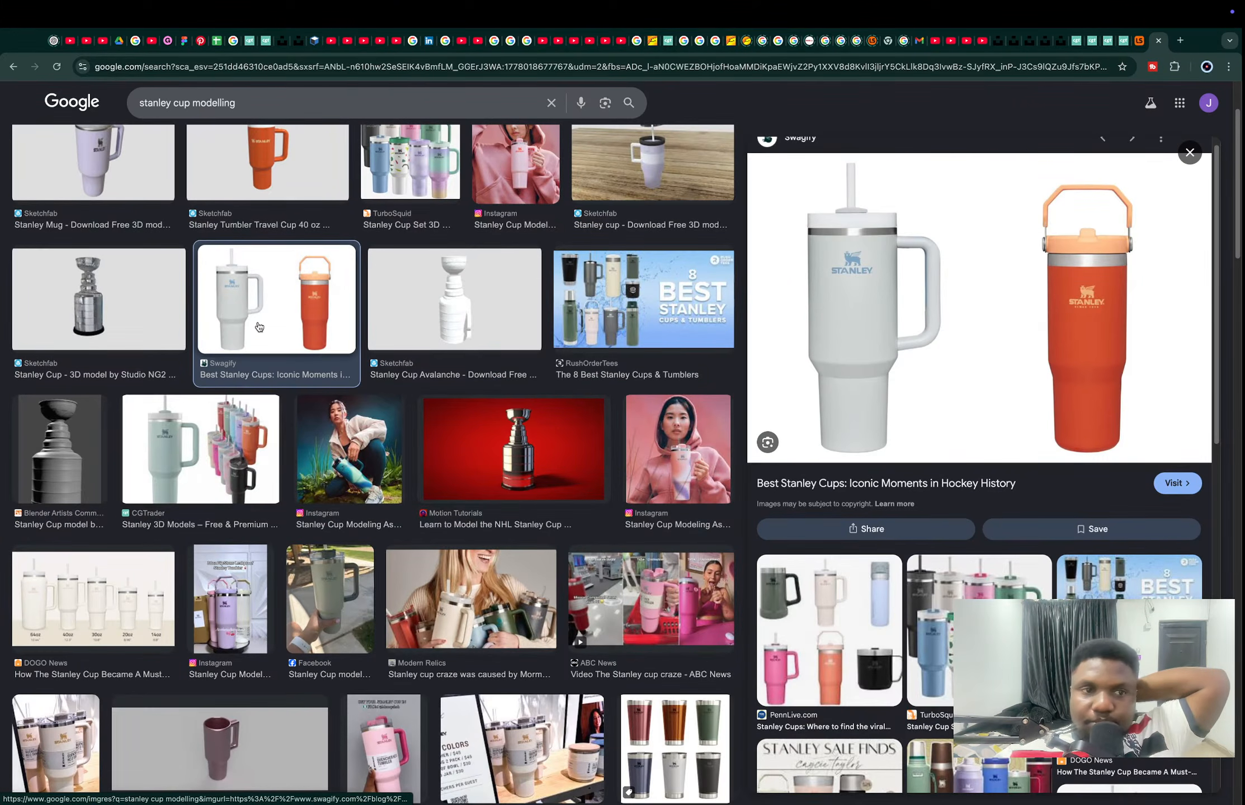
pyautogui.scroll(2, 223, 325)
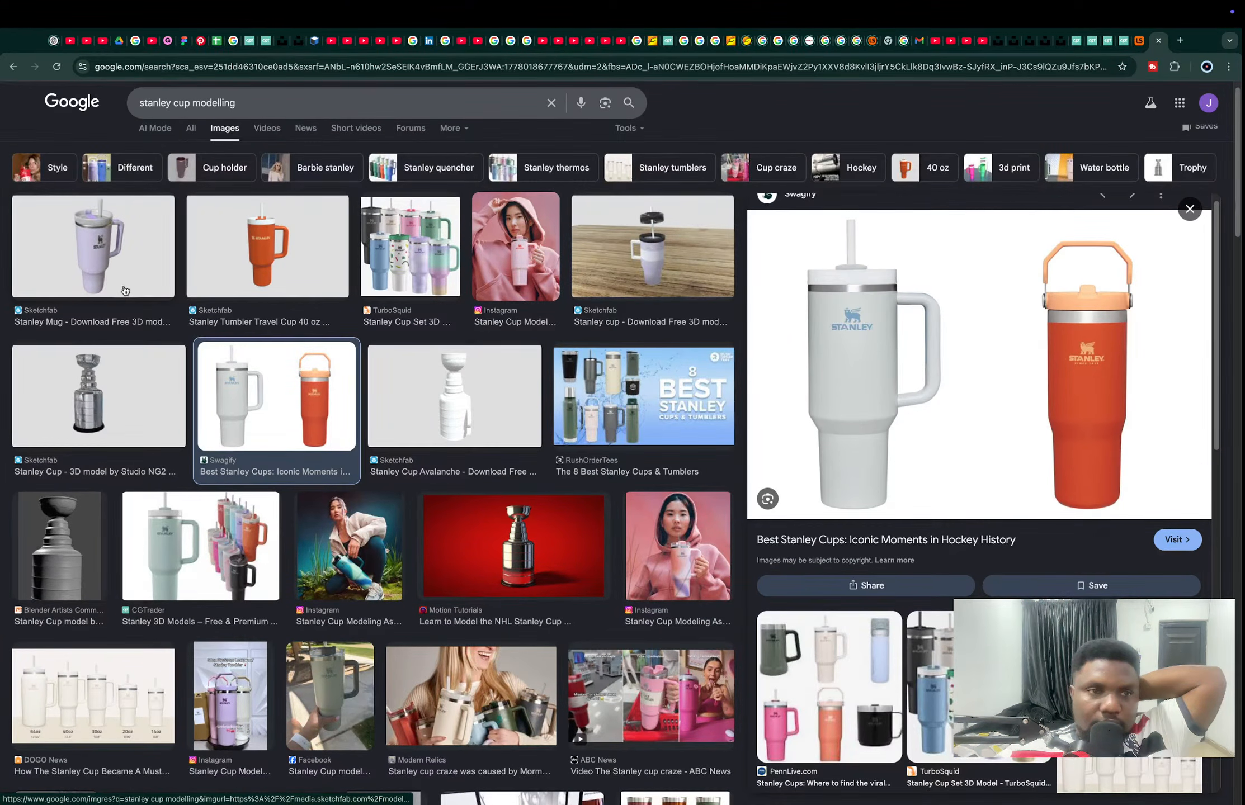
pyautogui.click(124, 290)
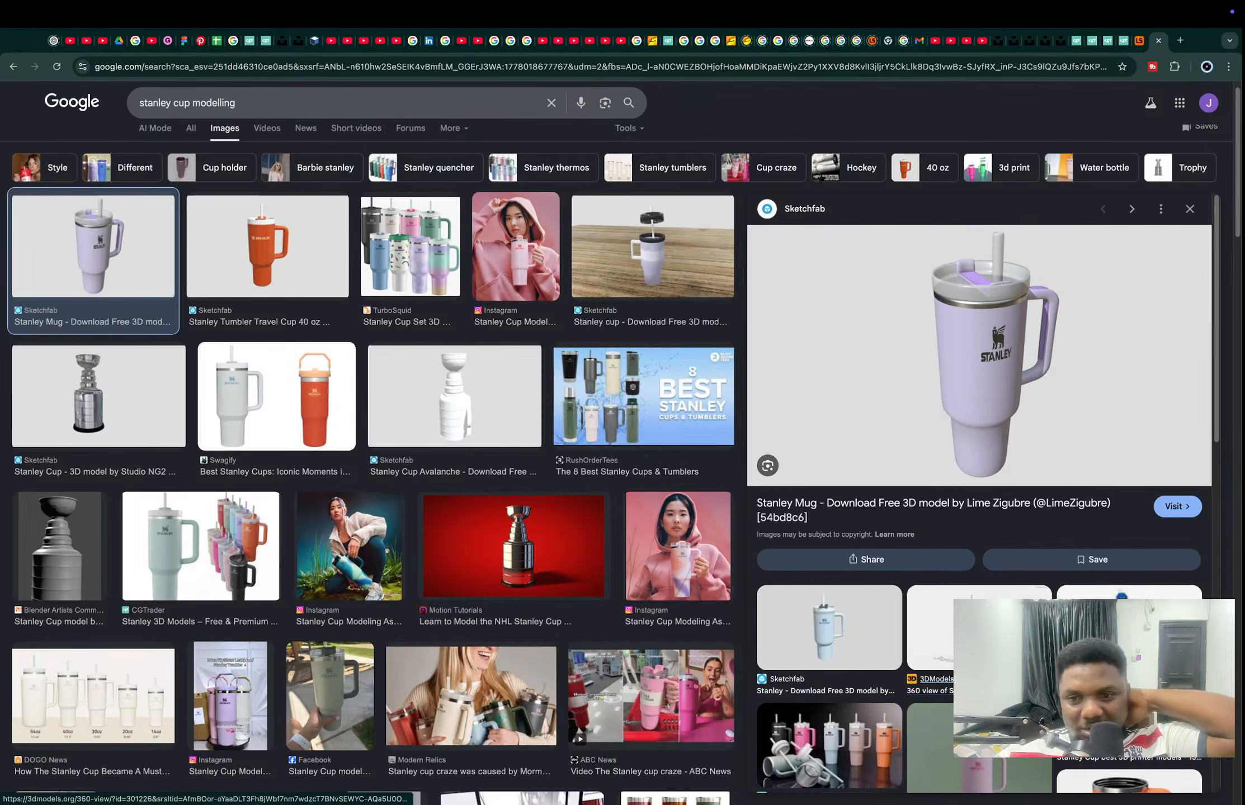
pyautogui.scroll(-7, 502, 484)
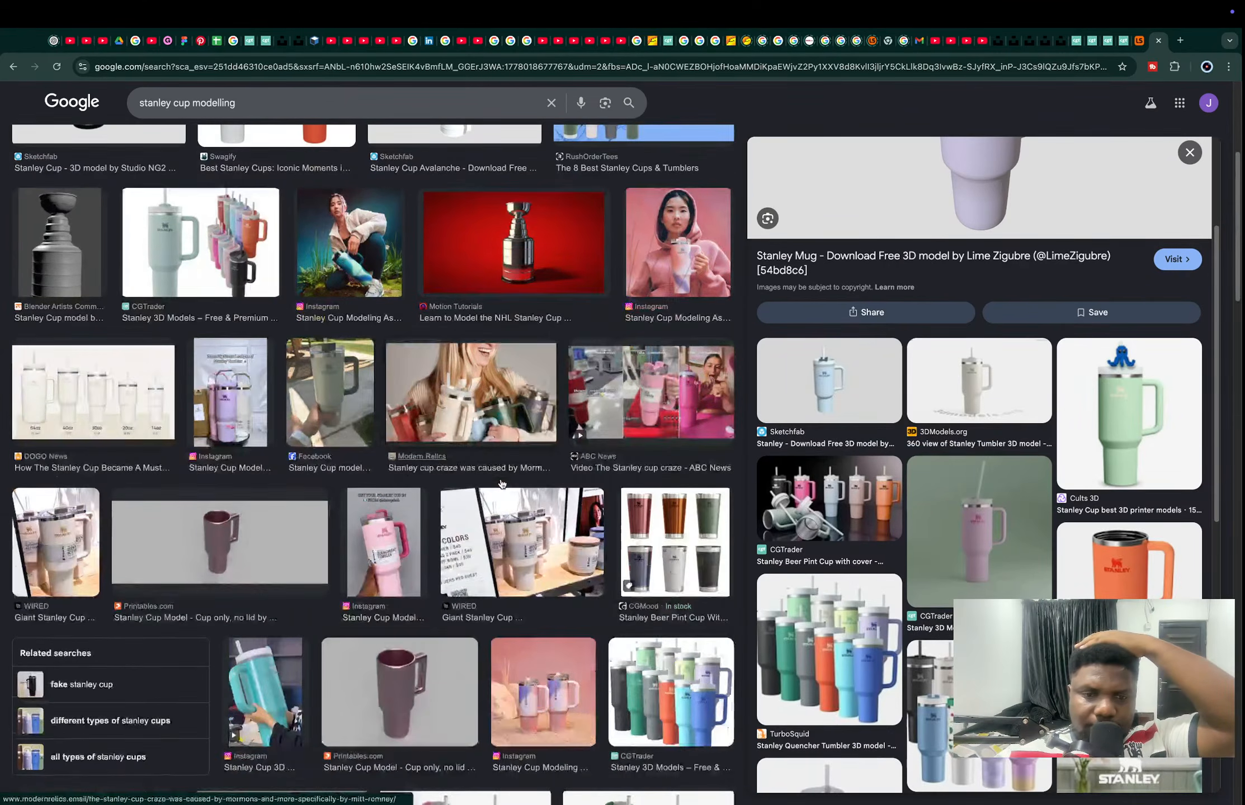
pyautogui.scroll(-1, 501, 484)
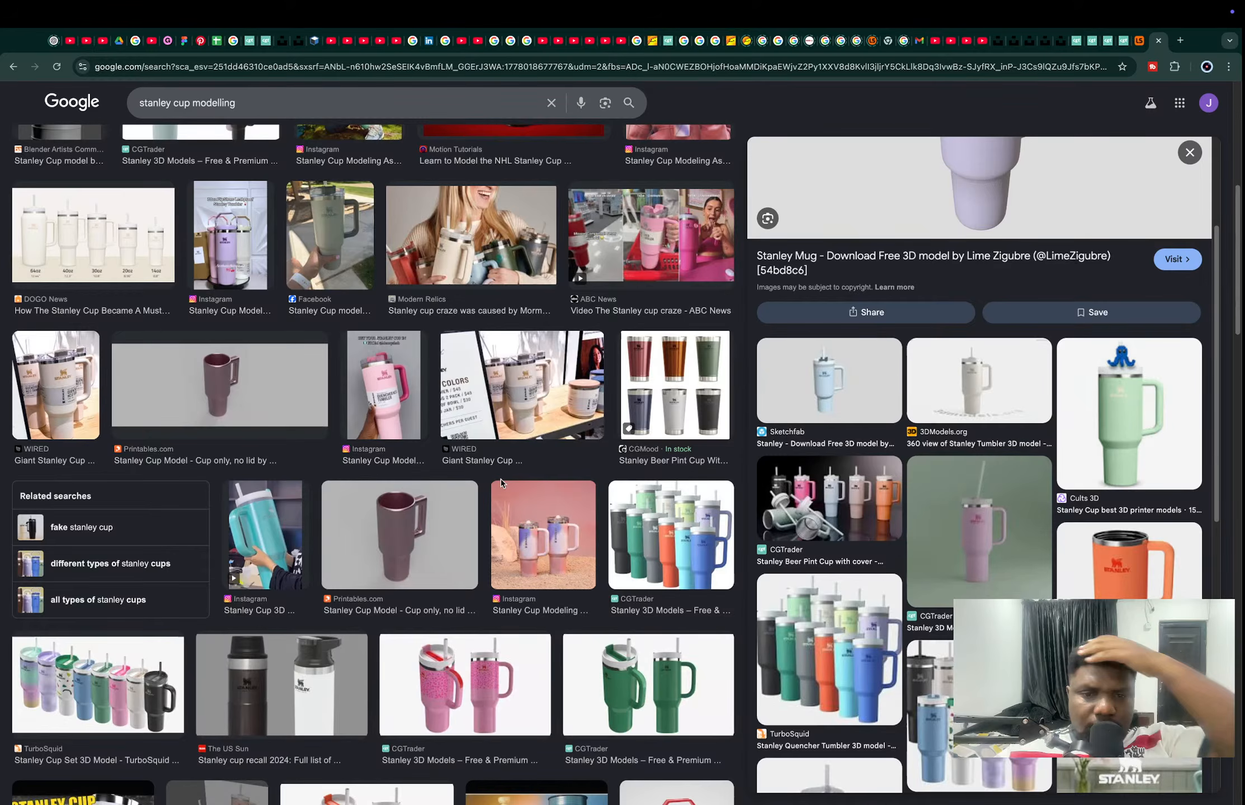
pyautogui.click(646, 684)
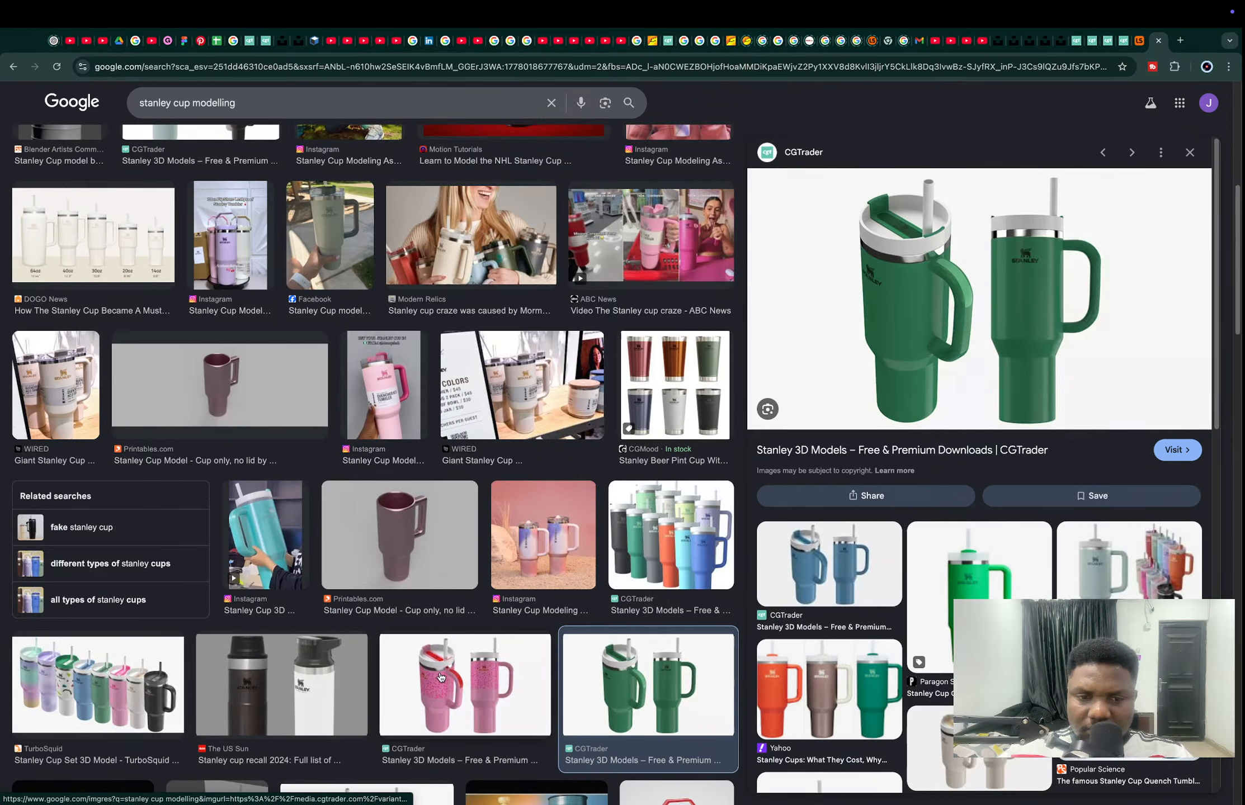
pyautogui.scroll(-5, 441, 678)
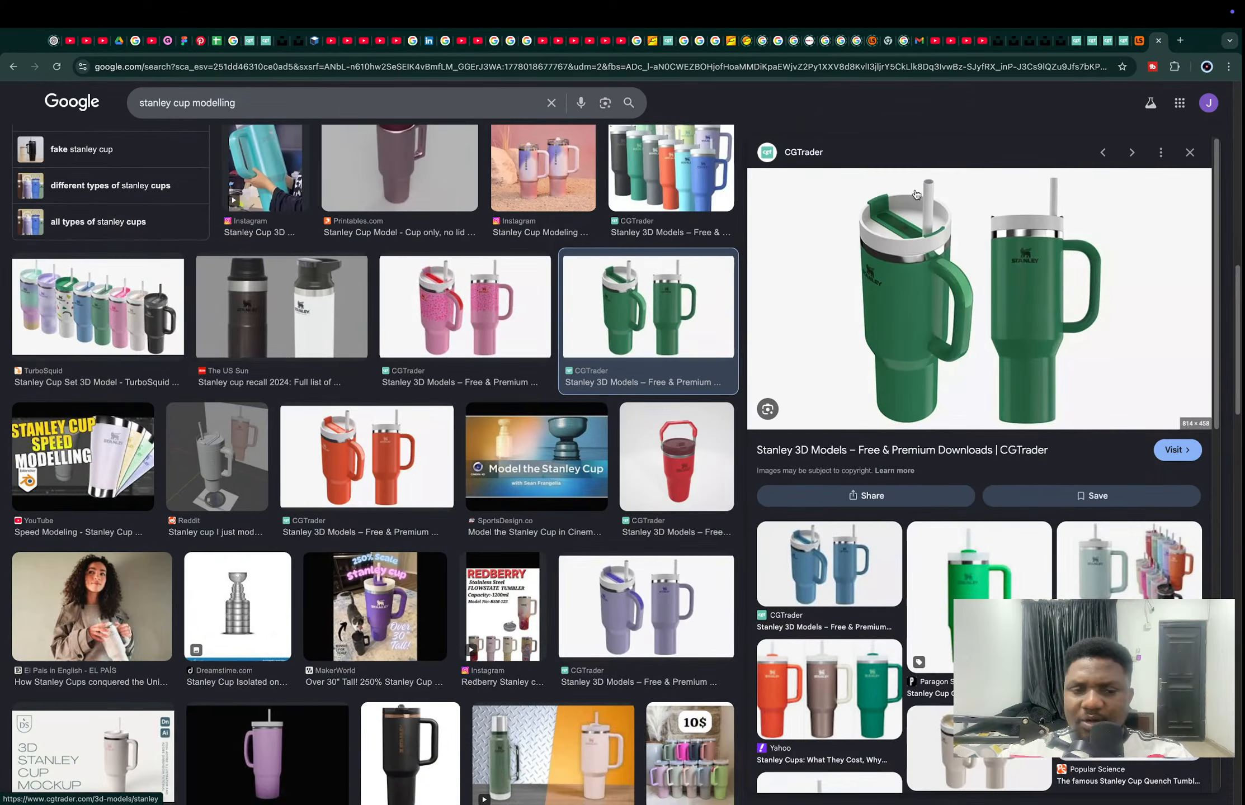
# - Preview the lavender CGTrader Stanley tumbler among the image results and examine its lid, recessed top and straw up close
pyautogui.click(695, 557)
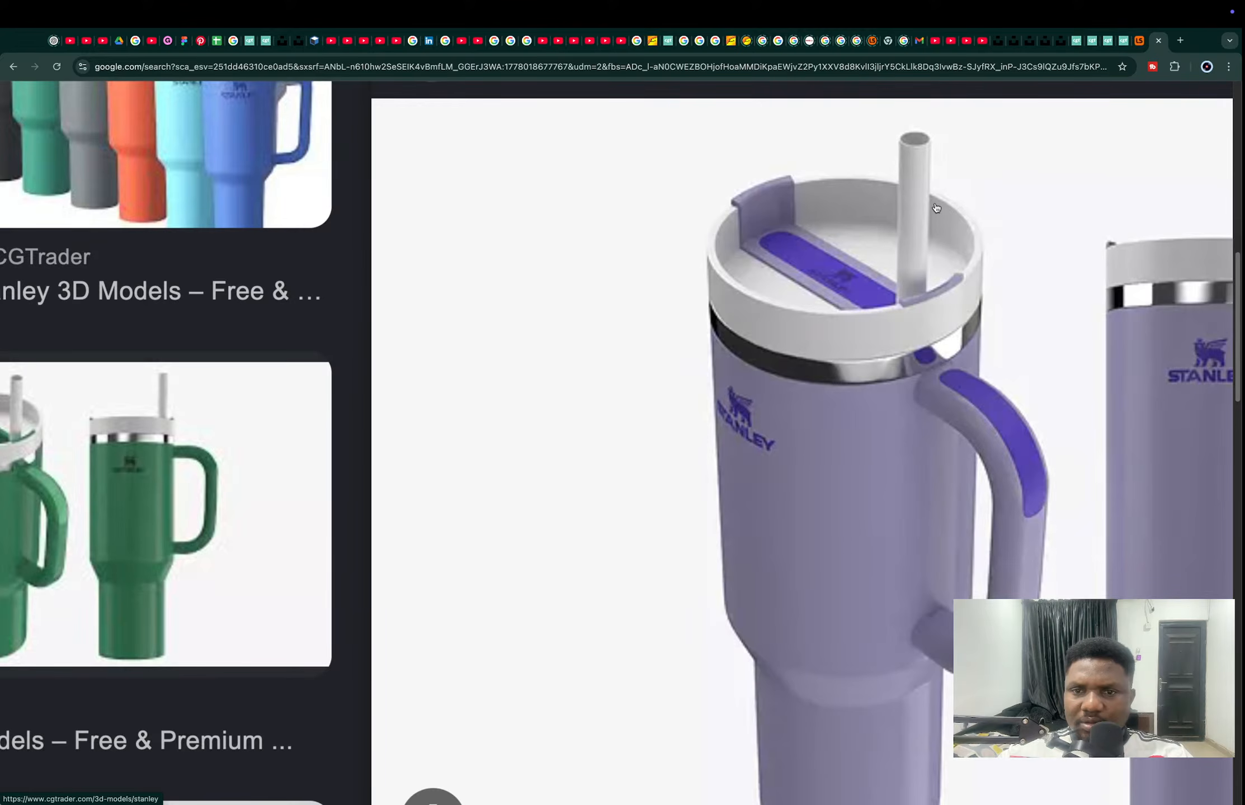
pyautogui.keyDown('ctrl'); pyautogui.scroll(-2, 936, 208); pyautogui.keyUp('ctrl')
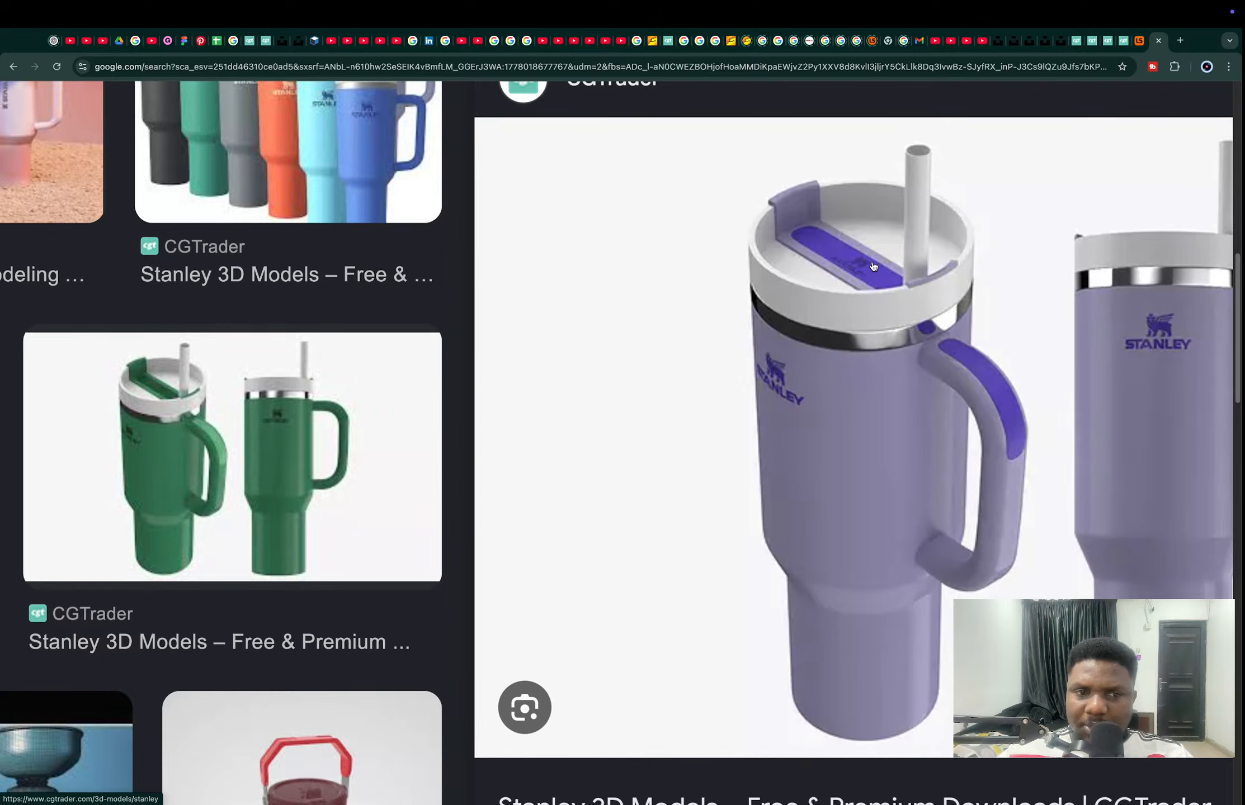
pyautogui.keyDown('ctrl'); pyautogui.scroll(-3, 874, 266); pyautogui.keyUp('ctrl')
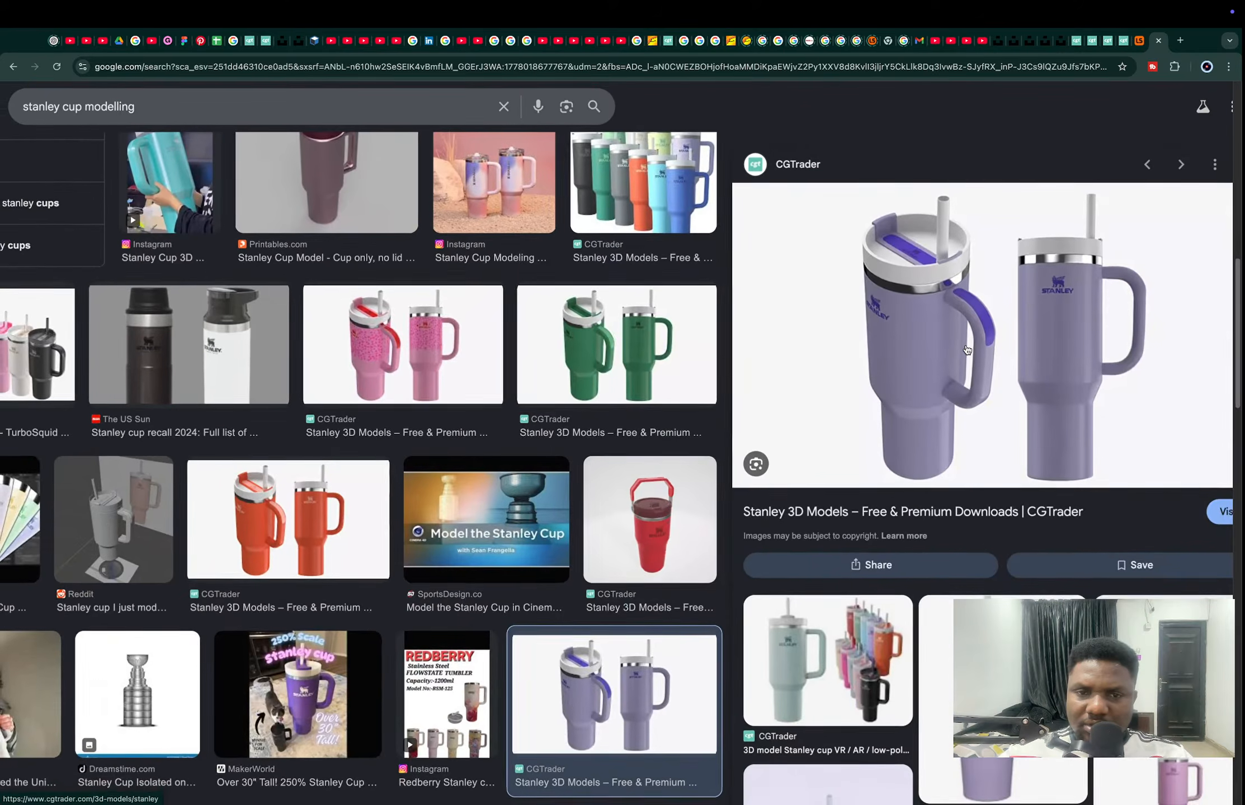
pyautogui.keyDown('ctrl'); pyautogui.scroll(3, 966, 350); pyautogui.keyUp('ctrl')
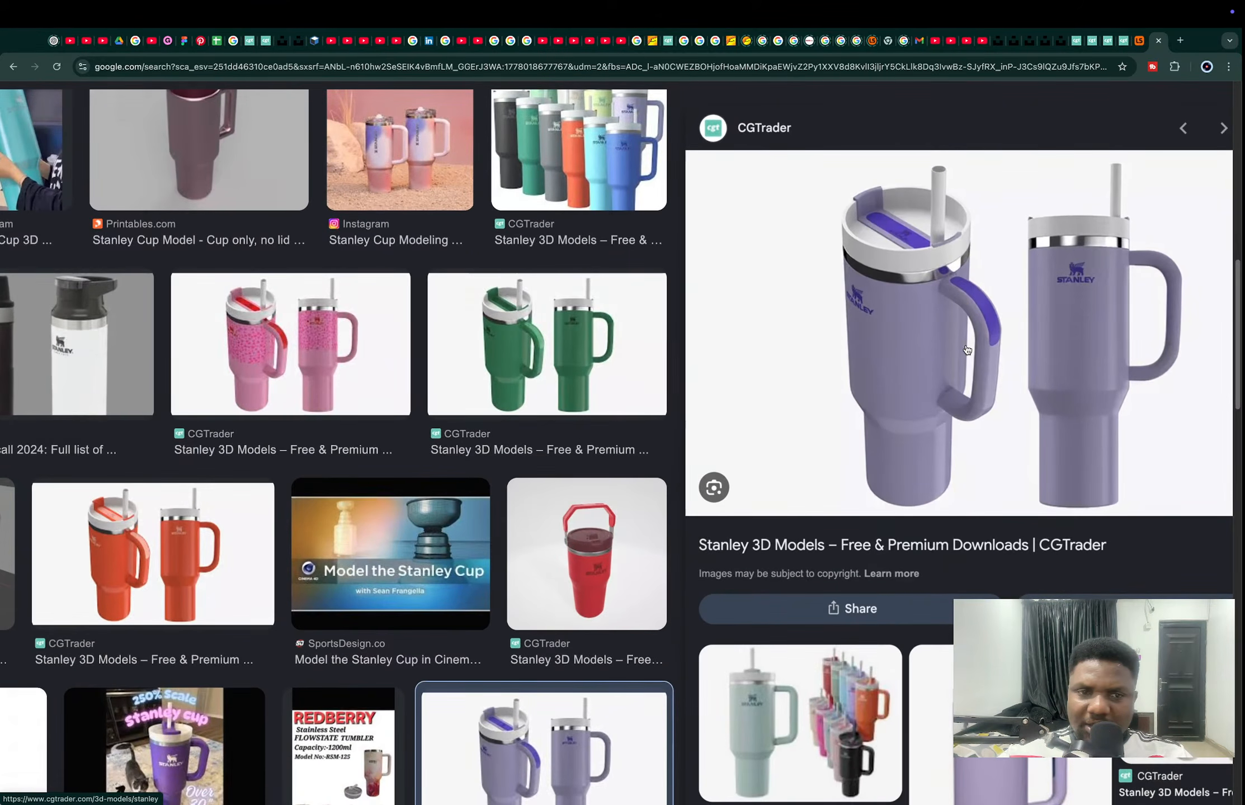
pyautogui.scroll(-10, 967, 350)
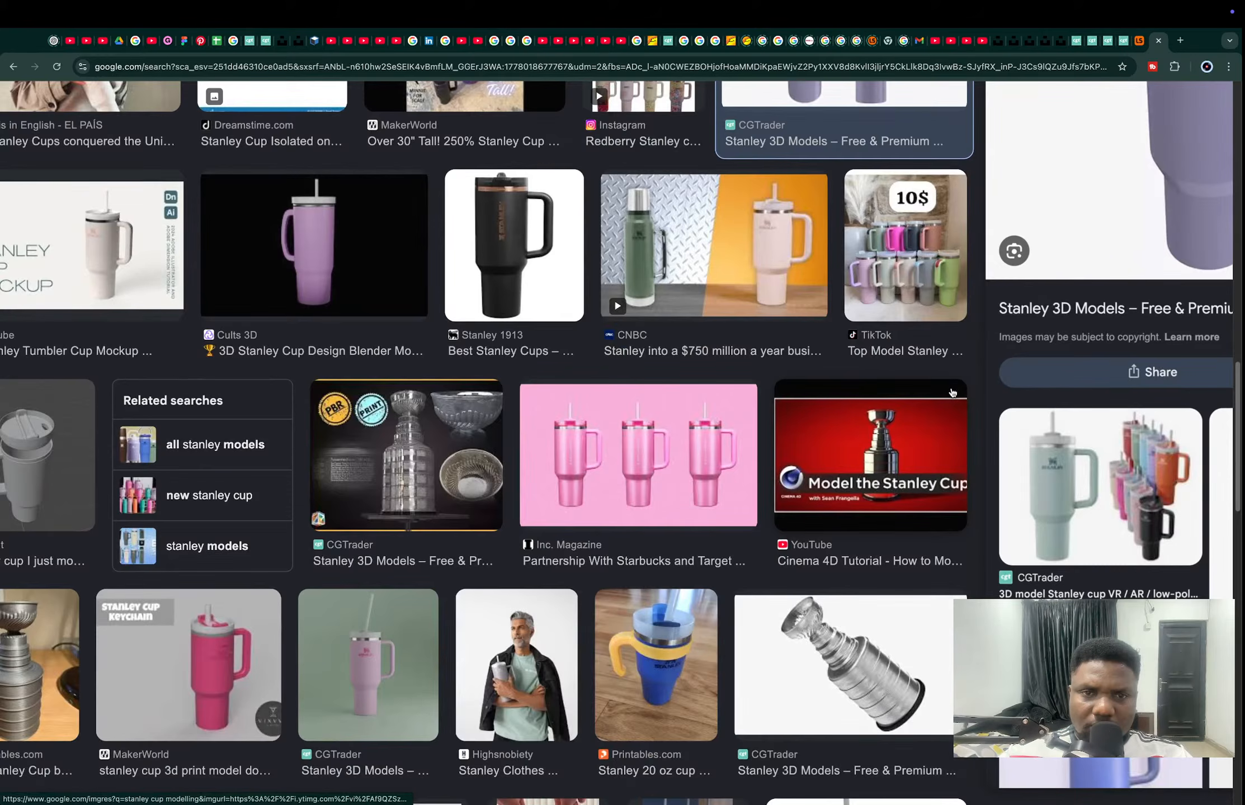
pyautogui.scroll(15, 952, 393)
pyautogui.scroll(-10, 724, 366)
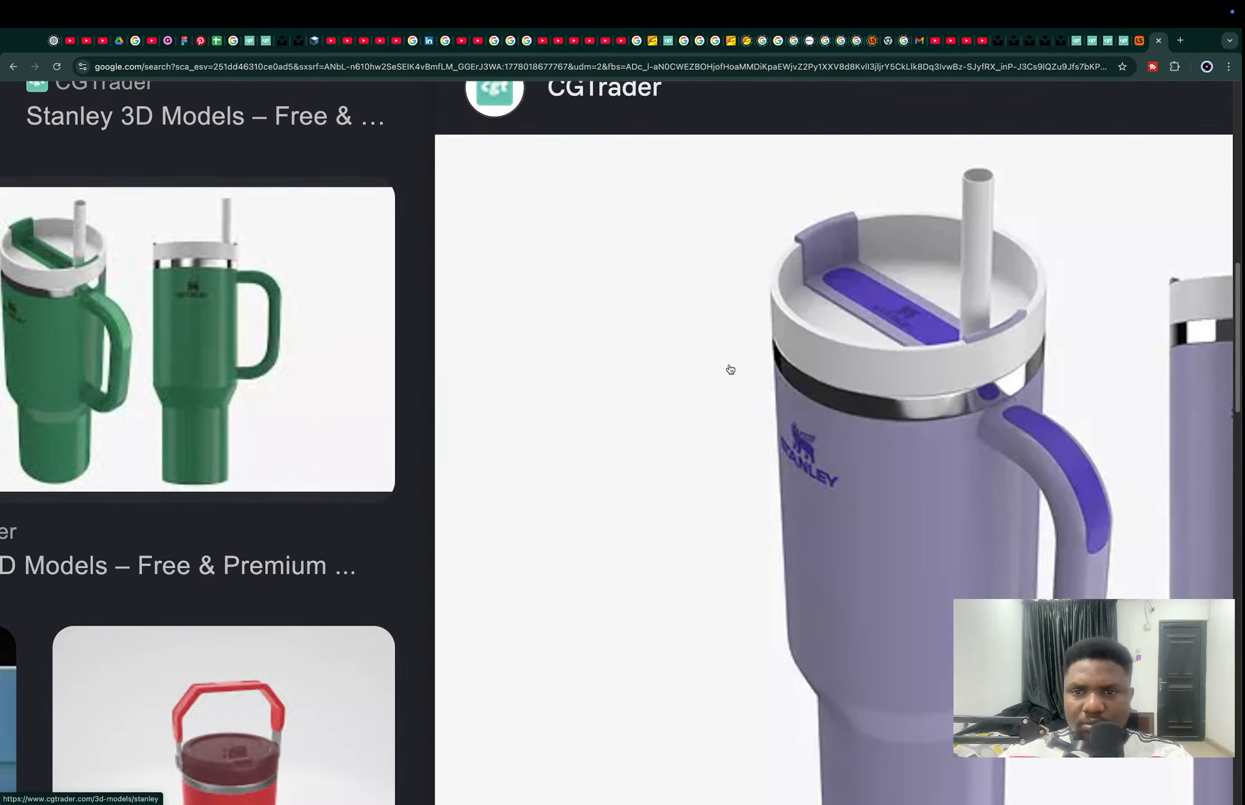
pyautogui.hscroll(2, 730, 369)
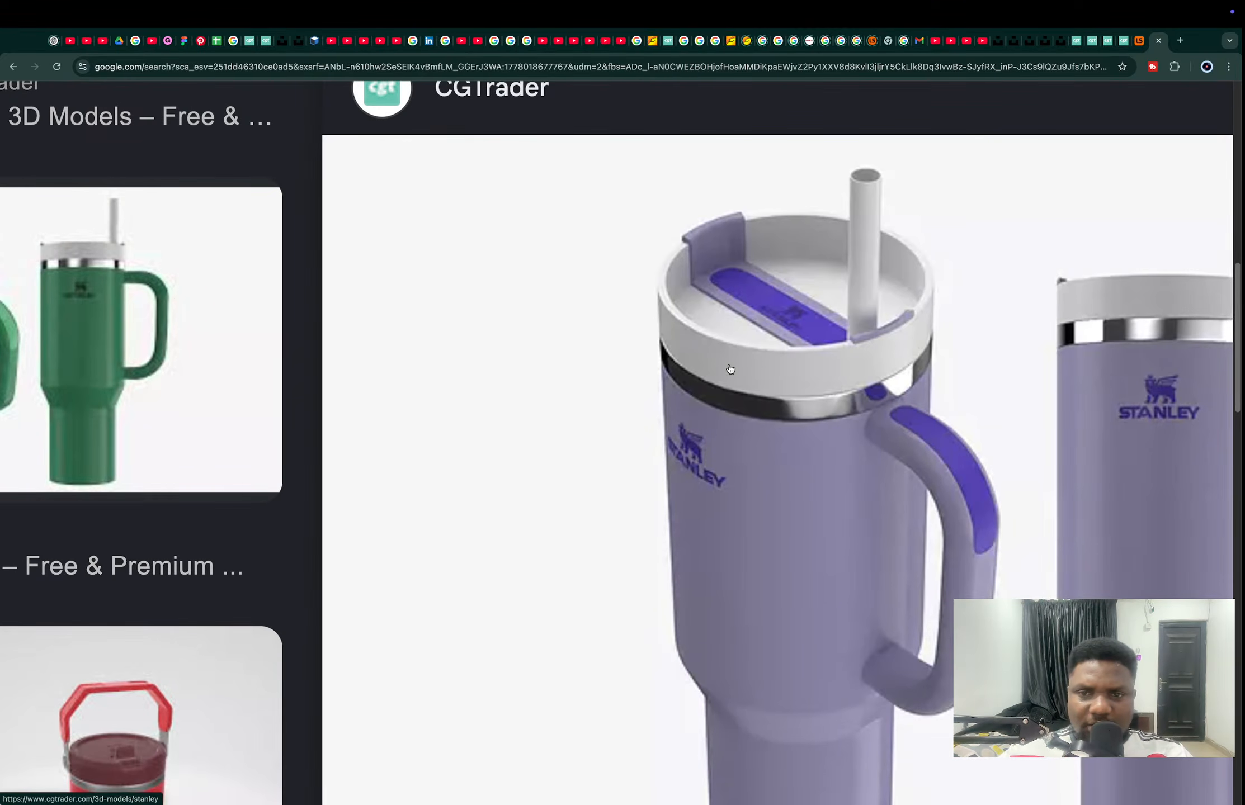
# - Switch to Blender and mirror the half-open cup body across the Y axis, applying the mirror modifier
pyautogui.press('super+Tab')
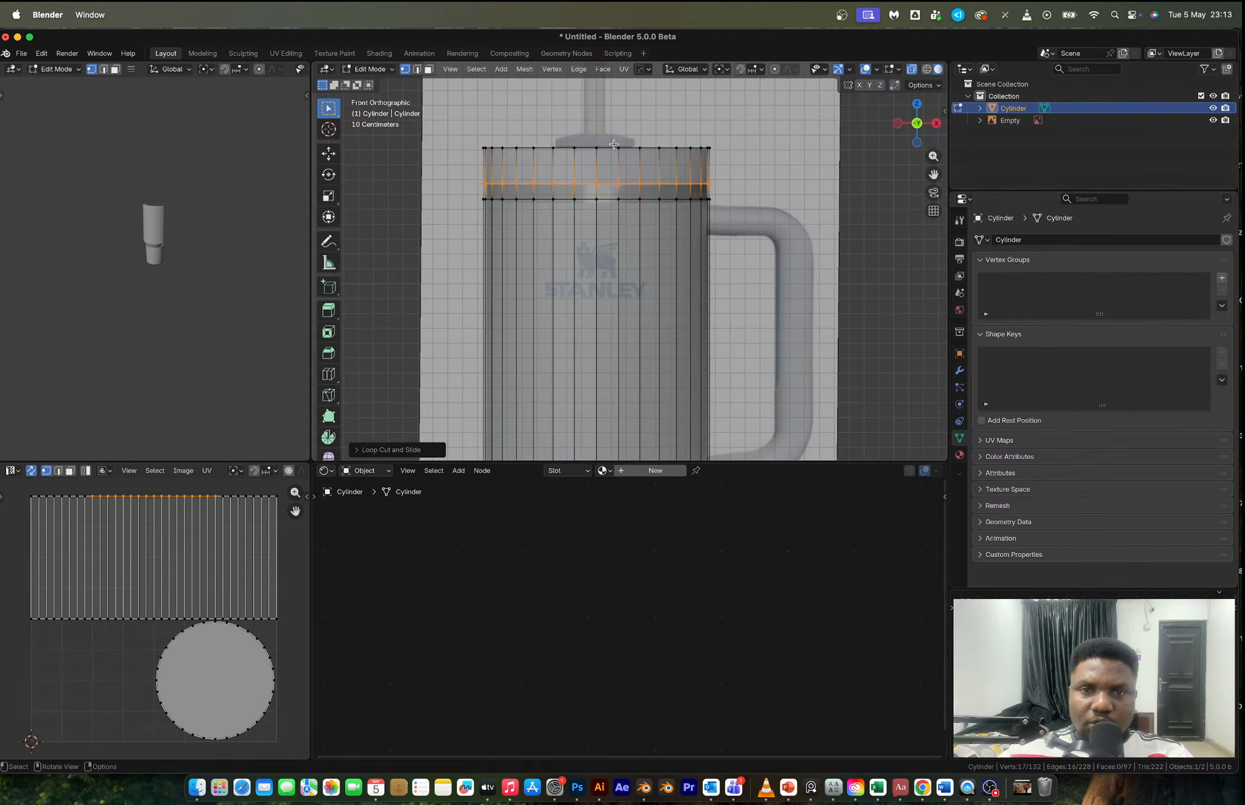
pyautogui.scroll(-2, 613, 145)
pyautogui.press('Tab')
pyautogui.moveTo(637, 159); pyautogui.dragTo(693, 336, button='middle')
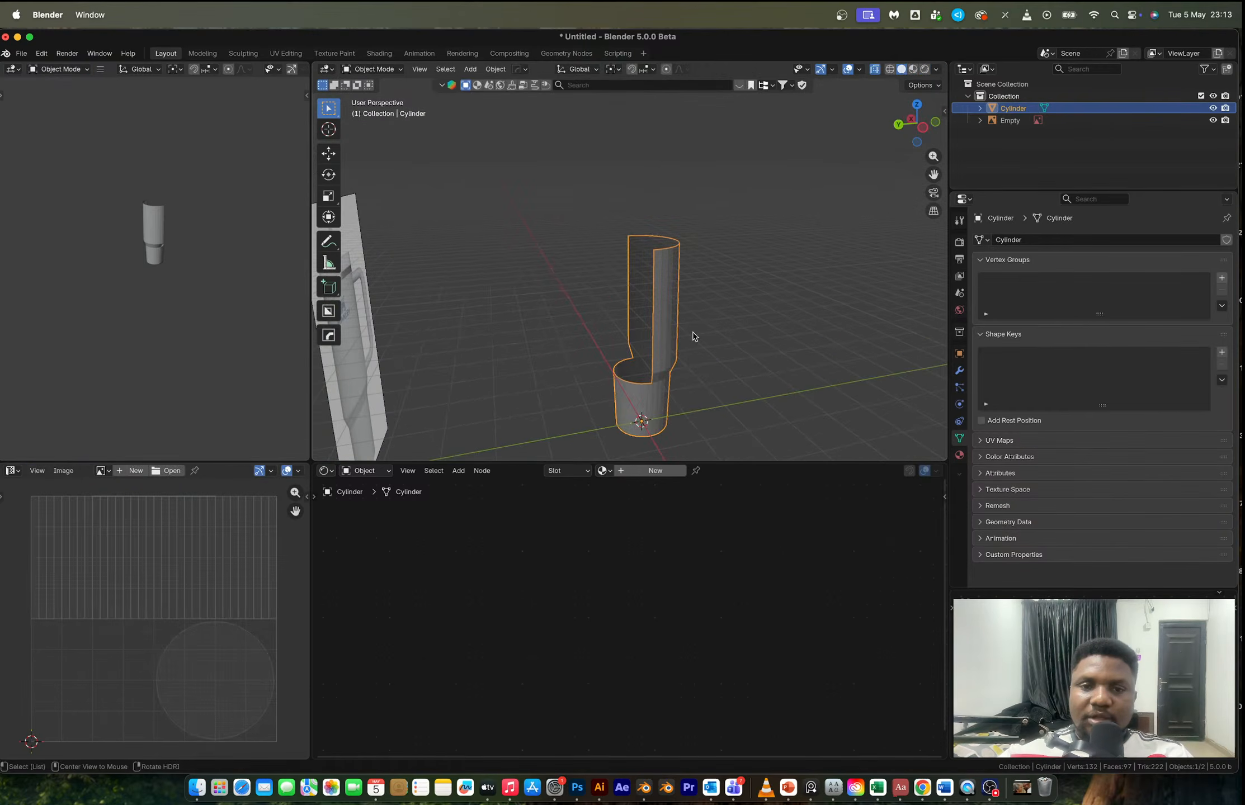
pyautogui.hotkey('alt', 'x')
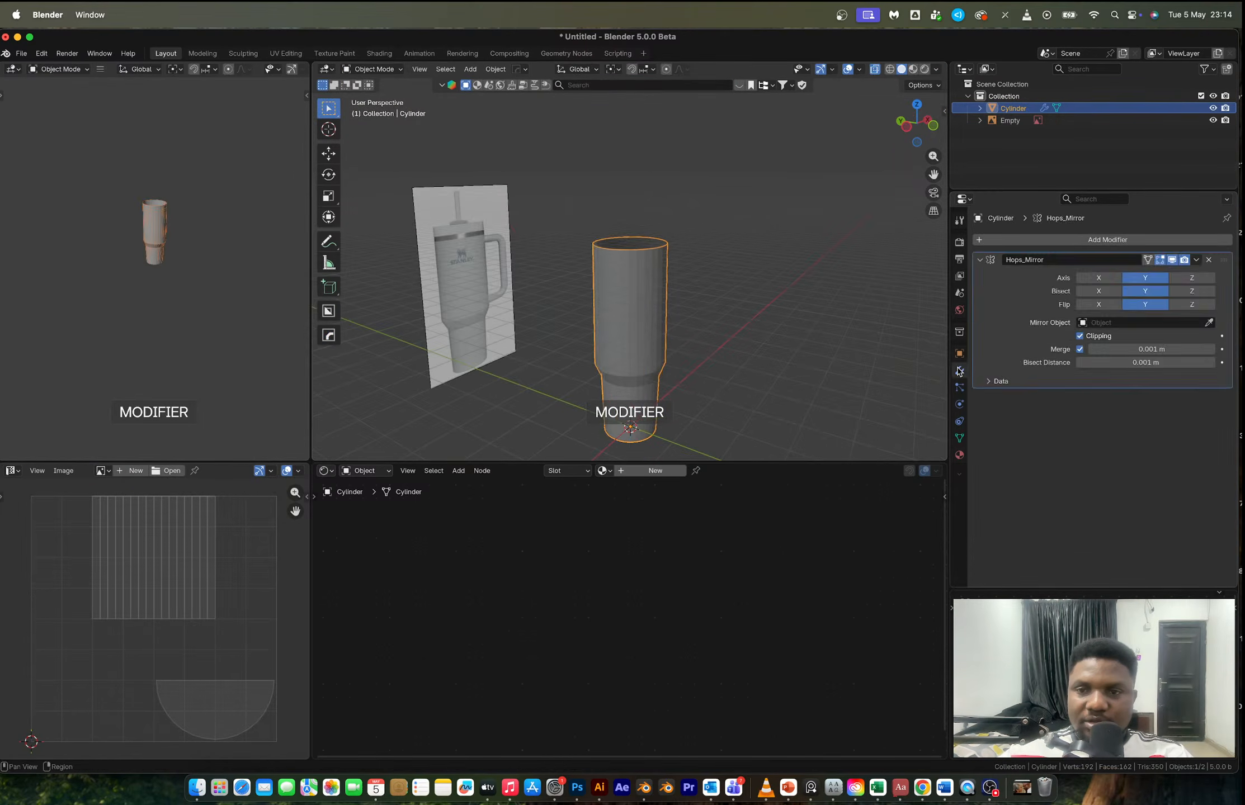
pyautogui.hotkey('ctrl', 'a')
pyautogui.moveTo(677, 308); pyautogui.dragTo(609, 306, button='middle')
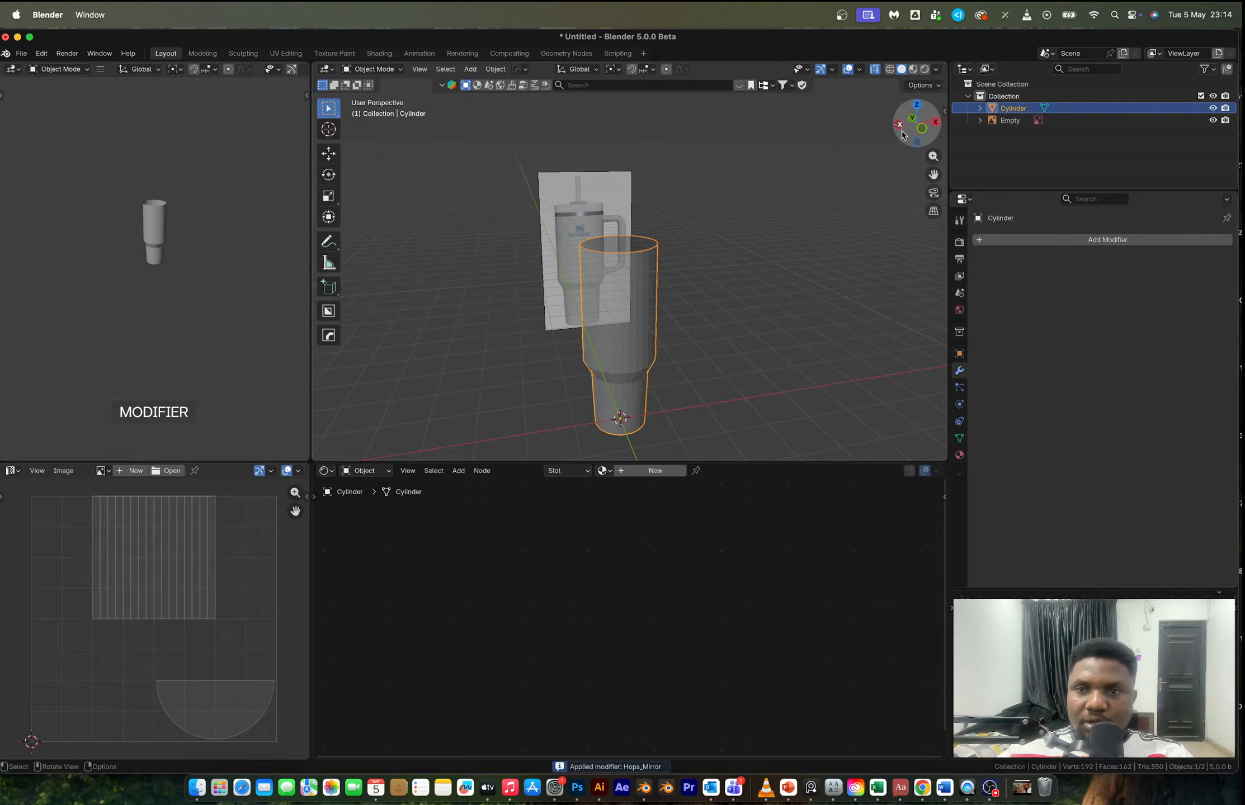
# - Try to shift the edge loop at the bottom of the steel band along Z in front view
pyautogui.click(921, 131)
pyautogui.scroll(5, 606, 274)
pyautogui.press('Tab')
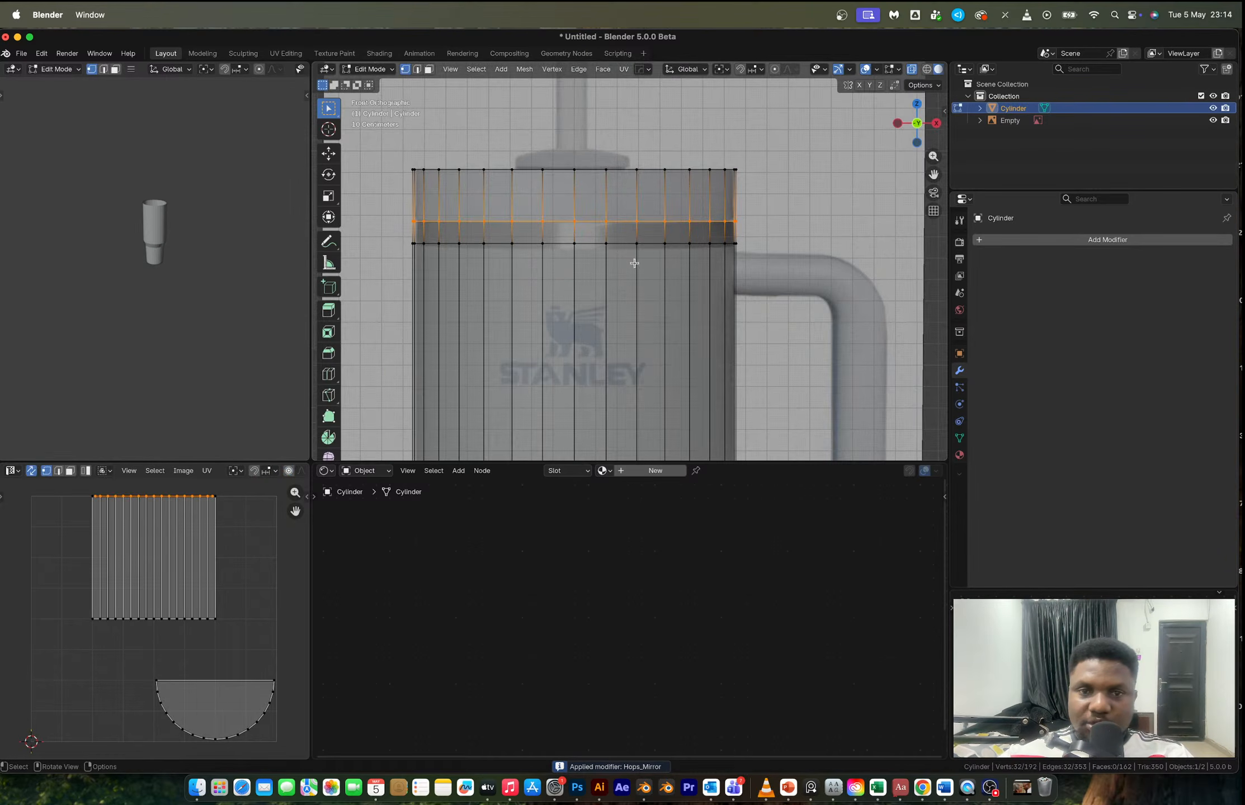
pyautogui.press('2')
pyautogui.keyDown('alt'); pyautogui.click(570, 243); pyautogui.keyUp('alt')
pyautogui.press('g')
pyautogui.press('z')
pyautogui.click(850, 280)
pyautogui.moveTo(851, 280)
pyautogui.mouseDown(button='middle')
pyautogui.moveTo(605, 220)
pyautogui.moveTo(725, 342)
pyautogui.moveTo(624, 325)
pyautogui.moveTo(672, 311)
pyautogui.moveTo(786, 325)
pyautogui.moveTo(671, 280)
pyautogui.moveTo(547, 296)
pyautogui.moveTo(709, 271)
pyautogui.moveTo(595, 251)
pyautogui.mouseUp(button='middle')
pyautogui.press('Tab')
pyautogui.hotkey('alt', 'z')
# - Undo the loop edits, the mirror and the half-rim extrusions, back to the base section of the cup
pyautogui.hotkey('ctrl', 'z')
pyautogui.hotkey('ctrl', 'z')
pyautogui.hotkey('ctrl', 'z')
pyautogui.hotkey('ctrl', 'z')
pyautogui.hotkey('ctrl', 'z')
pyautogui.hotkey('ctrl', 'z')
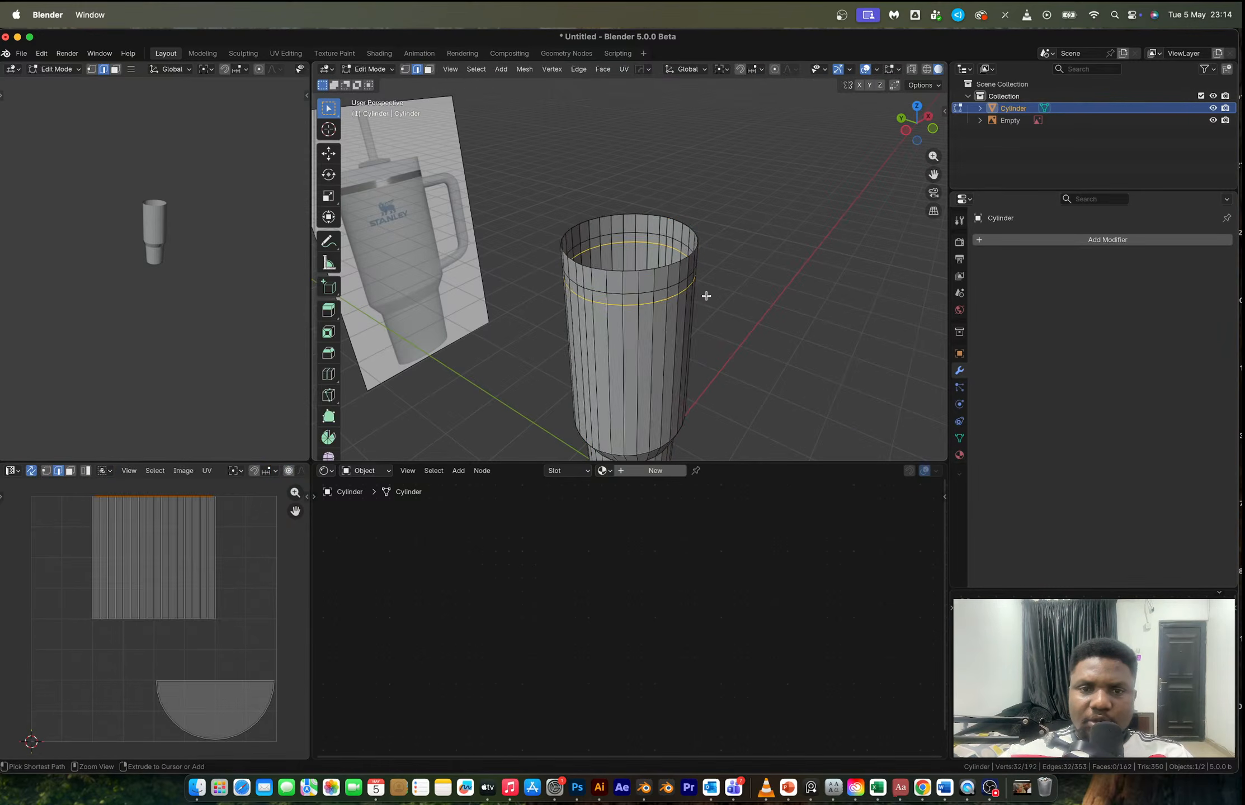
pyautogui.hotkey('ctrl', 'z')
pyautogui.hotkey('ctrl', 'z')
pyautogui.hotkey('ctrl', 'z')
pyautogui.hotkey('ctrl', 'z')
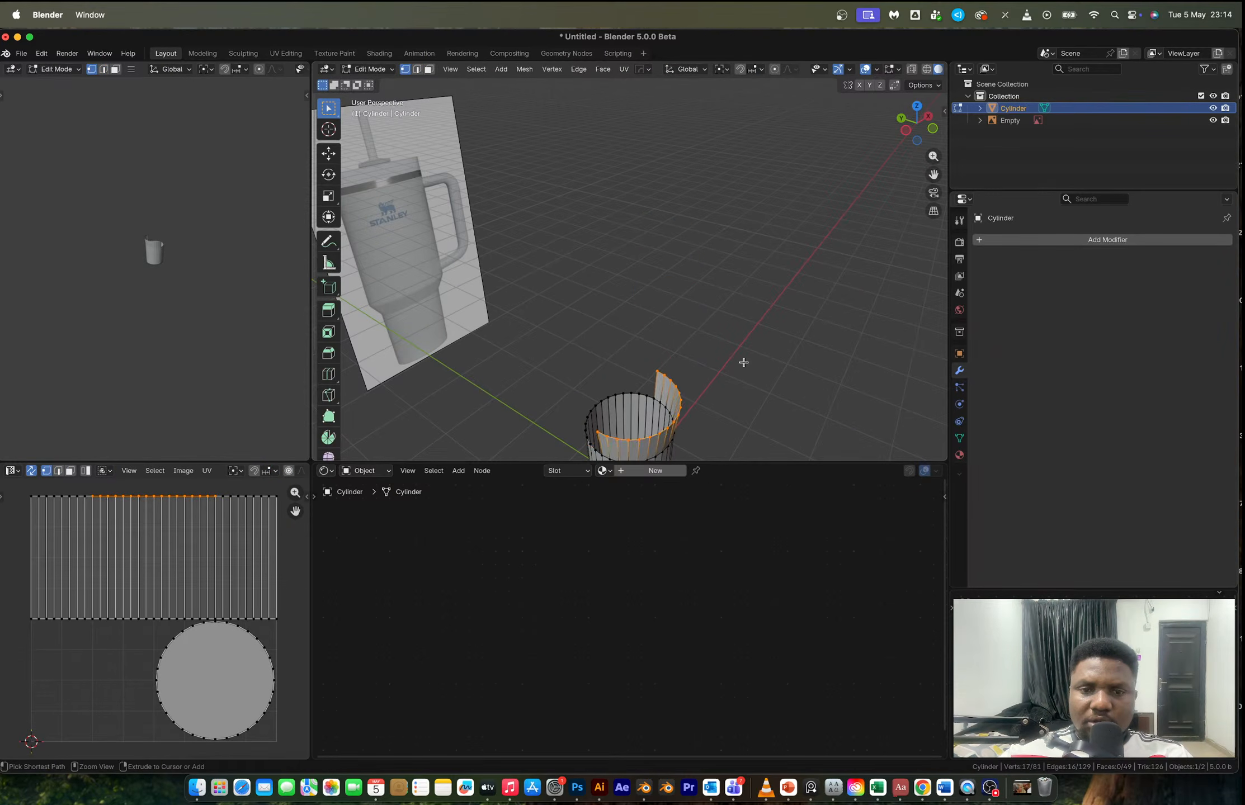
# - Extrude the base's whole top rim up along Z by about 0.26 m and scale it out to the upper body's width
pyautogui.moveTo(743, 363); pyautogui.dragTo(884, 238, button='middle')
pyautogui.click(933, 127)
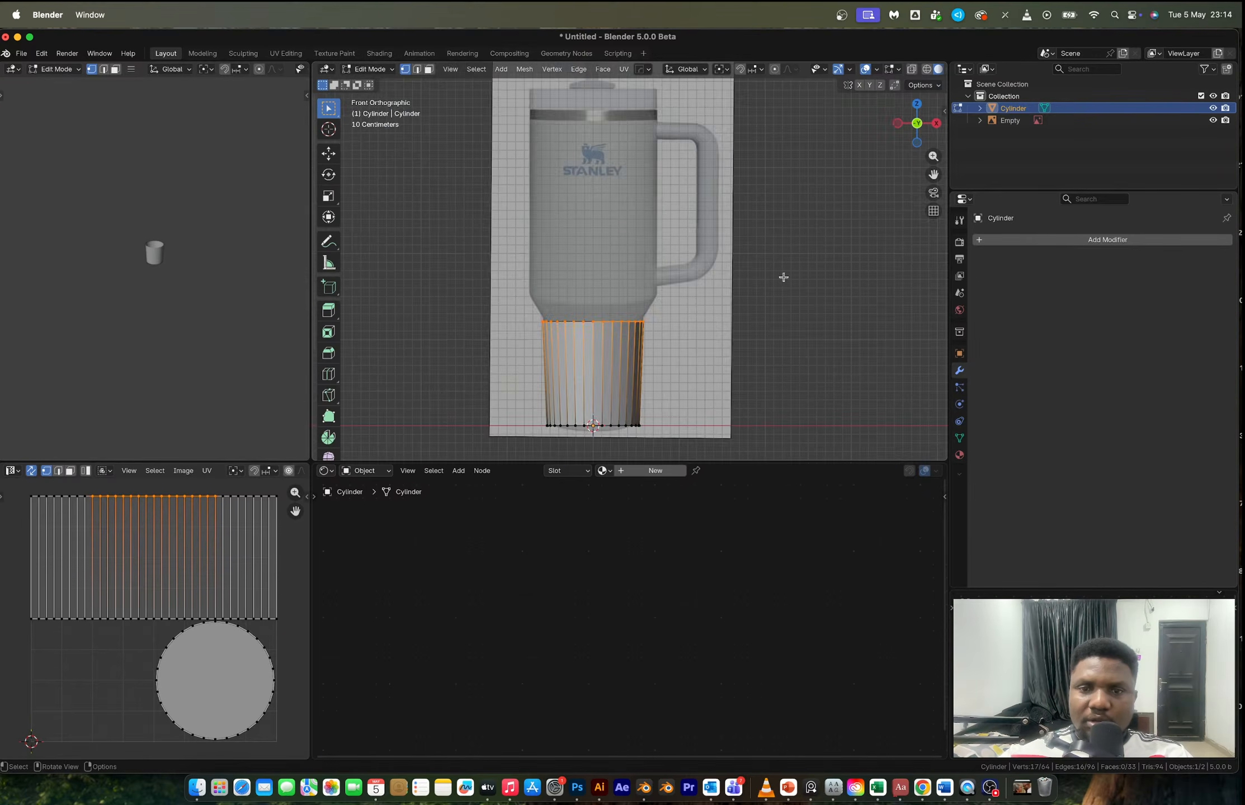
pyautogui.scroll(3, 626, 325)
pyautogui.keyDown('shift'); pyautogui.moveTo(467, 363); pyautogui.dragTo(478, 223, button='middle'); pyautogui.keyUp('shift')
pyautogui.moveTo(478, 223); pyautogui.dragTo(693, 263)
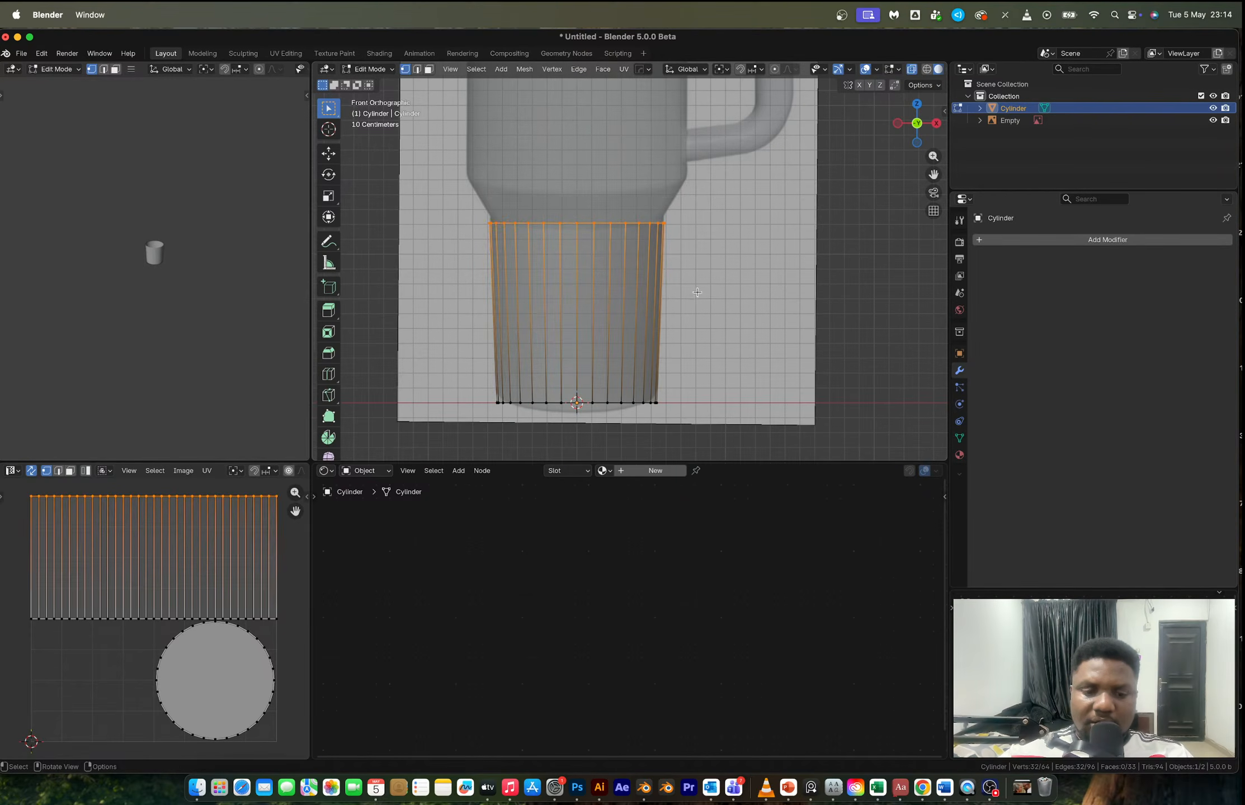
pyautogui.press('r')
pyautogui.press('Escape')
pyautogui.press('e')
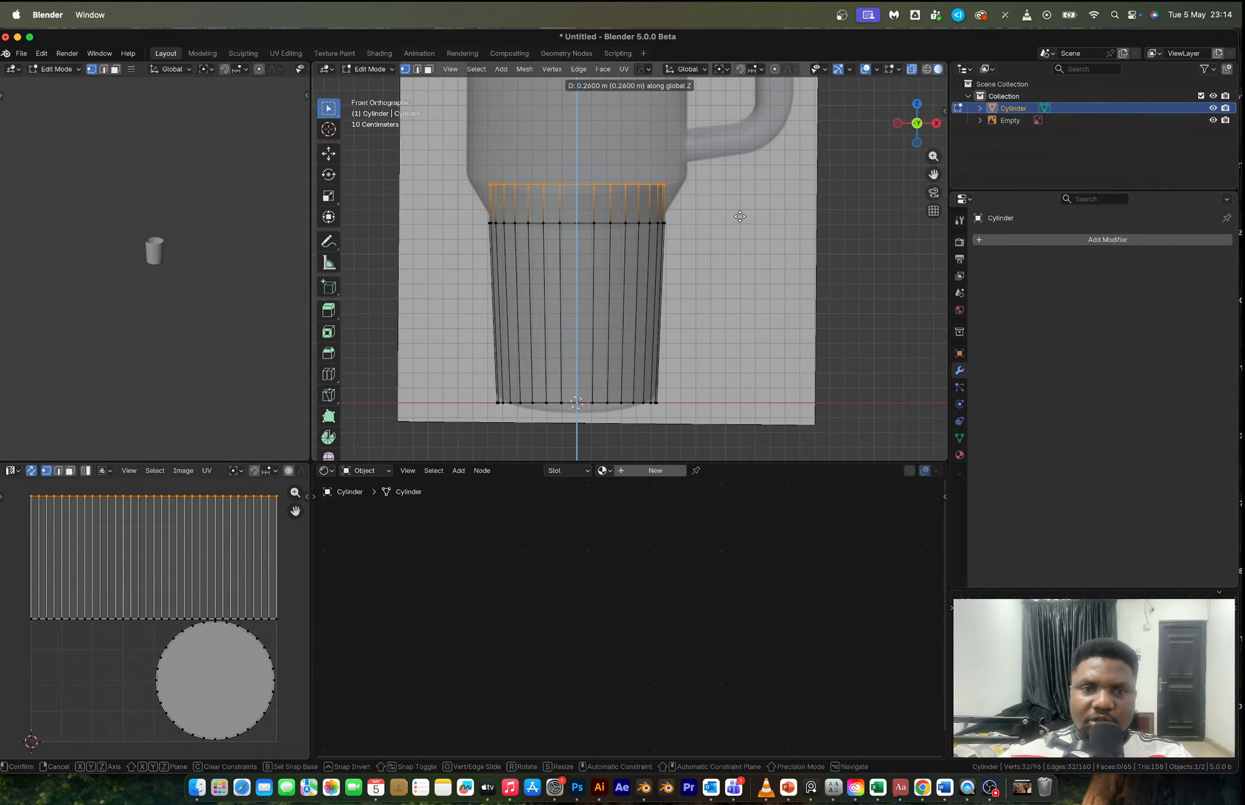
pyautogui.click(740, 216)
pyautogui.press('s')
pyautogui.click(716, 204)
# - Extrude the widened rim up along Z to the top edge of the lid in the reference image
pyautogui.keyDown('shift'); pyautogui.moveTo(715, 204); pyautogui.dragTo(692, 395, button='middle'); pyautogui.keyUp('shift')
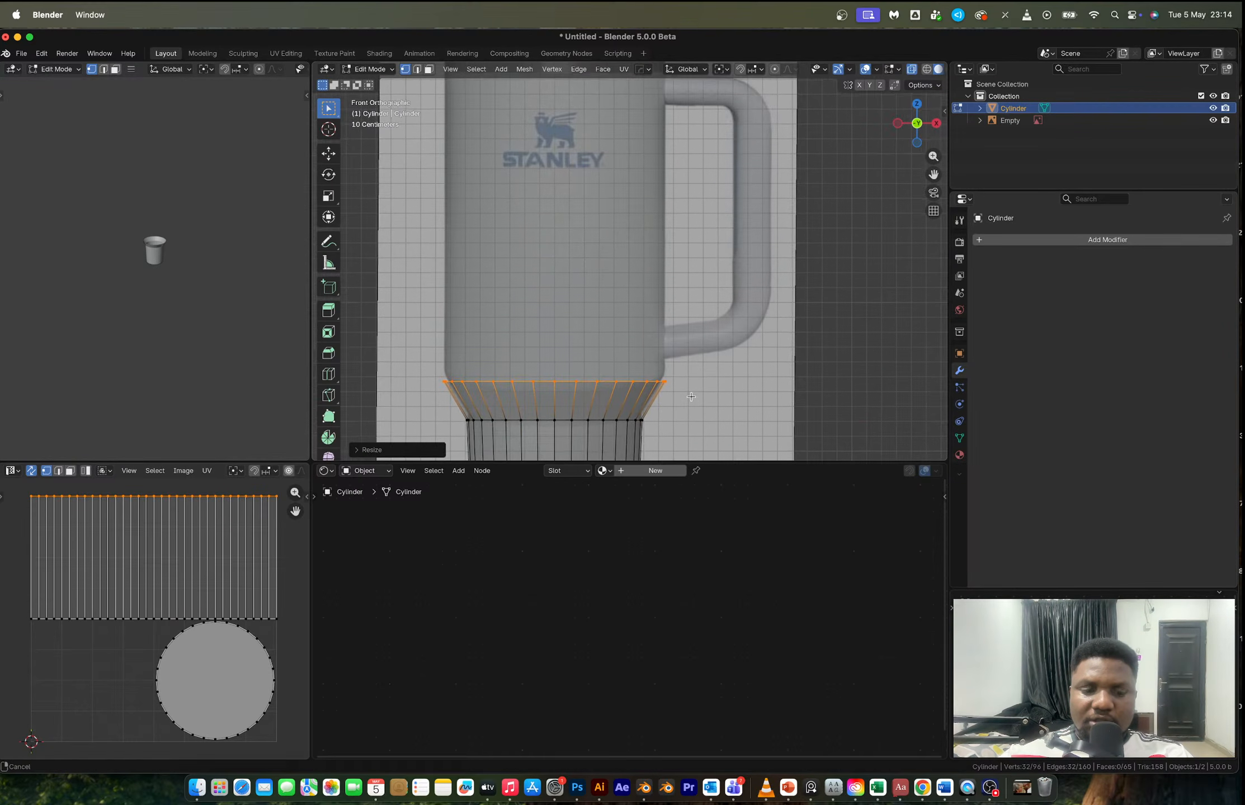
pyautogui.scroll(-1, 691, 396)
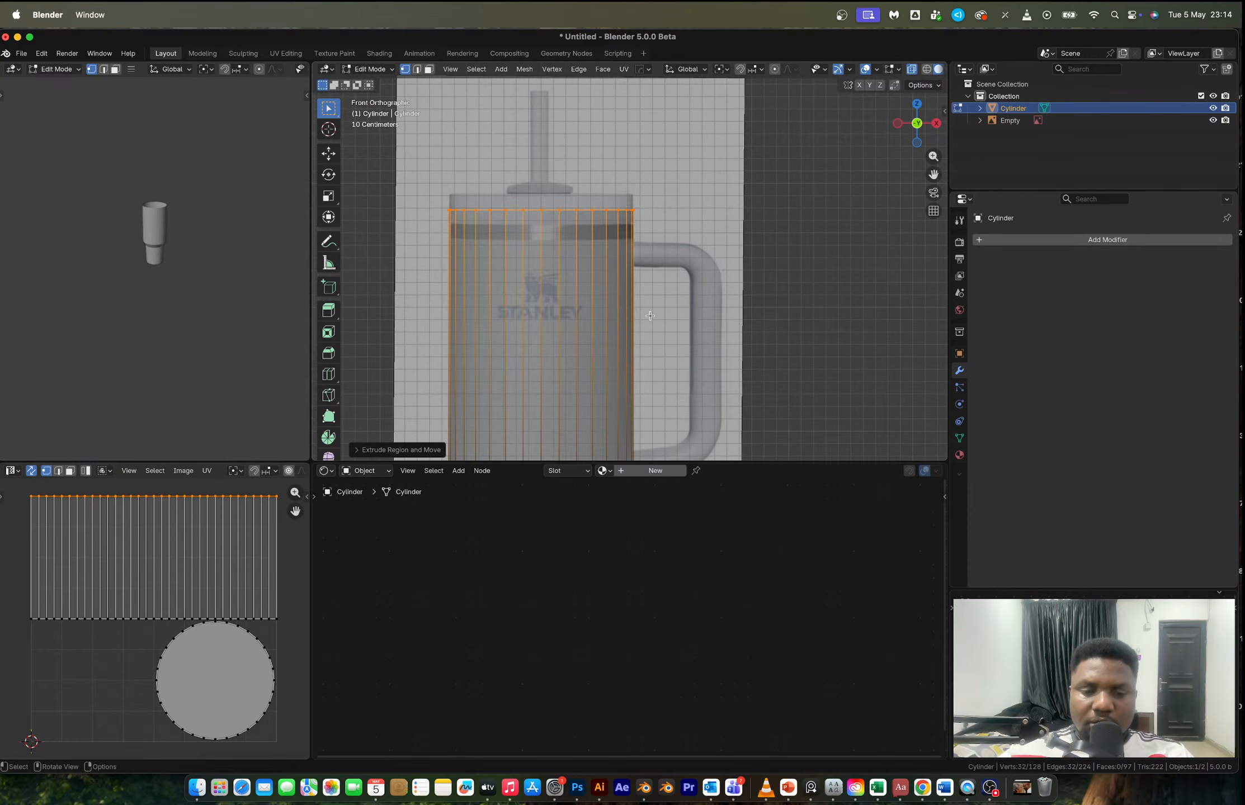
pyautogui.press('g')
pyautogui.press('z')
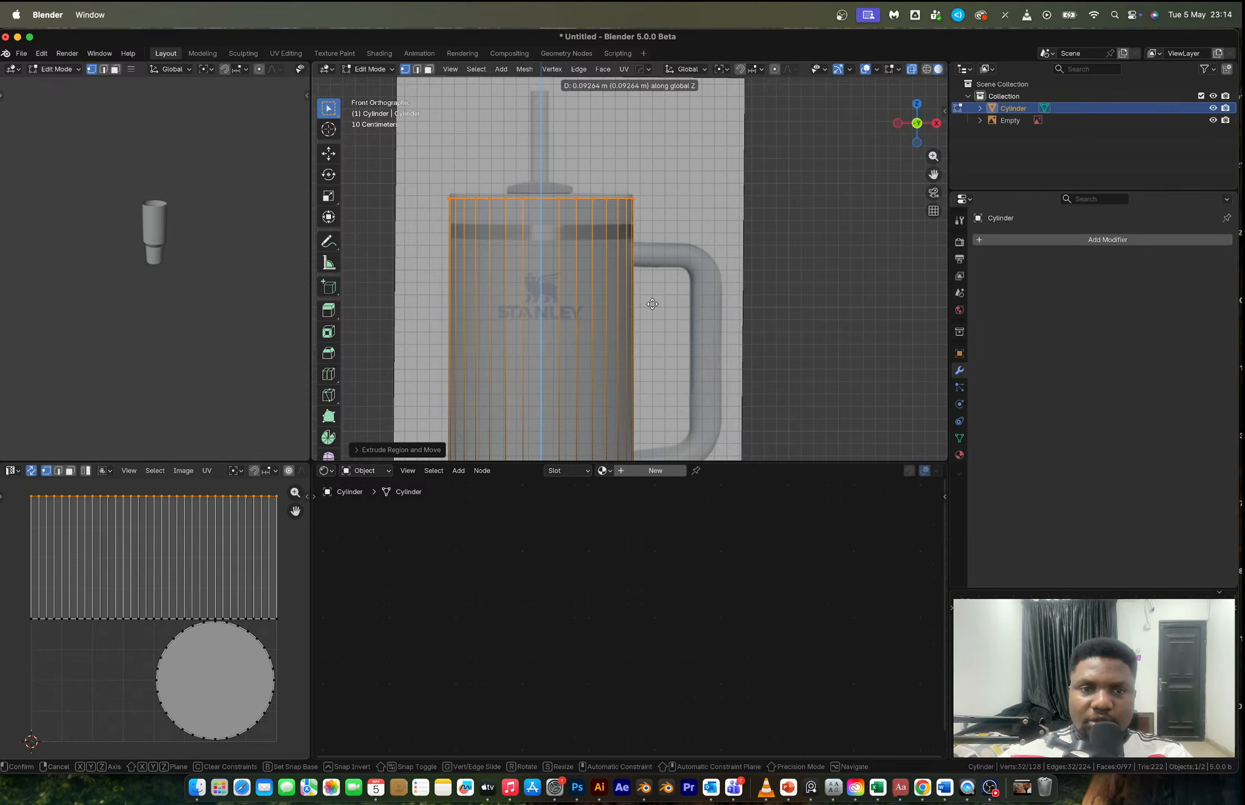
pyautogui.click(653, 301)
# - Add two edge loops along the bottom and top edges of the steel band
pyautogui.hotkey('ctrl', 'r')
pyautogui.click(607, 341)
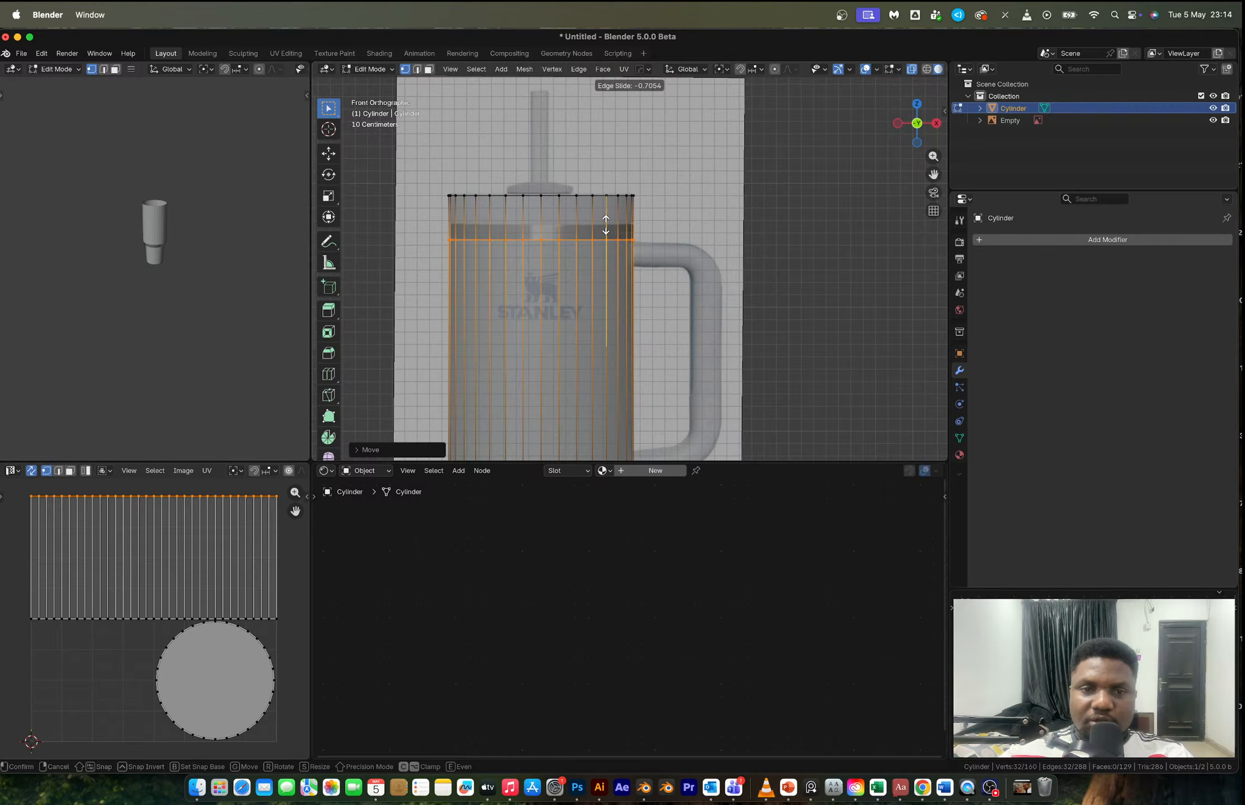
pyautogui.click(606, 224)
pyautogui.hotkey('ctrl', 'r')
pyautogui.click(617, 227)
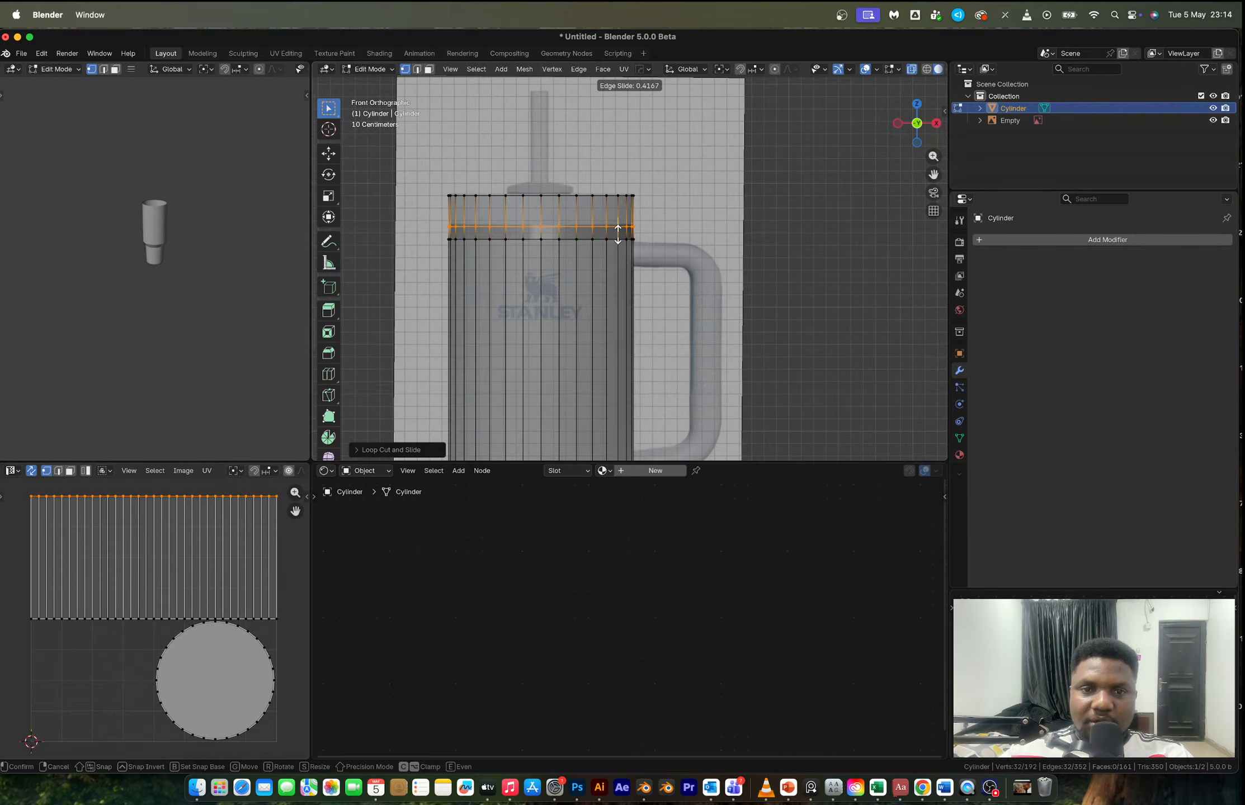
pyautogui.click(617, 234)
# - Add an edge loop at the underside of the handle's upper arm and two at the edges of its lower arm
pyautogui.scroll(4, 629, 273)
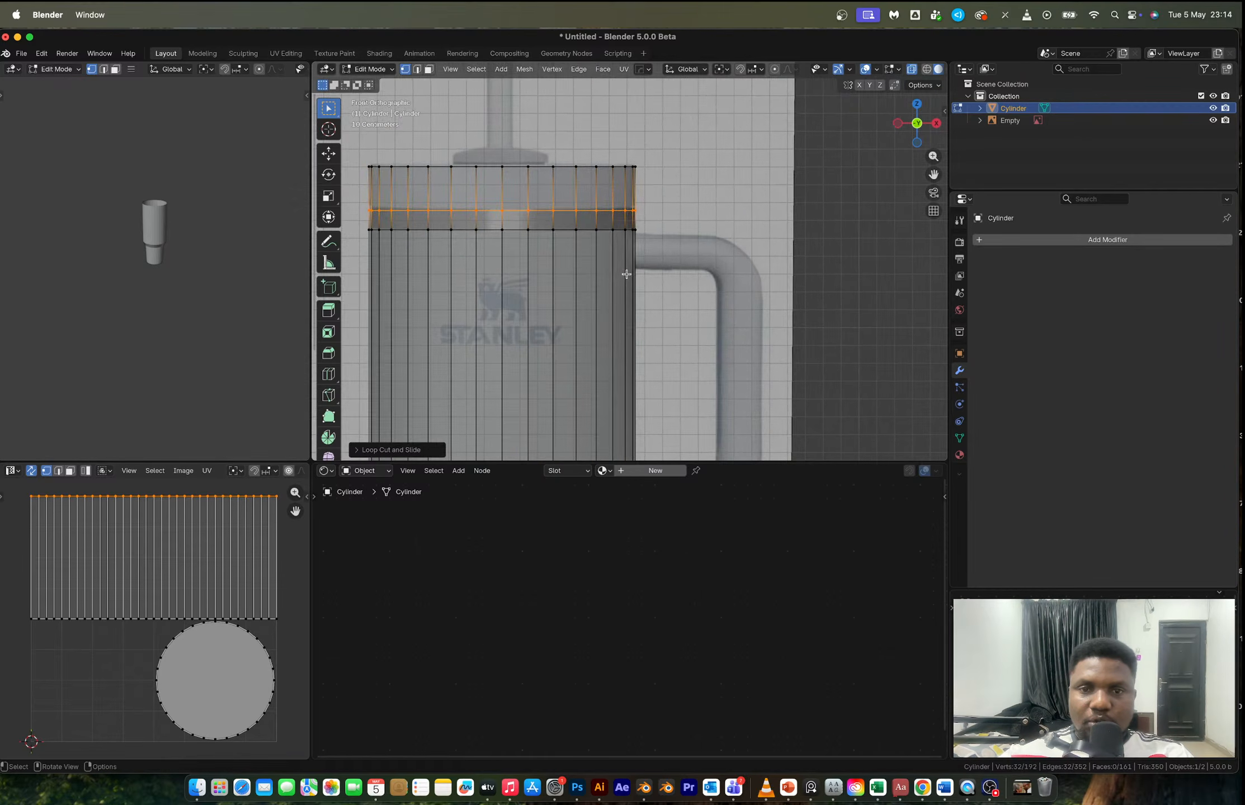
pyautogui.hotkey('ctrl', 'r')
pyautogui.click(618, 375)
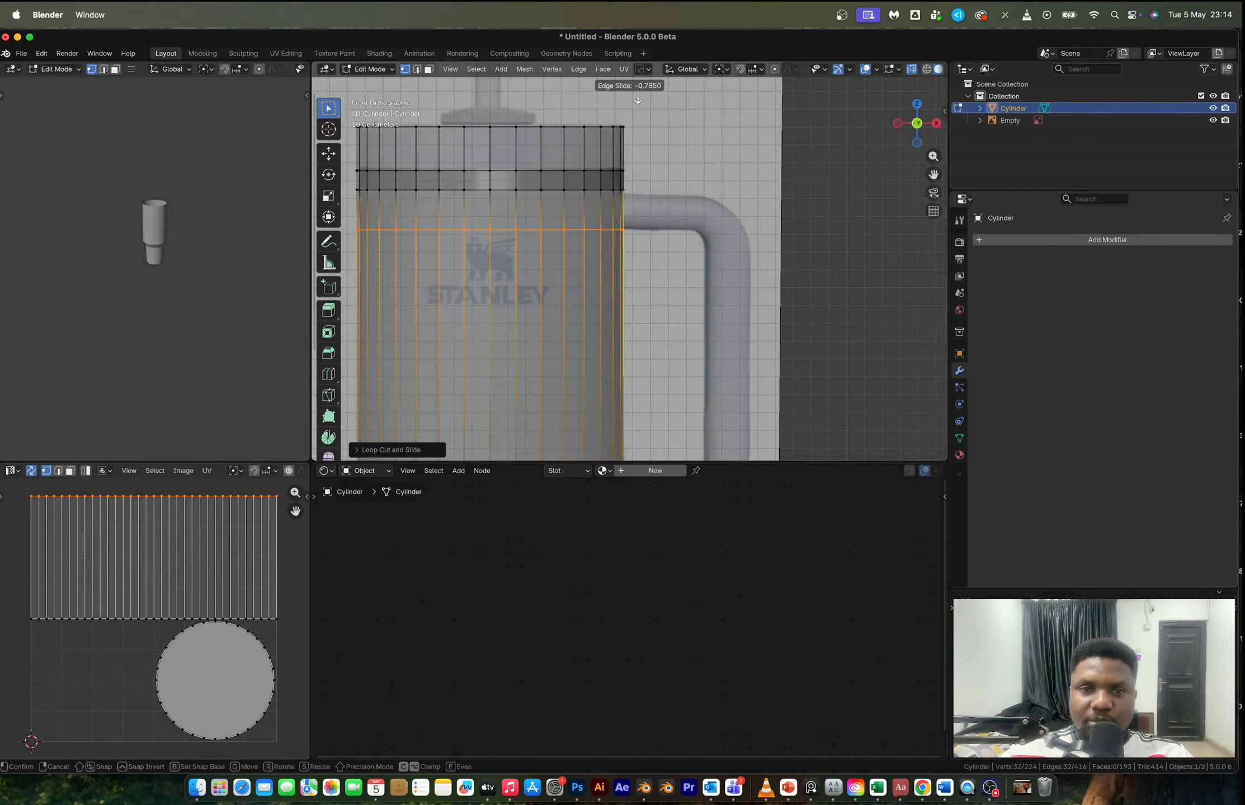
pyautogui.click(623, 179)
pyautogui.scroll(-5, 730, 370)
pyautogui.hotkey('ctrl', 'r')
pyautogui.click(610, 352)
pyautogui.click(610, 396)
pyautogui.hotkey('ctrl', 'r')
pyautogui.click(603, 369)
pyautogui.click(600, 389)
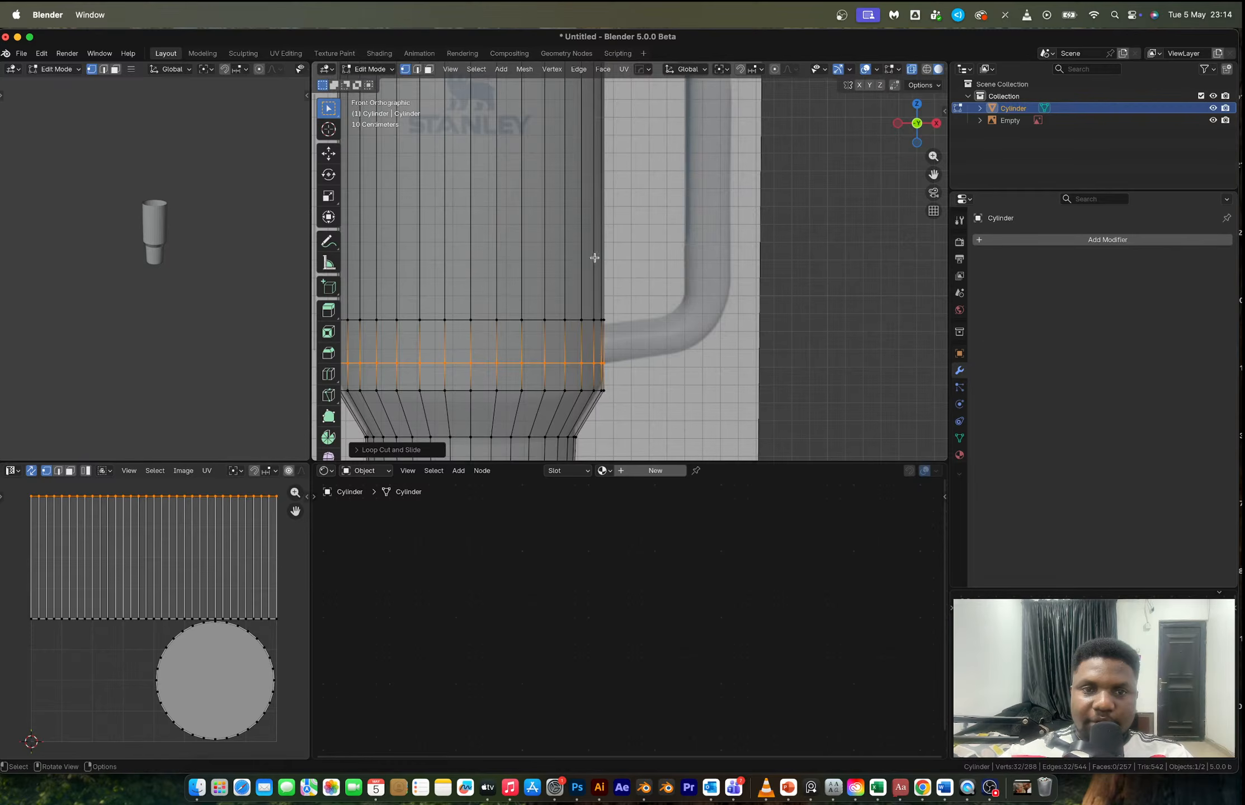
# - Select the open rim at the top of the cup and fill it with a face
pyautogui.scroll(-2, 587, 249)
pyautogui.keyDown('shift'); pyautogui.moveTo(577, 237); pyautogui.dragTo(599, 411, button='middle'); pyautogui.keyUp('shift')
pyautogui.scroll(2, 562, 293)
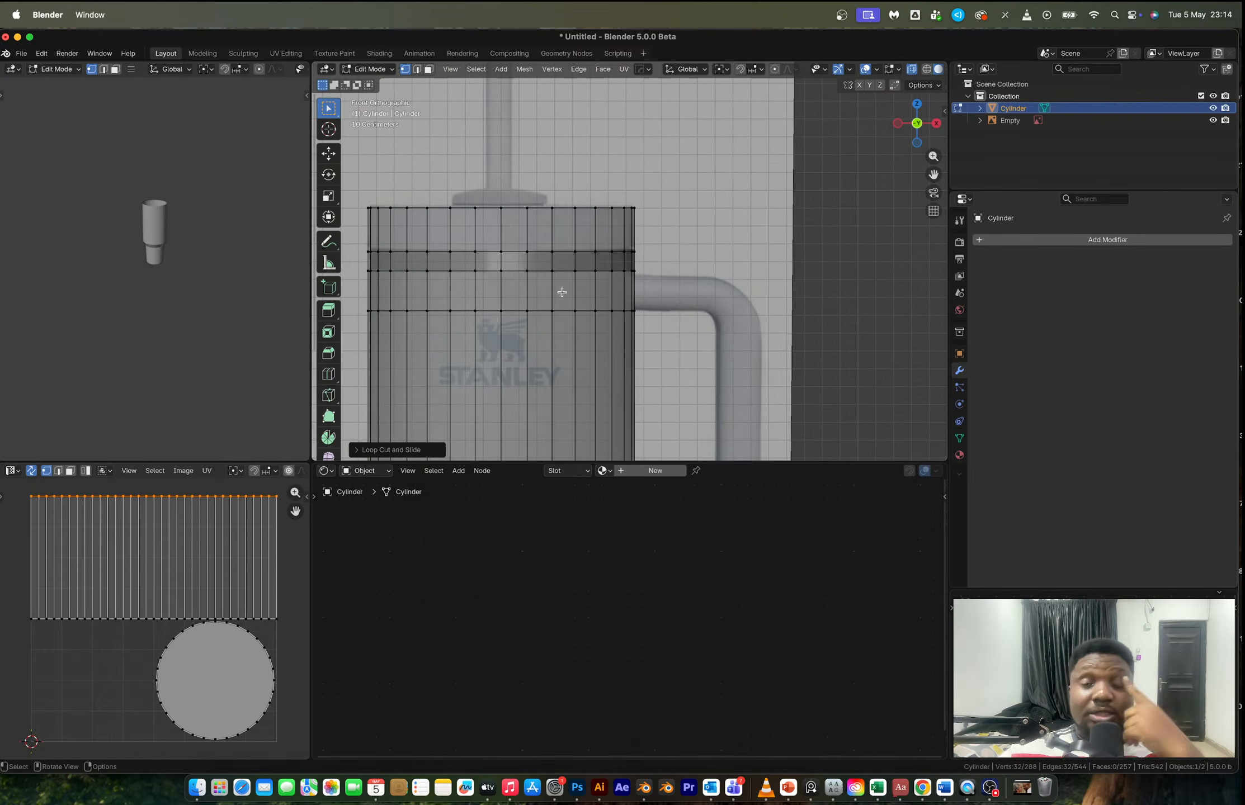
pyautogui.scroll(-3, 562, 293)
pyautogui.moveTo(564, 286); pyautogui.dragTo(658, 354, button='middle')
pyautogui.press('2')
pyautogui.keyDown('alt'); pyautogui.click(657, 316); pyautogui.keyUp('alt')
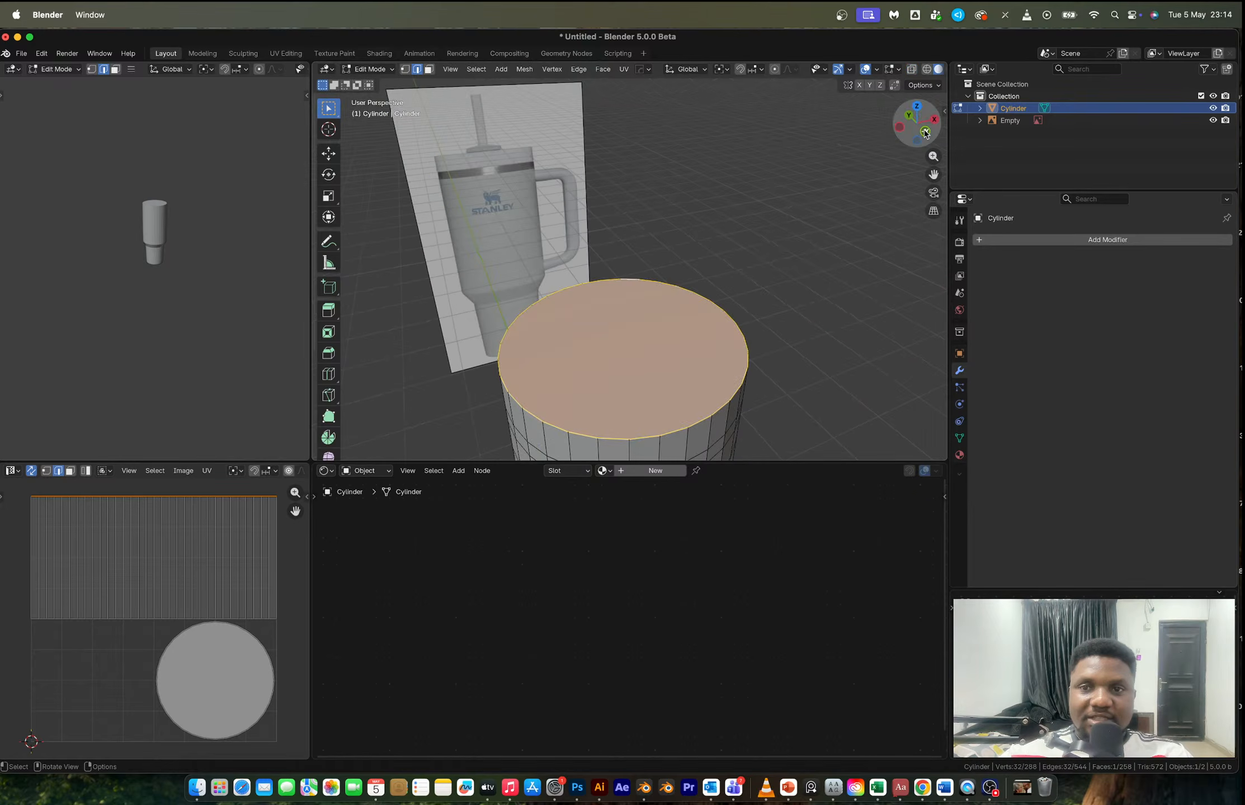
# - With X-ray on in front view, inset the top face by about 0.14 m and extrude it down into the lid
pyautogui.click(923, 129)
pyautogui.scroll(3, 619, 258)
pyautogui.keyDown('shift'); pyautogui.moveTo(620, 257); pyautogui.dragTo(757, 330, button='middle'); pyautogui.keyUp('shift')
pyautogui.press('1')
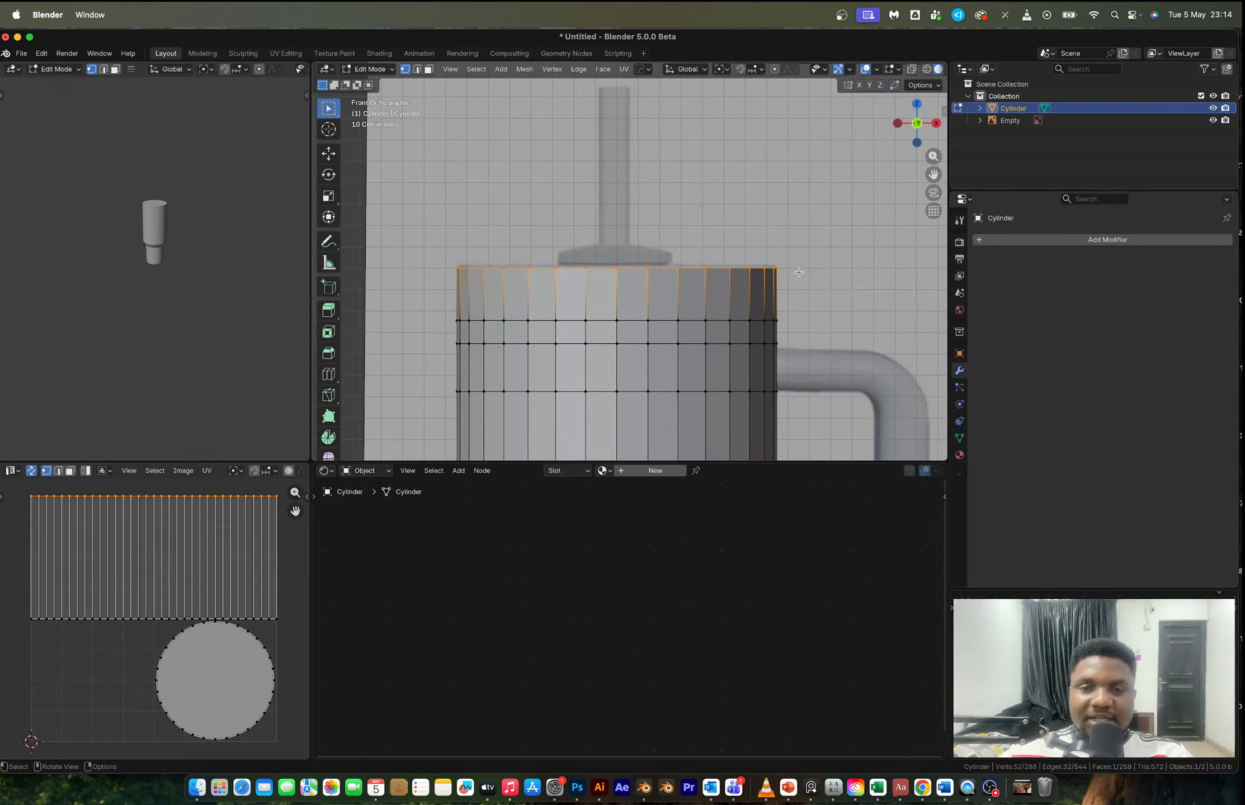
pyautogui.hotkey('alt', 'z')
pyautogui.press('i')
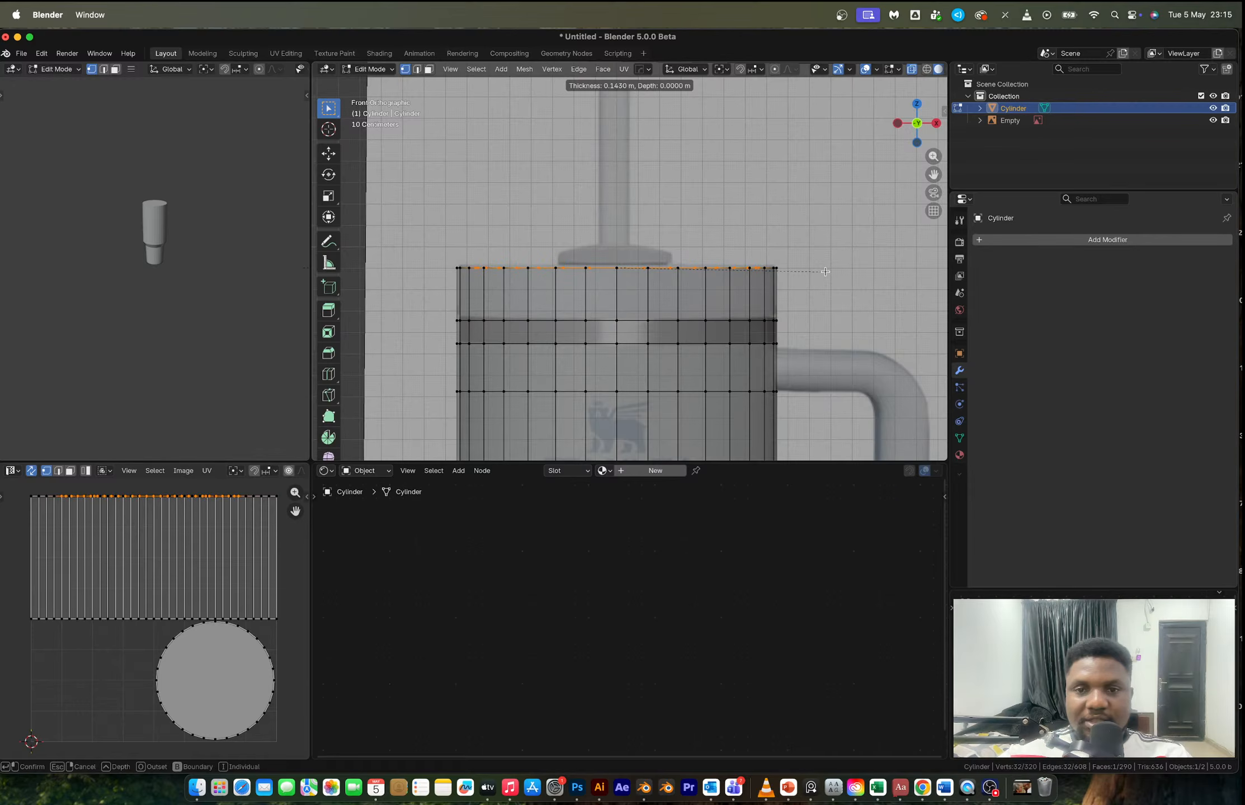
pyautogui.click(825, 271)
pyautogui.press('e')
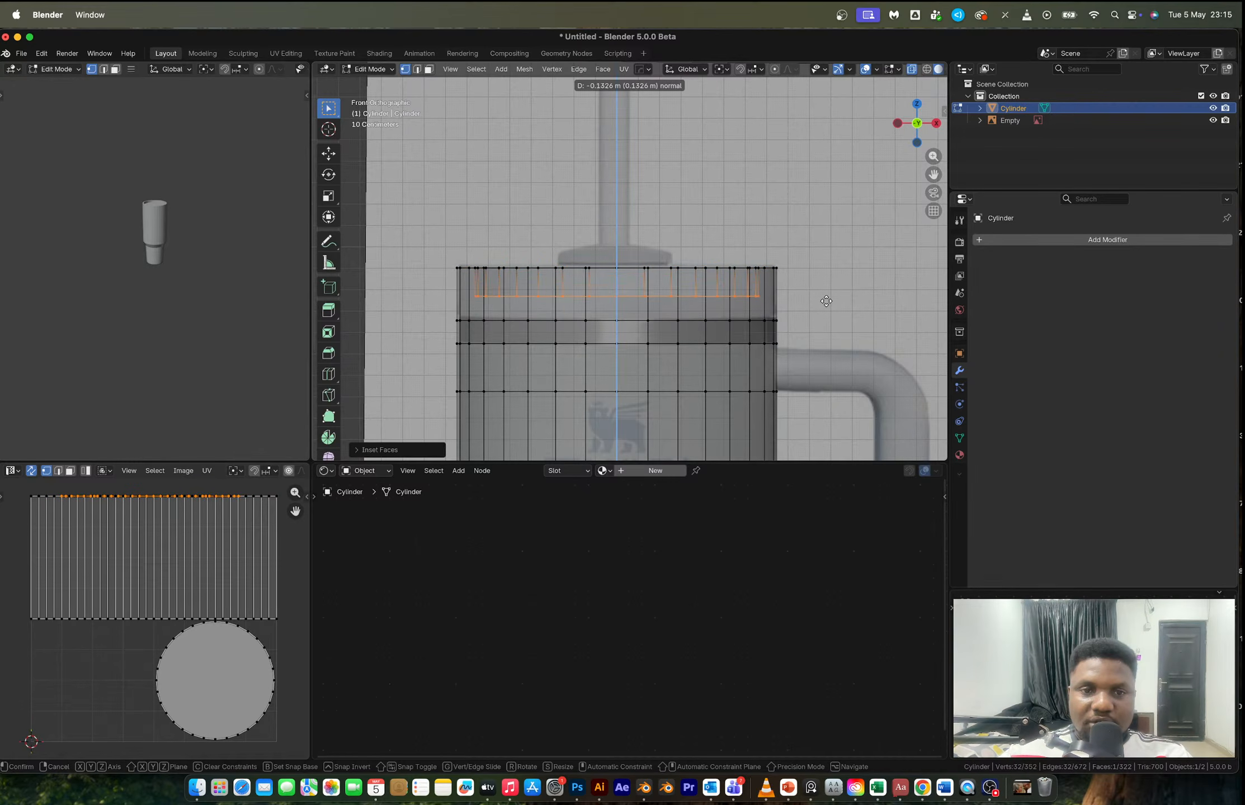
pyautogui.click(828, 334)
pyautogui.press('Tab')
pyautogui.moveTo(730, 296); pyautogui.dragTo(621, 241, button='middle')
# - Check the lid reference in Chrome and, back in Blender, scale the recess's wall faces outward by about 1.06, excluding Z
pyautogui.hotkey('ctrl', 'Right')
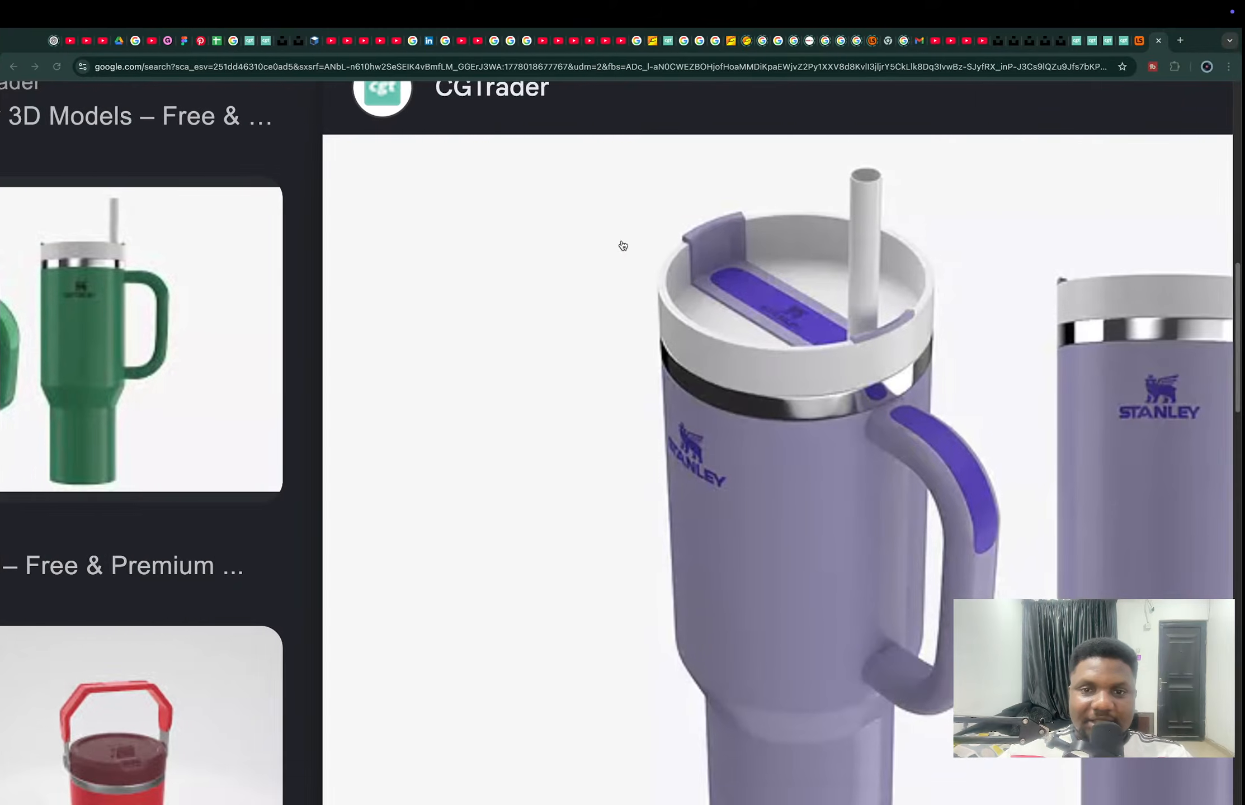
pyautogui.hotkey('ctrl', 'Left')
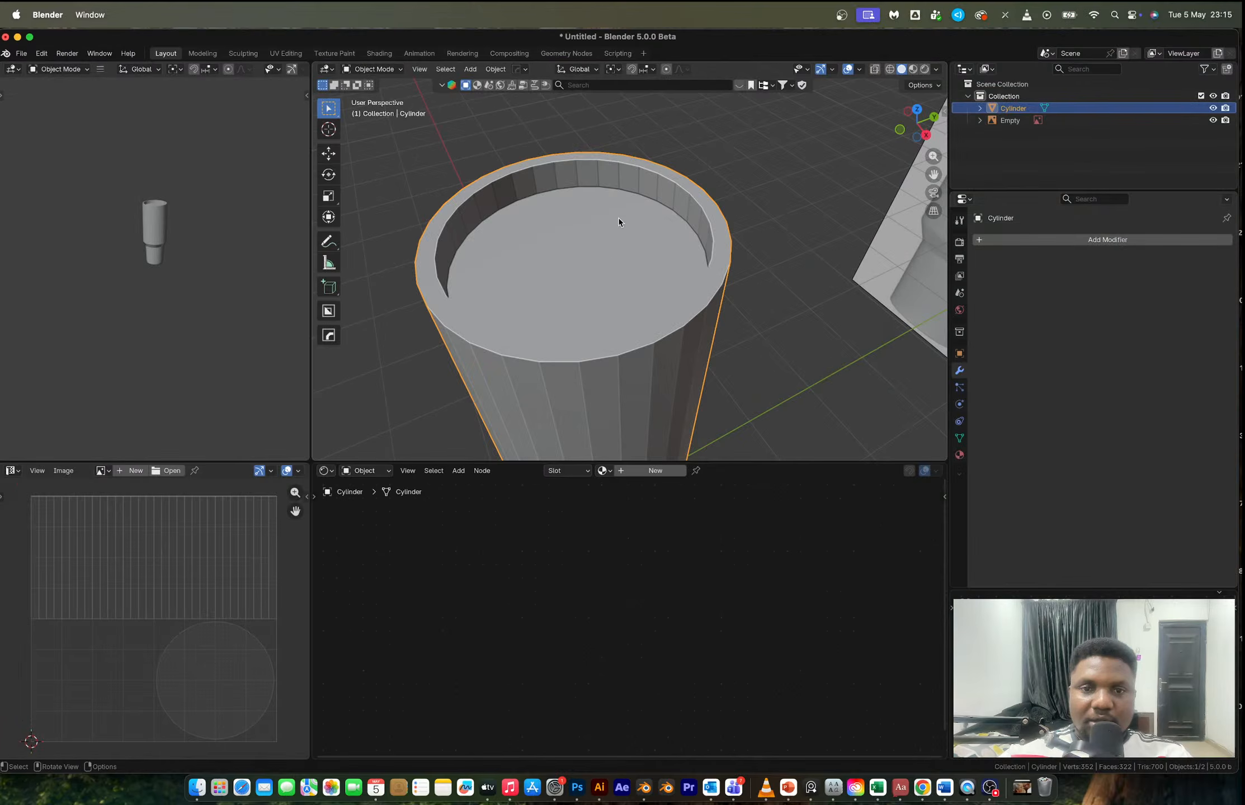
pyautogui.press('Tab')
pyautogui.keyDown('alt'); pyautogui.click(629, 177); pyautogui.keyUp('alt')
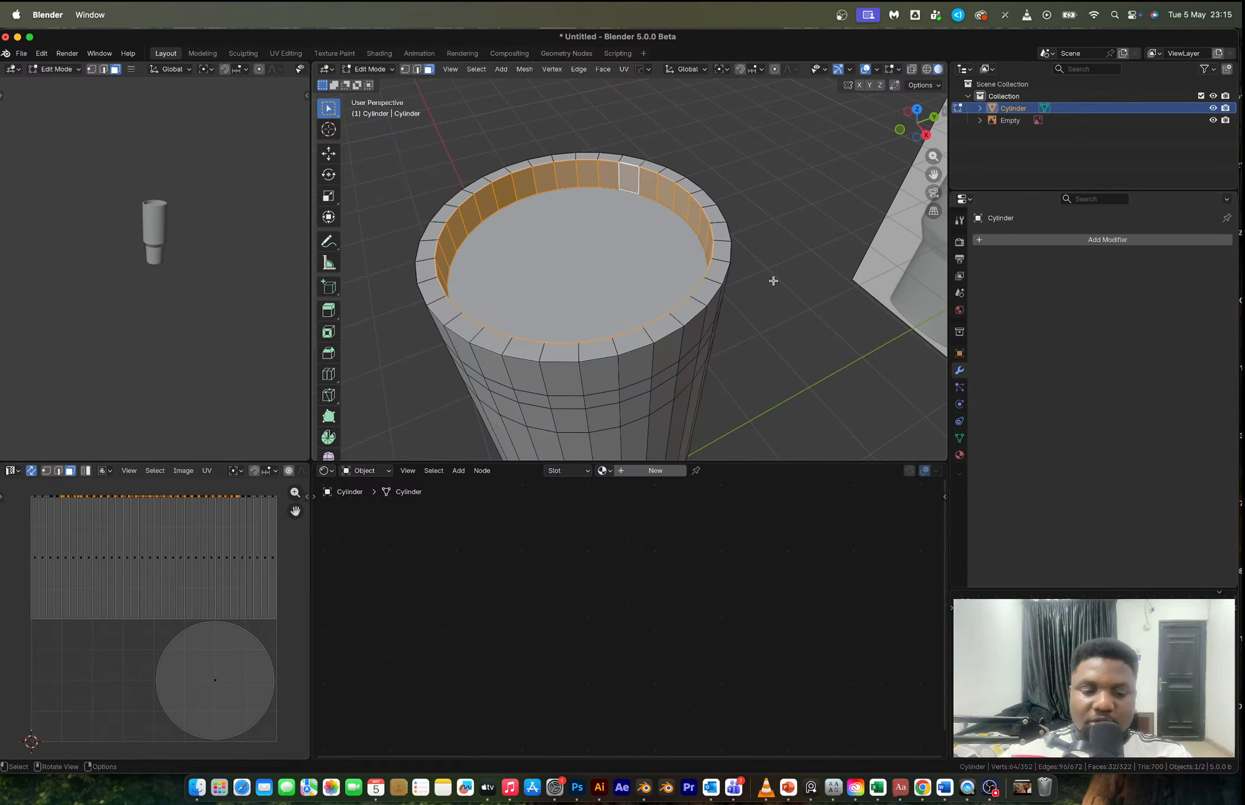
pyautogui.press('s')
pyautogui.hotkey('shift', 'z')
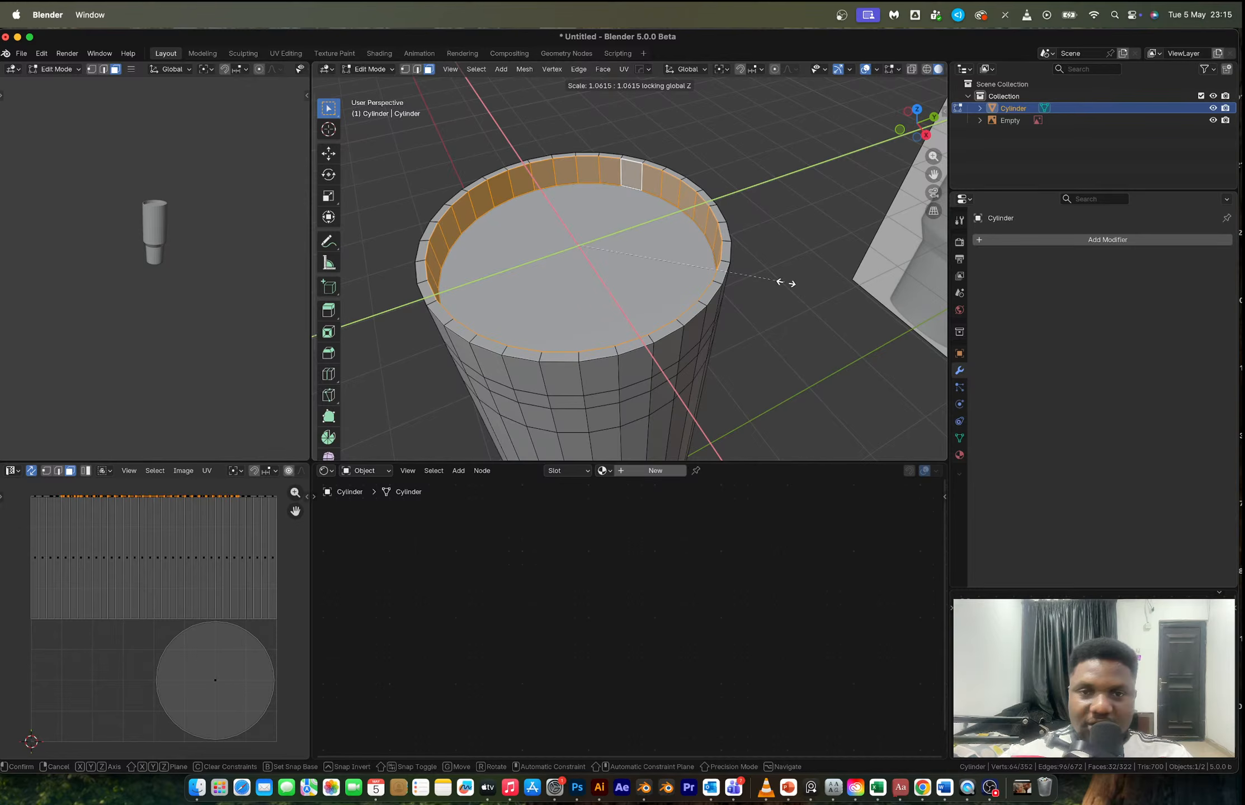
pyautogui.click(786, 283)
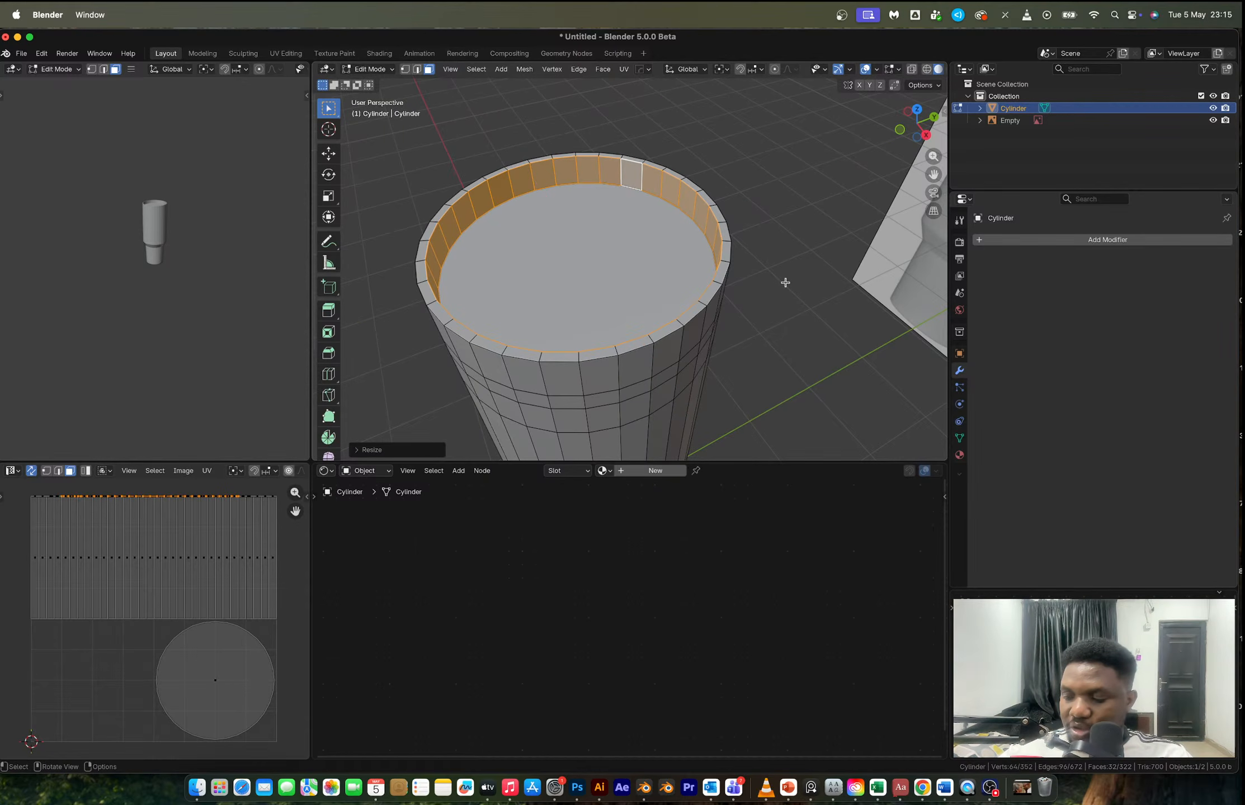
# - Check the lid's cross strip and raised end clips on the purple tumbler reference in Chrome and return to Blender
pyautogui.press('Tab')
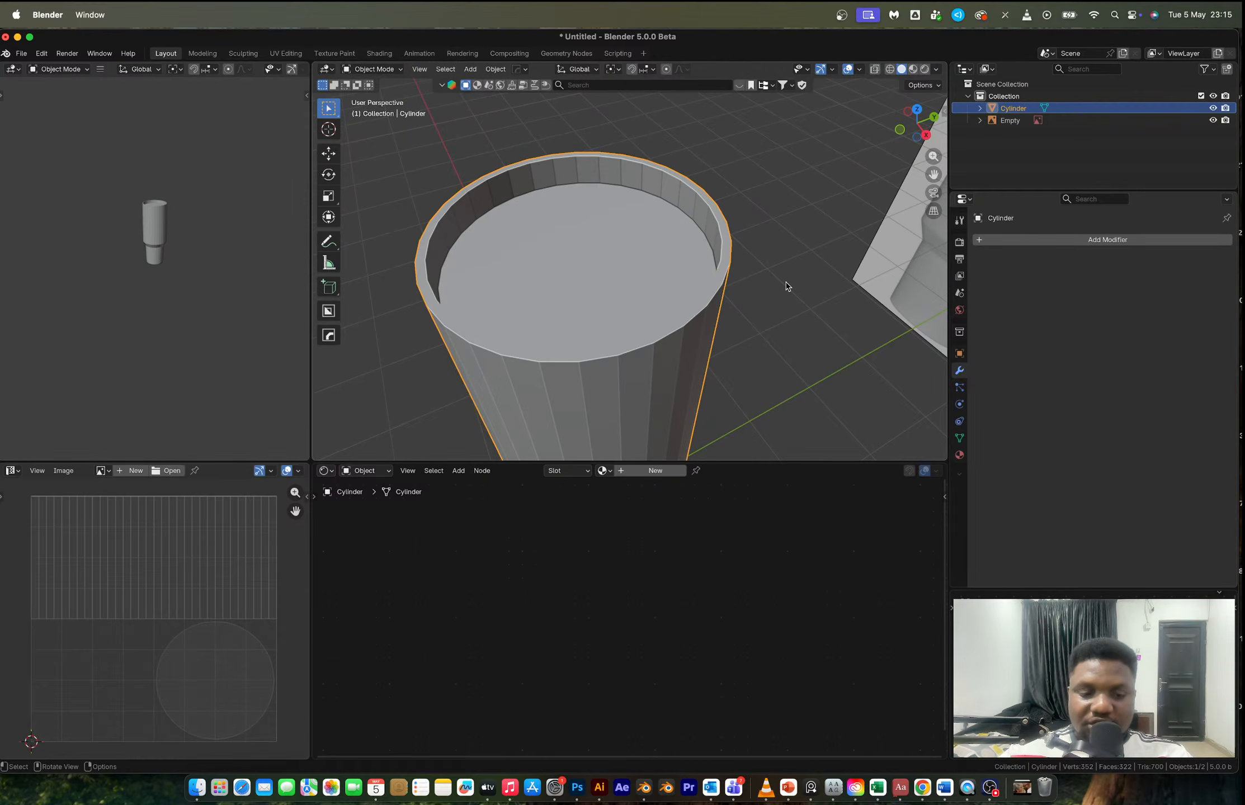
pyautogui.press('super+Tab')
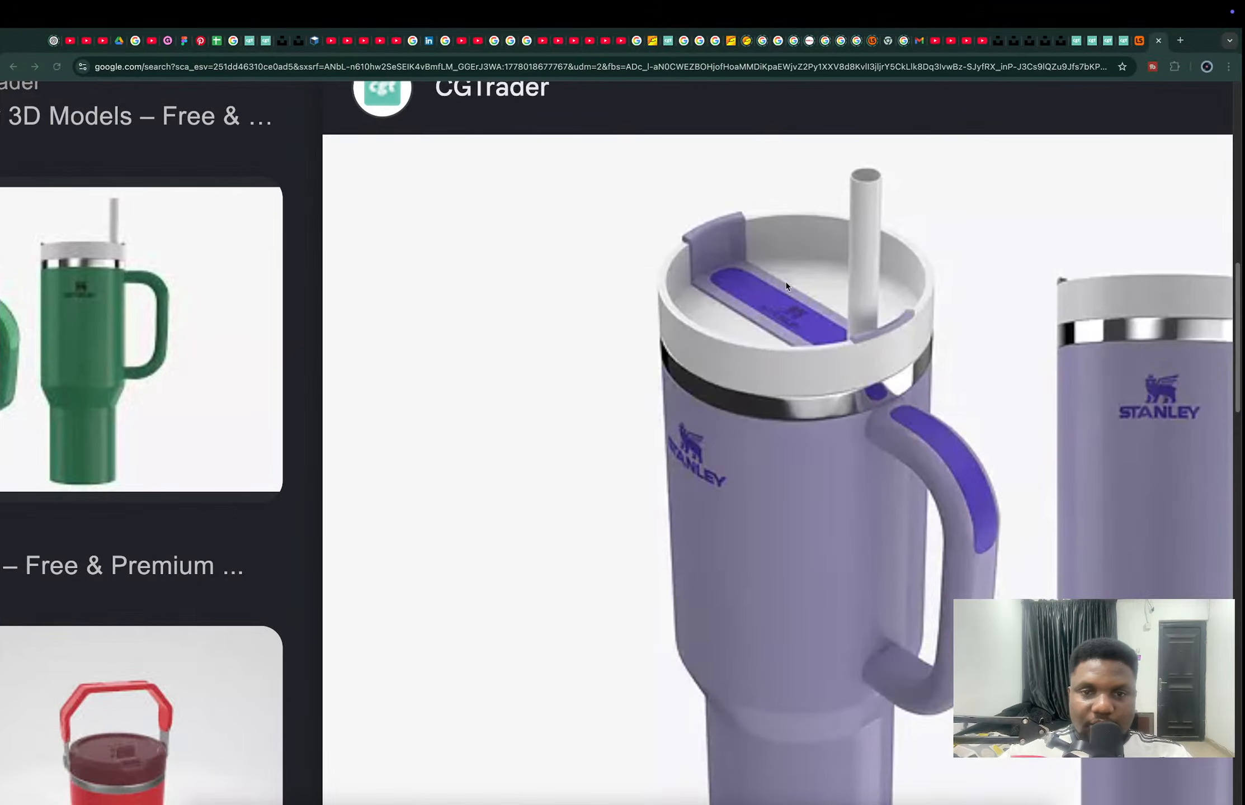
pyautogui.press('super+Tab')
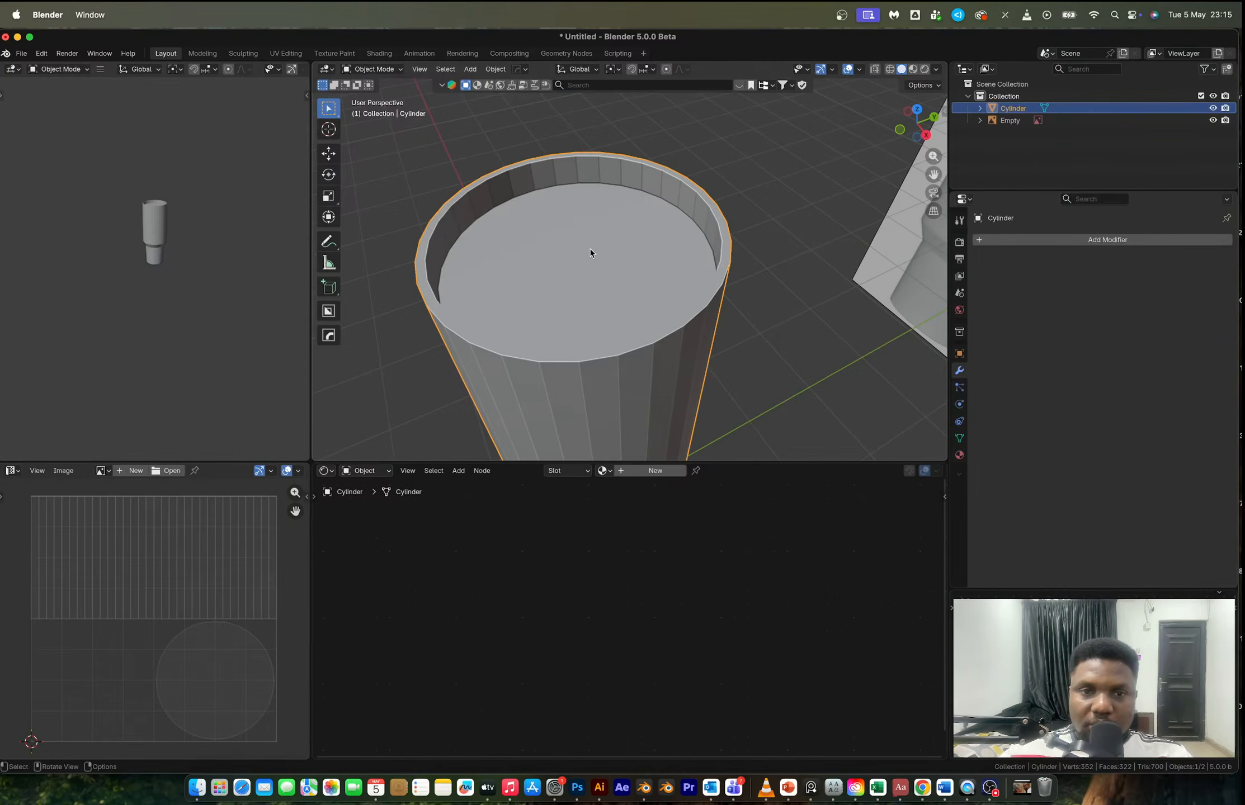
# - Join opposite vertices across the recess floor with two parallel edges to outline a narrow central strip
pyautogui.press('Tab')
pyautogui.moveTo(583, 241); pyautogui.dragTo(792, 178, button='middle')
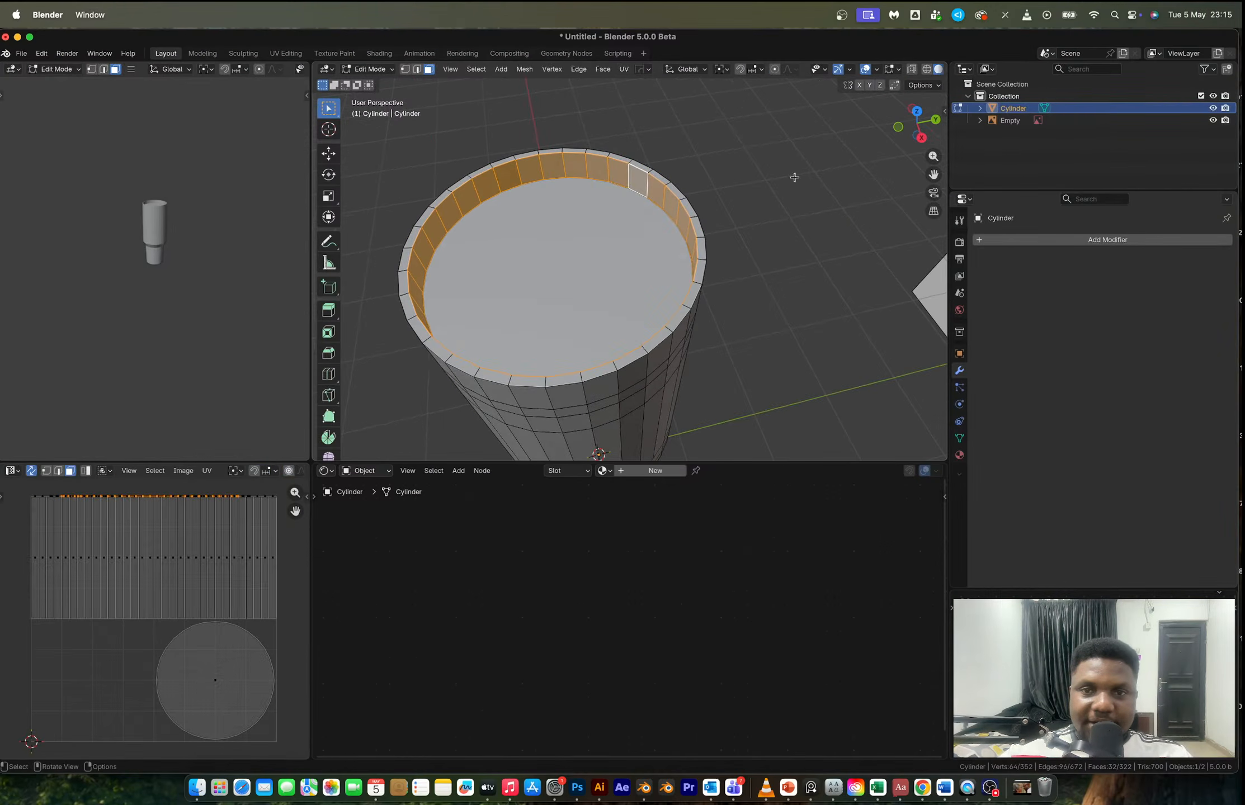
pyautogui.moveTo(678, 184); pyautogui.dragTo(635, 241, button='middle')
pyautogui.click(921, 122)
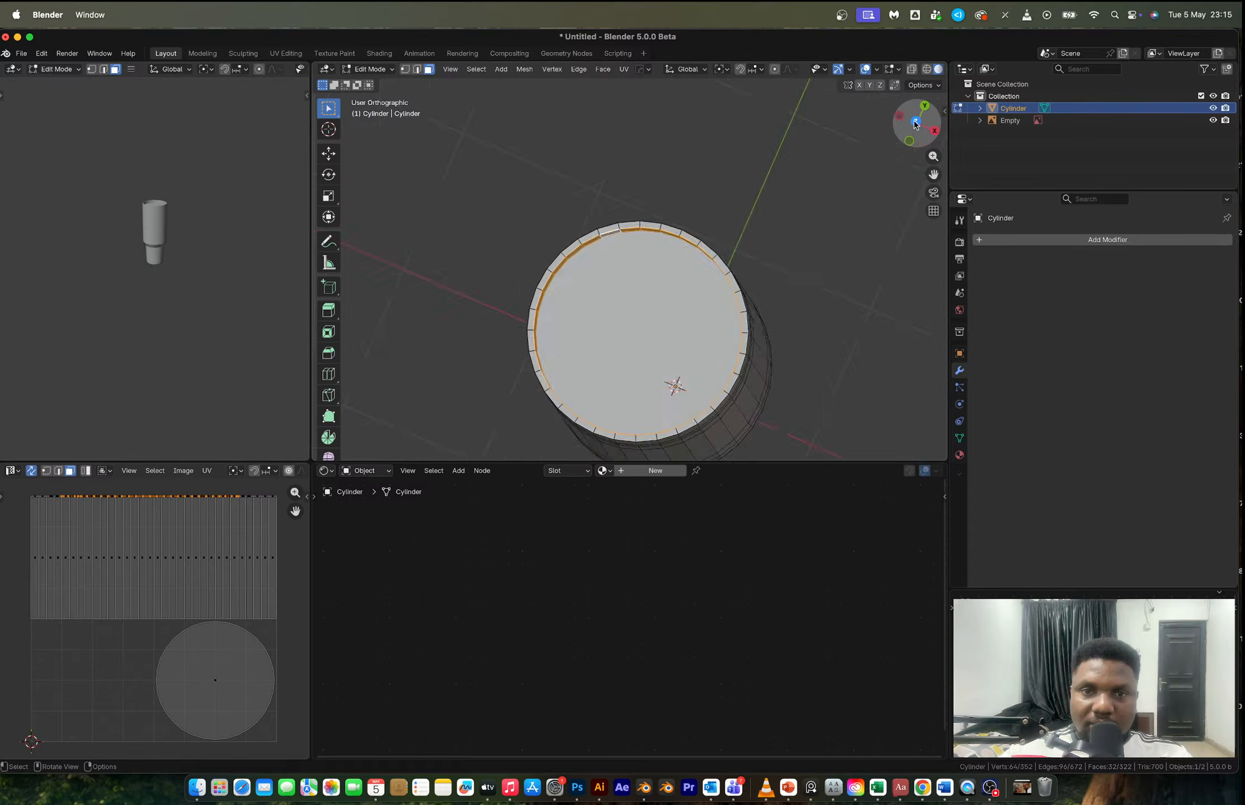
pyautogui.scroll(5, 684, 268)
pyautogui.moveTo(755, 187); pyautogui.dragTo(683, 144, button='middle')
pyautogui.scroll(-3, 750, 184)
pyautogui.press('1')
pyautogui.click(608, 119)
pyautogui.scroll(-5, 618, 179)
pyautogui.moveTo(625, 262); pyautogui.dragTo(641, 235, button='middle')
pyautogui.press('j')
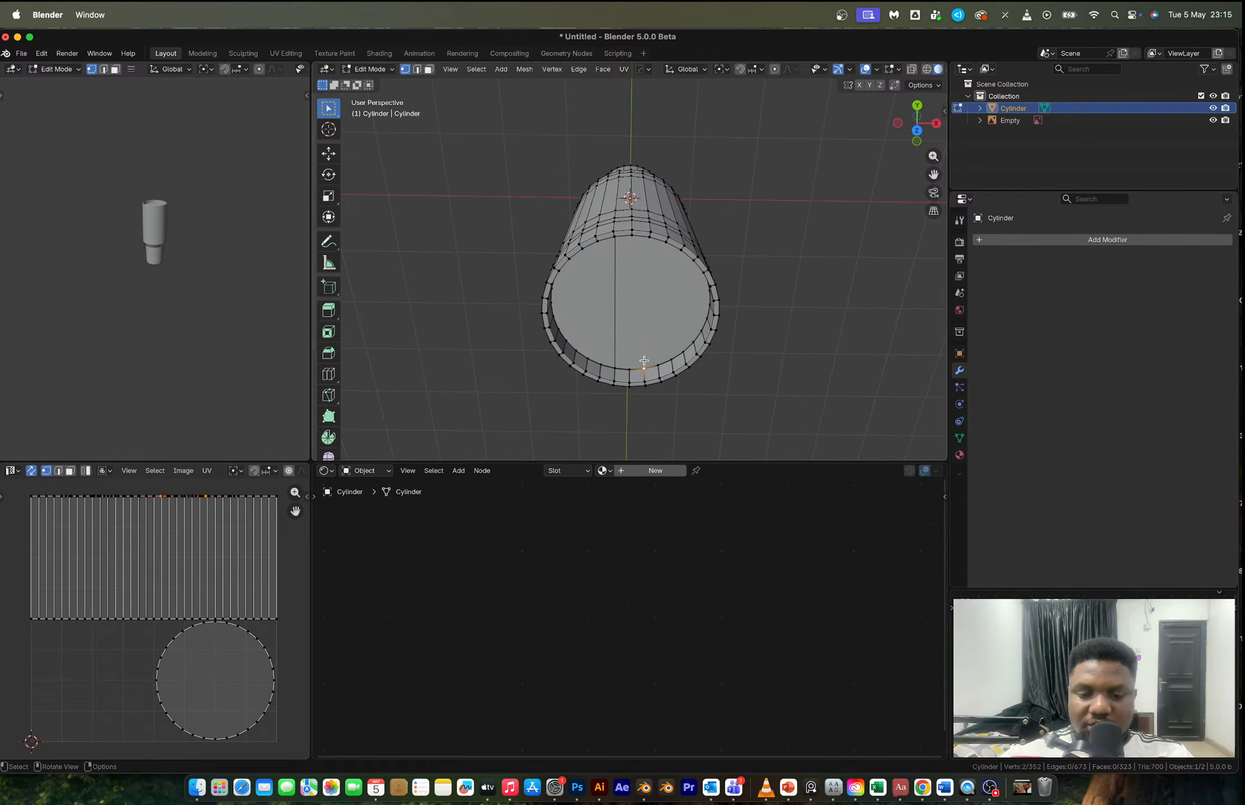
pyautogui.press('j')
pyautogui.moveTo(643, 367); pyautogui.dragTo(629, 195, button='middle')
# - Select the ring of wall faces inside the lid recess and scale it slightly inward, excluding Z
pyautogui.press('Tab')
pyautogui.press('Tab')
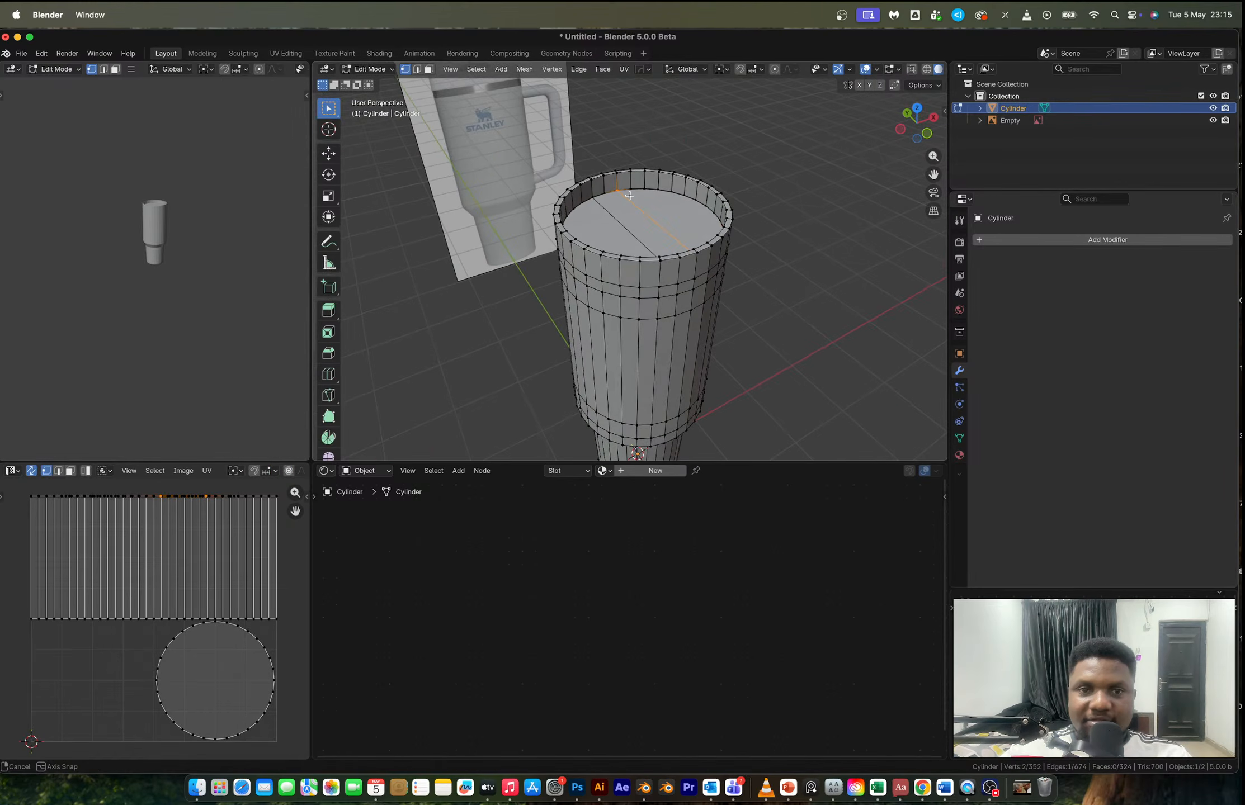
pyautogui.hotkey('ctrl', 'Right')
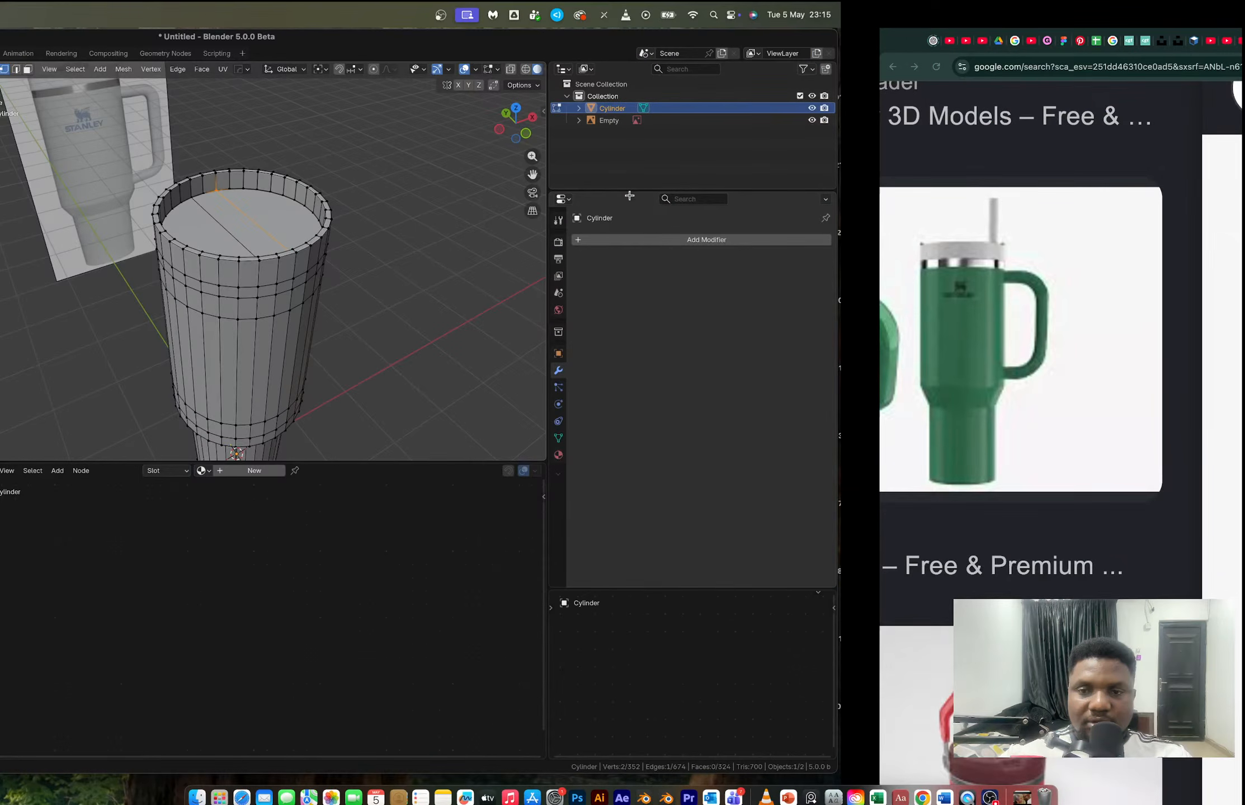
pyautogui.hotkey('ctrl', 'Left')
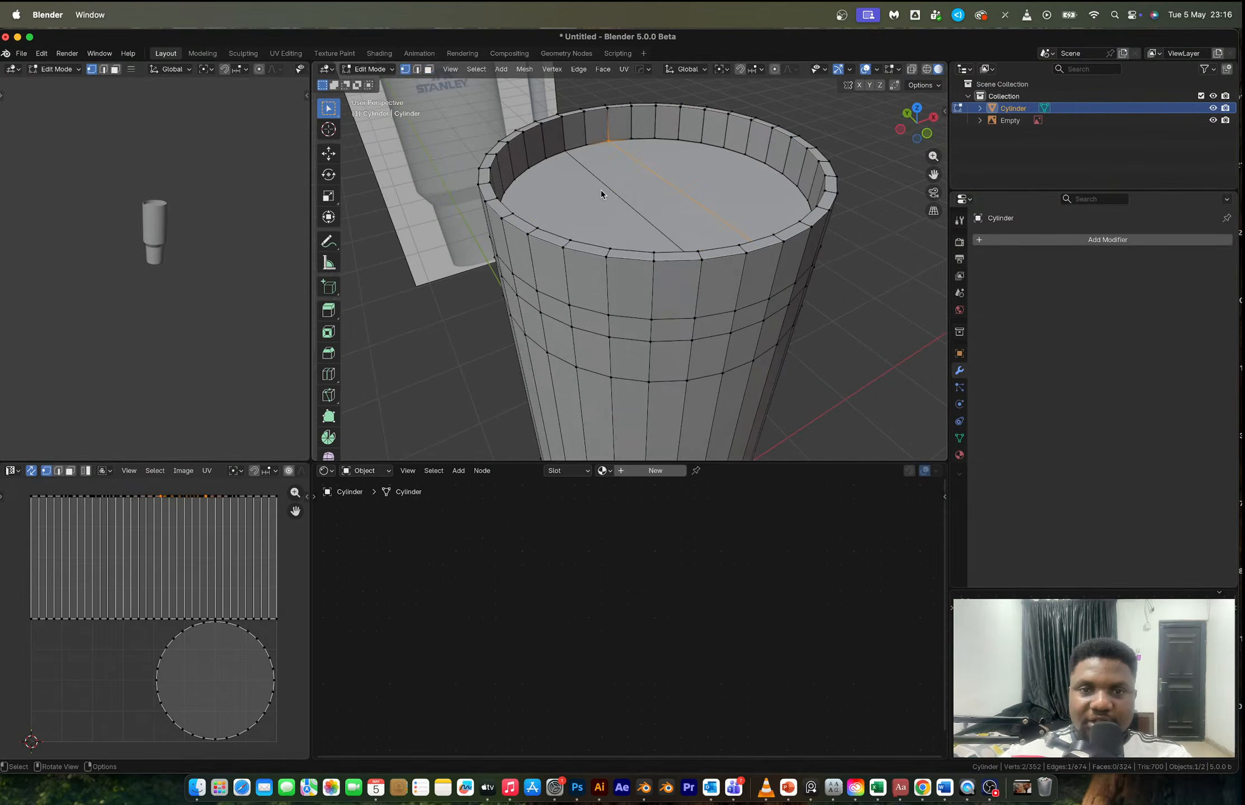
pyautogui.keyDown('alt'); pyautogui.click(606, 122); pyautogui.keyUp('alt')
pyautogui.press('s')
pyautogui.hotkey('shift', 'z')
pyautogui.click(889, 255)
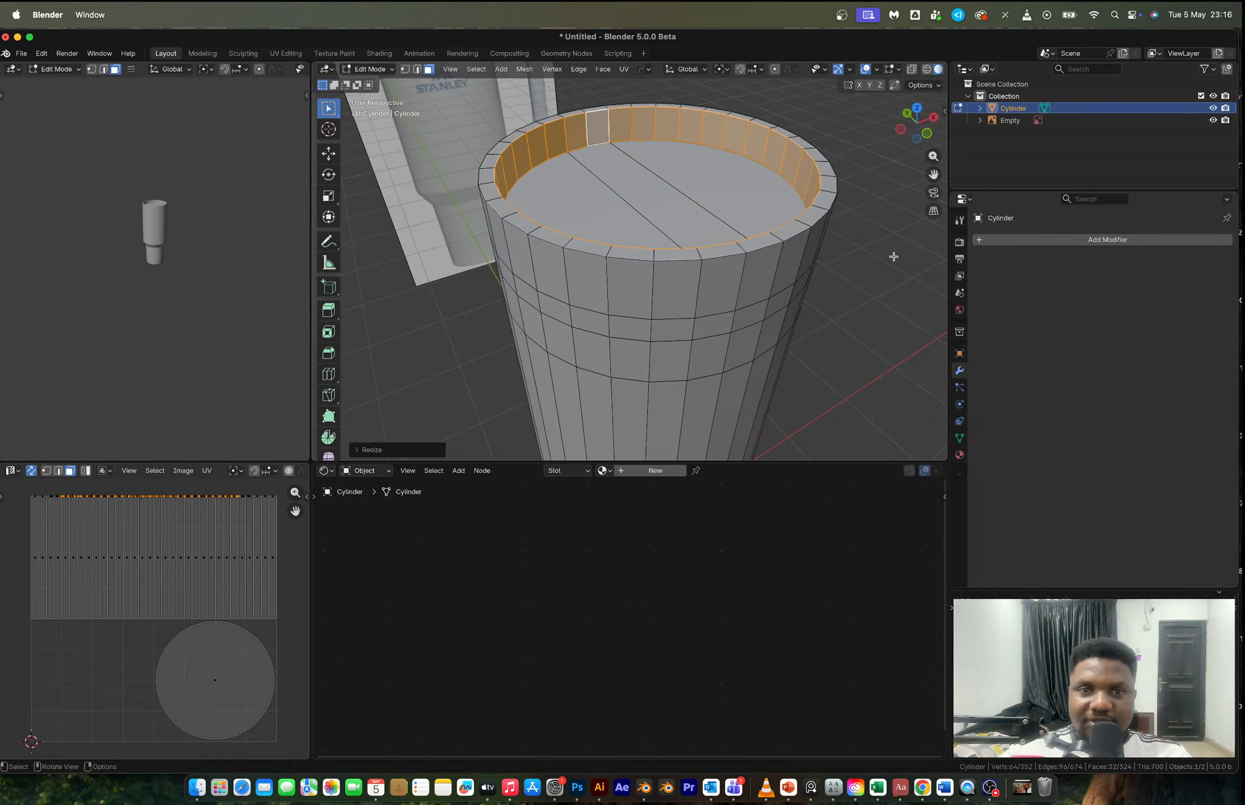
# - Select the floor strip plus the wall and rim faces at both ends, and compare its width with the Chrome reference
pyautogui.click(581, 132)
pyautogui.keyDown('shift'); pyautogui.click(597, 137); pyautogui.keyUp('shift')
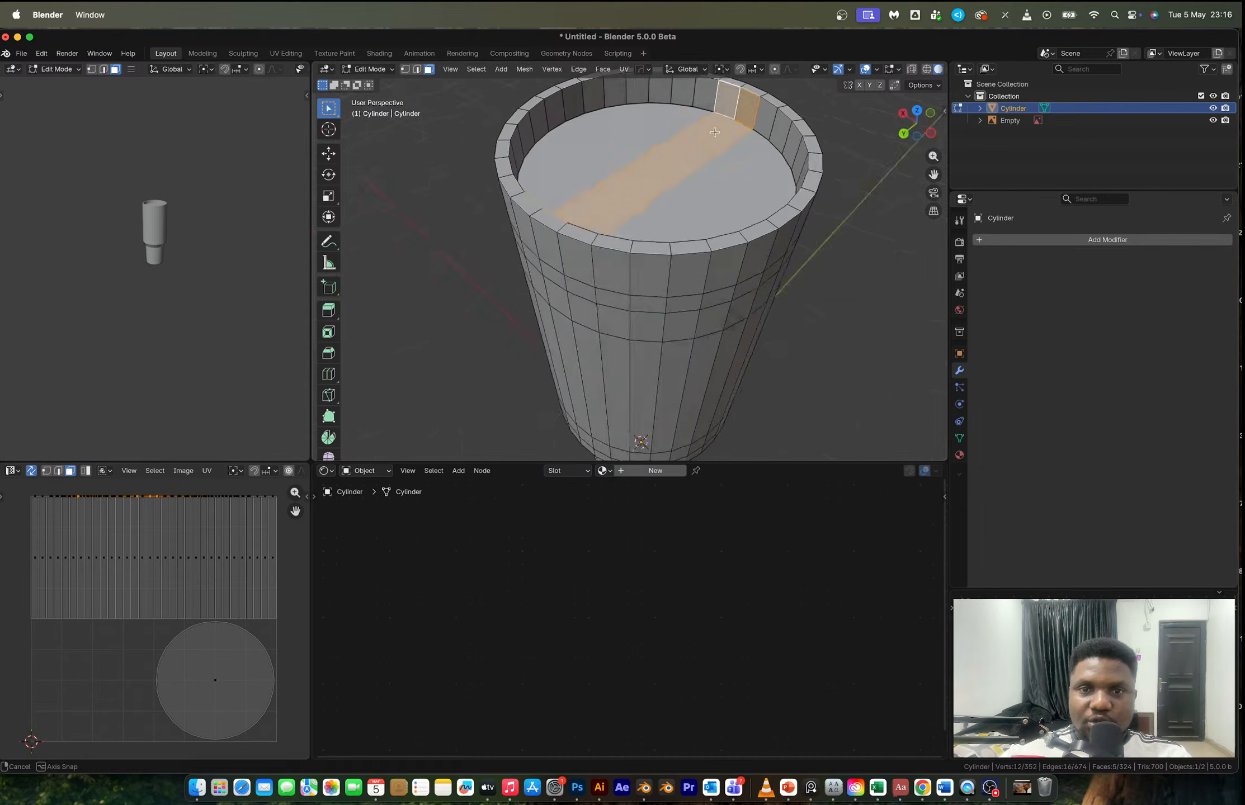
pyautogui.moveTo(688, 159); pyautogui.dragTo(519, 197, button='middle')
pyautogui.keyDown('shift'); pyautogui.click(512, 156); pyautogui.keyUp('shift')
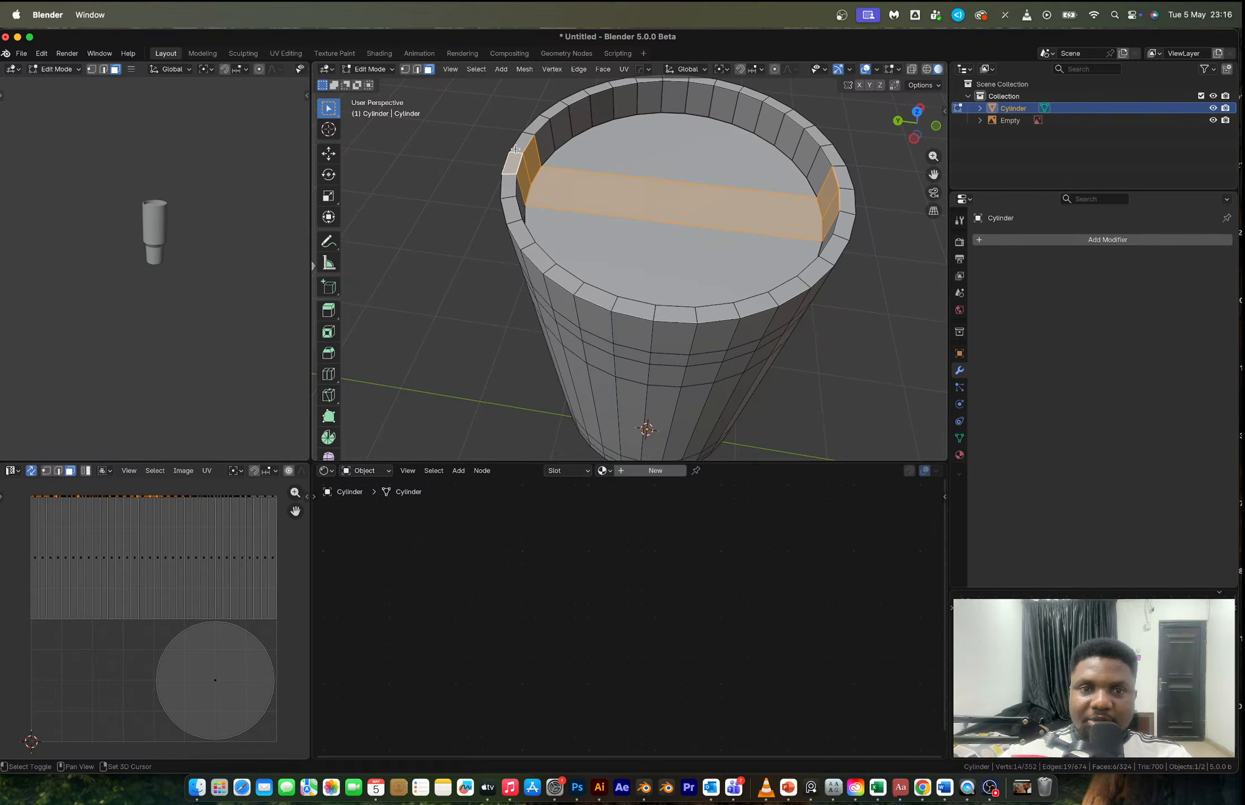
pyautogui.keyDown('shift'); pyautogui.click(523, 145); pyautogui.keyUp('shift')
pyautogui.moveTo(831, 237); pyautogui.dragTo(747, 246, button='middle')
pyautogui.keyDown('shift'); pyautogui.click(835, 255); pyautogui.keyUp('shift')
pyautogui.keyDown('shift'); pyautogui.click(817, 273); pyautogui.keyUp('shift')
pyautogui.moveTo(810, 271); pyautogui.dragTo(697, 238, button='middle')
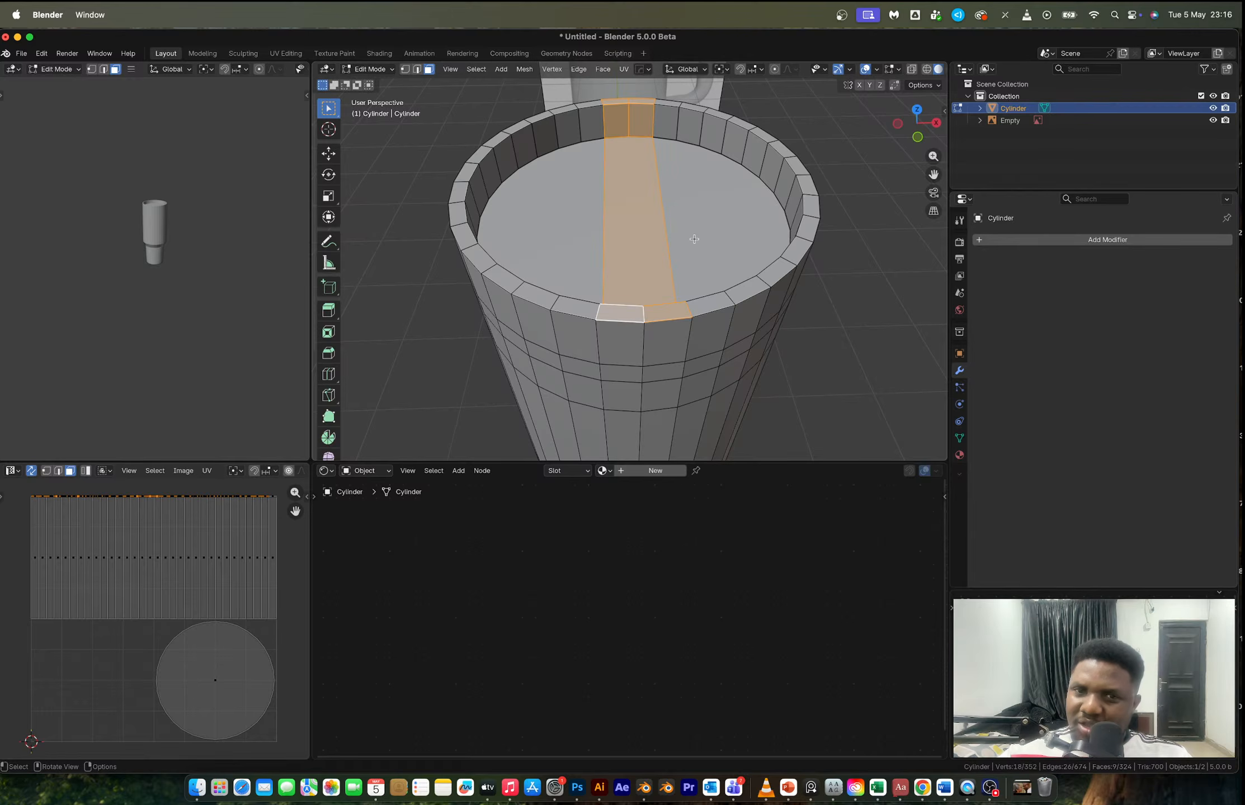
pyautogui.moveTo(683, 230); pyautogui.dragTo(790, 260, button='middle')
pyautogui.hotkey('ctrl', 'Right')
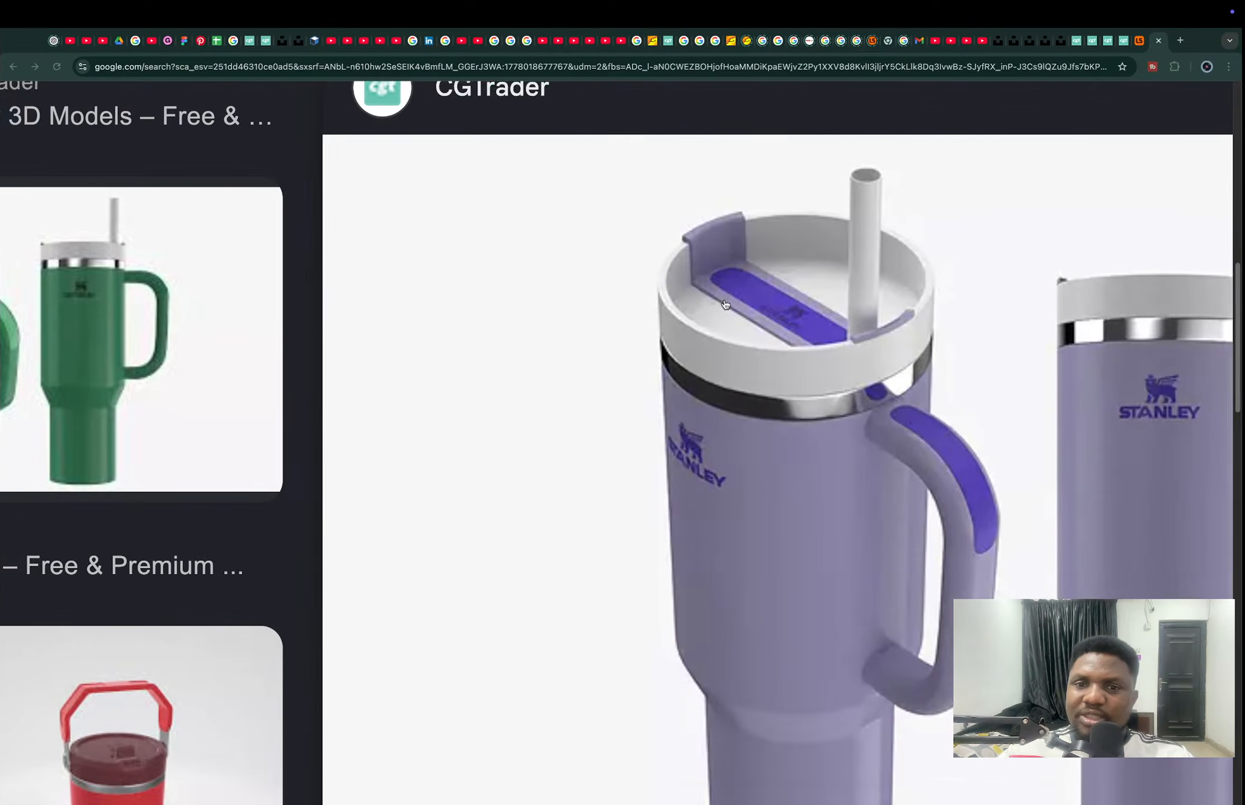
pyautogui.hotkey('ctrl', 'Left')
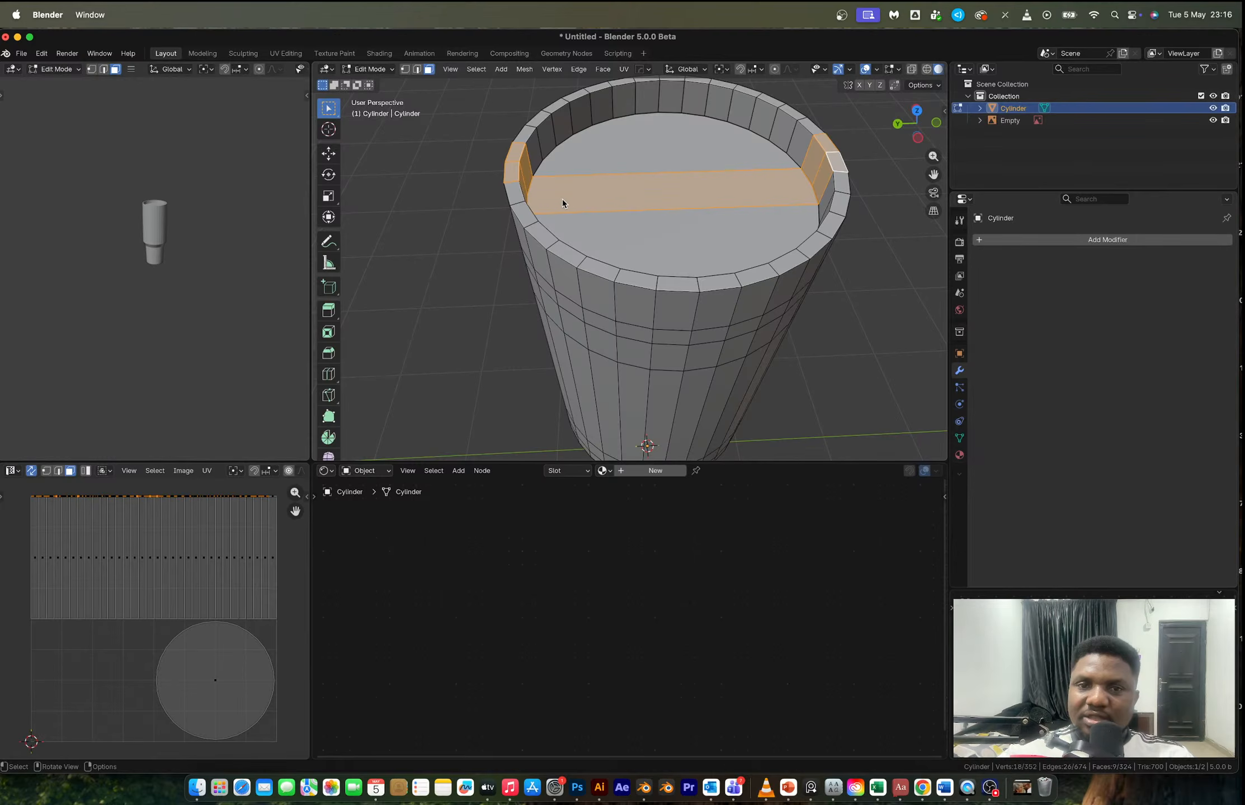
# - Dissolve the two parallel edges crossing the recess floor
pyautogui.moveTo(557, 195); pyautogui.dragTo(470, 195, button='middle')
pyautogui.press('2')
pyautogui.click(666, 193)
pyautogui.keyDown('shift'); pyautogui.click(602, 207); pyautogui.keyUp('shift')
pyautogui.press('x')
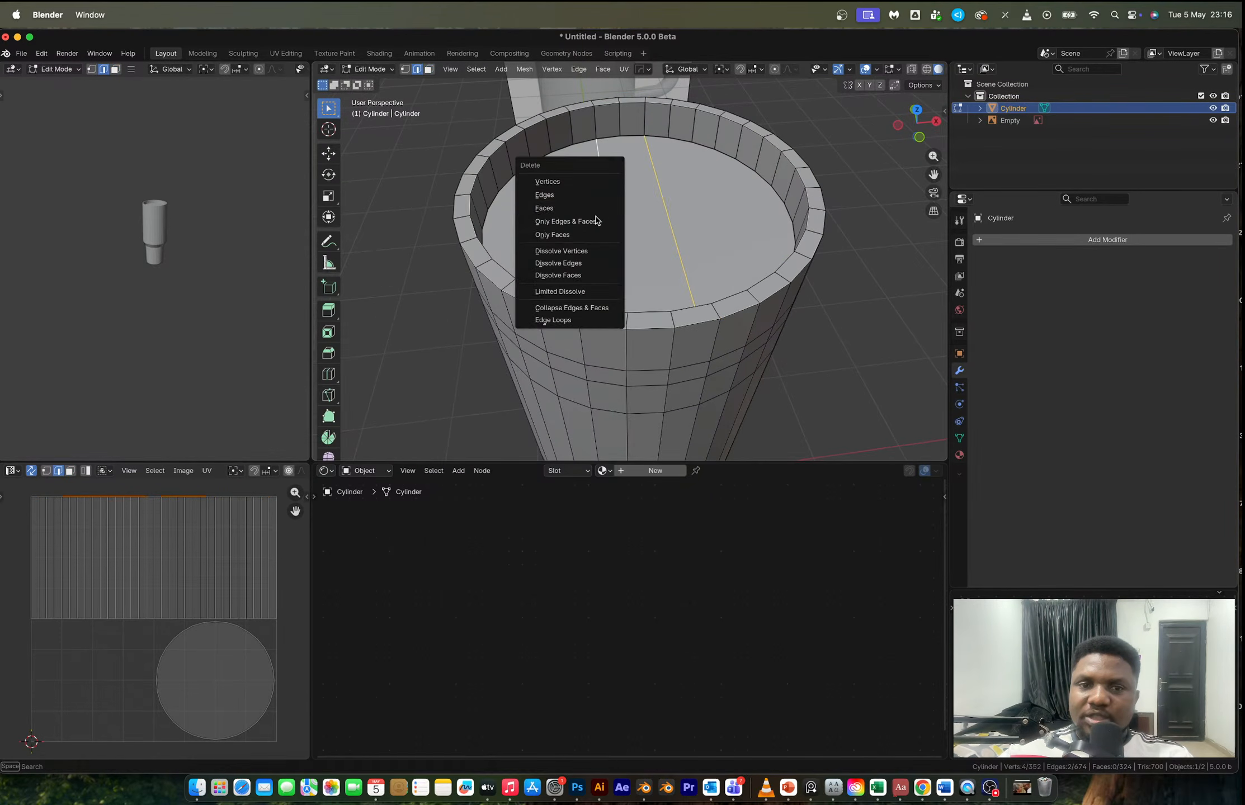
pyautogui.click(559, 263)
# - Try to join vertices spaced wider apart across the recess floor with two edges for a broader strip
pyautogui.moveTo(636, 198); pyautogui.dragTo(684, 356, button='middle')
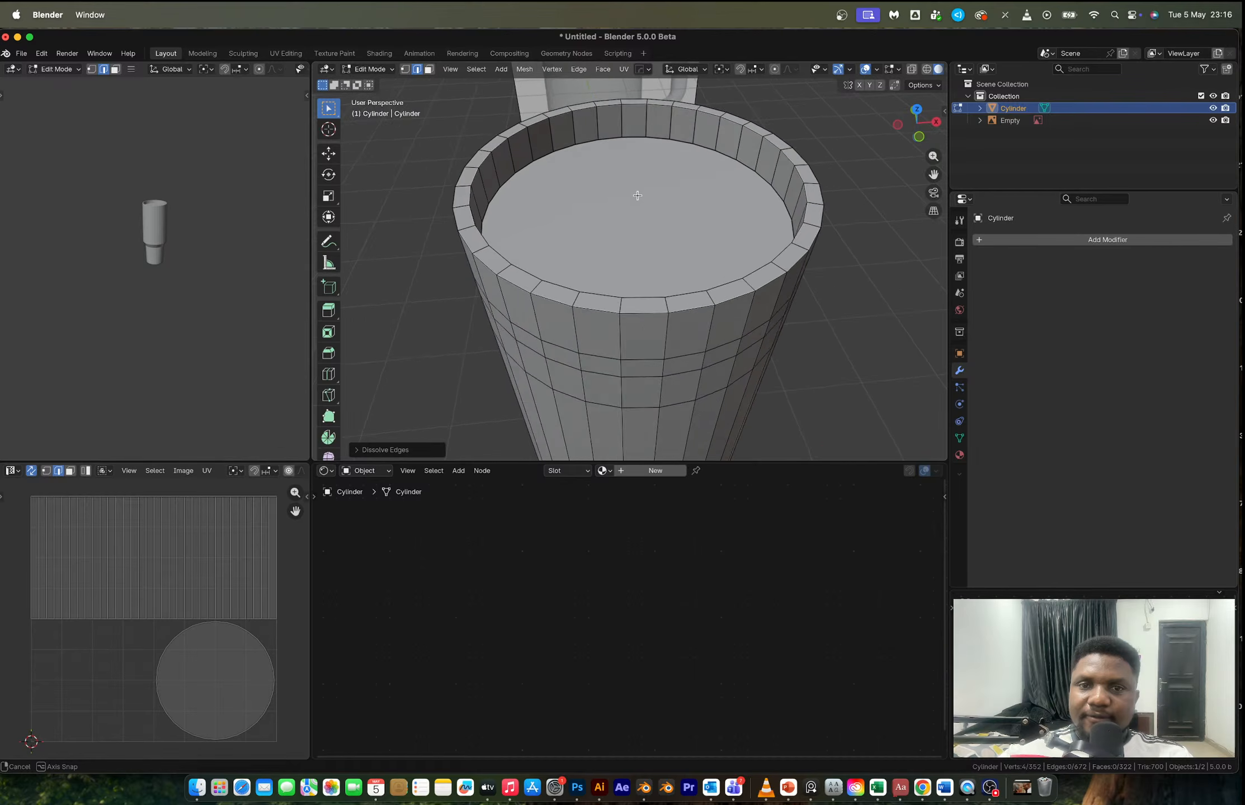
pyautogui.press('1')
pyautogui.click(634, 165)
pyautogui.keyDown('shift'); pyautogui.click(583, 440); pyautogui.keyUp('shift')
pyautogui.press('j')
pyautogui.click(673, 152)
pyautogui.keyDown('shift'); pyautogui.click(685, 356); pyautogui.keyUp('shift')
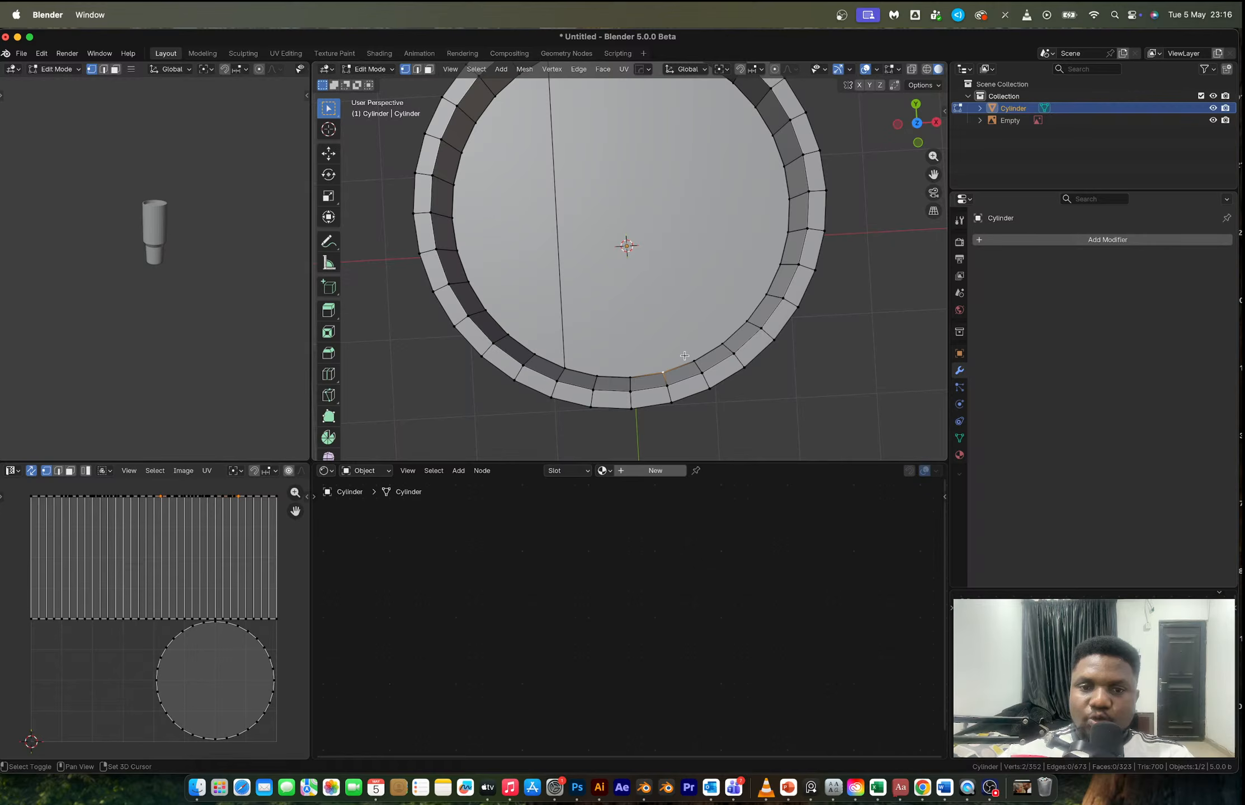
pyautogui.keyDown('shift'); pyautogui.click(689, 358); pyautogui.keyUp('shift')
pyautogui.scroll(-2, 660, 357)
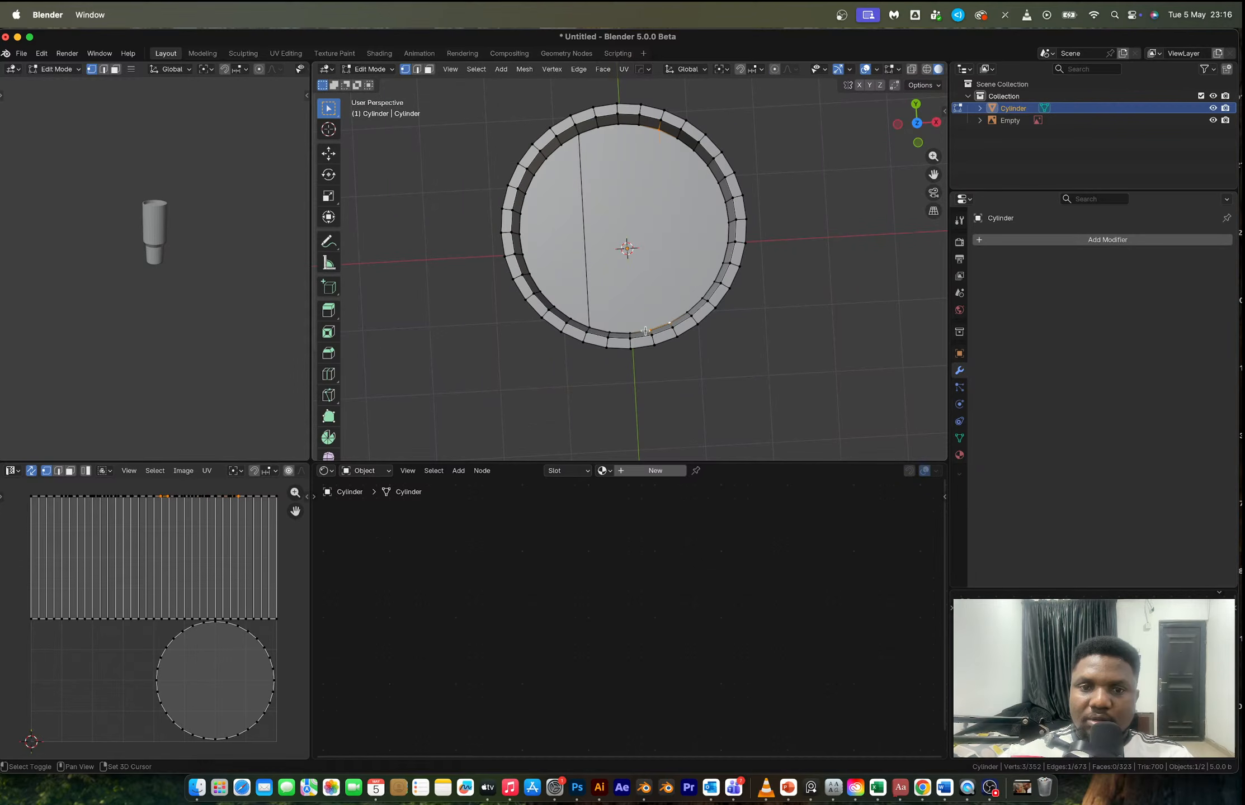
pyautogui.press('j')
pyautogui.moveTo(645, 330); pyautogui.dragTo(637, 188, button='middle')
# - Undo the vertex selections and the edge drawn across the recess floor
pyautogui.press('super+z')
pyautogui.press('super+z')
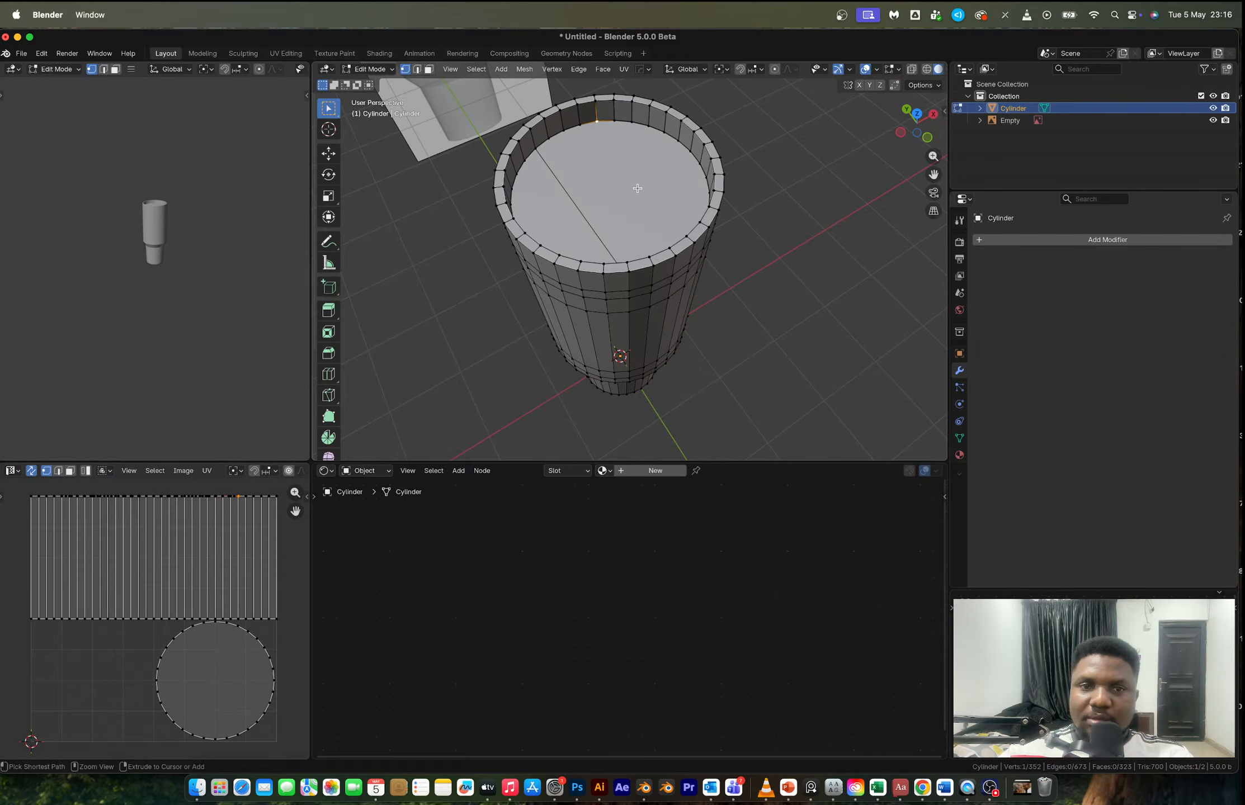
pyautogui.press('super+z')
# - Add four centred vertical edge loops through the cup's side and rim at the two ends of the intended lid strip
pyautogui.hotkey('ctrl', 'r')
pyautogui.click(535, 124)
pyautogui.rightClick(582, 166)
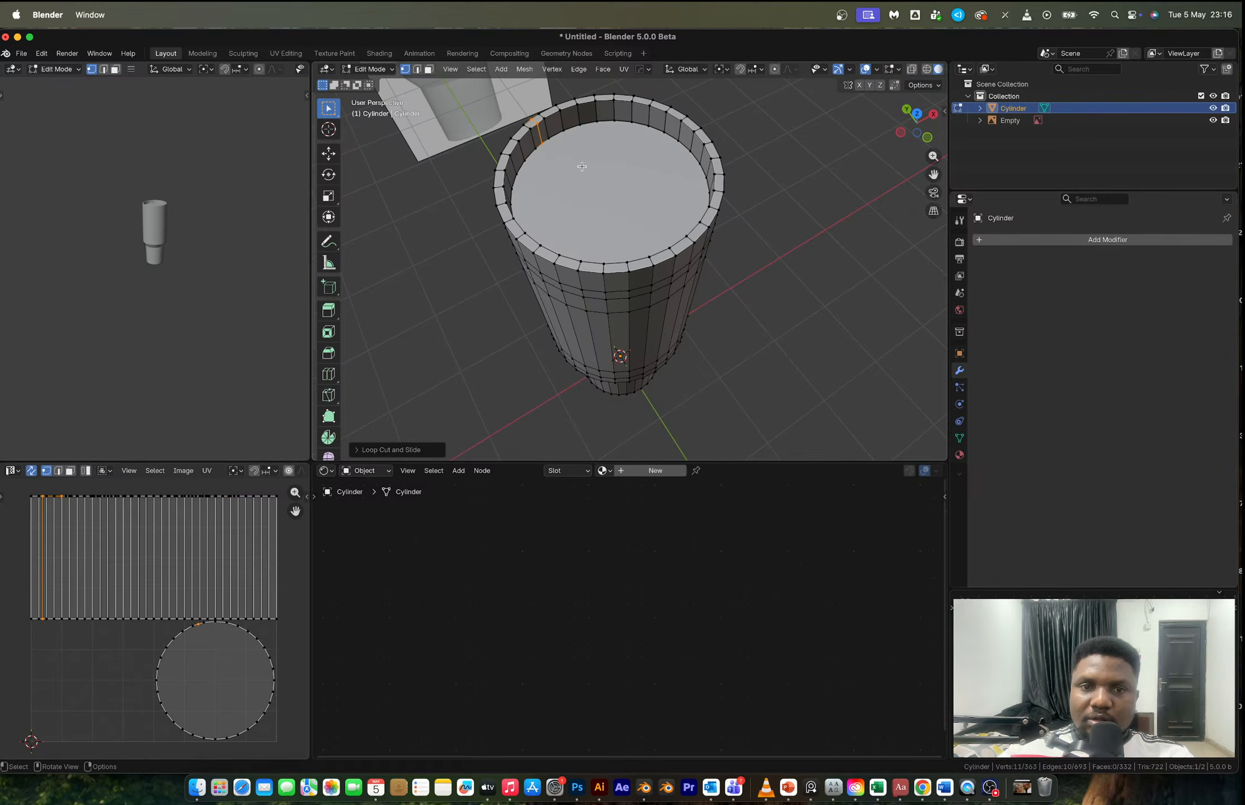
pyautogui.hotkey('ctrl', 'r')
pyautogui.click(634, 265)
pyautogui.rightClick(635, 266)
pyautogui.hotkey('ctrl', 'r')
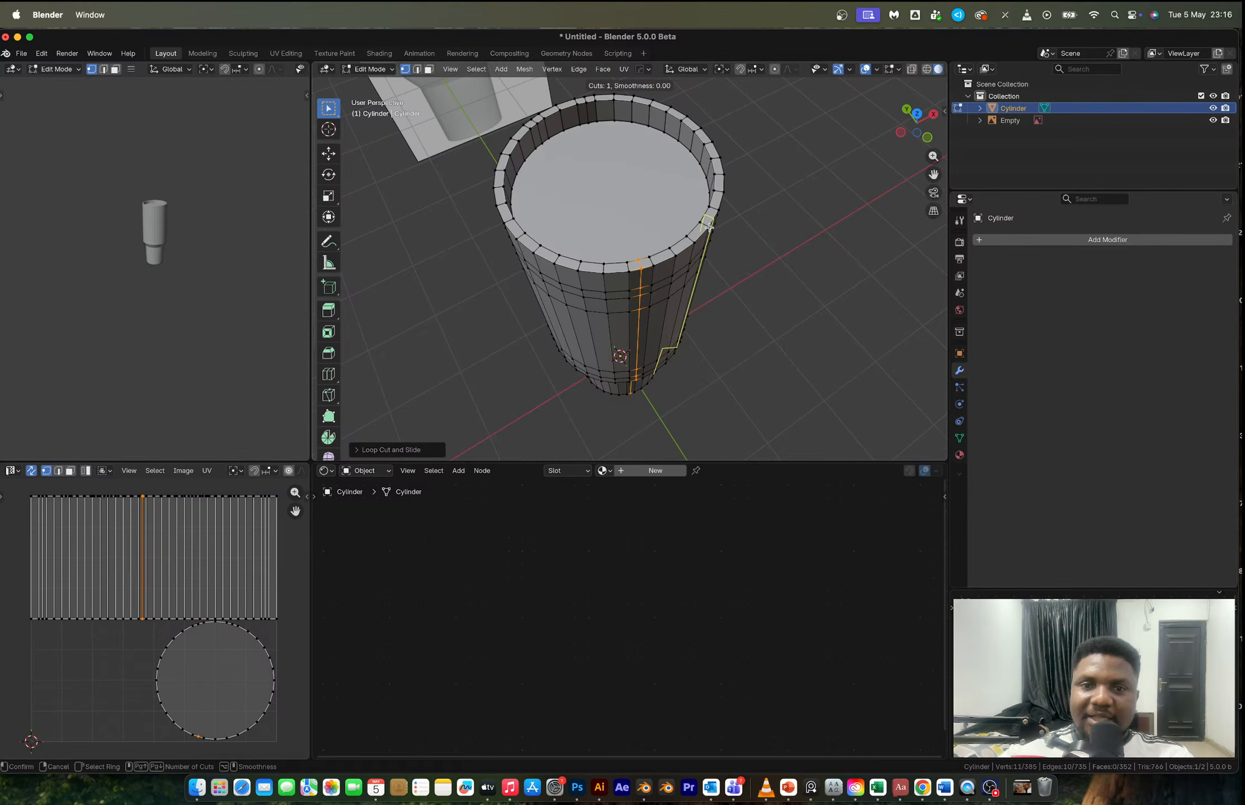
pyautogui.click(709, 226)
pyautogui.rightClick(709, 226)
# - Try a level 1 Subdivision modifier on the cup, inspect the lid, and undo it
pyautogui.moveTo(709, 227); pyautogui.dragTo(513, 233, button='middle')
pyautogui.press('Tab')
pyautogui.hotkey('ctrl', '1')
pyautogui.moveTo(513, 234); pyautogui.dragTo(693, 269, button='middle')
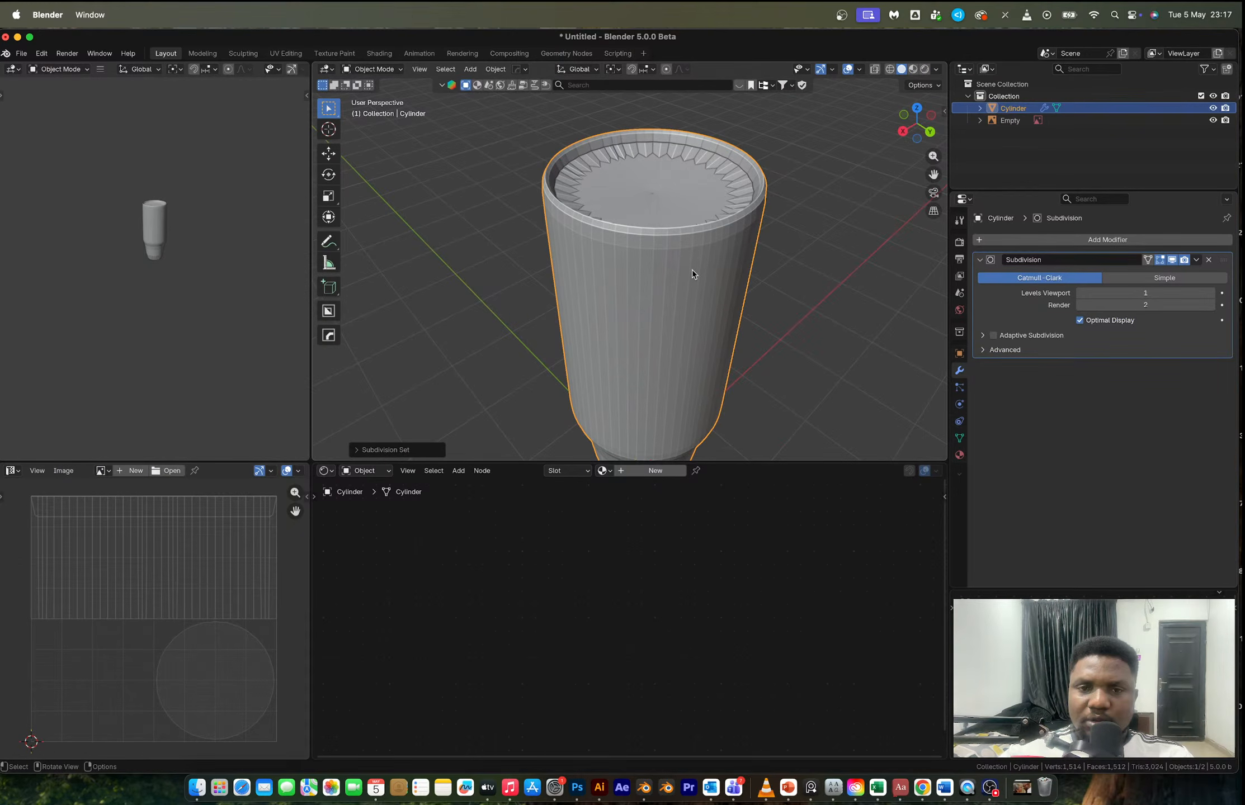
pyautogui.hotkey('ctrl', 'z')
pyautogui.hotkey('ctrl', 'z')
# - Join opposite vertices across the recess floor with two edges, forming a wider central strip face
pyautogui.moveTo(739, 255); pyautogui.dragTo(679, 227, button='middle')
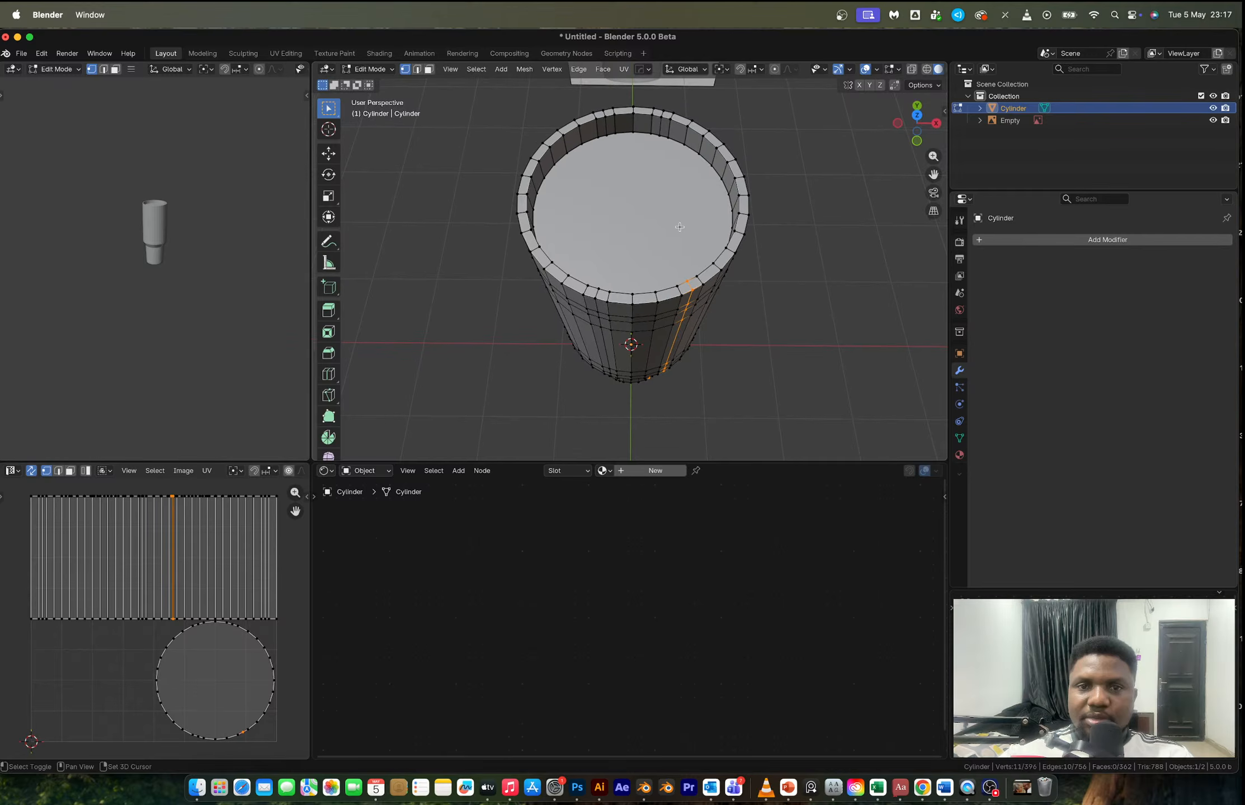
pyautogui.press('Tab')
pyautogui.moveTo(694, 314); pyautogui.dragTo(639, 244, button='middle')
pyautogui.press('Tab')
pyautogui.click(599, 137)
pyautogui.moveTo(599, 137); pyautogui.dragTo(643, 144, button='middle')
pyautogui.press('j')
pyautogui.press('h')
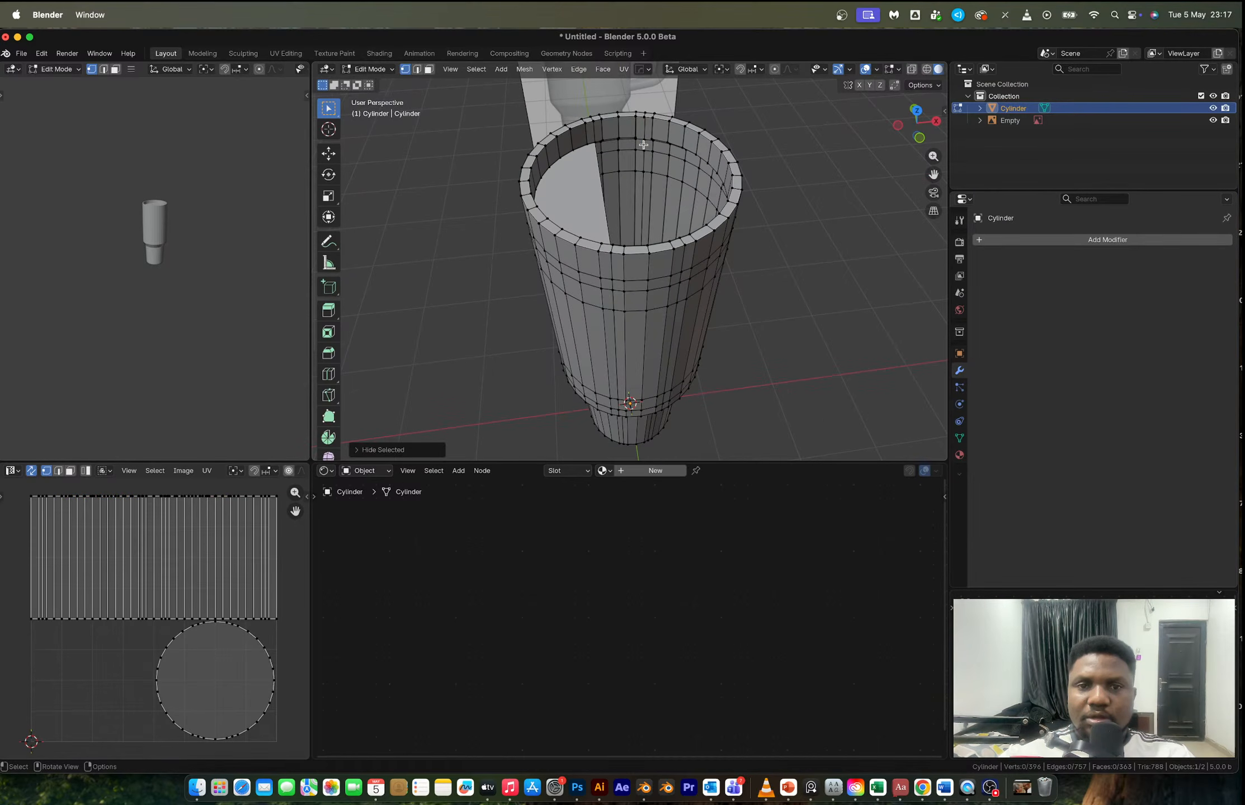
pyautogui.hotkey('alt', 'h')
pyautogui.press('3')
pyautogui.moveTo(643, 145); pyautogui.dragTo(619, 181, button='middle')
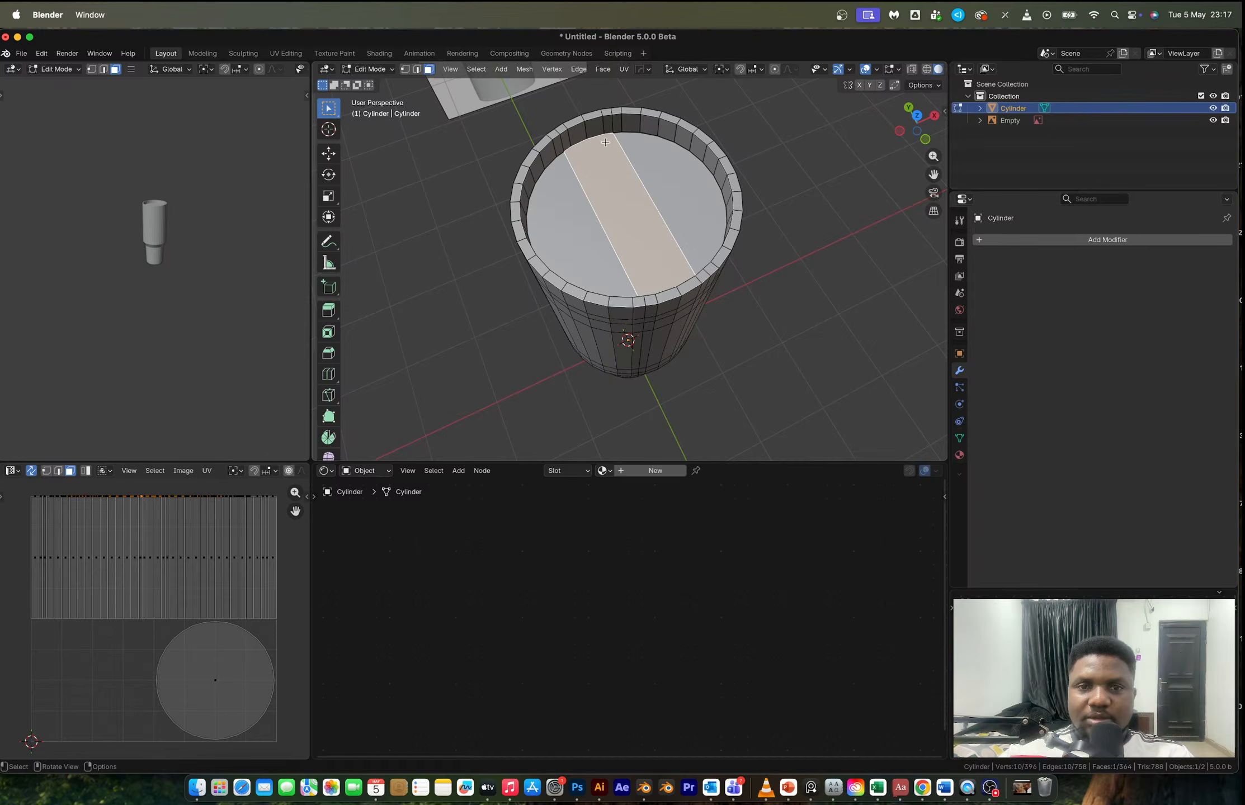
# - Select the floor strip together with the recess wall and rim faces at its back end
pyautogui.press('2')
pyautogui.press('3')
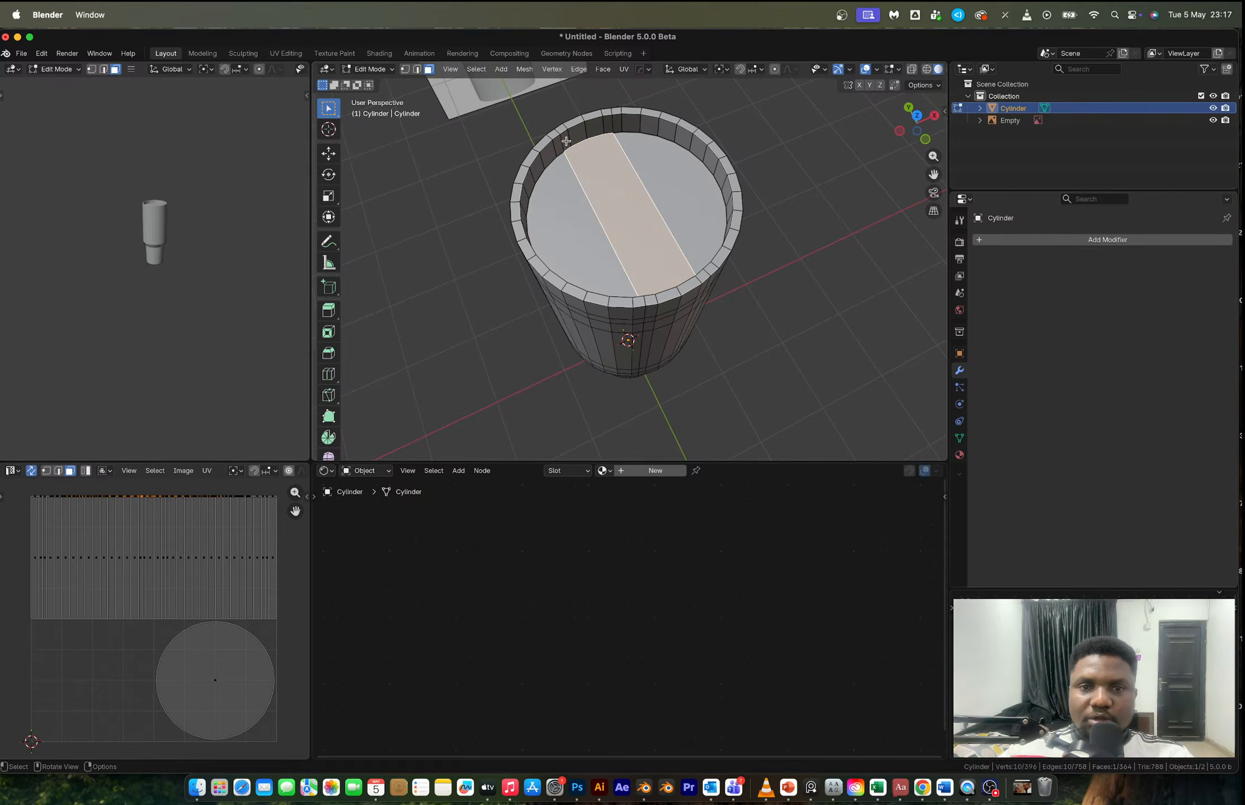
pyautogui.keyDown('shift'); pyautogui.click(567, 139); pyautogui.keyUp('shift')
pyautogui.keyDown('shift'); pyautogui.click(580, 133); pyautogui.keyUp('shift')
pyautogui.keyDown('shift'); pyautogui.click(593, 129); pyautogui.keyUp('shift')
pyautogui.keyDown('shift'); pyautogui.click(607, 125); pyautogui.keyUp('shift')
pyautogui.keyDown('shift'); pyautogui.click(617, 123); pyautogui.keyUp('shift')
pyautogui.keyDown('shift'); pyautogui.click(607, 112); pyautogui.keyUp('shift')
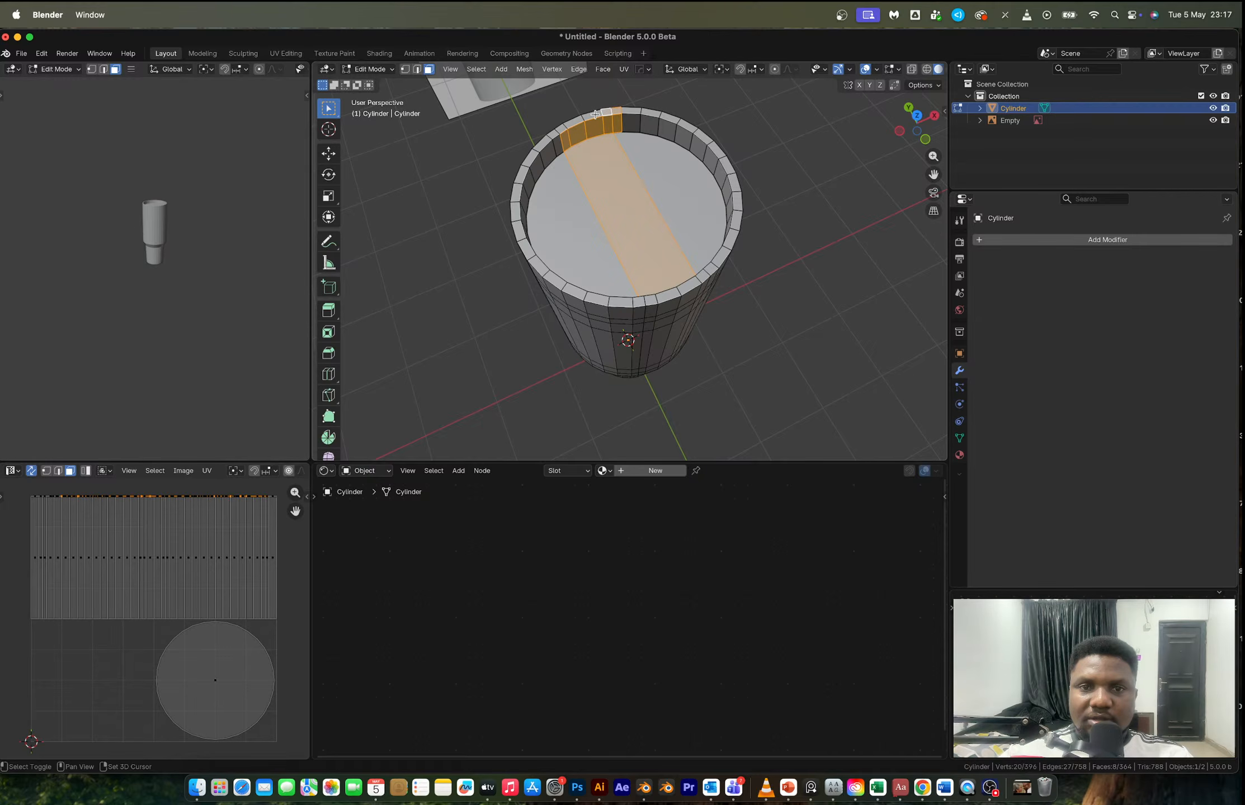
pyautogui.keyDown('shift'); pyautogui.click(595, 114); pyautogui.keyUp('shift')
pyautogui.moveTo(595, 114); pyautogui.dragTo(701, 175, button='middle')
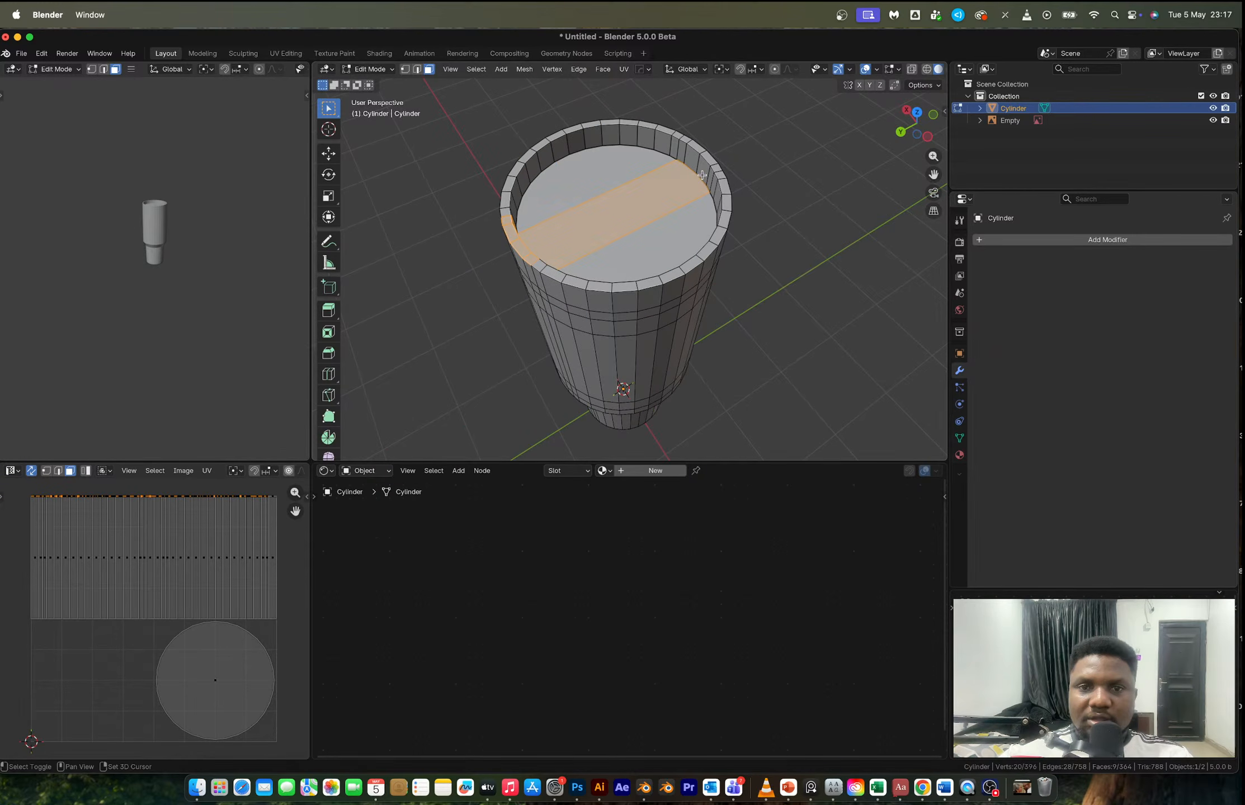
# - Extend the selection with the recess wall and rim faces at the strip's opposite end
pyautogui.keyDown('shift'); pyautogui.click(703, 170); pyautogui.keyUp('shift')
pyautogui.keyDown('shift'); pyautogui.click(692, 158); pyautogui.keyUp('shift')
pyautogui.keyDown('shift'); pyautogui.click(681, 151); pyautogui.keyUp('shift')
pyautogui.keyDown('shift'); pyautogui.click(686, 139); pyautogui.keyUp('shift')
pyautogui.keyDown('shift'); pyautogui.click(697, 151); pyautogui.keyUp('shift')
pyautogui.keyDown('shift'); pyautogui.click(704, 162); pyautogui.keyUp('shift')
pyautogui.keyDown('shift'); pyautogui.click(709, 174); pyautogui.keyUp('shift')
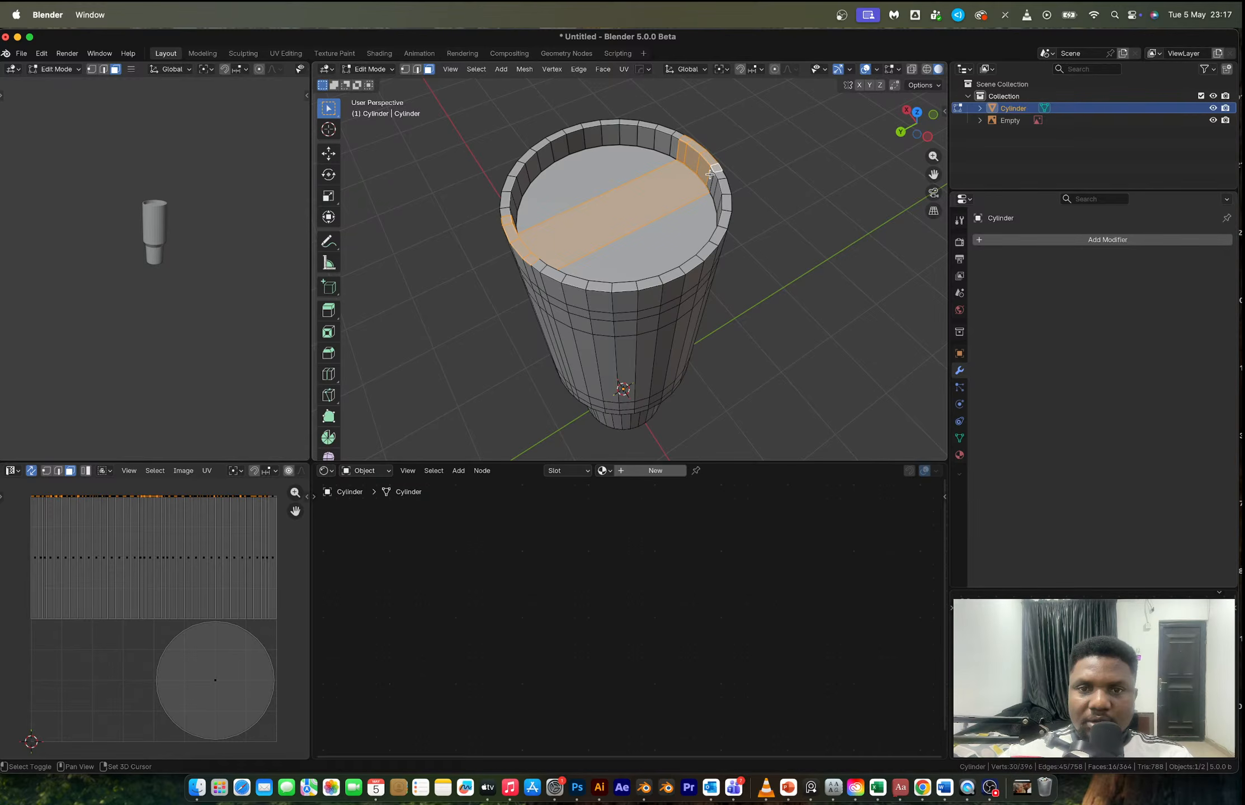
pyautogui.keyDown('shift'); pyautogui.click(710, 181); pyautogui.keyUp('shift')
# - Duplicate the selected strip faces in place, separate them into their own object, and select that object in Object Mode
pyautogui.moveTo(710, 181); pyautogui.dragTo(599, 167, button='middle')
pyautogui.hotkey('shift', 'd')
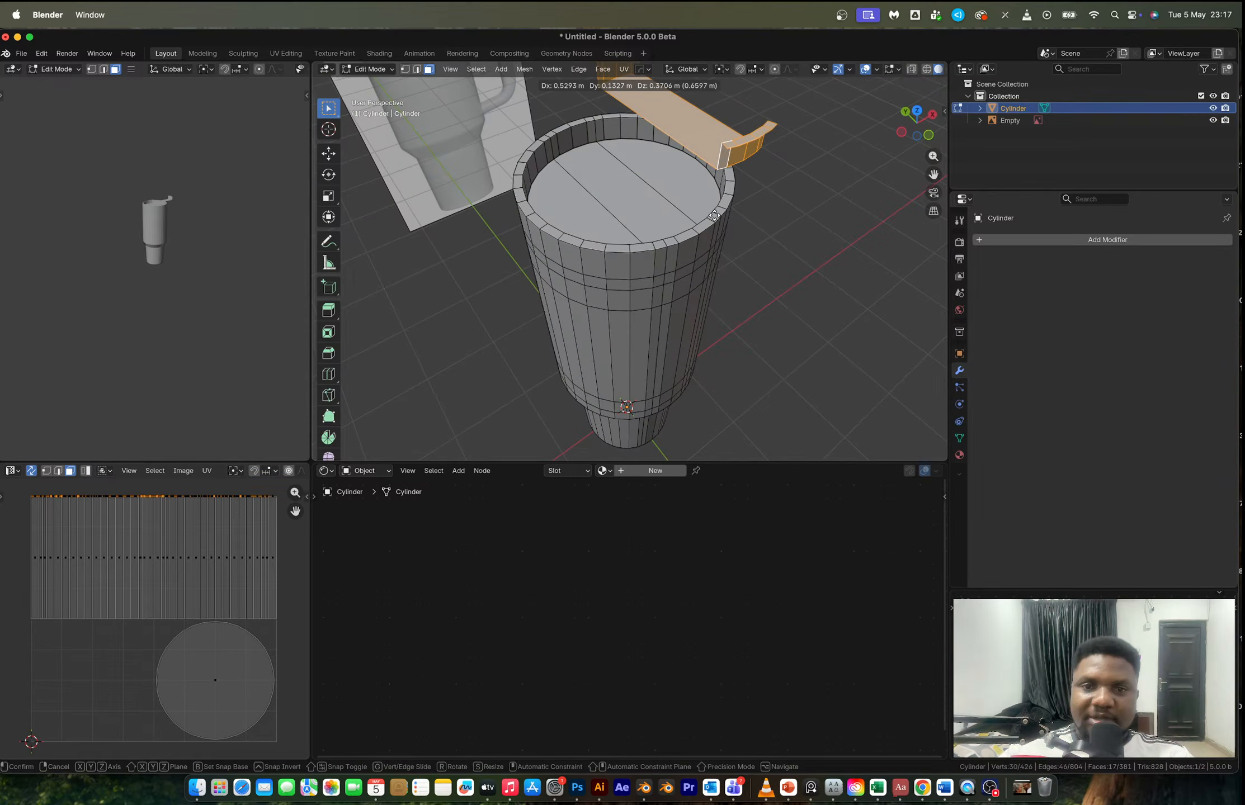
pyautogui.press('Escape')
pyautogui.press('p')
pyautogui.click(714, 215)
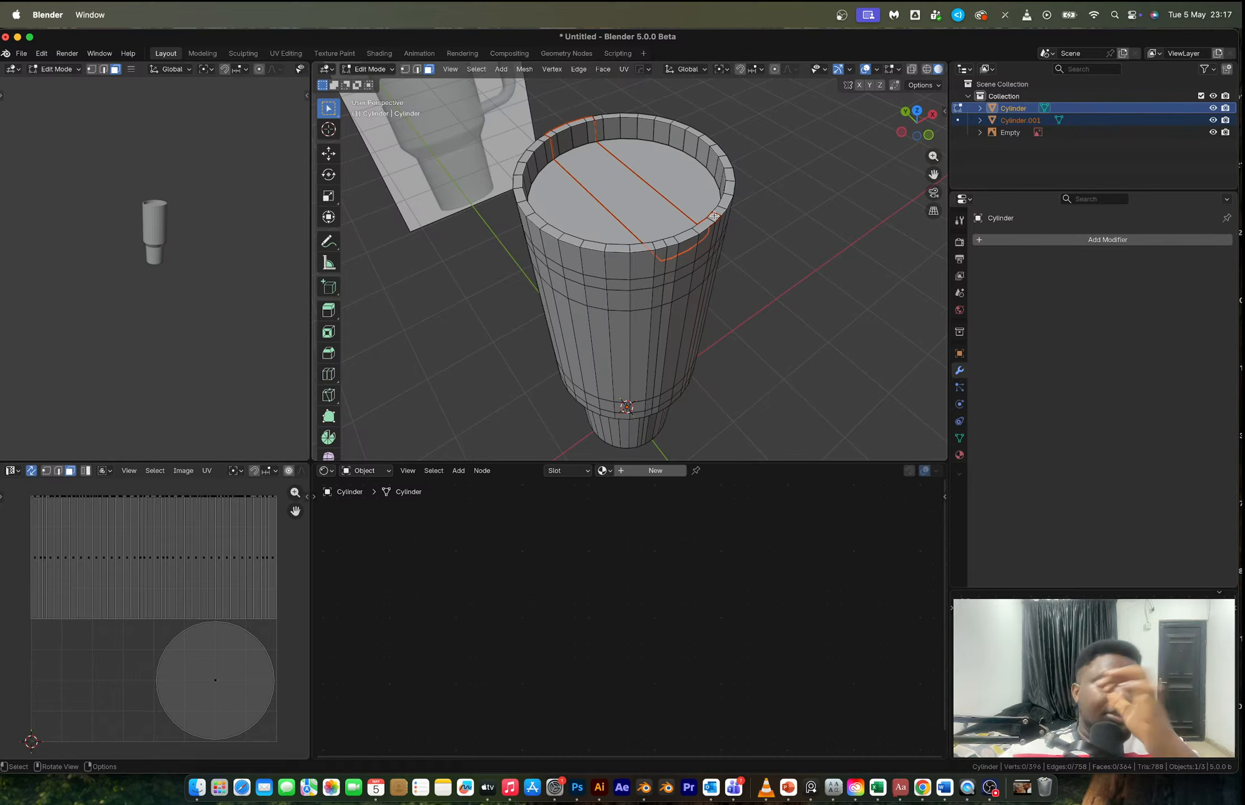
pyautogui.press('Tab')
pyautogui.click(610, 185)
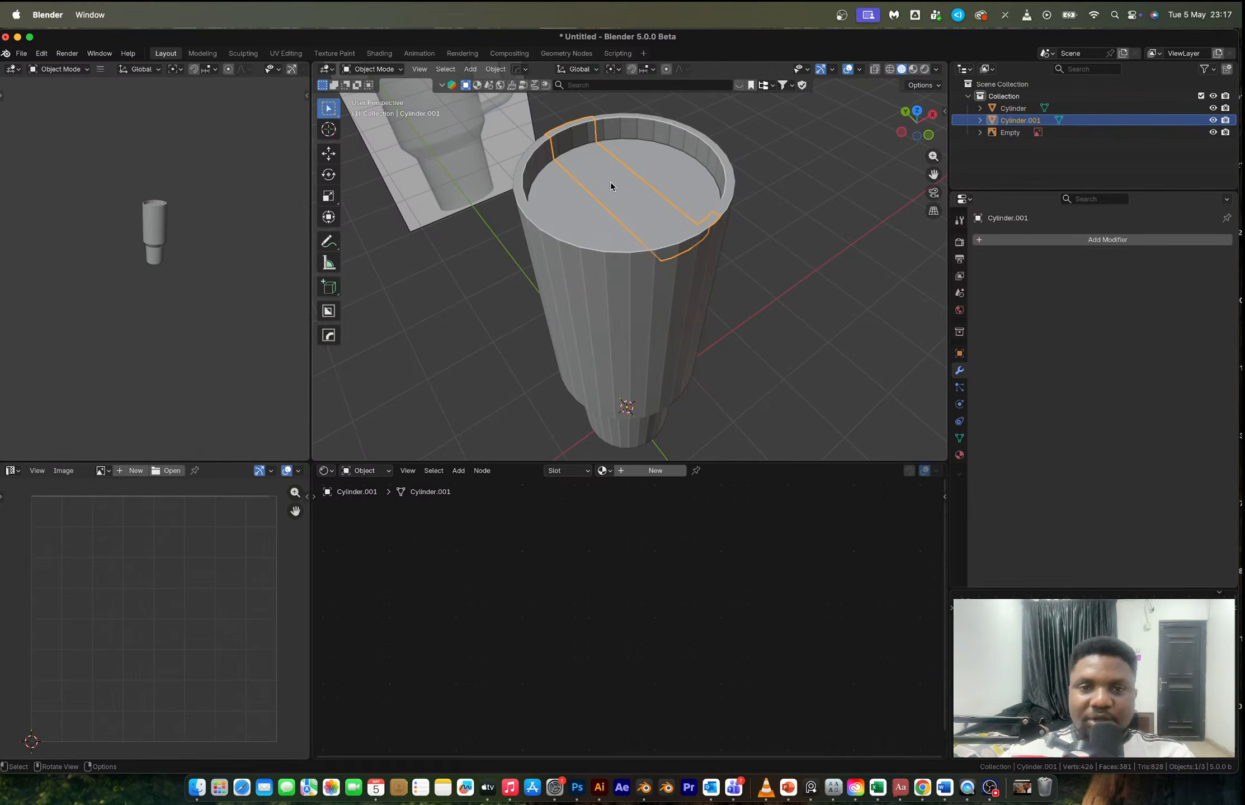
pyautogui.hotkey('ctrl', 'c')
# - Undo the strip's separation and duplication, its face selection, and the second edge across the recess floor
pyautogui.hotkey('ctrl', 'z')
pyautogui.hotkey('ctrl', 'z')
pyautogui.hotkey('ctrl', 'z')
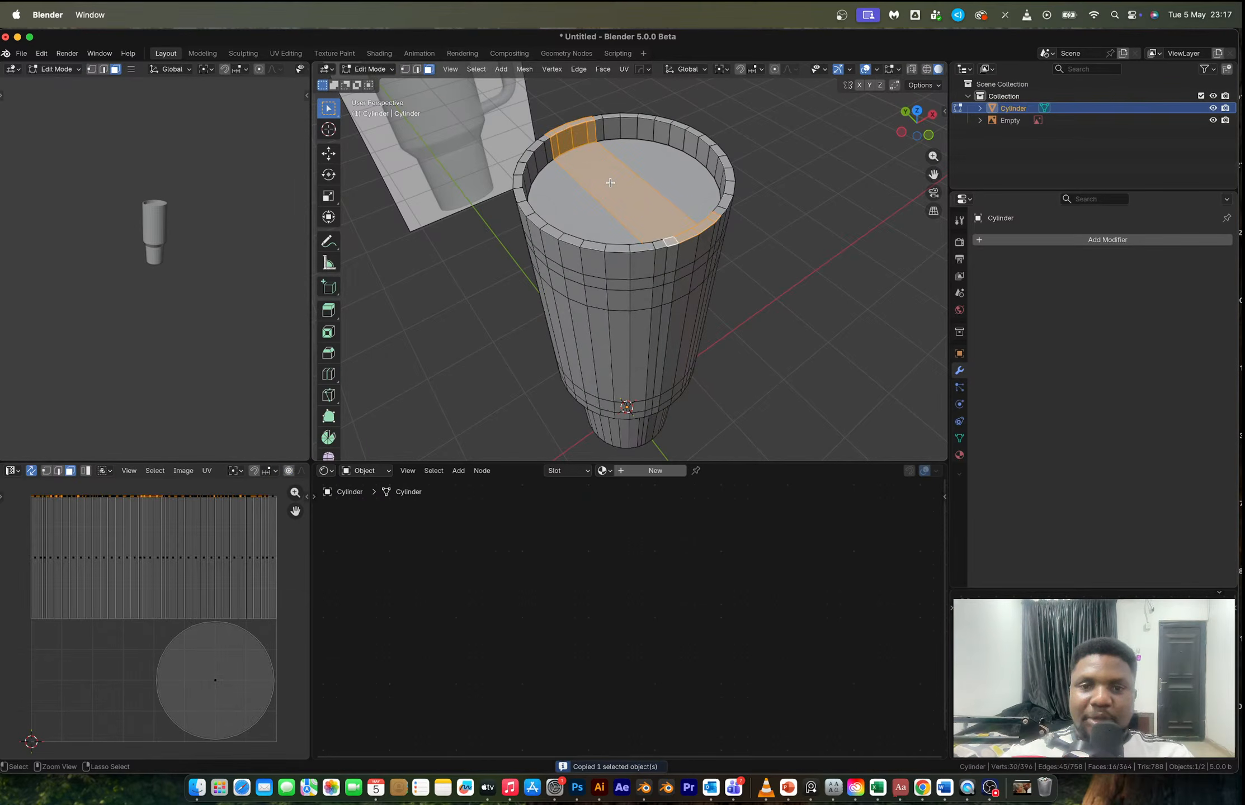
pyautogui.hotkey('ctrl', 'z')
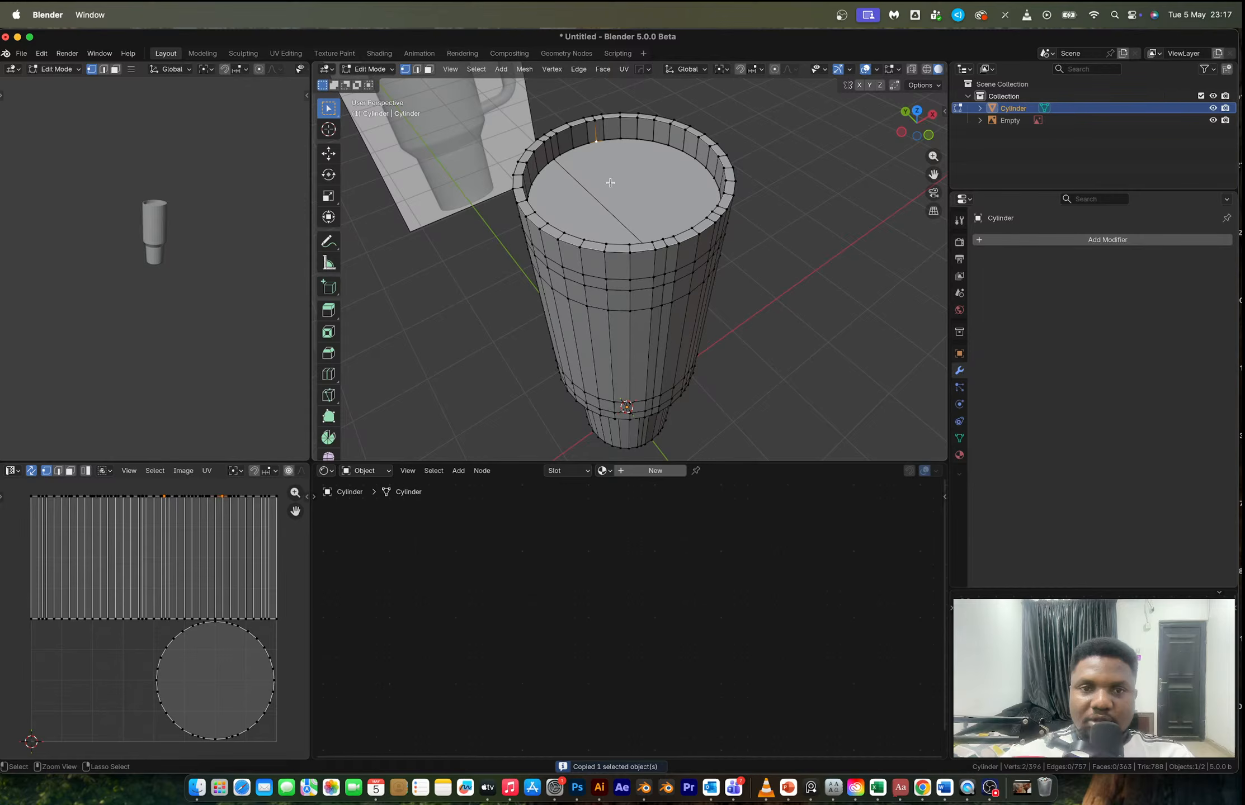
# - Undo the remaining edge across the cylinder's recess floor and return to Object Mode
pyautogui.hotkey('ctrl', 'z')
pyautogui.hotkey('ctrl', 'z')
pyautogui.hotkey('ctrl', 'z')
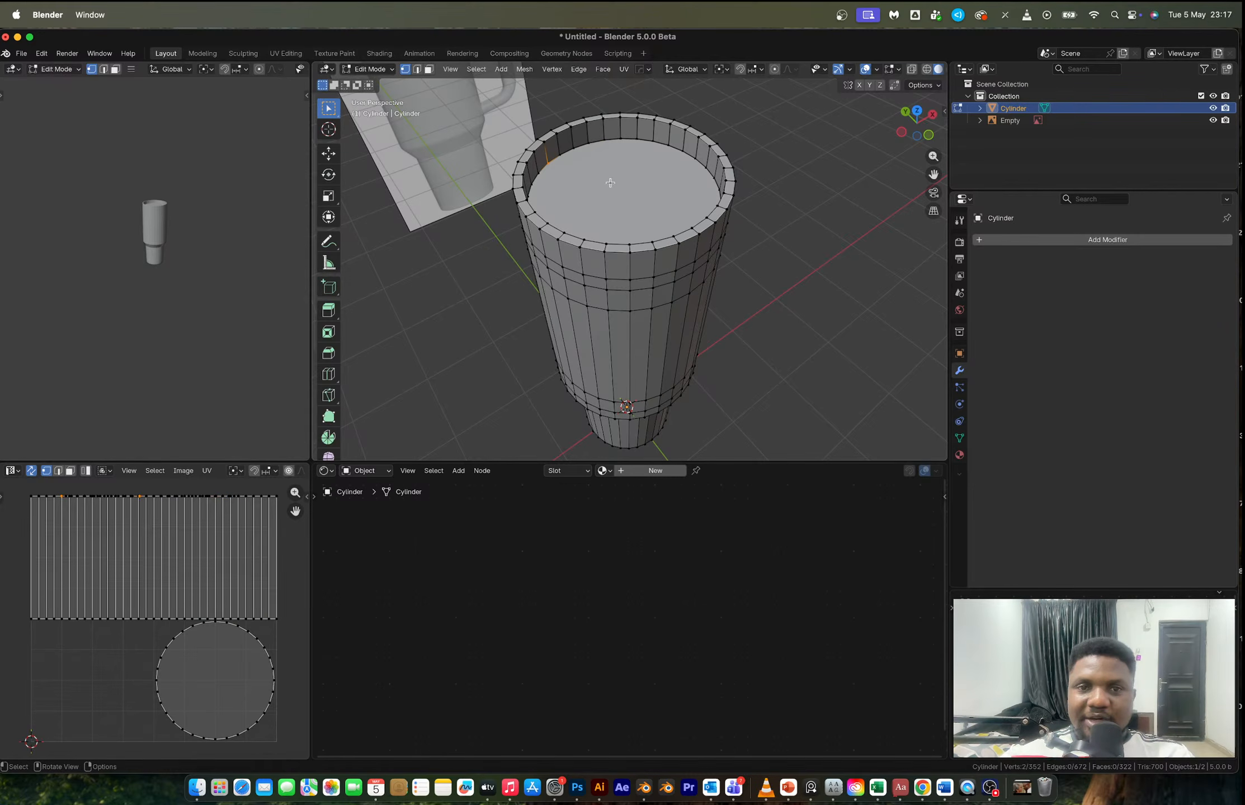
pyautogui.press('Tab')
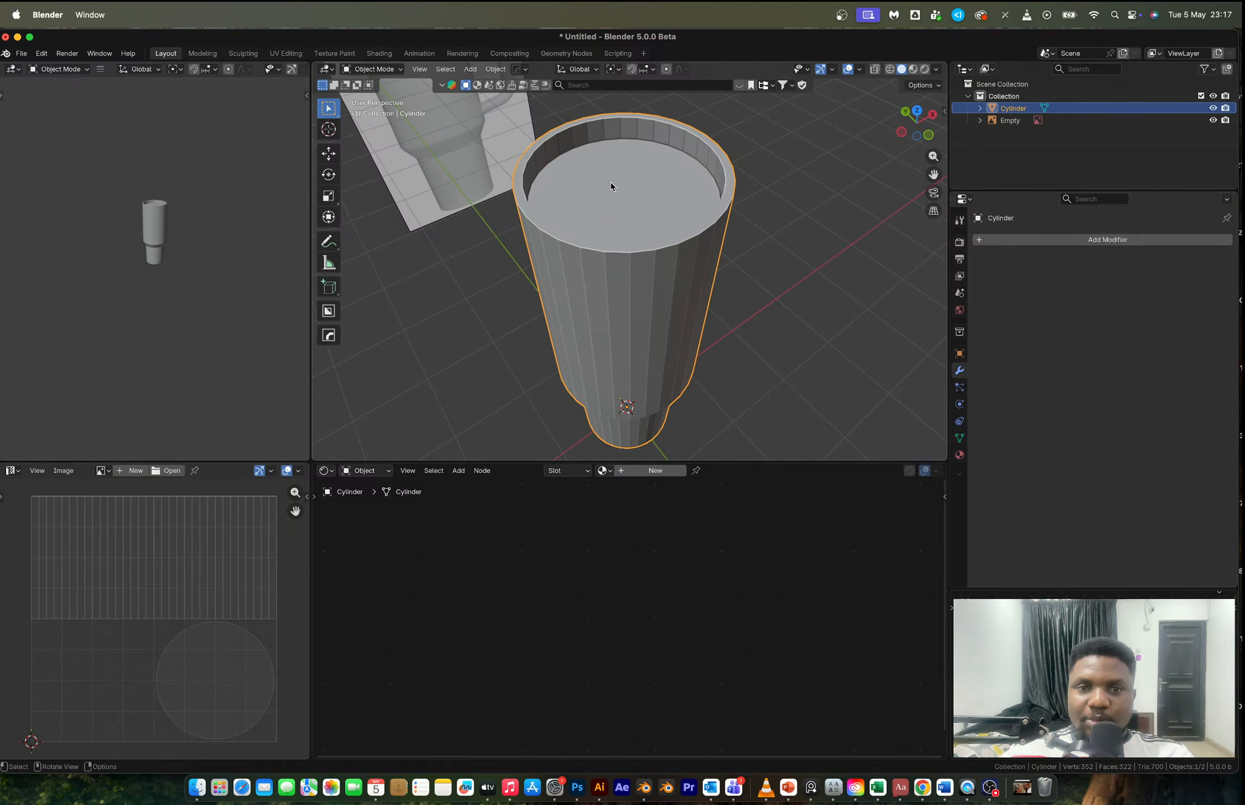
# - Paste the copied cross strip as its own object and open it in Edit Mode
pyautogui.hotkey('ctrl', 'v')
pyautogui.scroll(-3, 609, 182)
pyautogui.scroll(5, 708, 222)
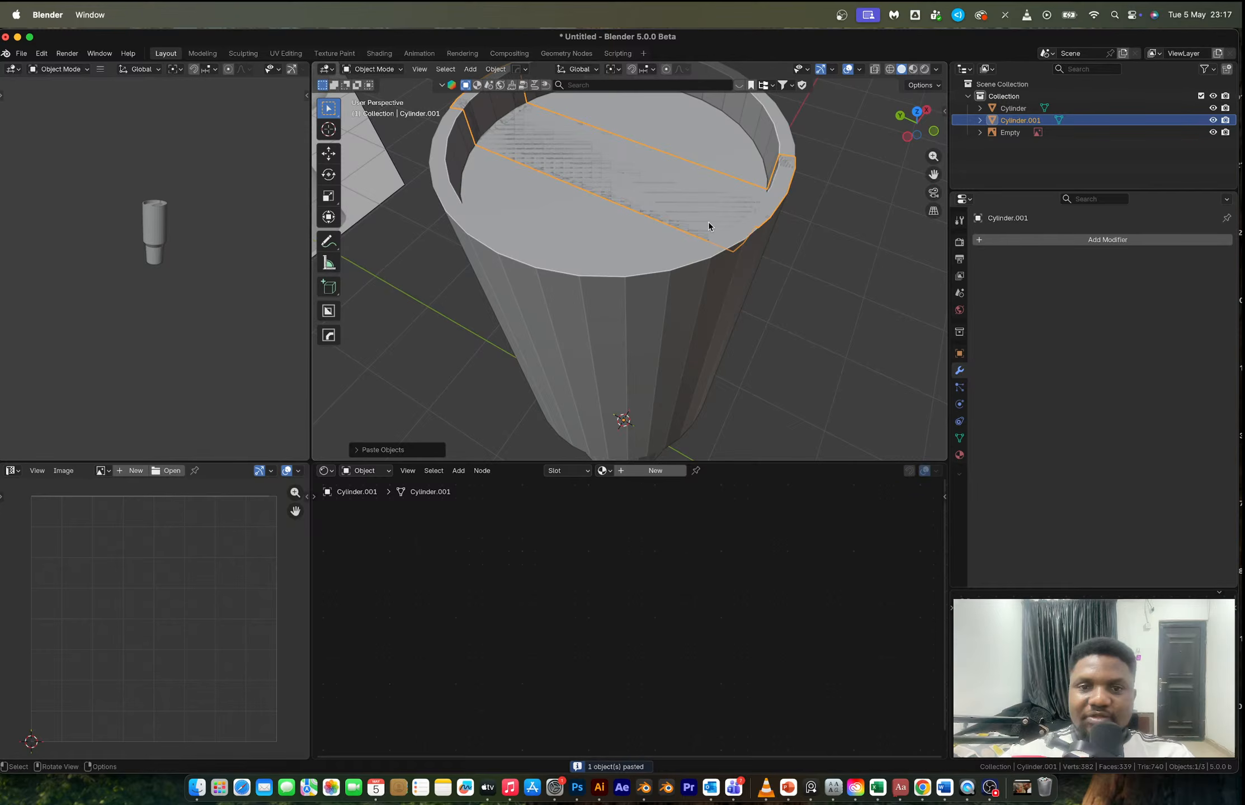
pyautogui.press('Tab')
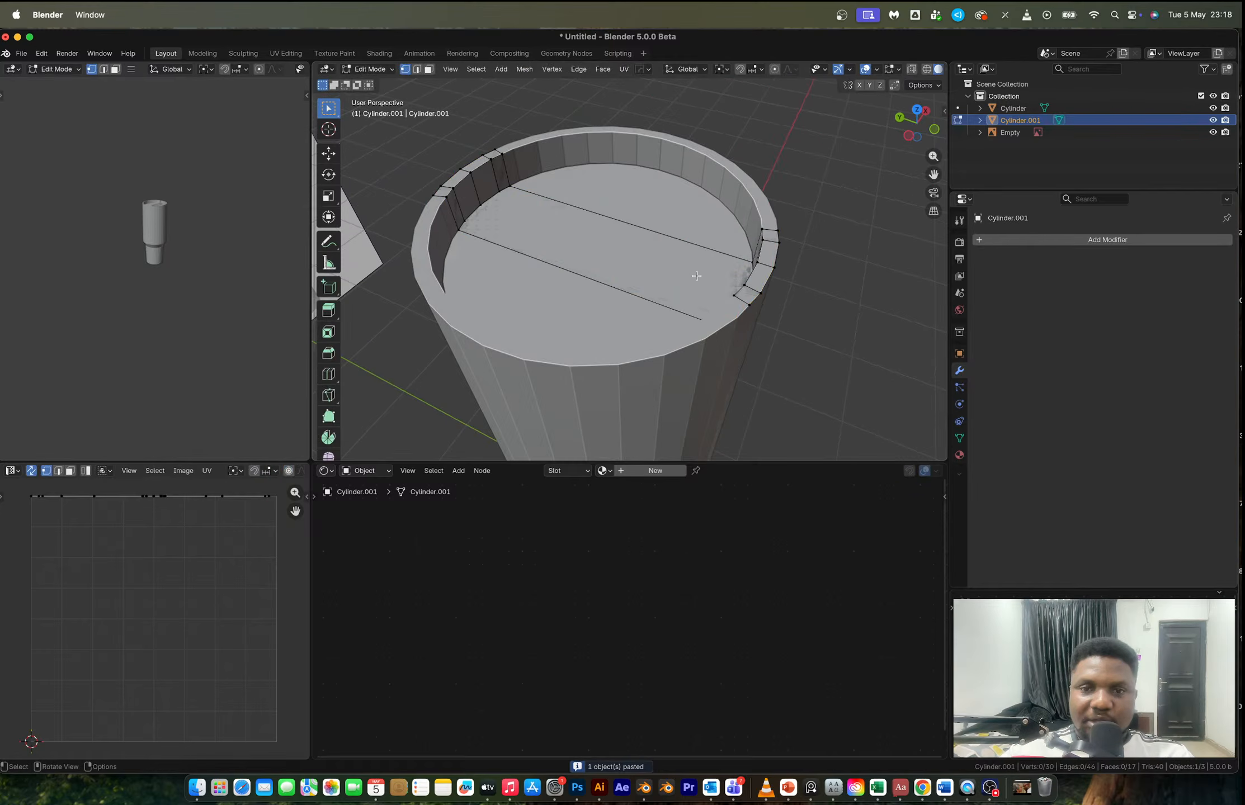
# - Try dissolving the edges of the strip's large floor face, and undo it
pyautogui.press('a')
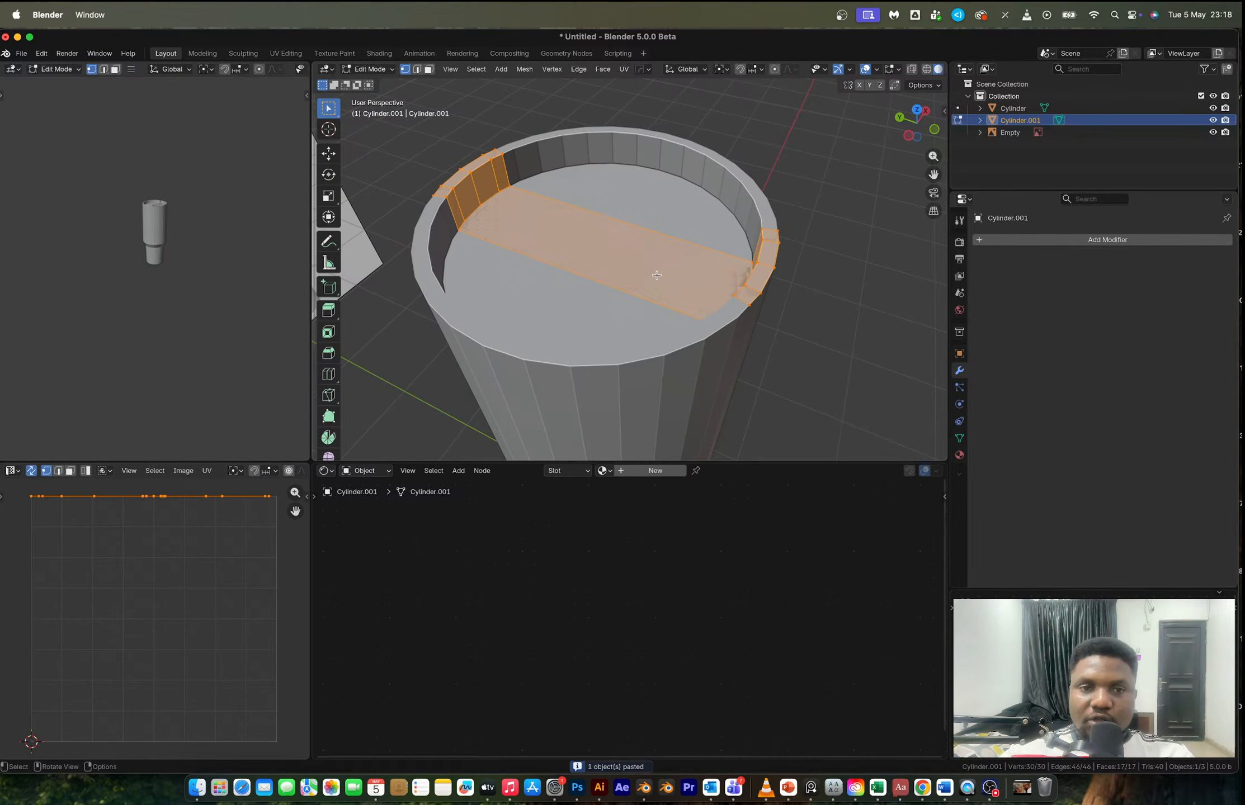
pyautogui.moveTo(656, 275); pyautogui.dragTo(701, 269, button='middle')
pyautogui.press('3')
pyautogui.click(694, 269)
pyautogui.press('x')
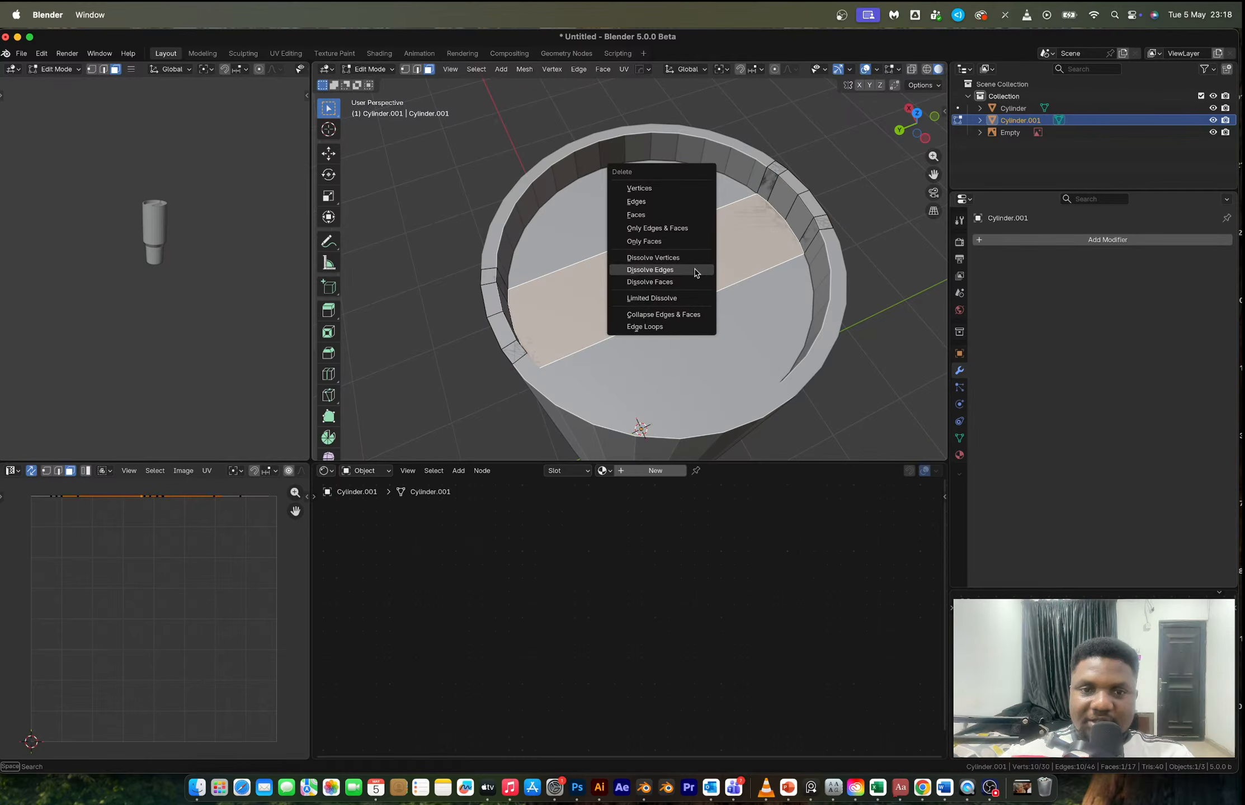
pyautogui.click(695, 271)
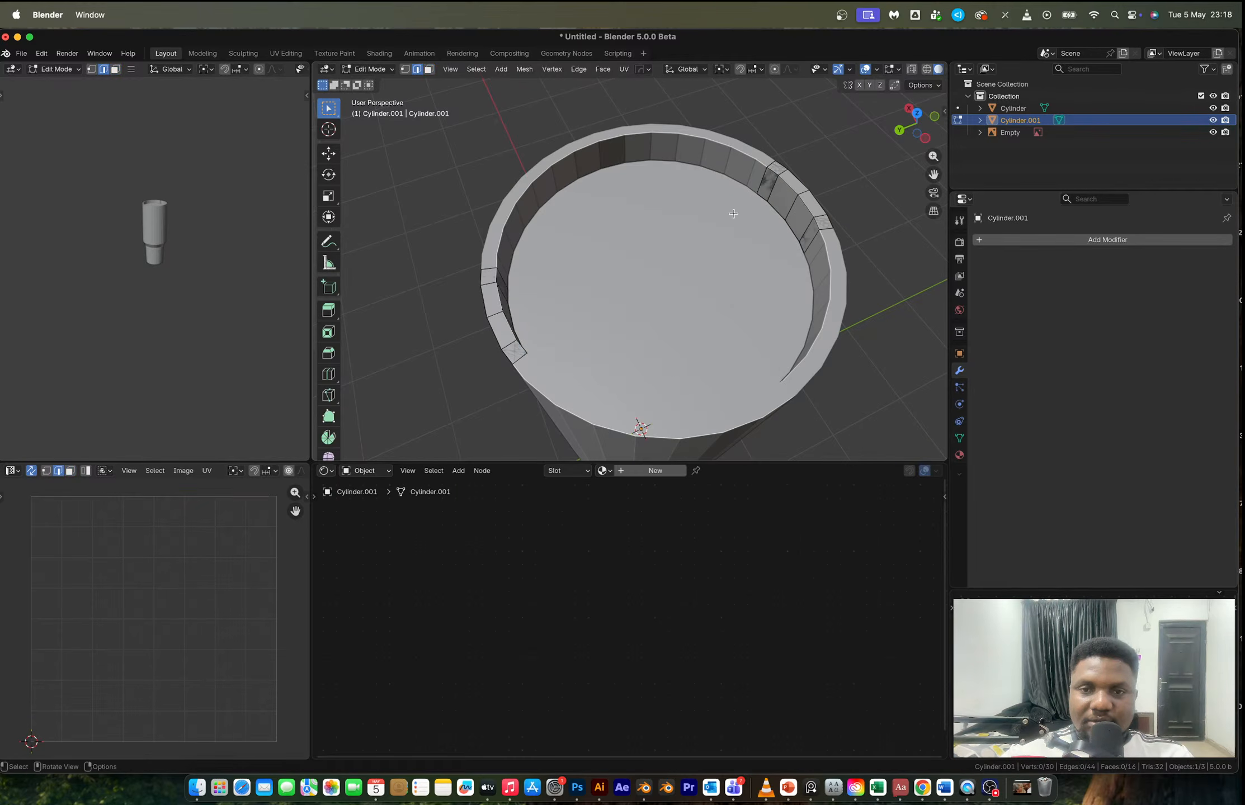
pyautogui.press('super+z')
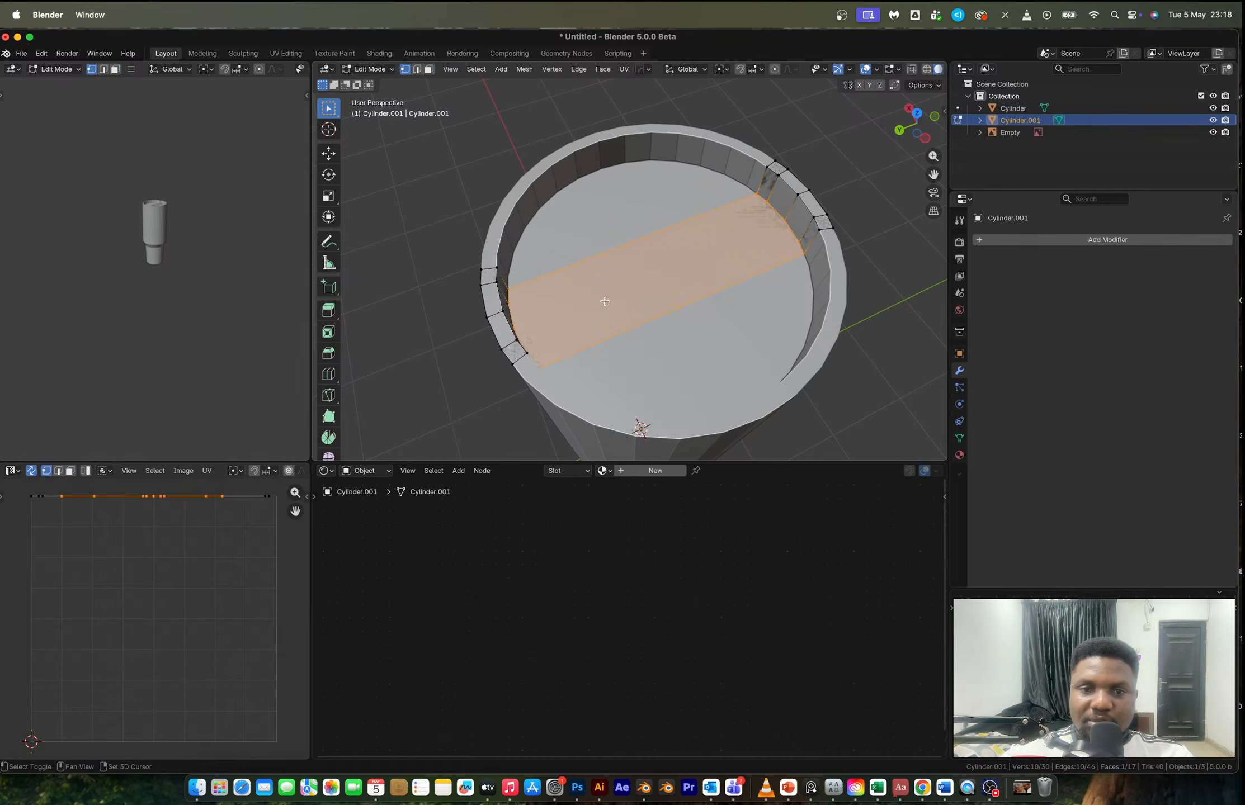
# - Split the strip's floor face lengthwise by connecting opposite end vertices with three edges, and return to Object Mode
pyautogui.moveTo(604, 301); pyautogui.dragTo(548, 304, button='middle')
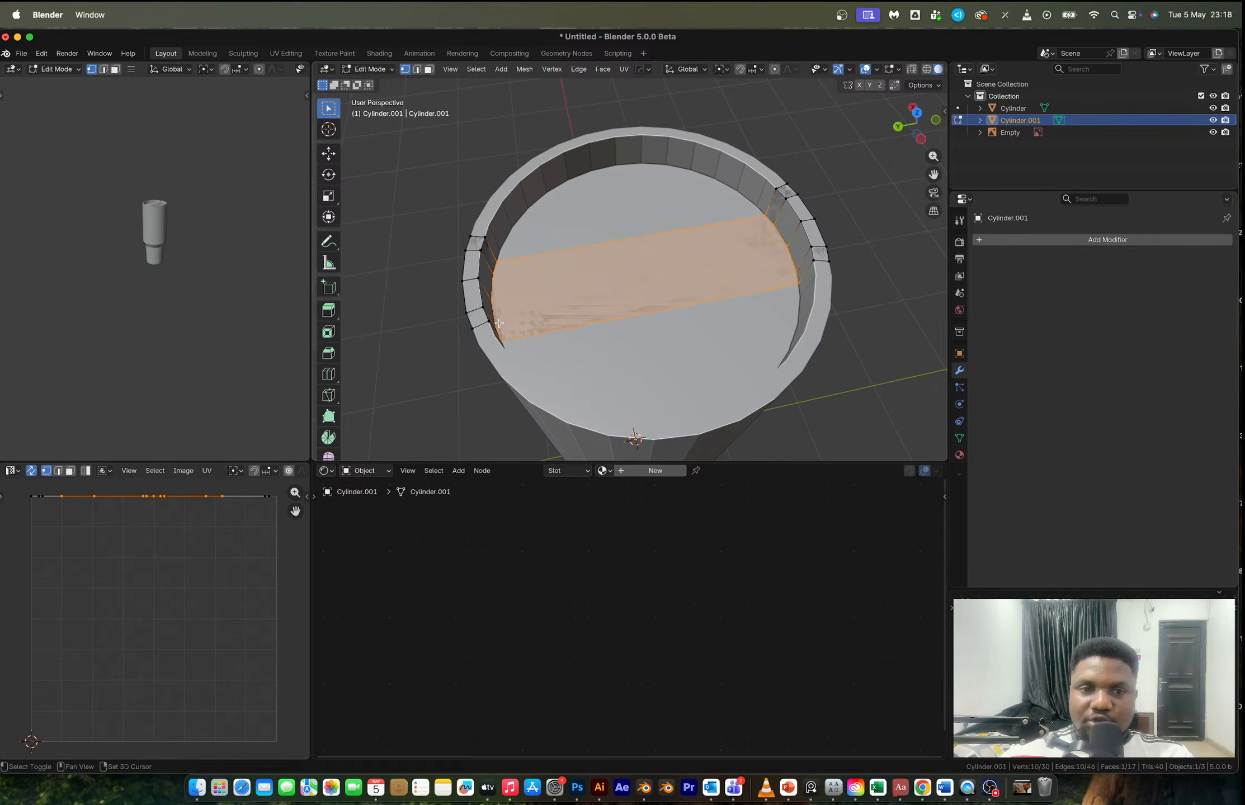
pyautogui.click(521, 330)
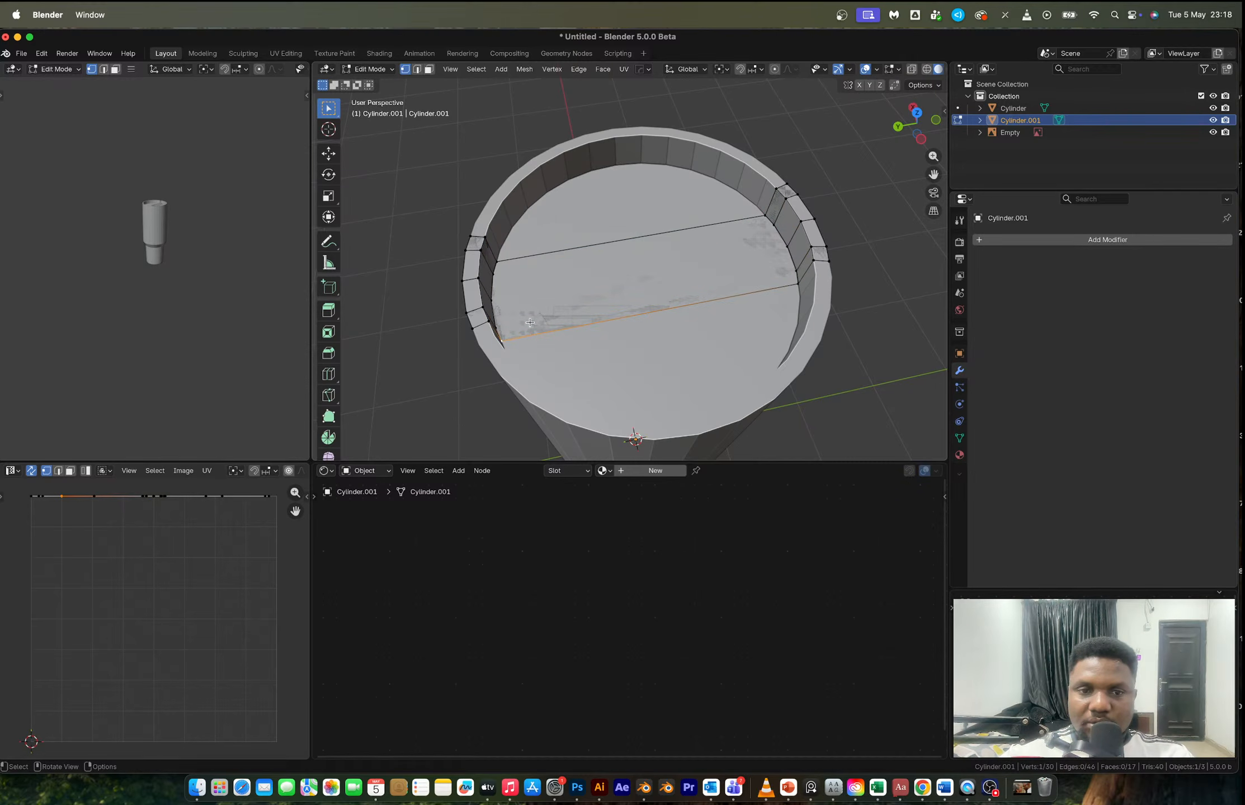
pyautogui.keyDown('shift'); pyautogui.click(788, 269); pyautogui.keyUp('shift')
pyautogui.press('j')
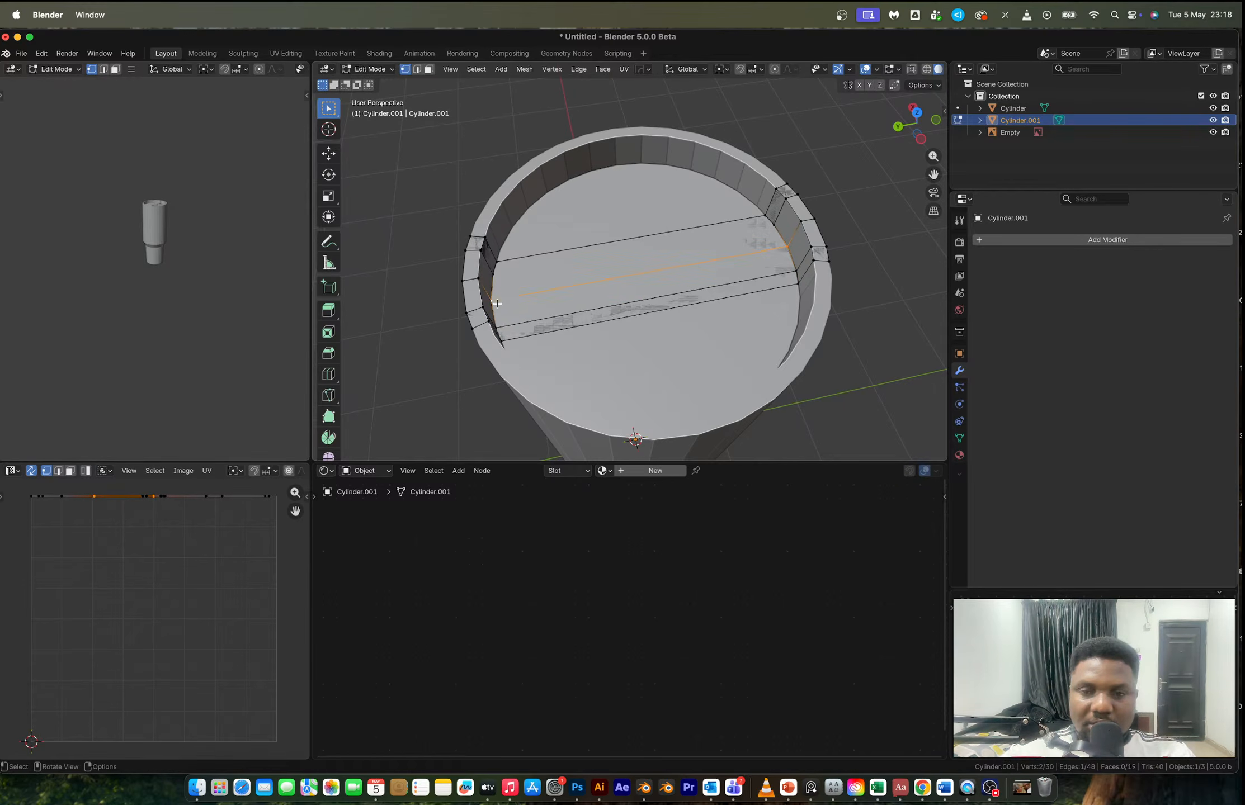
pyautogui.click(764, 227)
pyautogui.keyDown('shift'); pyautogui.click(497, 273); pyautogui.keyUp('shift')
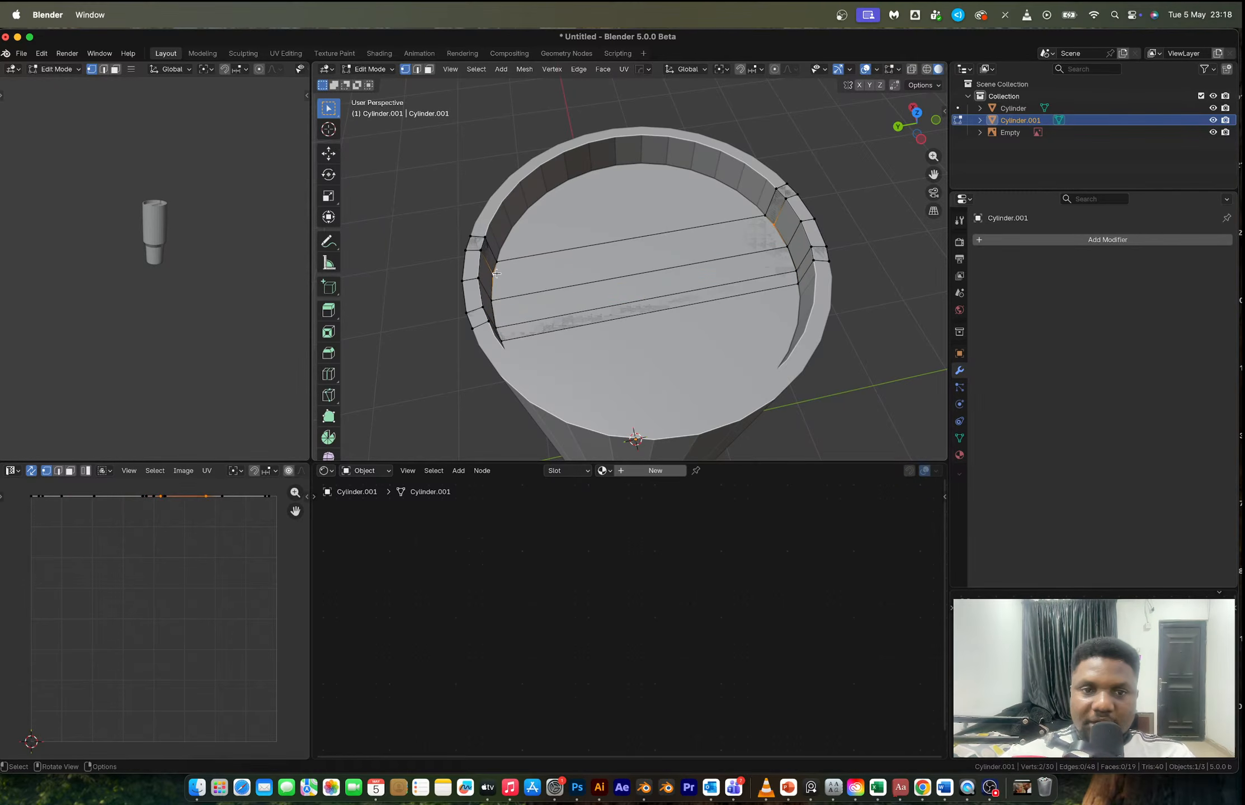
pyautogui.press('j')
pyautogui.moveTo(652, 263)
pyautogui.mouseDown(button='middle')
pyautogui.moveTo(642, 275)
pyautogui.moveTo(647, 257)
pyautogui.mouseUp(button='middle')
pyautogui.press('Tab')
pyautogui.scroll(-1, 652, 278)
pyautogui.press('Tab')
pyautogui.press('Tab')
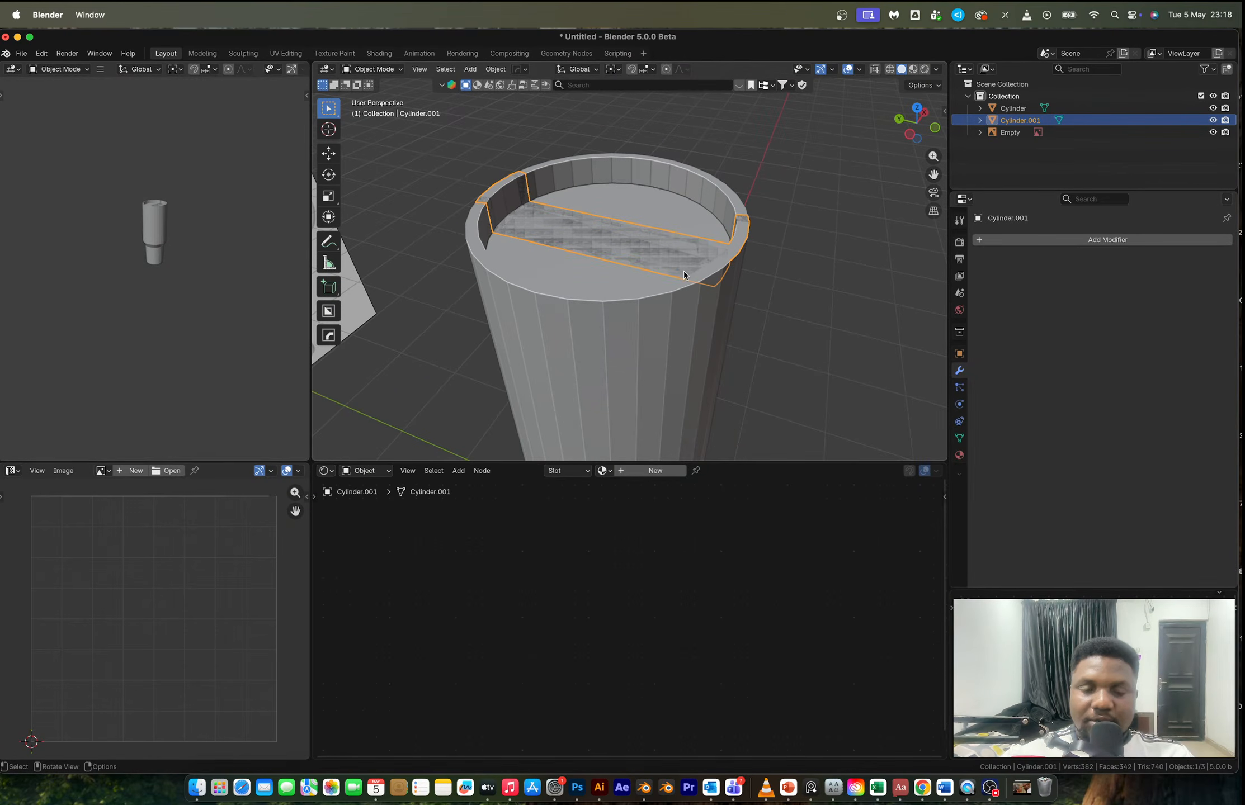
# - Thicken the whole strip by extruding all its faces along their normals by about 0.087 m
pyautogui.press('Tab')
pyautogui.press('a')
pyautogui.hotkey('alt', 'x')
pyautogui.click(687, 273)
pyautogui.hotkey('alt', 'e')
pyautogui.click(689, 269)
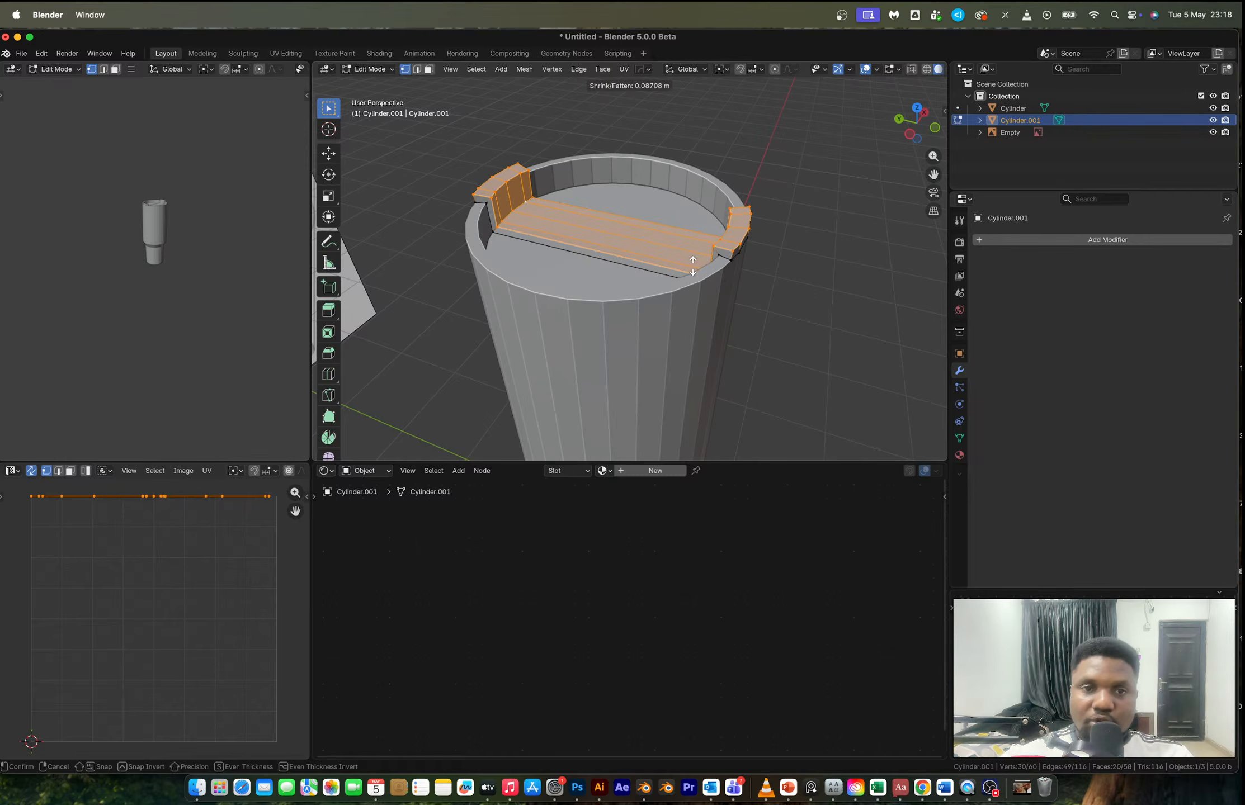
pyautogui.click(691, 266)
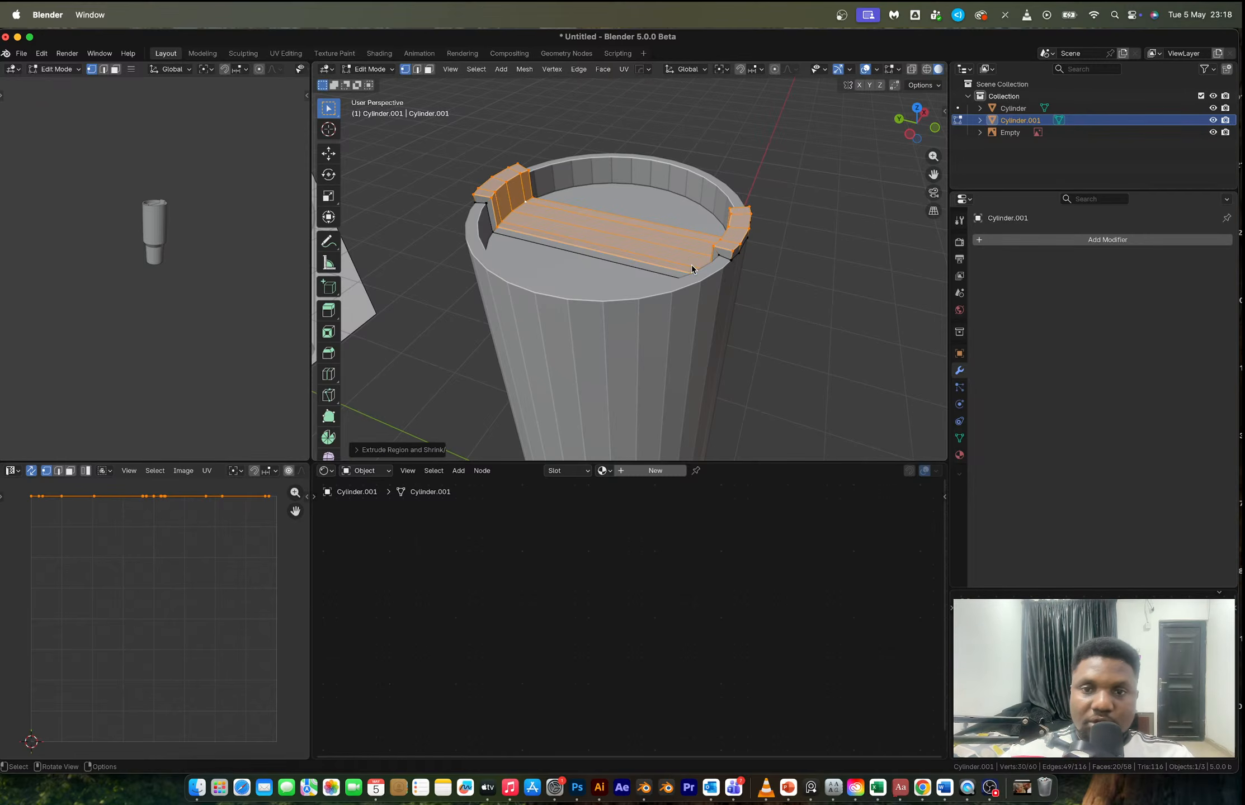
# - Select the raised top vertices at both rim ends of the strip in an X-ray side view and flatten them with a Z scale of 0
pyautogui.click(910, 136)
pyautogui.scroll(3, 705, 229)
pyautogui.hotkey('alt', 'z')
pyautogui.moveTo(431, 201); pyautogui.dragTo(838, 245)
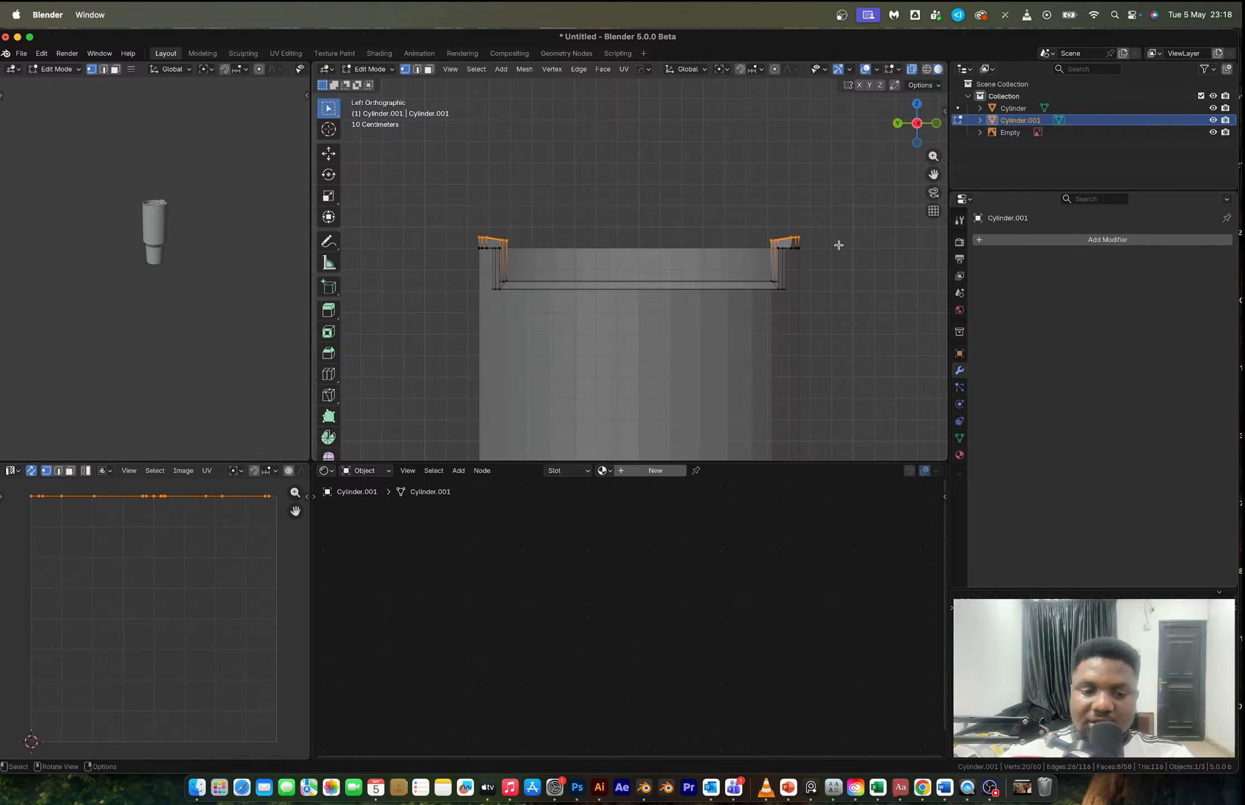
pyautogui.press('s')
pyautogui.press('z')
pyautogui.press('0')
pyautogui.press('Return')
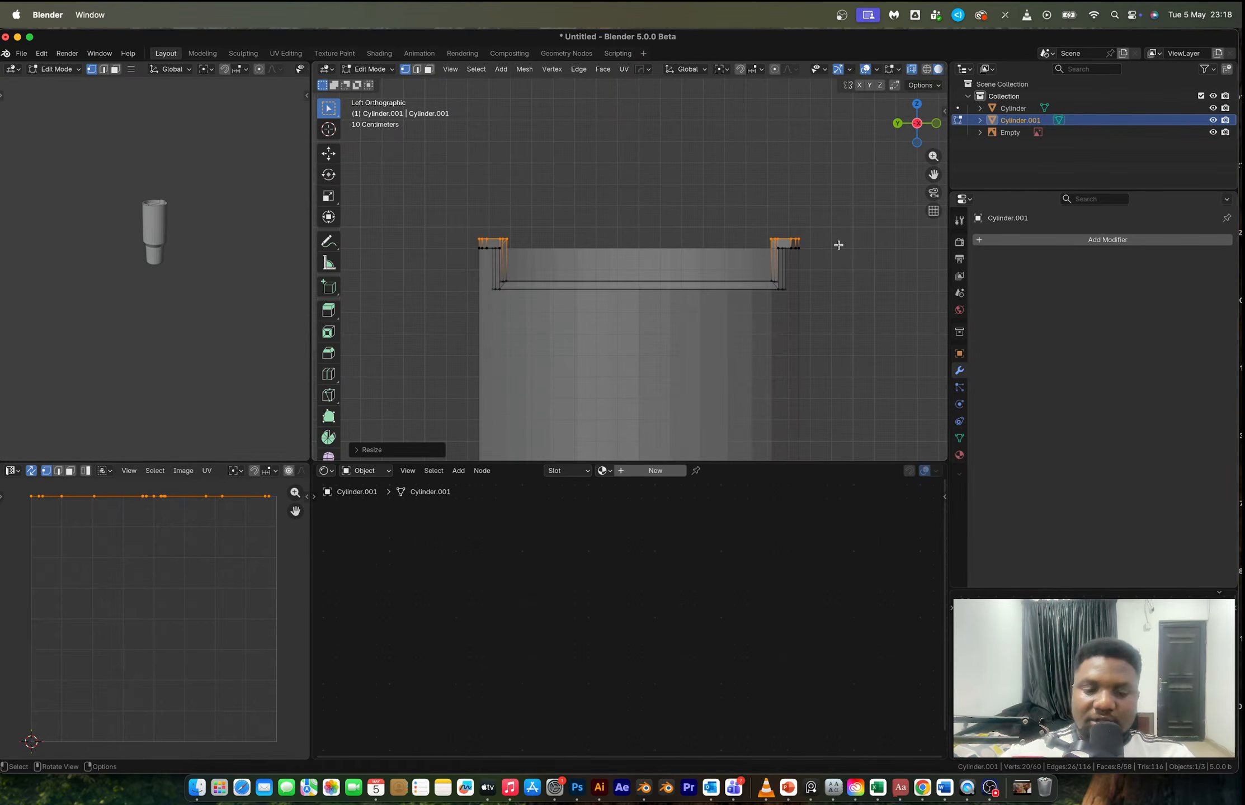
# - Lower the flattened rim-end tops slightly along Z and return to Object Mode
pyautogui.press('g')
pyautogui.press('z')
pyautogui.click(842, 263)
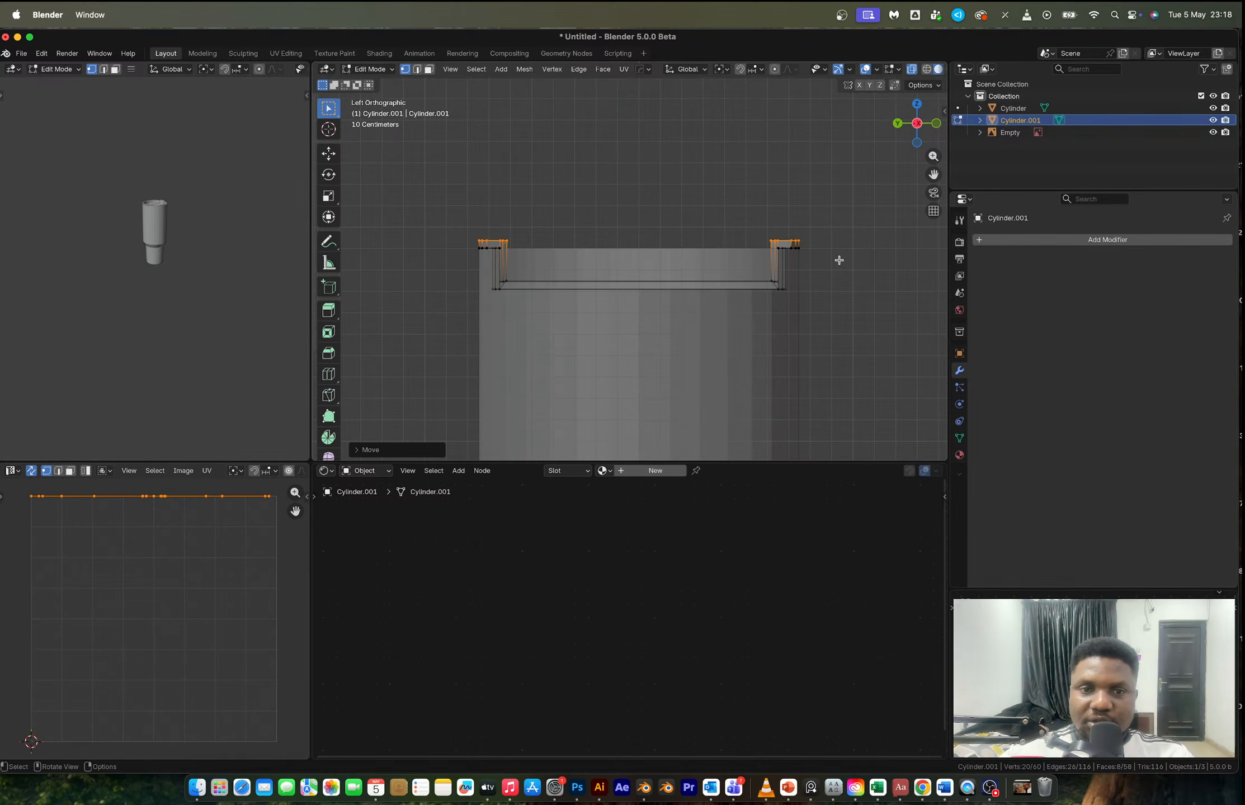
pyautogui.press('Tab')
pyautogui.moveTo(800, 258); pyautogui.dragTo(655, 243, button='middle')
pyautogui.scroll(1, 675, 264)
pyautogui.scroll(3, 611, 239)
# - Select the edge loop where the strip meets its back end wall and check the lid in the tumbler reference image
pyautogui.press('Tab')
pyautogui.press('2')
pyautogui.keyDown('alt'); pyautogui.click(501, 169); pyautogui.keyUp('alt')
pyautogui.hotkey('ctrl', 'Right')
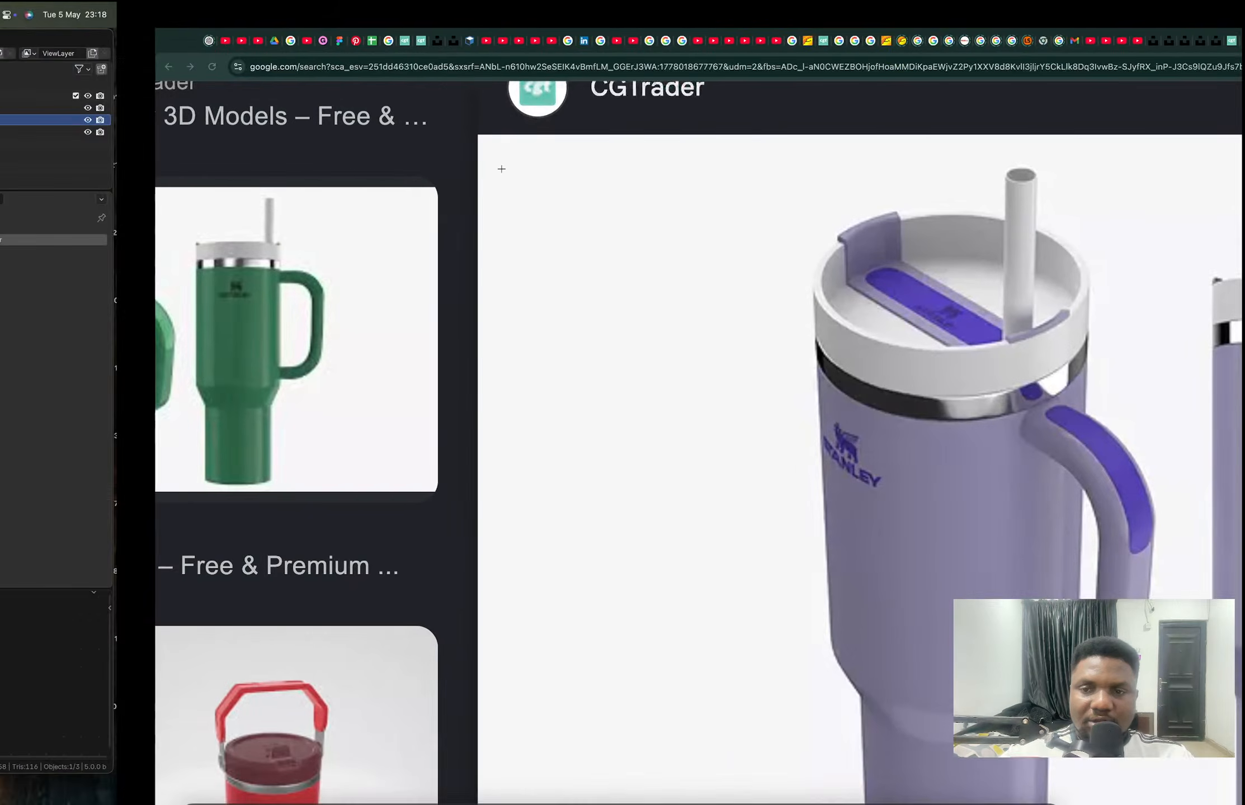
pyautogui.hotkey('ctrl', 'Left')
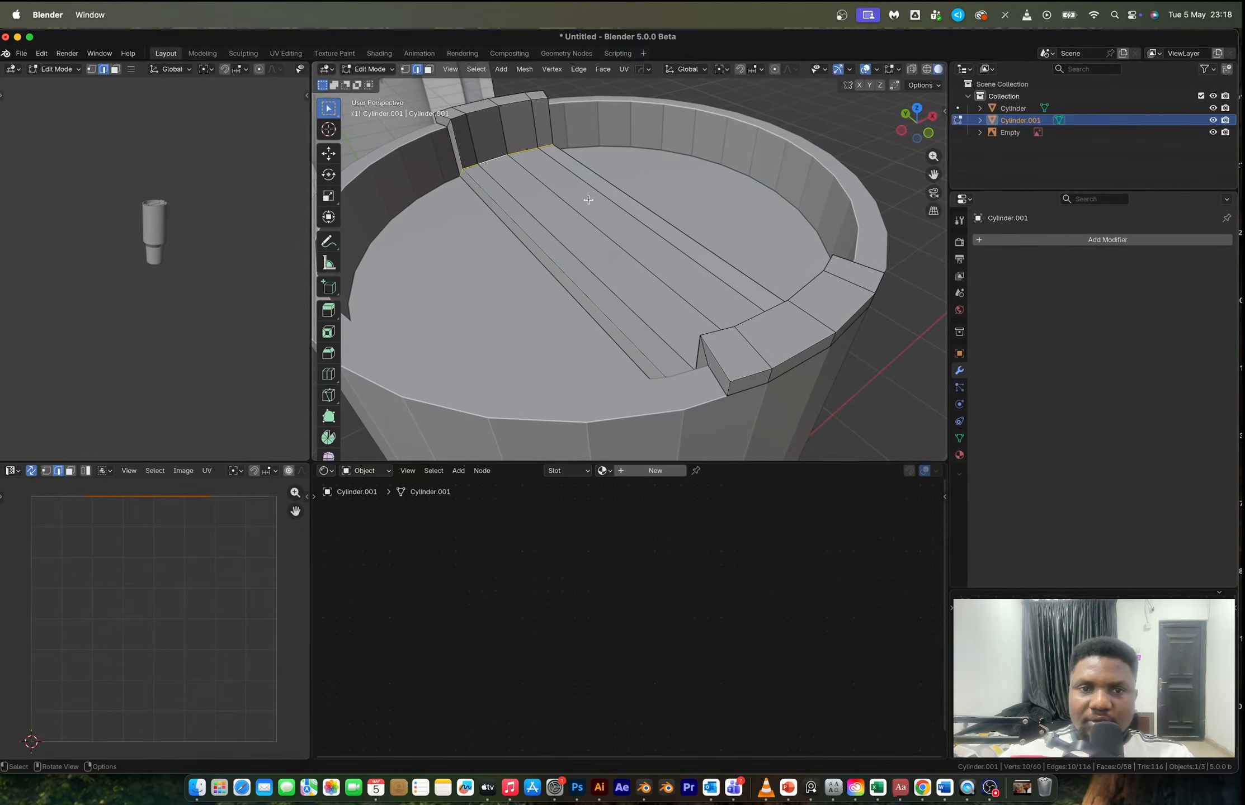
# - Select the four lengthwise top faces of the strip's floor, flatten them with a Z scale of 0, and return to Object Mode
pyautogui.press('3')
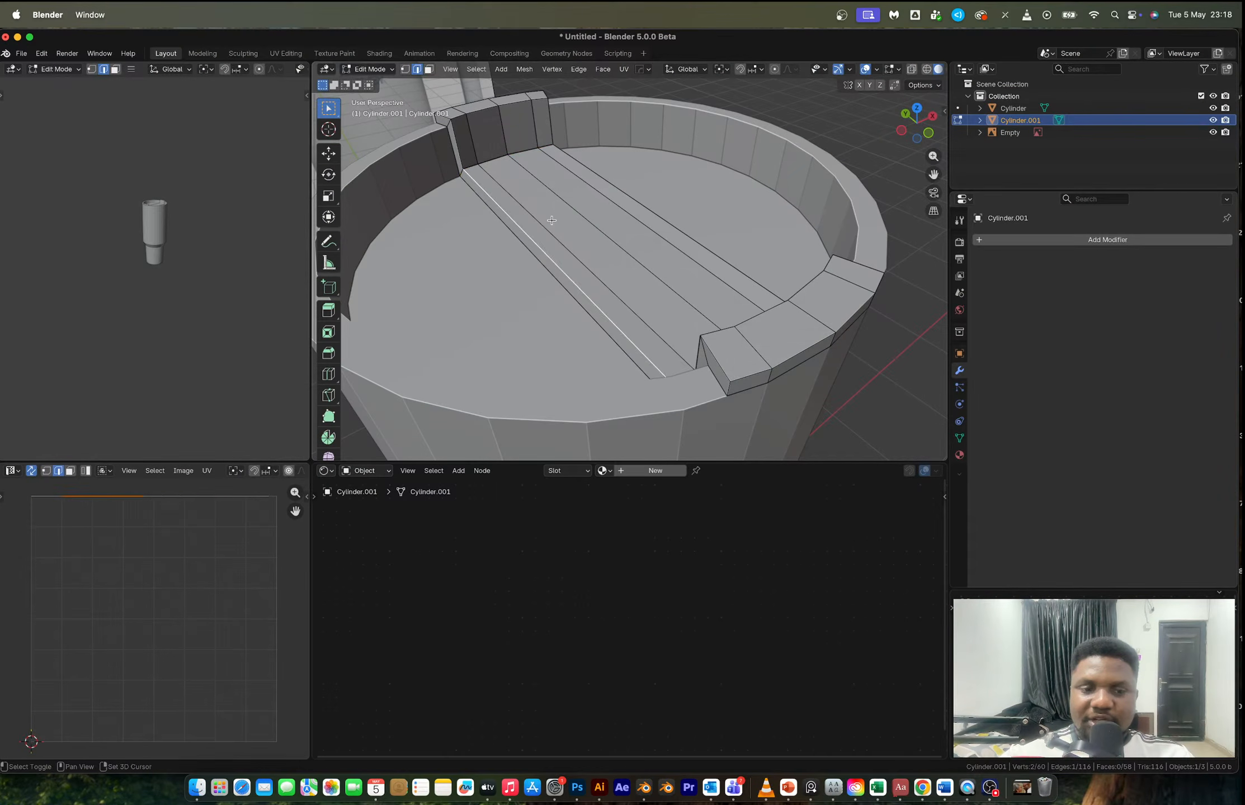
pyautogui.click(539, 230)
pyautogui.keyDown('shift'); pyautogui.click(528, 223); pyautogui.keyUp('shift')
pyautogui.keyDown('shift'); pyautogui.click(560, 187); pyautogui.keyUp('shift')
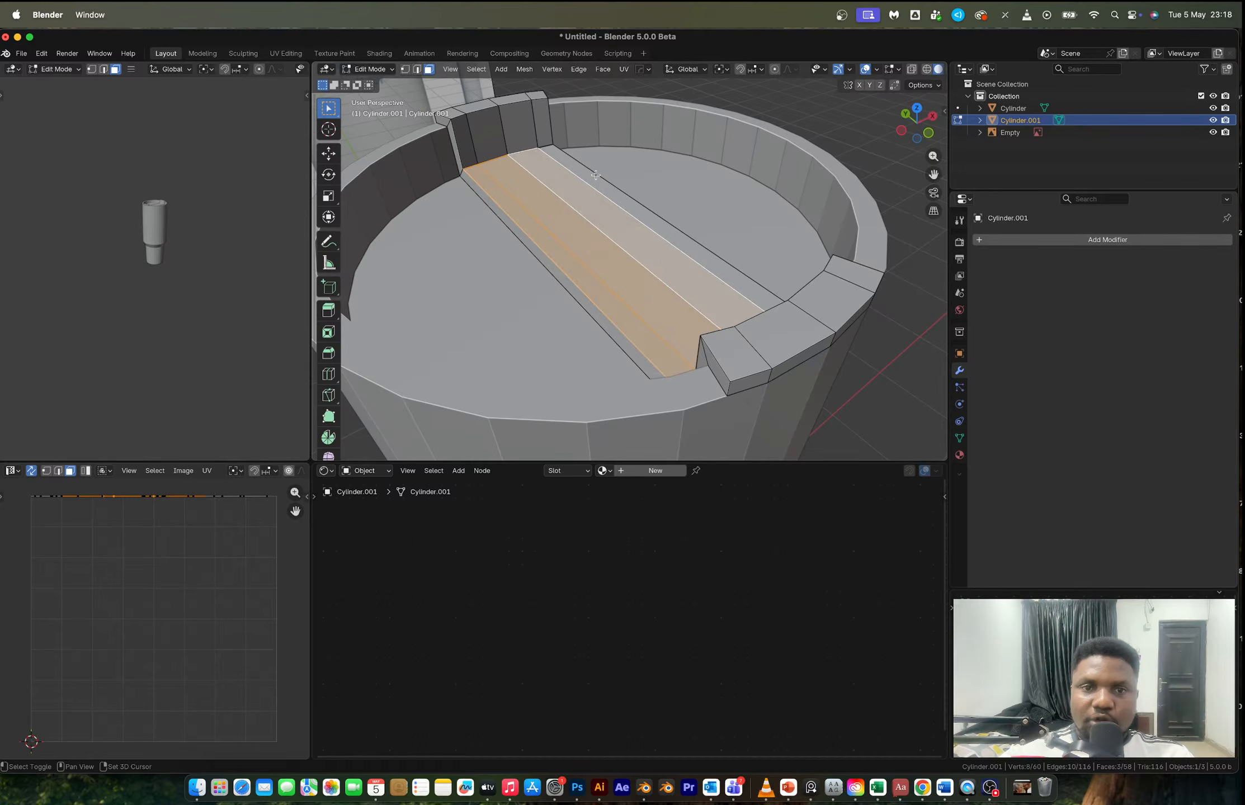
pyautogui.keyDown('shift'); pyautogui.click(597, 175); pyautogui.keyUp('shift')
pyautogui.press('s')
pyautogui.press('z')
pyautogui.press('0')
pyautogui.click(596, 175)
pyautogui.press('Tab')
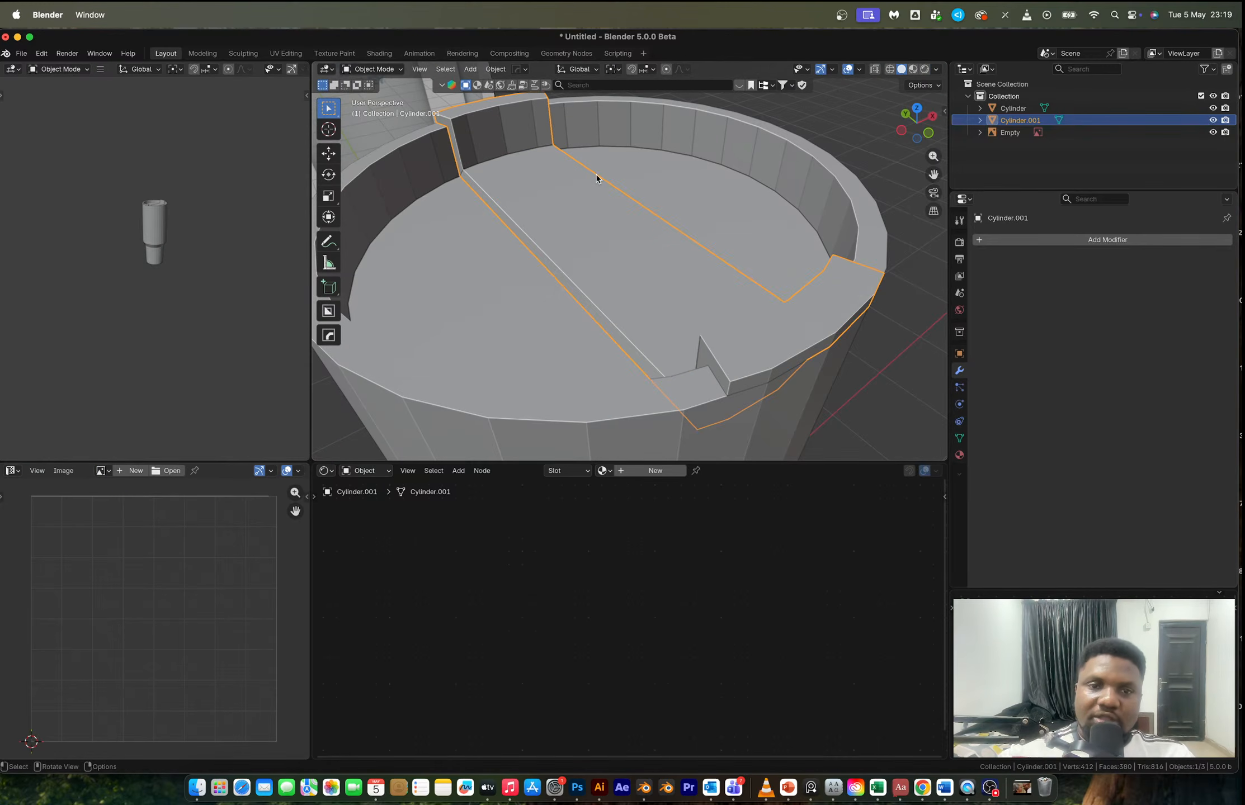
# - Apply Shade Auto Smooth to the cross strip object
pyautogui.moveTo(598, 181); pyautogui.dragTo(633, 227, button='middle')
pyautogui.rightClick(634, 226)
pyautogui.moveTo(644, 225)
pyautogui.click(586, 181)
pyautogui.moveTo(585, 182); pyautogui.dragTo(596, 213, button='middle')
# - Add a HardOps bevel to the cross strip with 5 segments and a width of about 0.007
pyautogui.press('q')
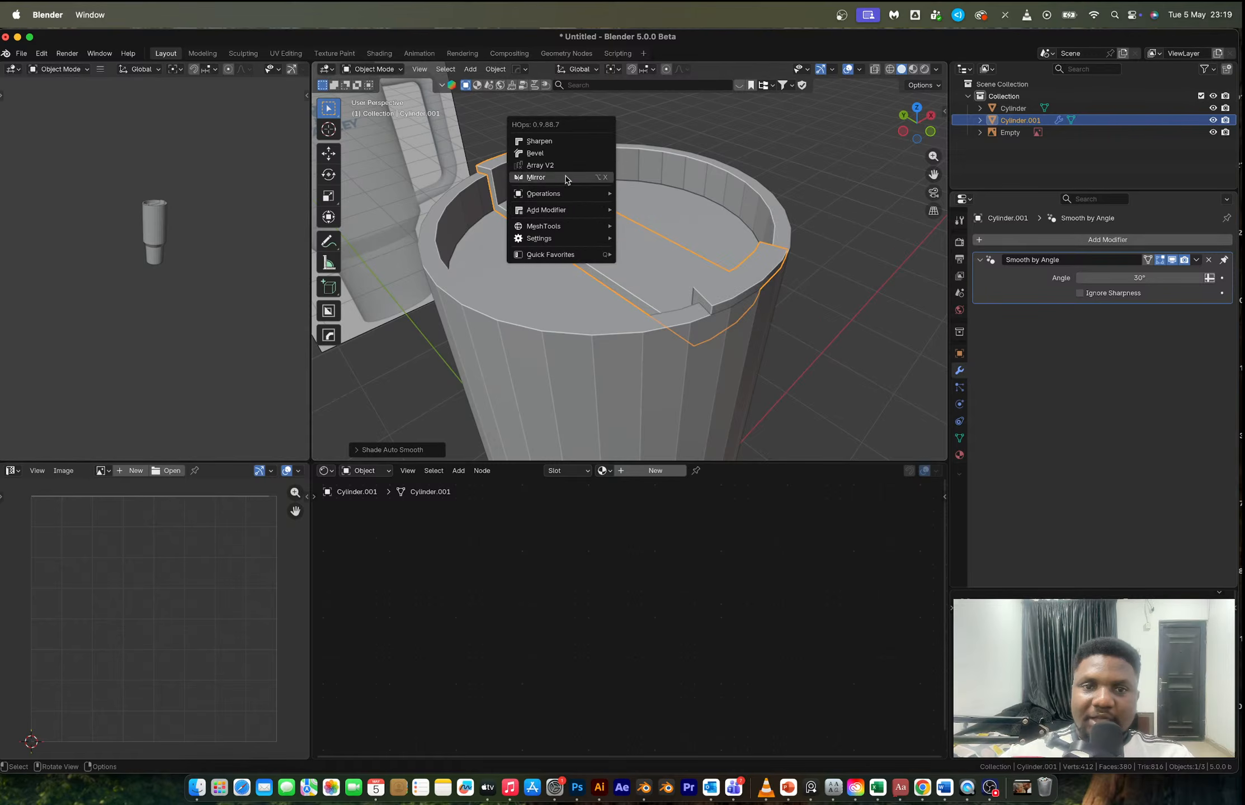
pyautogui.click(557, 154)
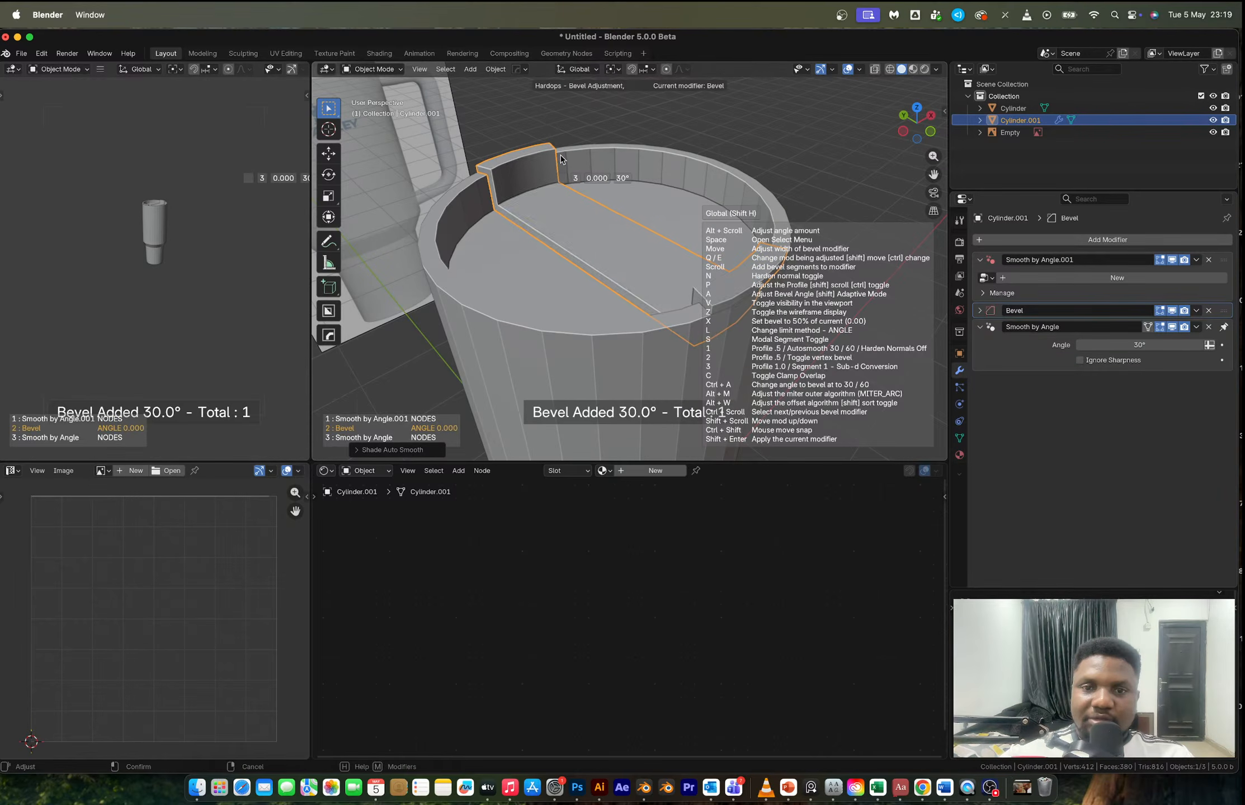
pyautogui.scroll(2, 558, 159)
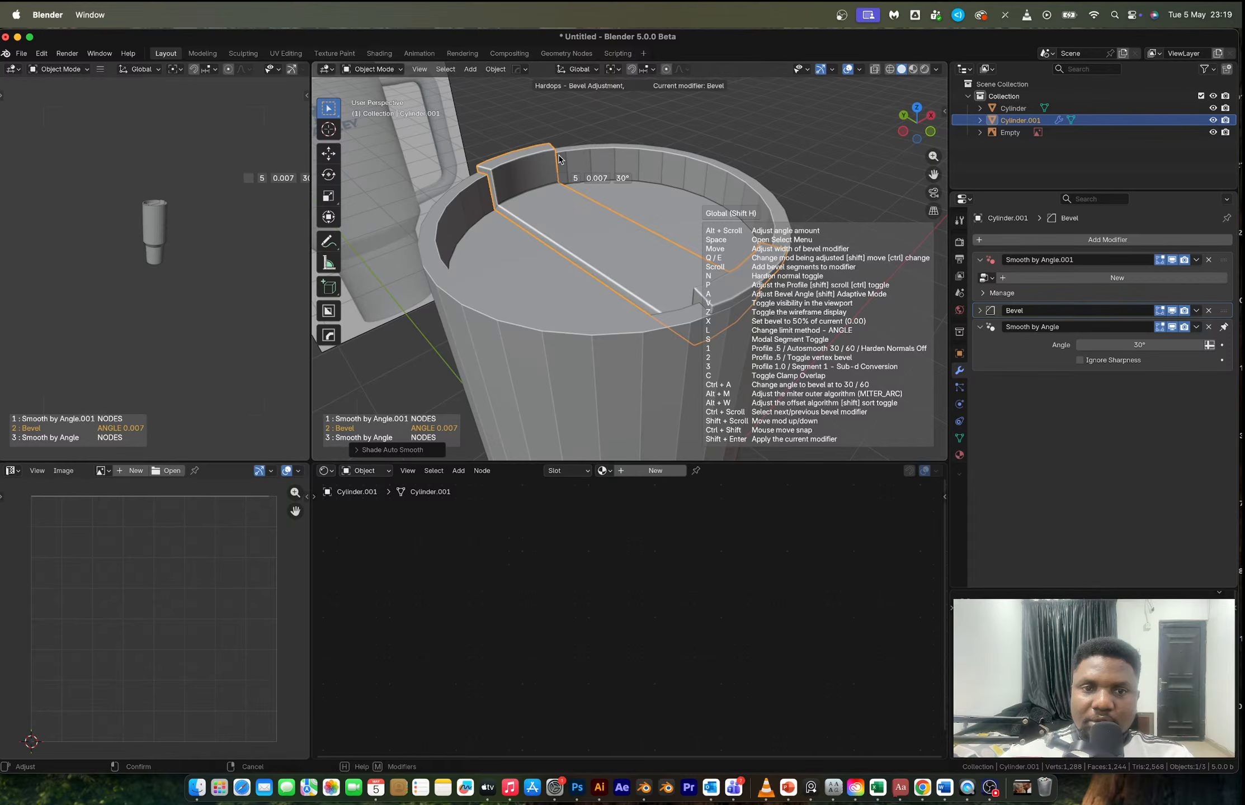
pyautogui.click(558, 154)
pyautogui.moveTo(606, 231); pyautogui.dragTo(699, 237, button='middle')
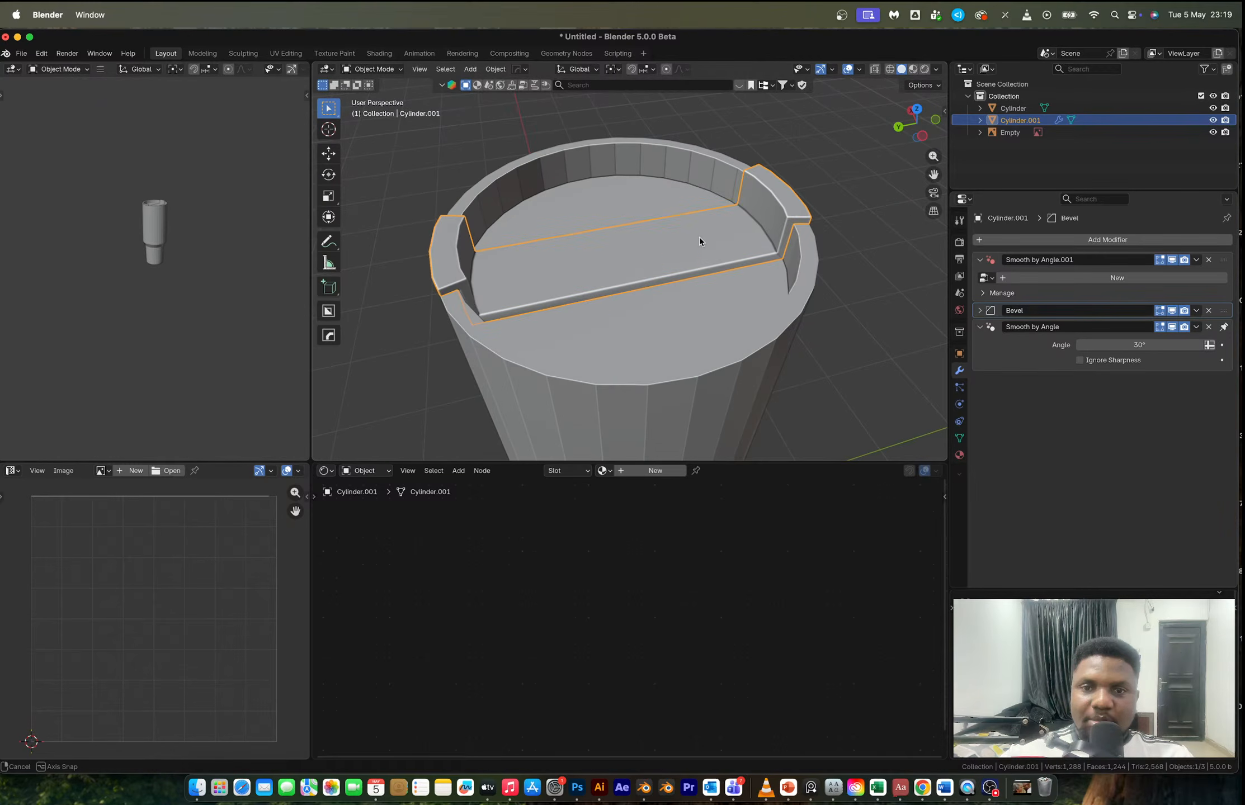
# - Try insetting the strip's four top floor faces by about 0.057 m, and undo the inset
pyautogui.press('Tab')
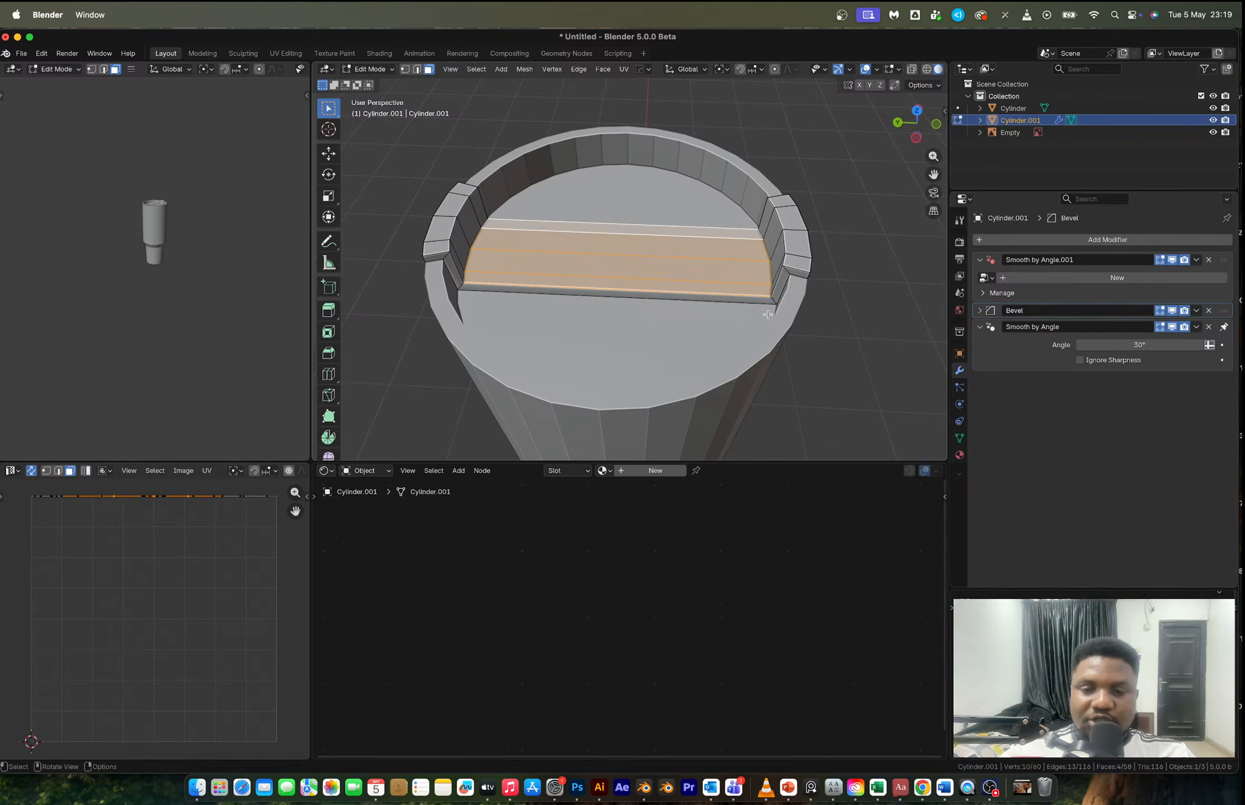
pyautogui.moveTo(699, 242); pyautogui.dragTo(788, 314, button='middle')
pyautogui.press('i')
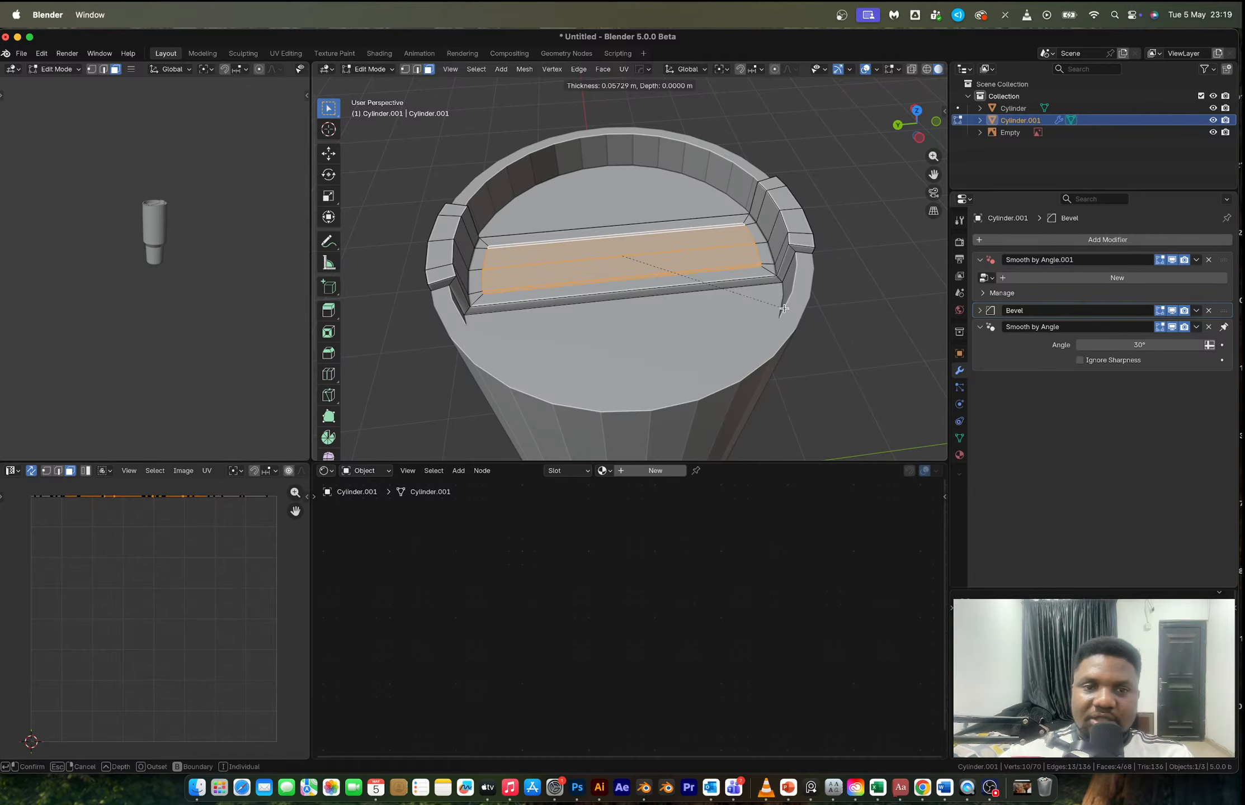
pyautogui.click(783, 308)
pyautogui.moveTo(781, 279); pyautogui.dragTo(747, 278, button='middle')
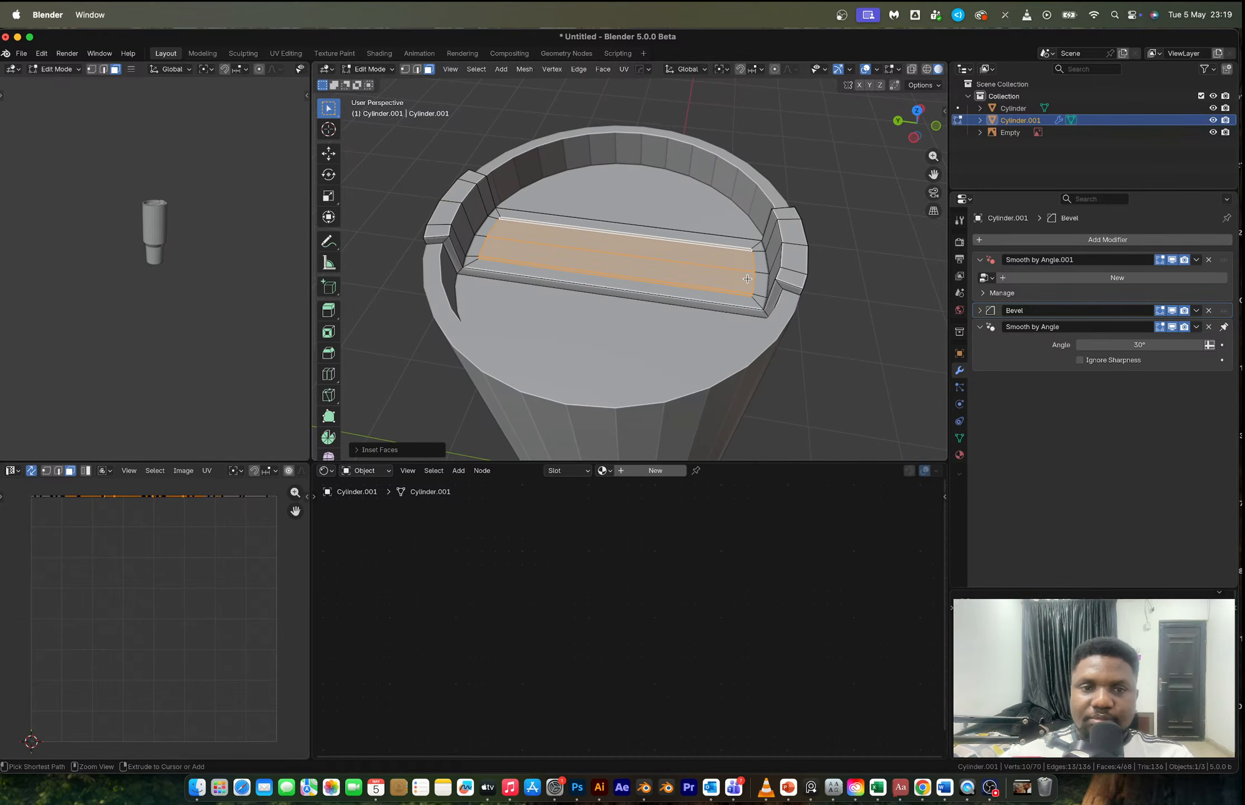
pyautogui.hotkey('ctrl', 'z')
# - Inset the strip's four top floor faces by about 0.048 m, compare the result in Object Mode, and undo the inset
pyautogui.press('i')
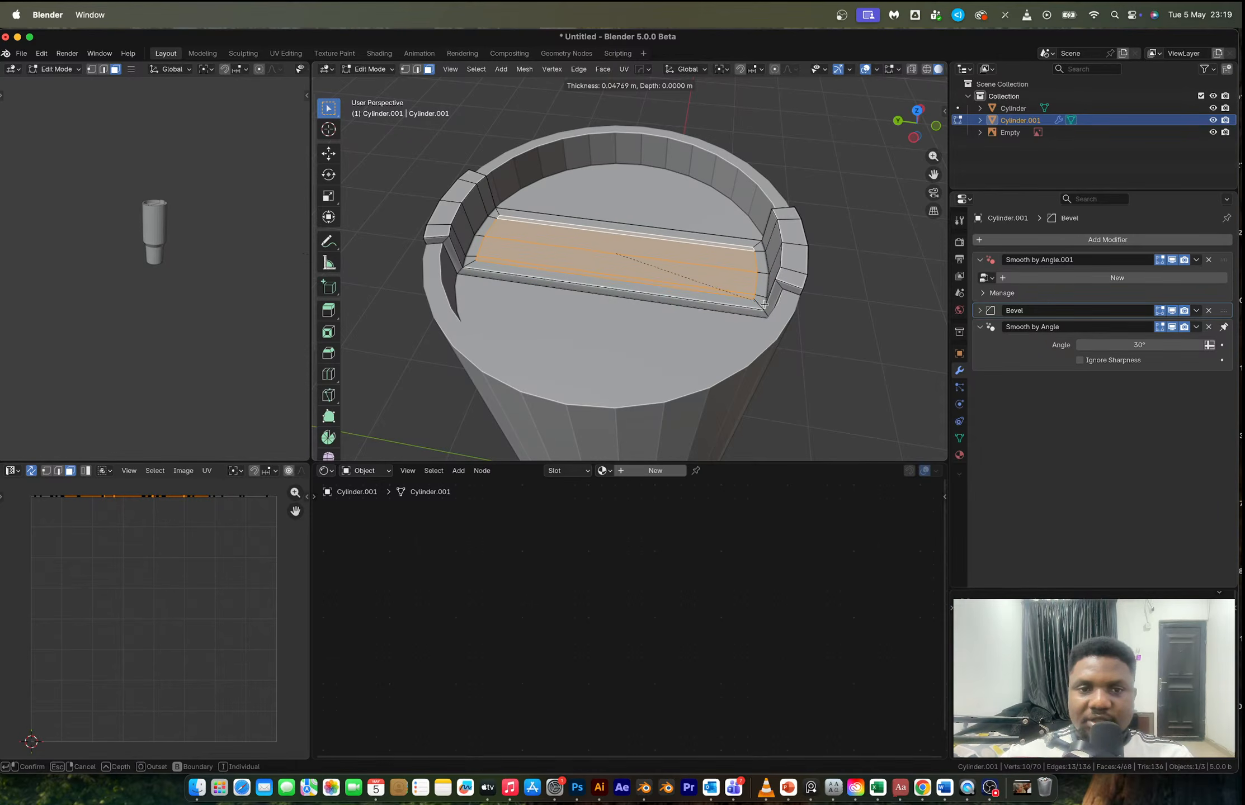
pyautogui.click(764, 305)
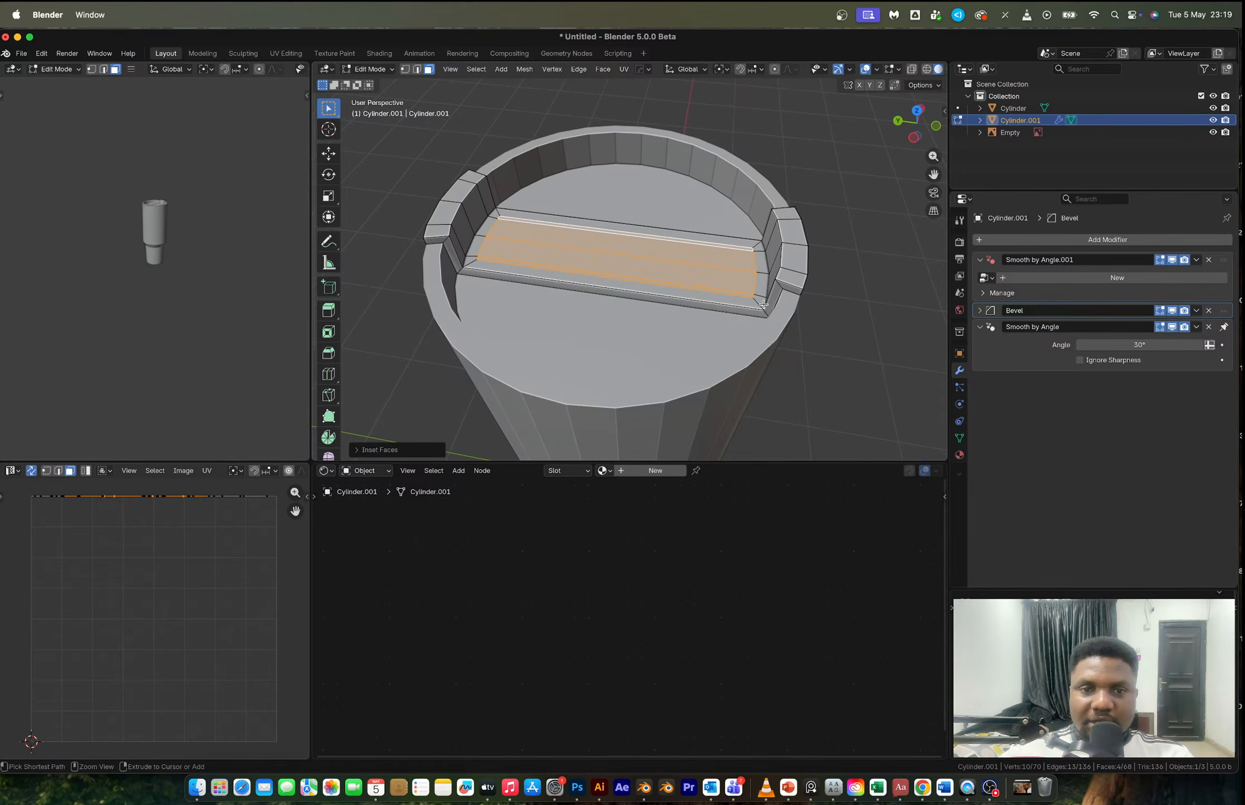
pyautogui.press('super+Tab')
pyautogui.press('super+Tab')
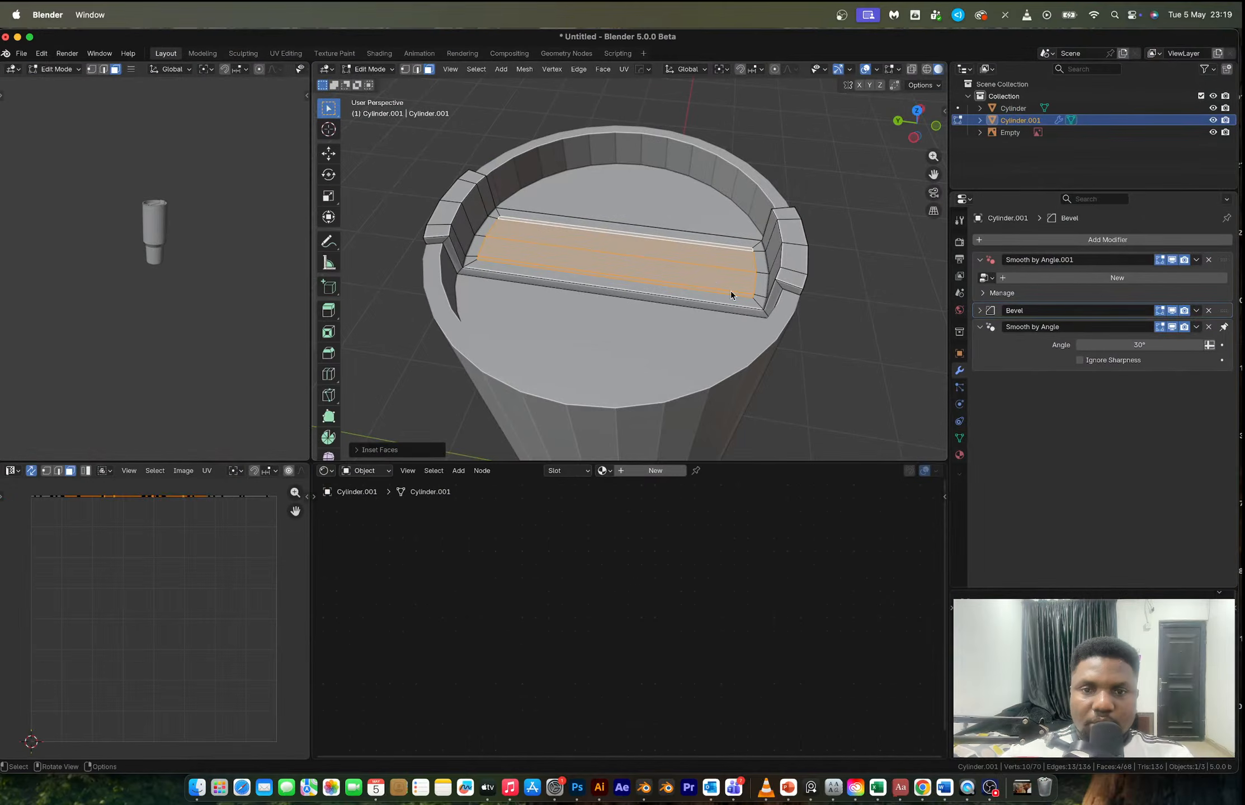
pyautogui.press('Tab')
pyautogui.press('Tab')
pyautogui.press('Tab')
pyautogui.press('Tab')
pyautogui.press('Tab')
pyautogui.press('Tab')
pyautogui.press('Tab')
pyautogui.press('Tab')
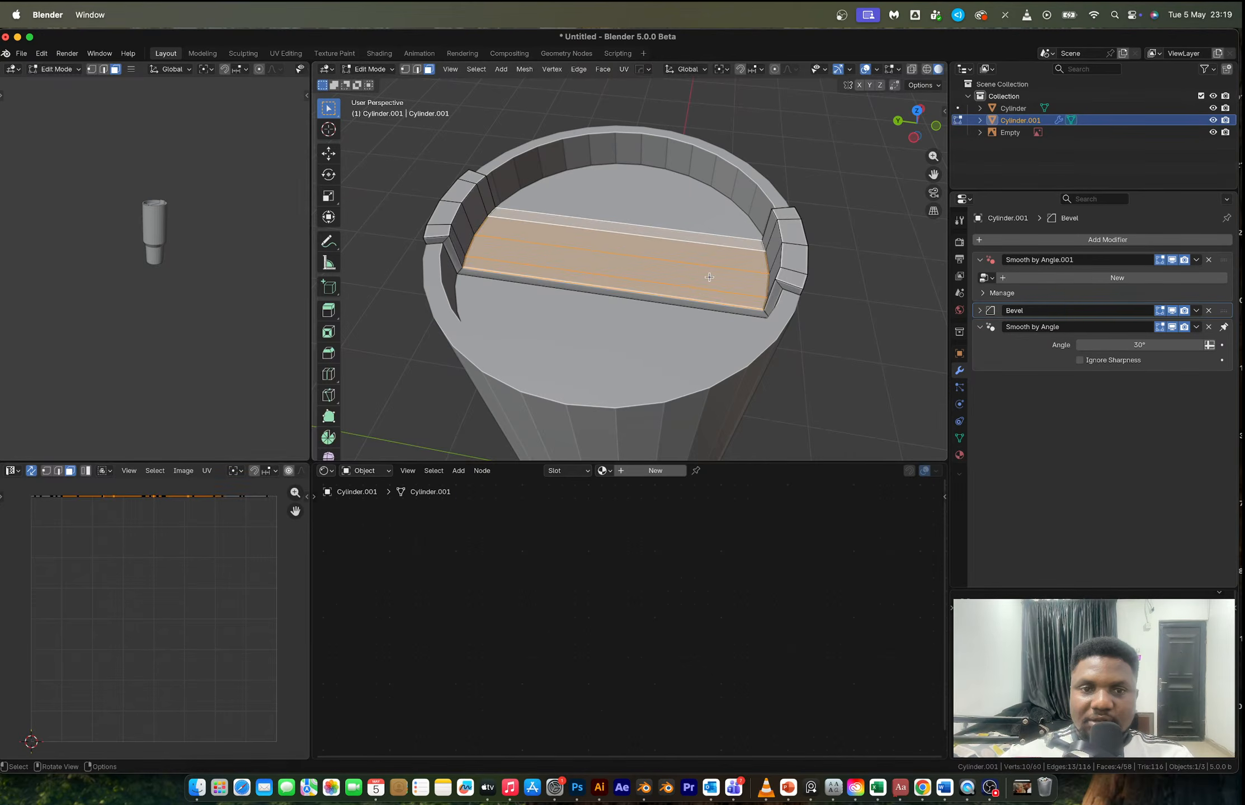
# - Add a Subdivision modifier with viewport level 1 to the cross strip object
pyautogui.press('Tab')
pyautogui.hotkey('ctrl', '1')
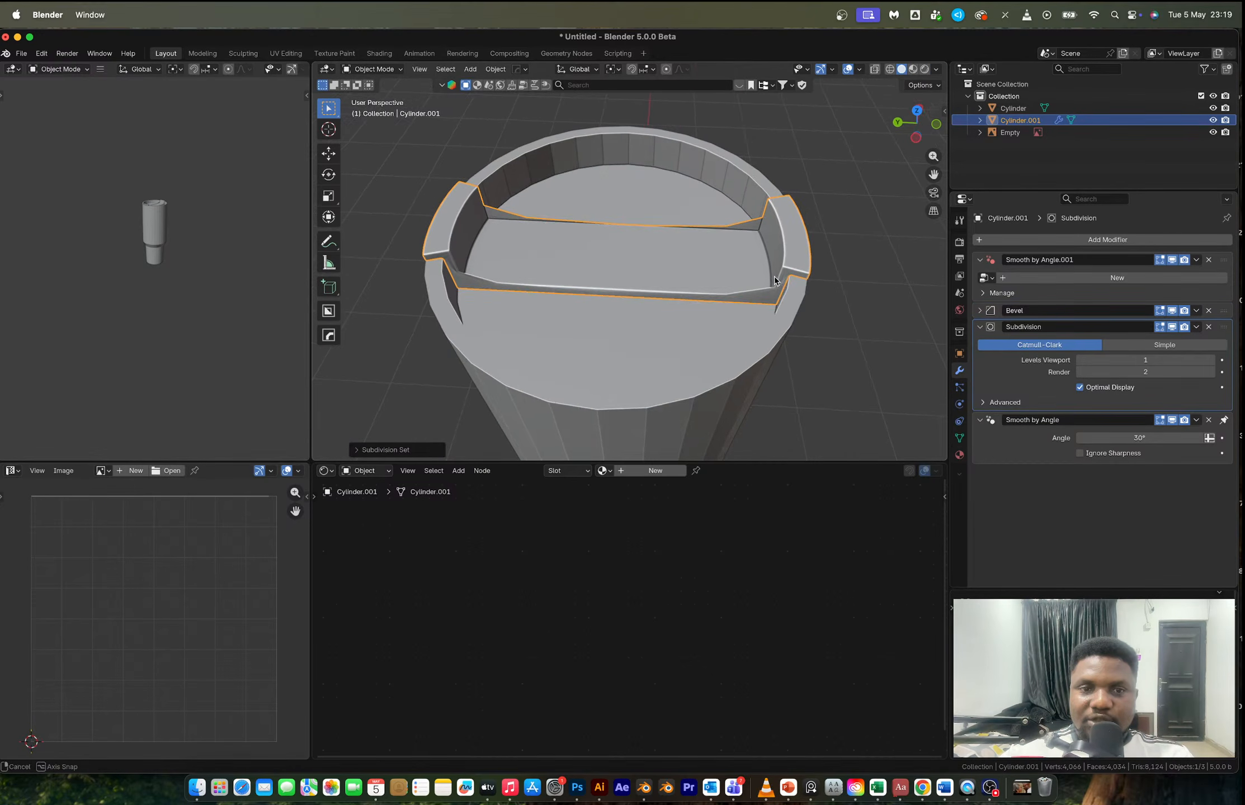
# - Try a 3-segment bevel of about 0.02 m on the cross strip's wall-to-floor corner loops and inner upper rim loops
pyautogui.press('Tab')
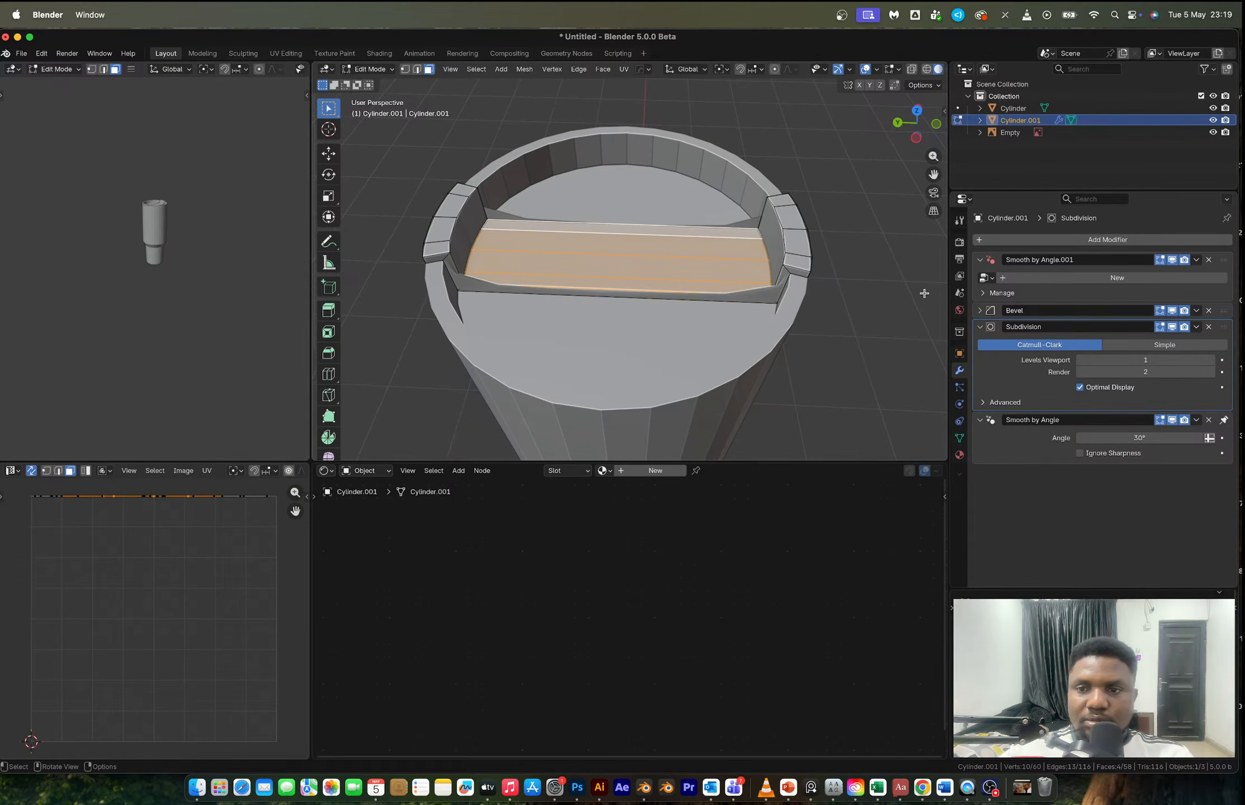
pyautogui.press('2')
pyautogui.keyDown('alt'); pyautogui.click(765, 252); pyautogui.keyUp('alt')
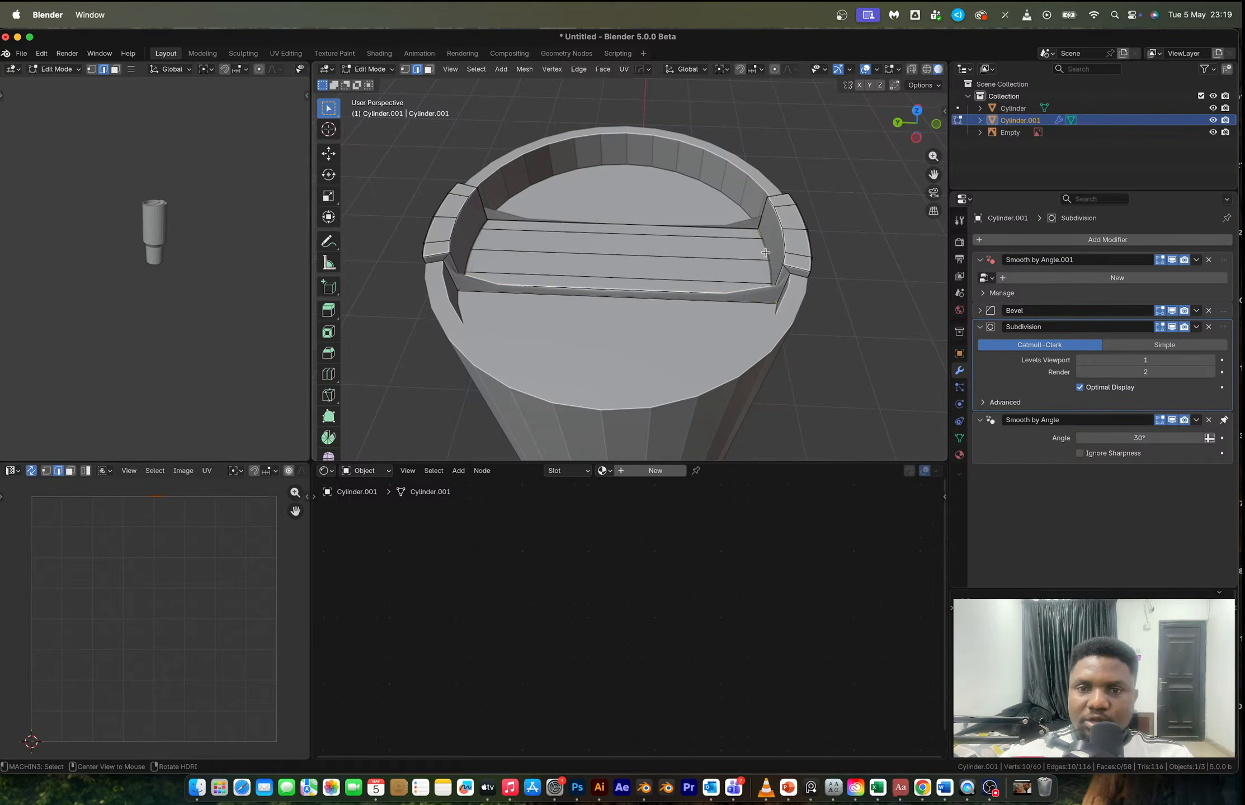
pyautogui.keyDown('alt'); pyautogui.keyDown('shift'); pyautogui.click(452, 228); pyautogui.keyUp('shift'); pyautogui.keyUp('alt')
pyautogui.keyDown('alt'); pyautogui.keyDown('shift'); pyautogui.click(781, 240); pyautogui.keyUp('shift'); pyautogui.keyUp('alt')
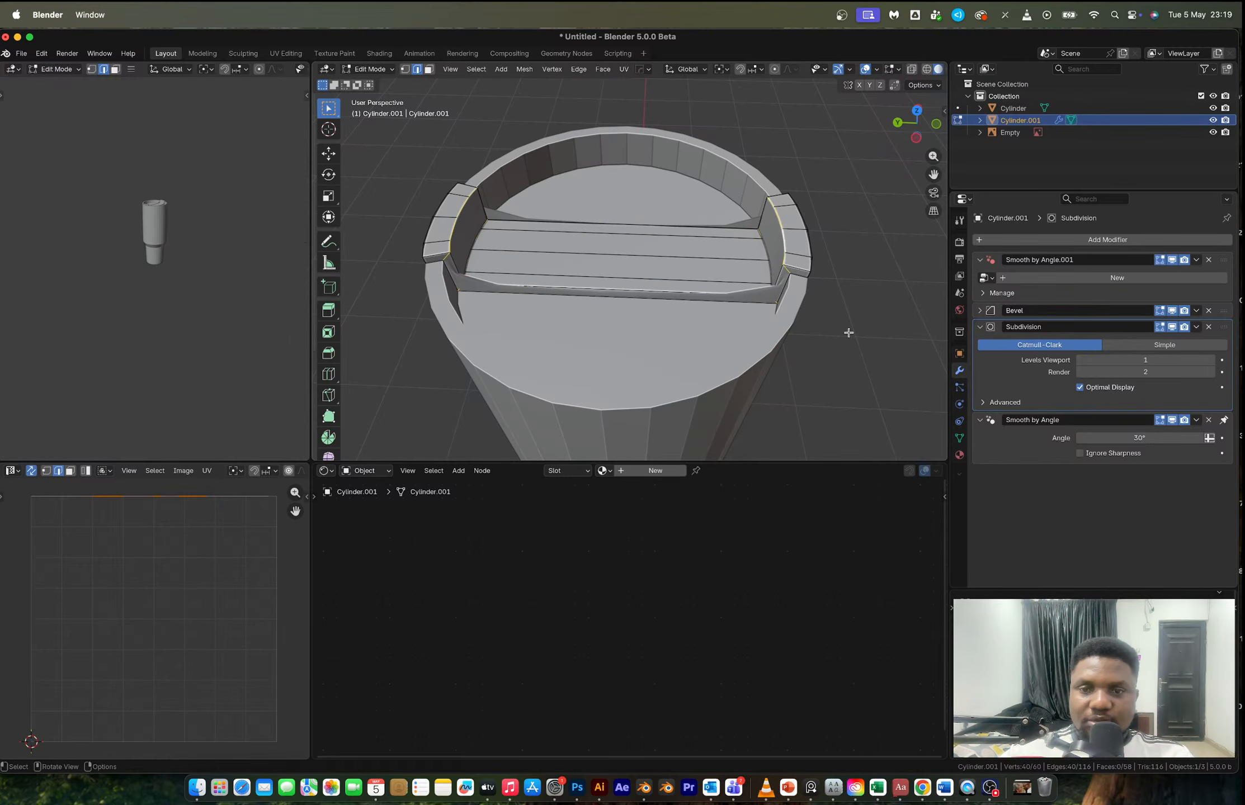
pyautogui.hotkey('ctrl', 'b')
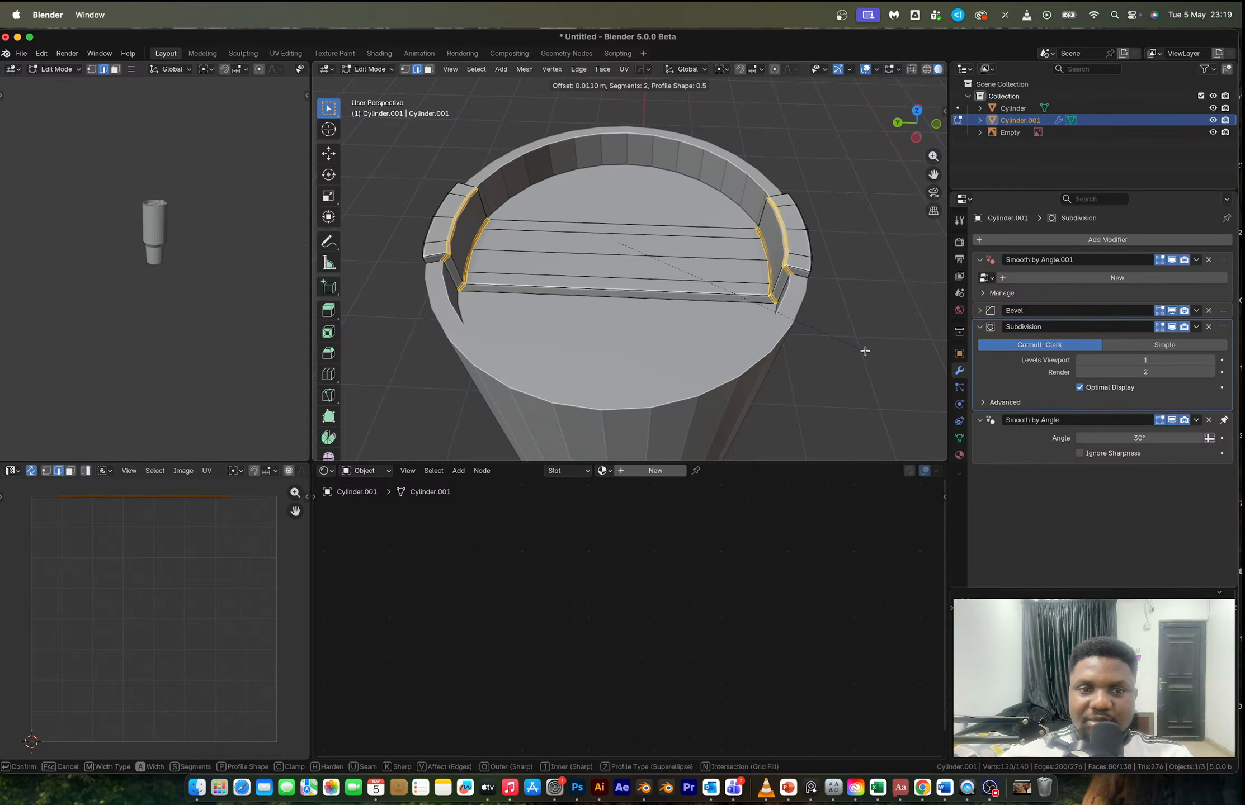
pyautogui.scroll(1, 865, 351)
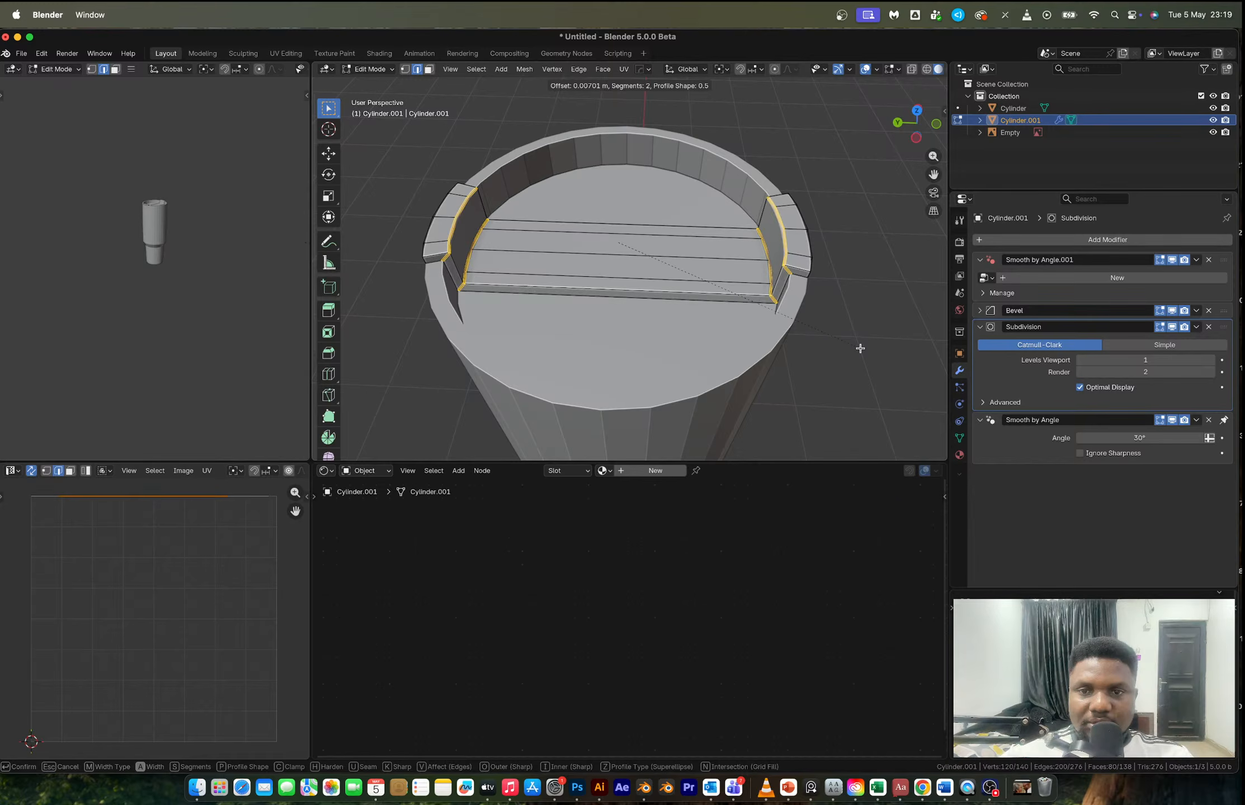
pyautogui.scroll(1, 861, 351)
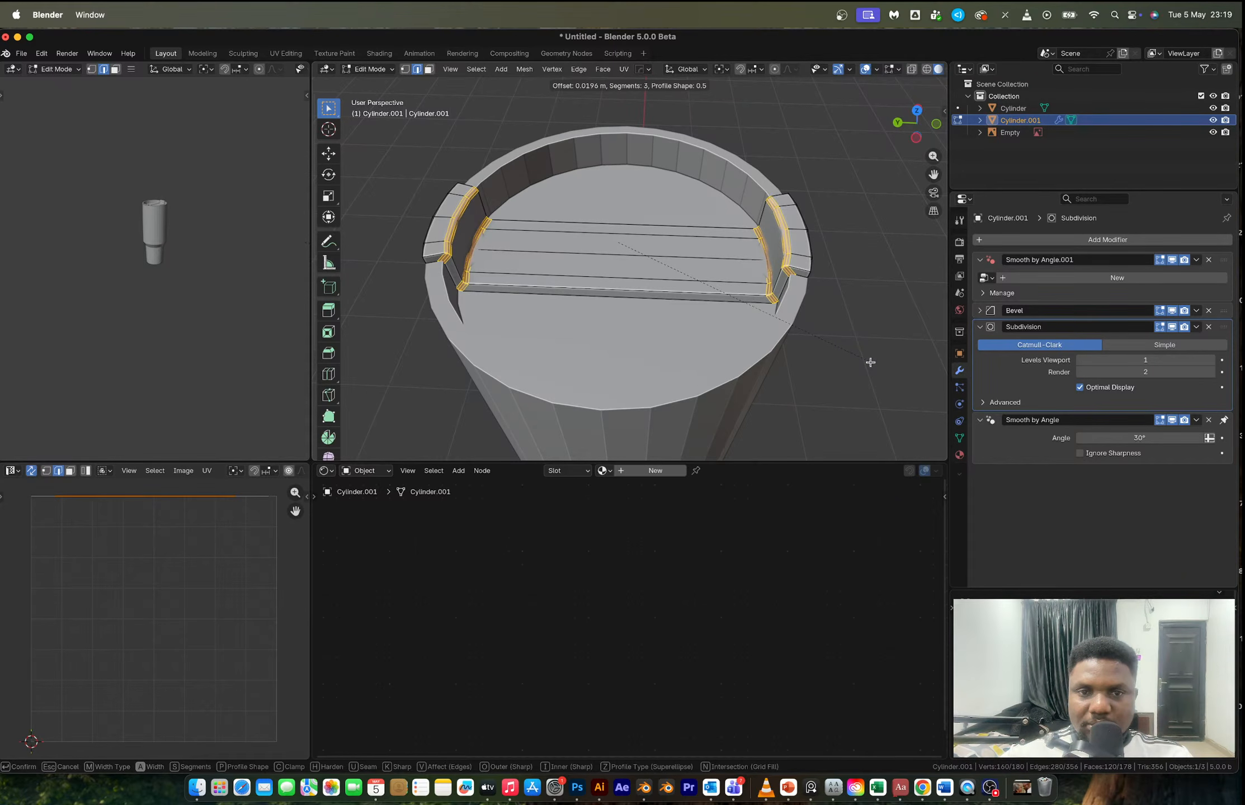
pyautogui.click(870, 362)
# - Preview the bevelled strip in Object Mode with Shade Auto Smooth, and undo the shading and the bevel
pyautogui.press('Tab')
pyautogui.moveTo(870, 362); pyautogui.dragTo(748, 222, button='middle')
pyautogui.scroll(3, 784, 263)
pyautogui.rightClick(749, 222)
pyautogui.click(749, 220)
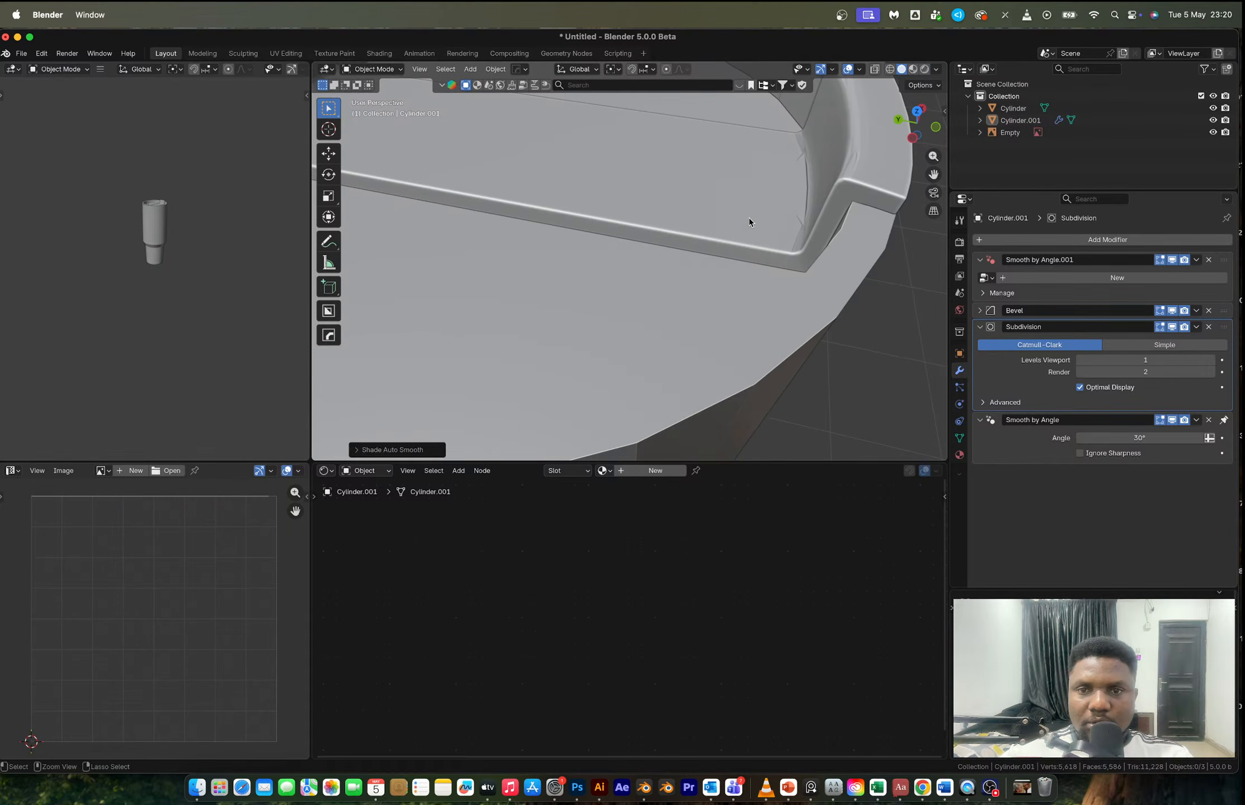
pyautogui.click(748, 218)
pyautogui.press('Tab')
pyautogui.press('super+z')
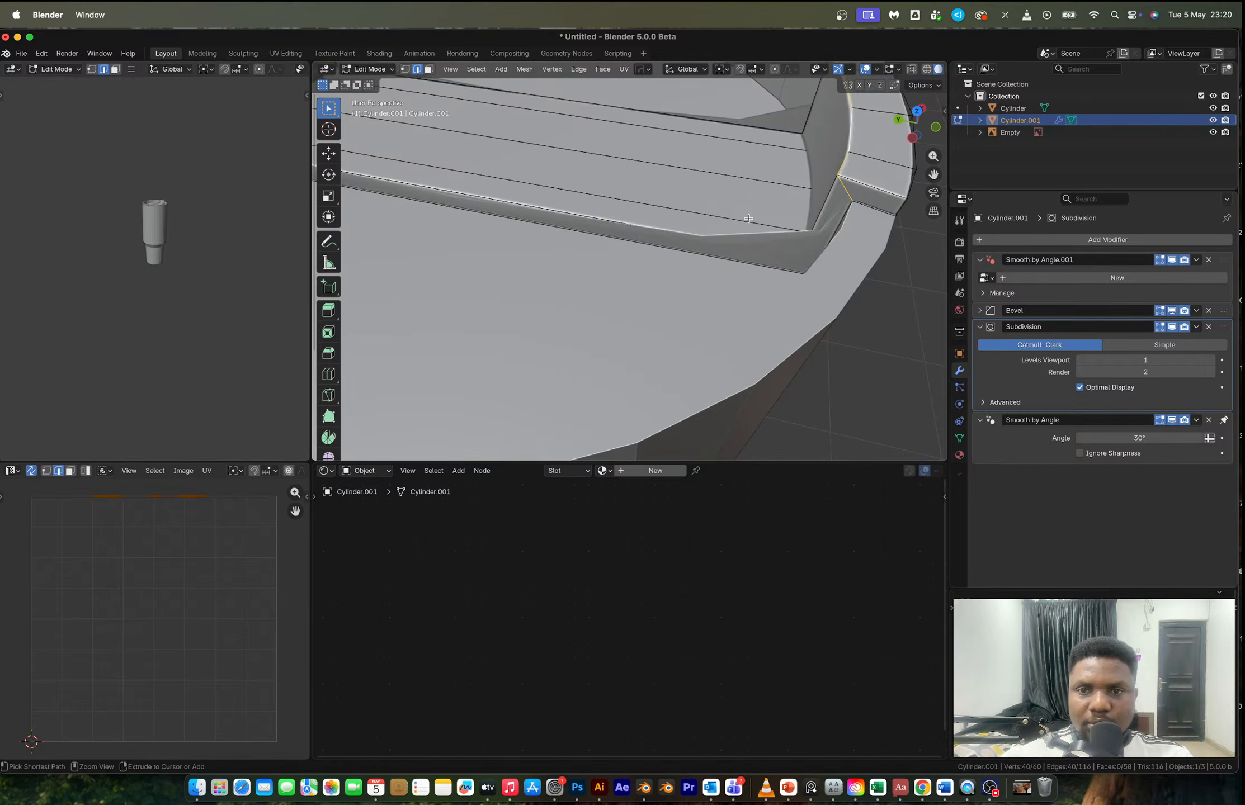
# - Isolate the cross strip in local view and compare its shape with the Subdivision modifier's viewport display off and on
pyautogui.click(1172, 328)
pyautogui.moveTo(824, 307); pyautogui.dragTo(648, 311, button='middle')
pyautogui.press('/')
pyautogui.scroll(5, 831, 312)
pyautogui.press('Tab')
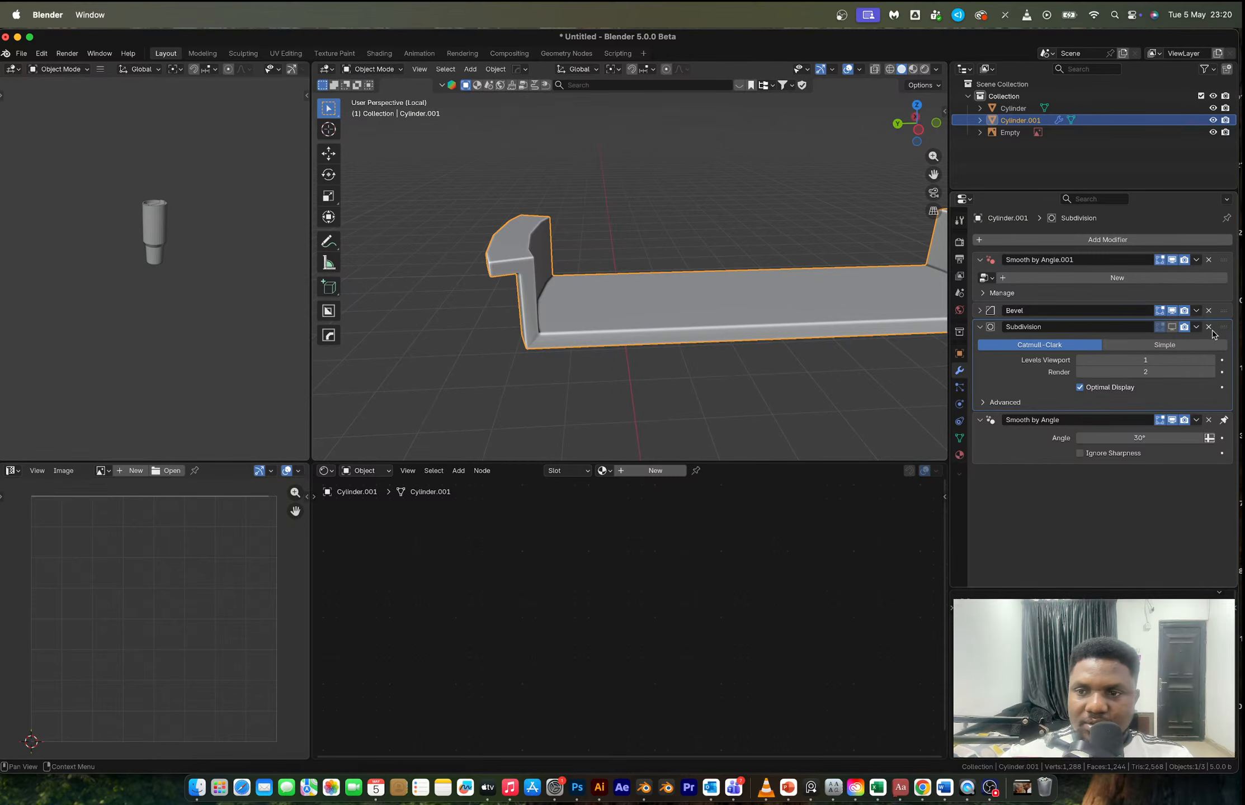
pyautogui.click(1172, 329)
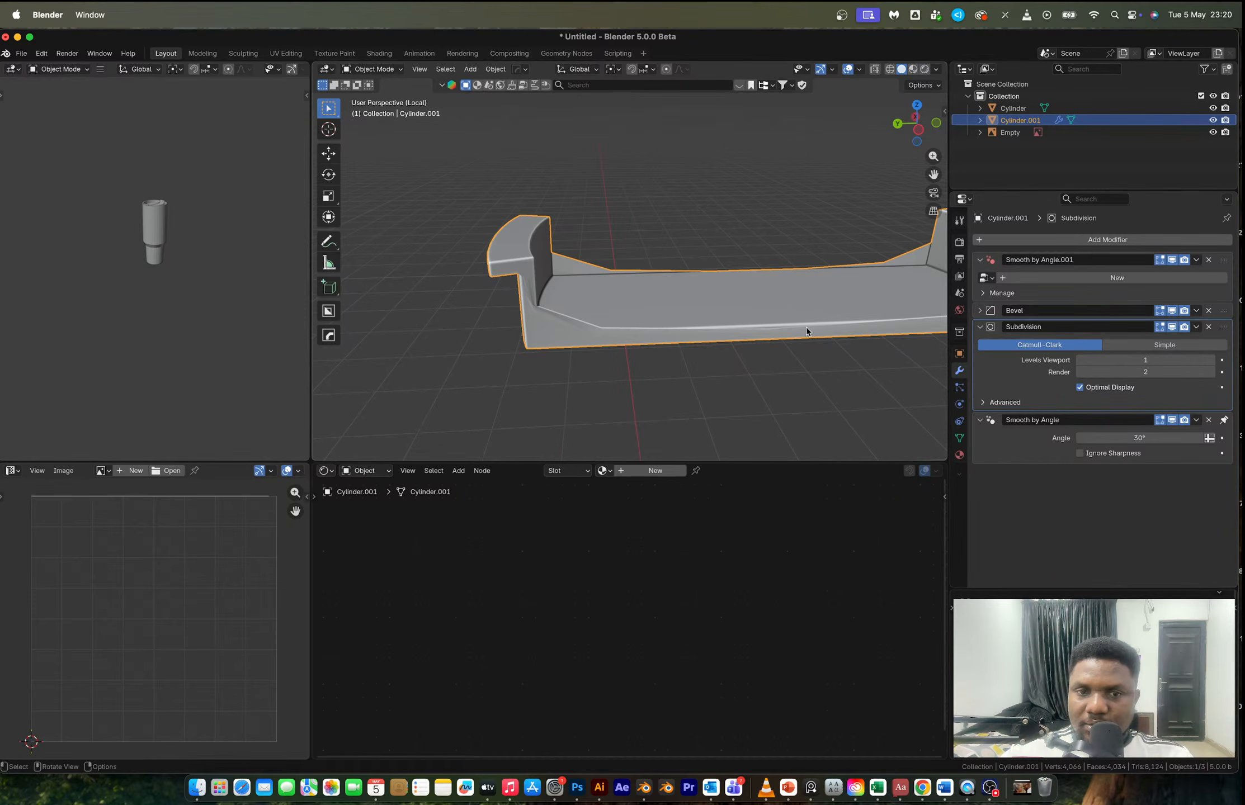
# - Try a 3-segment bevel of about 0.025 m on only the strip's wall-to-floor corner loops
pyautogui.press('Tab')
pyautogui.moveTo(505, 348); pyautogui.dragTo(569, 278, button='middle')
pyautogui.moveTo(661, 254); pyautogui.dragTo(766, 351, button='middle')
pyautogui.keyDown('alt'); pyautogui.keyDown('shift'); pyautogui.click(710, 284); pyautogui.keyUp('shift'); pyautogui.keyUp('alt')
pyautogui.hotkey('ctrl', 'b')
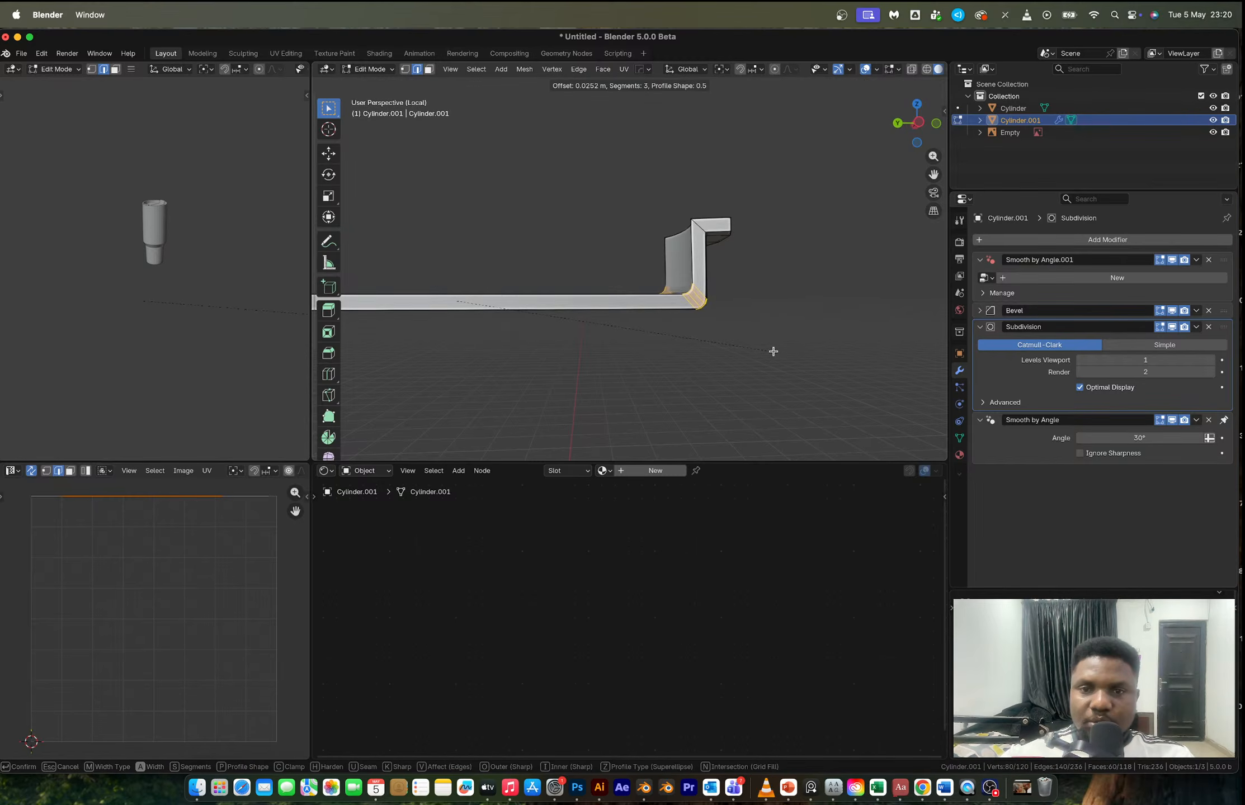
pyautogui.click(773, 352)
pyautogui.press('Tab')
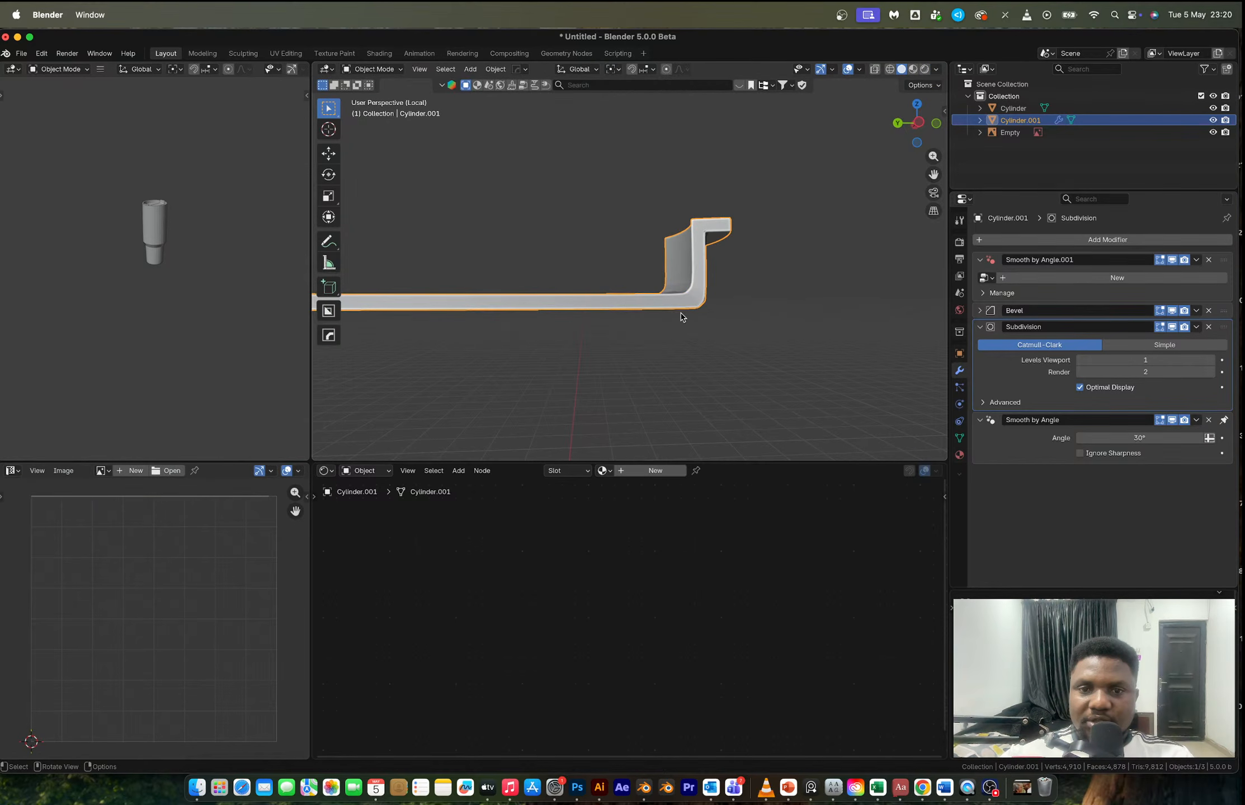
# - Inspect the rounded corner in Object Mode, undo the corner bevel, and return to editing the strip
pyautogui.moveTo(682, 317); pyautogui.dragTo(715, 301, button='middle')
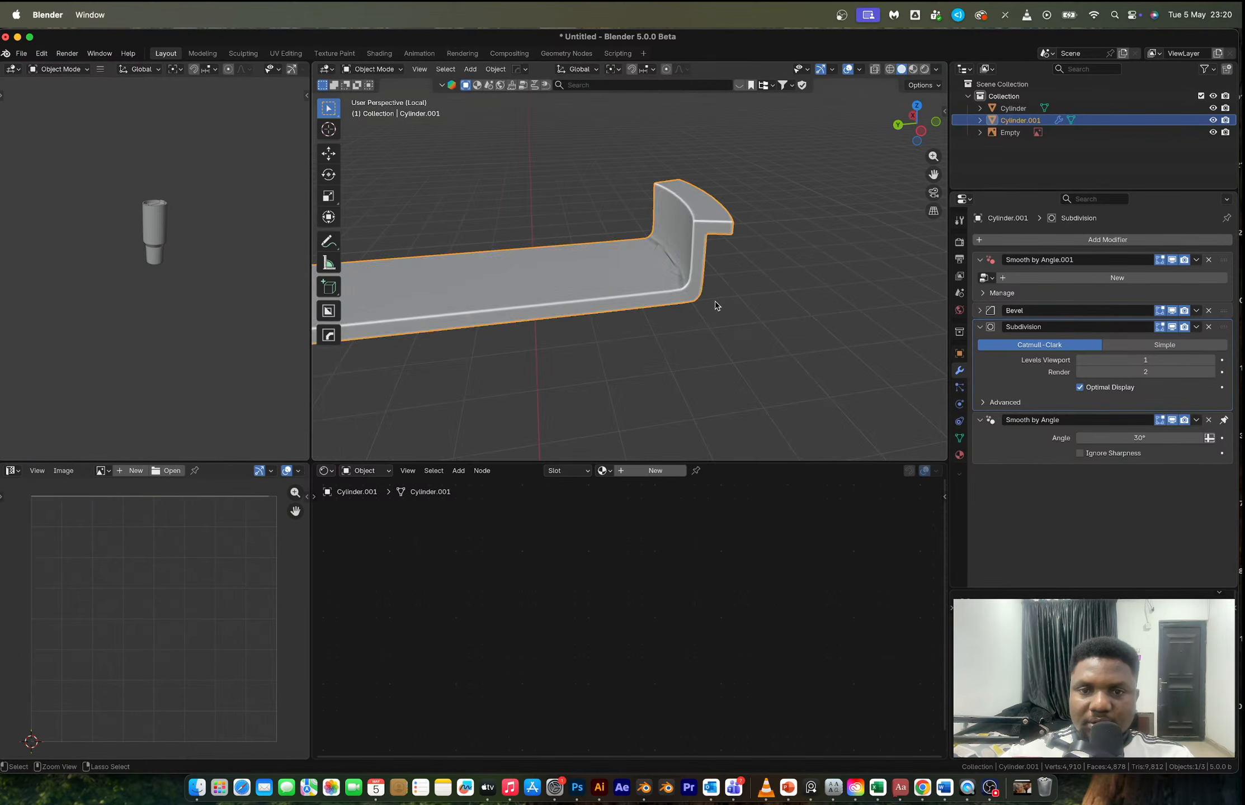
pyautogui.press('Tab')
pyautogui.press('Tab')
pyautogui.rightClick(715, 302)
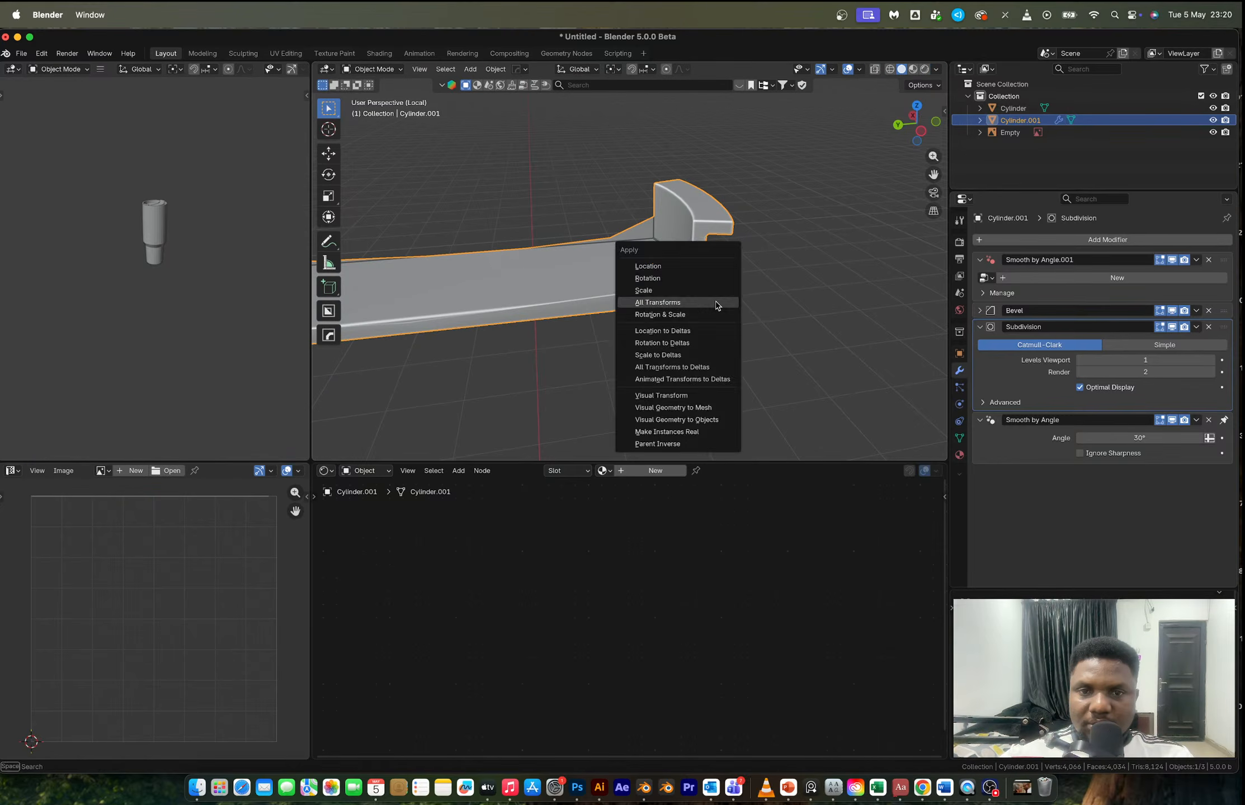
pyautogui.click(717, 304)
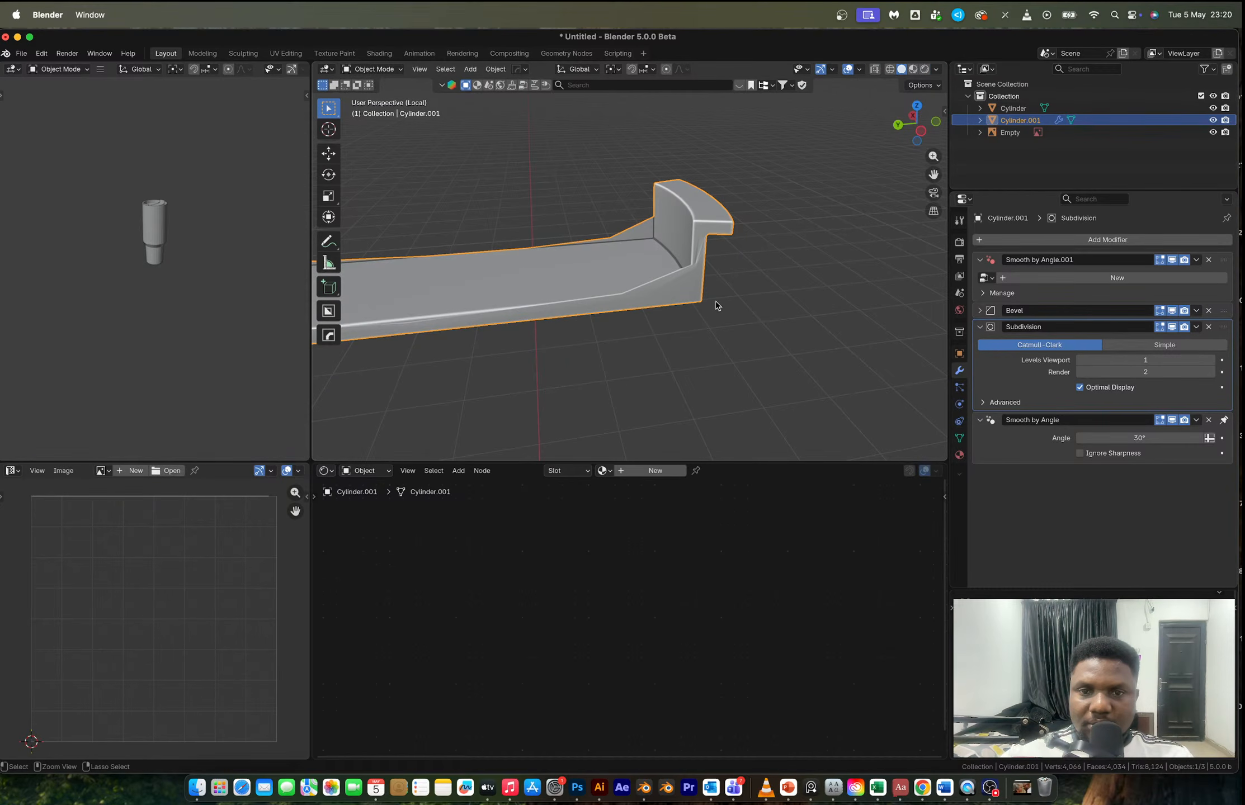
pyautogui.rightClick(717, 305)
pyautogui.click(729, 288)
pyautogui.press('Tab')
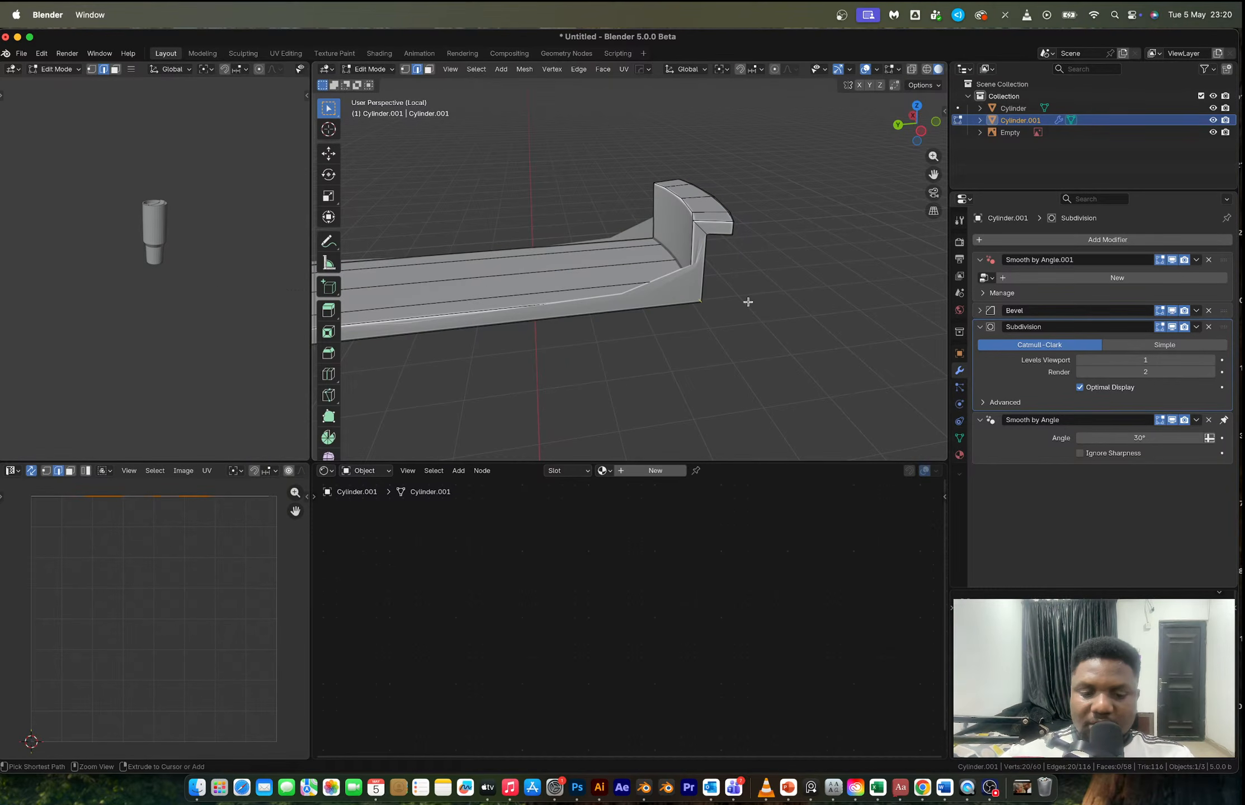
# - Try the 3-segment corner bevel again with a higher viewport subdivision level, and undo these changes
pyautogui.hotkey('ctrl', 'b')
pyautogui.press('Escape')
pyautogui.press('Tab')
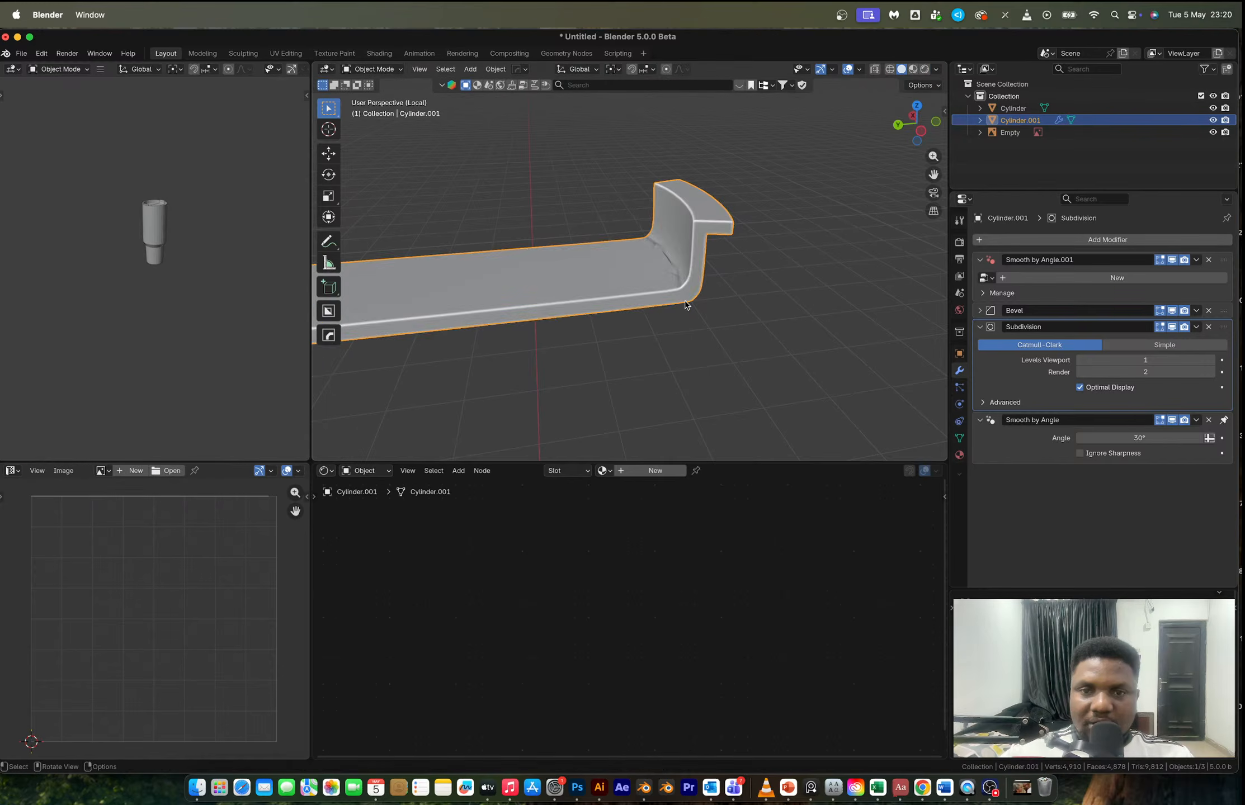
pyautogui.moveTo(693, 299); pyautogui.dragTo(728, 311, button='middle')
pyautogui.rightClick(657, 259)
pyautogui.click(655, 257)
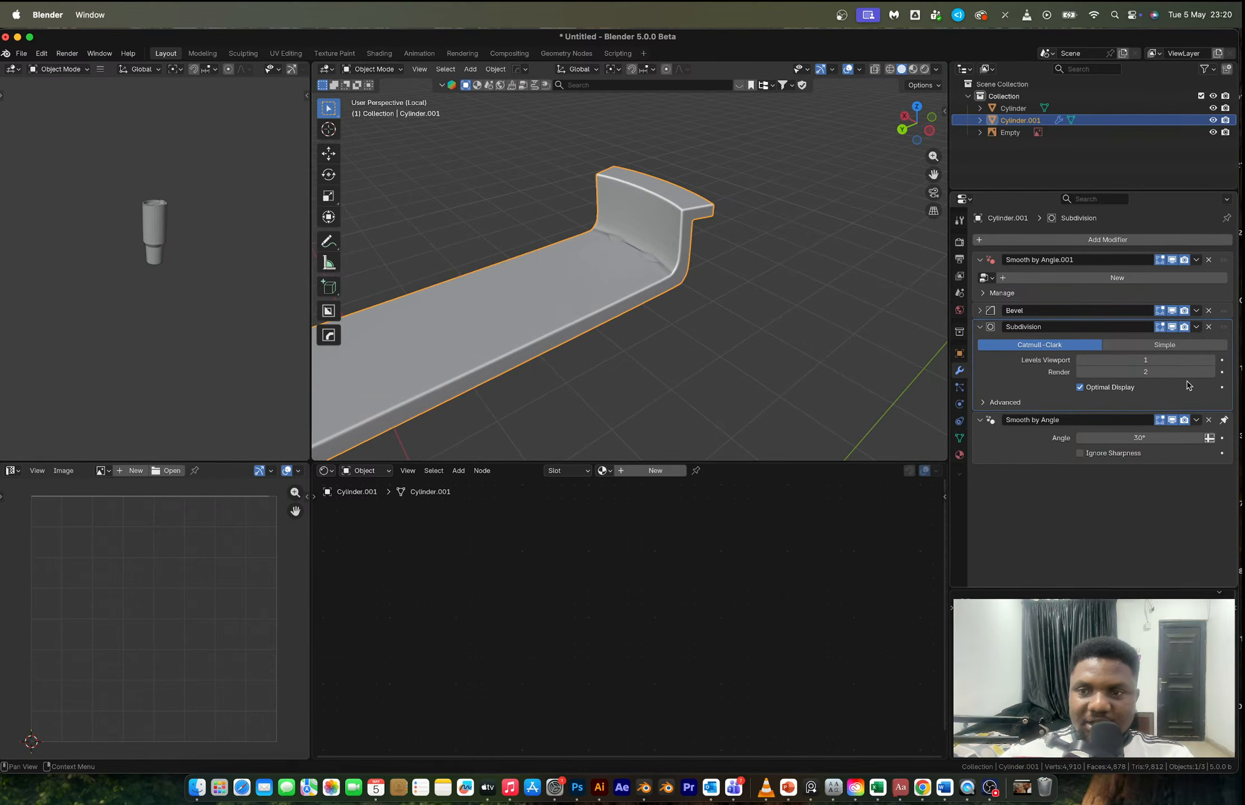
pyautogui.click(1211, 361)
pyautogui.moveTo(656, 247); pyautogui.dragTo(682, 249, button='middle')
pyautogui.press('super+z')
# - Bevel the strip's wall-to-floor corner loops by about 0.059 m with 2 segments, and exit local view
pyautogui.press('Tab')
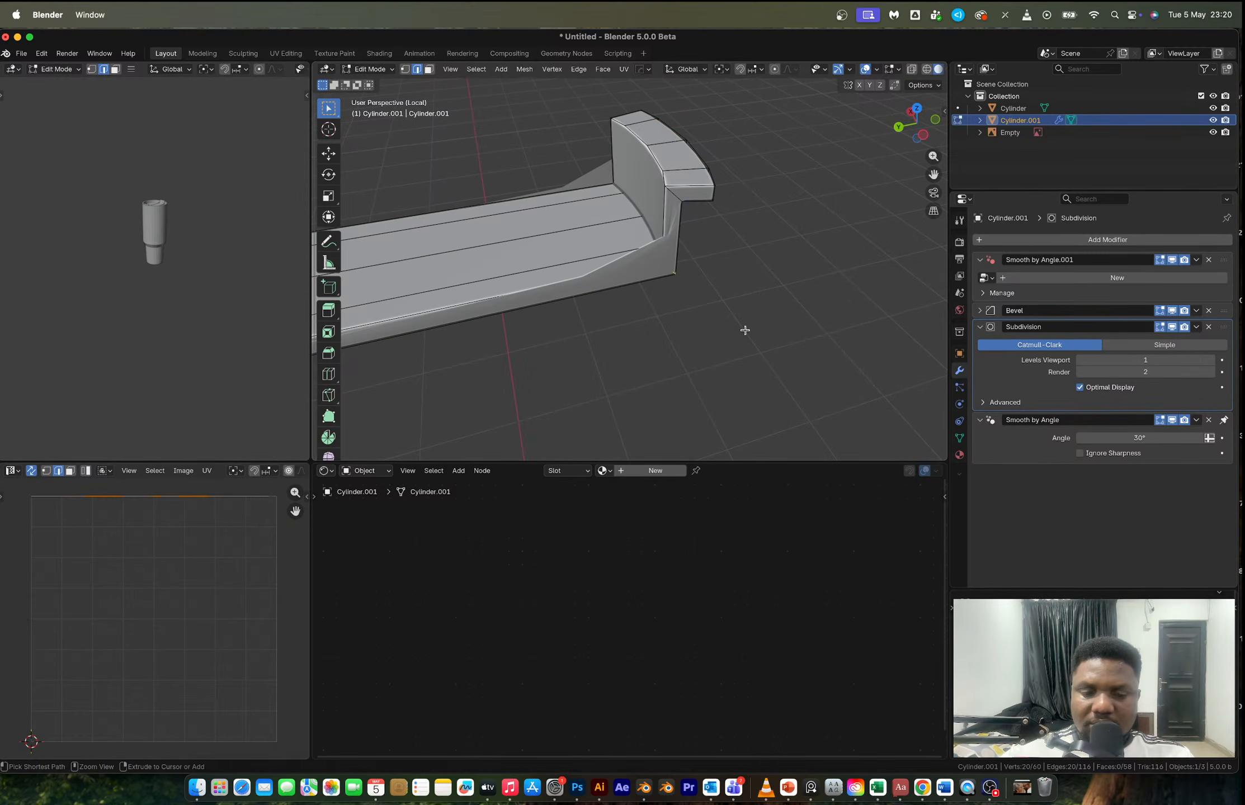
pyautogui.hotkey('ctrl', 'b')
pyautogui.scroll(-2, 752, 334)
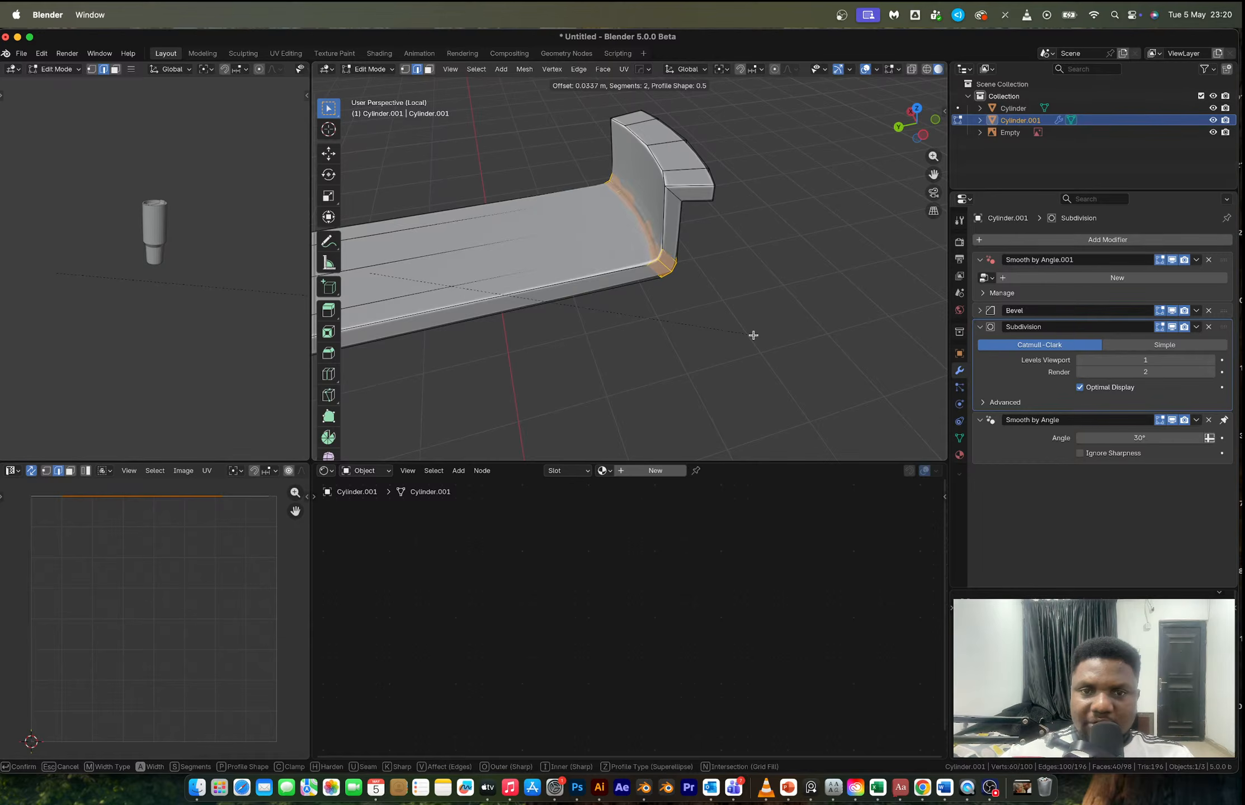
pyautogui.scroll(1, 753, 335)
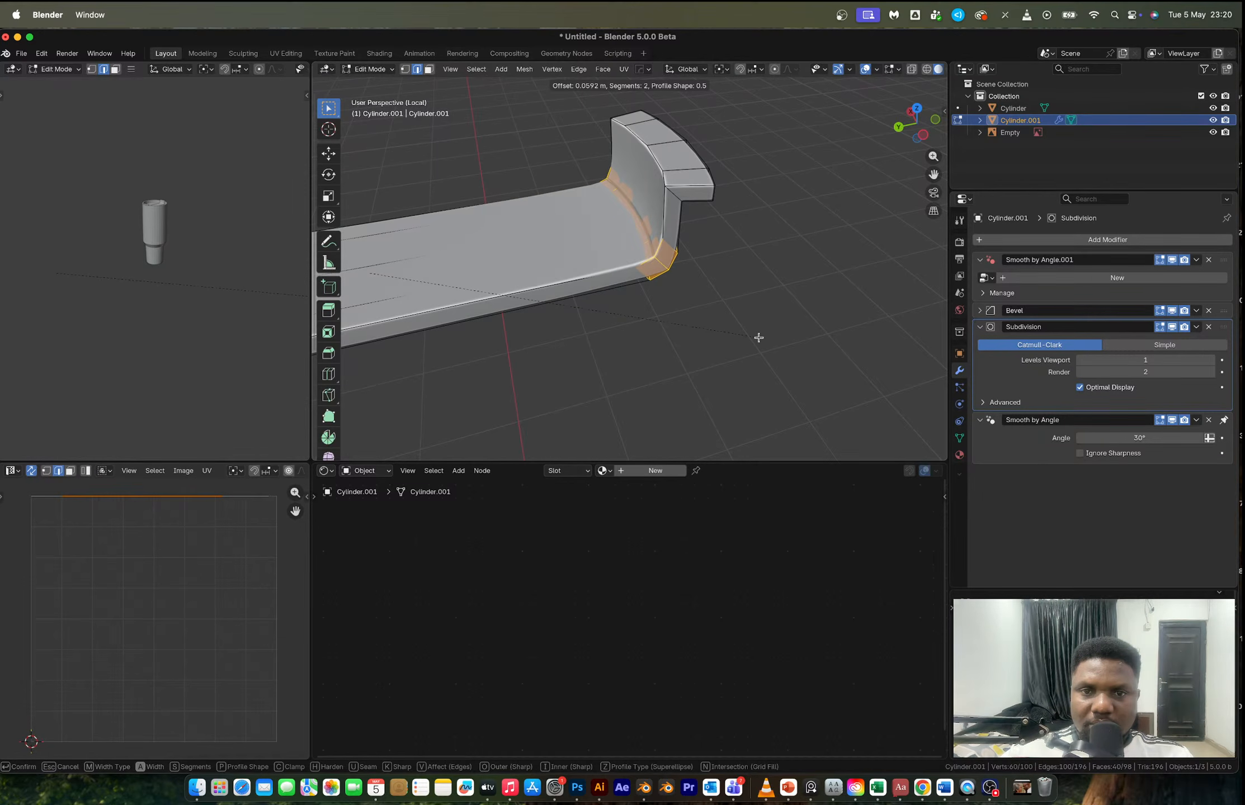
pyautogui.click(758, 337)
pyautogui.press('Tab')
pyautogui.moveTo(695, 272); pyautogui.dragTo(515, 247, button='middle')
pyautogui.scroll(-3, 575, 244)
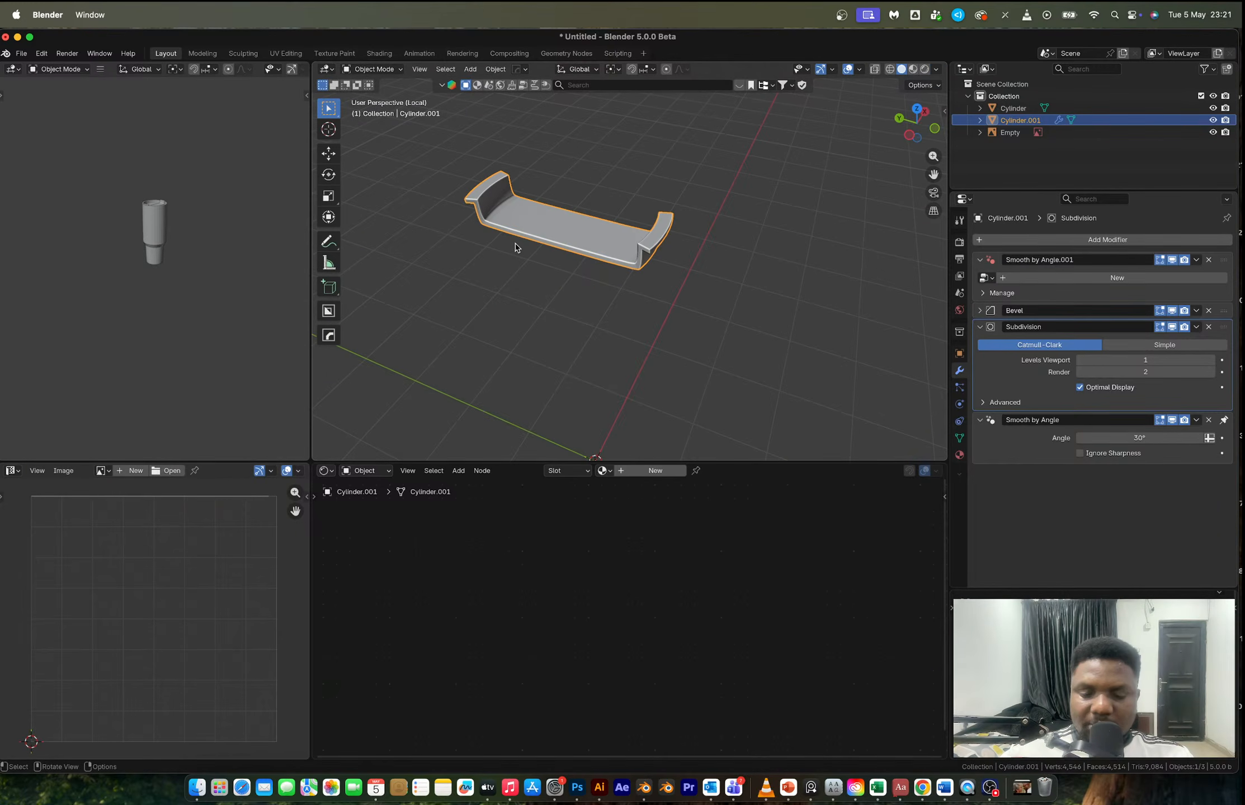
pyautogui.press('/')
pyautogui.scroll(-2, 562, 241)
# - Select the strip's four top floor faces and inset them by about 0.012 m
pyautogui.press('Tab')
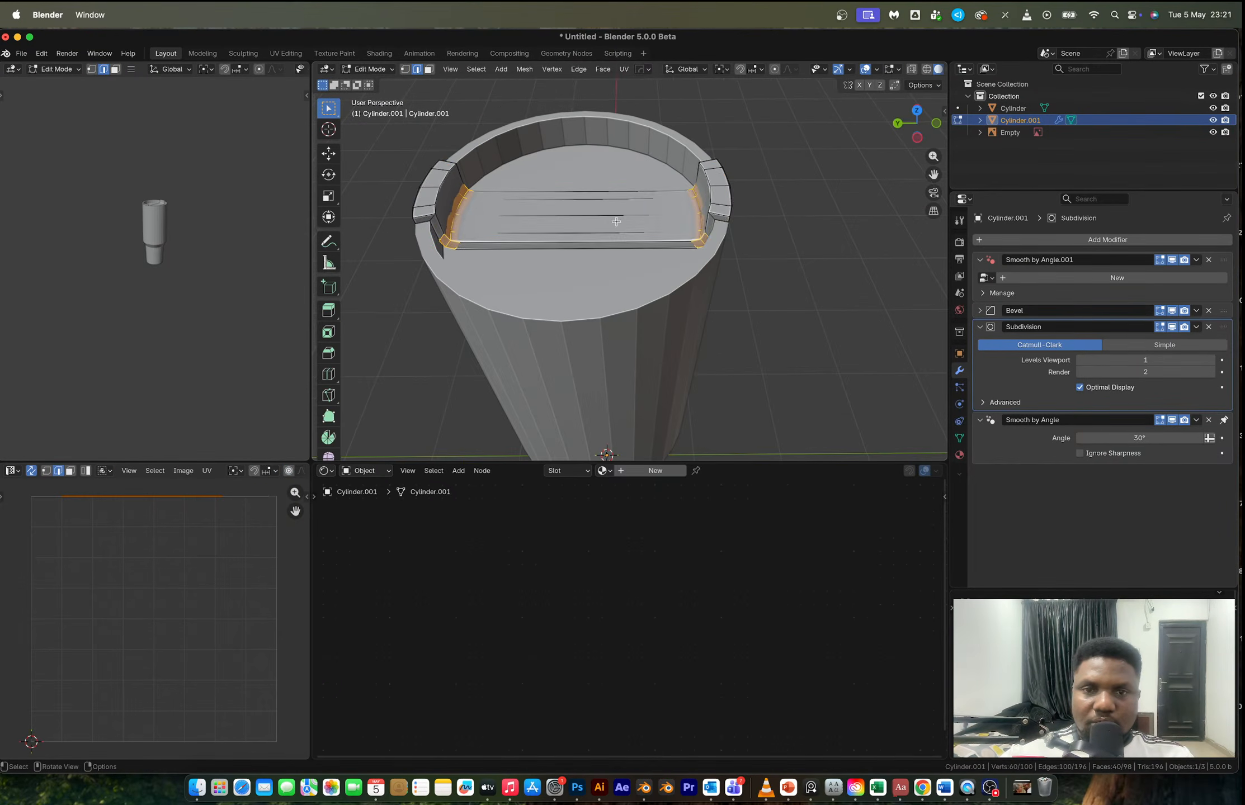
pyautogui.moveTo(617, 222); pyautogui.dragTo(621, 246, button='middle')
pyautogui.hotkey('alt', 'z')
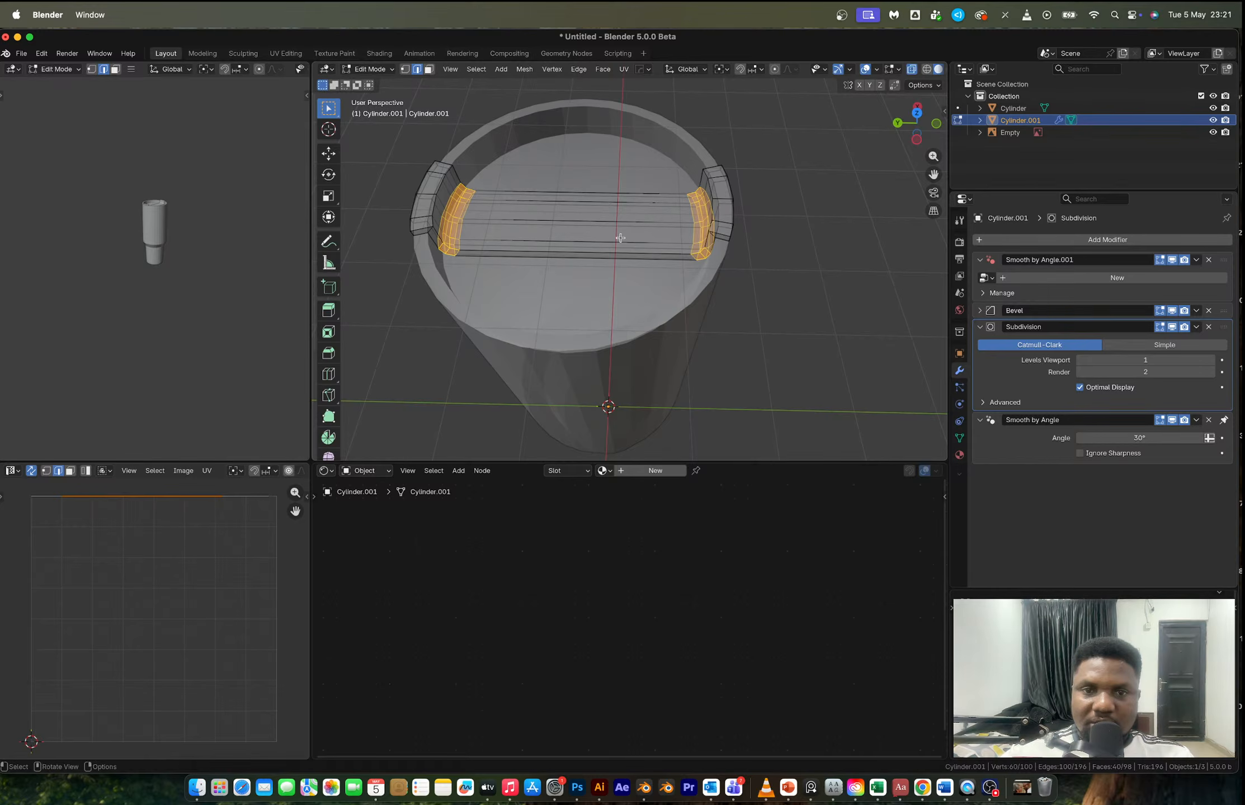
pyautogui.hotkey('alt', 'z')
pyautogui.click(629, 233)
pyautogui.press('3')
pyautogui.click(616, 246)
pyautogui.keyDown('shift'); pyautogui.click(606, 226); pyautogui.keyUp('shift')
pyautogui.keyDown('shift'); pyautogui.click(598, 206); pyautogui.keyUp('shift')
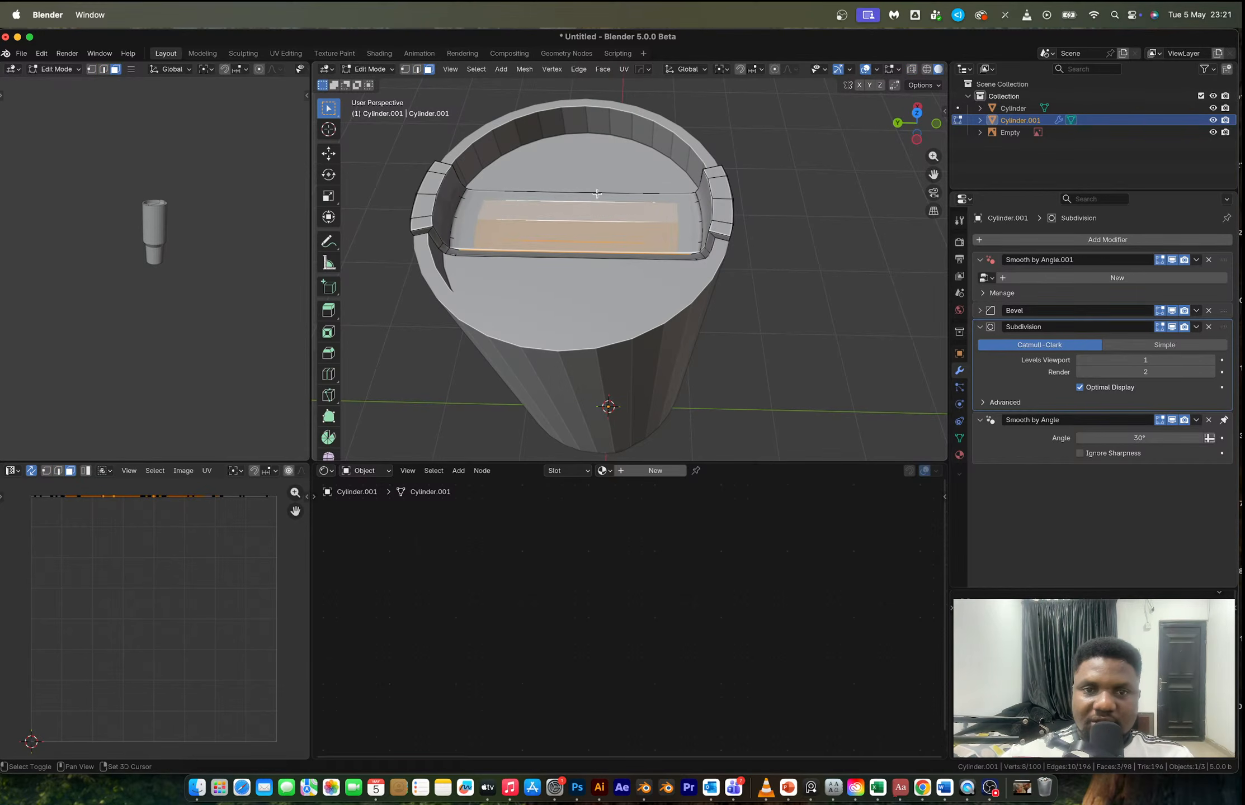
pyautogui.press('i')
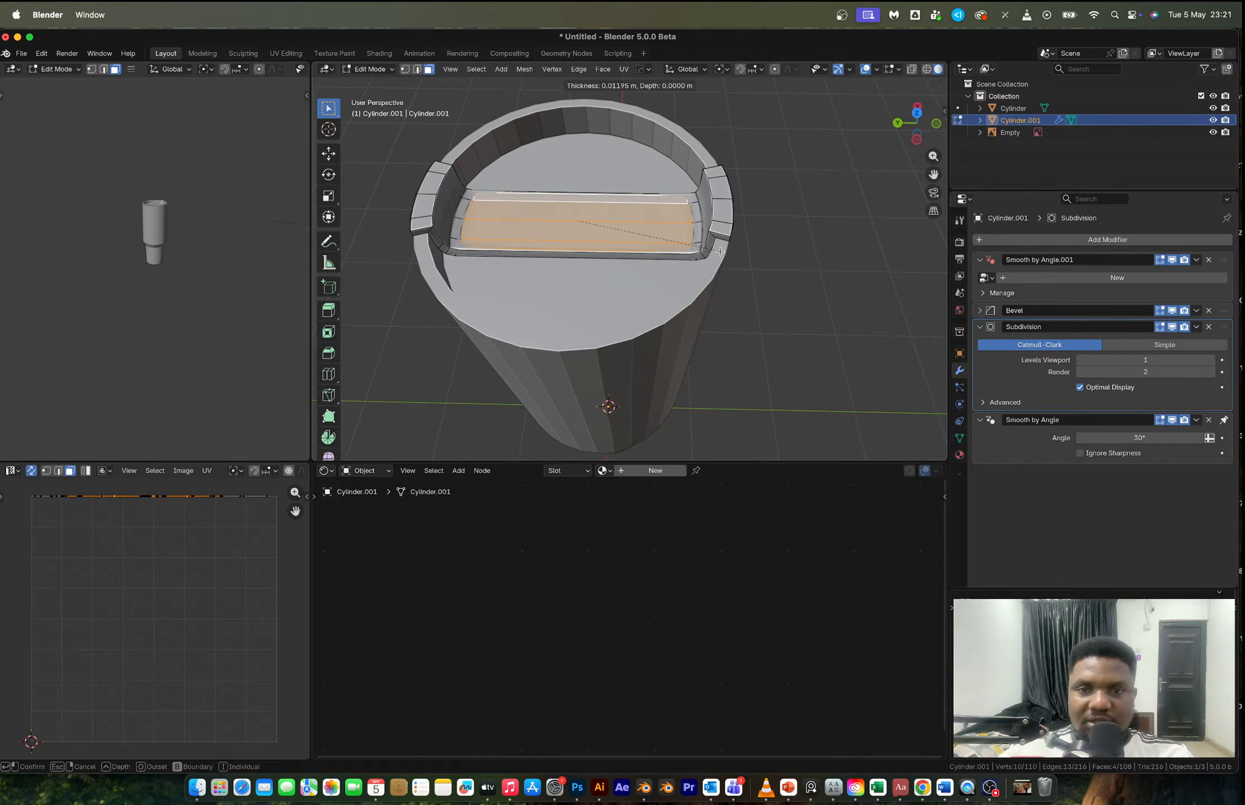
pyautogui.click(718, 252)
# - Extrude the inset floor faces downward by about 0.016 m to form a shallow recess in the strip
pyautogui.scroll(3, 600, 439)
pyautogui.keyDown('shift'); pyautogui.moveTo(626, 196); pyautogui.dragTo(665, 223, button='middle'); pyautogui.keyUp('shift')
pyautogui.press('e')
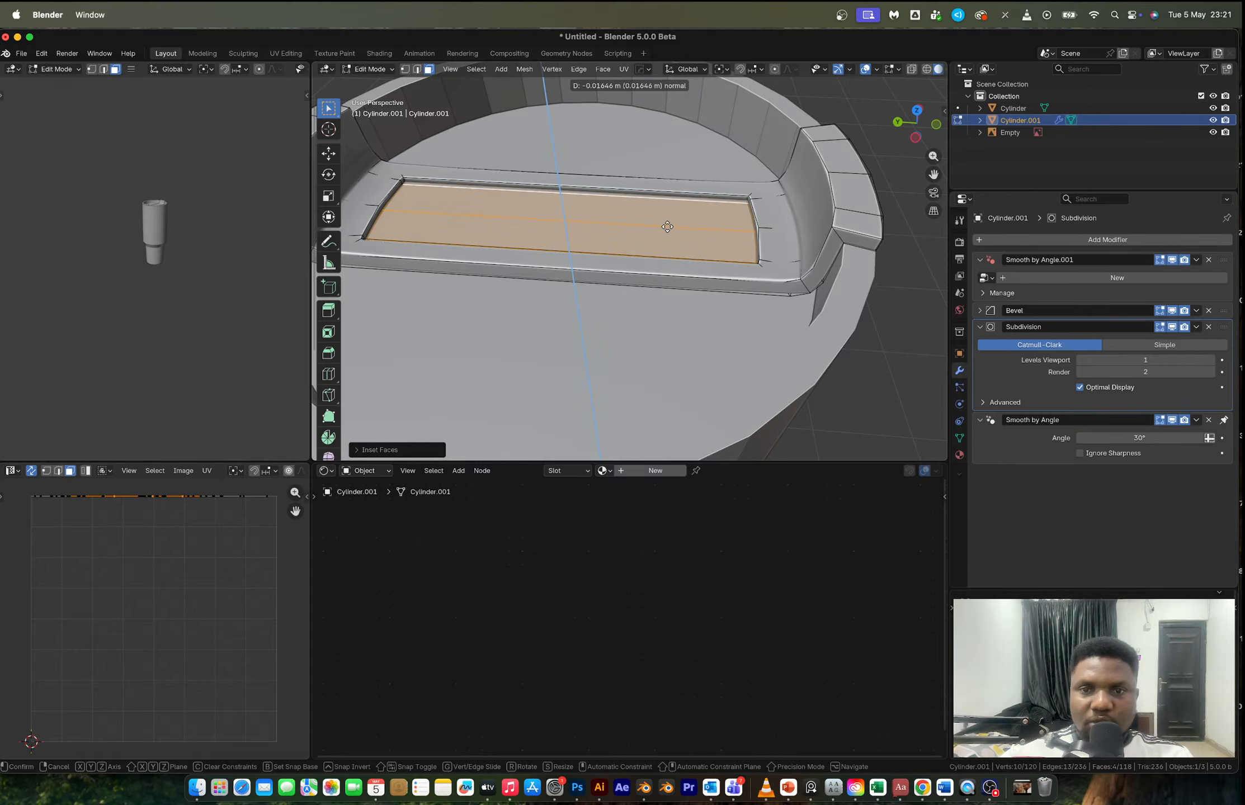
pyautogui.click(667, 227)
pyautogui.scroll(2, 682, 225)
pyautogui.scroll(2, 704, 222)
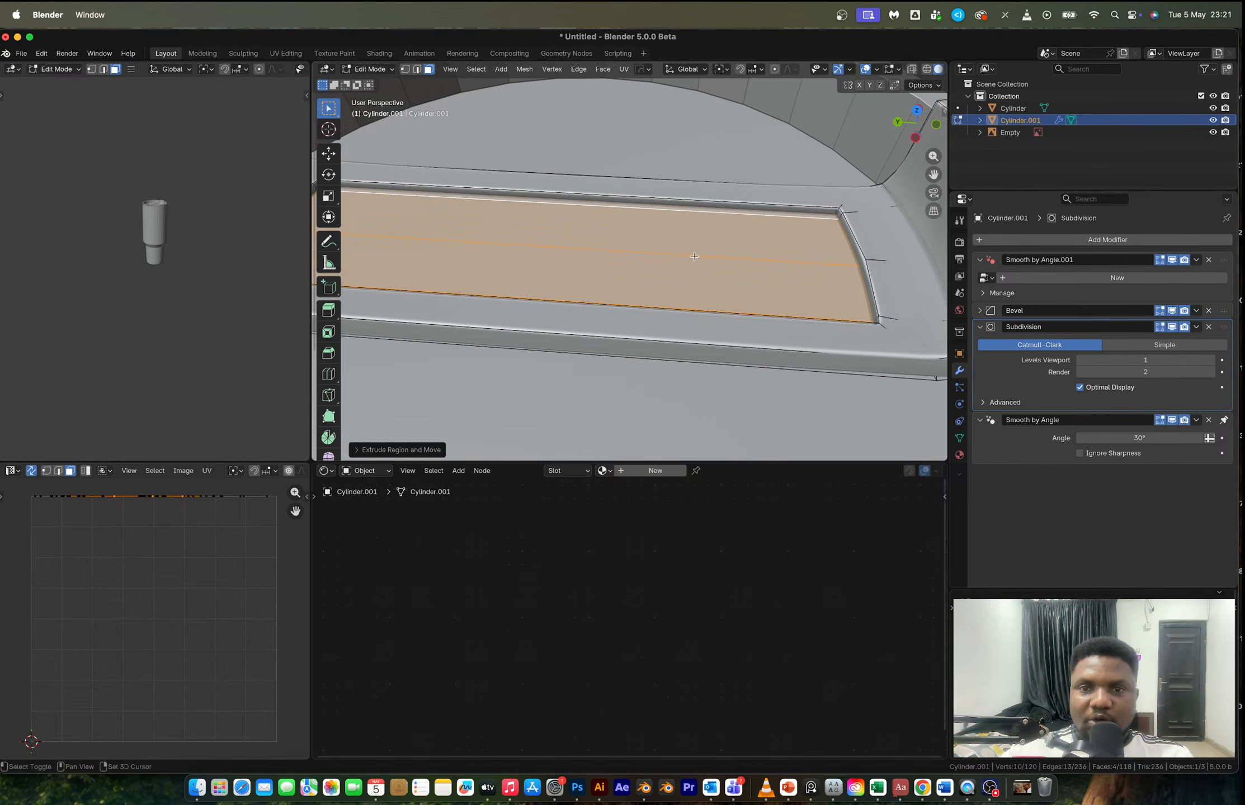
# - Try scaling the recess floor's two outer lengthwise edges closer together along the X axis
pyautogui.press('2')
pyautogui.click(709, 215)
pyautogui.moveTo(713, 250); pyautogui.dragTo(735, 298, button='middle')
pyautogui.keyDown('shift'); pyautogui.click(736, 298); pyautogui.keyUp('shift')
pyautogui.press('s')
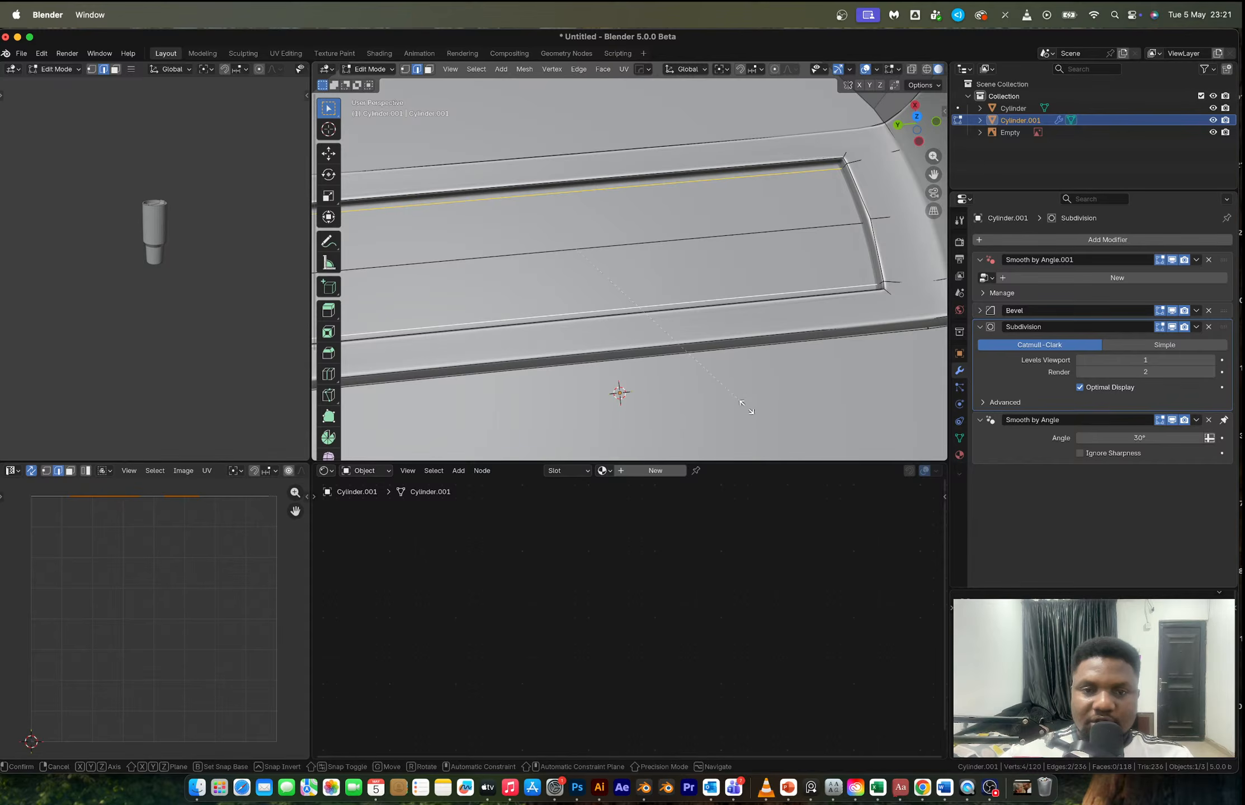
pyautogui.press('x')
pyautogui.click(663, 336)
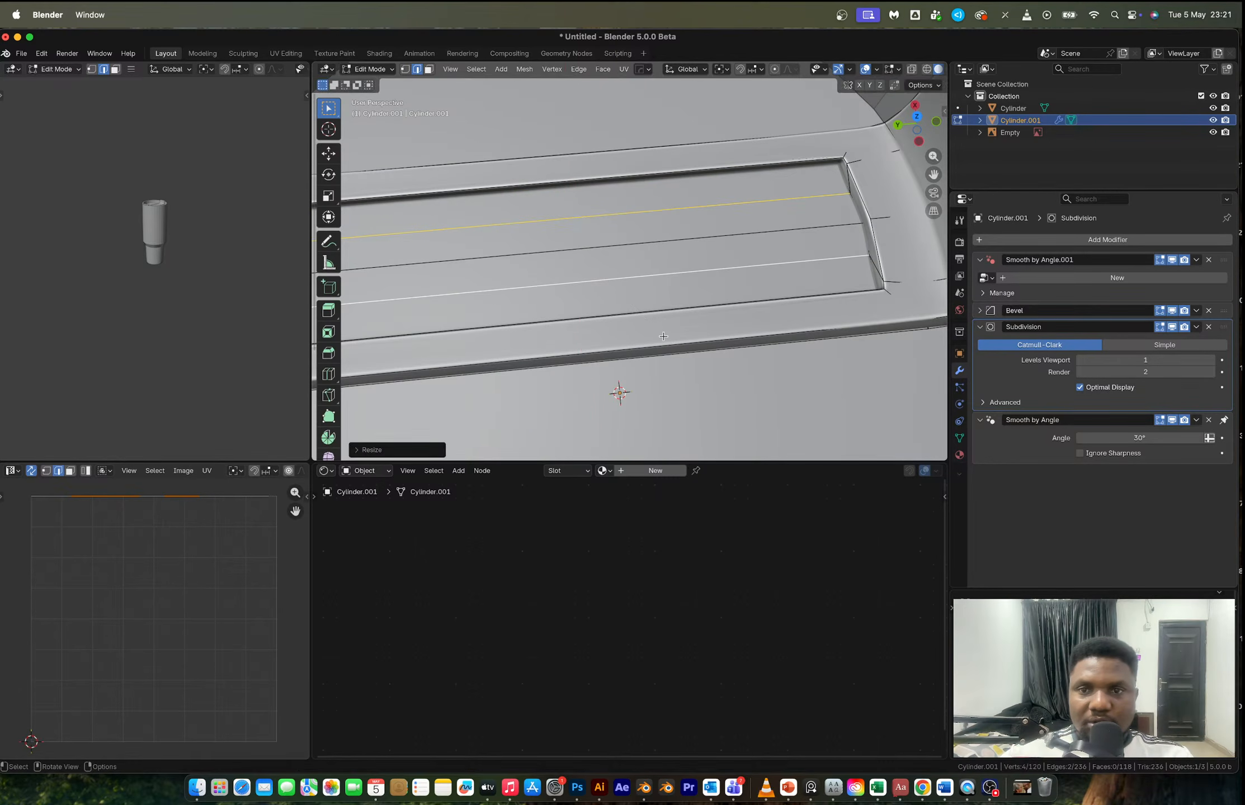
# - Select the two full lengthwise edge loops running through the recess and scale them along X toward the strip's middle
pyautogui.keyDown('alt'); pyautogui.click(863, 185); pyautogui.keyUp('alt')
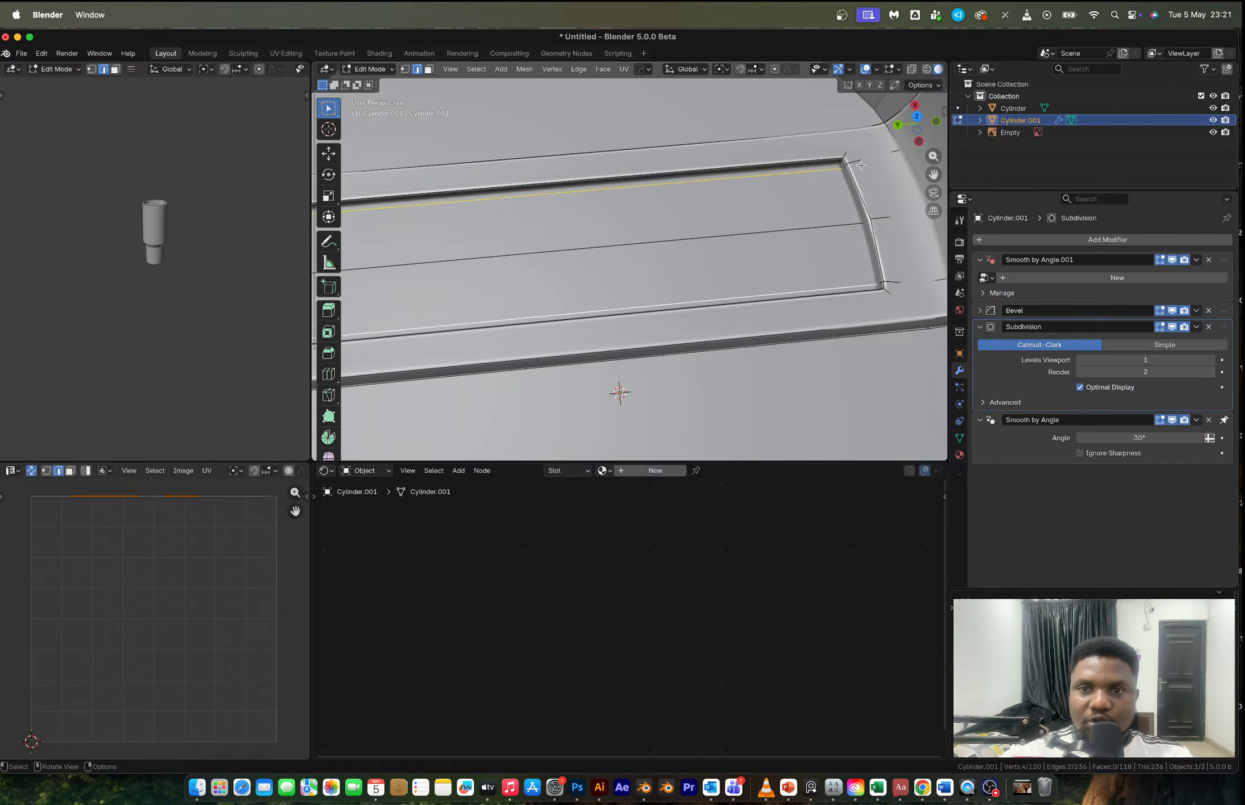
pyautogui.click(849, 165)
pyautogui.keyDown('alt'); pyautogui.click(848, 165); pyautogui.keyUp('alt')
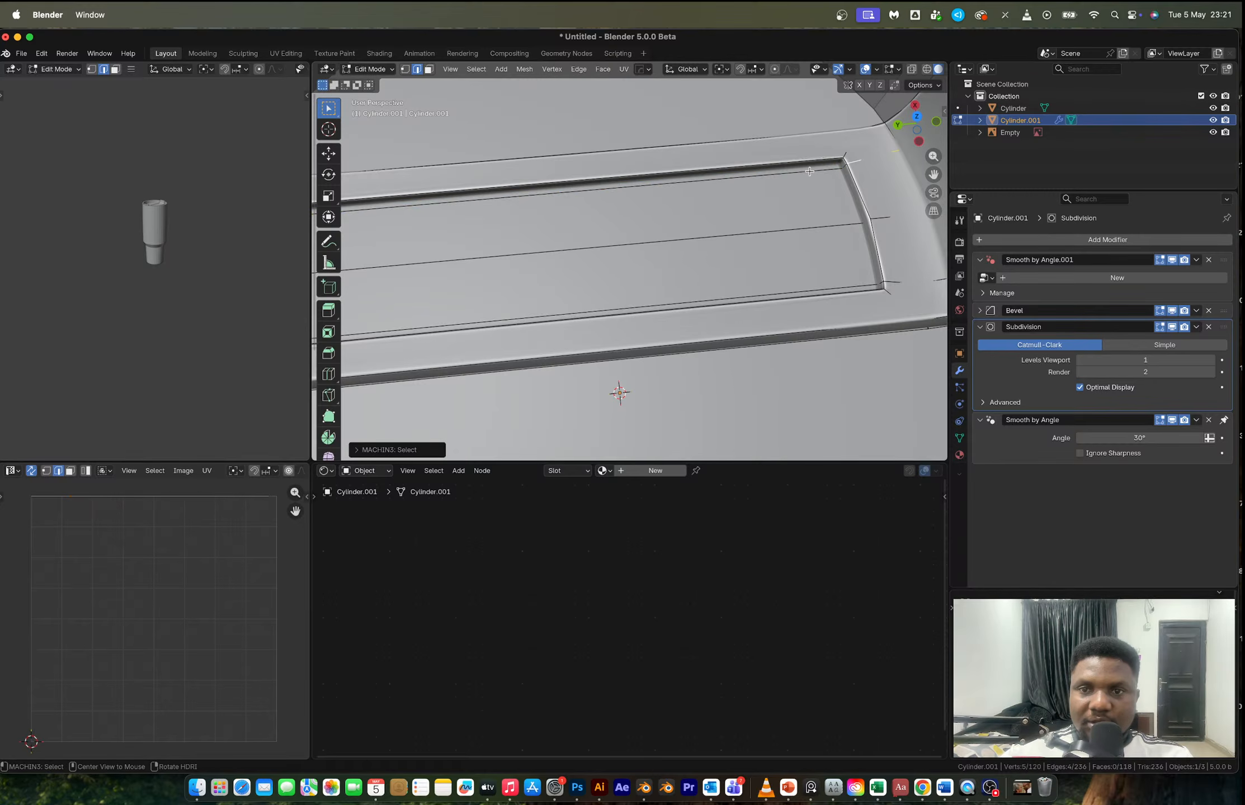
pyautogui.keyDown('alt'); pyautogui.keyDown('shift'); pyautogui.click(782, 282); pyautogui.keyUp('shift'); pyautogui.keyUp('alt')
pyautogui.keyDown('alt'); pyautogui.keyDown('shift'); pyautogui.click(766, 175); pyautogui.keyUp('shift'); pyautogui.keyUp('alt')
pyautogui.scroll(-5, 803, 345)
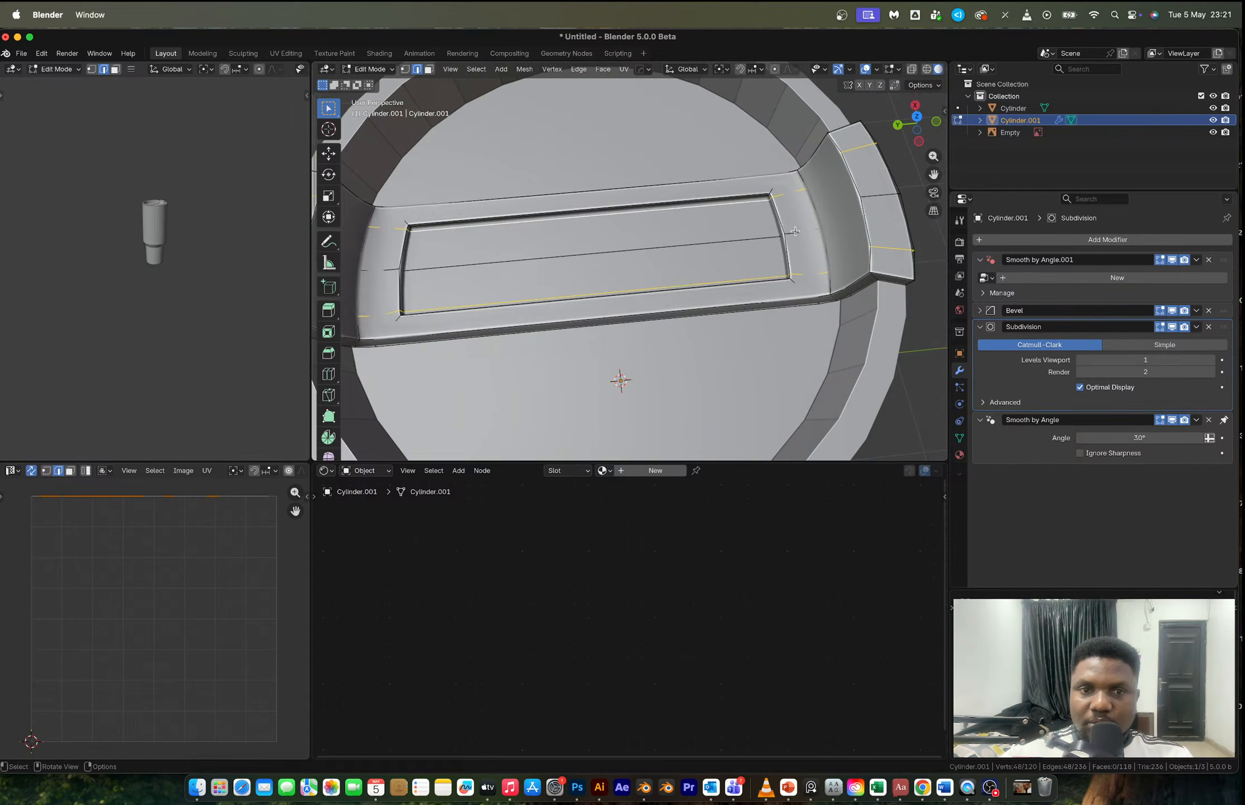
pyautogui.press('s')
pyautogui.press('x')
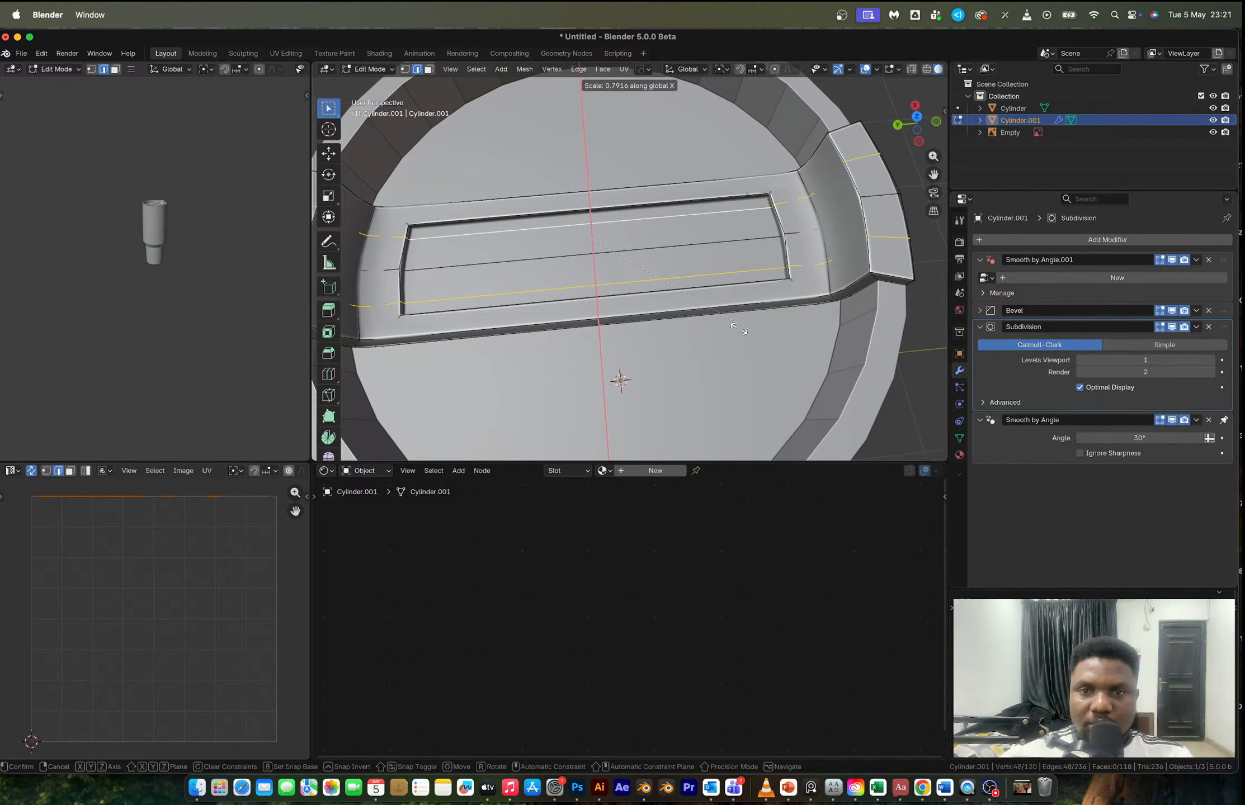
pyautogui.click(636, 278)
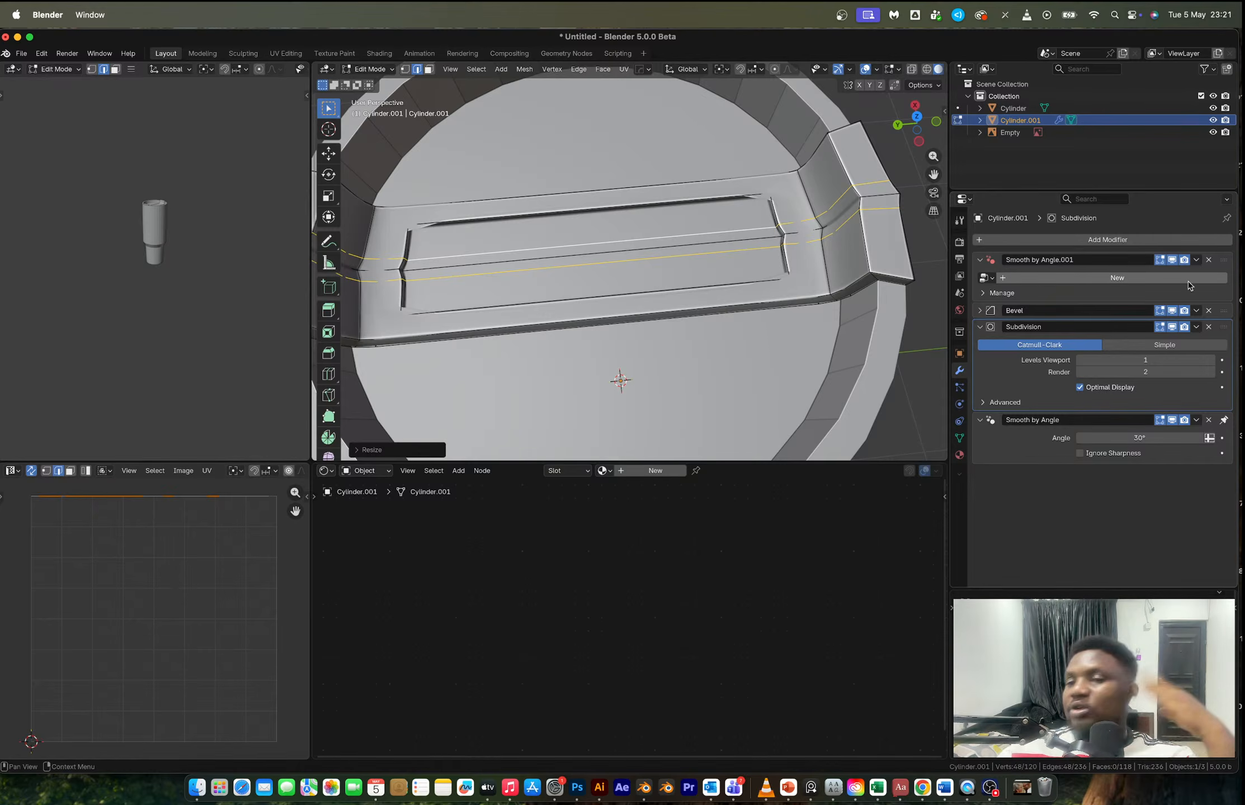
# - Remove the Bevel and Subdivision modifiers from the lid's cross strip
pyautogui.click(1207, 311)
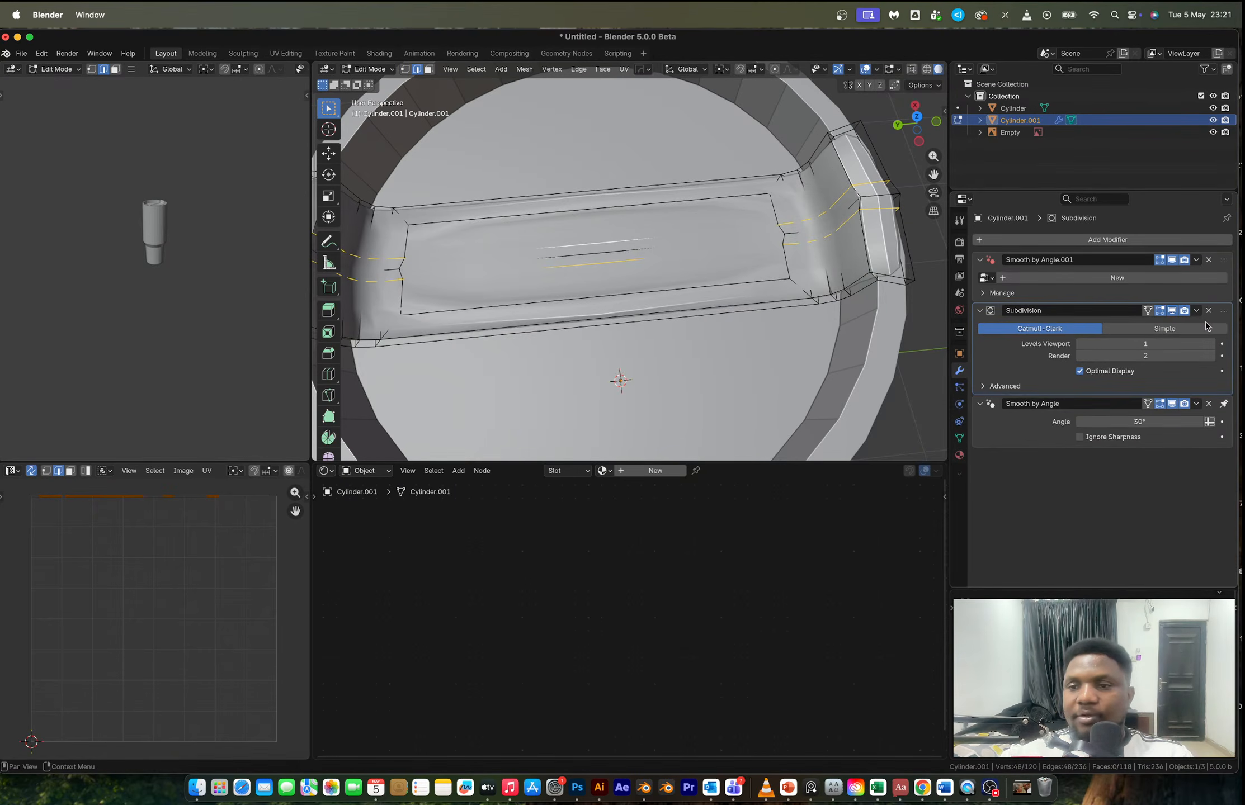
pyautogui.click(1208, 310)
pyautogui.moveTo(699, 257); pyautogui.dragTo(743, 237, button='middle')
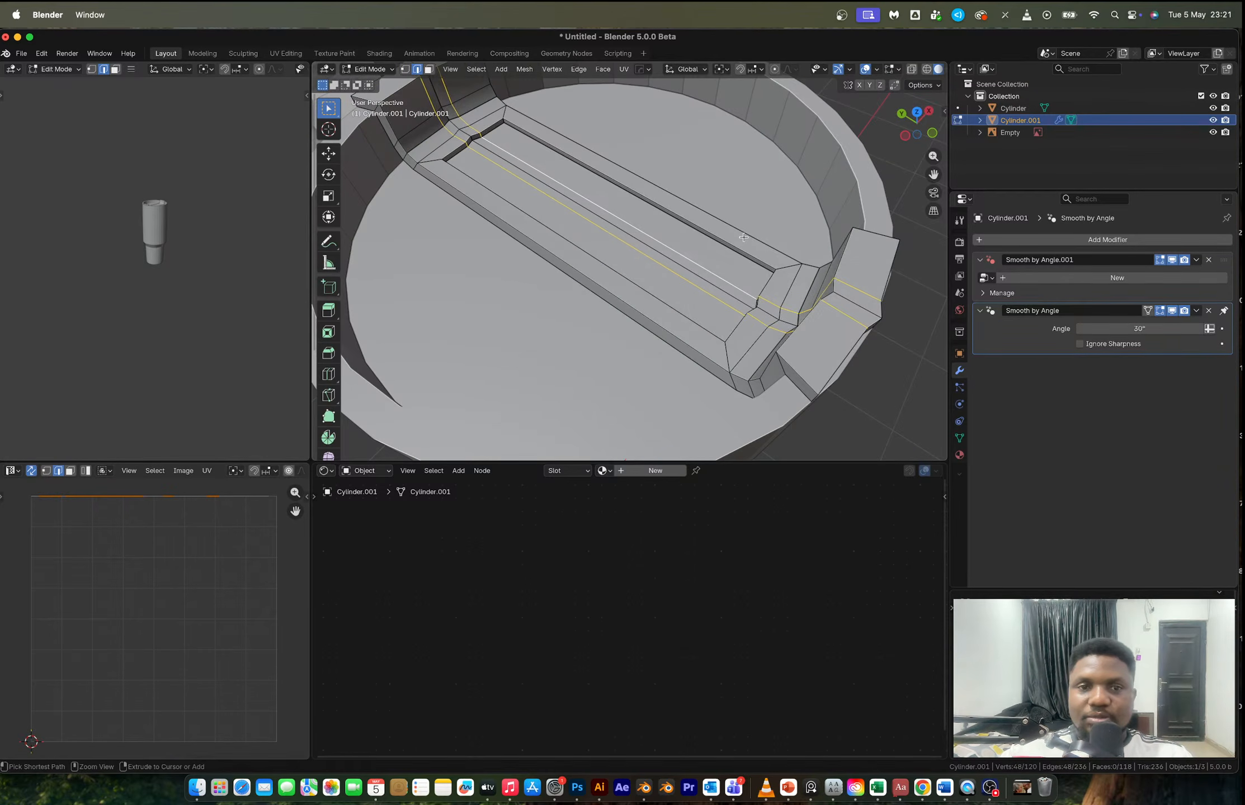
# - Undo the strip's edge scaling, recess extrusion and inset, back to the plain selected floor faces
pyautogui.press('super+z')
pyautogui.press('super+z')
pyautogui.press('super+z')
pyautogui.press('super+z')
pyautogui.press('super+z')
pyautogui.press('super+z')
pyautogui.press('super+z')
pyautogui.scroll(-4, 742, 298)
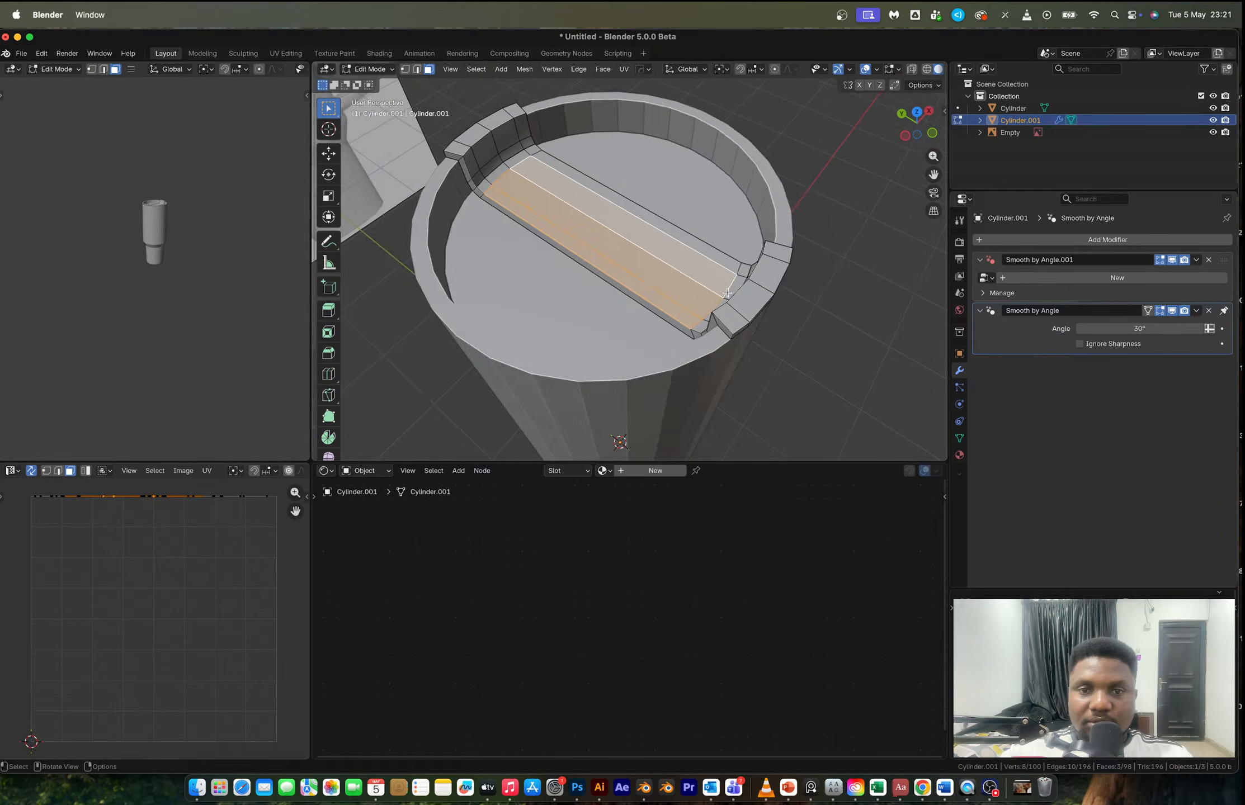
# - Return to Object Mode and shade the cross strip auto smooth
pyautogui.moveTo(742, 298); pyautogui.dragTo(748, 271, button='middle')
pyautogui.press('Tab')
pyautogui.rightClick(695, 271)
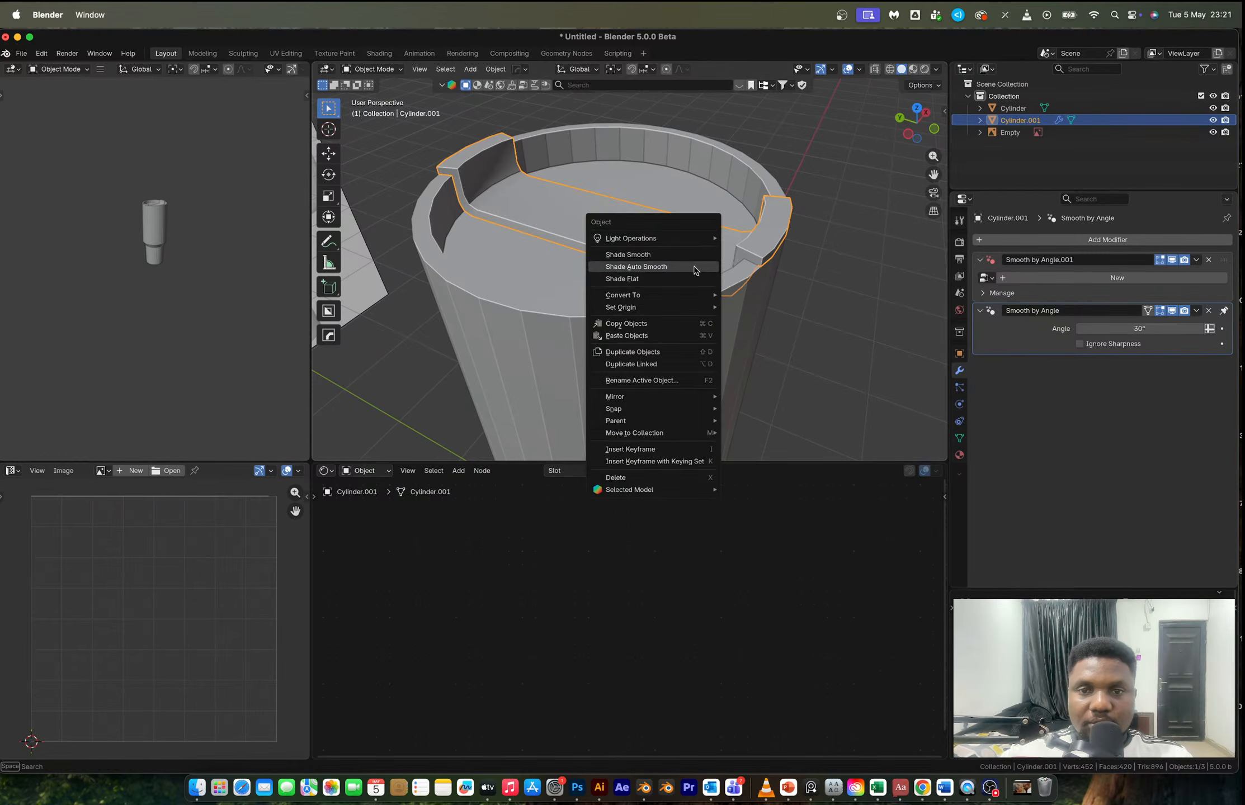
pyautogui.click(675, 267)
pyautogui.moveTo(667, 264); pyautogui.dragTo(686, 278, button='middle')
# - Add a cube and raise it along Z to the top of the tumbler
pyautogui.hotkey('shift', 'a')
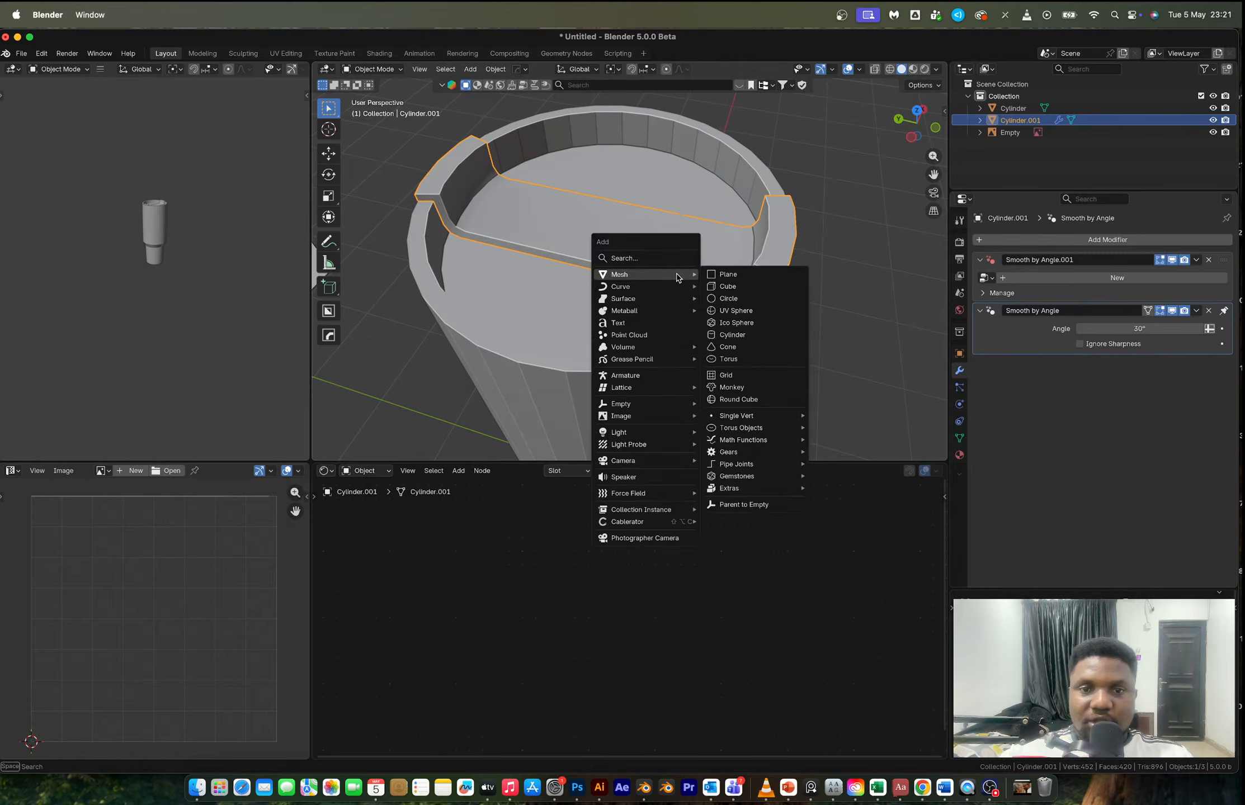
pyautogui.click(736, 286)
pyautogui.moveTo(755, 423); pyautogui.dragTo(731, 369, button='middle')
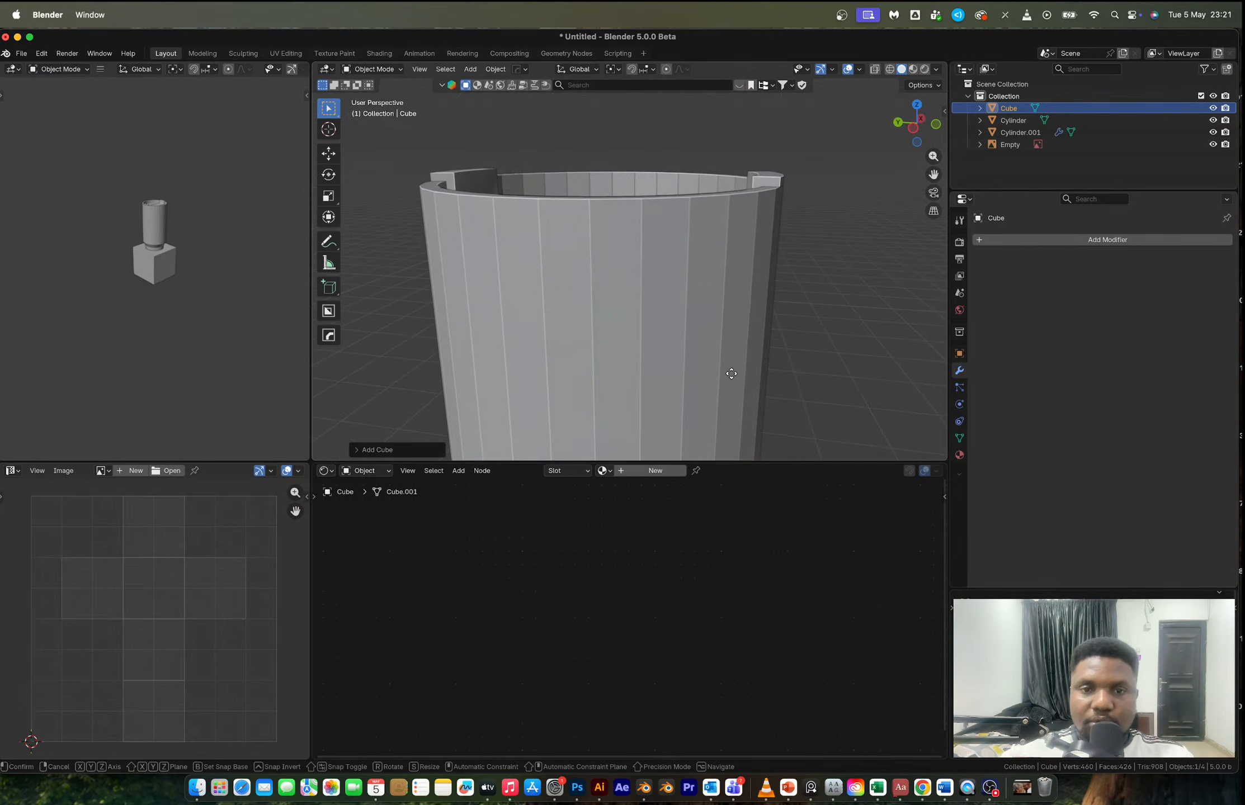
pyautogui.press('g')
pyautogui.press('z')
pyautogui.click(687, 92)
# - Shrink the cube to a small block and lower it along Z onto the lid's cross strip
pyautogui.scroll(-1, 748, 252)
pyautogui.moveTo(748, 252); pyautogui.dragTo(751, 300, button='middle')
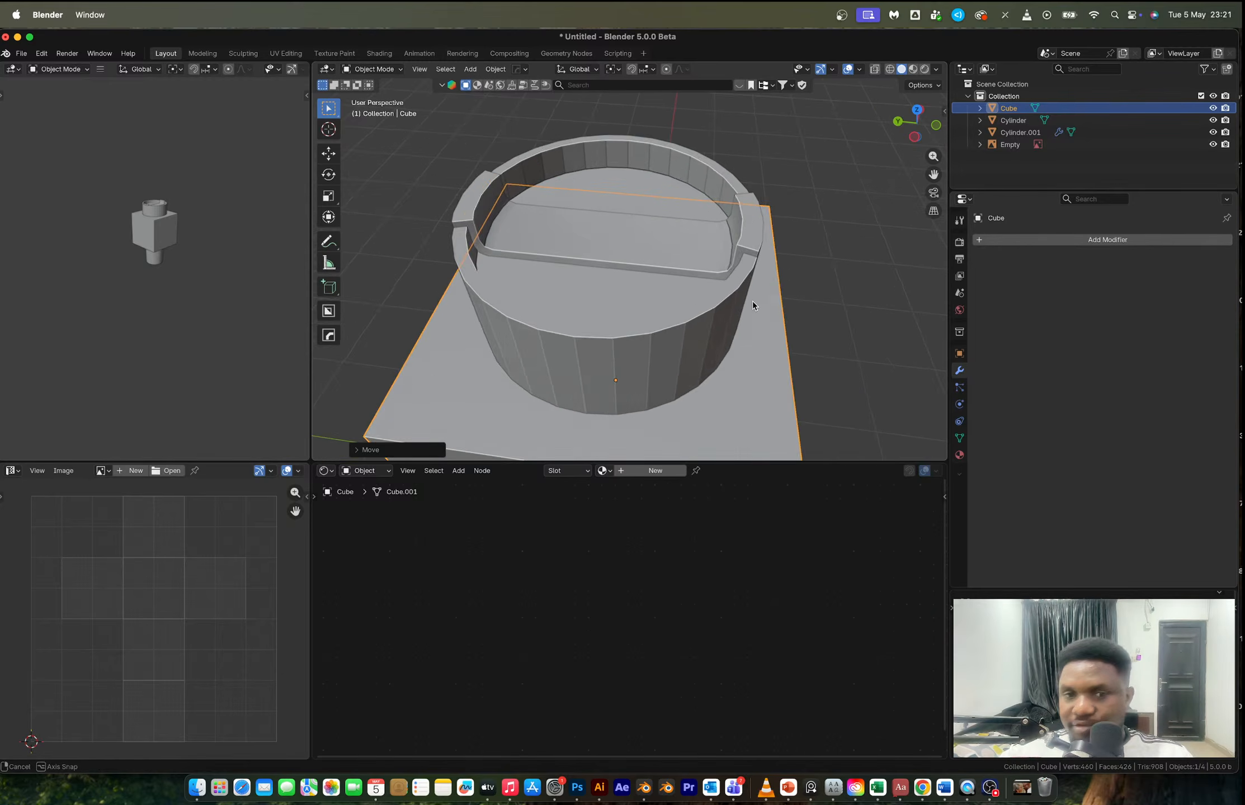
pyautogui.scroll(-2, 755, 320)
pyautogui.press('s')
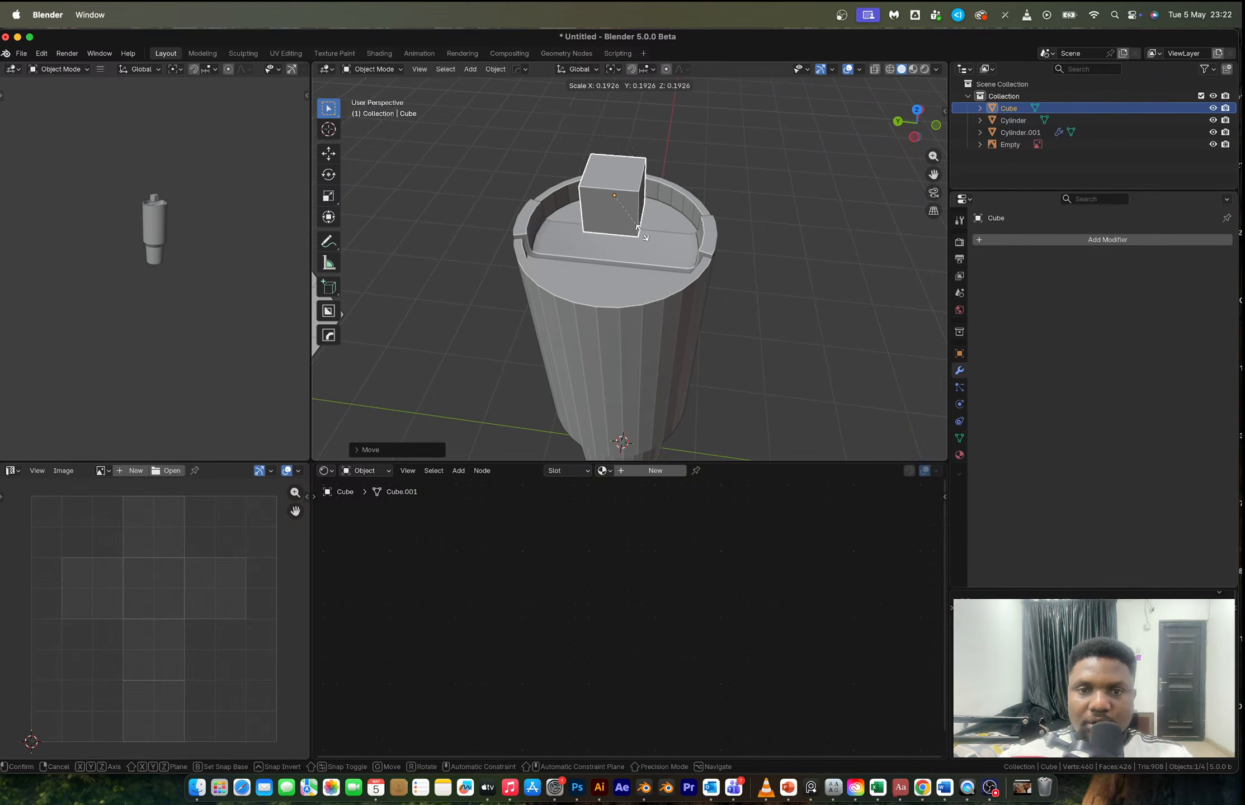
pyautogui.click(643, 240)
pyautogui.press('g')
pyautogui.press('z')
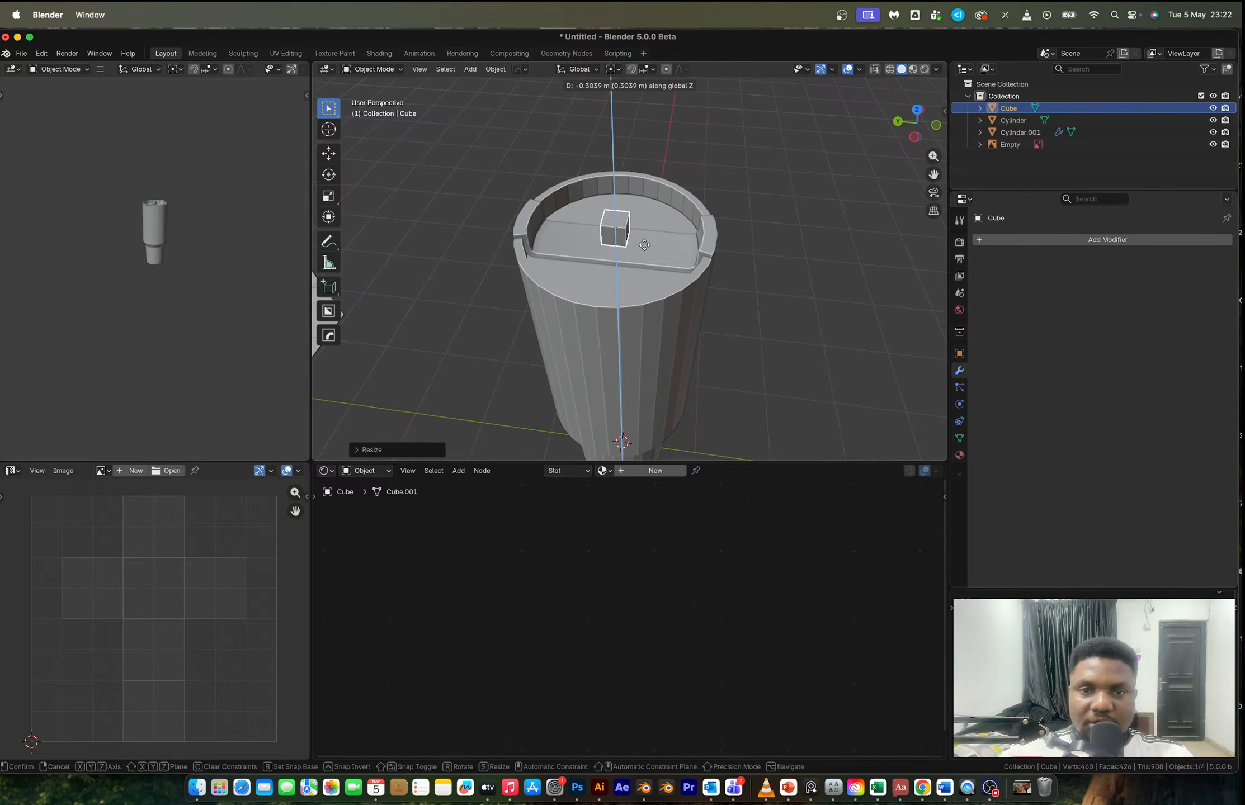
pyautogui.click(651, 257)
# - Stretch the block along Y into a long bar running along the cross strip, and apply its scale
pyautogui.scroll(4, 654, 262)
pyautogui.press('s')
pyautogui.press('x')
pyautogui.press('y')
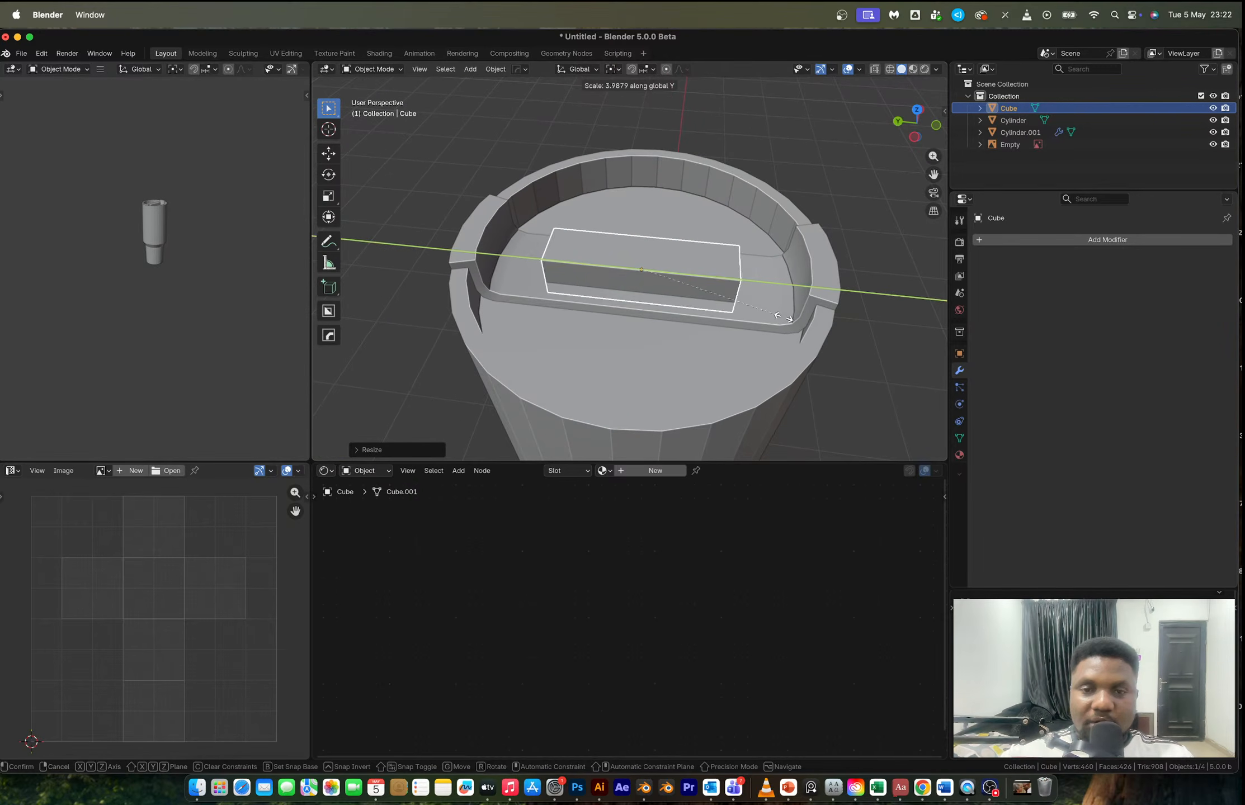
pyautogui.click(811, 324)
pyautogui.hscroll(-10, 684, 289)
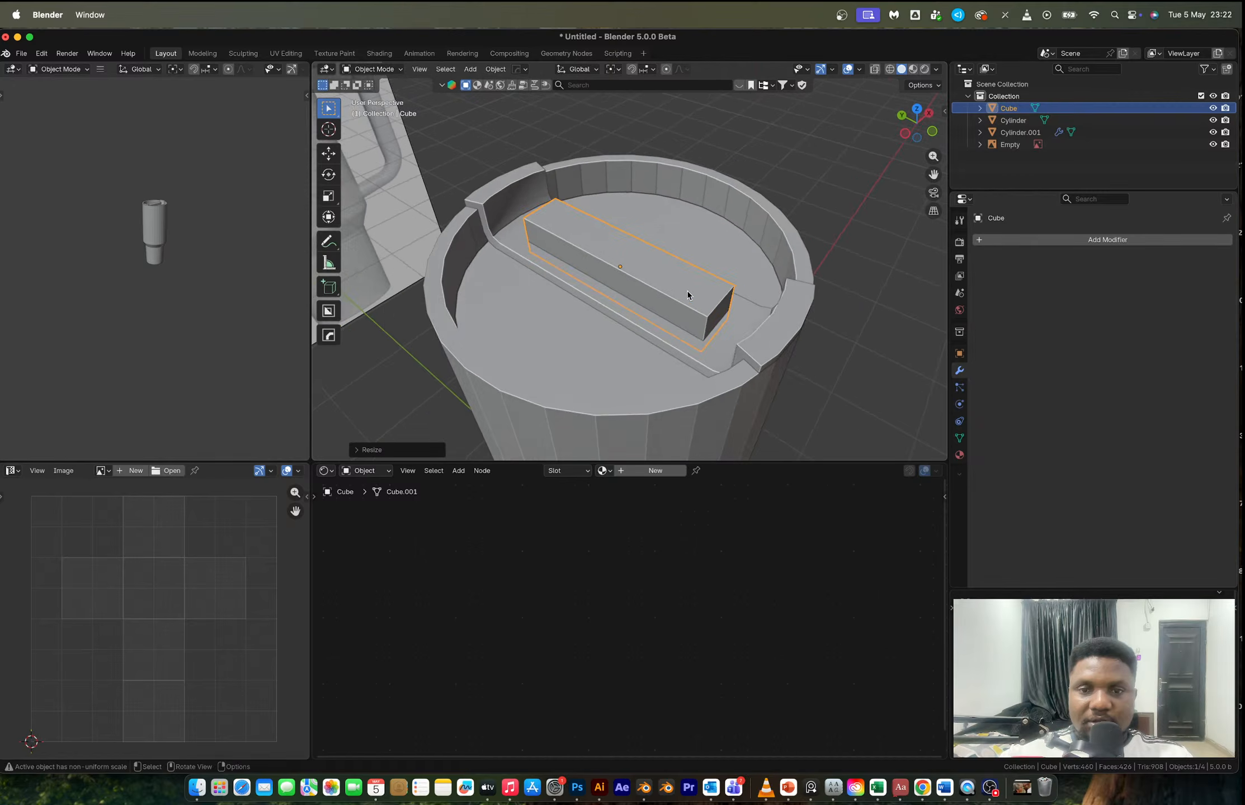
pyautogui.press('Tab')
pyautogui.press('Tab')
pyautogui.hotkey('ctrl', 'a')
pyautogui.click(739, 352)
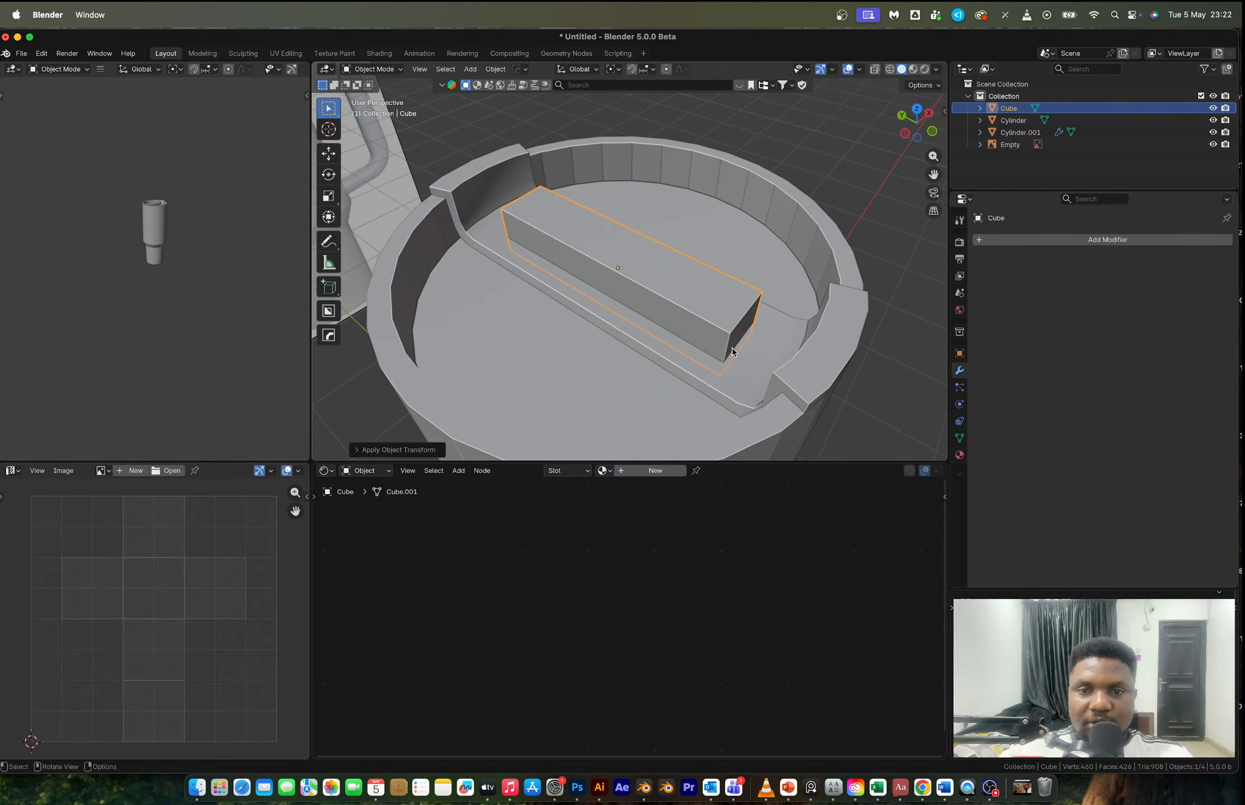
# - Select the bar's four vertical corner edges and bevel them with six segments to round both ends
pyautogui.press('Tab')
pyautogui.press('2')
pyautogui.click(728, 347)
pyautogui.keyDown('shift'); pyautogui.click(760, 310); pyautogui.keyUp('shift')
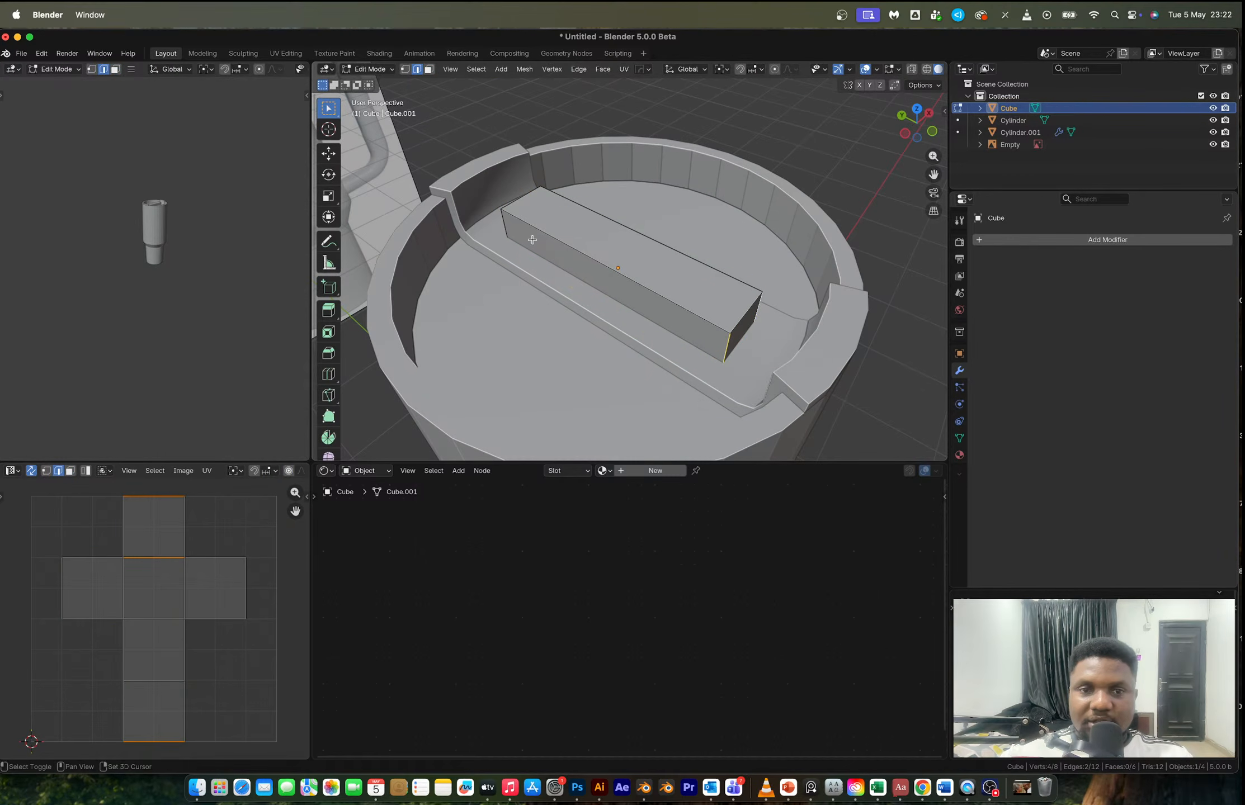
pyautogui.moveTo(513, 231); pyautogui.dragTo(703, 238, button='middle')
pyautogui.keyDown('shift'); pyautogui.click(594, 317); pyautogui.keyUp('shift')
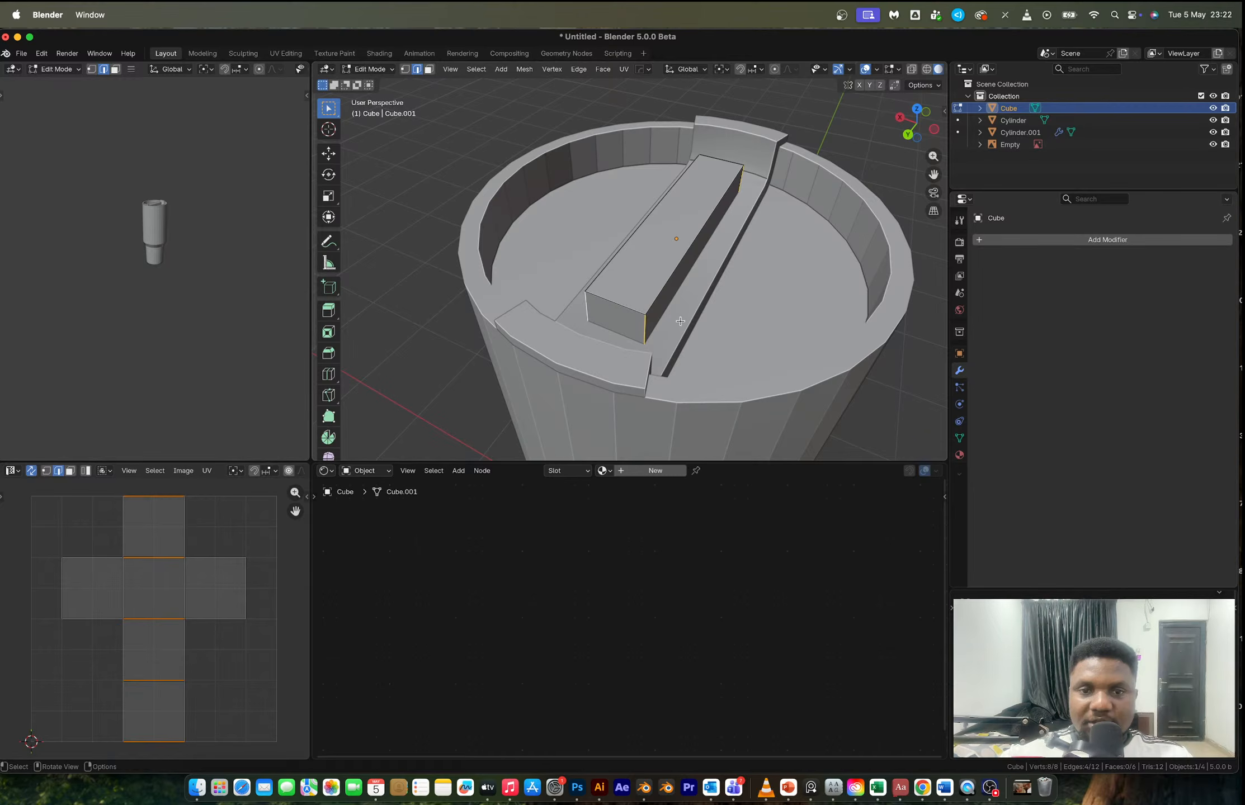
pyautogui.hotkey('ctrl', 'b')
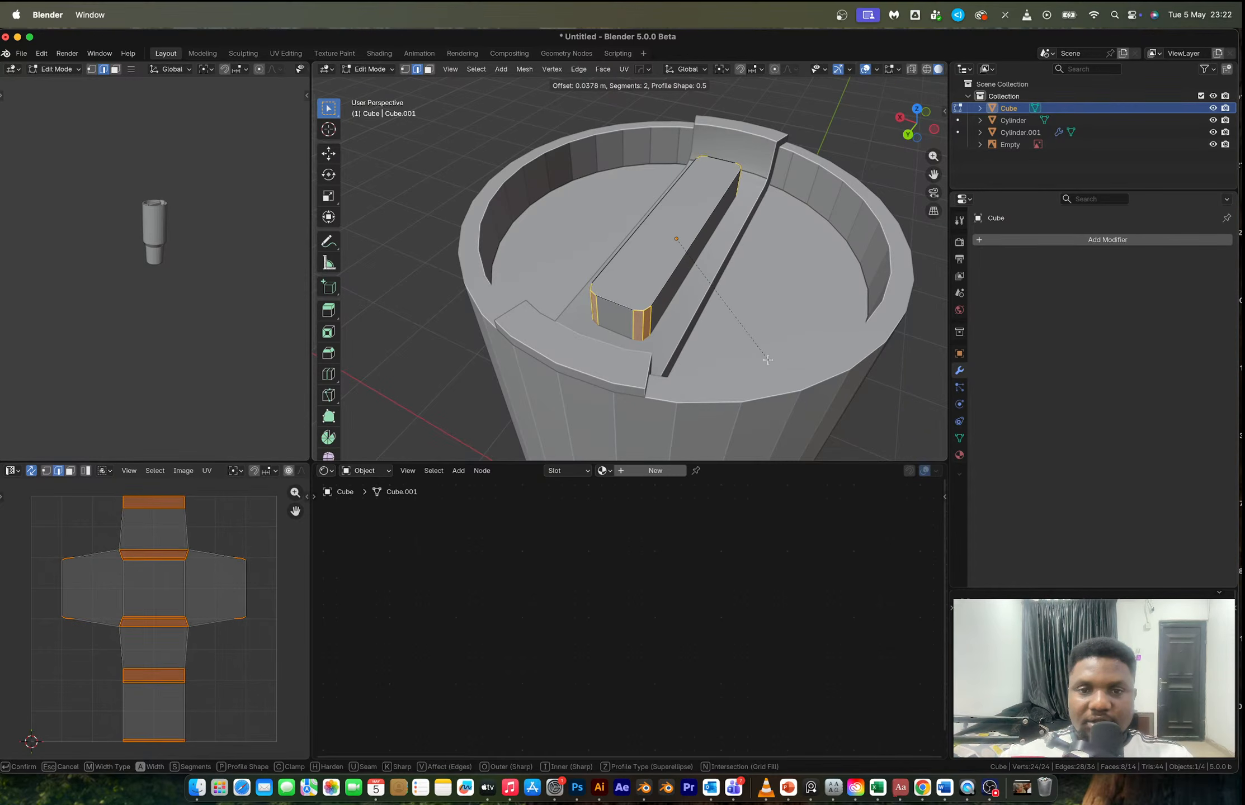
pyautogui.scroll(3, 721, 313)
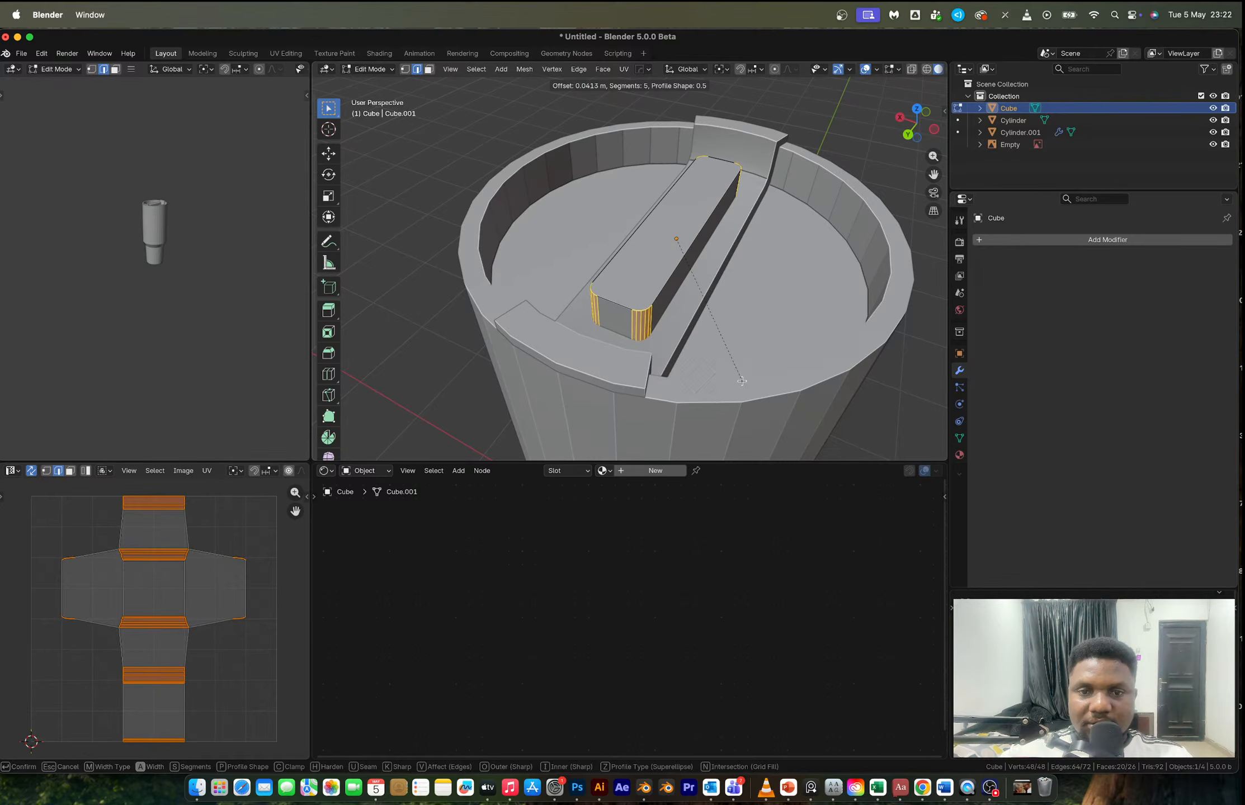
pyautogui.scroll(1, 758, 410)
pyautogui.click(758, 411)
pyautogui.press('Tab')
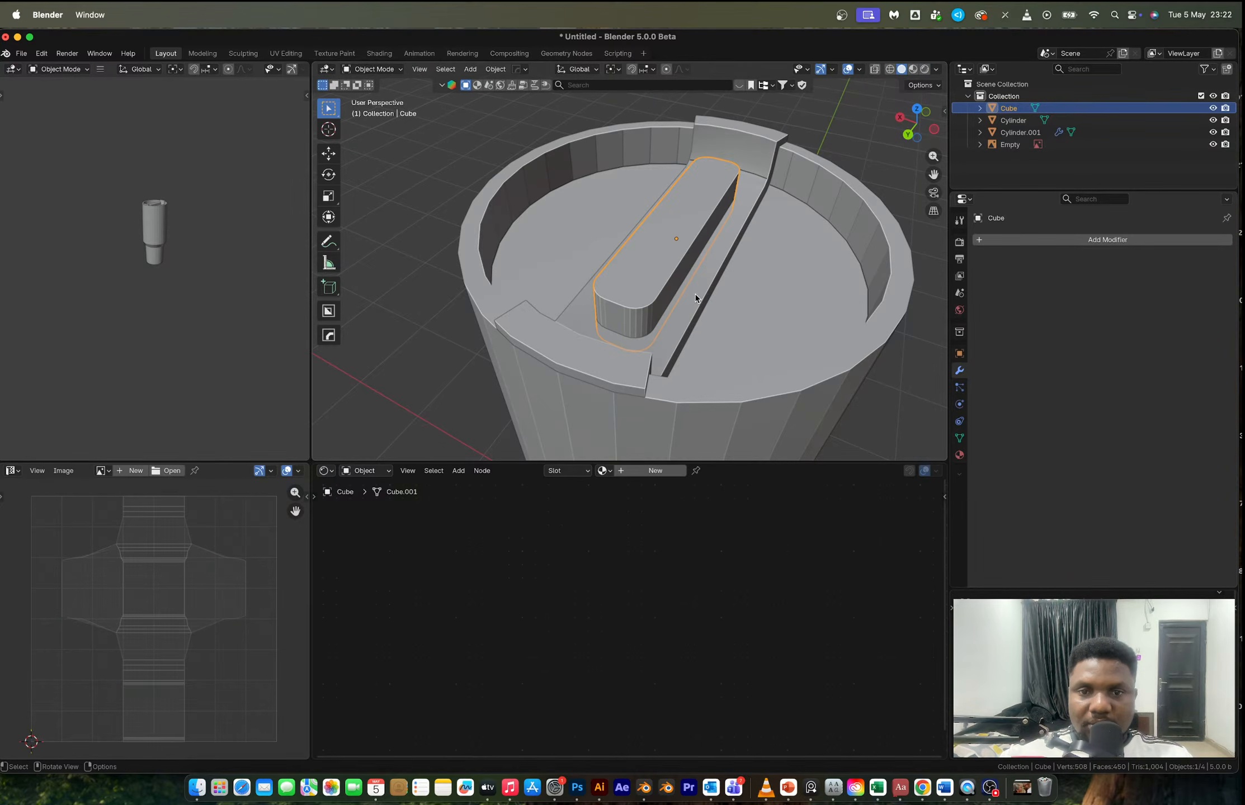
# - Shade the rounded bar auto smooth and subtract it from the cross strip with a Difference boolean
pyautogui.rightClick(665, 280)
pyautogui.click(665, 279)
pyautogui.keyDown('shift'); pyautogui.click(695, 278); pyautogui.keyUp('shift')
pyautogui.press('q')
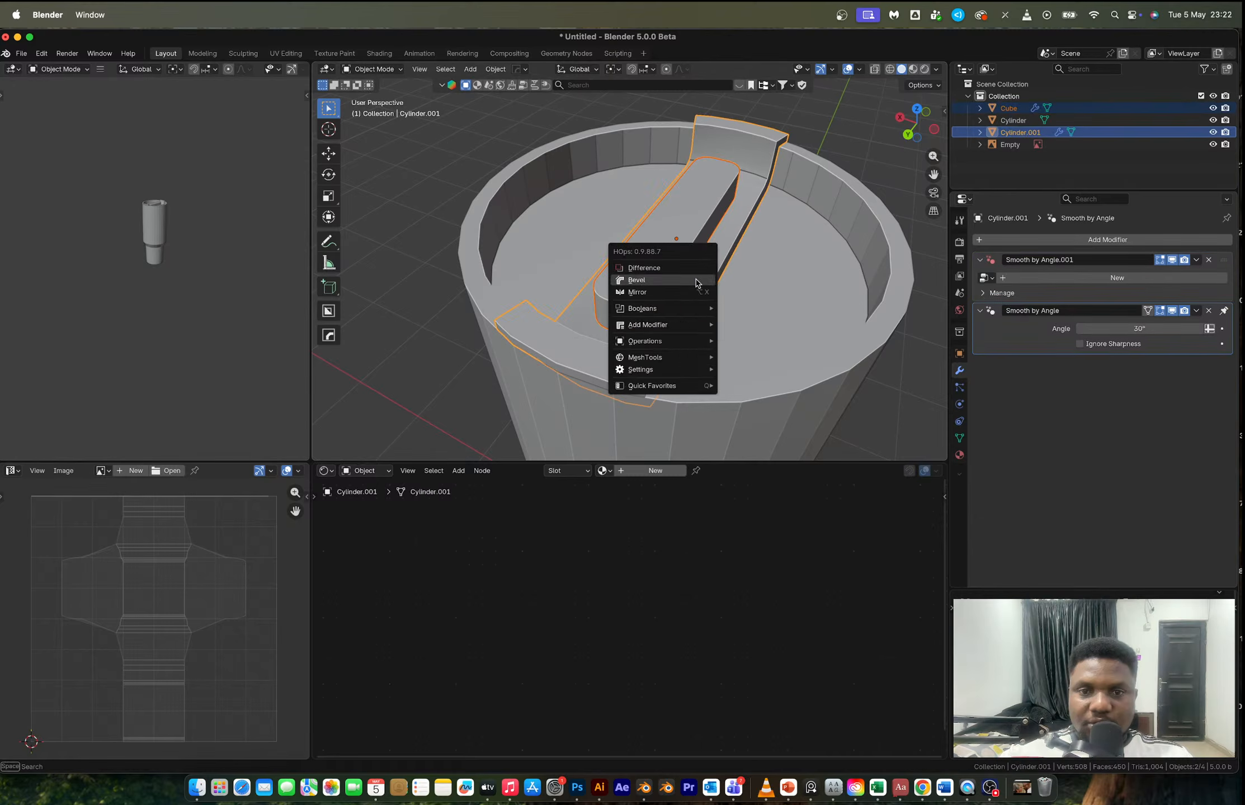
pyautogui.click(682, 268)
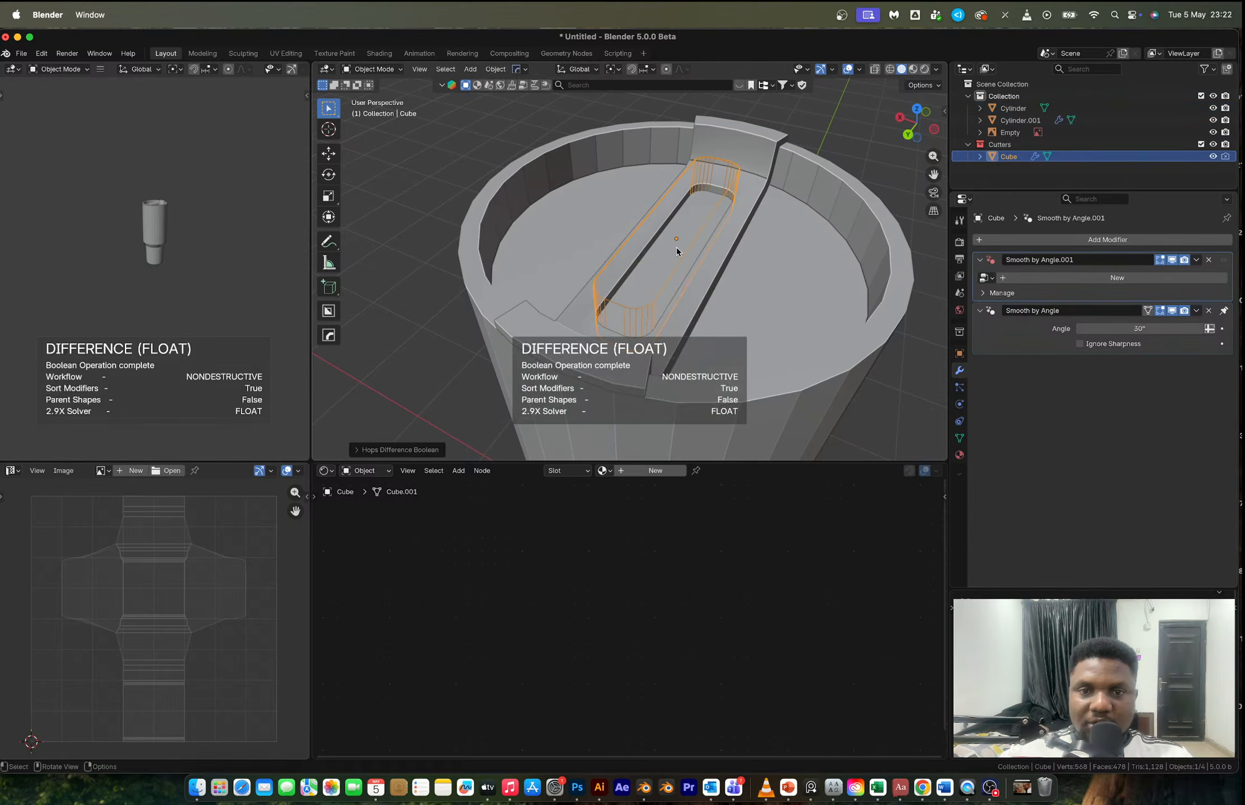
pyautogui.click(707, 225)
# - Raise the boolean cutter slightly along Z to make the slot in the cross strip shallower
pyautogui.moveTo(706, 226); pyautogui.dragTo(772, 259, button='middle')
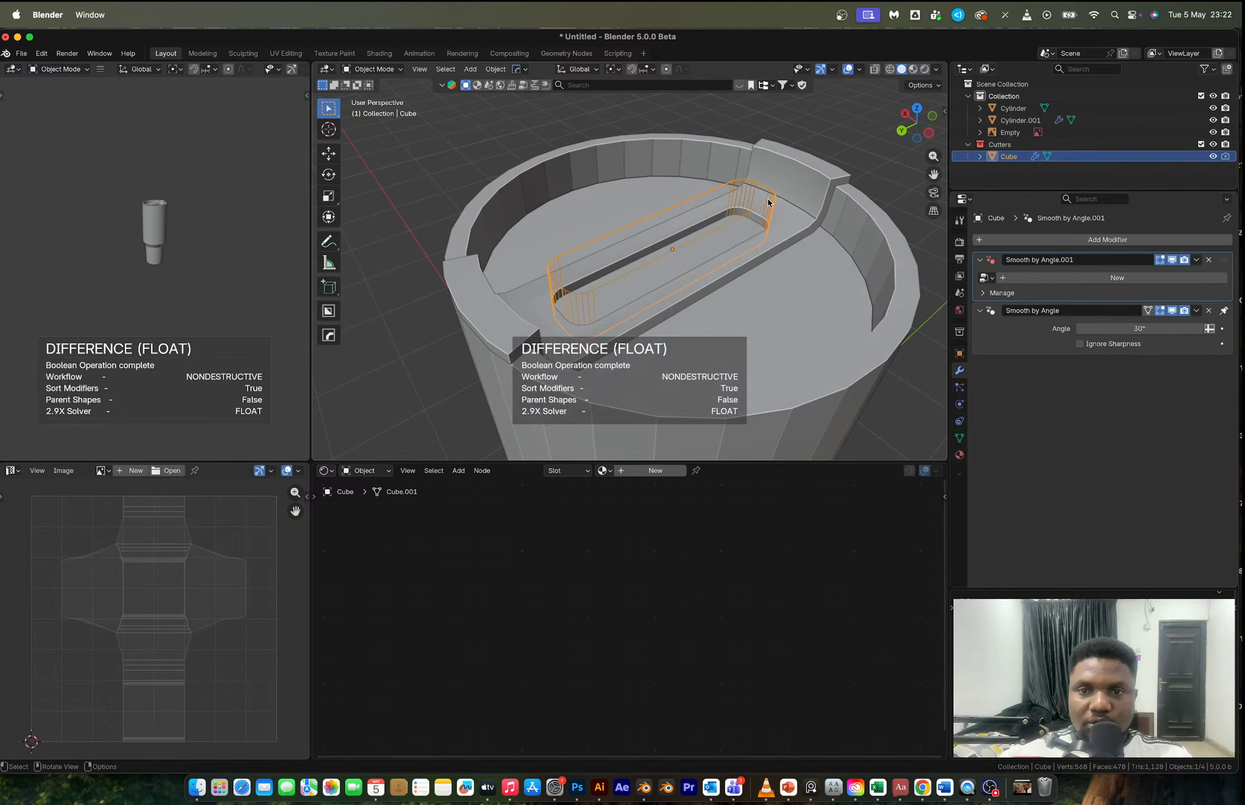
pyautogui.press('g')
pyautogui.press('z')
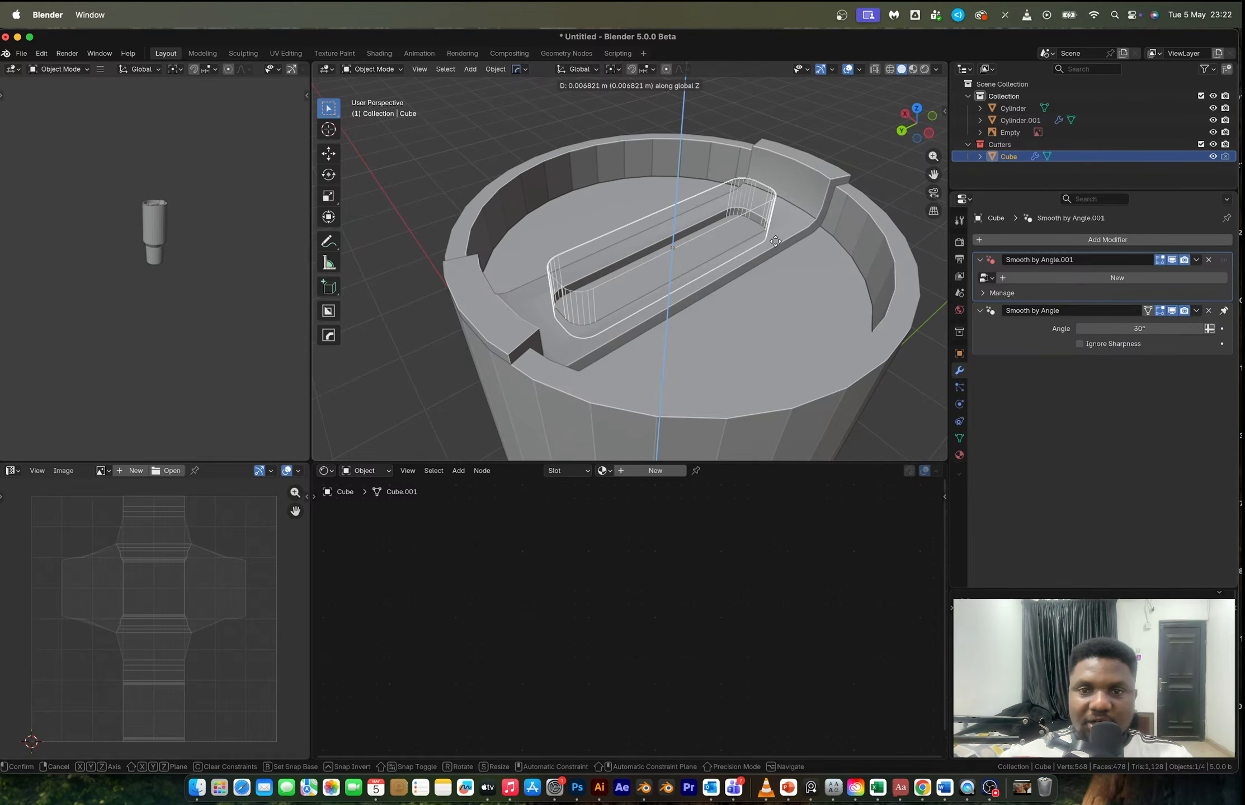
pyautogui.click(782, 207)
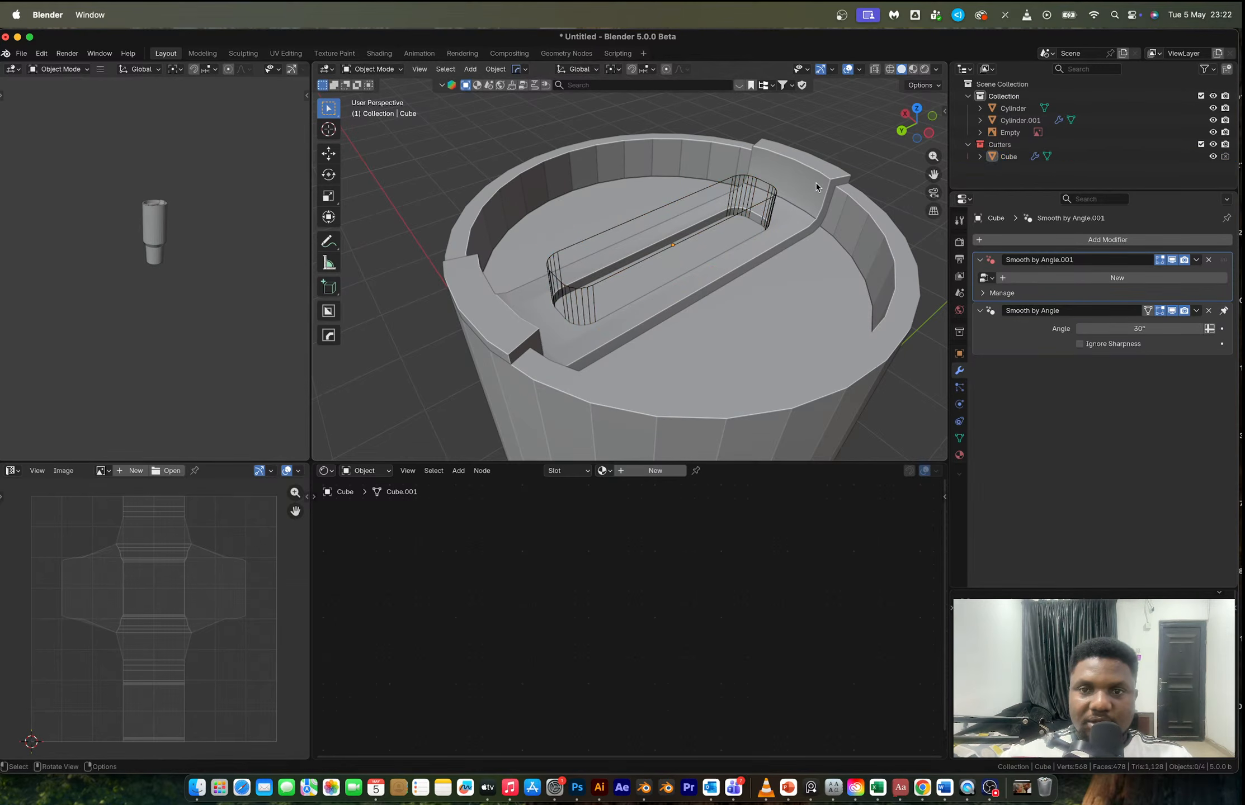
# - Shade the tumbler body auto smooth
pyautogui.click(860, 258)
pyautogui.rightClick(859, 258)
pyautogui.click(860, 258)
# - Select two adjacent faces on the tumbler body's +X side, in the narrow ring where the handle's upper arm attaches
pyautogui.moveTo(859, 257); pyautogui.dragTo(681, 287, button='middle')
pyautogui.scroll(-4, 654, 339)
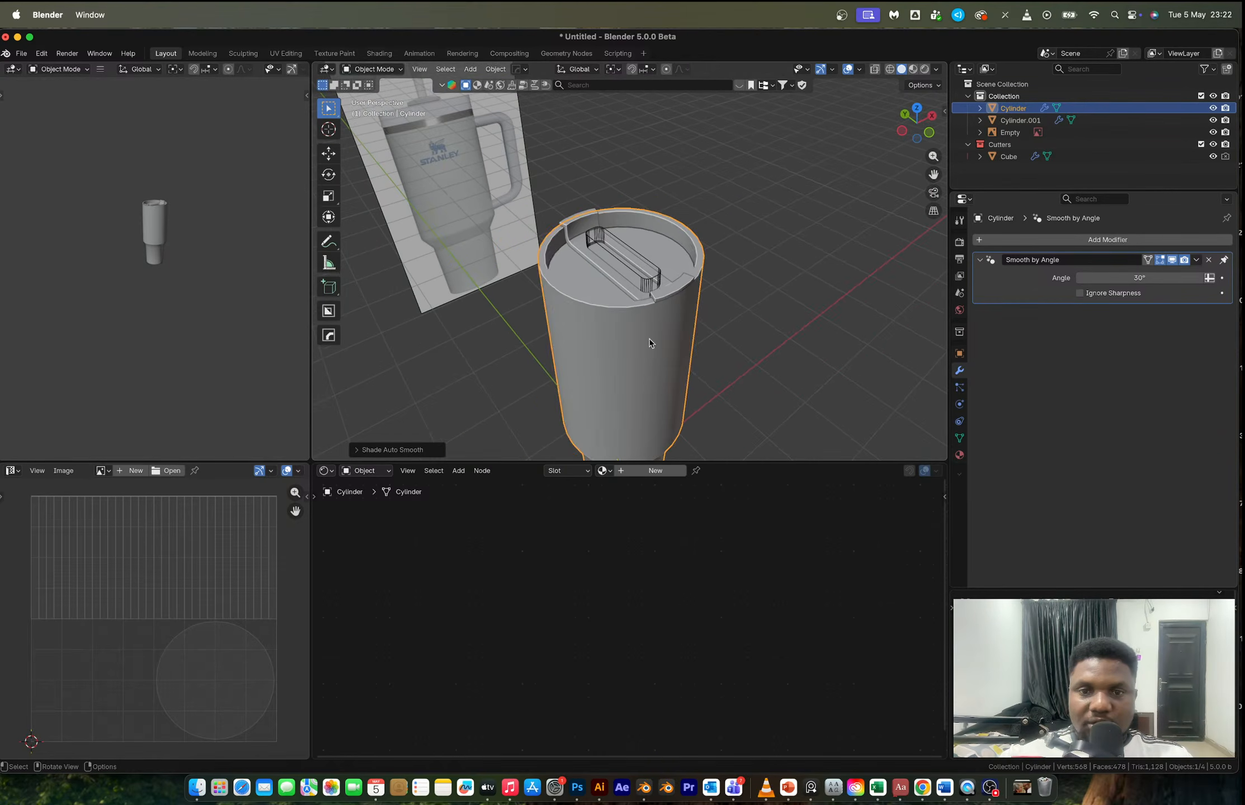
pyautogui.press('Tab')
pyautogui.moveTo(672, 342); pyautogui.dragTo(641, 326, button='middle')
pyautogui.press('3')
pyautogui.click(635, 320)
pyautogui.keyDown('shift'); pyautogui.click(614, 316); pyautogui.keyUp('shift')
pyautogui.scroll(-3, 615, 316)
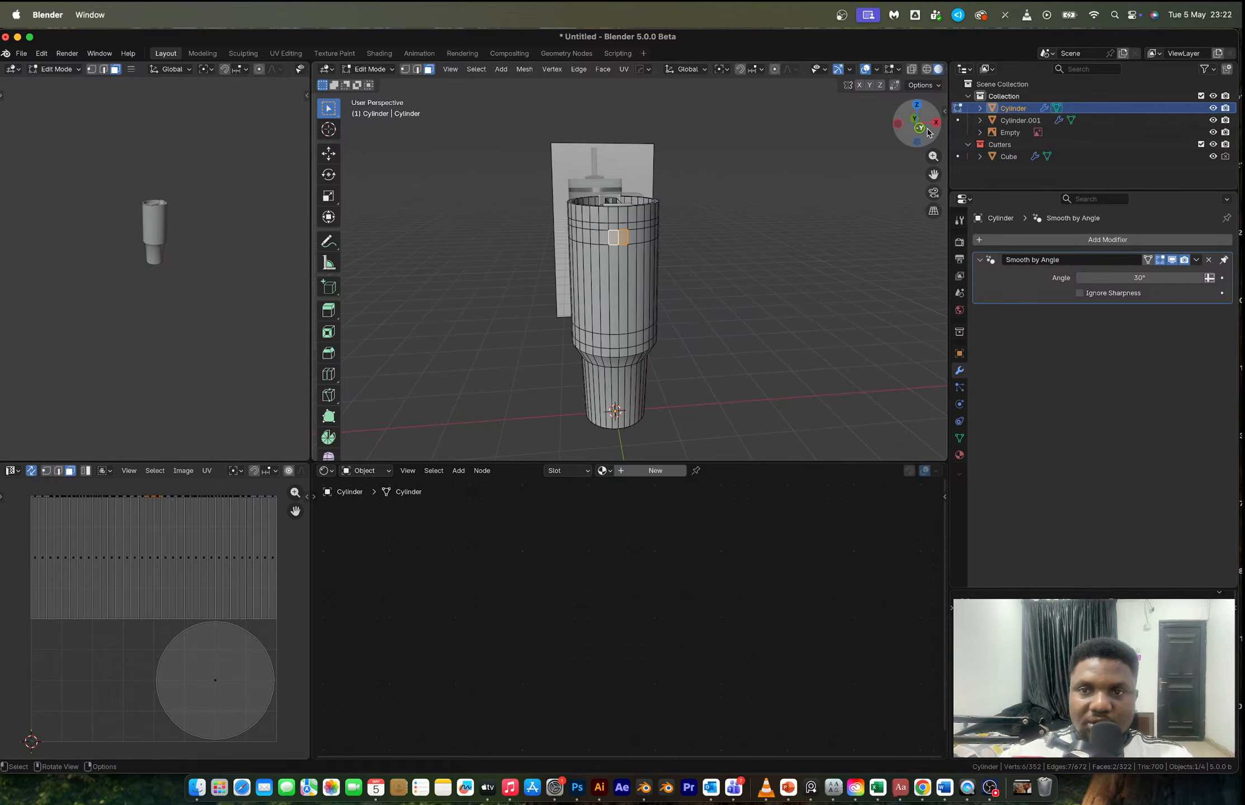
pyautogui.click(900, 125)
pyautogui.scroll(3, 719, 253)
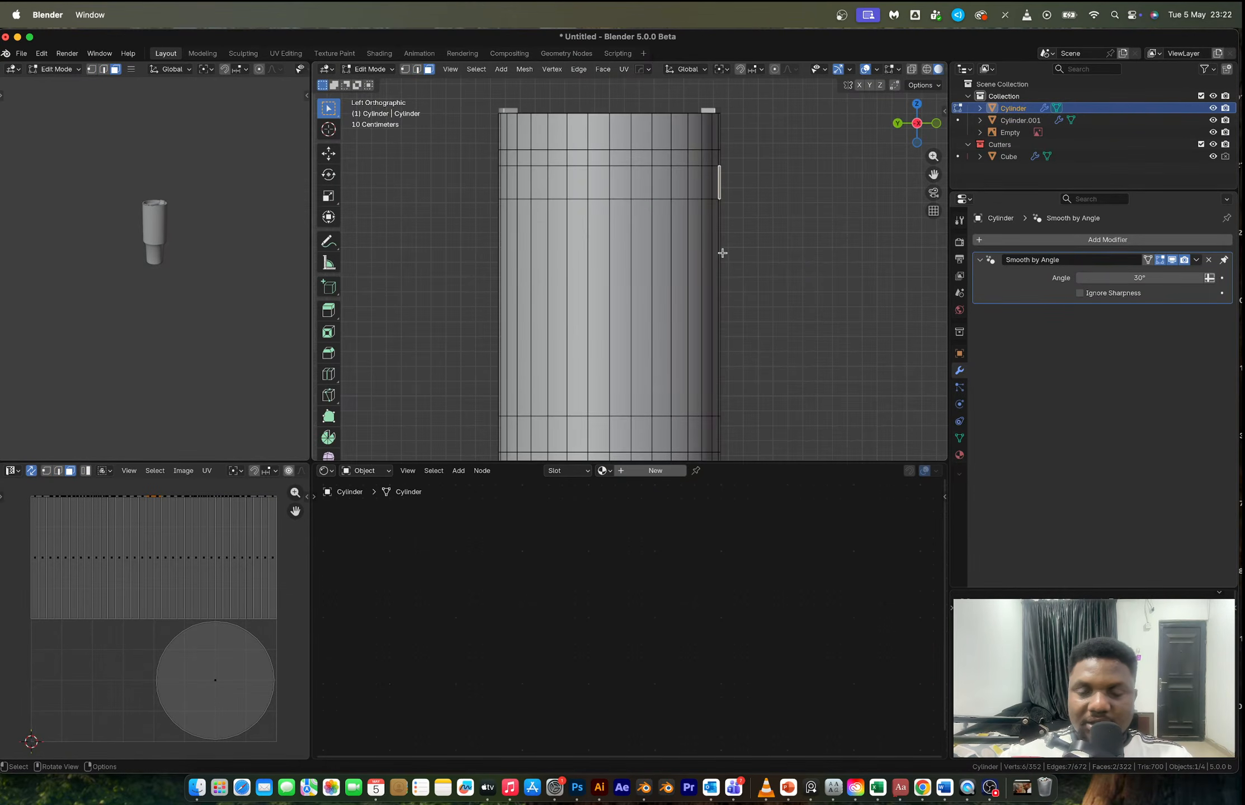
pyautogui.click(915, 126)
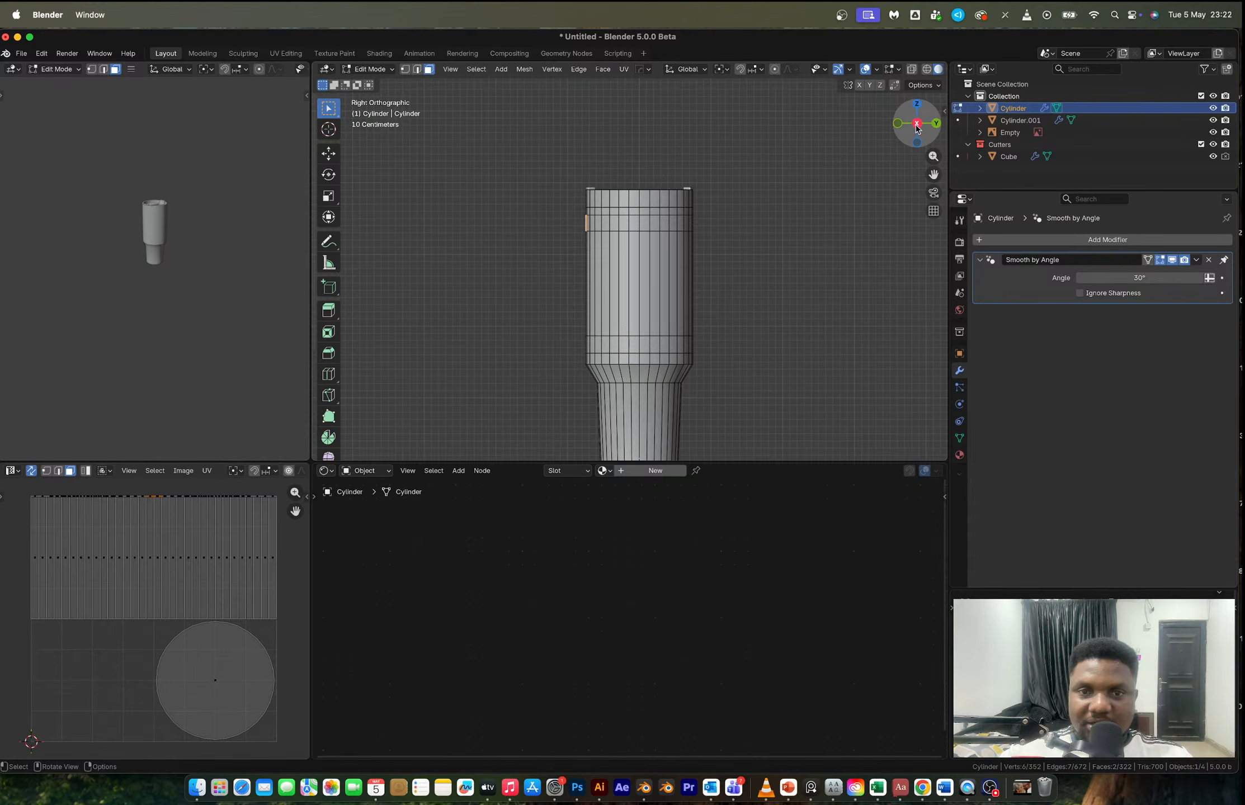
pyautogui.click(899, 125)
pyautogui.moveTo(689, 209); pyautogui.dragTo(648, 240, button='middle')
pyautogui.keyDown('shift'); pyautogui.click(650, 235); pyautogui.keyUp('shift')
pyautogui.click(924, 130)
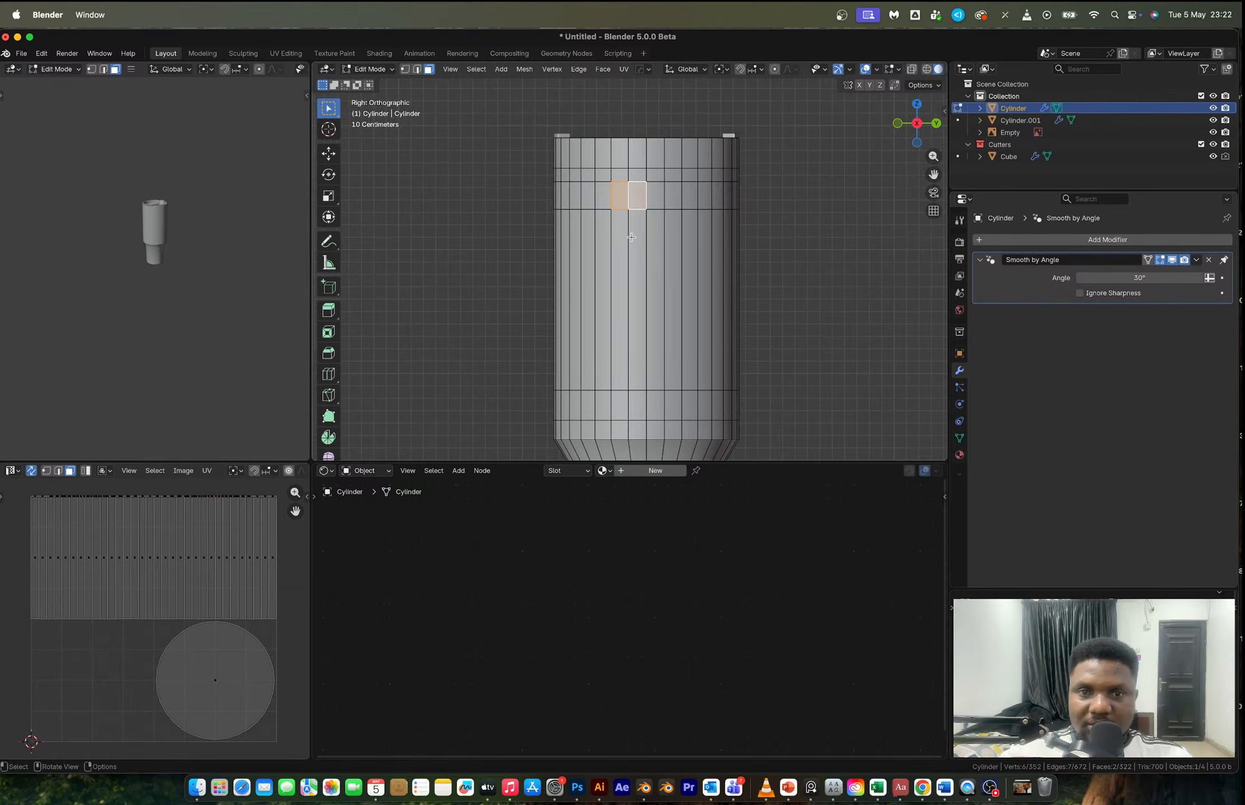
# - Extrude the two selected faces outward about 0.45 m along the reference handle's upper arm
pyautogui.click(897, 123)
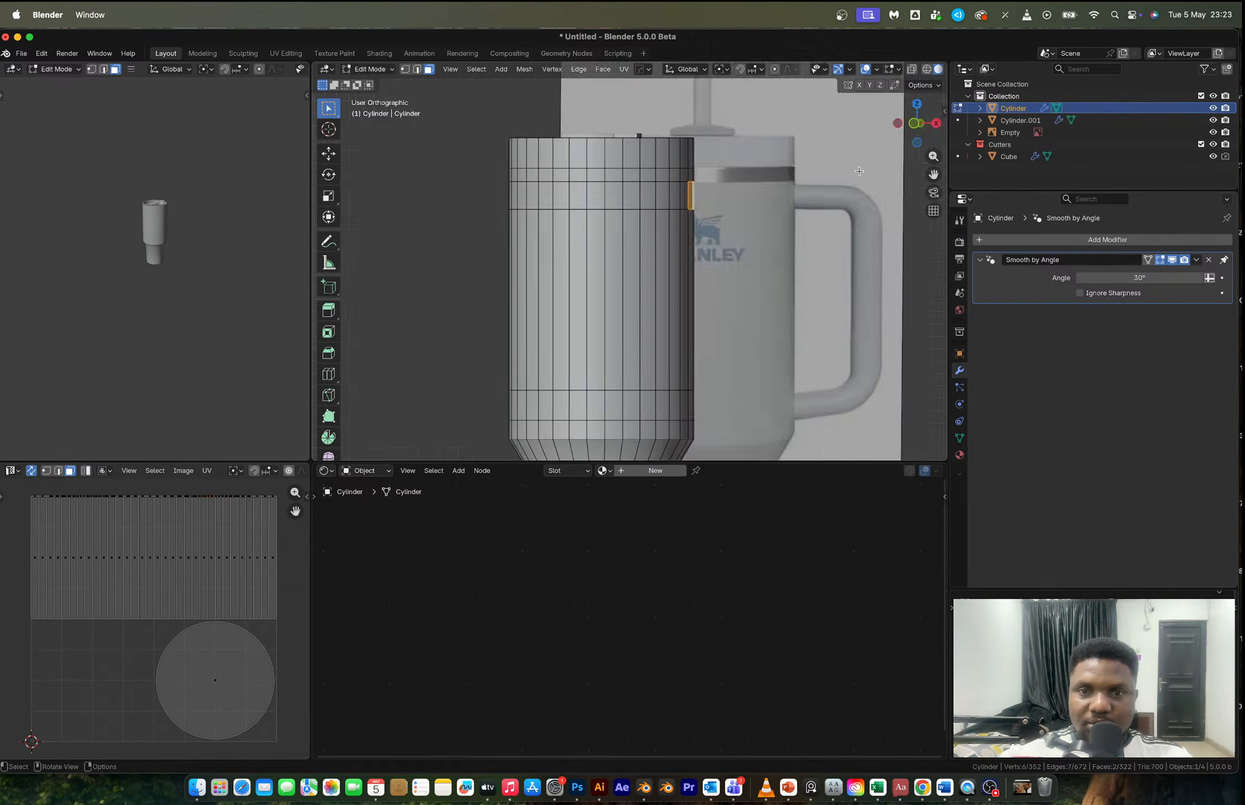
pyautogui.scroll(4, 764, 229)
pyautogui.keyDown('shift'); pyautogui.moveTo(764, 230); pyautogui.dragTo(653, 300, button='middle'); pyautogui.keyUp('shift')
pyautogui.press('e')
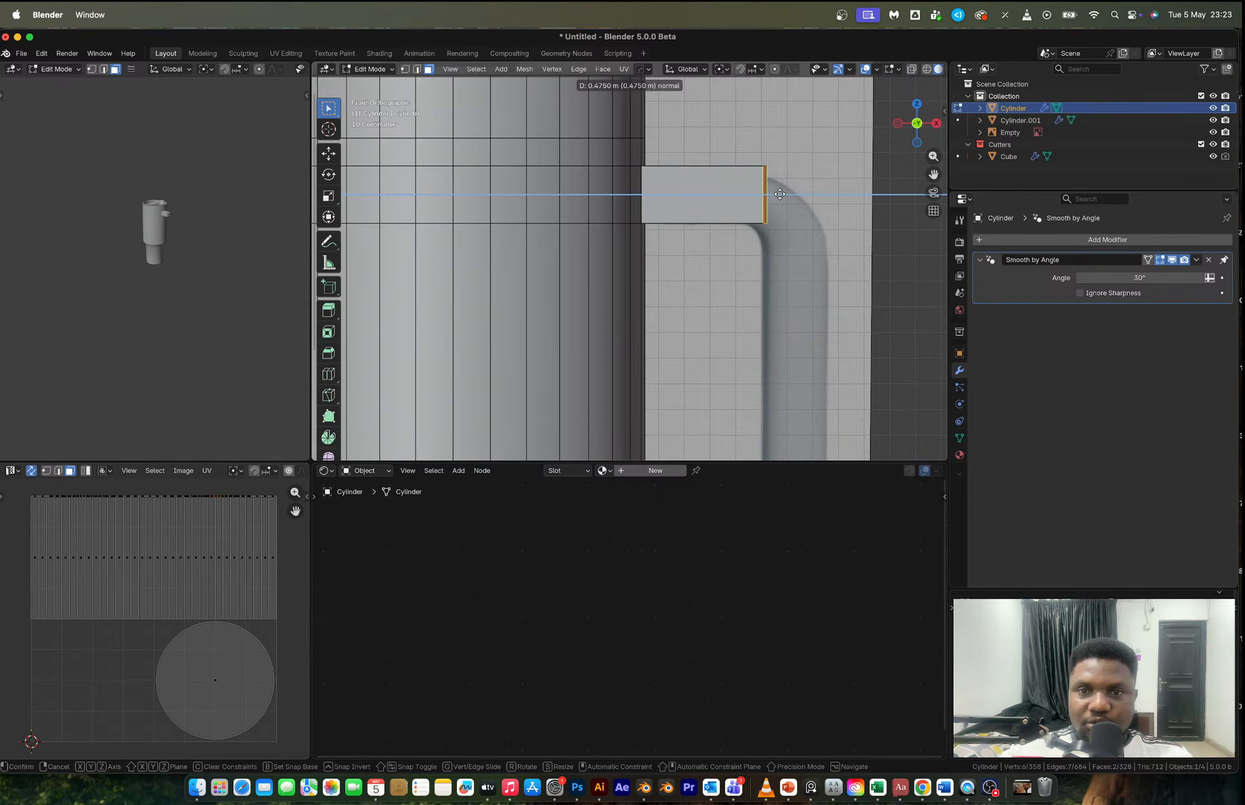
pyautogui.click(773, 195)
# - Tilt the extruded arm's end faces toward the reference handle's bend and scale them up slightly
pyautogui.press('r')
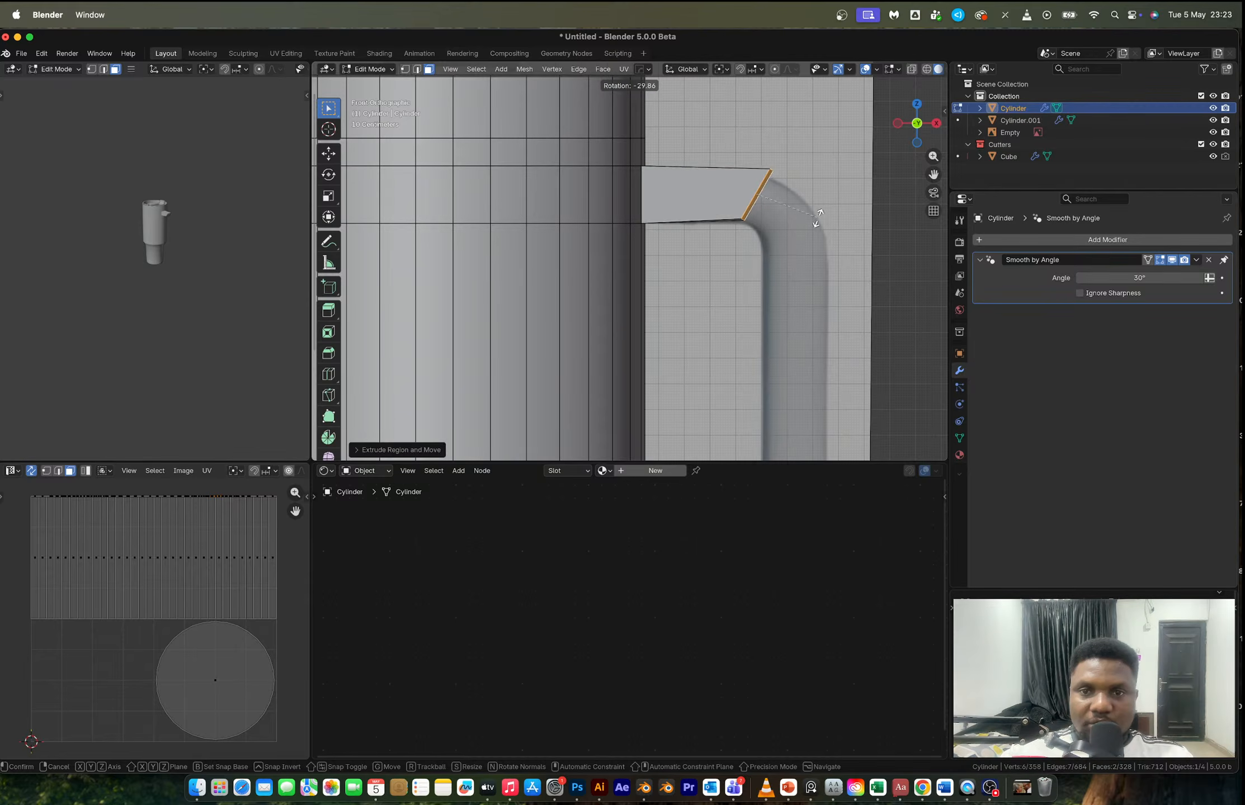
pyautogui.click(817, 208)
pyautogui.press('s')
pyautogui.click(822, 208)
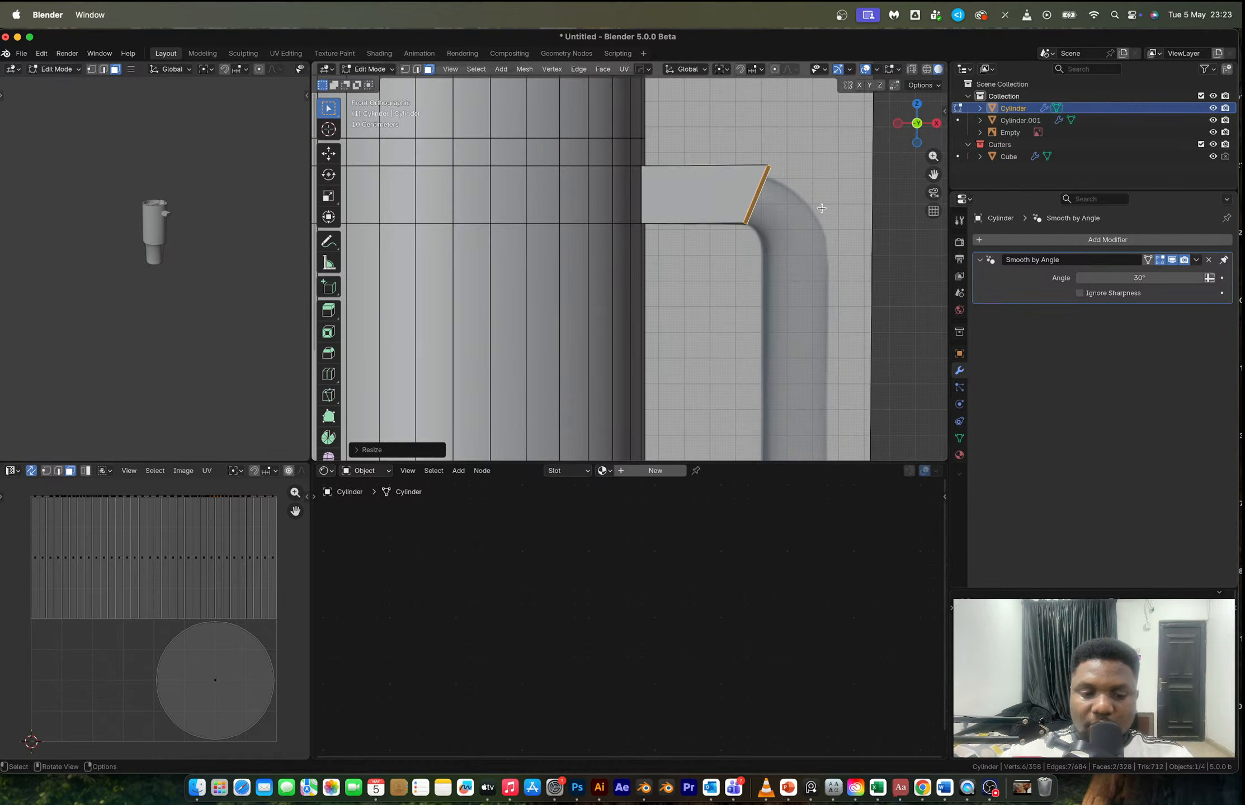
# - Try extruding the tilted end faces further into the handle's bend
pyautogui.press('e')
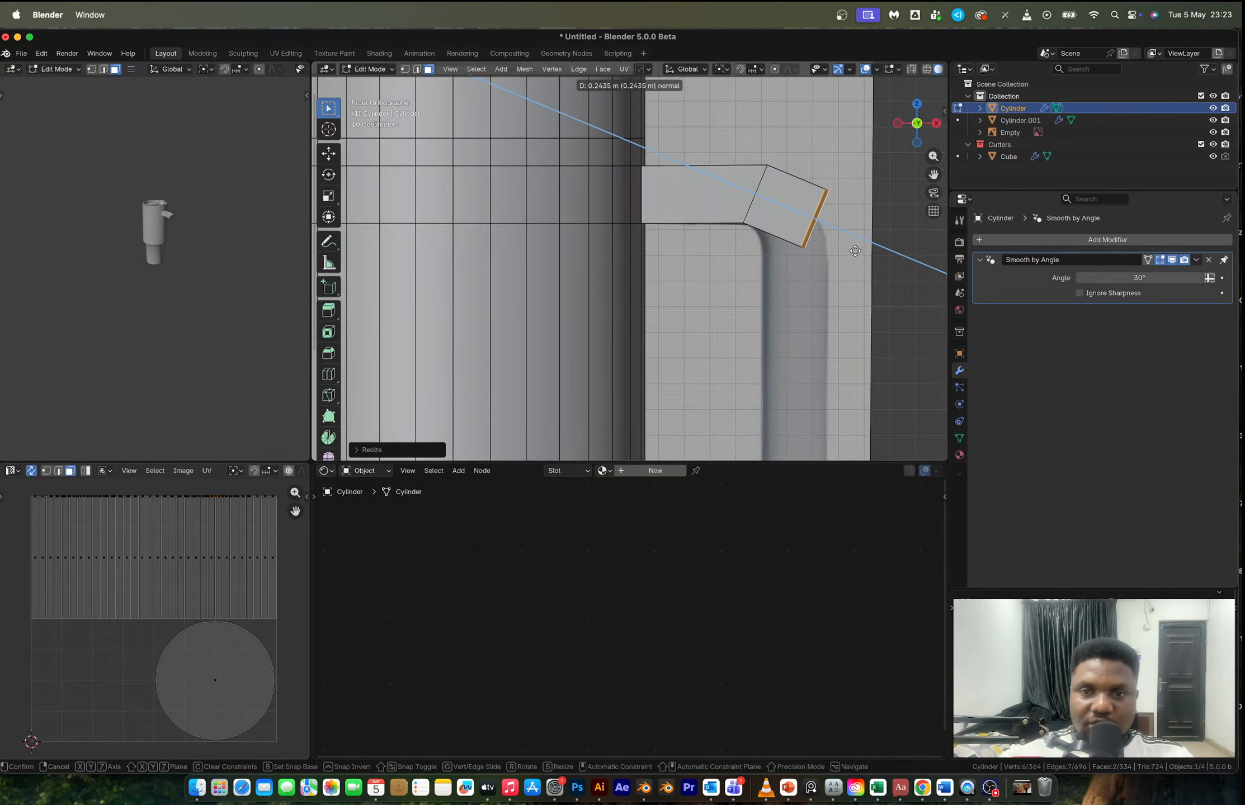
pyautogui.click(855, 252)
pyautogui.hotkey('ctrl', 'z')
# - Delete the handle arm's two end faces and flatten the open end's vertices into a vertical line, using see-through vertex editing
pyautogui.press('x')
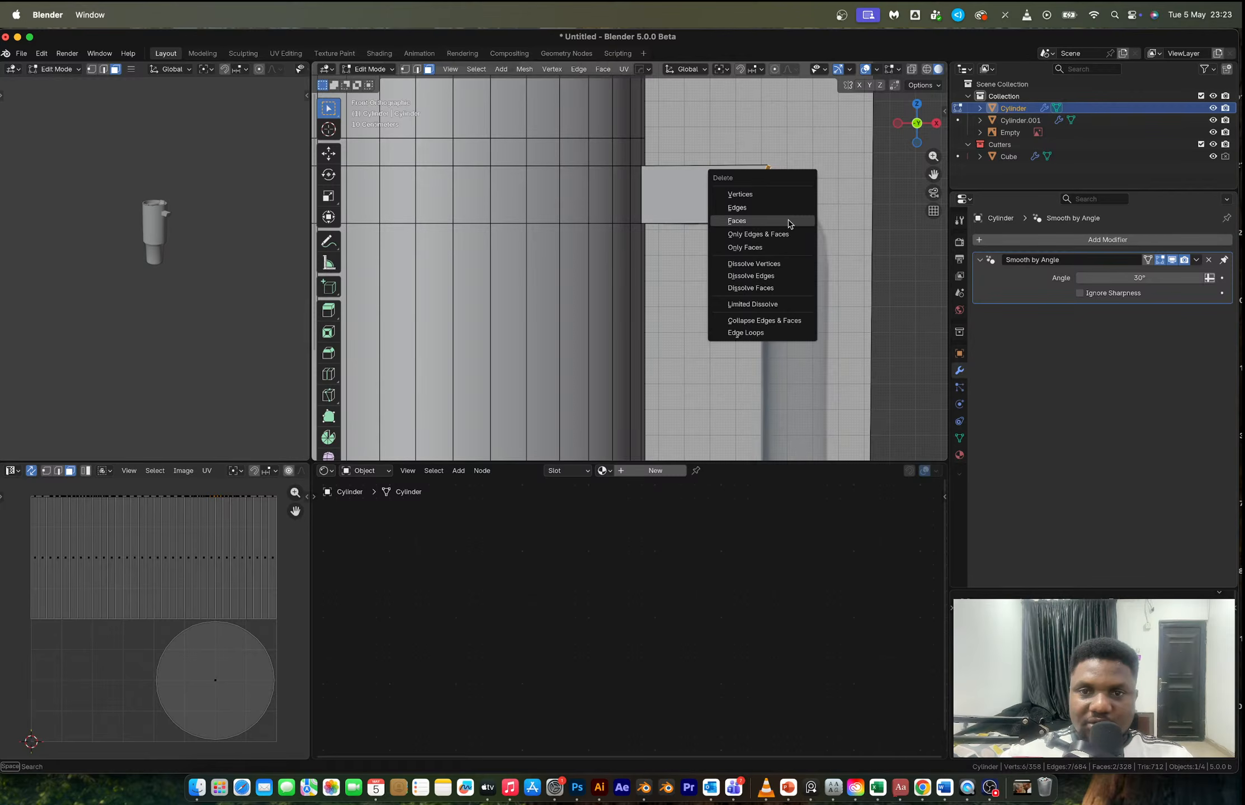
pyautogui.click(737, 221)
pyautogui.hotkey('alt', 'z')
pyautogui.press('1')
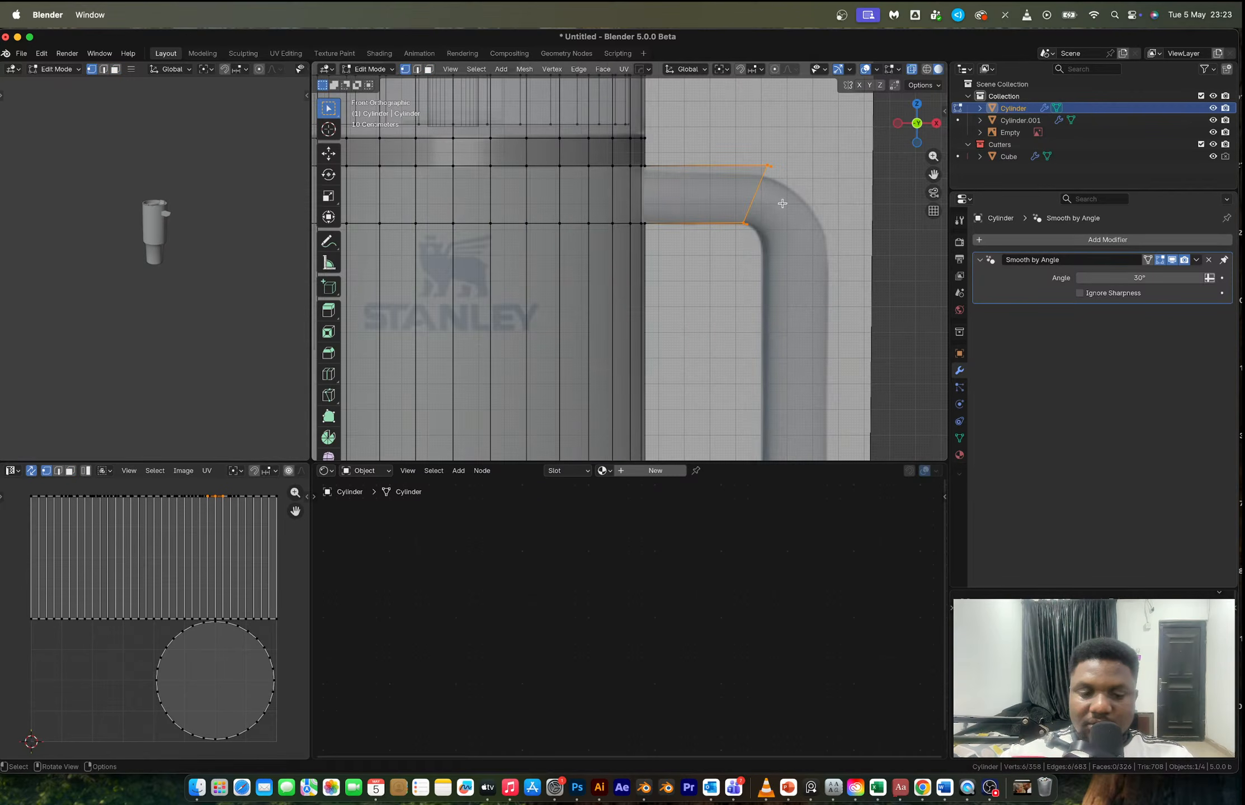
pyautogui.press('s')
pyautogui.click(812, 206)
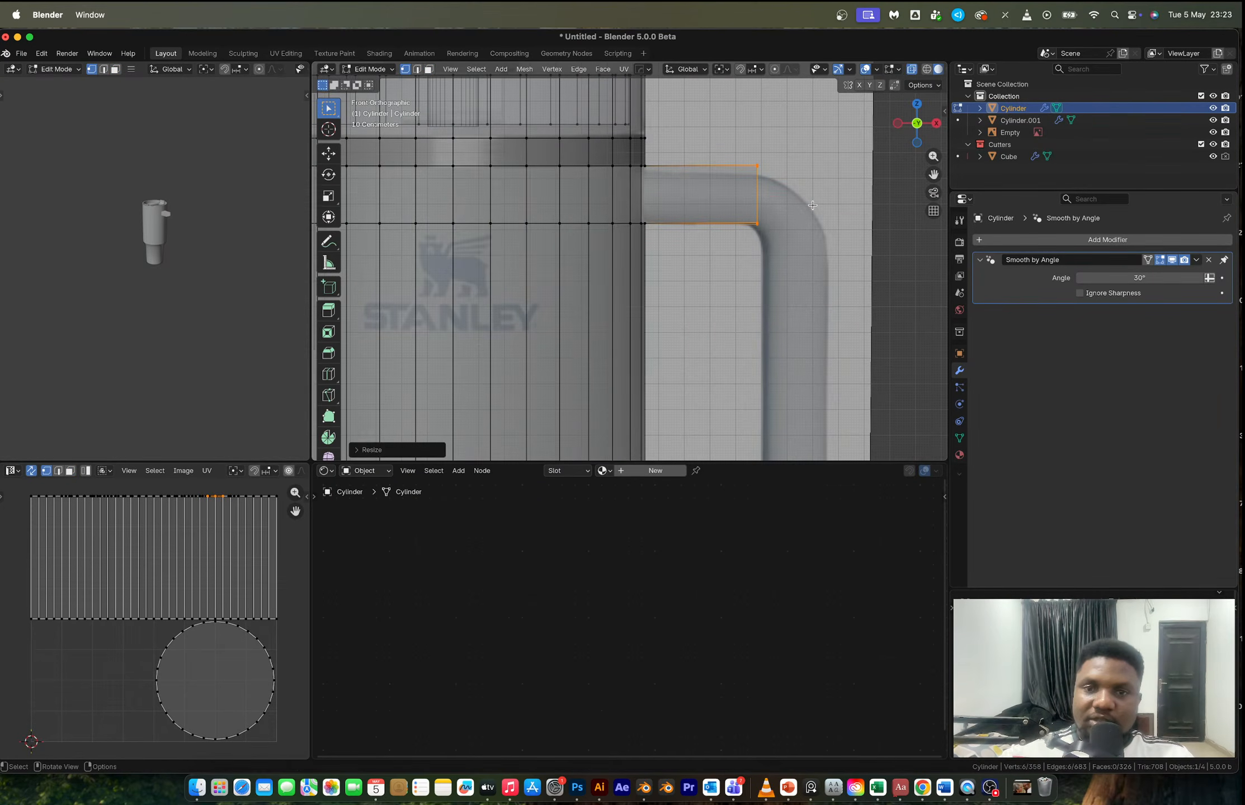
# - Rotate the arm's open end to a slant at the start of the reference bend and scale it up slightly
pyautogui.press('r')
pyautogui.click(830, 248)
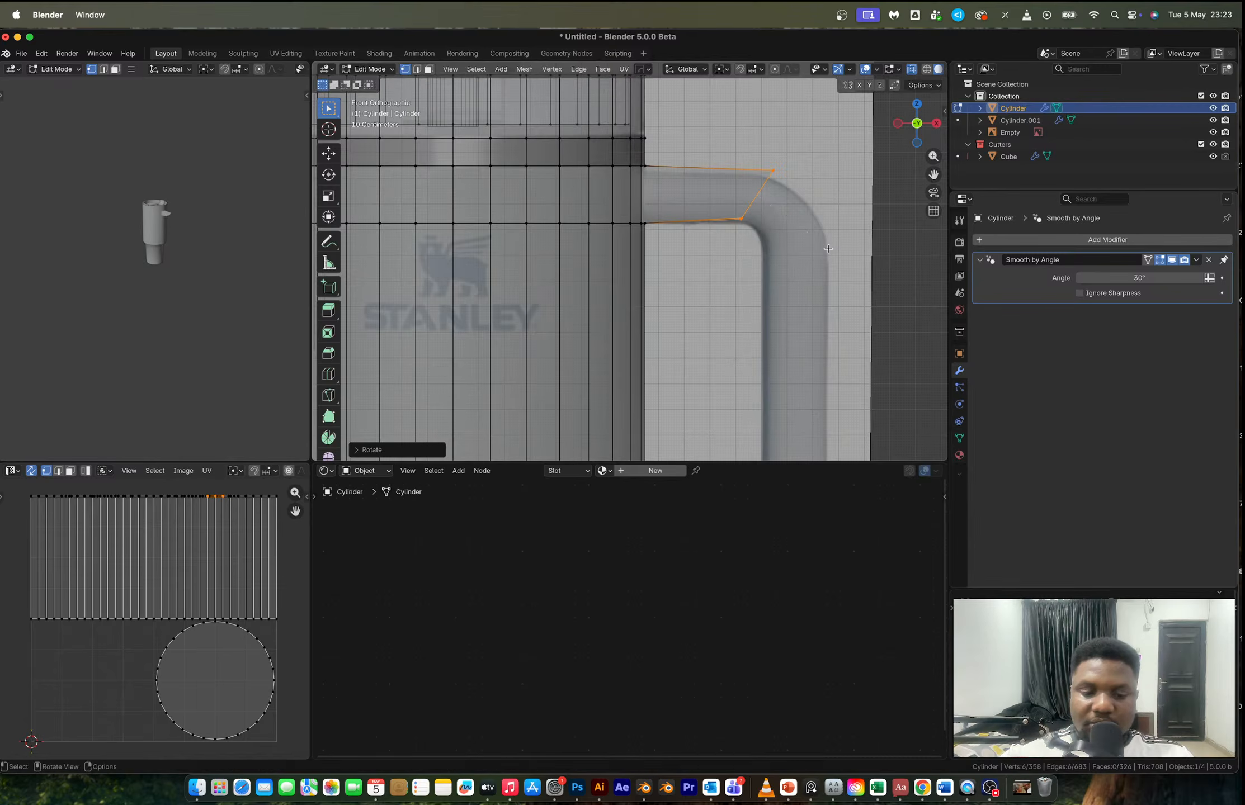
pyautogui.press('s')
pyautogui.click(843, 246)
# - Extrude the open end around the reference handle's upper bend, rotating, scaling and moving it toward the vertical grip
pyautogui.press('e')
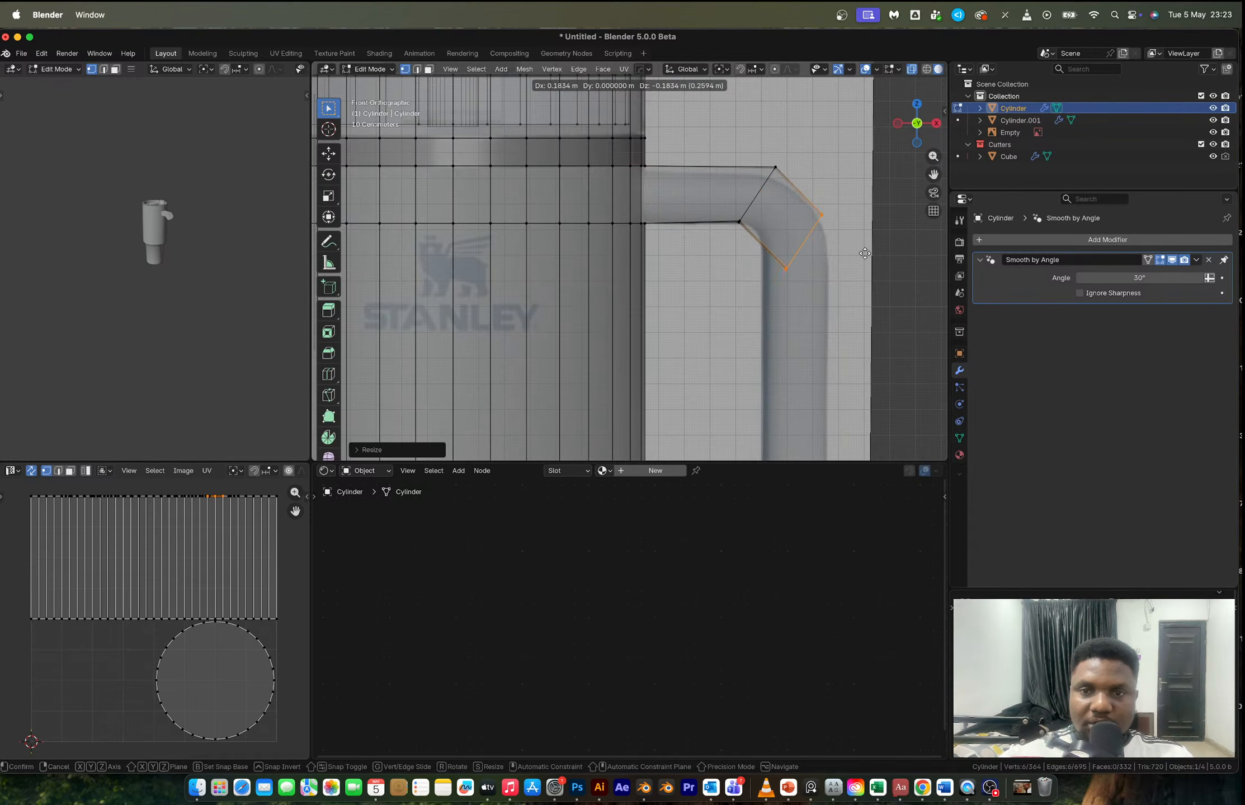
pyautogui.click(862, 263)
pyautogui.press('r')
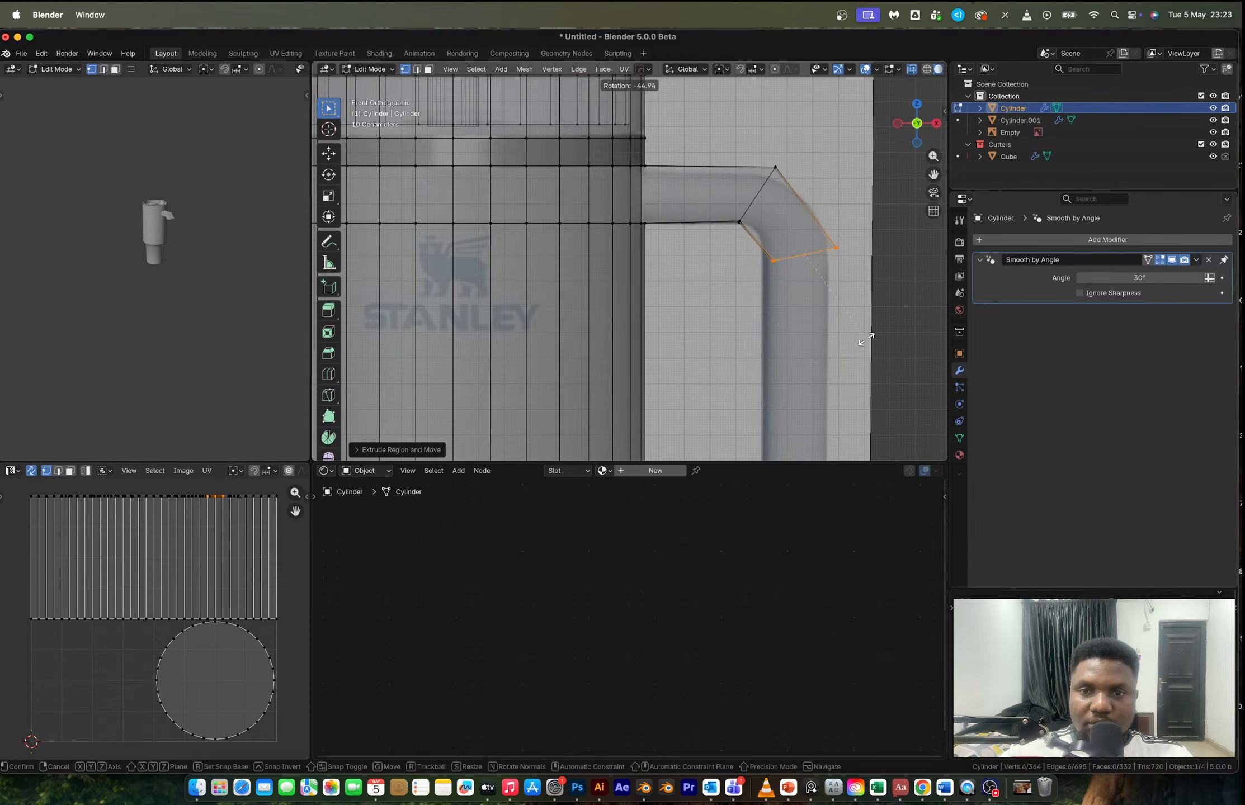
pyautogui.click(847, 355)
pyautogui.press('s')
pyautogui.click(870, 360)
pyautogui.press('g')
pyautogui.click(868, 371)
# - Scale the bend's lower end to about 0.93 and shift it to line up with the reference grip's edges
pyautogui.keyDown('shift'); pyautogui.moveTo(823, 299); pyautogui.dragTo(767, 198, button='middle'); pyautogui.keyUp('shift')
pyautogui.press('s')
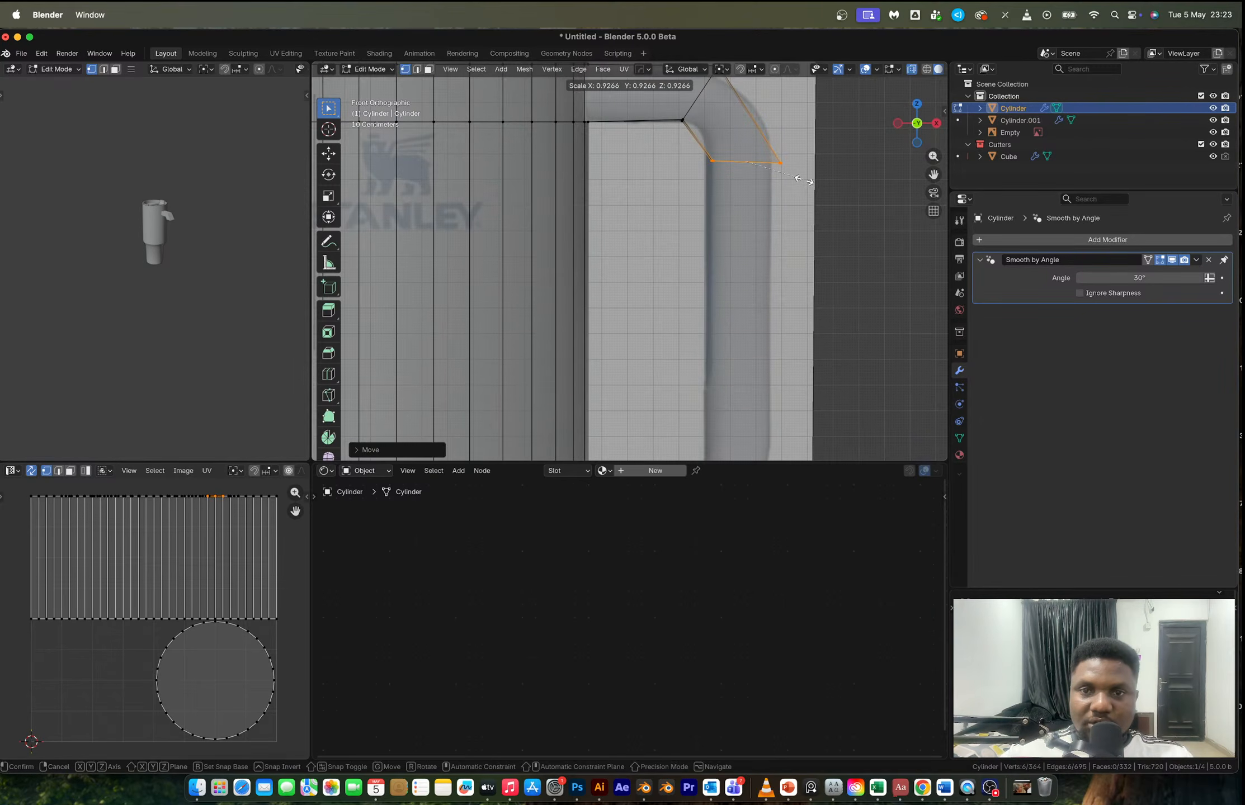
pyautogui.click(804, 180)
pyautogui.press('g')
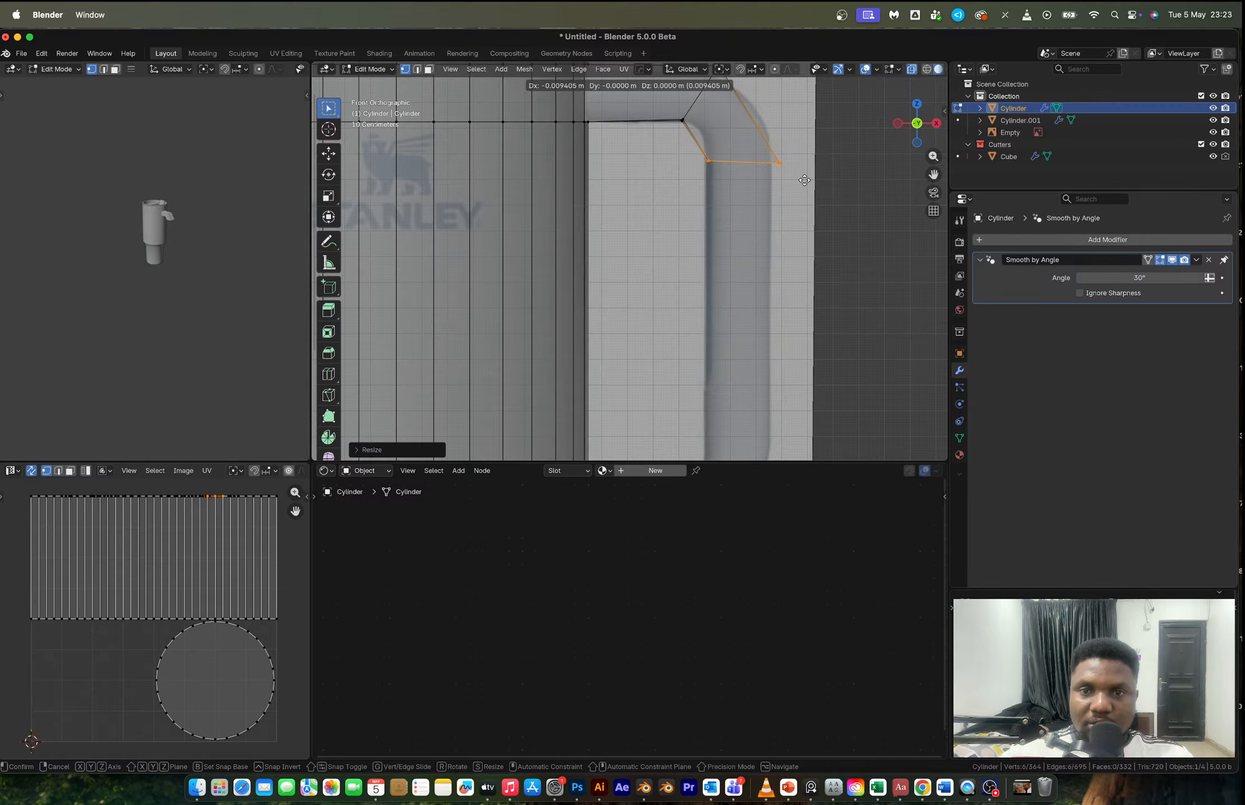
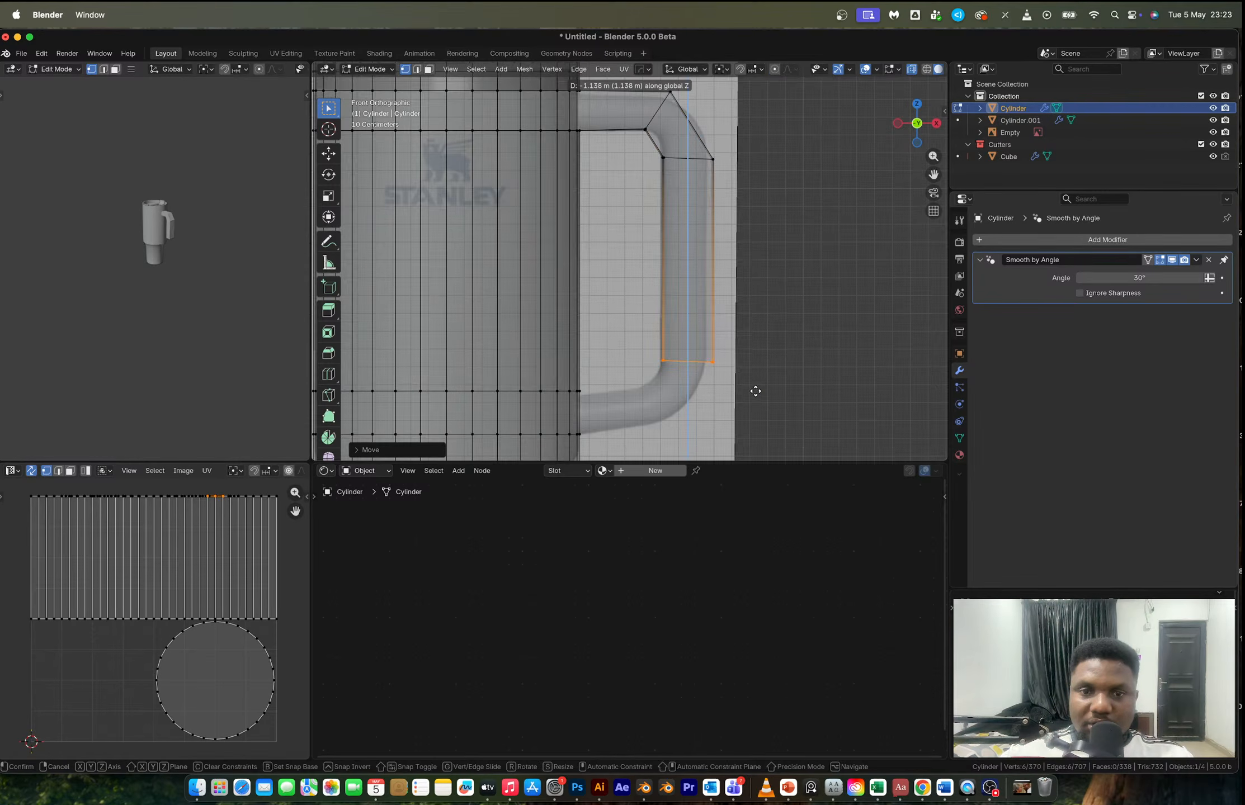
# - Extrude the end straight down about 1.14 m along the reference grip and tilt it toward the lower bend
pyautogui.click(754, 395)
pyautogui.press('r')
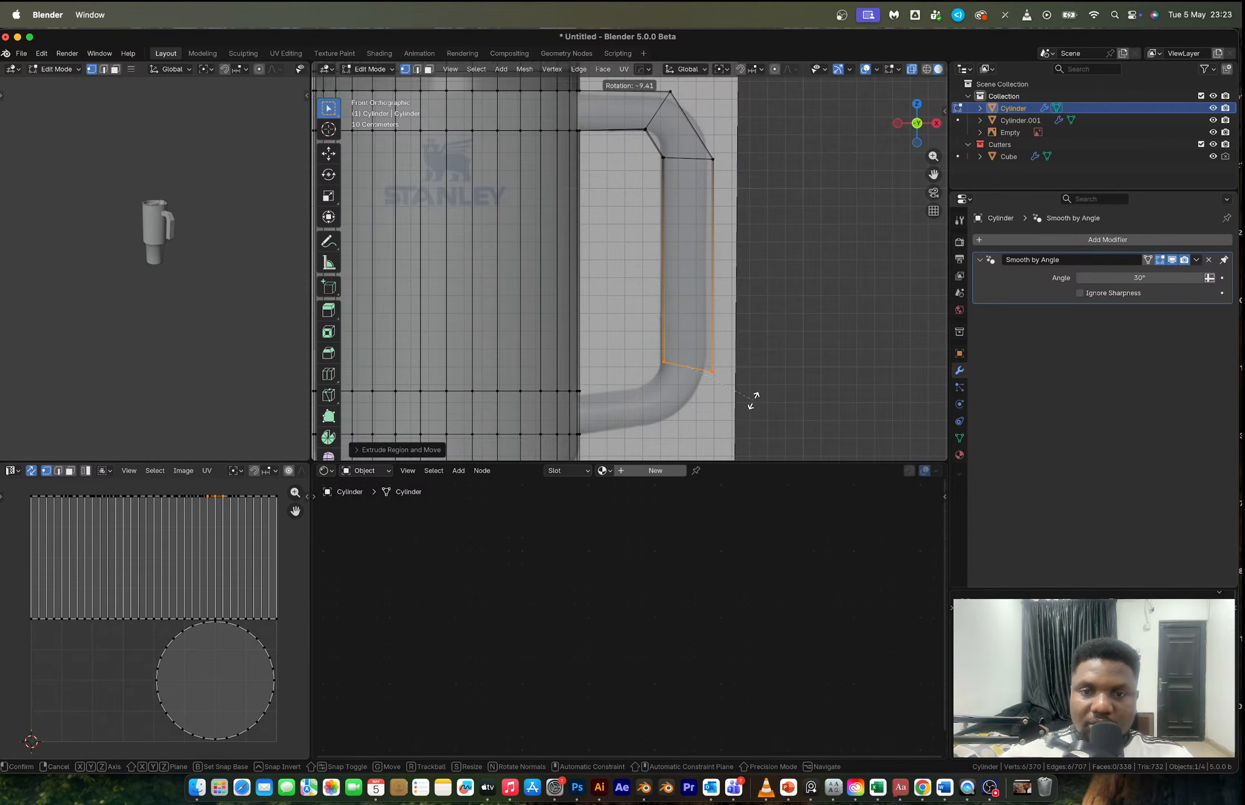
pyautogui.click(747, 411)
# - Extrude the end about 0.17 m into the handle's lower bend, then rotate and scale it to follow the reference
pyautogui.press('e')
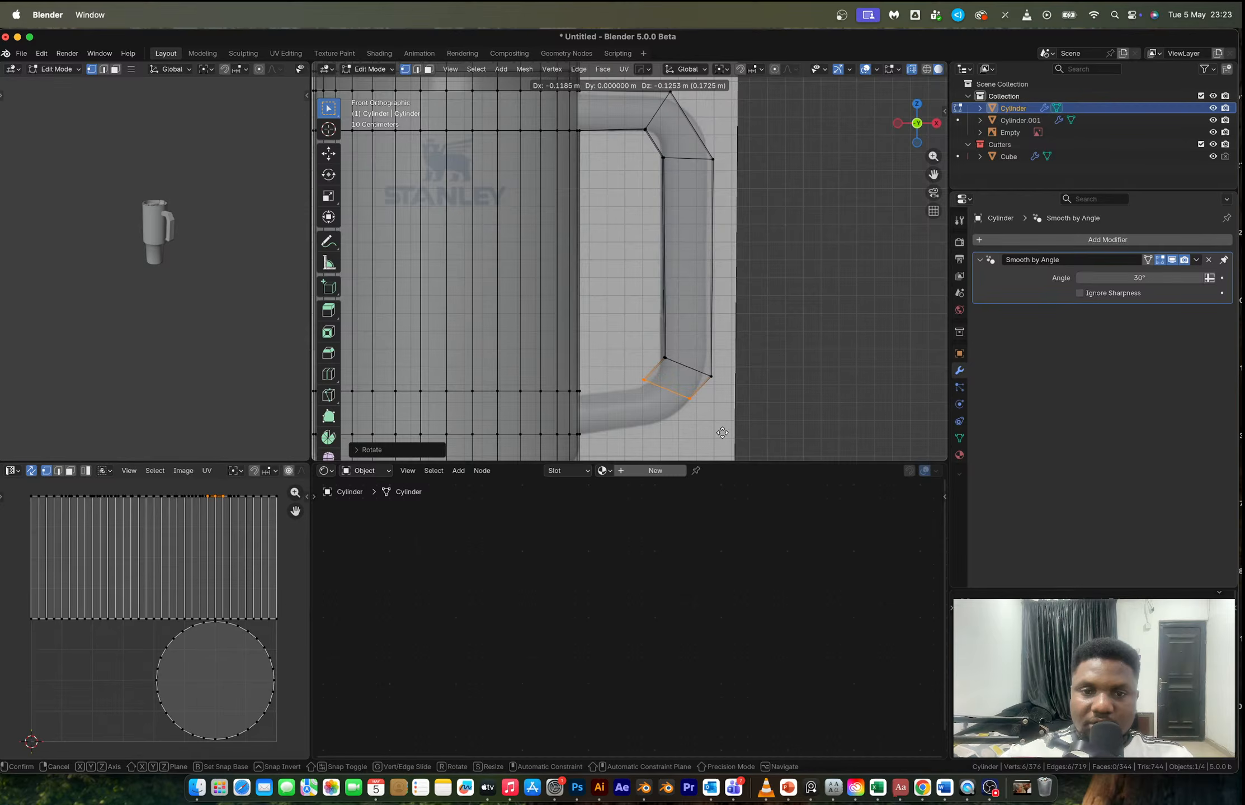
pyautogui.click(722, 433)
pyautogui.press('r')
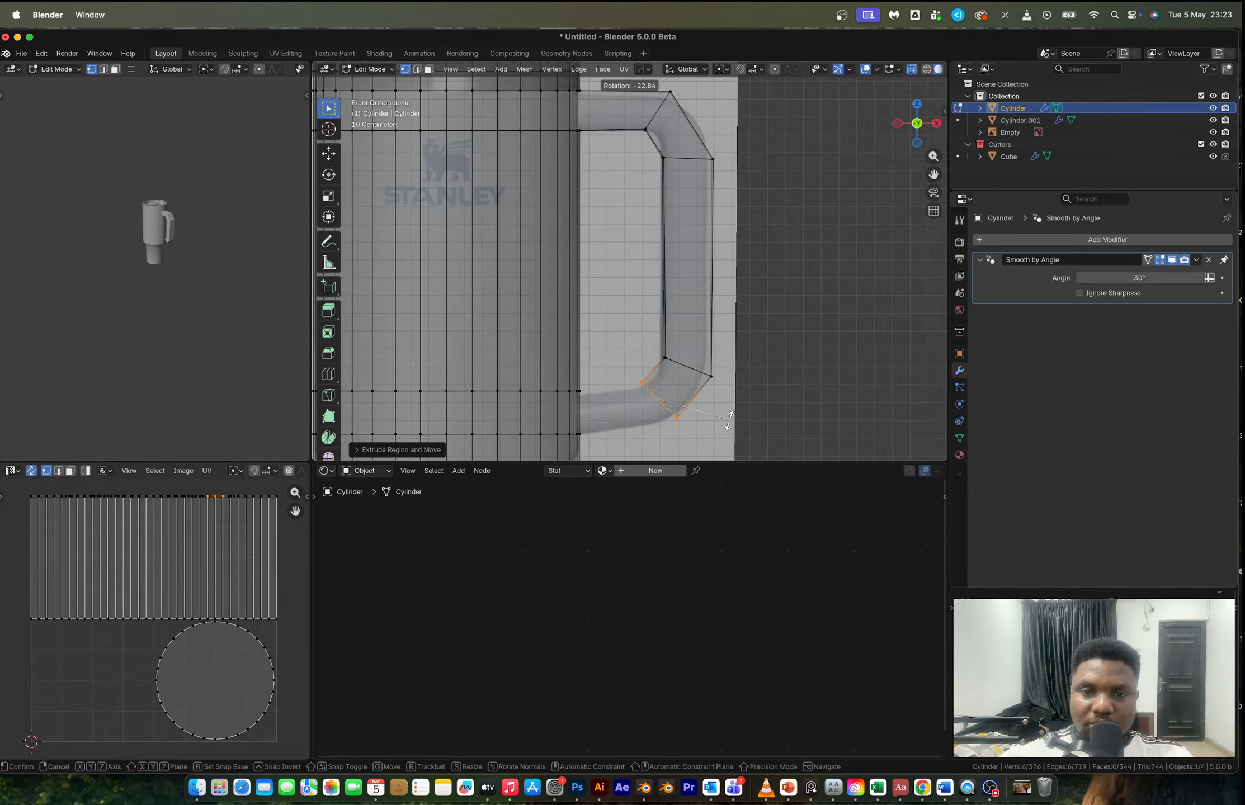
pyautogui.click(724, 430)
pyautogui.press('s')
pyautogui.click(722, 430)
# - Extrude the lower bend's end toward the tumbler body, rotate it vertical and move it up to the body
pyautogui.keyDown('shift'); pyautogui.moveTo(721, 431); pyautogui.dragTo(758, 349, button='middle'); pyautogui.keyUp('shift')
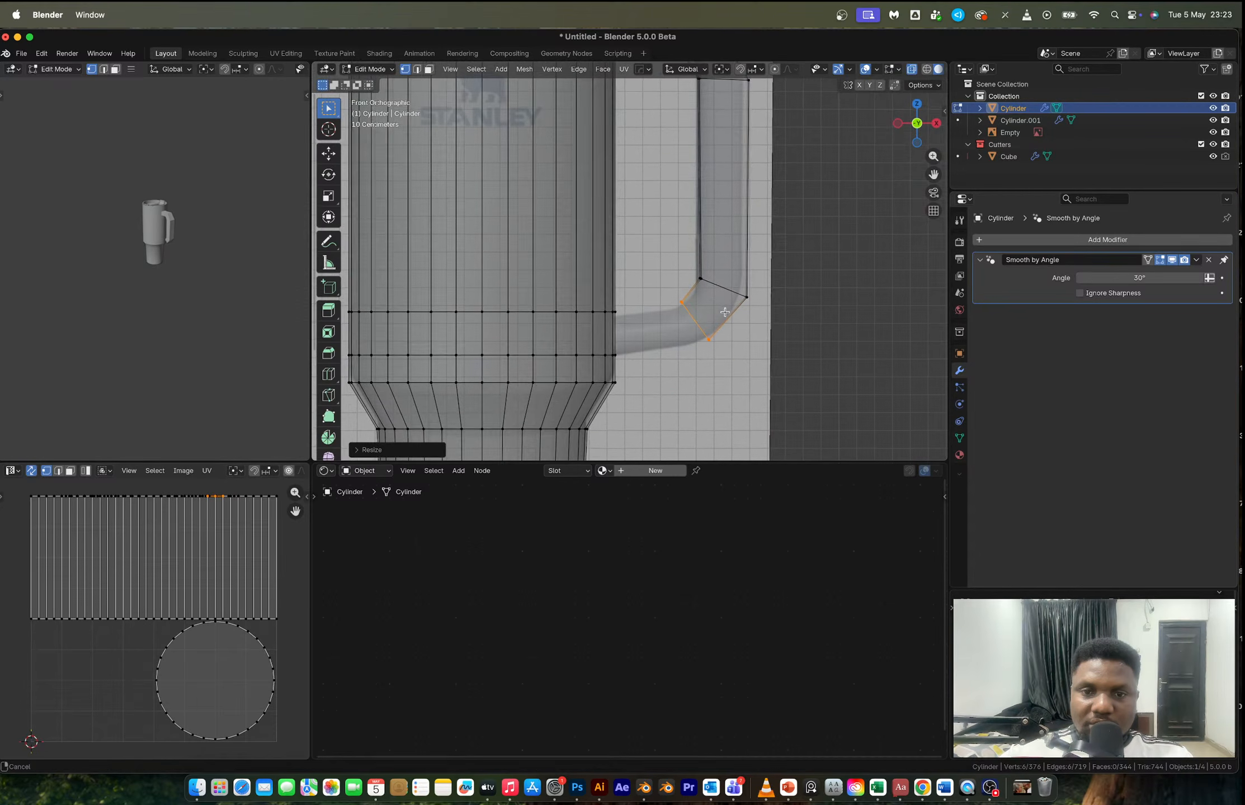
pyautogui.press('e')
pyautogui.click(669, 332)
pyautogui.press('r')
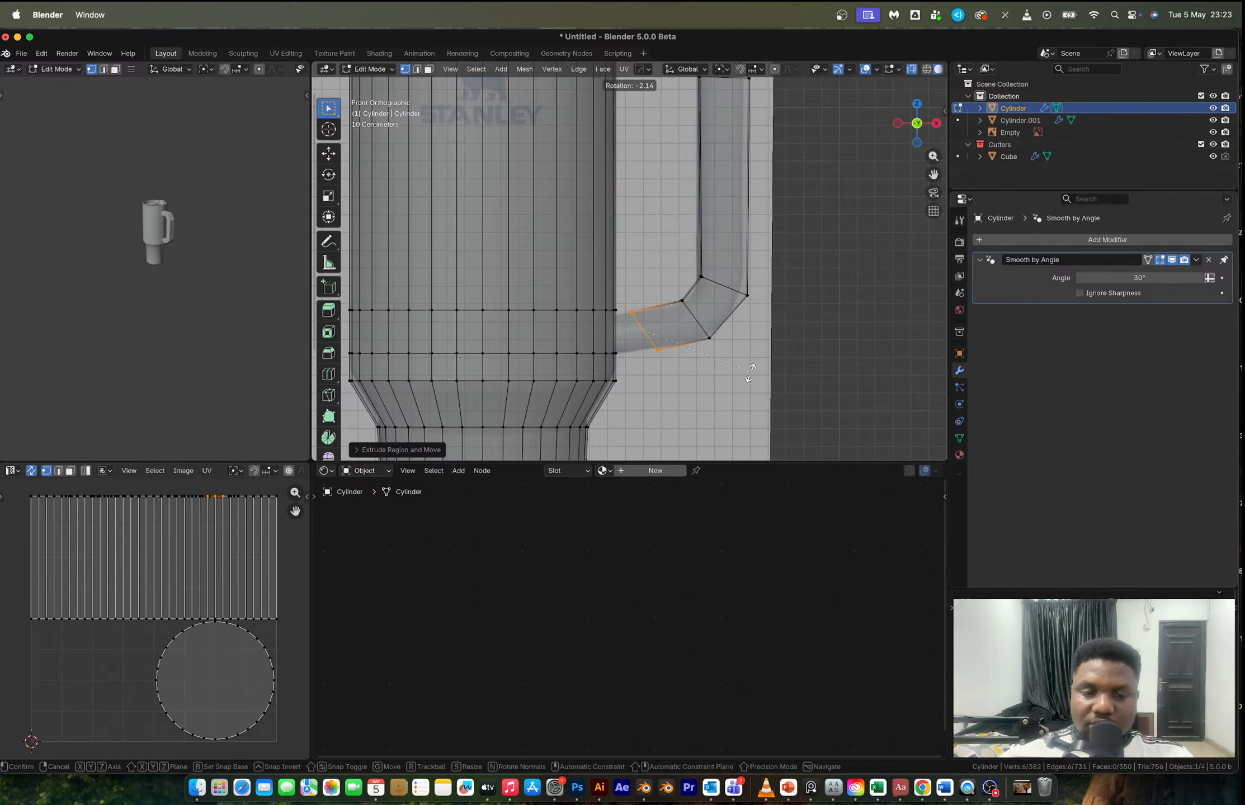
pyautogui.click(693, 405)
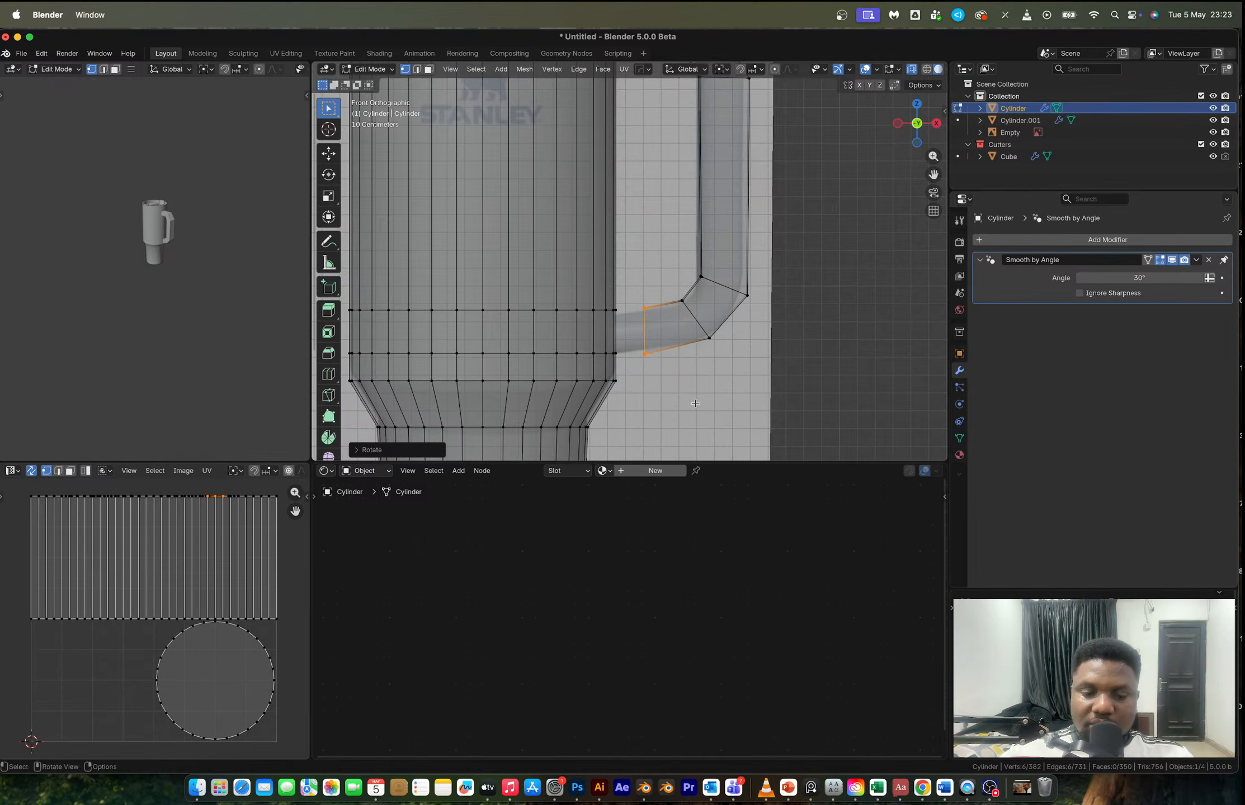
pyautogui.press('g')
# - Delete the two body faces opposite the handle's open lower end
pyautogui.moveTo(643, 345); pyautogui.dragTo(570, 342, button='middle')
pyautogui.hotkey('alt', 'z')
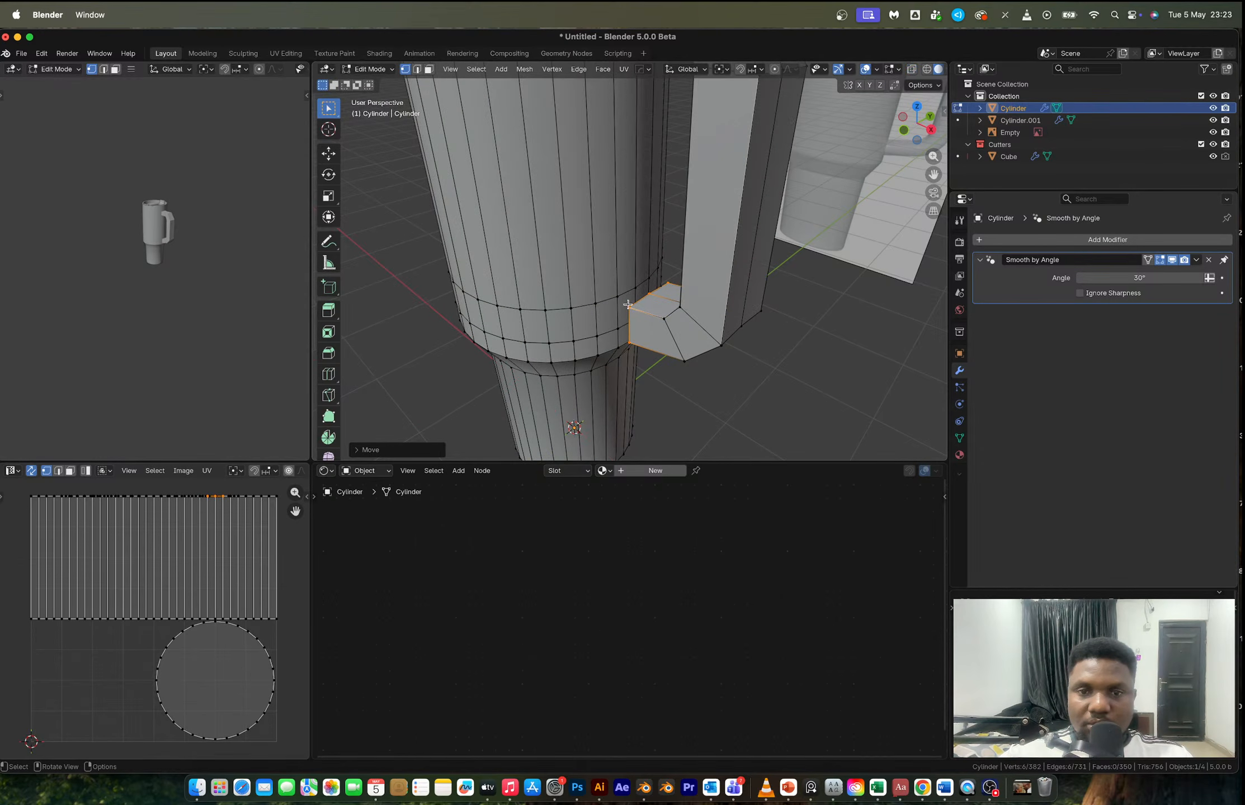
pyautogui.press('x')
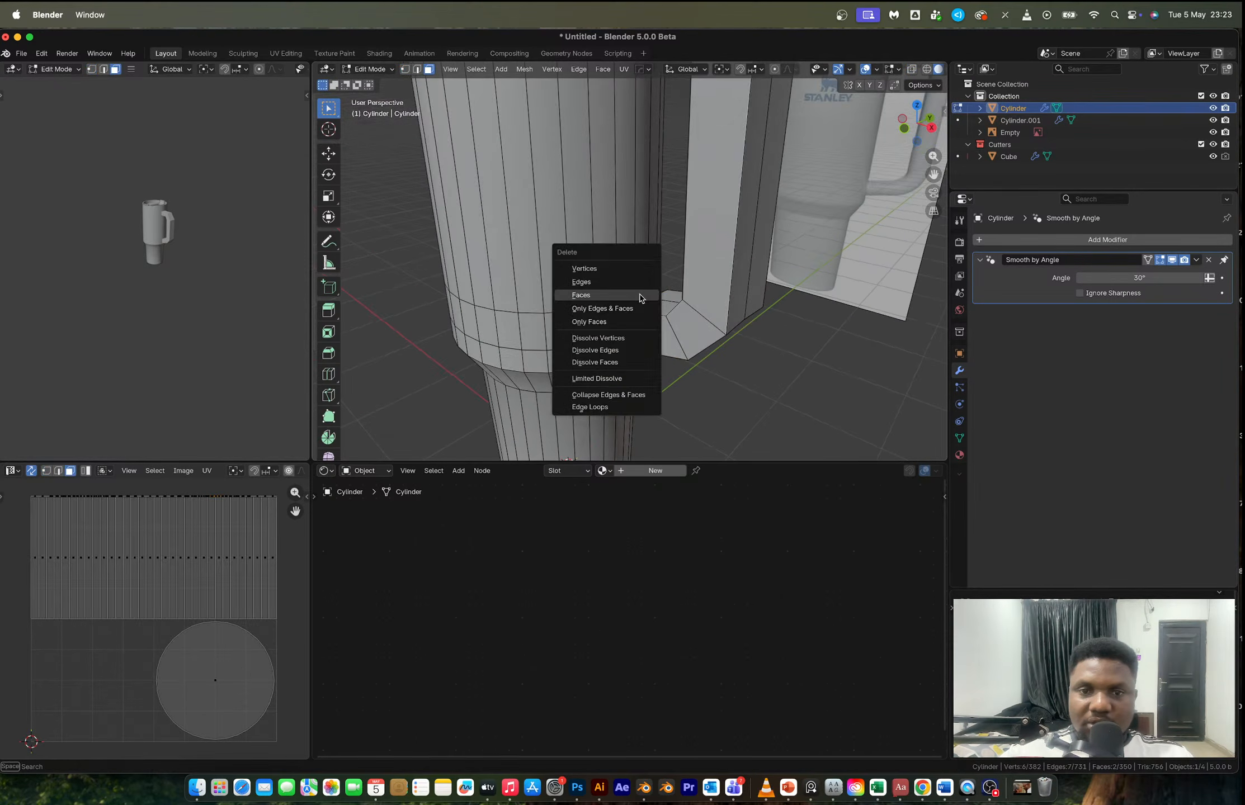
pyautogui.click(628, 298)
# - Bridge the body opening and the handle's open lower end with LoopTools Bridge
pyautogui.press('3')
pyautogui.moveTo(628, 298); pyautogui.dragTo(708, 285, button='middle')
pyautogui.rightClick(641, 328)
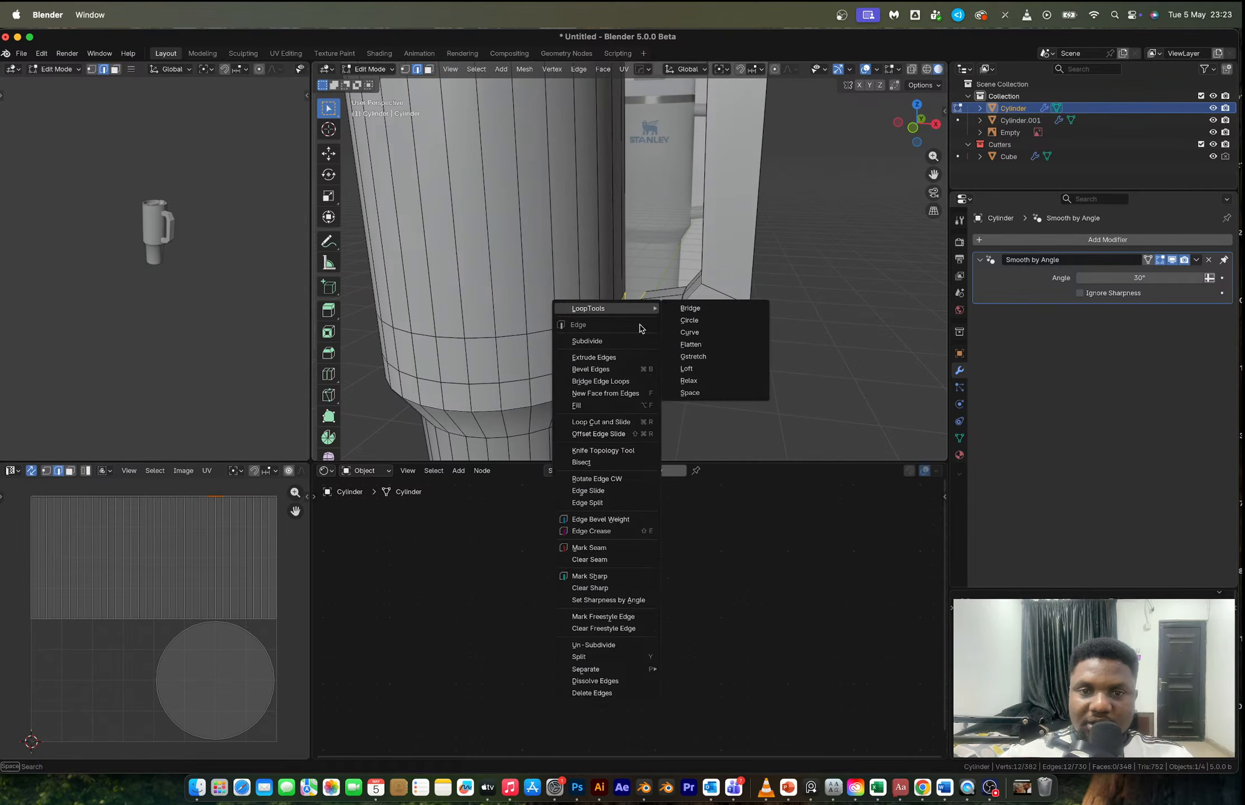
pyautogui.click(684, 311)
# - Select the strip of faces along one side of the handle, from the upper arm to the lower arm
pyautogui.moveTo(686, 311); pyautogui.dragTo(619, 156, button='middle')
pyautogui.scroll(-4, 727, 319)
pyautogui.moveTo(667, 211); pyautogui.dragTo(643, 154, button='middle')
pyautogui.press('3')
pyautogui.keyDown('alt'); pyautogui.click(638, 163); pyautogui.keyUp('alt')
pyautogui.click(638, 147)
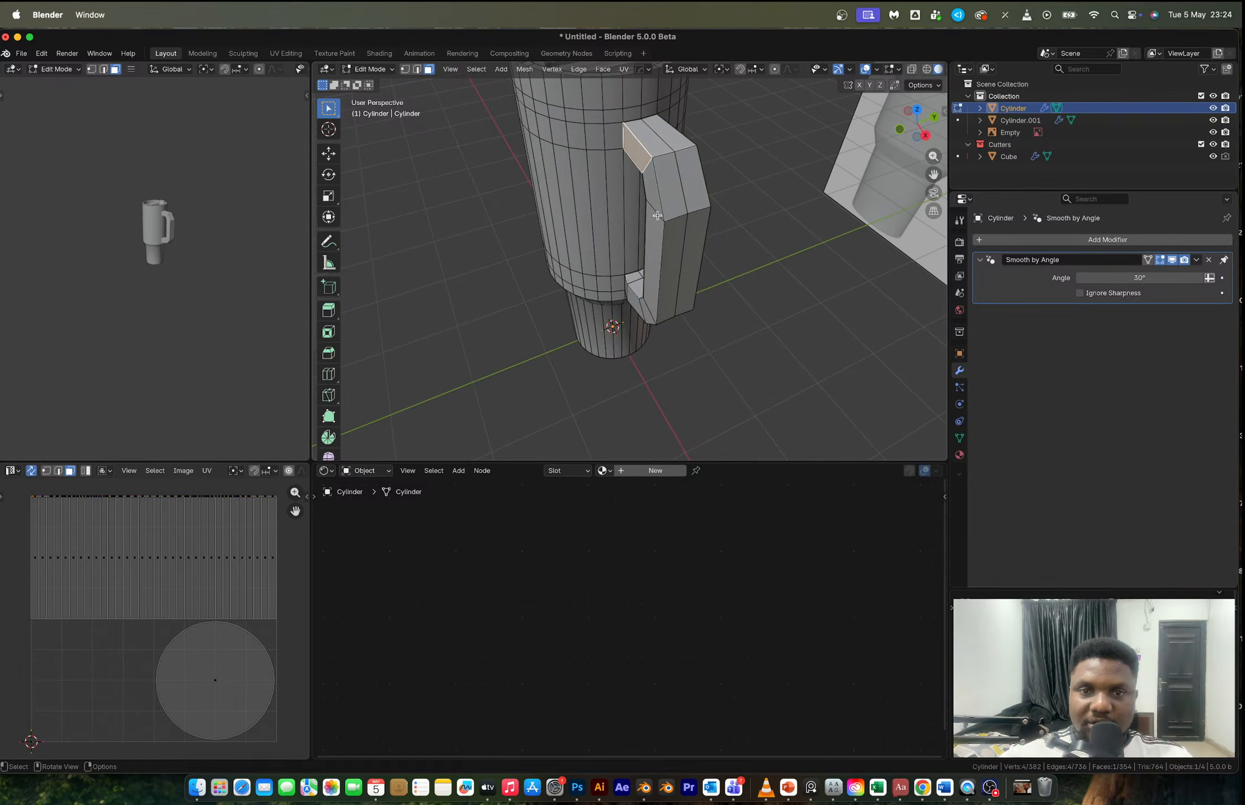
pyautogui.moveTo(656, 214); pyautogui.dragTo(630, 298, button='middle')
pyautogui.keyDown('ctrl'); pyautogui.click(622, 308); pyautogui.keyUp('ctrl')
pyautogui.hotkey('ctrl', 'z')
pyautogui.keyDown('ctrl'); pyautogui.click(622, 308); pyautogui.keyUp('ctrl')
pyautogui.hotkey('ctrl', 'z')
pyautogui.keyDown('ctrl'); pyautogui.click(666, 273); pyautogui.keyUp('ctrl')
pyautogui.keyDown('ctrl'); pyautogui.click(625, 305); pyautogui.keyUp('ctrl')
# - Set the pivot to Active Element using the edge where the upper arm meets the body, and scale the side faces to 0 along Y
pyautogui.moveTo(625, 305); pyautogui.dragTo(645, 241, button='middle')
pyautogui.press('2')
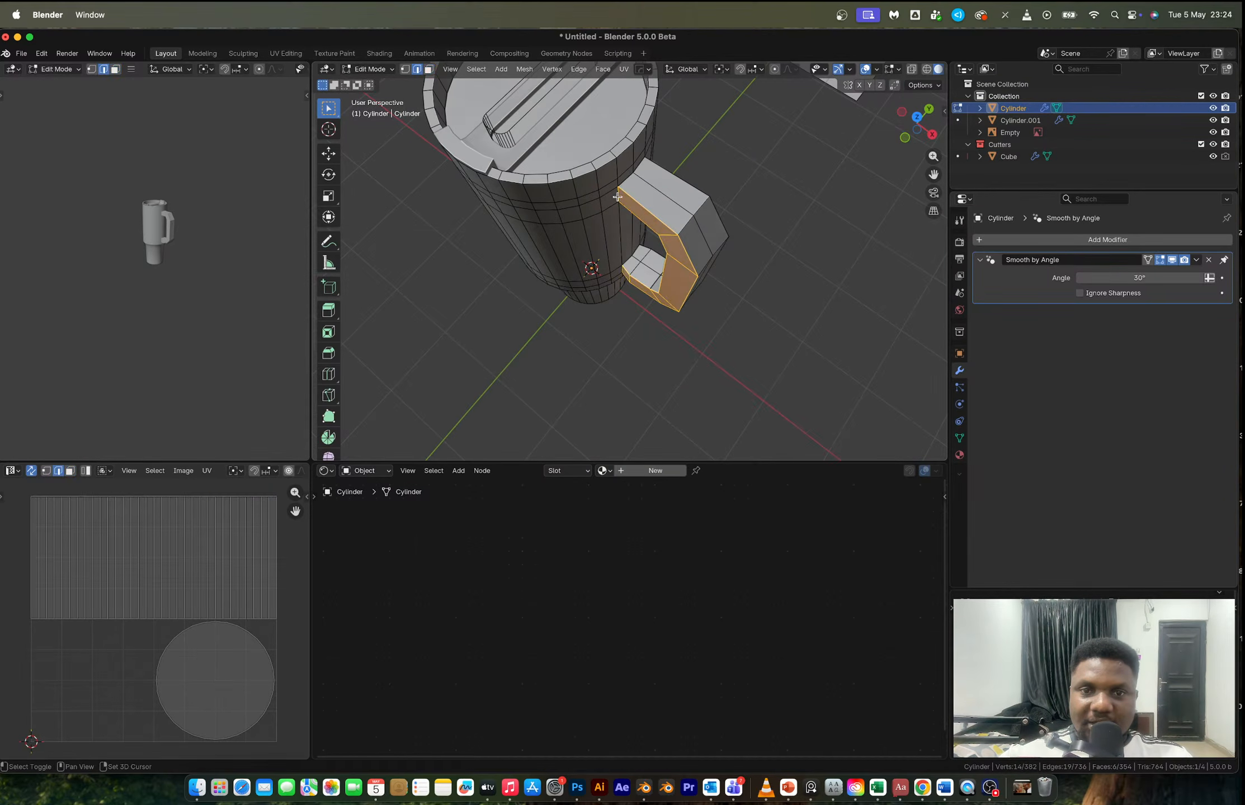
pyautogui.keyDown('shift'); pyautogui.click(618, 197); pyautogui.keyUp('shift')
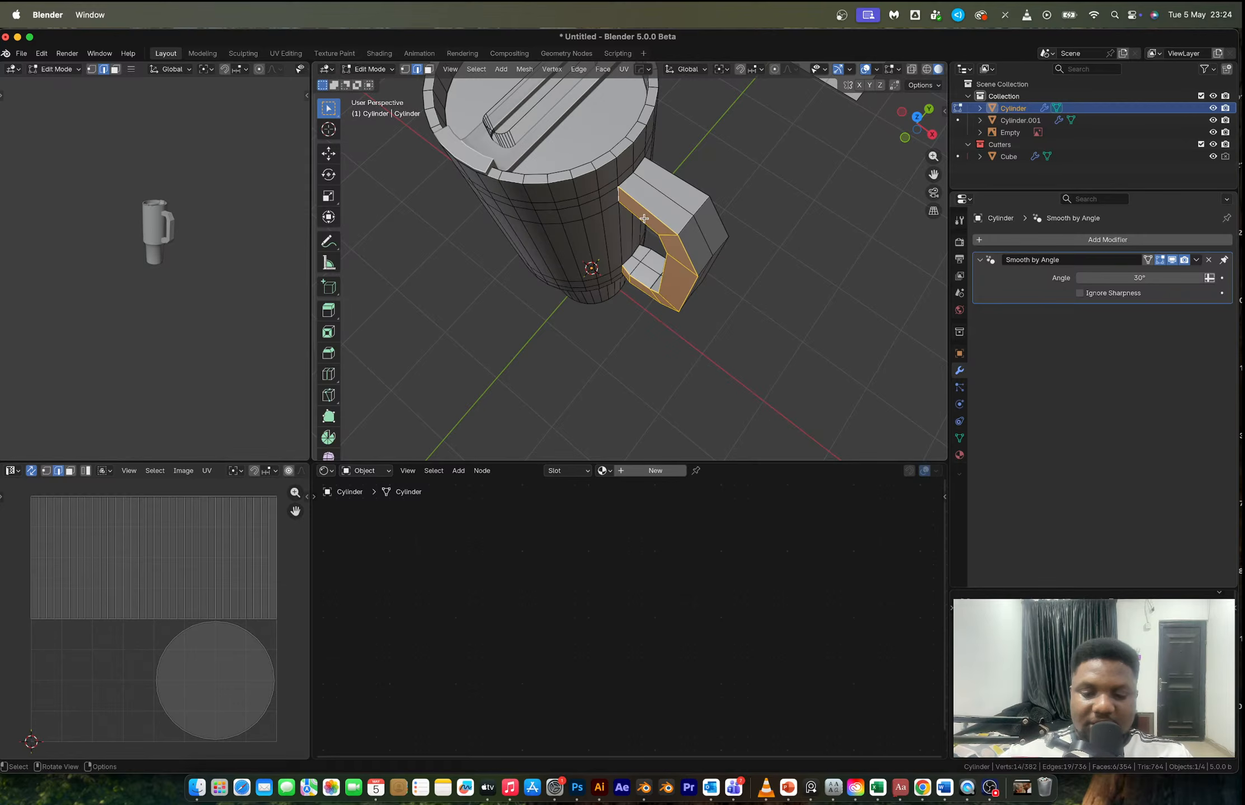
pyautogui.press('.')
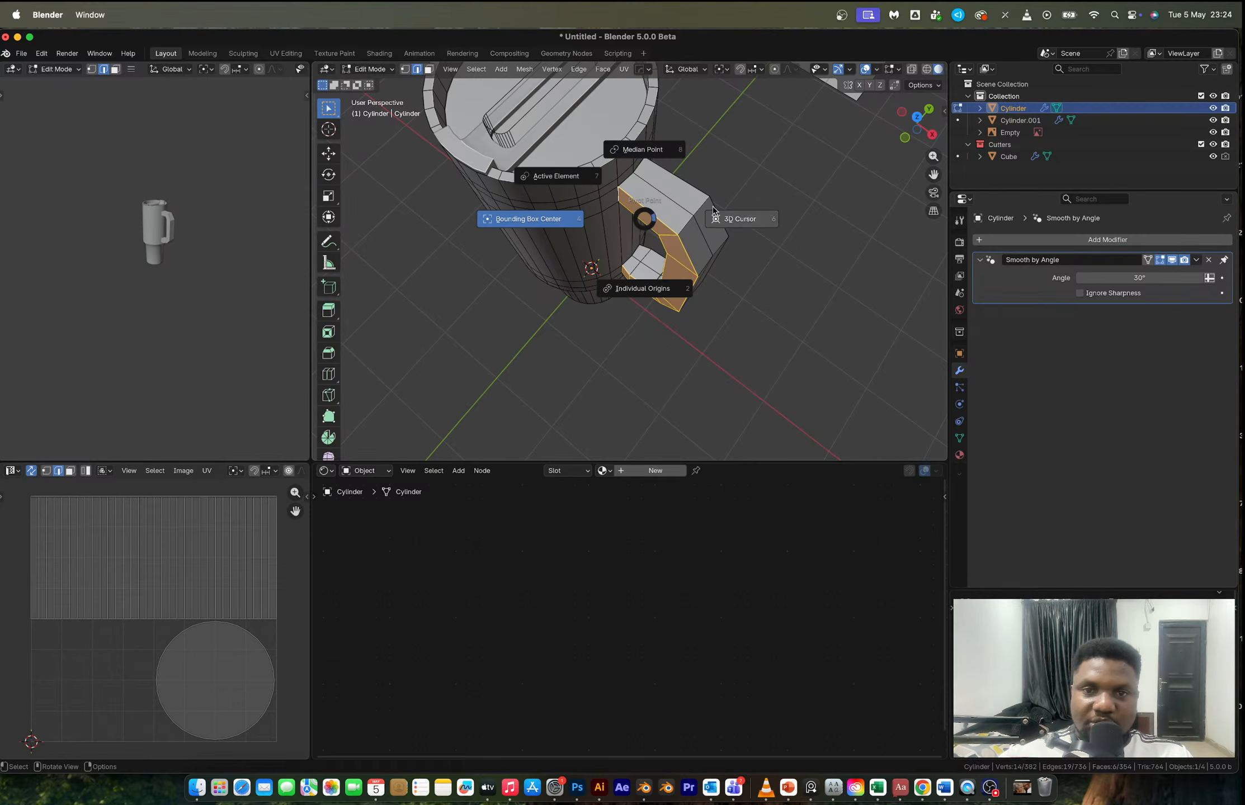
pyautogui.click(576, 169)
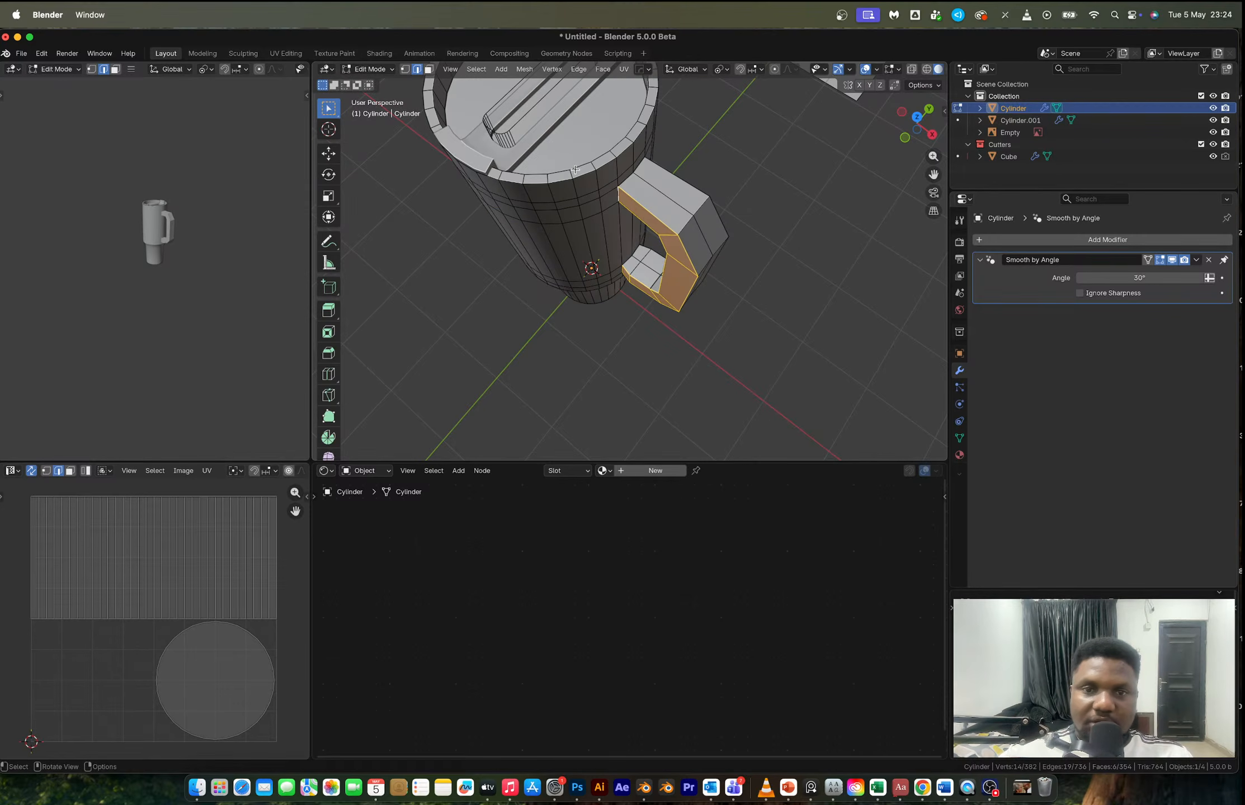
pyautogui.rightClick(718, 261)
pyautogui.press('Escape')
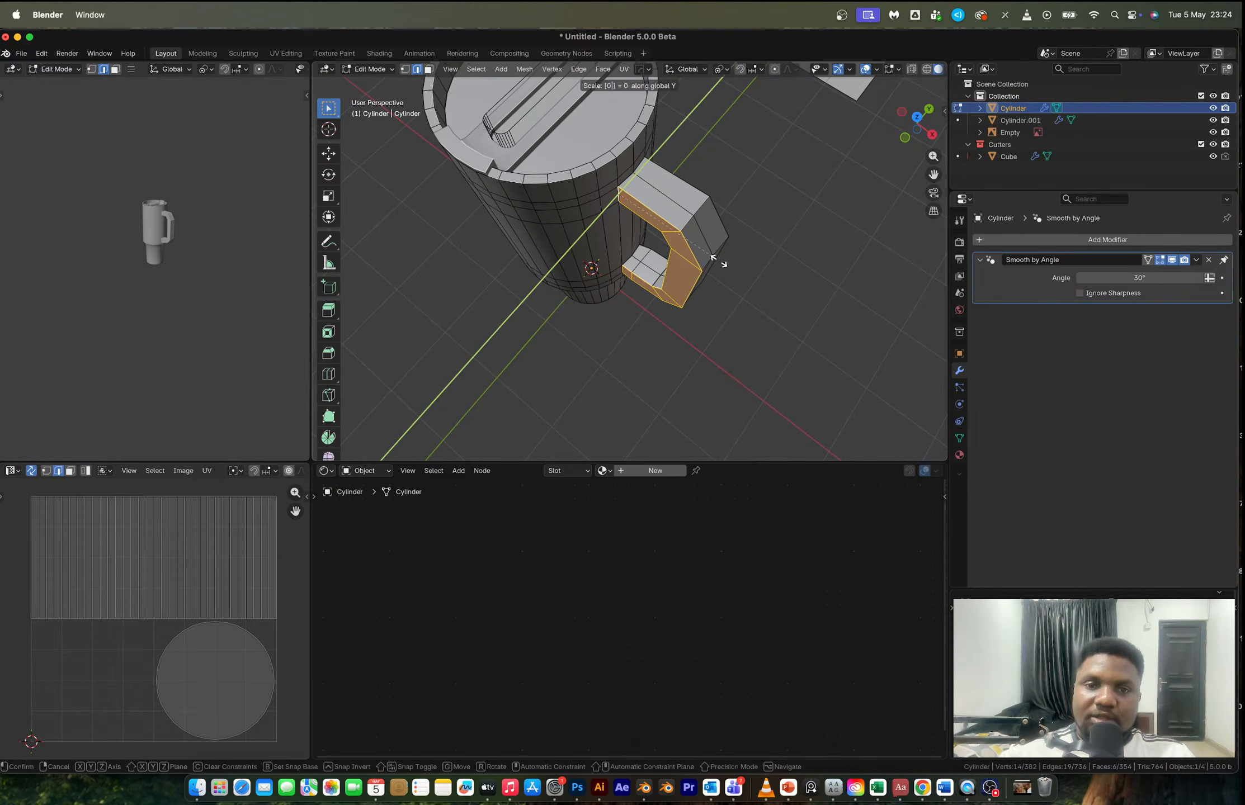
# - Mirror the tumbler across the Y axis in Object Mode and apply the mirror modifier
pyautogui.press('Tab')
pyautogui.scroll(-3, 680, 259)
pyautogui.hotkey('alt', 'x')
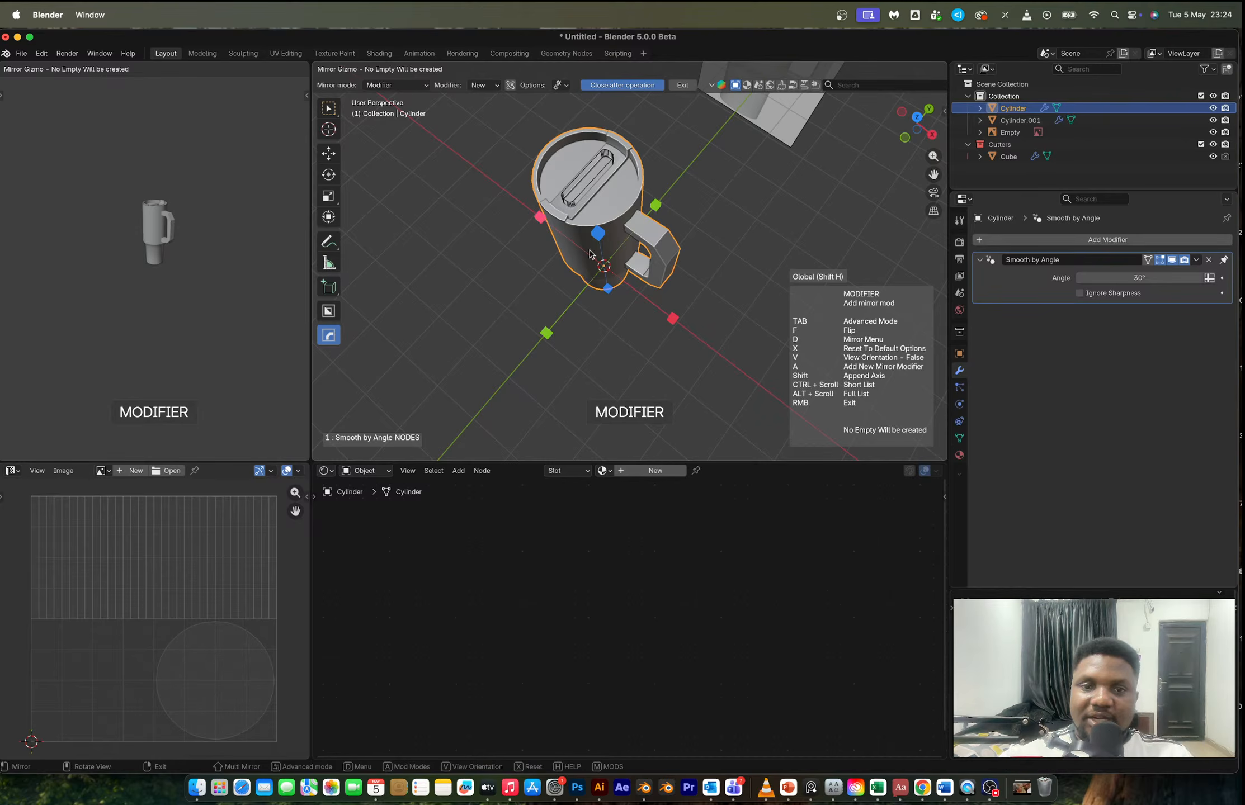
pyautogui.click(655, 206)
pyautogui.moveTo(604, 252); pyautogui.dragTo(548, 224, button='middle')
pyautogui.hotkey('ctrl', 'a')
# - Try dissolving the first edge loop of the handle's upper bend in a see-through front view
pyautogui.moveTo(650, 241); pyautogui.dragTo(718, 220, button='middle')
pyautogui.scroll(4, 690, 228)
pyautogui.press('Tab')
pyautogui.keyDown('alt'); pyautogui.click(702, 178); pyautogui.keyUp('alt')
pyautogui.keyDown('alt'); pyautogui.keyDown('shift'); pyautogui.click(681, 126); pyautogui.keyUp('shift'); pyautogui.keyUp('alt')
pyautogui.click(902, 134)
pyautogui.hotkey('alt', 'z')
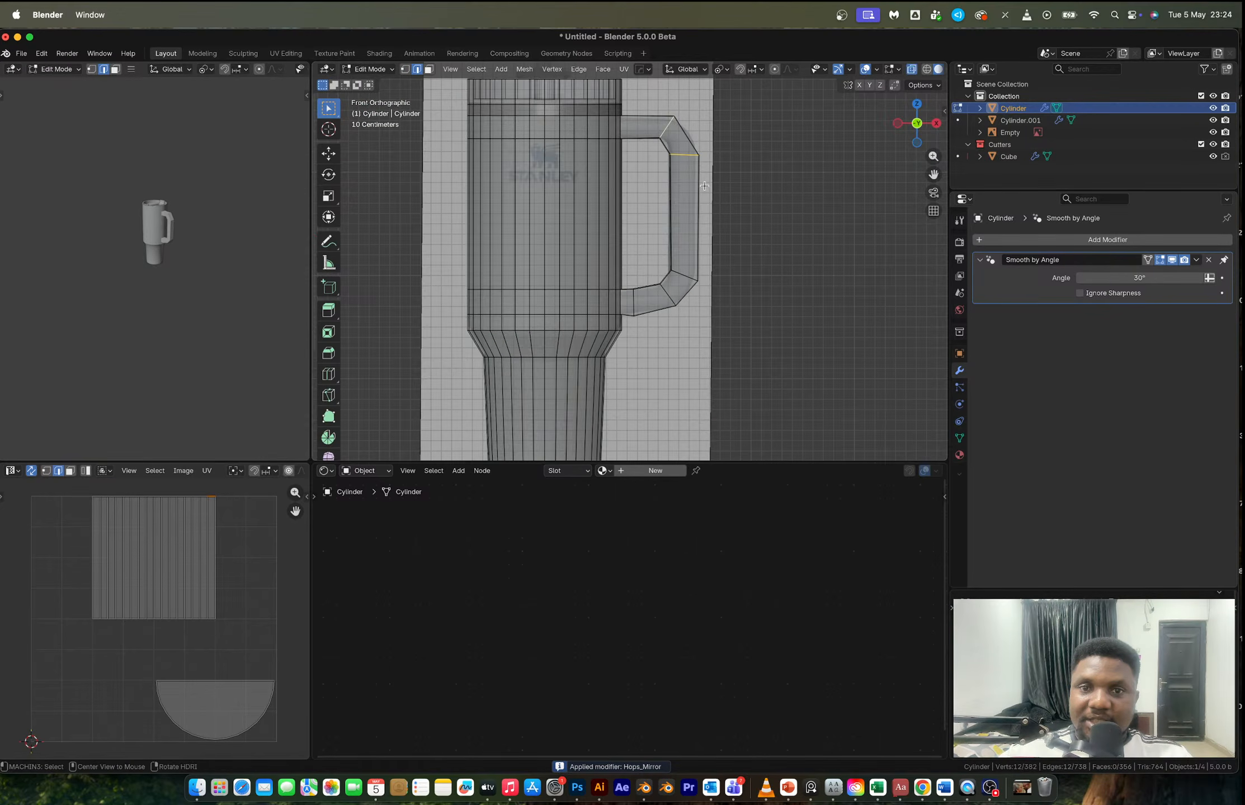
pyautogui.scroll(4, 703, 184)
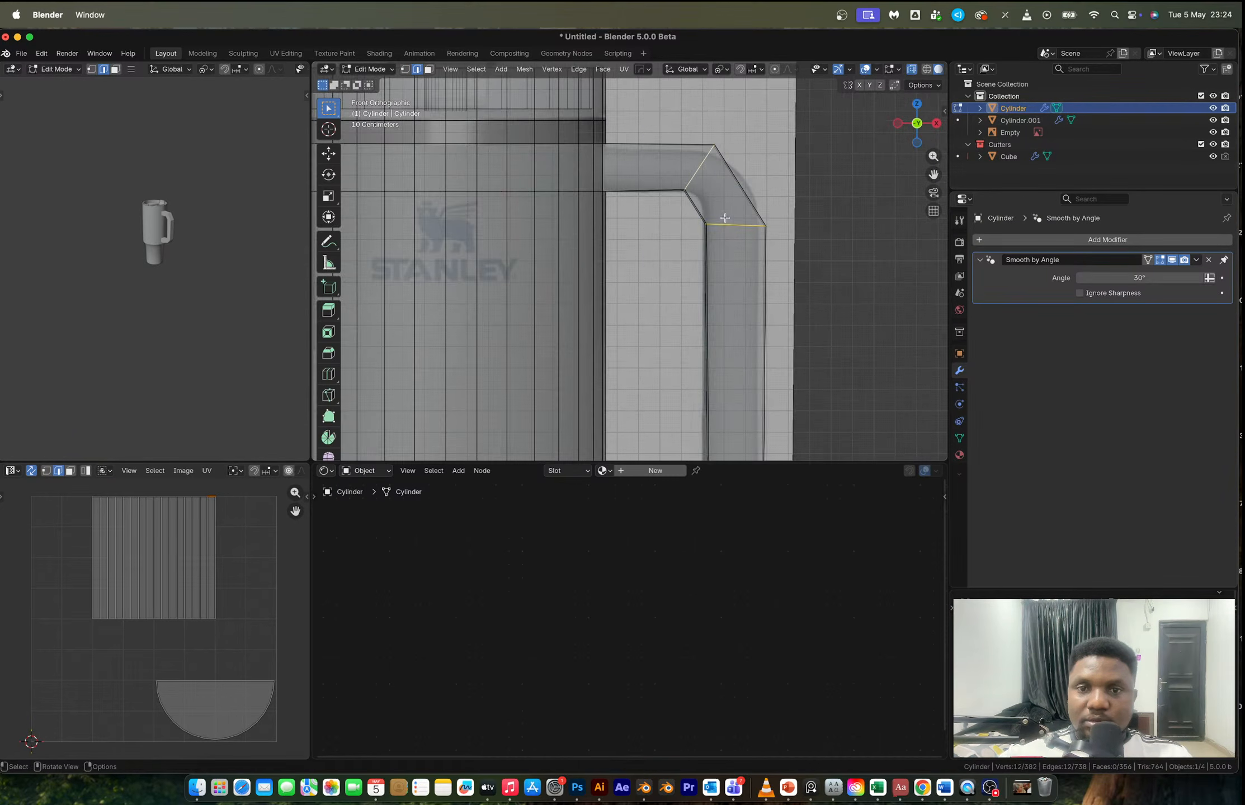
pyautogui.keyDown('alt'); pyautogui.click(706, 178); pyautogui.keyUp('alt')
pyautogui.press('x')
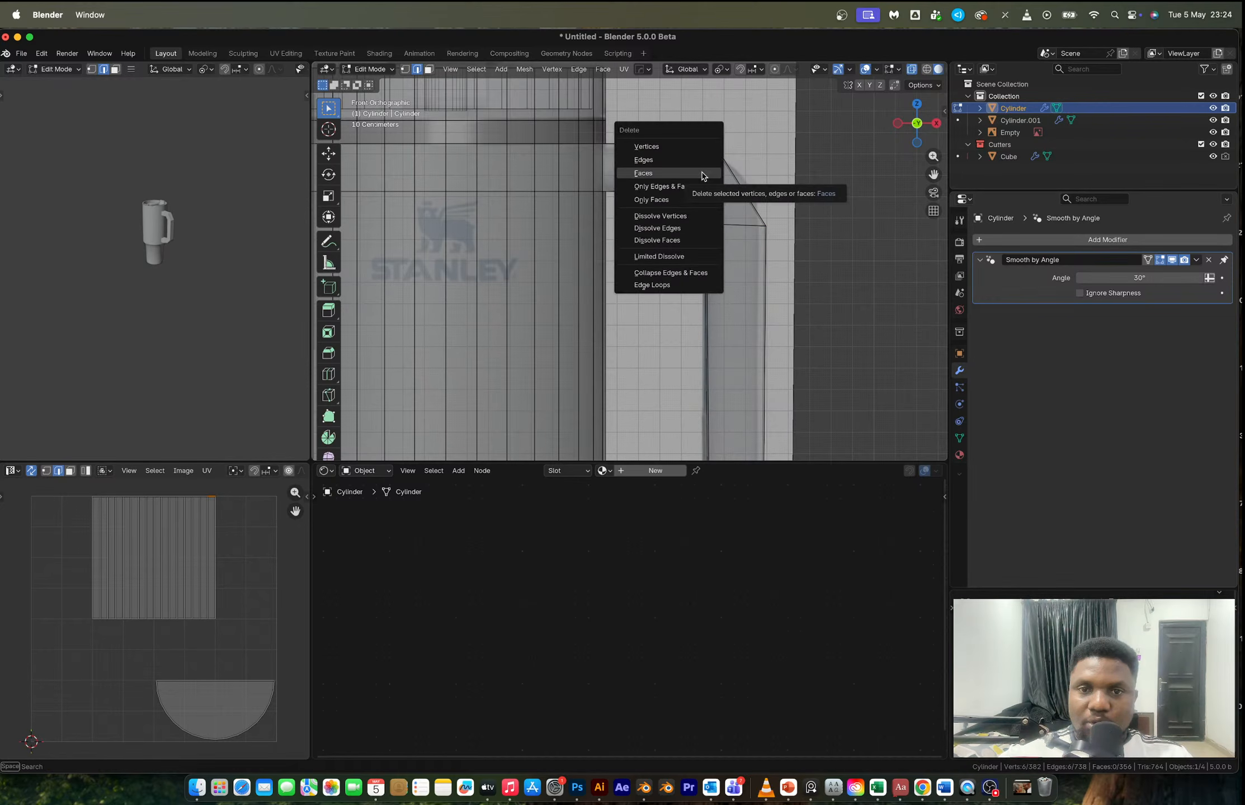
pyautogui.click(696, 228)
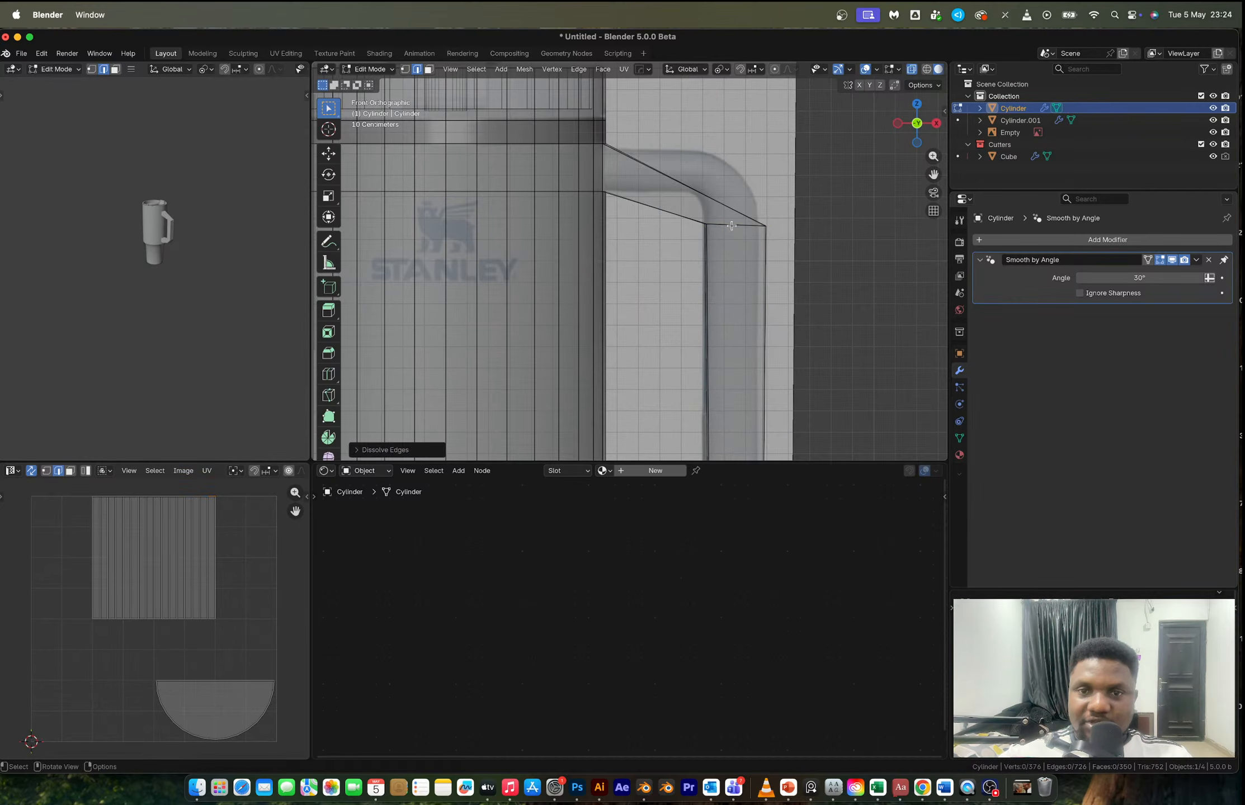
# - Try reshaping the remaining bend loop into a diagonal corner over the reference and beveling it into a rounded bend
pyautogui.press('r')
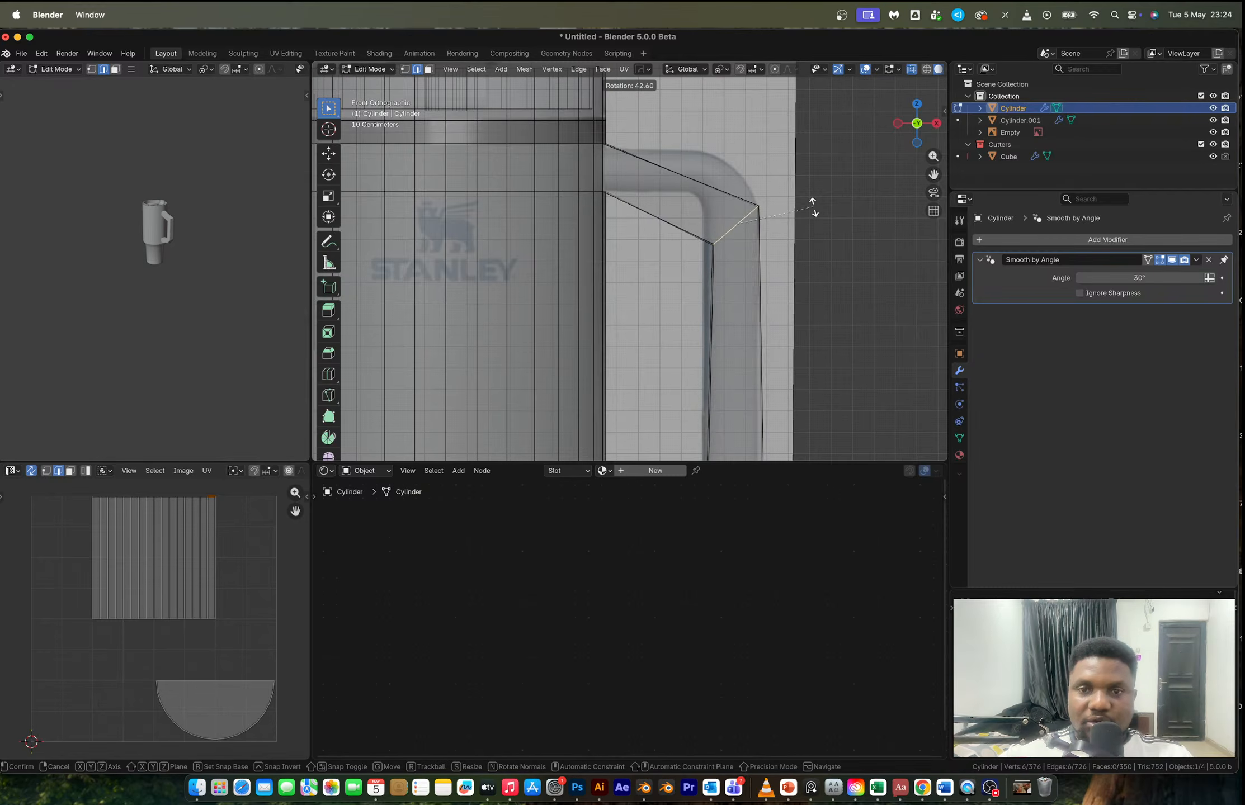
pyautogui.click(814, 214)
pyautogui.press('g')
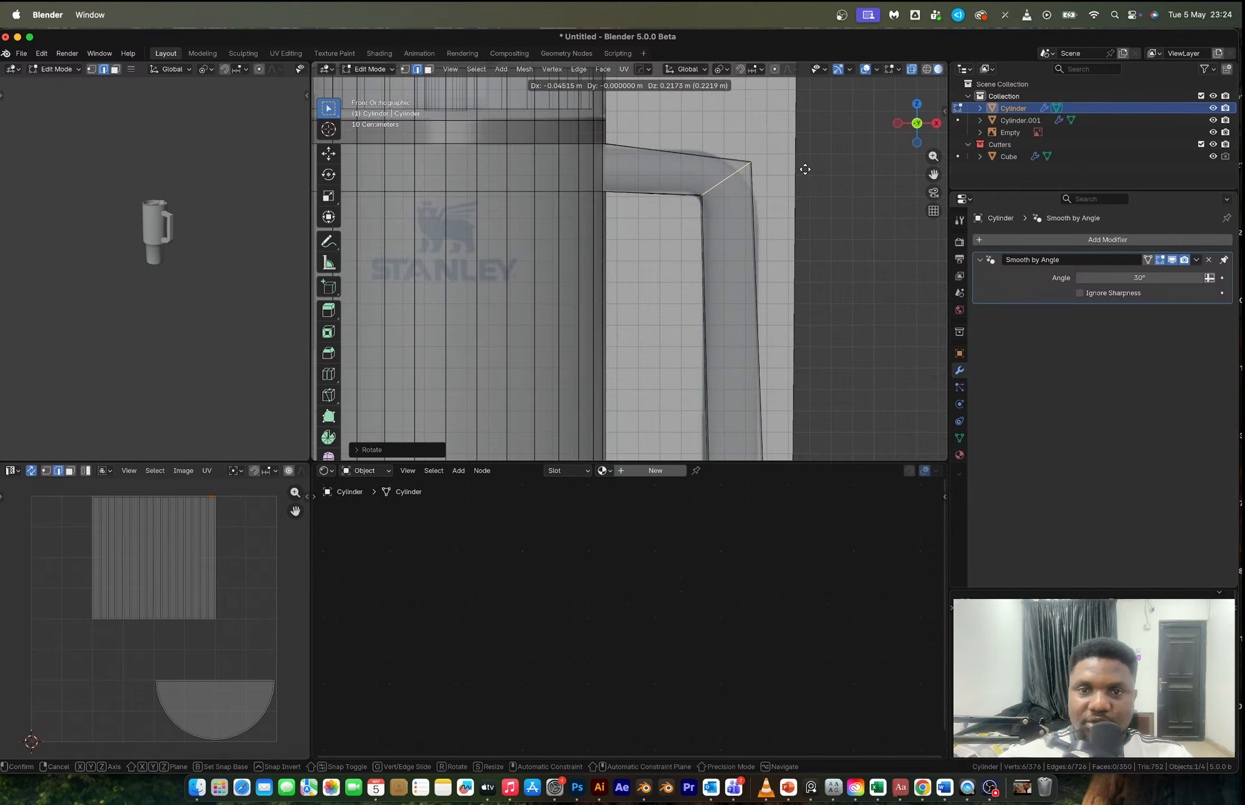
pyautogui.click(805, 167)
pyautogui.press('s')
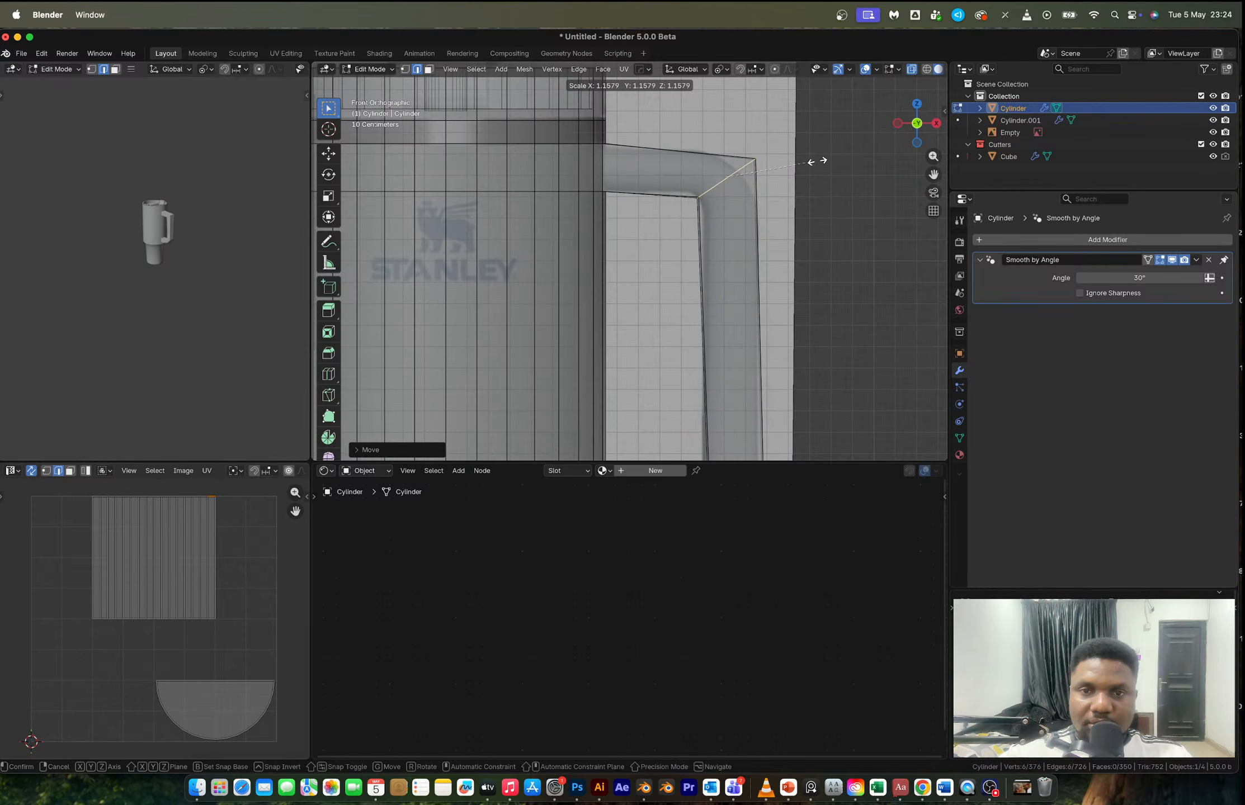
pyautogui.click(817, 161)
pyautogui.press('g')
pyautogui.click(815, 167)
pyautogui.hotkey('ctrl', 'b')
pyautogui.click(871, 261)
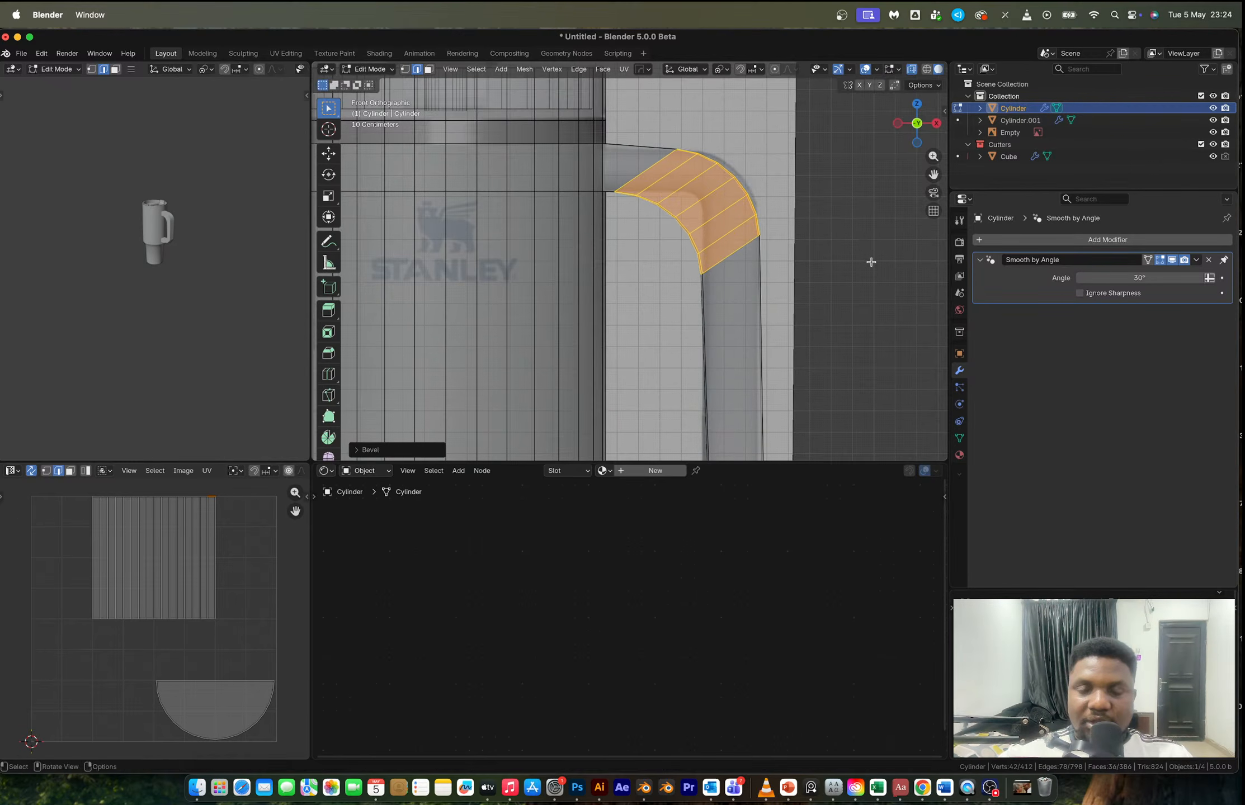
# - Undo the bevel, reshaping and loop removal at the handle's upper bend
pyautogui.hotkey('ctrl', 'z')
pyautogui.hotkey('ctrl', 'z')
pyautogui.hotkey('ctrl', 'z')
pyautogui.hotkey('ctrl', 'z')
pyautogui.hotkey('ctrl', 'shift', 'z')
pyautogui.hotkey('ctrl', 'shift', 'z')
pyautogui.hotkey('ctrl', 'shift', 'z')
pyautogui.hotkey('ctrl', 'shift', 'z')
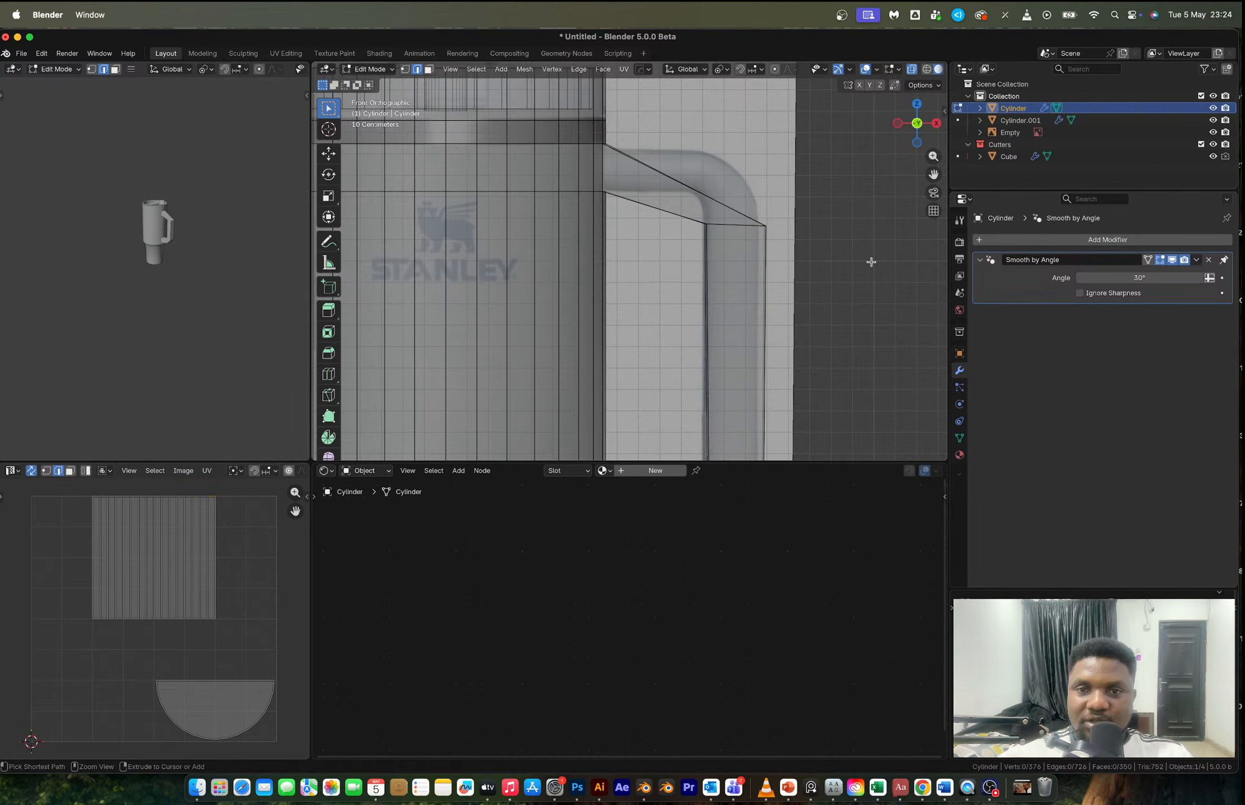
# - Add a HardOps bevel modifier to the tumbler with 0.008 width, 3 segments and a 30° angle limit
pyautogui.press('Tab')
pyautogui.scroll(-8, 803, 248)
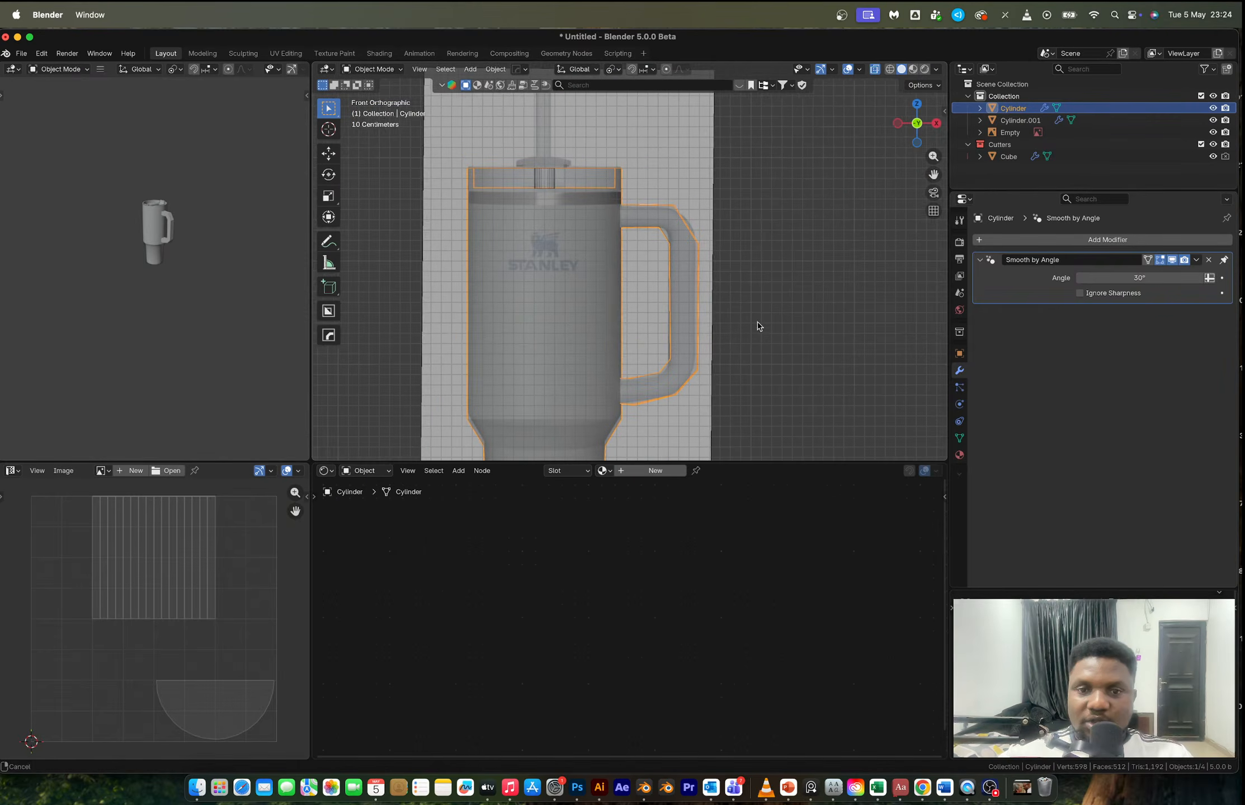
pyautogui.moveTo(688, 285); pyautogui.dragTo(624, 251, button='middle')
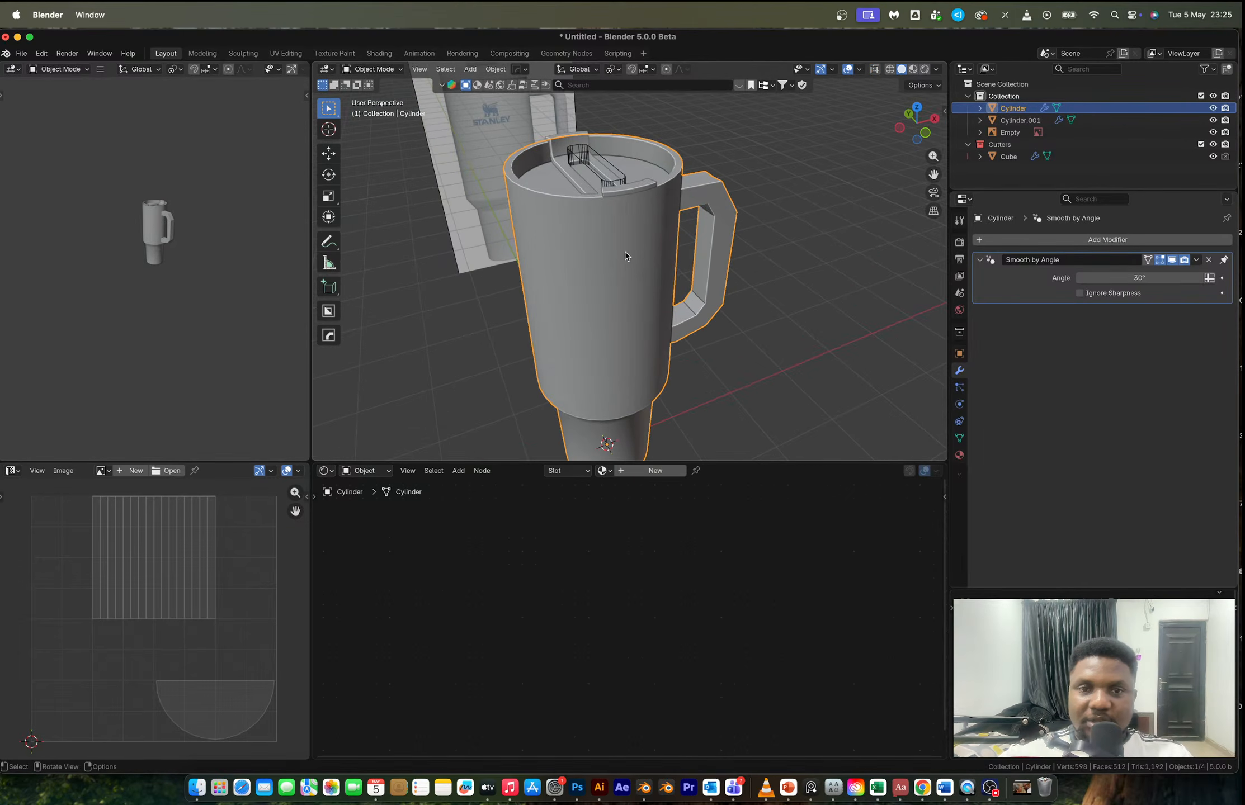
pyautogui.press('q')
pyautogui.click(621, 263)
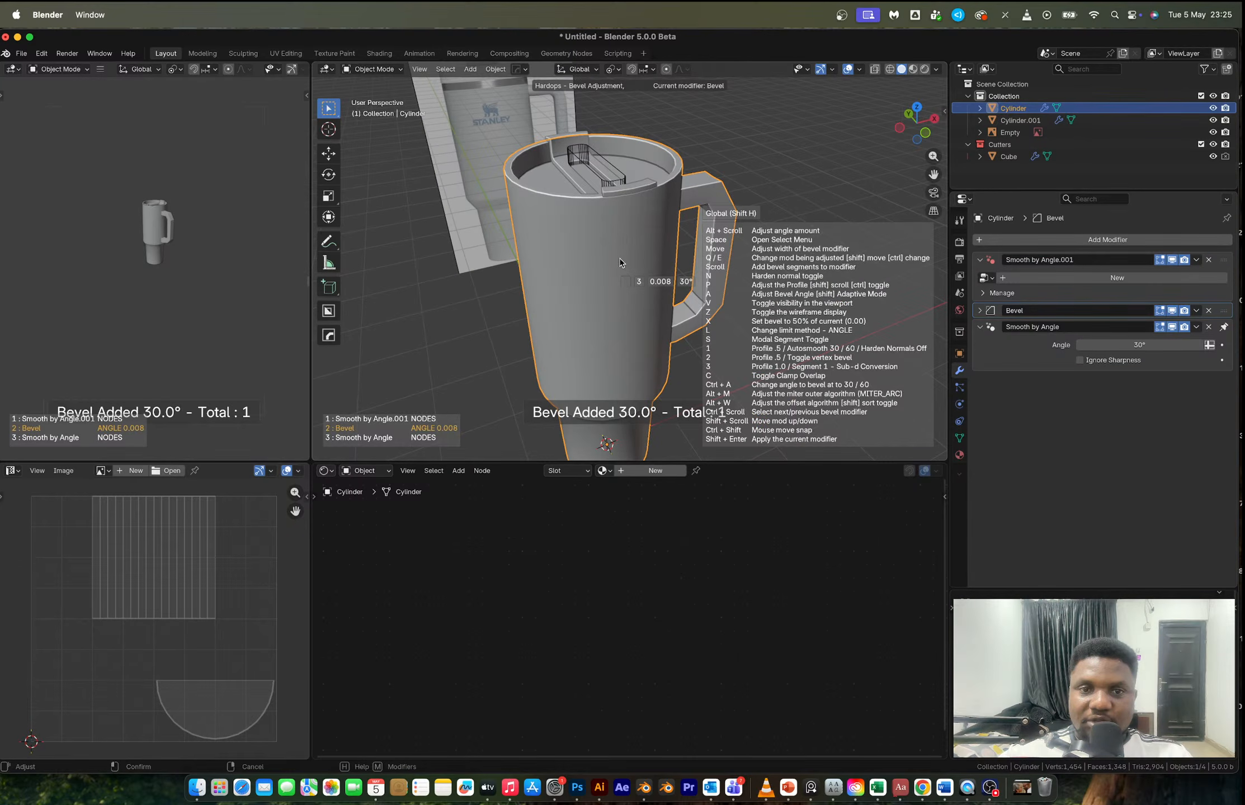
pyautogui.click(619, 263)
# - Add a level 1 Catmull-Clark Subdivision modifier to the tumbler
pyautogui.moveTo(619, 263); pyautogui.dragTo(659, 239, button='middle')
pyautogui.hotkey('ctrl', '1')
pyautogui.moveTo(737, 233); pyautogui.dragTo(727, 234, button='middle')
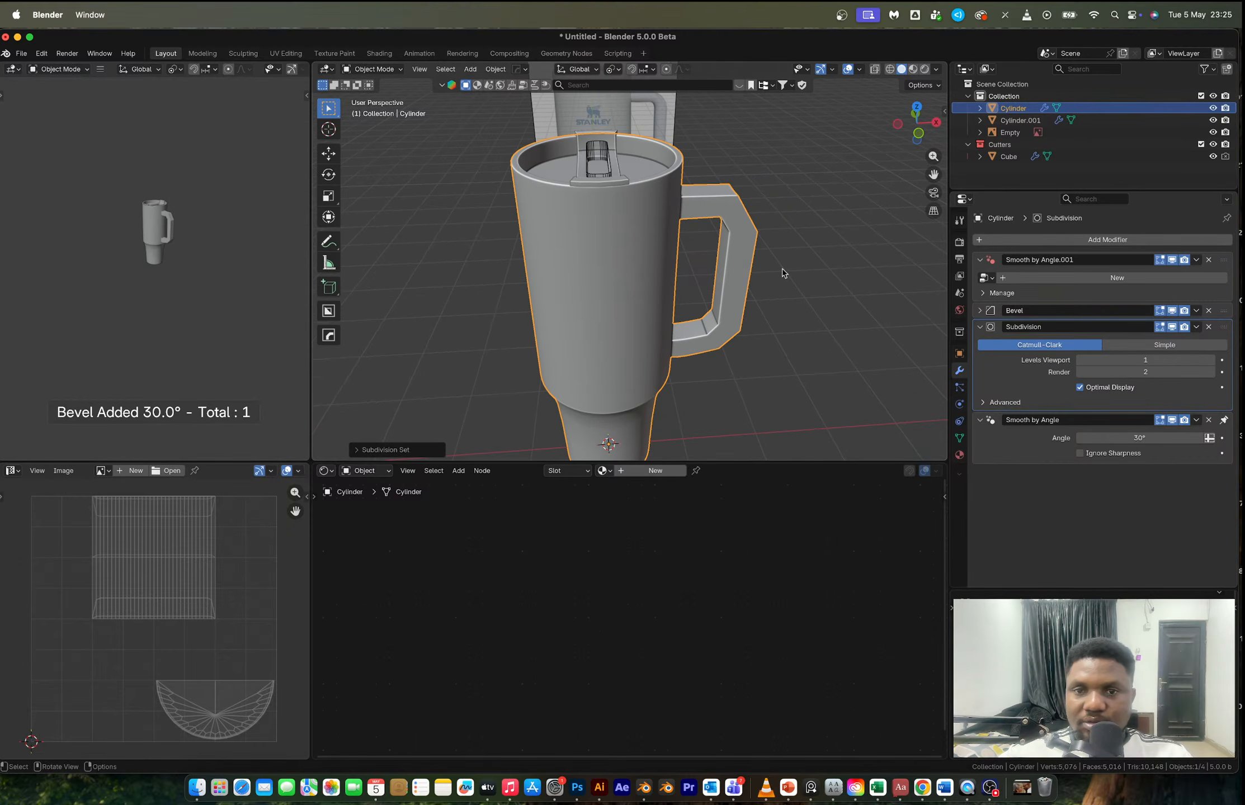
# - Try beveling the lower edge loop of the handle's upper bend by about 0.185 m with 6 segments
pyautogui.scroll(-1, 699, 239)
pyautogui.scroll(4, 700, 236)
pyautogui.moveTo(699, 230); pyautogui.dragTo(662, 213, button='middle')
pyautogui.press('Tab')
pyautogui.keyDown('alt'); pyautogui.click(779, 292); pyautogui.keyUp('alt')
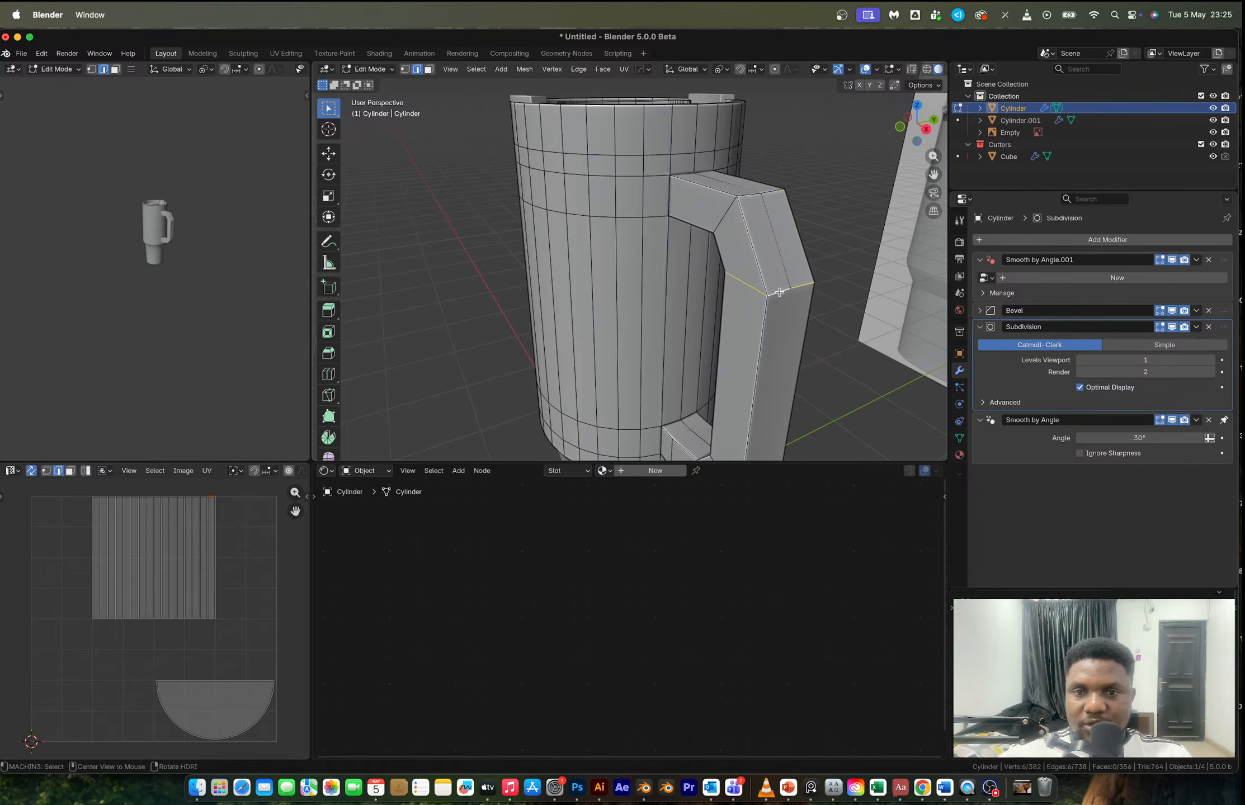
pyautogui.hotkey('ctrl', 'b')
pyautogui.scroll(5, 839, 336)
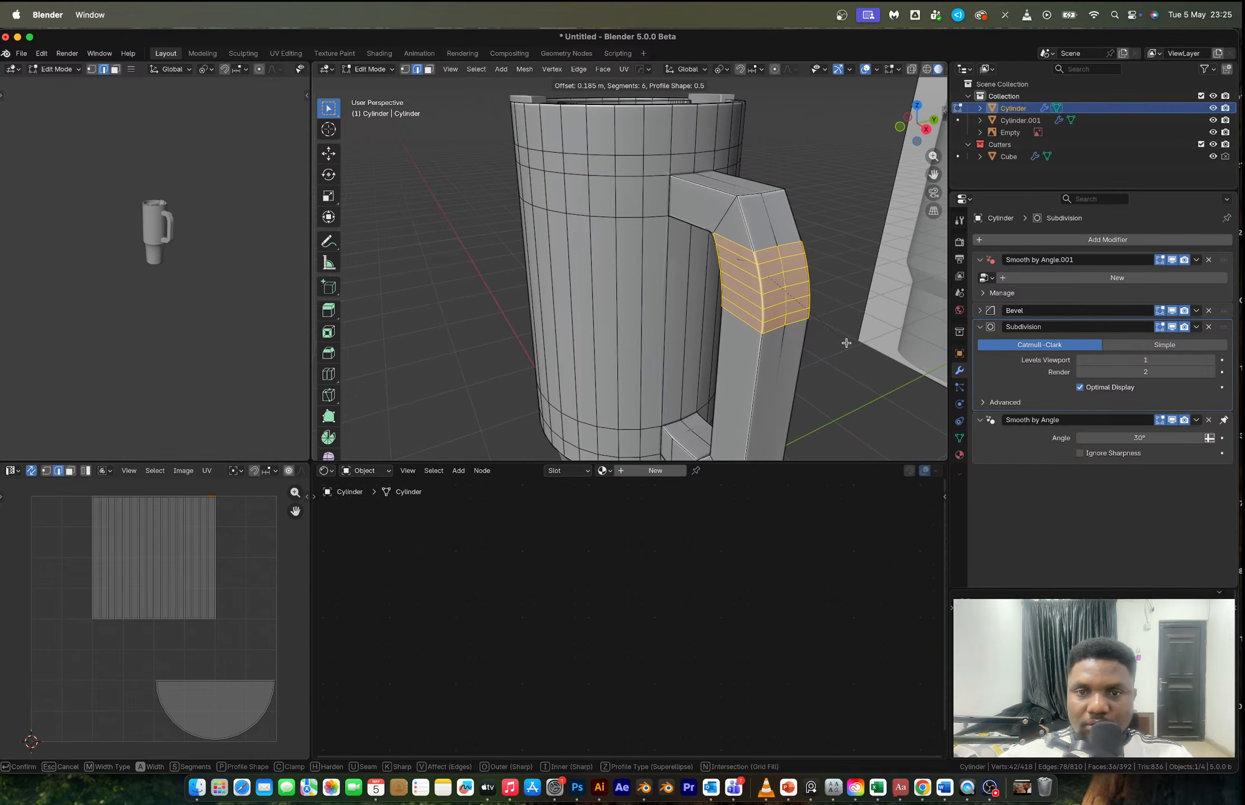
pyautogui.click(846, 343)
# - Try beveling the upper edge loop of the same bend, and undo both bend bevels
pyautogui.keyDown('alt'); pyautogui.click(842, 241); pyautogui.keyUp('alt')
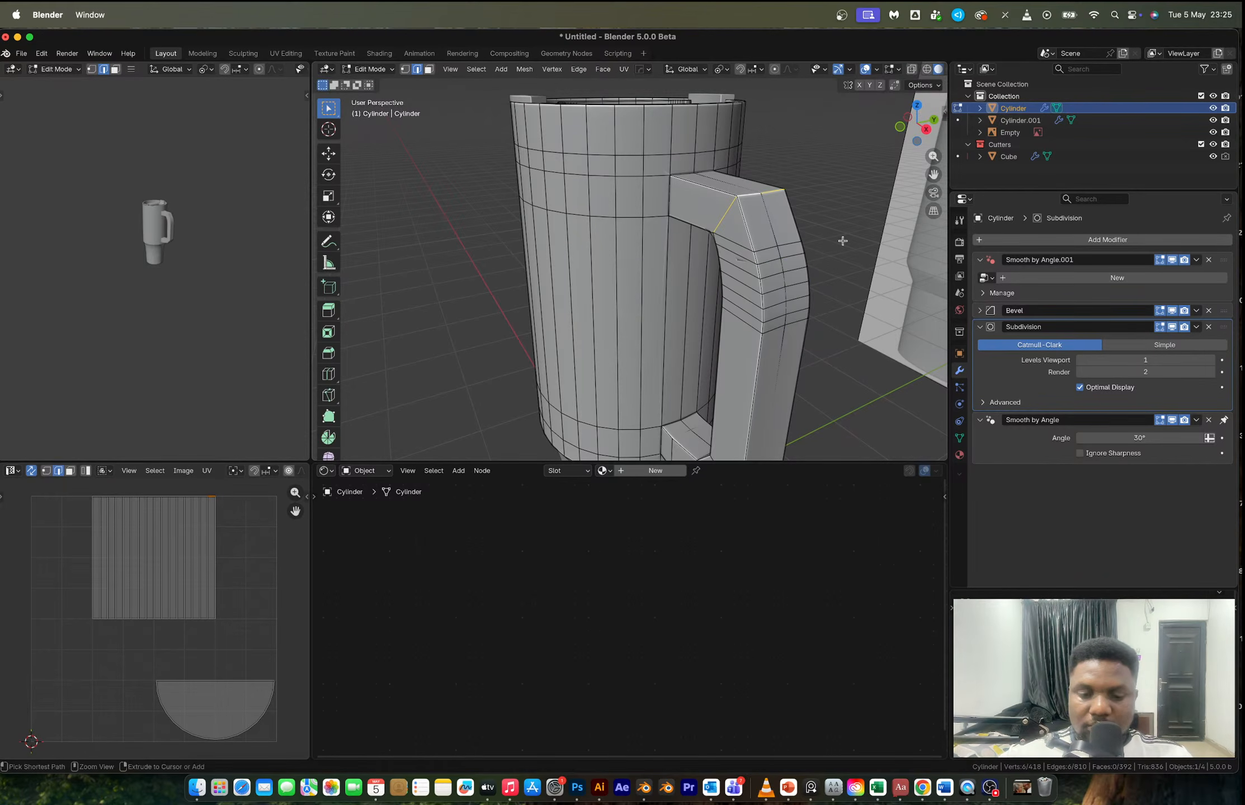
pyautogui.hotkey('ctrl', 'b')
pyautogui.click(855, 256)
pyautogui.moveTo(765, 242); pyautogui.dragTo(802, 228, button='middle')
pyautogui.hotkey('ctrl', 'z')
pyautogui.hotkey('ctrl', 'z')
pyautogui.hotkey('ctrl', 'z')
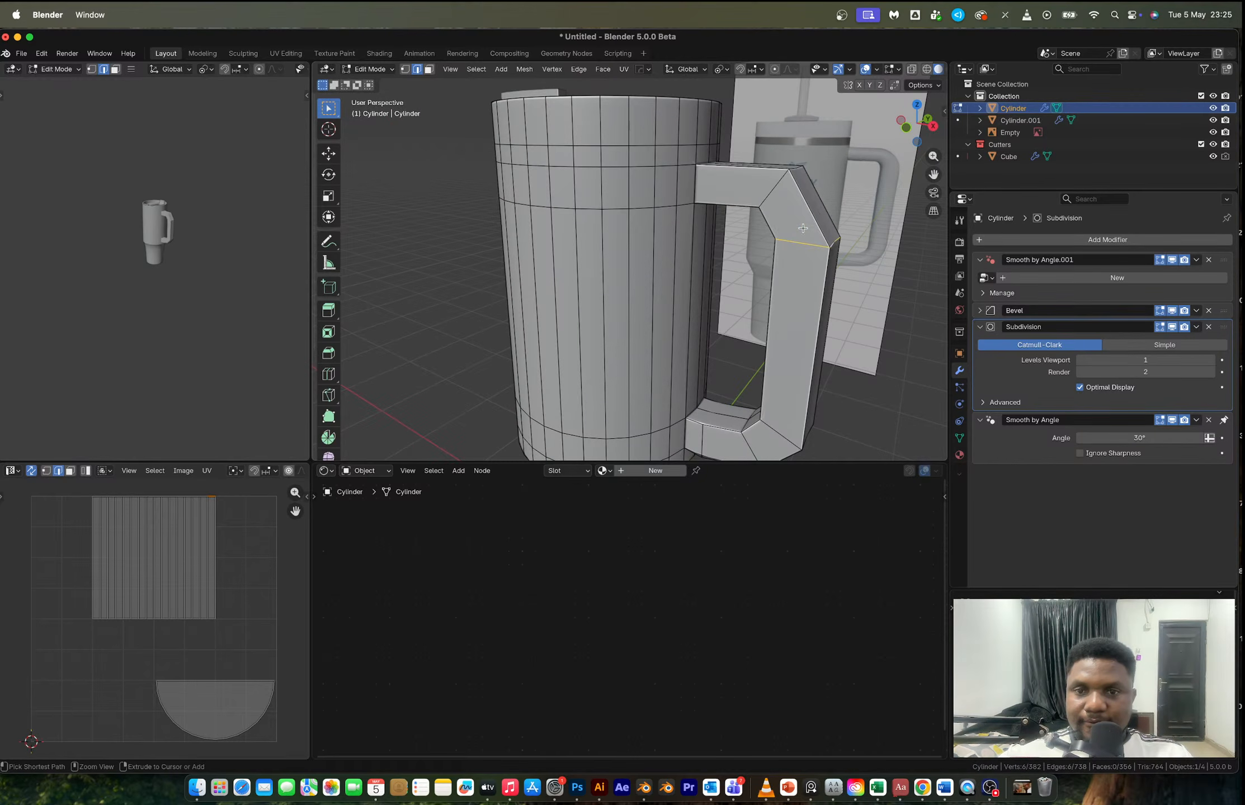
# - Bevel the upper edge loop of the handle's upper bend with 6 segments
pyautogui.keyDown('alt'); pyautogui.click(776, 187); pyautogui.keyUp('alt')
pyautogui.hotkey('ctrl', 'b')
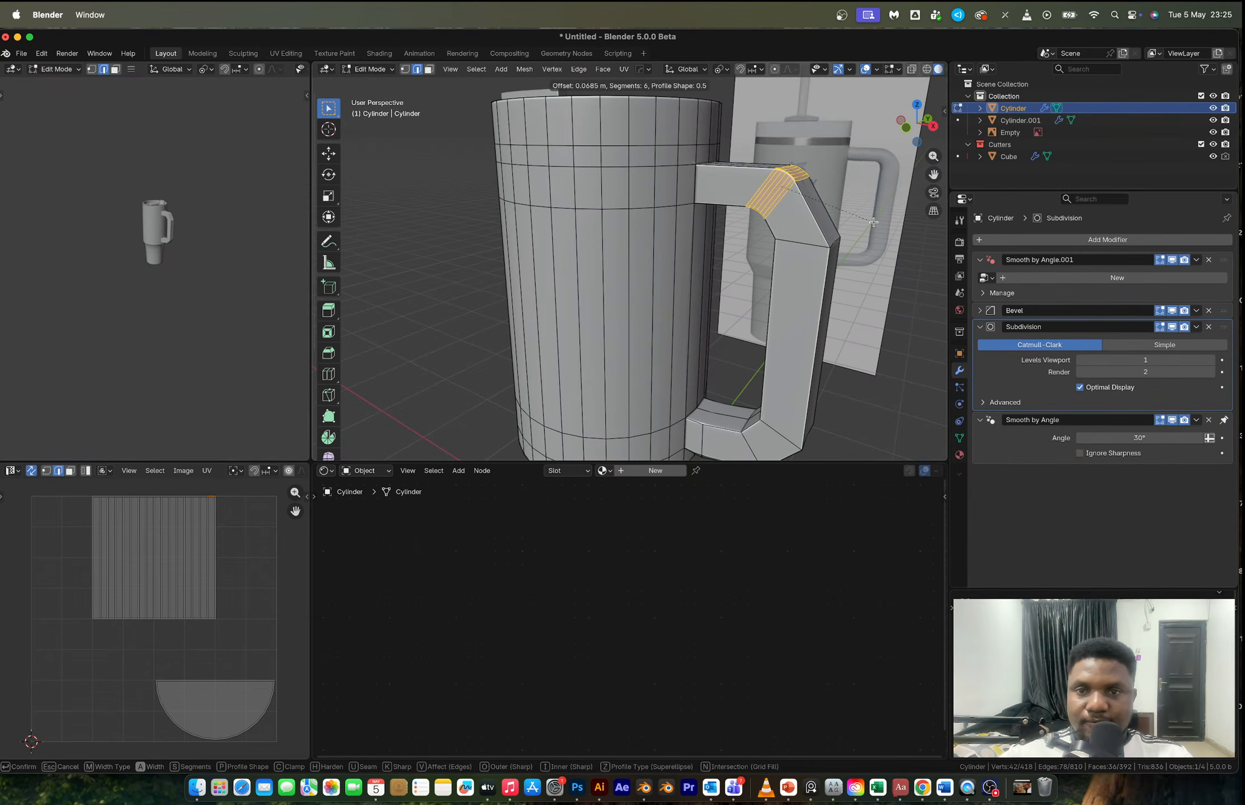
# - Try to bevel the edge loop at the handle's upper corner with 6 segments and remove the Subdivision modifier
pyautogui.click(876, 223)
pyautogui.keyDown('alt'); pyautogui.click(835, 241); pyautogui.keyUp('alt')
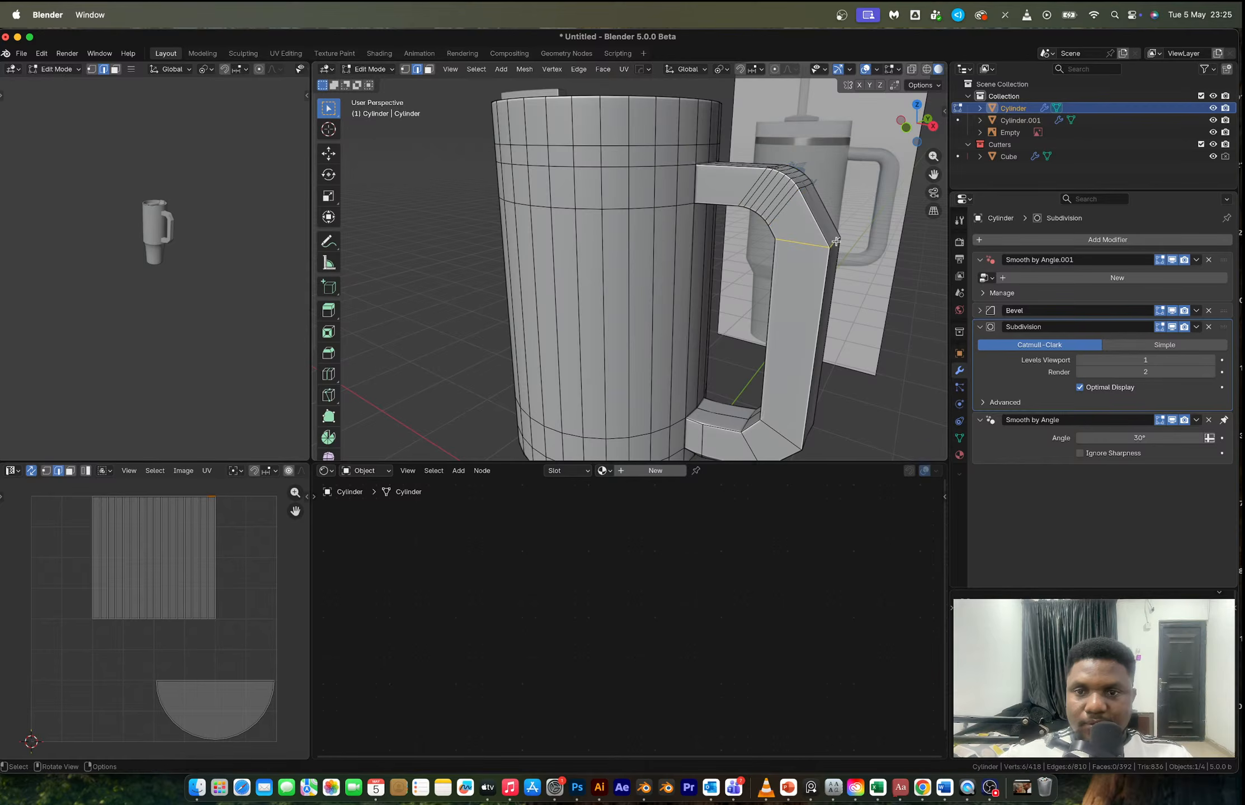
pyautogui.press('Tab')
pyautogui.moveTo(836, 241); pyautogui.dragTo(721, 275, button='middle')
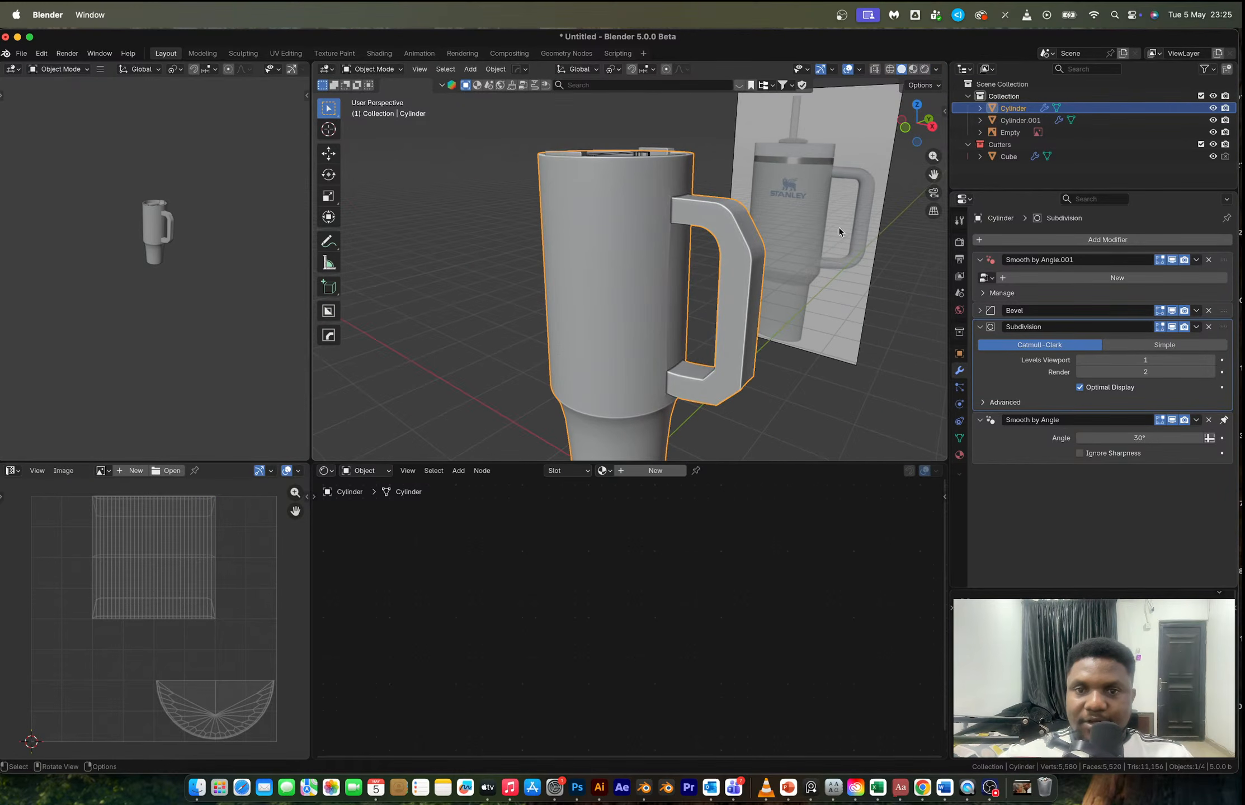
pyautogui.click(1209, 327)
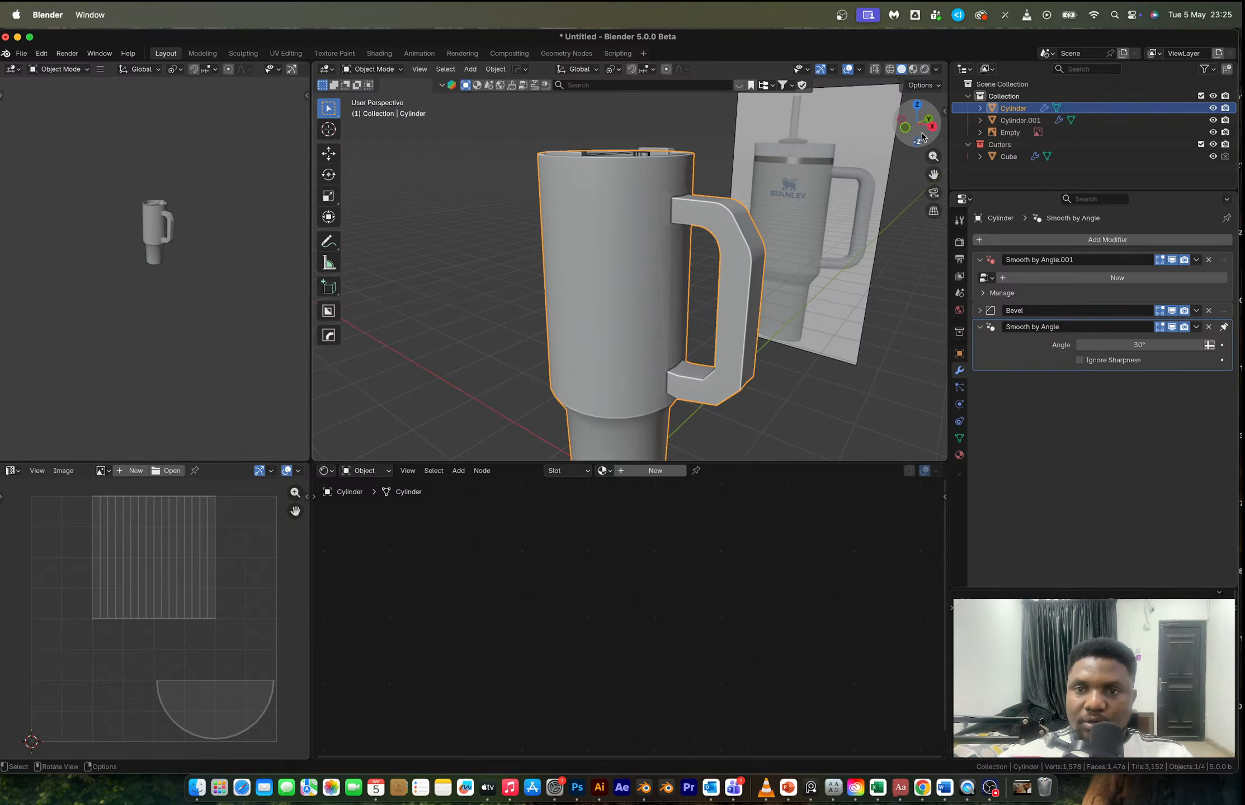
pyautogui.click(904, 127)
pyautogui.scroll(4, 725, 248)
pyautogui.scroll(-4, 805, 231)
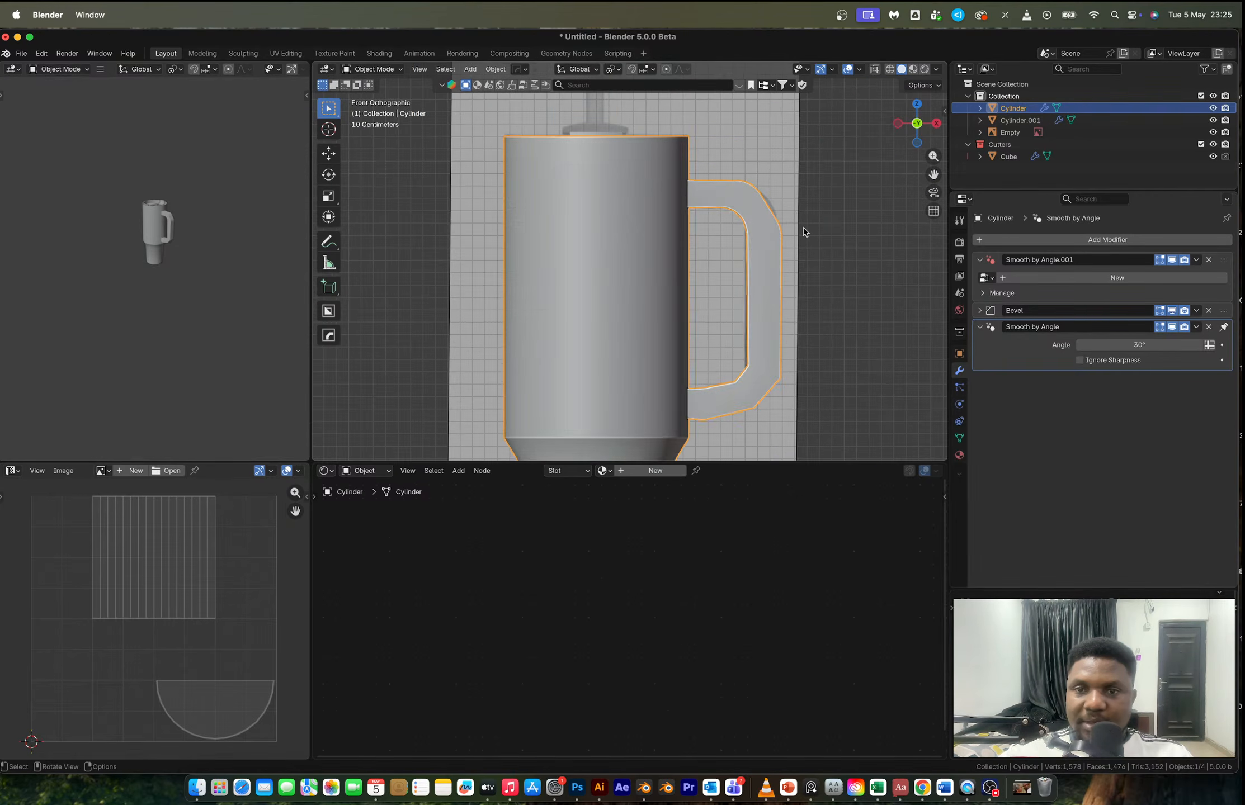
# - Undo the handle corner bevel and the Bevel and Subdivision modifiers added to the mug body
pyautogui.hotkey('ctrl', 'z')
pyautogui.press('Tab')
pyautogui.hotkey('ctrl', 'z')
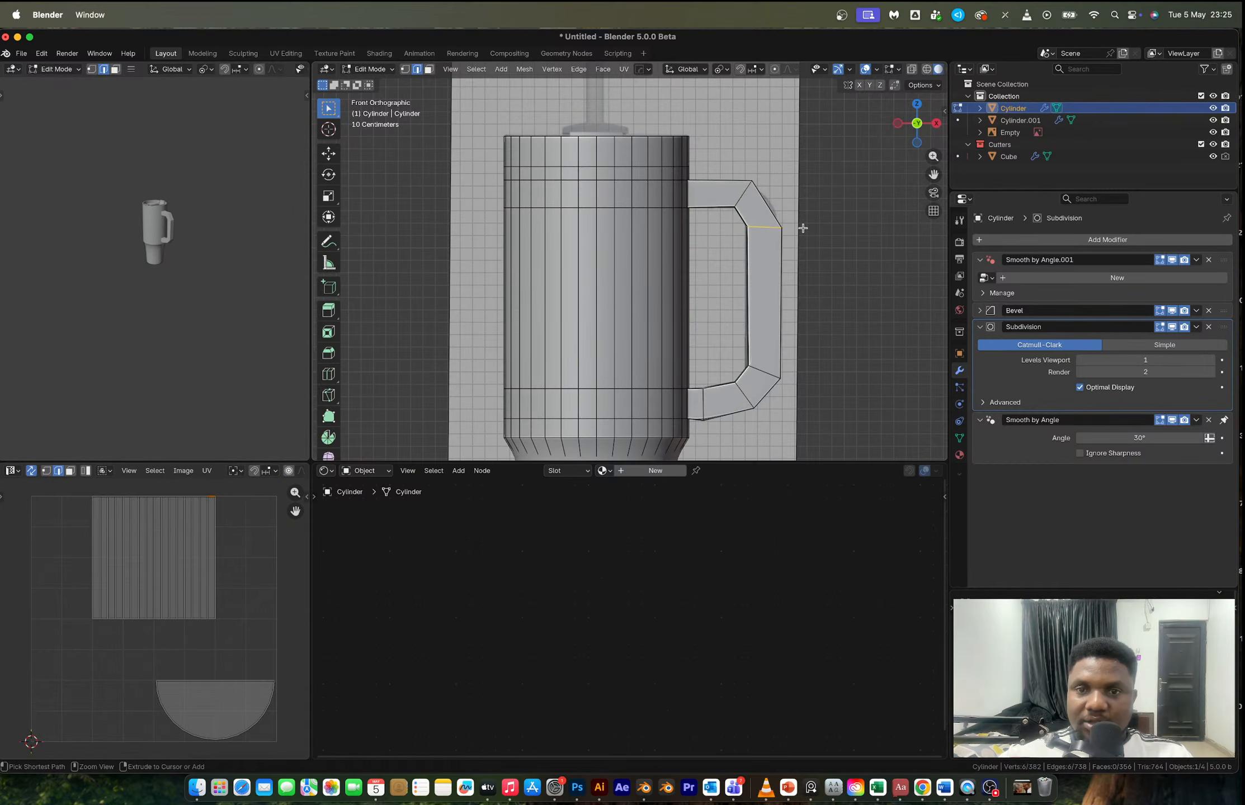
pyautogui.hotkey('ctrl', 'z')
pyautogui.hotkey('ctrl', 'z')
pyautogui.hotkey('ctrl', 'z')
pyautogui.hotkey('ctrl', 'z')
pyautogui.hotkey('ctrl', 'z')
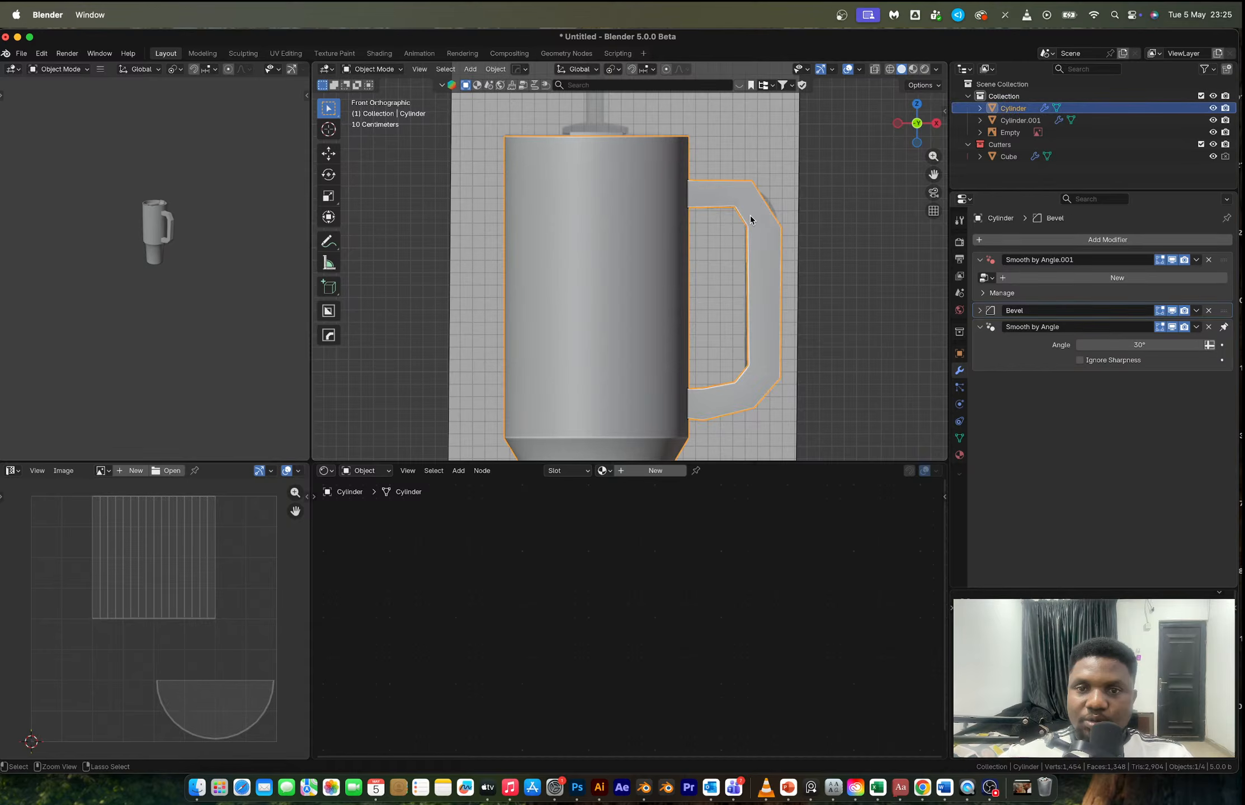
# - Add a loop cut across the handle's upper corner and move it outward to follow the reference curve
pyautogui.press('Tab')
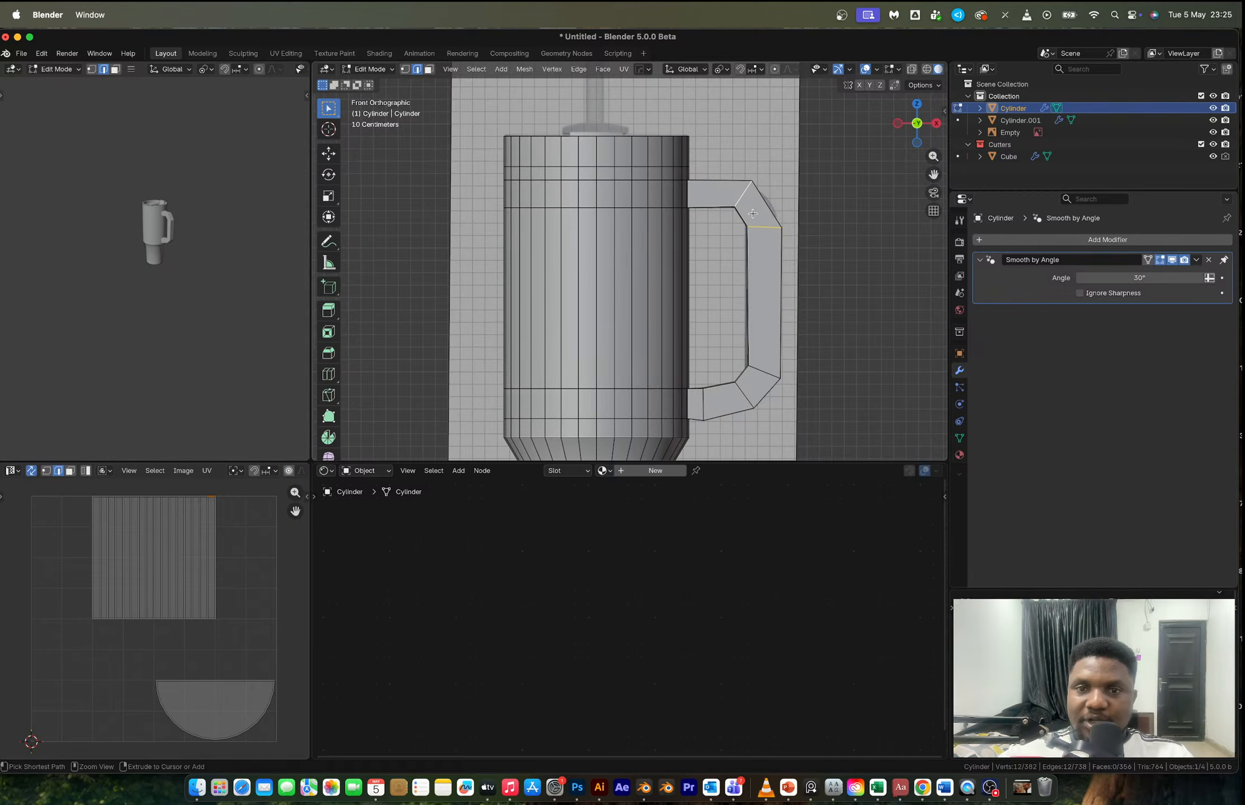
pyautogui.scroll(5, 752, 213)
pyautogui.hotkey('ctrl', 'r')
pyautogui.click(719, 224)
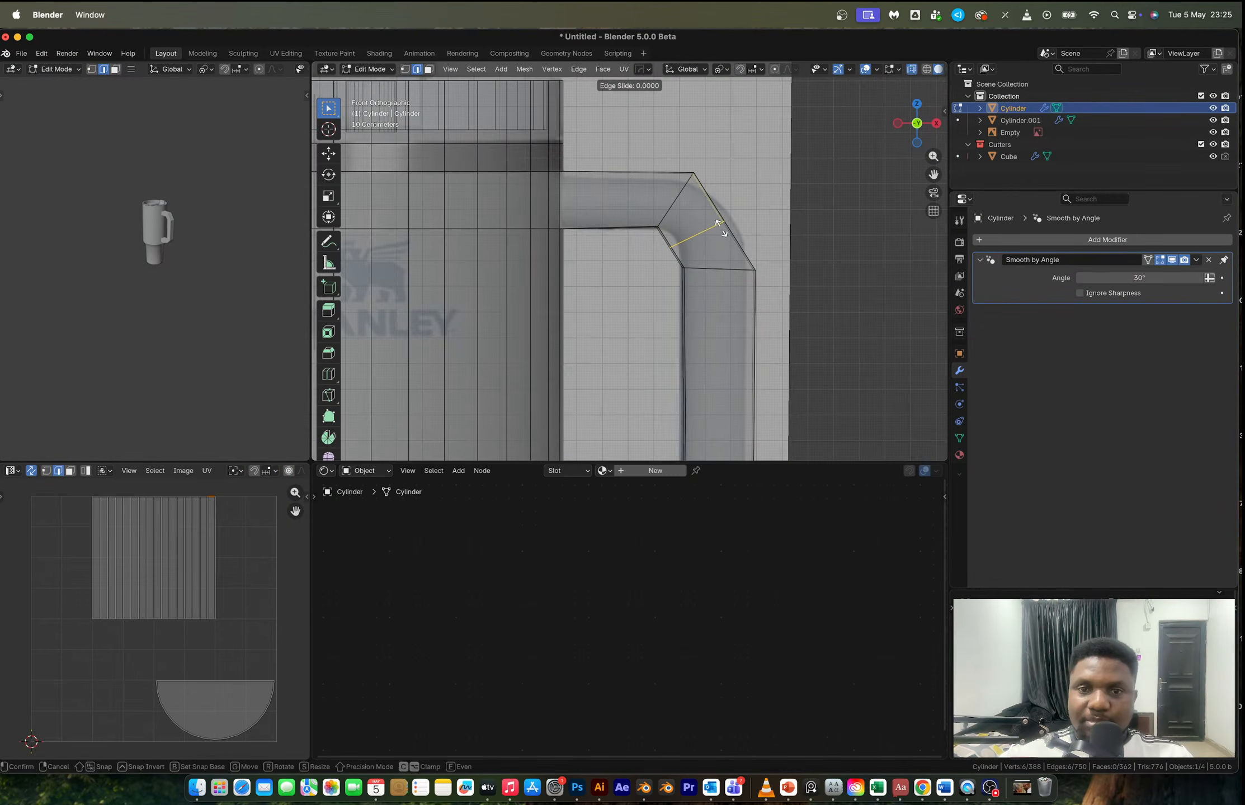
pyautogui.click(719, 224)
pyautogui.press('g')
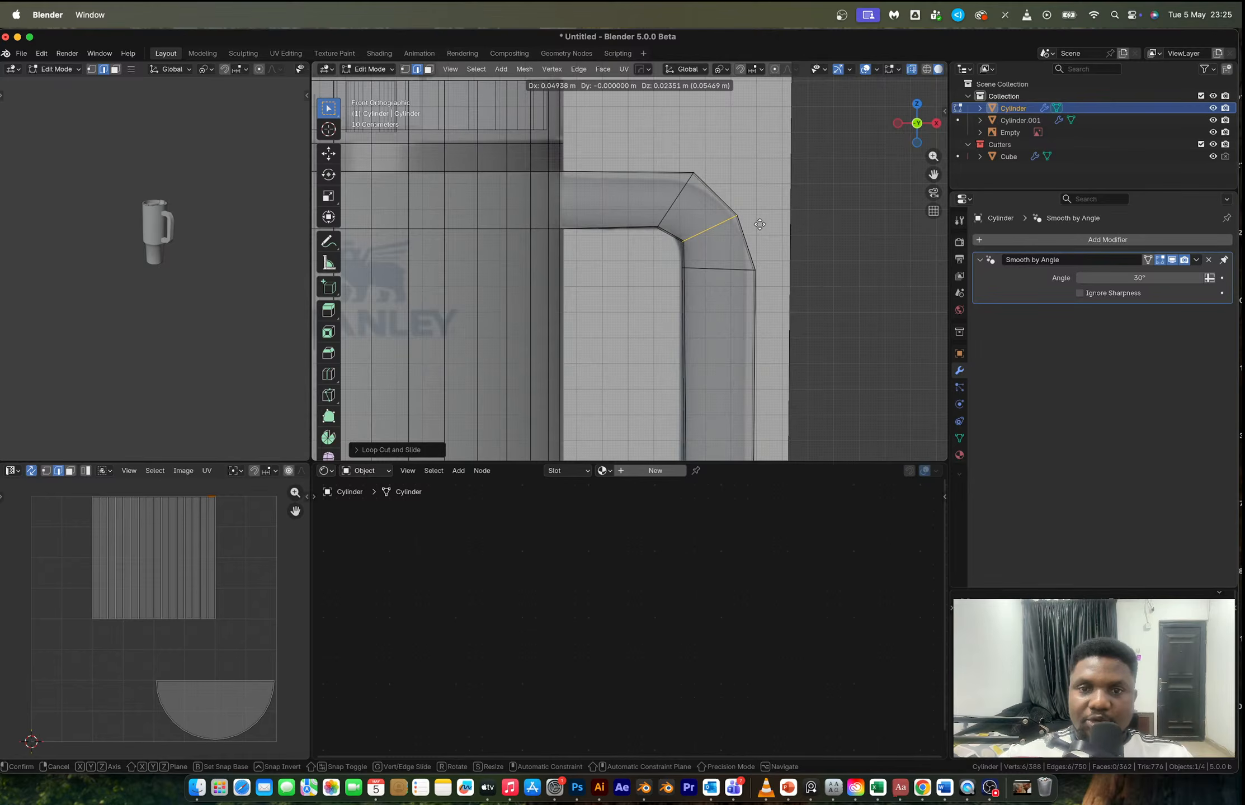
pyautogui.click(760, 224)
# - Add a loop cut across the handle's lower bend and move it outward to match the reference outline
pyautogui.keyDown('shift'); pyautogui.moveTo(769, 298); pyautogui.dragTo(730, 145, button='middle'); pyautogui.keyUp('shift')
pyautogui.scroll(-1, 648, 422)
pyautogui.keyDown('shift'); pyautogui.moveTo(649, 423); pyautogui.dragTo(633, 316, button='middle'); pyautogui.keyUp('shift')
pyautogui.press('g')
pyautogui.press('g')
pyautogui.click(603, 340)
pyautogui.hotkey('ctrl', 'r')
pyautogui.click(613, 307)
pyautogui.click(612, 307)
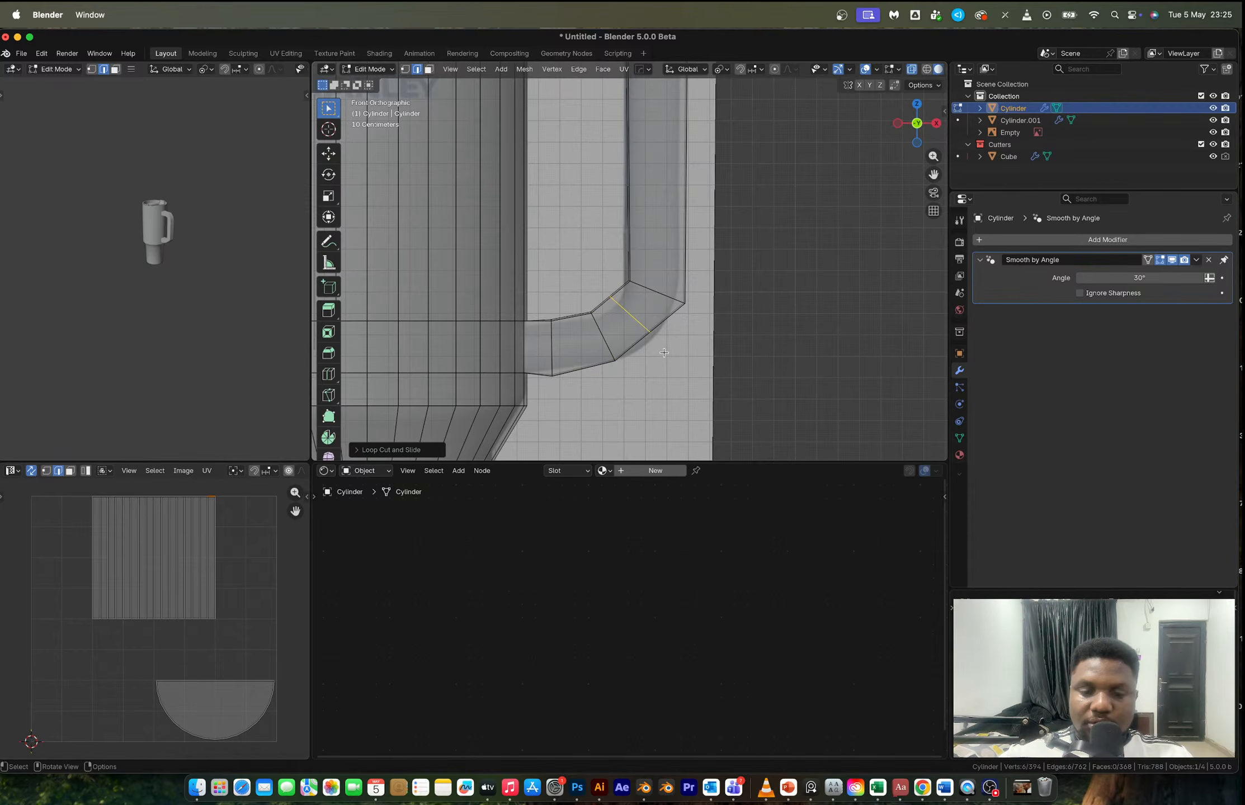
pyautogui.press('g')
pyautogui.click(672, 364)
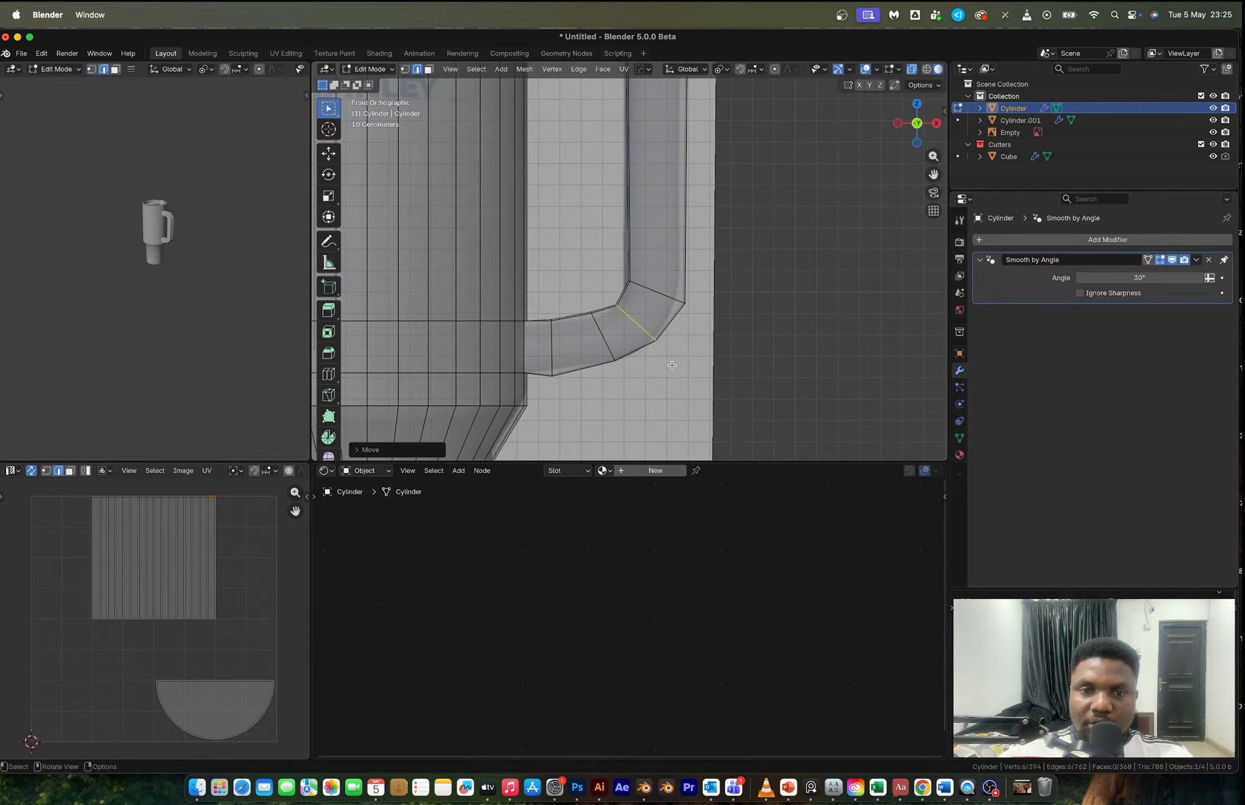
# - Move the handle's underside vertices near the body and slide the neighbouring lower loop toward it to match the reference
pyautogui.click(540, 375)
pyautogui.press('1')
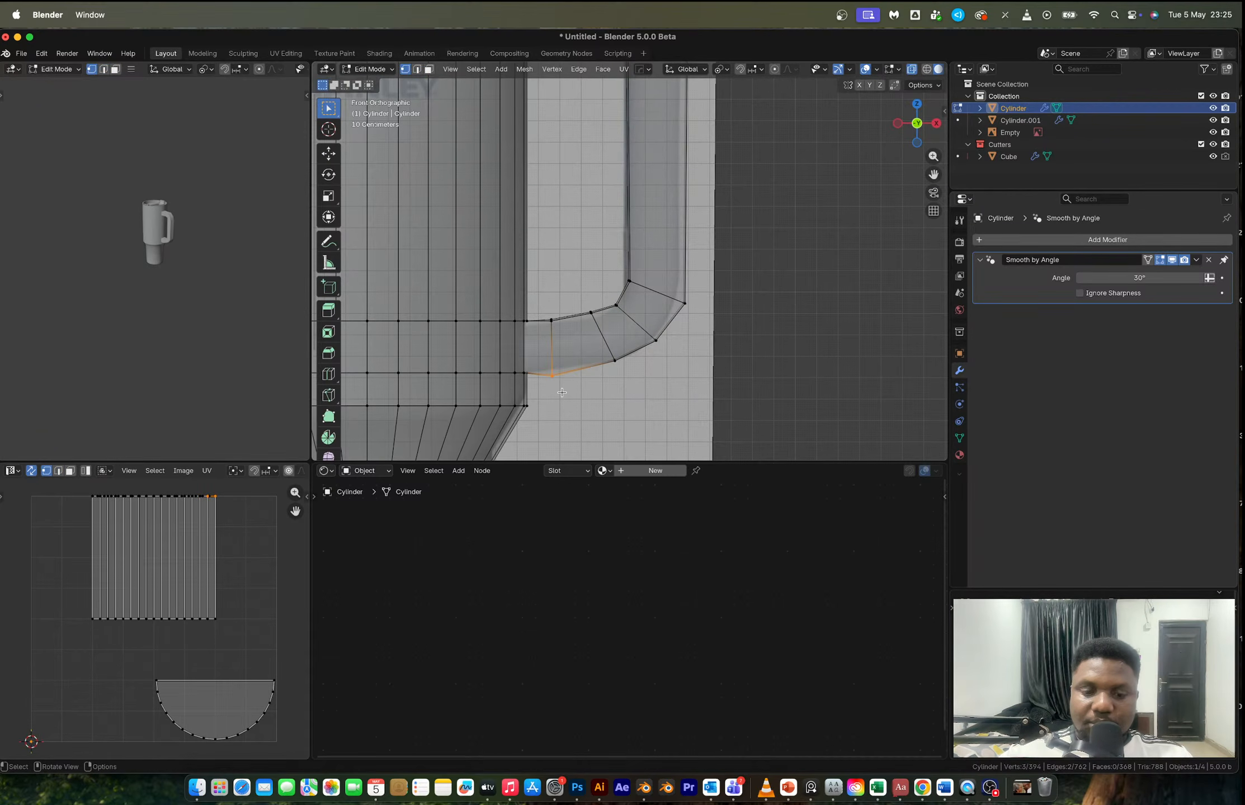
pyautogui.press('g')
pyautogui.click(563, 388)
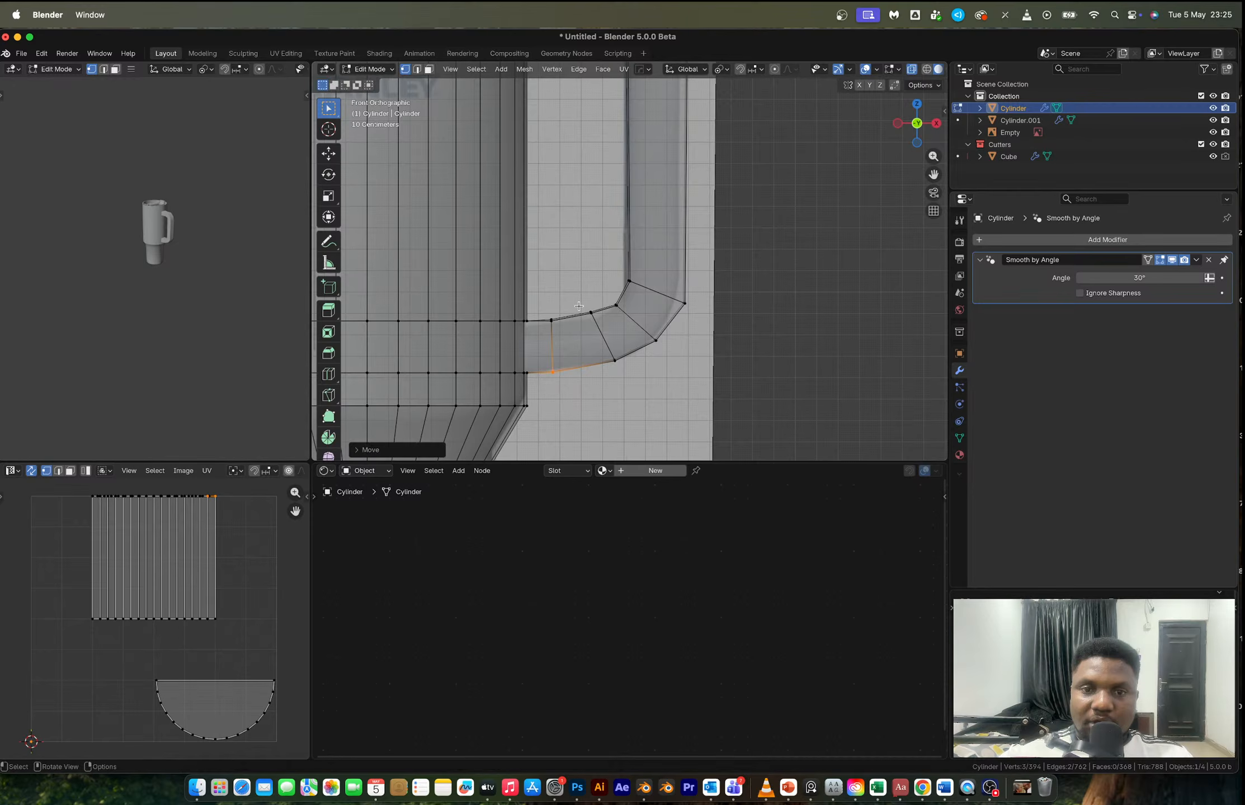
pyautogui.moveTo(579, 306); pyautogui.dragTo(628, 379)
pyautogui.press('g')
pyautogui.press('g')
pyautogui.click(617, 374)
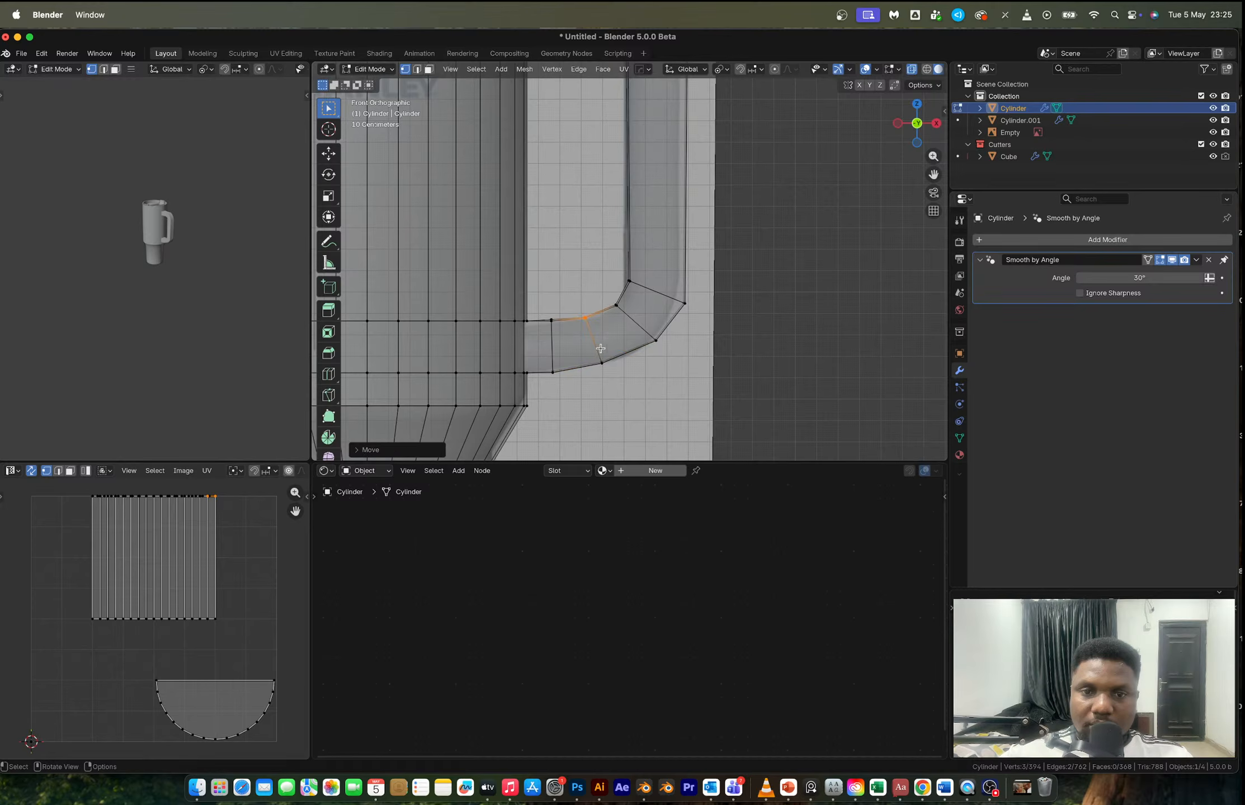
pyautogui.moveTo(590, 350); pyautogui.dragTo(614, 383)
pyautogui.press('g')
pyautogui.click(614, 387)
# - Slide the loop above the handle's lower bend and adjust its outer and inner vertices to the reference outline
pyautogui.moveTo(620, 264); pyautogui.dragTo(705, 319)
pyautogui.press('g')
pyautogui.press('g')
pyautogui.click(648, 292)
pyautogui.press('g')
pyautogui.click(701, 305)
pyautogui.moveTo(609, 257); pyautogui.dragTo(641, 288)
pyautogui.press('g')
pyautogui.click(639, 275)
# - Shift the vertices just below the handle's upper bend vertically and inward to match the reference image
pyautogui.scroll(-1, 647, 211)
pyautogui.scroll(-3, 648, 211)
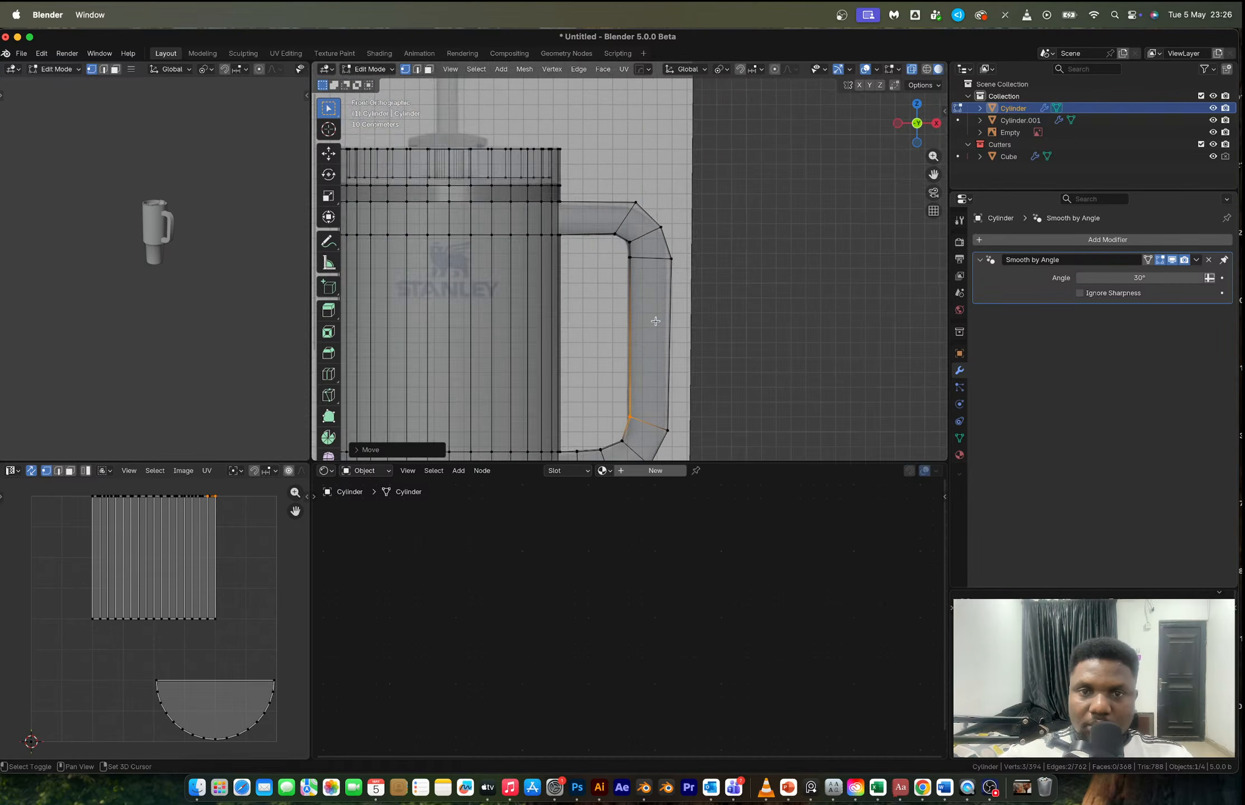
pyautogui.scroll(4, 640, 240)
pyautogui.press('g')
pyautogui.click(647, 284)
pyautogui.moveTo(606, 244); pyautogui.dragTo(727, 291)
pyautogui.press('g')
pyautogui.press('z')
pyautogui.click(739, 278)
pyautogui.press('g')
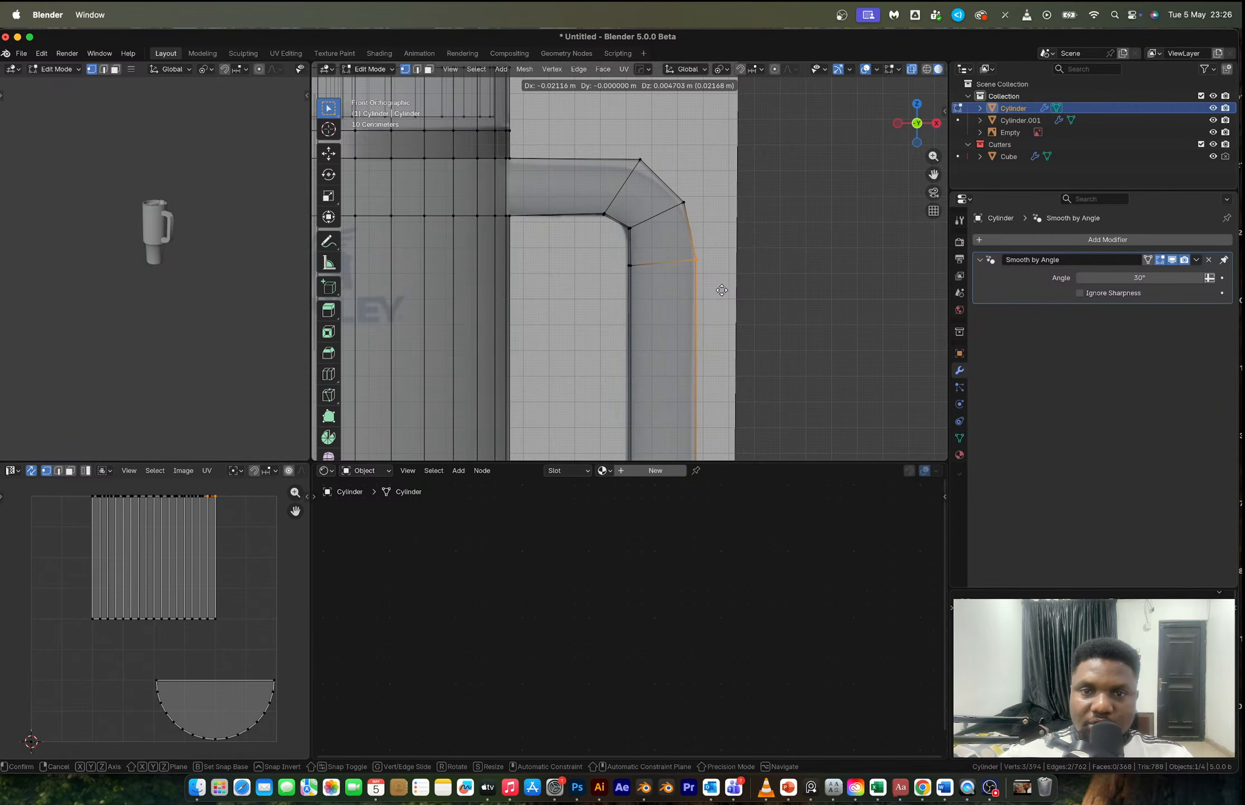
pyautogui.click(722, 291)
# - Reposition the outer and inner vertices of the handle's upper bend to the reference, and turn off X-ray in Object Mode
pyautogui.moveTo(670, 188); pyautogui.dragTo(703, 229)
pyautogui.press('g')
pyautogui.click(707, 234)
pyautogui.moveTo(622, 142); pyautogui.dragTo(658, 175)
pyautogui.press('g')
pyautogui.click(656, 179)
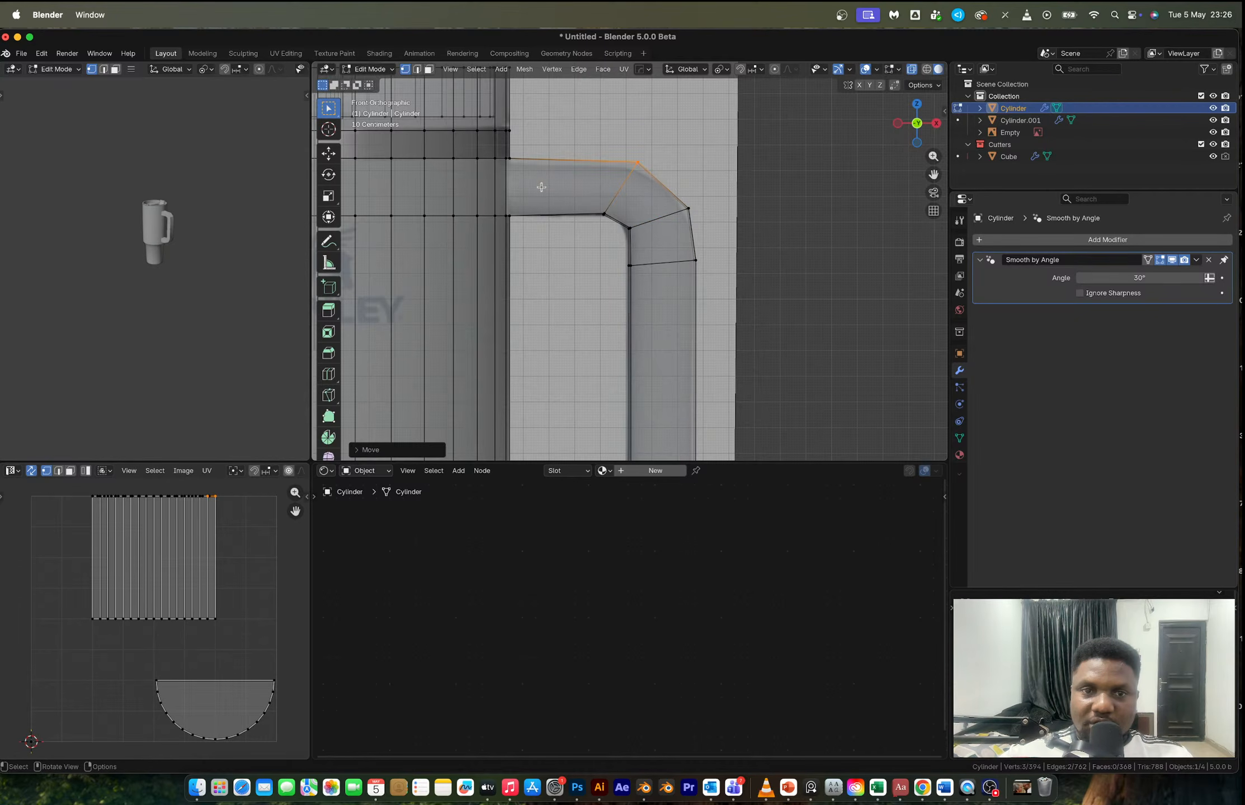
pyautogui.moveTo(586, 202); pyautogui.dragTo(624, 232)
pyautogui.press('g')
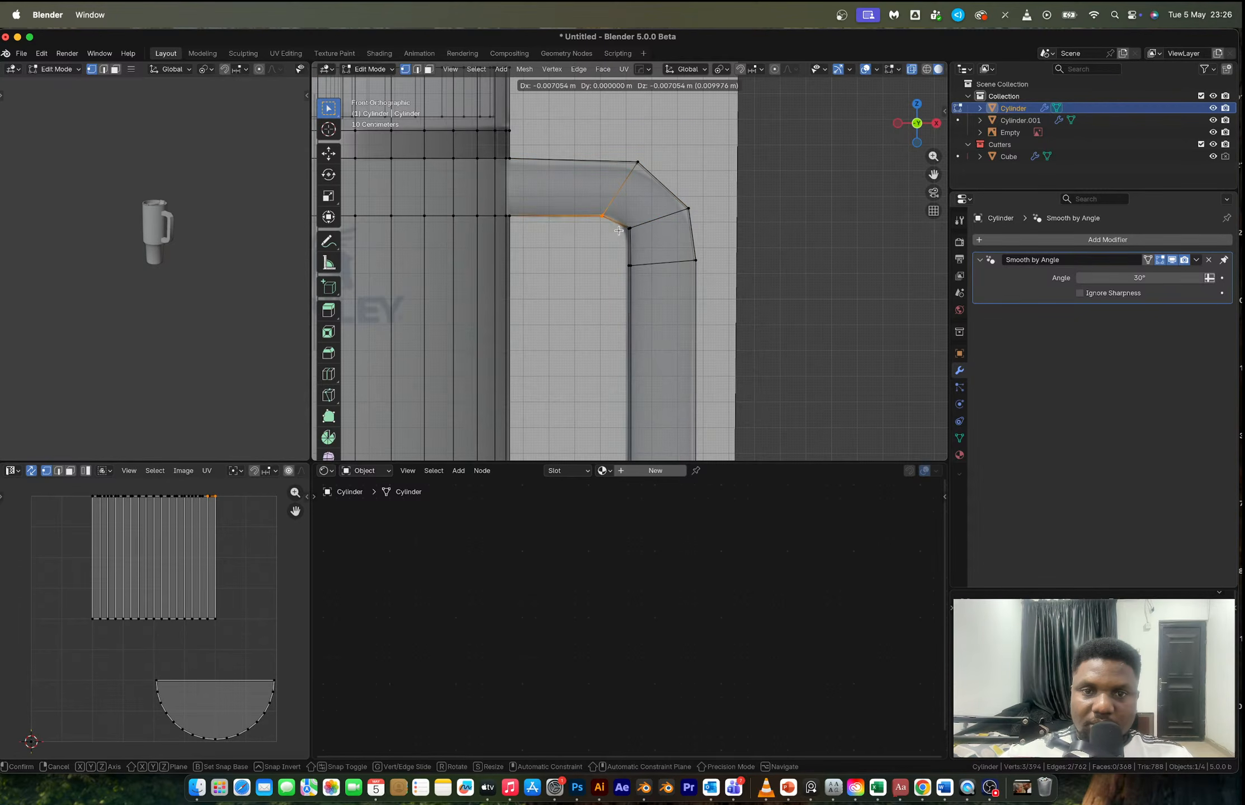
pyautogui.click(626, 235)
pyautogui.scroll(-4, 660, 245)
pyautogui.press('Tab')
pyautogui.hotkey('alt', 'z')
# - Inspect the reshaped handle and lid from several angles, in both Edit Mode and Object Mode
pyautogui.moveTo(664, 245)
pyautogui.mouseDown(button='middle')
pyautogui.moveTo(528, 321)
pyautogui.moveTo(688, 237)
pyautogui.mouseUp(button='middle')
pyautogui.scroll(5, 669, 243)
pyautogui.press('Tab')
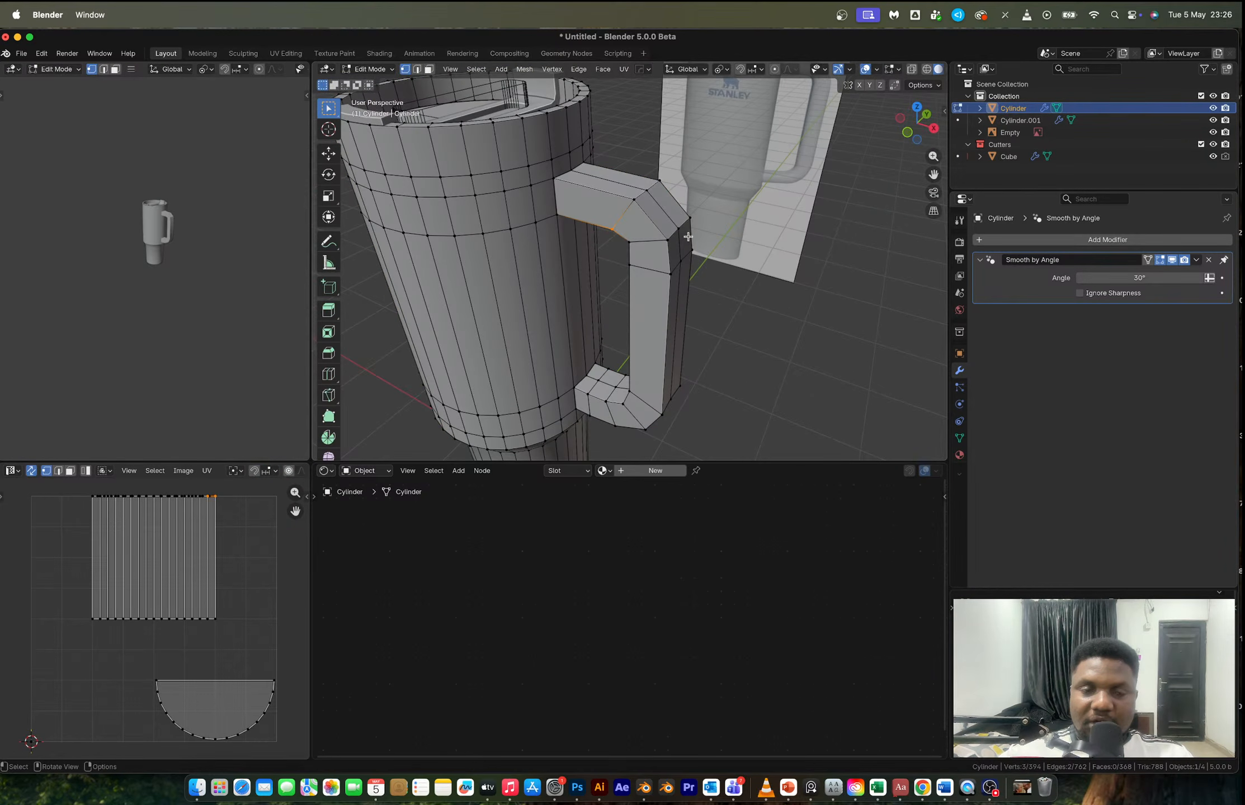
pyautogui.scroll(-5, 688, 237)
pyautogui.moveTo(688, 237); pyautogui.dragTo(581, 317, button='middle')
pyautogui.press('Tab')
pyautogui.scroll(3, 643, 246)
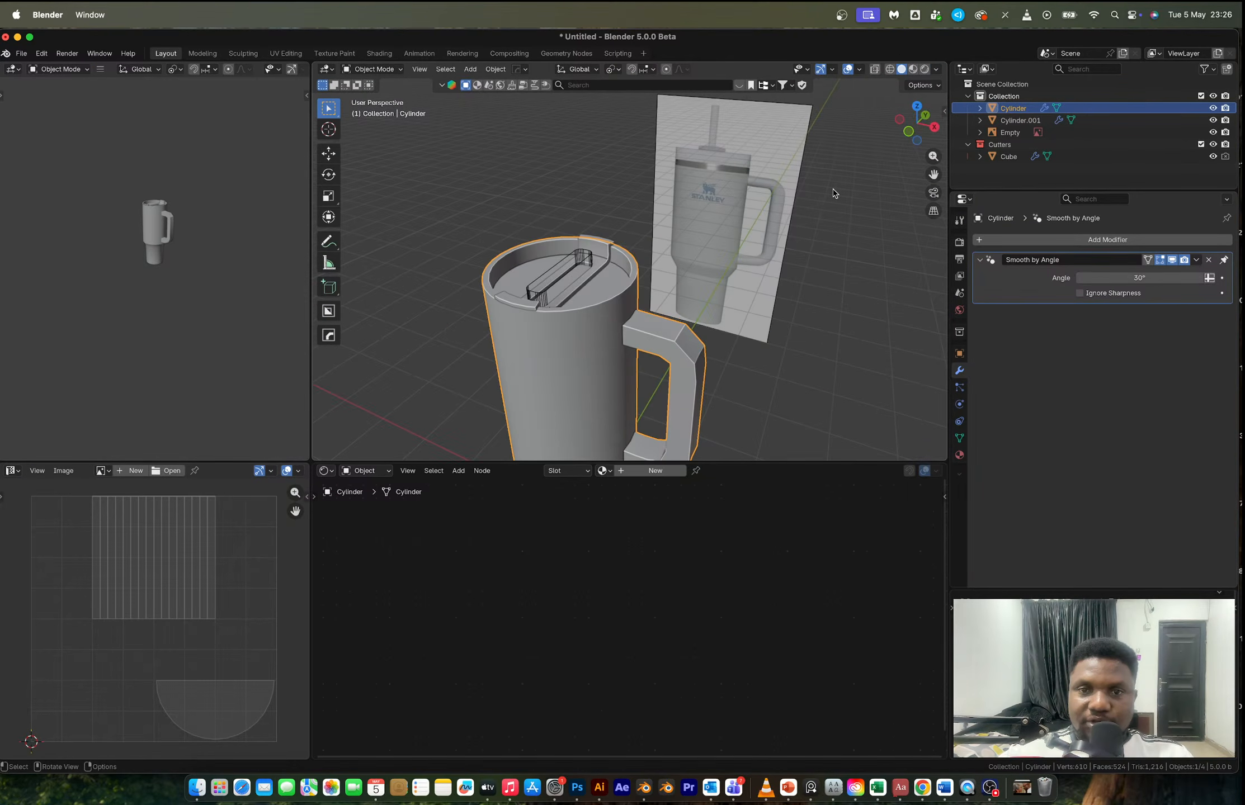
pyautogui.moveTo(833, 193); pyautogui.dragTo(634, 274, button='middle')
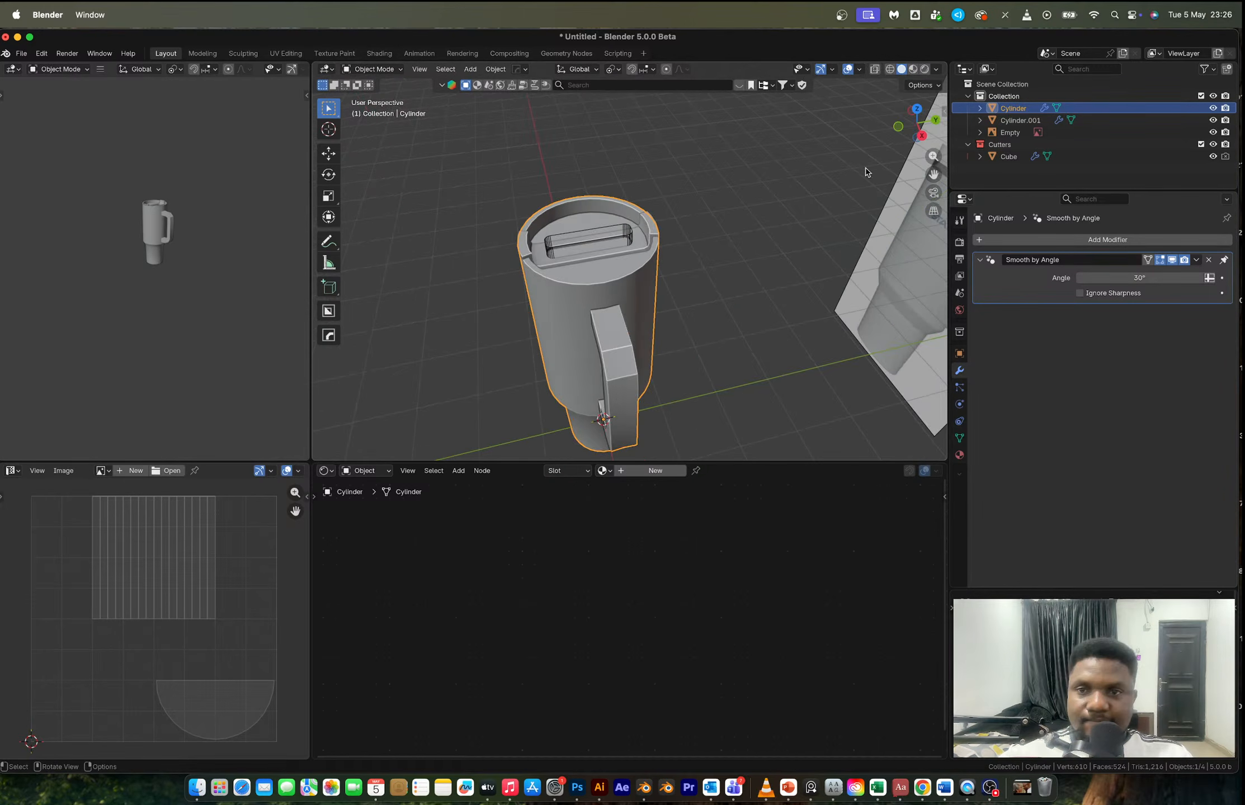
# - Add a cube mesh object to the scene from the front view
pyautogui.click(900, 128)
pyautogui.scroll(2, 632, 247)
pyautogui.hotkey('shift', 'a')
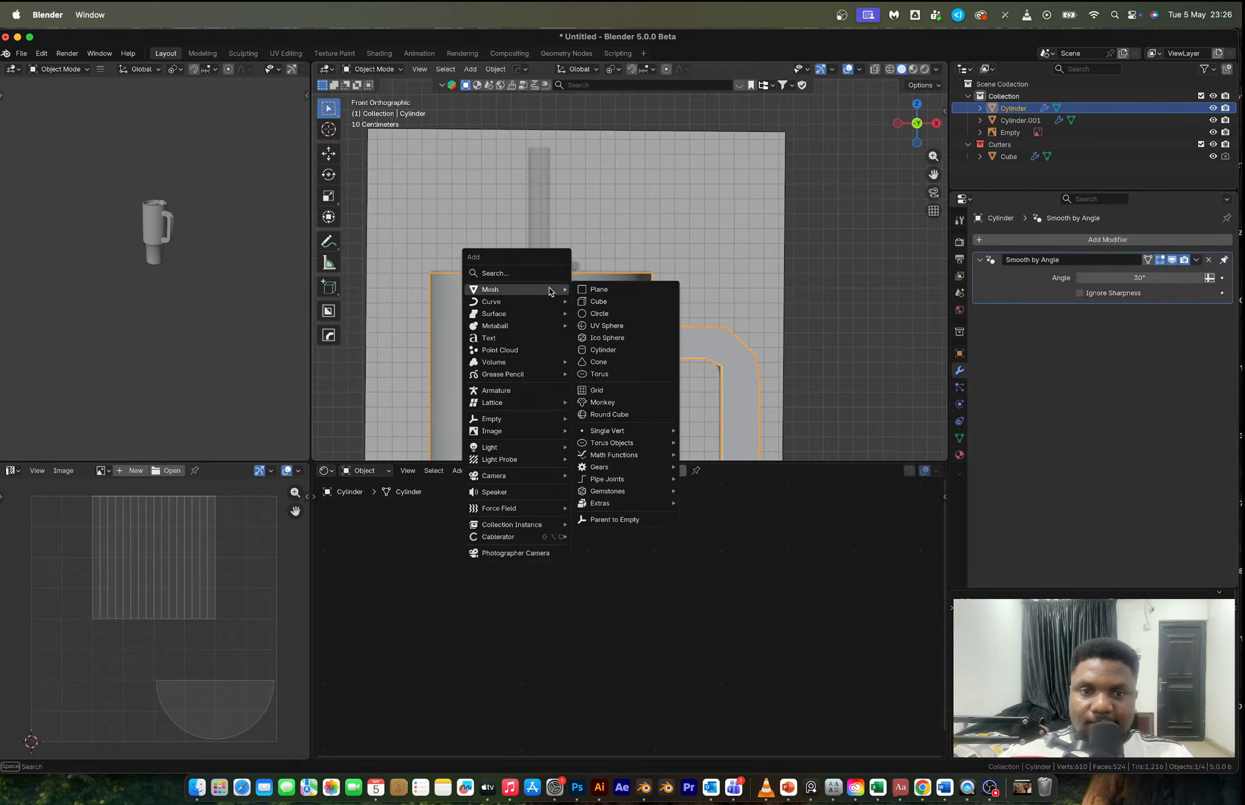
pyautogui.click(588, 296)
# - Switch to the browser to examine the lid and straw in the reference photo, and return to Blender
pyautogui.hotkey('ctrl', 'Right')
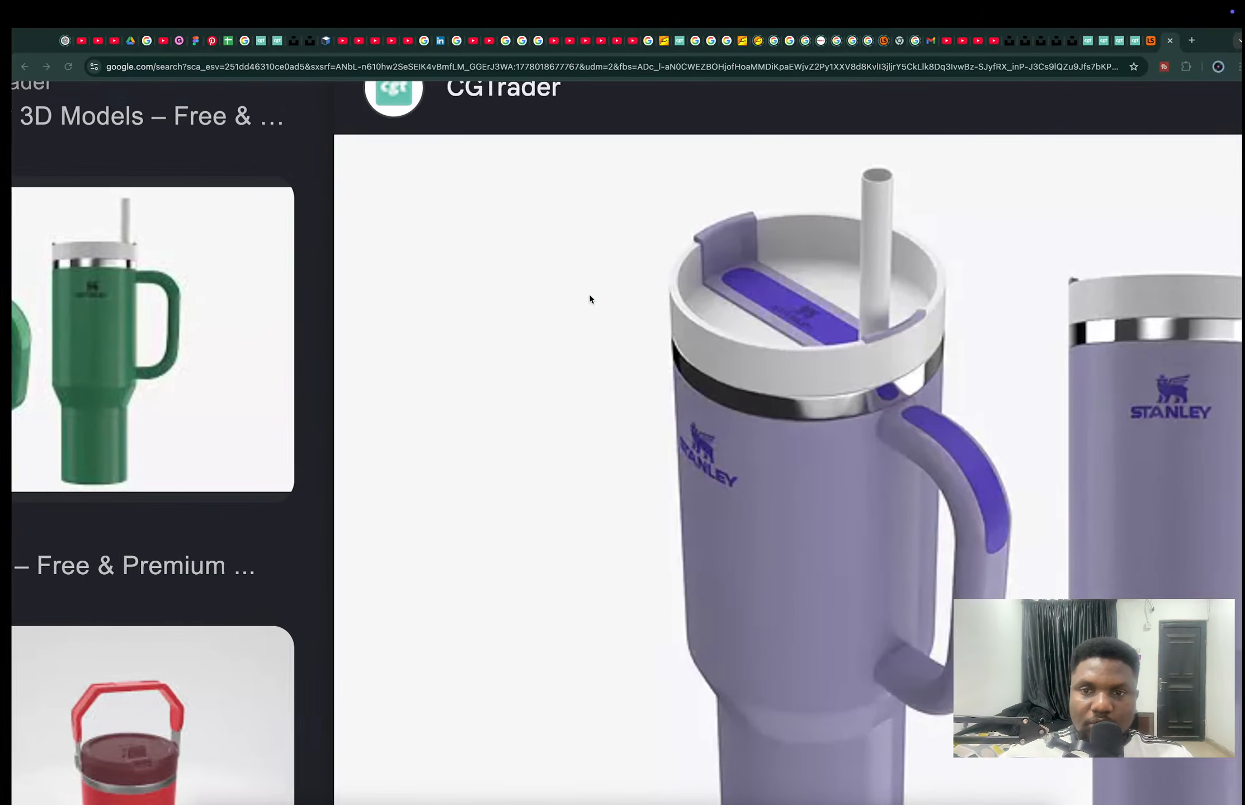
pyautogui.hotkey('ctrl', 'Left')
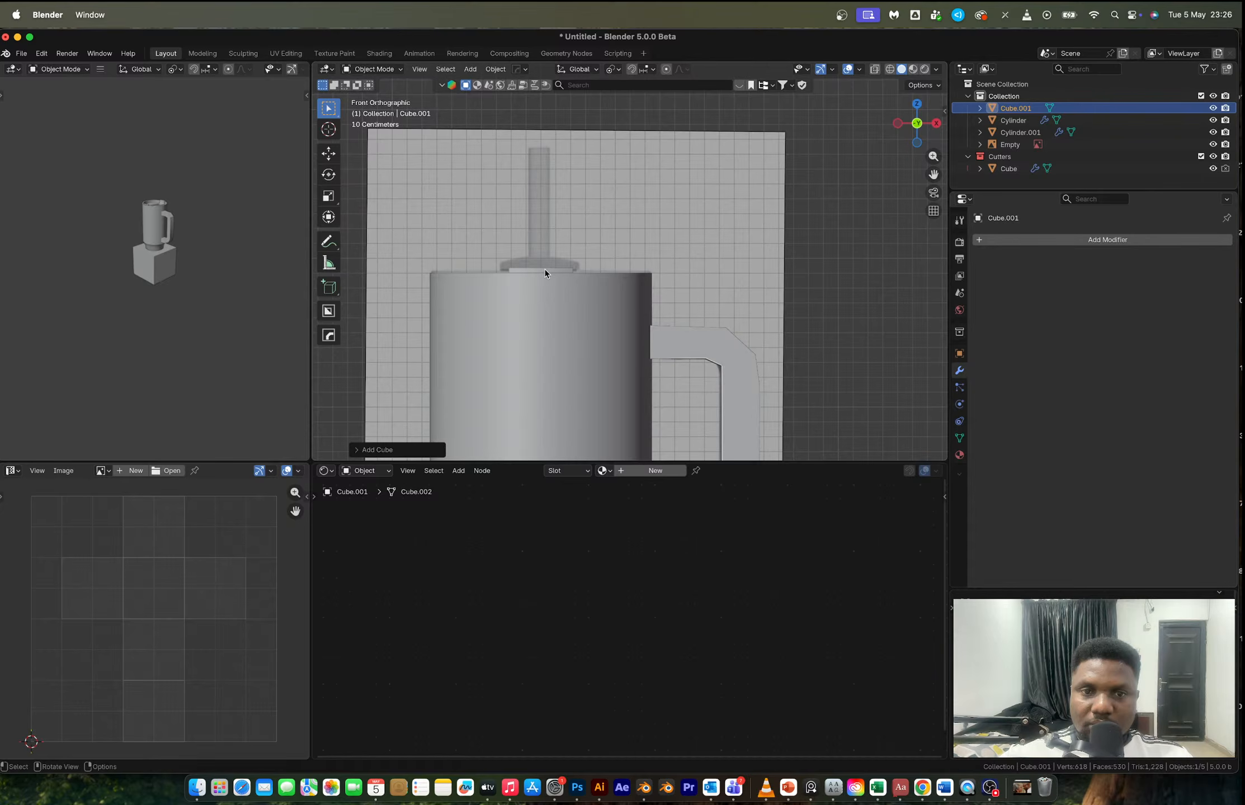
pyautogui.hotkey('ctrl', 'Right')
pyautogui.hotkey('ctrl', 'Left')
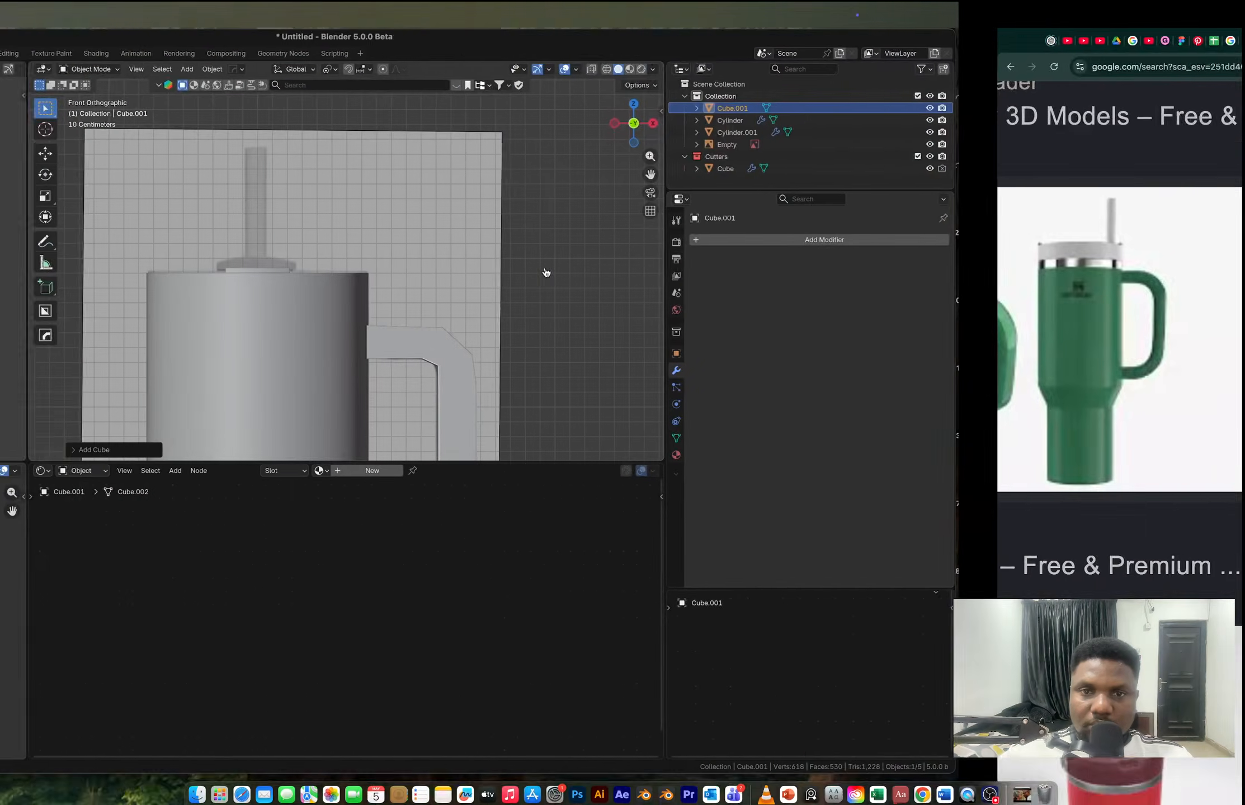
# - Select the faces along the lid's slotted strap and end clips, and adjust them slightly with Shrink/Fatten
pyautogui.click(554, 270)
pyautogui.moveTo(568, 271); pyautogui.dragTo(534, 304, button='middle')
pyautogui.press('Tab')
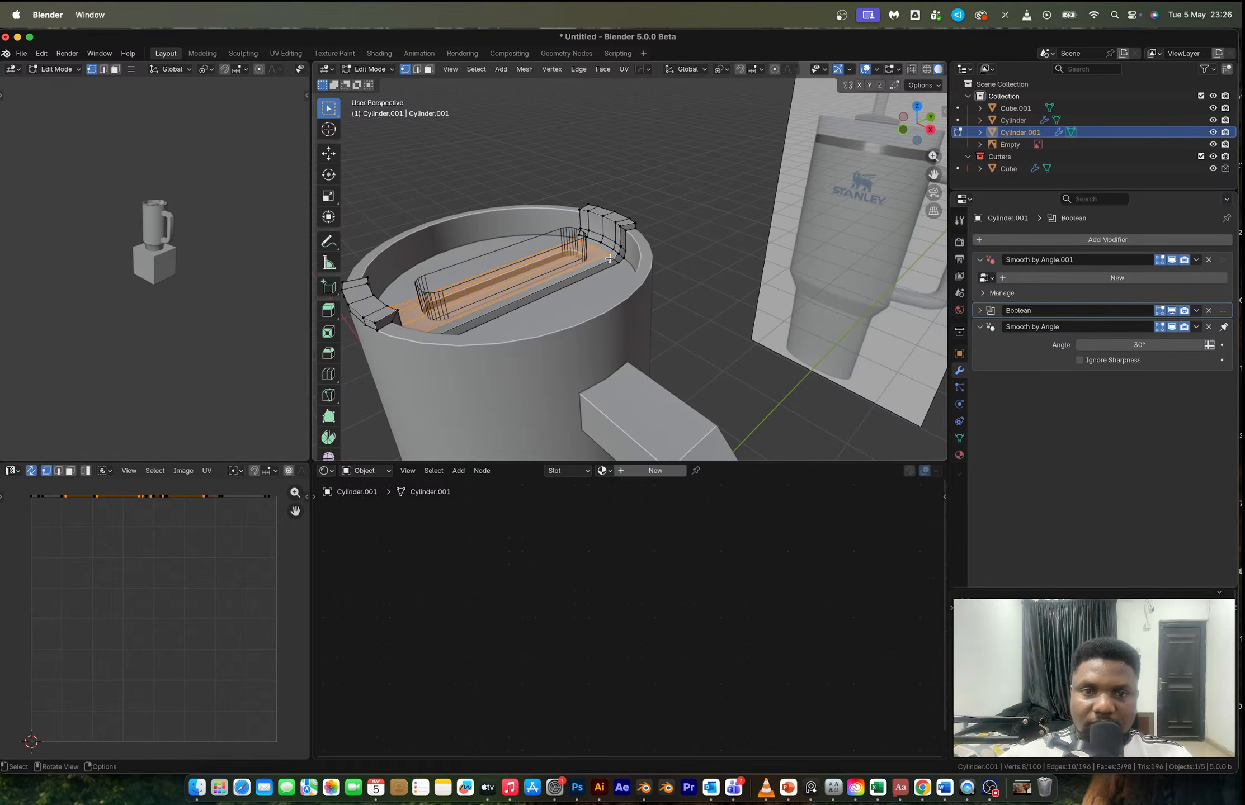
pyautogui.press('2')
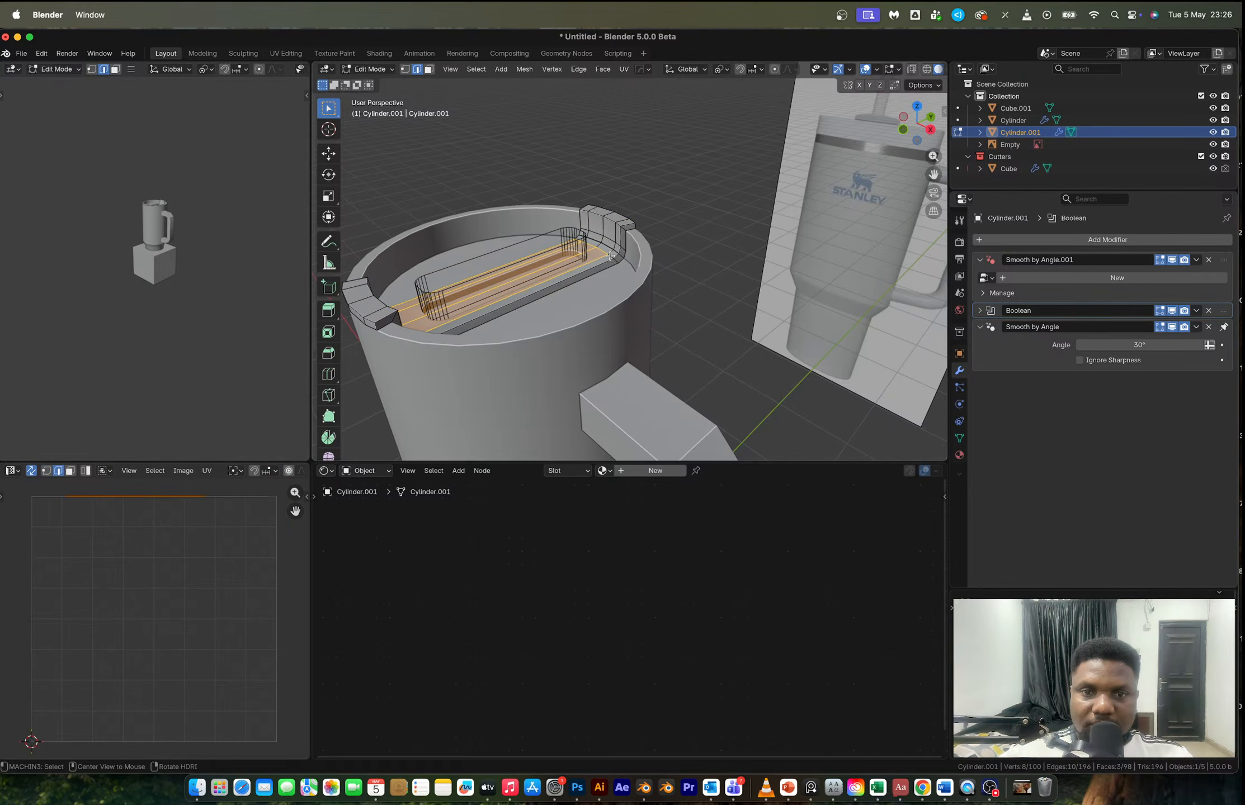
pyautogui.hotkey('alt', 'a')
pyautogui.press('3')
pyautogui.keyDown('alt'); pyautogui.click(610, 255); pyautogui.keyUp('alt')
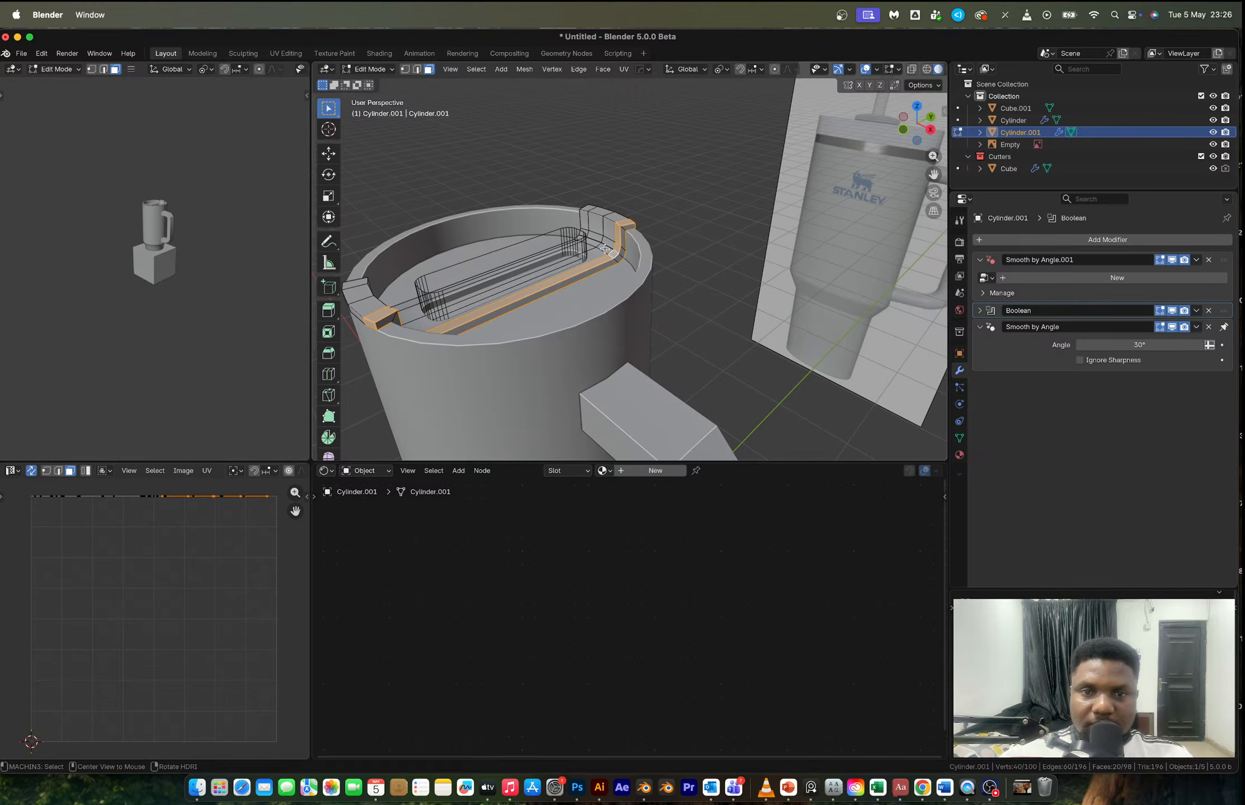
pyautogui.moveTo(603, 250); pyautogui.dragTo(618, 251, button='middle')
pyautogui.click(641, 204)
pyautogui.keyDown('ctrl'); pyautogui.click(387, 247); pyautogui.keyUp('ctrl')
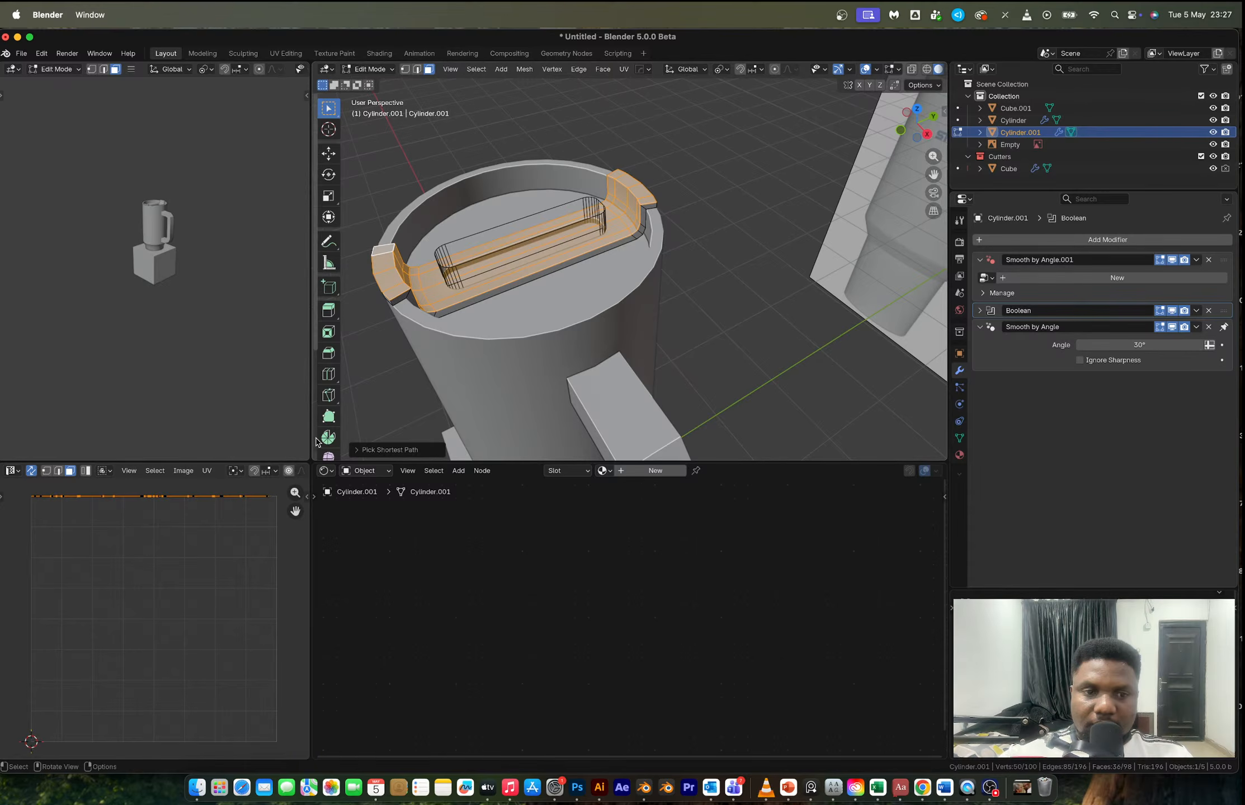
pyautogui.scroll(-3, 325, 425)
pyautogui.click(329, 404)
pyautogui.moveTo(517, 186); pyautogui.dragTo(516, 184)
pyautogui.press('Tab')
# - Select the cutter cube in the lid's slot and snap the 3D cursor to it
pyautogui.moveTo(520, 213); pyautogui.dragTo(646, 327, button='middle')
pyautogui.click(631, 314)
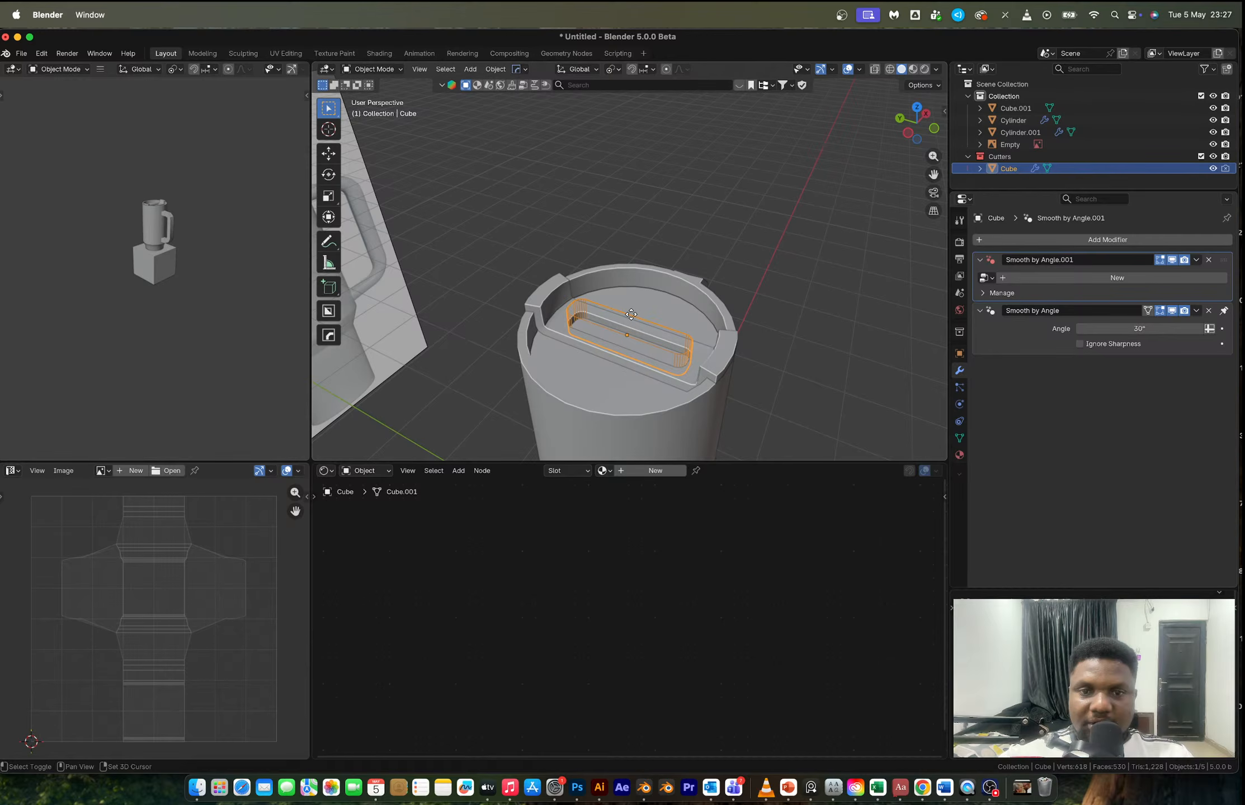
pyautogui.hotkey('shift', 's')
pyautogui.click(635, 387)
pyautogui.press('Tab')
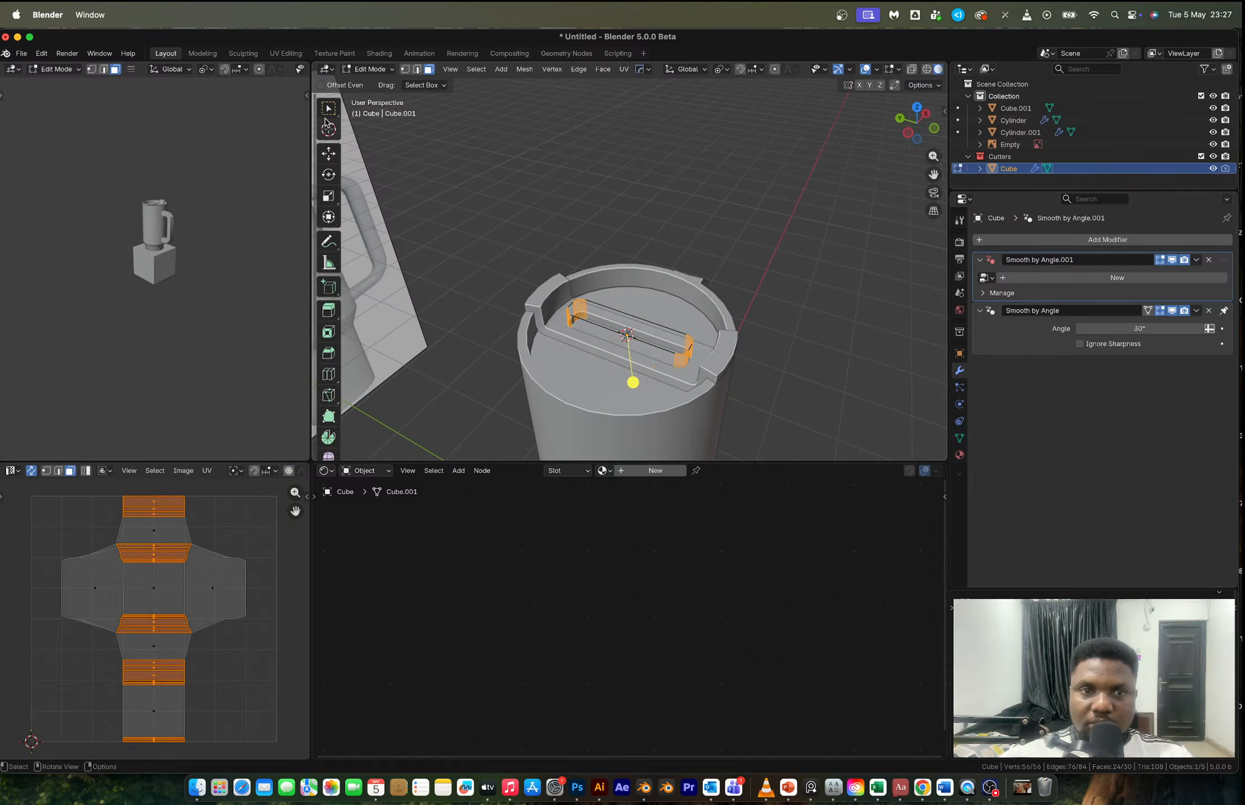
pyautogui.hotkey('shift', 'a')
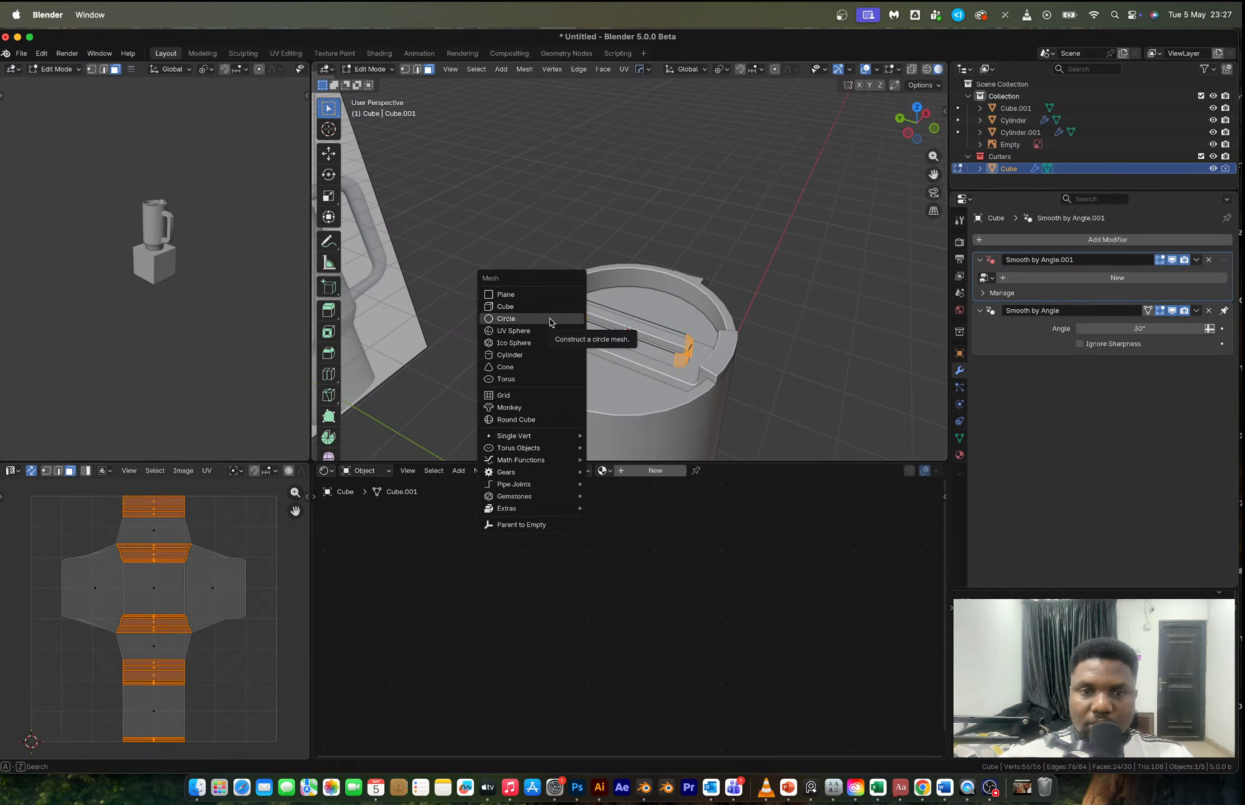
pyautogui.press('Tab')
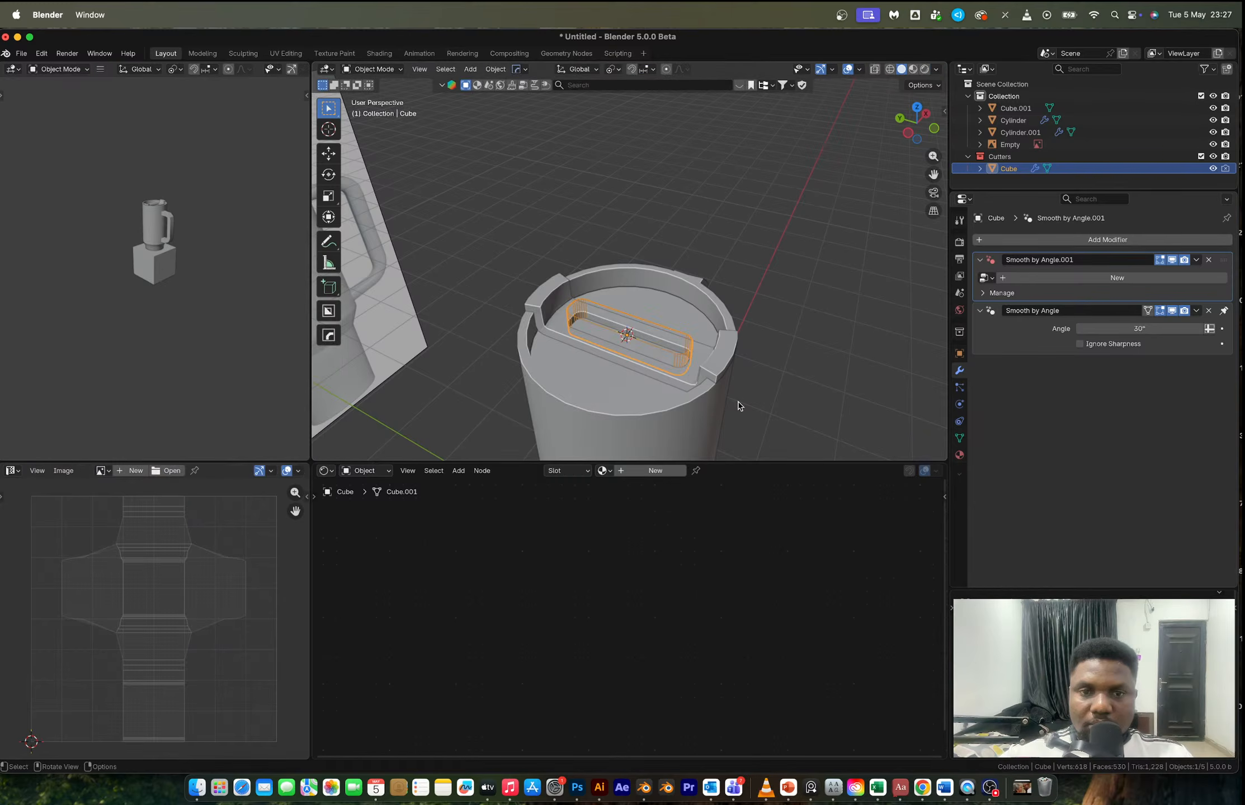
# - Add a cylinder at the 3D cursor and scale it down to fit over the lid's slot
pyautogui.hotkey('shift', 'a')
pyautogui.moveTo(737, 402)
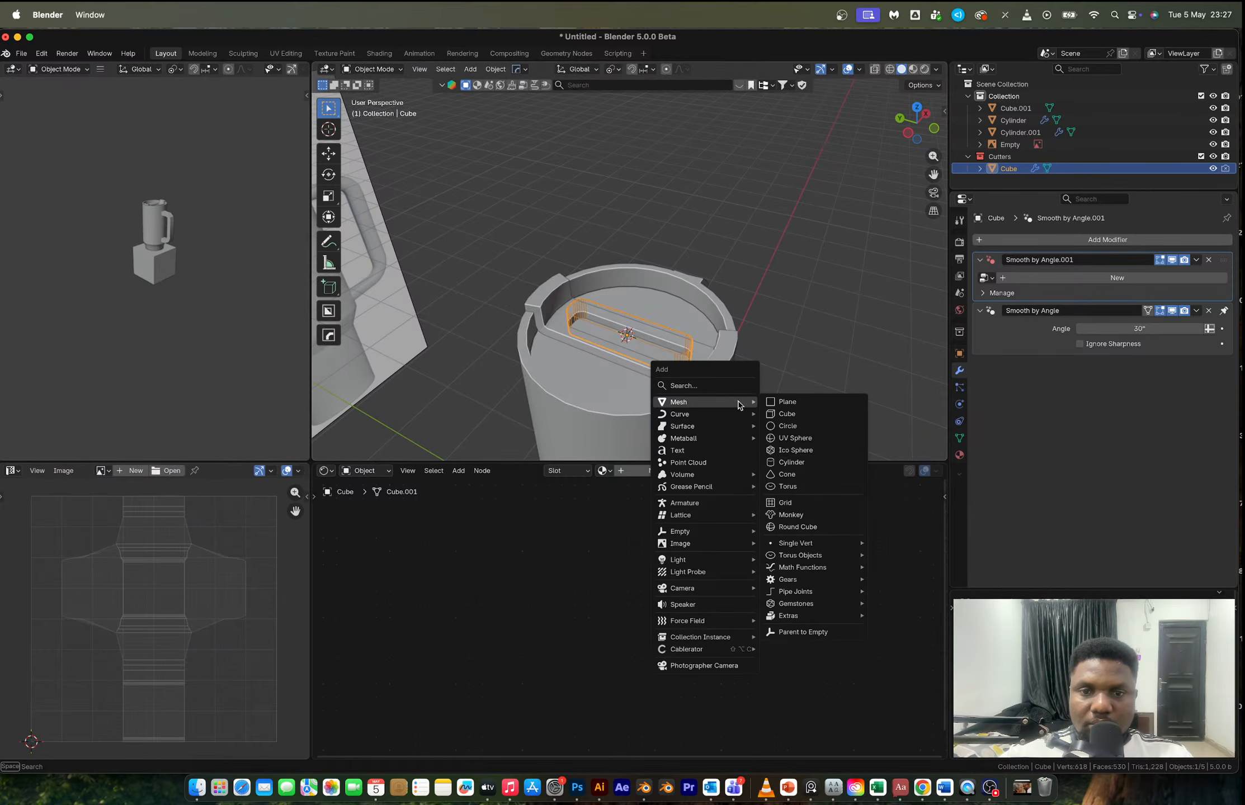
pyautogui.click(793, 462)
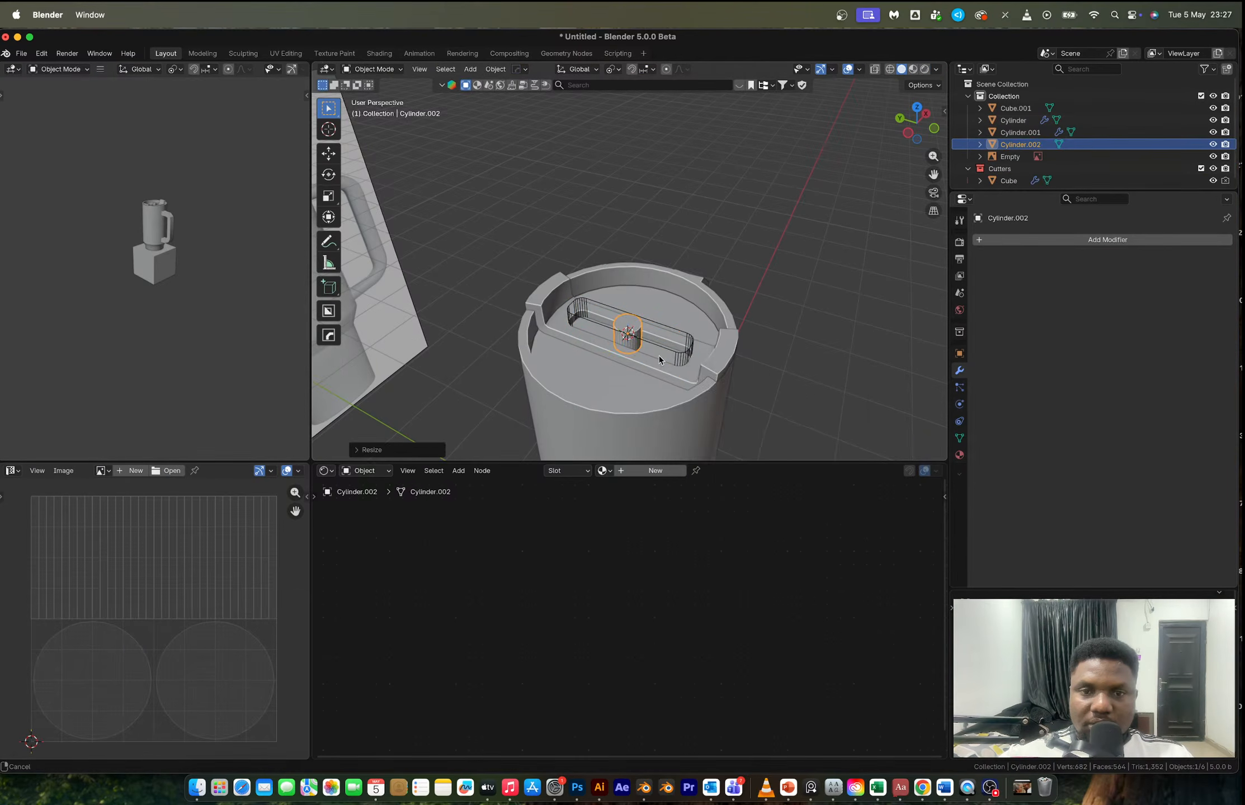
# - Stretch the new cylinder along Z into a tall straw and apply Shade Auto Smooth to it
pyautogui.moveTo(793, 462); pyautogui.dragTo(727, 425, button='middle')
pyautogui.press('s')
pyautogui.press('z')
pyautogui.press('Return')
pyautogui.rightClick(584, 132)
pyautogui.click(587, 132)
pyautogui.moveTo(591, 155); pyautogui.dragTo(601, 199, button='middle')
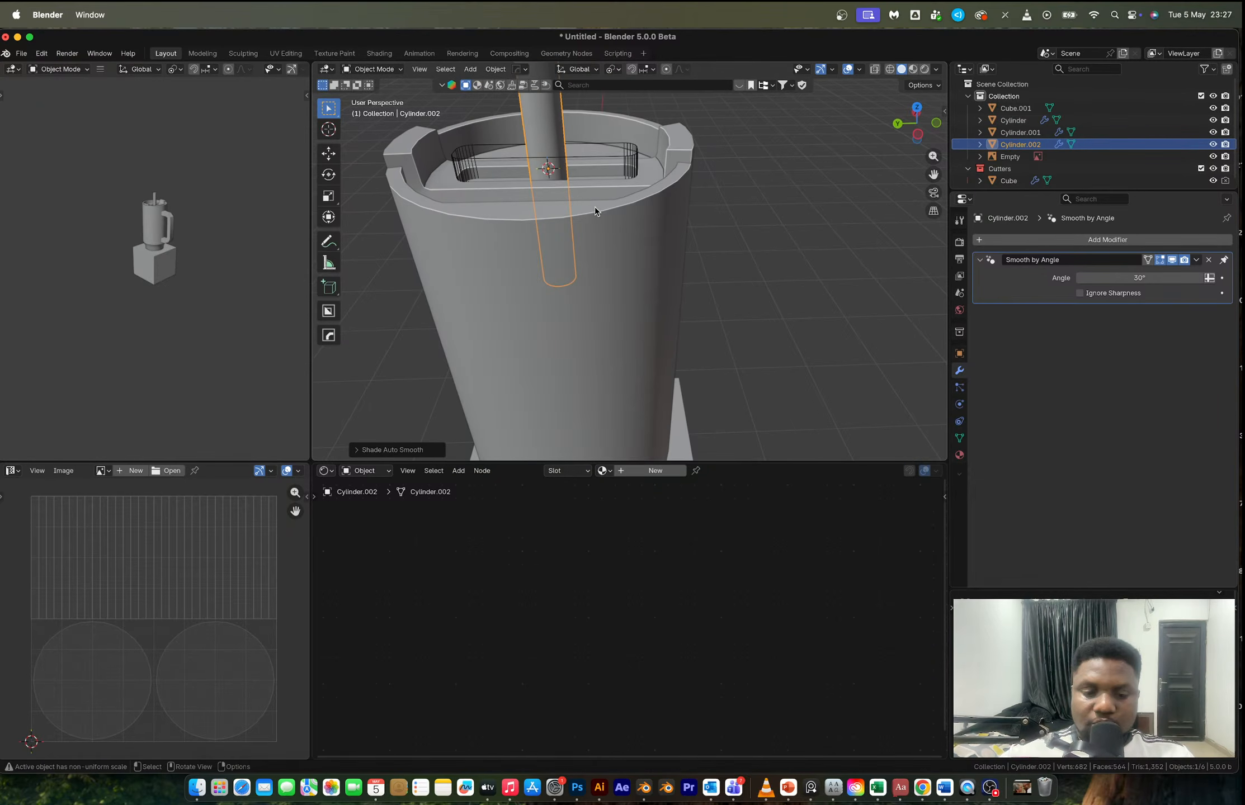
# - Move the straw along Y to one end of the lid's slot and scale its thickness to about 0.84, excluding Z
pyautogui.press('g')
pyautogui.press('y')
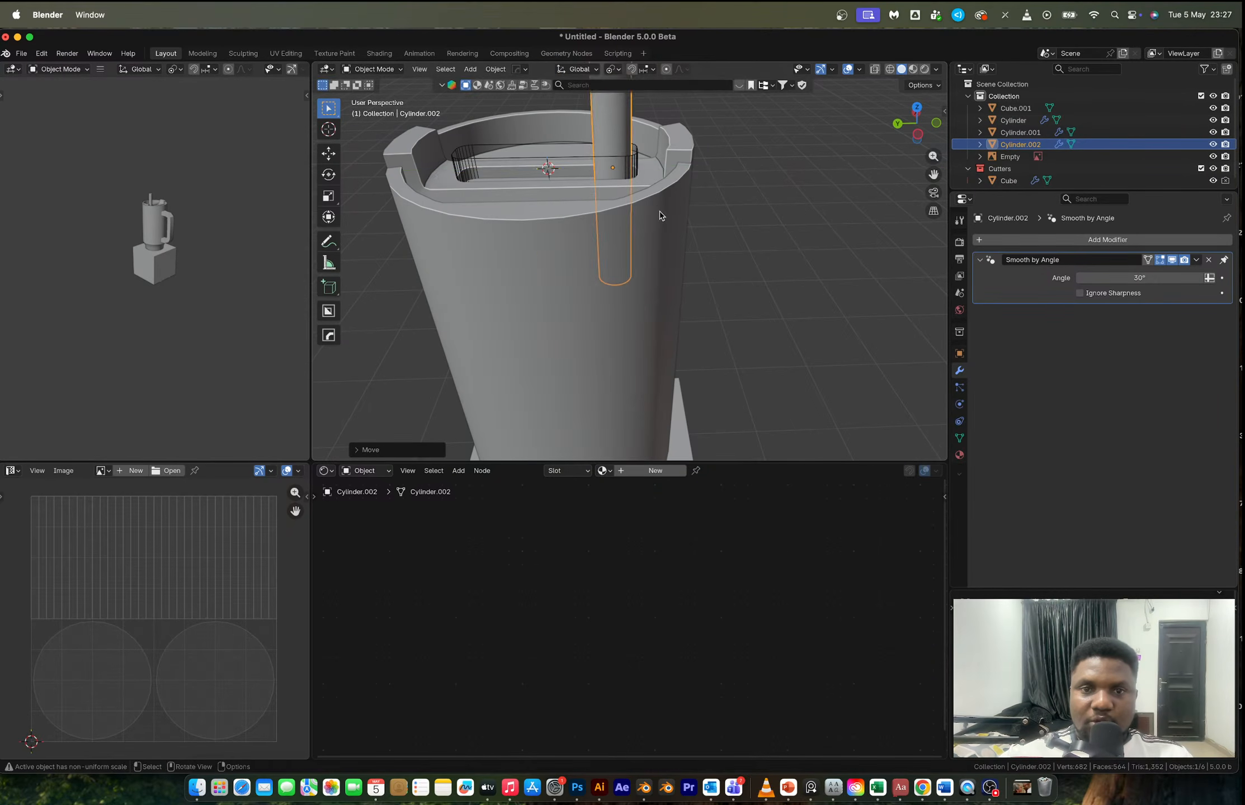
pyautogui.click(655, 211)
pyautogui.scroll(-5, 657, 211)
pyautogui.press('s')
pyautogui.press('x')
pyautogui.hotkey('shift', 'z')
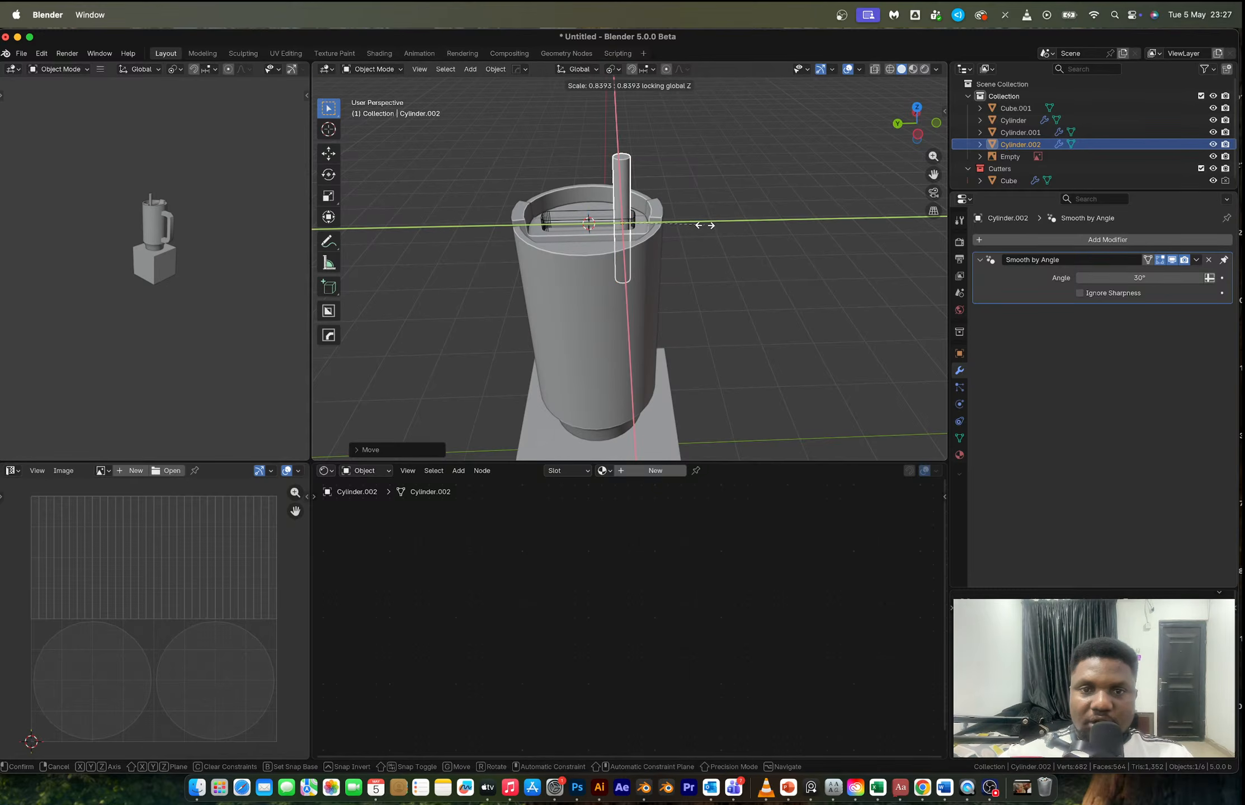
pyautogui.click(703, 224)
pyautogui.scroll(3, 619, 193)
pyautogui.scroll(1, 619, 193)
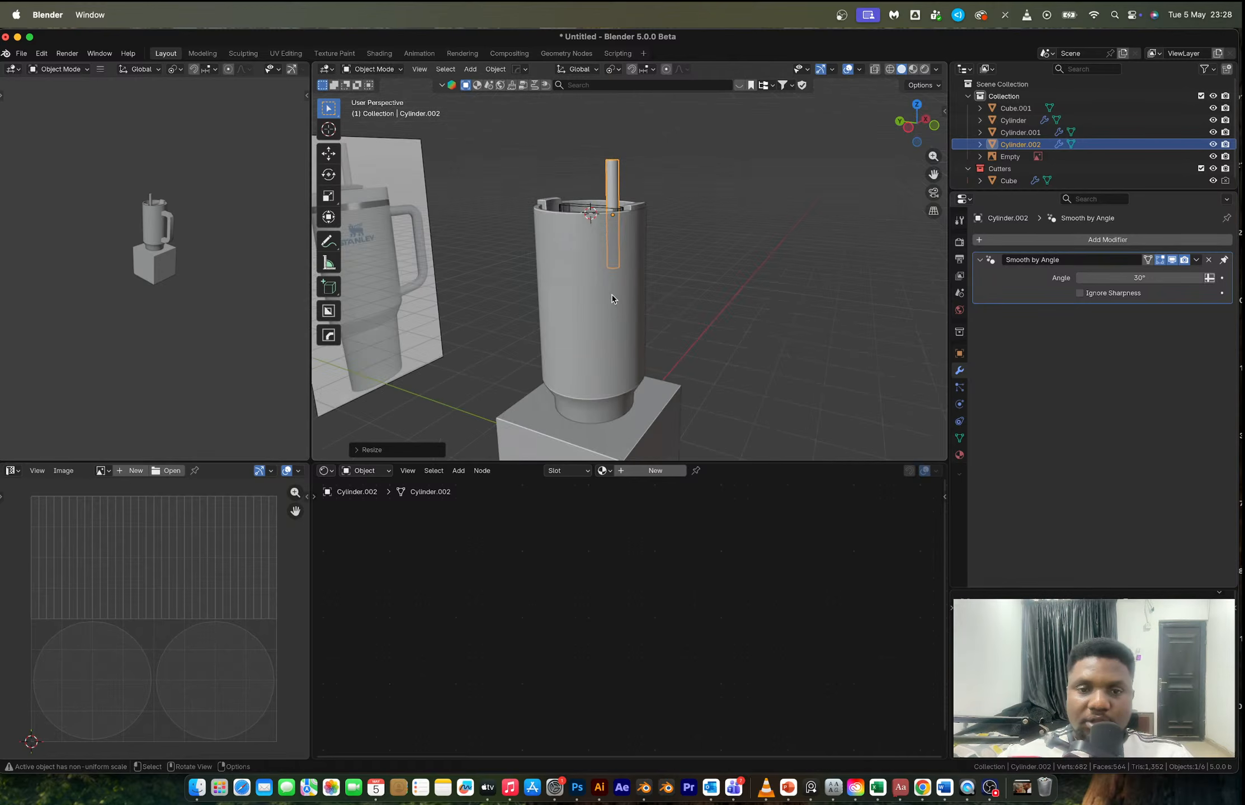
# - Delete the cube beneath the tumbler
pyautogui.click(677, 278)
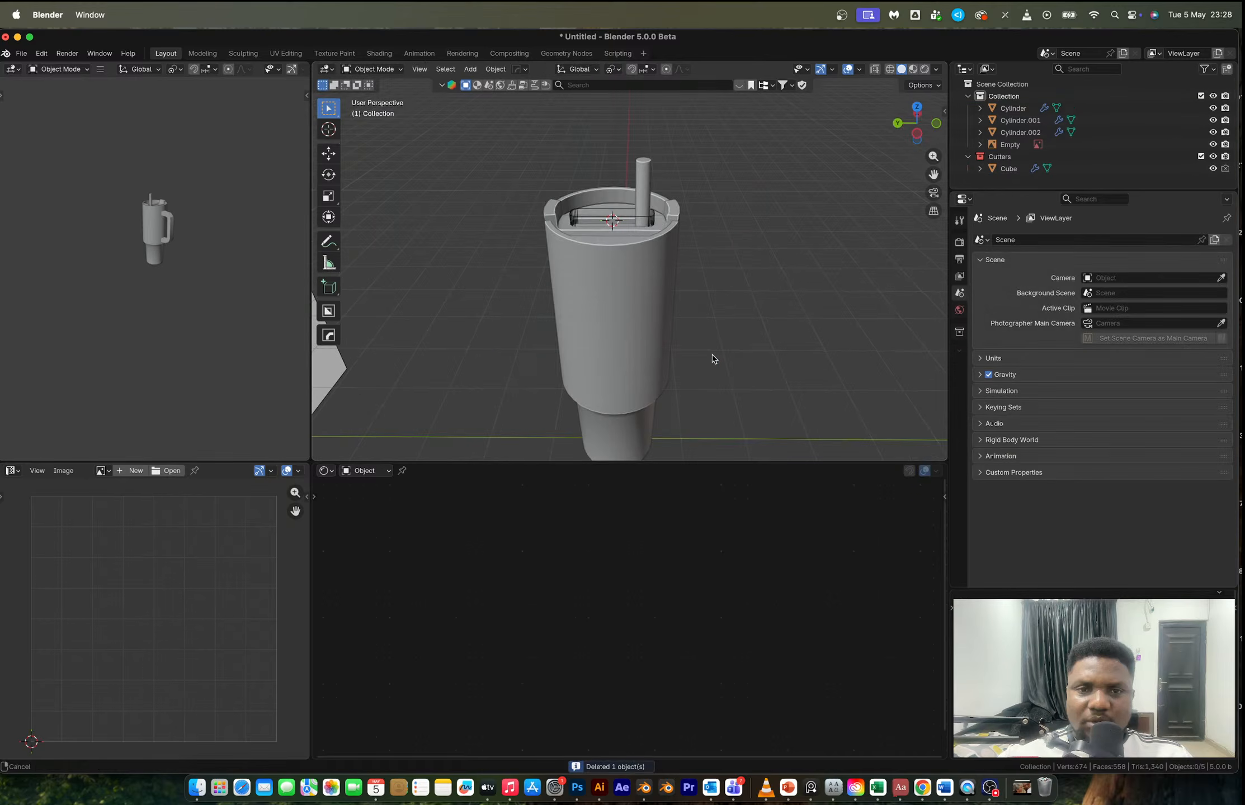
pyautogui.moveTo(614, 283); pyautogui.dragTo(673, 228, button='middle')
pyautogui.scroll(3, 599, 189)
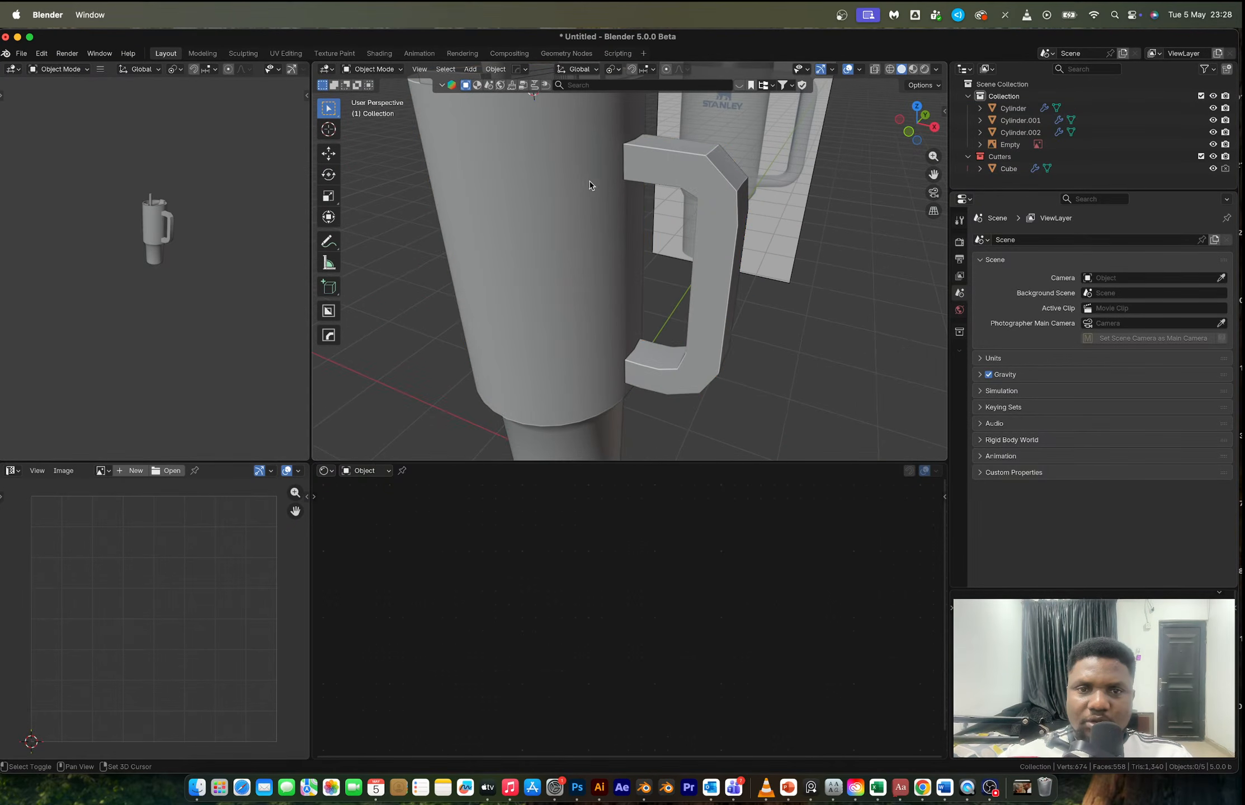
# - Edit the tumbler body in a see-through front view and add an edge loop just above the handle's upper attachment
pyautogui.click(583, 183)
pyautogui.press('Tab')
pyautogui.moveTo(583, 183); pyautogui.dragTo(618, 260, button='middle')
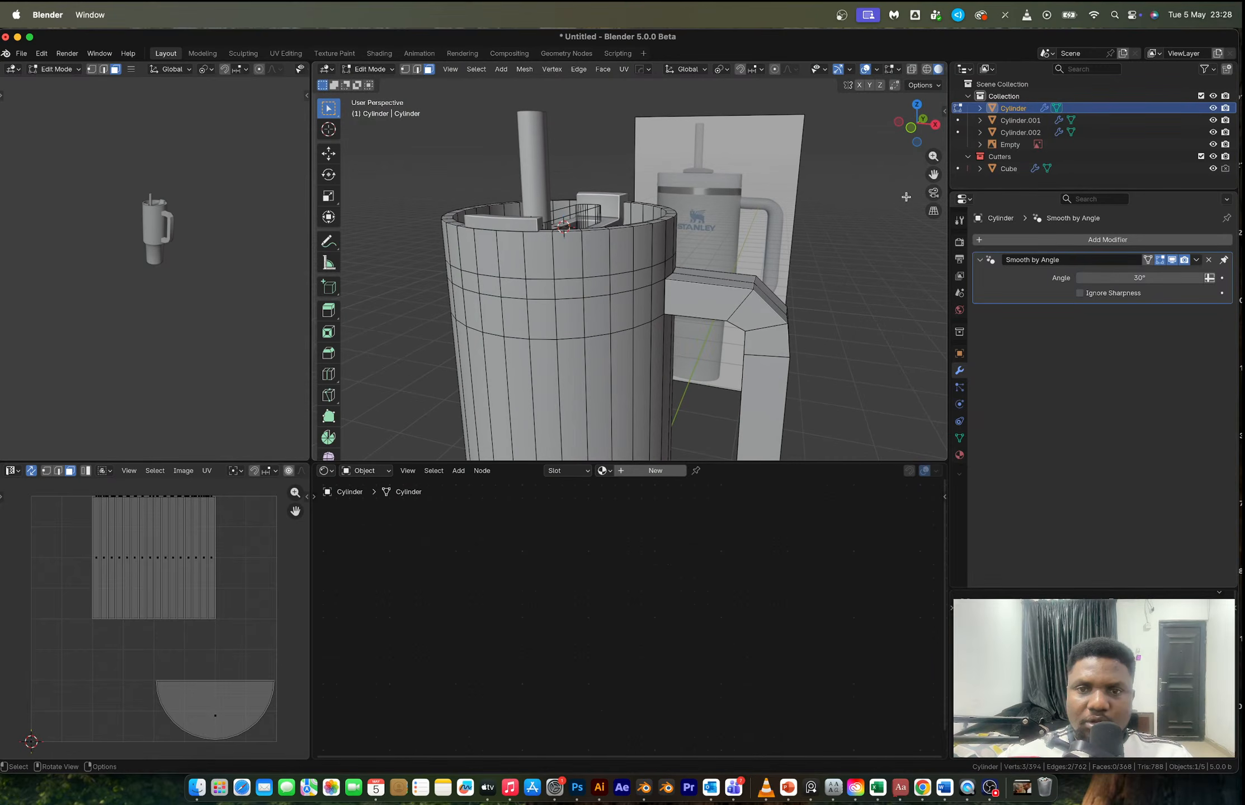
pyautogui.press('KP_1')
pyautogui.hotkey('alt', 'z')
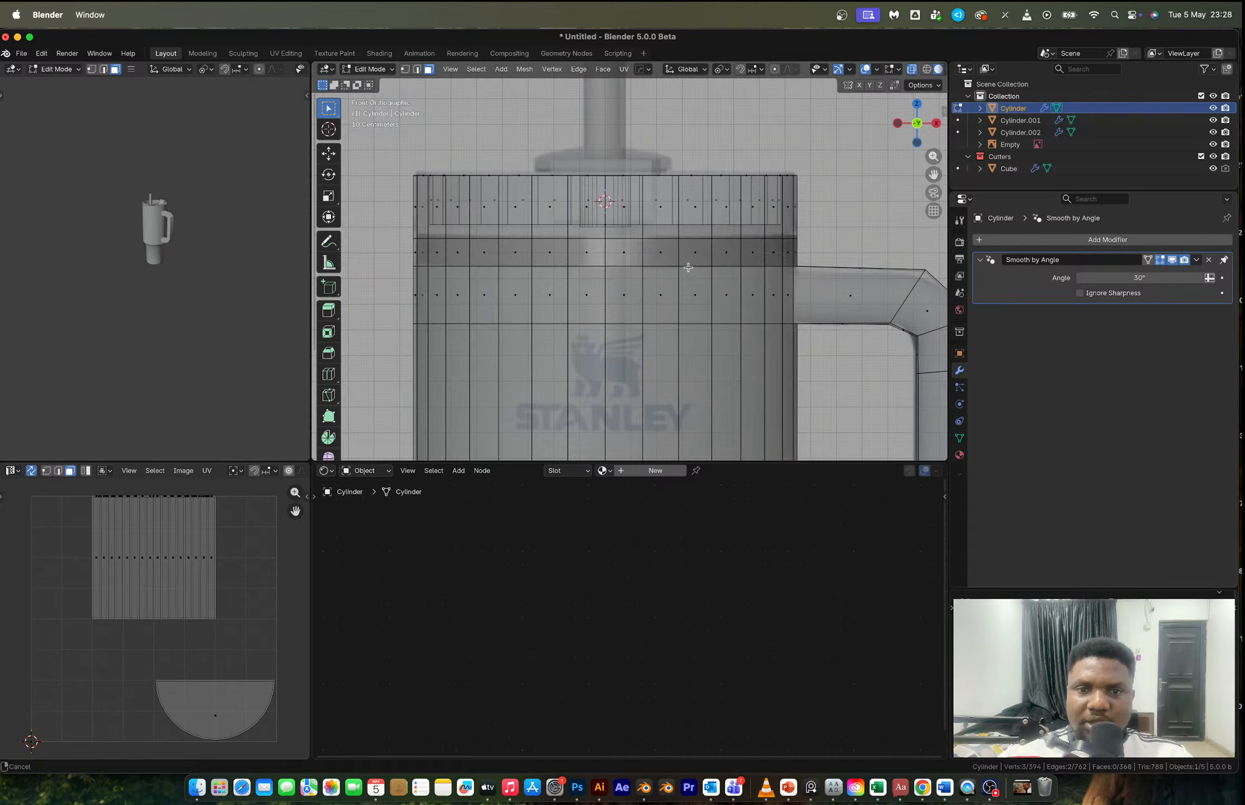
pyautogui.press('1')
pyautogui.hotkey('ctrl', 'r')
pyautogui.click(604, 261)
pyautogui.click(608, 268)
# - Move the edge loop below the rim slightly up to match the upper edge of the metal band in the reference
pyautogui.press('3')
pyautogui.press('1')
pyautogui.keyDown('alt'); pyautogui.click(783, 240); pyautogui.keyUp('alt')
pyautogui.press('g')
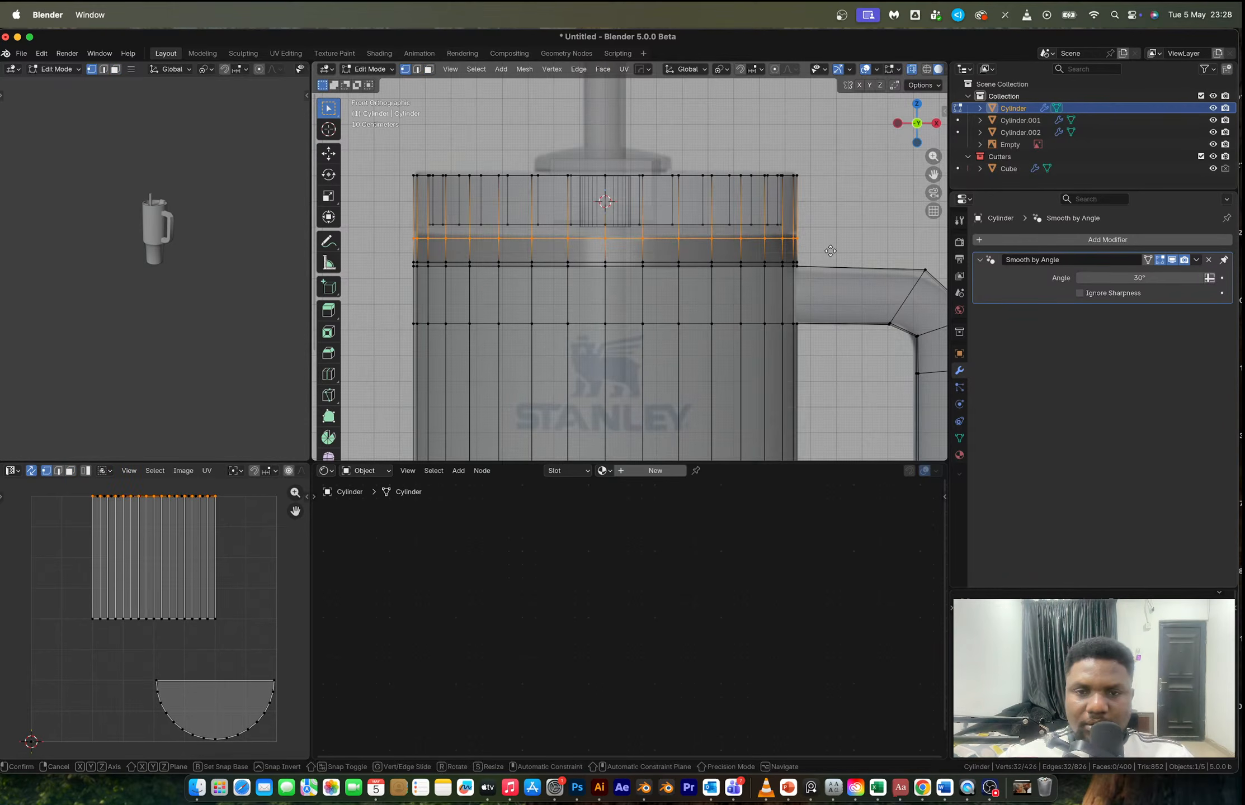
pyautogui.click(674, 269)
# - Select the face loop forming the band below the rim and extrude it slightly outward along its normals
pyautogui.press('3')
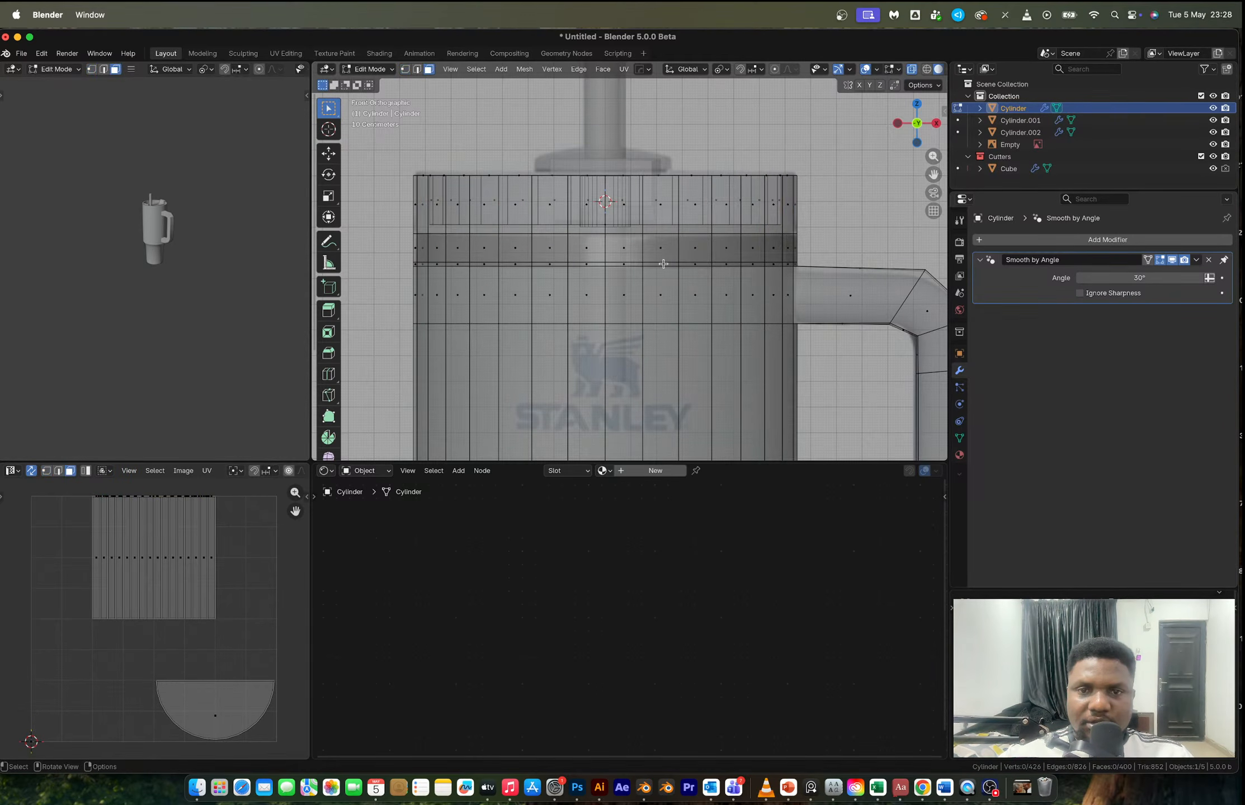
pyautogui.hotkey('alt', 'z')
pyautogui.keyDown('alt'); pyautogui.click(673, 253); pyautogui.keyUp('alt')
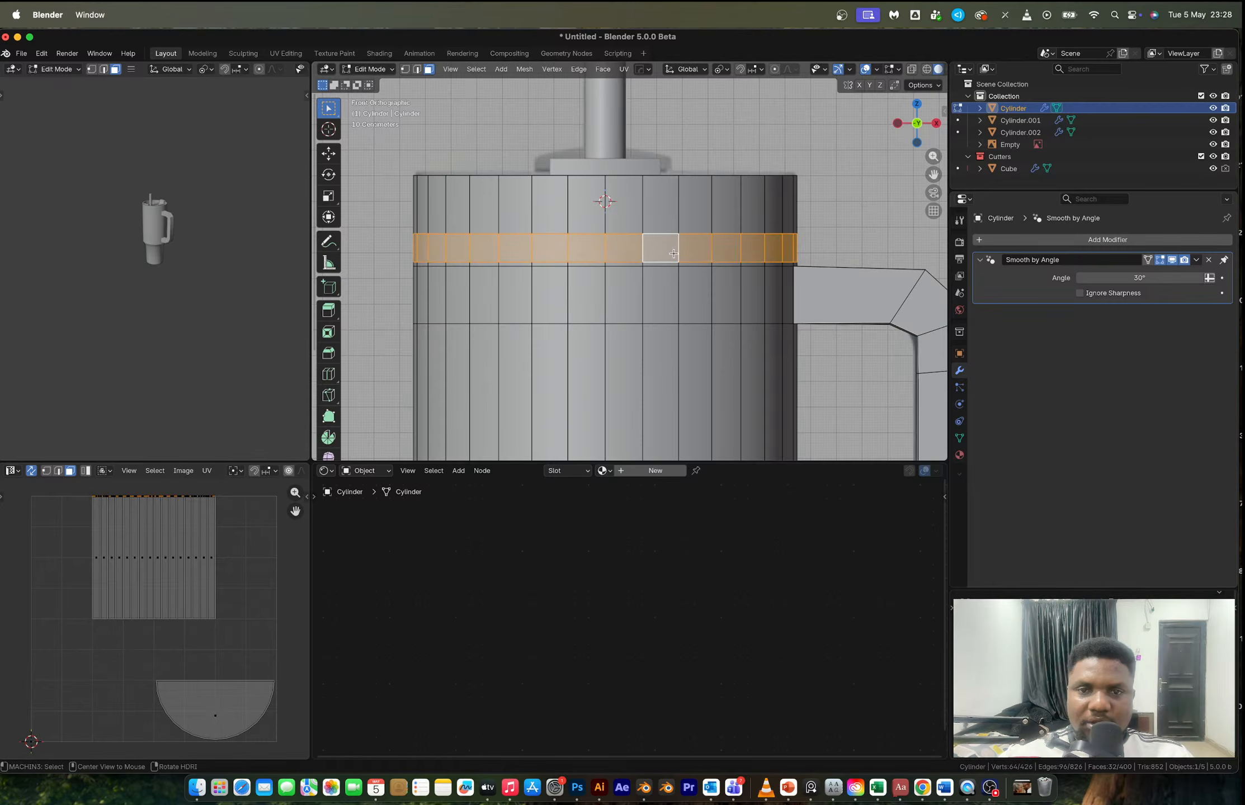
pyautogui.scroll(2, 736, 286)
pyautogui.hotkey('alt', 'e')
pyautogui.click(772, 319)
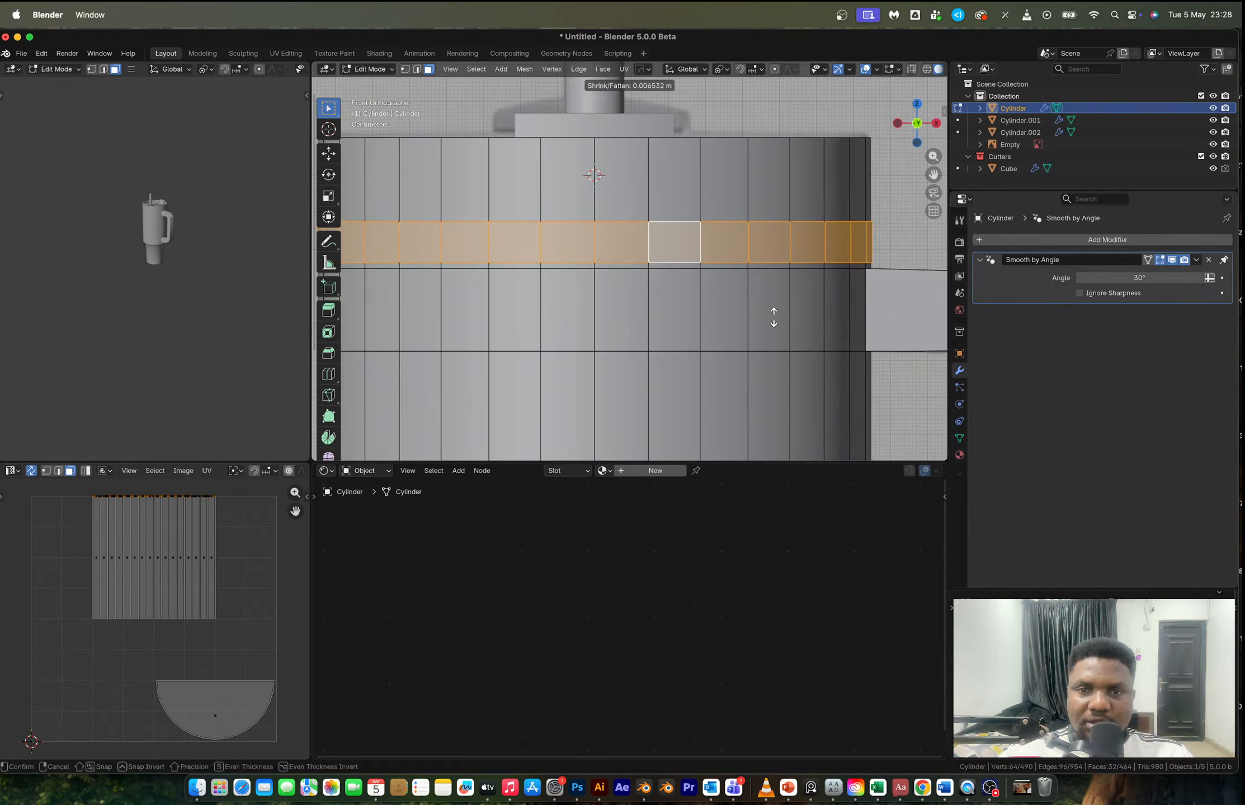
pyautogui.click(773, 316)
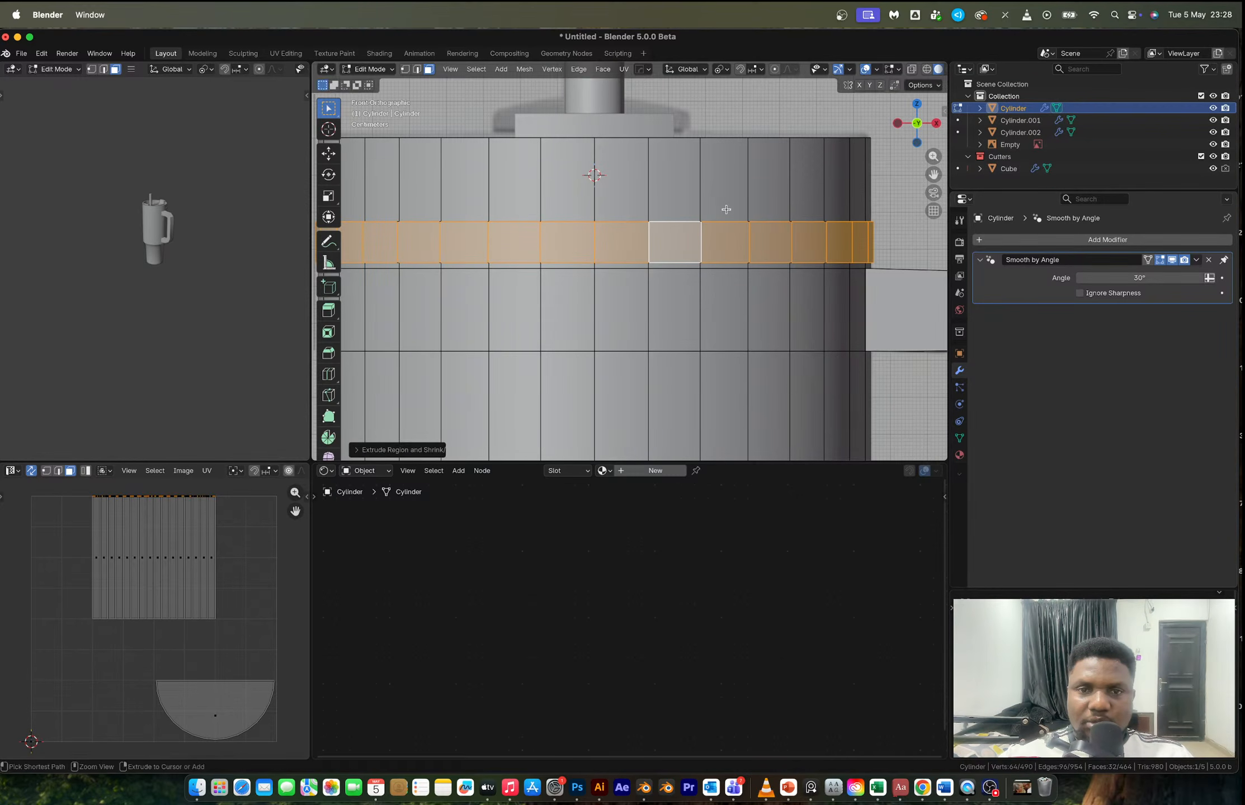
# - Add an edge loop to the rim section and slide it down close to the raised band's upper edge
pyautogui.hotkey('ctrl', 'r')
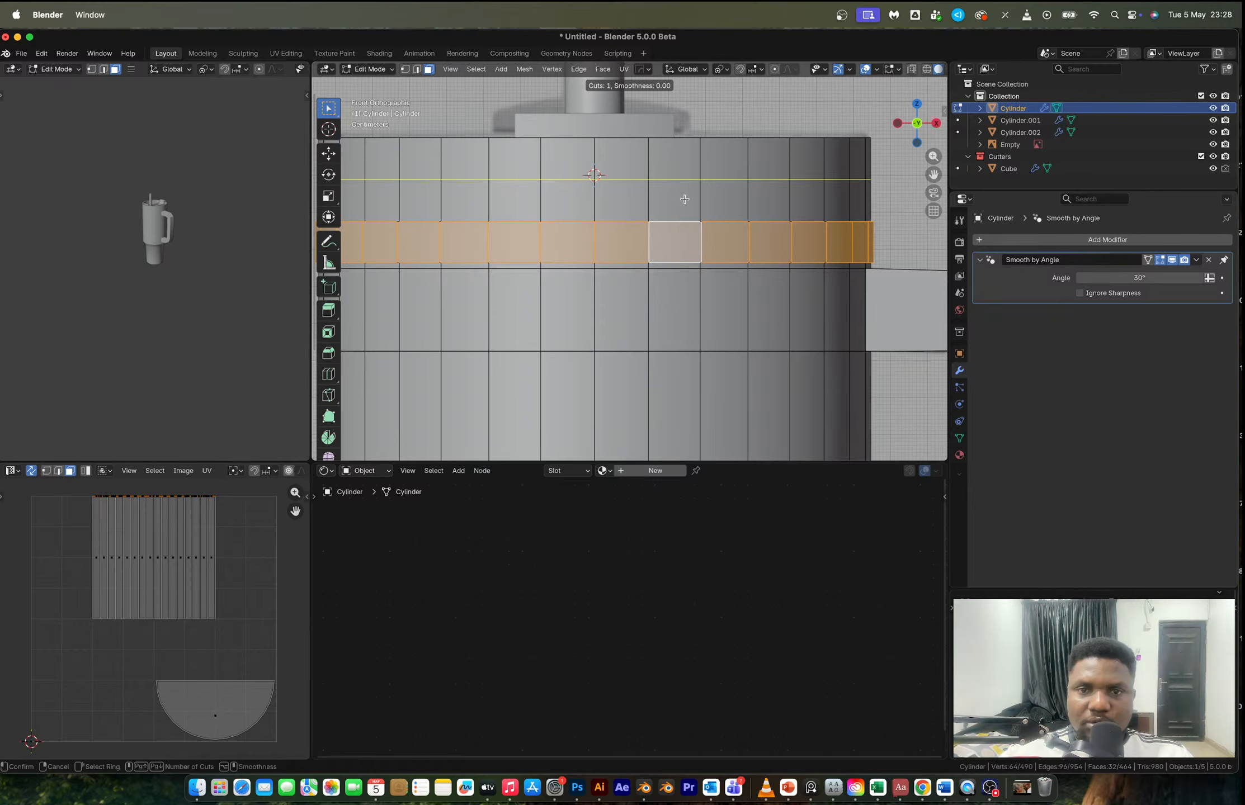
pyautogui.click(689, 201)
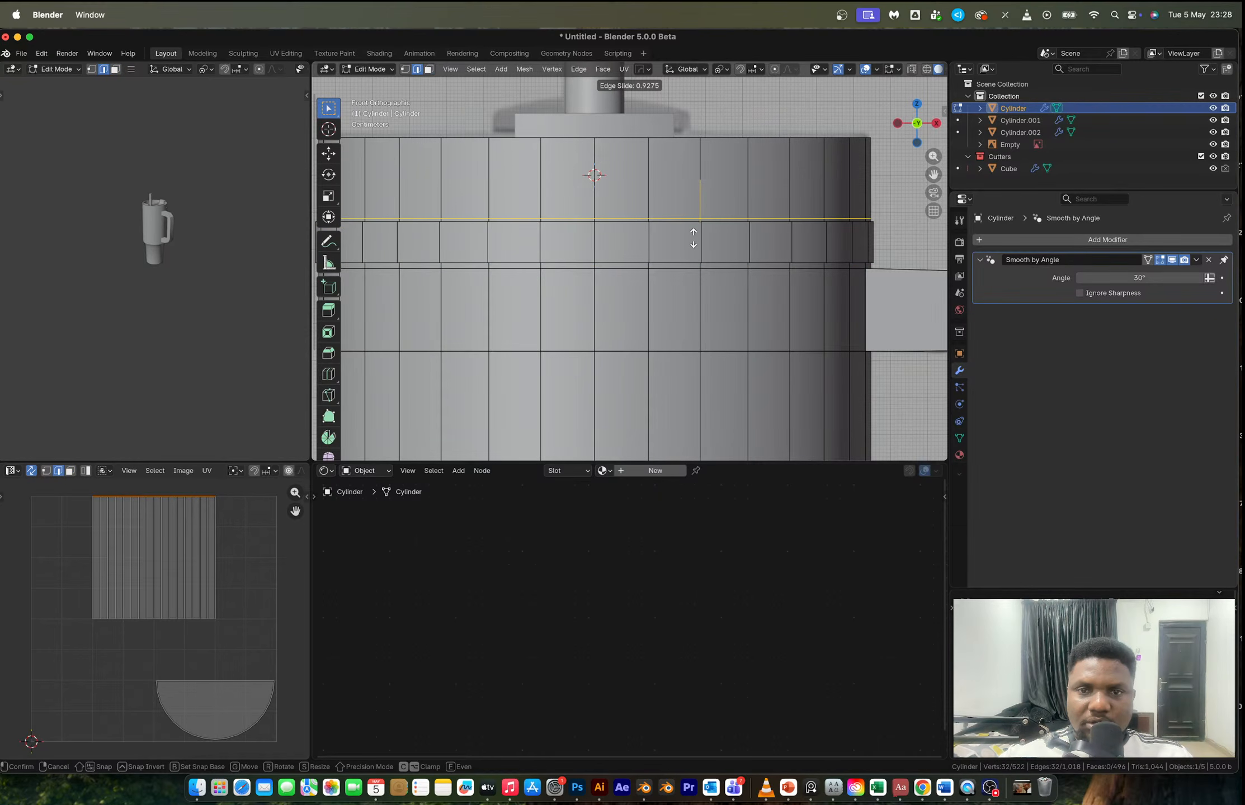
pyautogui.click(694, 238)
# - Select the thin face loops directly above and below the raised band and extrude them slightly along their normals
pyautogui.press('3')
pyautogui.keyDown('alt'); pyautogui.click(700, 219); pyautogui.keyUp('alt')
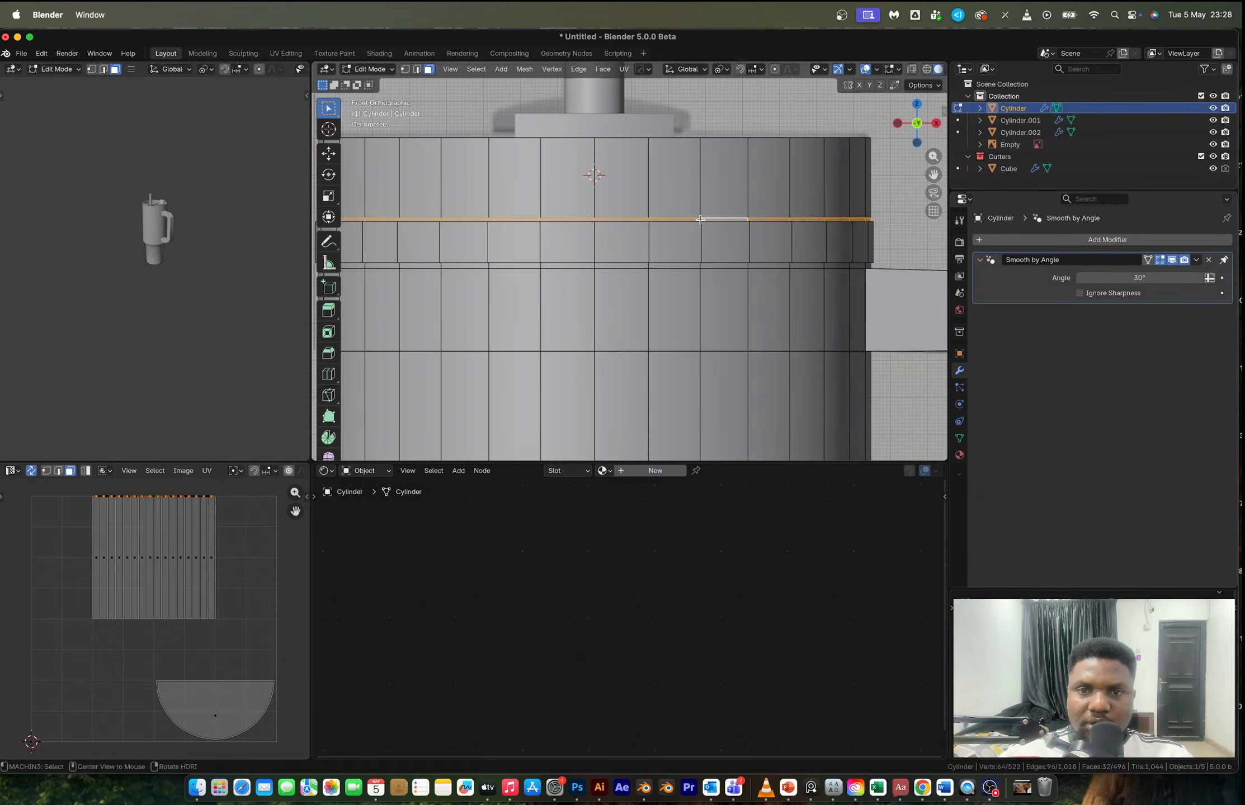
pyautogui.keyDown('alt'); pyautogui.keyDown('shift'); pyautogui.click(697, 267); pyautogui.keyUp('shift'); pyautogui.keyUp('alt')
pyautogui.hotkey('alt', 'e')
pyautogui.press('Escape')
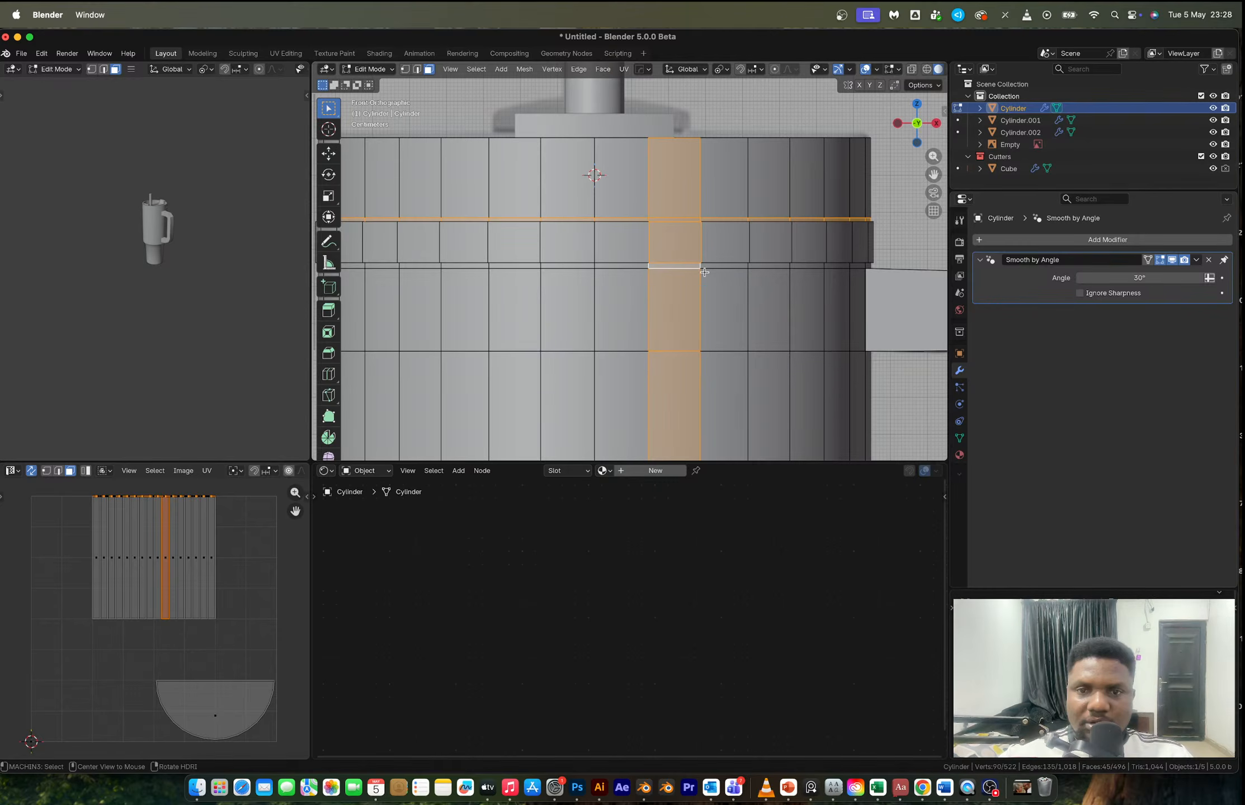
pyautogui.keyDown('alt'); pyautogui.keyDown('shift'); pyautogui.click(700, 270); pyautogui.keyUp('shift'); pyautogui.keyUp('alt')
pyautogui.keyDown('alt'); pyautogui.keyDown('shift'); pyautogui.click(724, 267); pyautogui.keyUp('shift'); pyautogui.keyUp('alt')
pyautogui.hotkey('alt', 'e')
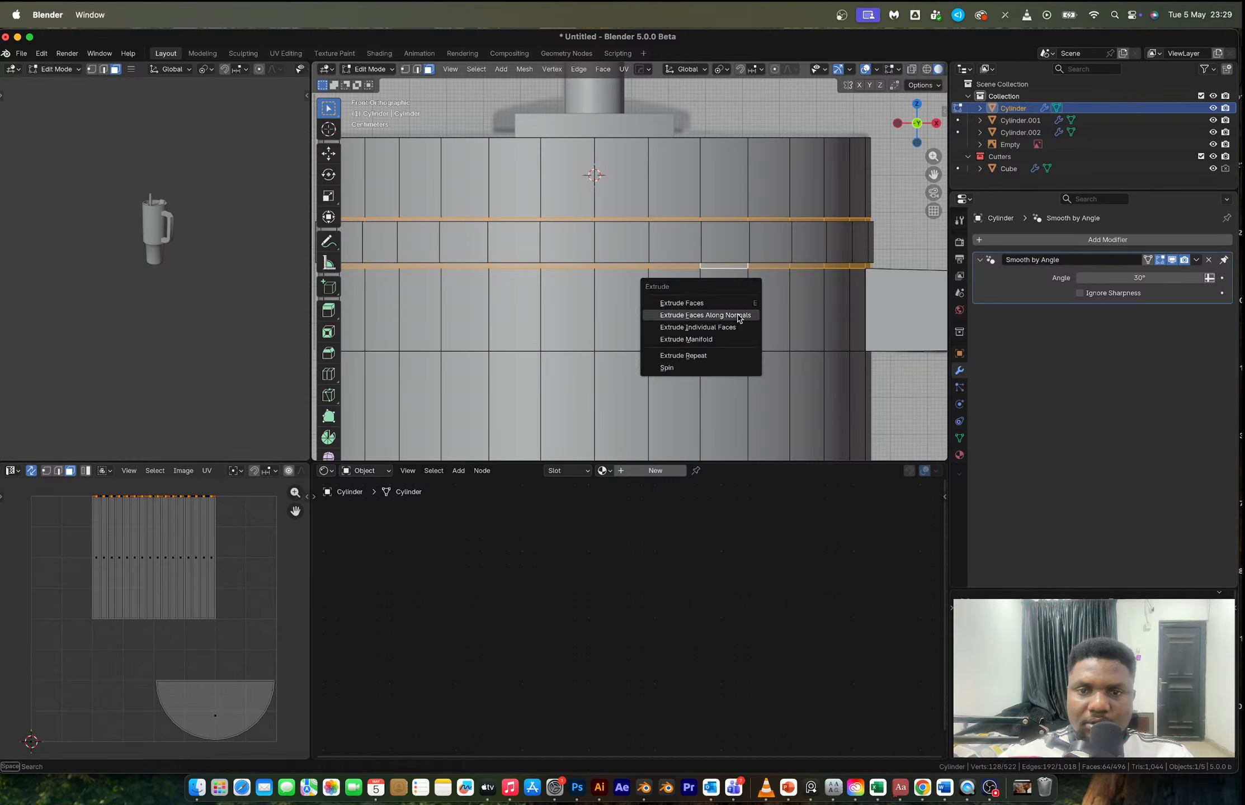
pyautogui.click(737, 315)
pyautogui.click(742, 316)
pyautogui.press('Tab')
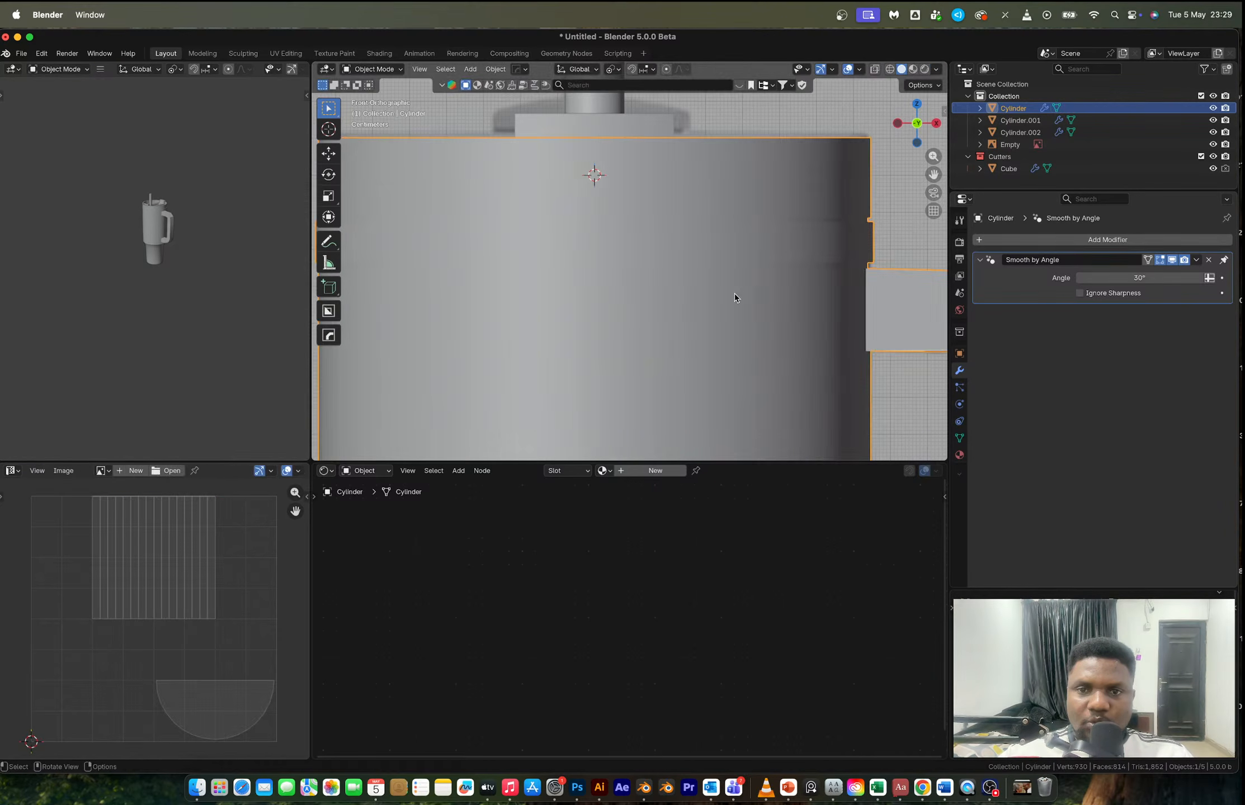
# - Dissolve the extra edge loops at the handle's upper corner, leaving a single corner loop
pyautogui.moveTo(734, 293); pyautogui.dragTo(718, 312, button='middle')
pyautogui.scroll(-8, 717, 312)
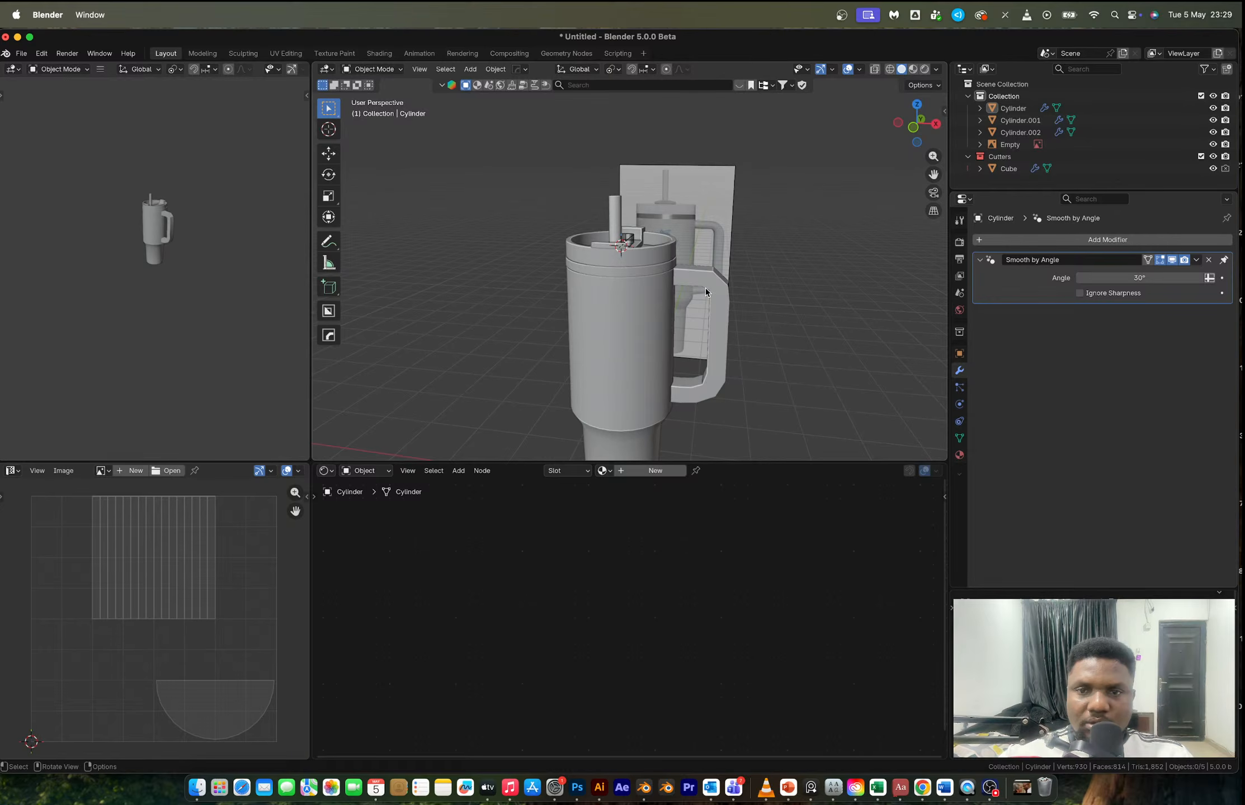
pyautogui.scroll(3, 783, 319)
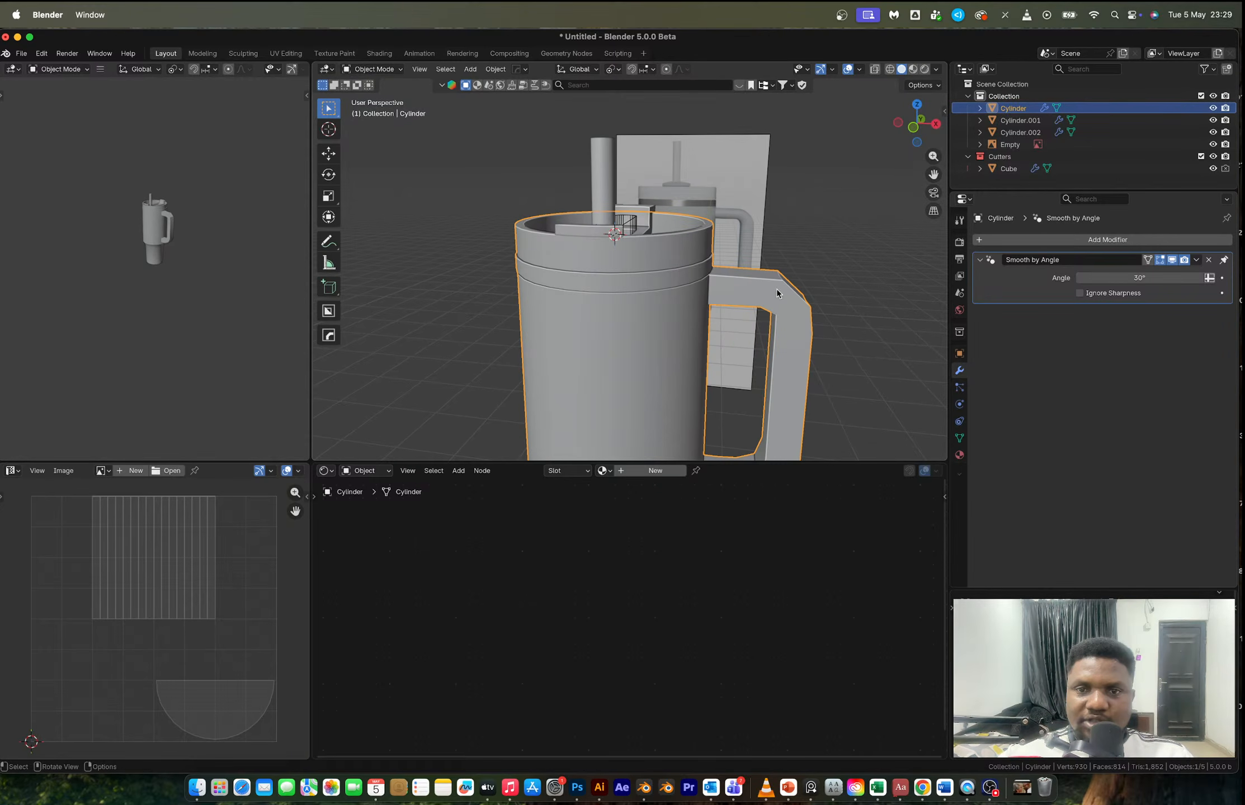
pyautogui.click(914, 128)
pyautogui.scroll(4, 789, 278)
pyautogui.press('Tab')
pyautogui.keyDown('shift'); pyautogui.moveTo(795, 286); pyautogui.dragTo(714, 241, button='middle'); pyautogui.keyUp('shift')
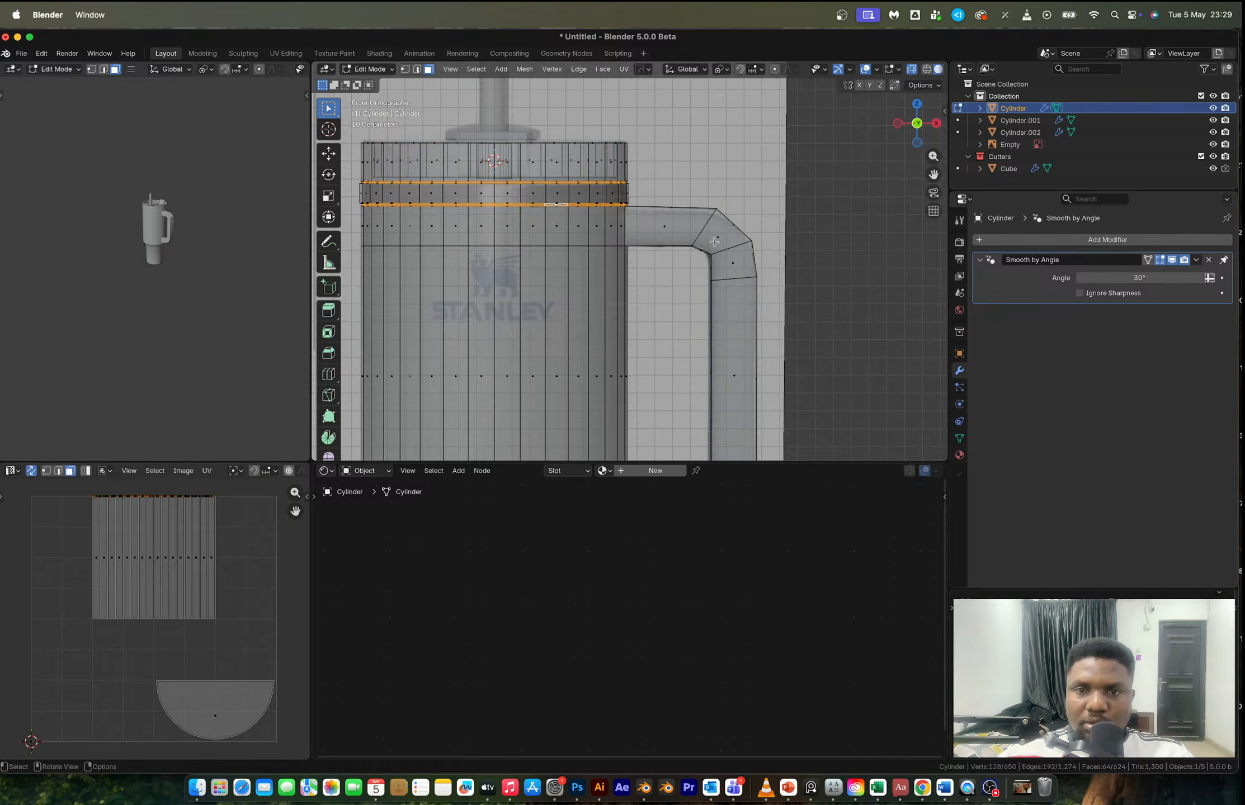
pyautogui.press('2')
pyautogui.keyDown('alt'); pyautogui.click(704, 229); pyautogui.keyUp('alt')
pyautogui.keyDown('alt'); pyautogui.keyDown('shift'); pyautogui.click(736, 278); pyautogui.keyUp('shift'); pyautogui.keyUp('alt')
pyautogui.press('x')
pyautogui.click(739, 278)
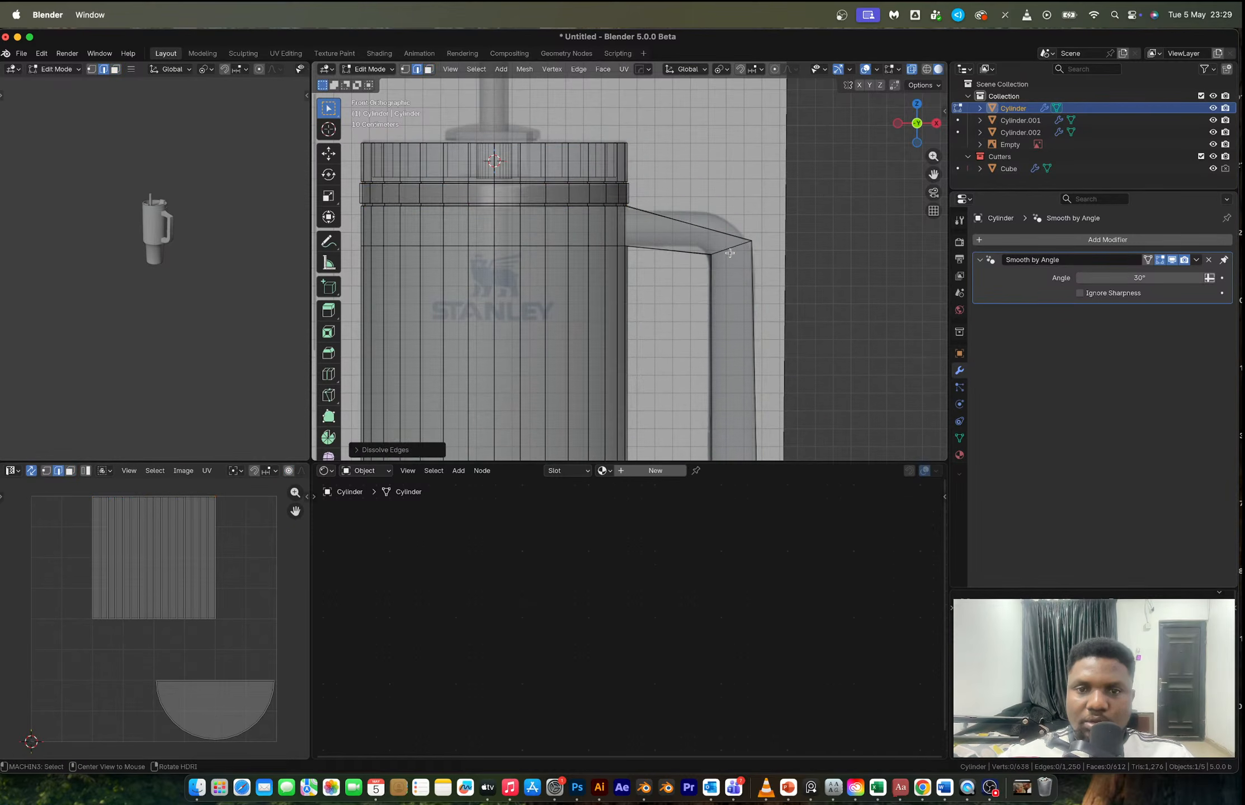
# - Move the handle's upper corner edge loop up and rotate it about 23° to sit diagonally across the reference corner
pyautogui.keyDown('alt'); pyautogui.click(730, 254); pyautogui.keyUp('alt')
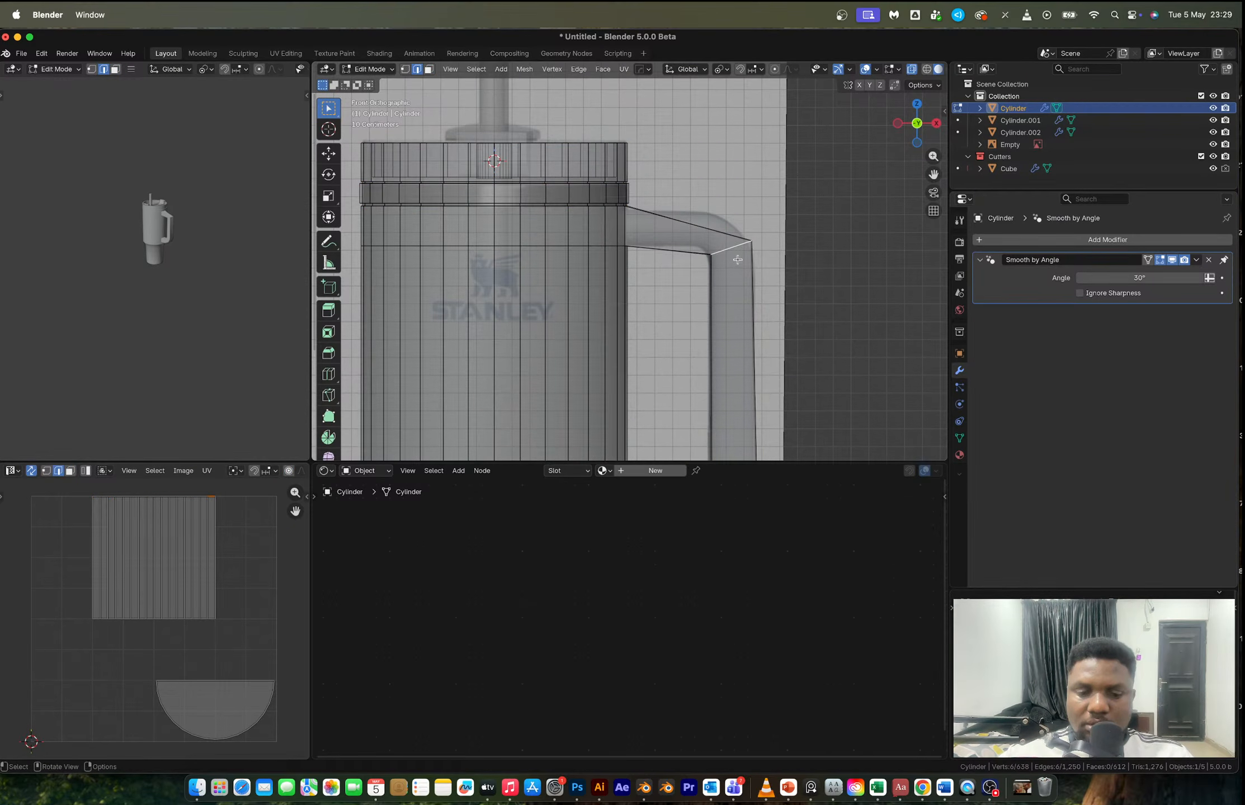
pyautogui.press('g')
pyautogui.click(727, 238)
pyautogui.press('r')
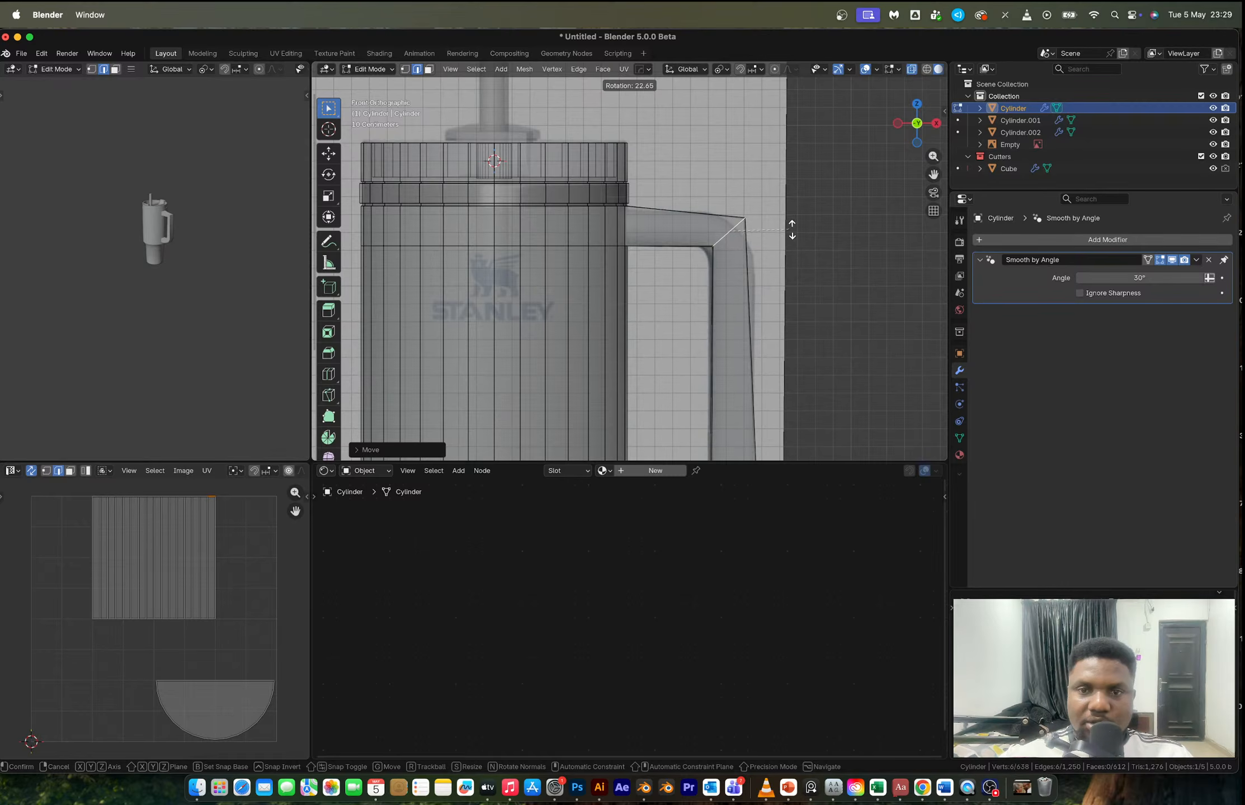
pyautogui.click(794, 231)
pyautogui.press('g')
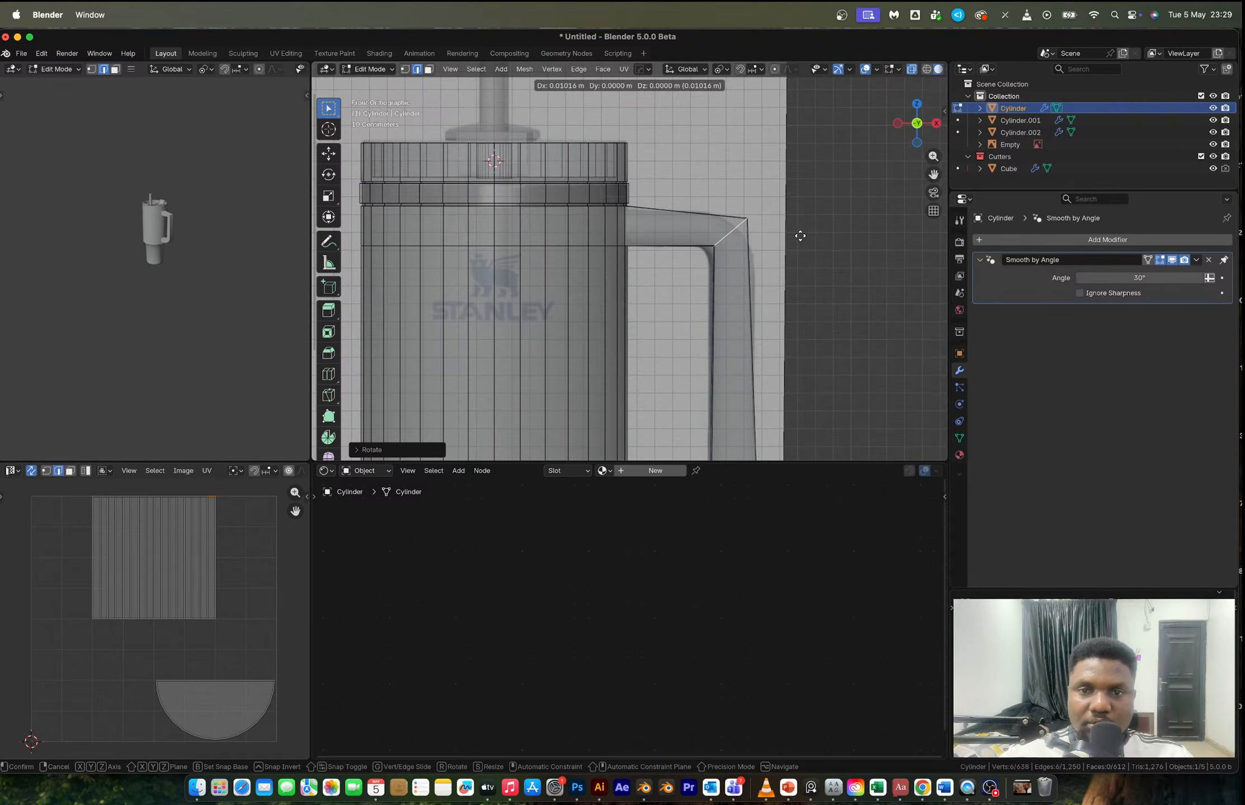
pyautogui.click(822, 258)
# - Move the inner vertices of the handle's upper corner slightly outward and up
pyautogui.press('1')
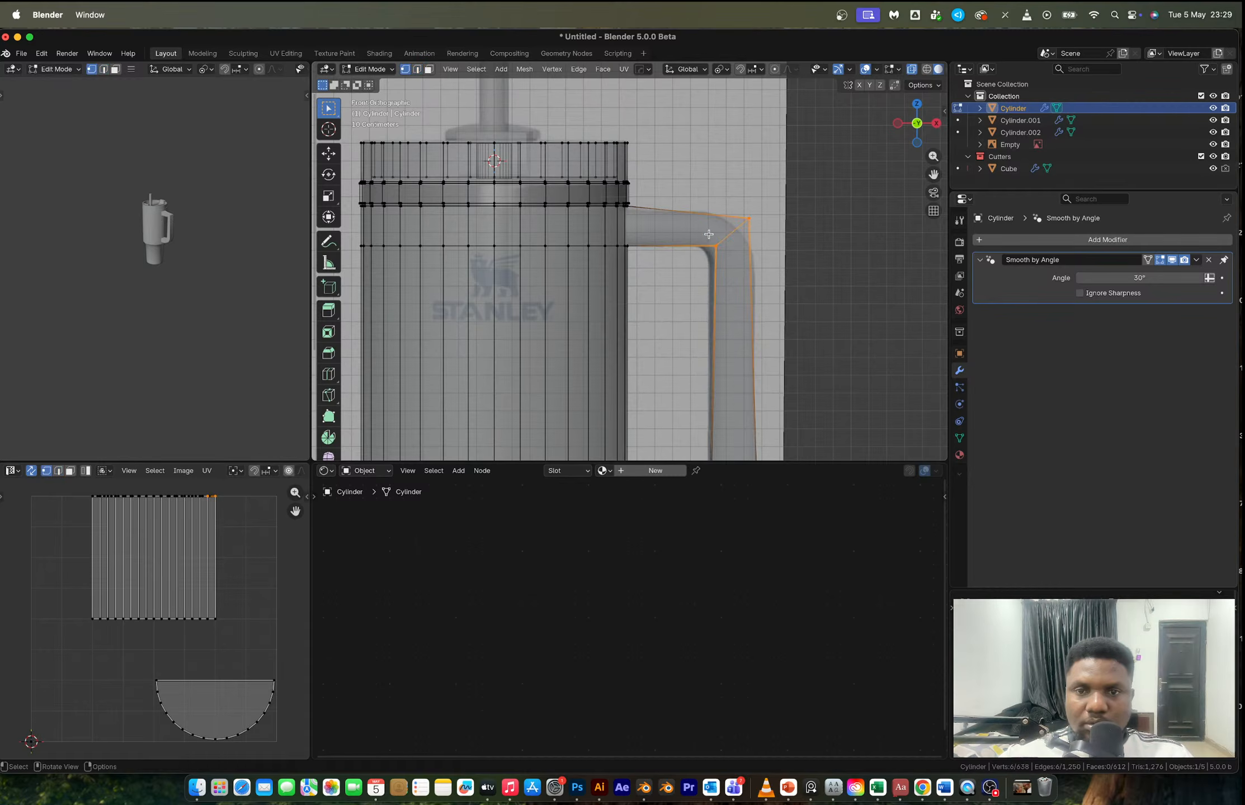
pyautogui.moveTo(703, 232); pyautogui.dragTo(729, 258)
pyautogui.press('g')
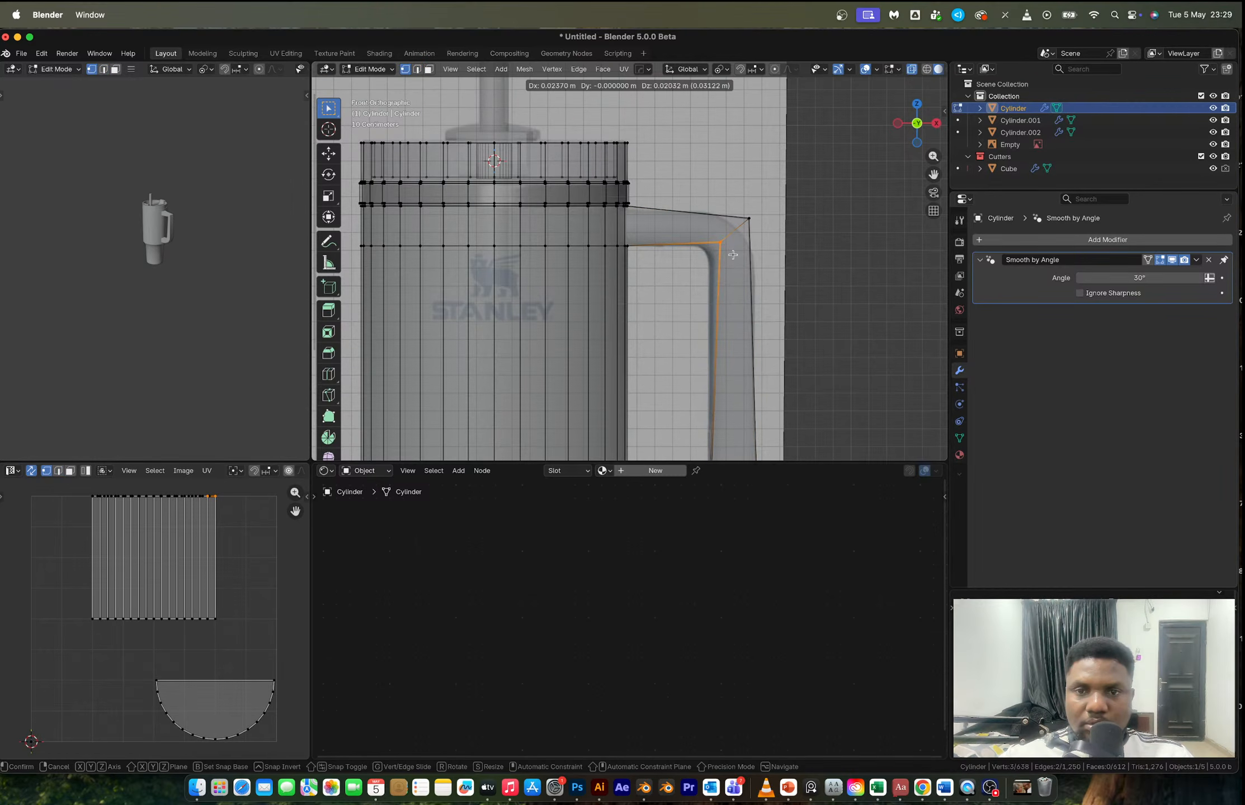
pyautogui.click(732, 254)
# - Try beveling the handle's upper corner edge loop with 6 segments and inspect the rounded shape
pyautogui.hotkey('ctrl', 'b')
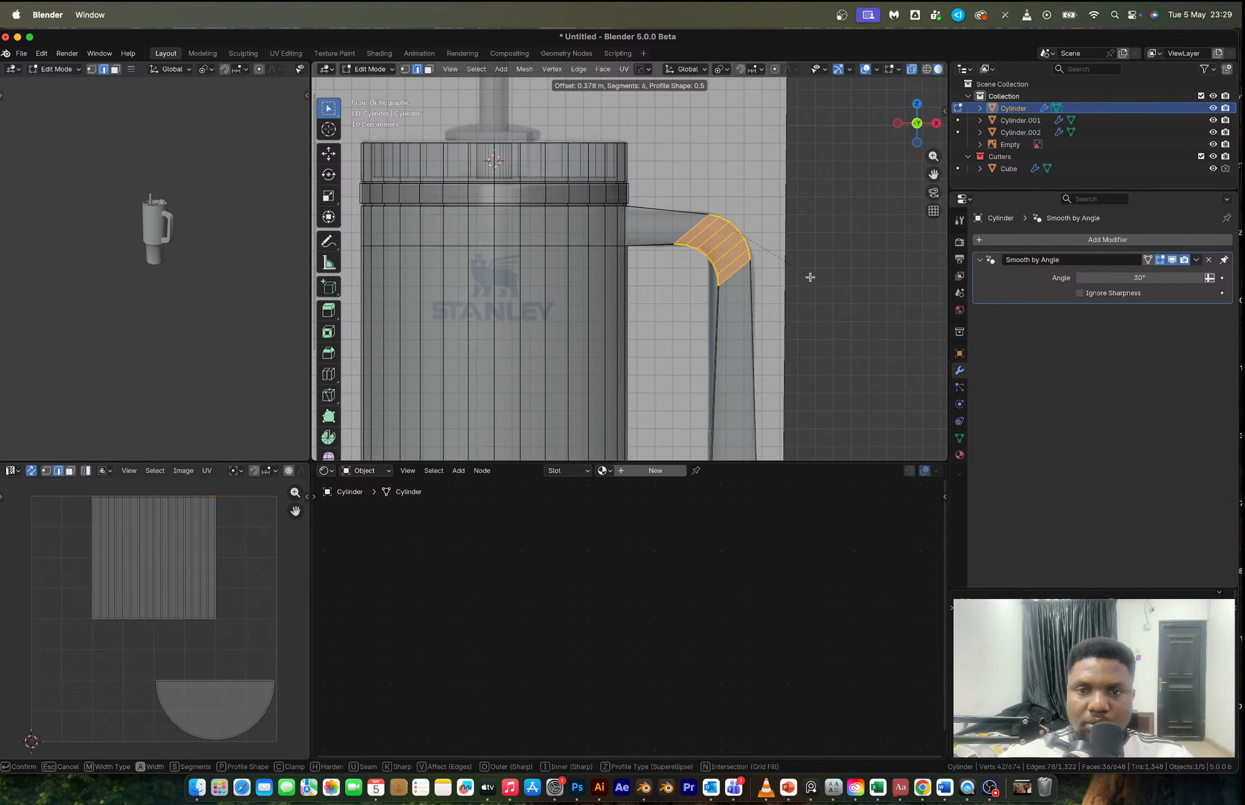
pyautogui.click(810, 282)
pyautogui.press('Tab')
pyautogui.scroll(-2, 811, 283)
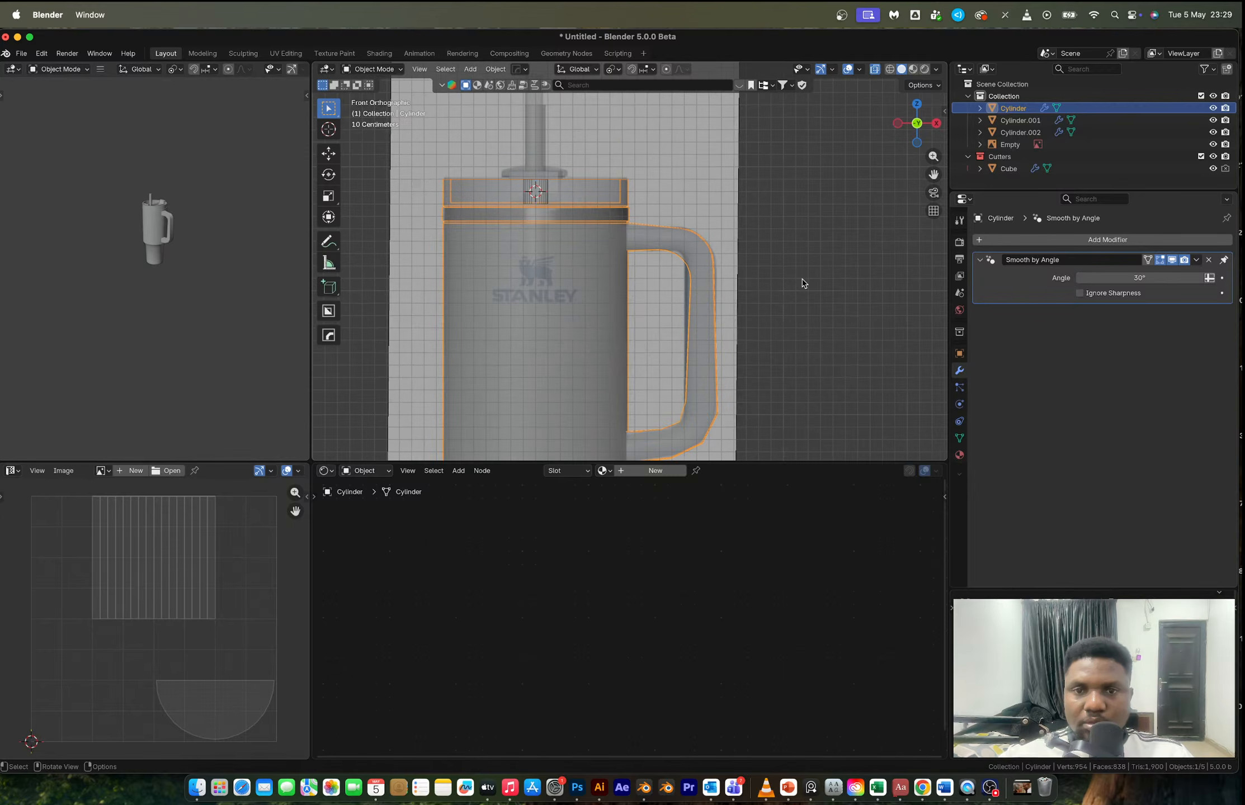
pyautogui.moveTo(802, 283); pyautogui.dragTo(713, 301, button='middle')
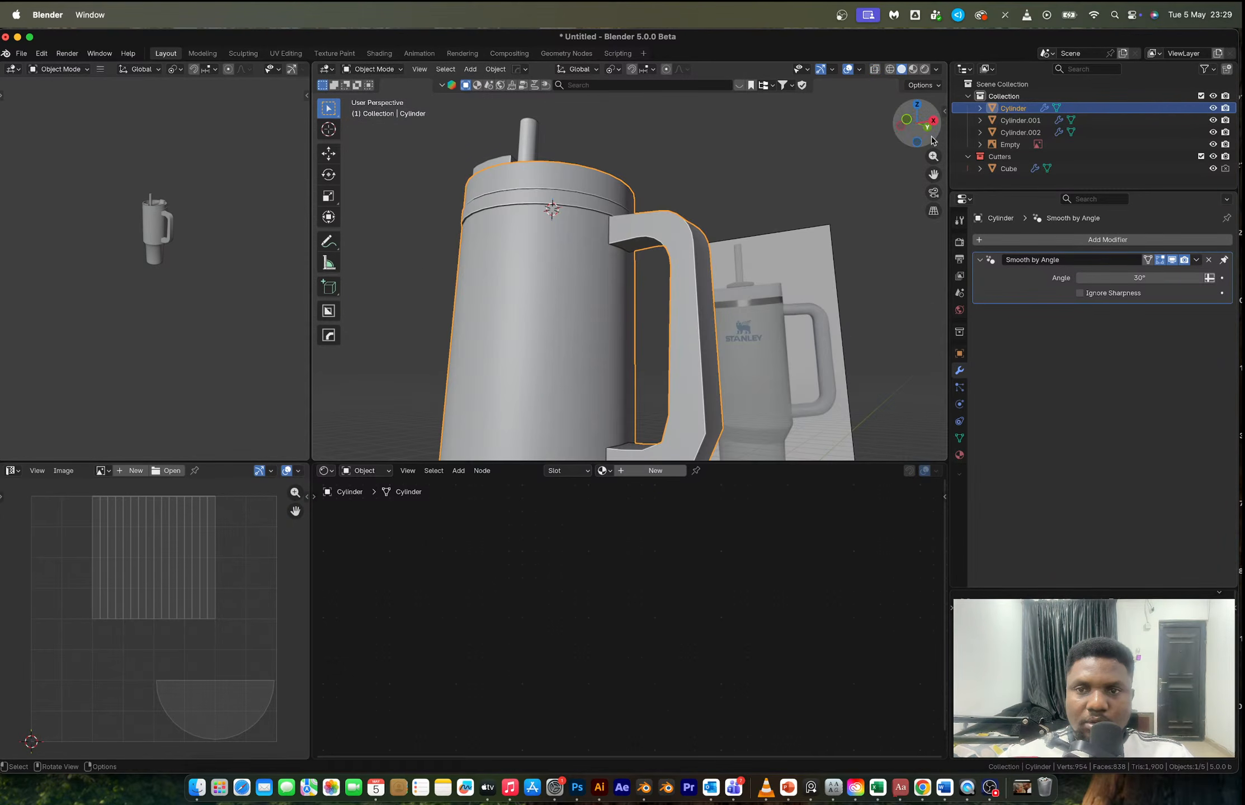
# - Return to editing the tumbler in front view and undo the bevel on the handle's upper corner
pyautogui.press('KP_1')
pyautogui.press('Tab')
pyautogui.press('super+z')
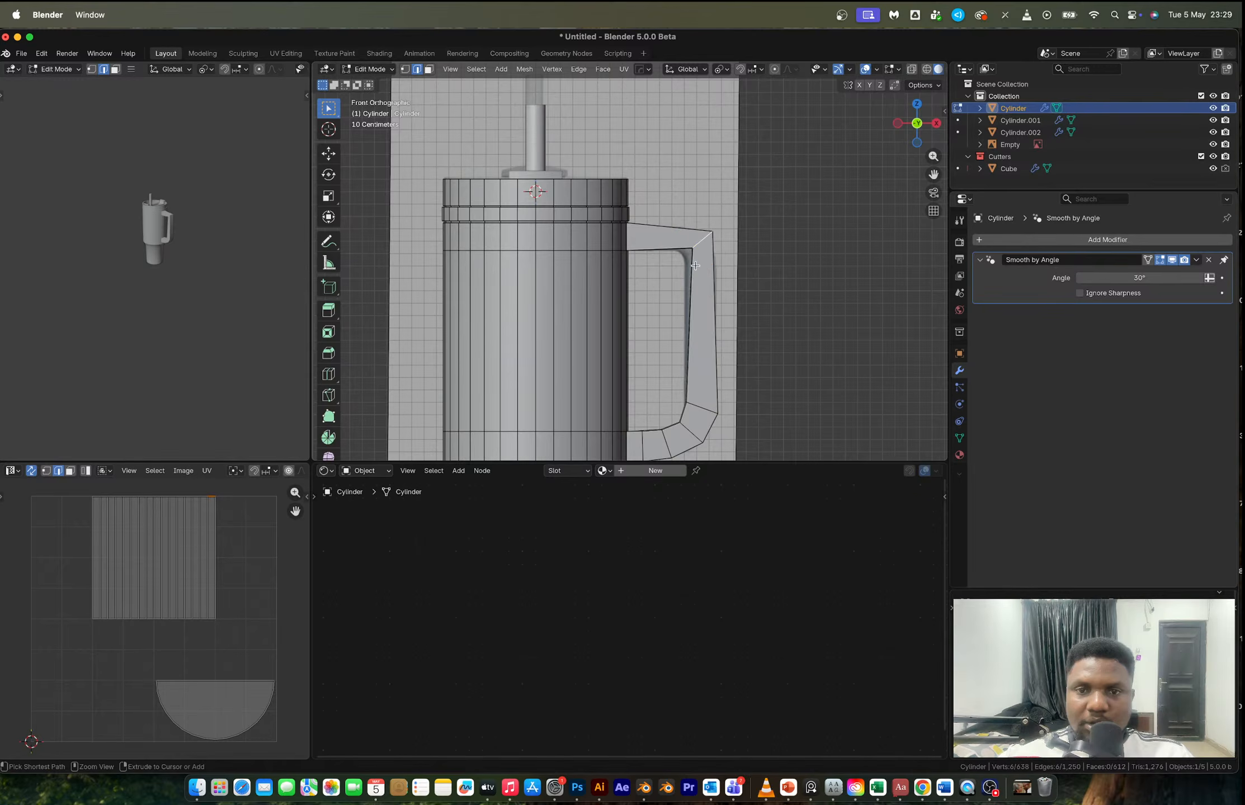
# - Dissolve the extra edge loops at the handle's lower corner, leaving a single diagonal loop
pyautogui.keyDown('shift'); pyautogui.moveTo(692, 259); pyautogui.dragTo(678, 136, button='middle'); pyautogui.keyUp('shift')
pyautogui.keyDown('alt'); pyautogui.click(685, 286); pyautogui.keyUp('alt')
pyautogui.press('super+z')
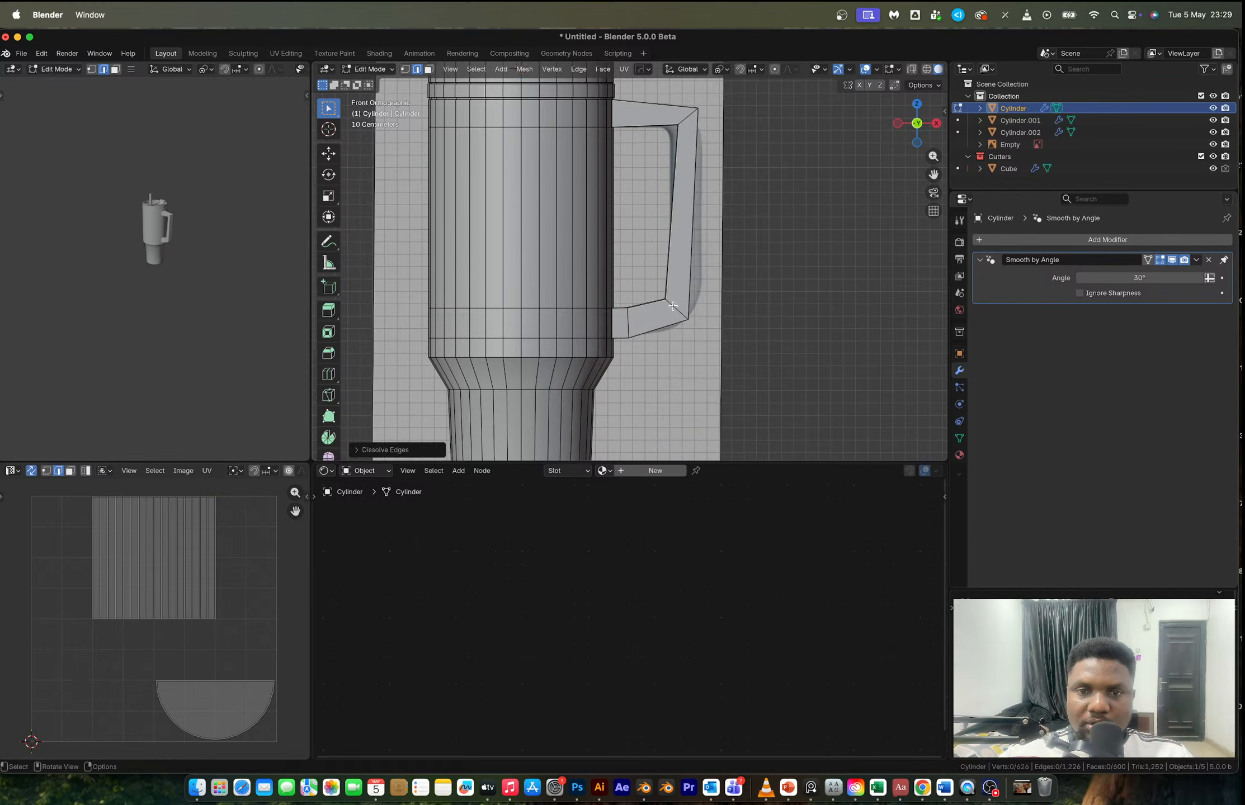
# - Move the handle's lower corner edge loop about 0.09 m outward and 0.10 m down, and fine-tune its inner vertices against the reference
pyautogui.press('g')
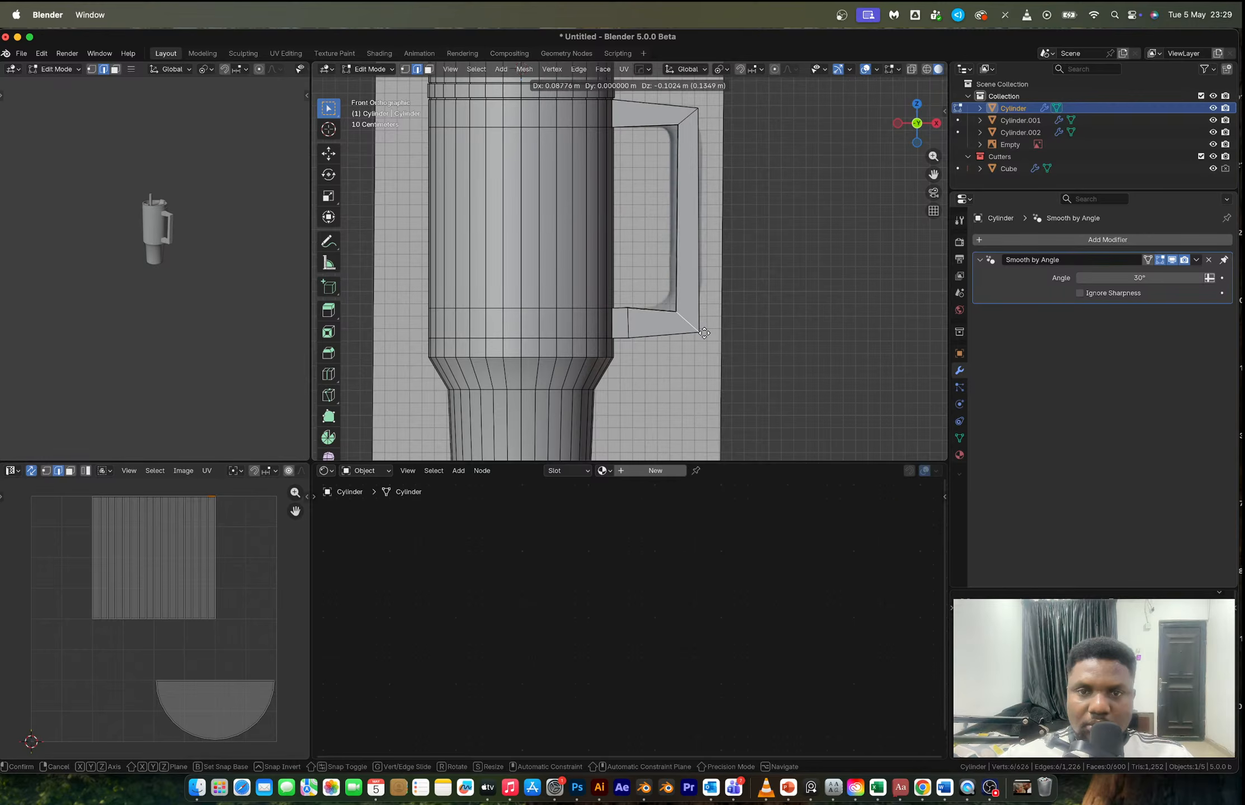
pyautogui.click(705, 332)
pyautogui.press('1')
pyautogui.hotkey('alt', 'z')
pyautogui.moveTo(668, 306); pyautogui.dragTo(685, 318)
pyautogui.press('g')
pyautogui.click(686, 320)
pyautogui.press('2')
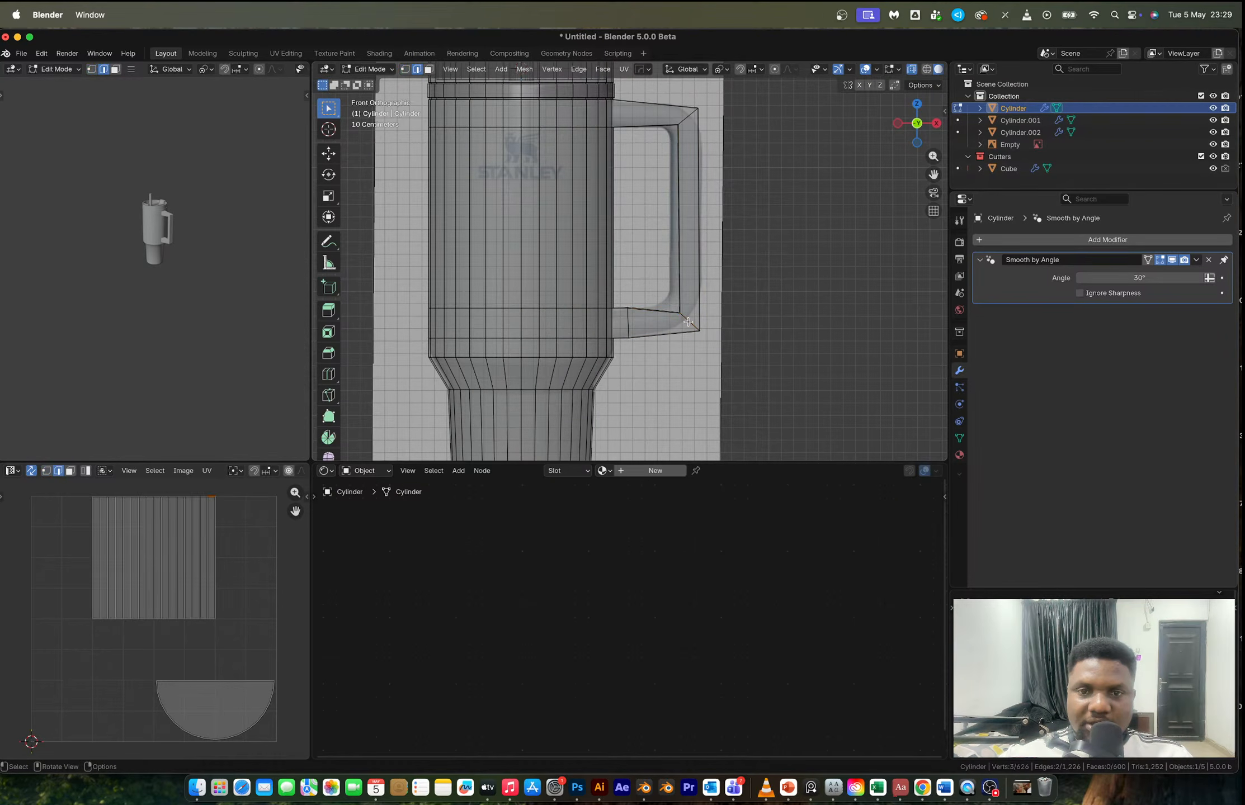
# - Try beveling both handle corner edge loops with 6 segments at about 0.56 m, and inspect the rounded handle
pyautogui.hotkey('ctrl', 'b')
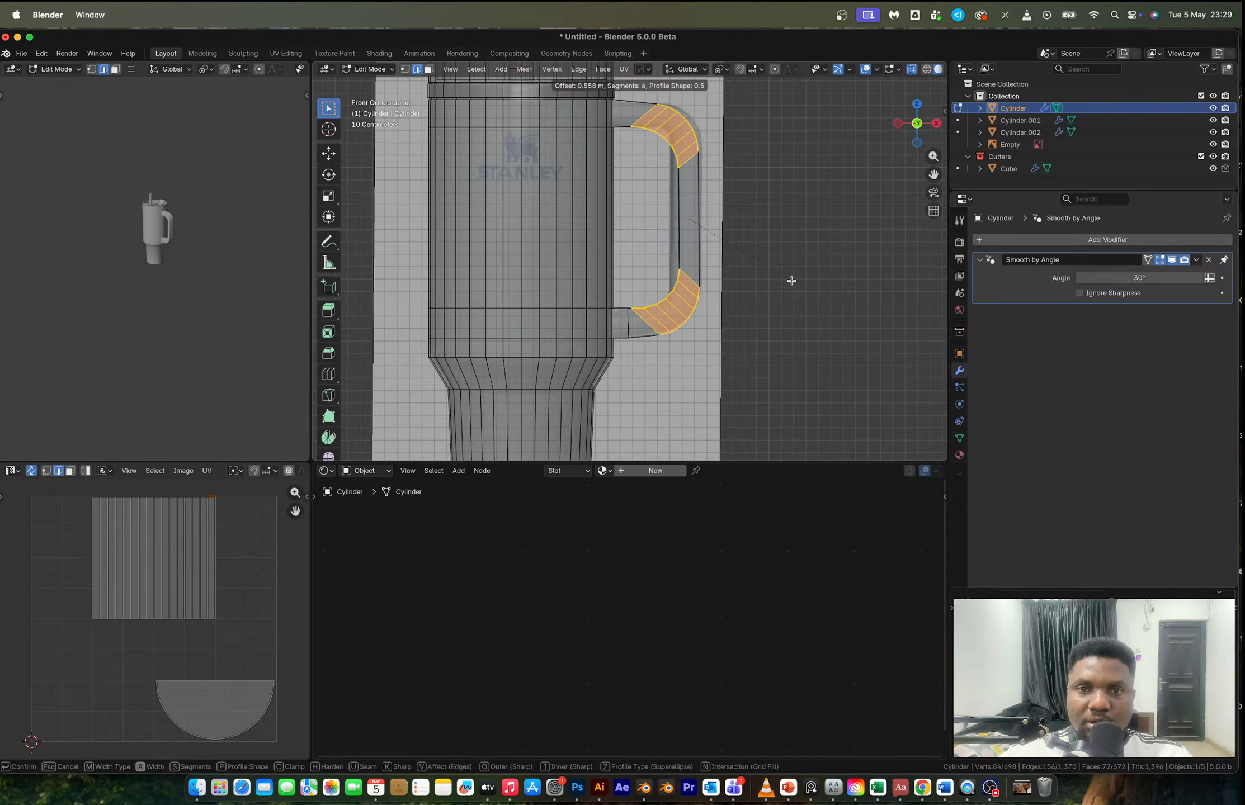
pyautogui.click(791, 281)
pyautogui.press('Tab')
pyautogui.hotkey('alt', 'z')
pyautogui.moveTo(792, 280); pyautogui.dragTo(739, 289, button='middle')
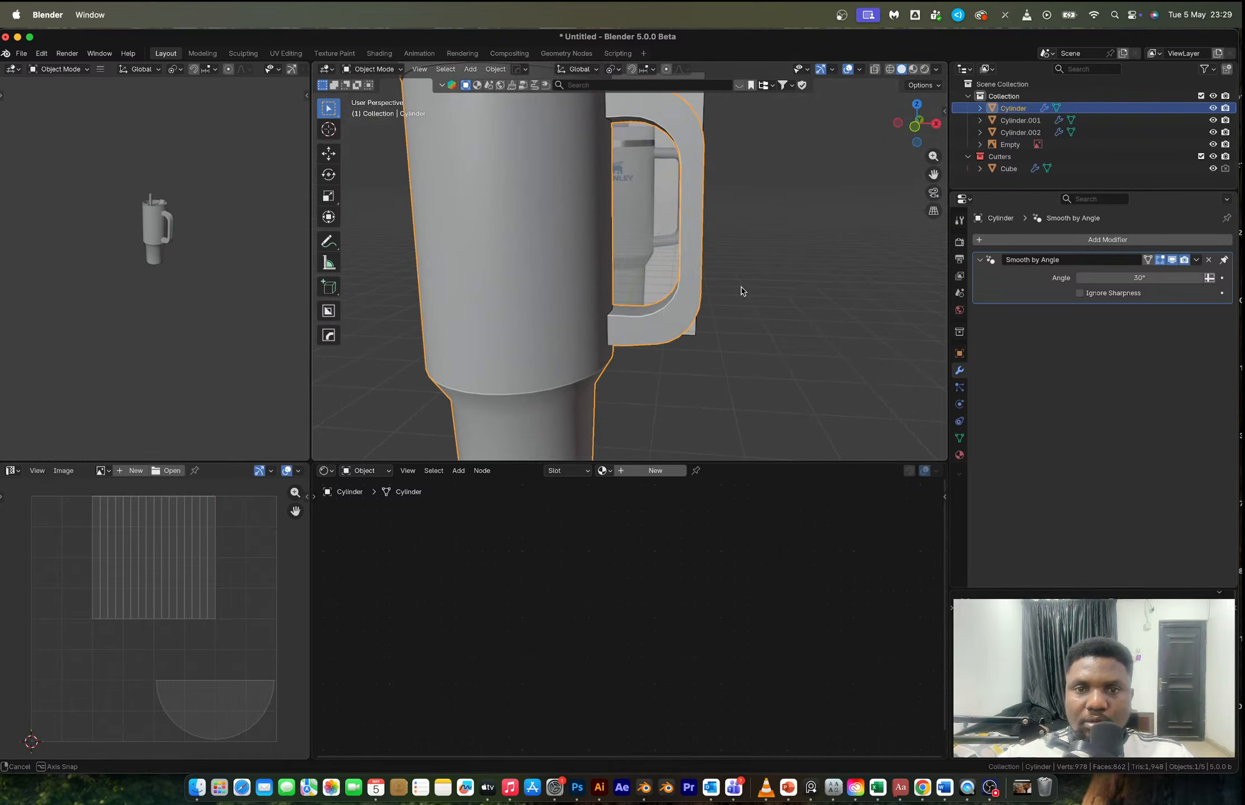
pyautogui.click(910, 131)
pyautogui.press('Tab')
pyautogui.hotkey('alt', 'z')
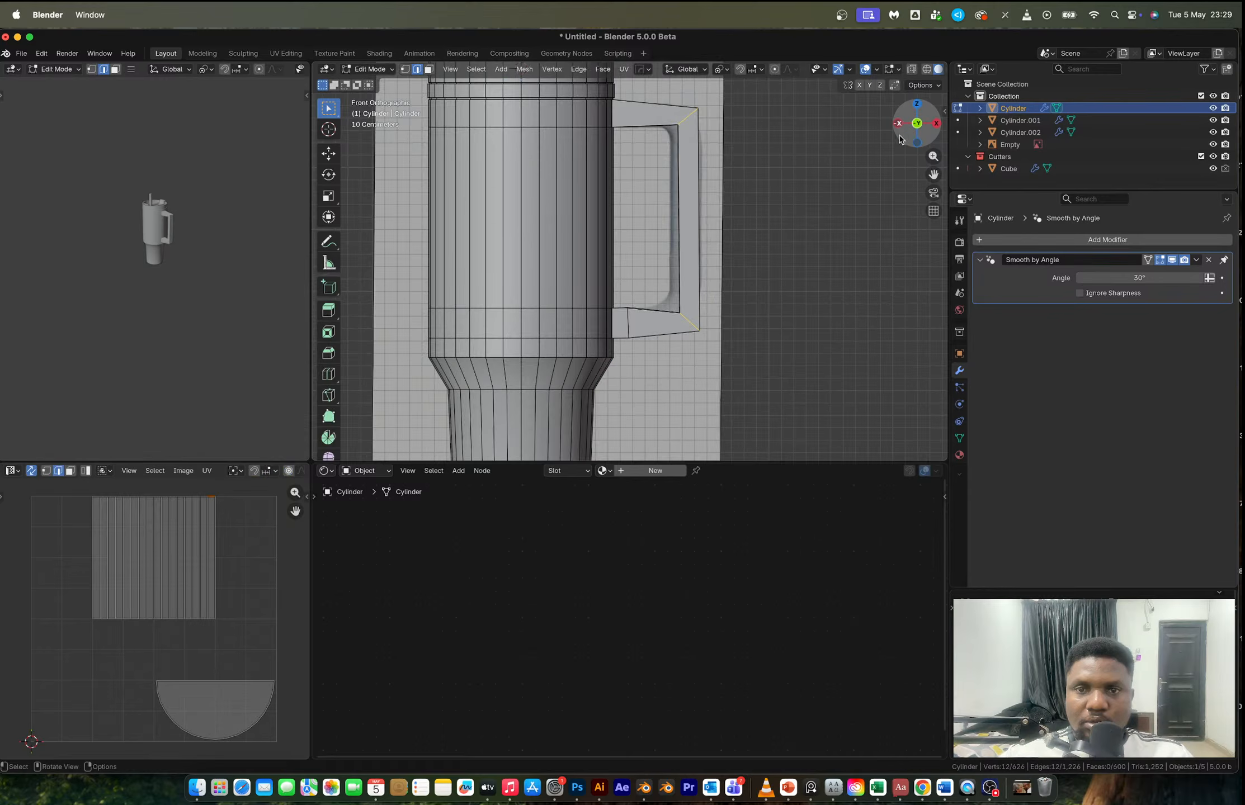
# - Move the handle's outer corner vertices, upper and lower together, about 0.03 m outward along X to match the reference
pyautogui.press('1')
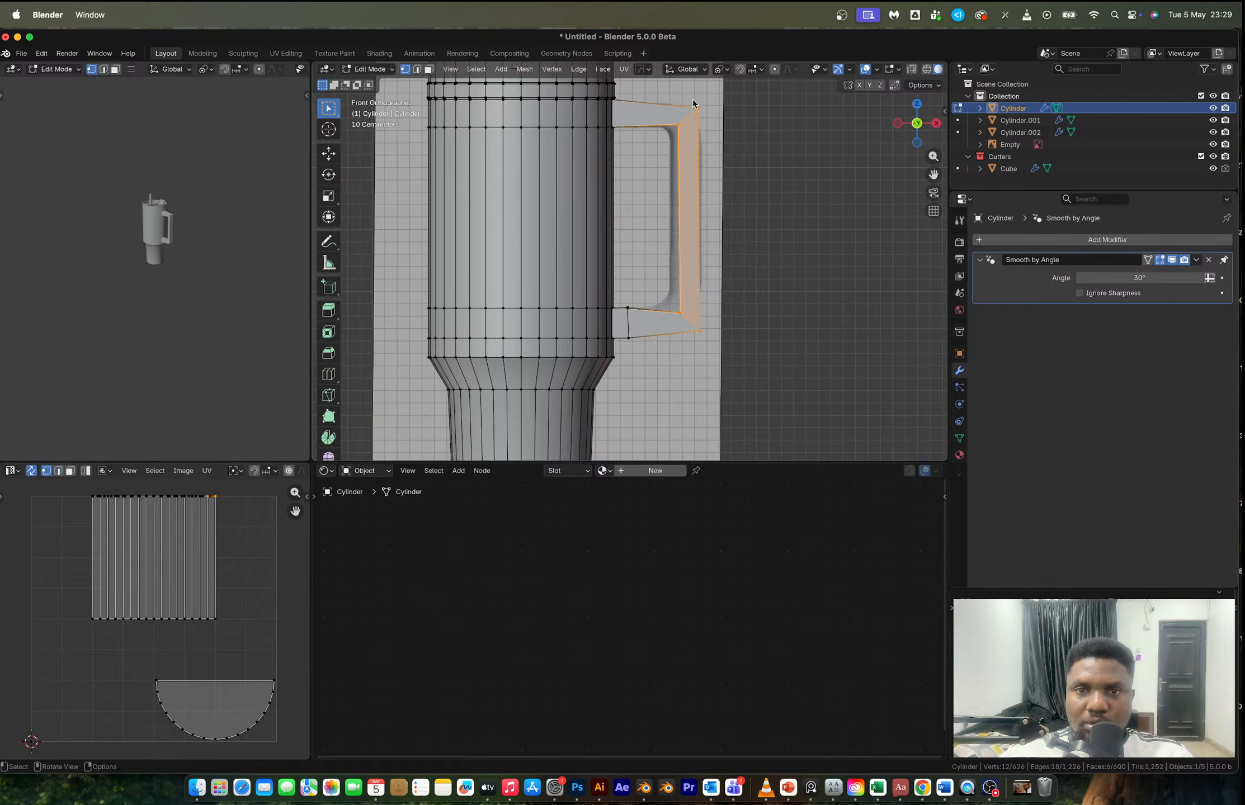
pyautogui.hotkey('alt', 'z')
pyautogui.moveTo(692, 94); pyautogui.dragTo(728, 347)
pyautogui.press('g')
pyautogui.press('x')
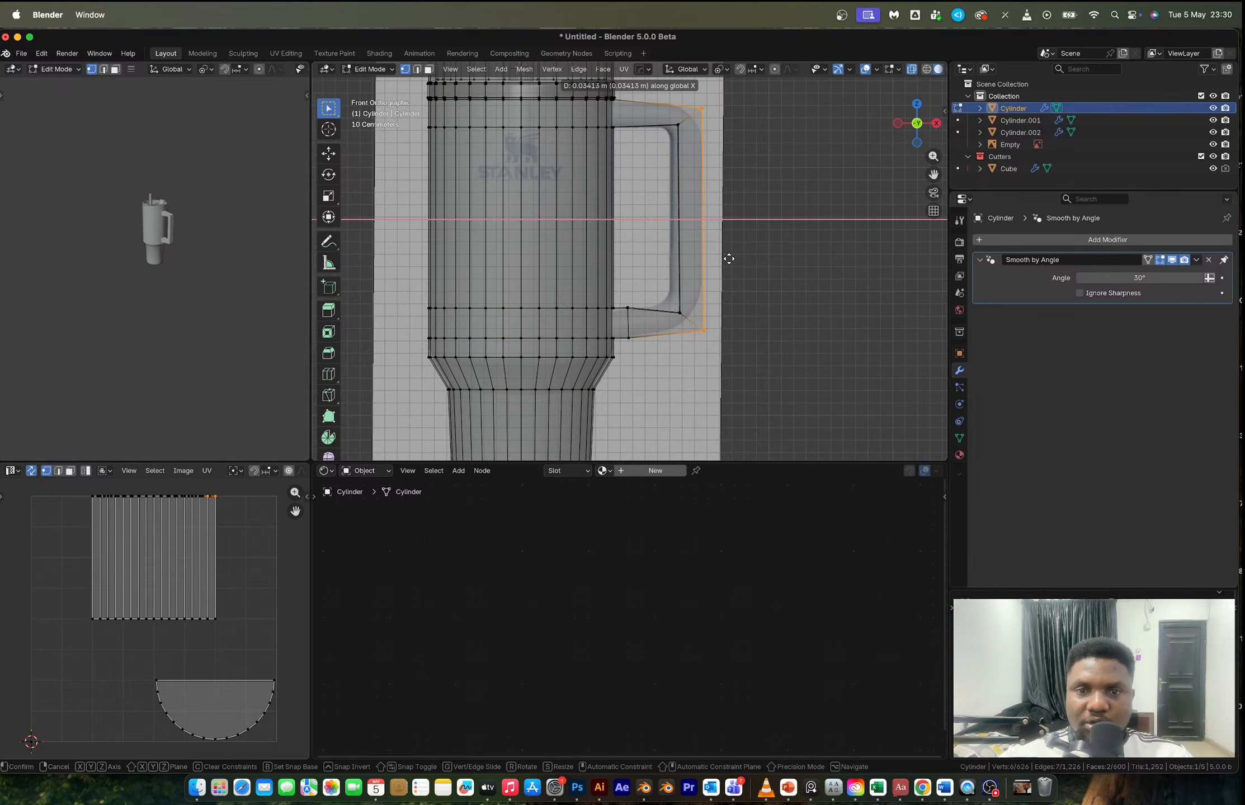
pyautogui.click(727, 259)
# - Try beveling the handle's upper and lower diagonal corner loops with 6 segments at about 0.44 m
pyautogui.press('2')
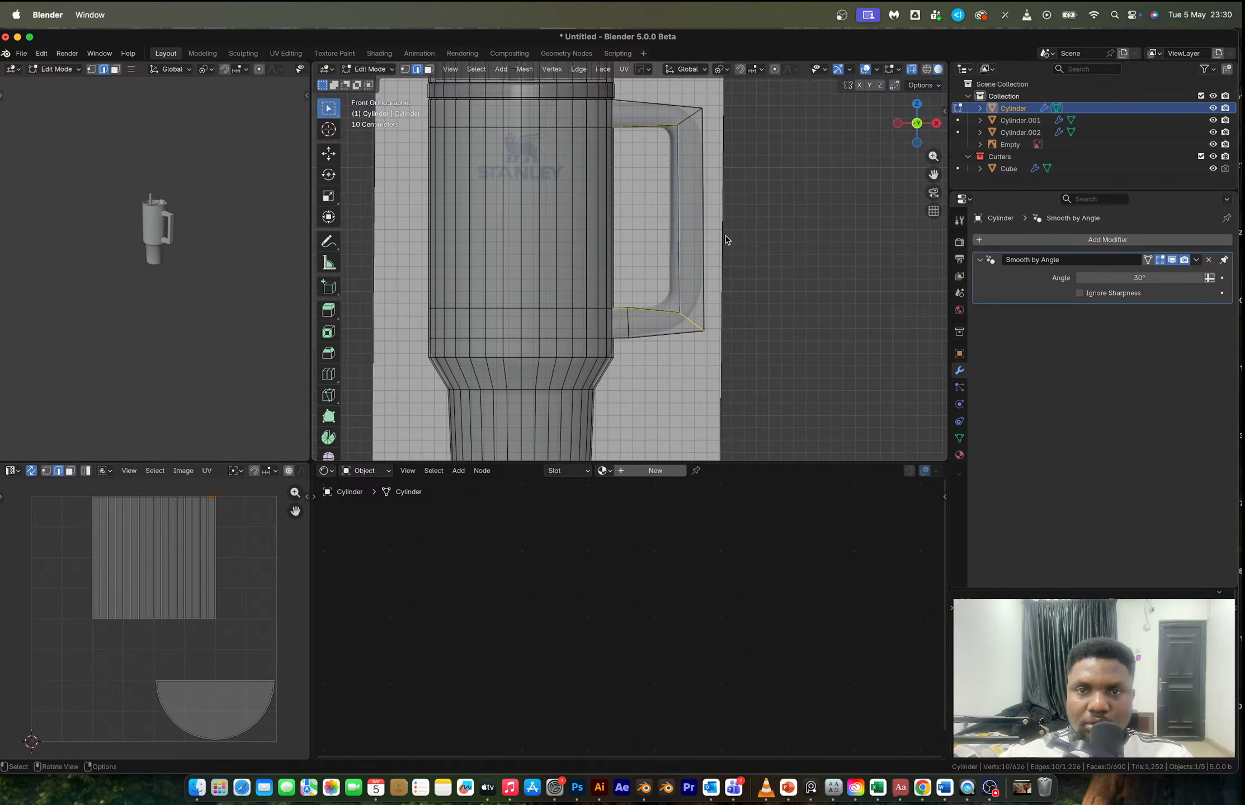
pyautogui.keyDown('alt'); pyautogui.keyDown('shift'); pyautogui.click(679, 123); pyautogui.keyUp('shift'); pyautogui.keyUp('alt')
pyautogui.hotkey('ctrl', 'b')
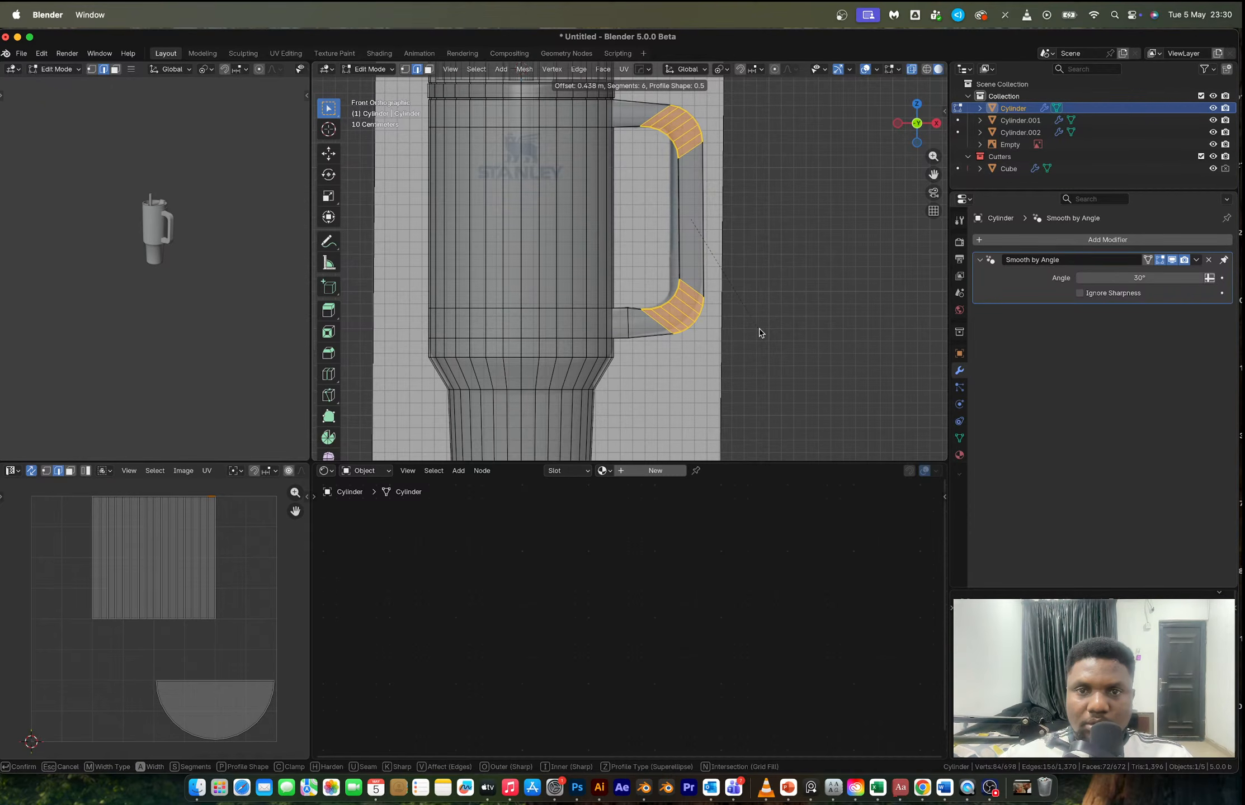
pyautogui.click(759, 333)
# - Dissolve the extra vertical edge loop on the handle's lower arm near the tumbler body
pyautogui.keyDown('alt'); pyautogui.click(627, 321); pyautogui.keyUp('alt')
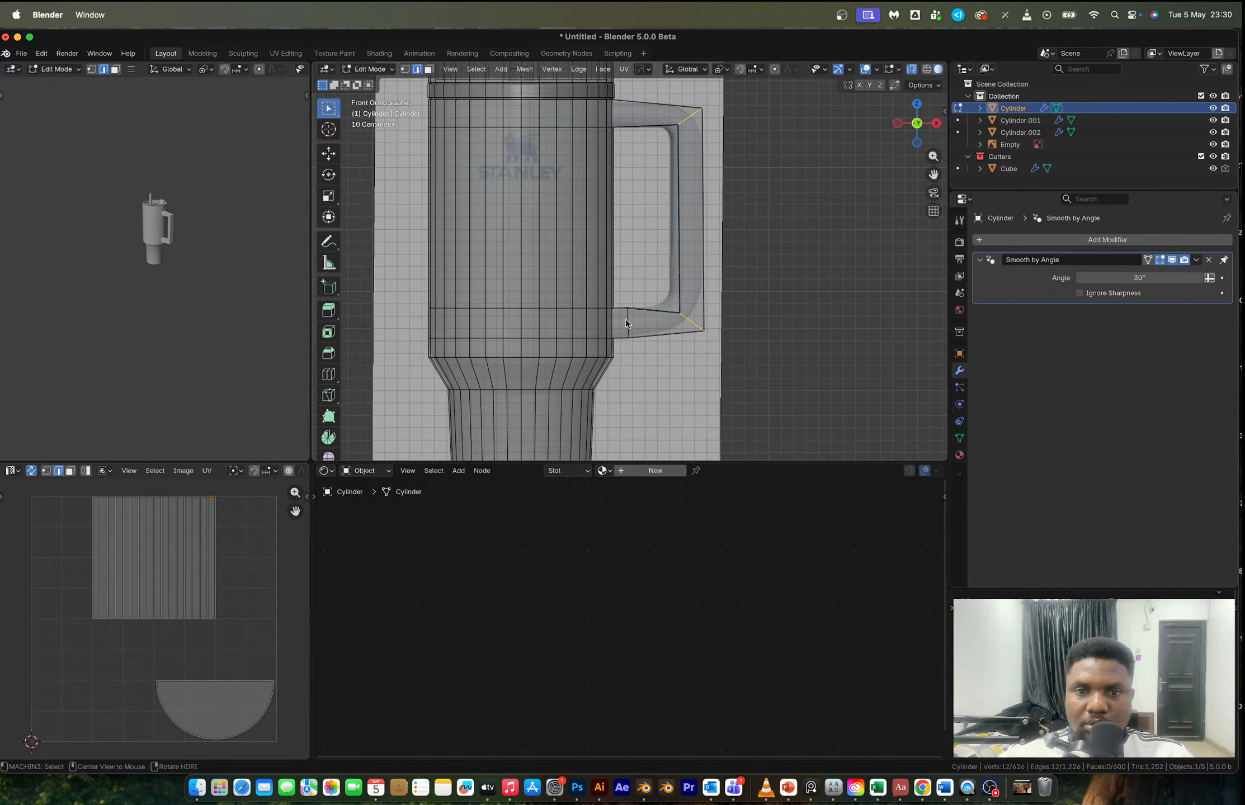
pyautogui.press('x')
pyautogui.click(625, 320)
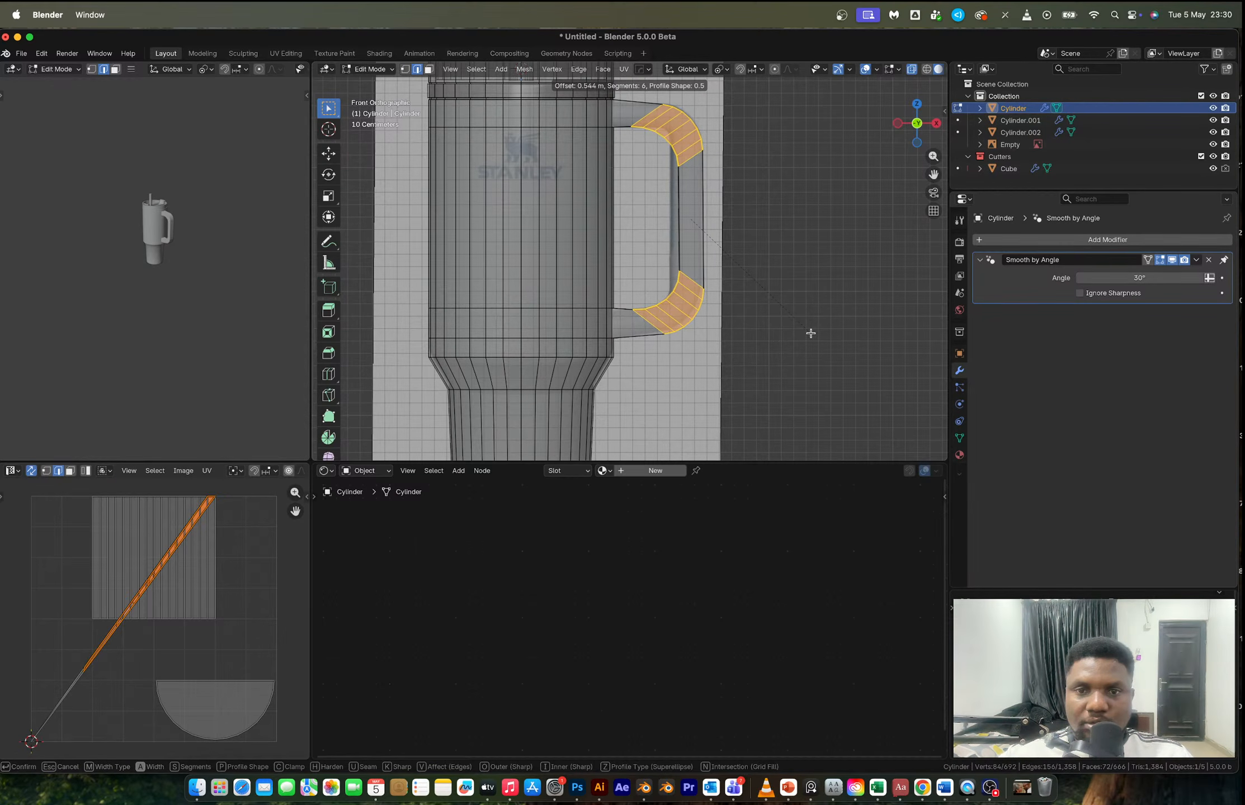
# - Try beveling both handle corners with 6 segments at about 0.54 m on the cleaned-up arm, and check the shape in perspective
pyautogui.click(811, 334)
pyautogui.press('Tab')
pyautogui.scroll(-2, 728, 263)
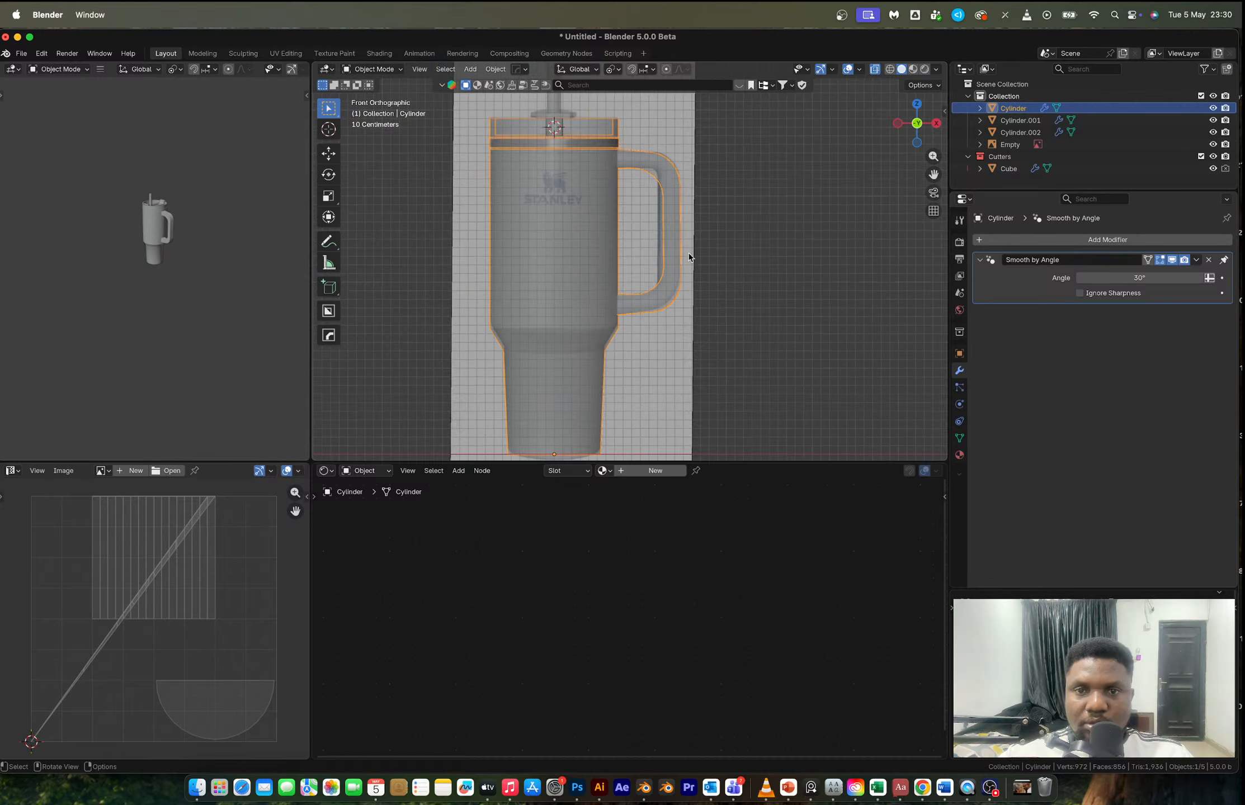
pyautogui.moveTo(676, 235); pyautogui.dragTo(667, 269, button='middle')
pyautogui.press('Tab')
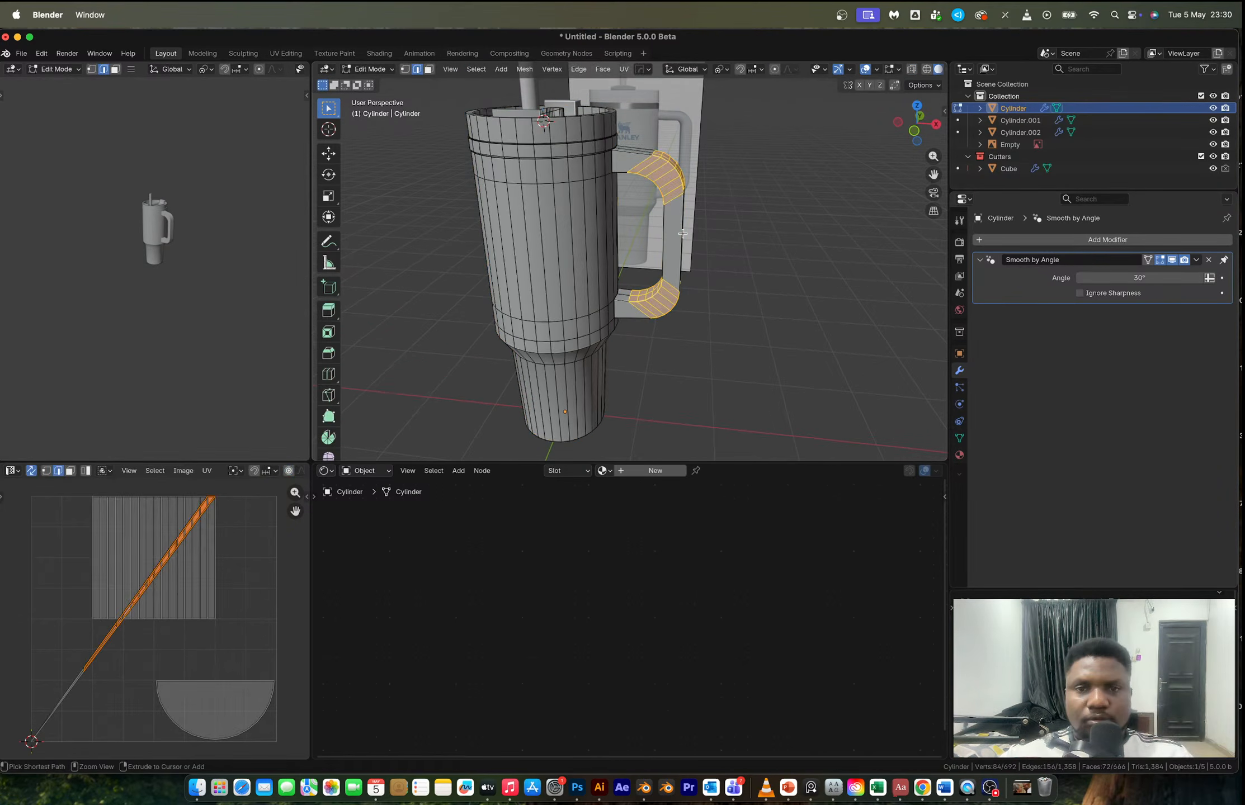
pyautogui.click(913, 129)
# - Select the handle's inner upper and lower corner vertices, shift them slightly outward along X and adjust their scale
pyautogui.press('1')
pyautogui.hotkey('alt', 'z')
pyautogui.moveTo(668, 189); pyautogui.dragTo(673, 202)
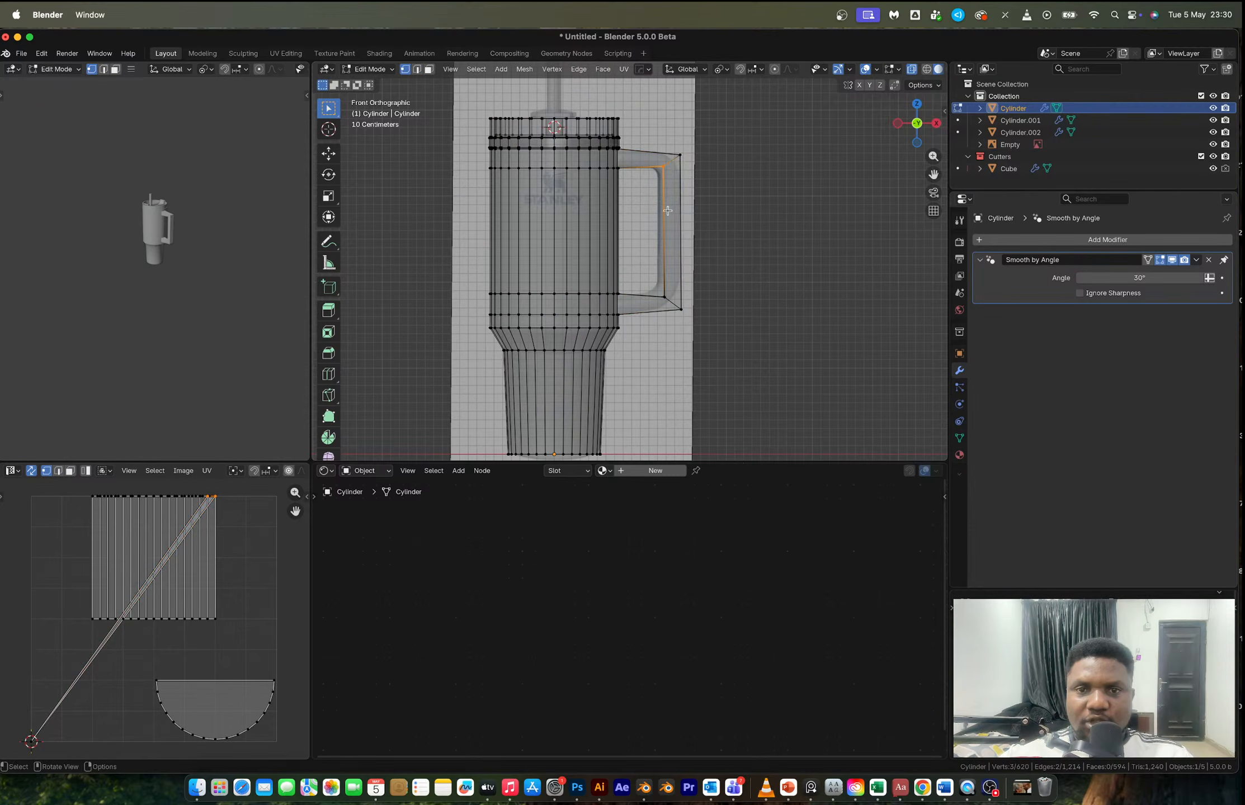
pyautogui.keyDown('shift'); pyautogui.moveTo(656, 285); pyautogui.dragTo(670, 305); pyautogui.keyUp('shift')
pyautogui.press('g')
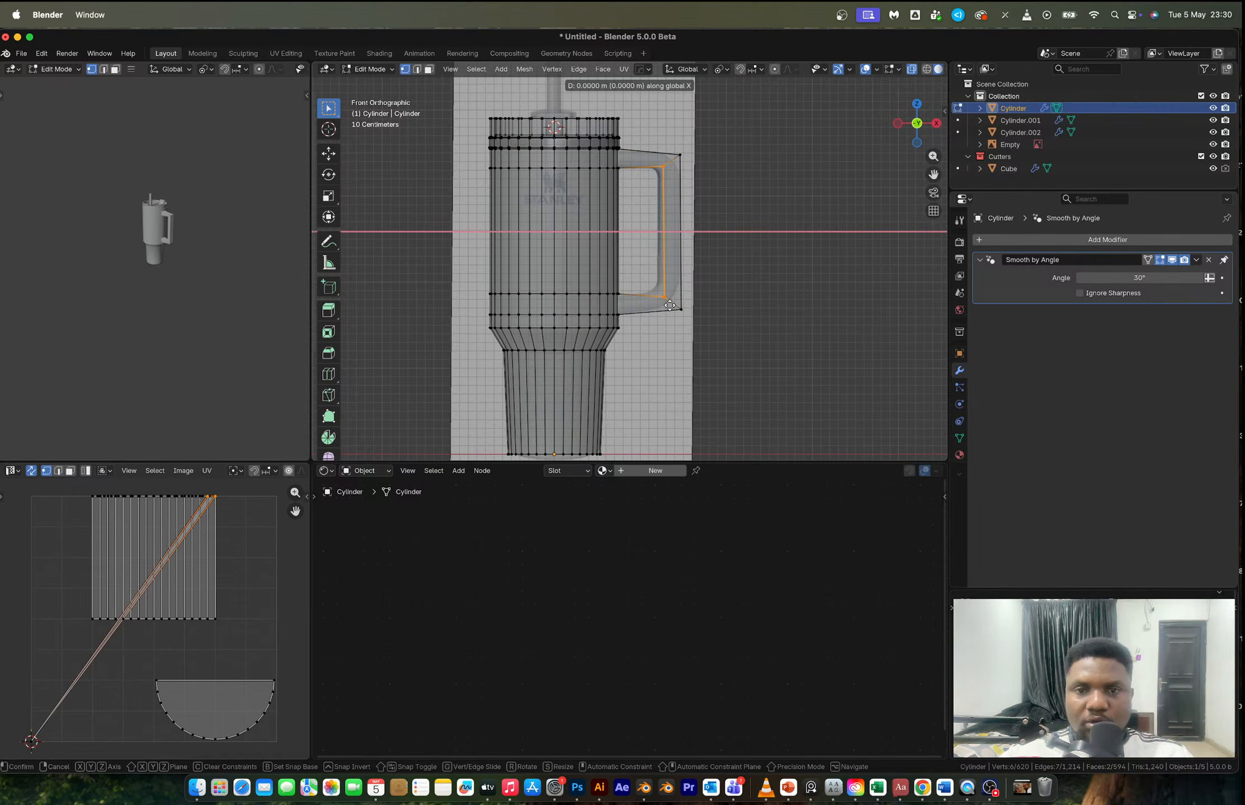
pyautogui.click(672, 305)
pyautogui.press('s')
pyautogui.click(674, 308)
# - Try beveling both handle corners, and also the lower corner alone, with 6 segments at about 0.70 m
pyautogui.press('2')
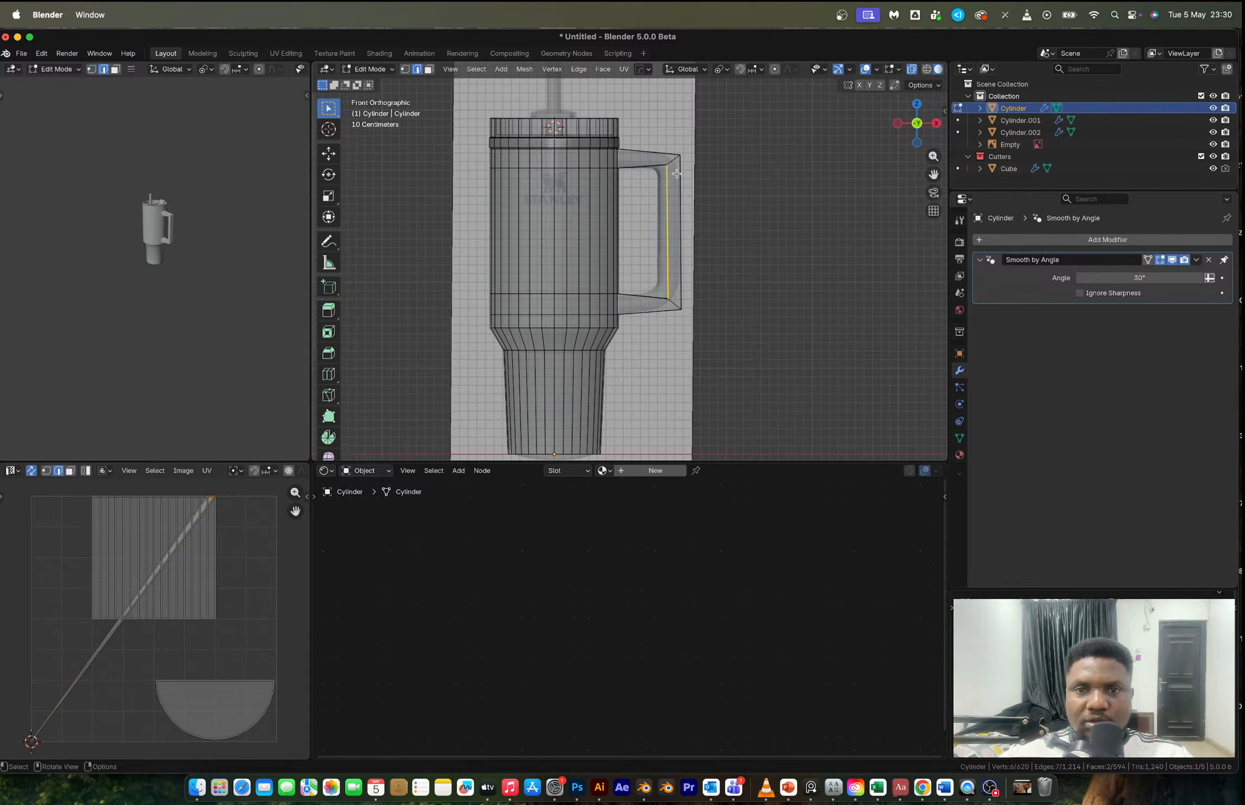
pyautogui.keyDown('alt'); pyautogui.click(675, 160); pyautogui.keyUp('alt')
pyautogui.keyDown('alt'); pyautogui.keyDown('shift'); pyautogui.click(675, 304); pyautogui.keyUp('shift'); pyautogui.keyUp('alt')
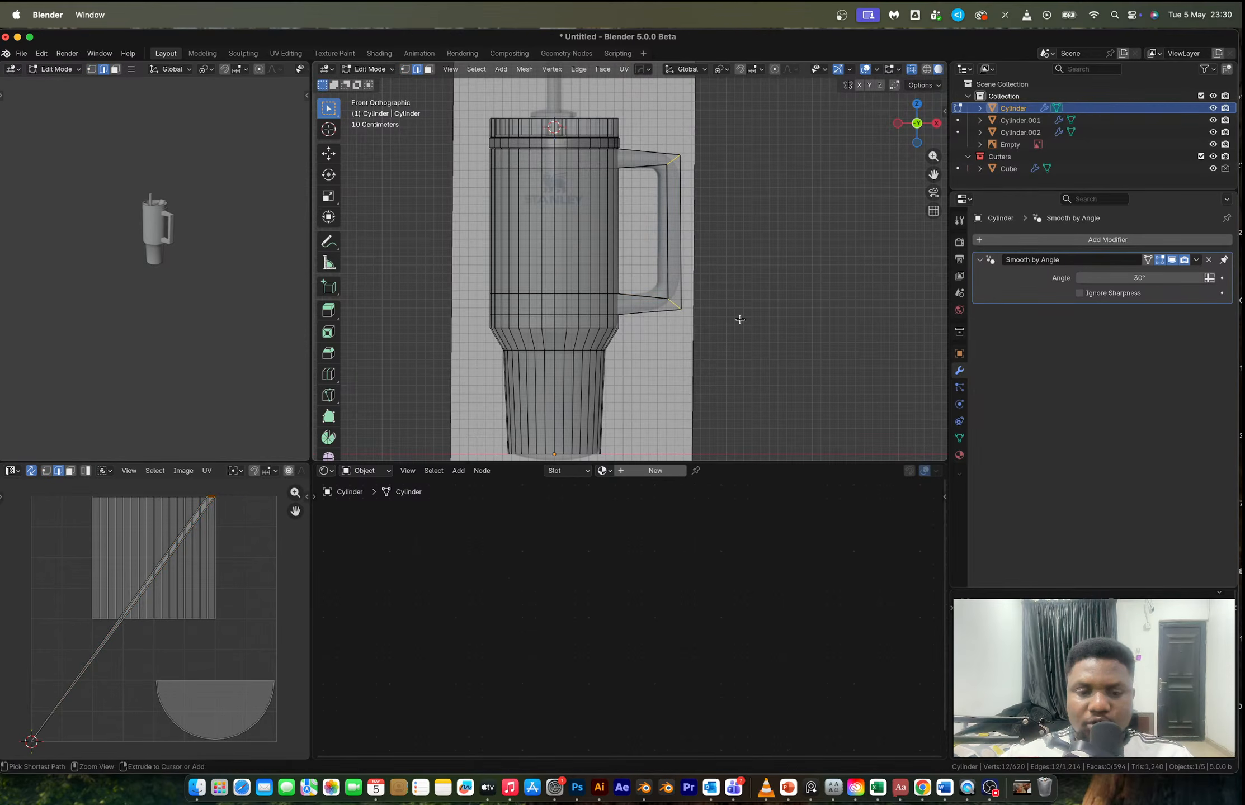
pyautogui.hotkey('ctrl', 'b')
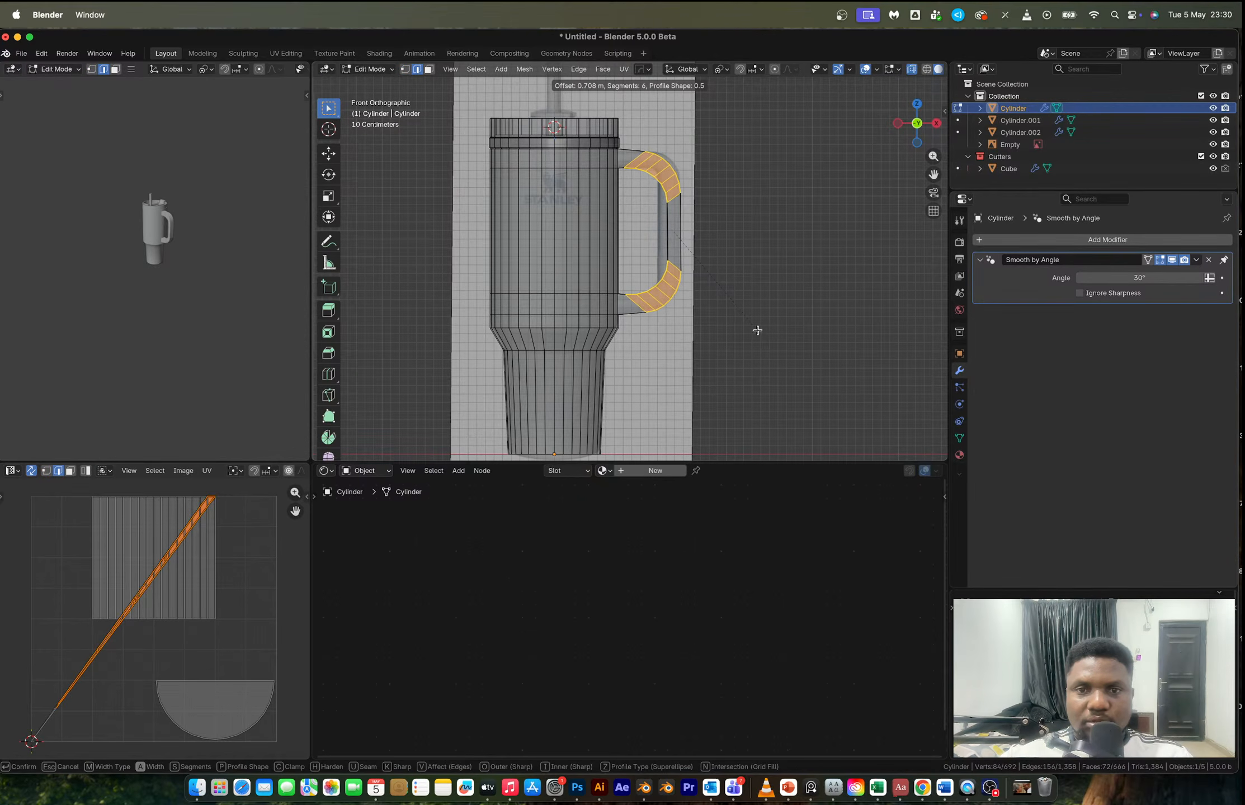
pyautogui.press('Escape')
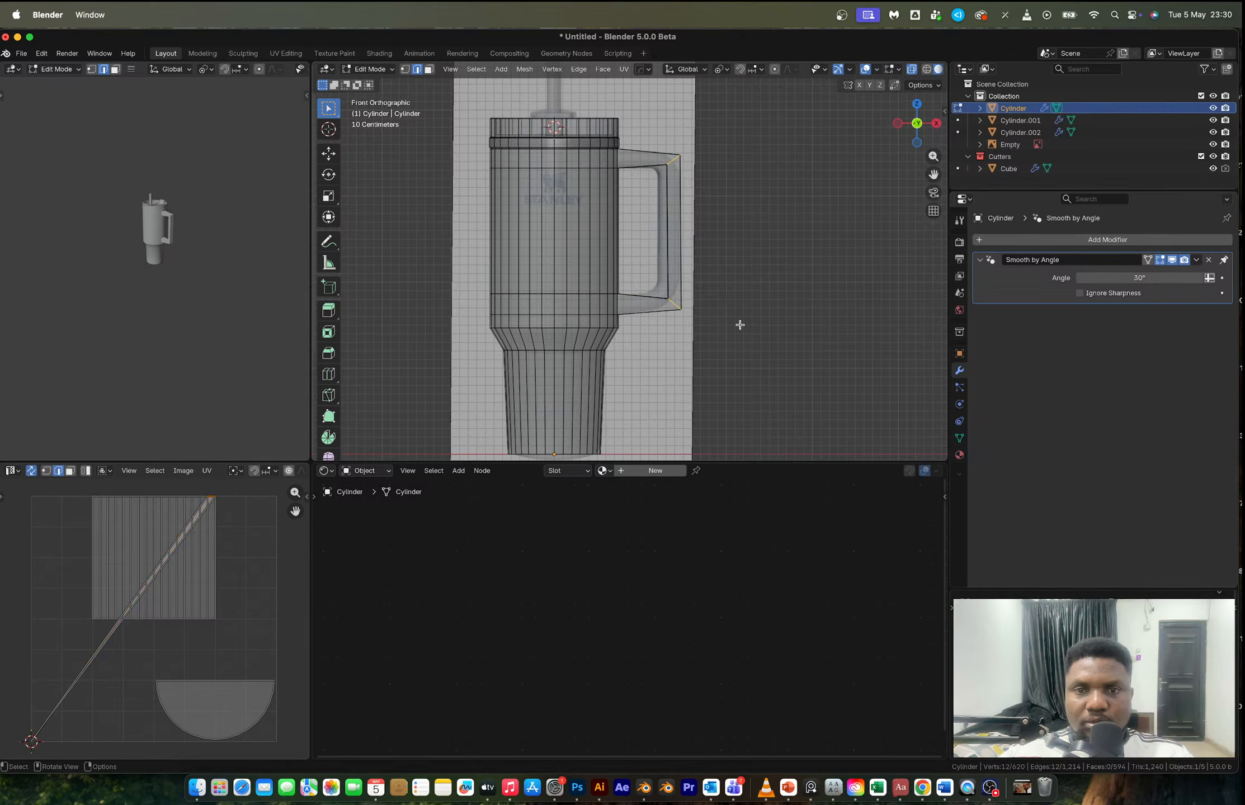
pyautogui.hotkey('ctrl', 'b')
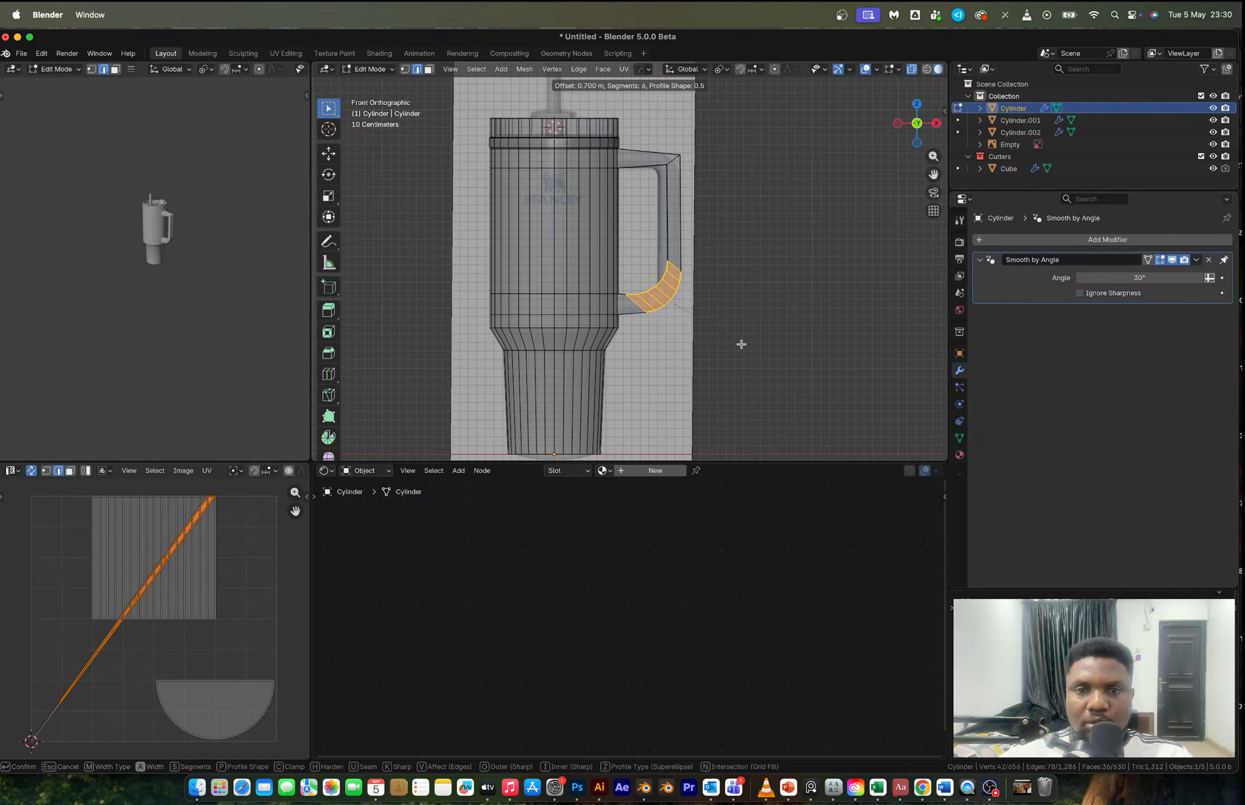
pyautogui.press('Escape')
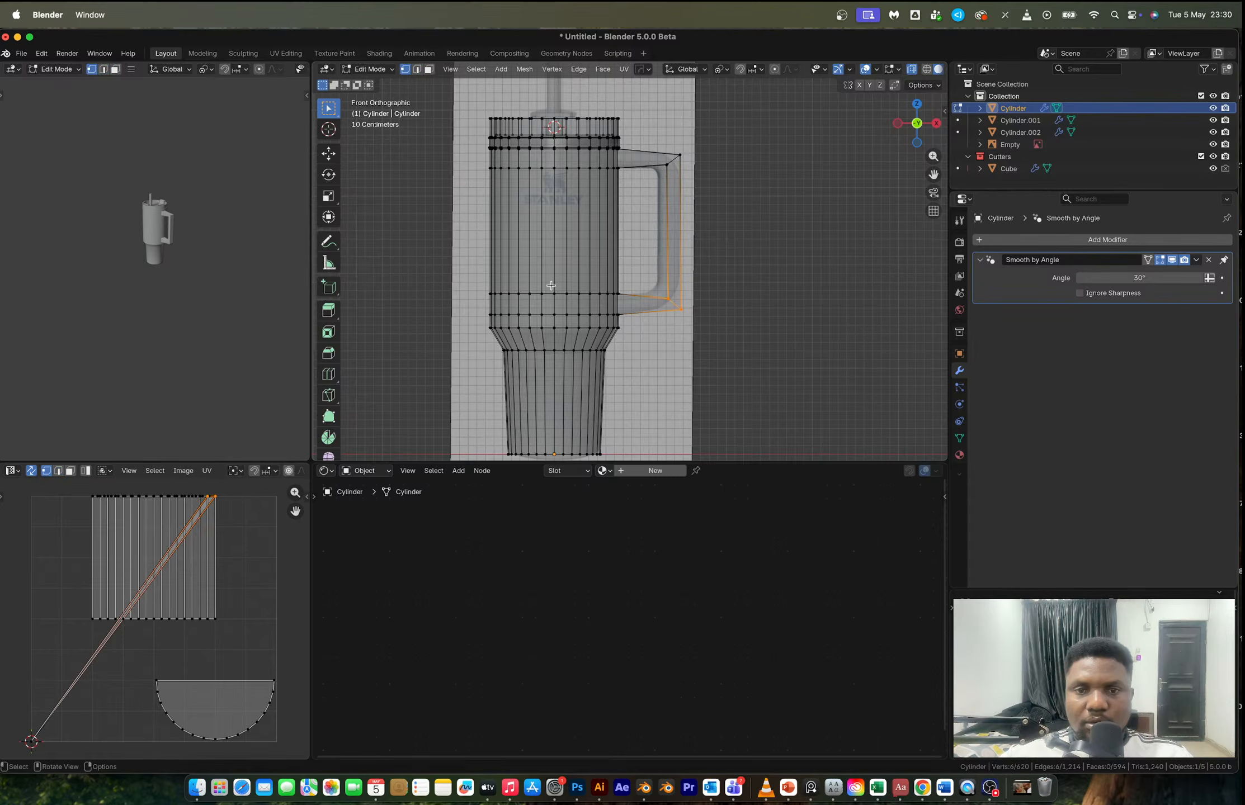
# - Move the body's horizontal edge loop at the handle's lower joint slightly down along Z
pyautogui.keyDown('alt'); pyautogui.click(615, 295); pyautogui.keyUp('alt')
pyautogui.press('g')
pyautogui.press('z')
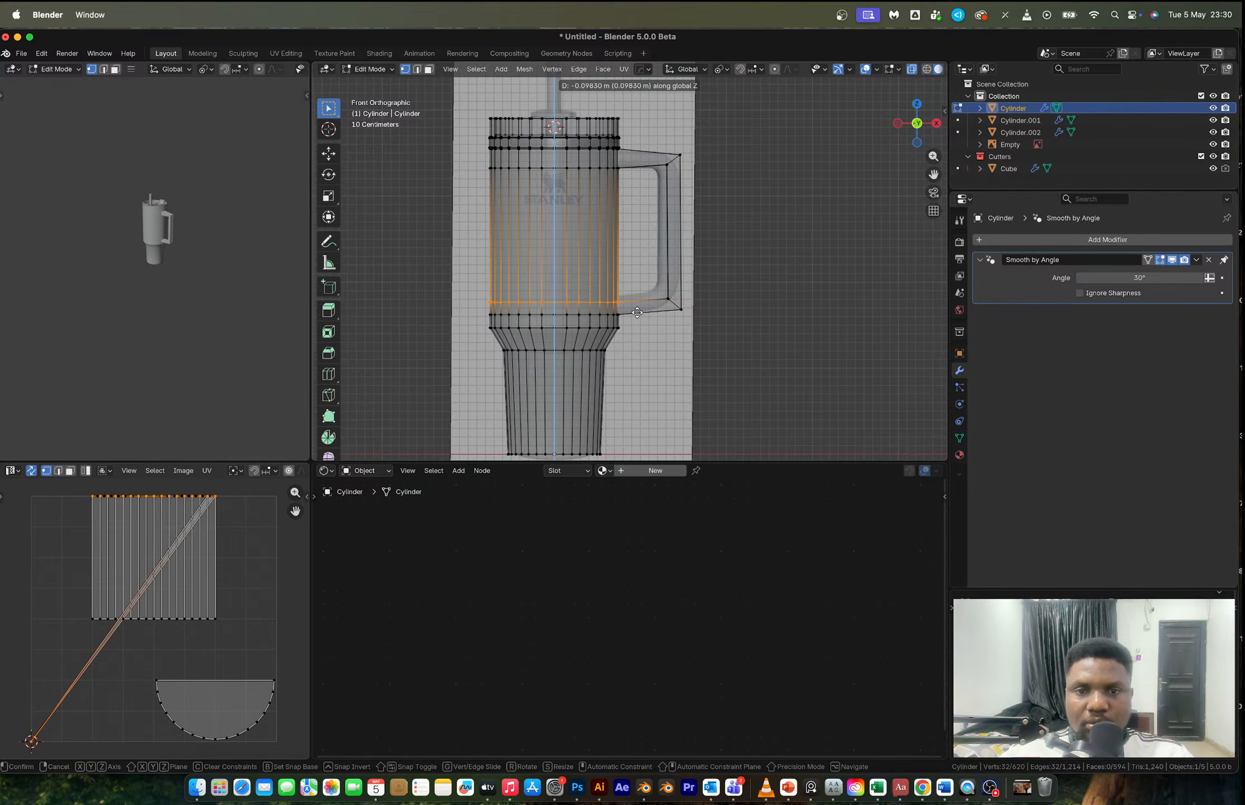
pyautogui.click(637, 306)
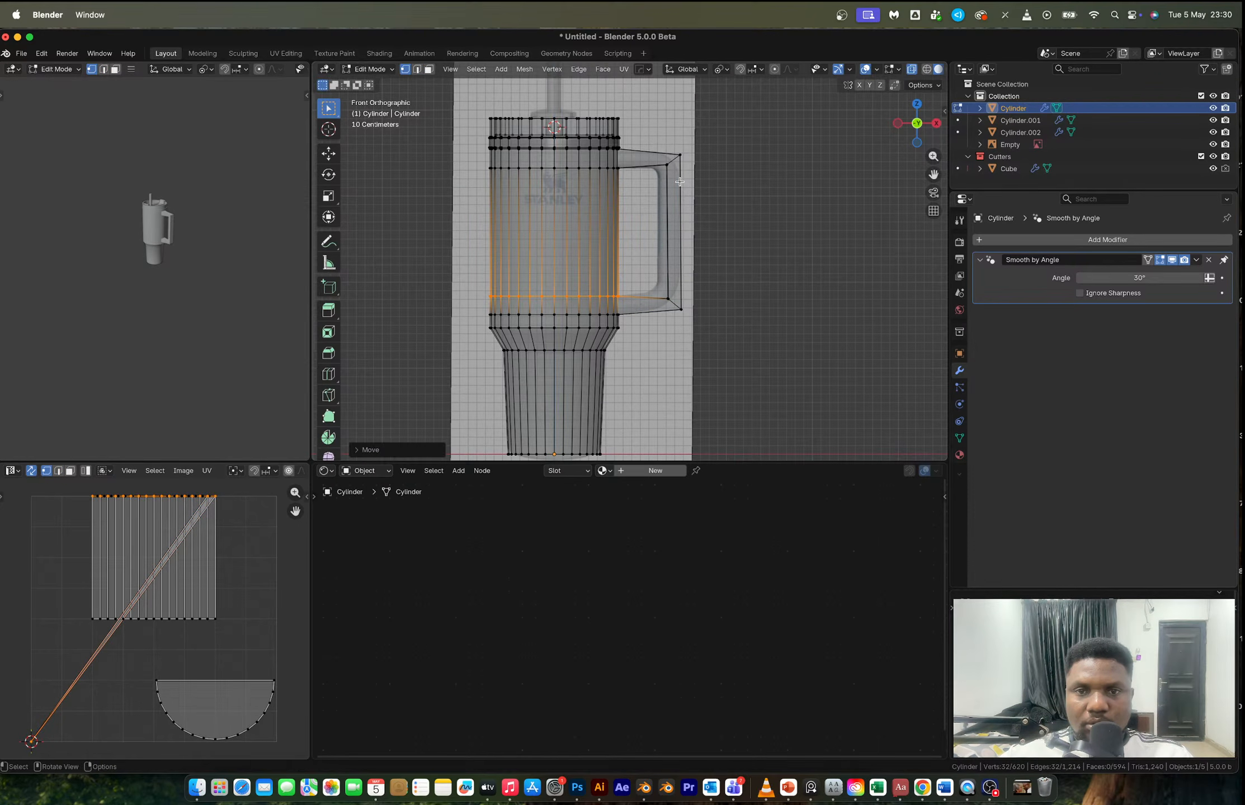
# - Try beveling only the handle's lower corner loop with 6 segments at about 0.74 m, and undo it
pyautogui.keyDown('alt'); pyautogui.click(675, 304); pyautogui.keyUp('alt')
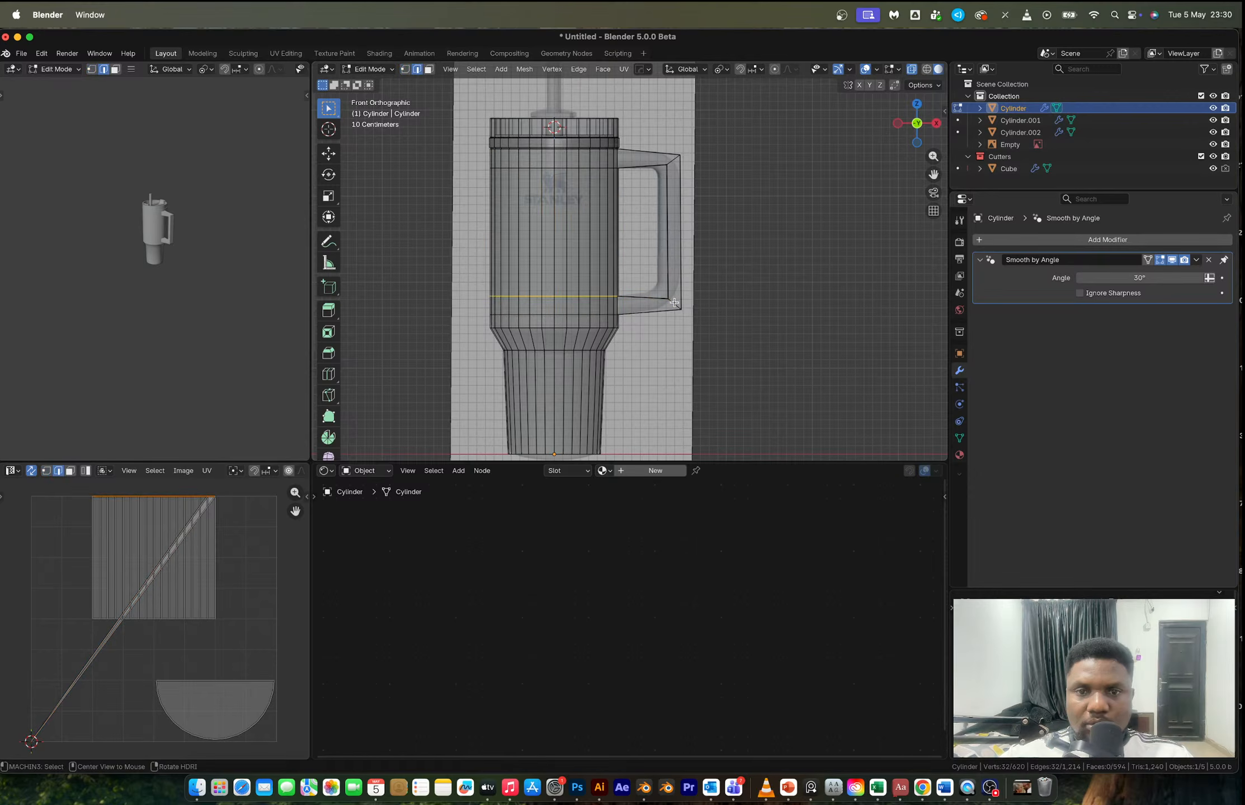
pyautogui.hotkey('ctrl', 'b')
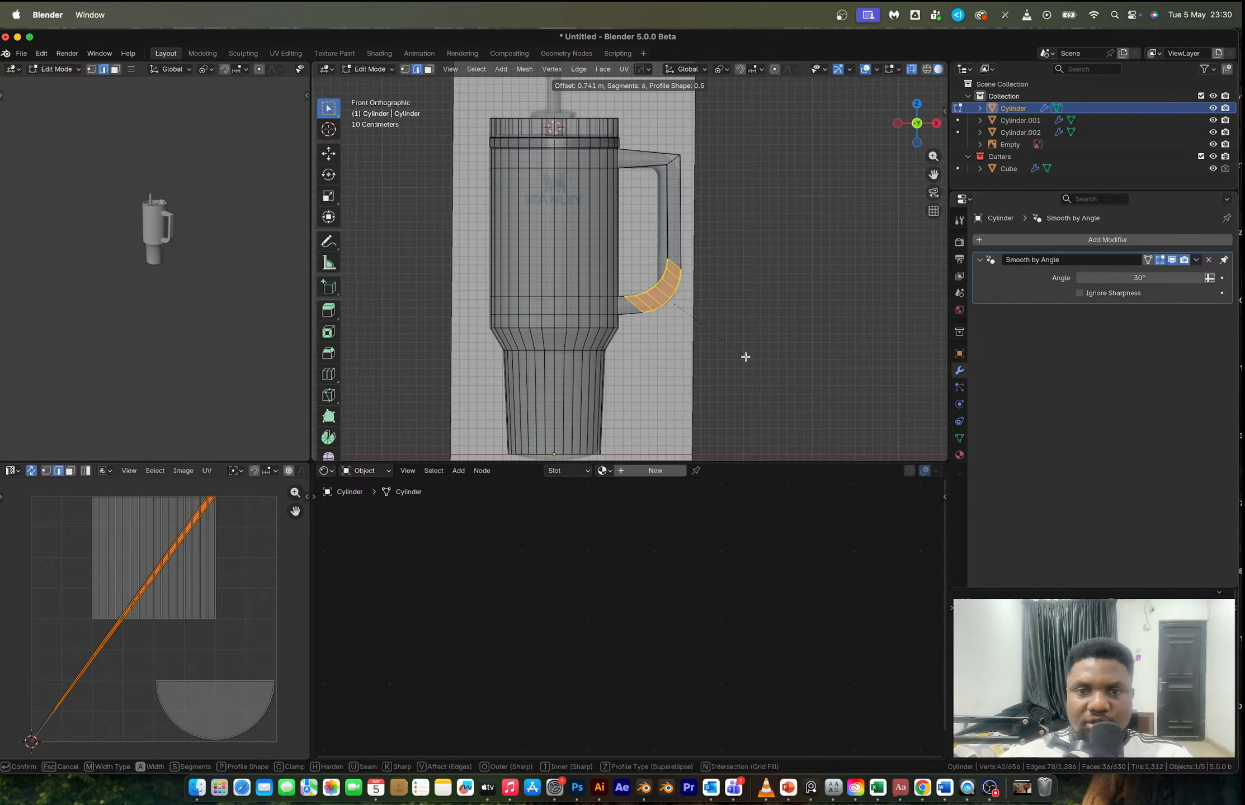
pyautogui.click(745, 357)
pyautogui.hotkey('ctrl', 'z')
# - Move the handle's inner upper and lower corner vertices inward along X to thicken the grip
pyautogui.press('1')
pyautogui.moveTo(660, 286); pyautogui.dragTo(675, 304)
pyautogui.keyDown('shift'); pyautogui.moveTo(659, 157); pyautogui.dragTo(674, 175); pyautogui.keyUp('shift')
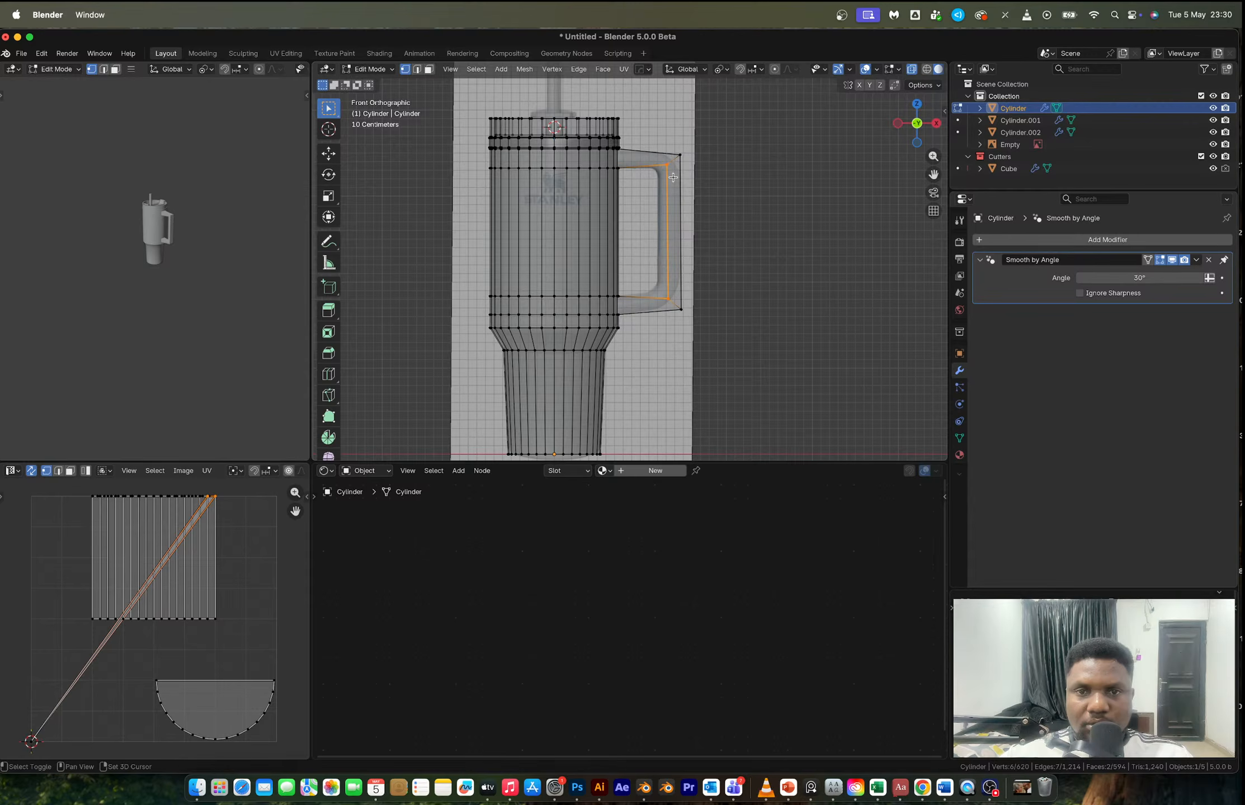
pyautogui.press('g')
pyautogui.press('x')
pyautogui.press('Escape')
# - Bevel the handle's lower corner loop with 6 segments at about 0.58 m, and bevel the upper corner loop with 6 segments
pyautogui.press('2')
pyautogui.hotkey('ctrl', 'b')
pyautogui.scroll(6, 723, 339)
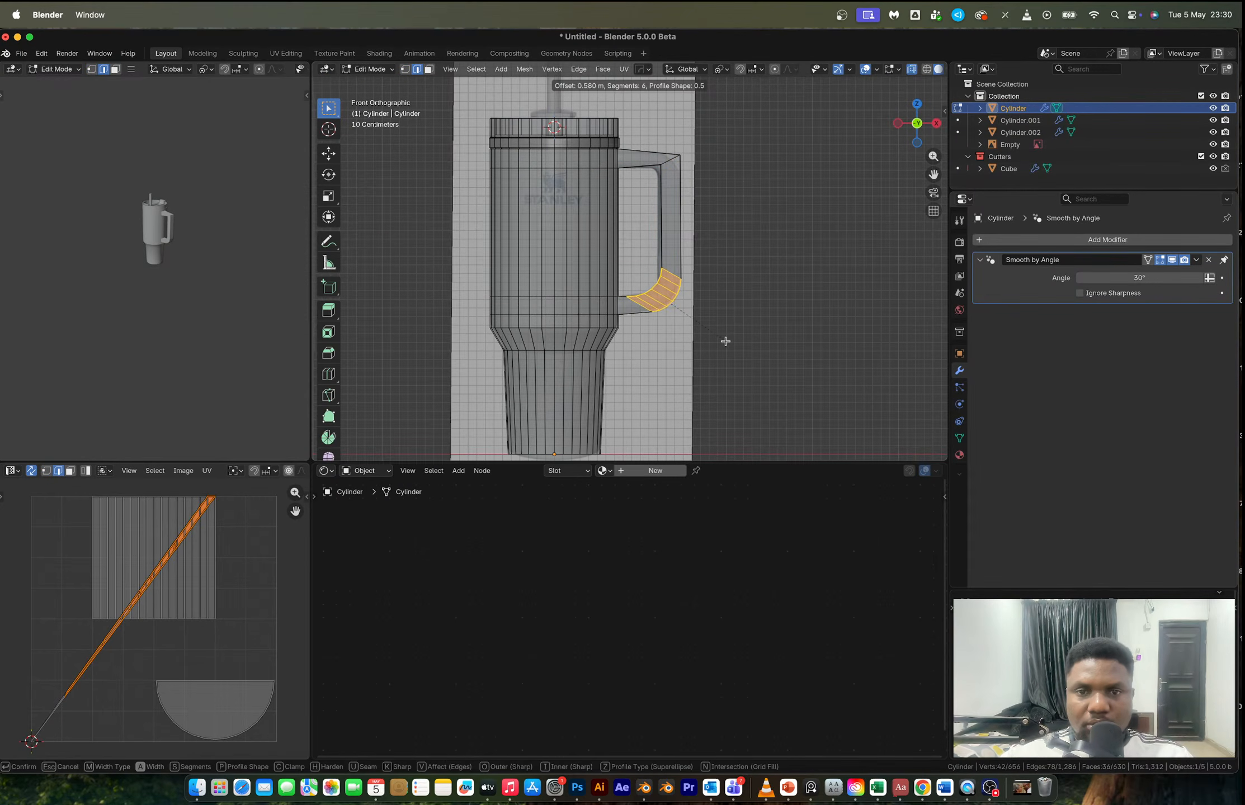
pyautogui.click(726, 341)
pyautogui.click(669, 166)
pyautogui.hotkey('ctrl', 'b')
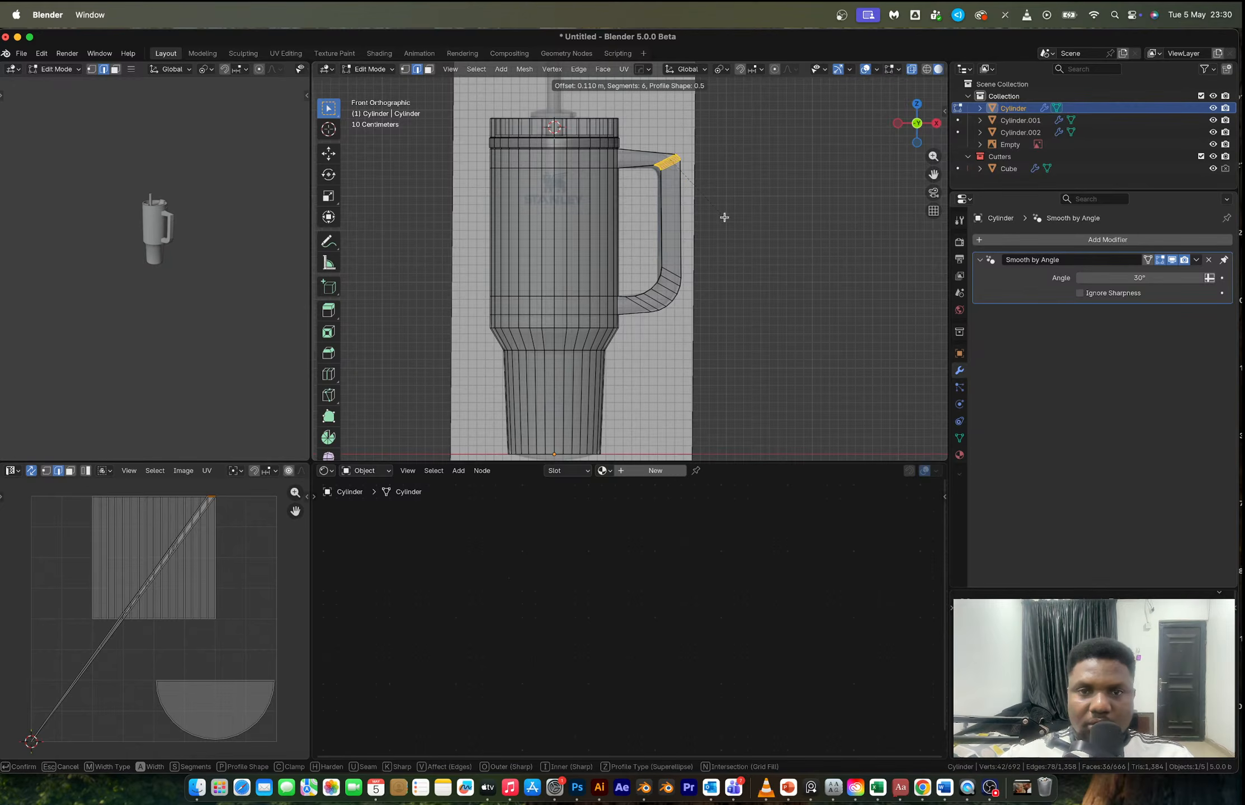
pyautogui.click(730, 225)
# - Add a HardOps Bevel modifier to the tumbler body with 5 segments and a width of about 0.016
pyautogui.moveTo(719, 217); pyautogui.dragTo(681, 244, button='middle')
pyautogui.press('Tab')
pyautogui.scroll(3, 615, 193)
pyautogui.keyDown('shift'); pyautogui.moveTo(615, 193); pyautogui.dragTo(685, 238, button='middle'); pyautogui.keyUp('shift')
pyautogui.scroll(3, 654, 220)
pyautogui.press('q')
pyautogui.click(653, 222)
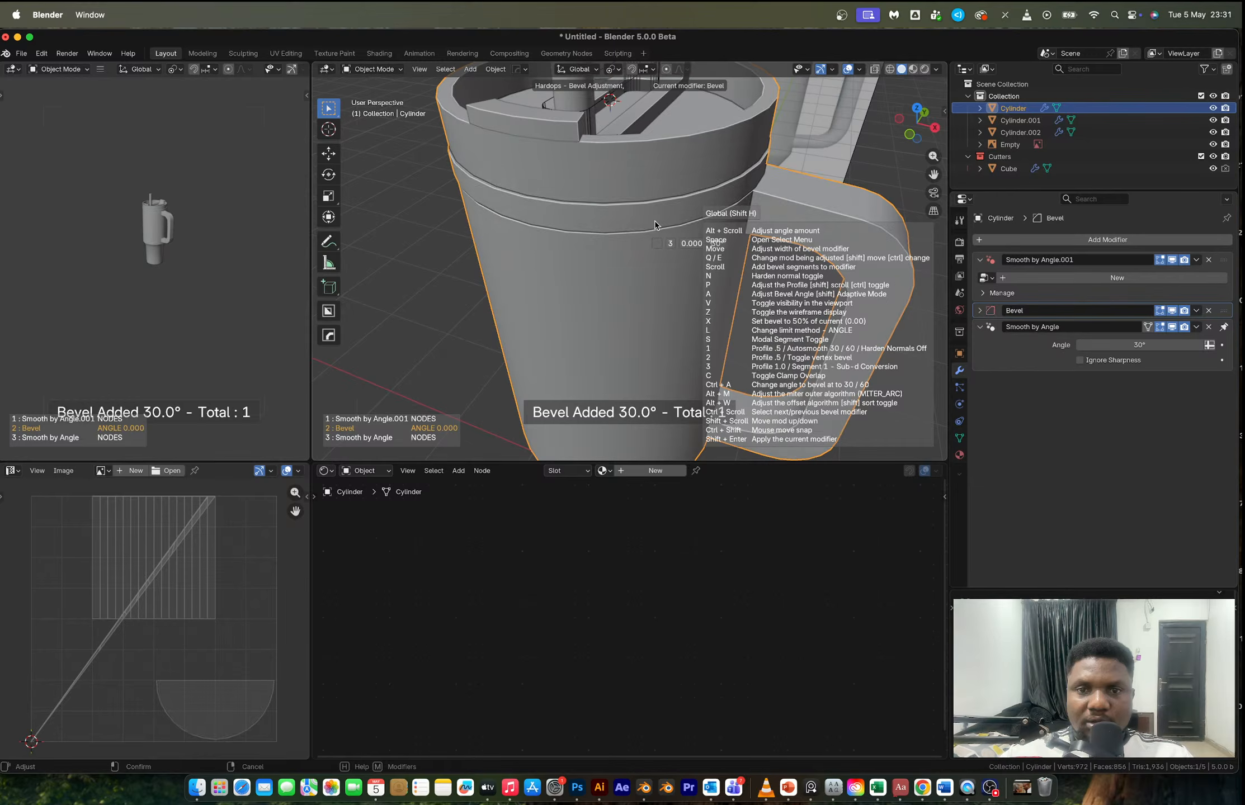
pyautogui.scroll(2, 651, 224)
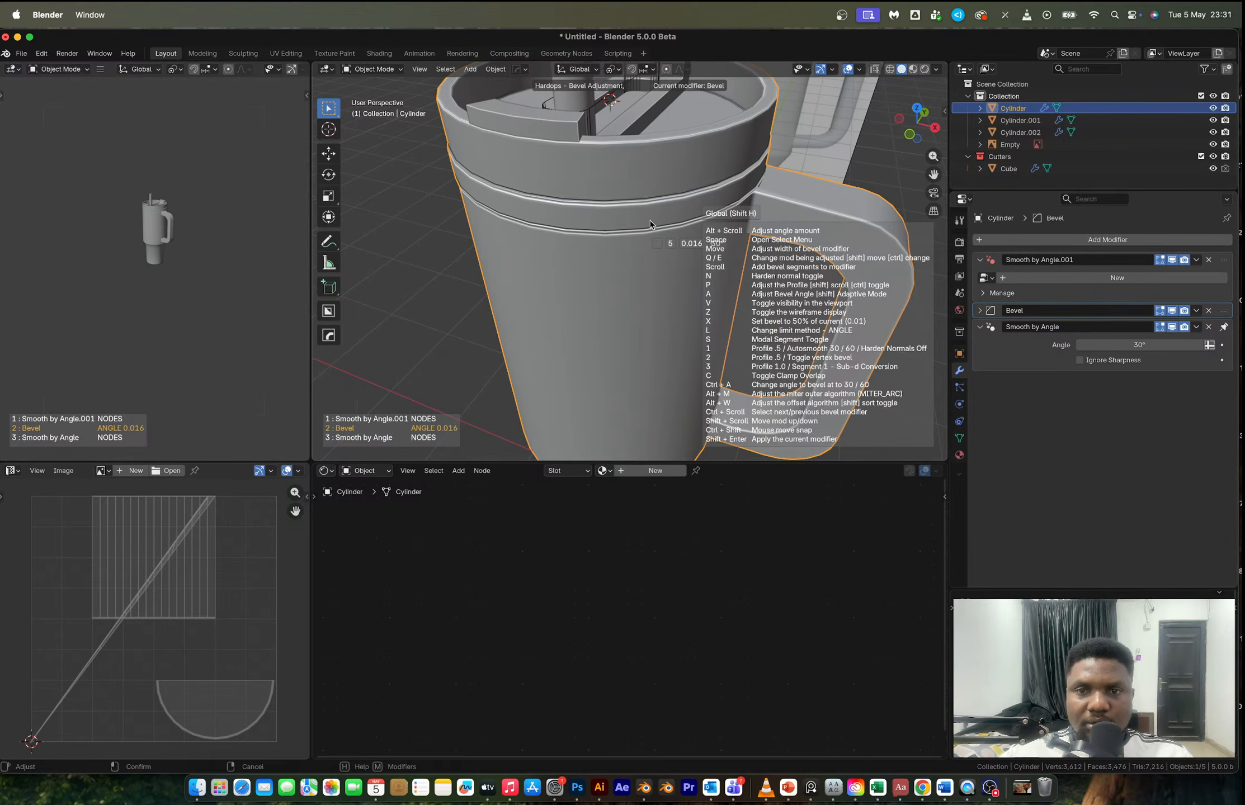
pyautogui.click(650, 222)
# - Add two horizontal edge loops around the body, one just below the handle's upper joint and one just above its lower joint
pyautogui.moveTo(712, 236); pyautogui.dragTo(657, 188, button='middle')
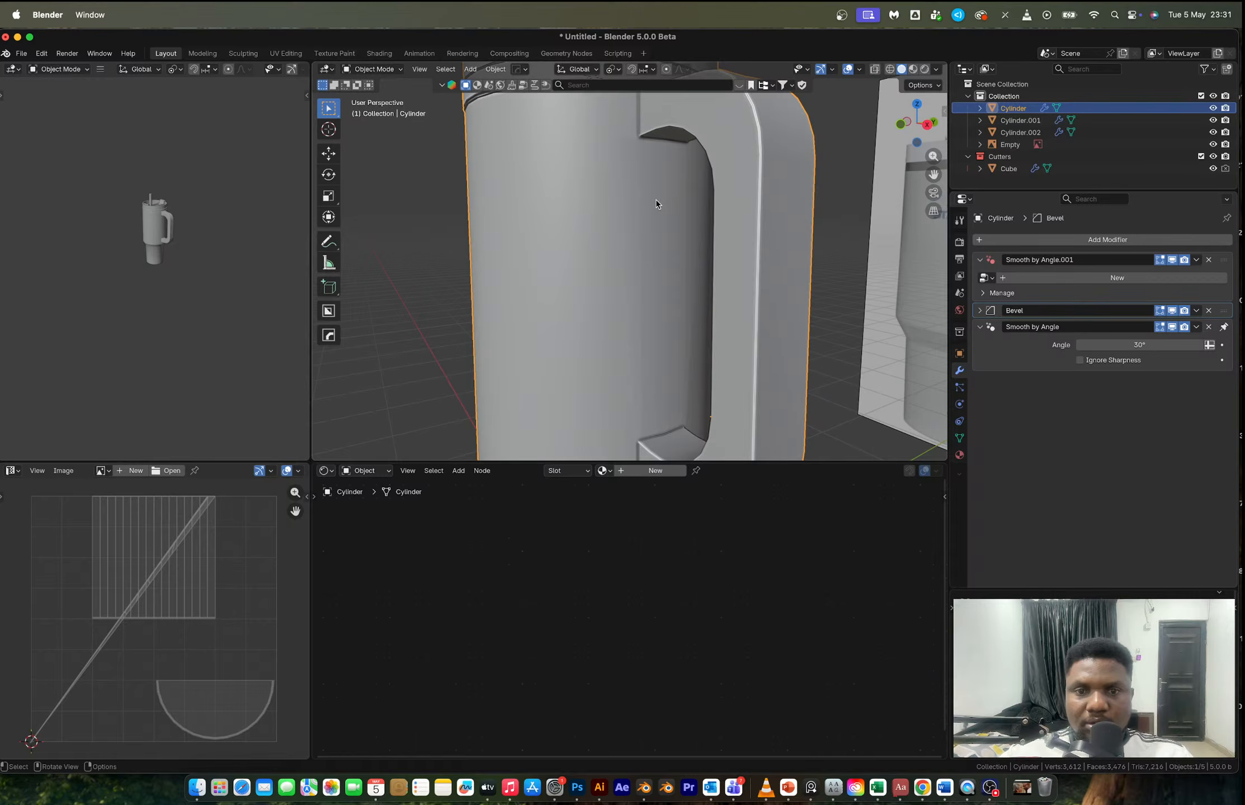
pyautogui.scroll(-4, 657, 200)
pyautogui.press('Tab')
pyautogui.hotkey('ctrl', 'r')
pyautogui.click(651, 274)
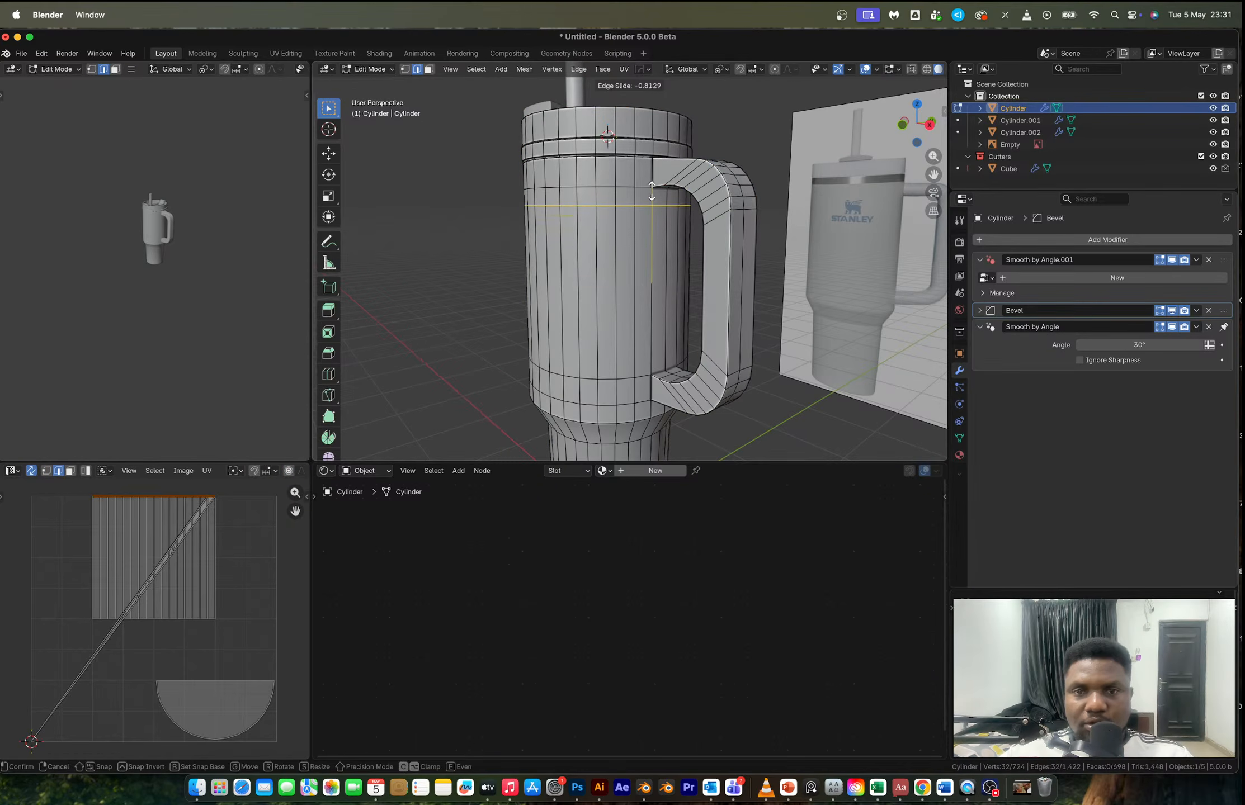
pyautogui.click(652, 195)
pyautogui.hotkey('ctrl', 'r')
pyautogui.click(652, 288)
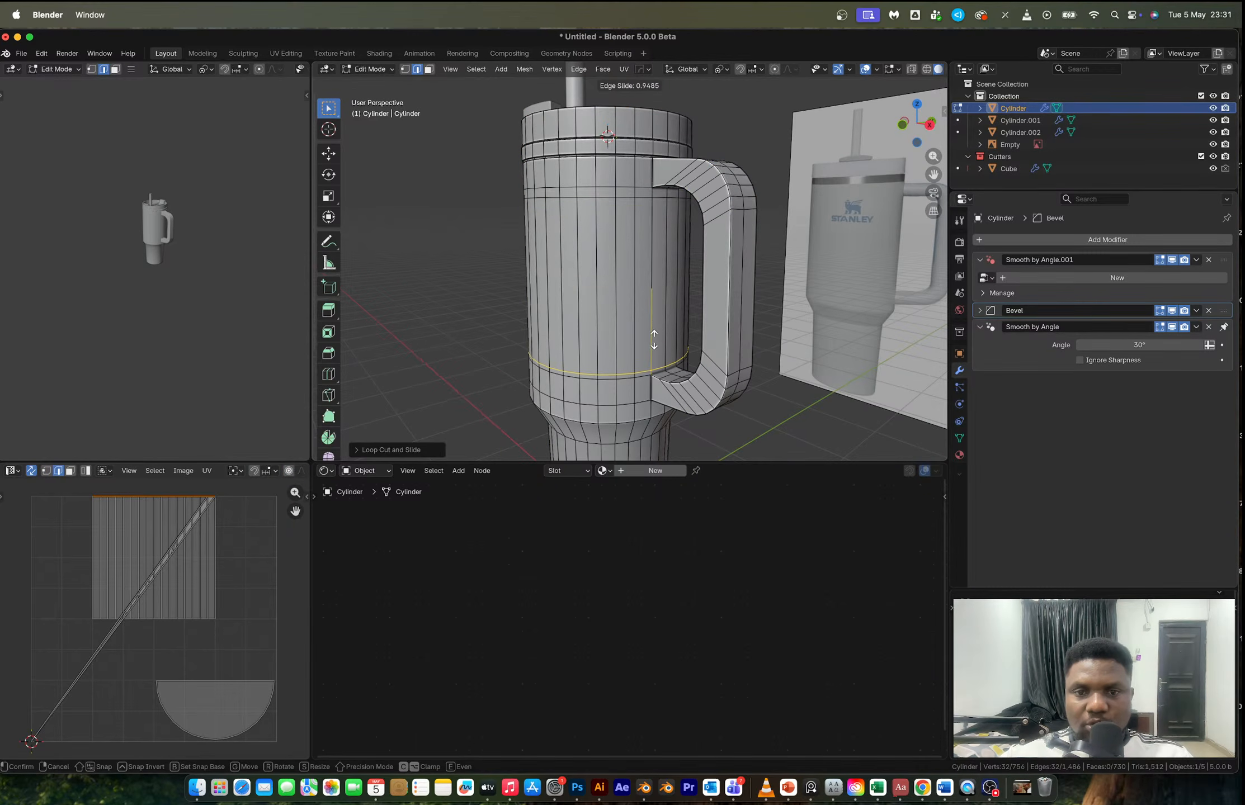
pyautogui.click(654, 339)
# - Add a Subdivision modifier at viewport level 1 to the tumbler body and inspect the smoothing
pyautogui.press('Tab')
pyautogui.scroll(-2, 644, 284)
pyautogui.moveTo(644, 284)
pyautogui.mouseDown(button='middle')
pyautogui.moveTo(673, 307)
pyautogui.moveTo(660, 280)
pyautogui.moveTo(677, 271)
pyautogui.moveTo(649, 265)
pyautogui.mouseUp(button='middle')
pyautogui.hotkey('ctrl', '1')
pyautogui.scroll(-2, 672, 308)
pyautogui.scroll(5, 658, 276)
# - Add three horizontal edge loops around the body's taper: just below its lower edge, just above it, and just below its upper edge
pyautogui.press('Tab')
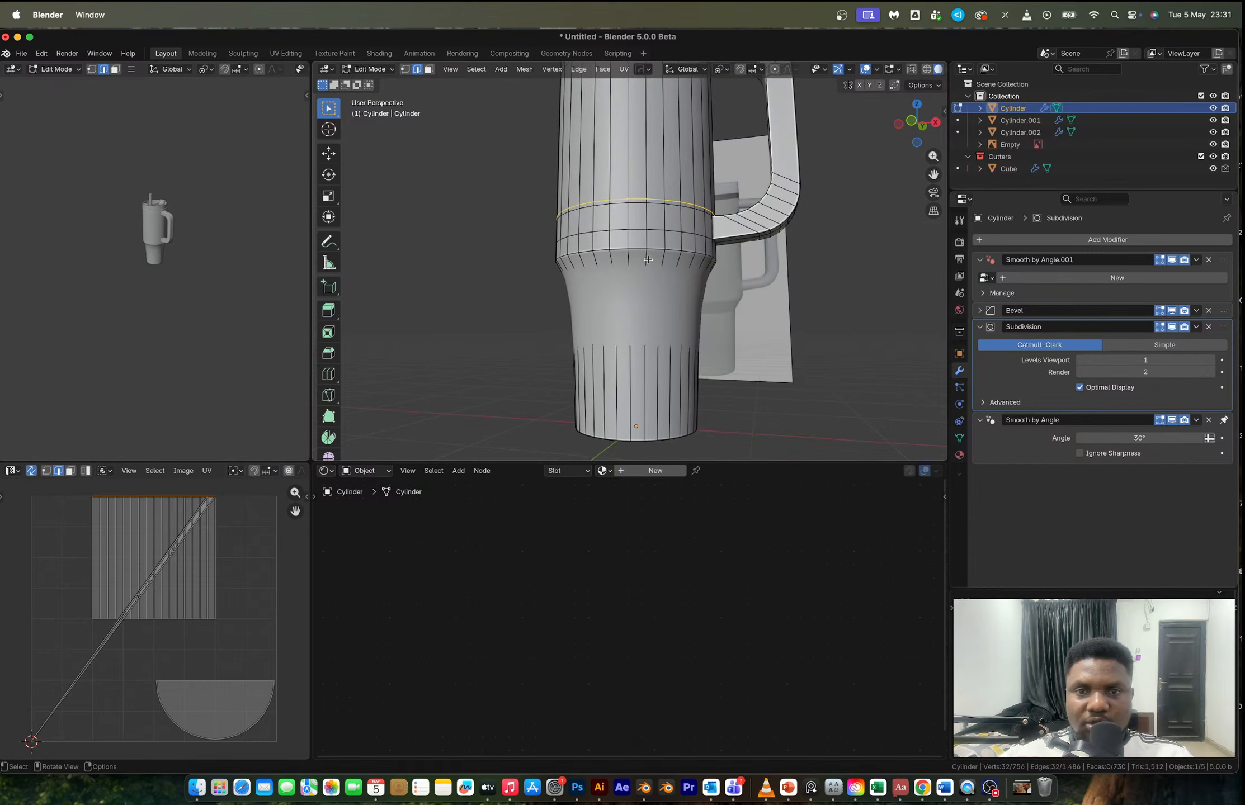
pyautogui.hotkey('ctrl', 'r')
pyautogui.click(671, 350)
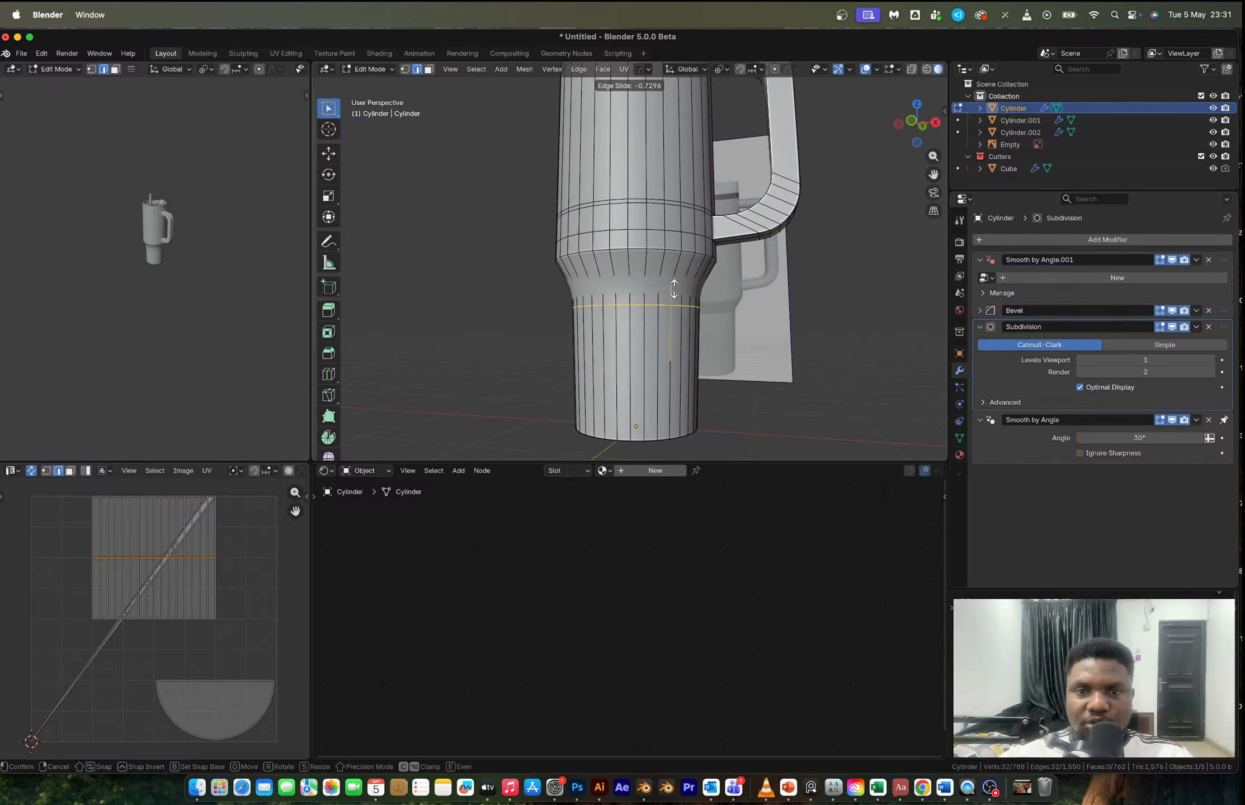
pyautogui.click(675, 278)
pyautogui.hotkey('ctrl', 'r')
pyautogui.click(675, 279)
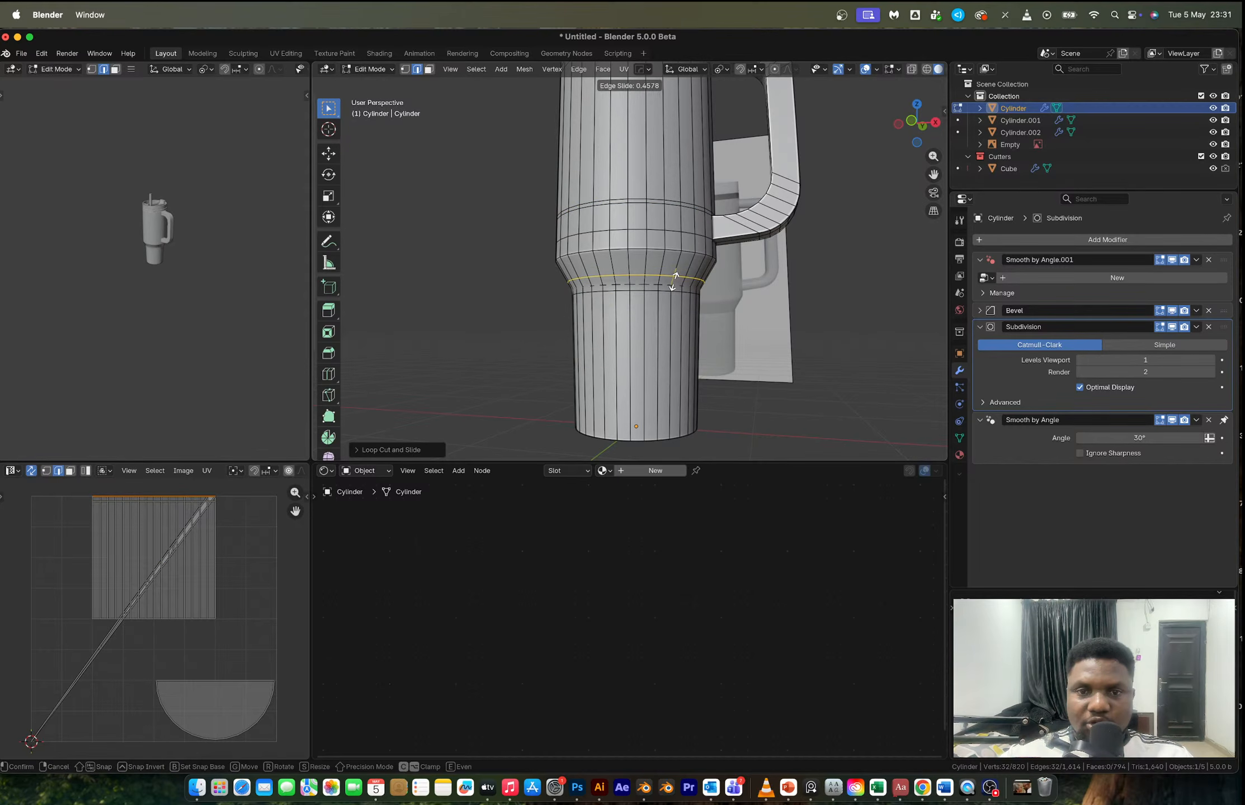
pyautogui.click(674, 284)
pyautogui.hotkey('ctrl', 'r')
pyautogui.click(672, 267)
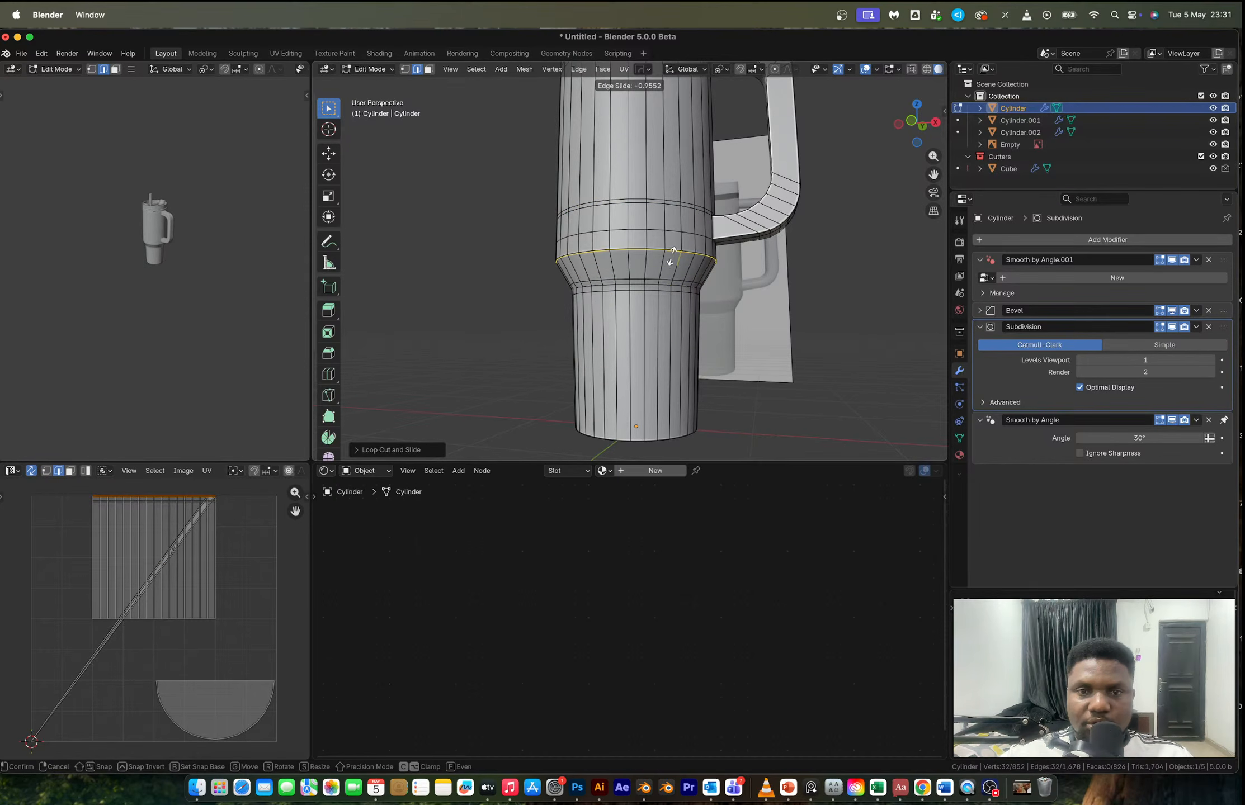
pyautogui.click(672, 257)
pyautogui.hotkey('ctrl', 'r')
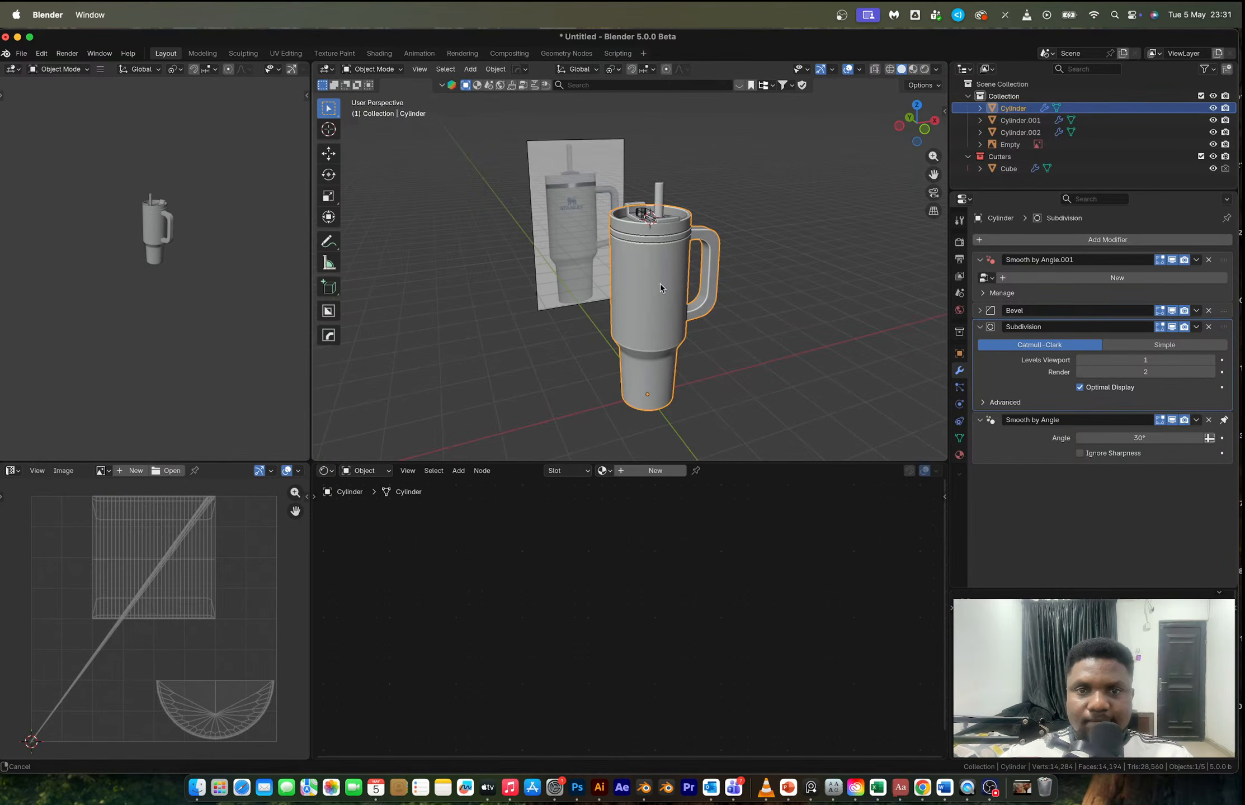
pyautogui.hotkey('alt', 'a')
pyautogui.moveTo(661, 284)
pyautogui.mouseDown(button='middle')
pyautogui.moveTo(668, 298)
pyautogui.moveTo(682, 291)
pyautogui.mouseUp(button='middle')
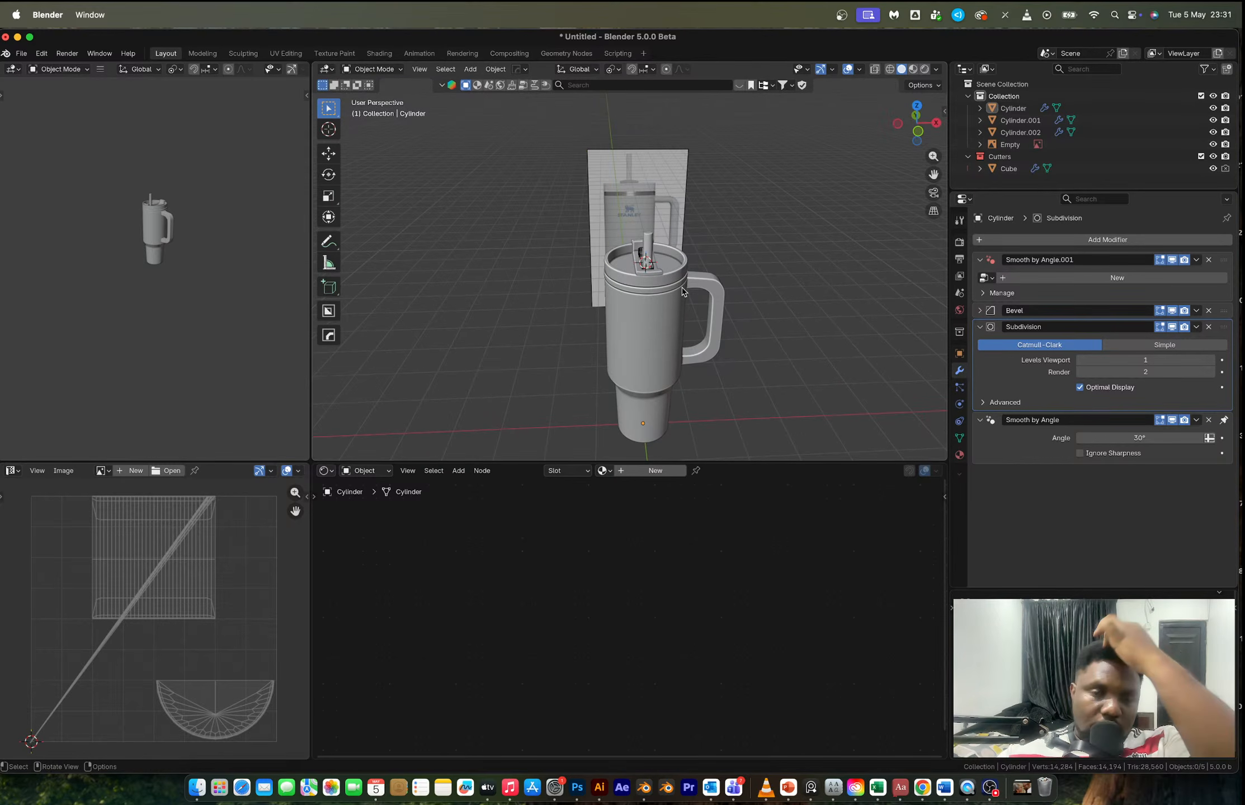
# - Display the reference screenshot "Screenshot 2026-05-05 at 23.05.29.png" in an Image Editor instead of the UV Editor
pyautogui.click(102, 470)
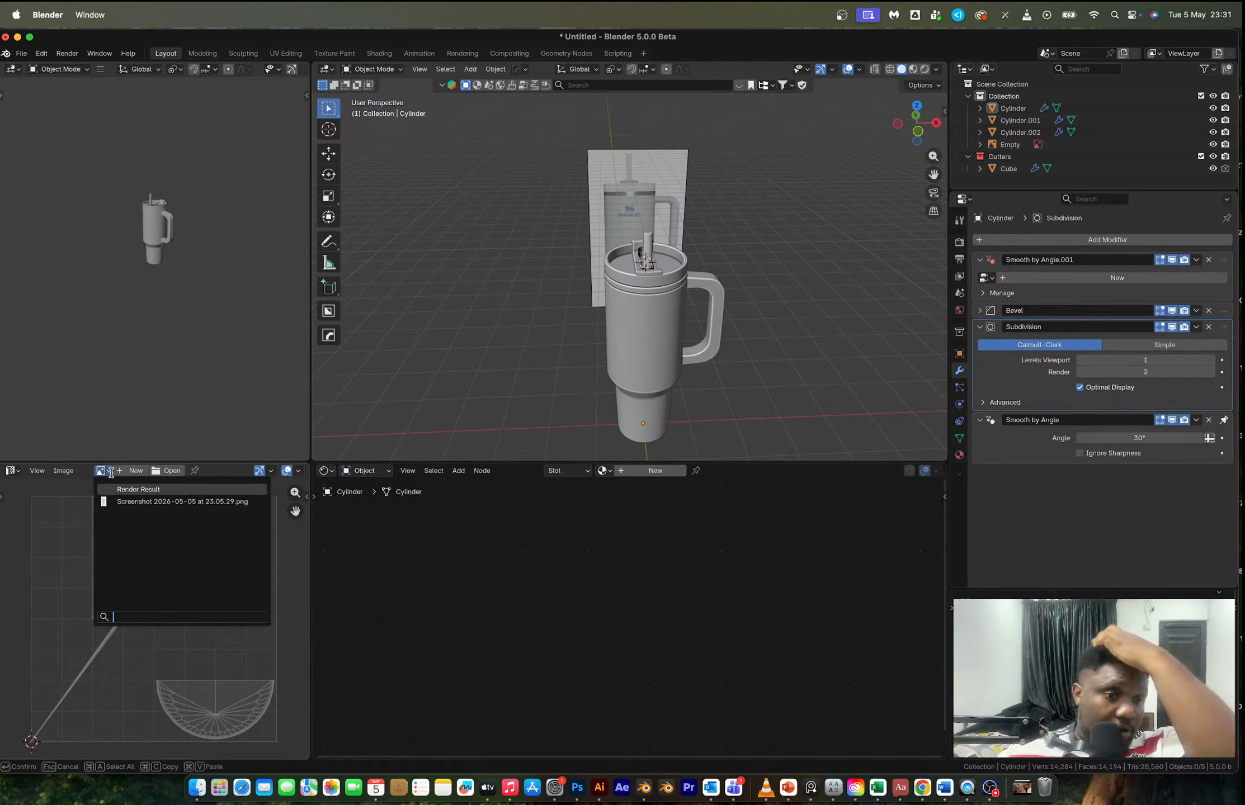
pyautogui.click(132, 502)
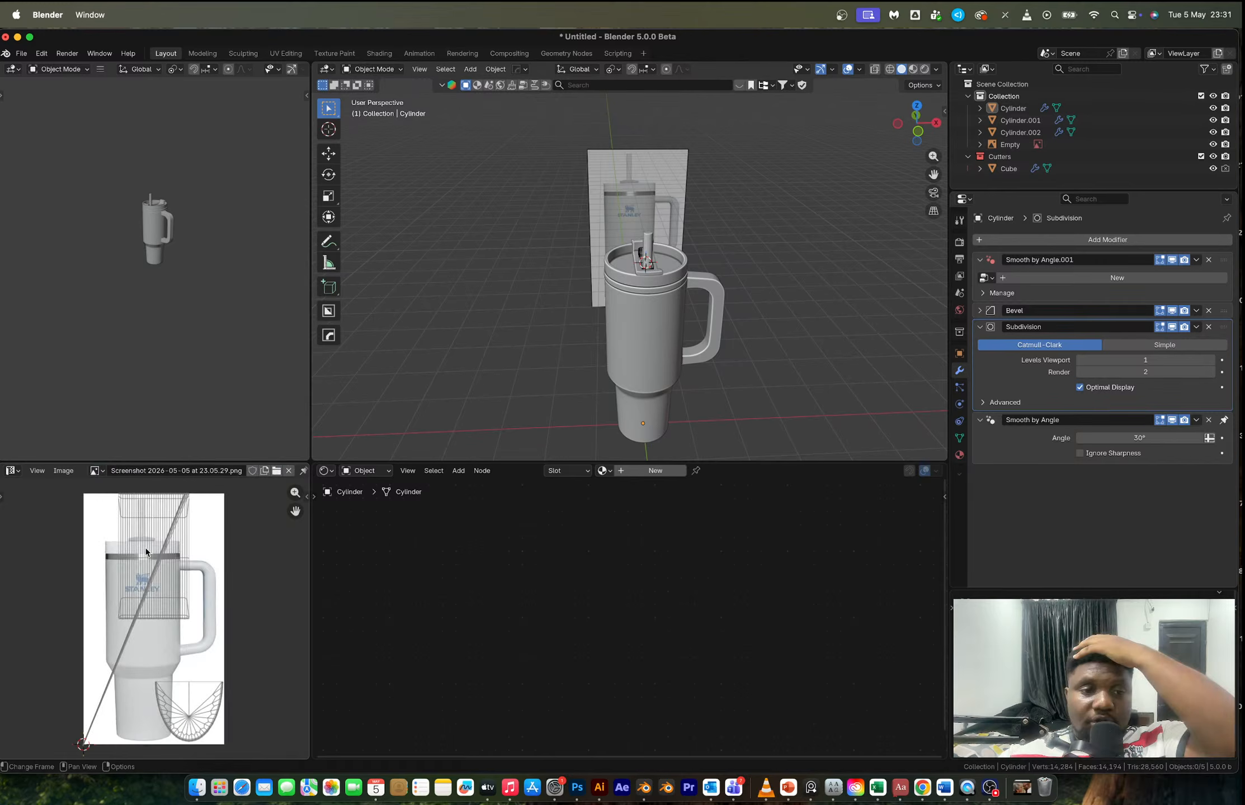
pyautogui.click(12, 470)
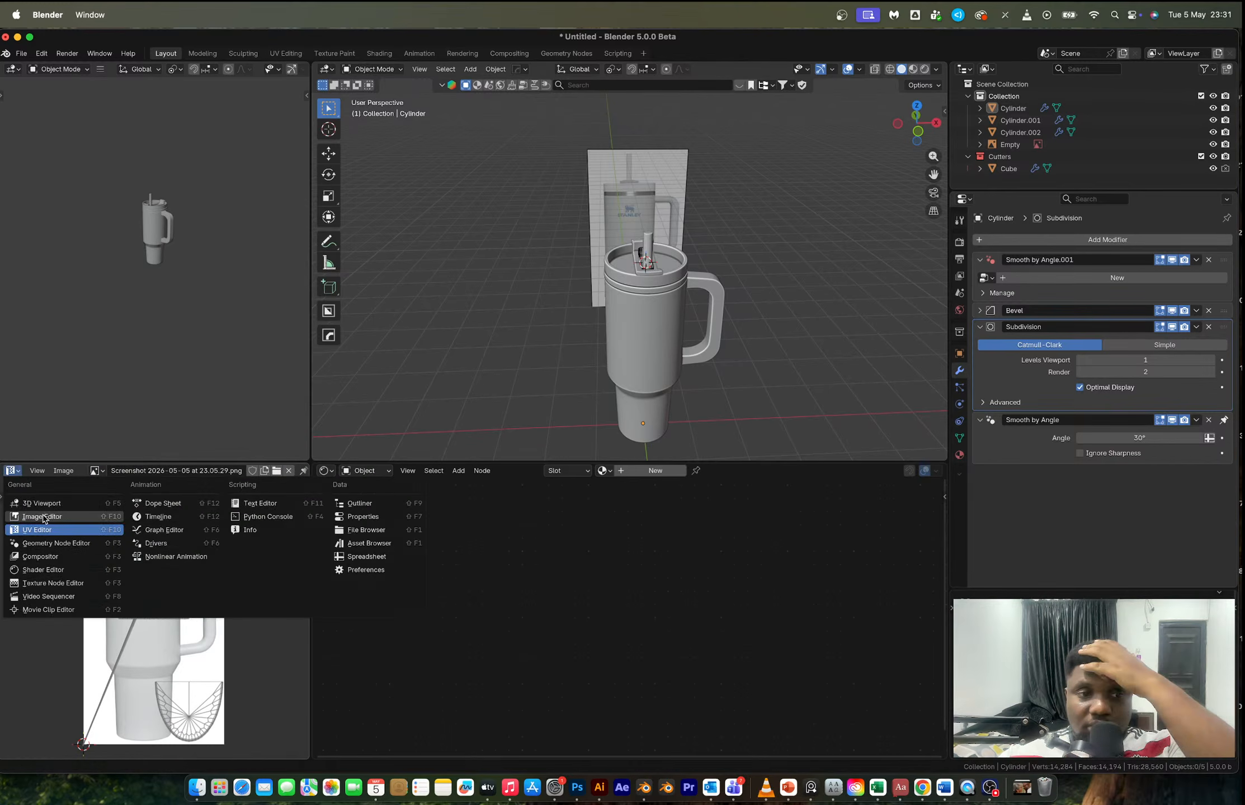
pyautogui.click(75, 512)
# - Create a new material on the tumbler body and sample its base color from the body in the reference image
pyautogui.click(652, 324)
pyautogui.keyDown('shift'); pyautogui.moveTo(652, 324); pyautogui.dragTo(602, 257, button='middle'); pyautogui.keyUp('shift')
pyautogui.scroll(2, 602, 257)
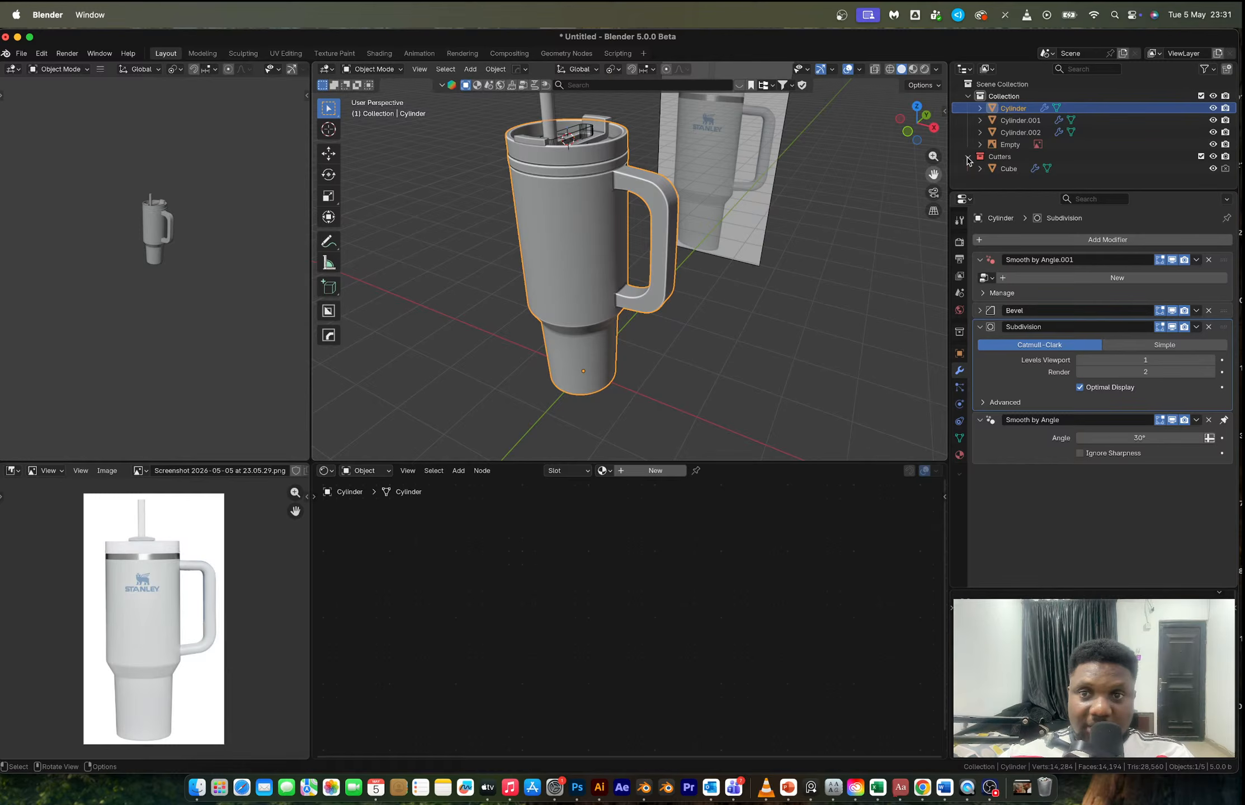
pyautogui.click(959, 454)
pyautogui.click(1081, 288)
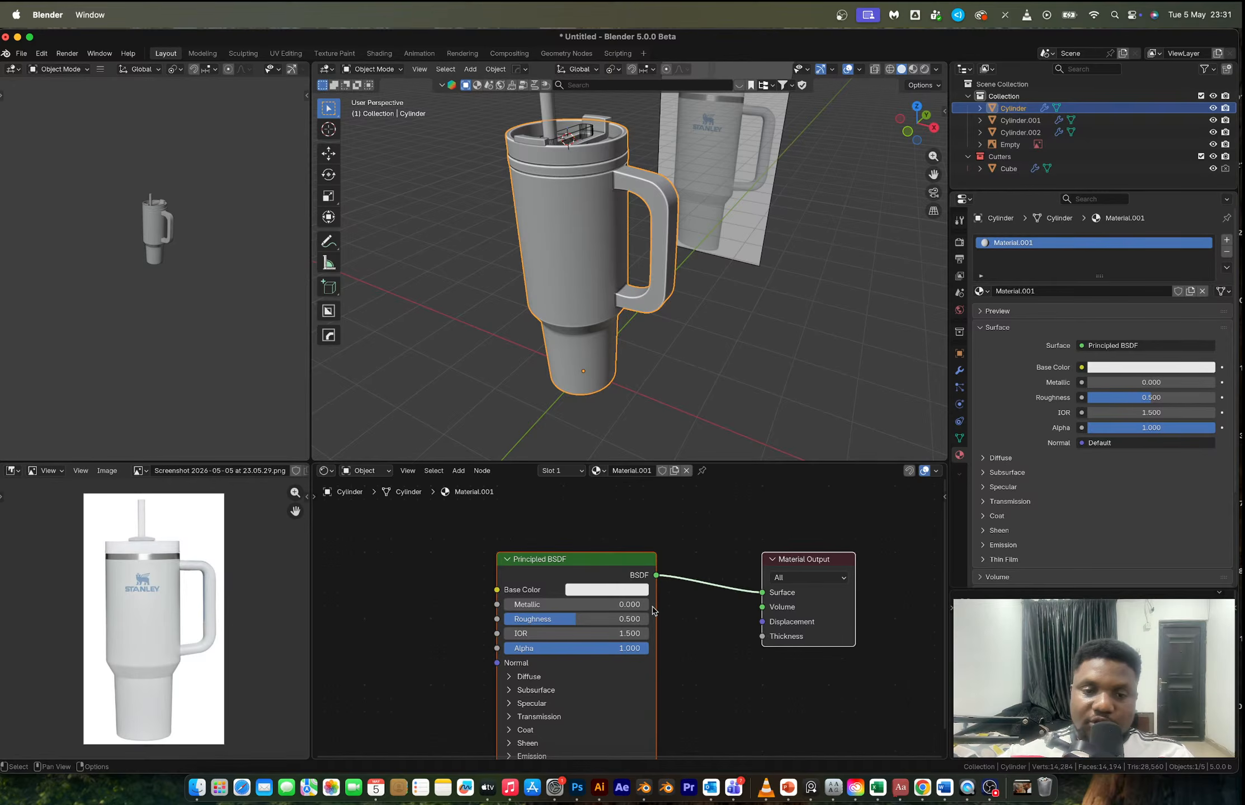
pyautogui.click(620, 591)
pyautogui.click(684, 570)
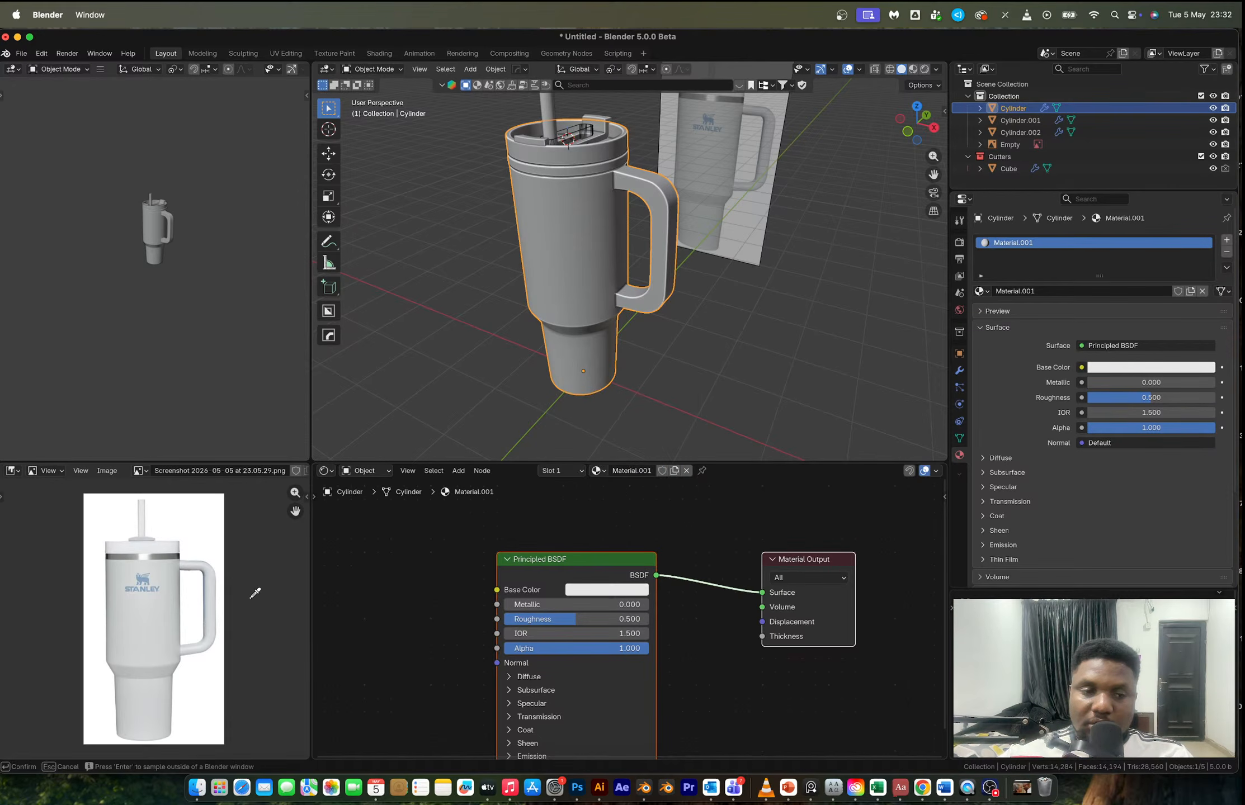
pyautogui.click(170, 607)
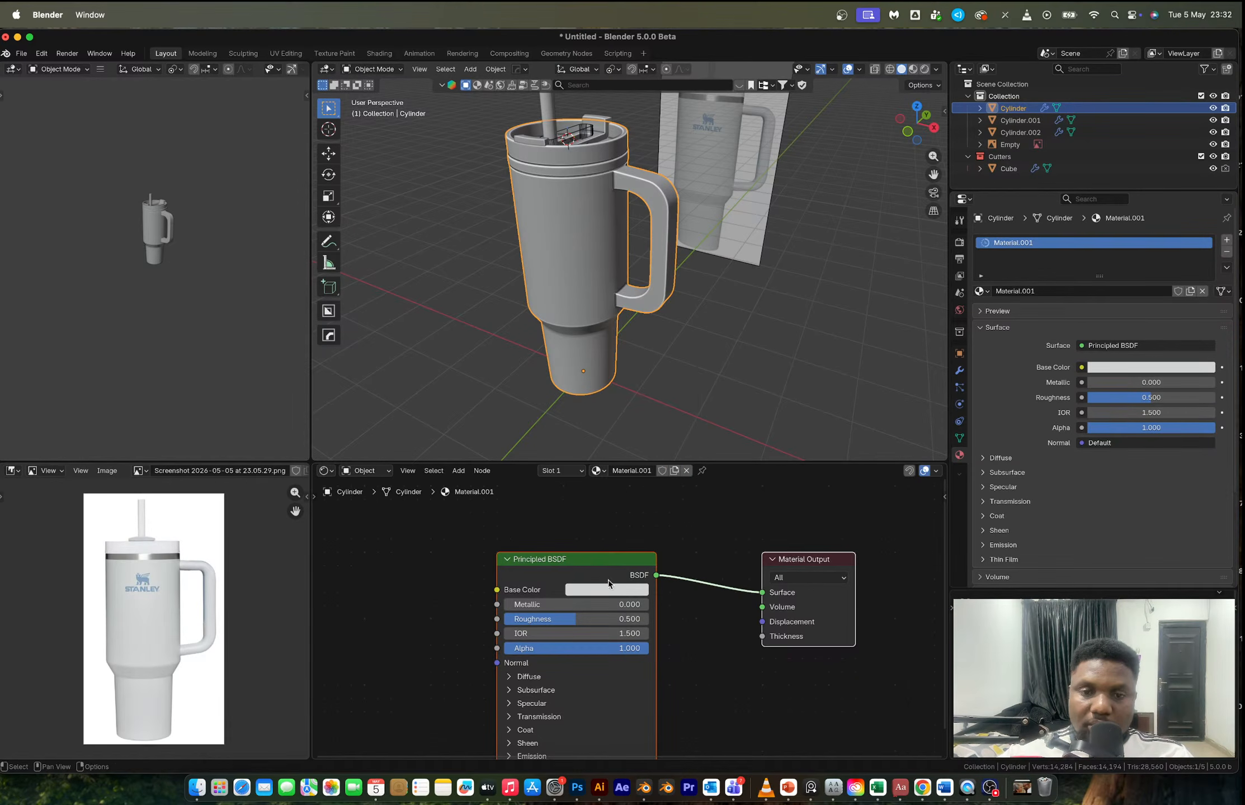
# - Show the model in Material Preview and darken the body material's base color to a mid grey
pyautogui.moveTo(577, 567)
pyautogui.mouseDown(button='middle')
pyautogui.moveTo(721, 548)
pyautogui.moveTo(614, 581)
pyautogui.mouseUp(button='middle')
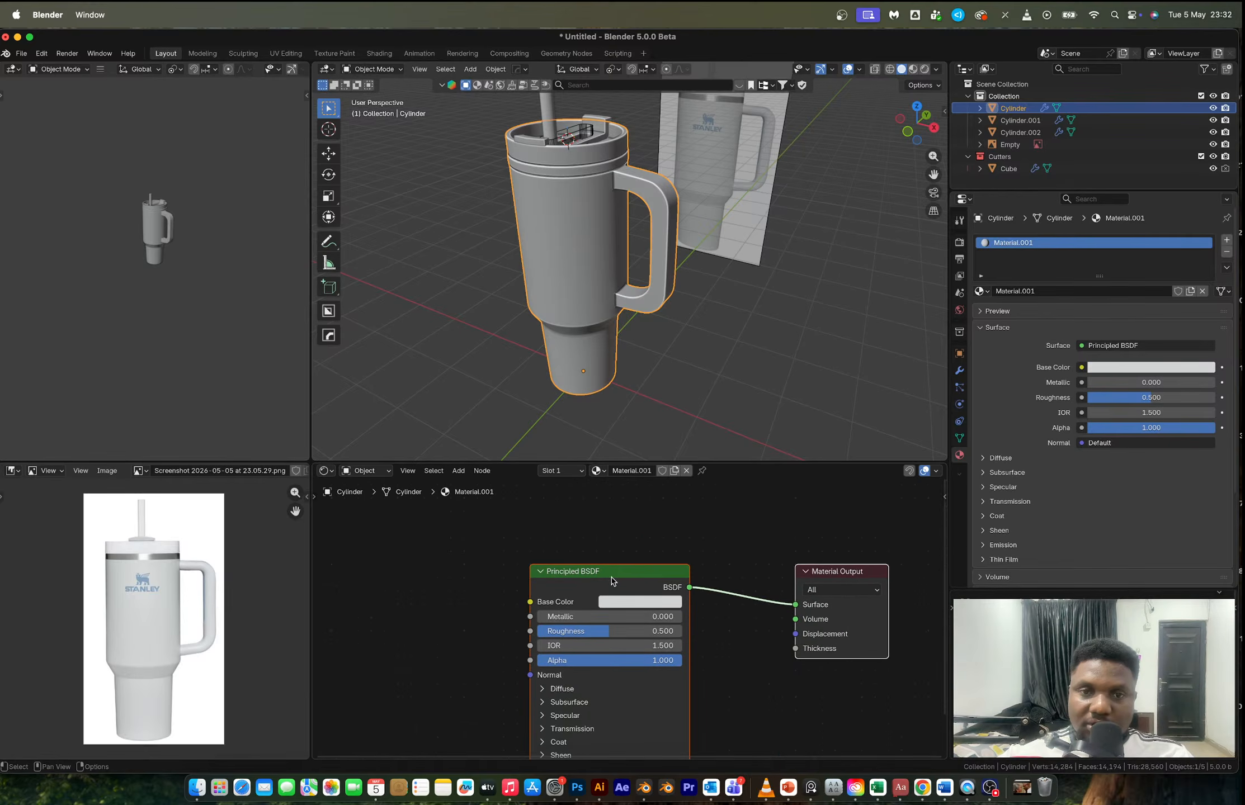
pyautogui.press('z')
pyautogui.press('2')
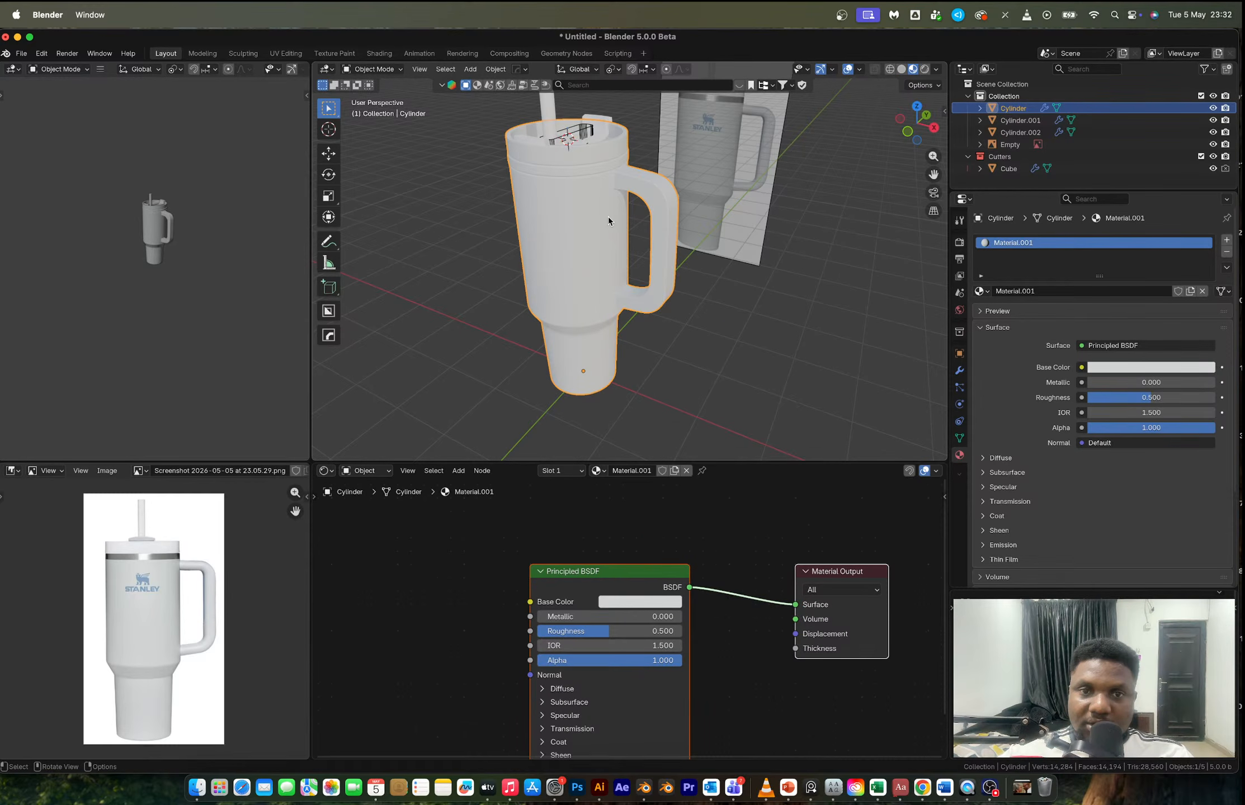
pyautogui.click(639, 602)
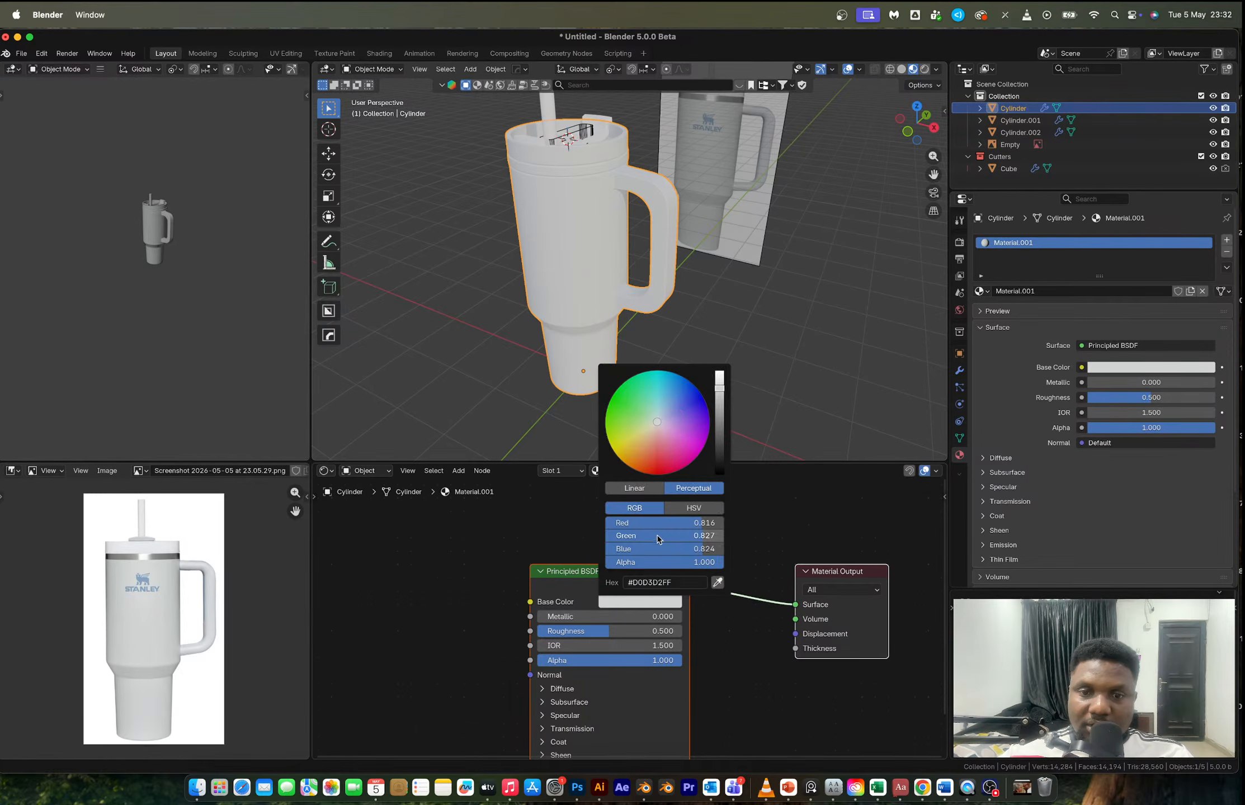
pyautogui.moveTo(674, 546); pyautogui.dragTo(652, 549)
pyautogui.moveTo(742, 313); pyautogui.dragTo(723, 355, button='middle')
pyautogui.moveTo(672, 283); pyautogui.dragTo(619, 275, button='middle')
# - Try to bevel one of the handle's long edge loops with 6 segments at about 0.07 m and inspect the shading
pyautogui.press('Tab')
pyautogui.scroll(2, 618, 275)
pyautogui.keyDown('alt'); pyautogui.click(599, 260); pyautogui.keyUp('alt')
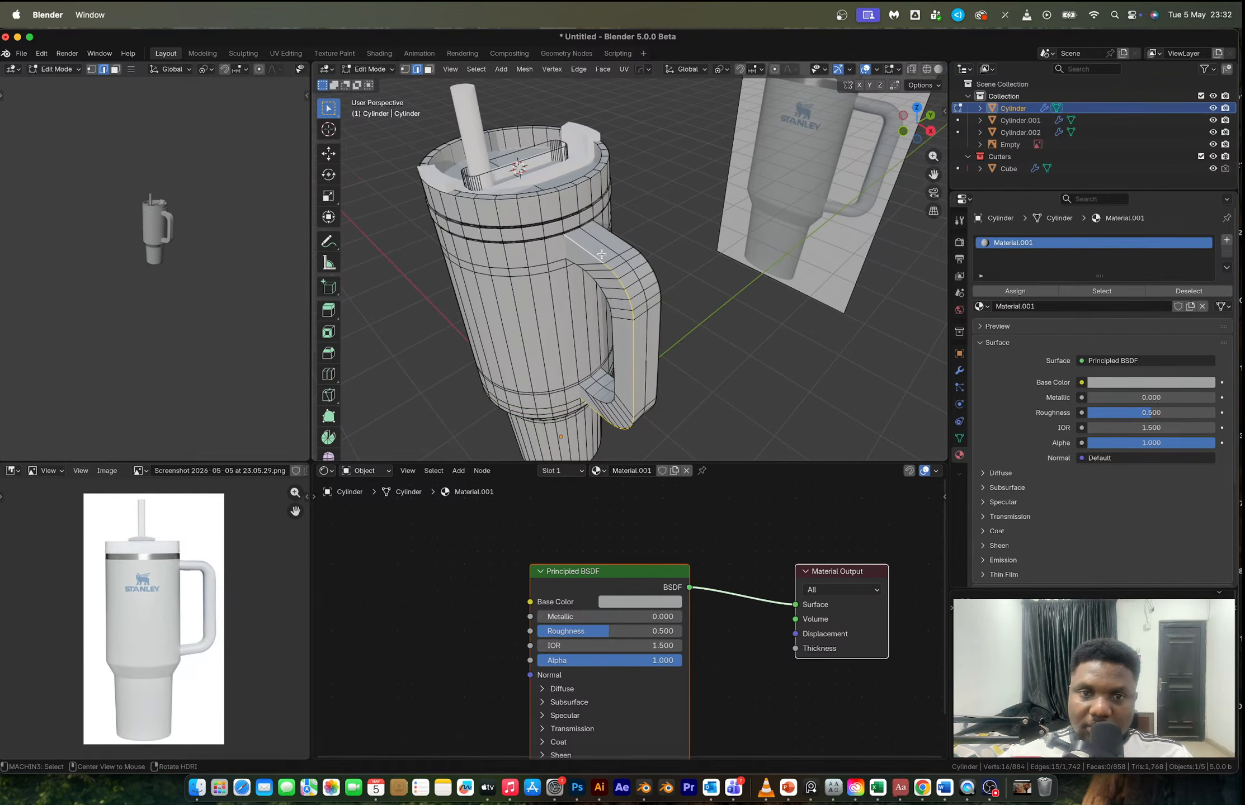
pyautogui.hotkey('ctrl', 'b')
pyautogui.scroll(5, 732, 313)
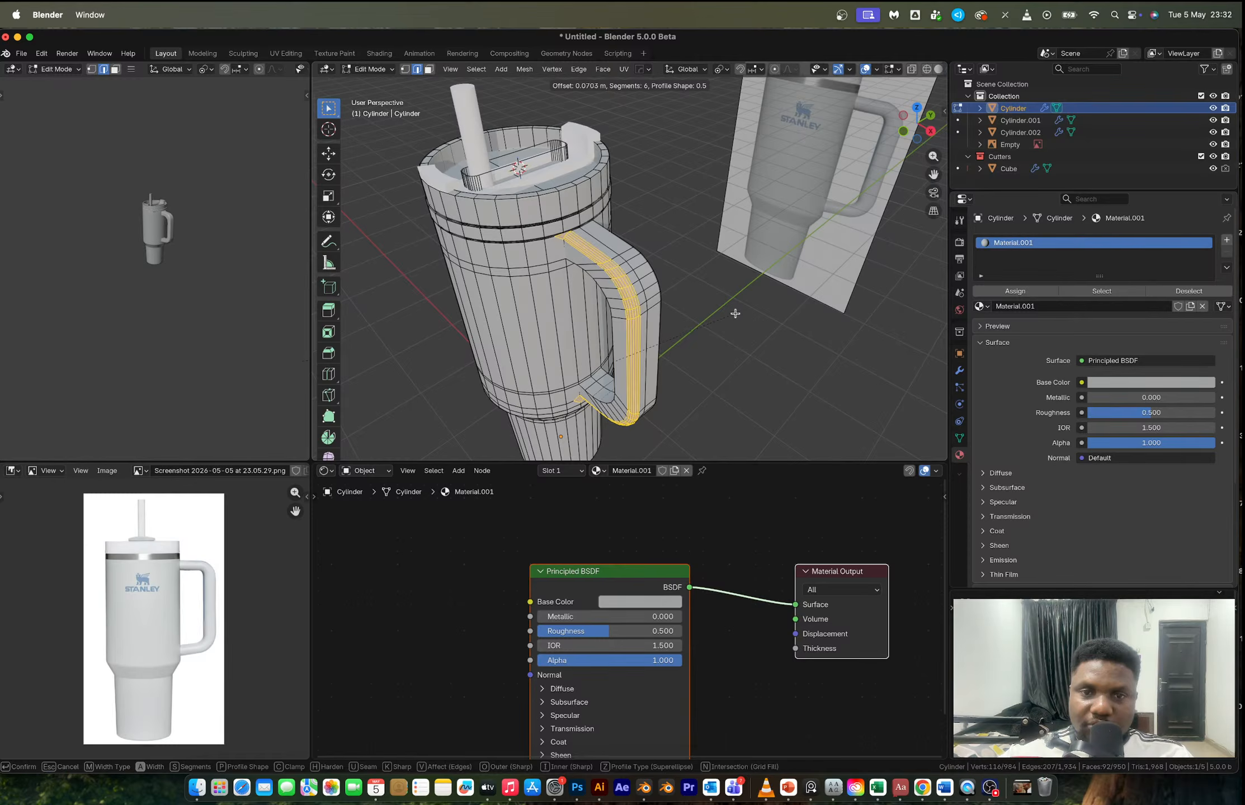
pyautogui.click(737, 313)
pyautogui.moveTo(674, 315)
pyautogui.mouseDown(button='middle')
pyautogui.moveTo(668, 286)
pyautogui.moveTo(643, 309)
pyautogui.moveTo(657, 314)
pyautogui.mouseUp(button='middle')
pyautogui.press('Tab')
pyautogui.press('z')
pyautogui.click(659, 375)
pyautogui.moveTo(659, 375); pyautogui.dragTo(673, 268, button='middle')
pyautogui.press('Tab')
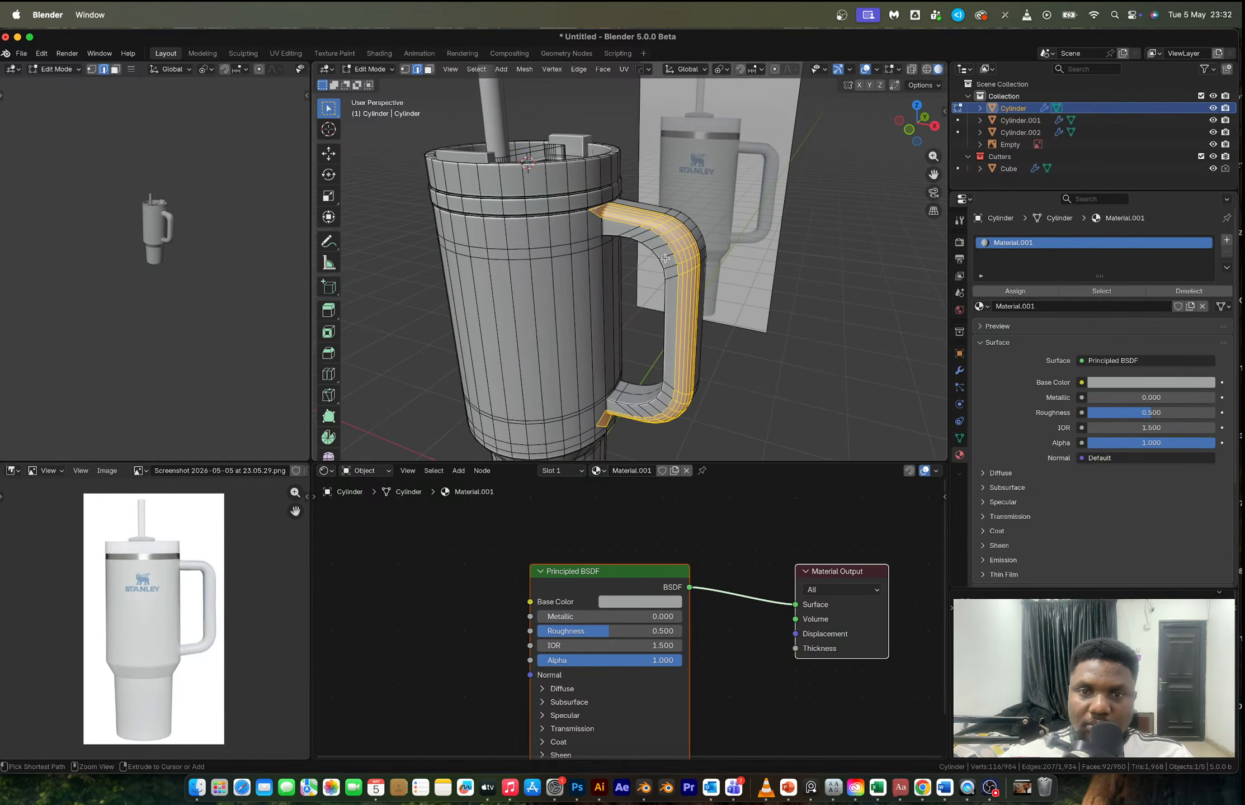
# - Try to bevel the inner and outer edge loops on the handle's side face together with 6 segments at about 0.11 m
pyautogui.keyDown('alt'); pyautogui.click(662, 255); pyautogui.keyUp('alt')
pyautogui.keyDown('alt'); pyautogui.click(668, 241); pyautogui.keyUp('alt')
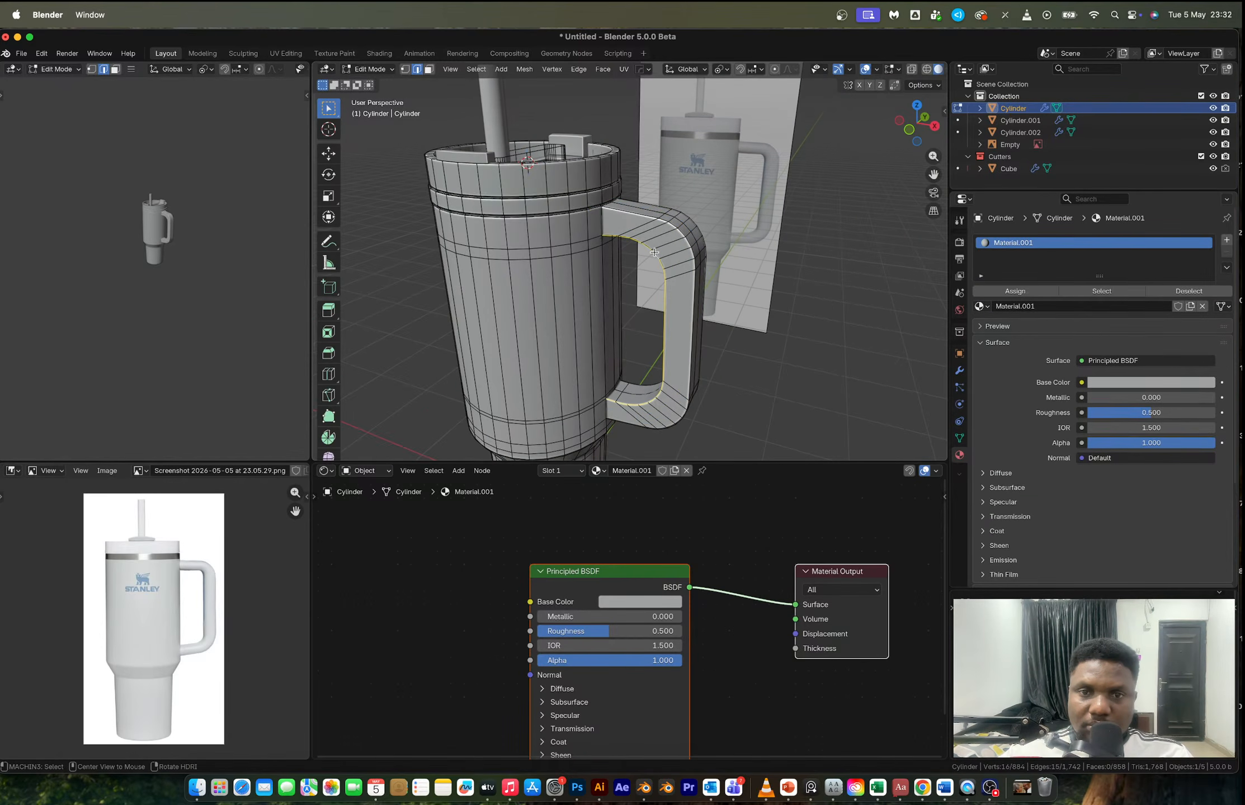
pyautogui.keyDown('alt'); pyautogui.keyDown('shift'); pyautogui.click(671, 225); pyautogui.keyUp('shift'); pyautogui.keyUp('alt')
pyautogui.scroll(5, 604, 227)
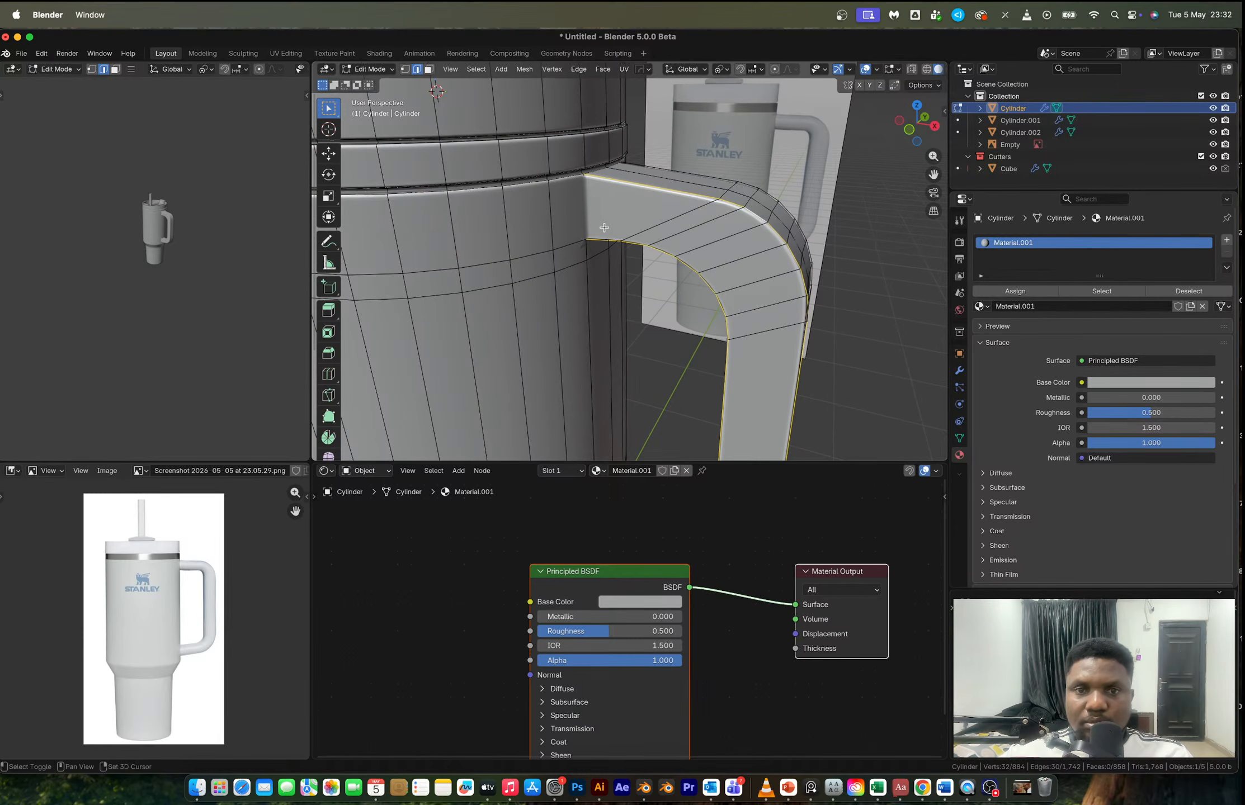
pyautogui.hotkey('ctrl', 'b')
pyautogui.scroll(5, 840, 216)
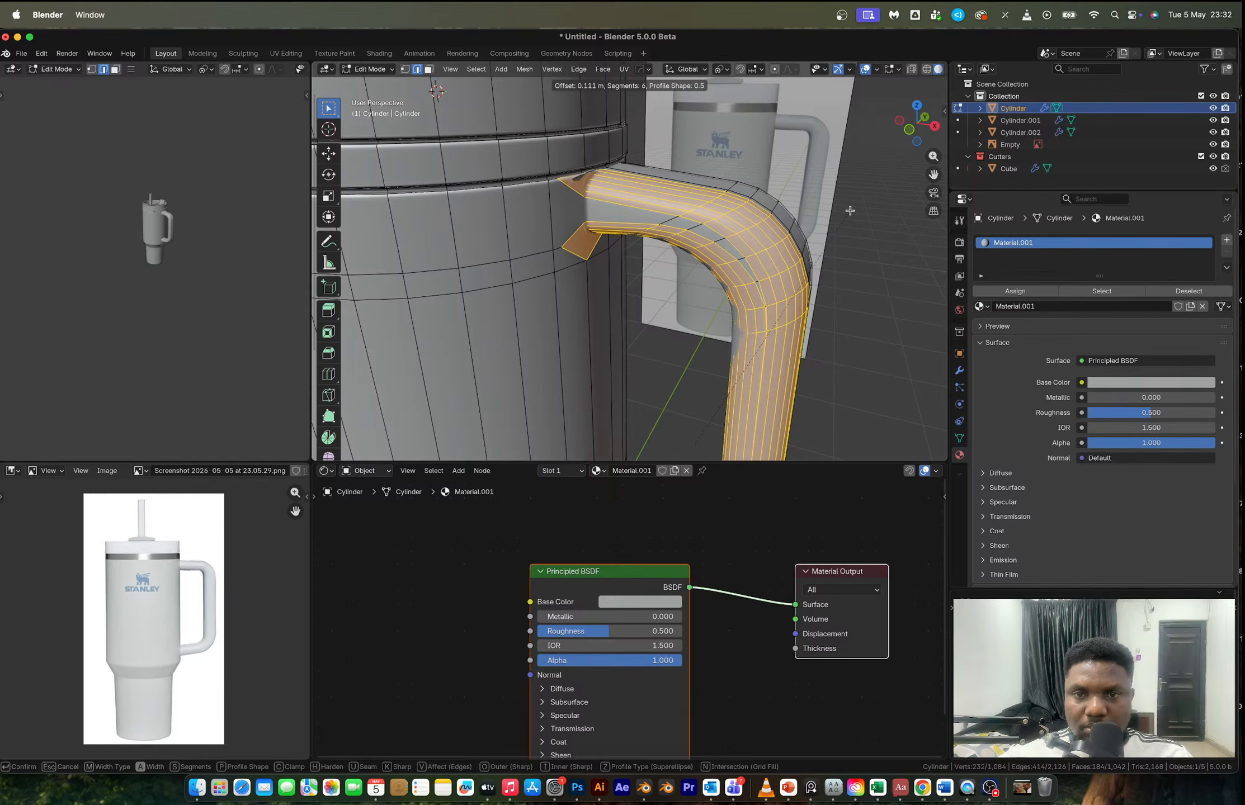
pyautogui.click(850, 211)
pyautogui.press('Tab')
pyautogui.scroll(-4, 736, 266)
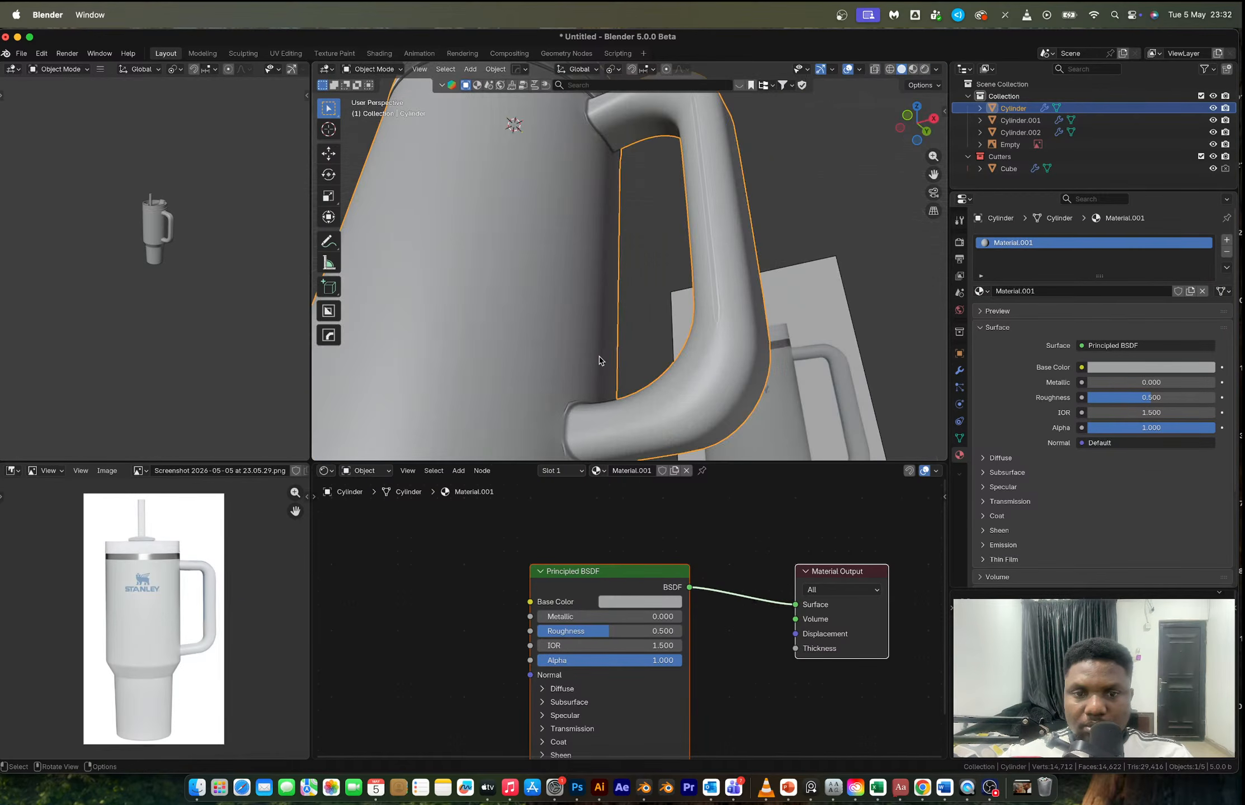
pyautogui.keyDown('shift'); pyautogui.moveTo(600, 359); pyautogui.dragTo(607, 316, button='middle'); pyautogui.keyUp('shift')
pyautogui.press('Tab')
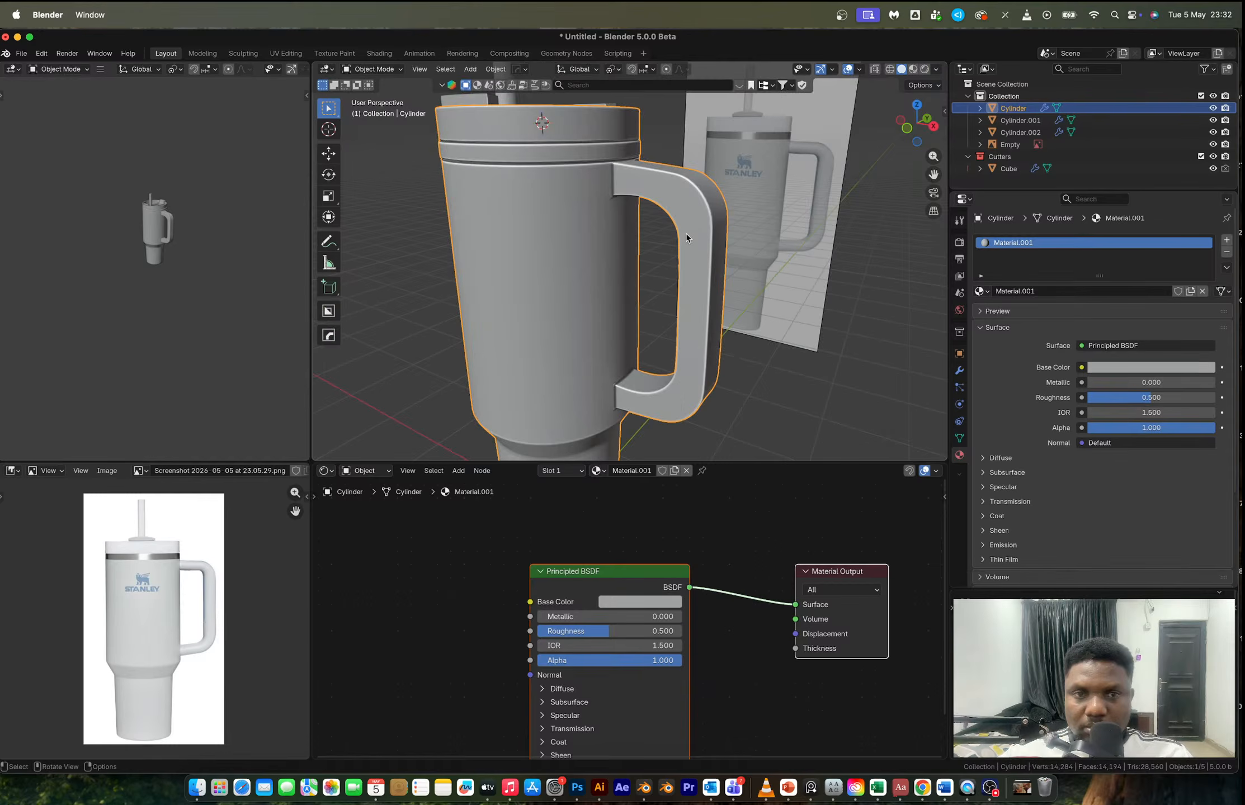
# - Reduce the body's Bevel modifier amount to 0.00275 m and disable that modifier in the viewport
pyautogui.scroll(5, 685, 233)
pyautogui.moveTo(686, 234); pyautogui.dragTo(637, 224, button='middle')
pyautogui.press('Tab')
pyautogui.press('Tab')
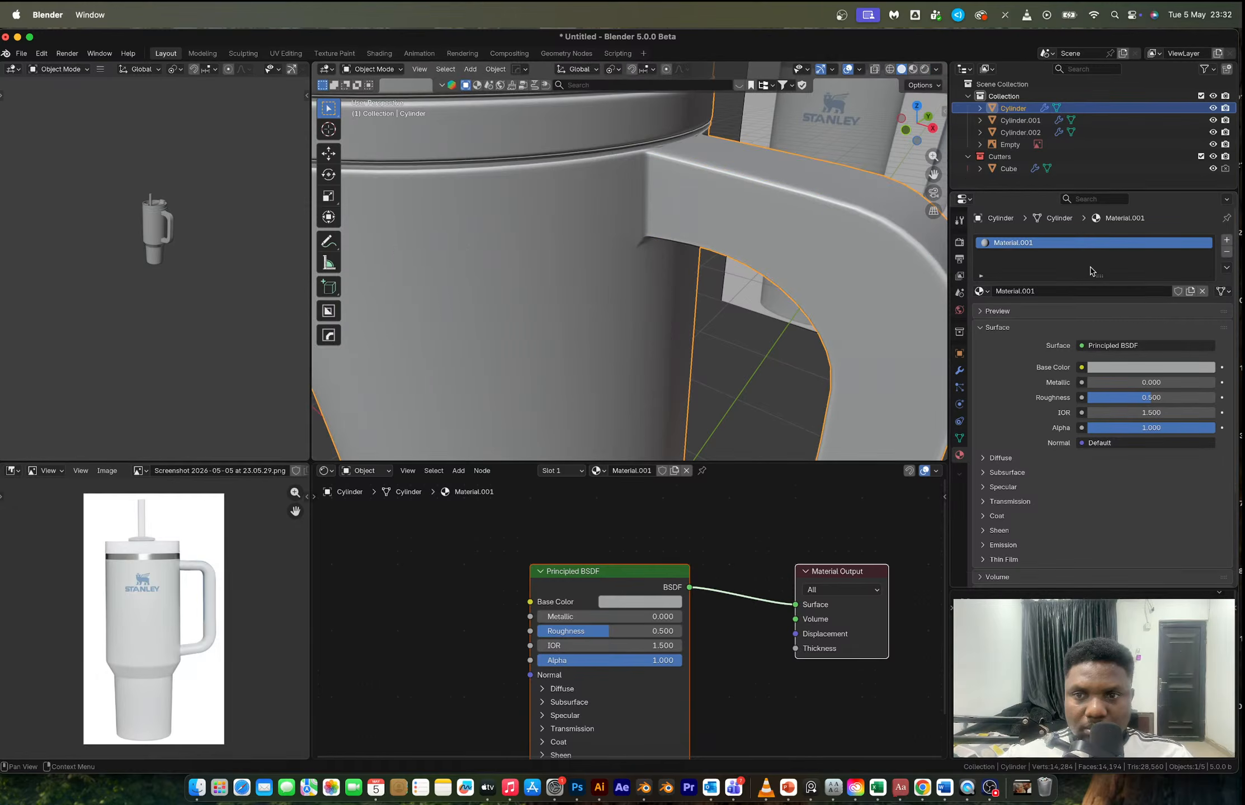
pyautogui.click(959, 370)
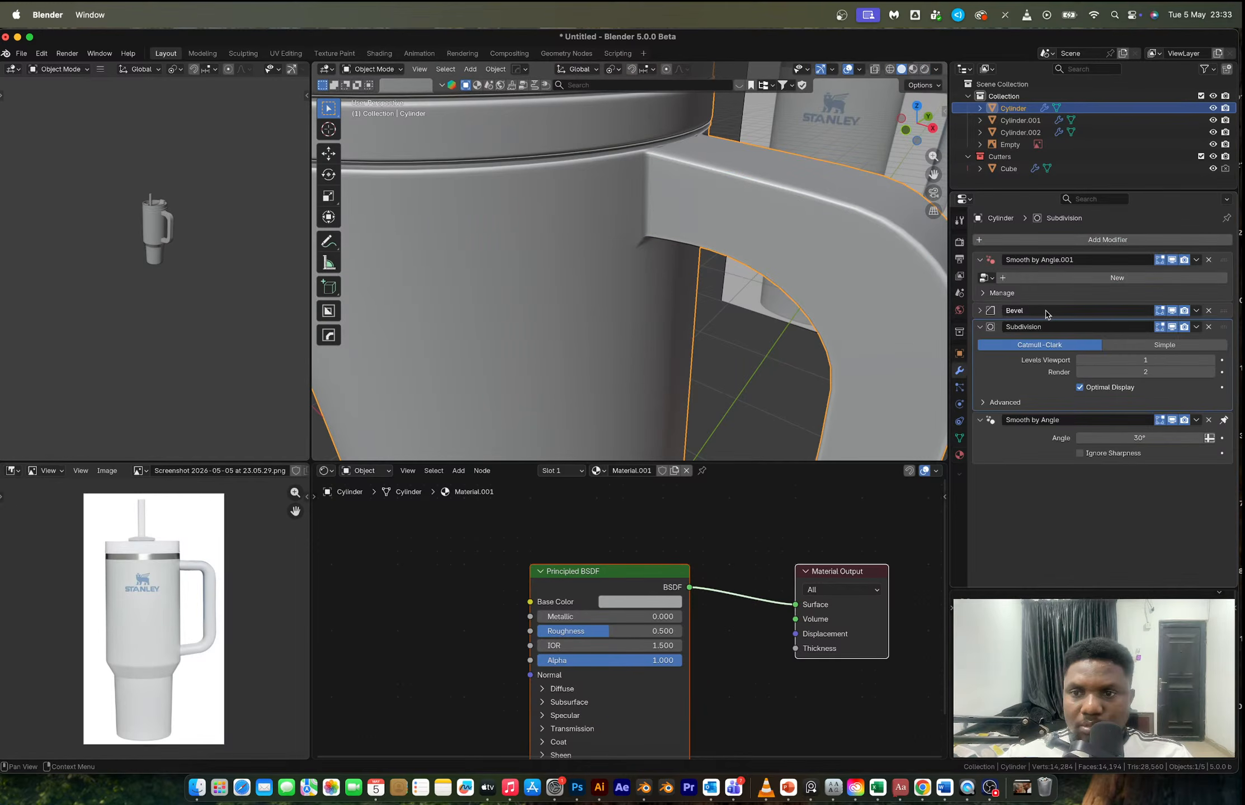
pyautogui.click(1047, 312)
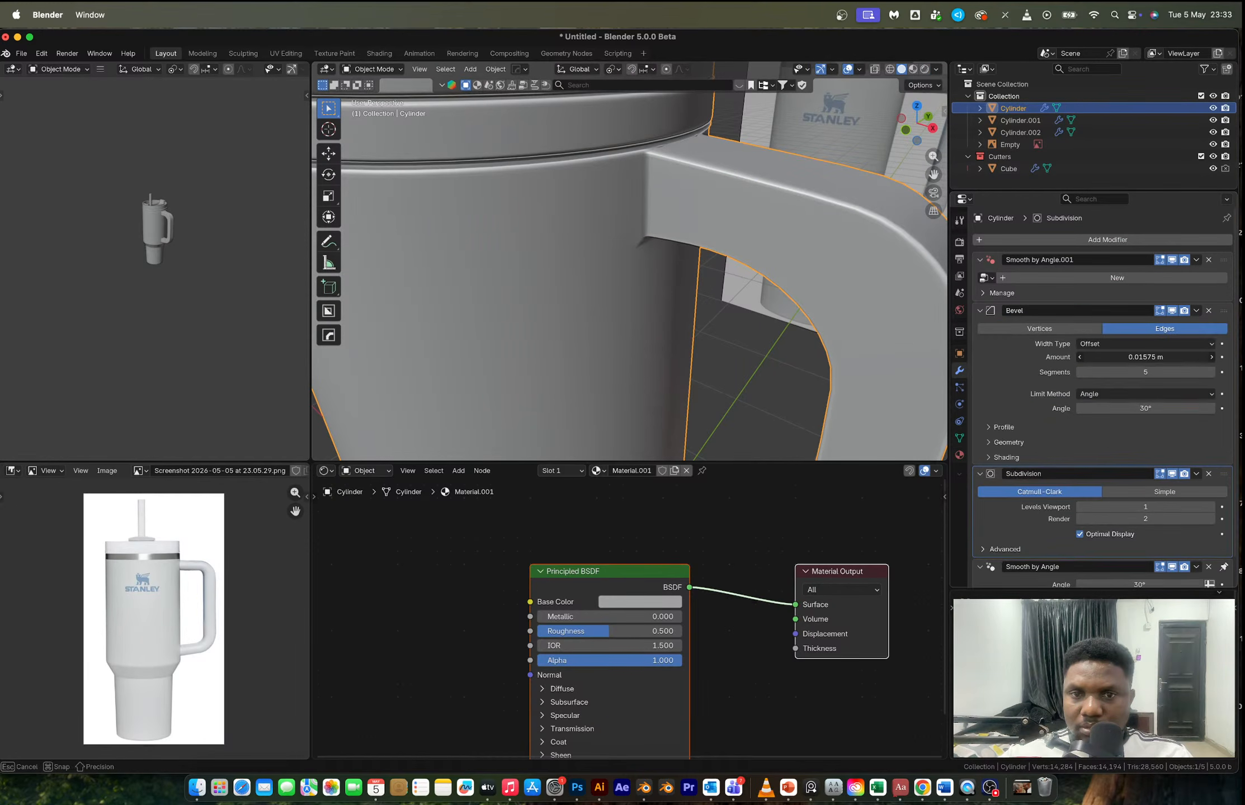
pyautogui.moveTo(1145, 357)
pyautogui.mouseDown()
pyautogui.moveTo(1110, 358)
pyautogui.moveTo(1121, 357)
pyautogui.mouseUp()
pyautogui.click(1172, 312)
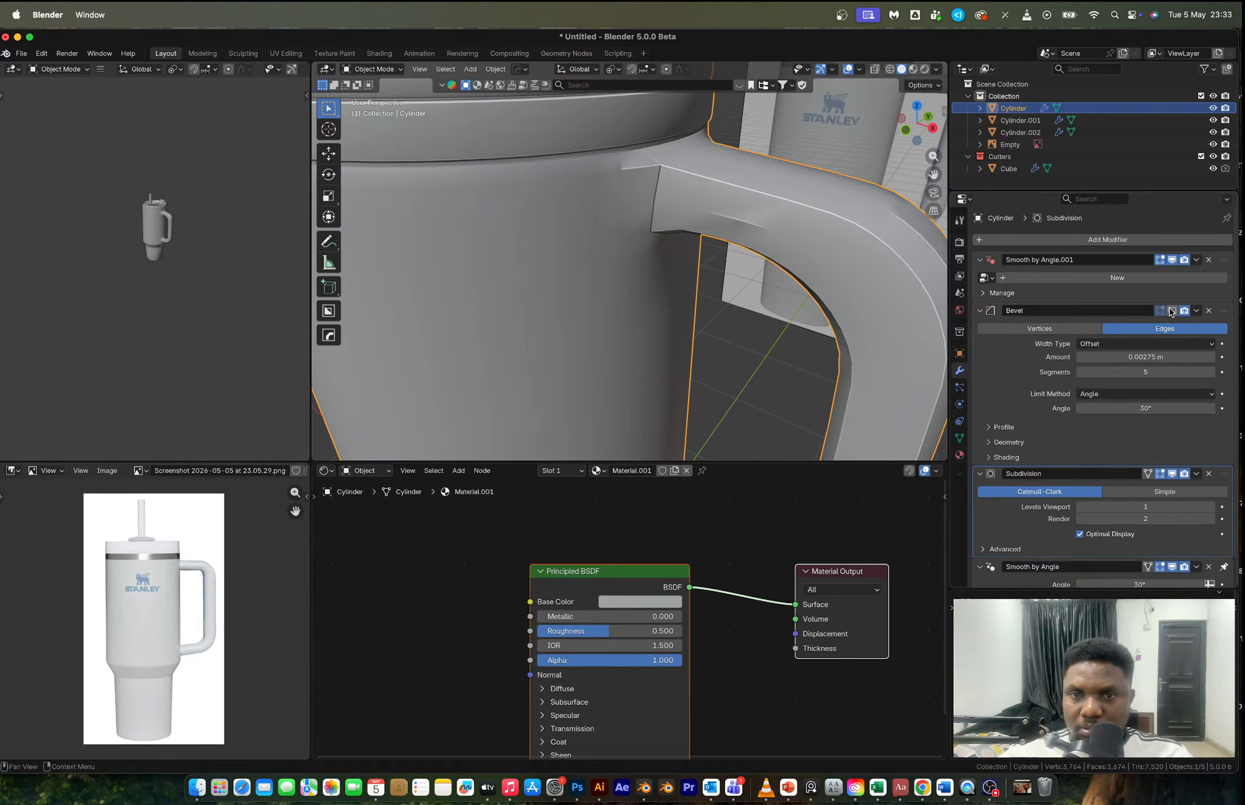
# - Raise the body's Subdivision modifier to viewport level 2 and inspect the smoothing of the handle and body
pyautogui.scroll(-10, 766, 254)
pyautogui.moveTo(624, 271); pyautogui.dragTo(630, 271, button='middle')
pyautogui.scroll(4, 678, 242)
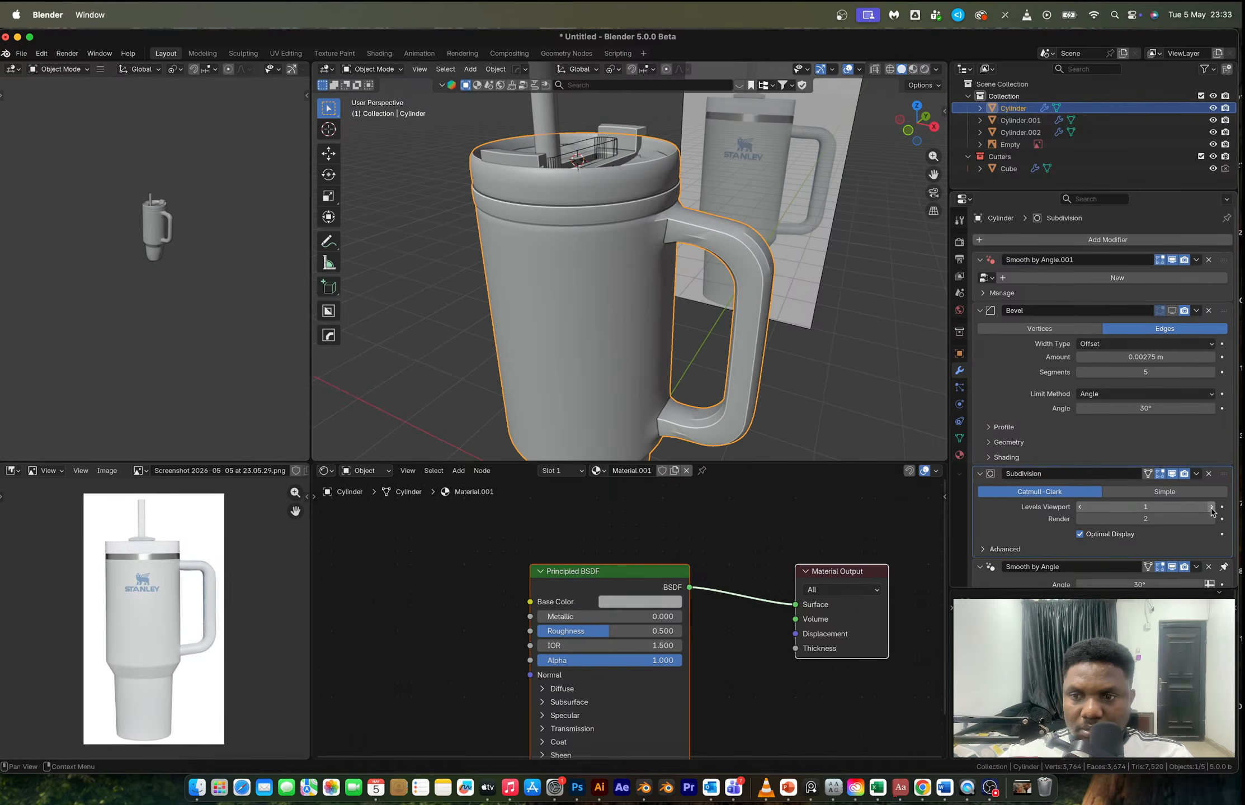
pyautogui.click(1210, 507)
pyautogui.moveTo(702, 244)
pyautogui.mouseDown(button='middle')
pyautogui.moveTo(678, 162)
pyautogui.moveTo(677, 228)
pyautogui.moveTo(625, 209)
pyautogui.moveTo(637, 225)
pyautogui.moveTo(702, 185)
pyautogui.moveTo(770, 174)
pyautogui.moveTo(691, 264)
pyautogui.moveTo(708, 268)
pyautogui.mouseUp(button='middle')
pyautogui.scroll(4, 640, 205)
pyautogui.scroll(-3, 627, 210)
pyautogui.press('Tab')
pyautogui.press('Tab')
pyautogui.scroll(-4, 770, 174)
pyautogui.scroll(6, 671, 257)
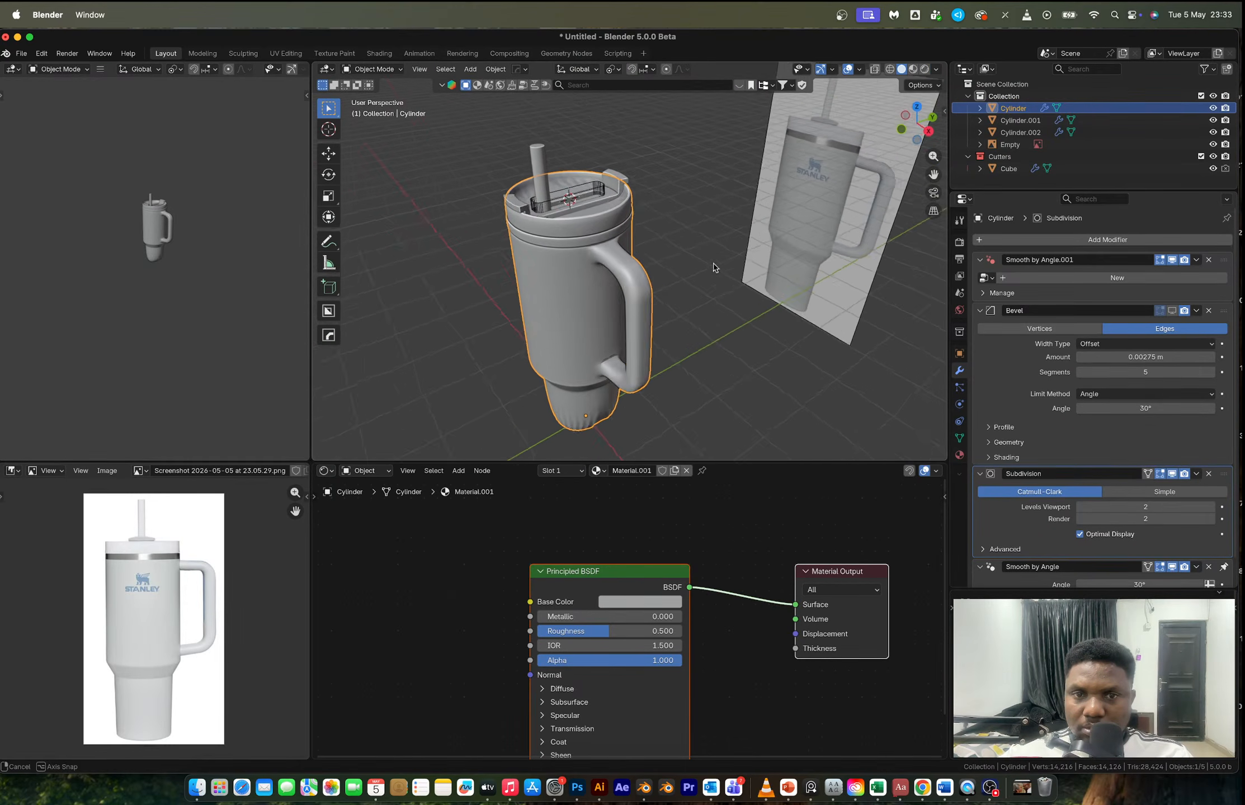
# - Bevel the edge loops along the two grooves below the rim with 6 segments at about 0.0015 m and inspect the result
pyautogui.press('Tab')
pyautogui.keyDown('alt'); pyautogui.click(589, 244); pyautogui.keyUp('alt')
pyautogui.keyDown('alt'); pyautogui.keyDown('shift'); pyautogui.click(637, 210); pyautogui.keyUp('shift'); pyautogui.keyUp('alt')
pyautogui.keyDown('alt'); pyautogui.keyDown('shift'); pyautogui.click(618, 206); pyautogui.keyUp('shift'); pyautogui.keyUp('alt')
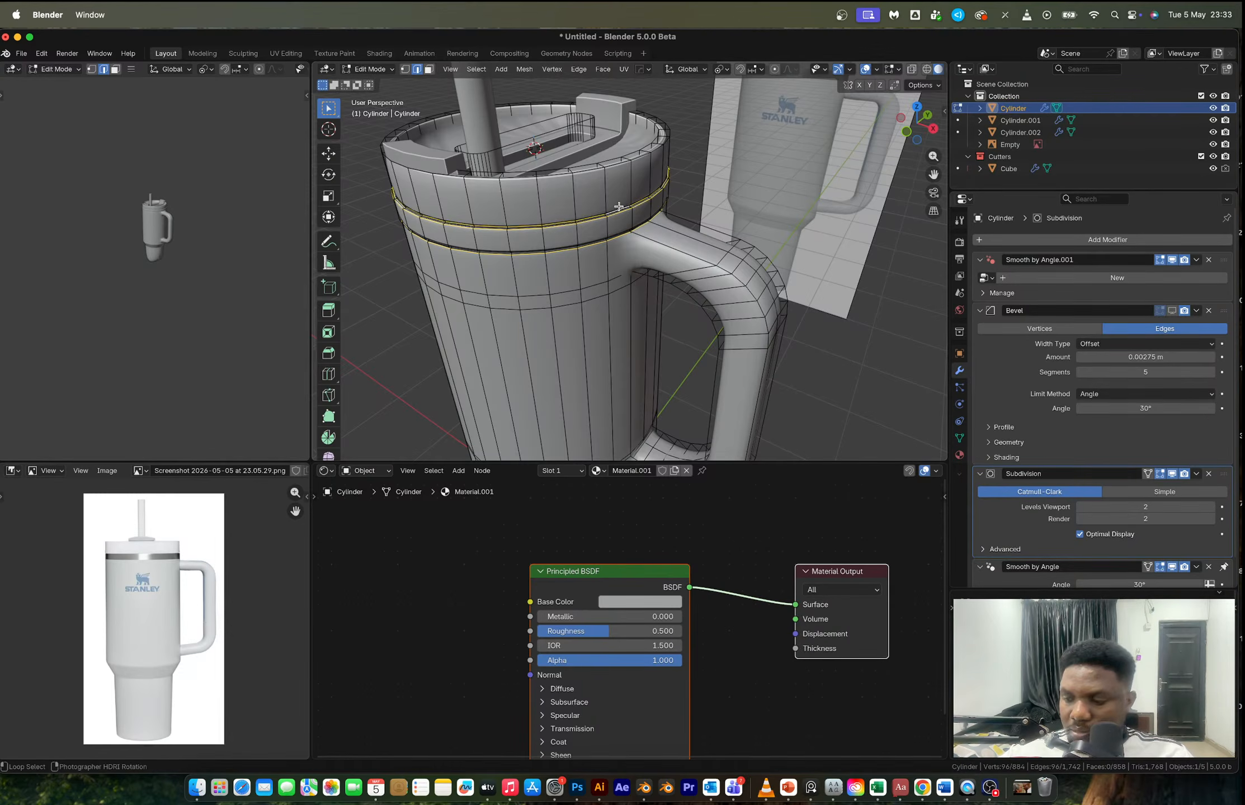
pyautogui.scroll(5, 618, 207)
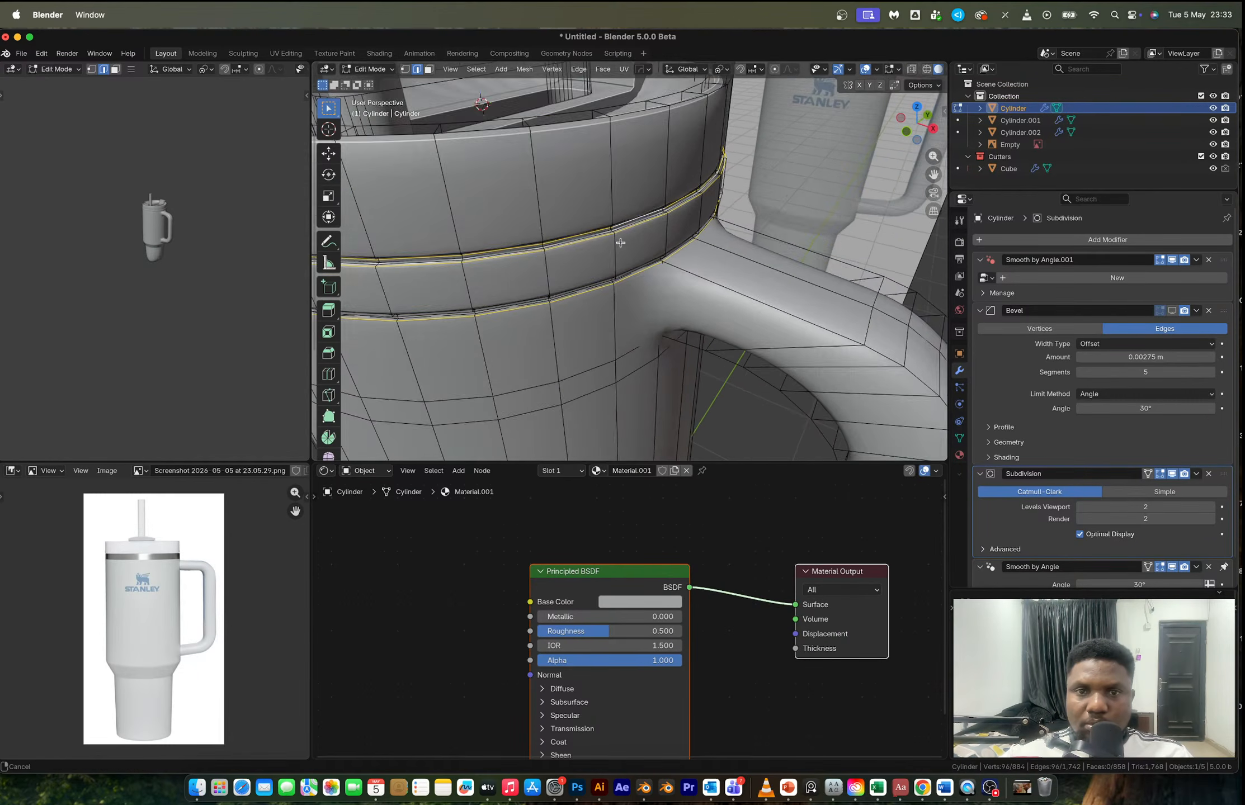
pyautogui.scroll(2, 621, 242)
pyautogui.hotkey('ctrl', 'b')
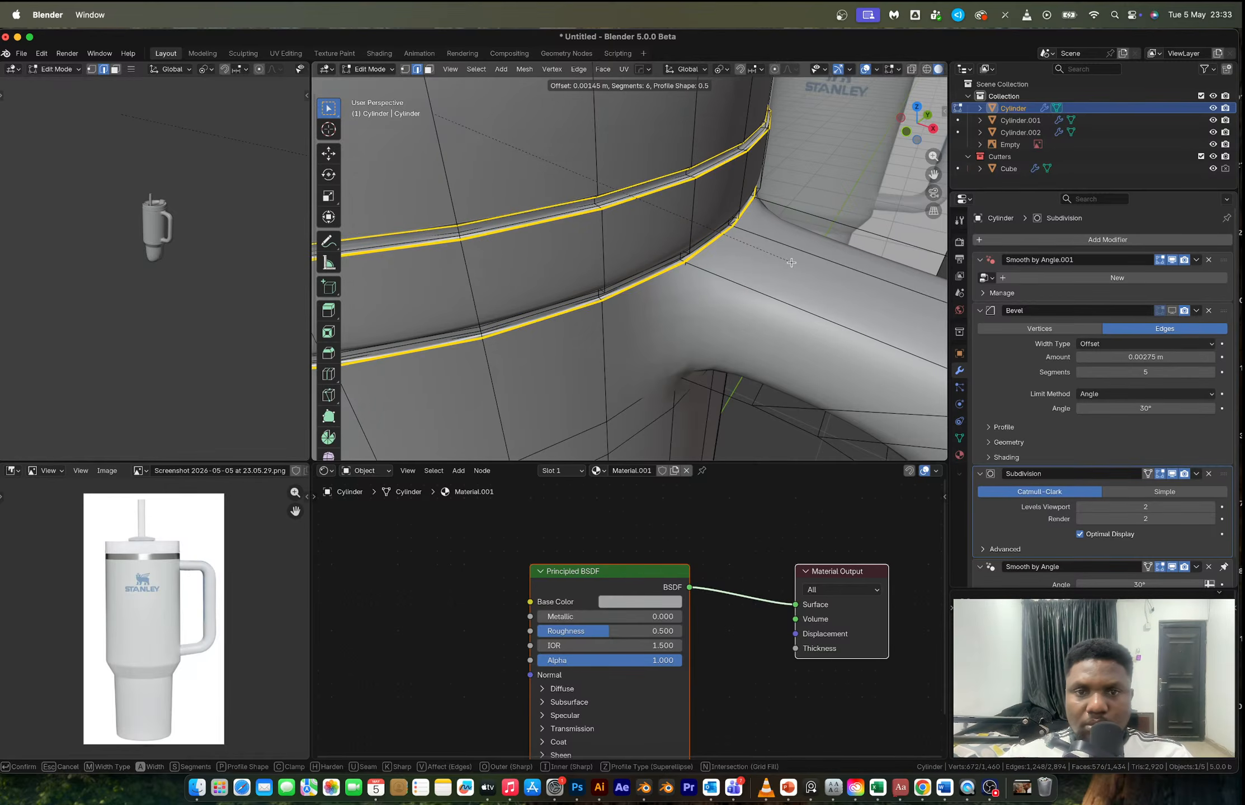
pyautogui.click(793, 262)
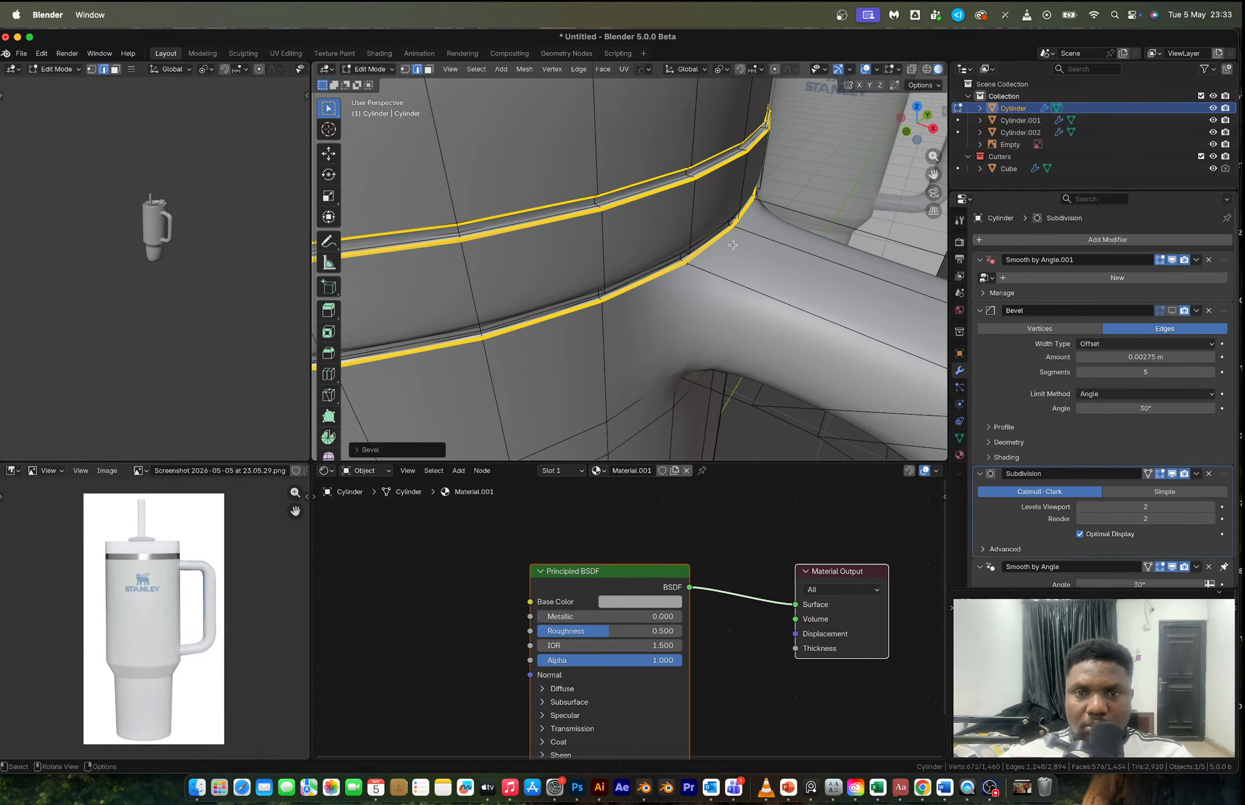
pyautogui.press('Tab')
pyautogui.scroll(-8, 733, 244)
pyautogui.scroll(4, 660, 257)
# - Hide the body's Subdivision modifier in the viewport and bevel the inner and outer edge loops around the rim's top face
pyautogui.press('Tab')
pyautogui.moveTo(658, 258); pyautogui.dragTo(667, 276, button='middle')
pyautogui.keyDown('alt'); pyautogui.click(679, 263); pyautogui.keyUp('alt')
pyautogui.keyDown('alt'); pyautogui.keyDown('shift'); pyautogui.click(675, 250); pyautogui.keyUp('shift'); pyautogui.keyUp('alt')
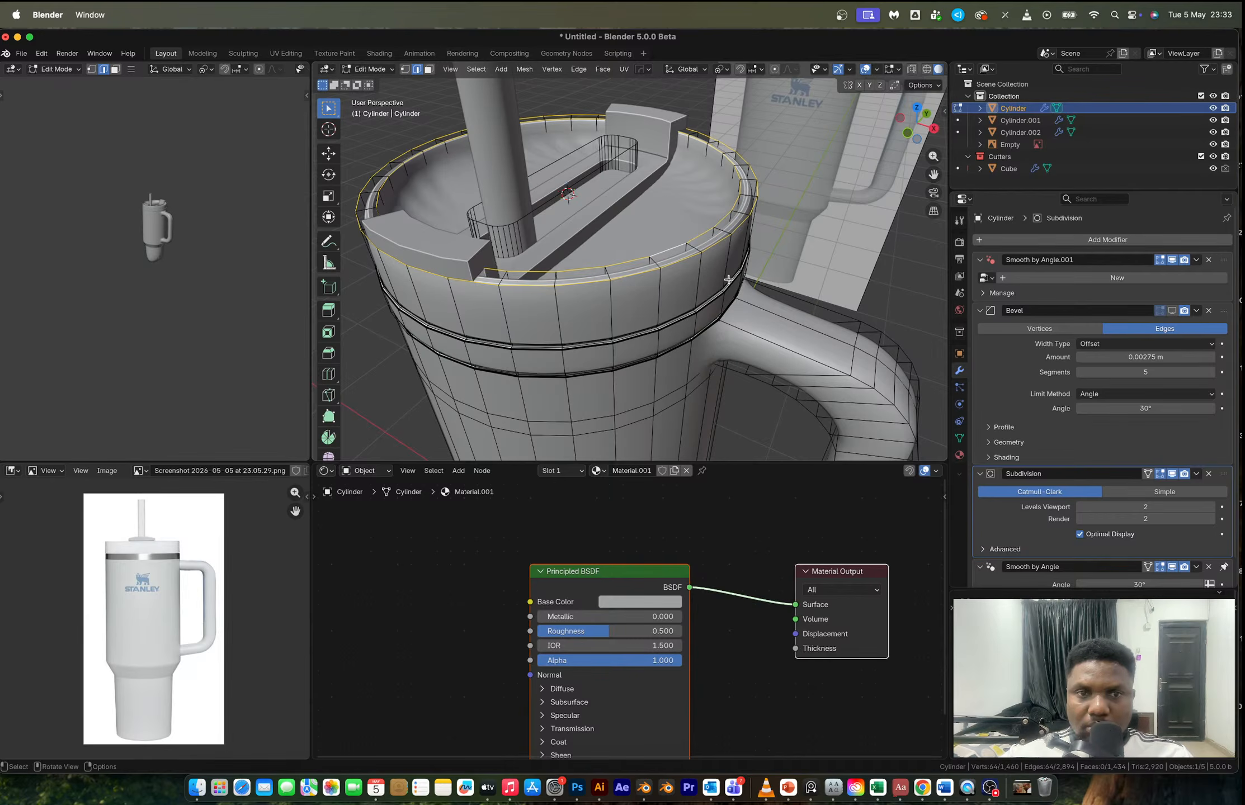
pyautogui.click(1171, 473)
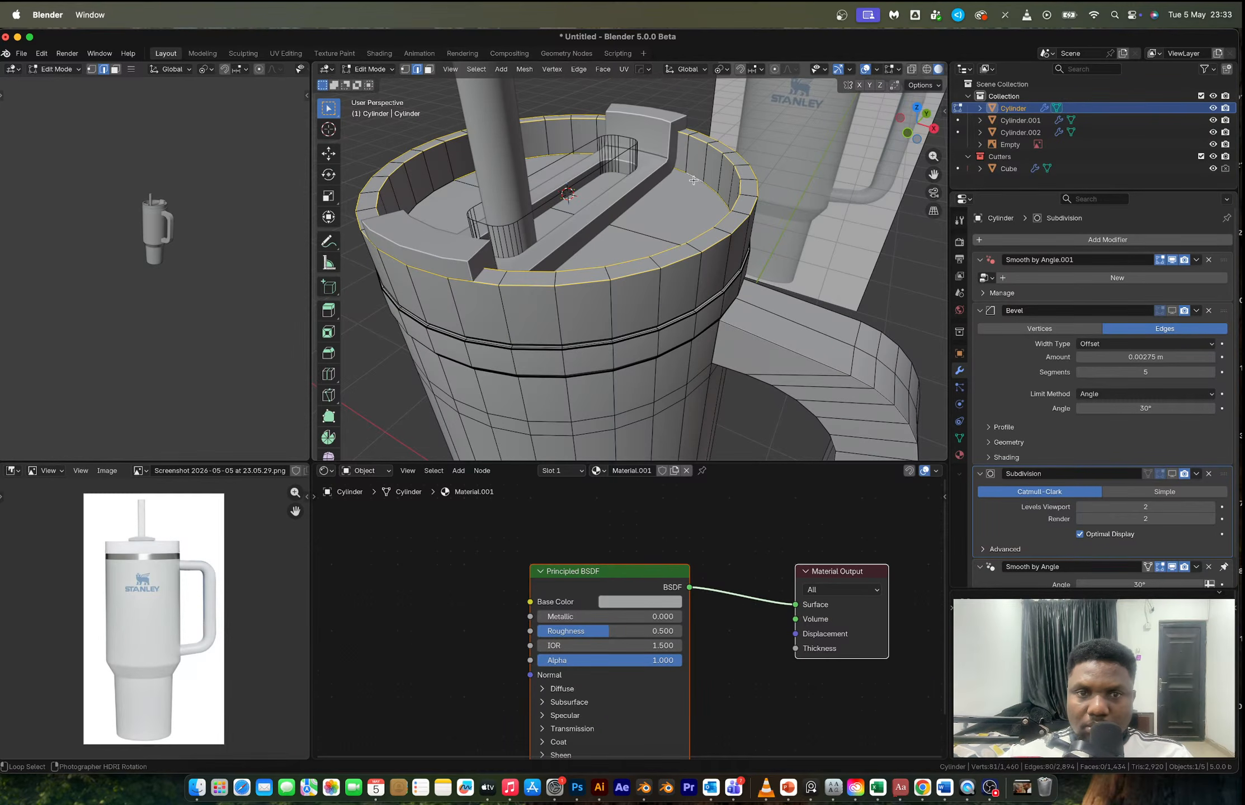
pyautogui.moveTo(436, 195); pyautogui.dragTo(580, 345, button='middle')
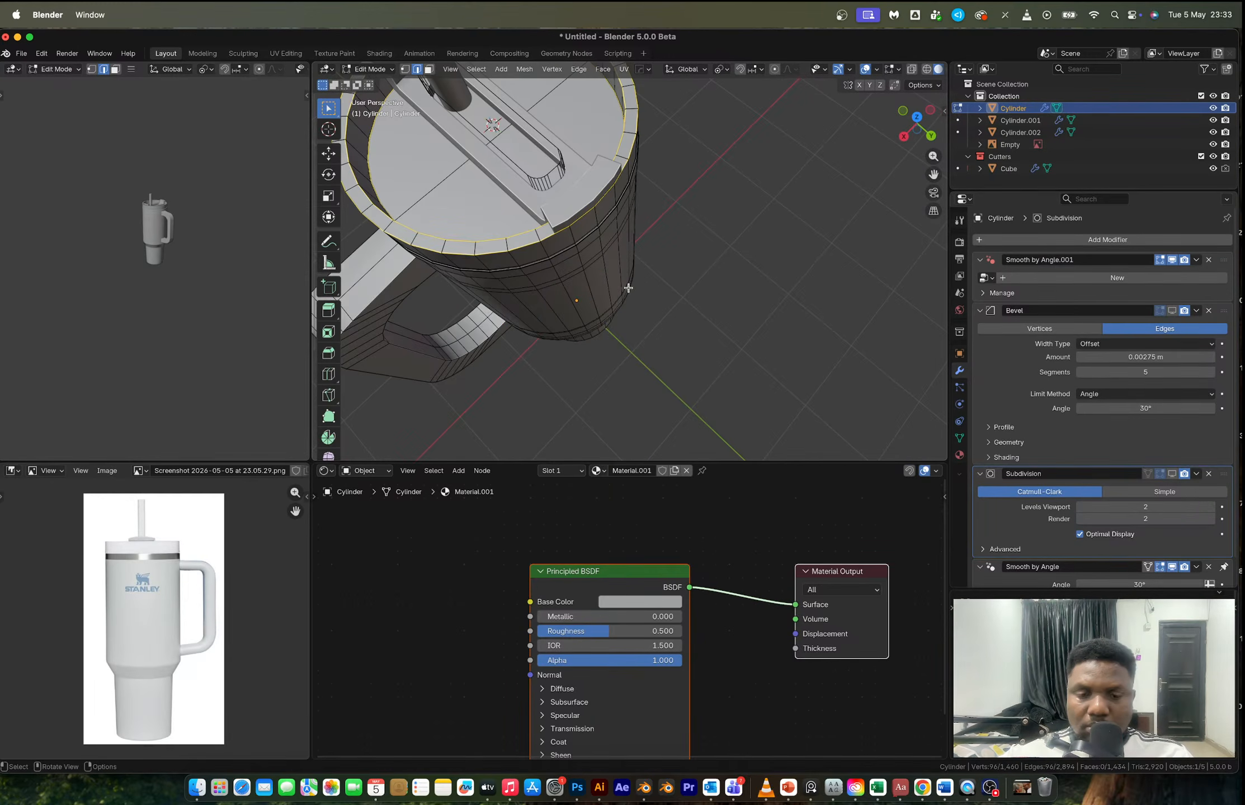
pyautogui.moveTo(662, 298); pyautogui.dragTo(676, 245, button='middle')
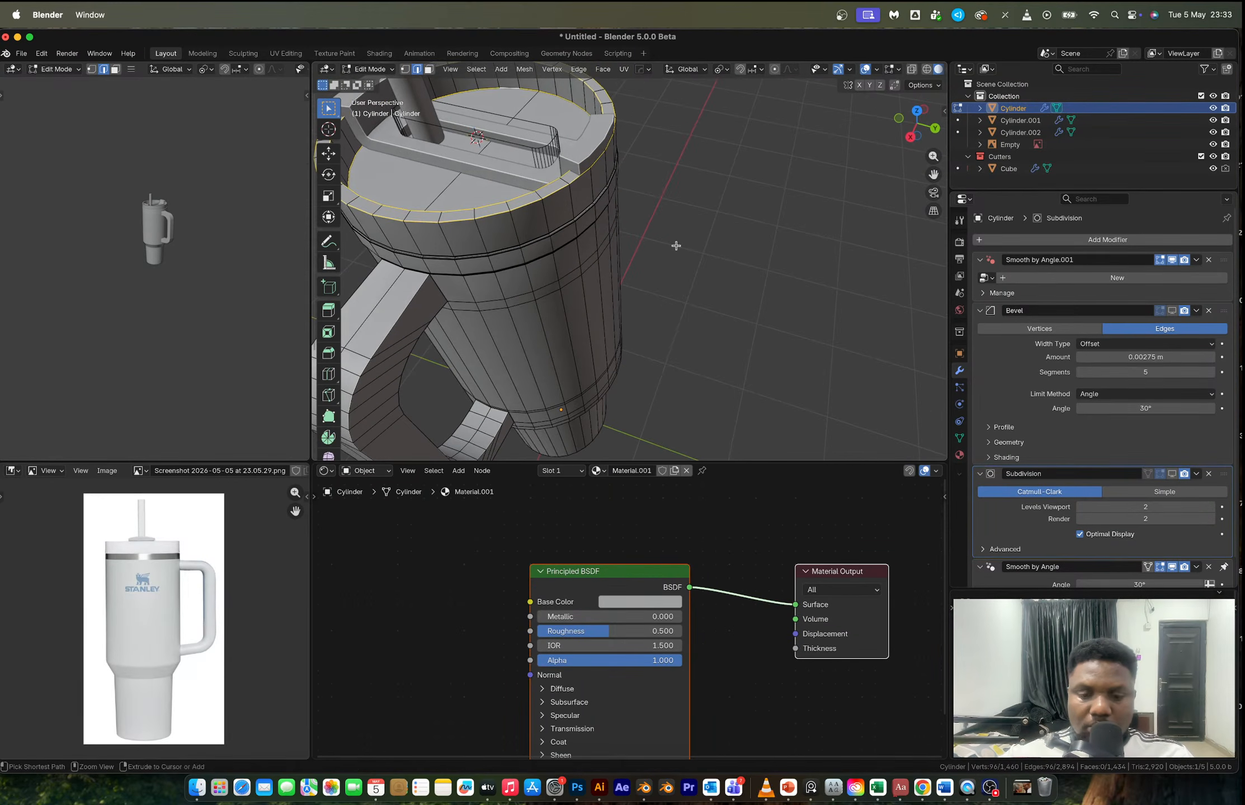
pyautogui.hotkey('ctrl', 'b')
pyautogui.click(678, 247)
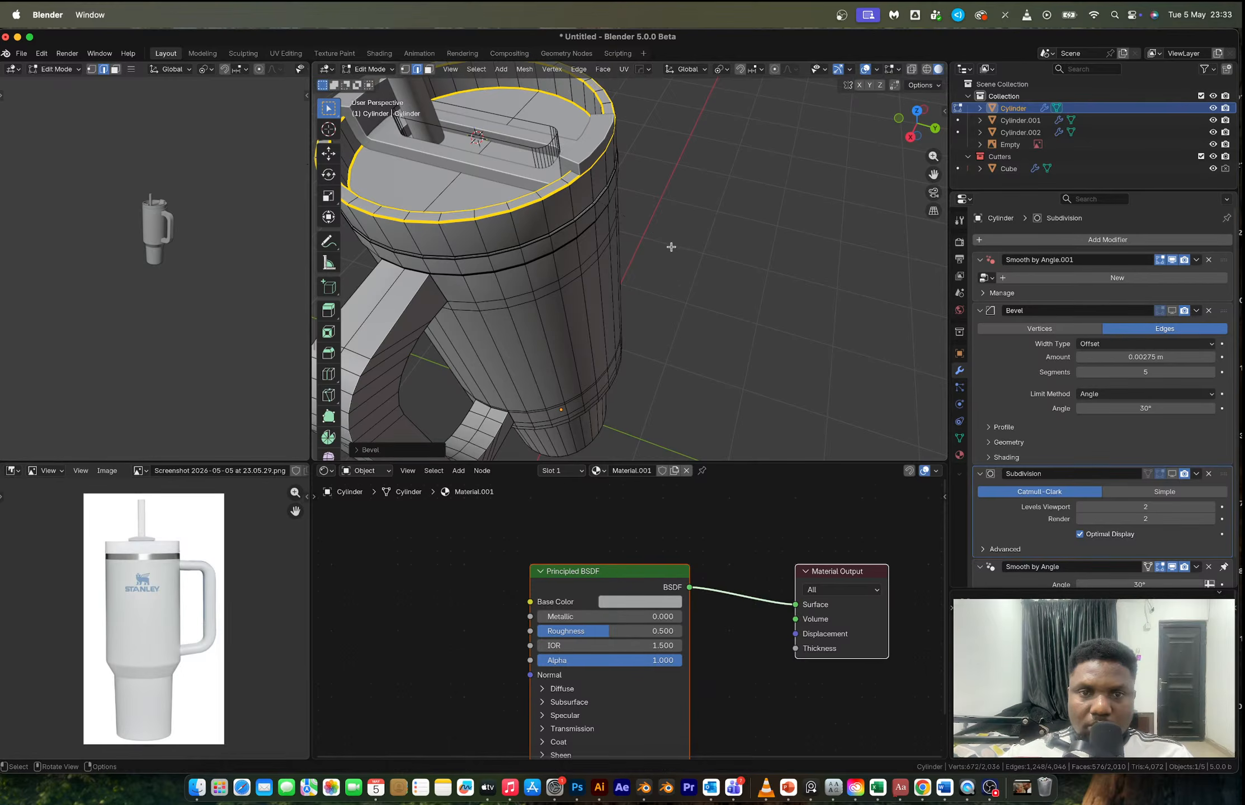
# - Bevel the two edge loops at the upper and lower ends of the body's tapered section and inspect the shape
pyautogui.press('Tab')
pyautogui.moveTo(563, 247)
pyautogui.mouseDown(button='middle')
pyautogui.moveTo(621, 214)
pyautogui.moveTo(616, 205)
pyautogui.moveTo(578, 251)
pyautogui.mouseUp(button='middle')
pyautogui.press('Tab')
pyautogui.keyDown('alt'); pyautogui.click(579, 248); pyautogui.keyUp('alt')
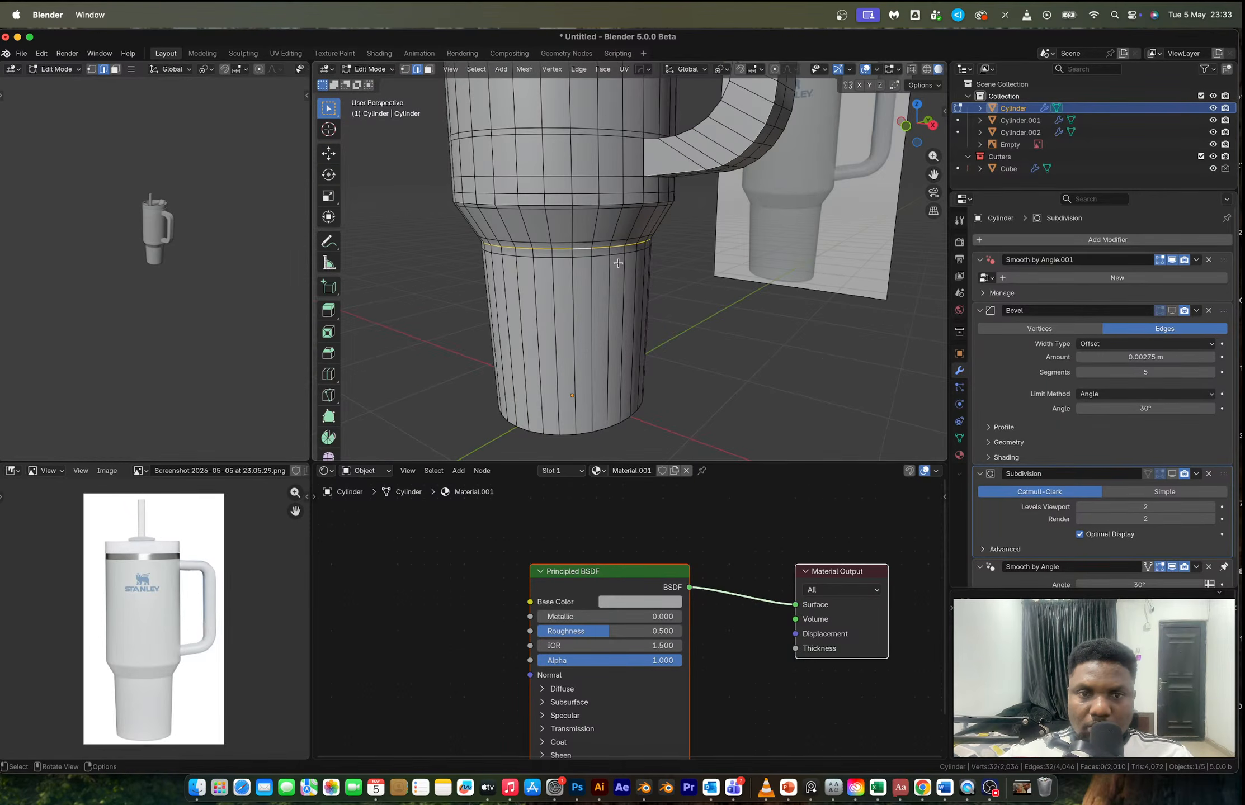
pyautogui.keyDown('alt'); pyautogui.keyDown('shift'); pyautogui.click(584, 206); pyautogui.keyUp('shift'); pyautogui.keyUp('alt')
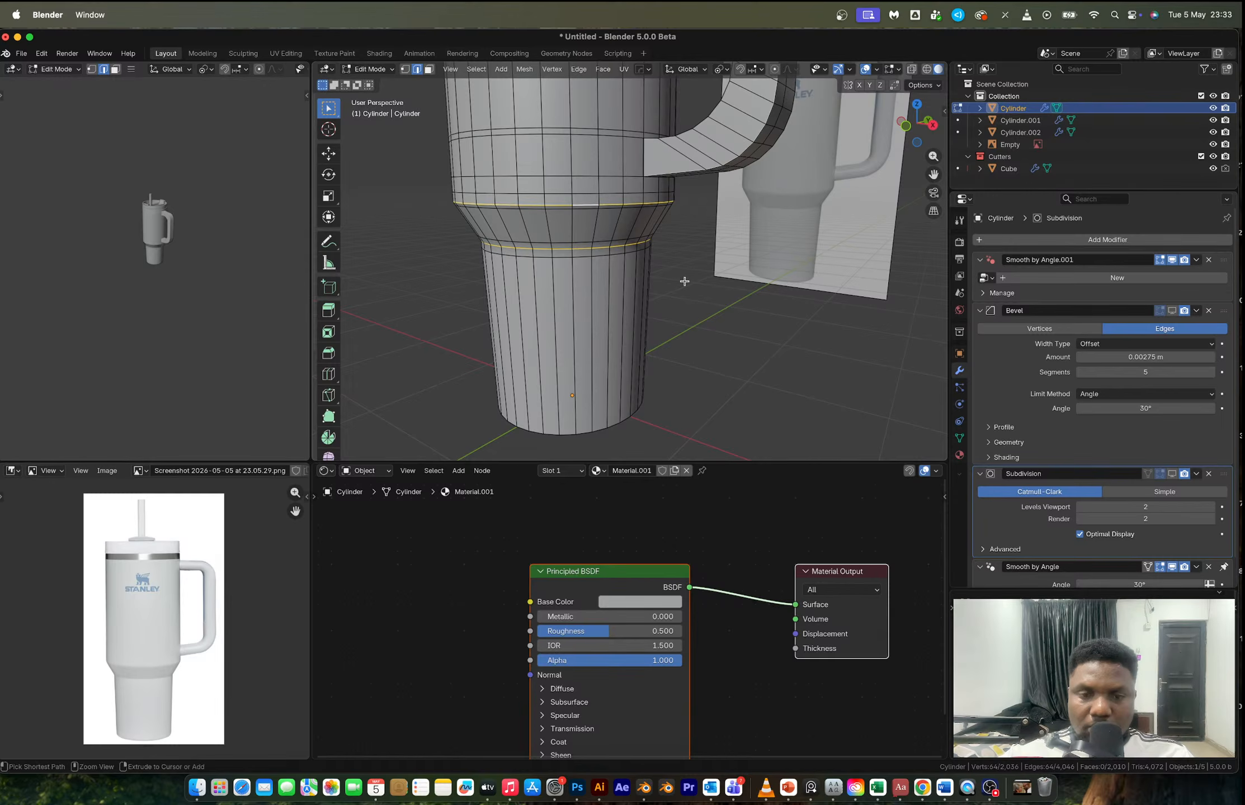
pyautogui.hotkey('ctrl', 'b')
pyautogui.click(689, 283)
pyautogui.press('Tab')
pyautogui.moveTo(607, 230)
pyautogui.mouseDown(button='middle')
pyautogui.moveTo(588, 213)
pyautogui.moveTo(579, 247)
pyautogui.moveTo(627, 242)
pyautogui.mouseUp(button='middle')
pyautogui.scroll(3, 635, 225)
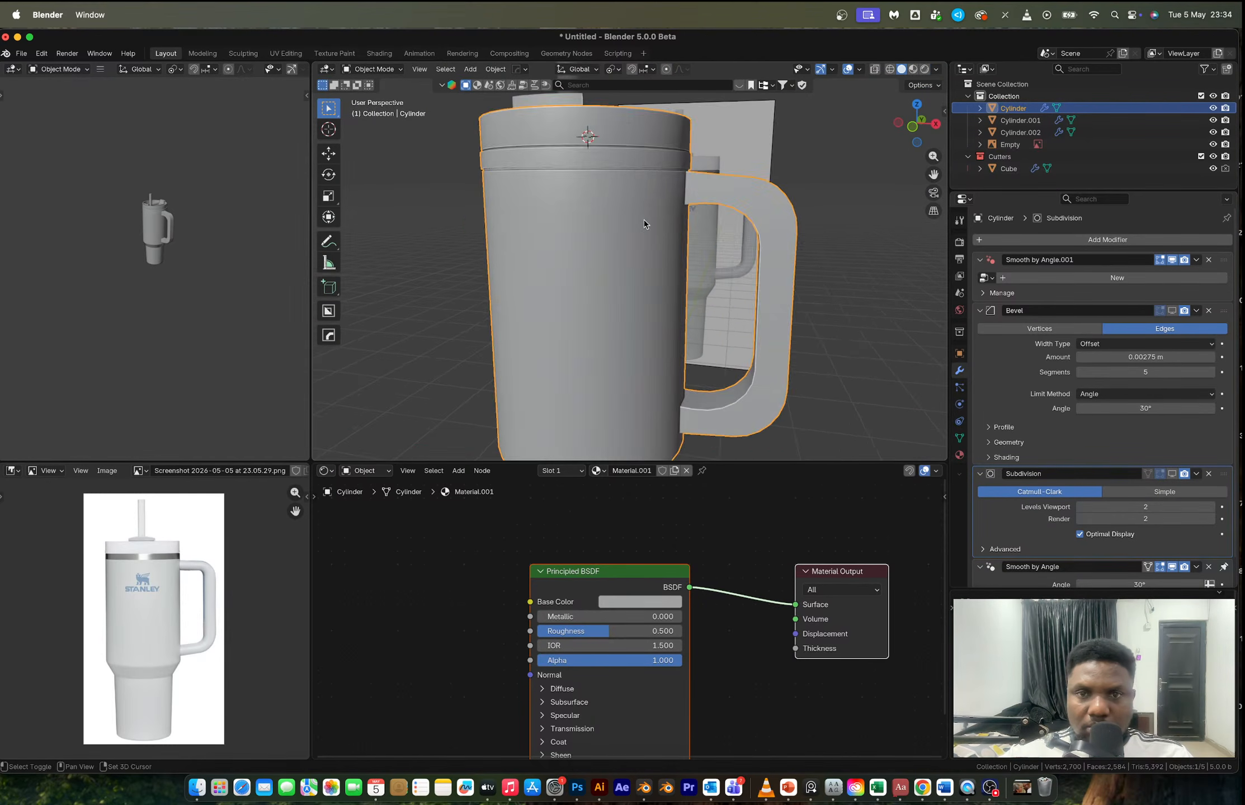
# - Show the Subdivision modifier in the viewport again, compare viewport level 1 with 2, keep 2 and inspect the tumbler
pyautogui.click(1172, 475)
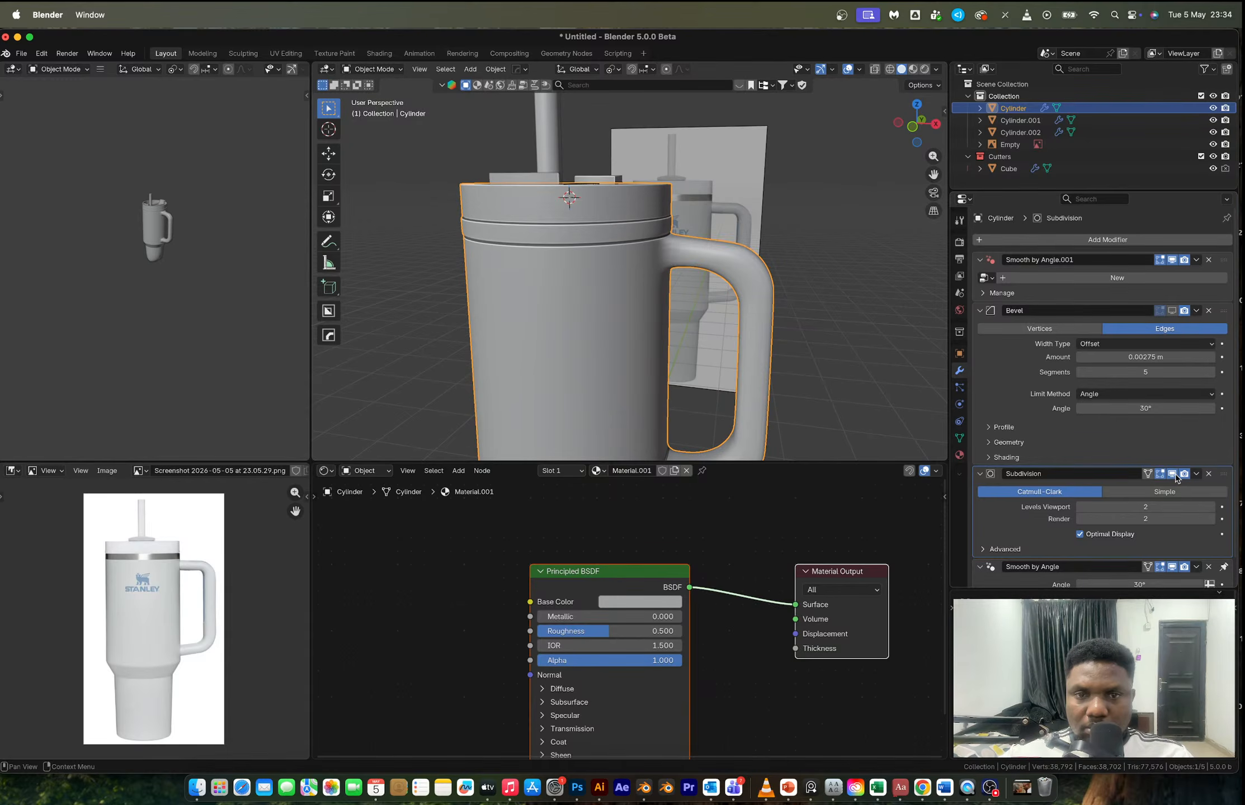
pyautogui.click(1080, 507)
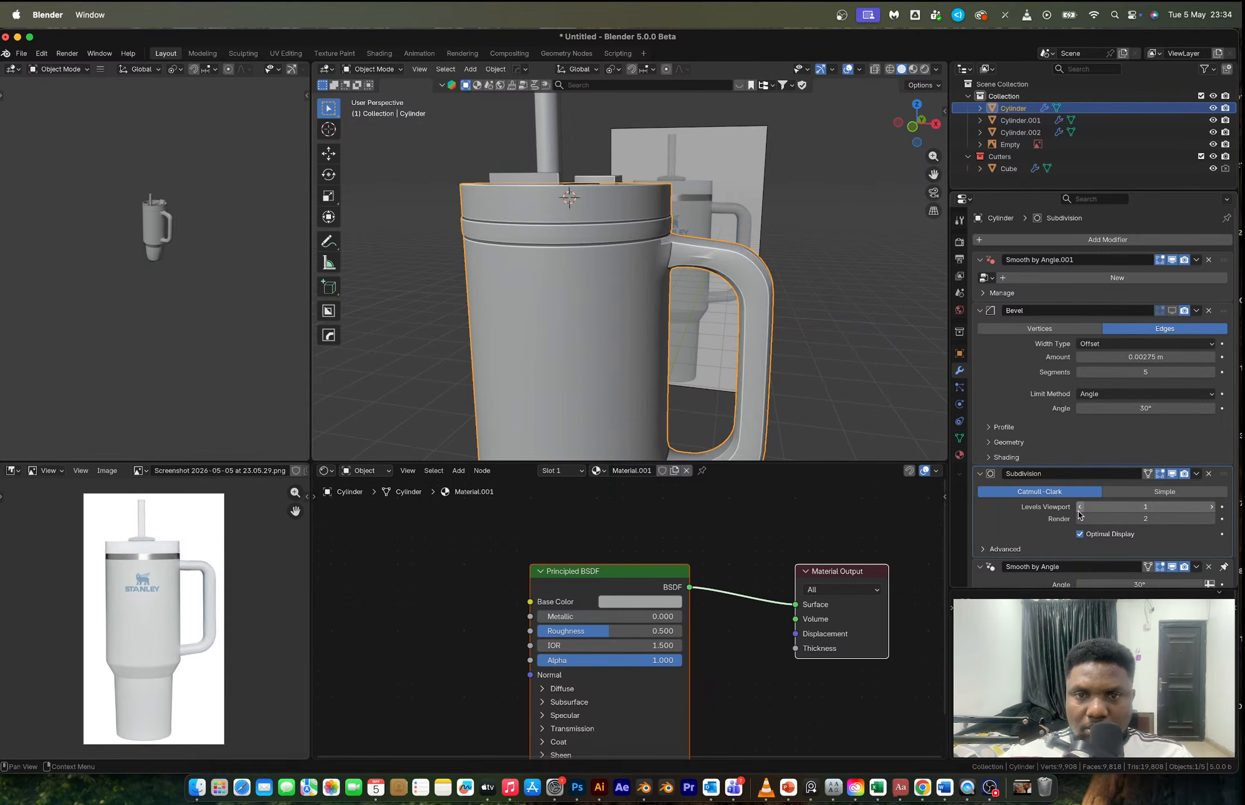
pyautogui.click(1211, 507)
pyautogui.scroll(-5, 801, 336)
pyautogui.moveTo(783, 330); pyautogui.dragTo(588, 320, button='middle')
pyautogui.click(647, 310)
pyautogui.scroll(5, 588, 319)
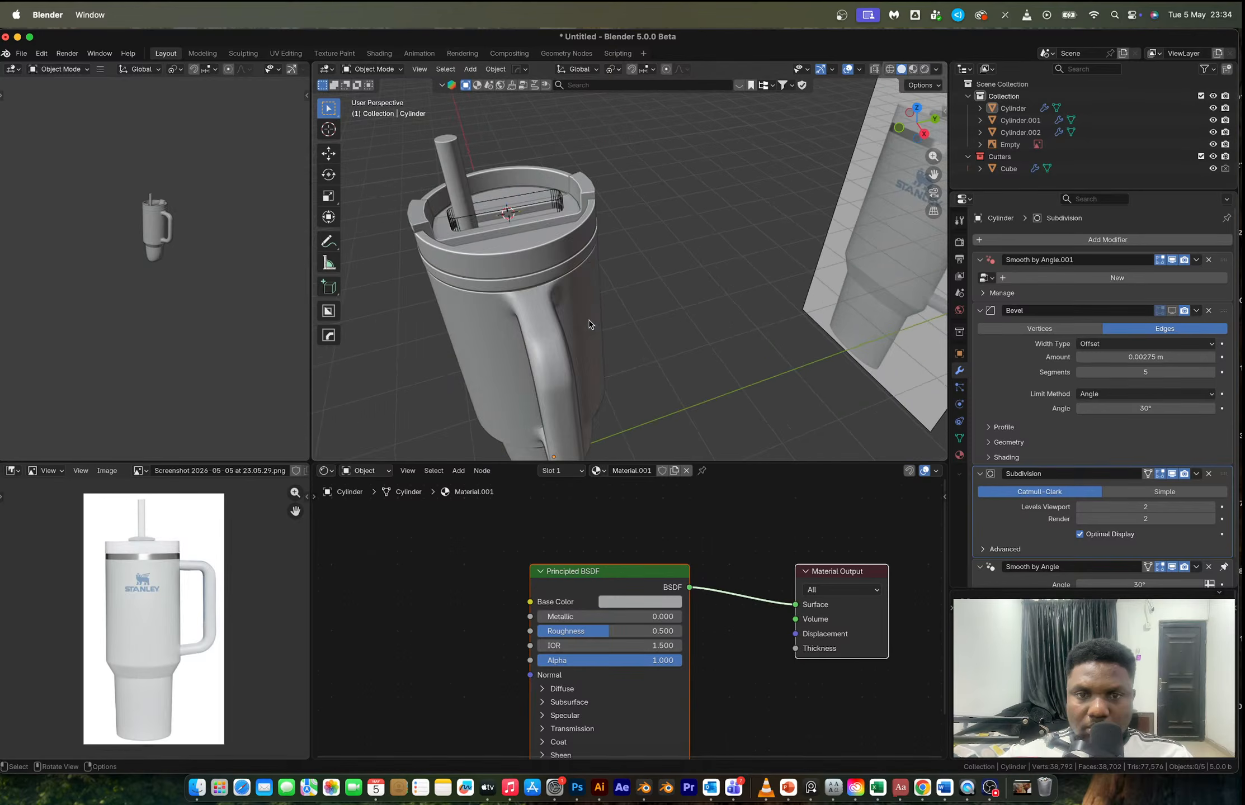
# - Dissolve three cross-section edge loops around the handle's upper bend to simplify its curve
pyautogui.click(652, 256)
pyautogui.press('Tab')
pyautogui.scroll(2, 653, 256)
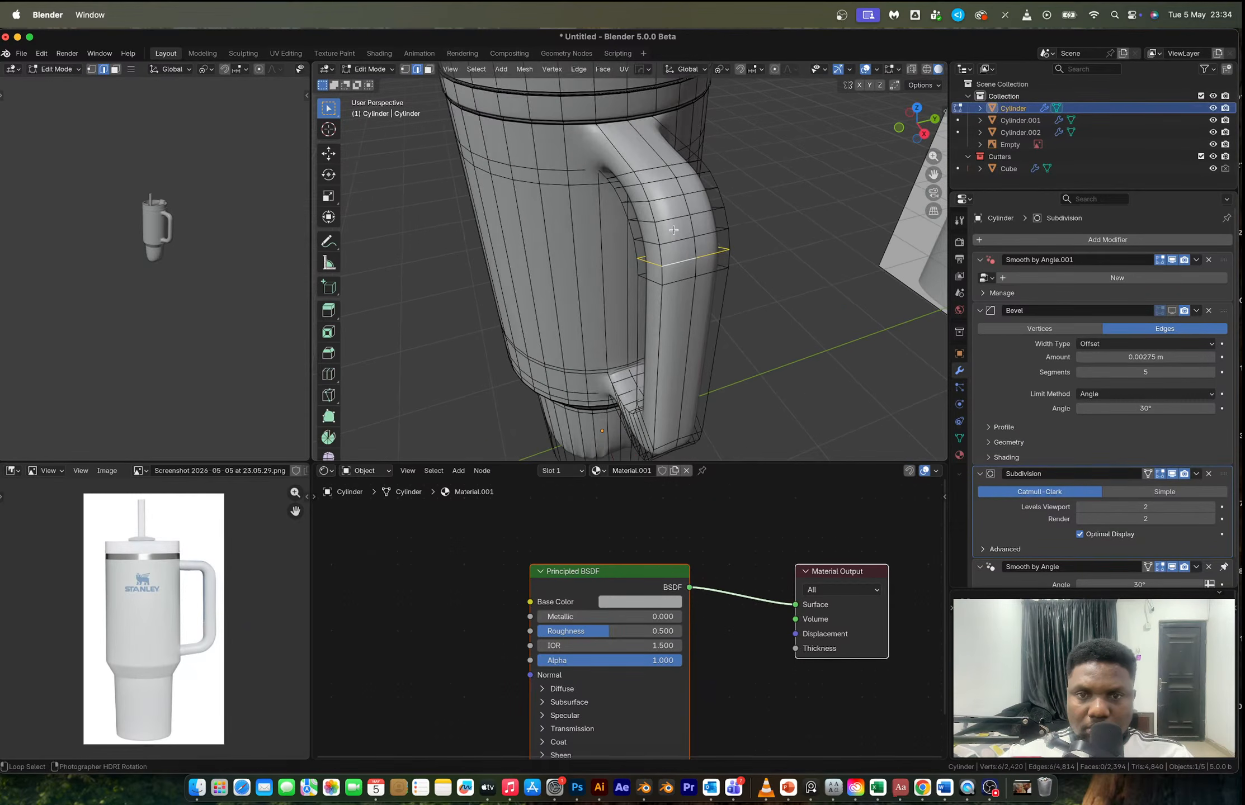
pyautogui.keyDown('alt'); pyautogui.keyDown('shift'); pyautogui.click(674, 219); pyautogui.keyUp('shift'); pyautogui.keyUp('alt')
pyautogui.keyDown('alt'); pyautogui.keyDown('shift'); pyautogui.click(666, 180); pyautogui.keyUp('shift'); pyautogui.keyUp('alt')
pyautogui.press('x')
pyautogui.click(668, 184)
pyautogui.moveTo(680, 229); pyautogui.dragTo(680, 100, button='middle')
pyautogui.scroll(-1, 779, 241)
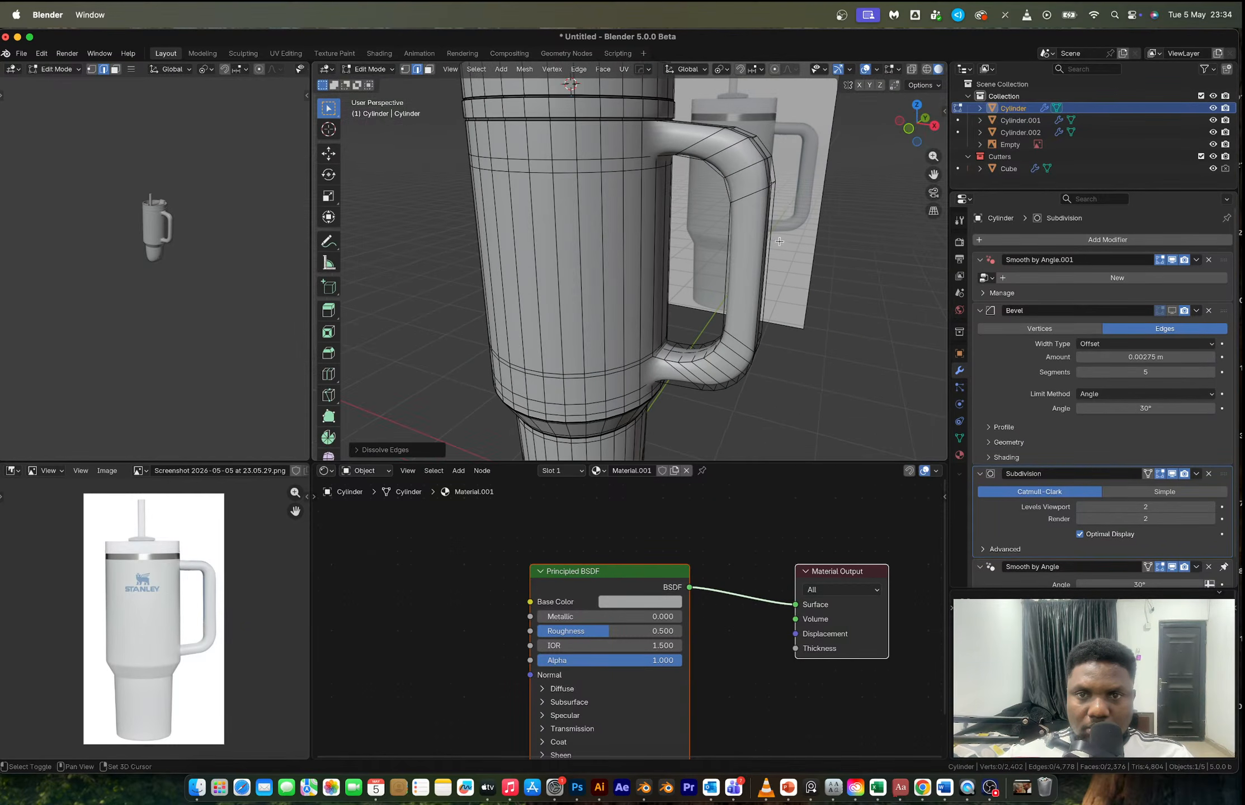
# - Dissolve three cross-section edge loops around the handle's lower bend
pyautogui.scroll(3, 641, 295)
pyautogui.keyDown('alt'); pyautogui.click(645, 286); pyautogui.keyUp('alt')
pyautogui.keyDown('alt'); pyautogui.keyDown('shift'); pyautogui.click(666, 257); pyautogui.keyUp('shift'); pyautogui.keyUp('alt')
pyautogui.keyDown('alt'); pyautogui.keyDown('shift'); pyautogui.click(687, 220); pyautogui.keyUp('shift'); pyautogui.keyUp('alt')
pyautogui.press('x')
pyautogui.click(644, 218)
pyautogui.scroll(-3, 650, 290)
pyautogui.moveTo(650, 289); pyautogui.dragTo(698, 374, button='middle')
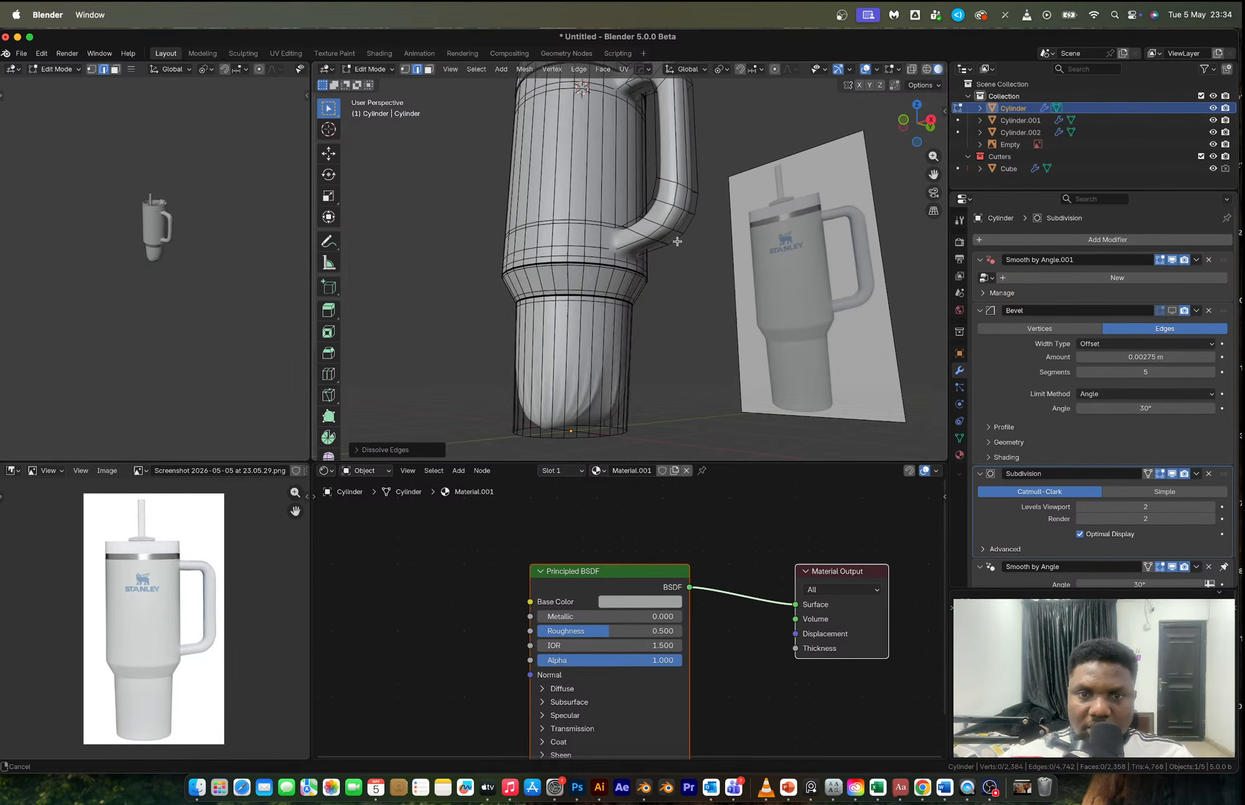
# - Try to bevel the selected faces on the underside of the tumbler with 6 segments
pyautogui.press('3')
pyautogui.click(608, 392)
pyautogui.hotkey('ctrl', 'b')
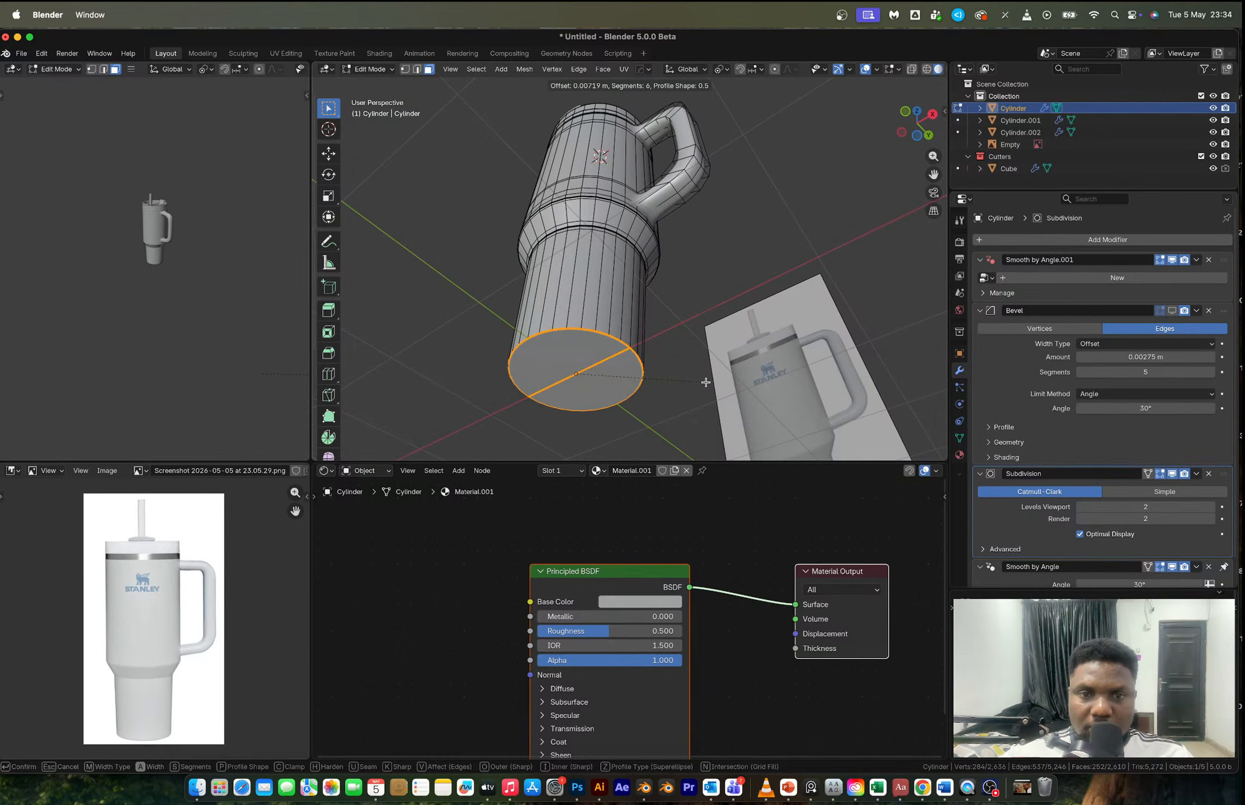
pyautogui.click(588, 343)
pyautogui.hotkey('ctrl', 'z')
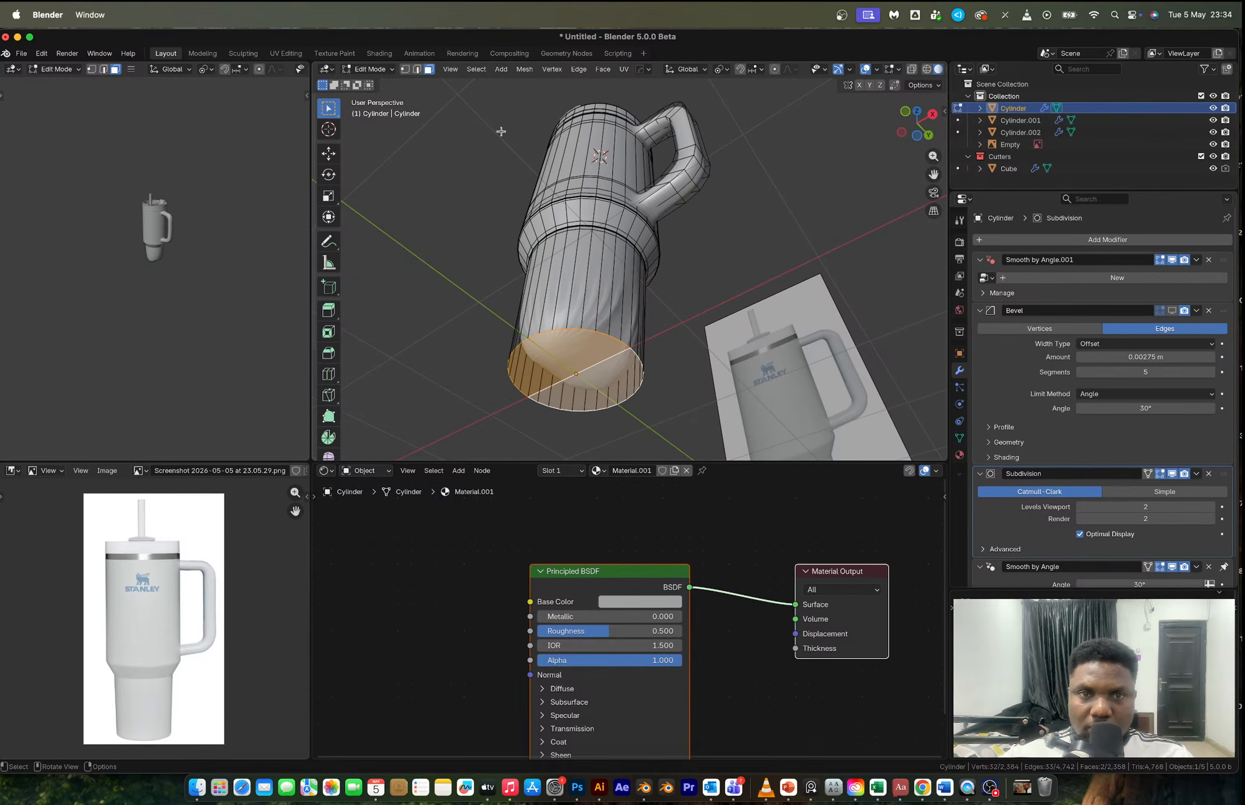
# - Bevel the full edge loop around the tumbler's base with 6 segments at about 0.044 m and inspect the result
pyautogui.press('2')
pyautogui.keyDown('alt'); pyautogui.click(639, 362); pyautogui.keyUp('alt')
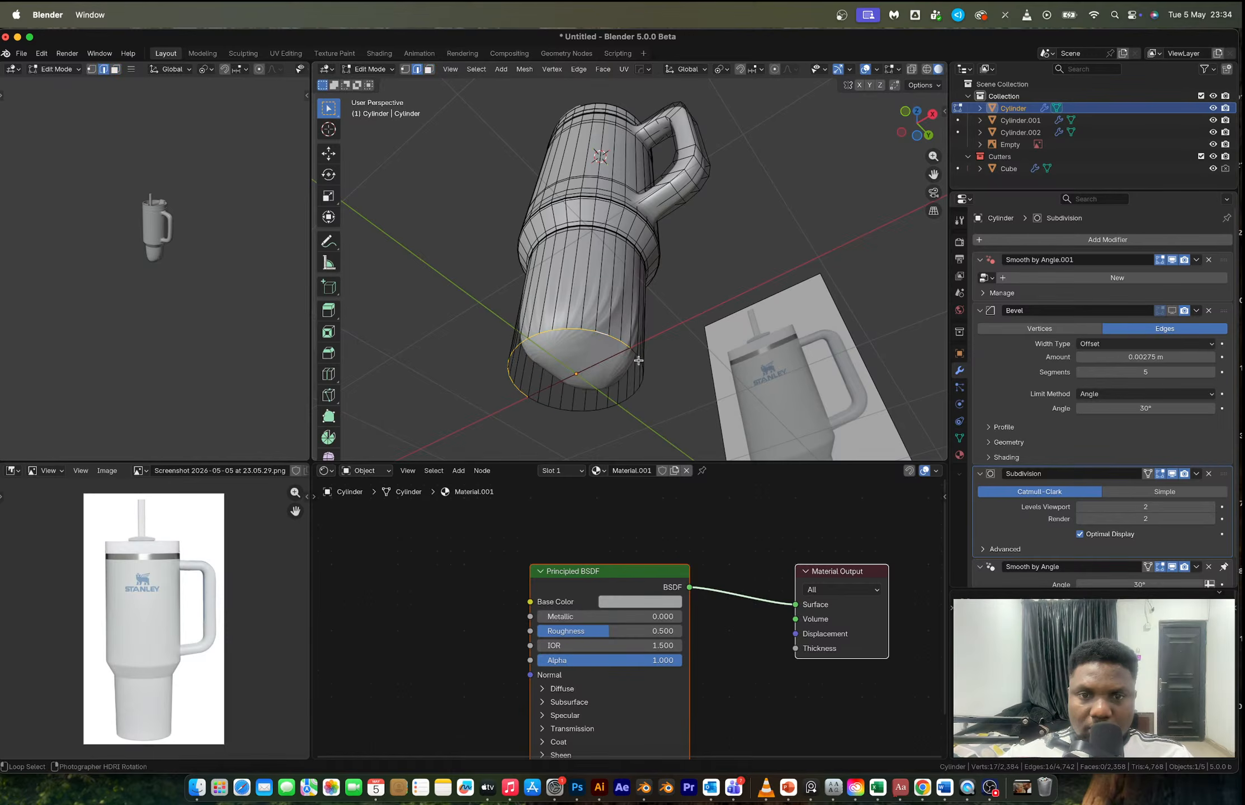
pyautogui.keyDown('alt'); pyautogui.click(641, 369); pyautogui.keyUp('alt')
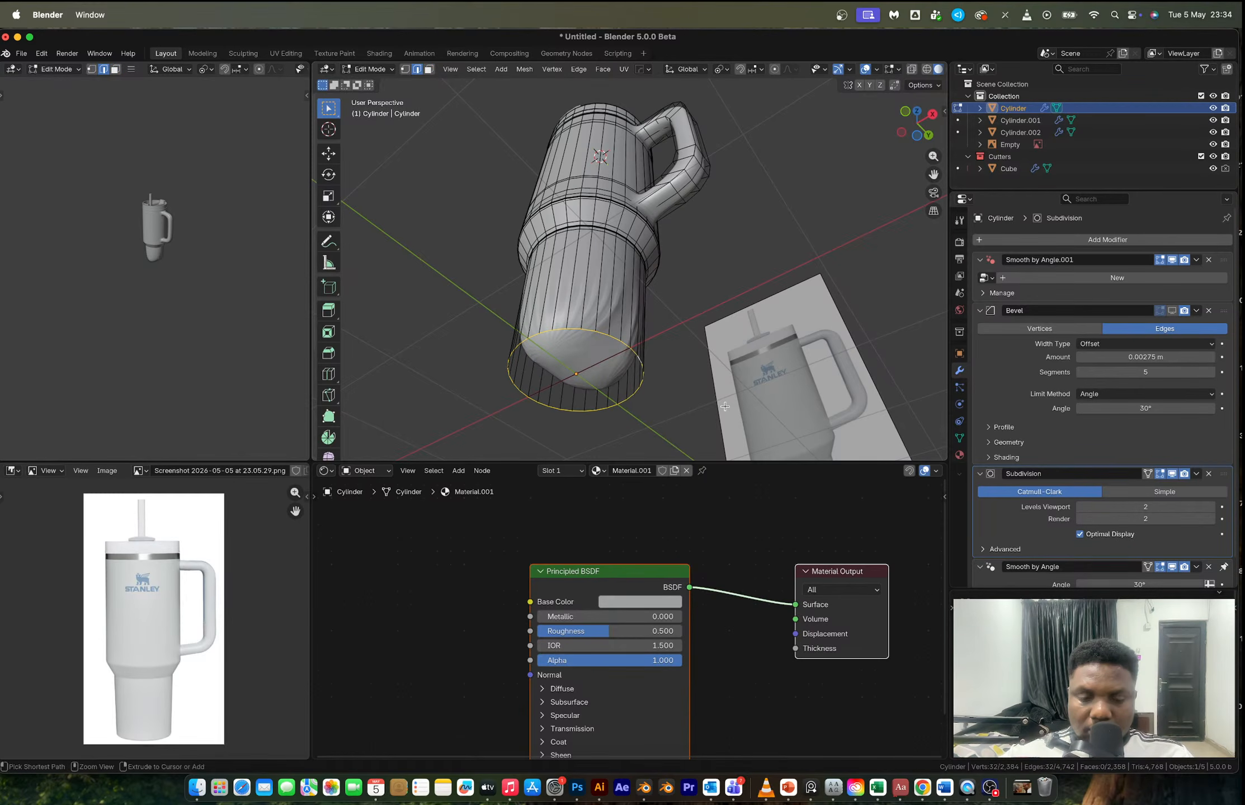
pyautogui.hotkey('ctrl', 'b')
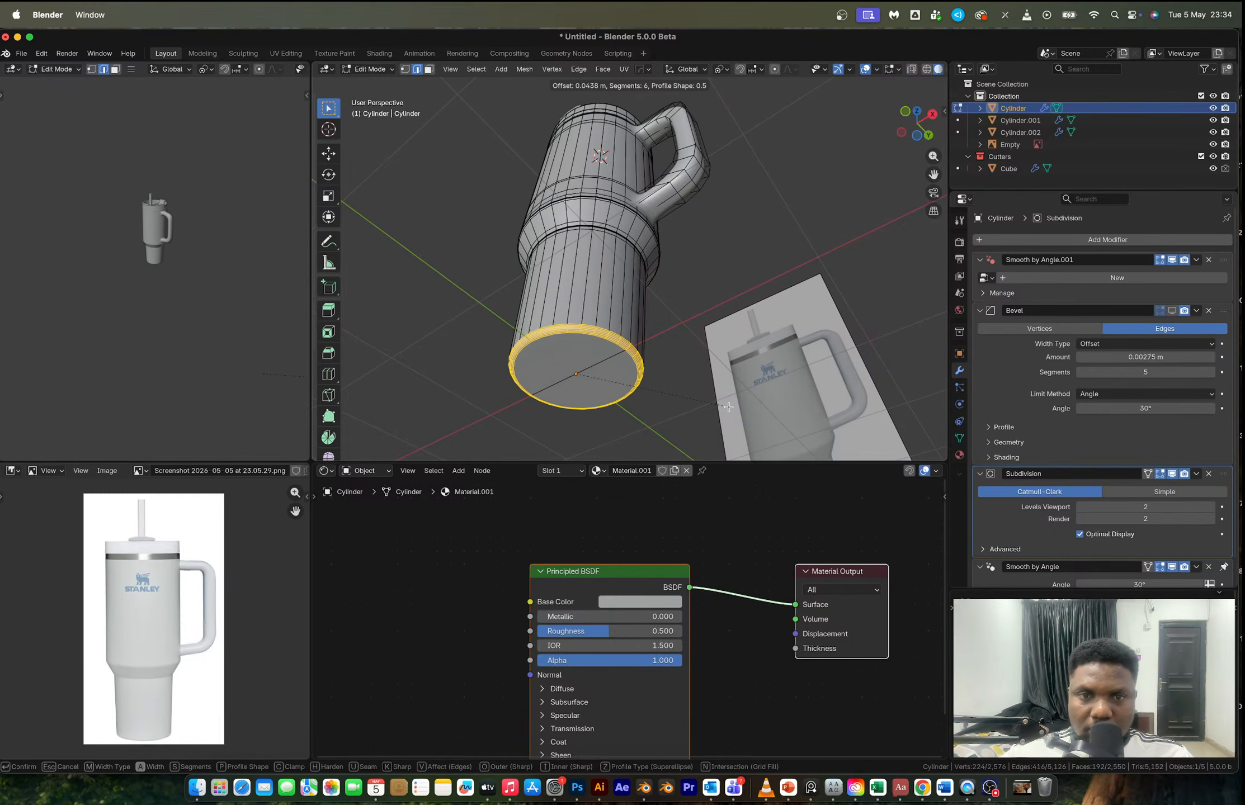
pyautogui.click(727, 405)
pyautogui.press('Tab')
pyautogui.moveTo(727, 391); pyautogui.dragTo(705, 354, button='middle')
pyautogui.keyDown('shift'); pyautogui.moveTo(616, 162); pyautogui.dragTo(647, 312, button='middle'); pyautogui.keyUp('shift')
pyautogui.scroll(-3, 638, 307)
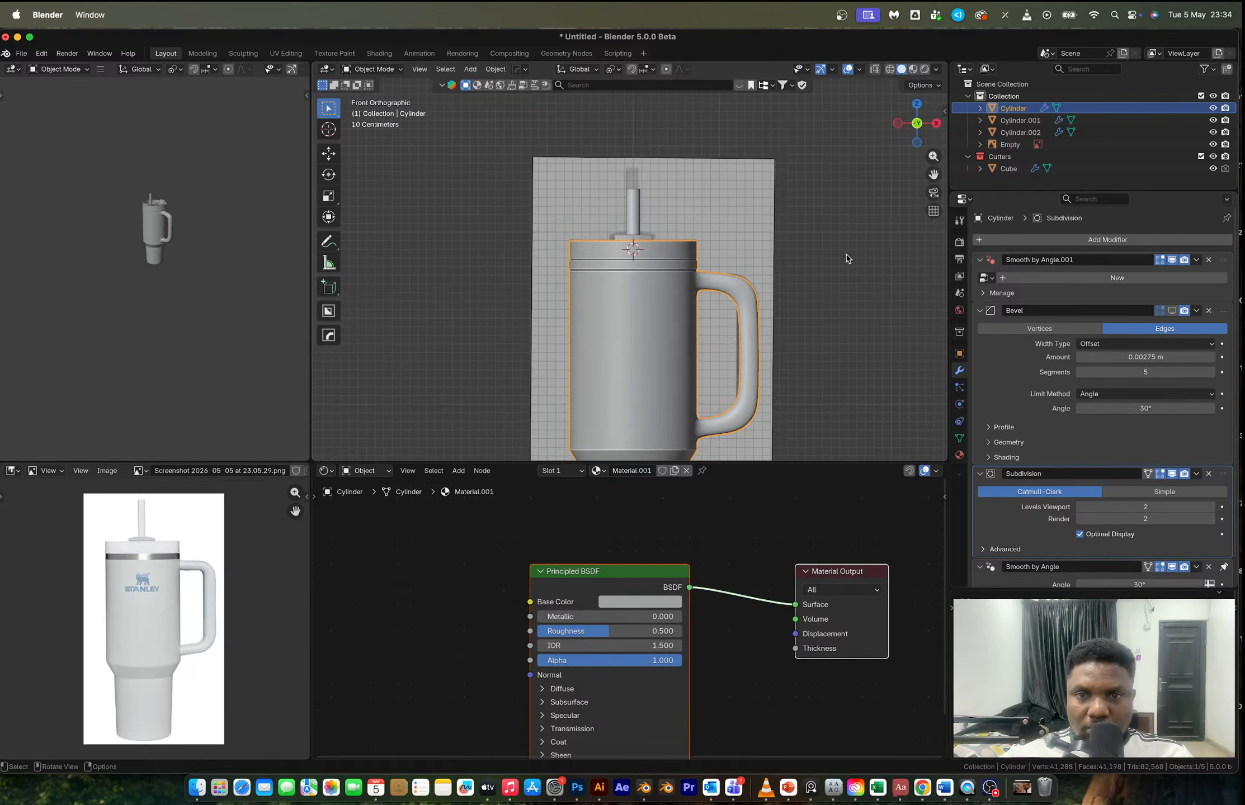
# - Turn on X-ray in the front view and add one centred loop cut across the handle's straight vertical section
pyautogui.scroll(5, 736, 257)
pyautogui.scroll(1, 736, 274)
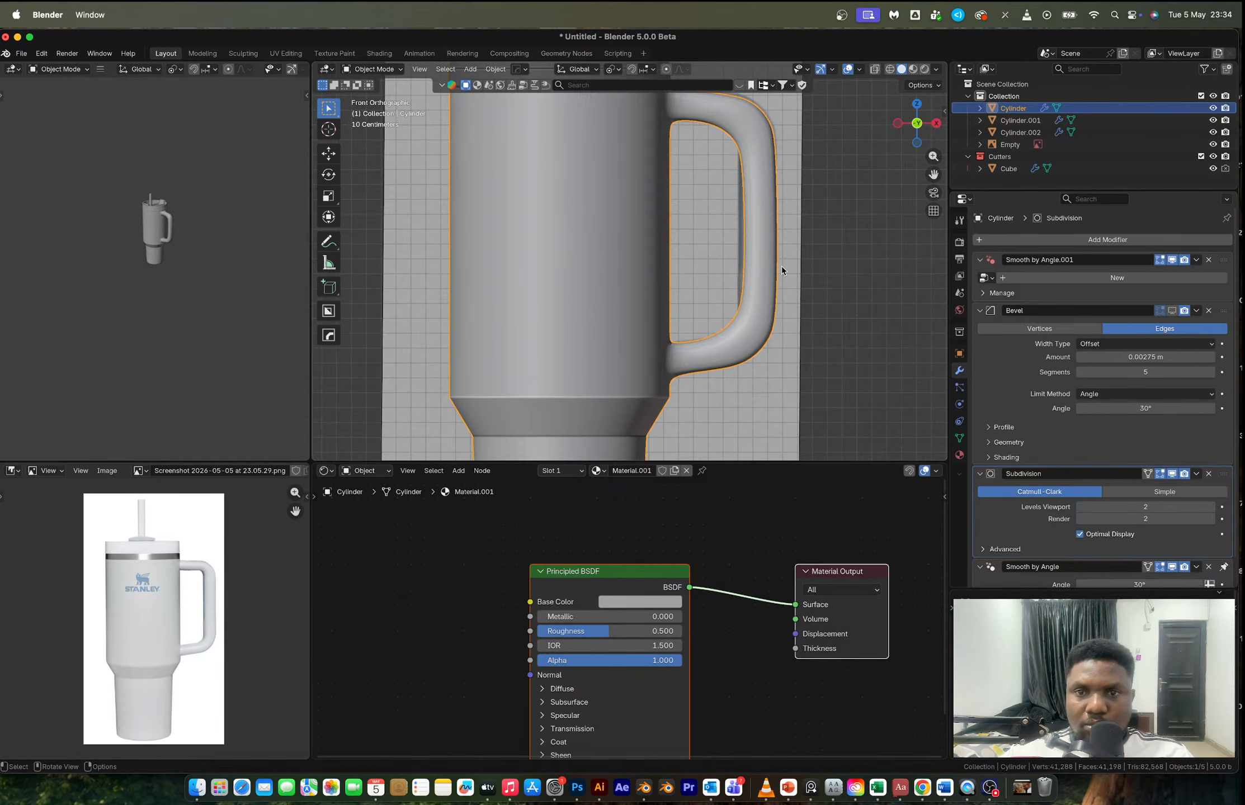
pyautogui.press('Tab')
pyautogui.hotkey('alt', 'z')
pyautogui.hotkey('ctrl', 'r')
pyautogui.click(769, 235)
pyautogui.rightClick(747, 222)
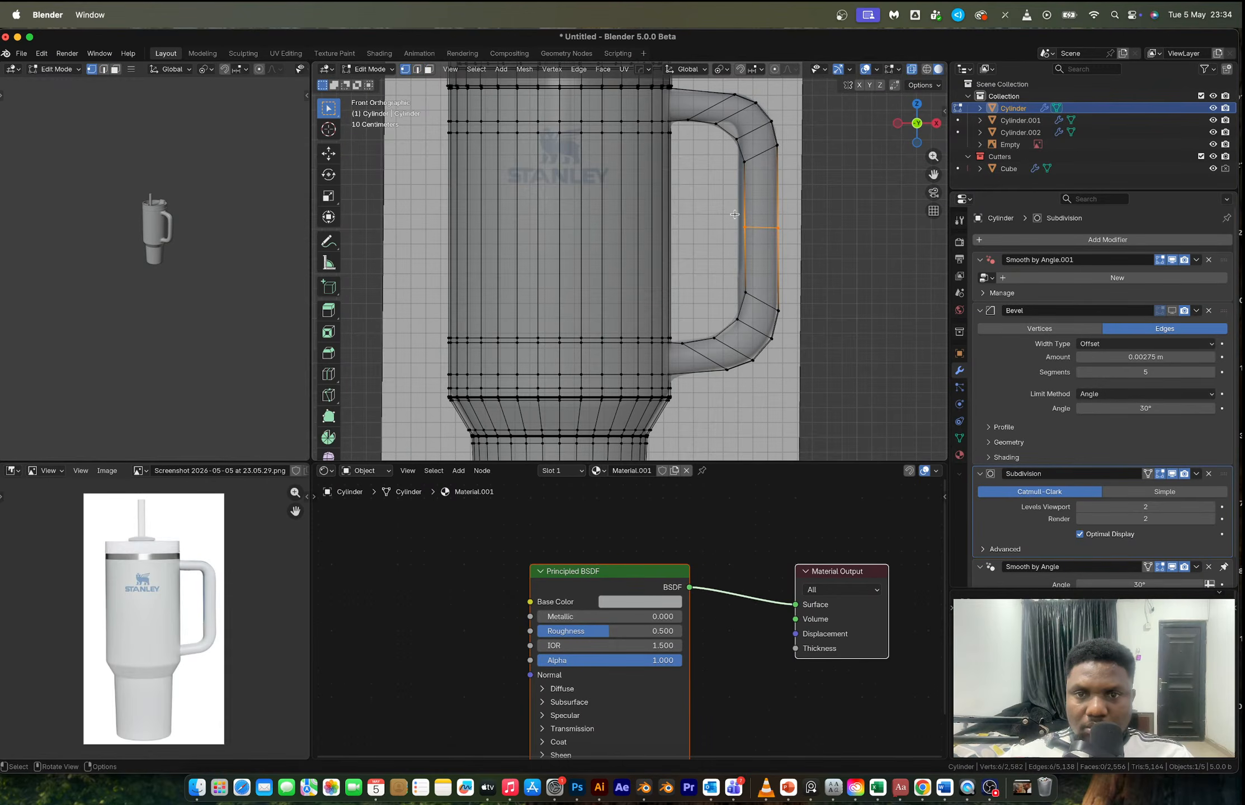
# - Move the inner vertices of the handle's middle loop and the loop below it about 0.02 m and 0.03 m towards the body
pyautogui.click(745, 229)
pyautogui.press('g')
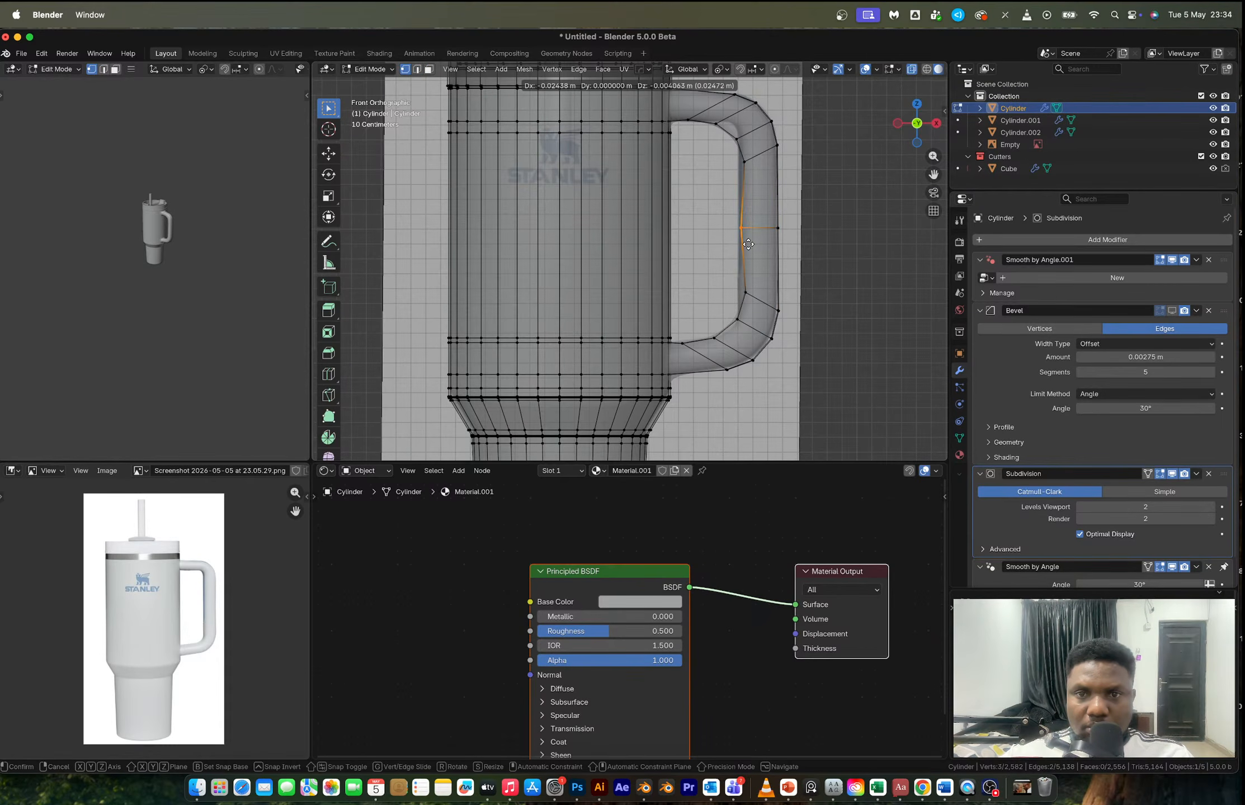
pyautogui.click(748, 244)
pyautogui.click(746, 294)
pyautogui.press('g')
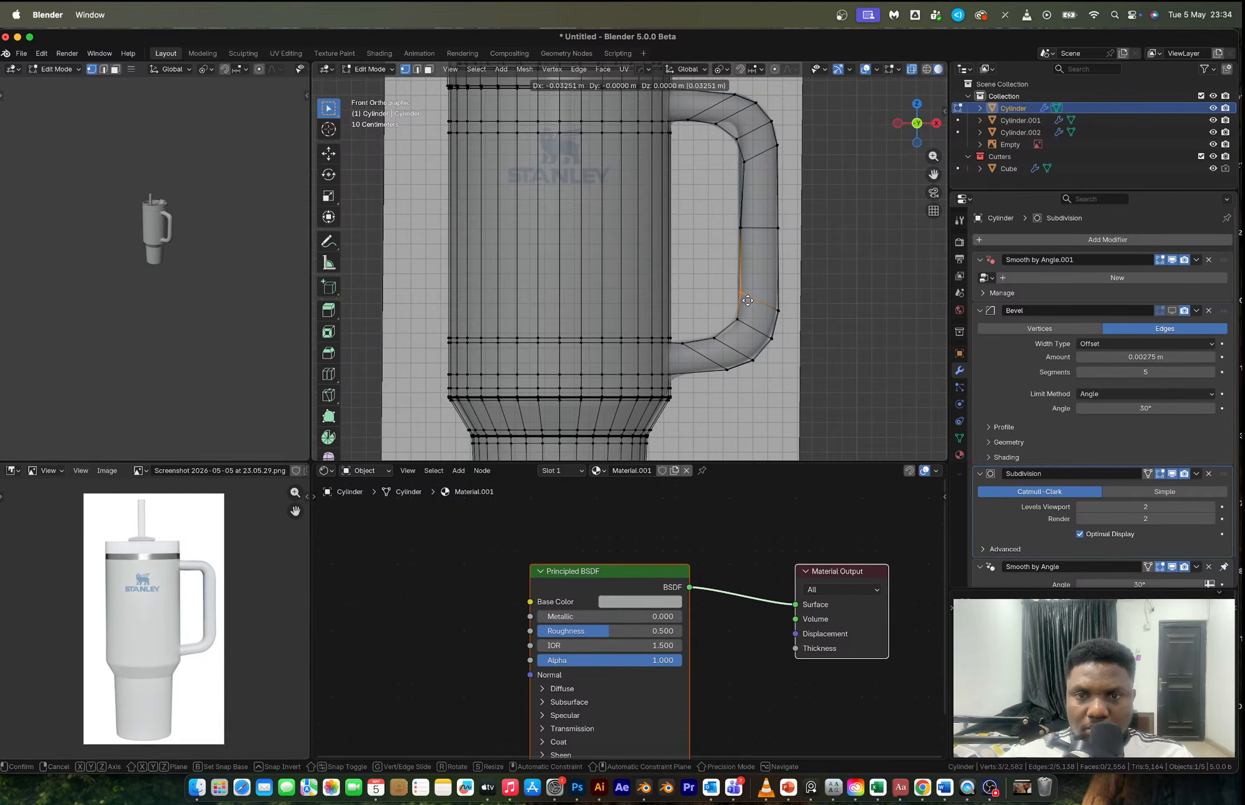
pyautogui.click(747, 300)
# - Reposition the three inner vertex groups along the handle's lower bend to follow the reference outline
pyautogui.scroll(5, 768, 369)
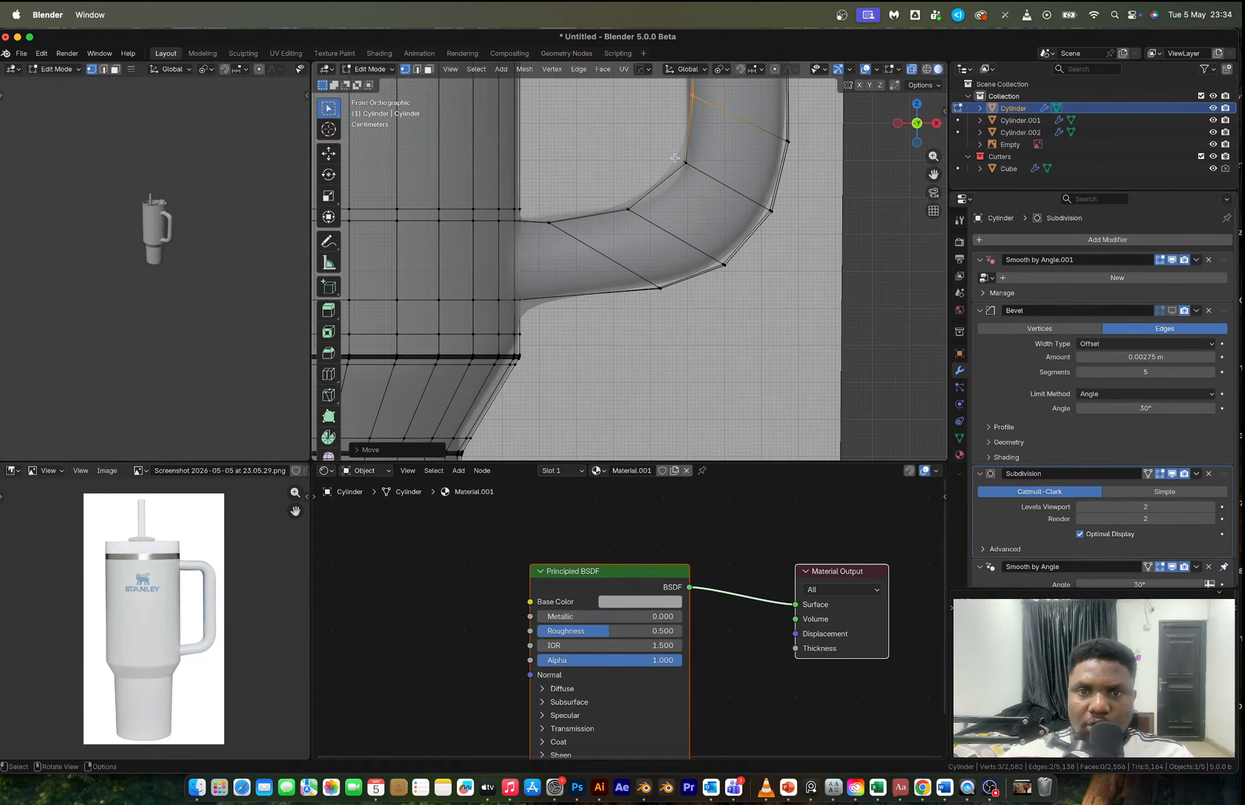
pyautogui.click(699, 184)
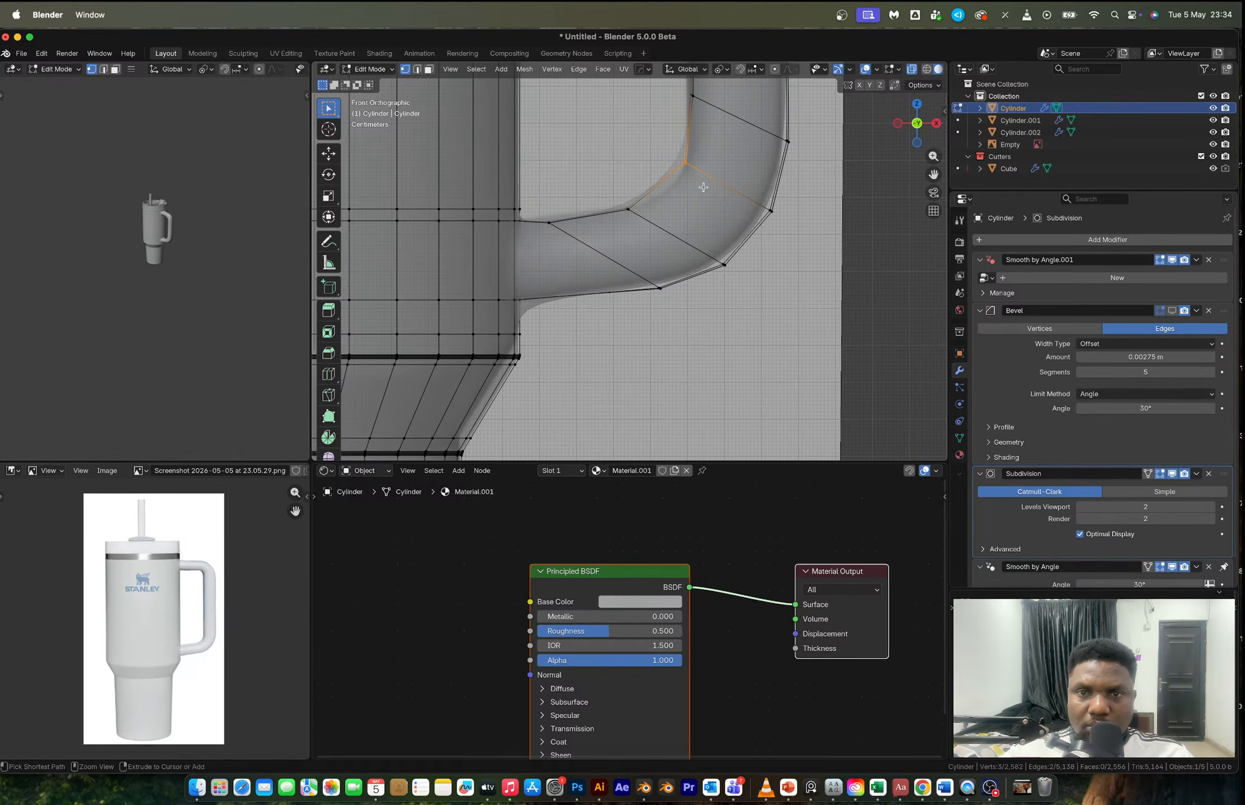
pyautogui.press('g')
pyautogui.click(704, 180)
pyautogui.moveTo(614, 194); pyautogui.dragTo(644, 221)
pyautogui.press('g')
pyautogui.click(646, 225)
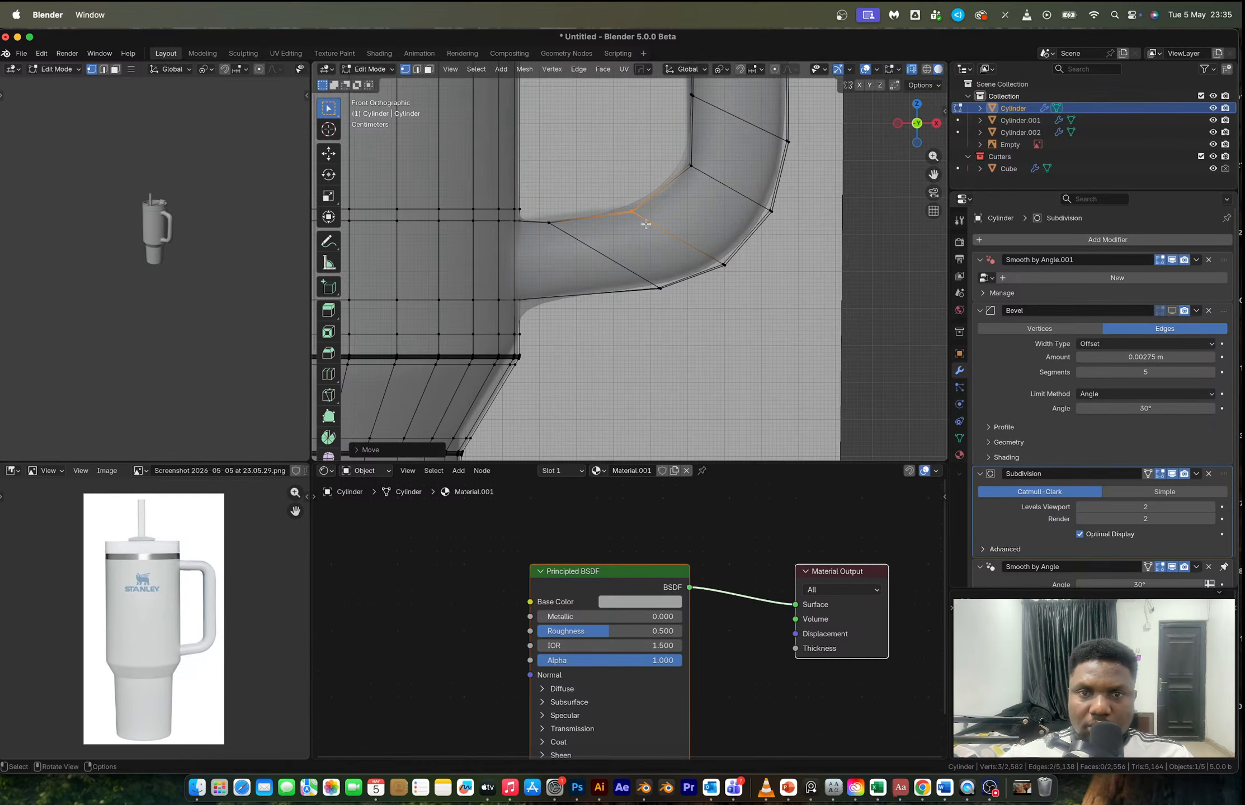
pyautogui.click(554, 223)
pyautogui.press('g')
pyautogui.click(571, 233)
# - Adjust the outer vertices along the handle's lower bend to follow the reference outline
pyautogui.click(723, 264)
pyautogui.press('g')
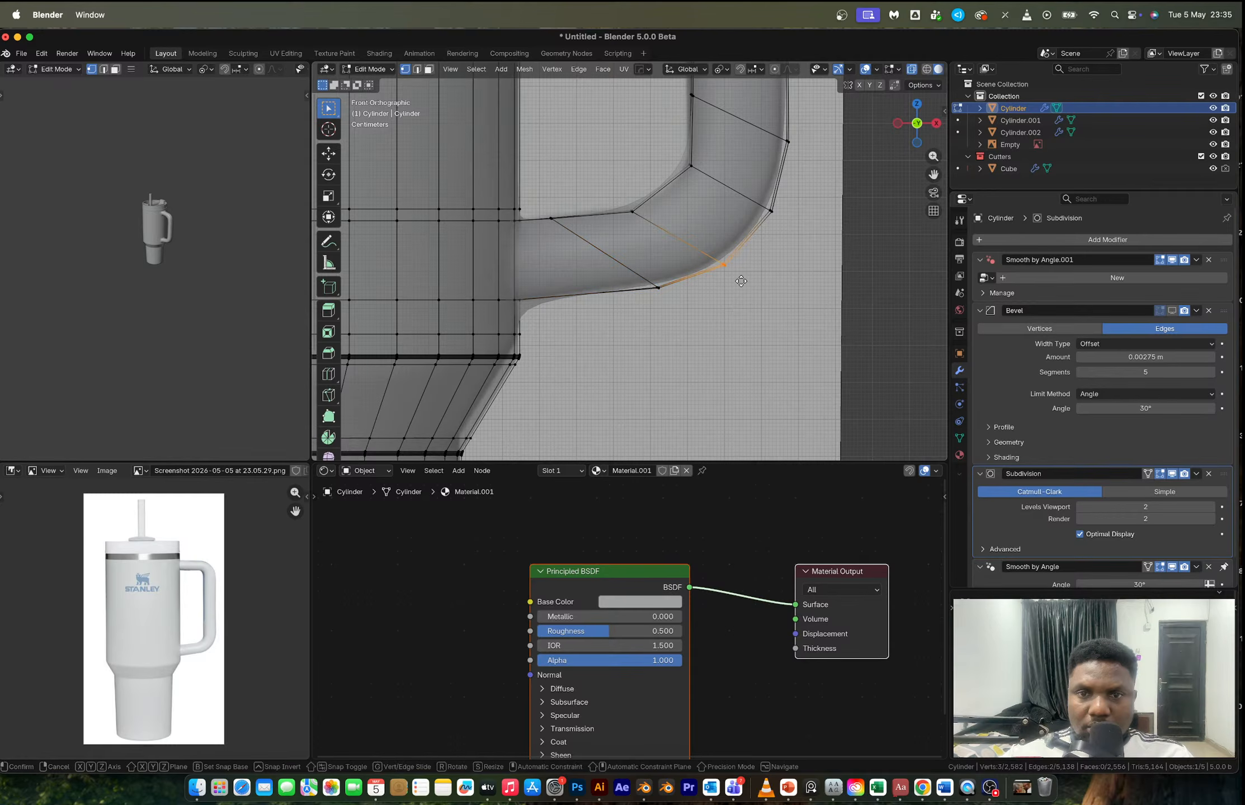
pyautogui.click(740, 280)
pyautogui.moveTo(757, 195); pyautogui.dragTo(784, 226)
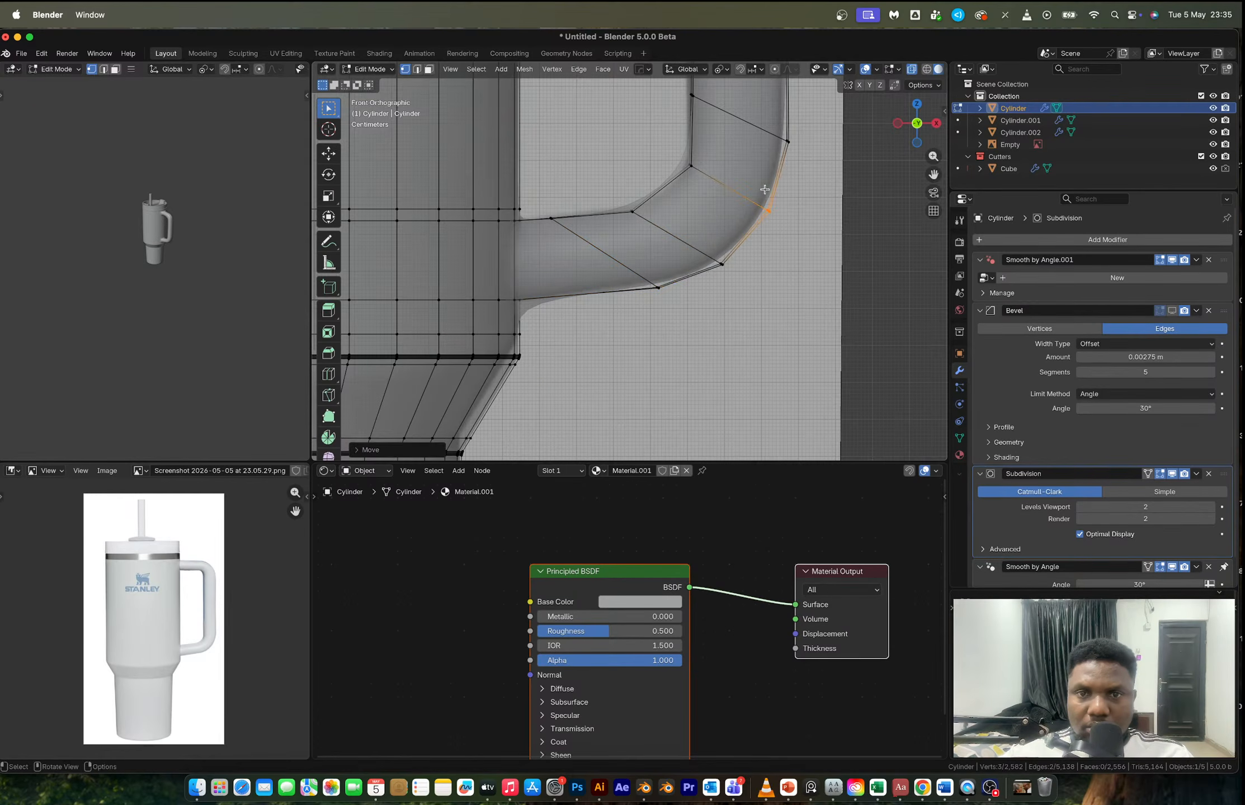
pyautogui.keyDown('shift'); pyautogui.moveTo(752, 182); pyautogui.dragTo(642, 320, button='middle'); pyautogui.keyUp('shift')
pyautogui.moveTo(669, 260); pyautogui.dragTo(698, 294)
pyautogui.press('g')
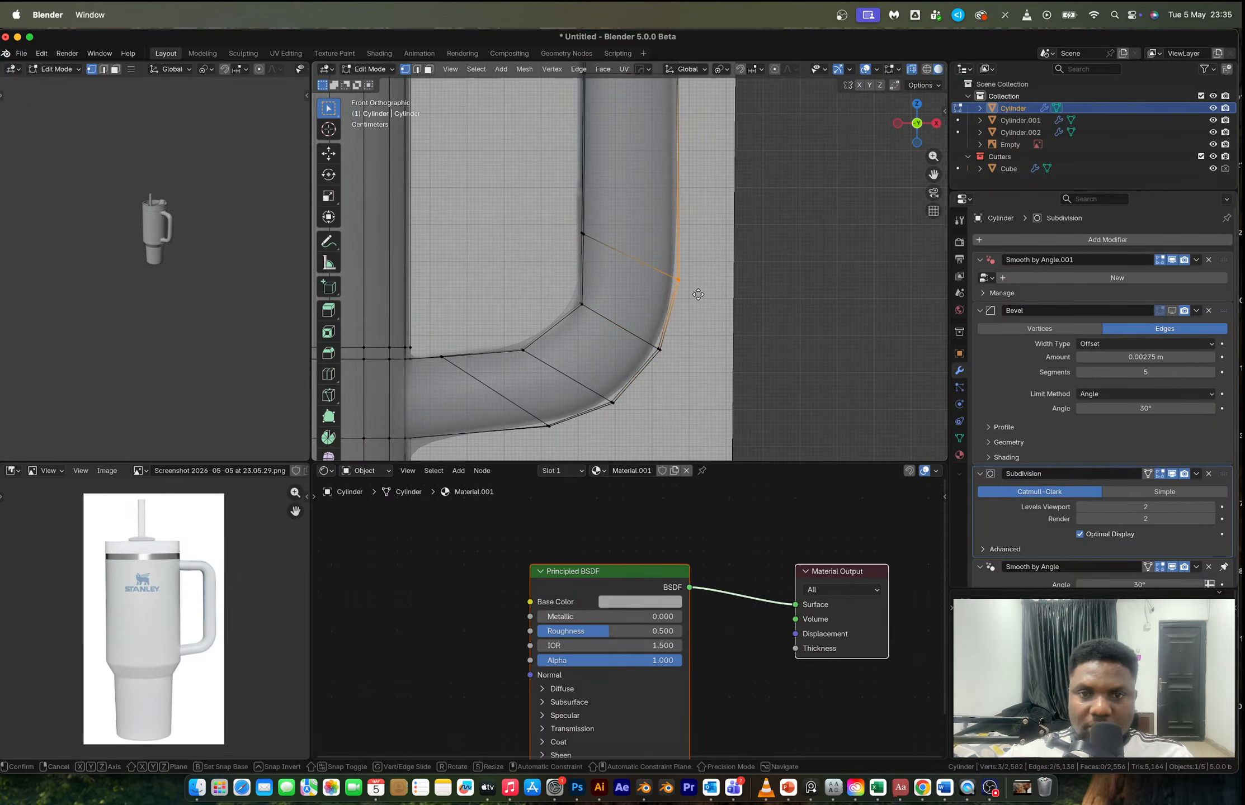
pyautogui.click(699, 286)
# - Align the outer vertices at the middle and lower end of the handle's straight section with the reference
pyautogui.keyDown('shift'); pyautogui.moveTo(672, 241); pyautogui.dragTo(672, 423, button='middle'); pyautogui.keyUp('shift')
pyautogui.moveTo(662, 230); pyautogui.dragTo(700, 294)
pyautogui.press('g')
pyautogui.click(699, 294)
pyautogui.keyDown('shift'); pyautogui.moveTo(688, 347); pyautogui.dragTo(672, 219, button='middle'); pyautogui.keyUp('shift')
pyautogui.moveTo(636, 297); pyautogui.dragTo(689, 351)
pyautogui.press('g')
pyautogui.click(687, 351)
# - Reposition the four inner vertex groups along the handle's upper bend to match the reference's tighter inner corner
pyautogui.keyDown('shift'); pyautogui.moveTo(666, 291); pyautogui.dragTo(669, 414, button='middle'); pyautogui.keyUp('shift')
pyautogui.keyDown('shift'); pyautogui.moveTo(635, 221); pyautogui.dragTo(652, 416, button='middle'); pyautogui.keyUp('shift')
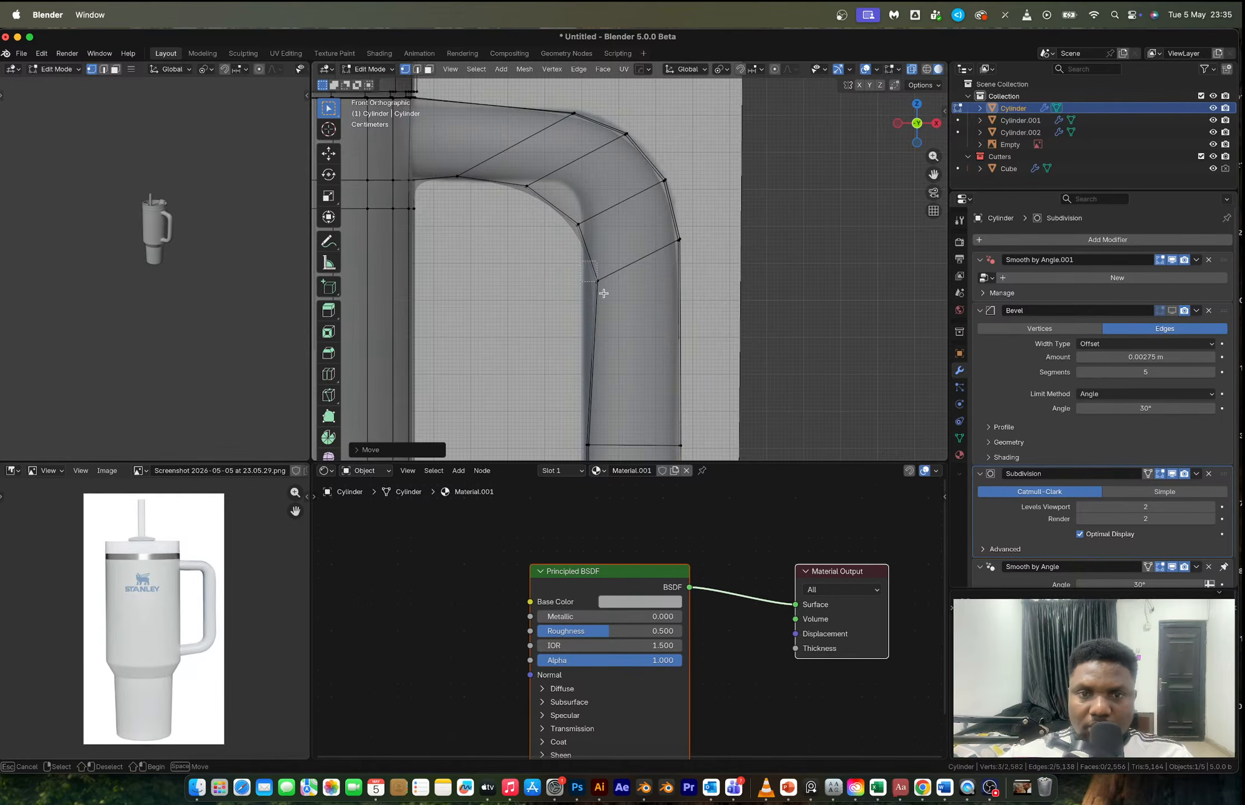
pyautogui.click(597, 278)
pyautogui.press('g')
pyautogui.click(618, 332)
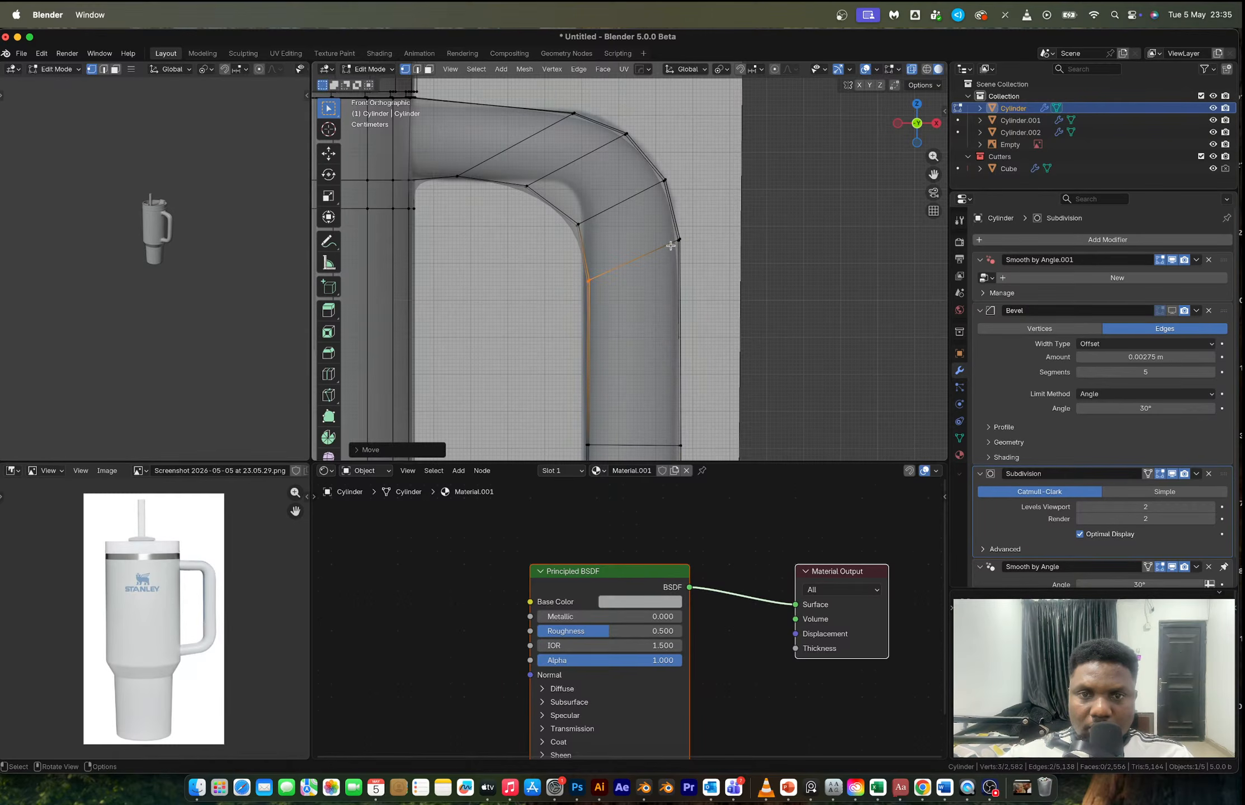
pyautogui.moveTo(553, 211); pyautogui.dragTo(588, 236)
pyautogui.press('g')
pyautogui.click(593, 218)
pyautogui.moveTo(519, 172); pyautogui.dragTo(543, 223)
pyautogui.press('g')
pyautogui.click(571, 217)
pyautogui.moveTo(440, 156); pyautogui.dragTo(482, 193)
pyautogui.press('g')
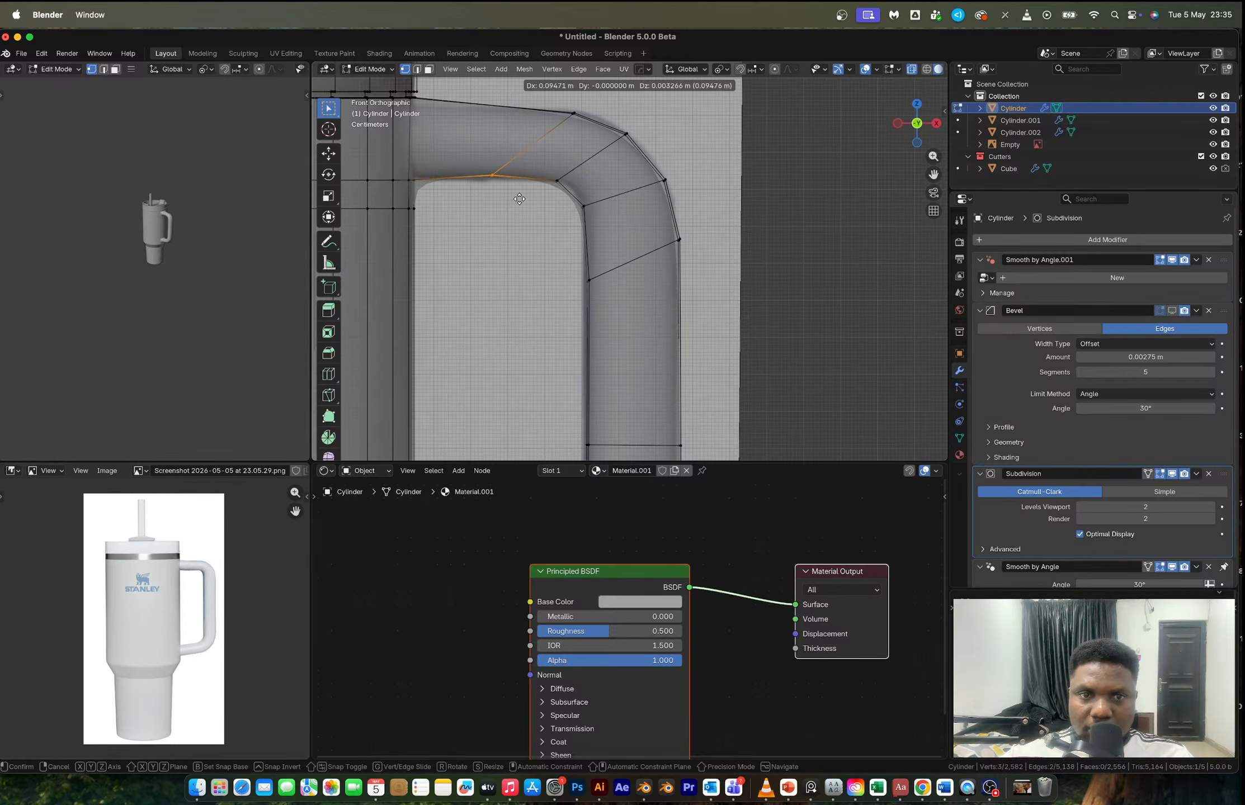
pyautogui.click(508, 200)
# - Reposition the outer vertices along the handle's upper bend to follow the reference's outer curve
pyautogui.moveTo(556, 100); pyautogui.dragTo(698, 269)
pyautogui.press('g')
pyautogui.click(562, 123)
pyautogui.press('g')
pyautogui.click(635, 136)
pyautogui.press('g')
pyautogui.click(687, 201)
pyautogui.press('g')
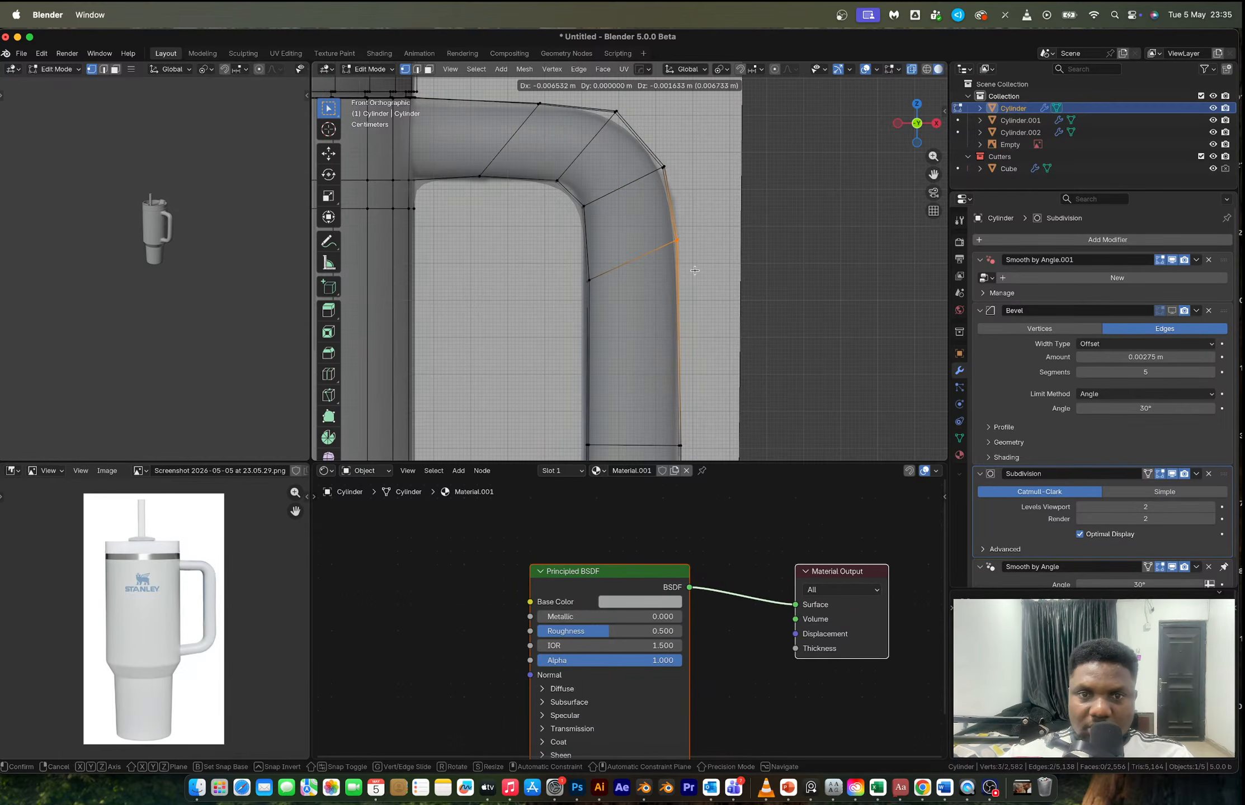
pyautogui.click(694, 270)
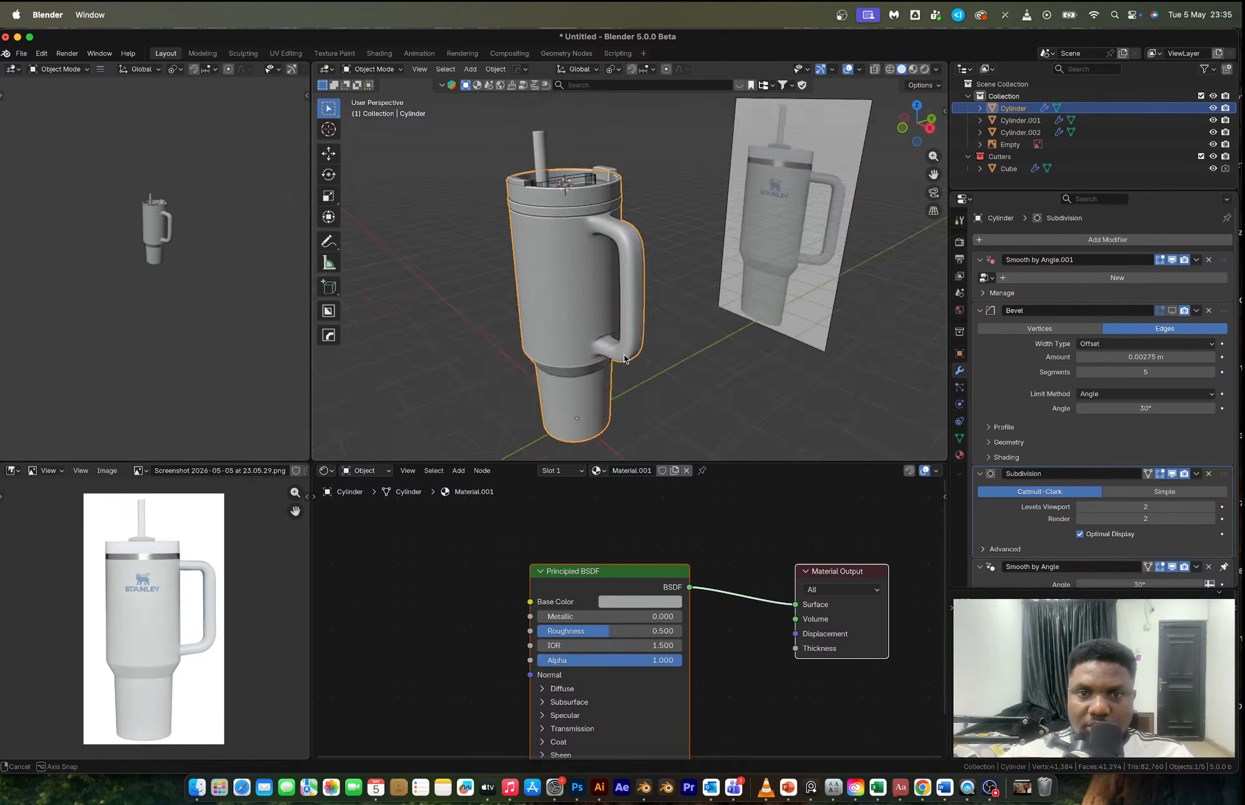
# - Duplicate all the tumbler's parts in place, leaving the copies at the original position
pyautogui.moveTo(467, 330); pyautogui.dragTo(683, 334, button='middle')
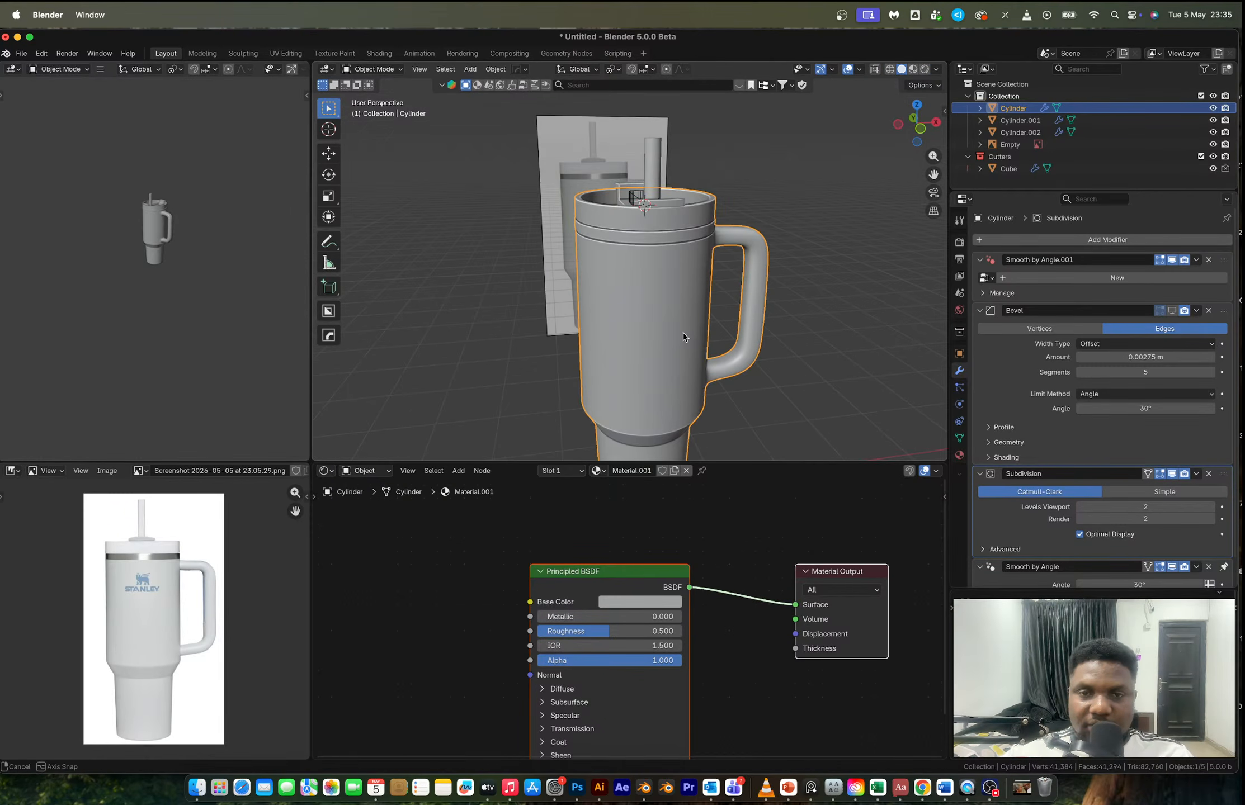
pyautogui.scroll(3, 683, 332)
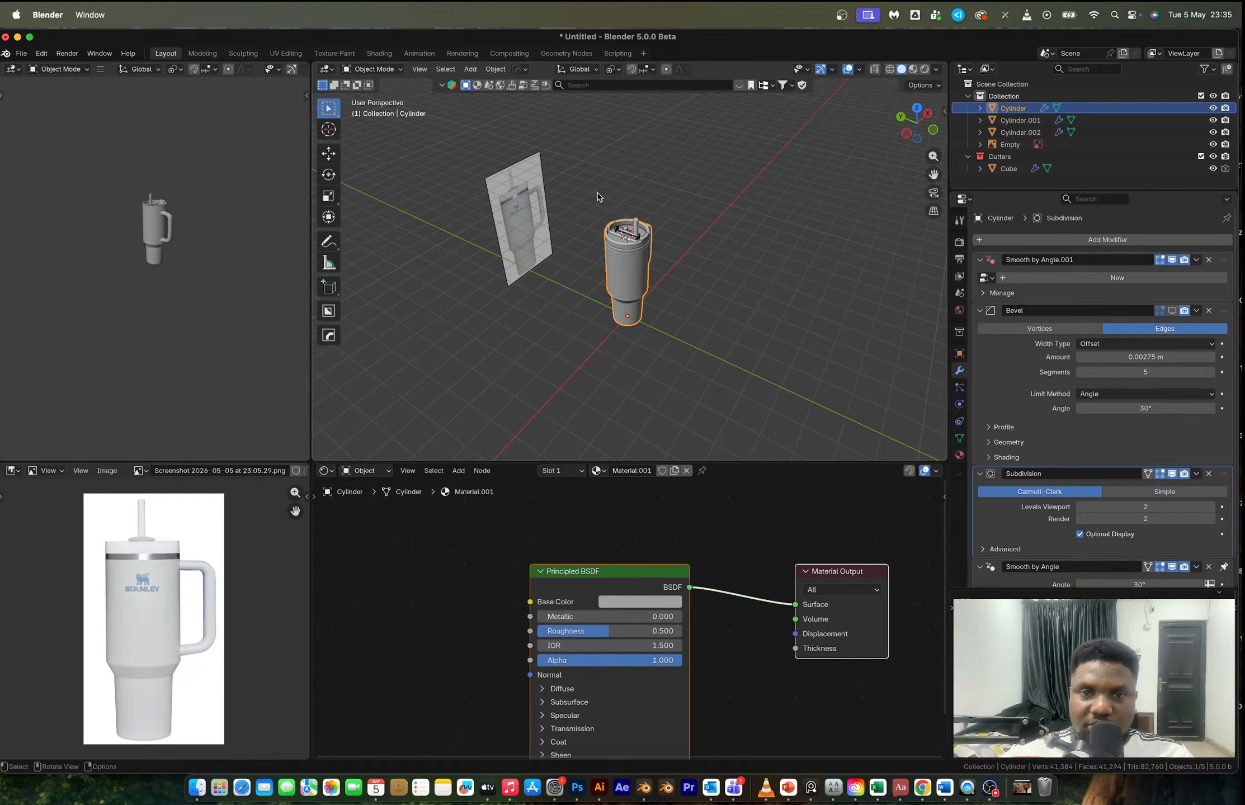
pyautogui.hotkey('shift', 'd')
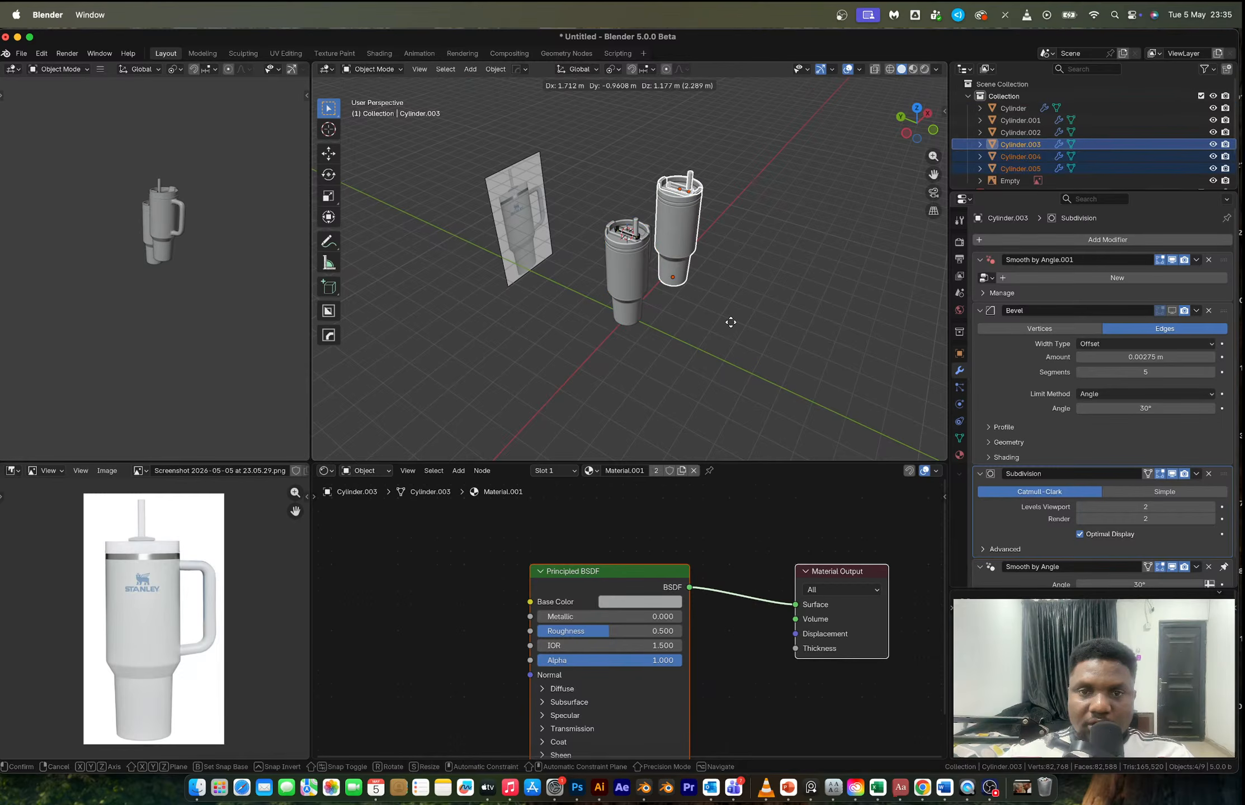
pyautogui.rightClick(730, 322)
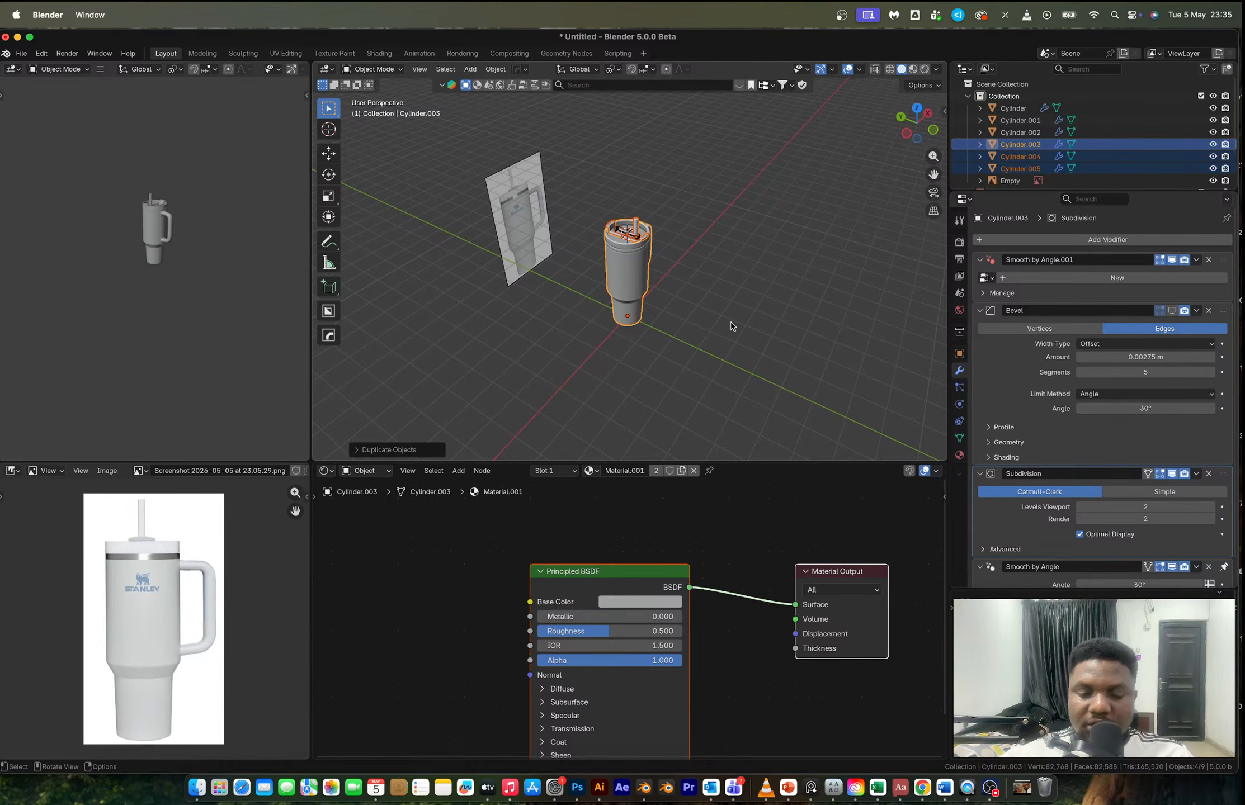
# - Move the duplicated parts into a new collection named DUMP and exclude that collection from the view layer
pyautogui.press('m')
pyautogui.click(731, 323)
pyautogui.write('DU')
pyautogui.write('MP')
pyautogui.press('Return')
pyautogui.press('Return')
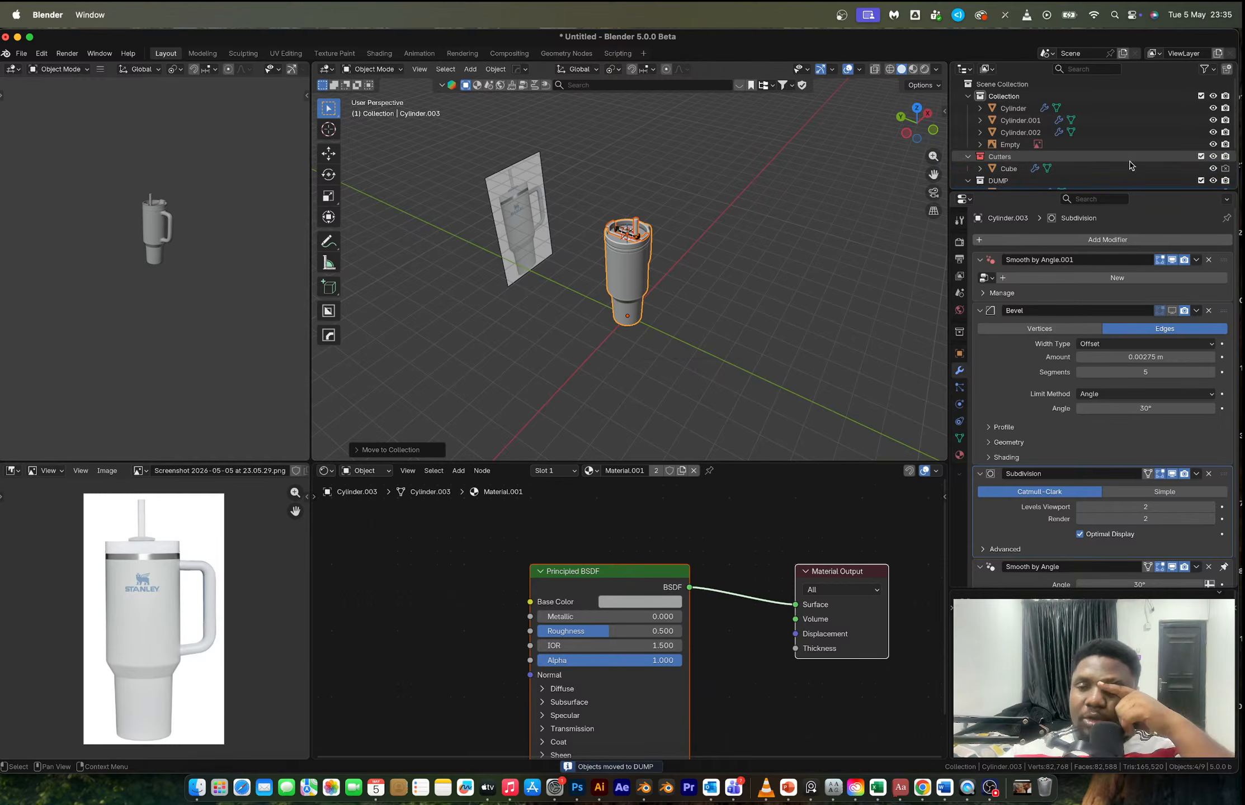
pyautogui.scroll(-4, 1152, 160)
pyautogui.click(1201, 133)
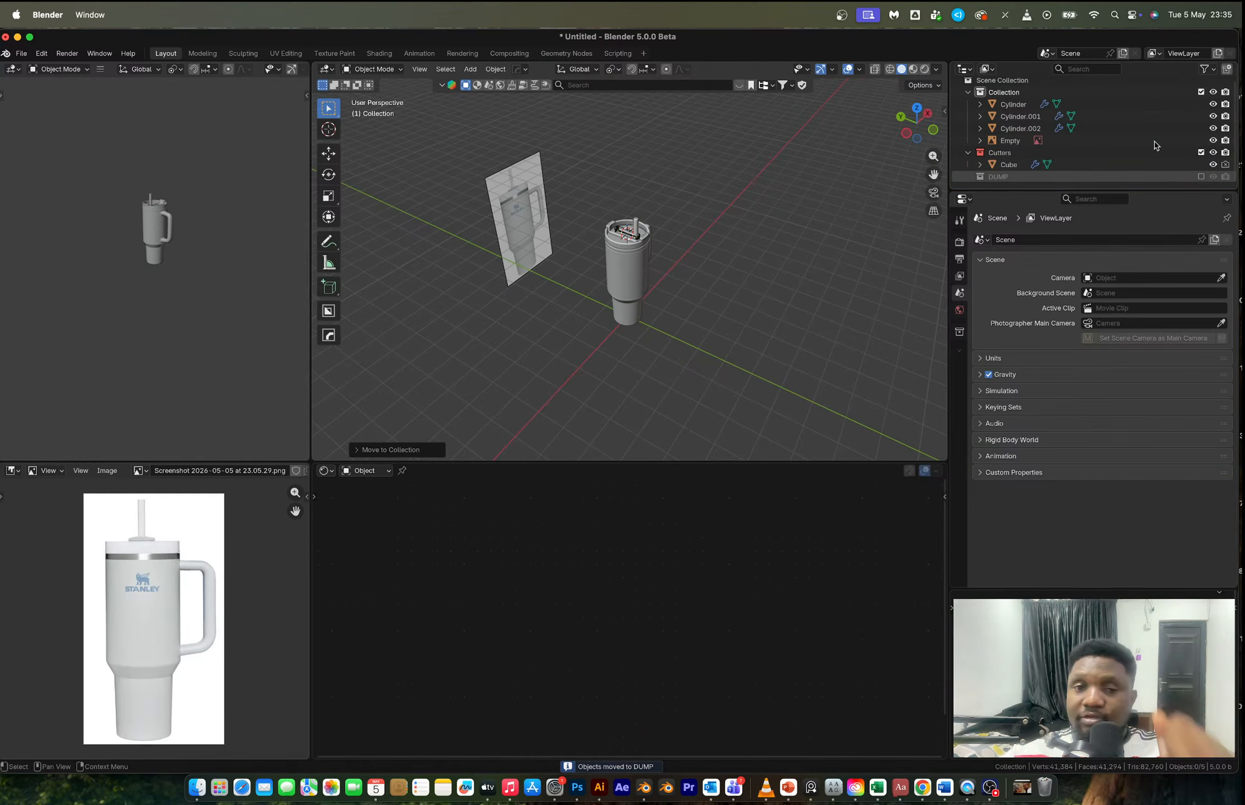
# - Select the tumbler body and view it from the front-facing side with the handle
pyautogui.scroll(3, 633, 264)
pyautogui.click(632, 259)
pyautogui.moveTo(632, 260); pyautogui.dragTo(670, 337, button='middle')
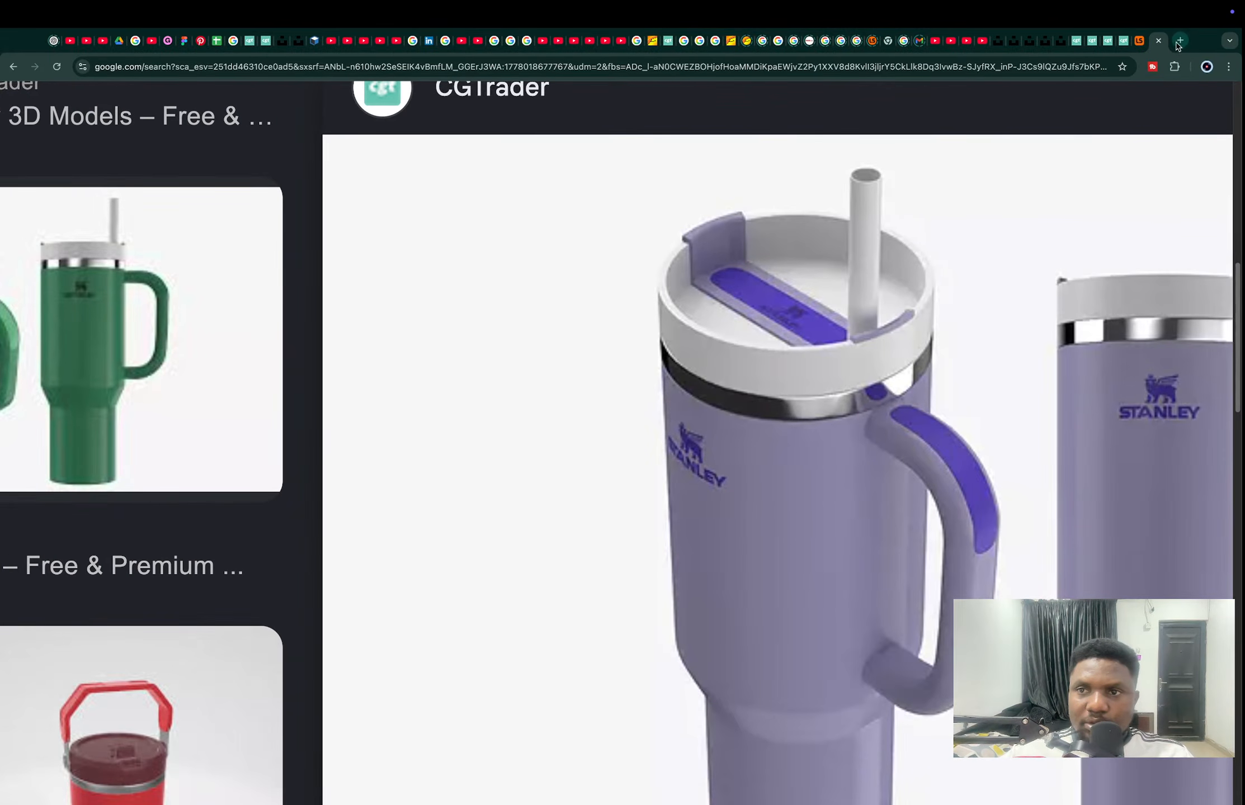
# - Switch to the browser and search Google in a new tab for the Stanley cup logo
pyautogui.click(1179, 41)
pyautogui.write('stanlet')
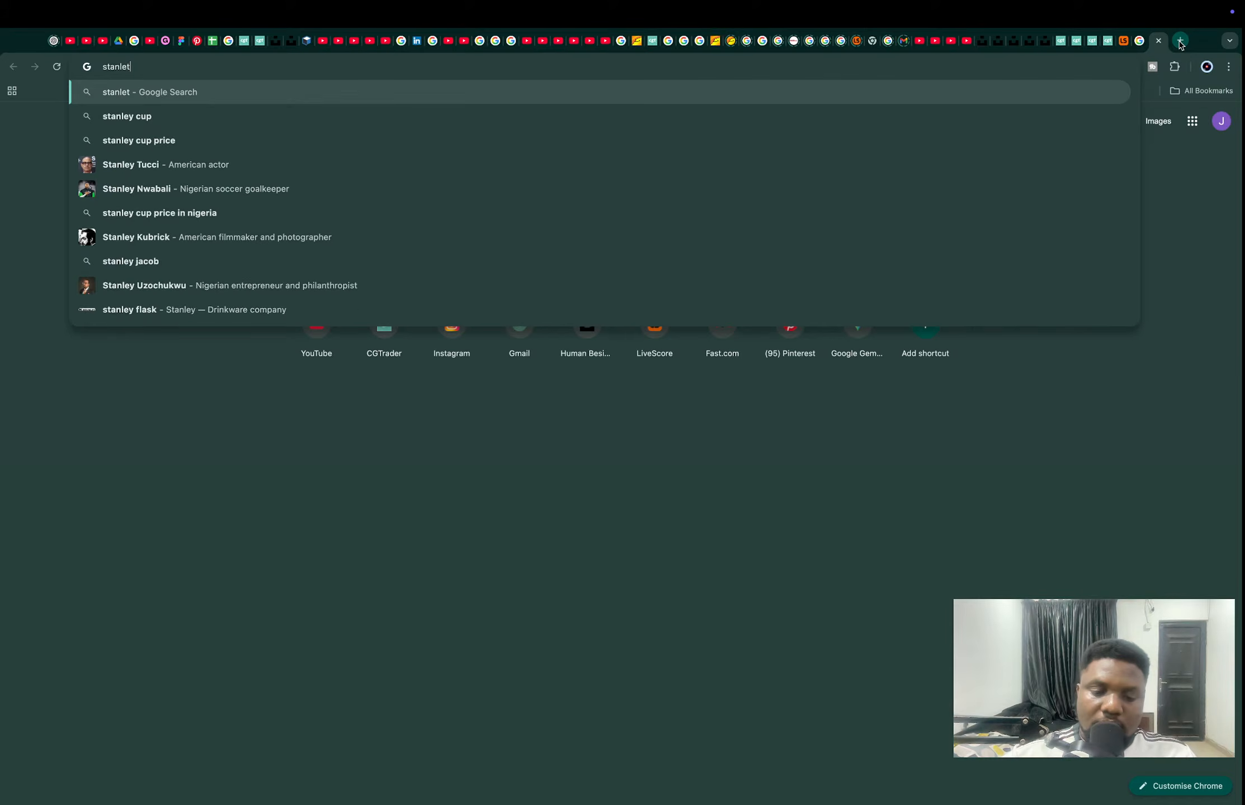
pyautogui.write('y cup logo')
pyautogui.press('Return')
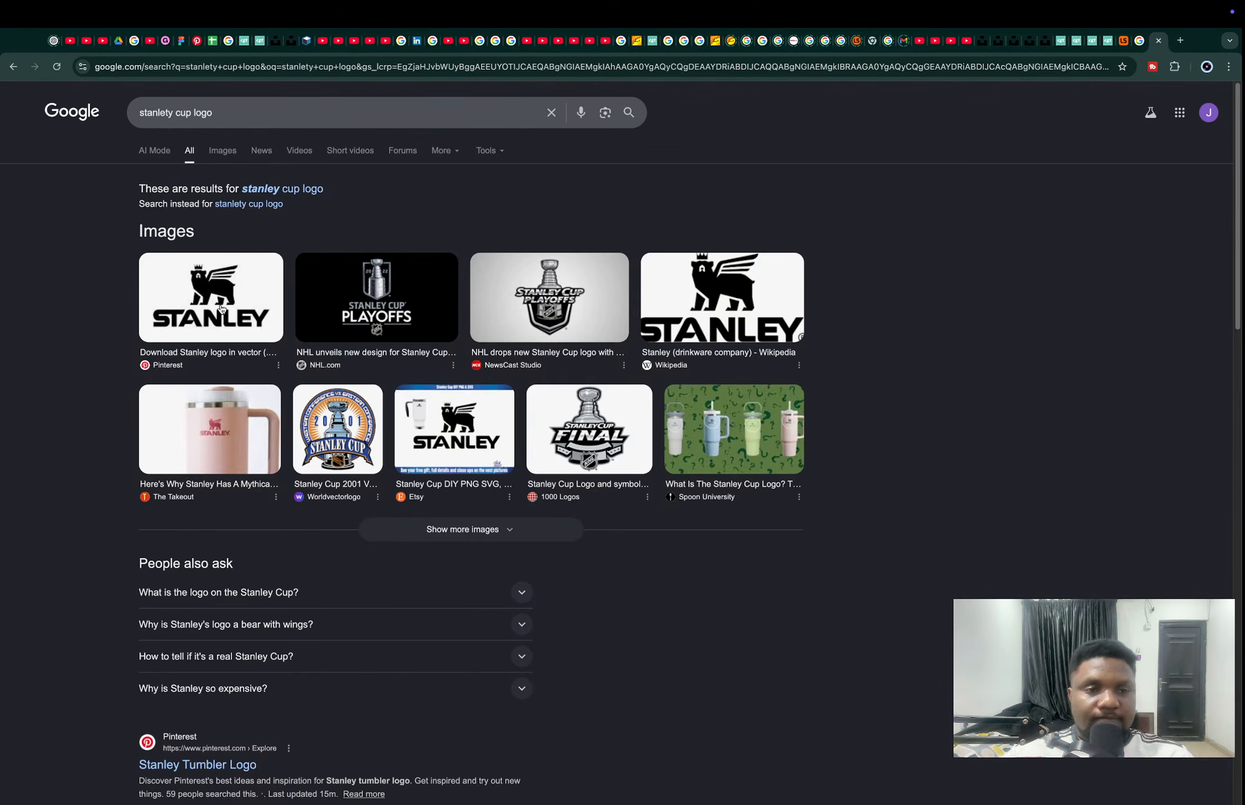
# - Save the Wikipedia result's Stanley logo to Downloads as Stanley_PMI_logo and return to Blender
pyautogui.click(222, 308)
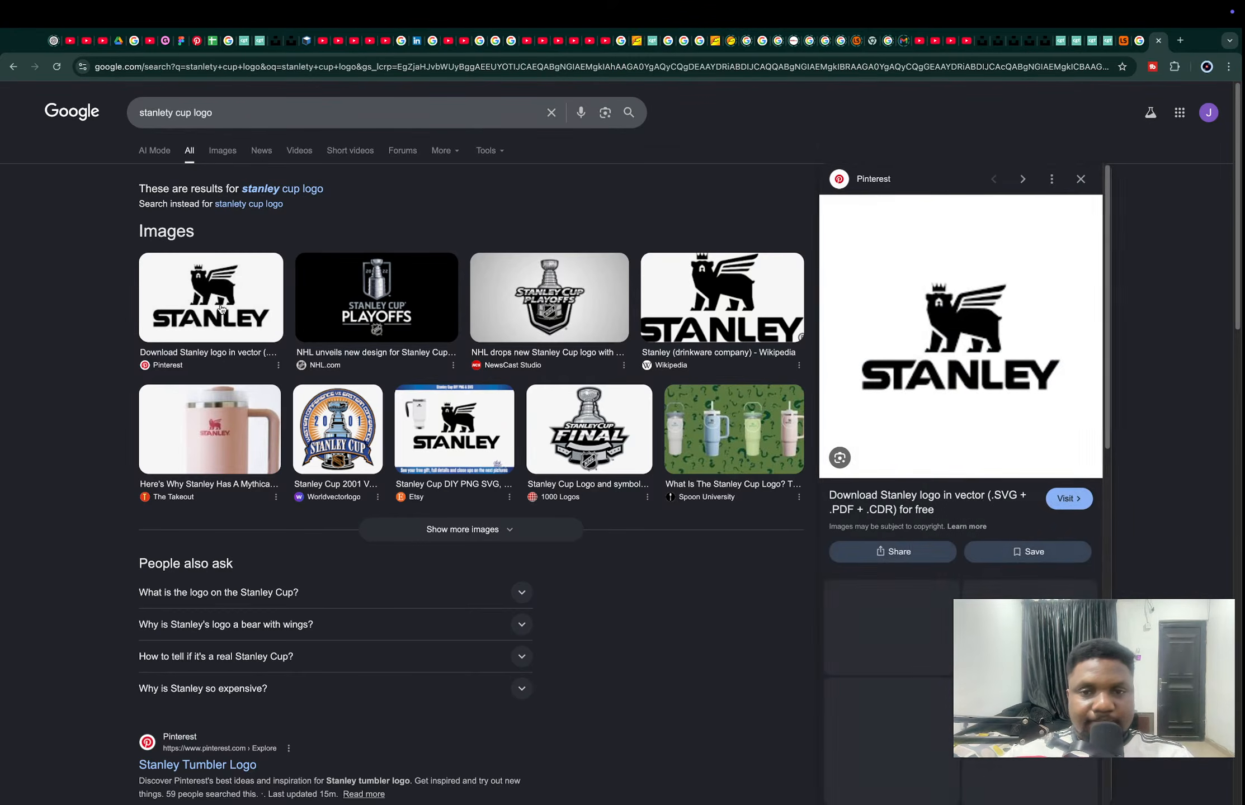
pyautogui.click(709, 295)
pyautogui.rightClick(976, 256)
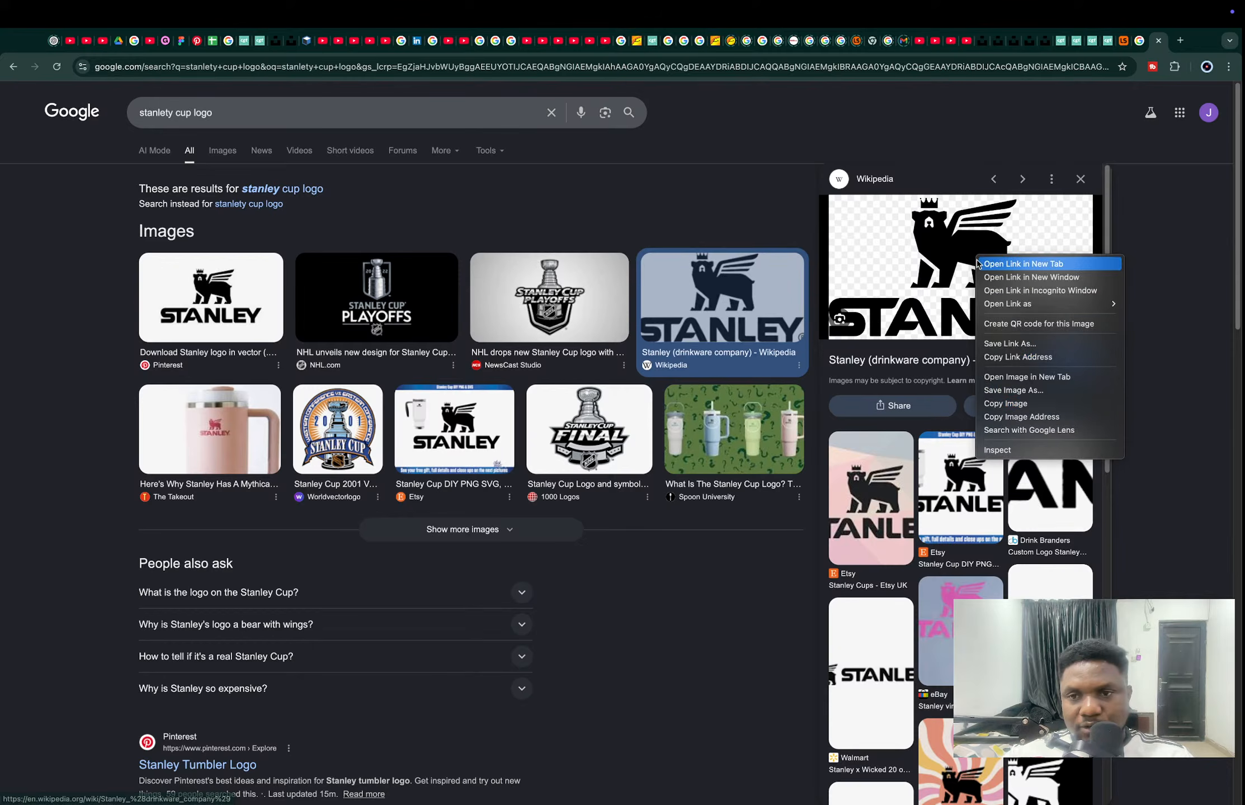
pyautogui.click(1026, 390)
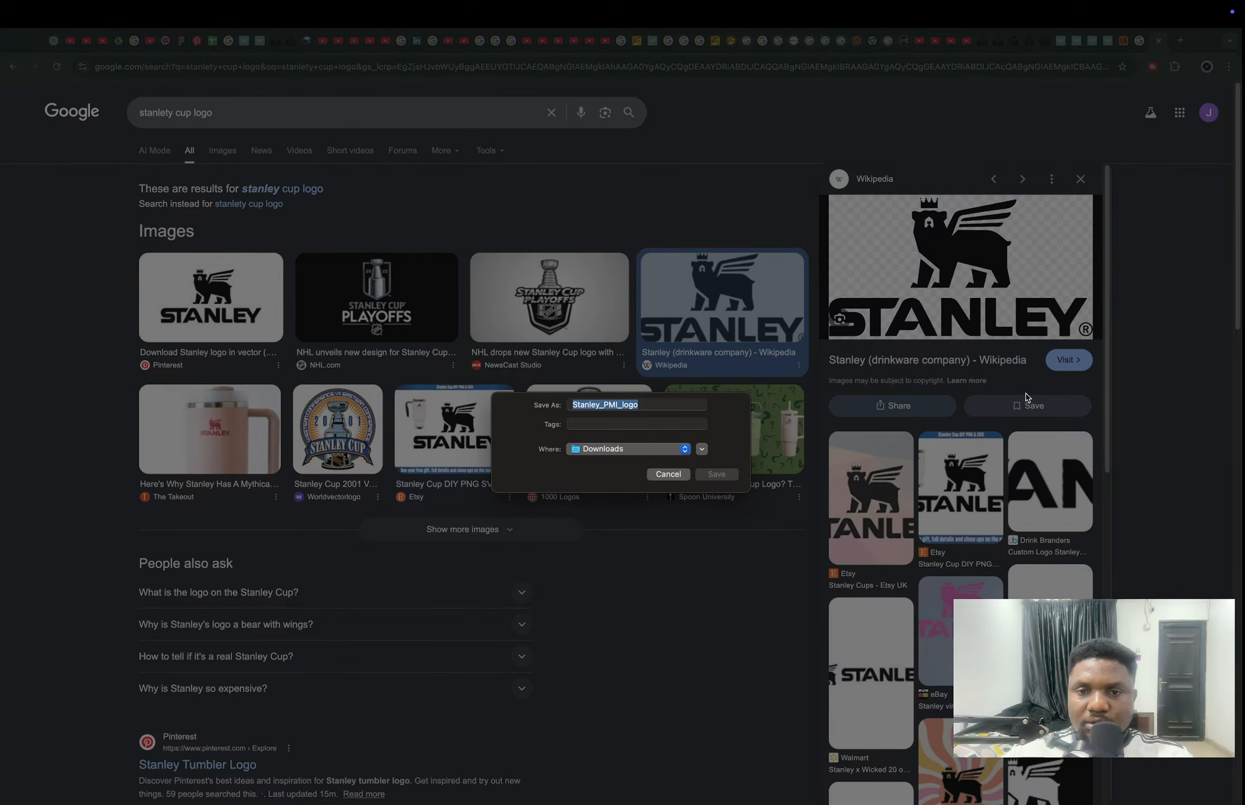
pyautogui.press('Return')
pyautogui.press('super+Tab')
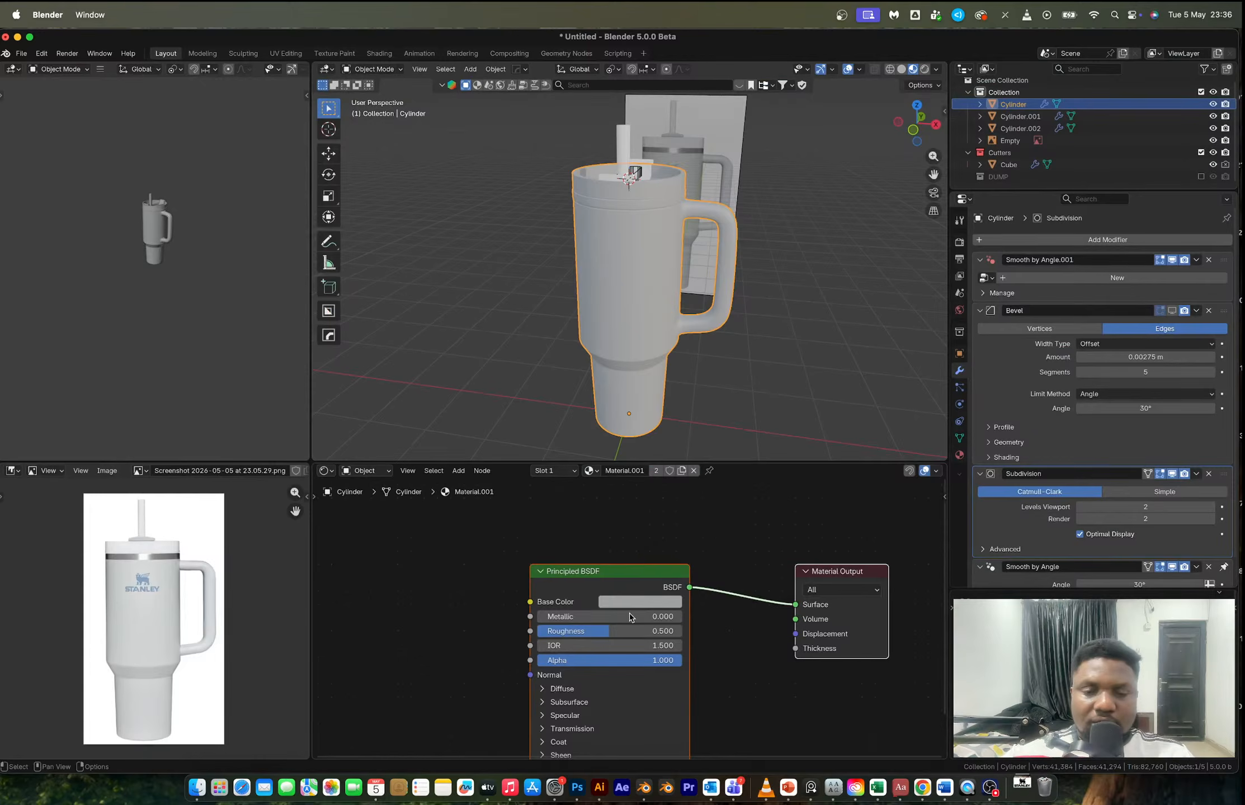
# - Try to bring Stanley_PMI_logo.svg from the Downloads folder into the tumbler material's node graph
pyautogui.click(197, 788)
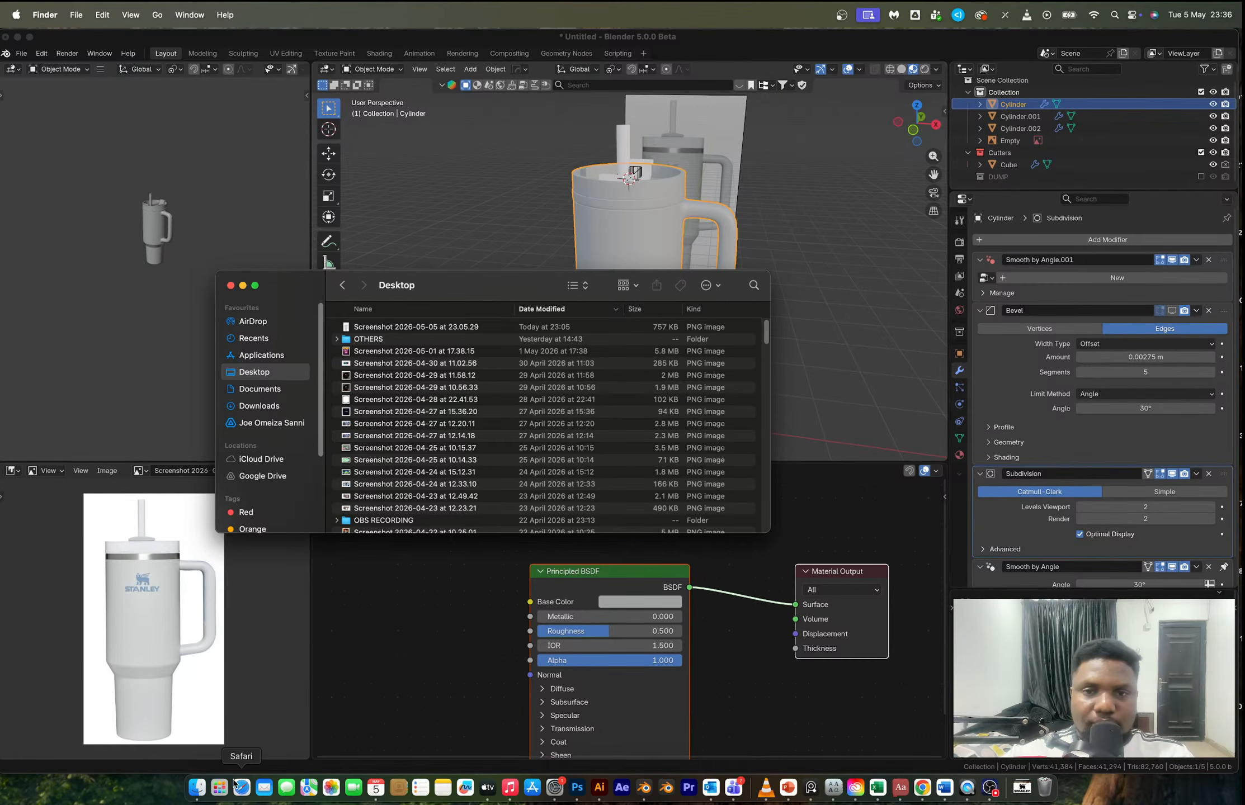
pyautogui.click(258, 405)
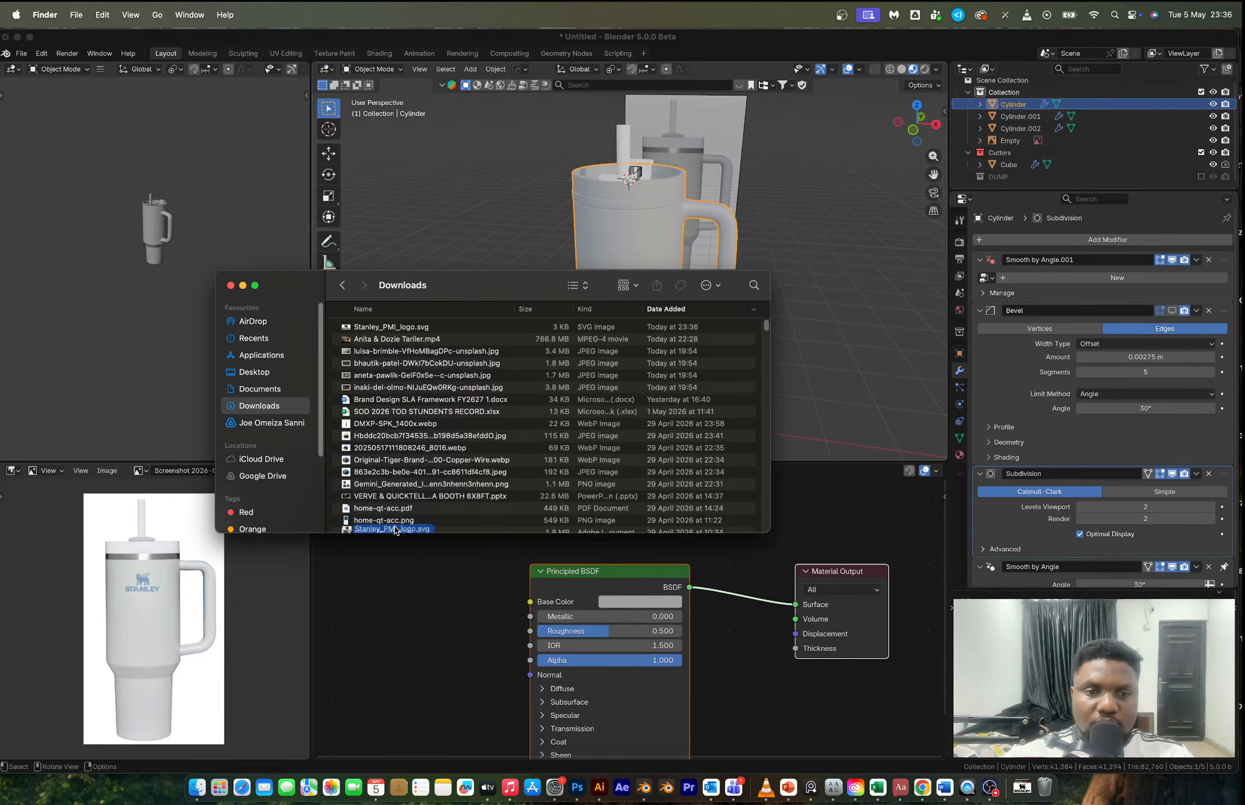
pyautogui.click(420, 632)
pyautogui.click(457, 625)
pyautogui.moveTo(458, 625); pyautogui.dragTo(698, 586, button='middle')
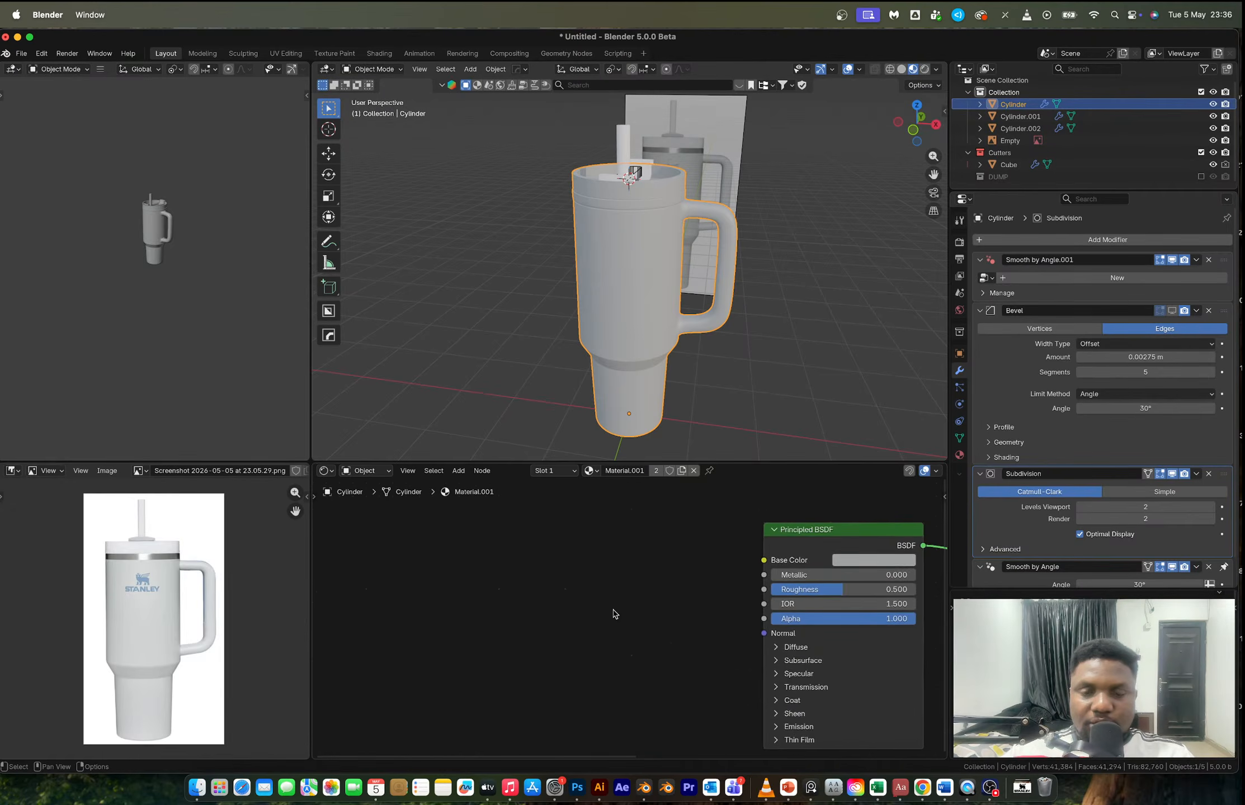
pyautogui.scroll(-8, 614, 611)
pyautogui.click(197, 788)
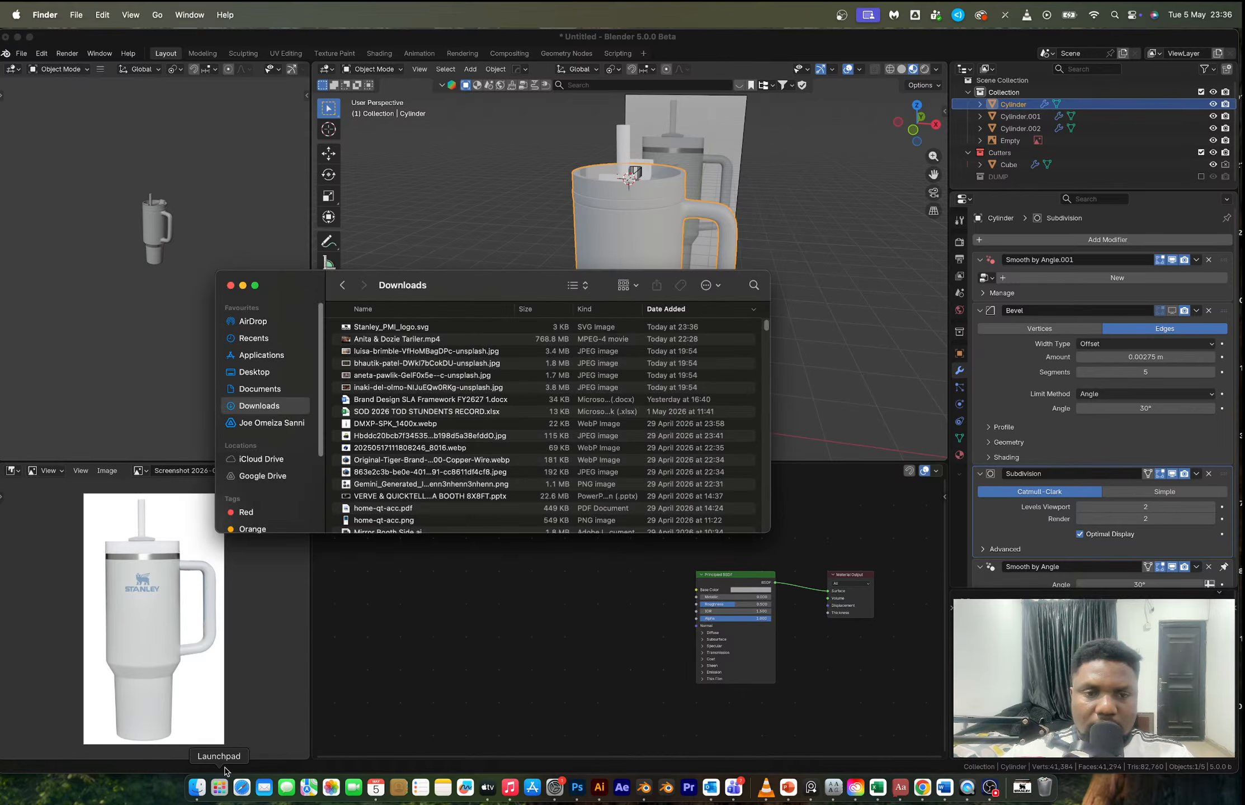
pyautogui.moveTo(394, 327); pyautogui.dragTo(454, 629)
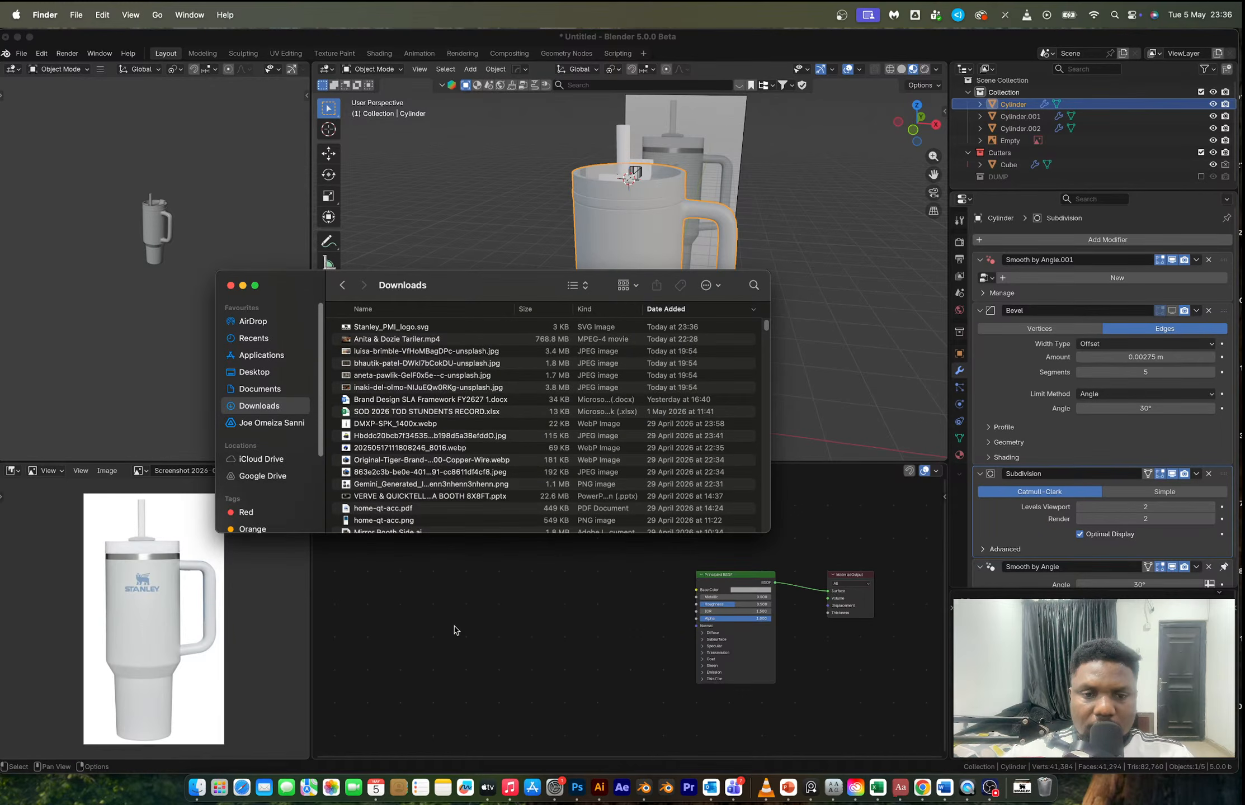
pyautogui.click(454, 630)
# - Open Stanley_PMI_logo.svg from the Downloads folder
pyautogui.click(197, 788)
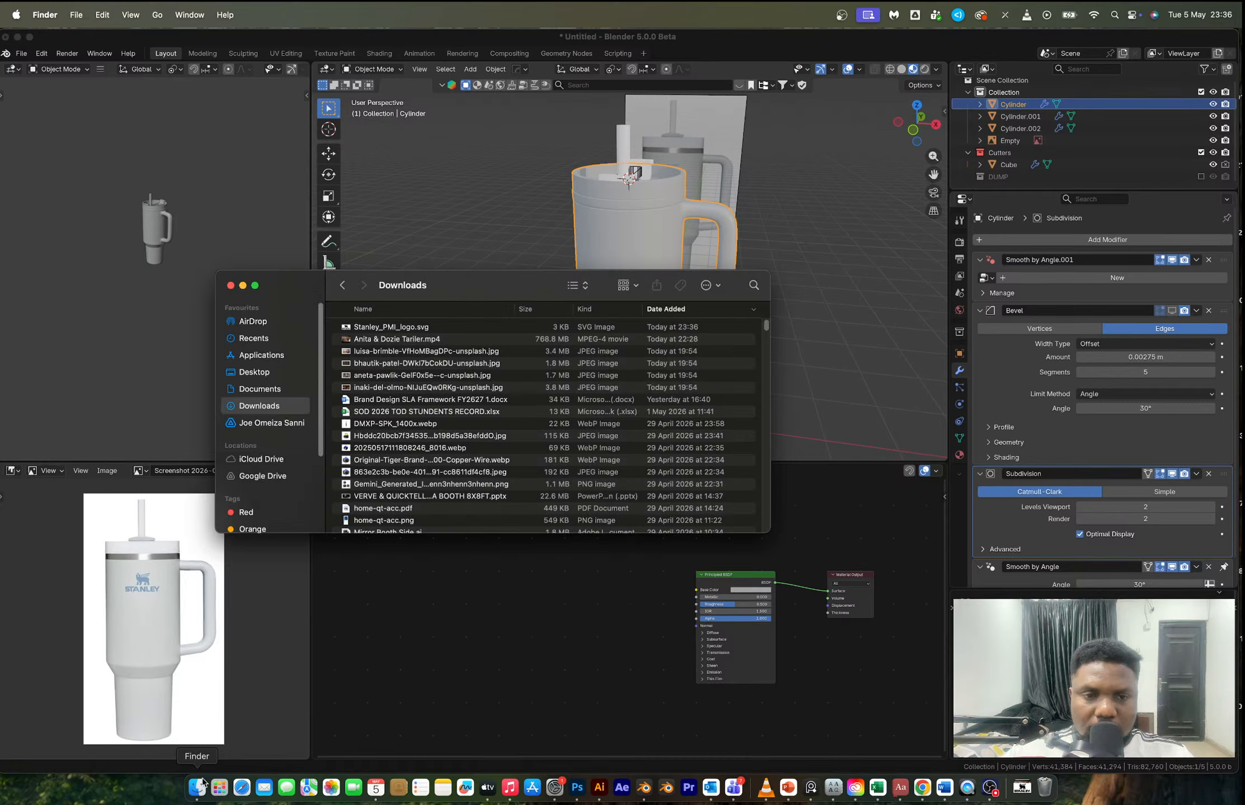
pyautogui.click(425, 328)
pyautogui.doubleClick(441, 330)
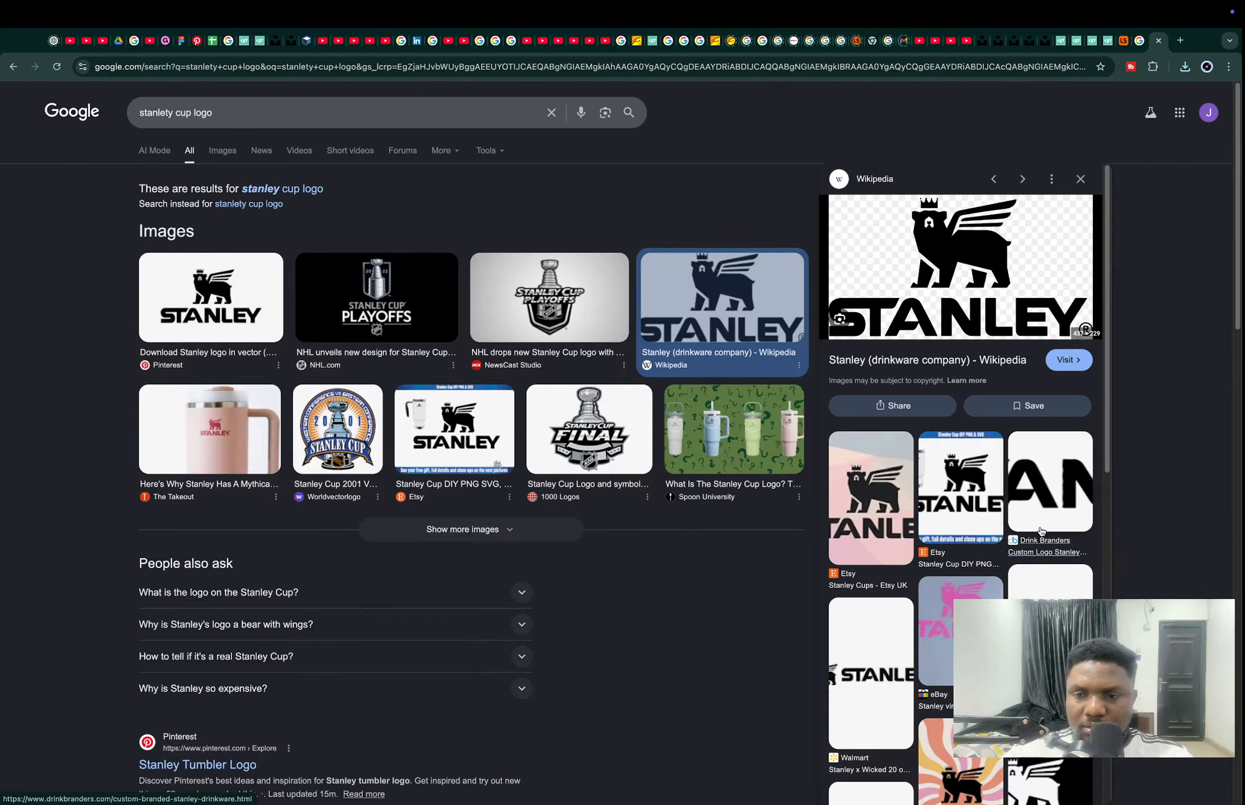
# - Capture a screenshot of the Stanley bear logo and wordmark from the enlarged Pinterest result, then return to Blender
pyautogui.click(216, 324)
pyautogui.keyDown('ctrl'); pyautogui.scroll(5, 1052, 342); pyautogui.keyUp('ctrl')
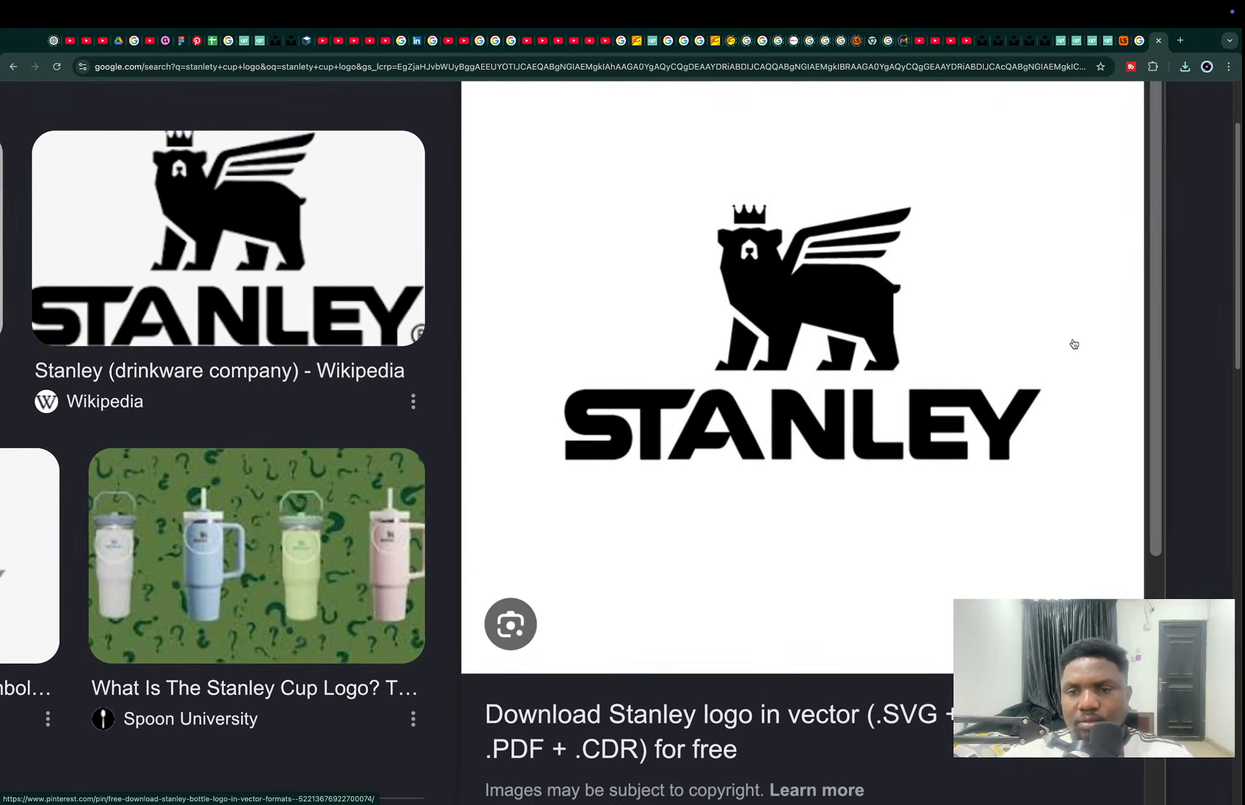
pyautogui.press('super+shift+4')
pyautogui.moveTo(1103, 150); pyautogui.dragTo(500, 521)
pyautogui.hotkey('ctrl', 'Left')
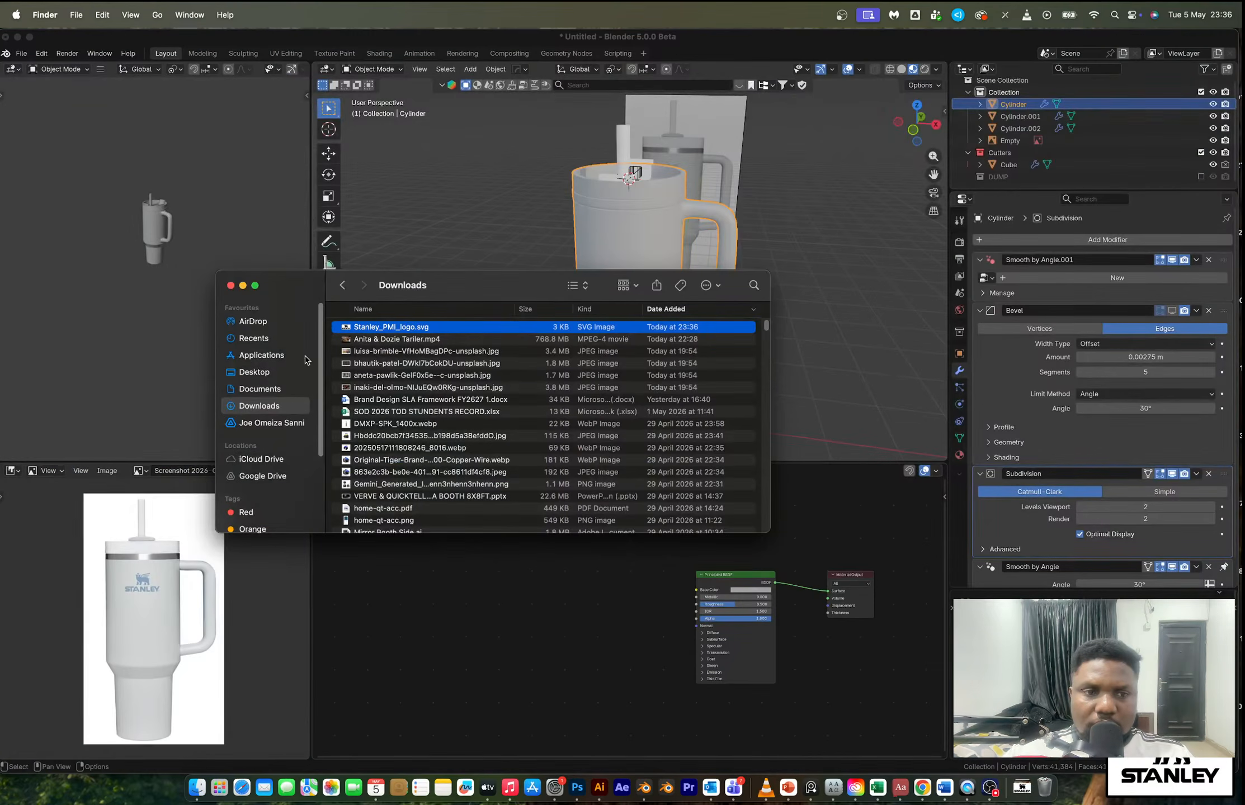
# - Move Stanley_PMI_logo.svg from the Downloads folder to the Bin
pyautogui.rightClick(406, 330)
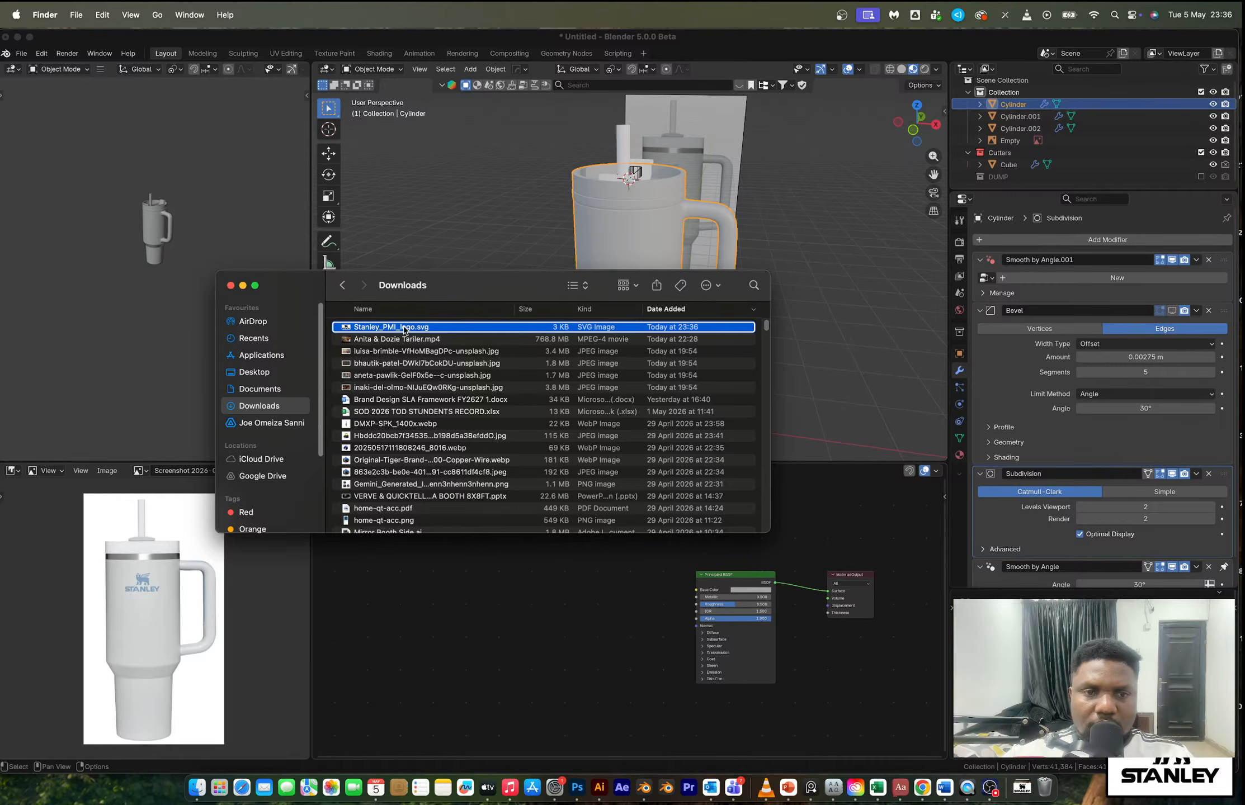
pyautogui.press('x')
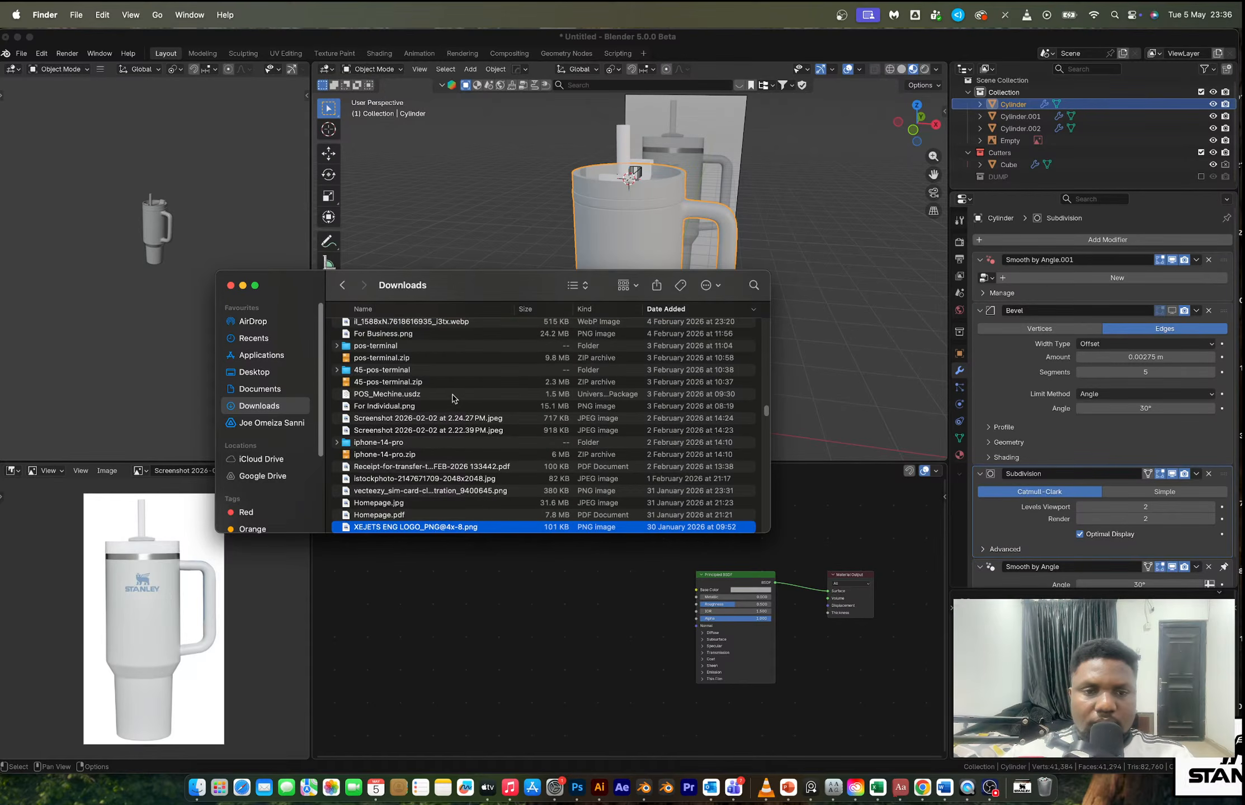
pyautogui.scroll(10, 762, 415)
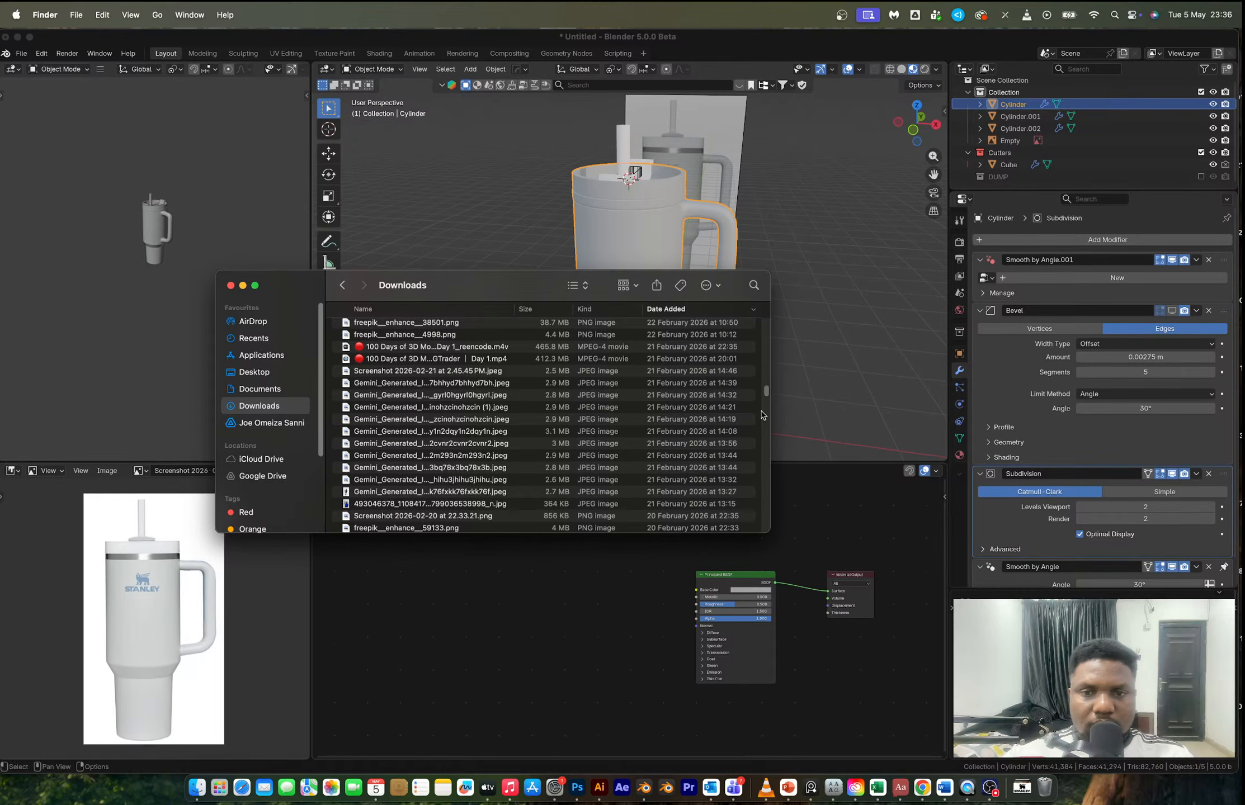
pyautogui.rightClick(412, 326)
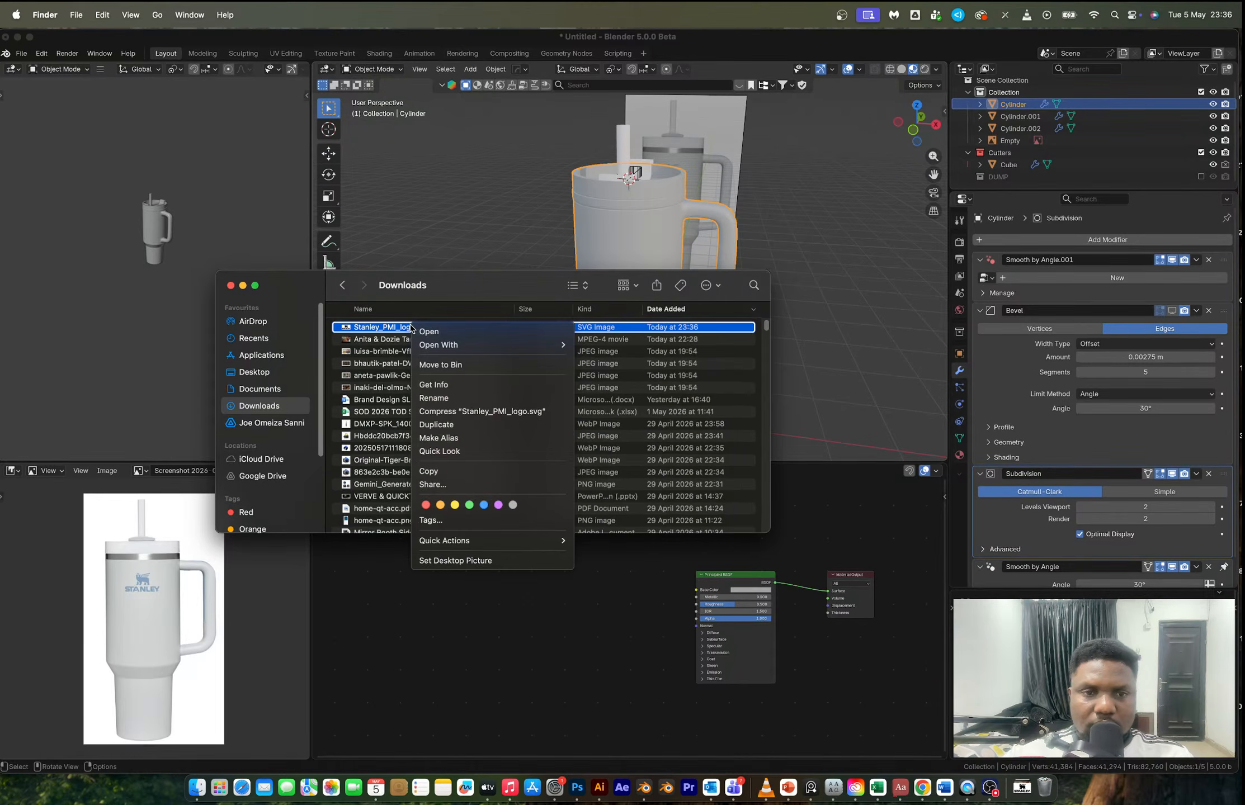
pyautogui.click(439, 365)
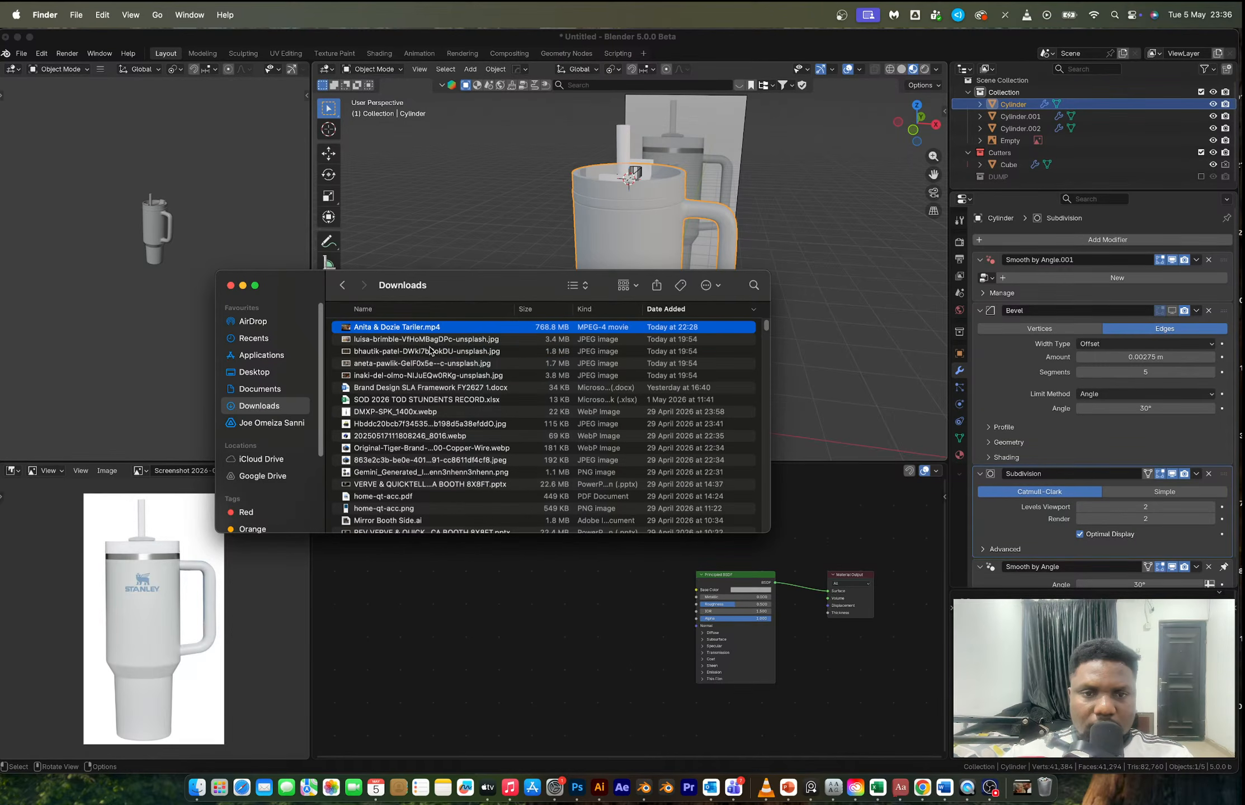
# - Add the logo capture Screenshot 2026-05-05 at 23.36.43 from the Desktop folder as an image node in Material.001
pyautogui.press('super+shift+d')
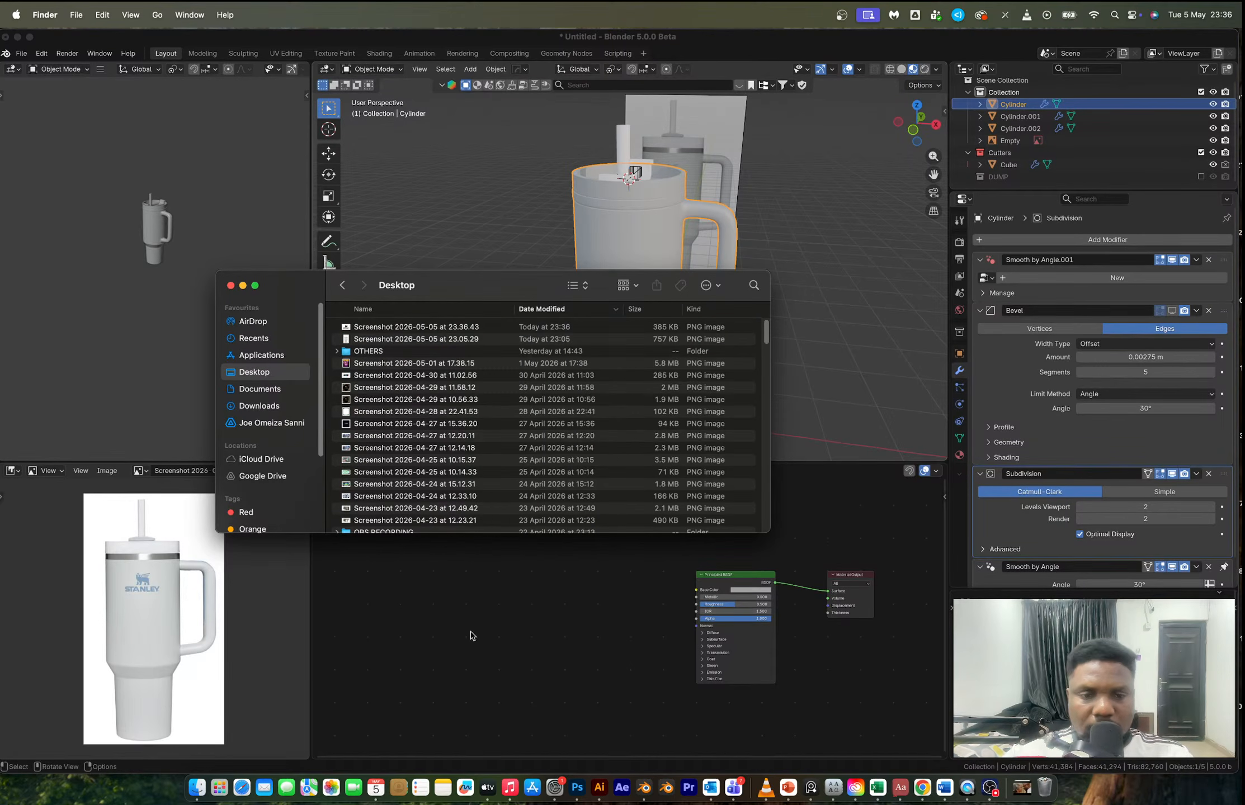
pyautogui.click(492, 638)
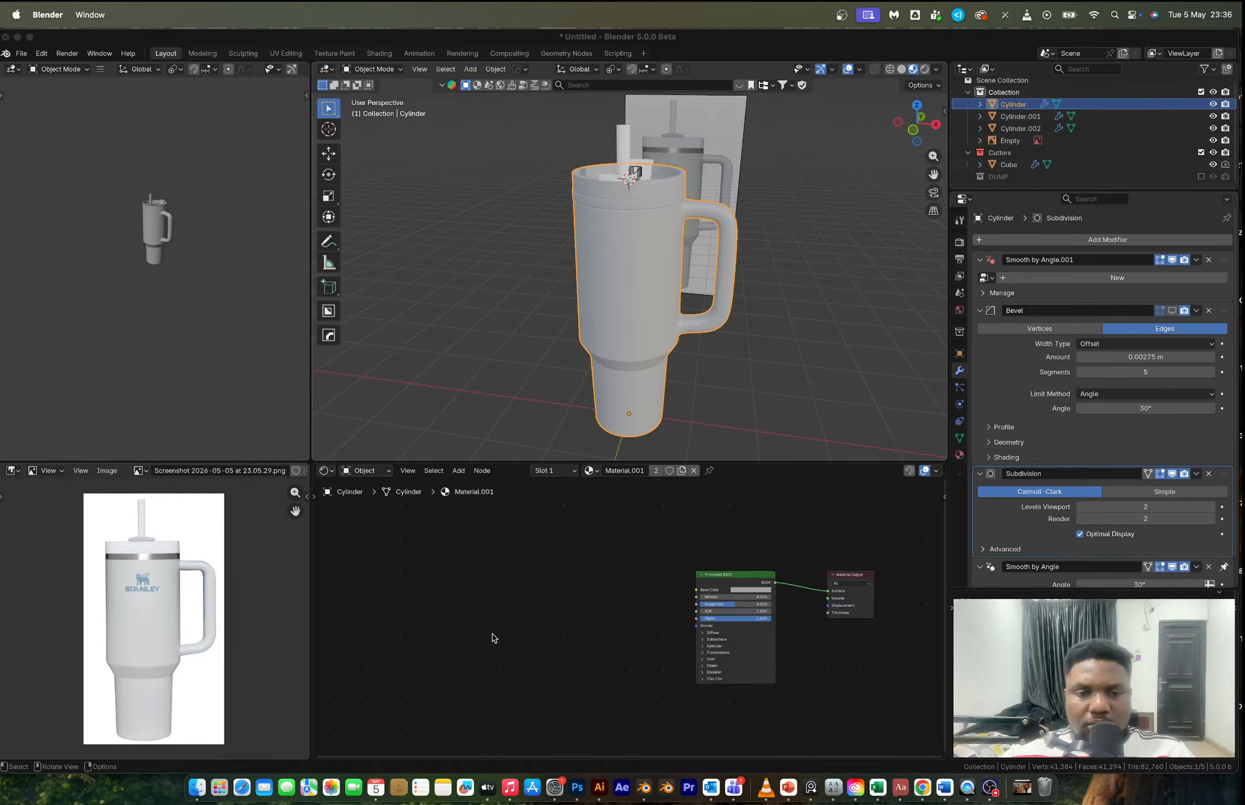
pyautogui.moveTo(461, 599); pyautogui.dragTo(444, 588)
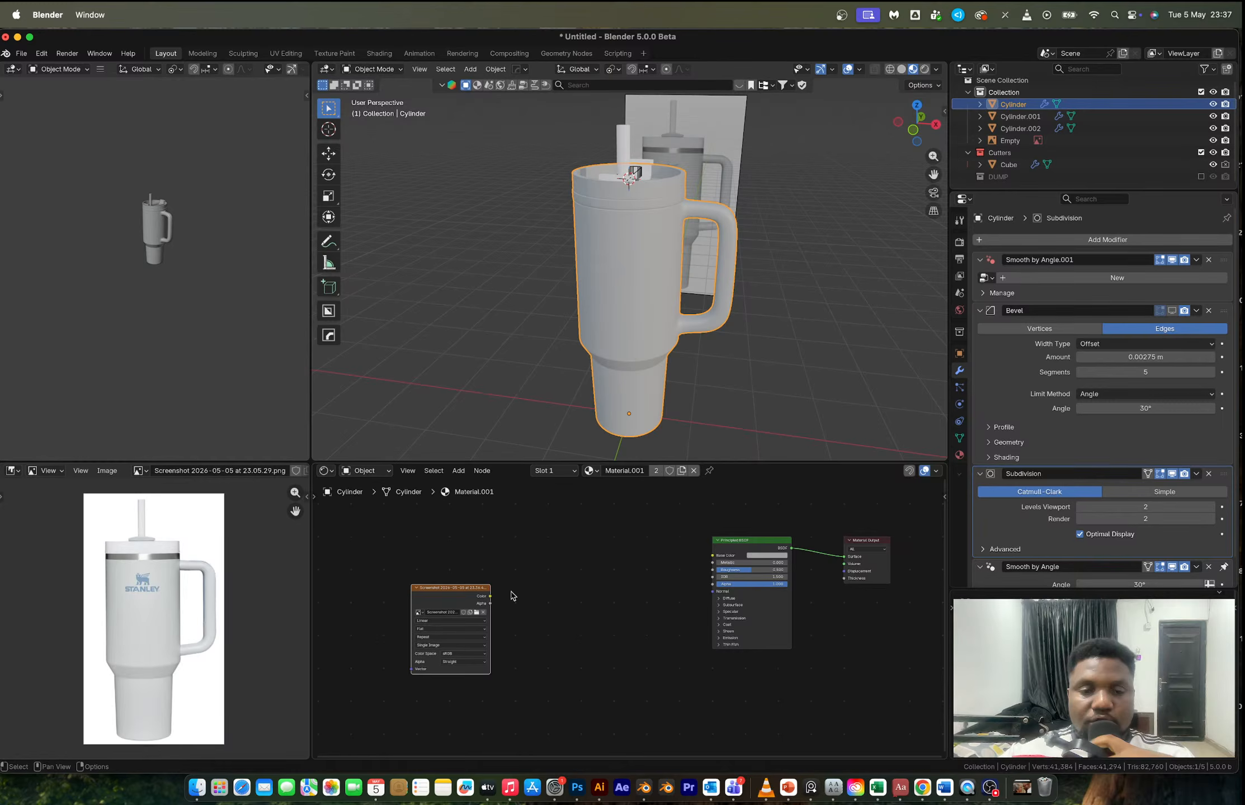
pyautogui.hotkey('shift', 'a')
pyautogui.click(538, 553)
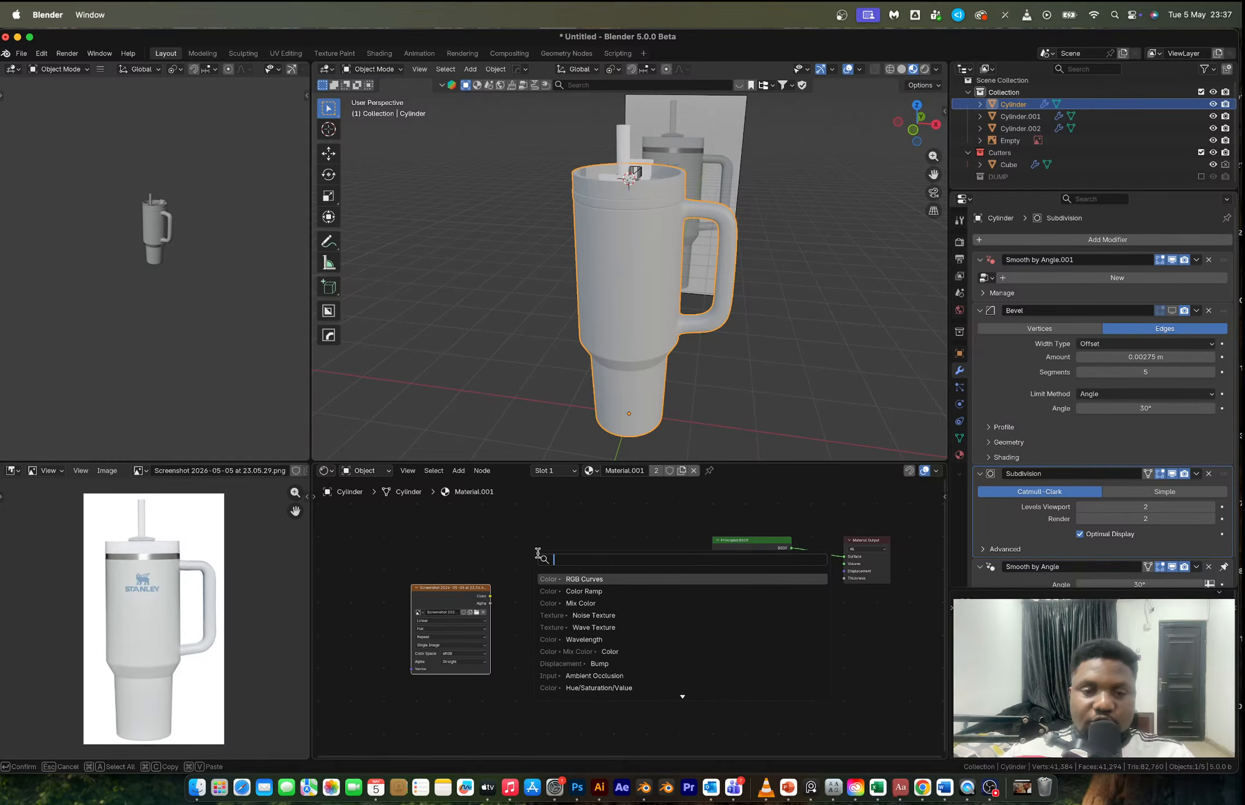
pyautogui.press('Escape')
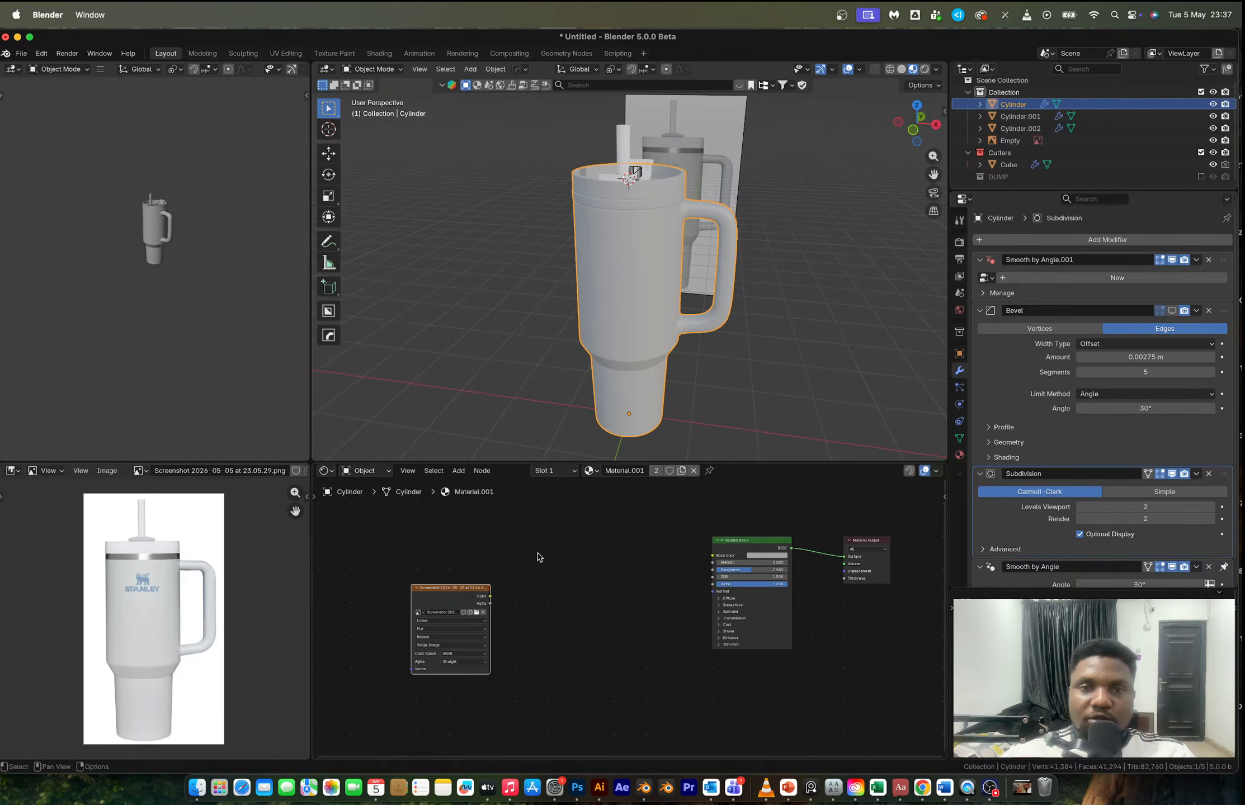
# - Select the tumbler's top rim face loop and grow the selection over the whole lid band down to the upper groove
pyautogui.scroll(4, 630, 241)
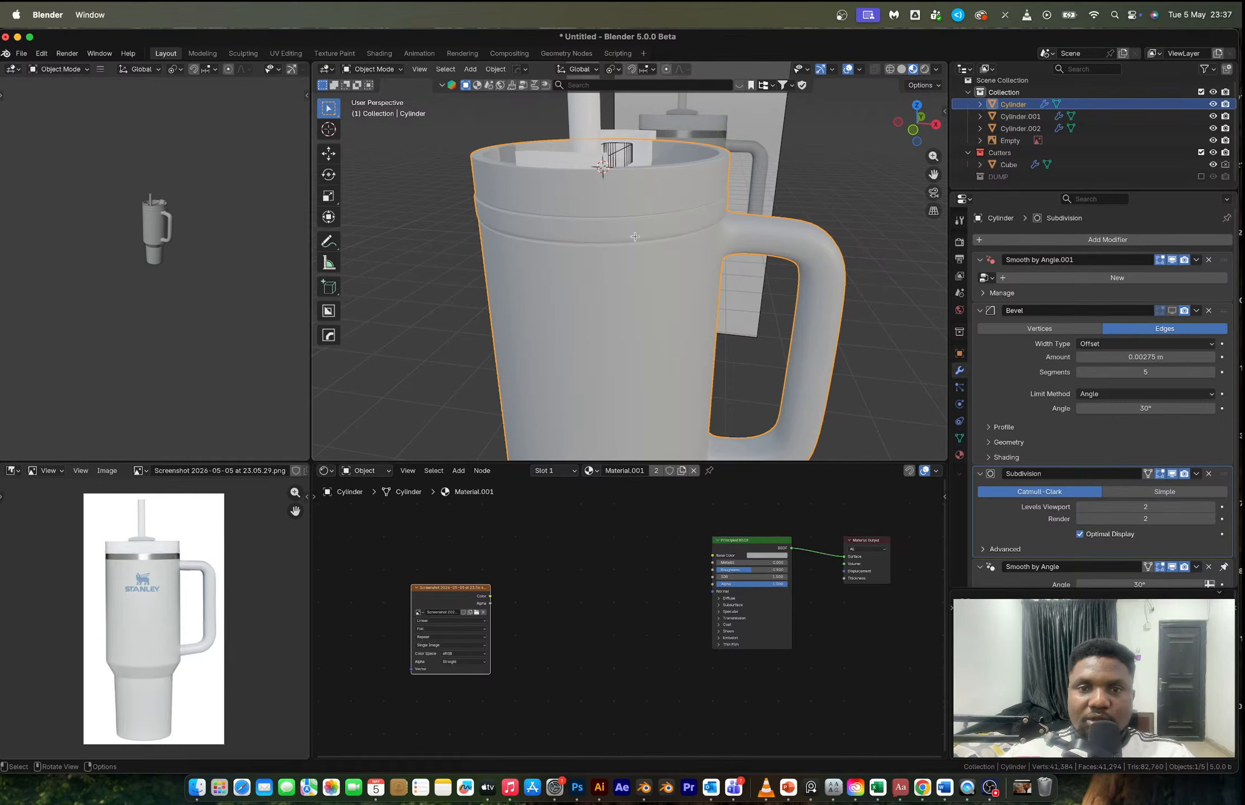
pyautogui.press('Tab')
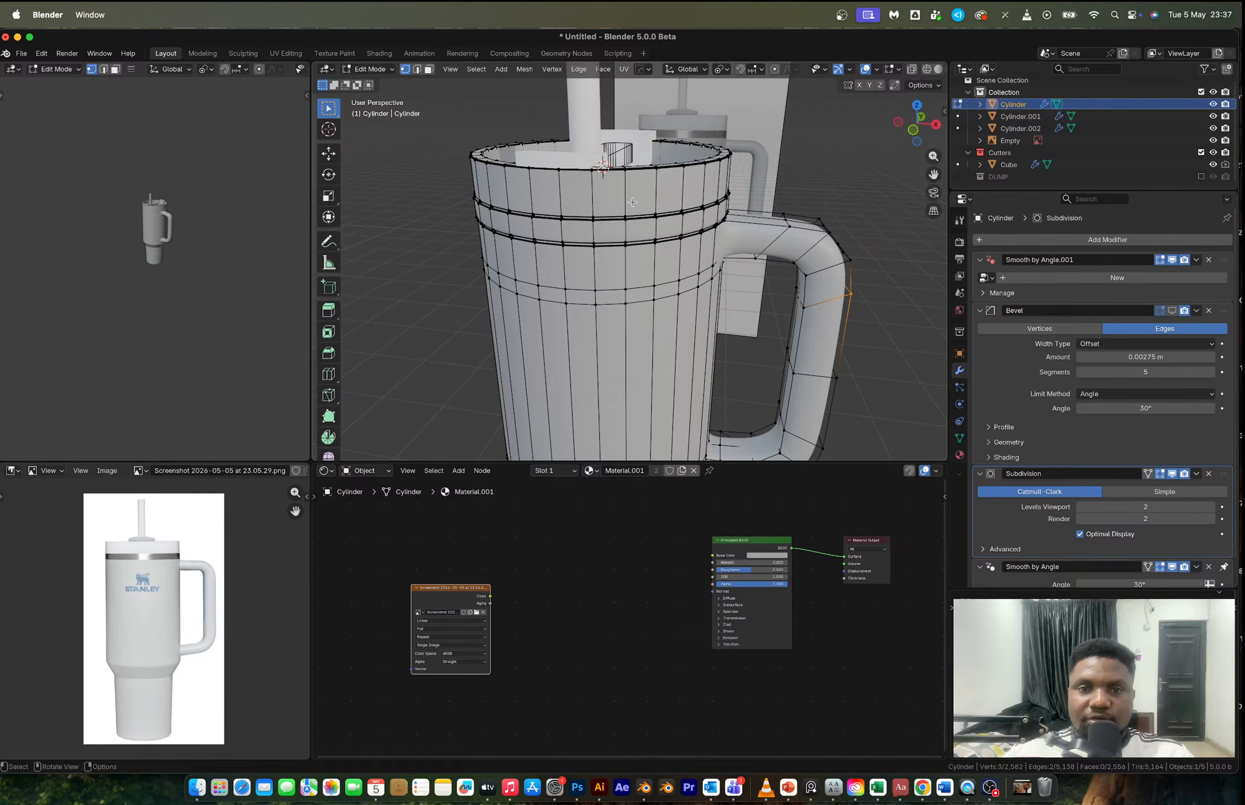
pyautogui.moveTo(632, 202); pyautogui.dragTo(636, 228, button='middle')
pyautogui.press('3')
pyautogui.keyDown('alt'); pyautogui.click(641, 228); pyautogui.keyUp('alt')
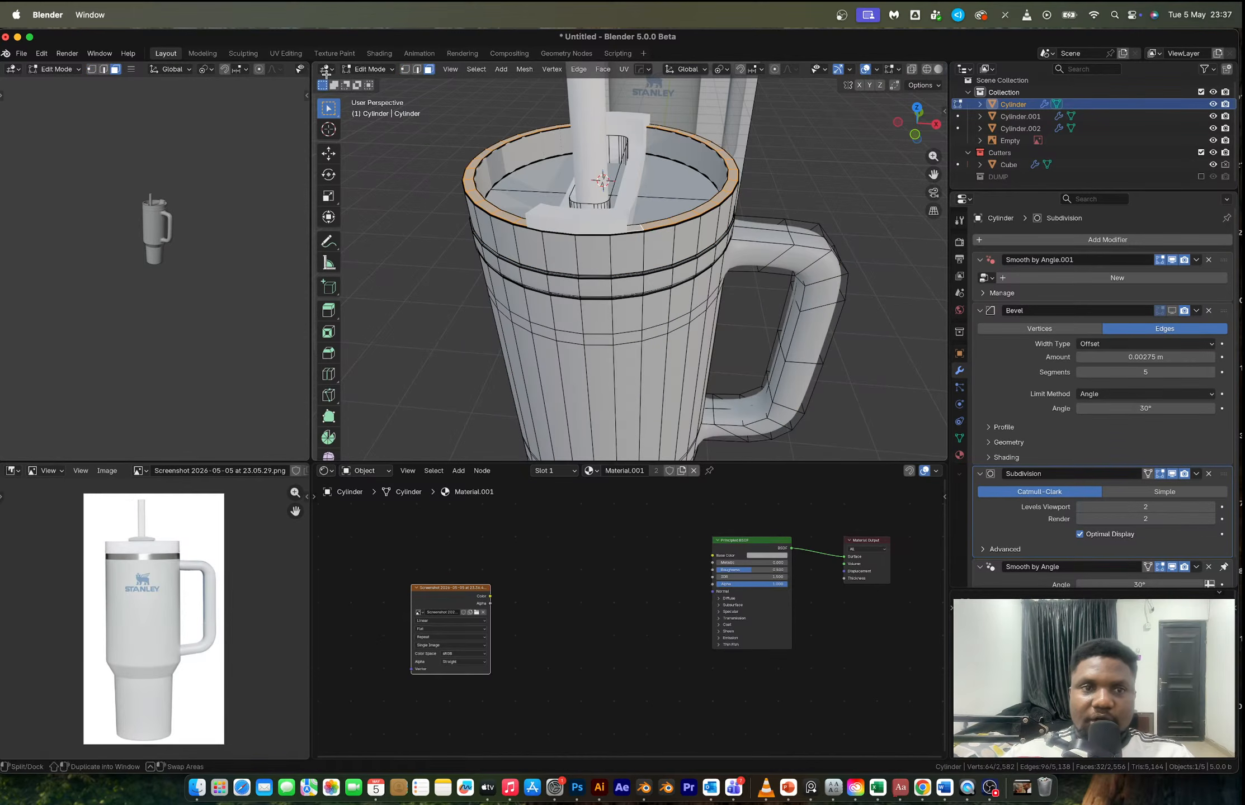
pyautogui.click(476, 69)
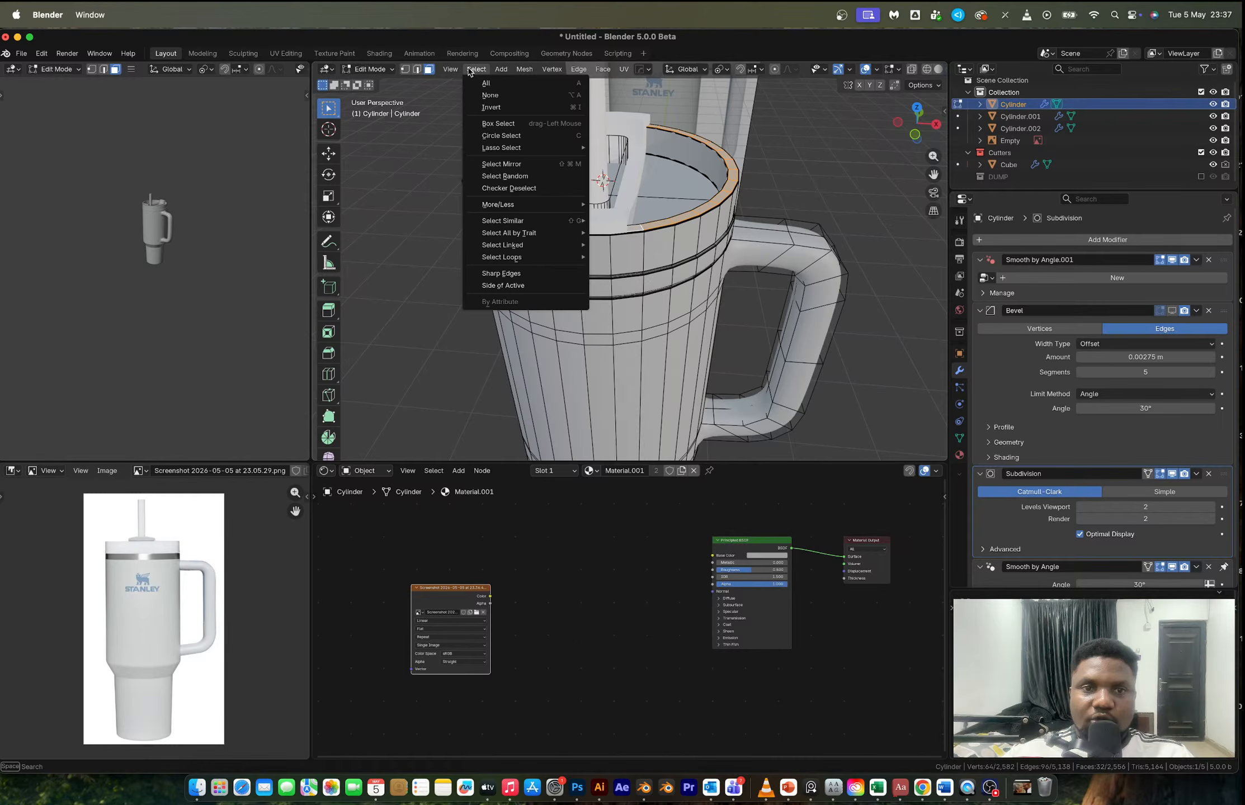
pyautogui.press('ctrl+KP_Add')
pyautogui.press('ctrl+KP_Add')
pyautogui.press('ctrl+KP_Add')
pyautogui.press('ctrl+KP_Add')
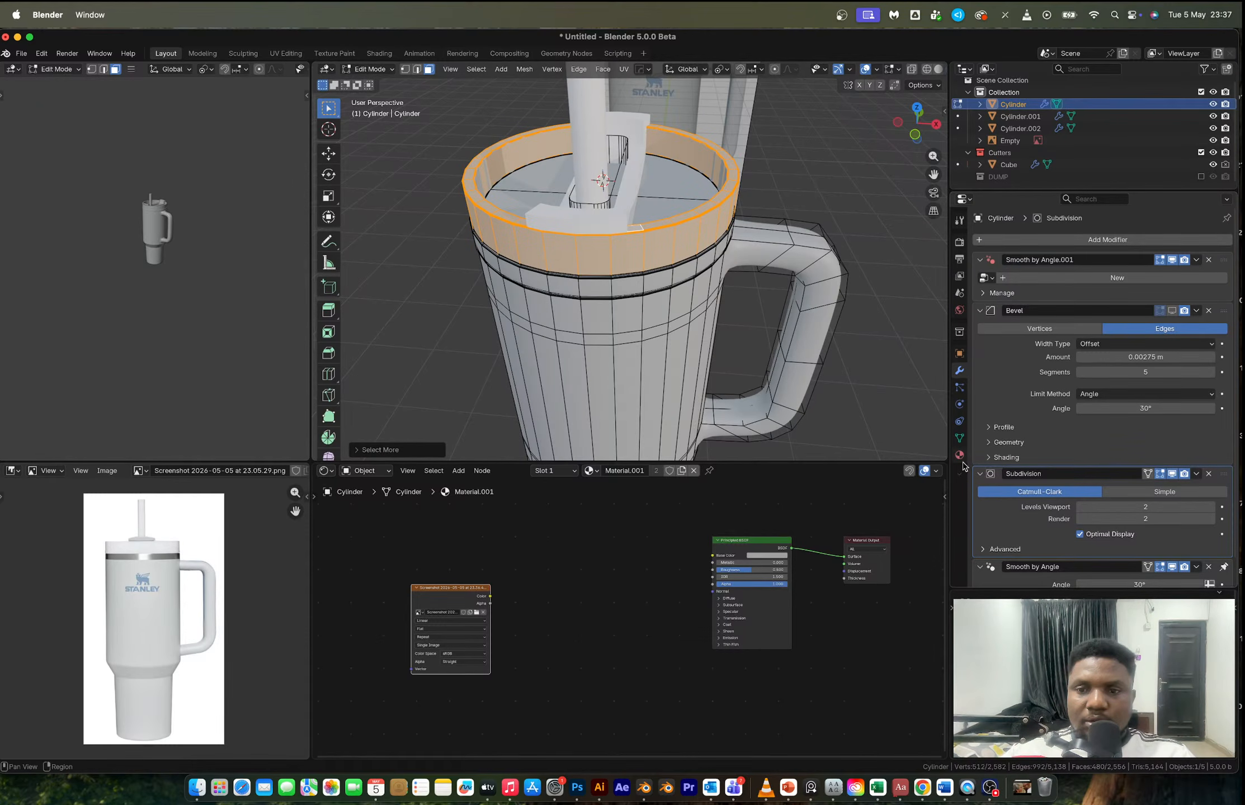
# - Create a new material named WHITE in a second slot and assign it to the selected lid band faces
pyautogui.click(959, 455)
pyautogui.click(1227, 240)
pyautogui.click(1050, 325)
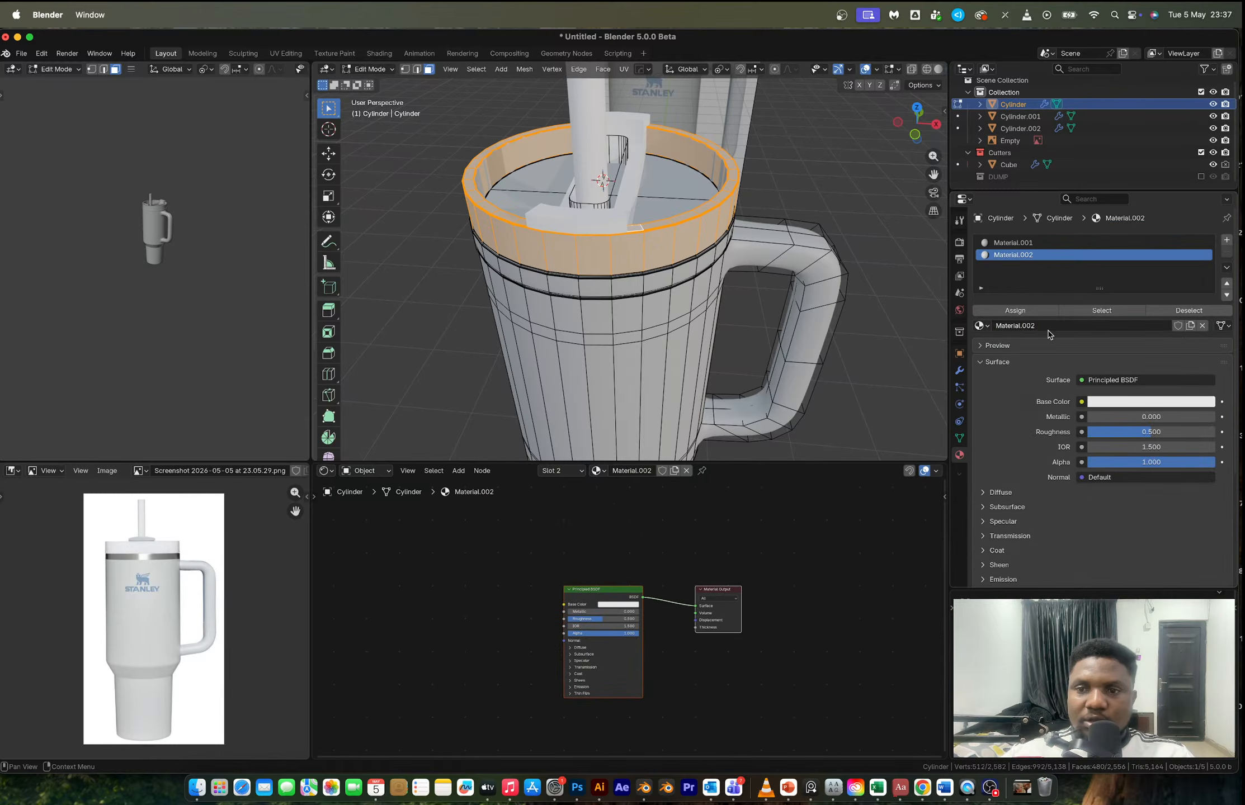
pyautogui.click(1050, 326)
pyautogui.write('WHITE')
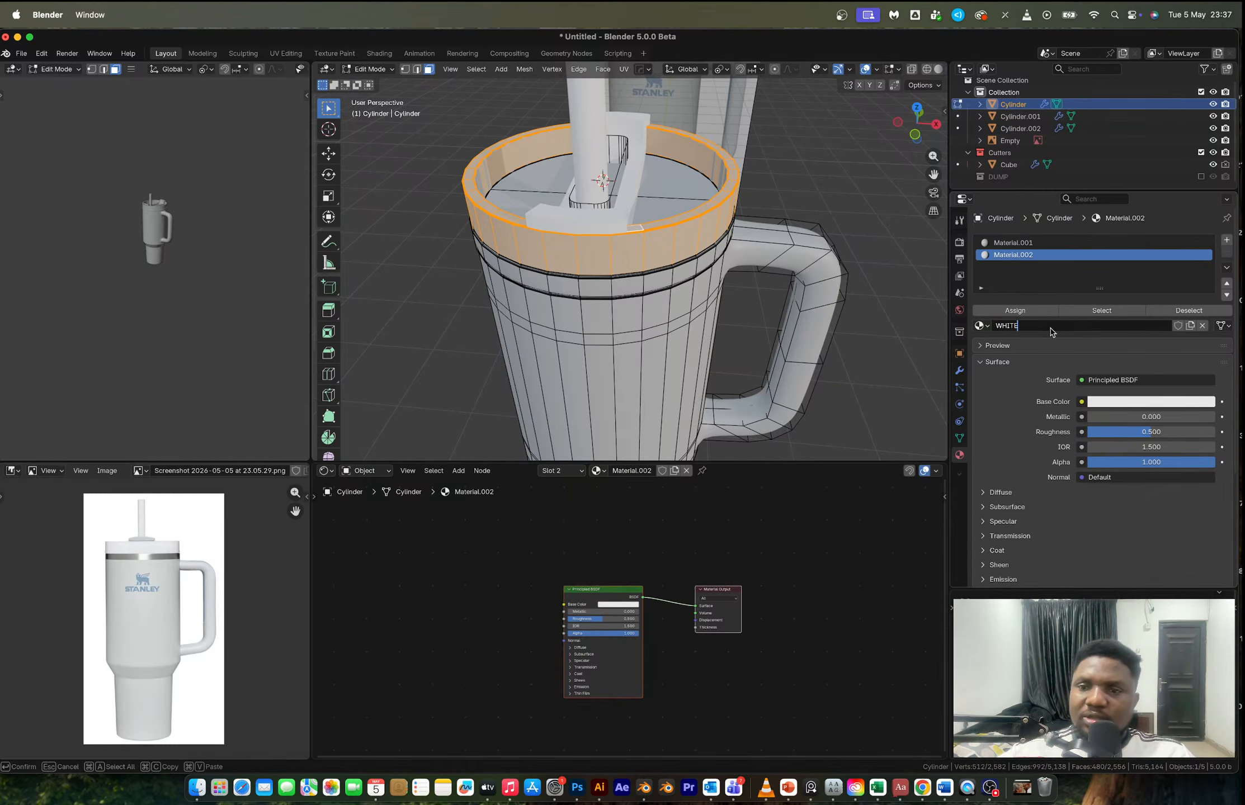
pyautogui.press('Return')
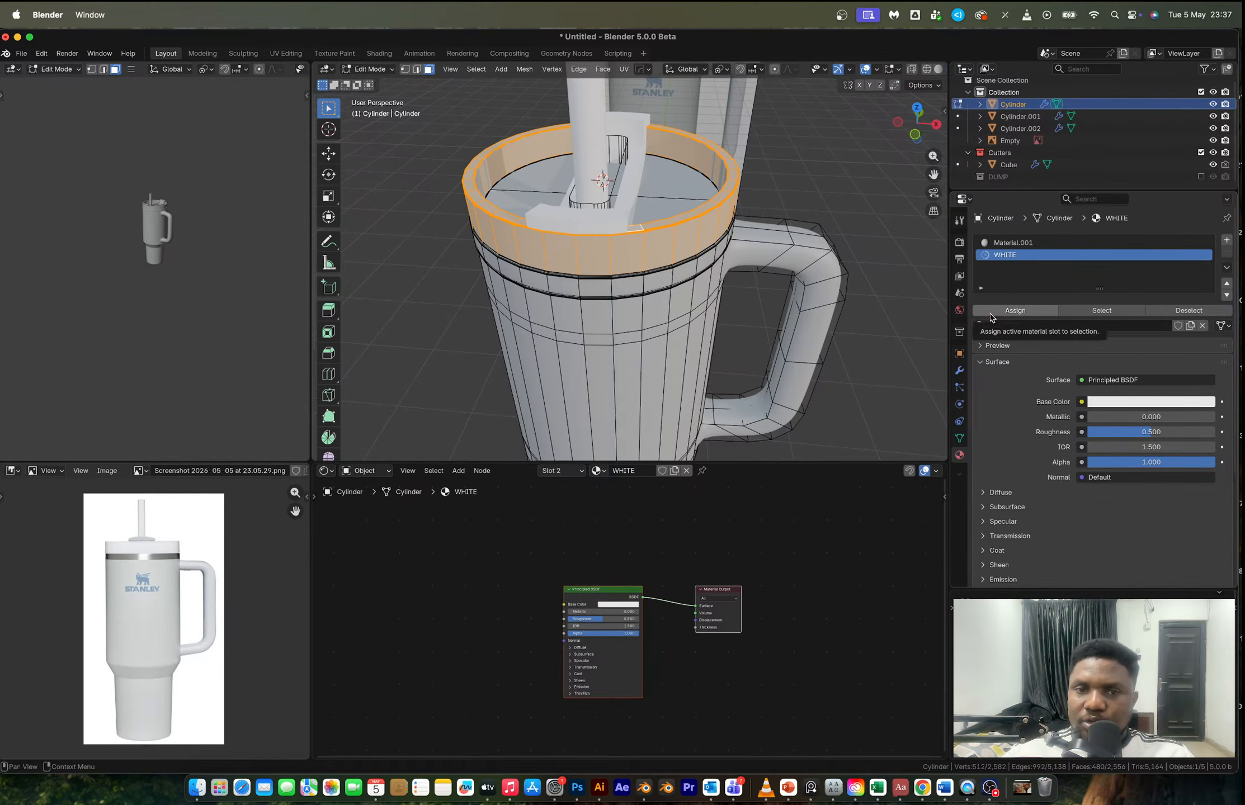
pyautogui.click(1013, 312)
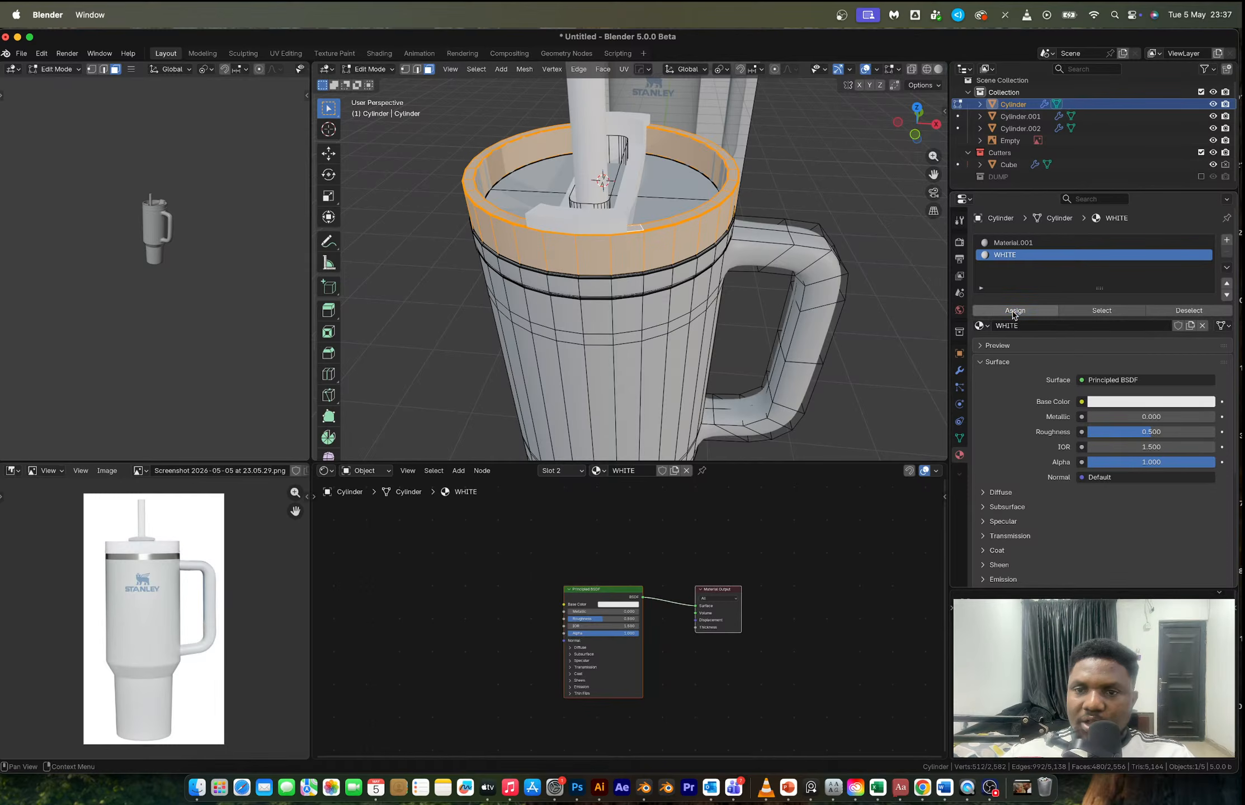
# - Add an edge loop around the outside of the lid band, just above the upper groove
pyautogui.moveTo(660, 246); pyautogui.dragTo(674, 224, button='middle')
pyautogui.hotkey('ctrl', 'r')
pyautogui.click(672, 227)
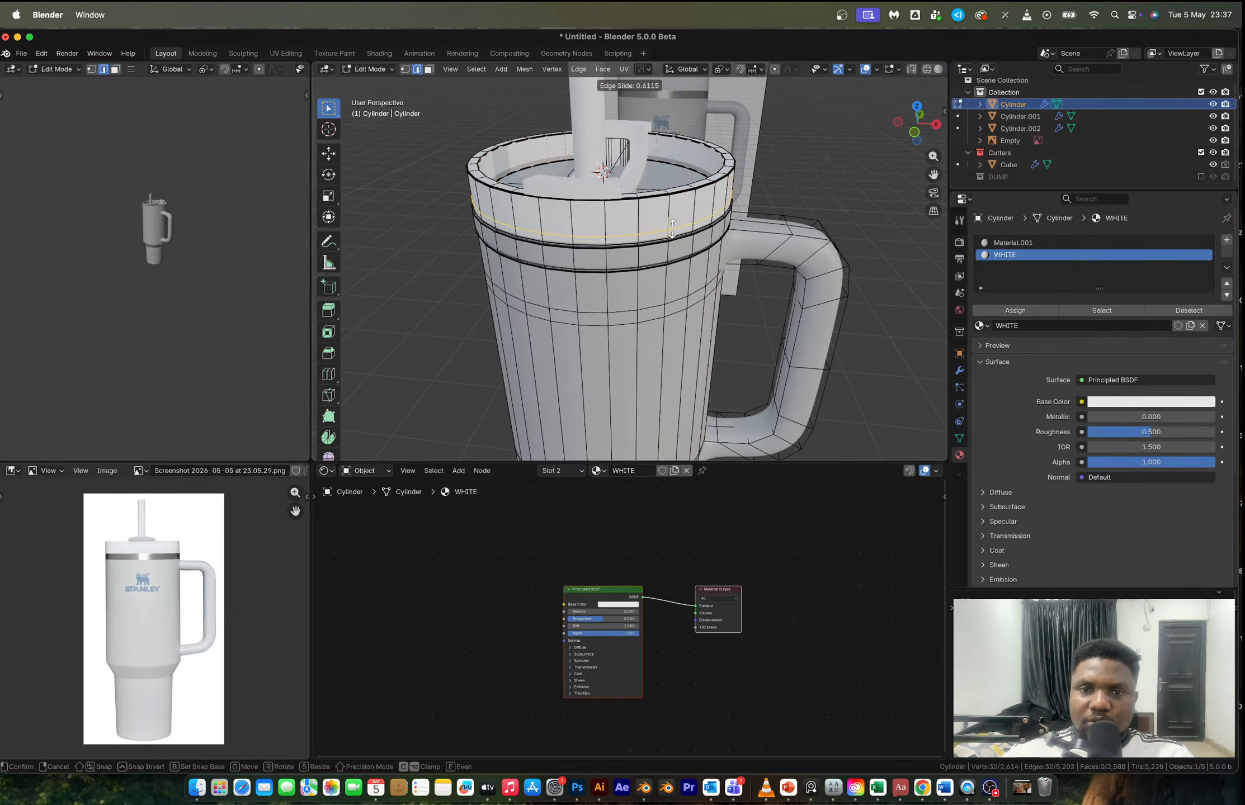
pyautogui.click(673, 234)
# - Select the face loop between the two grooves below the lid and expand the selection into the grooves
pyautogui.press('3')
pyautogui.keyDown('alt'); pyautogui.click(672, 245); pyautogui.keyUp('alt')
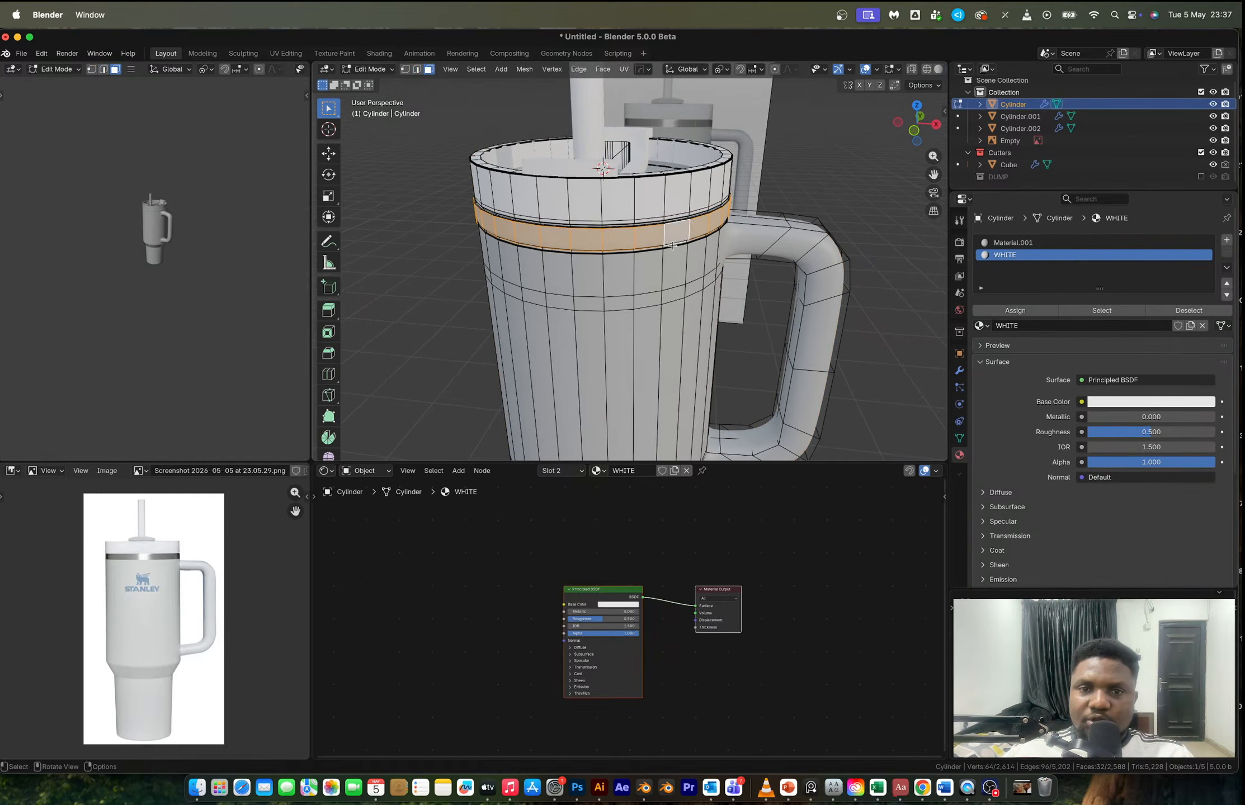
pyautogui.click(476, 69)
pyautogui.moveTo(545, 151)
pyautogui.moveTo(537, 205)
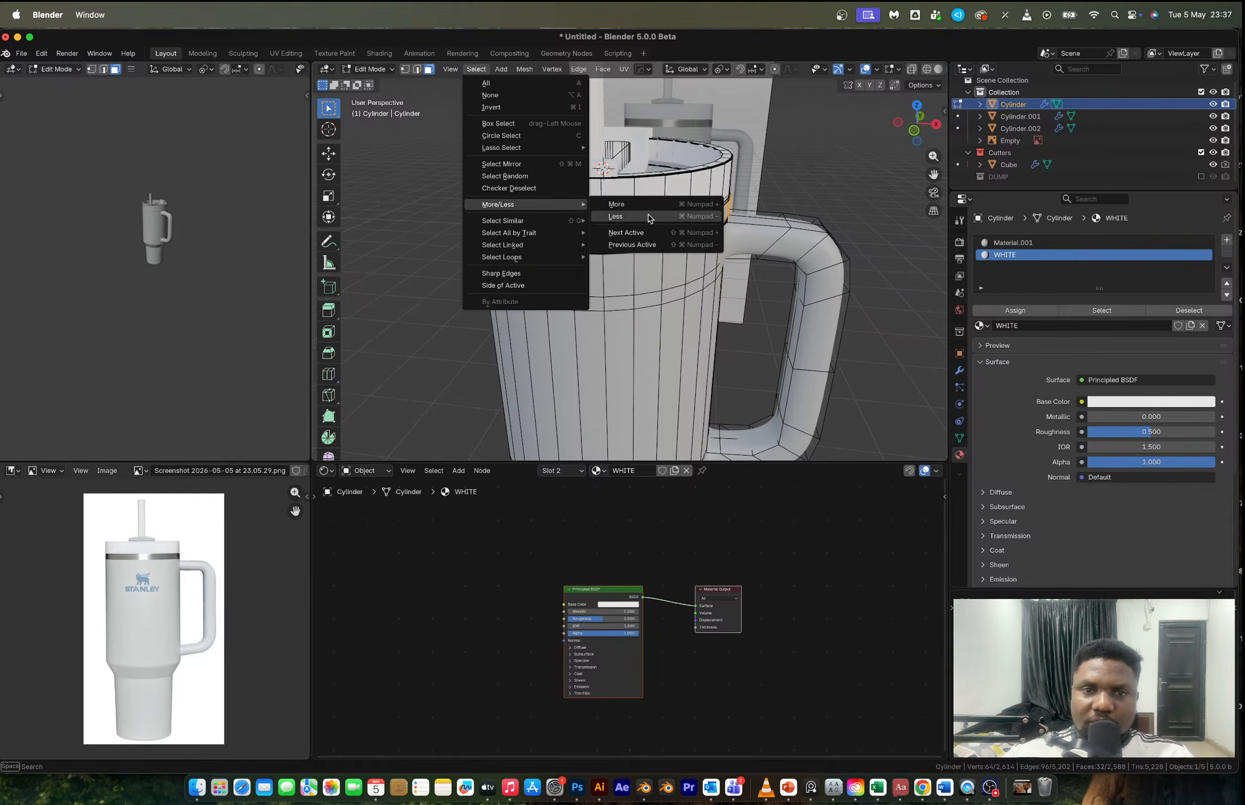
pyautogui.click(637, 205)
pyautogui.press('ctrl+KP_Add')
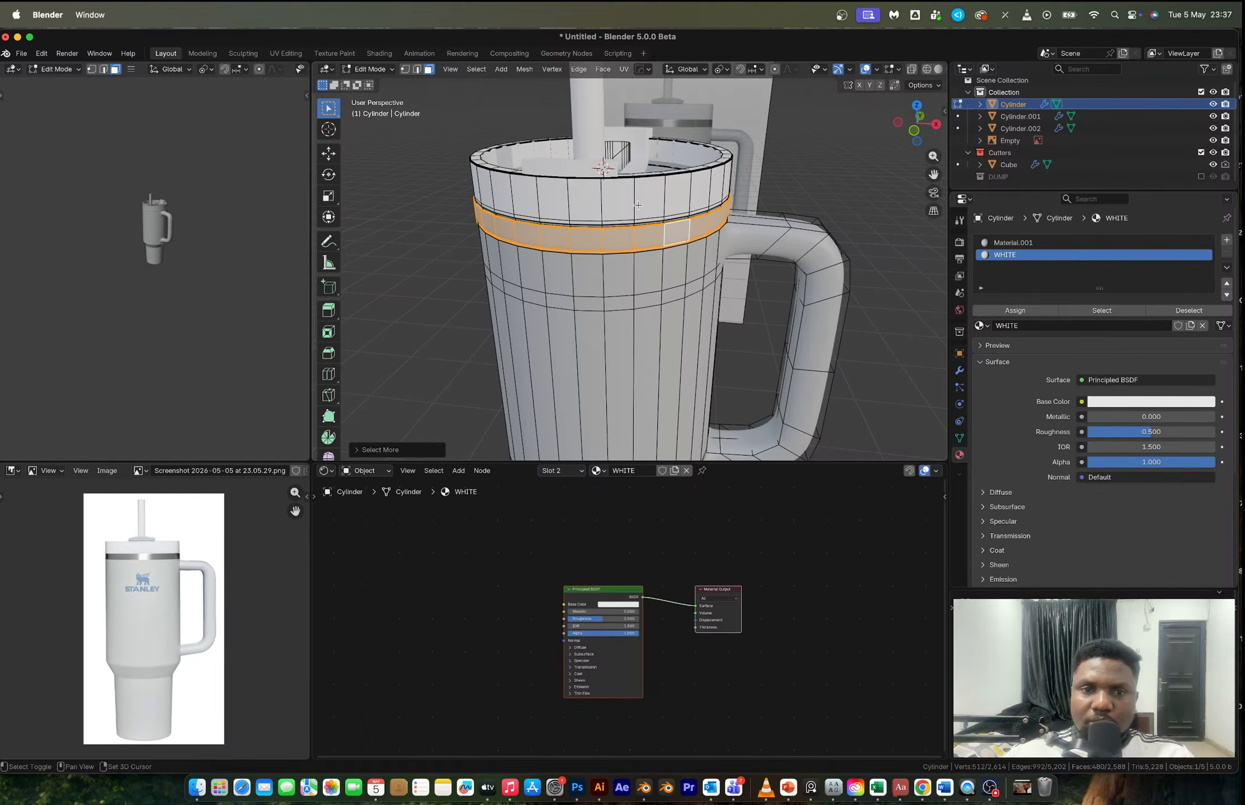
pyautogui.press('ctrl+KP_Add')
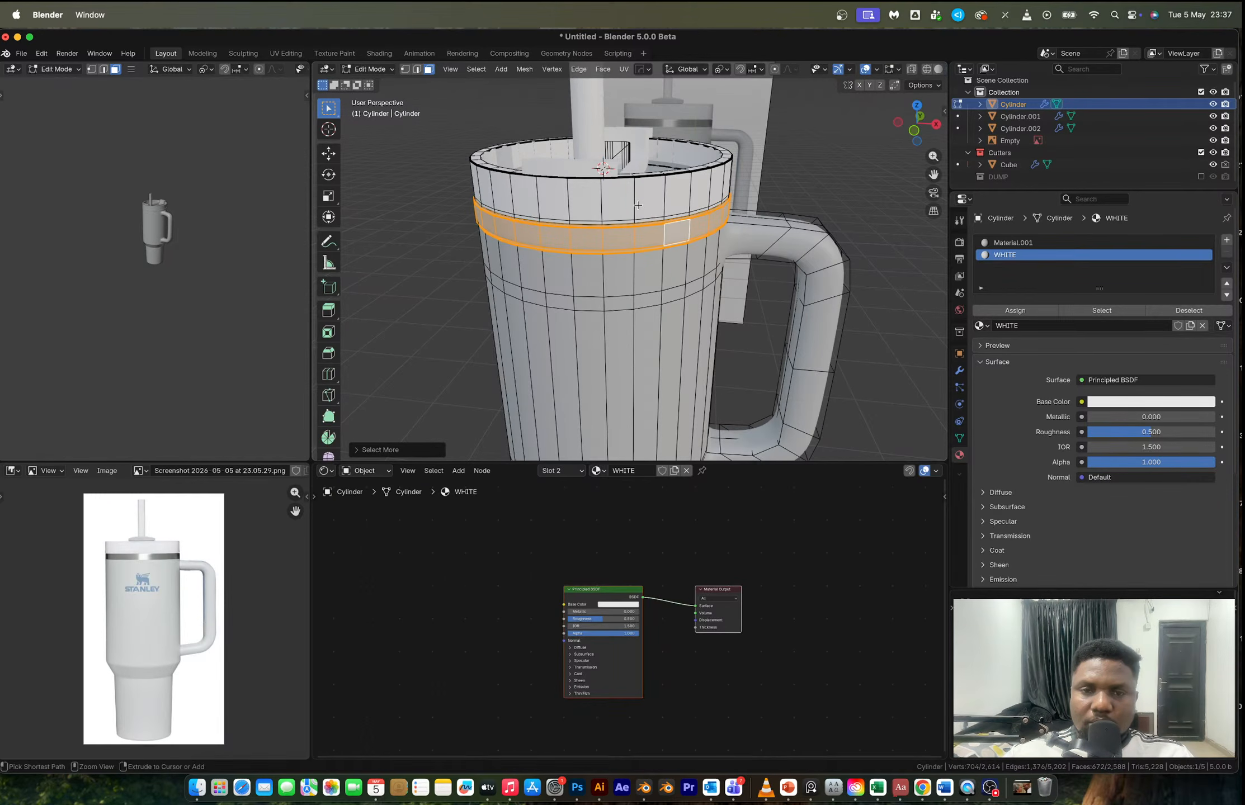
pyautogui.press('ctrl+KP_Subtract')
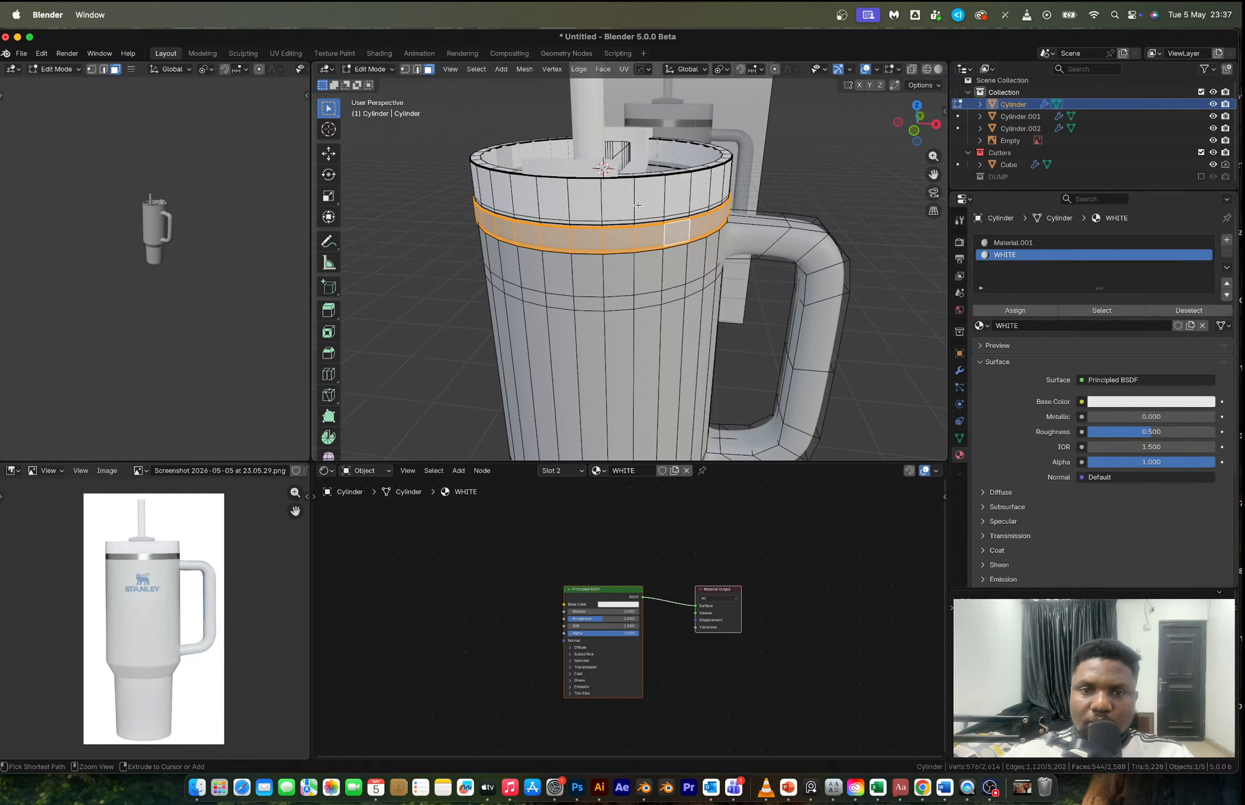
# - Add a third material slot with a new material named SILVER
pyautogui.click(1226, 240)
pyautogui.click(1040, 325)
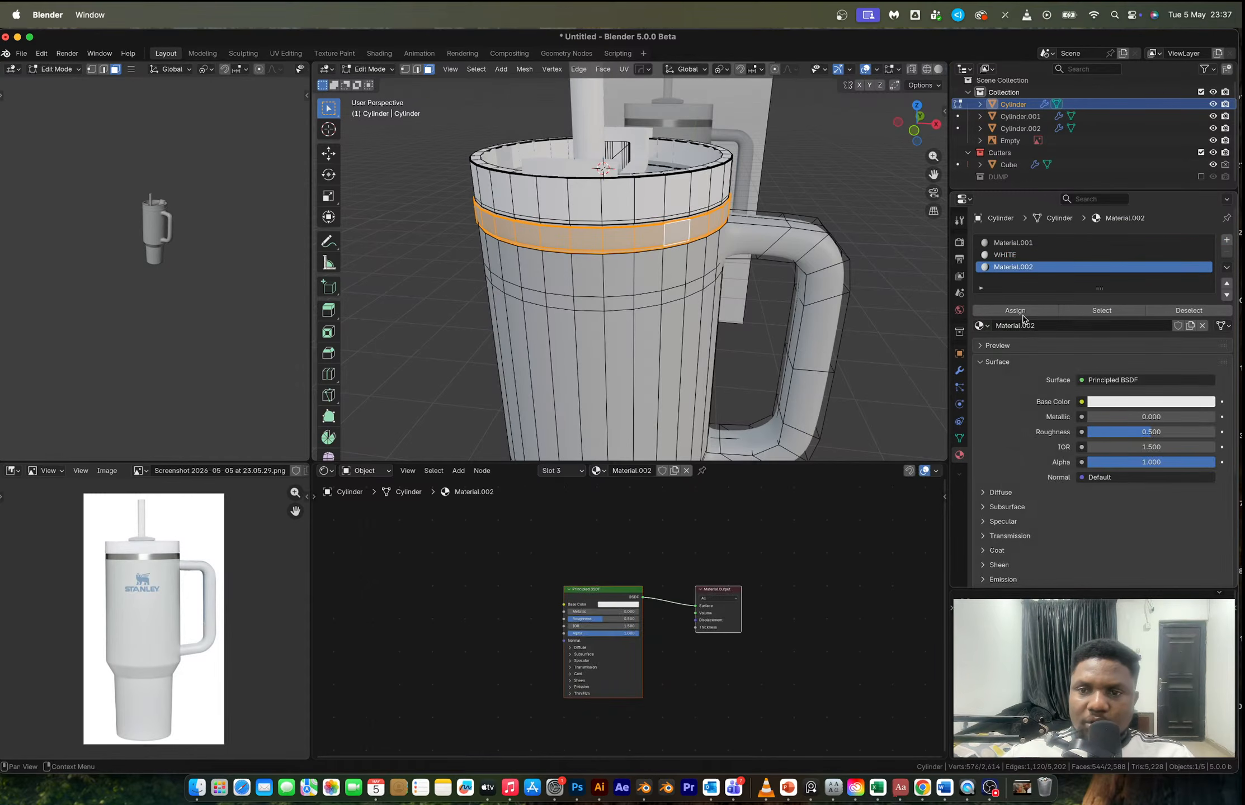
pyautogui.doubleClick(1027, 325)
pyautogui.write('Si')
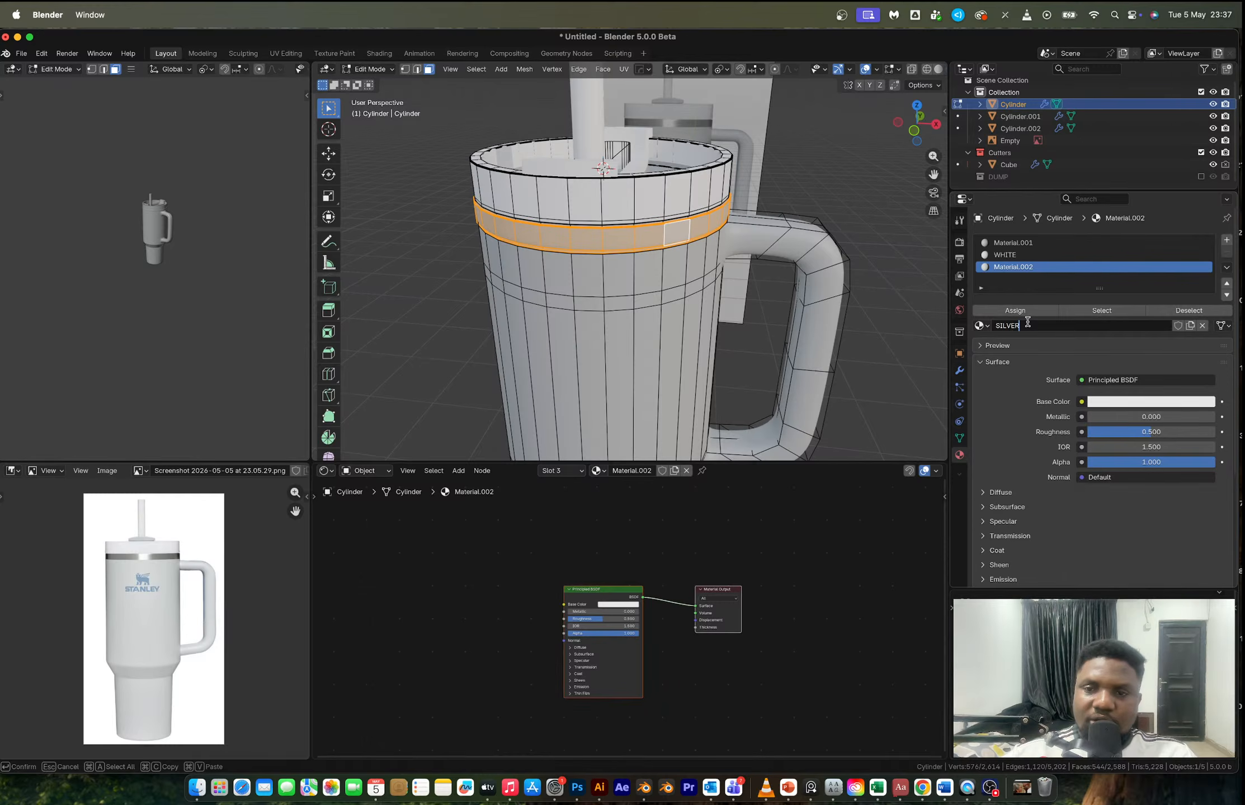
pyautogui.press('Return')
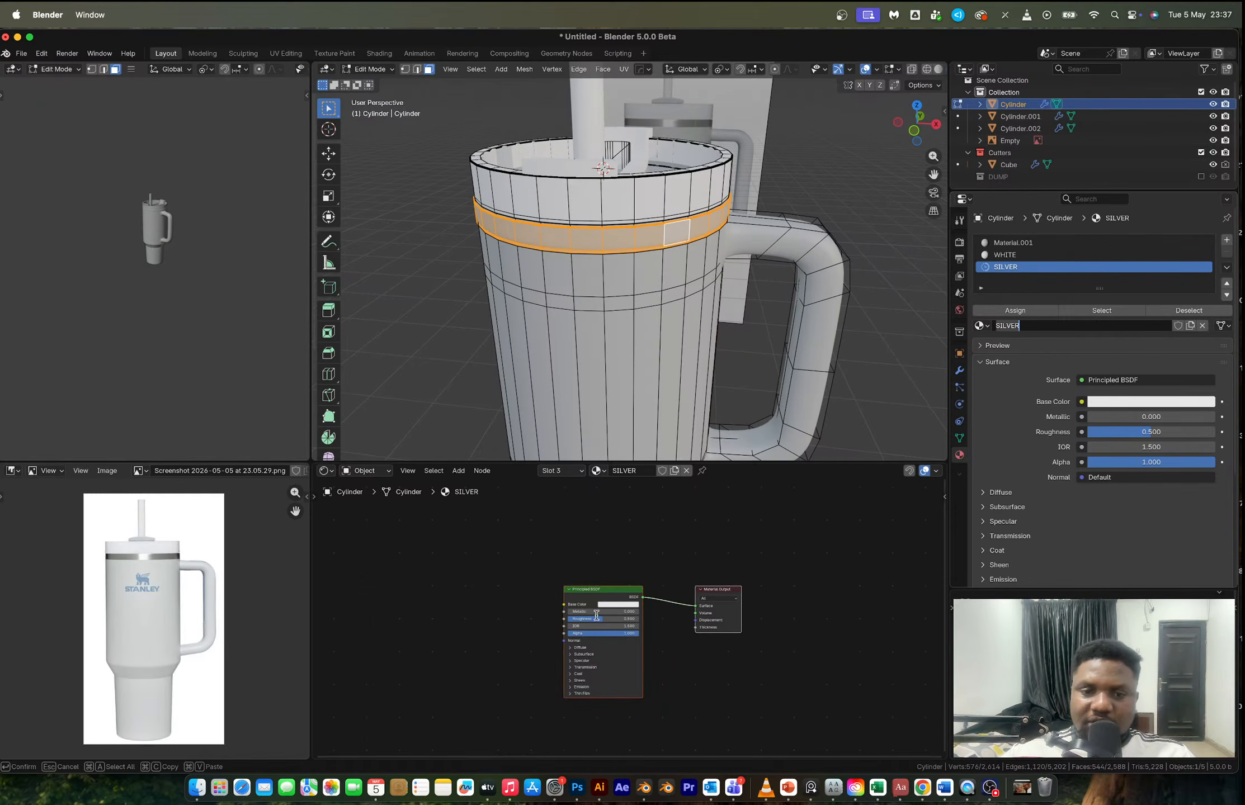
# - Set SILVER to metallic 0.966 and roughness 0.041, and assign it to the selected band between the grooves
pyautogui.scroll(5, 603, 620)
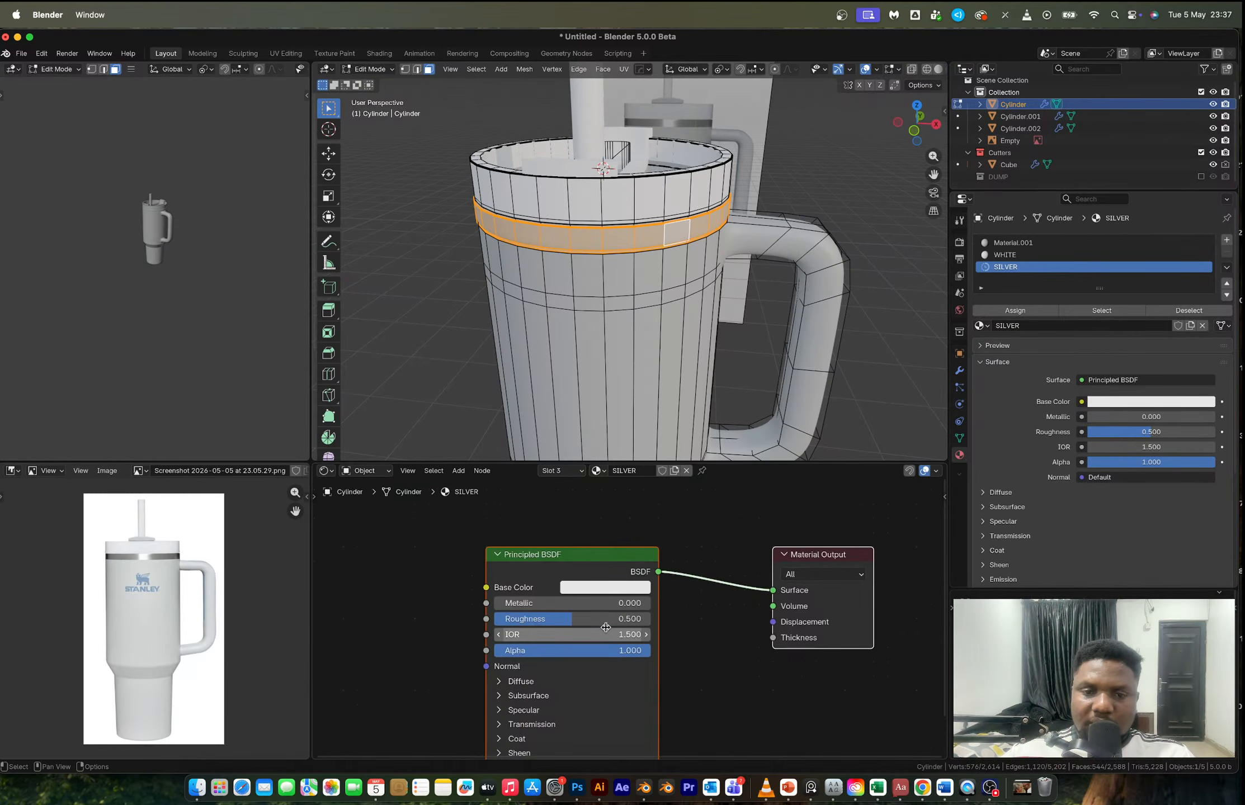
pyautogui.scroll(2, 605, 627)
pyautogui.moveTo(606, 622); pyautogui.dragTo(632, 599)
pyautogui.click(1007, 312)
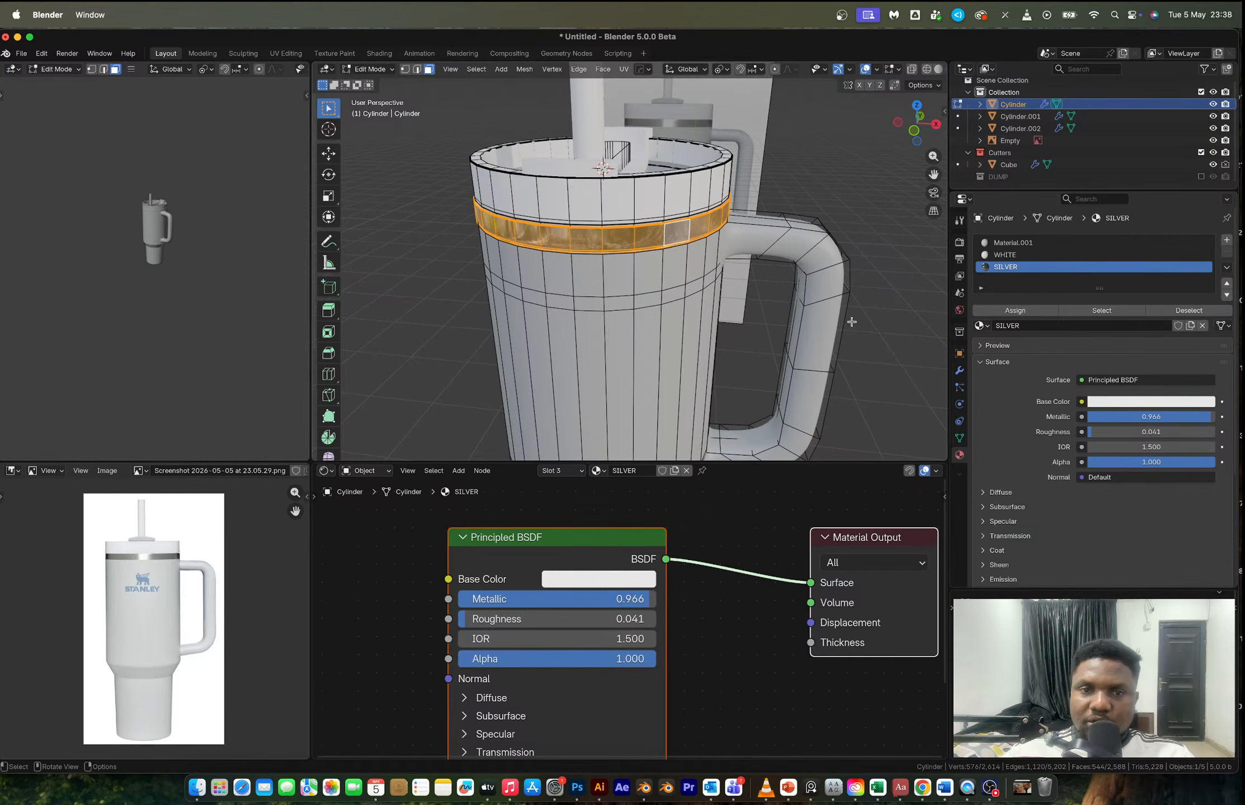
pyautogui.press('Tab')
pyautogui.press('z')
pyautogui.moveTo(825, 333); pyautogui.dragTo(642, 325, button='middle')
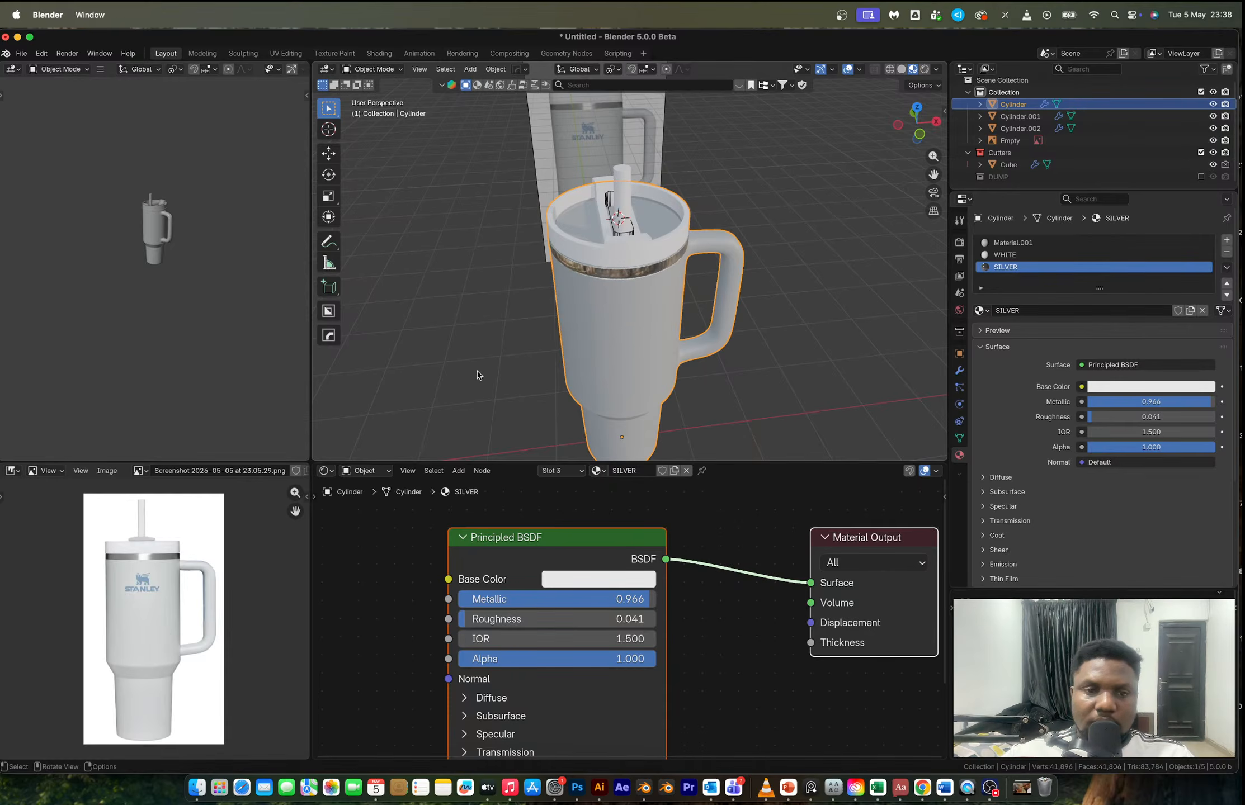
pyautogui.hotkey('ctrl', 'Right')
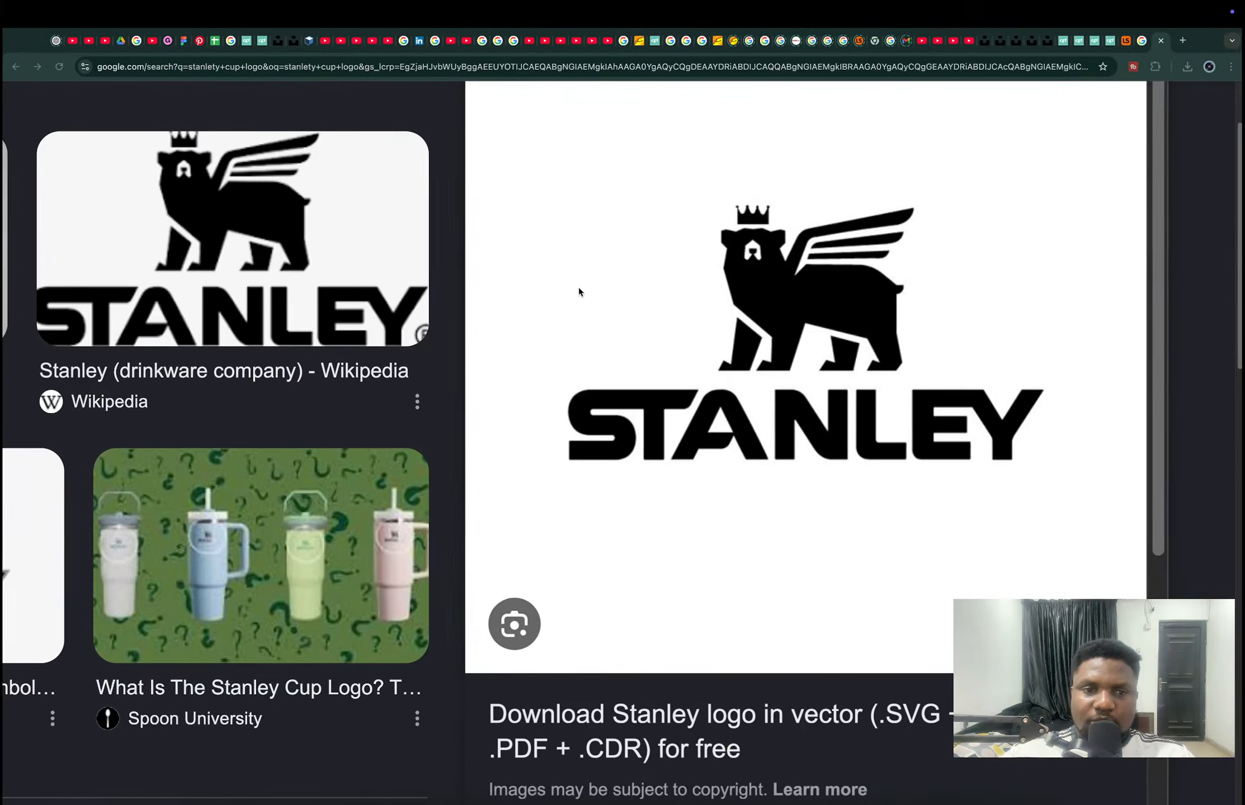
pyautogui.click(14, 69)
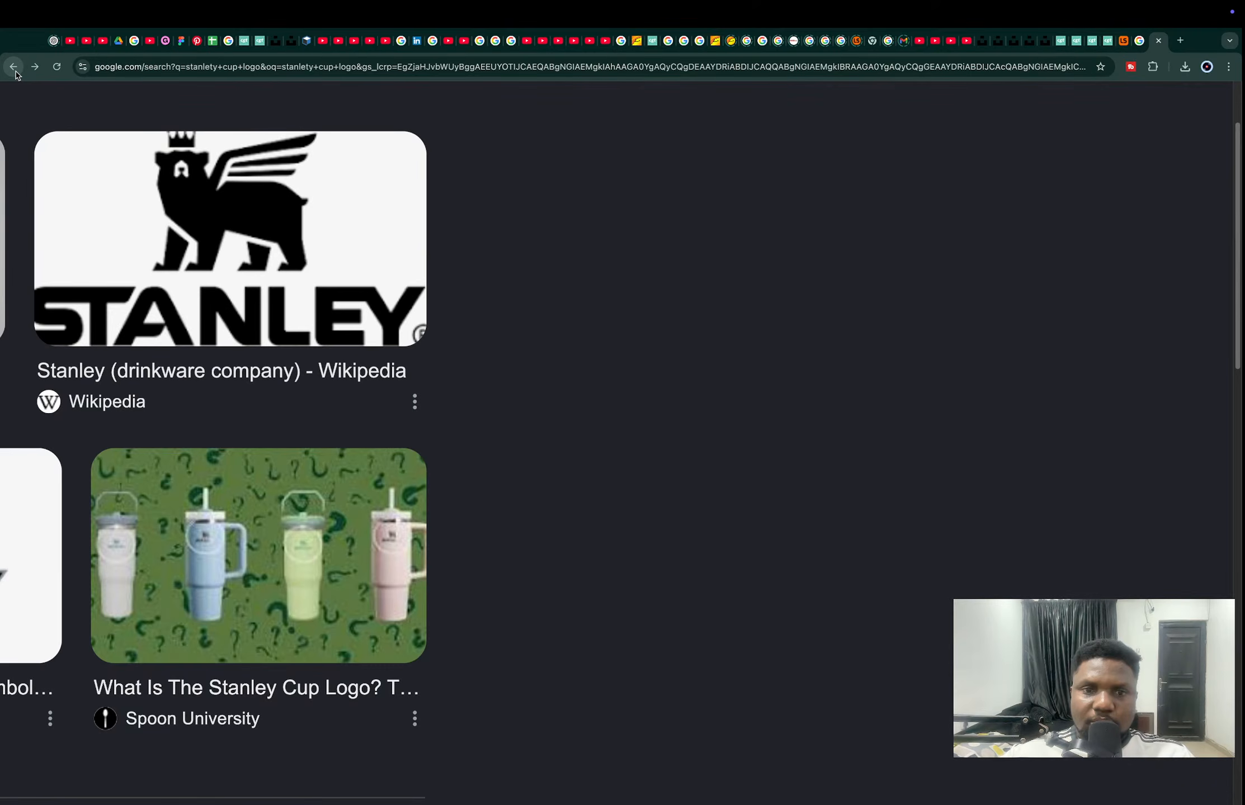
pyautogui.click(14, 68)
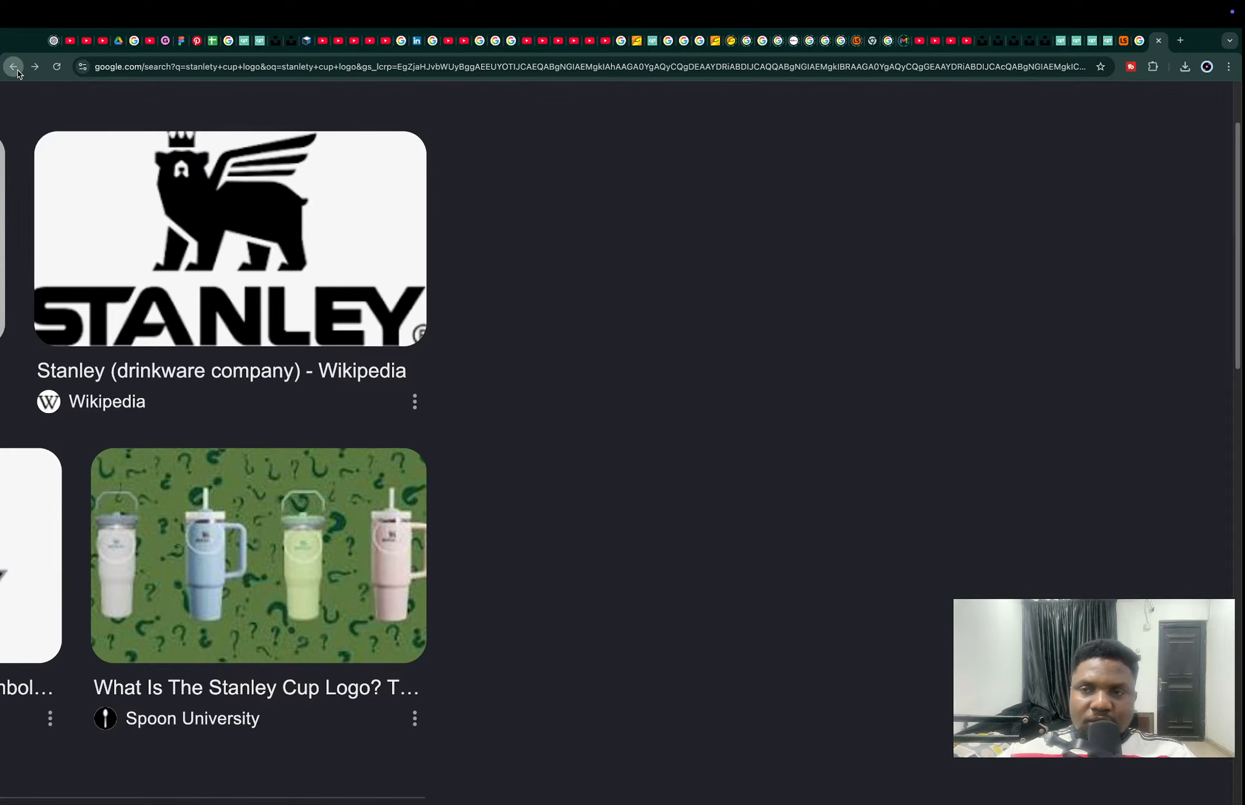
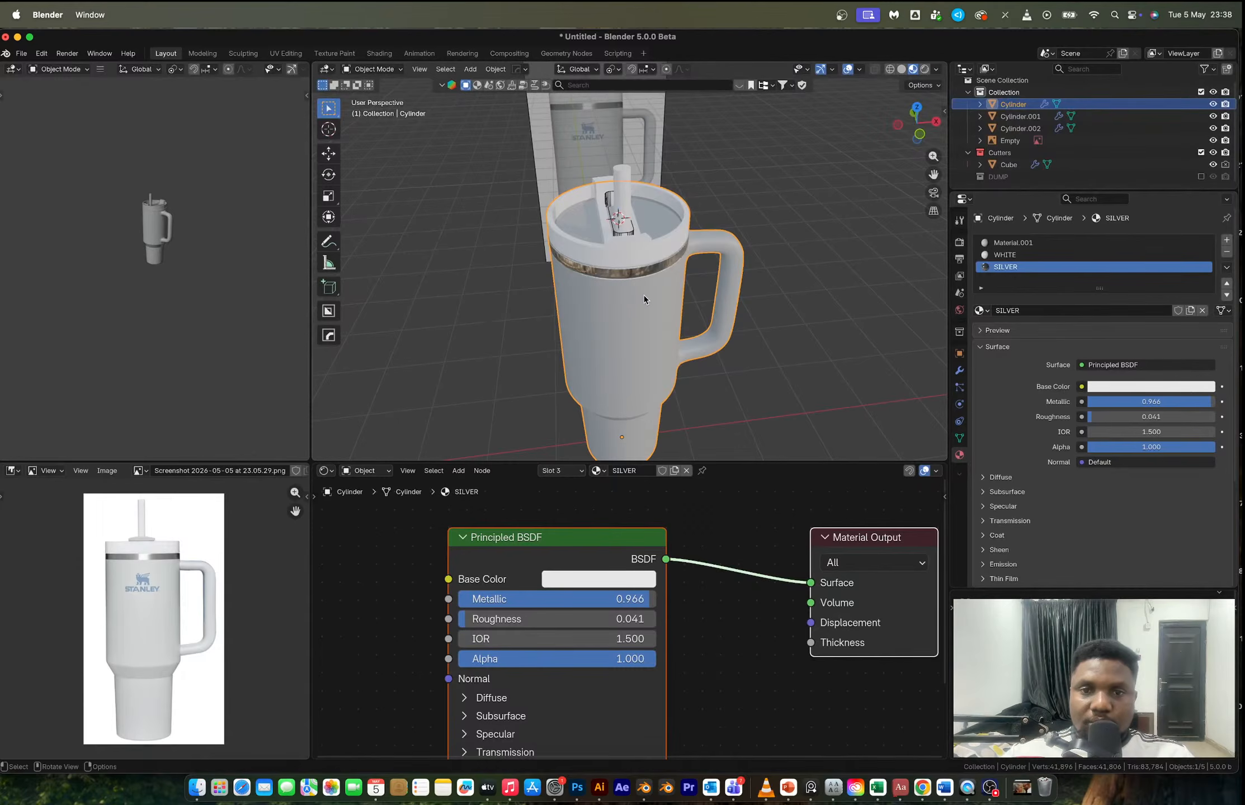
# - Assign the WHITE material to the two recessed floor faces inside the tumbler's lid
pyautogui.scroll(4, 659, 229)
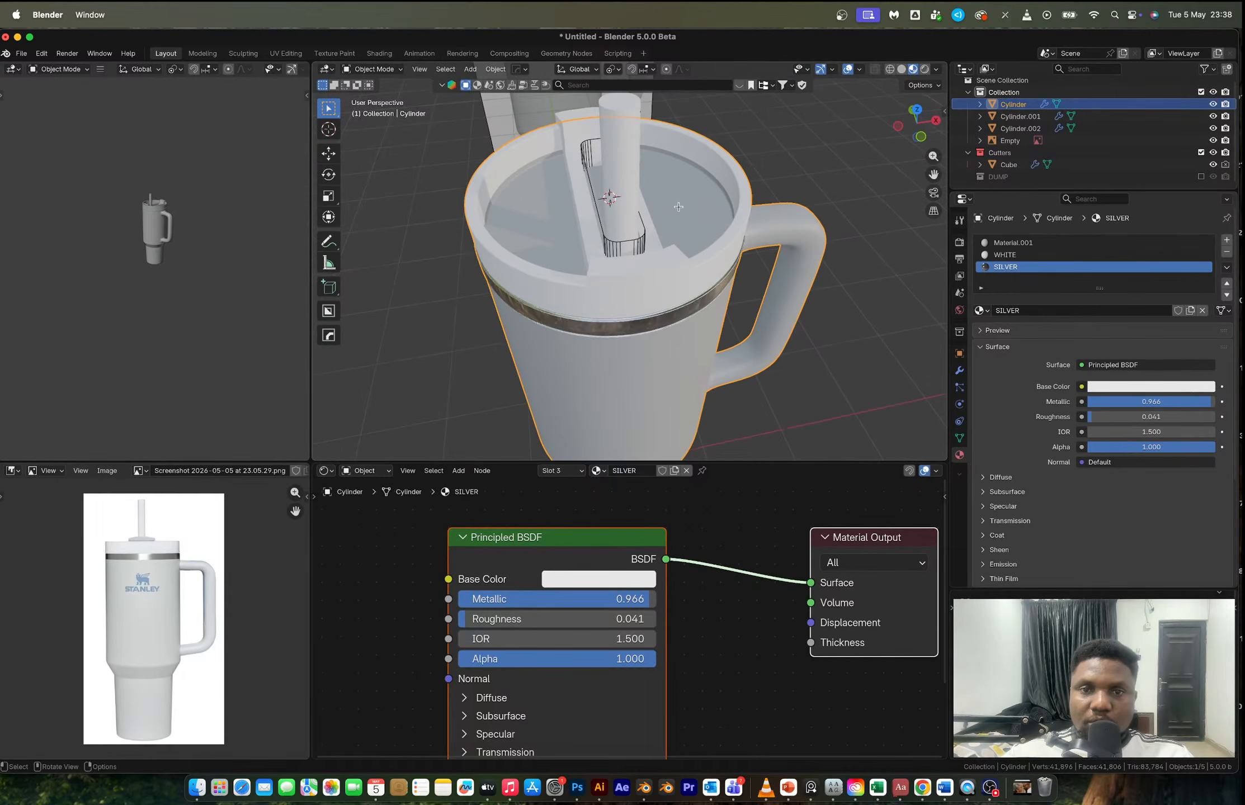
pyautogui.press('Tab')
pyautogui.click(681, 222)
pyautogui.click(1005, 255)
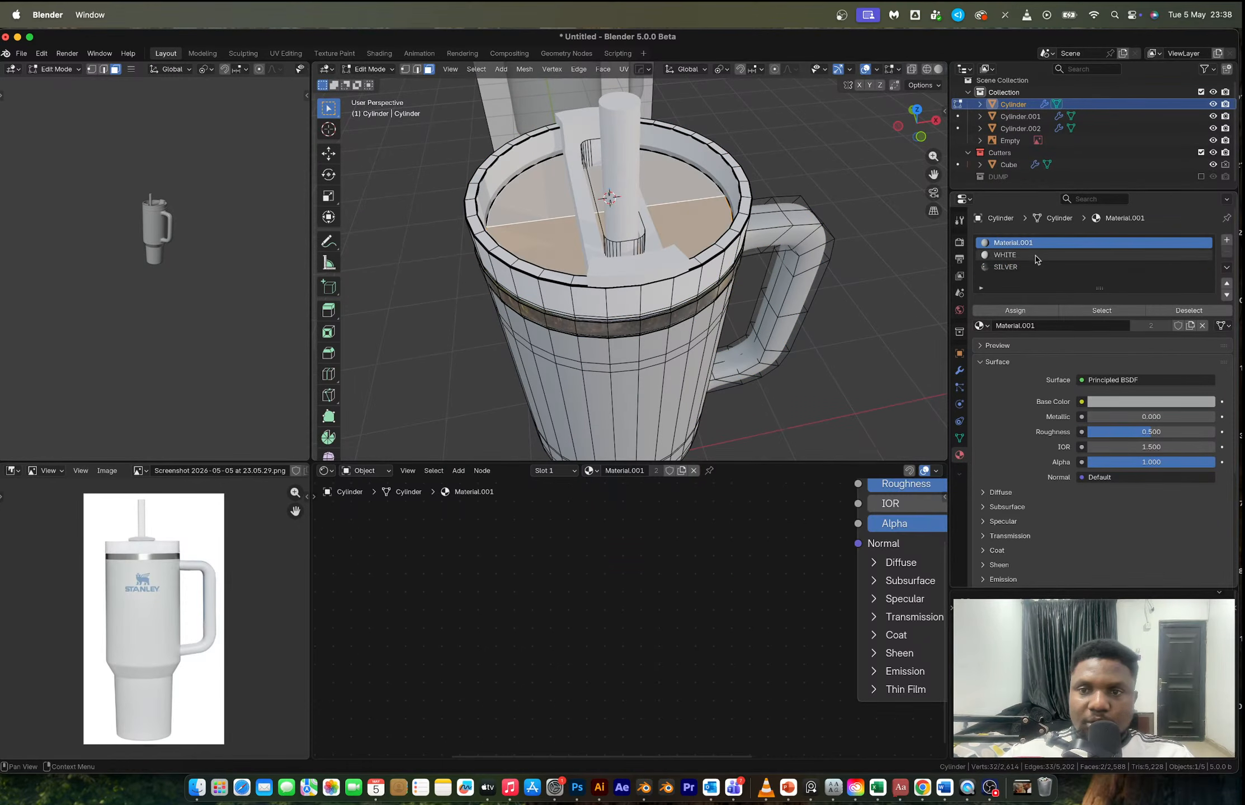
pyautogui.click(1013, 311)
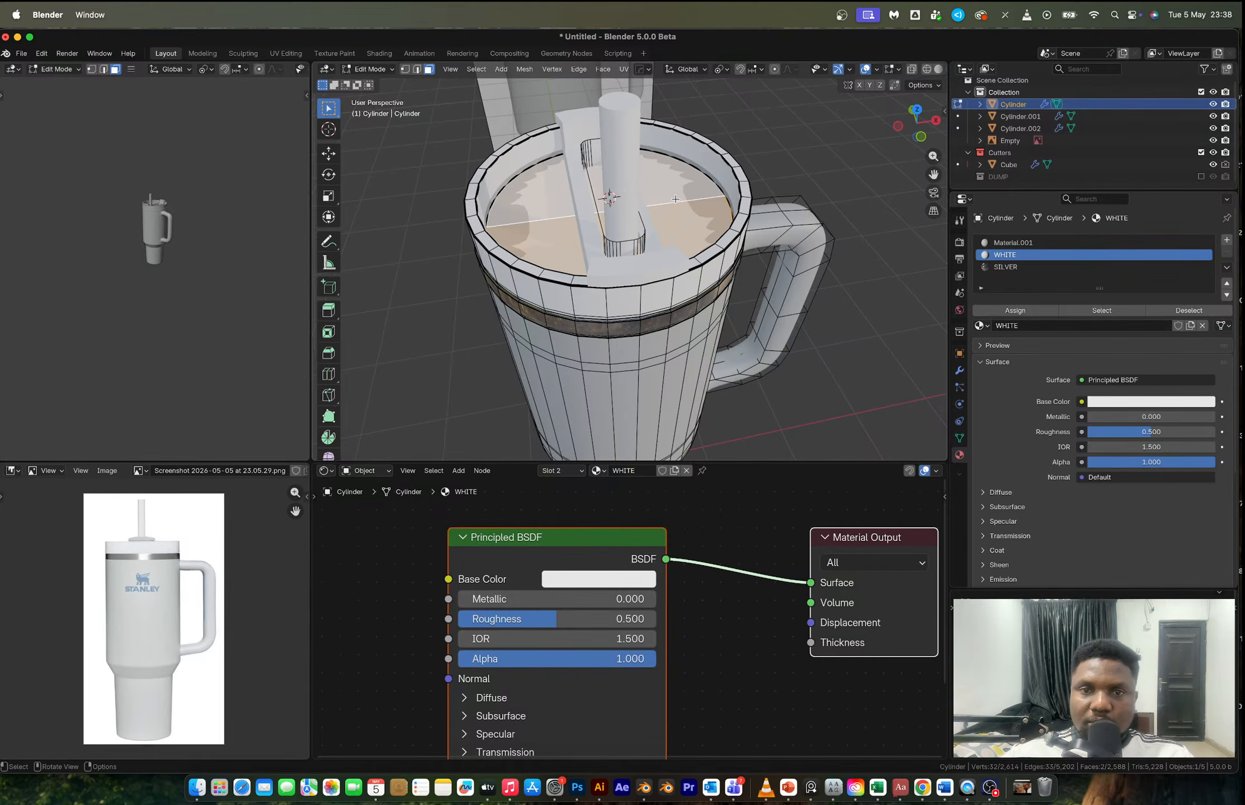
# - Inset the lid's recessed floor faces by about 0.027 m and return to Object Mode
pyautogui.press('i')
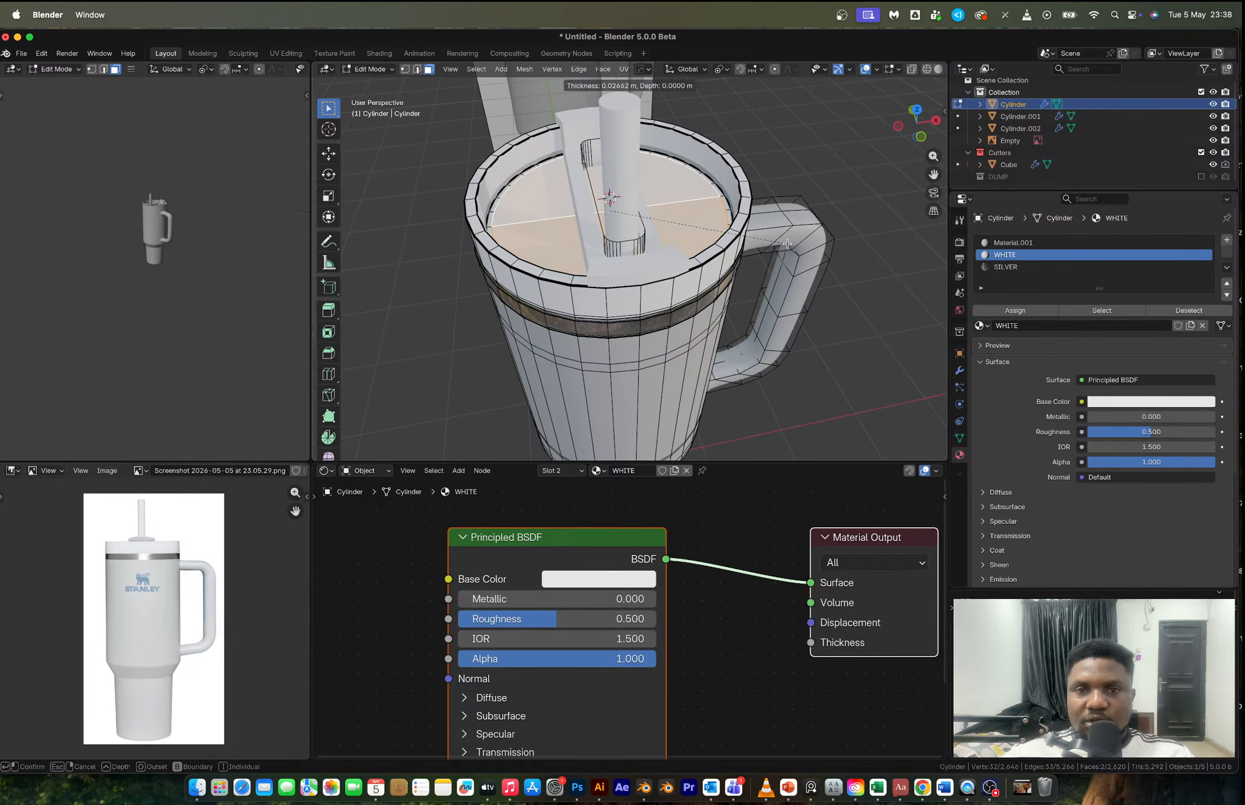
pyautogui.click(789, 243)
pyautogui.press('Tab')
pyautogui.scroll(-3, 788, 244)
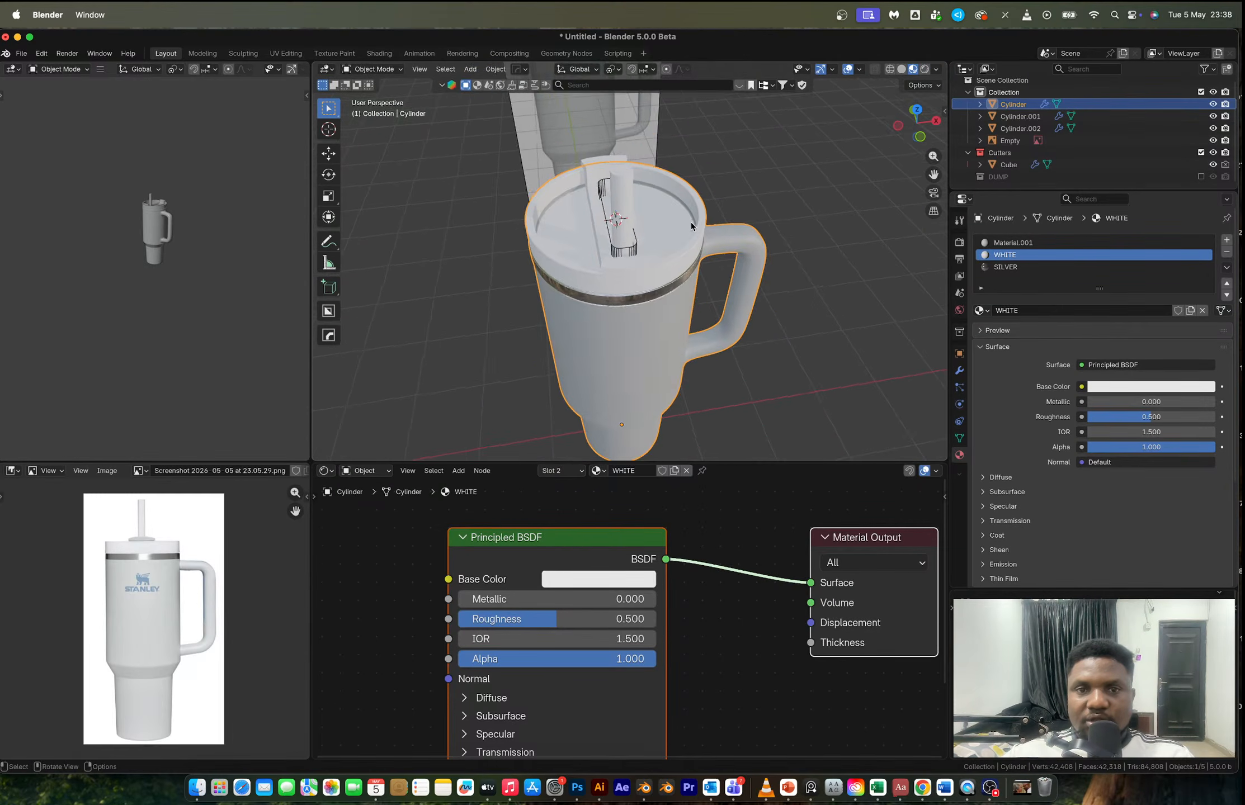
# - Try to add an edge loop around the inner wall of the lid recess
pyautogui.scroll(5, 684, 211)
pyautogui.press('Tab')
pyautogui.click(731, 205)
pyautogui.keyDown('shift'); pyautogui.click(747, 147); pyautogui.keyUp('shift')
pyautogui.keyDown('shift'); pyautogui.moveTo(756, 168); pyautogui.dragTo(782, 214, button='middle'); pyautogui.keyUp('shift')
pyautogui.hotkey('ctrl', 'r')
pyautogui.click(808, 197)
pyautogui.click(809, 198)
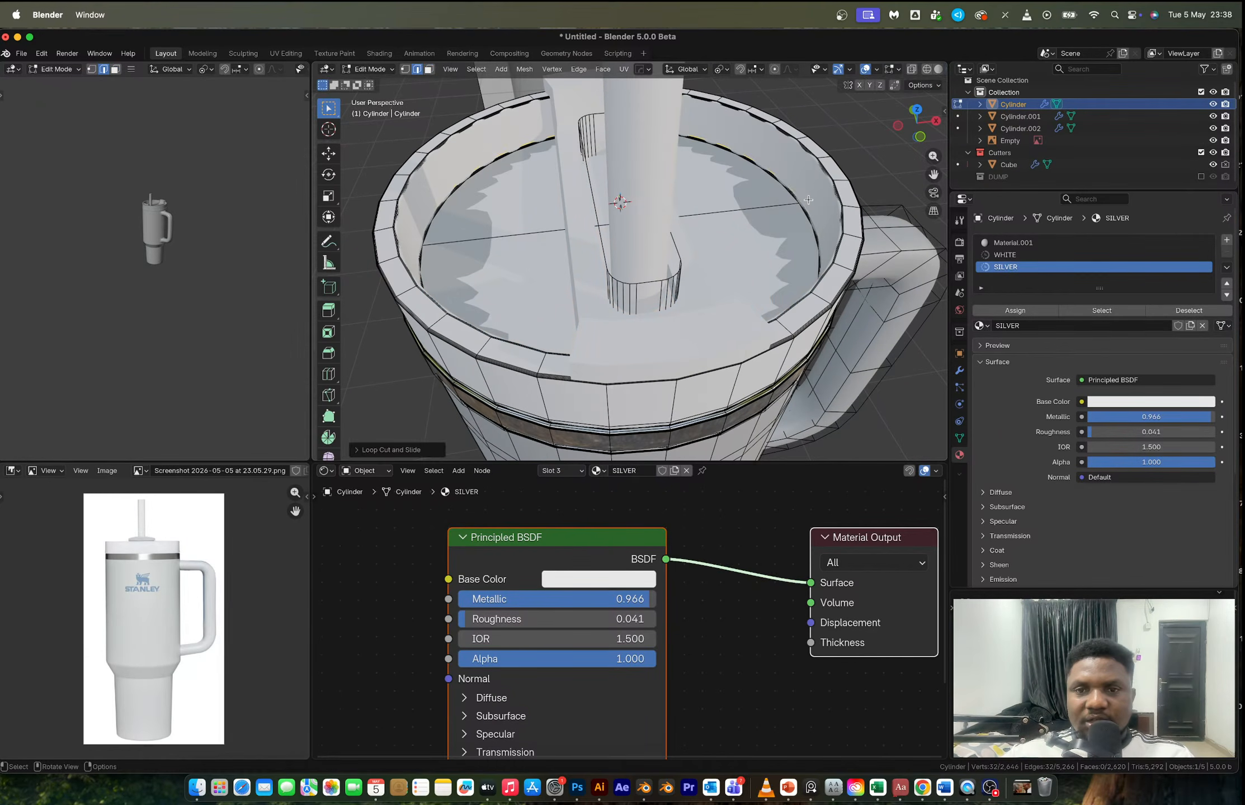
pyautogui.press('3')
pyautogui.click(769, 203)
pyautogui.hotkey('ctrl', 'z')
pyautogui.hotkey('ctrl', 'z')
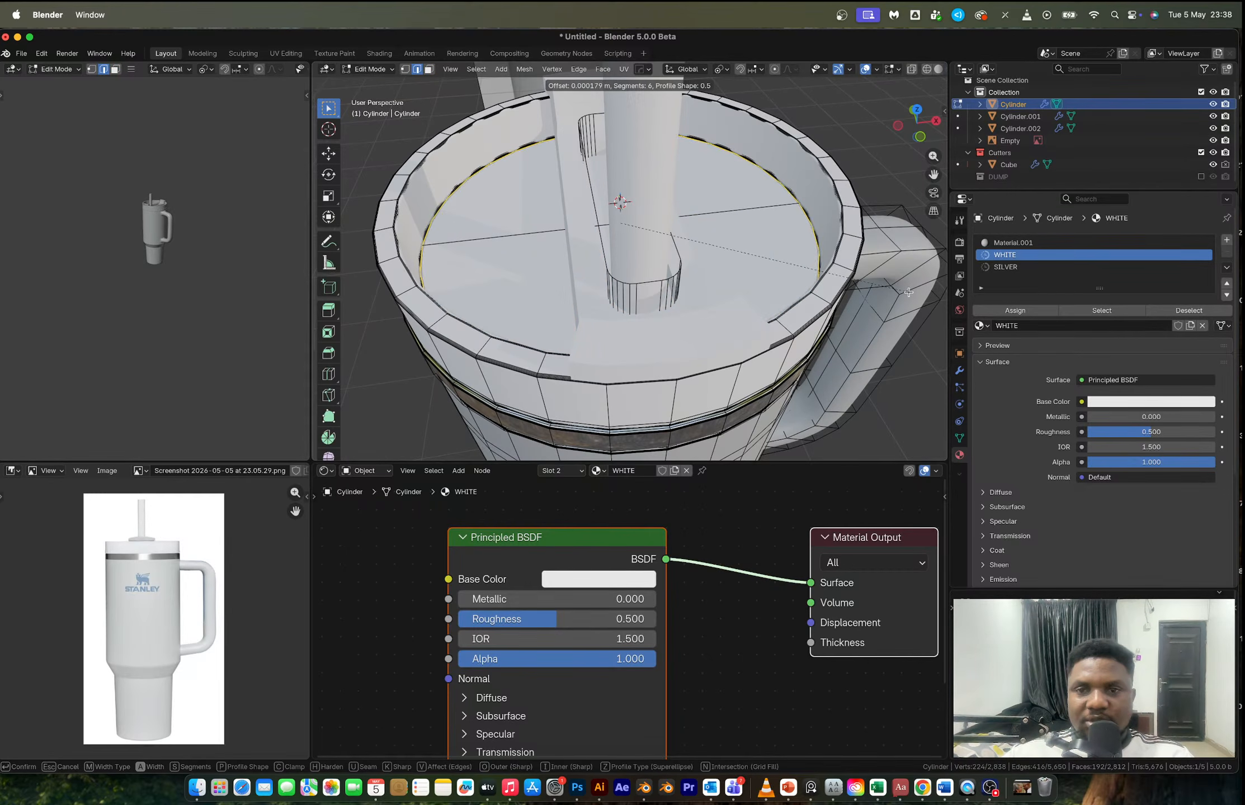
# - Bevel the edge loop around the lid's recessed floor with 6 segments and return to Object Mode
pyautogui.press('Tab')
pyautogui.scroll(-5, 910, 292)
pyautogui.scroll(5, 782, 254)
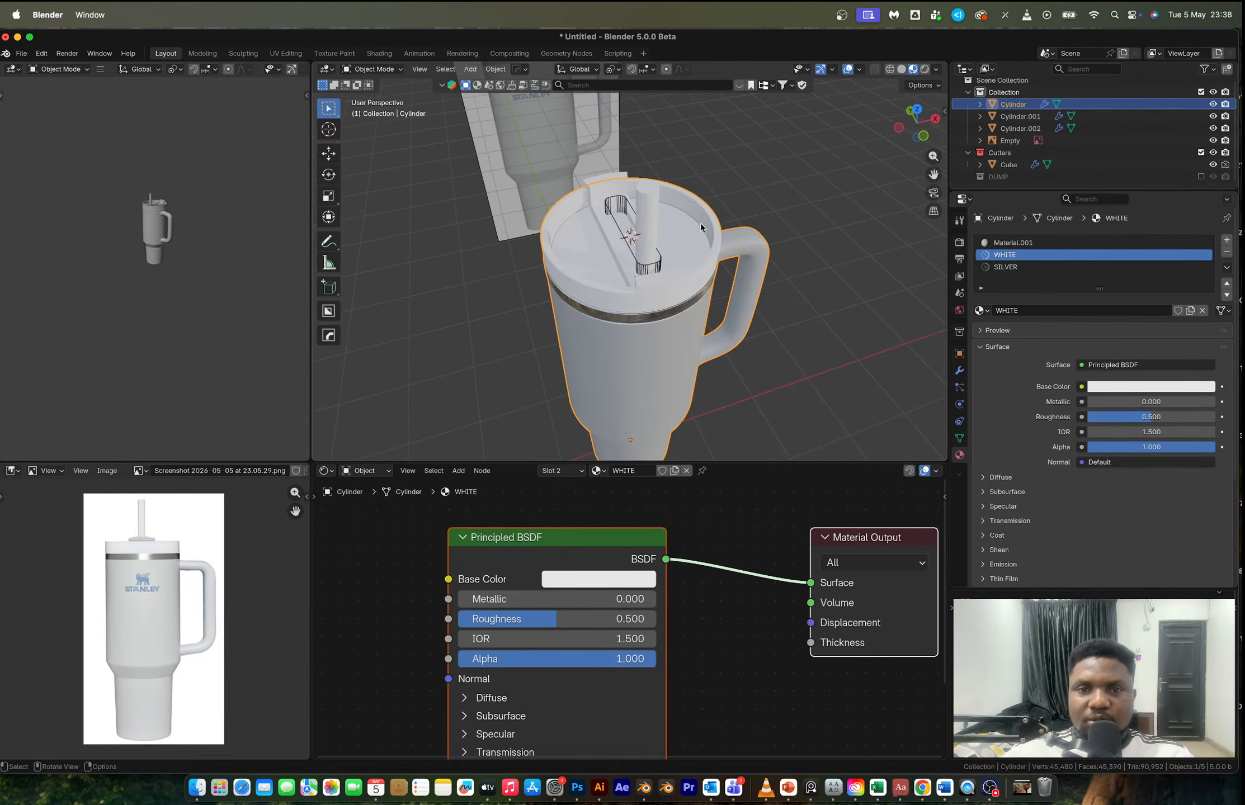
# - Assign the existing Material.001 to the raised bracket piece on top of the tumbler's lid
pyautogui.moveTo(723, 219); pyautogui.dragTo(585, 233, button='middle')
pyautogui.click(585, 232)
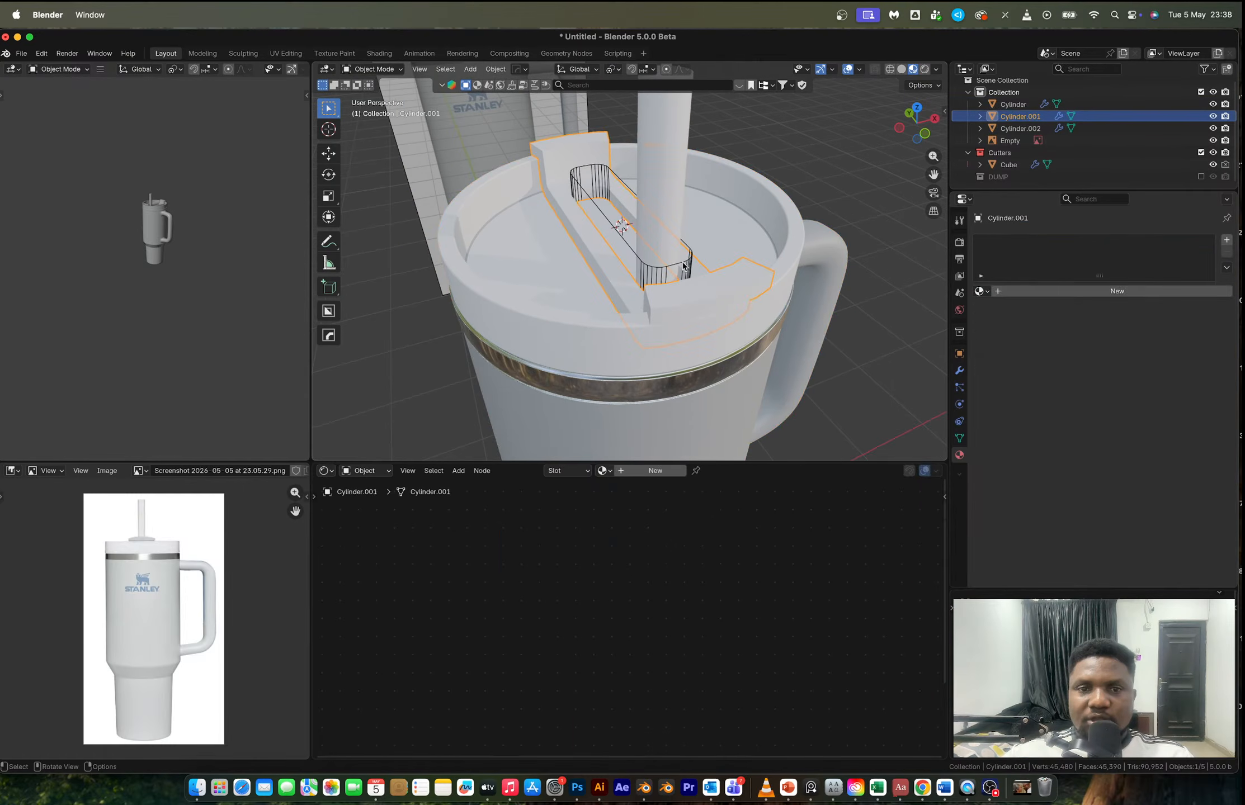
pyautogui.click(983, 291)
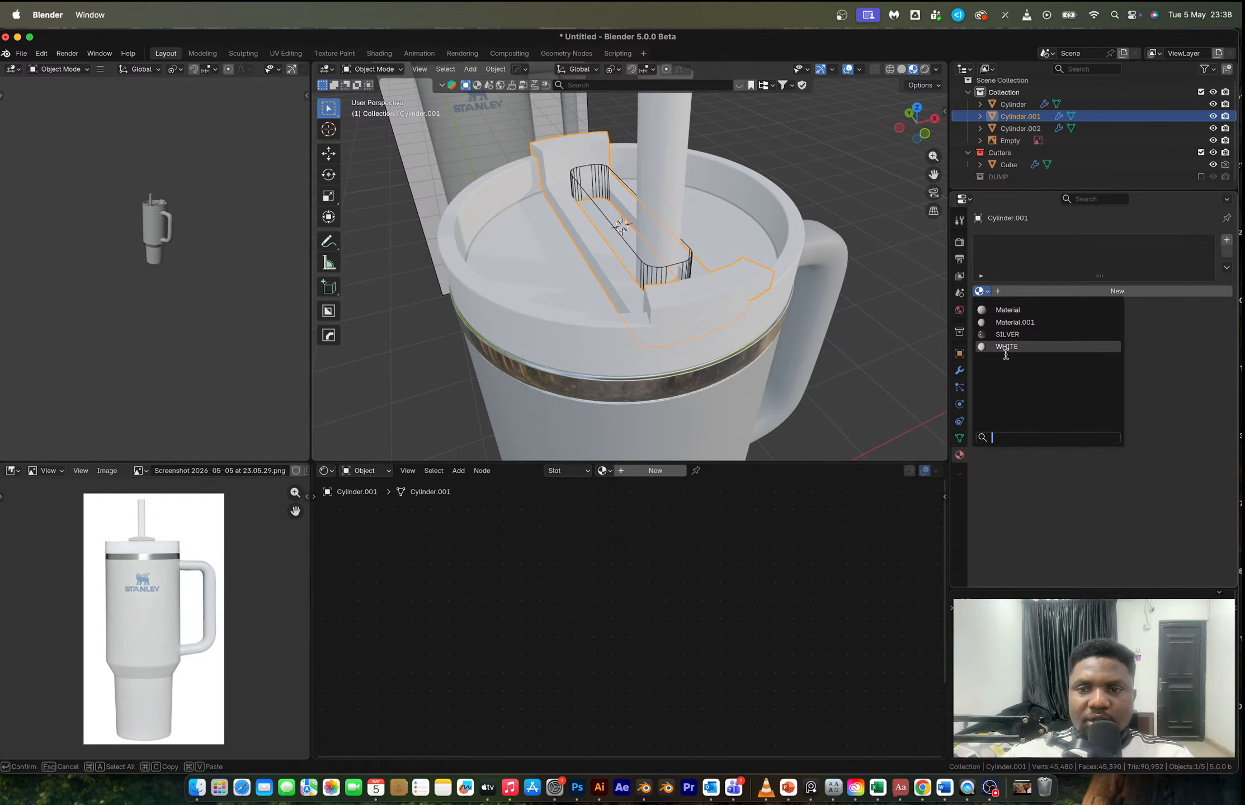
pyautogui.click(1007, 310)
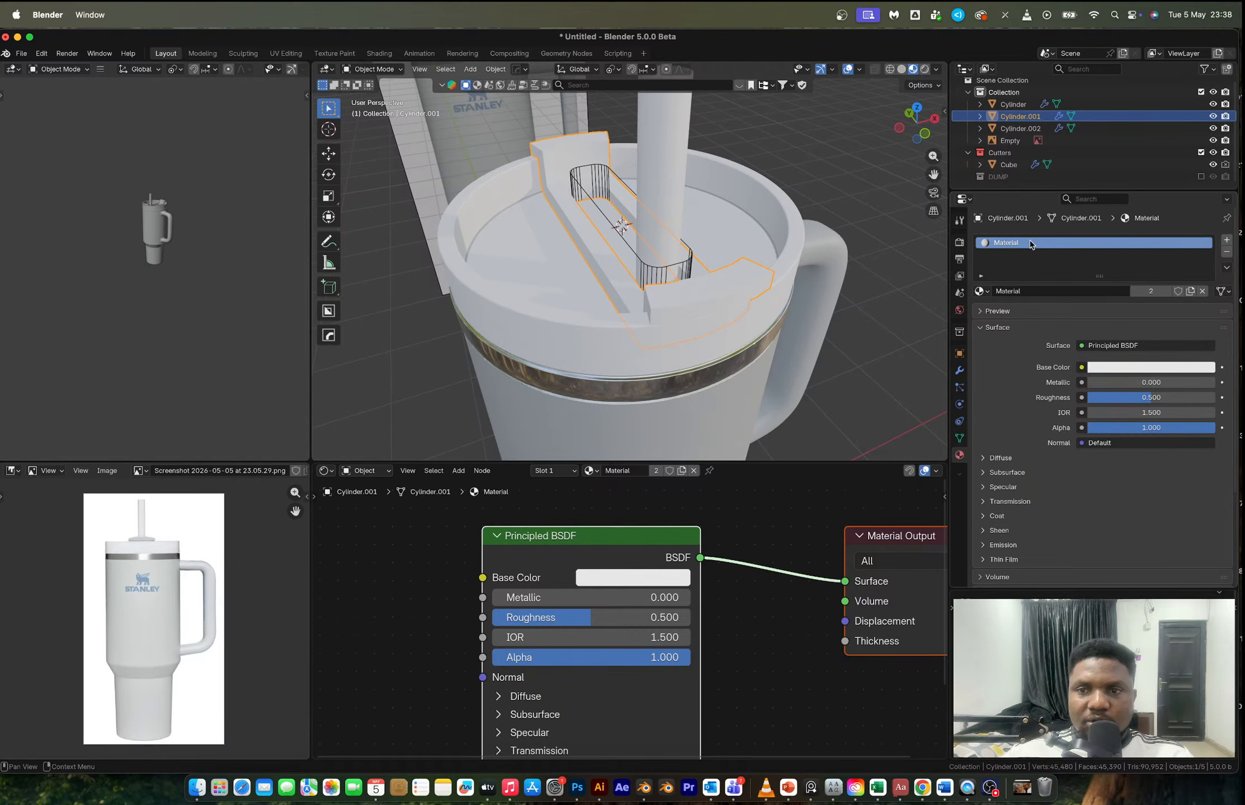
pyautogui.scroll(-4, 643, 277)
pyautogui.moveTo(644, 280); pyautogui.dragTo(670, 256, button='middle')
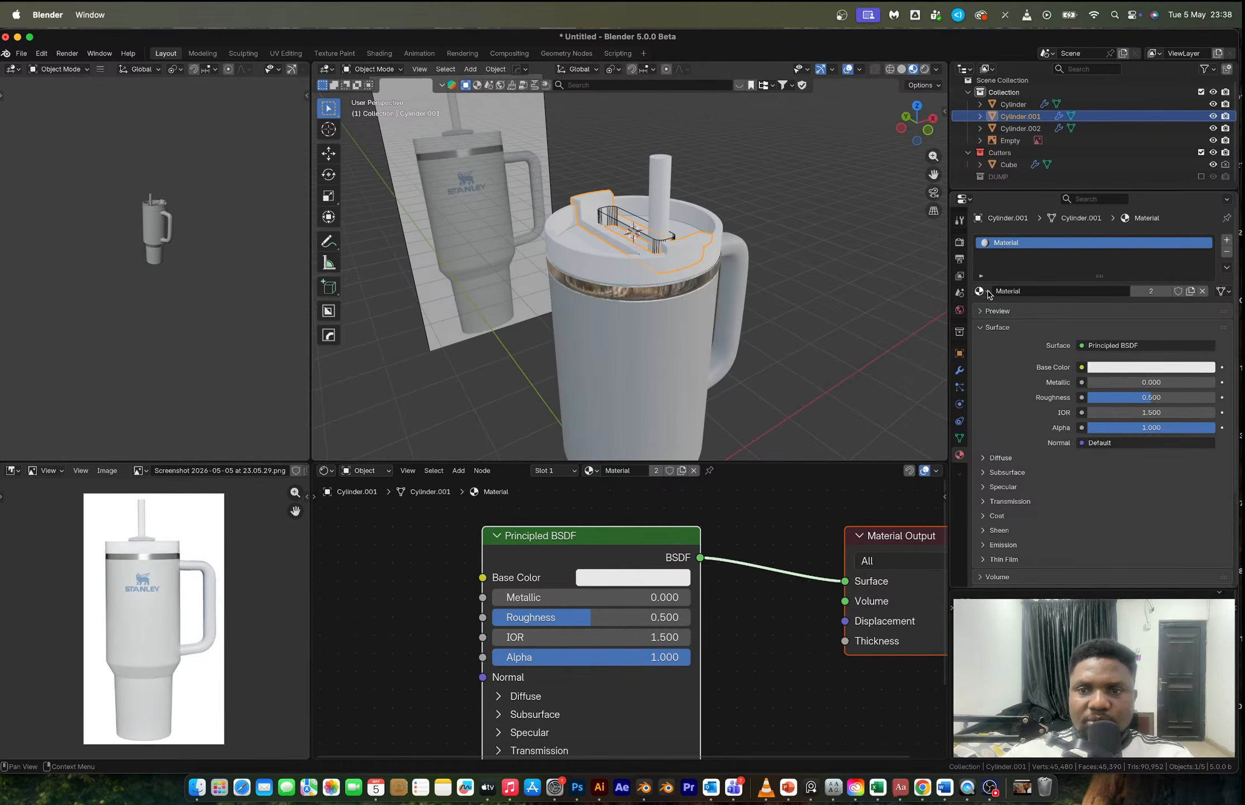
pyautogui.click(988, 291)
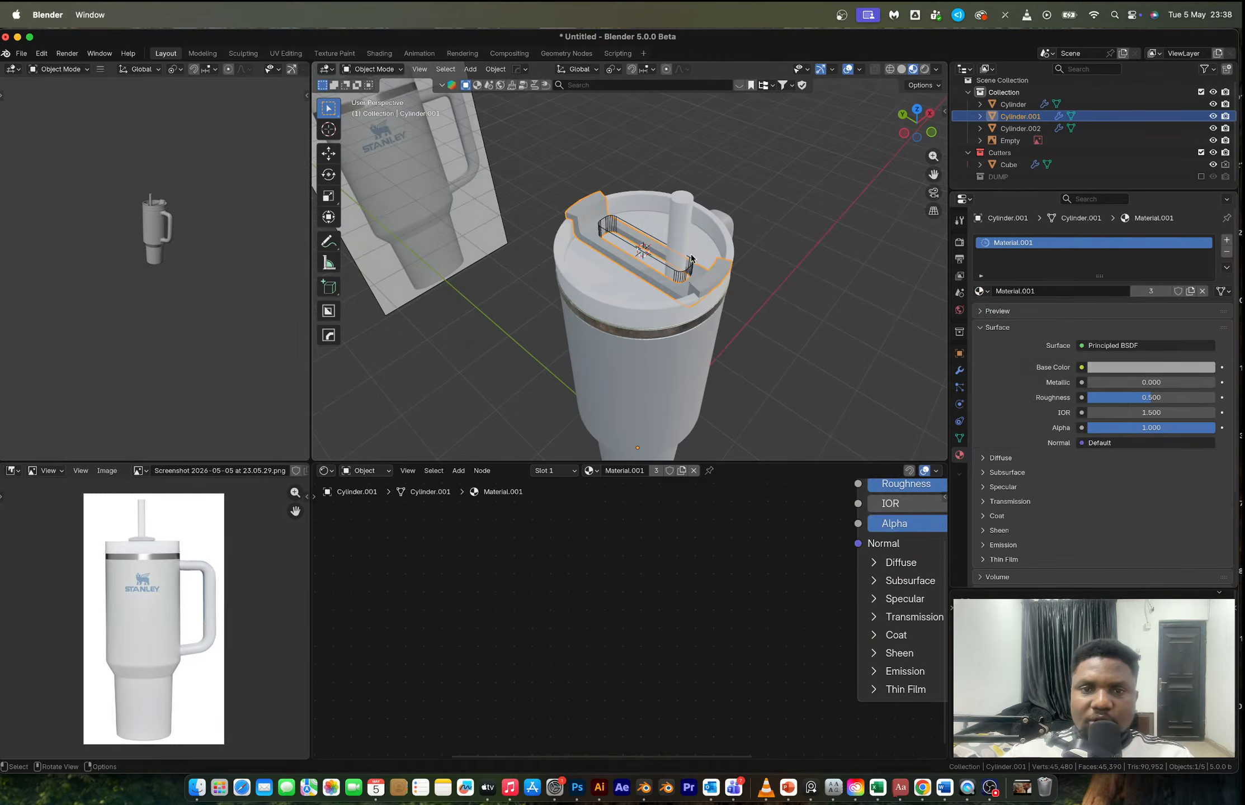
# - Assign the existing WHITE material to the straw
pyautogui.click(680, 233)
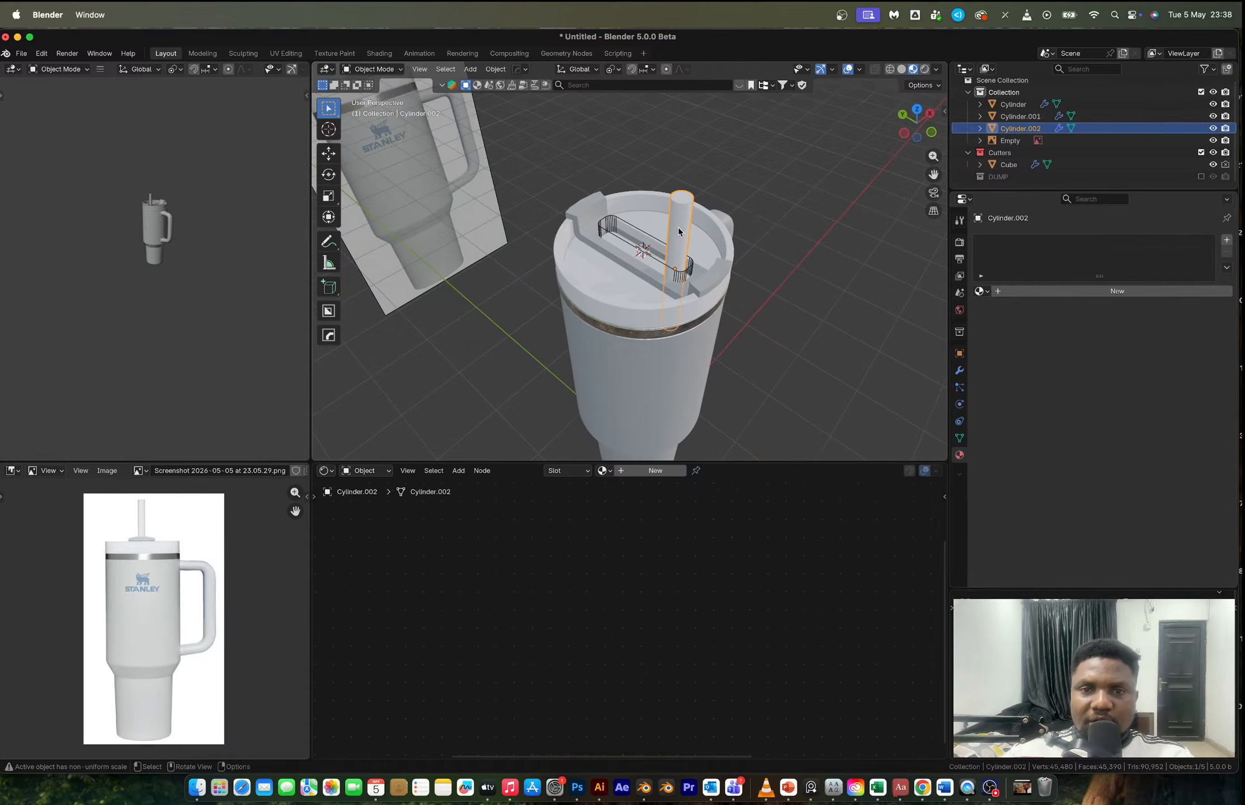
pyautogui.click(983, 291)
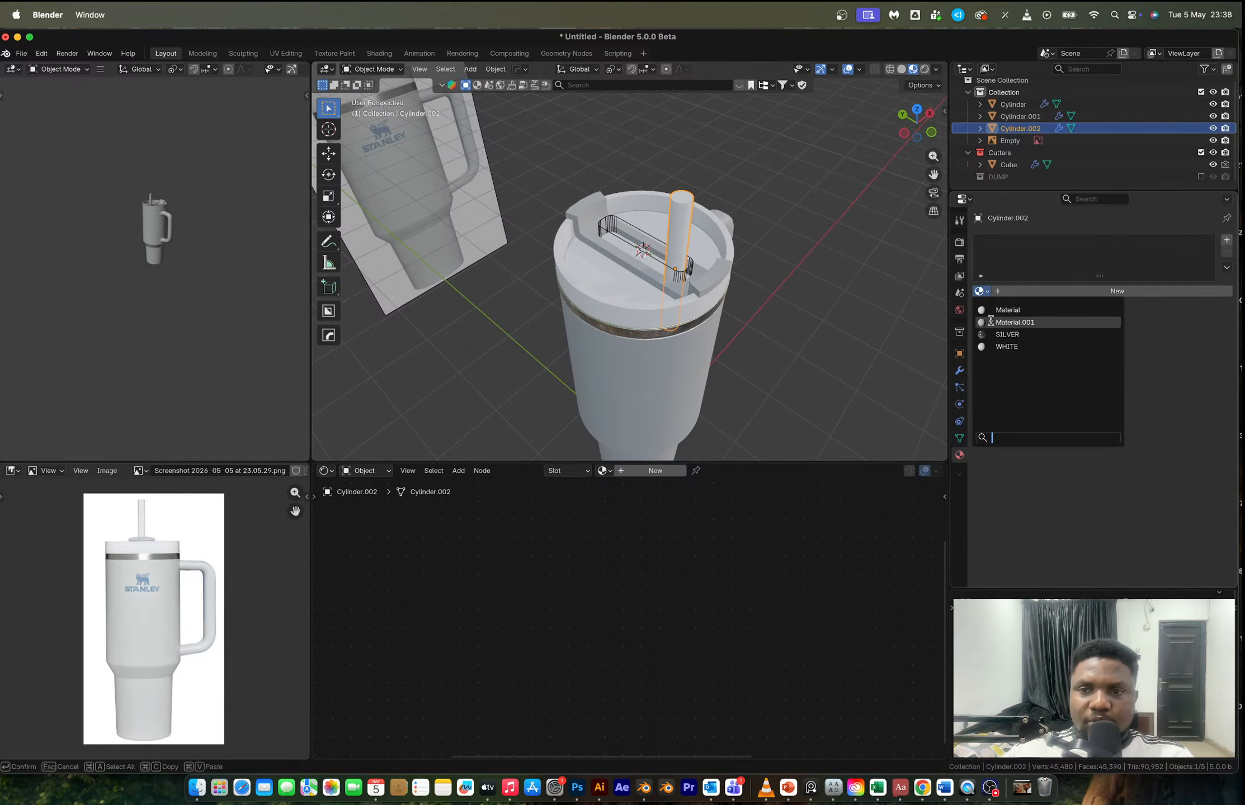
pyautogui.click(1007, 347)
# - Inset the straw's top face by about 0.069 m and extrude the inner face to hollow the straw
pyautogui.press('KP_Decimal')
pyautogui.press('Tab')
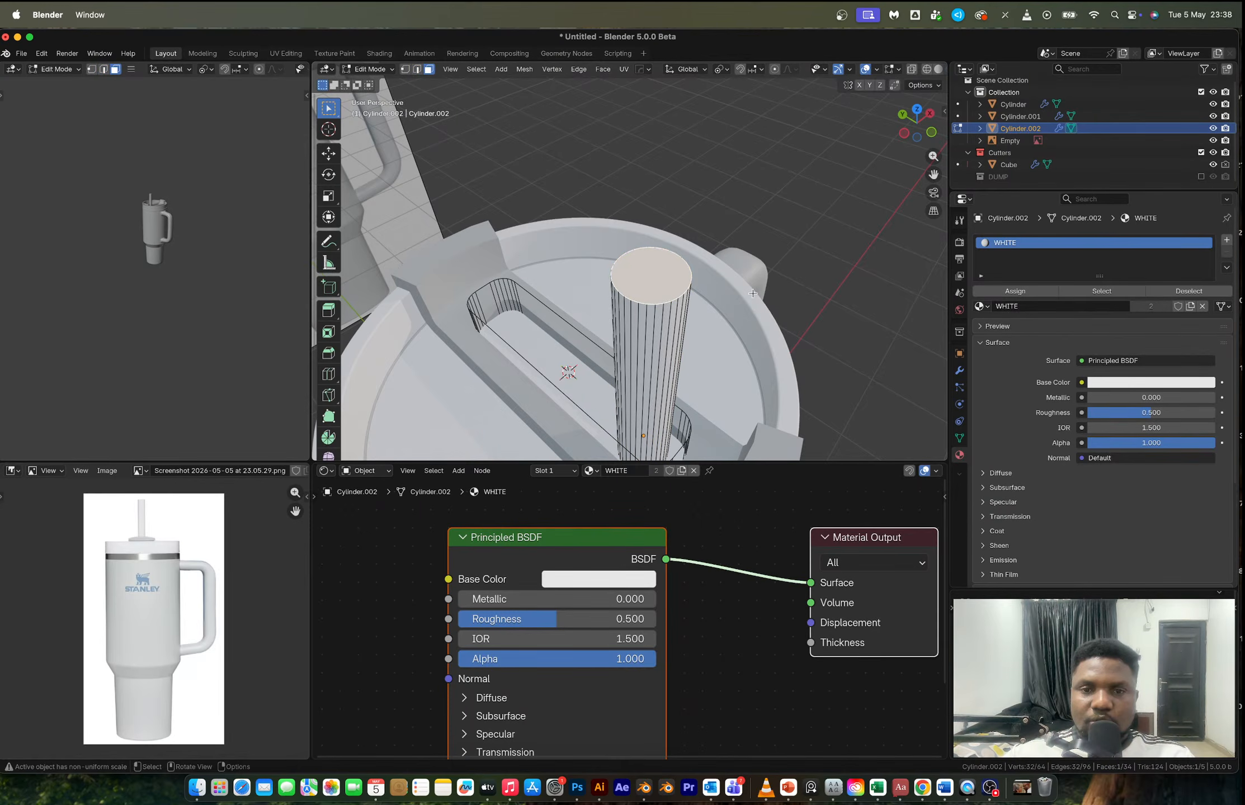
pyautogui.press('i')
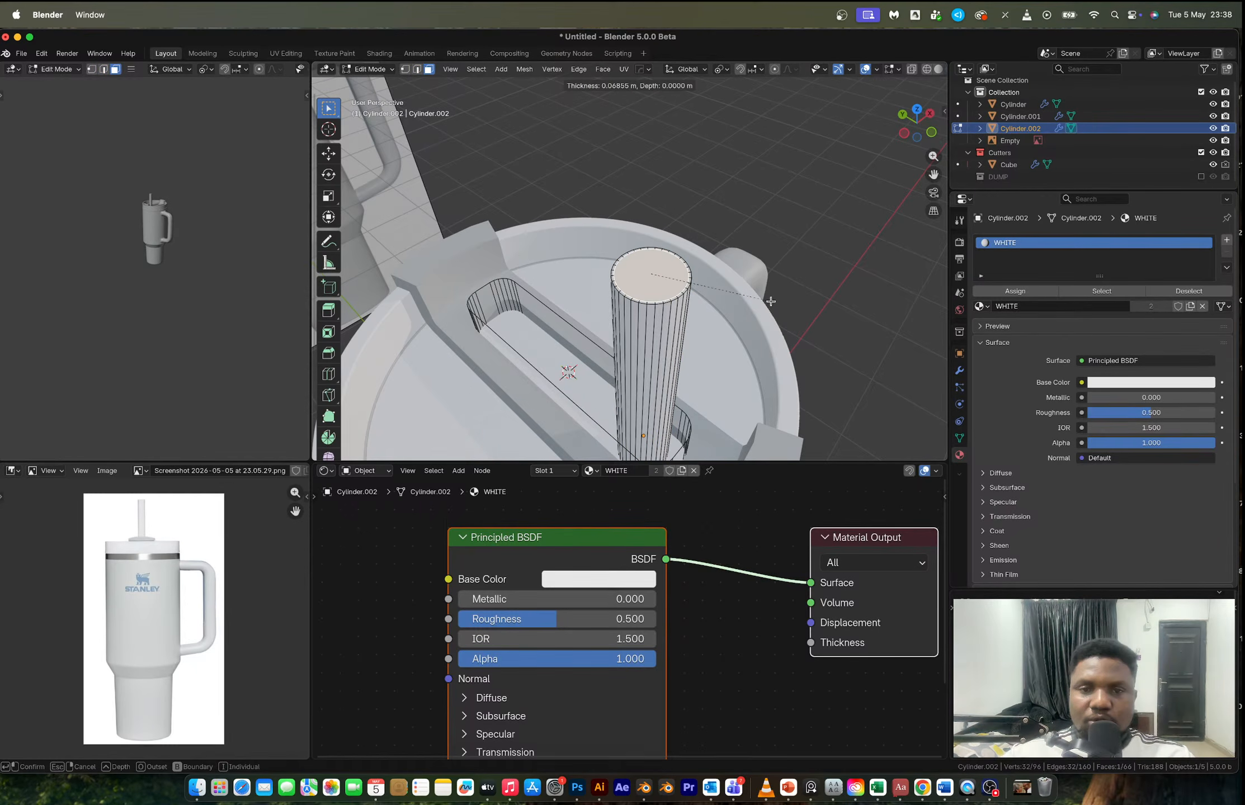
pyautogui.click(771, 302)
pyautogui.press('e')
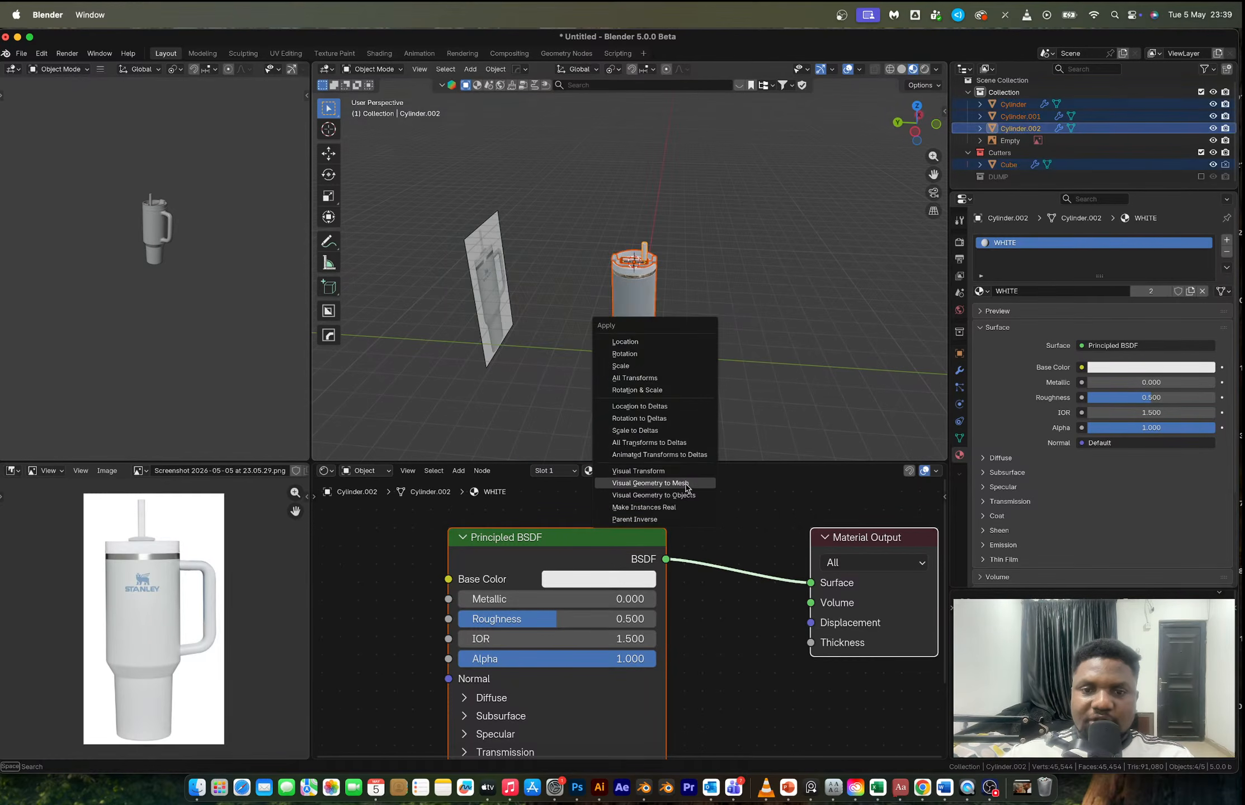
# - Apply the visual geometry of all tumbler objects and the cutter to mesh, and delete the wireframe slot cutter from the lid
pyautogui.click(648, 485)
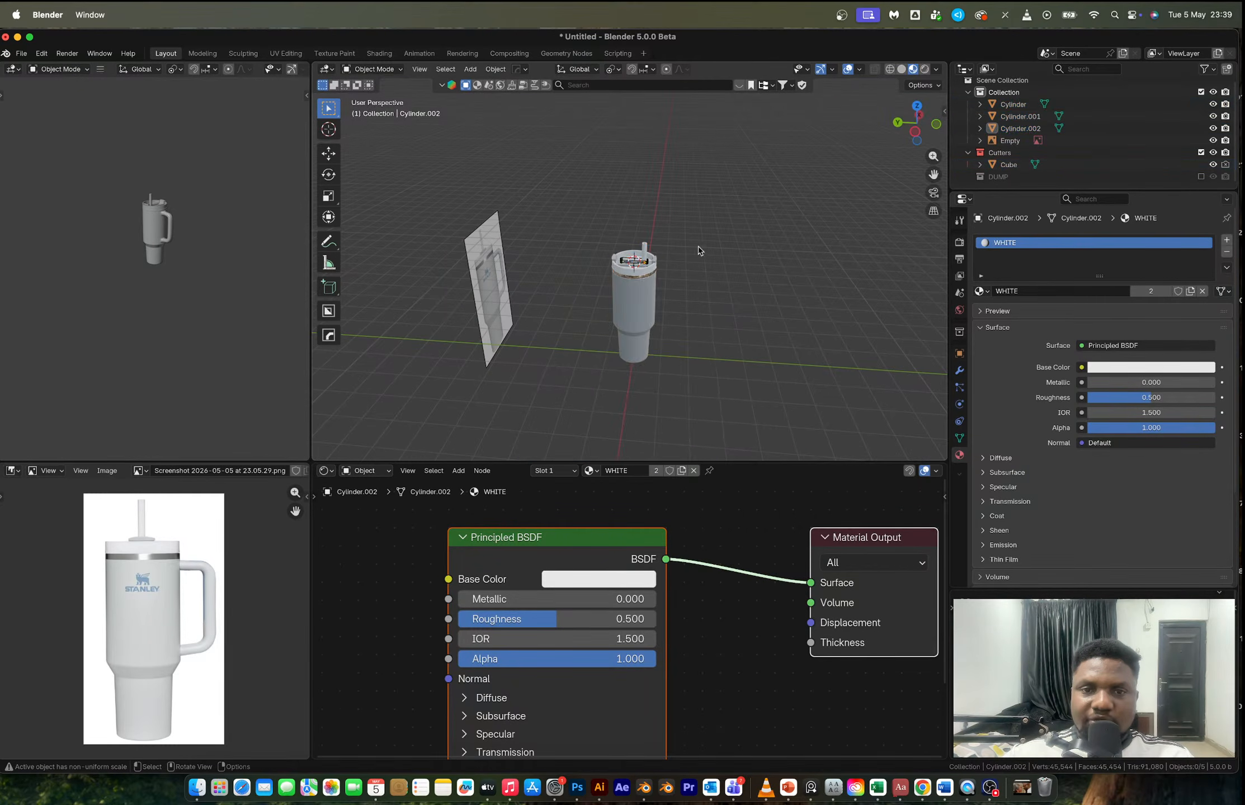
pyautogui.scroll(3, 629, 254)
pyautogui.scroll(3, 629, 253)
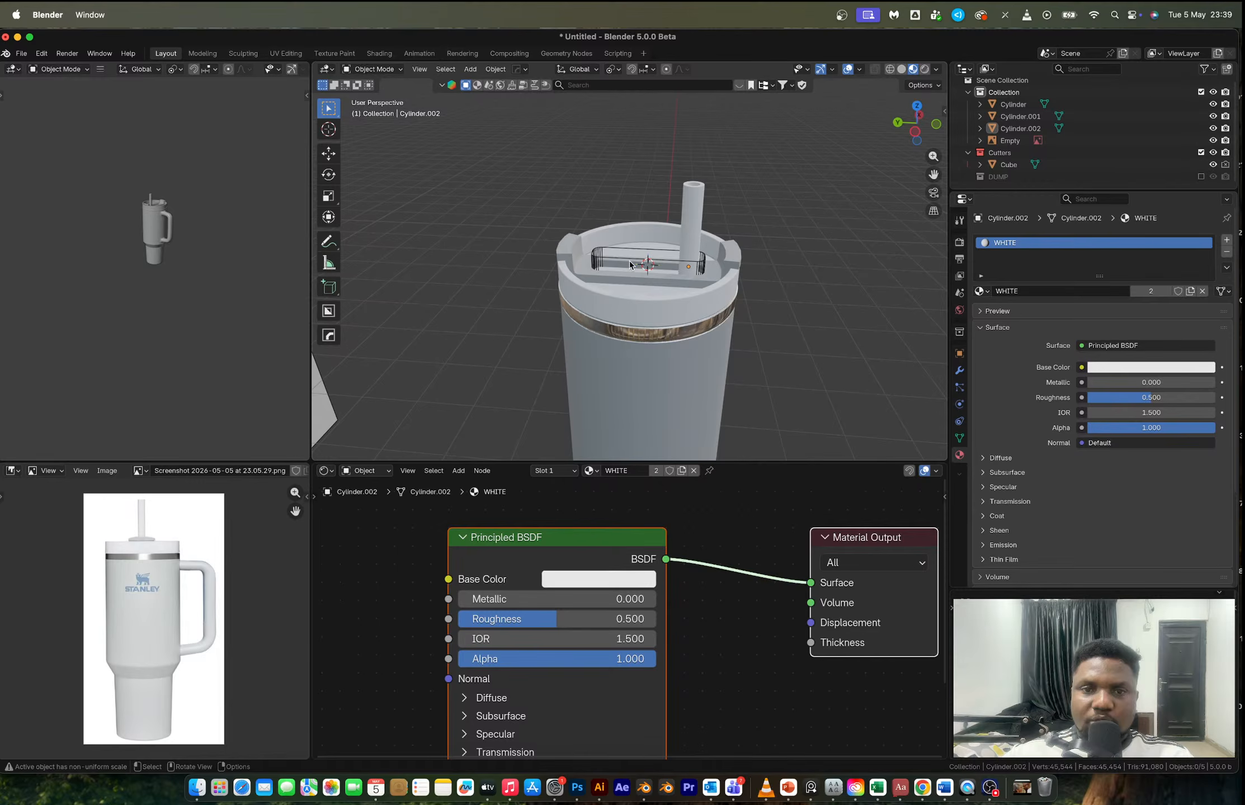
pyautogui.click(631, 265)
pyautogui.press('Delete')
# - Inspect the tumbler from several sides and check the selected body's mesh
pyautogui.scroll(-3, 695, 291)
pyautogui.moveTo(695, 292); pyautogui.dragTo(640, 223, button='middle')
pyautogui.moveTo(629, 269)
pyautogui.mouseDown(button='middle')
pyautogui.moveTo(588, 276)
pyautogui.moveTo(643, 271)
pyautogui.moveTo(561, 231)
pyautogui.moveTo(486, 238)
pyautogui.moveTo(537, 263)
pyautogui.moveTo(707, 293)
pyautogui.moveTo(615, 265)
pyautogui.moveTo(626, 266)
pyautogui.moveTo(628, 245)
pyautogui.moveTo(663, 266)
pyautogui.moveTo(663, 245)
pyautogui.mouseUp(button='middle')
pyautogui.scroll(3, 628, 257)
pyautogui.click(613, 229)
pyautogui.press('Tab')
pyautogui.press('Tab')
pyautogui.scroll(1, 663, 266)
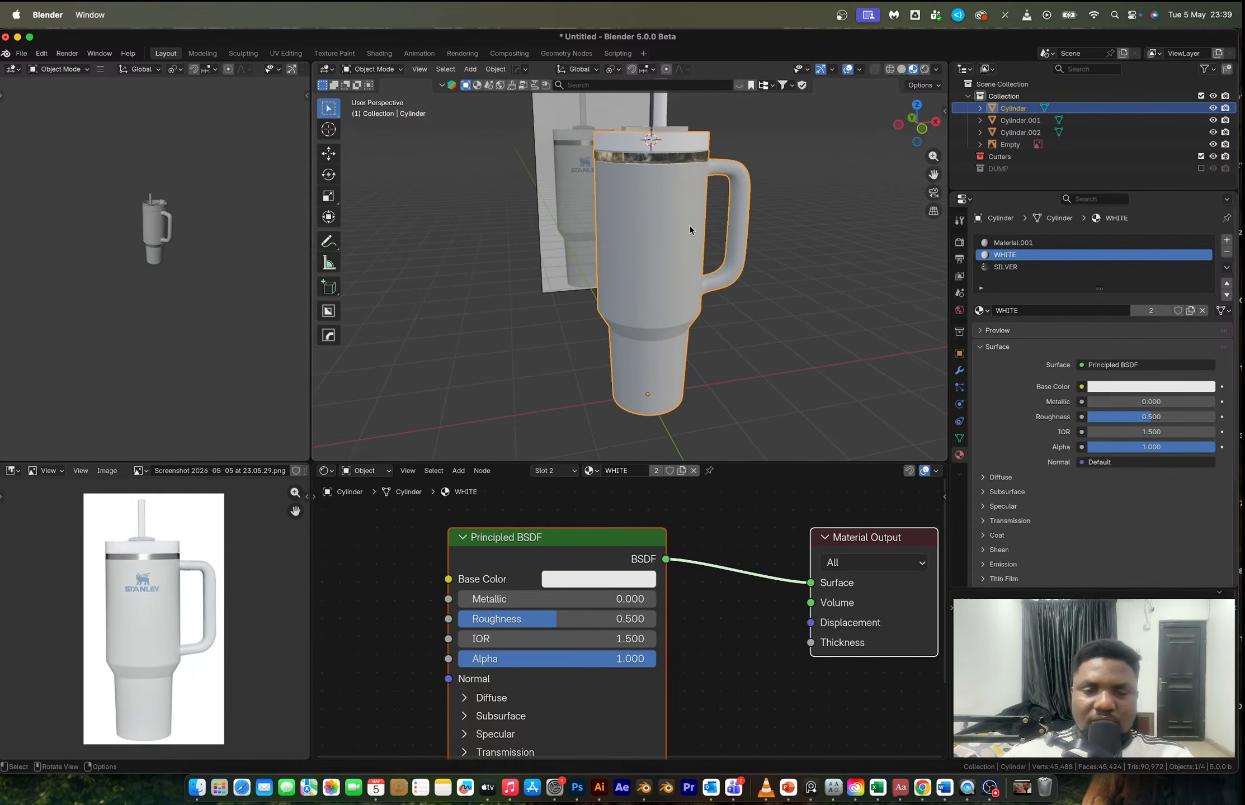
# - Add a Color Ramp node to the tumbler body's Material.001 node tree
pyautogui.scroll(-5, 582, 548)
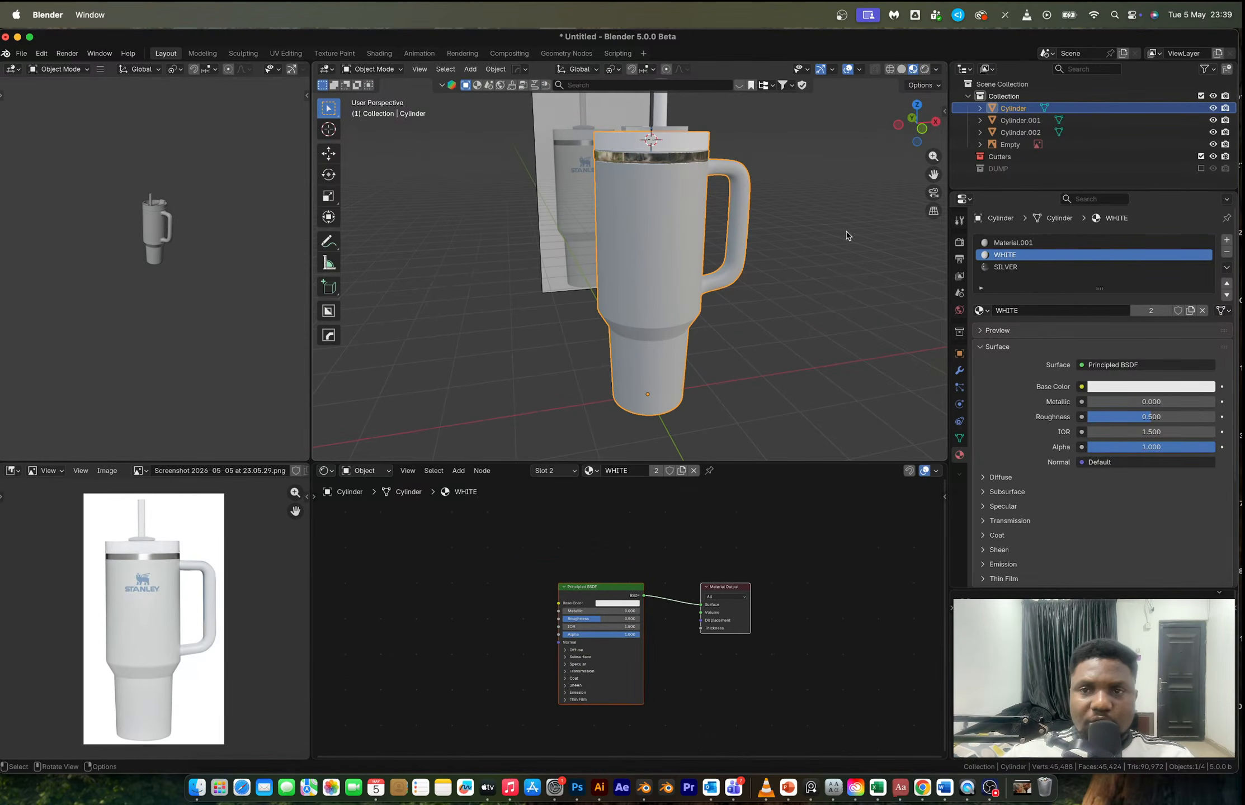
pyautogui.click(1013, 242)
pyautogui.hotkey('shift', 'a')
pyautogui.write('color')
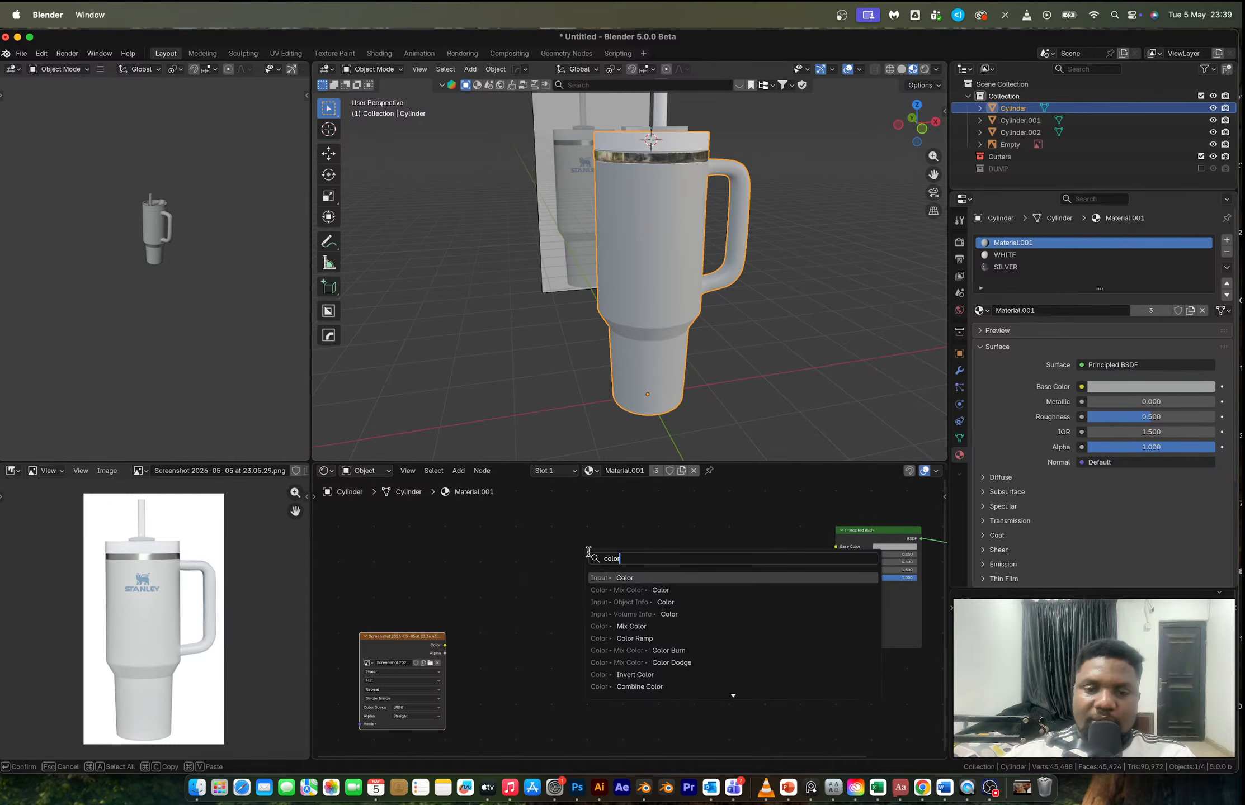
pyautogui.write('am')
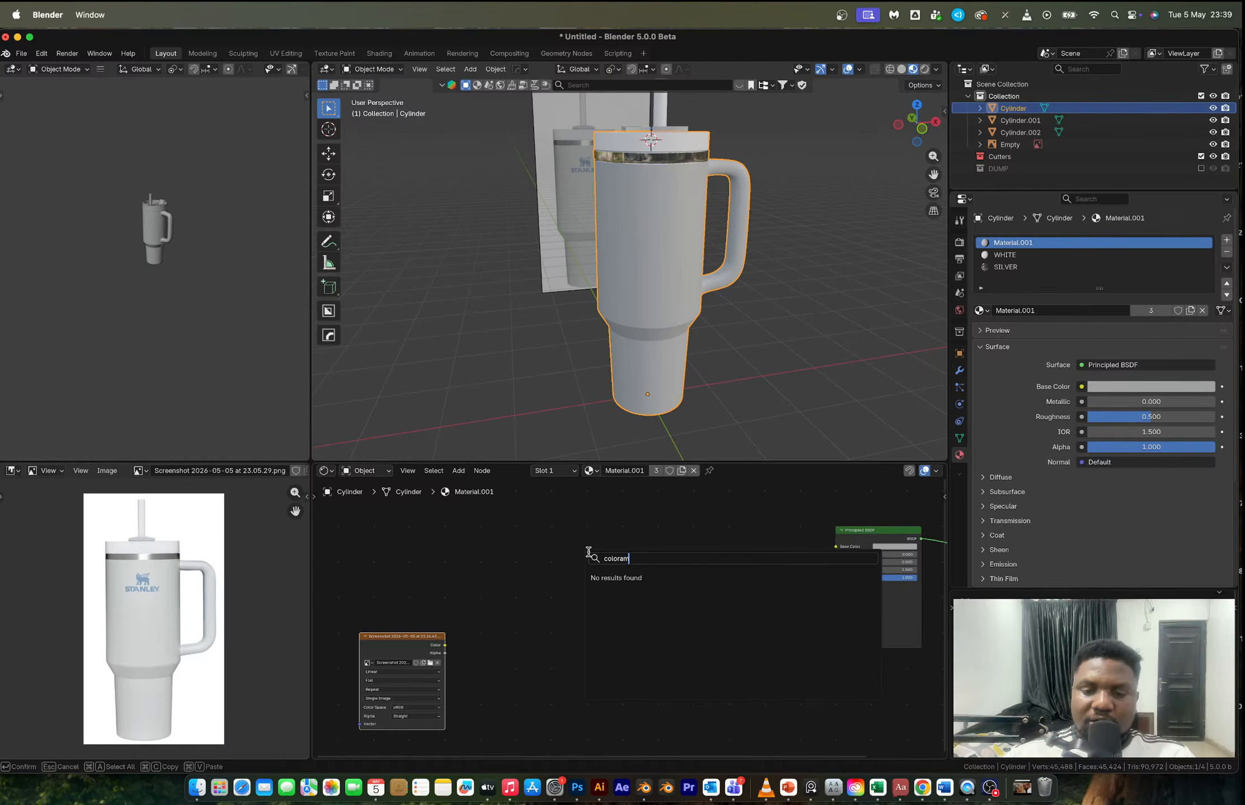
pyautogui.press('BackSpace')
pyautogui.press('BackSpace')
pyautogui.press('BackSpace')
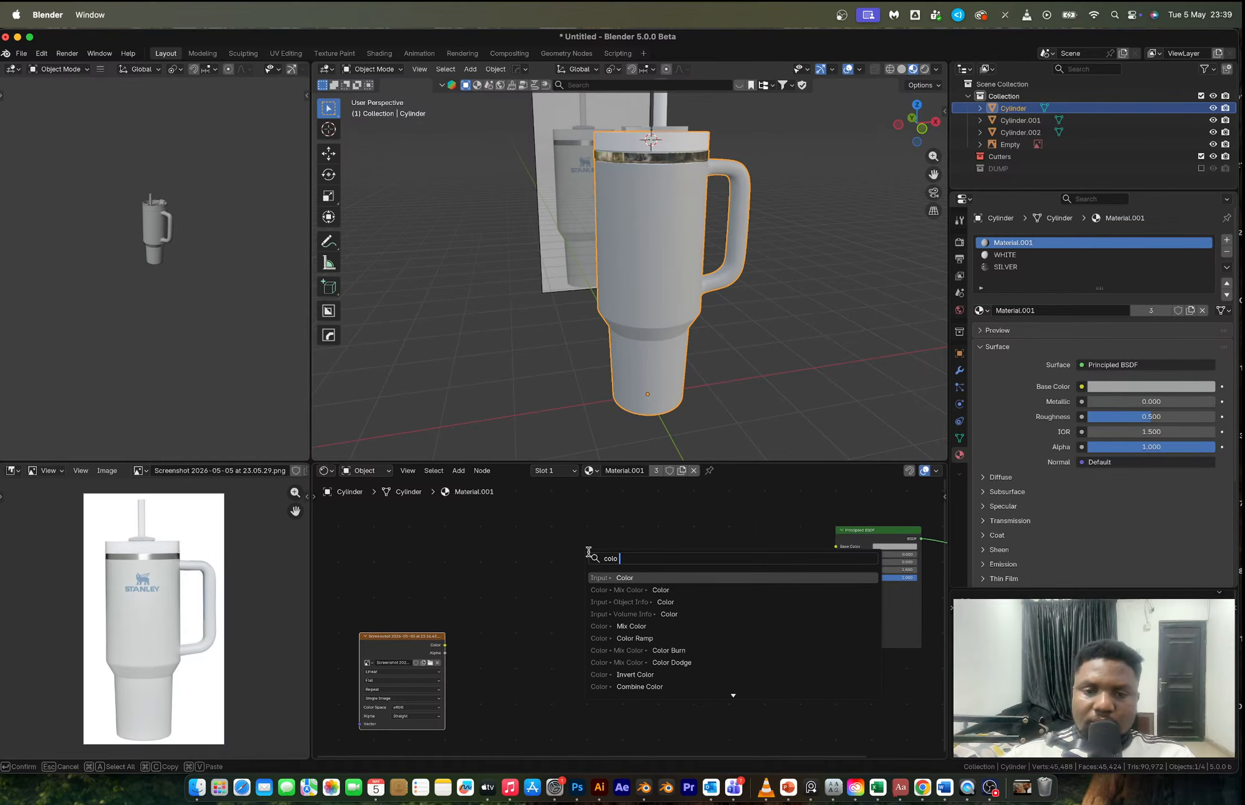
pyautogui.rightClick(571, 539)
# - Switch to the browser and open the People Magazine image of three Stanley cups from the image search results
pyautogui.hotkey('ctrl', 'Right')
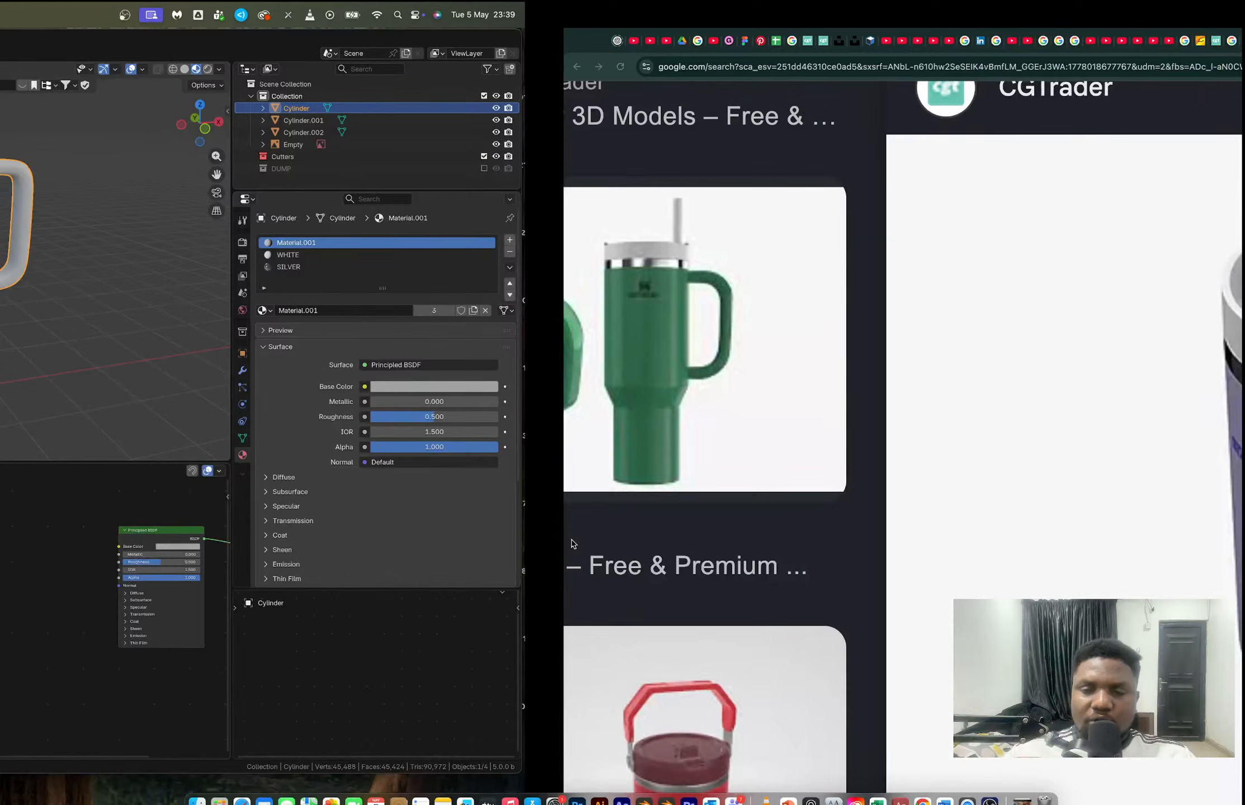
pyautogui.keyDown('ctrl'); pyautogui.scroll(-5, 554, 436); pyautogui.keyUp('ctrl')
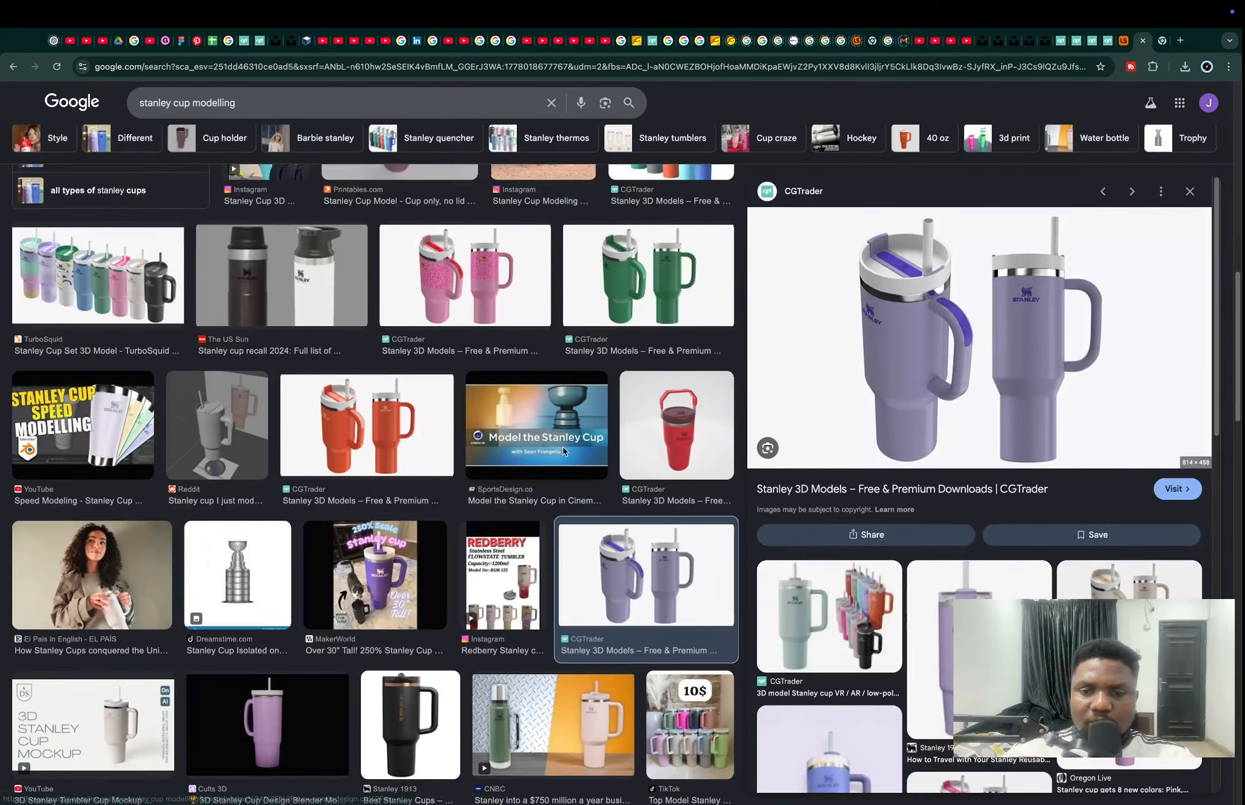
pyautogui.scroll(-1, 563, 447)
pyautogui.scroll(-5, 564, 448)
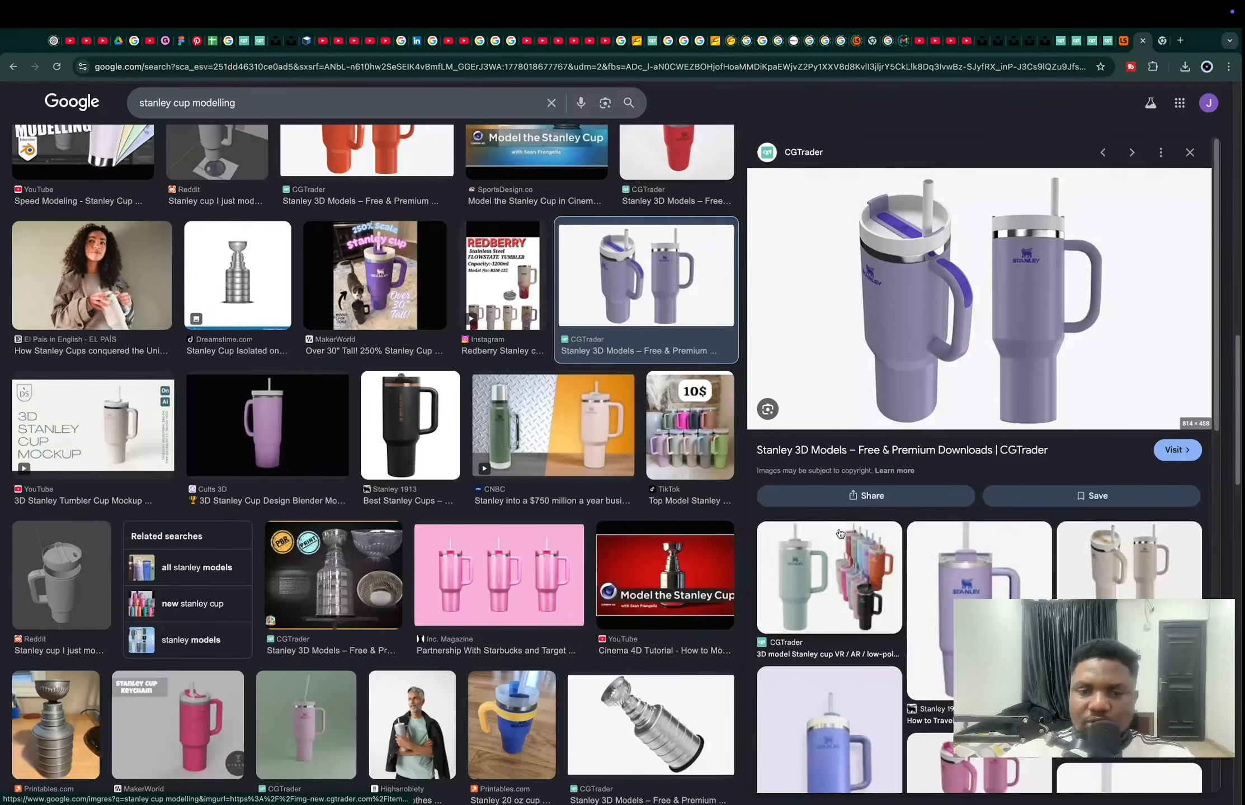
pyautogui.scroll(-5, 839, 533)
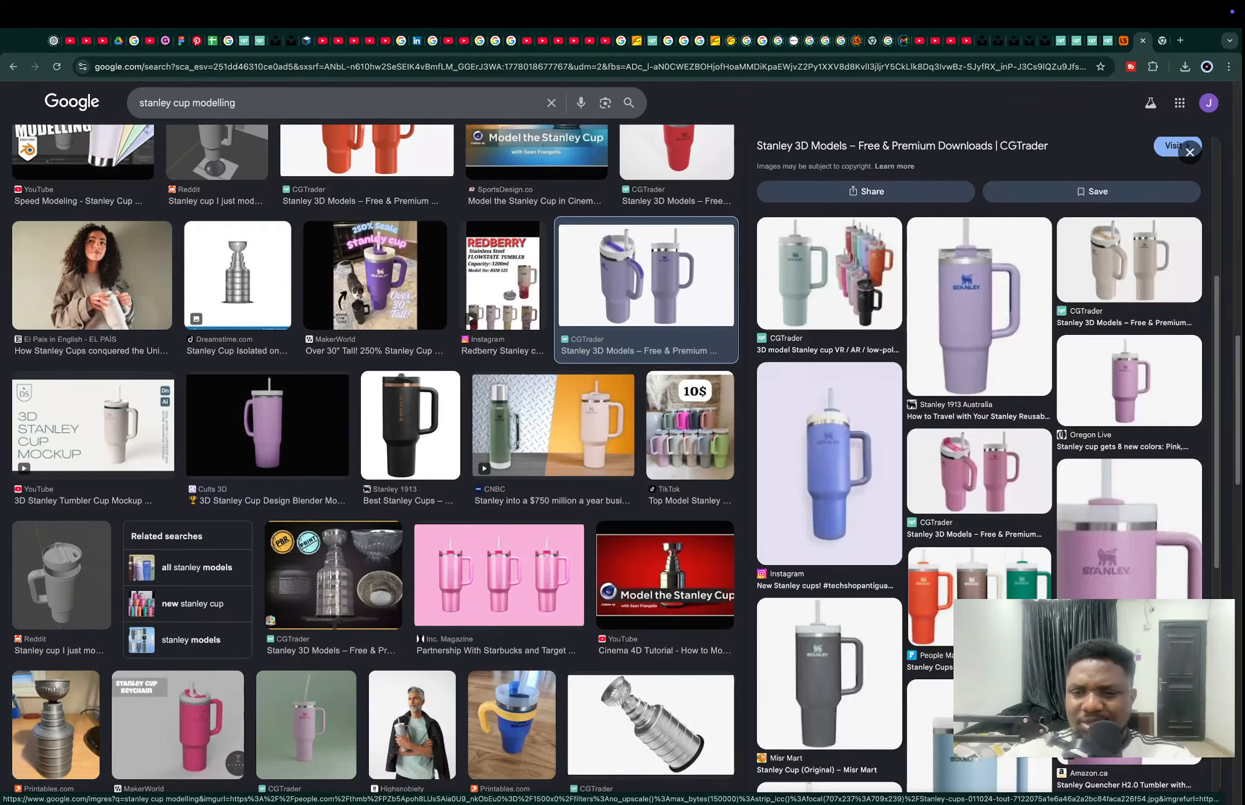
pyautogui.click(979, 615)
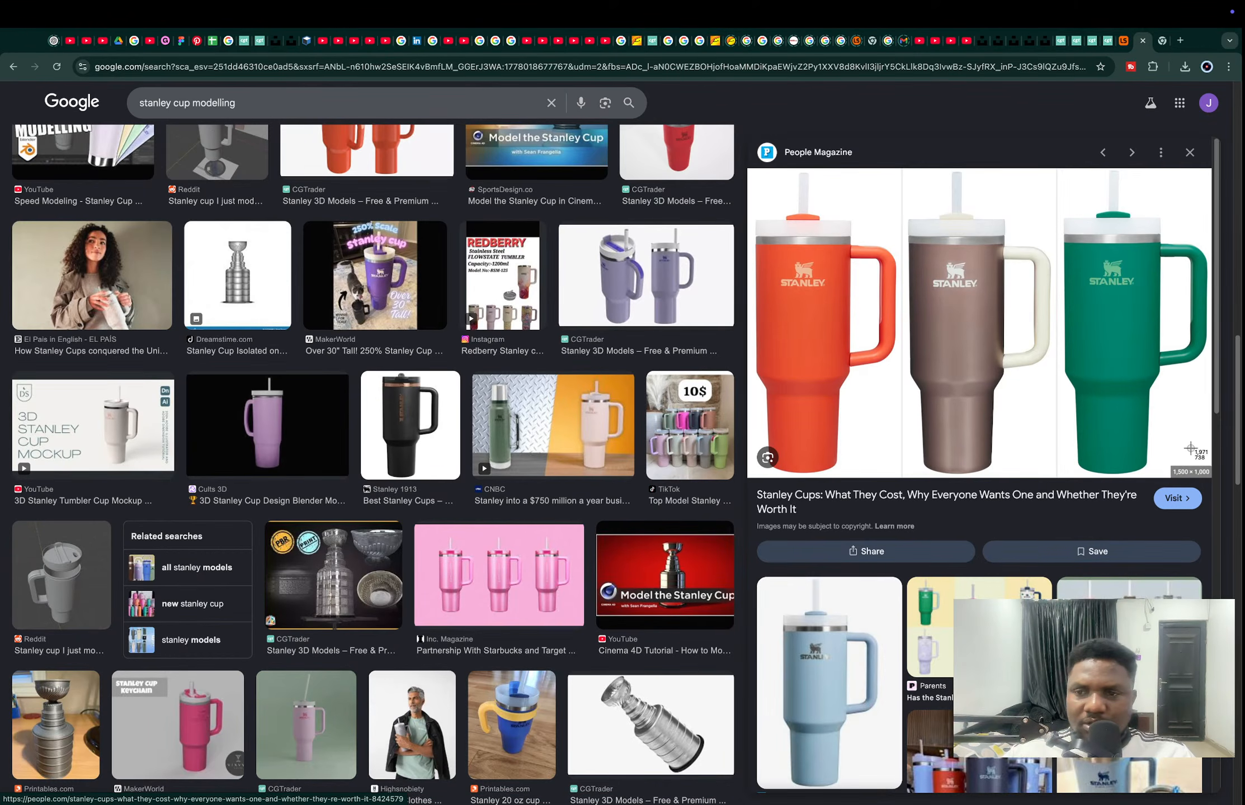
# - Capture a screenshot of the three-cup image and load it into Blender's Image Editor as a new reference
pyautogui.moveTo(1195, 468); pyautogui.dragTo(757, 196)
pyautogui.press('super+Tab')
pyautogui.press('super+Tab')
pyautogui.press('super+Tab')
pyautogui.press('super+Tab')
pyautogui.press('super+Tab')
pyautogui.press('super+Tab')
pyautogui.press('super+Tab')
pyautogui.click(94, 406)
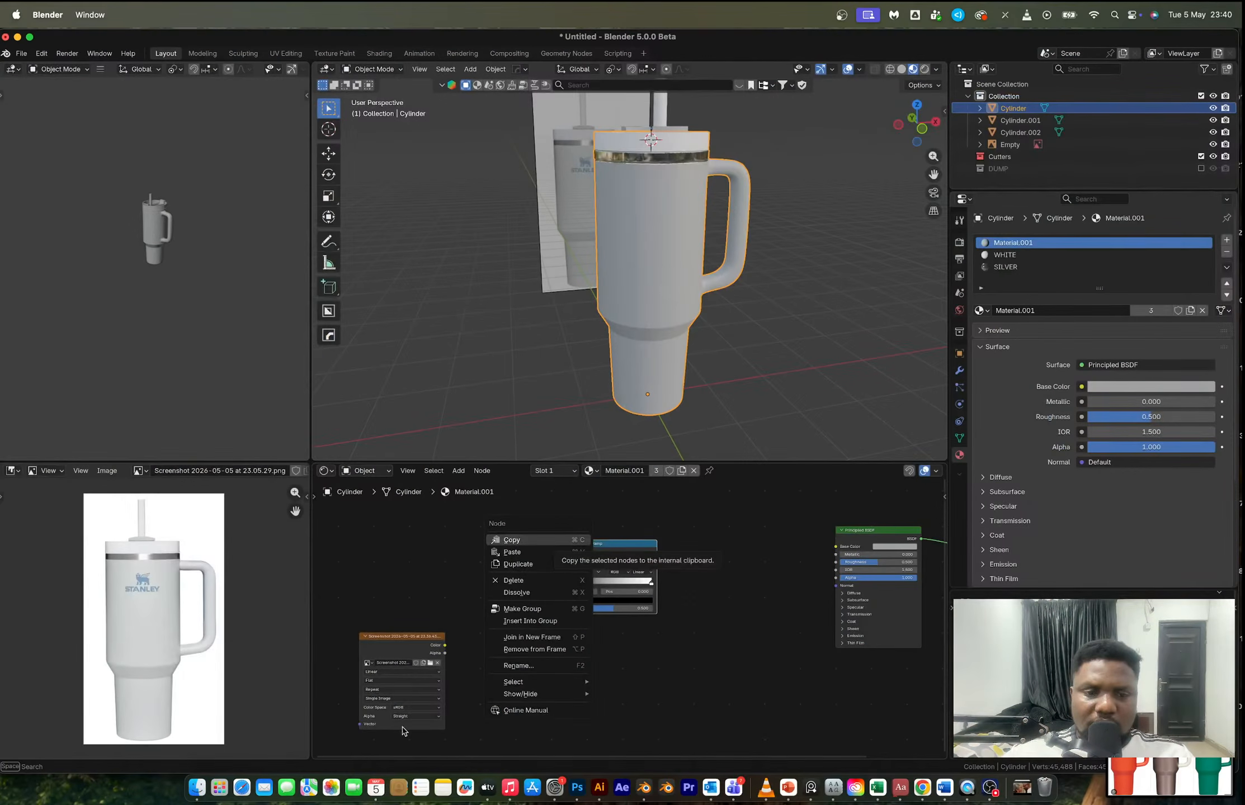
pyautogui.click(198, 788)
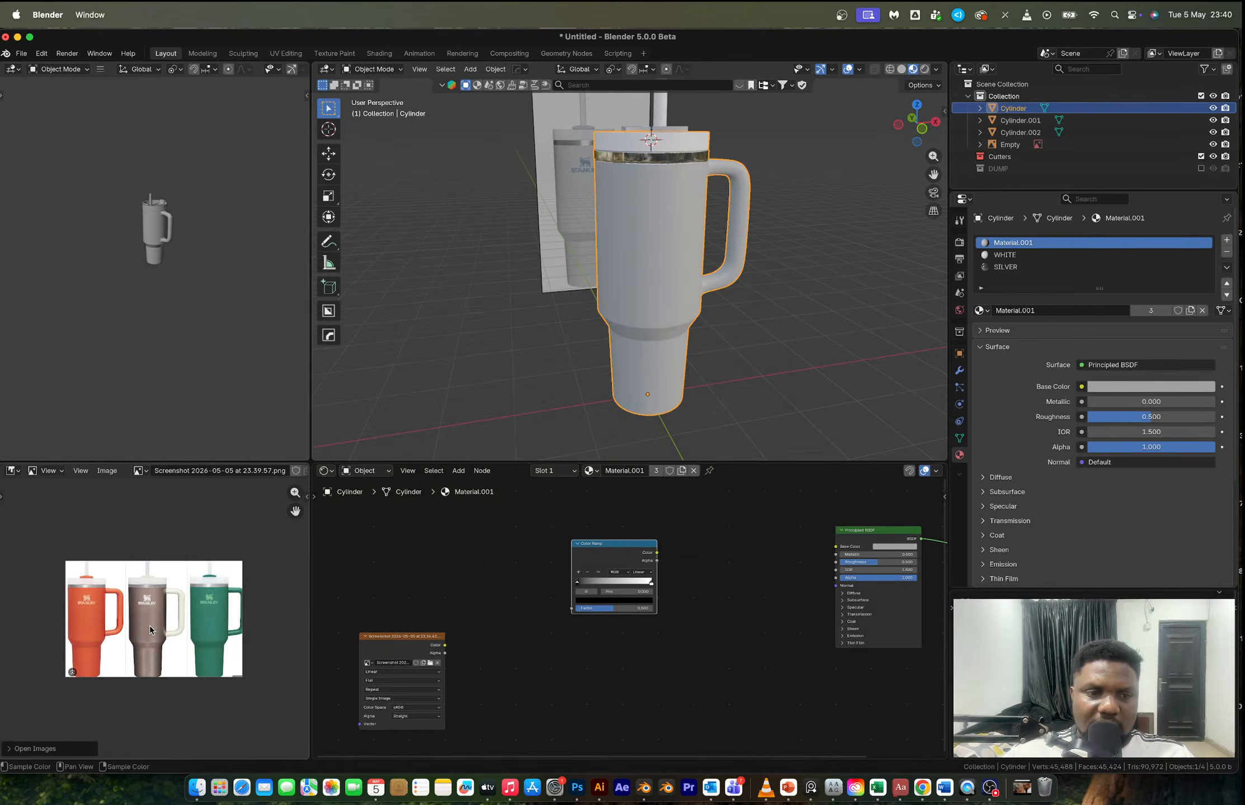
pyautogui.scroll(3, 187, 627)
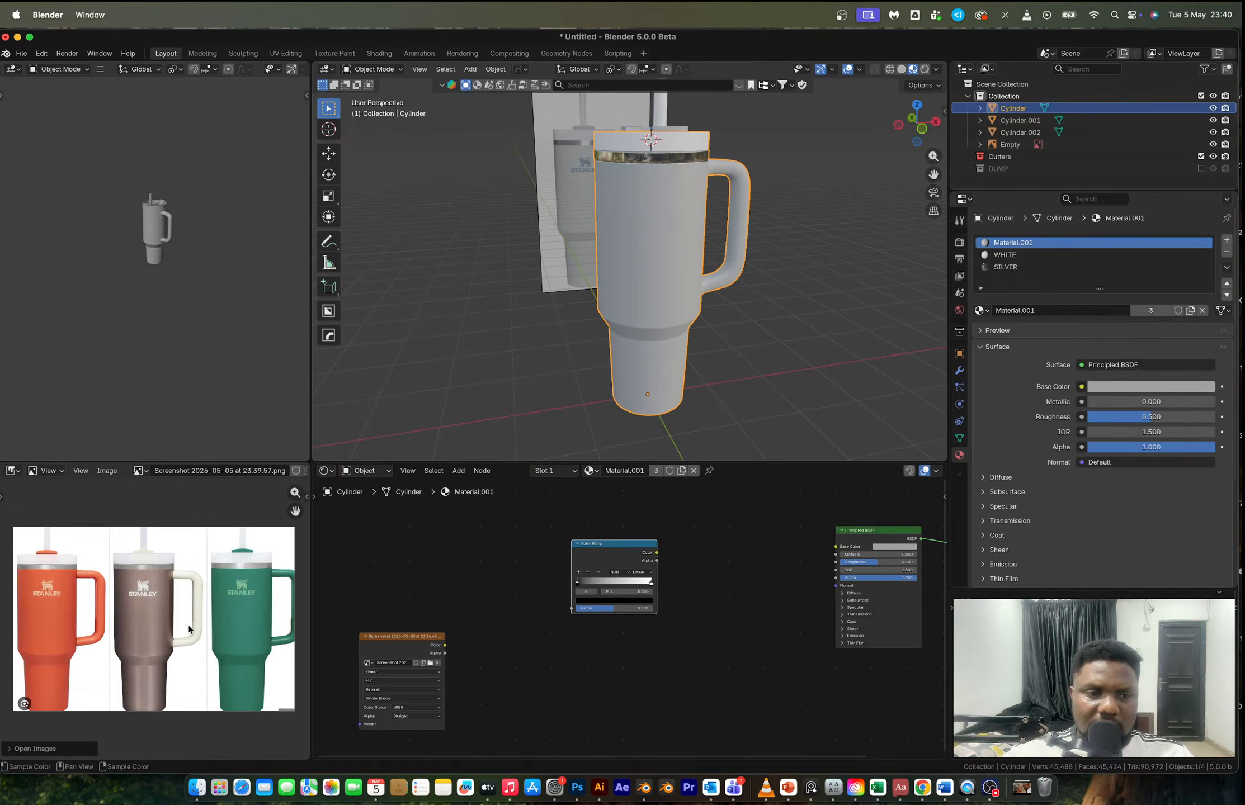
pyautogui.moveTo(135, 616); pyautogui.dragTo(206, 610, button='middle')
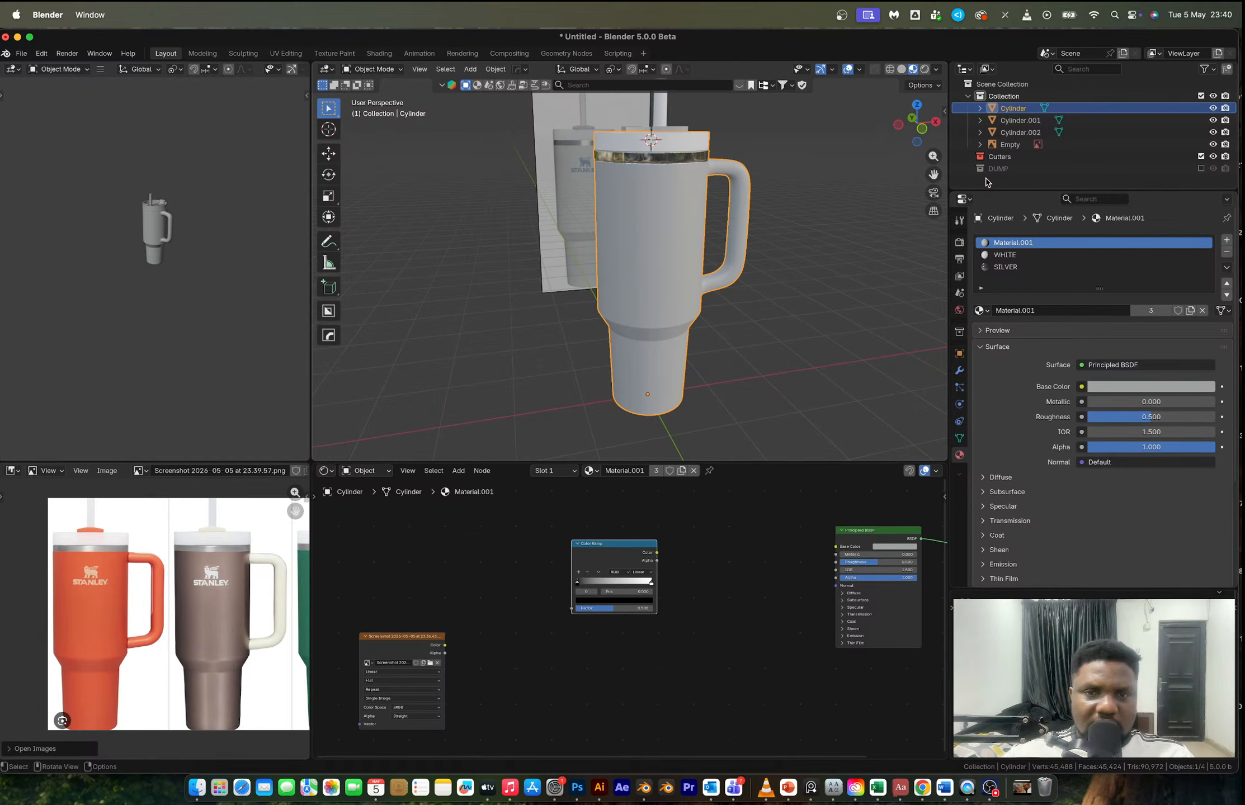
# - Set the WHITE material's subsurface weight to 0.591 and its alpha to 0.852
pyautogui.keyDown('shift'); pyautogui.moveTo(696, 182); pyautogui.dragTo(682, 240, button='middle'); pyautogui.keyUp('shift')
pyautogui.scroll(3, 728, 348)
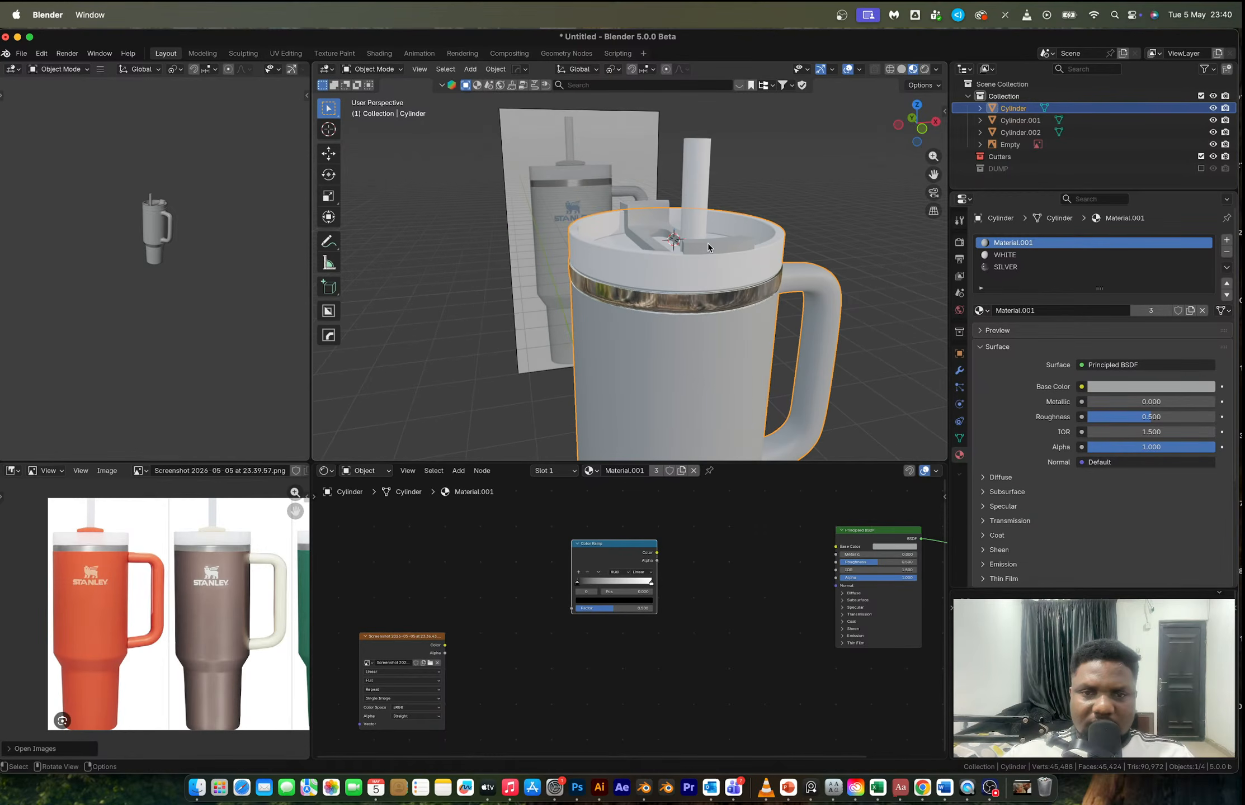
pyautogui.click(1005, 255)
pyautogui.scroll(4, 602, 568)
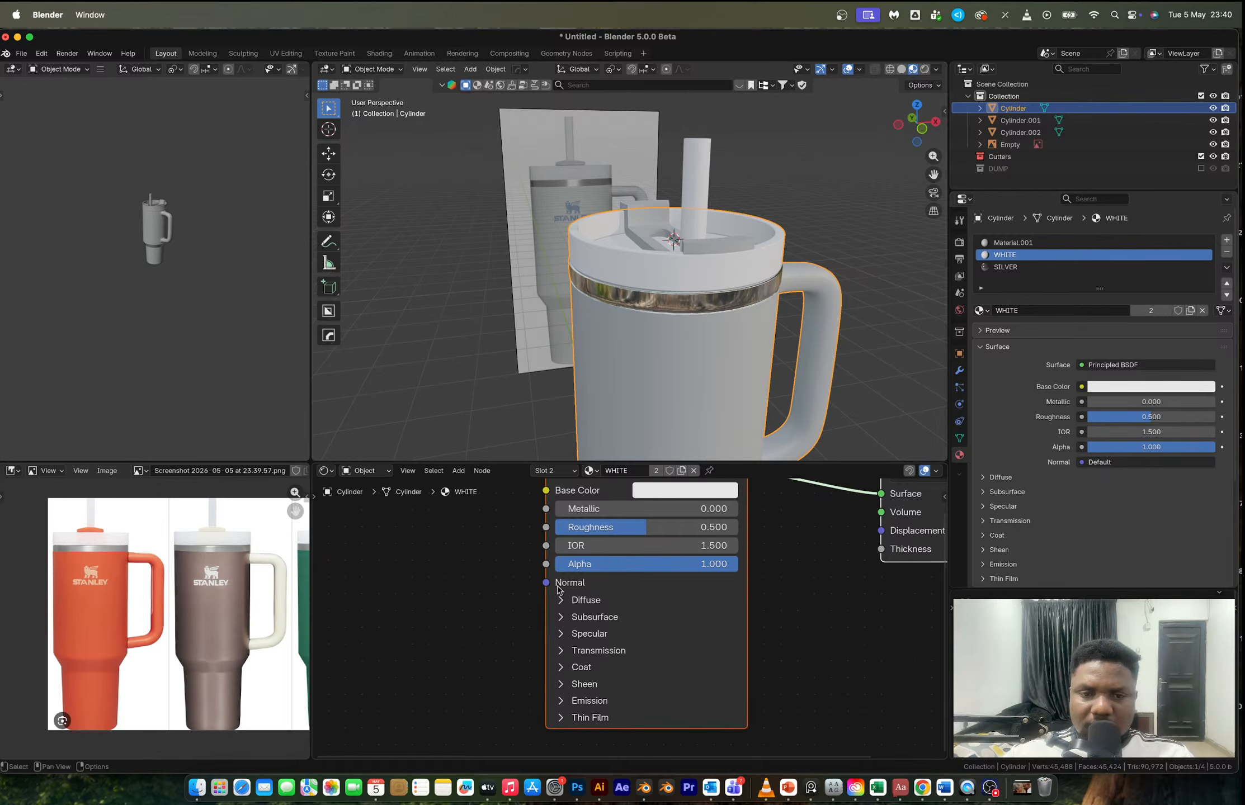
pyautogui.click(576, 617)
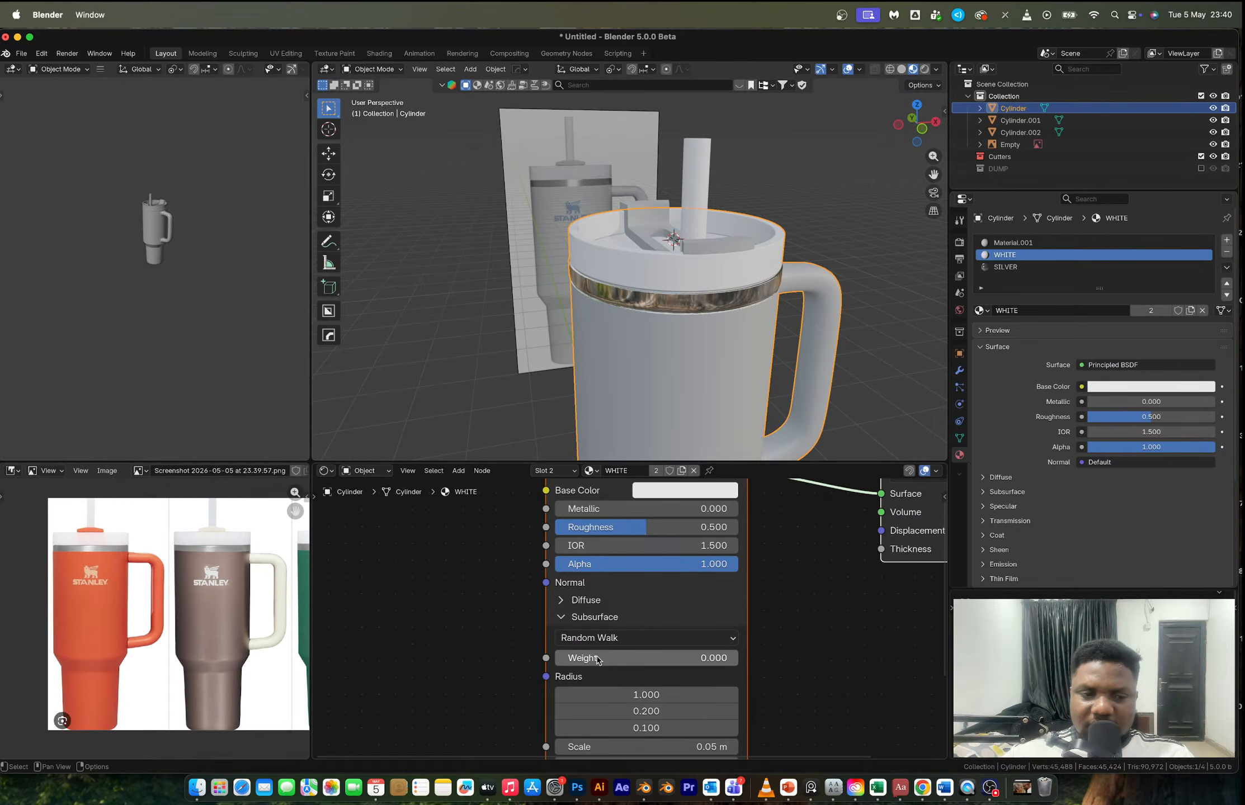
pyautogui.moveTo(597, 660); pyautogui.dragTo(663, 660)
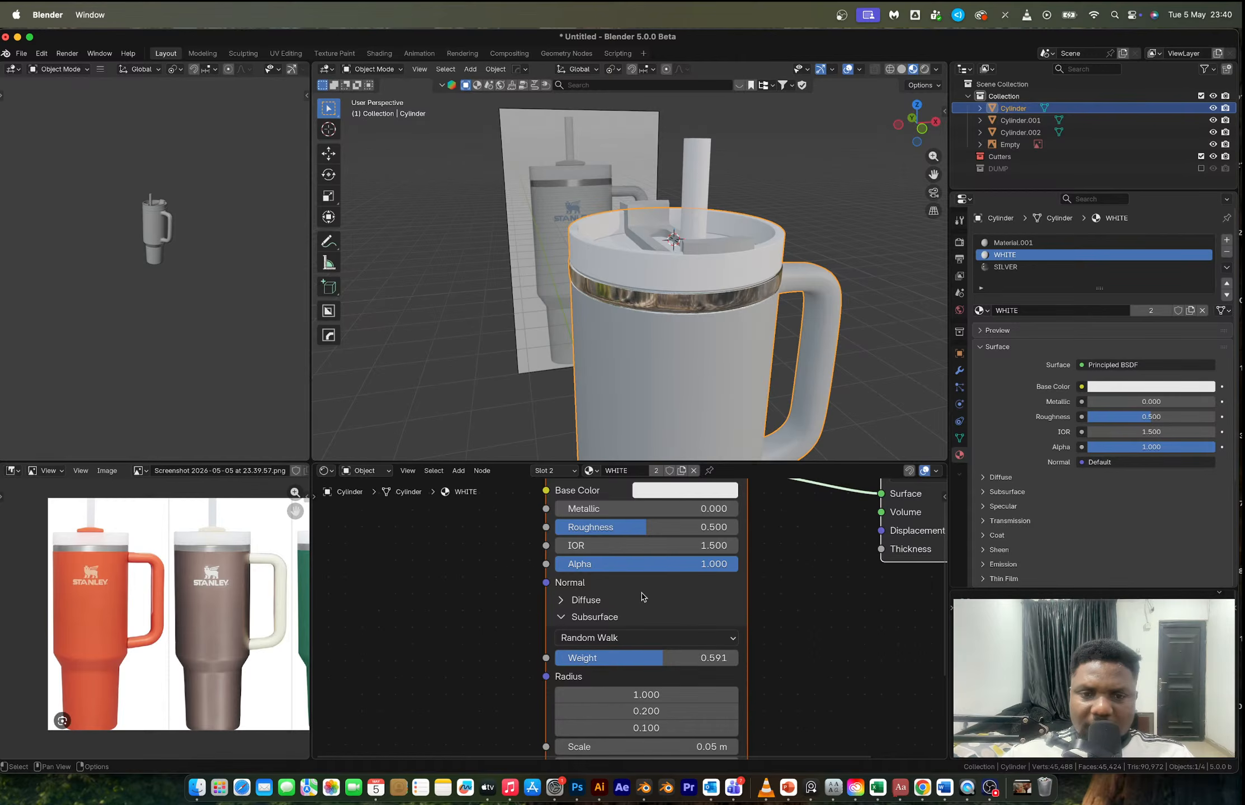
pyautogui.moveTo(660, 568); pyautogui.dragTo(647, 567)
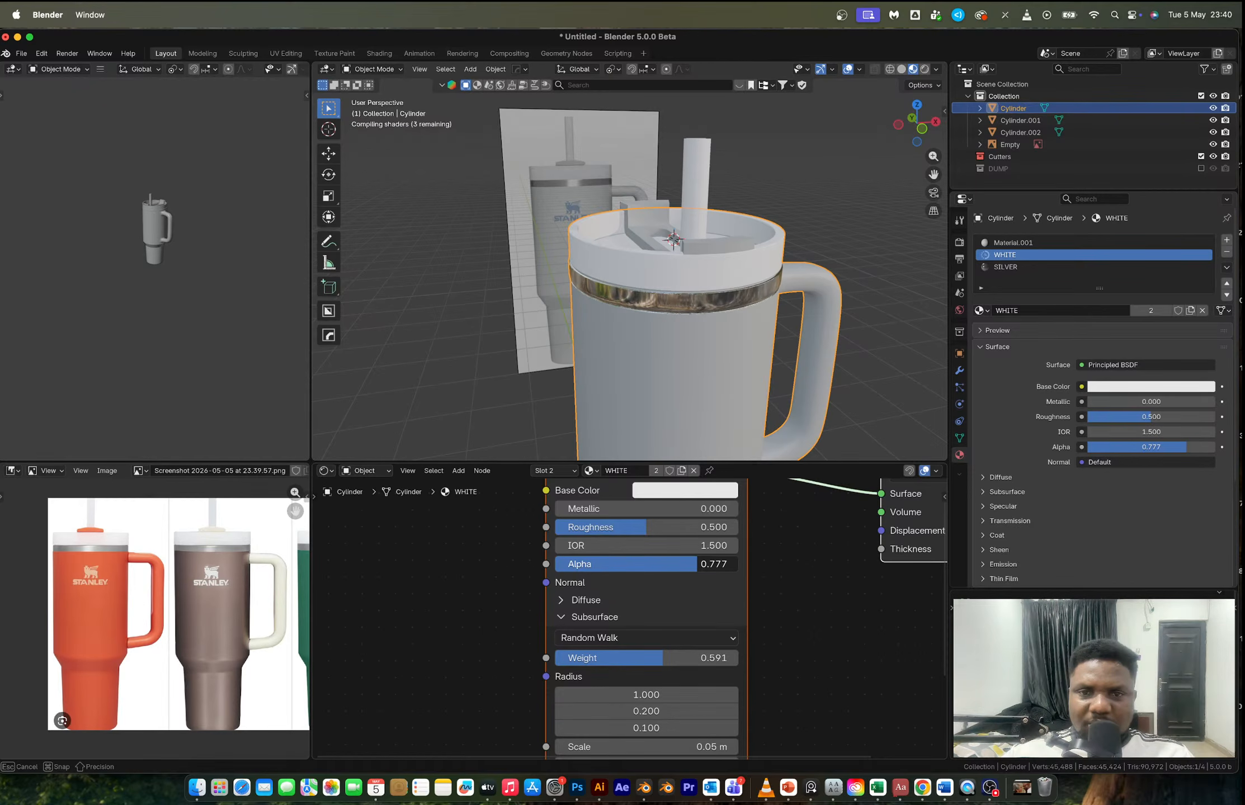
pyautogui.moveTo(697, 564)
pyautogui.mouseDown()
pyautogui.moveTo(615, 564)
pyautogui.moveTo(710, 564)
pyautogui.mouseUp()
# - Compare the tumbler's lid with the translucent lid of the orange cup in the reference image
pyautogui.scroll(5, 667, 270)
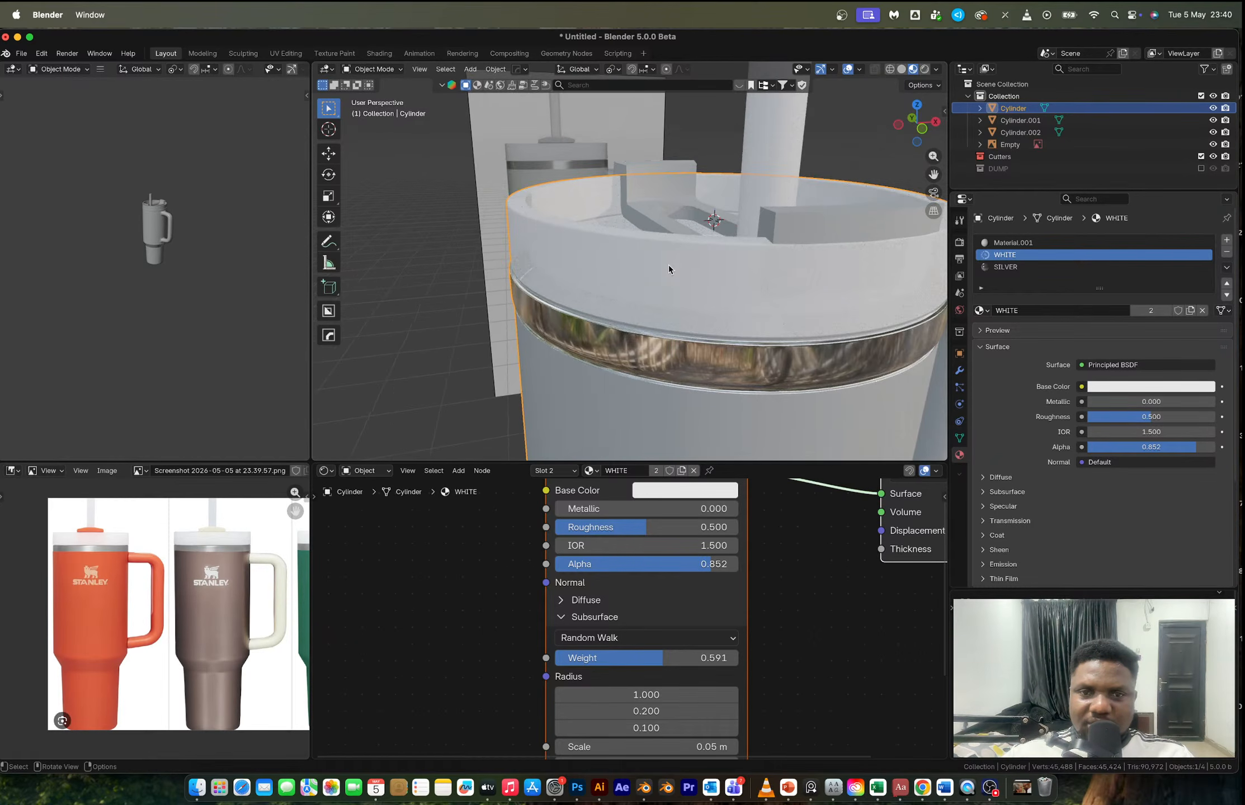
pyautogui.scroll(-4, 667, 270)
pyautogui.scroll(6, 118, 572)
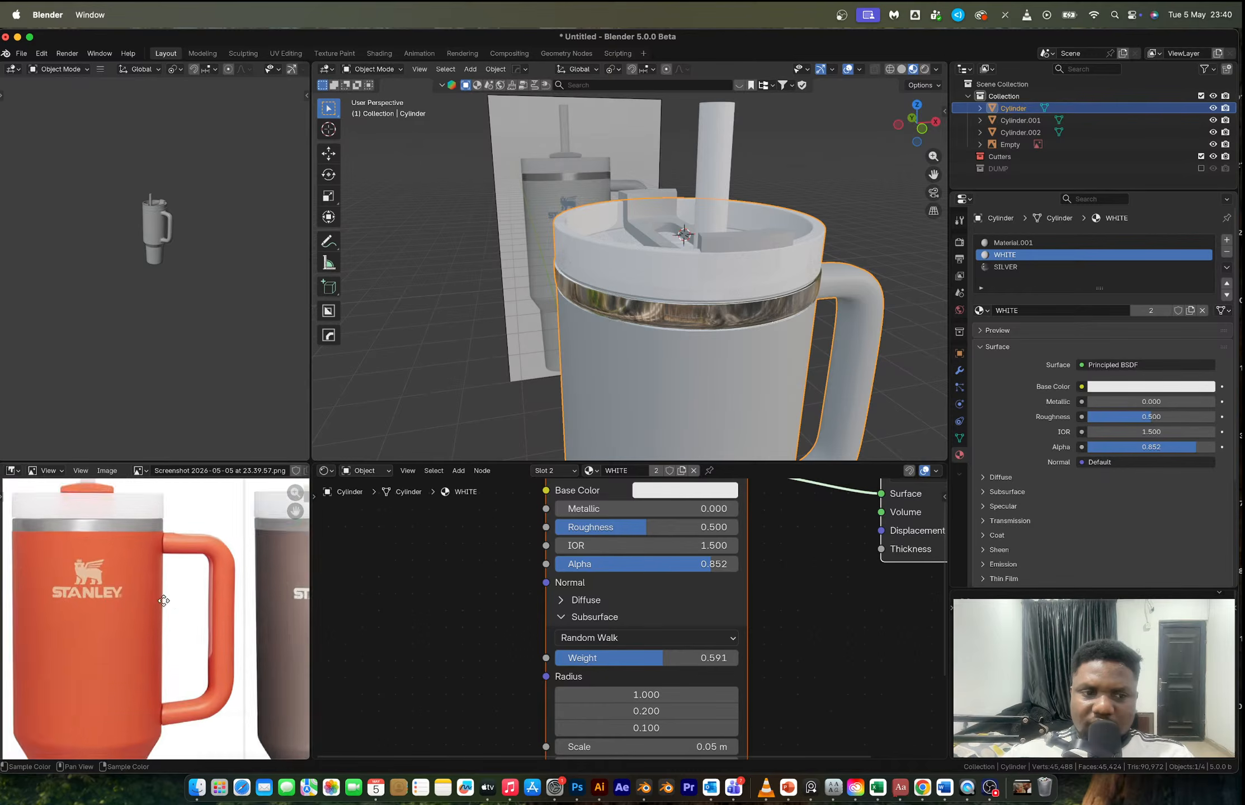
pyautogui.moveTo(163, 561); pyautogui.dragTo(163, 614, button='middle')
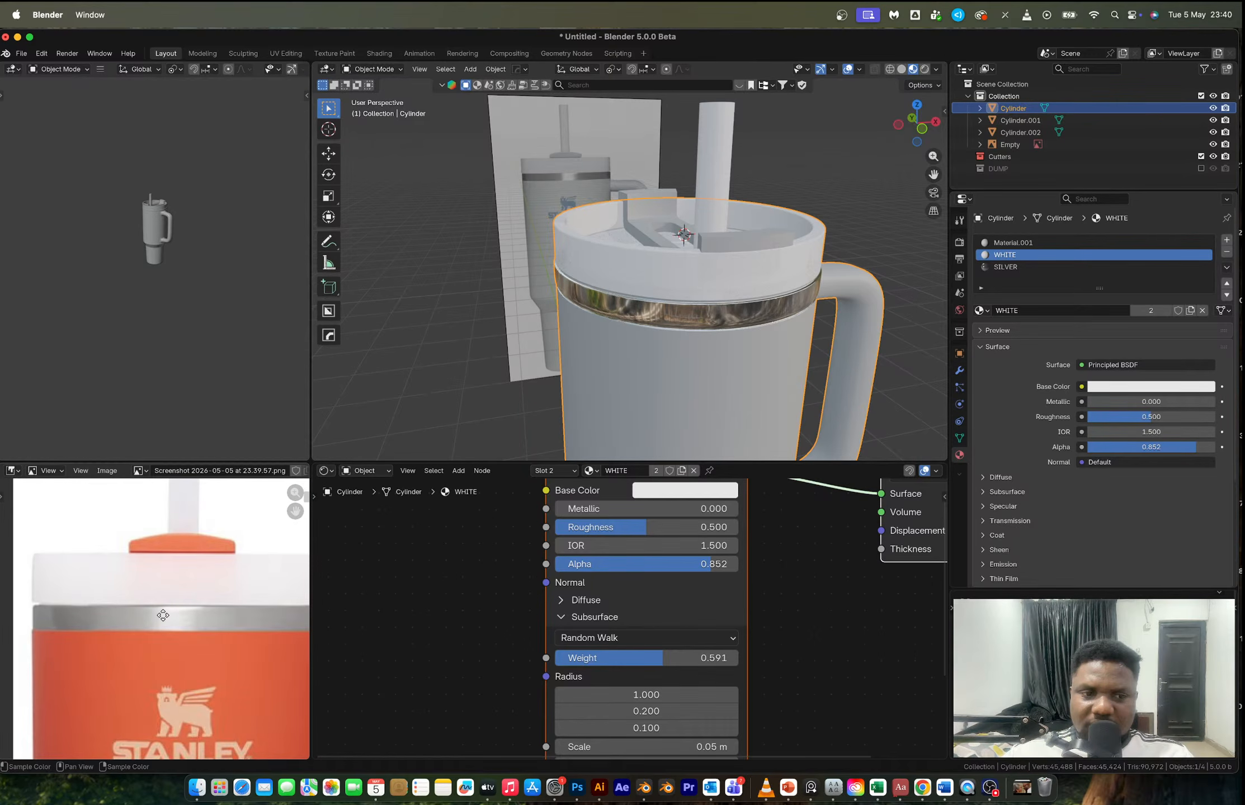
pyautogui.scroll(-2, 697, 268)
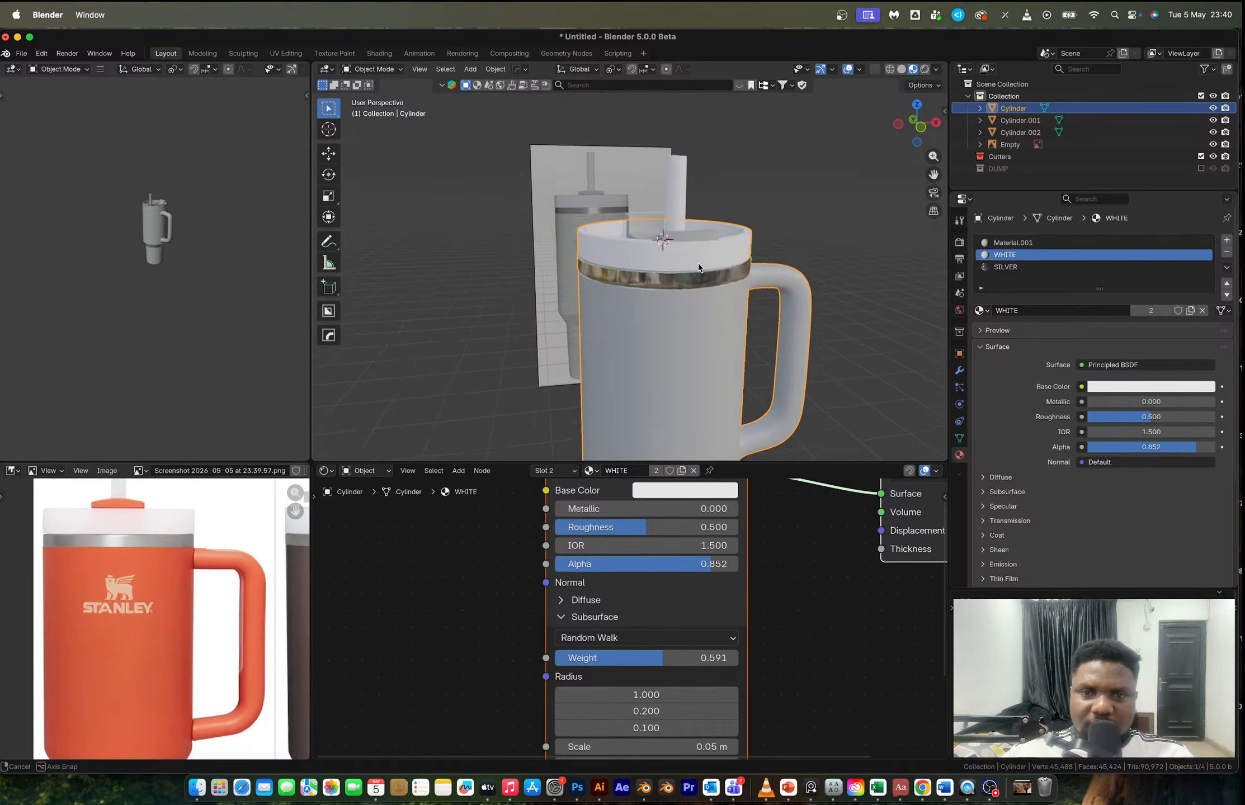
# - In Material.001, set the Color Ramp's first stop to the orange sampled from the orange cup's body in the reference image
pyautogui.moveTo(706, 281); pyautogui.dragTo(678, 277, button='middle')
pyautogui.scroll(-2, 664, 305)
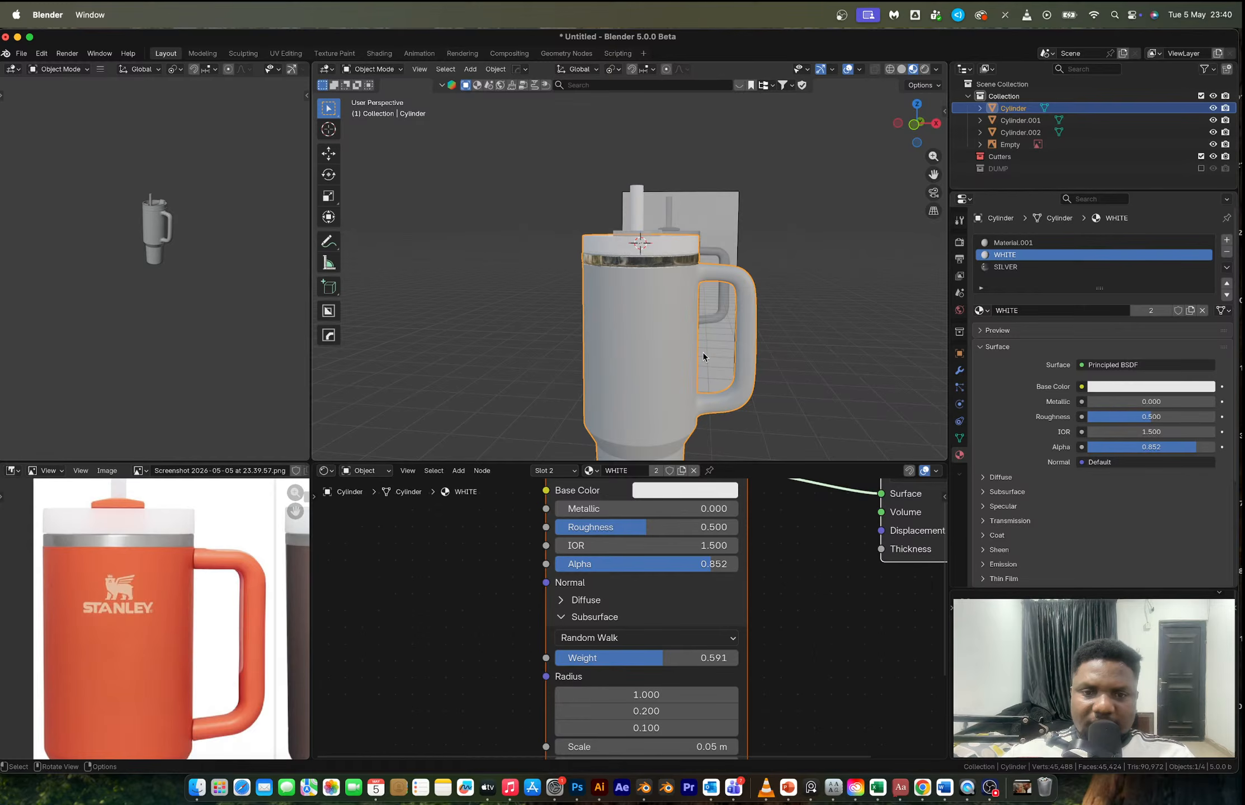
pyautogui.scroll(-5, 682, 643)
pyautogui.moveTo(703, 636); pyautogui.dragTo(802, 614, button='middle')
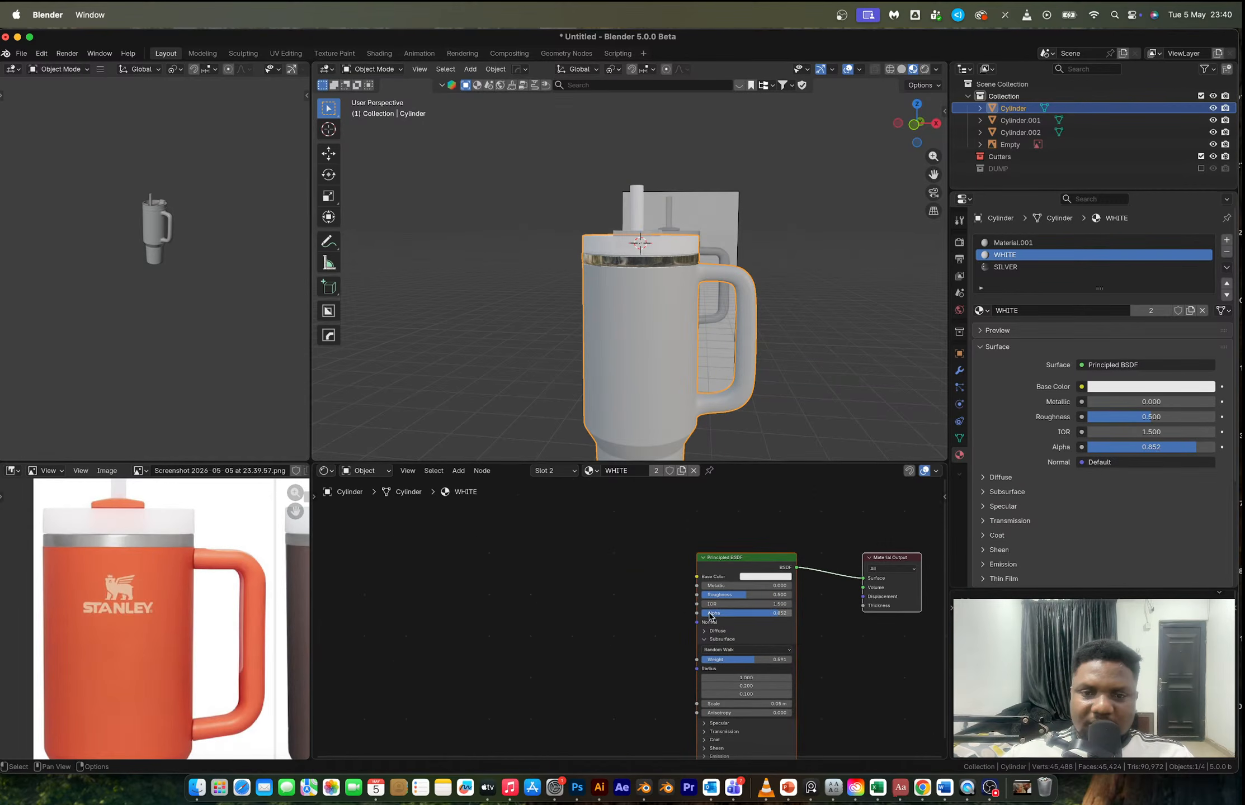
pyautogui.click(994, 246)
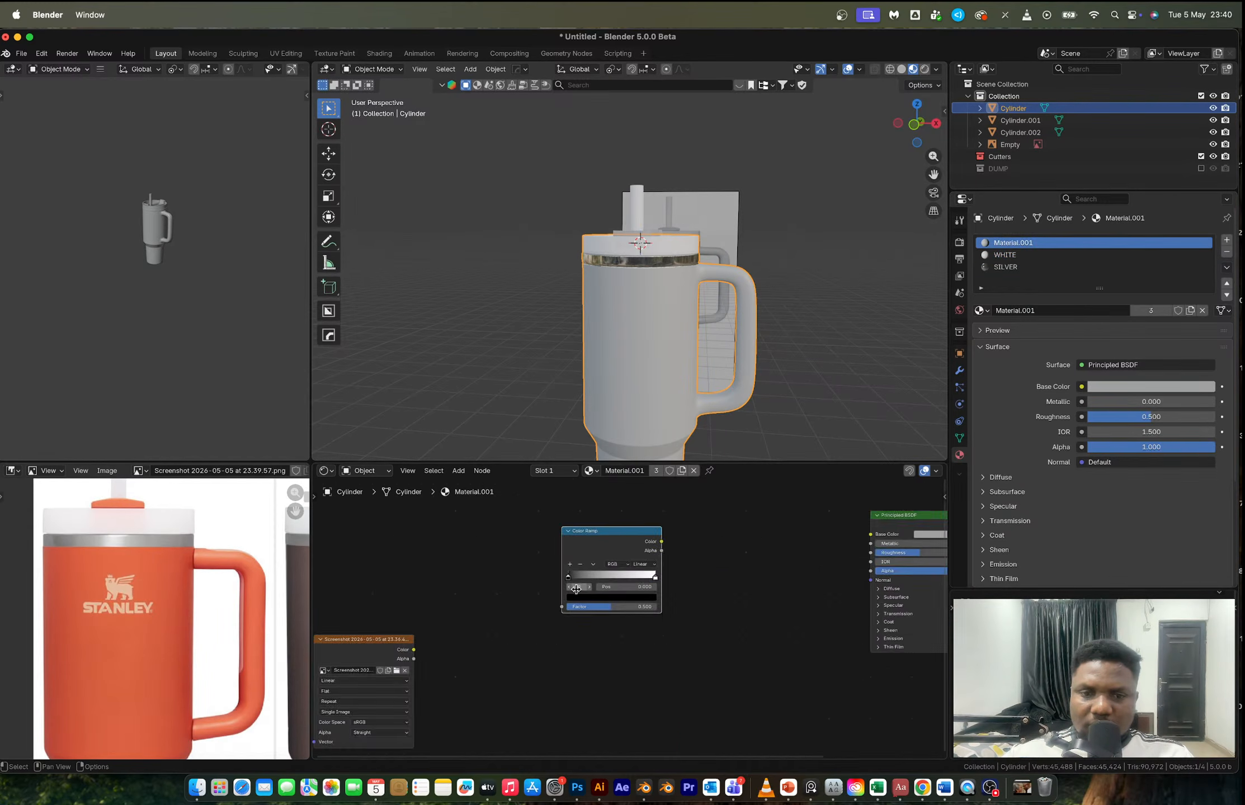
pyautogui.scroll(3, 630, 615)
pyautogui.click(562, 591)
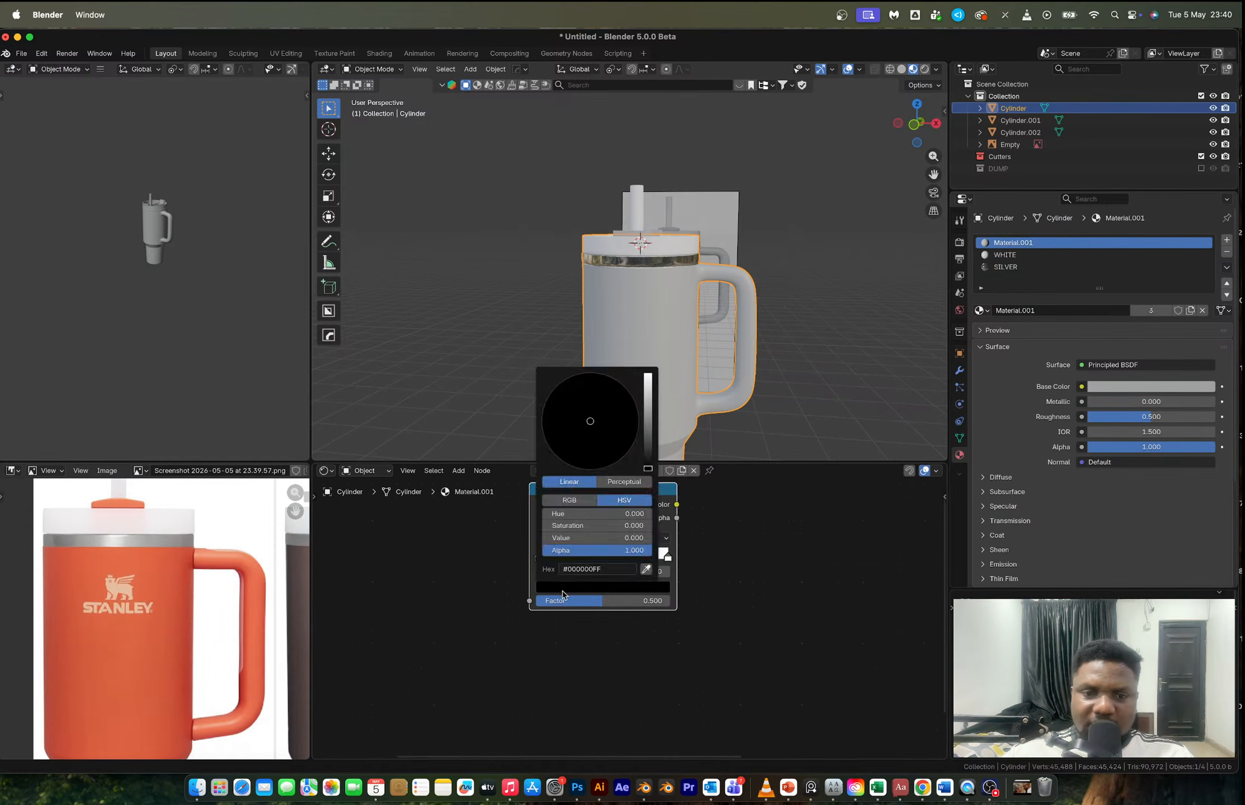
pyautogui.click(643, 594)
pyautogui.click(646, 569)
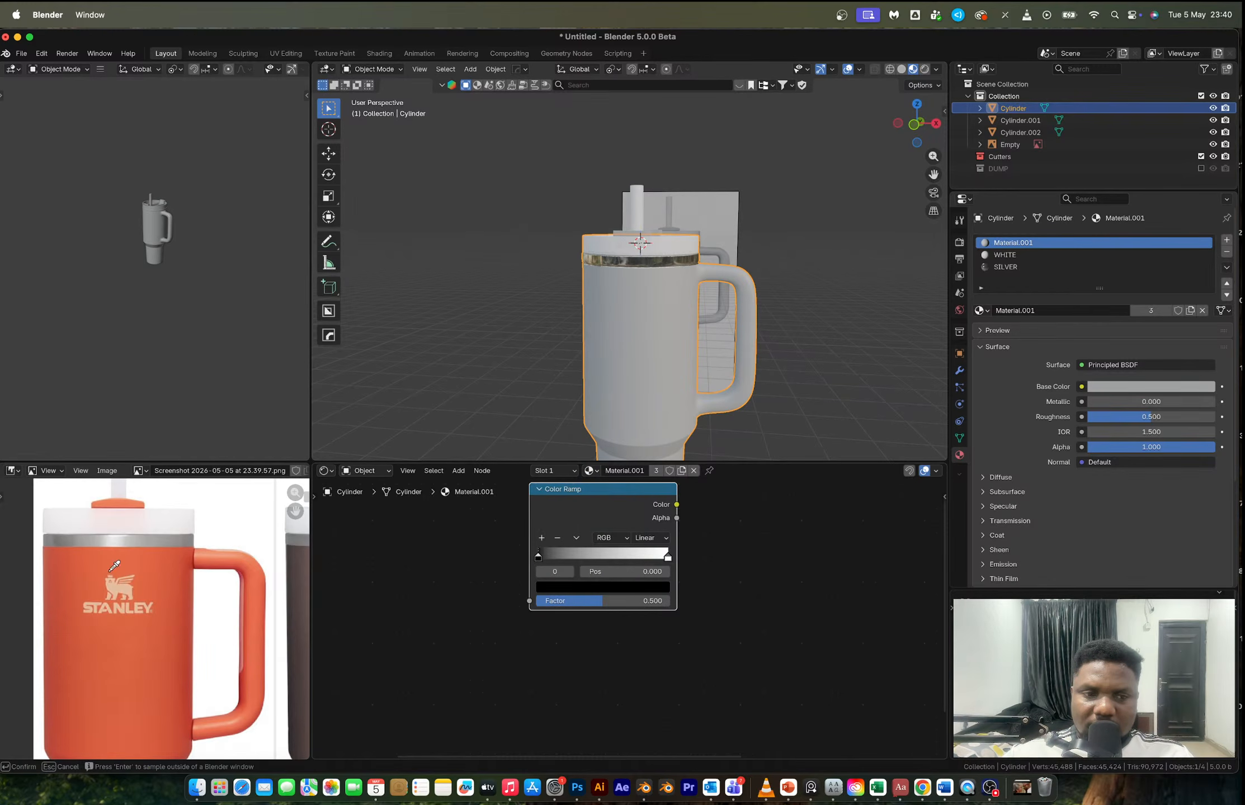
pyautogui.click(157, 564)
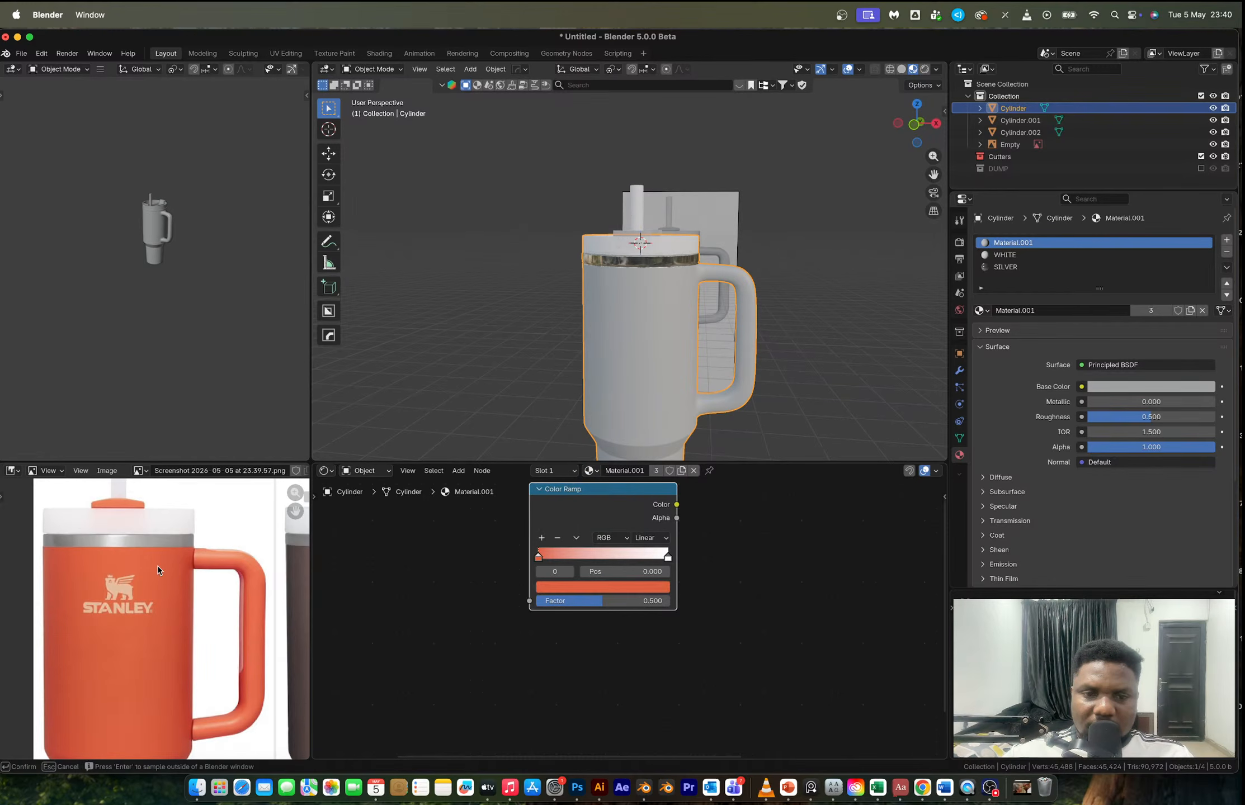
# - Set the Color Ramp's interpolation to Constant and move the white stop to position 0.248
pyautogui.click(649, 538)
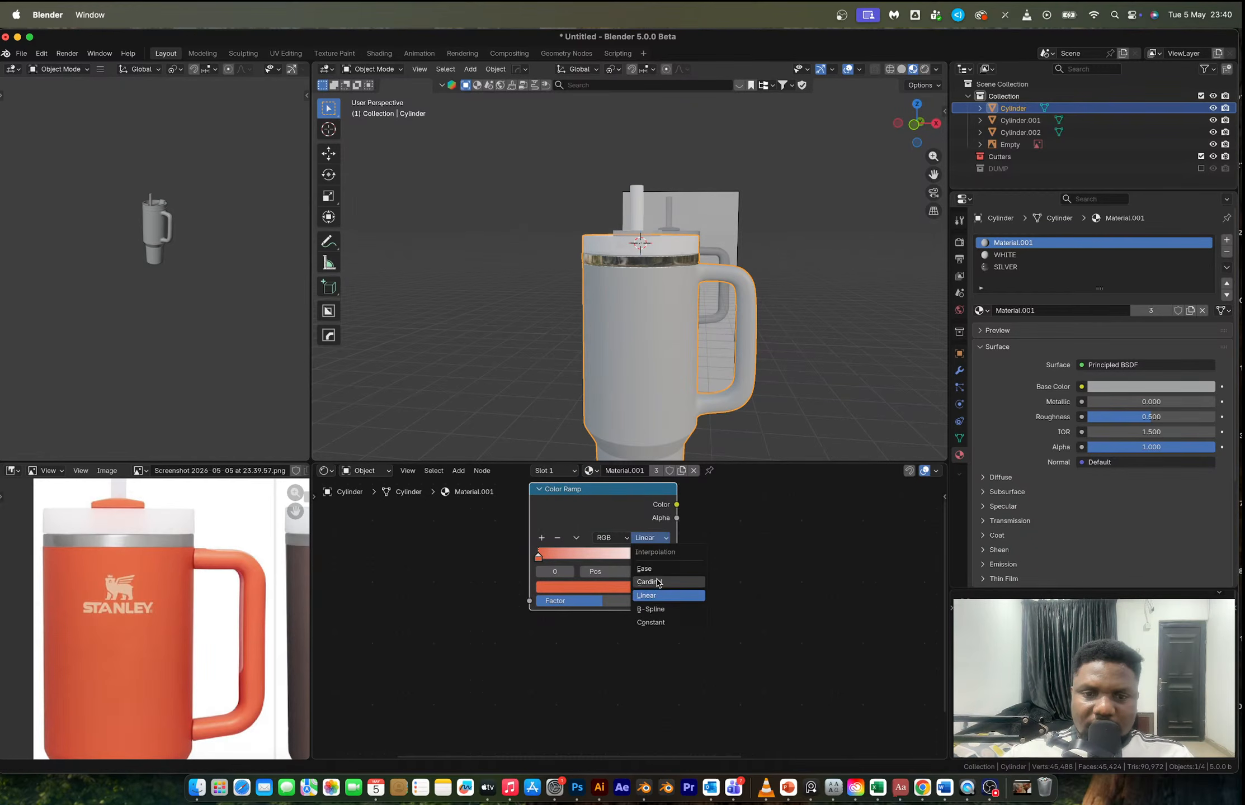
pyautogui.click(650, 622)
pyautogui.moveTo(667, 556); pyautogui.dragTo(570, 556)
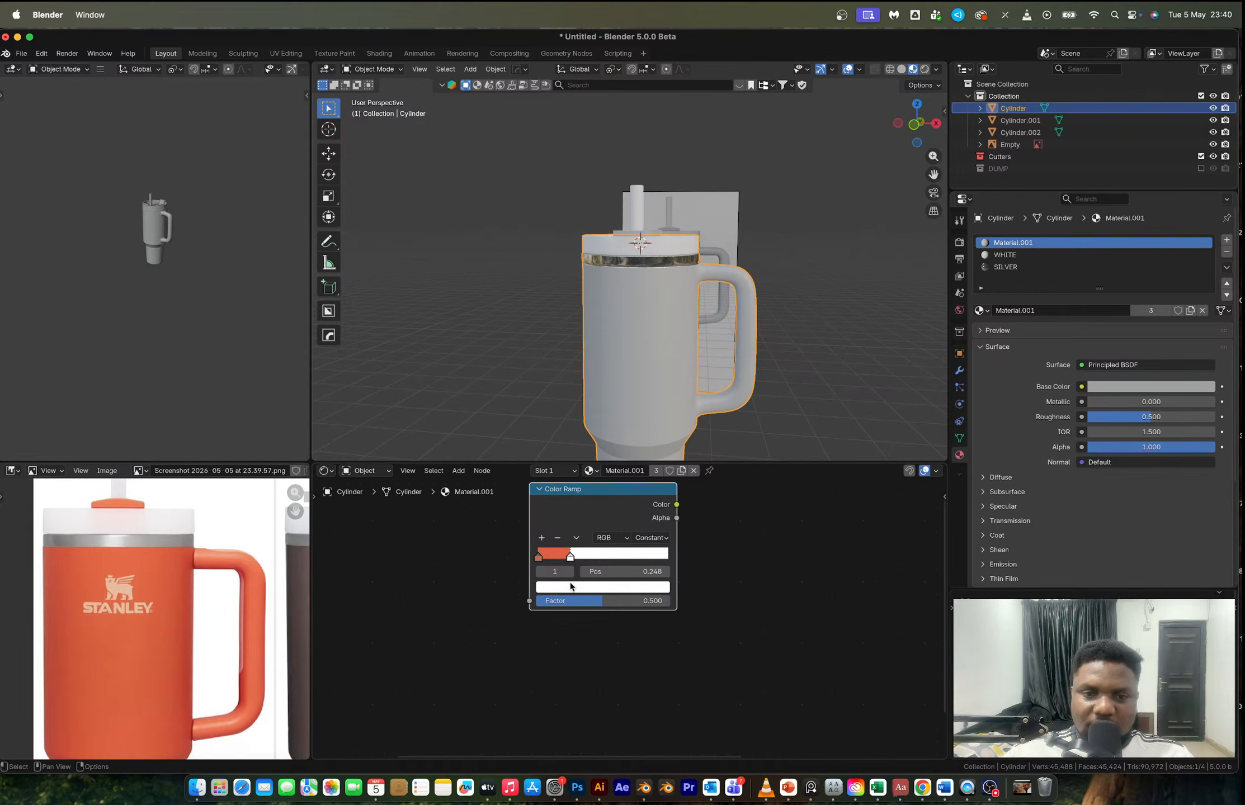
# - Add three more stops to the Color Ramp, with the last at position 1.000, forming alternating orange and white bands
pyautogui.click(541, 538)
pyautogui.moveTo(554, 557); pyautogui.dragTo(670, 562)
pyautogui.click(542, 538)
pyautogui.click(541, 538)
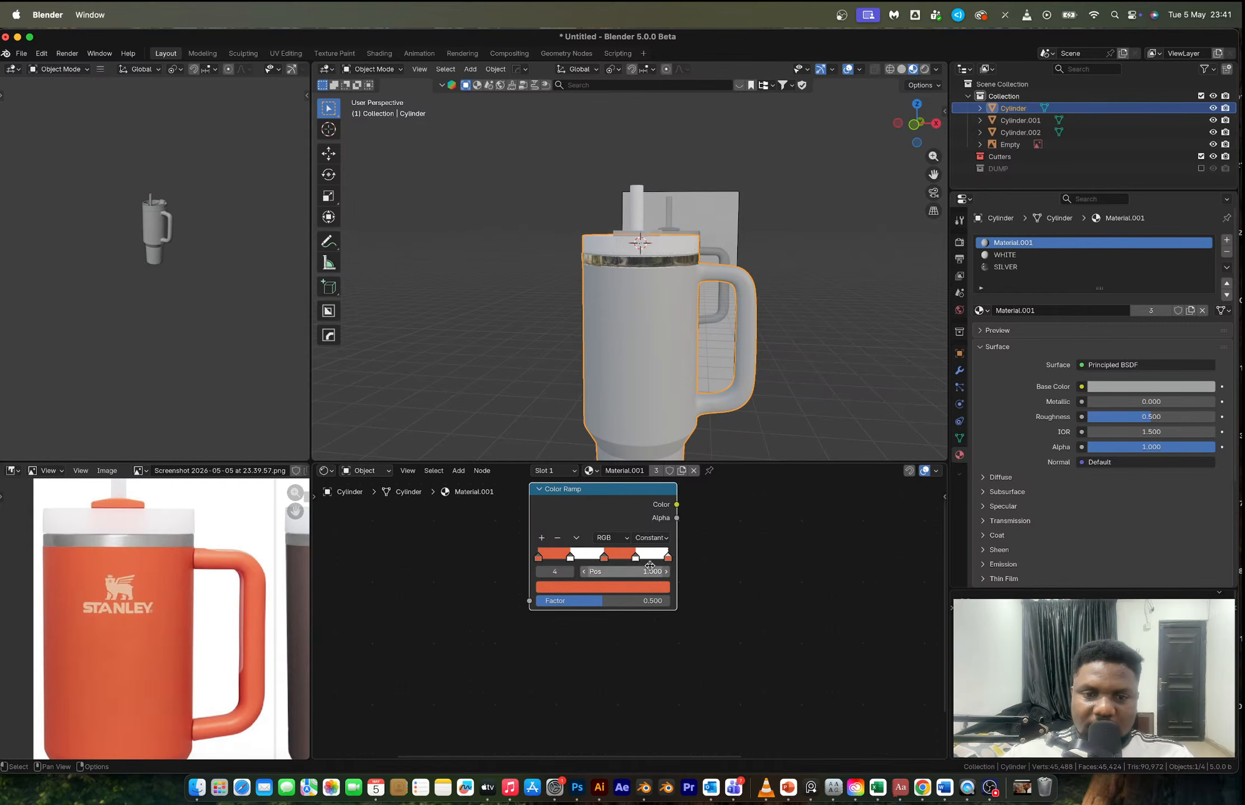
# - Set the color of the white stop at position 0.248 by sampling the brown cup's body in the reference image
pyautogui.click(571, 559)
pyautogui.press('e')
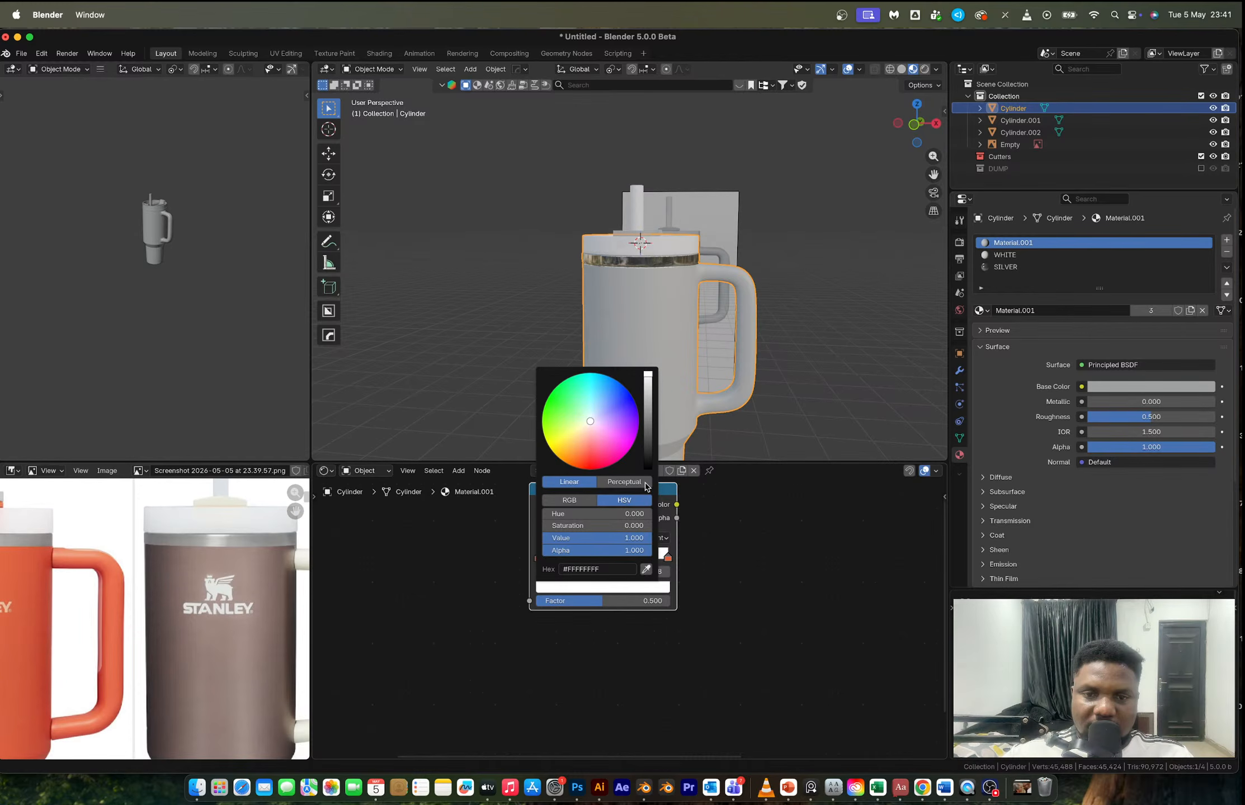
pyautogui.click(646, 569)
pyautogui.click(256, 569)
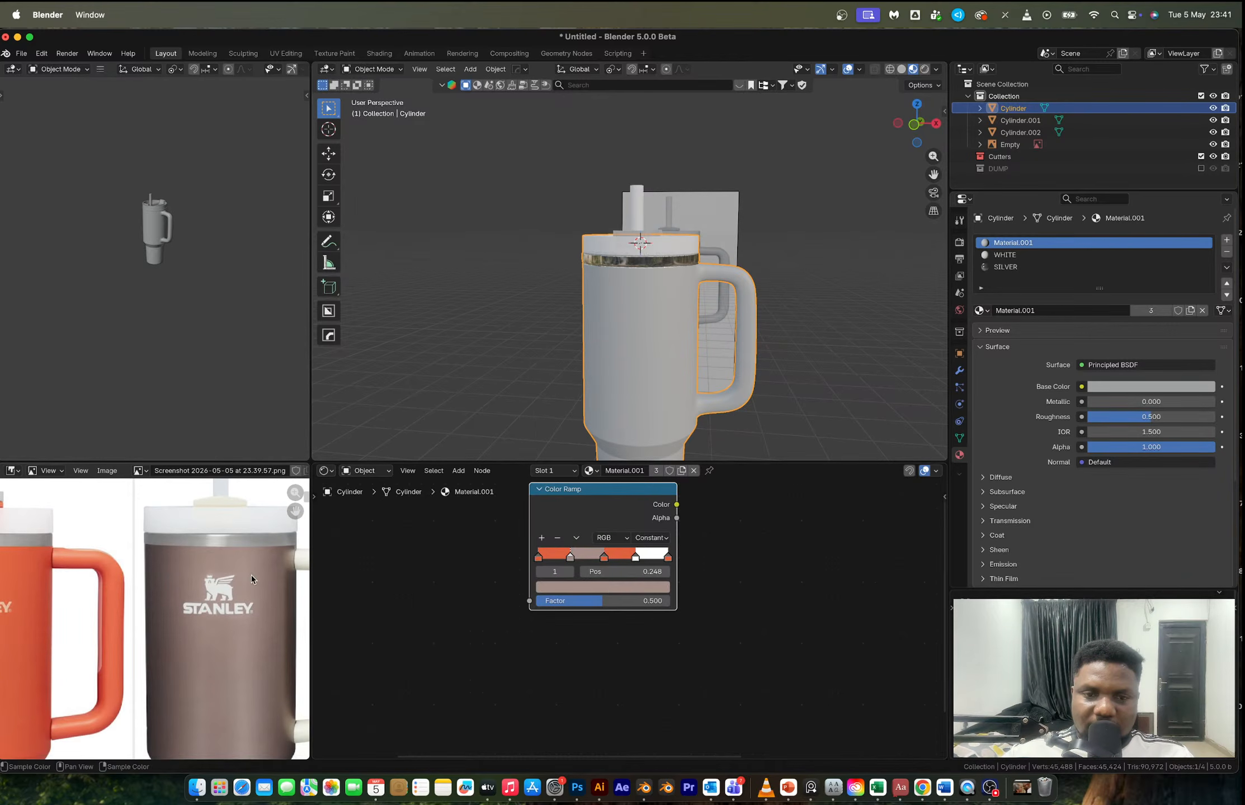
# - Lighten the brown stop's color to value 0.503 and reduce its saturation to 0.309
pyautogui.click(620, 587)
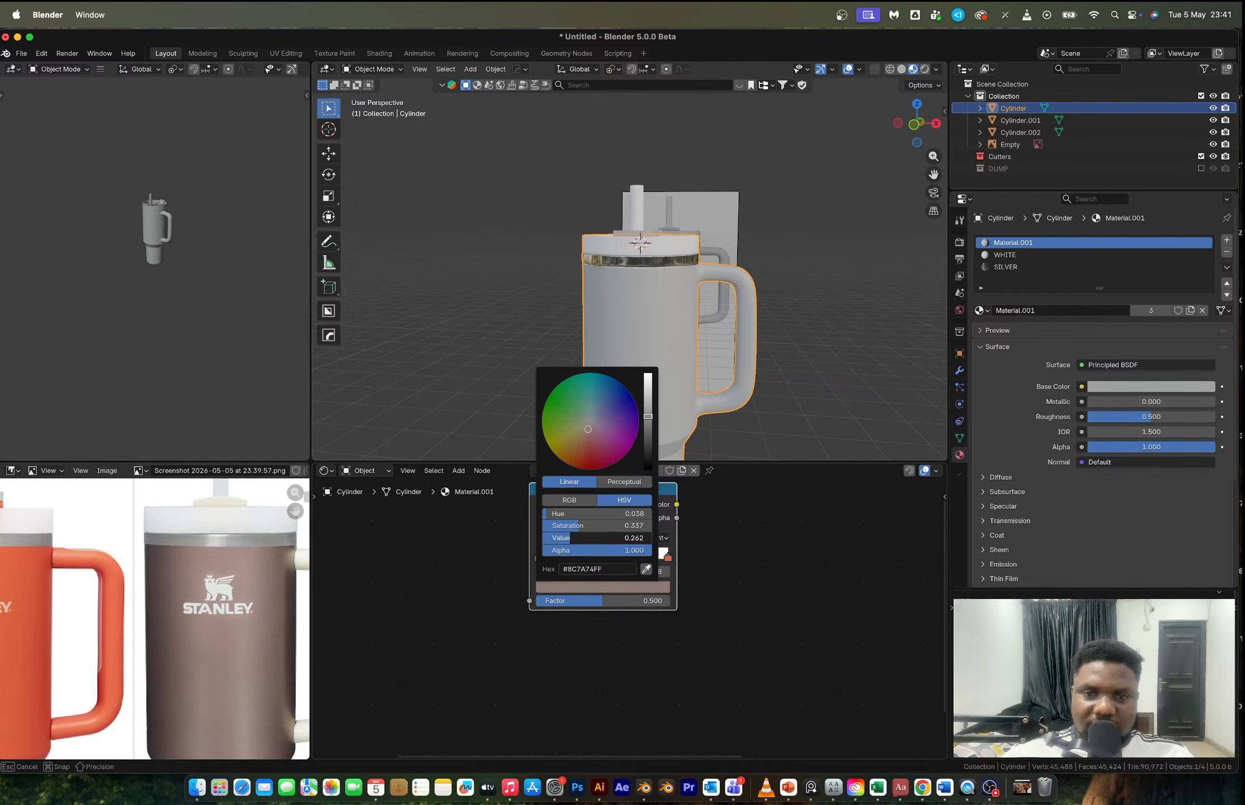
pyautogui.moveTo(593, 538); pyautogui.dragTo(619, 538)
pyautogui.moveTo(601, 525); pyautogui.dragTo(576, 525)
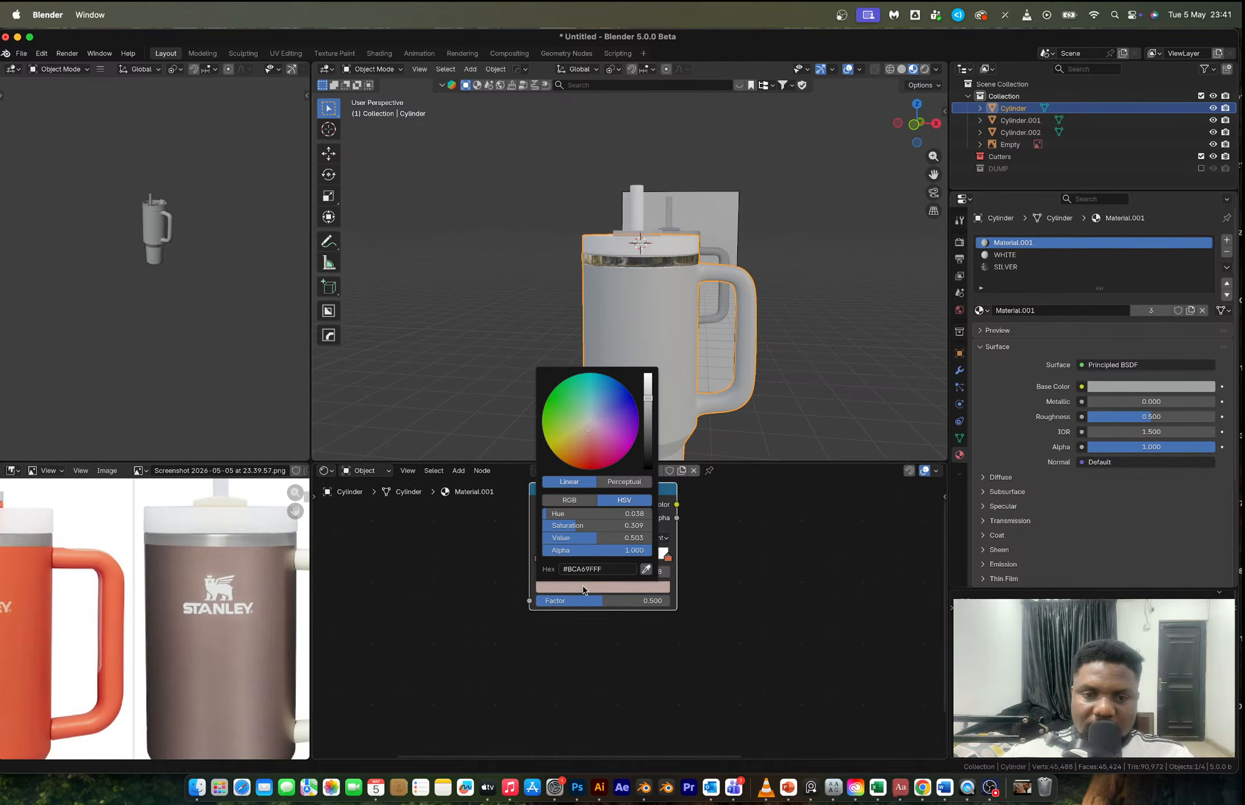
# - Resample the brown cup's body color for the Color Ramp stop at position 0.248
pyautogui.press('e')
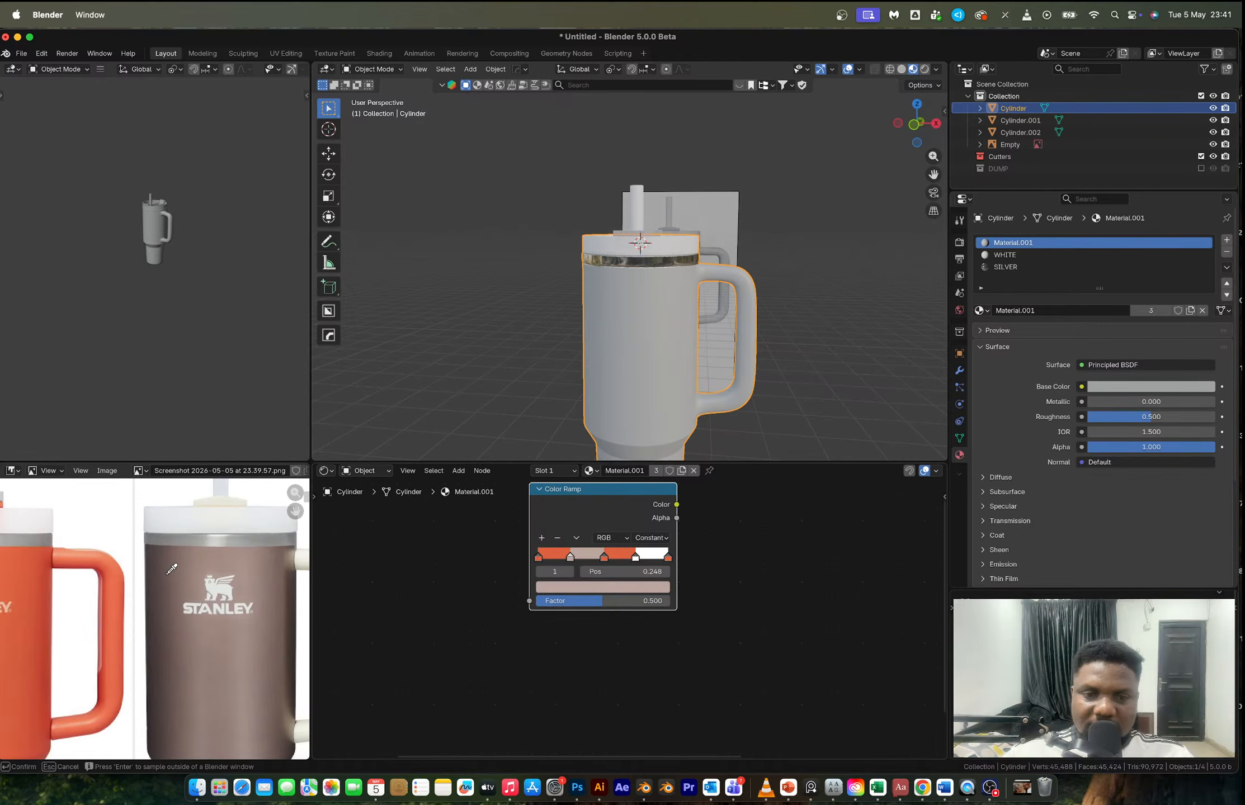
# - Sample the brown cup's body color for the Color Ramp's second stop and the green cup's for the third
pyautogui.click(172, 569)
pyautogui.hscroll(3, 115, 595)
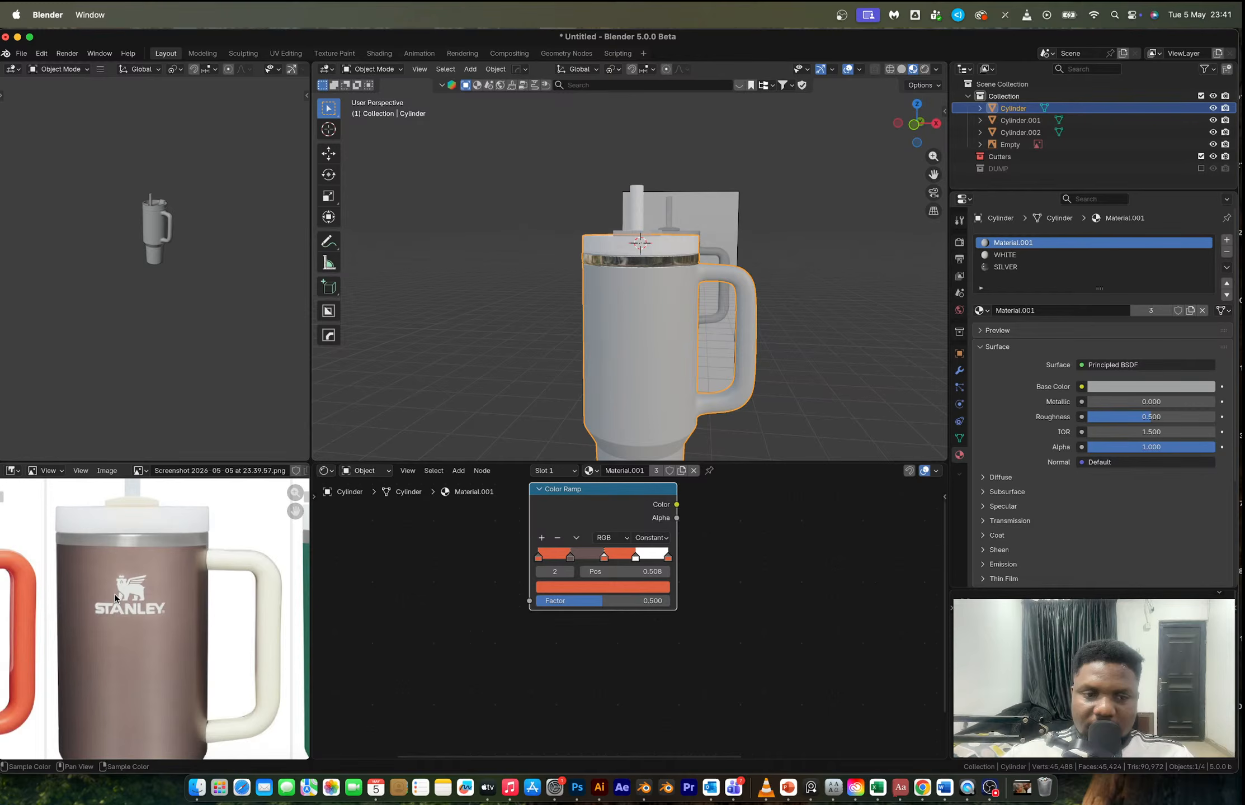
pyautogui.hscroll(3, 115, 594)
# - Set the Color Ramp's fourth stop to orange and its last stop to blue
pyautogui.click(633, 586)
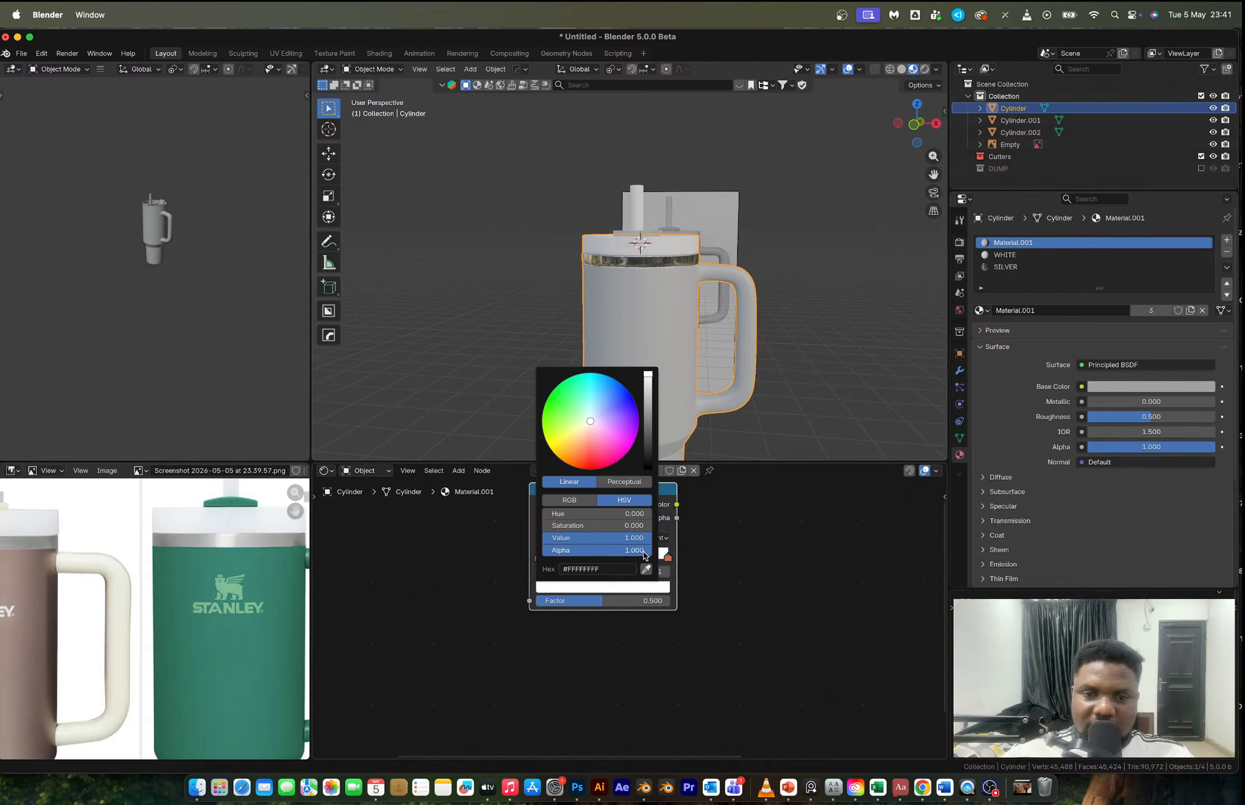
pyautogui.moveTo(574, 453); pyautogui.dragTo(574, 454)
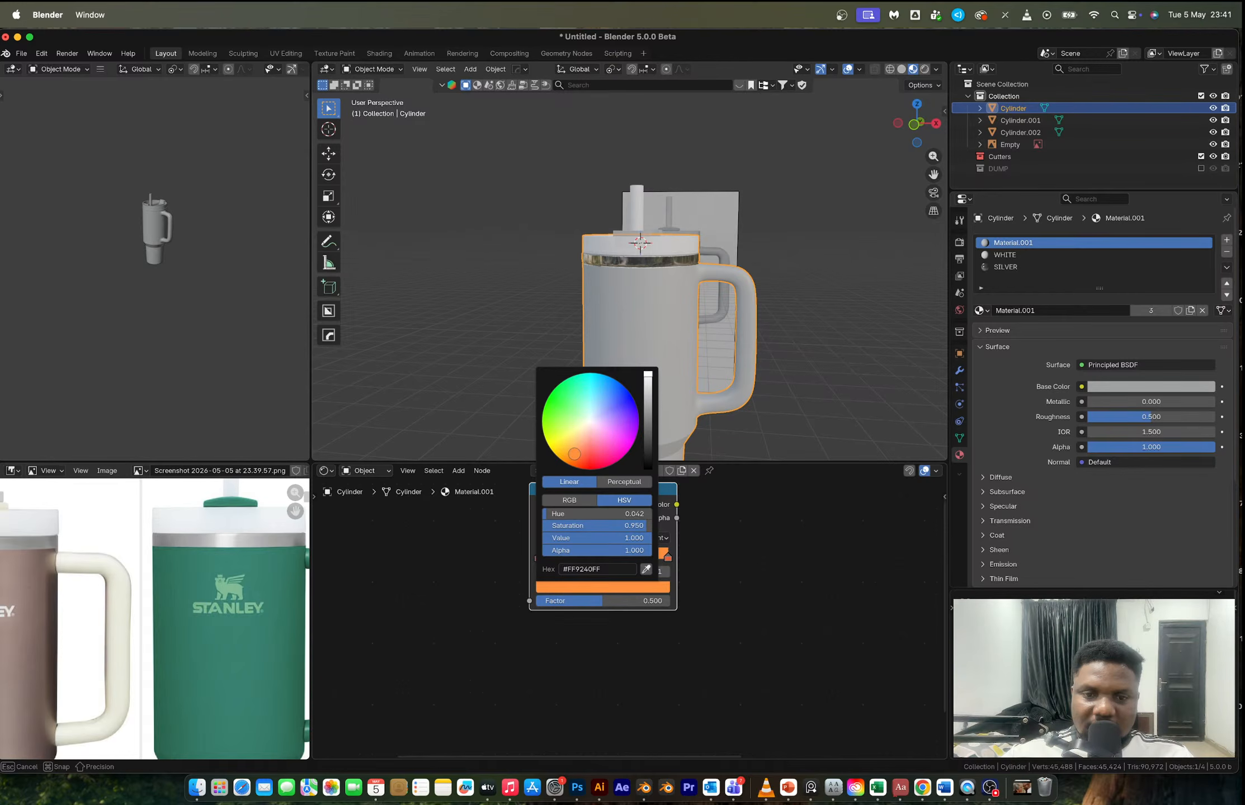
pyautogui.click(668, 557)
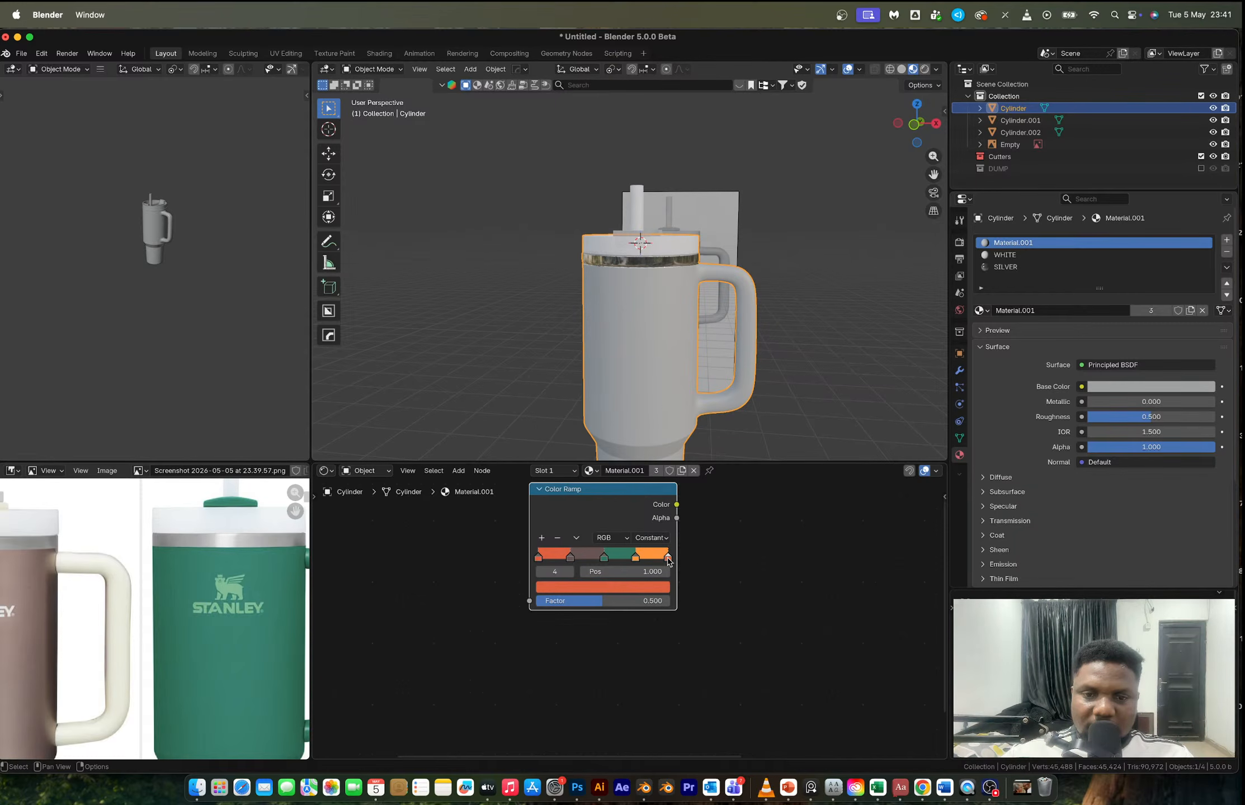
pyautogui.click(629, 587)
pyautogui.moveTo(601, 412)
pyautogui.mouseDown()
pyautogui.moveTo(610, 400)
pyautogui.moveTo(619, 420)
pyautogui.mouseUp()
# - Space the Color Ramp's stops evenly, moving the second to about 0.189 and the last to about 0.807
pyautogui.click(563, 557)
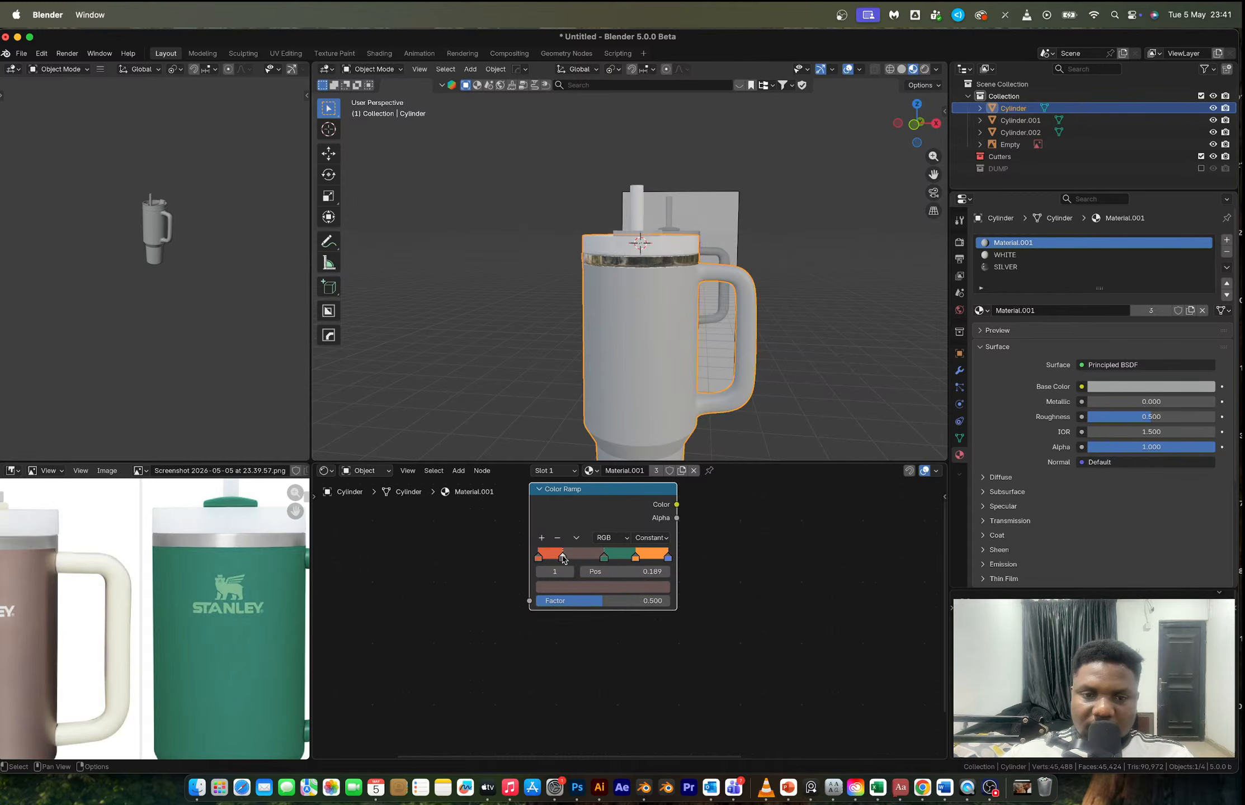
pyautogui.moveTo(604, 557); pyautogui.dragTo(584, 559)
pyautogui.moveTo(635, 558); pyautogui.dragTo(614, 559)
pyautogui.moveTo(667, 558); pyautogui.dragTo(642, 561)
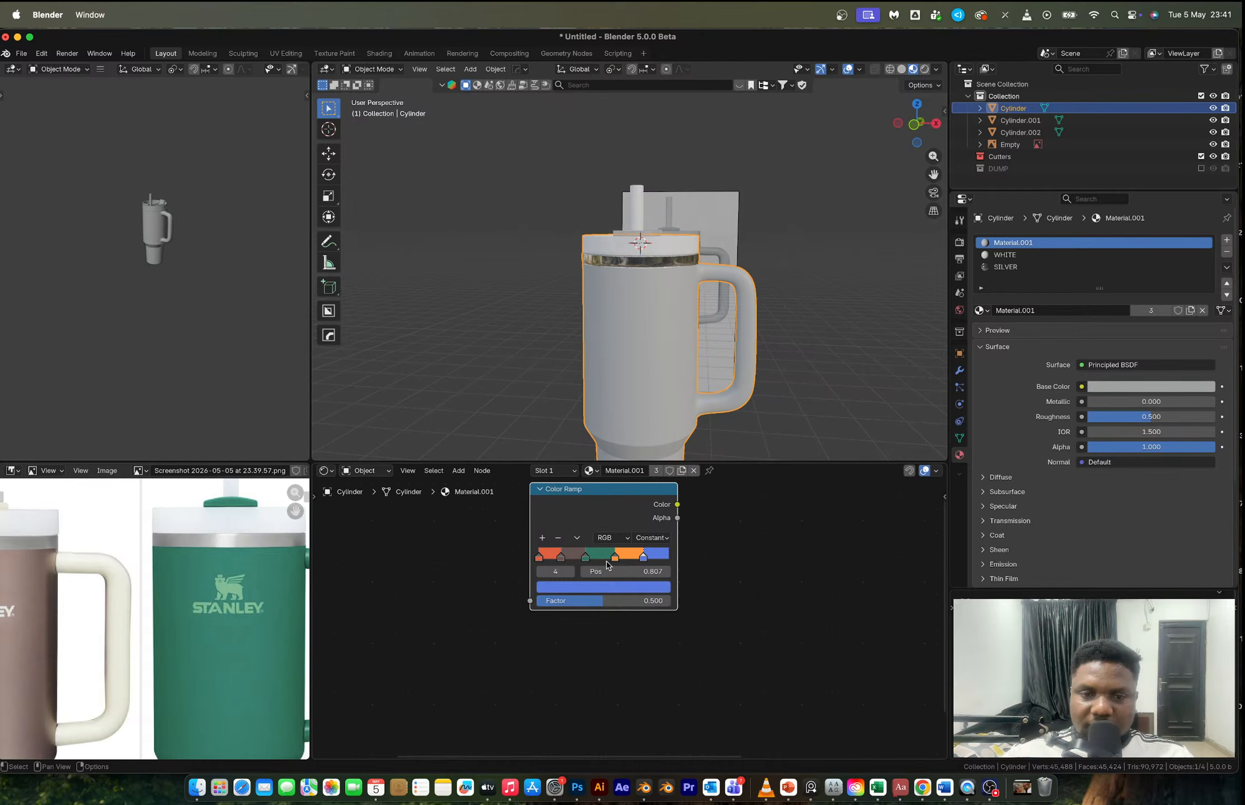
# - Connect the Color Ramp's Color output to the Principled BSDF's Base Color
pyautogui.scroll(-2, 696, 571)
pyautogui.hscroll(3, 696, 572)
pyautogui.moveTo(549, 559); pyautogui.dragTo(774, 551)
pyautogui.scroll(-4, 768, 369)
pyautogui.moveTo(627, 376)
pyautogui.mouseDown(button='middle')
pyautogui.moveTo(663, 387)
pyautogui.moveTo(648, 386)
pyautogui.mouseUp(button='middle')
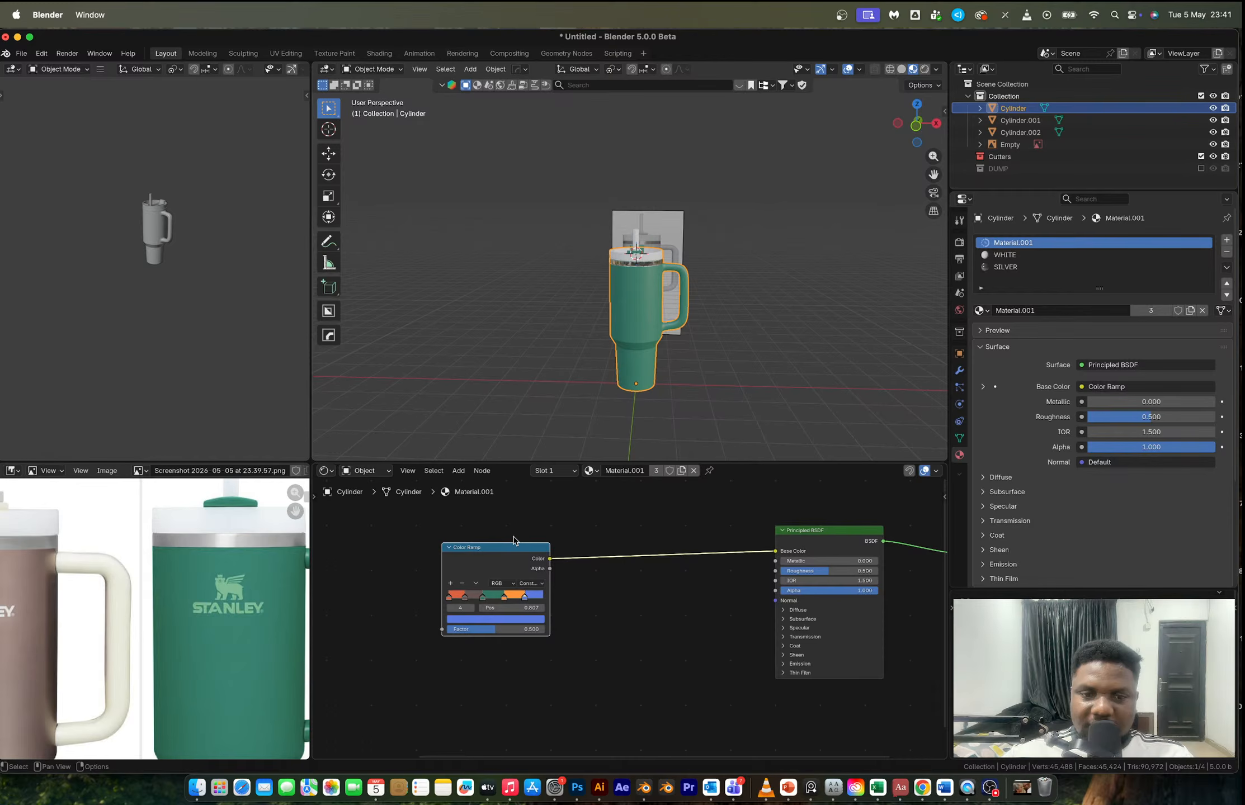
# - Place the logo image texture below the Color Ramp and combine both through a Mix Color node feeding Base Color
pyautogui.moveTo(457, 615); pyautogui.dragTo(527, 614)
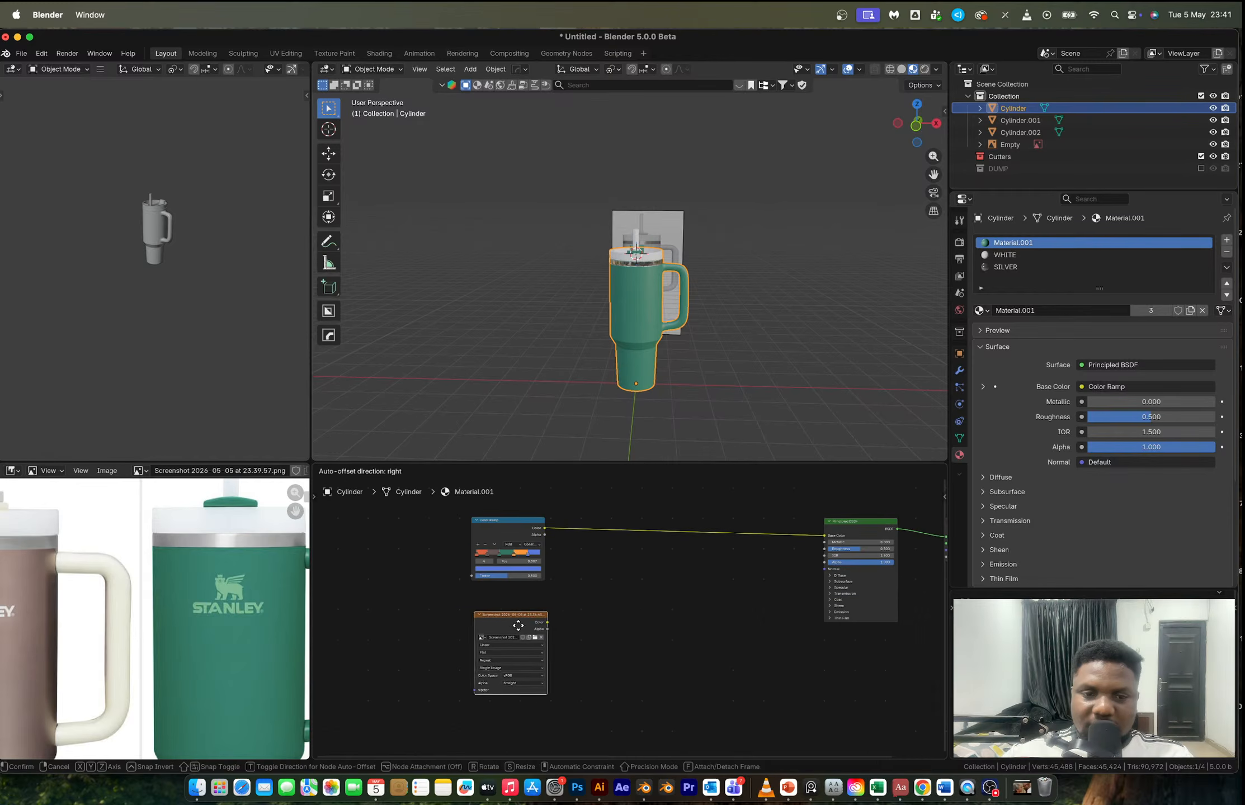
pyautogui.keyDown('ctrl'); pyautogui.keyDown('shift'); pyautogui.moveTo(520, 566); pyautogui.dragTo(533, 620, button='right'); pyautogui.keyUp('shift'); pyautogui.keyUp('ctrl')
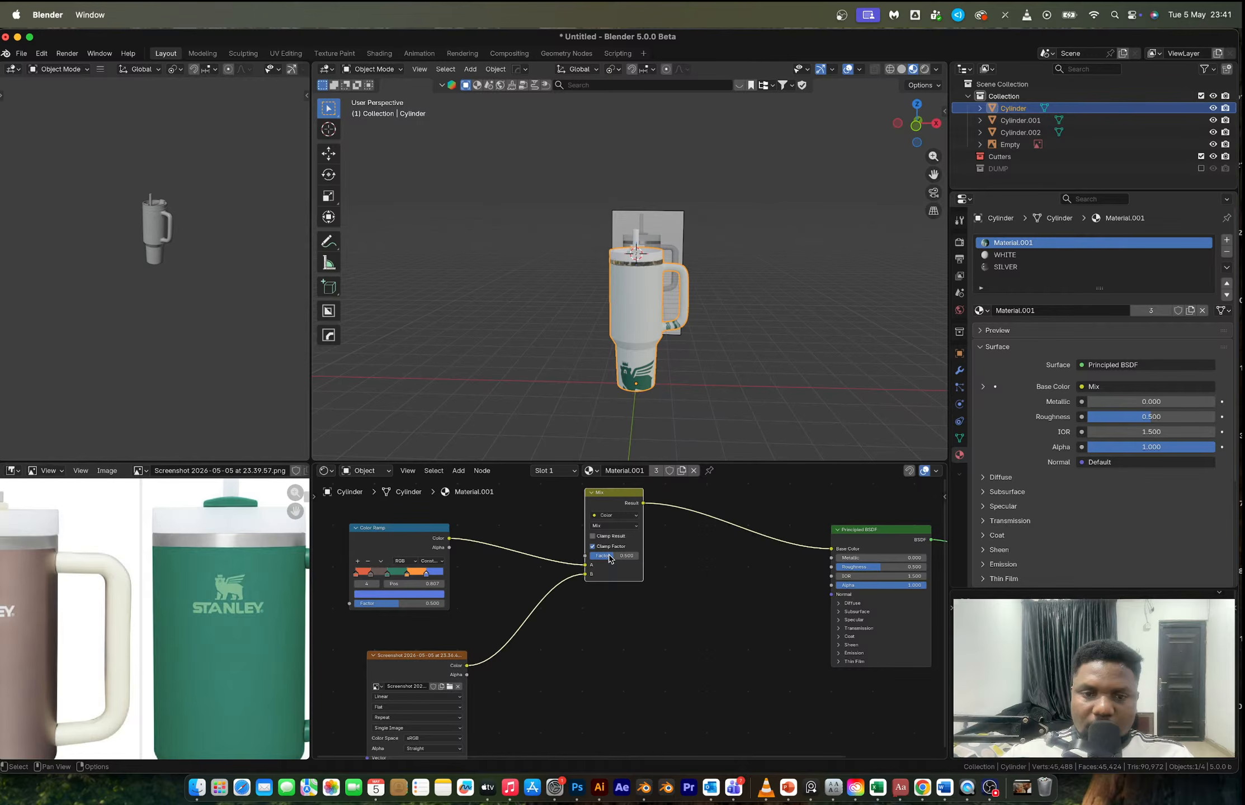
# - Add a UV Map node beside the input side of the logo image texture
pyautogui.scroll(2, 609, 559)
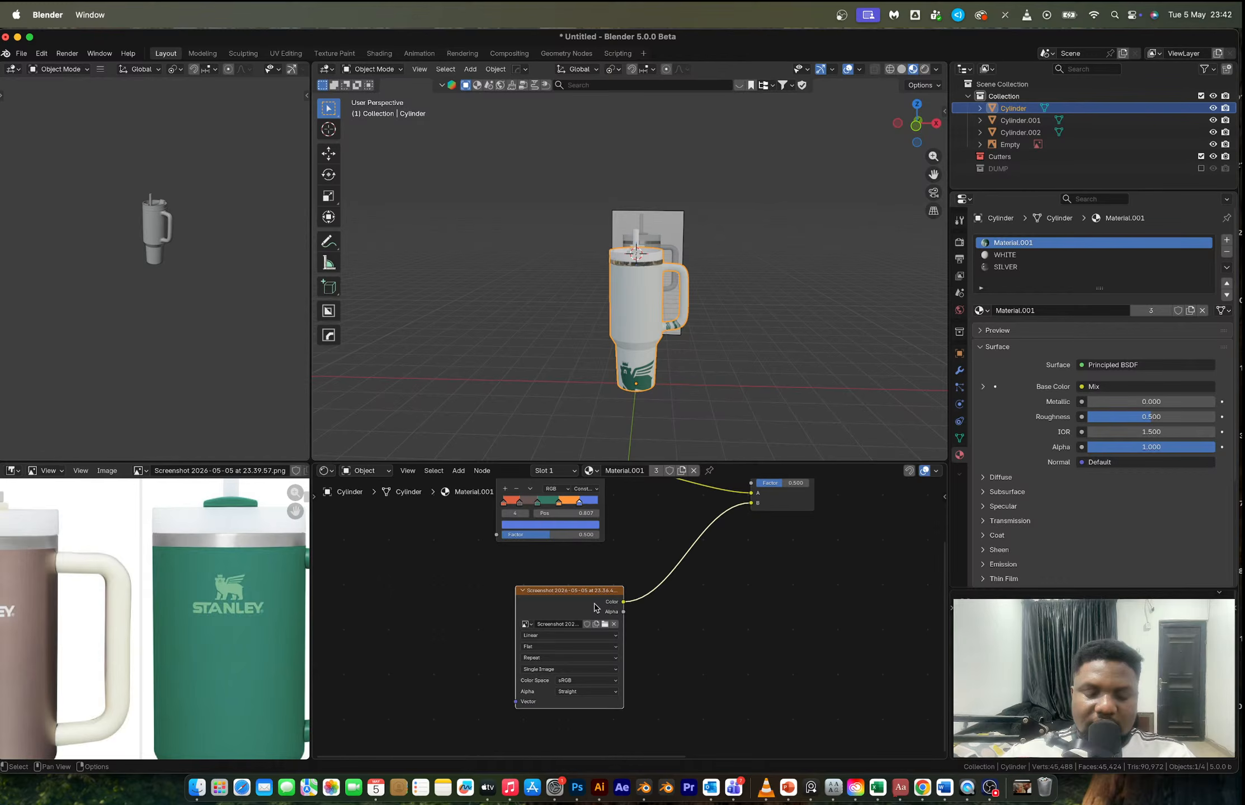
pyautogui.hotkey('shift', 'a')
pyautogui.write('UV')
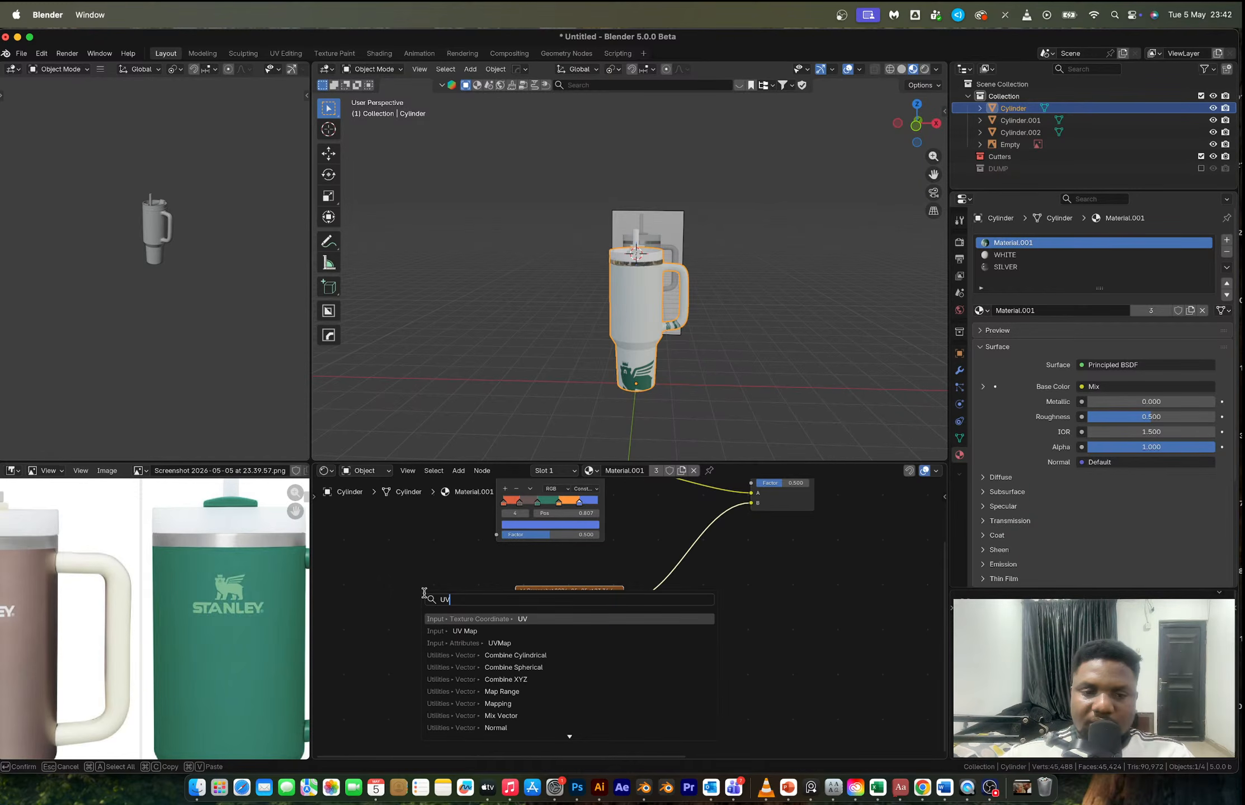
pyautogui.press('Down')
pyautogui.press('Return')
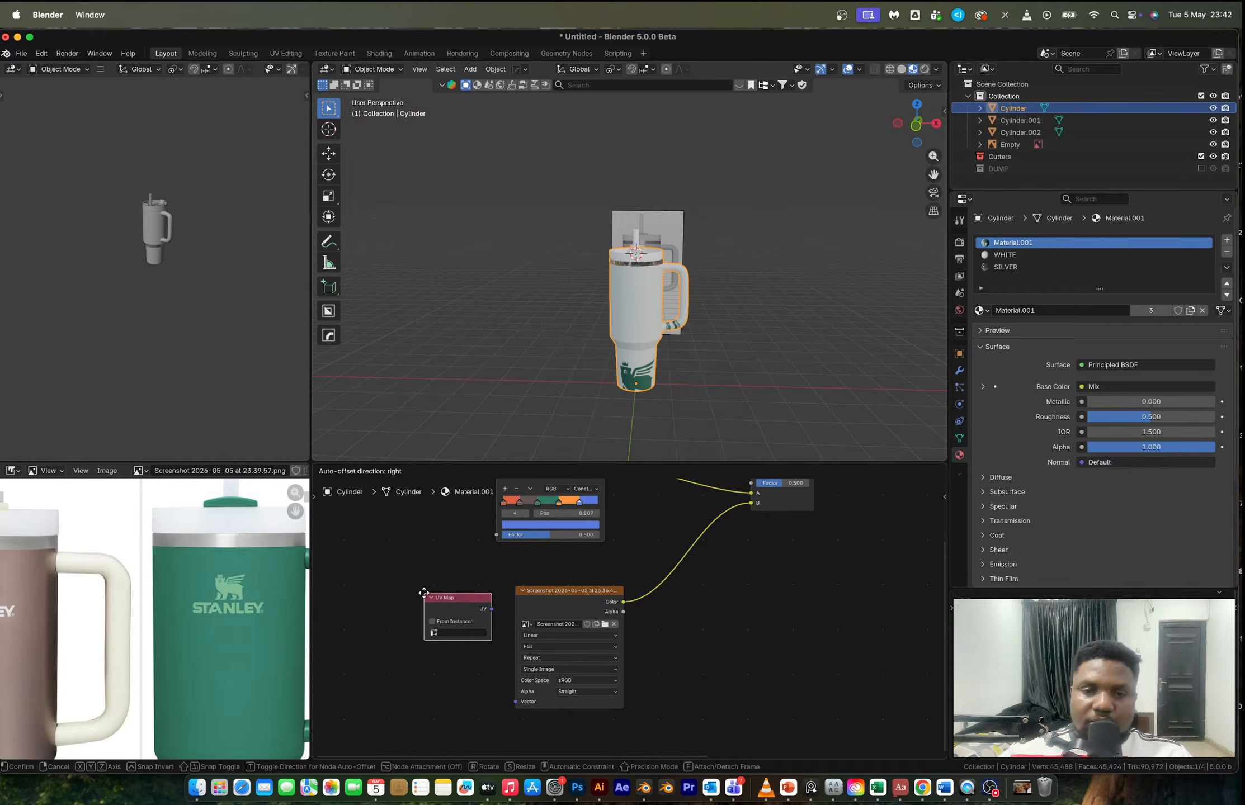
pyautogui.click(367, 648)
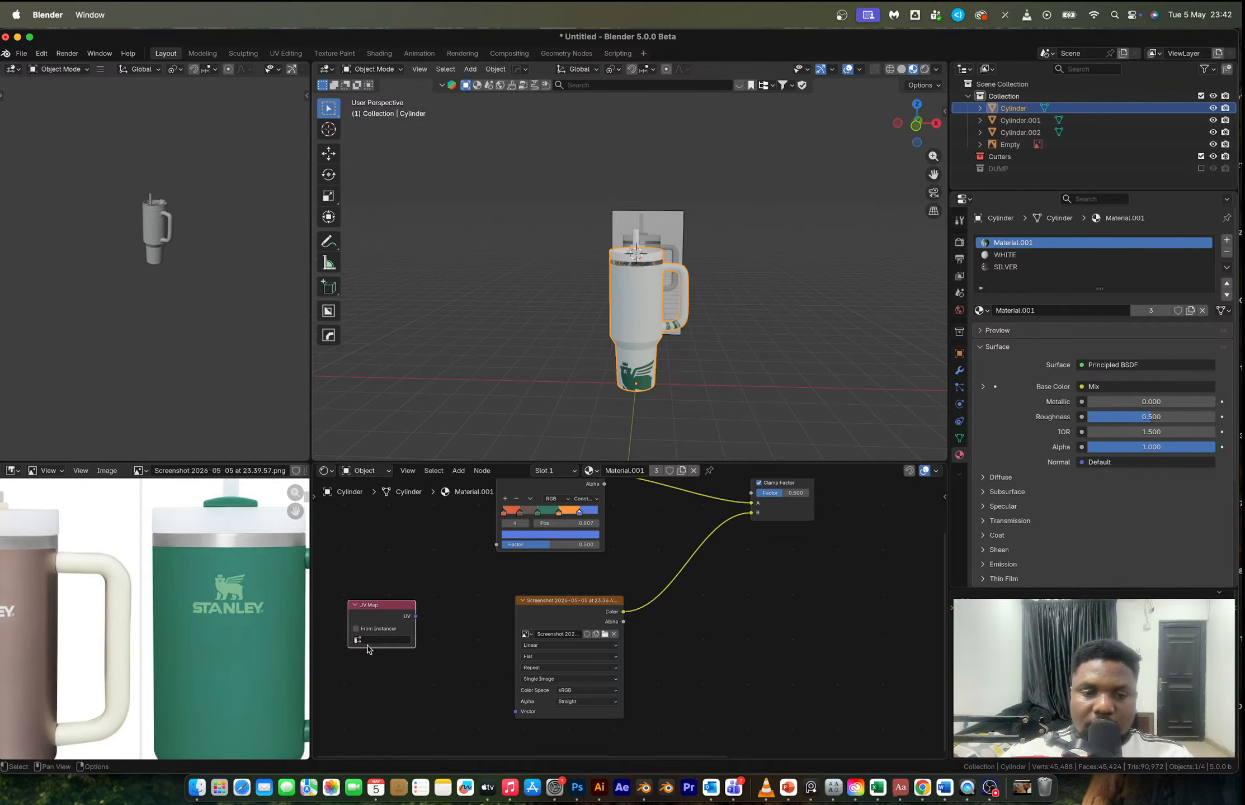
# - Assign UVMap.001 to the UV Map node and connect its UV output to the image texture's Vector input
pyautogui.click(959, 438)
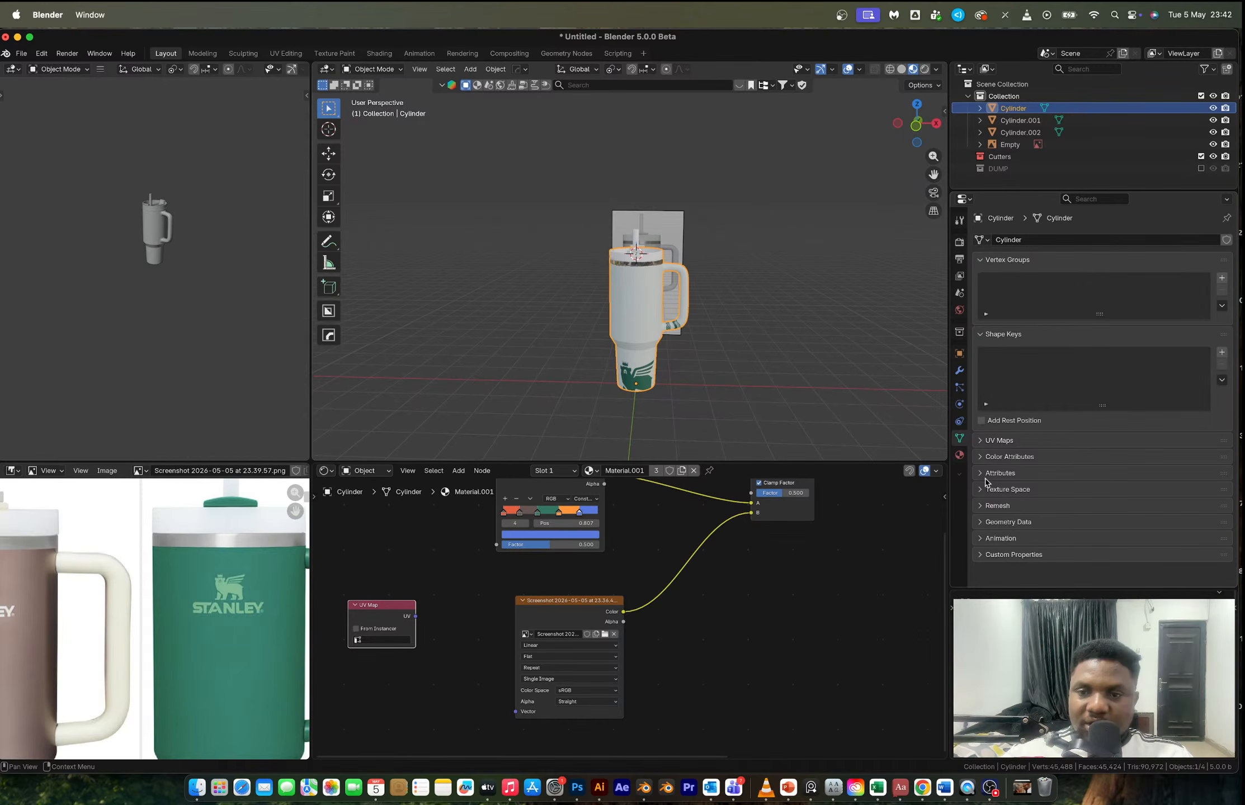
pyautogui.click(987, 441)
pyautogui.moveTo(348, 632); pyautogui.dragTo(460, 611, button='middle')
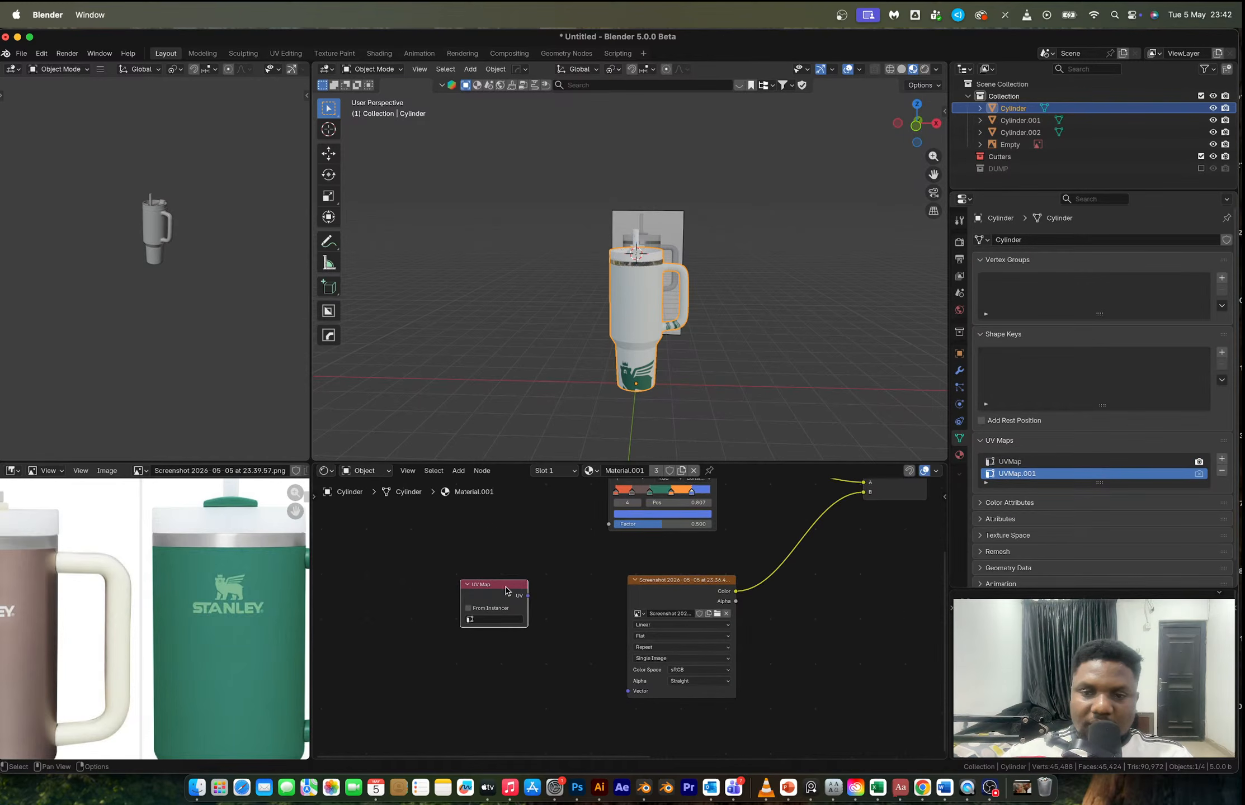
pyautogui.moveTo(499, 593); pyautogui.dragTo(631, 700)
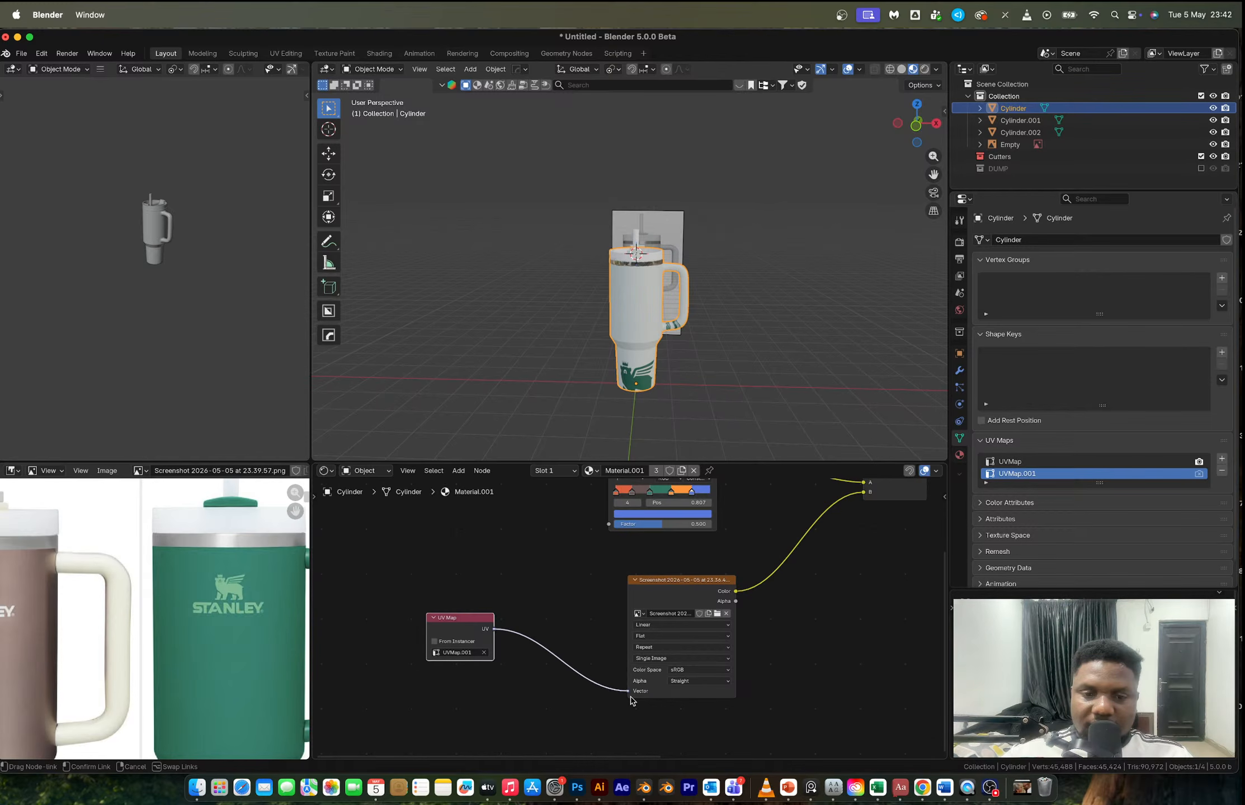
pyautogui.moveTo(746, 595); pyautogui.dragTo(725, 714, button='middle')
pyautogui.scroll(2, 725, 714)
pyautogui.scroll(-1, 718, 713)
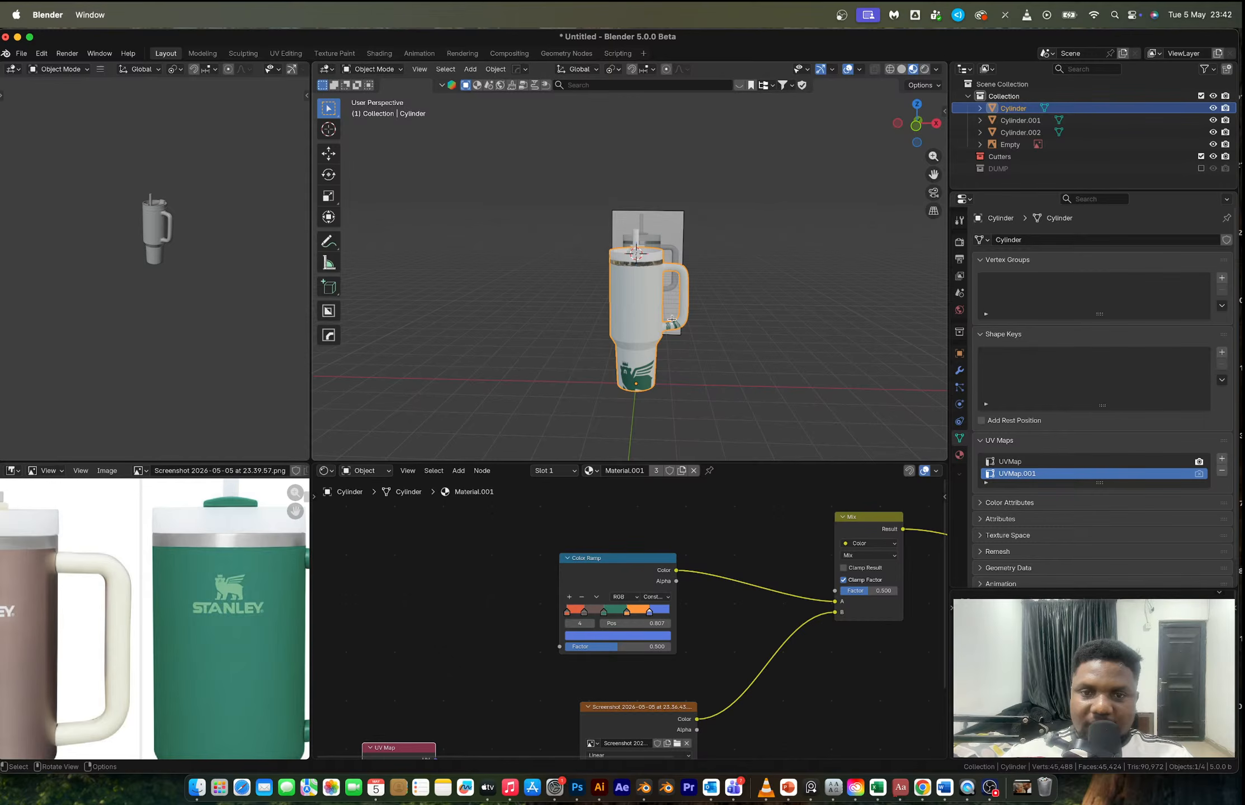
# - Edit the cup mesh in front view and show Screenshot 2026-05-05 at 23.36.43.png in a UV Editor replacing the small 3D viewport
pyautogui.press('Tab')
pyautogui.scroll(3, 671, 319)
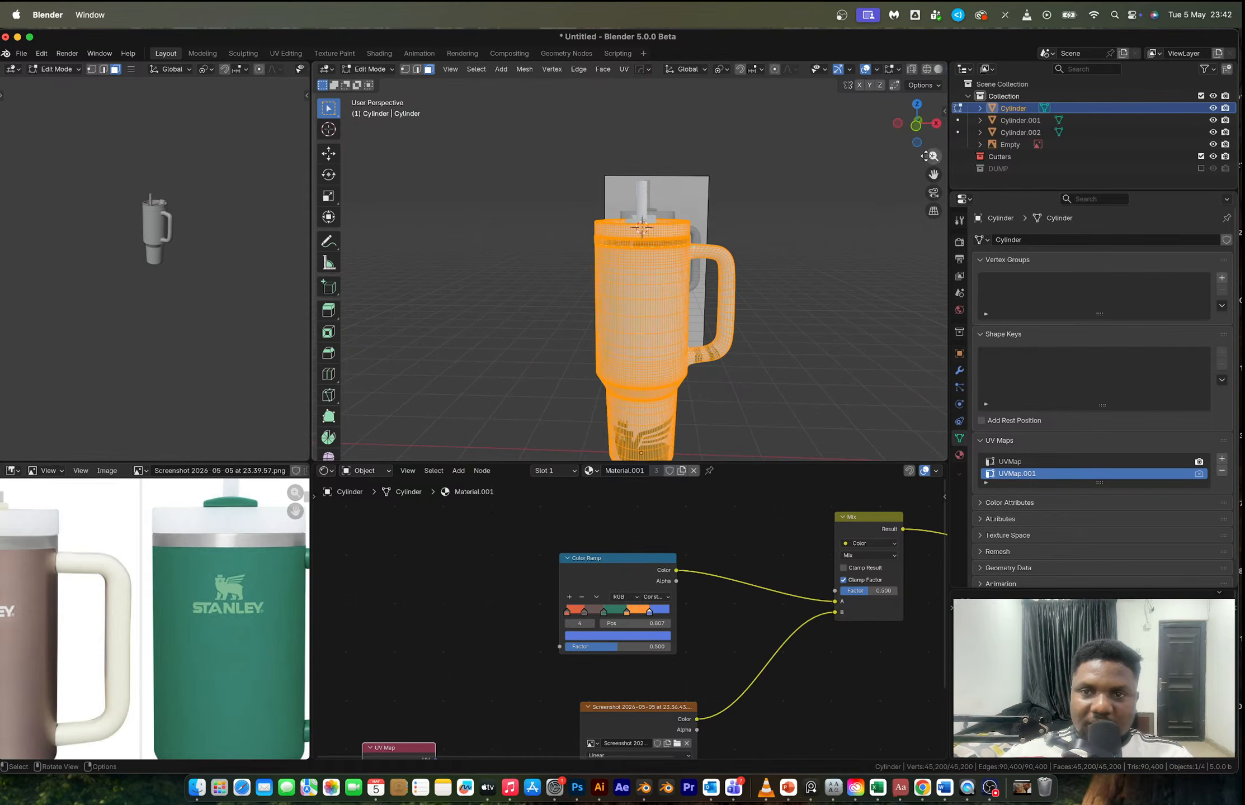
pyautogui.click(918, 140)
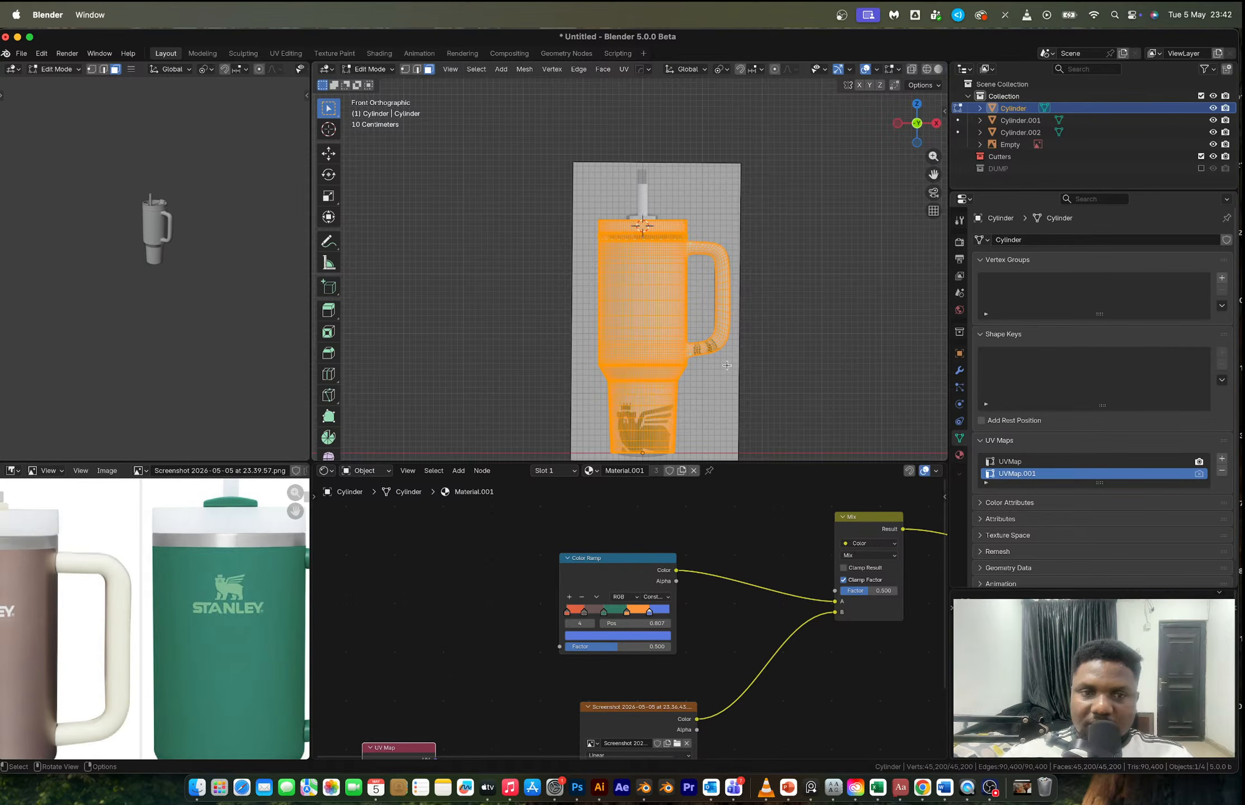
pyautogui.scroll(-5, 191, 618)
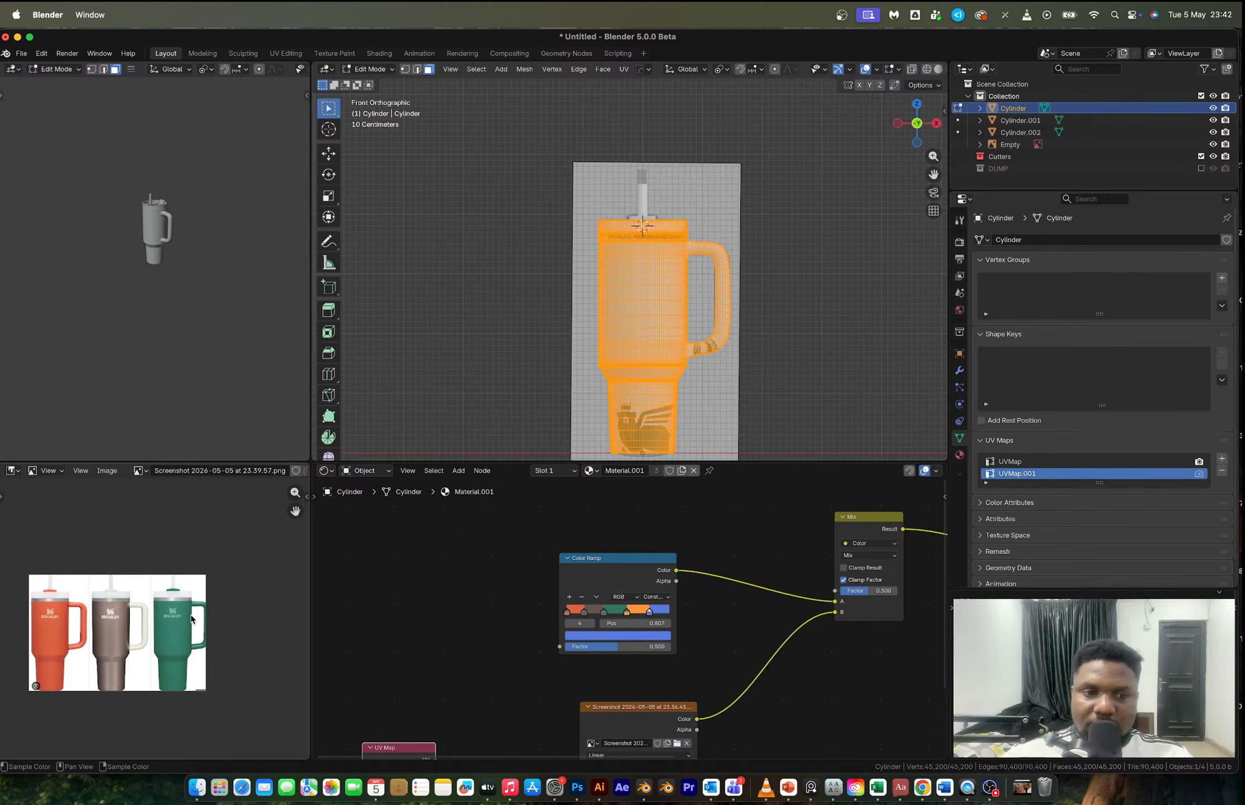
pyautogui.click(12, 69)
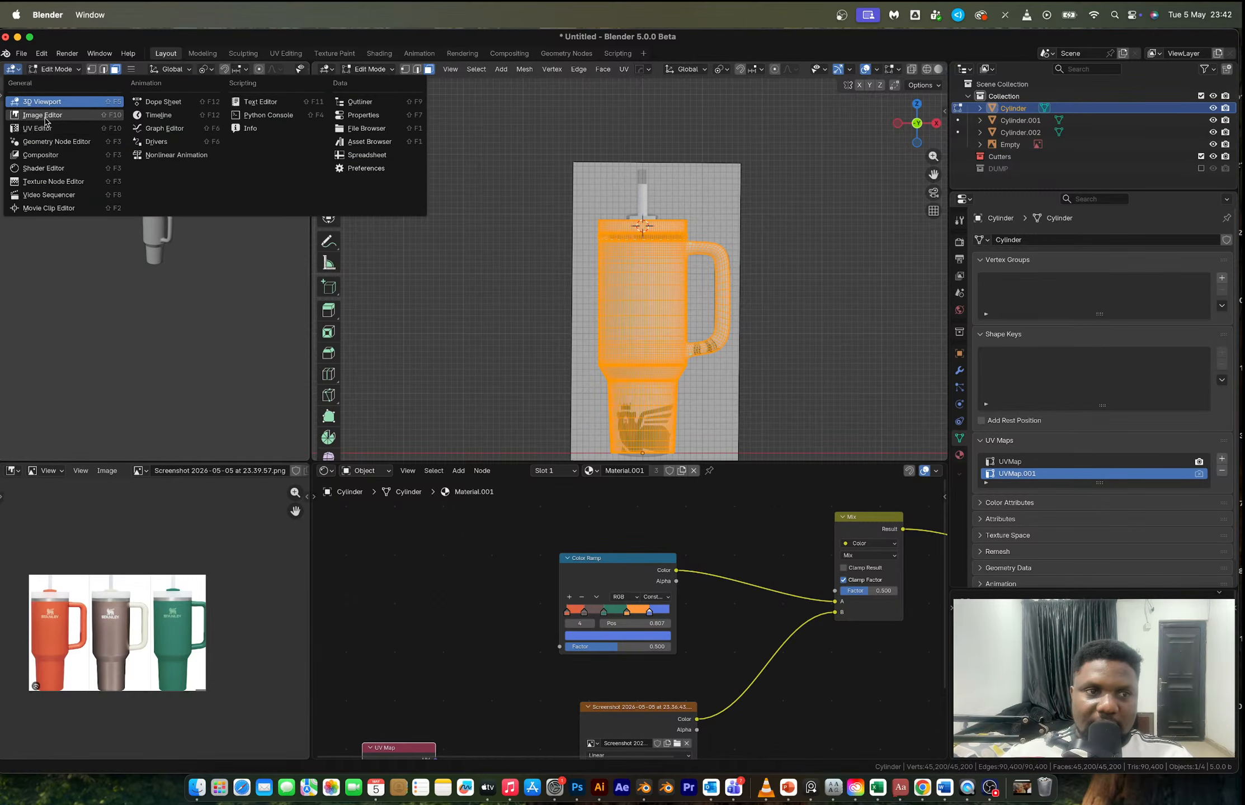
pyautogui.click(47, 126)
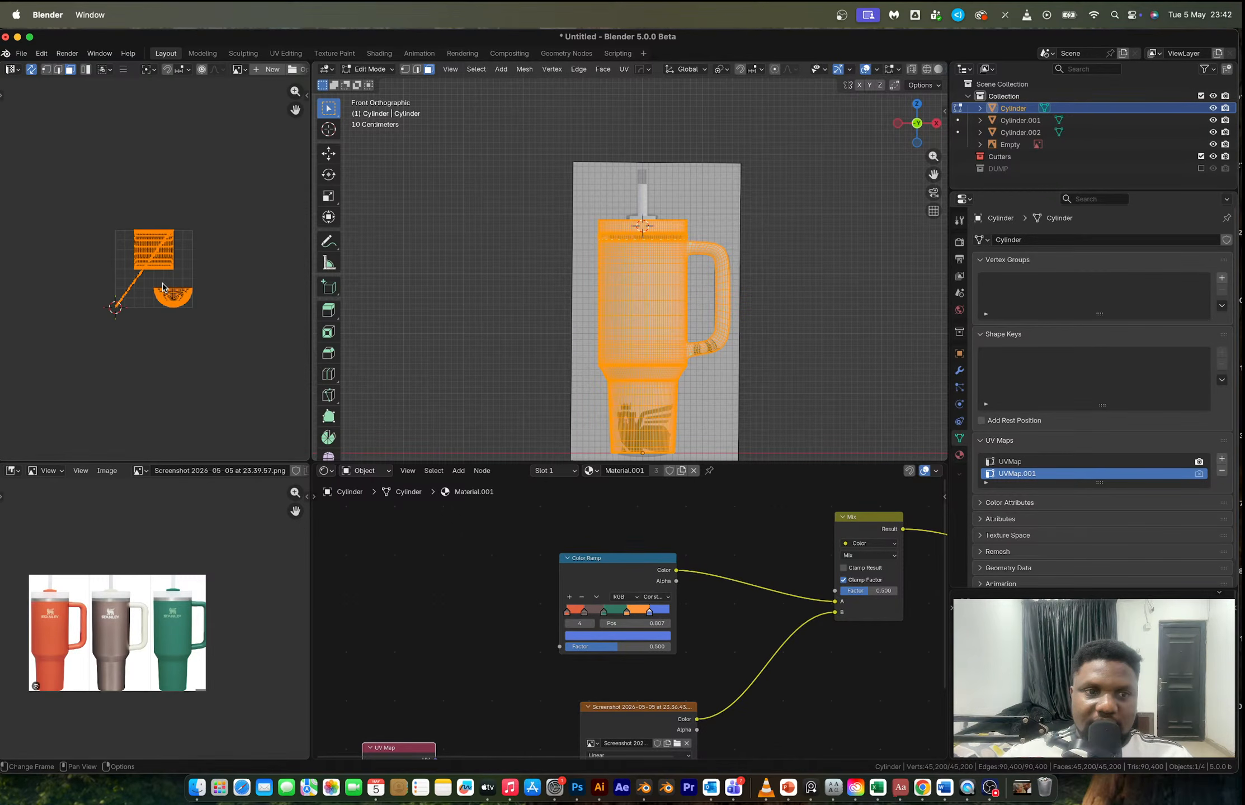
pyautogui.click(239, 69)
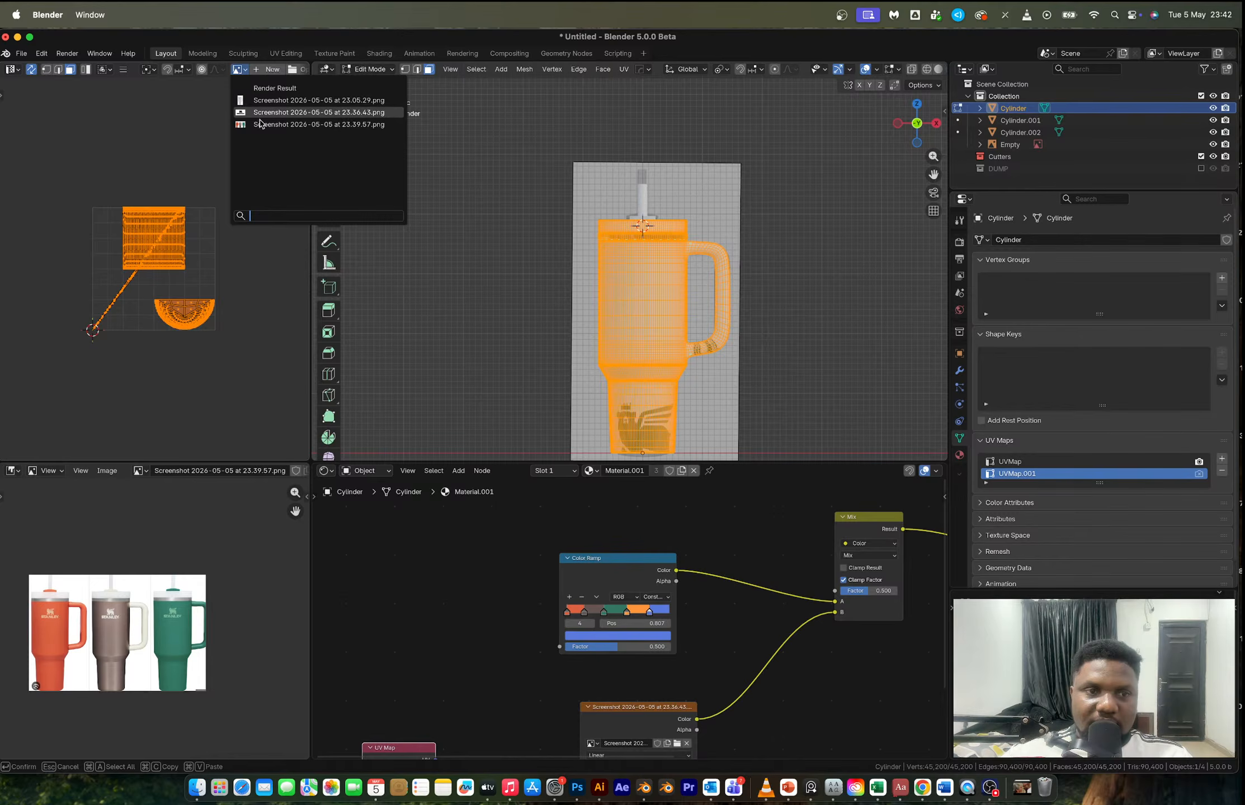
pyautogui.click(246, 174)
pyautogui.press('Home')
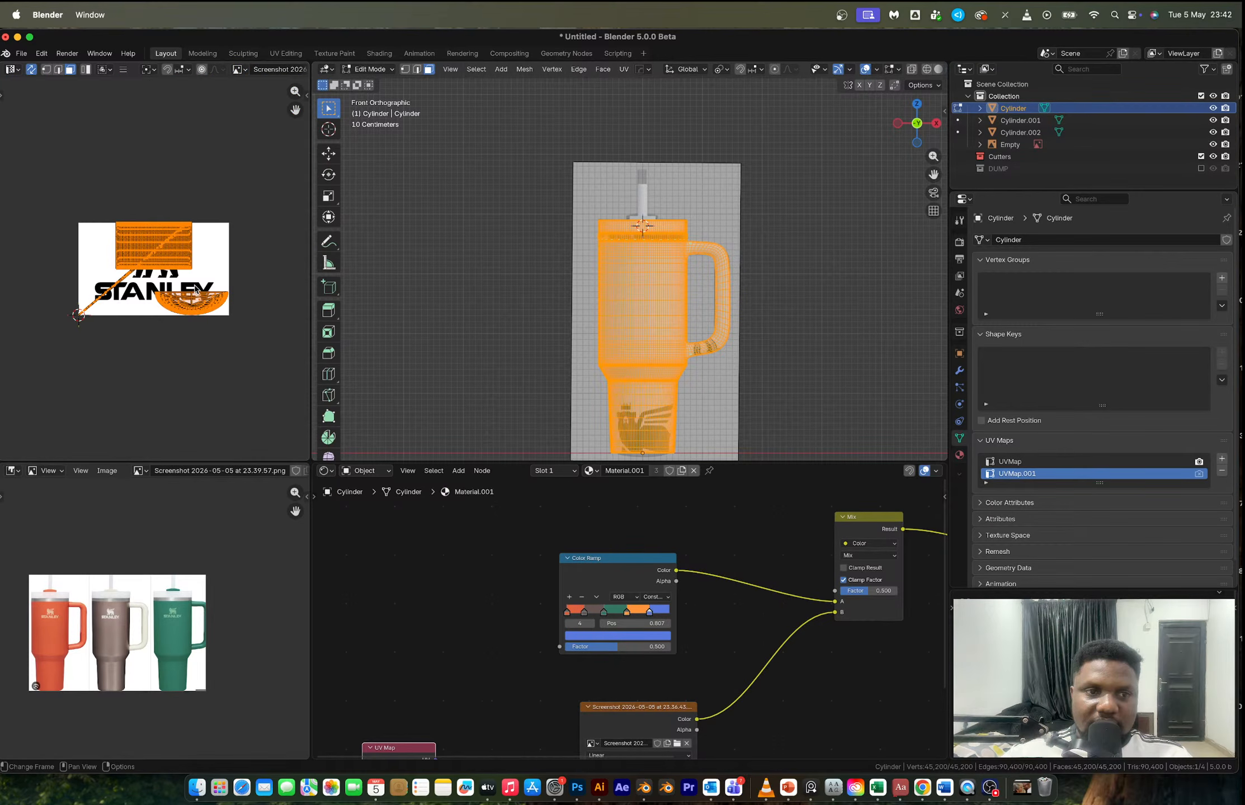
# - Unwrap the whole cup with Project from View and scale its UVs up well beyond the logo image
pyautogui.press('u')
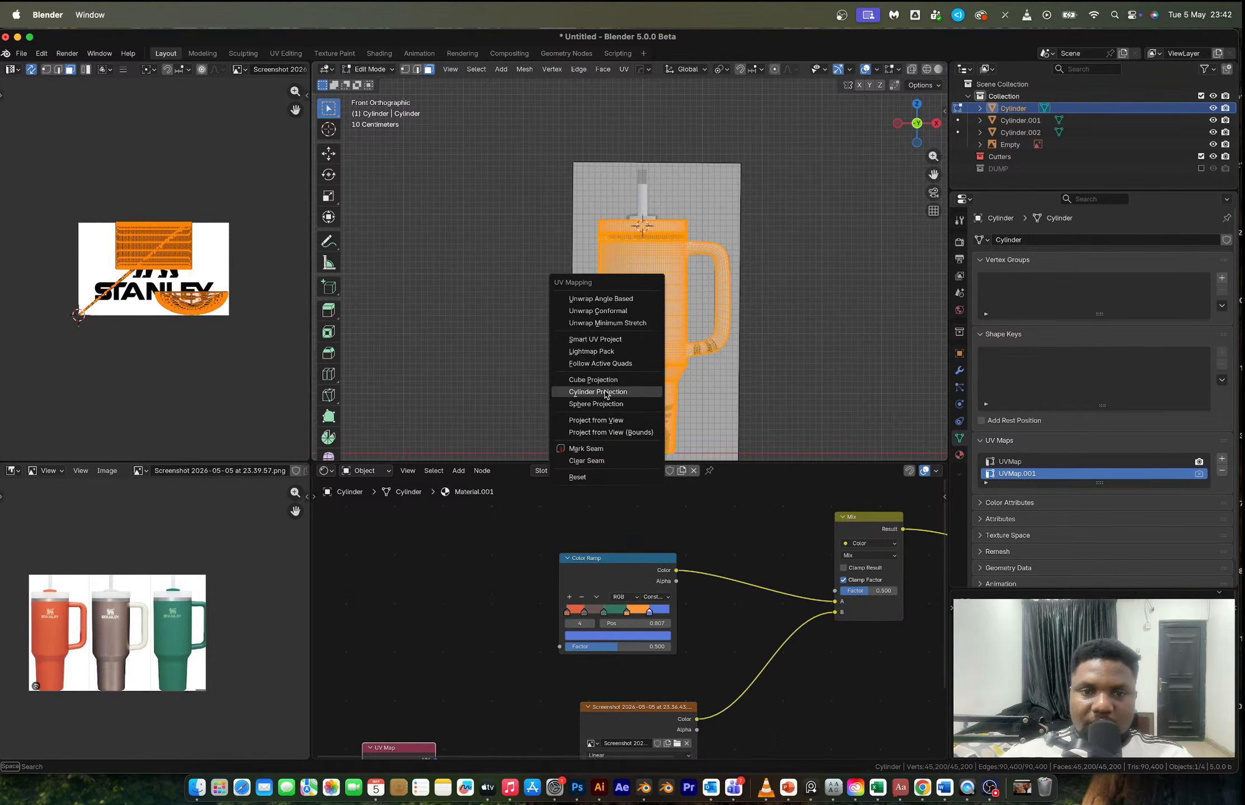
pyautogui.click(595, 420)
pyautogui.press('s')
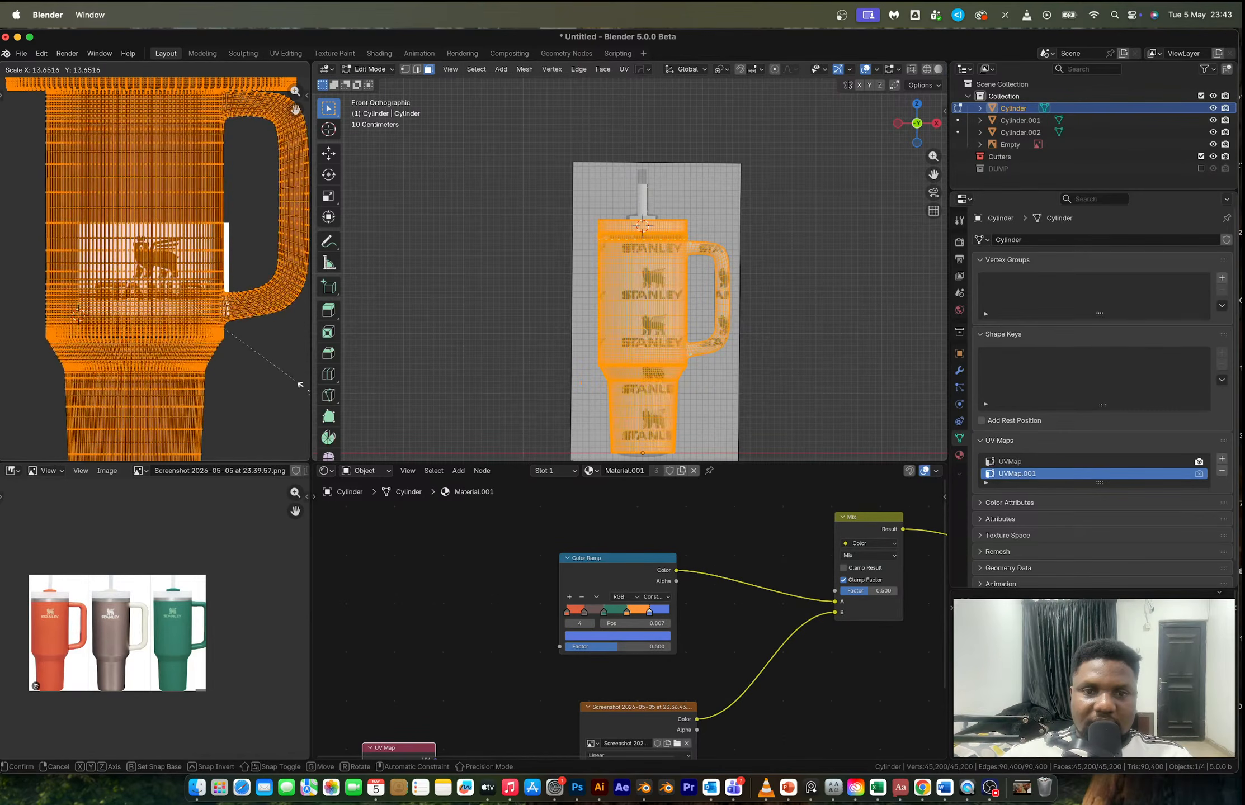
pyautogui.click(2, 309)
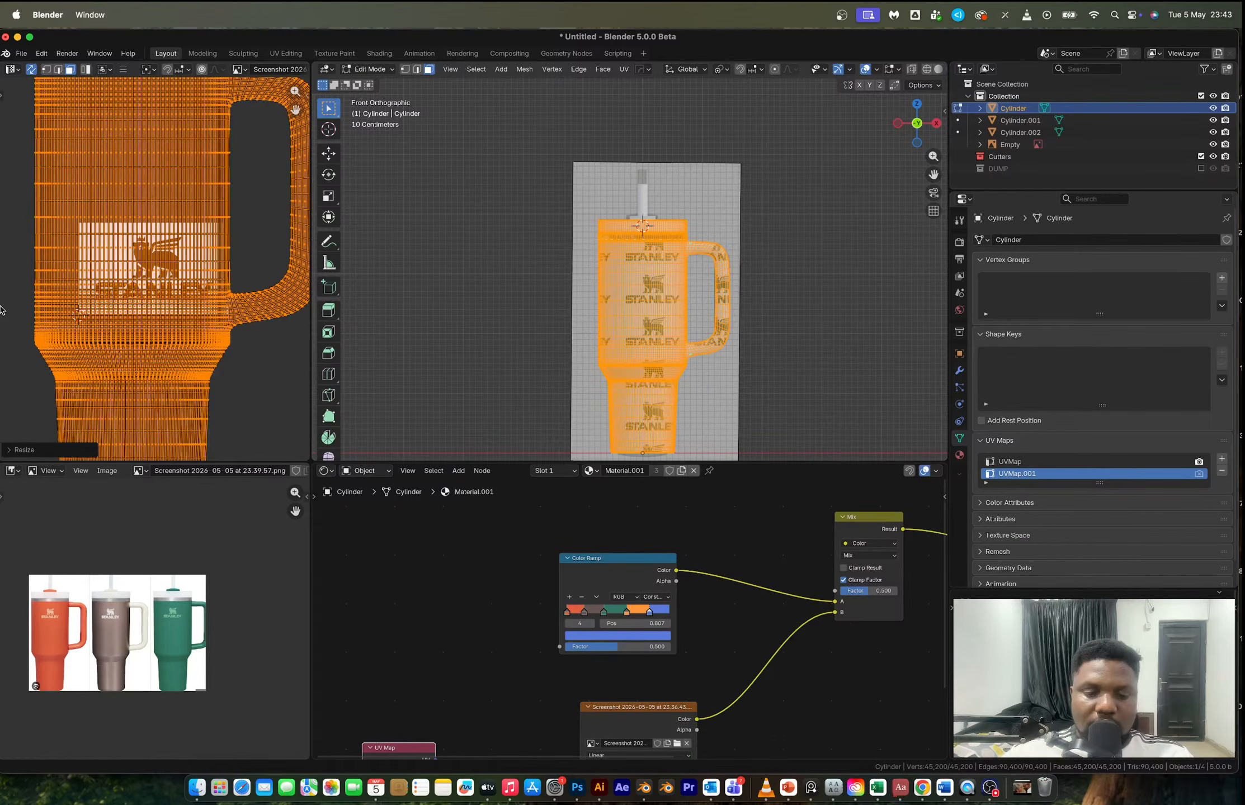
# - Move and rescale the cup's UVs until the logo image sits centered on the upper body below the rim
pyautogui.press('g')
pyautogui.click(4, 351)
pyautogui.press('s')
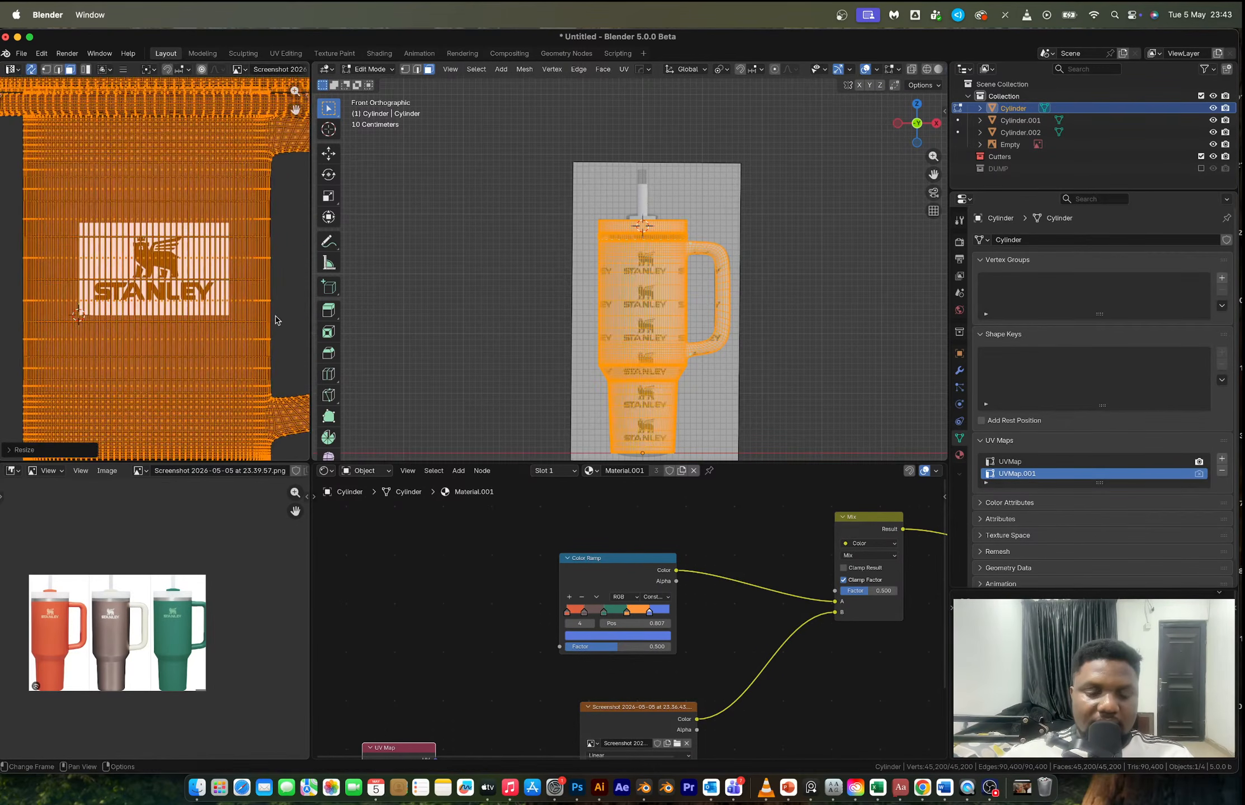
pyautogui.click(284, 351)
pyautogui.press('g')
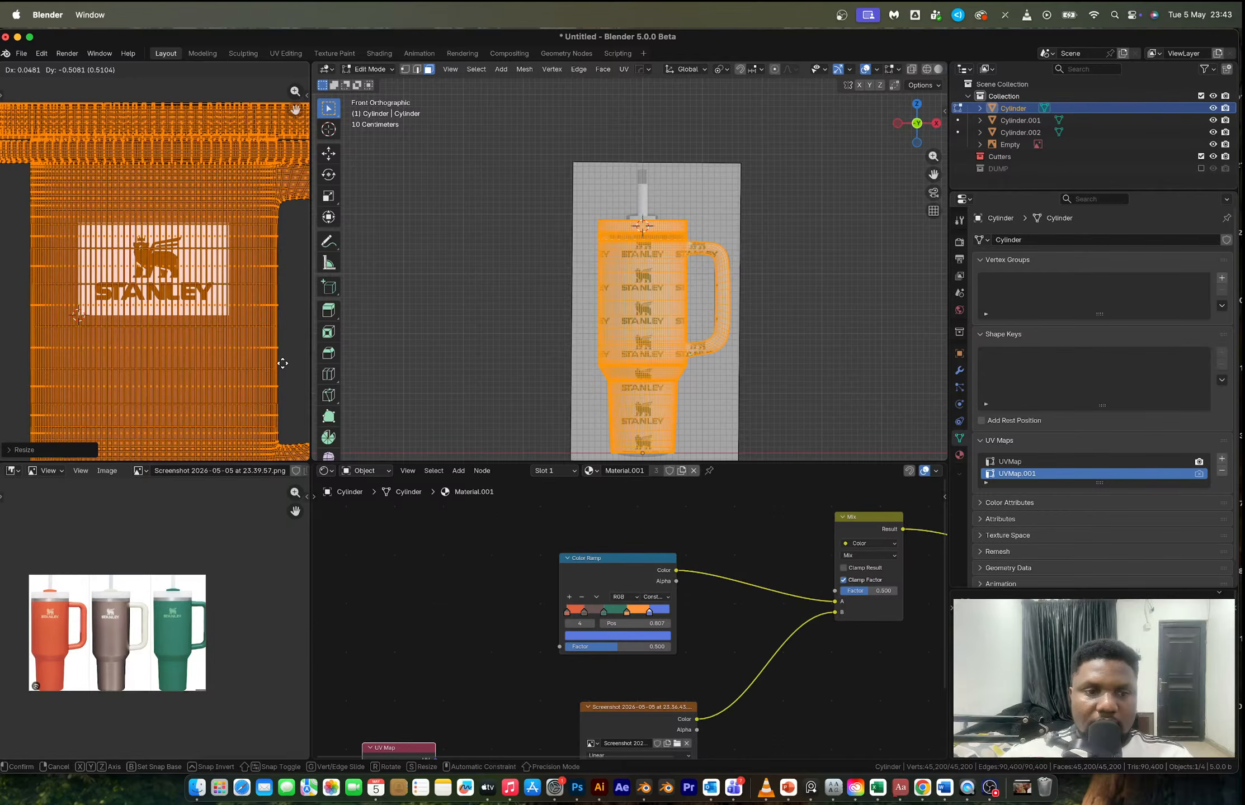
pyautogui.click(282, 365)
pyautogui.press('s')
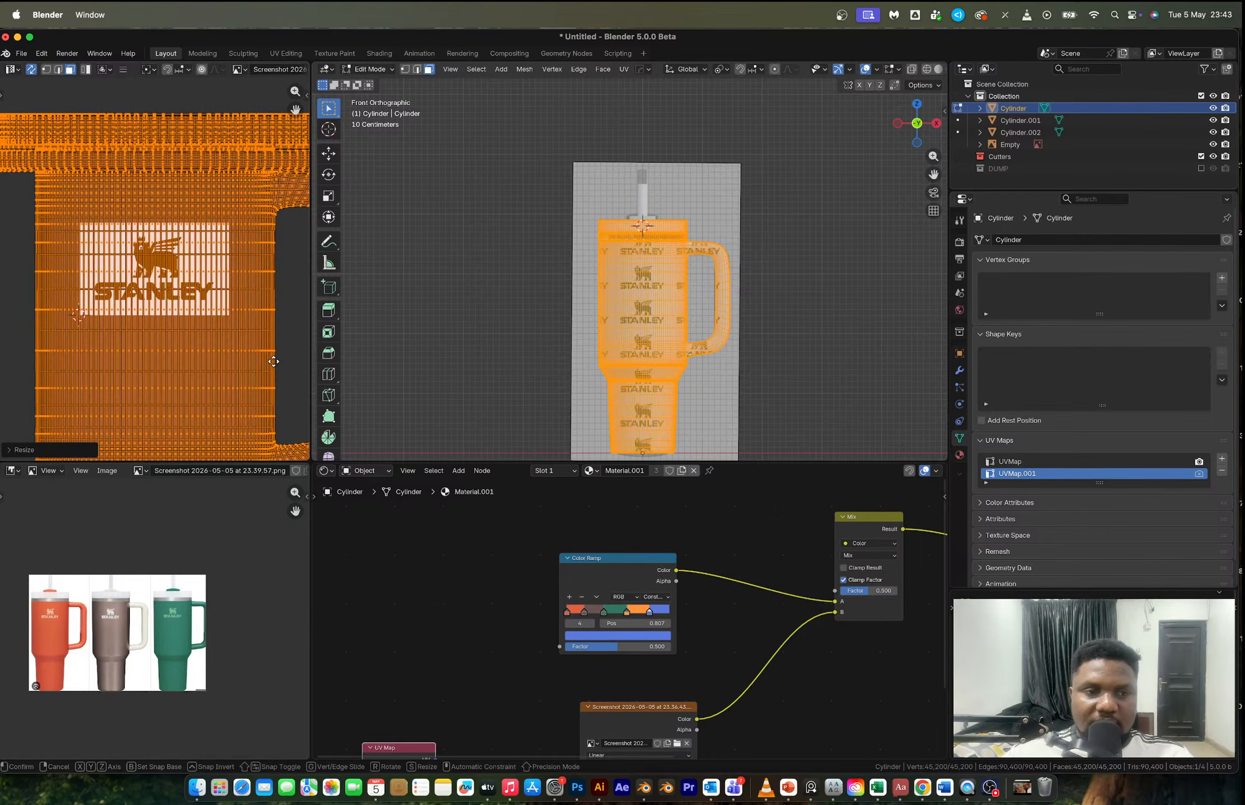
pyautogui.click(273, 361)
pyautogui.press('g')
pyautogui.click(273, 359)
# - Return to Object Mode and set the logo image texture's extension to Clip so the logo appears only once
pyautogui.press('Tab')
pyautogui.scroll(5, 682, 304)
pyautogui.keyDown('shift'); pyautogui.moveTo(682, 304); pyautogui.dragTo(638, 244, button='middle'); pyautogui.keyUp('shift')
pyautogui.scroll(-1, 652, 744)
pyautogui.moveTo(653, 749); pyautogui.dragTo(616, 528, button='middle')
pyautogui.scroll(5, 614, 575)
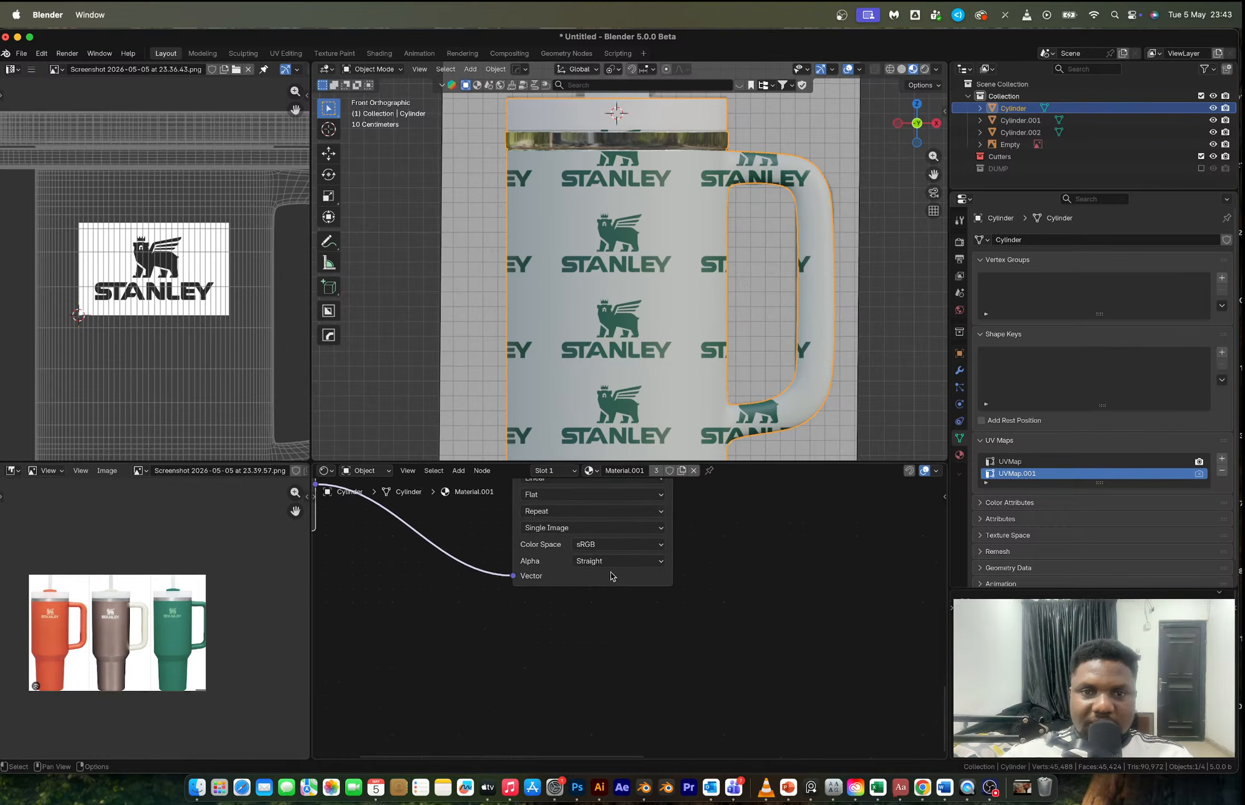
pyautogui.moveTo(598, 608); pyautogui.dragTo(658, 670, button='middle')
pyautogui.scroll(-1, 626, 621)
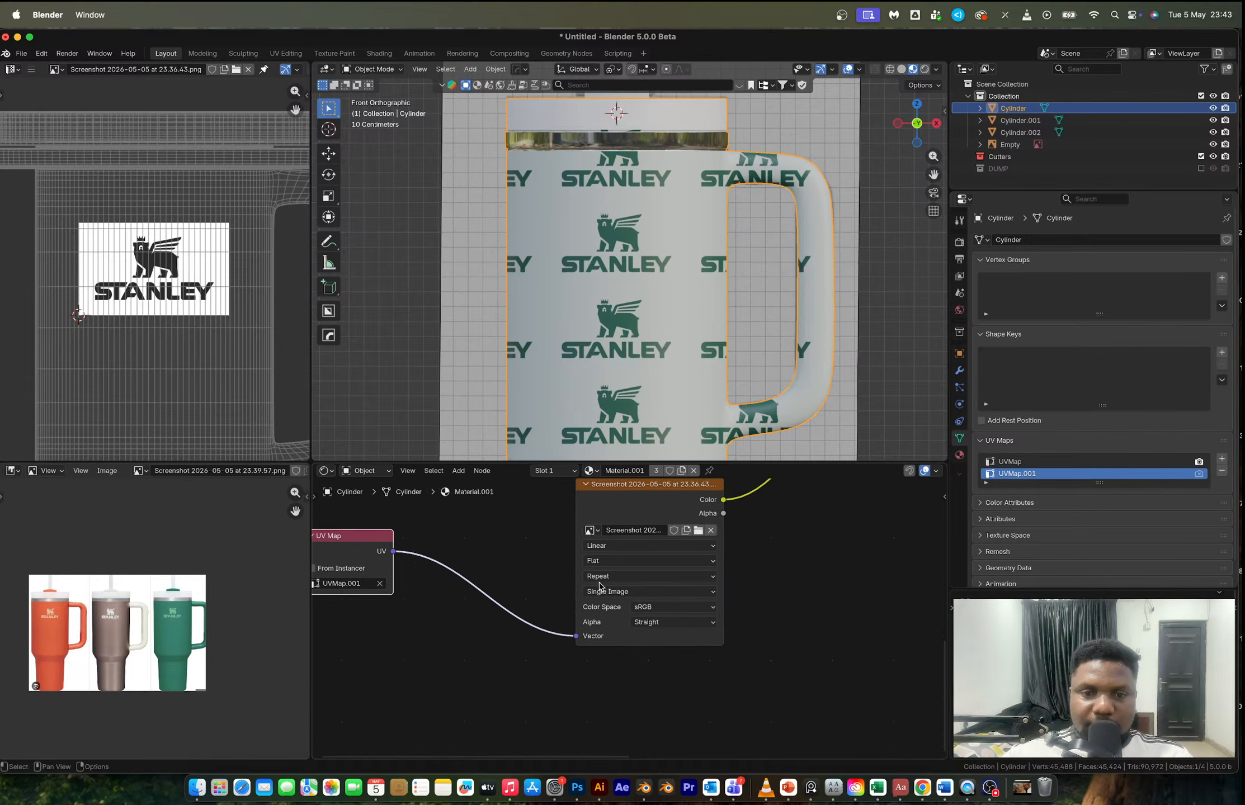
pyautogui.click(600, 578)
pyautogui.click(602, 625)
pyautogui.scroll(-2, 705, 274)
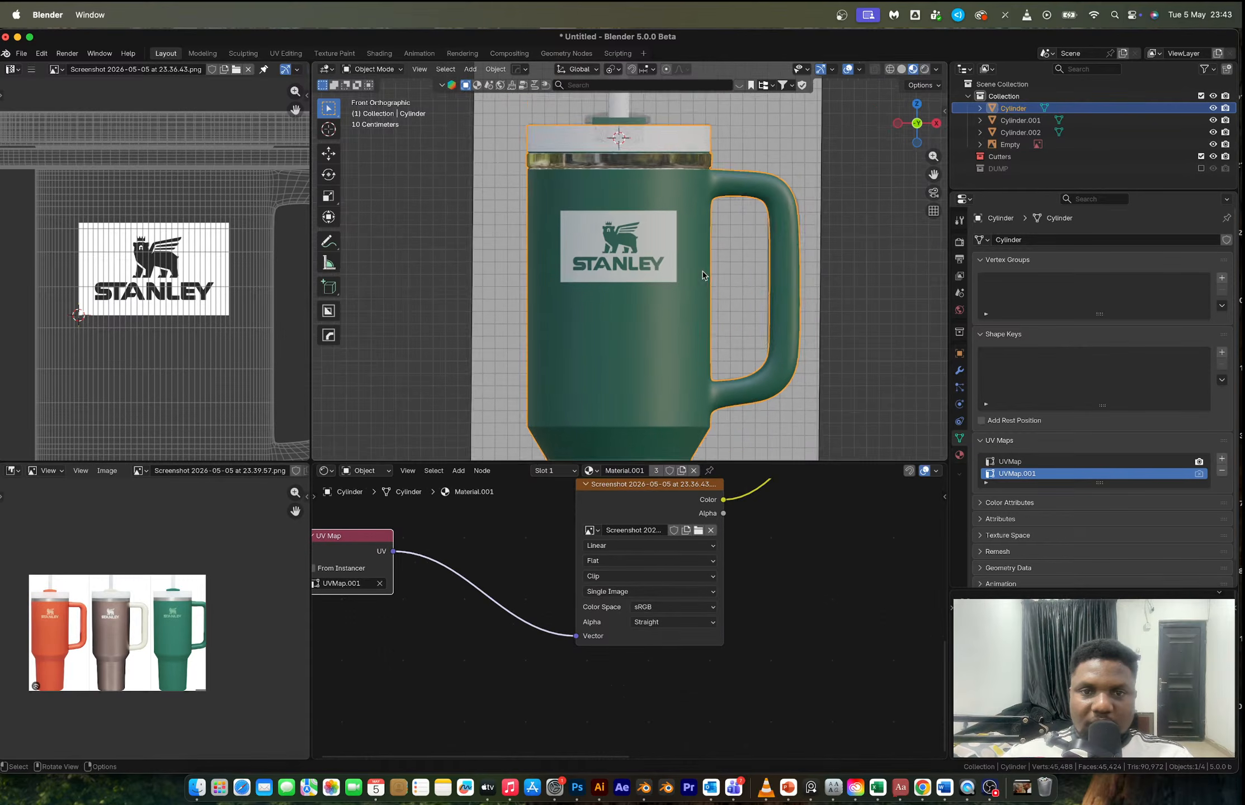
pyautogui.scroll(-2, 645, 610)
pyautogui.scroll(-1, 644, 611)
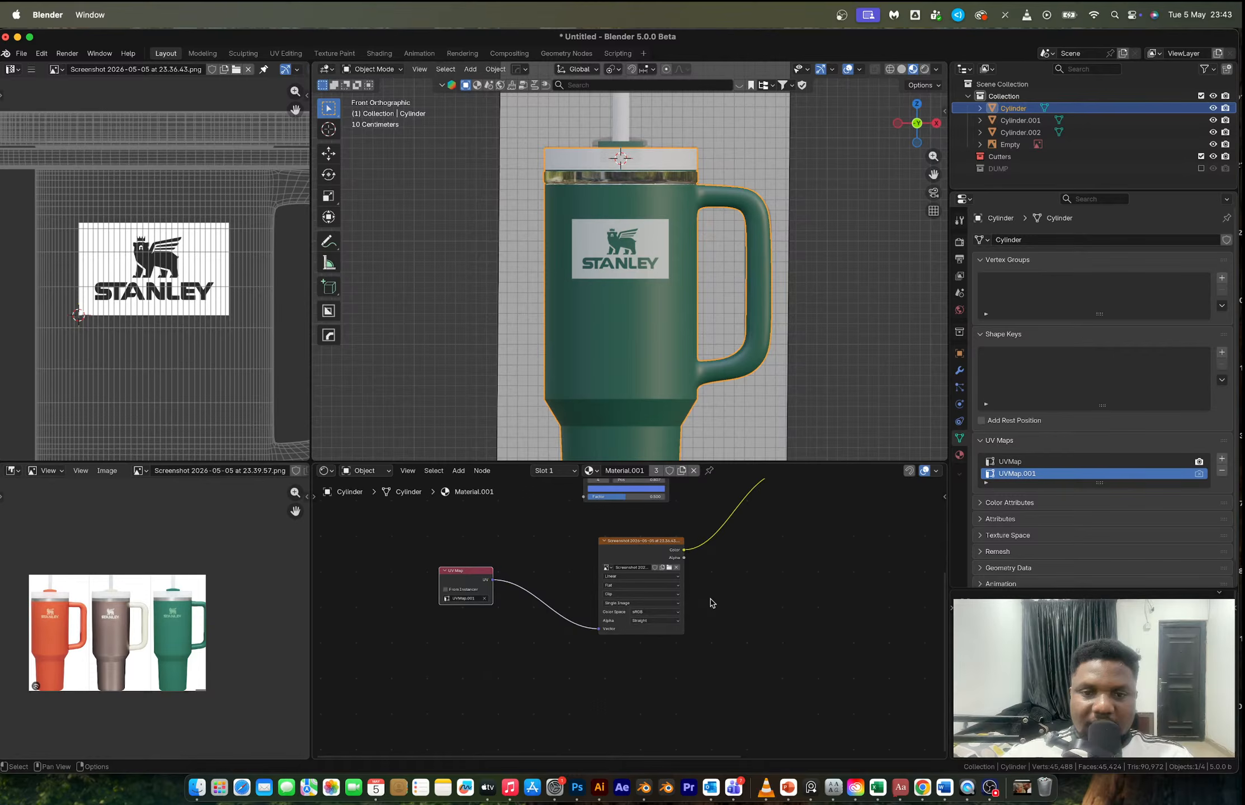
pyautogui.scroll(5, 783, 492)
pyautogui.moveTo(783, 492); pyautogui.dragTo(648, 583, button='middle')
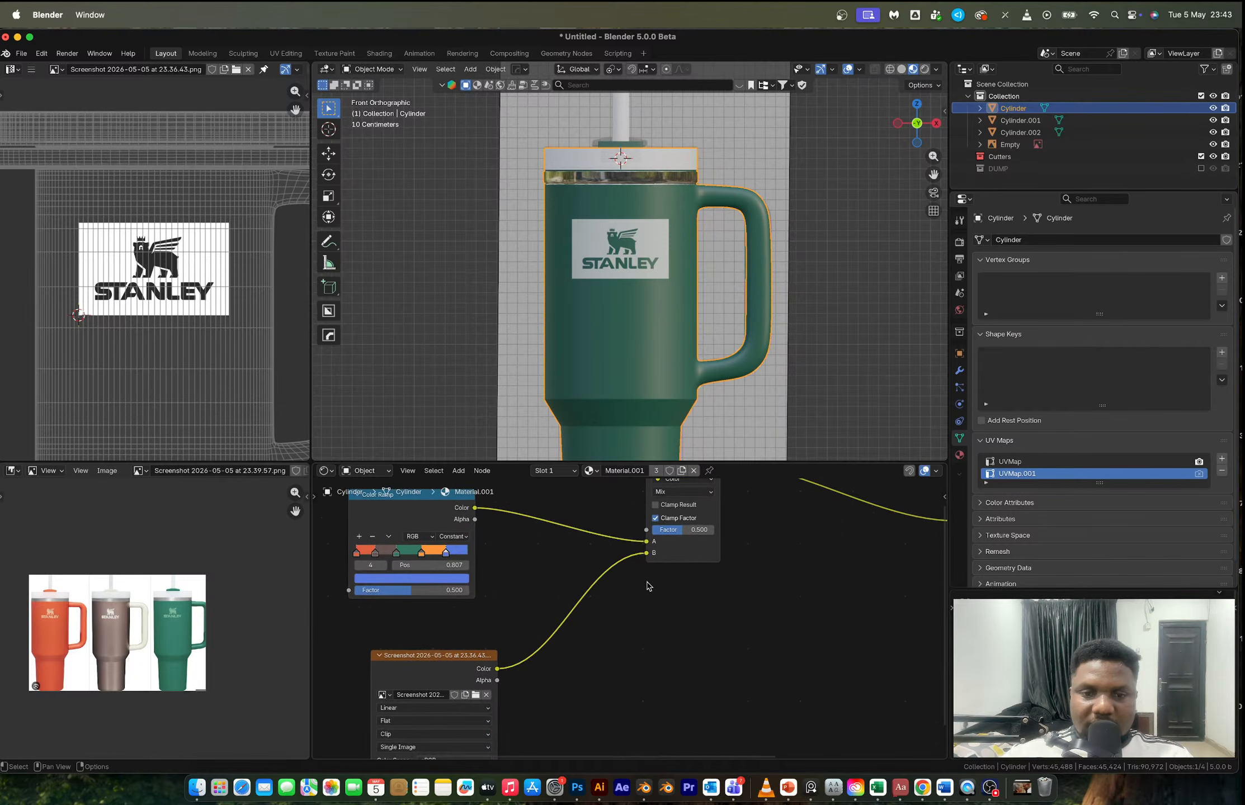
# - Connect the logo texture's Color output to the Mix node's Factor input instead of B
pyautogui.moveTo(500, 682); pyautogui.dragTo(620, 574)
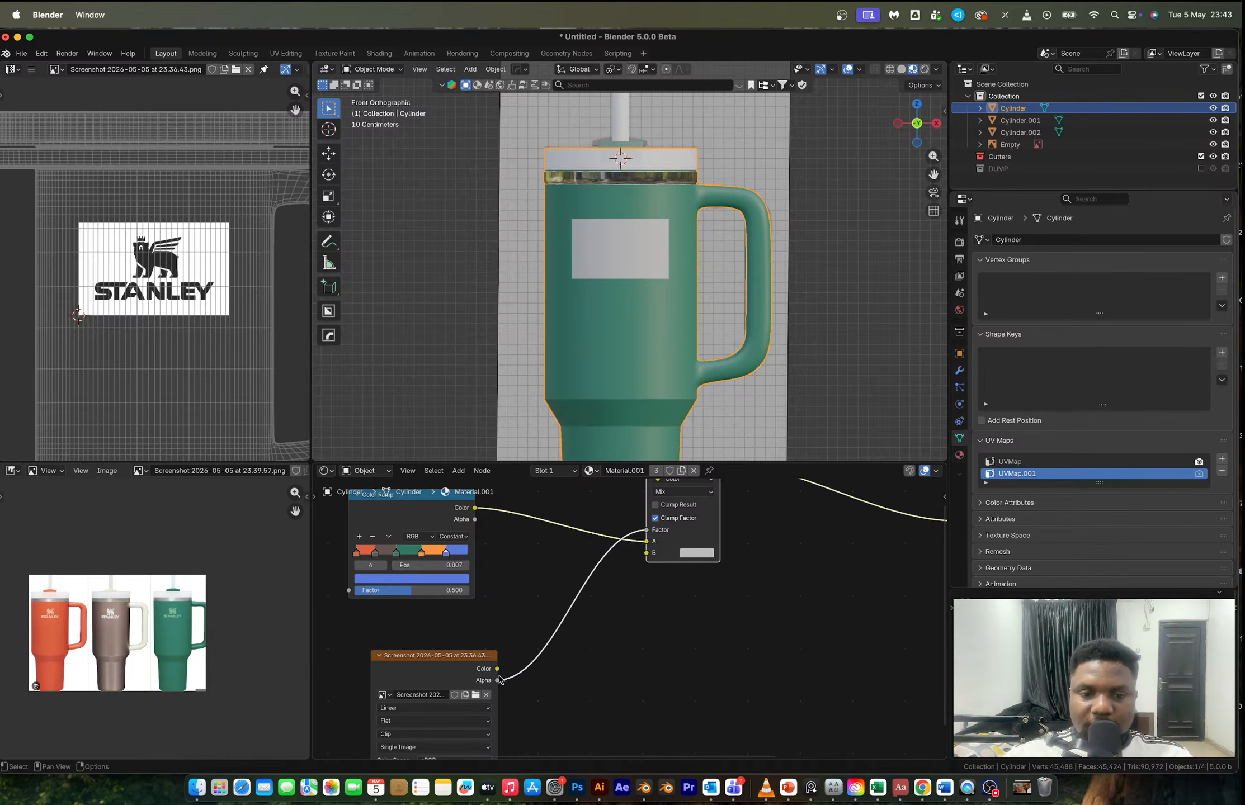
pyautogui.moveTo(498, 679); pyautogui.dragTo(647, 531)
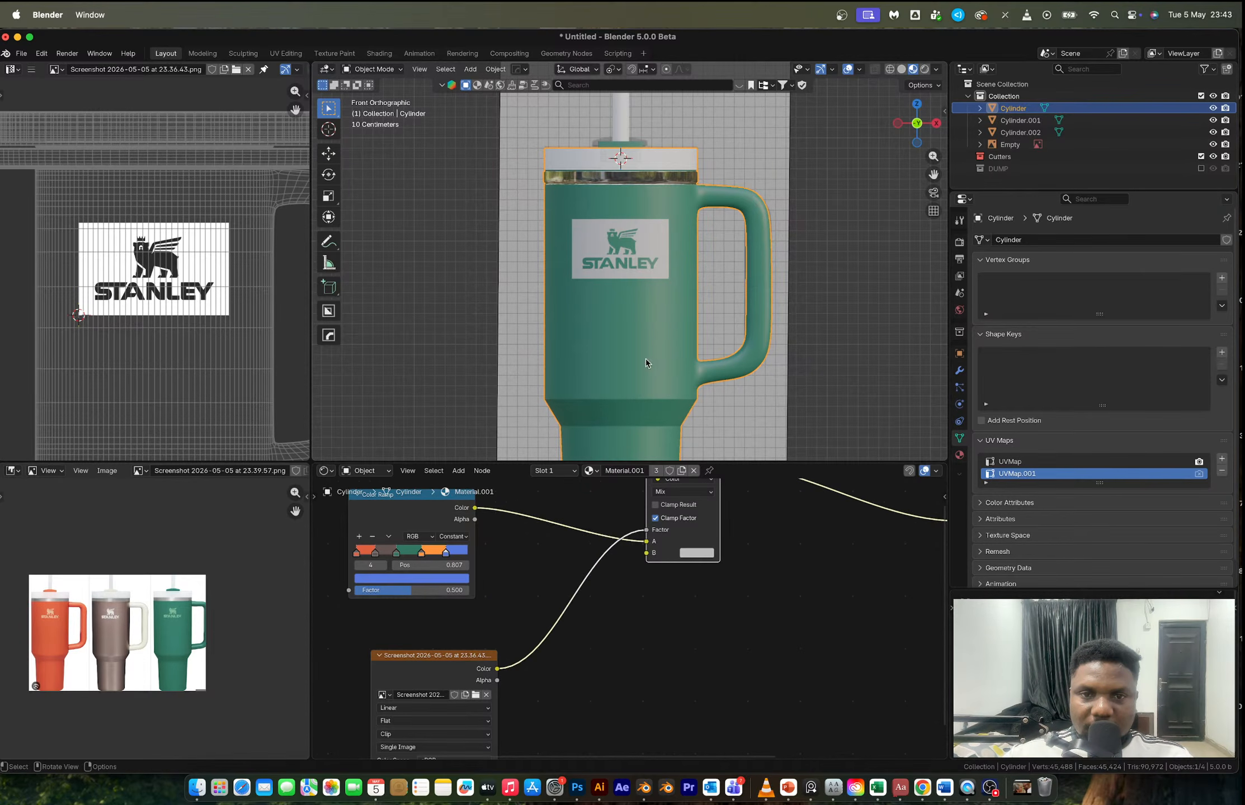
# - Try purple #7147BCFF as the Mix node's B color and undo the change
pyautogui.click(689, 554)
pyautogui.click(751, 418)
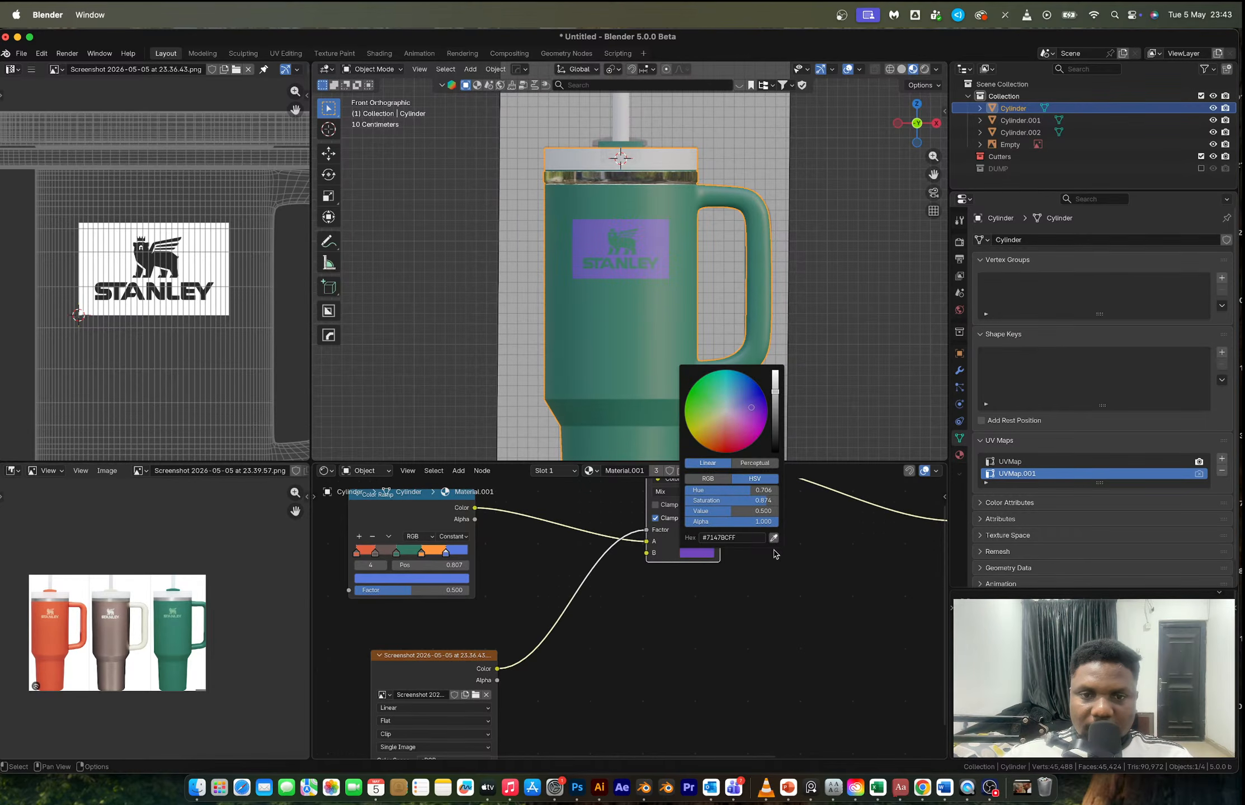
pyautogui.press('super+z')
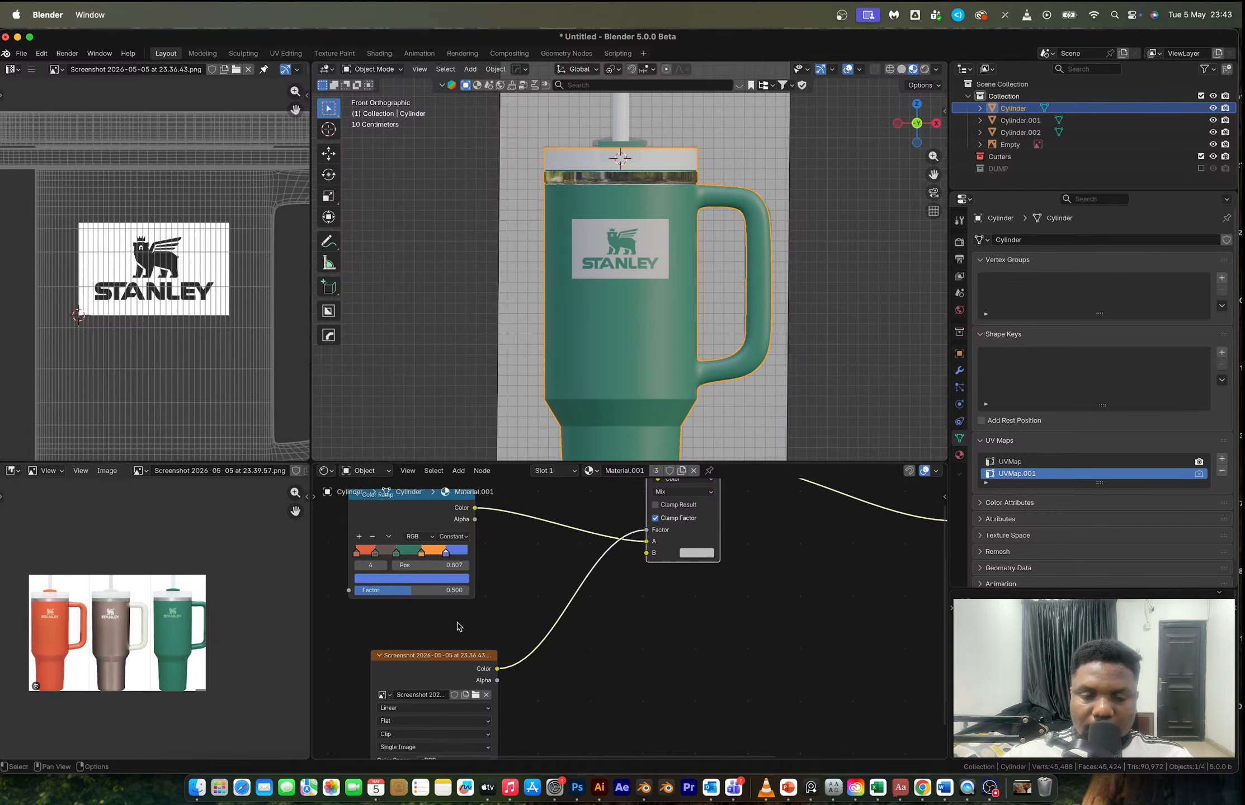
# - Try feeding the Color Ramp into the Mix node's B input with the logo texture node moved aside, and return the ramp to A
pyautogui.moveTo(453, 672); pyautogui.dragTo(396, 668)
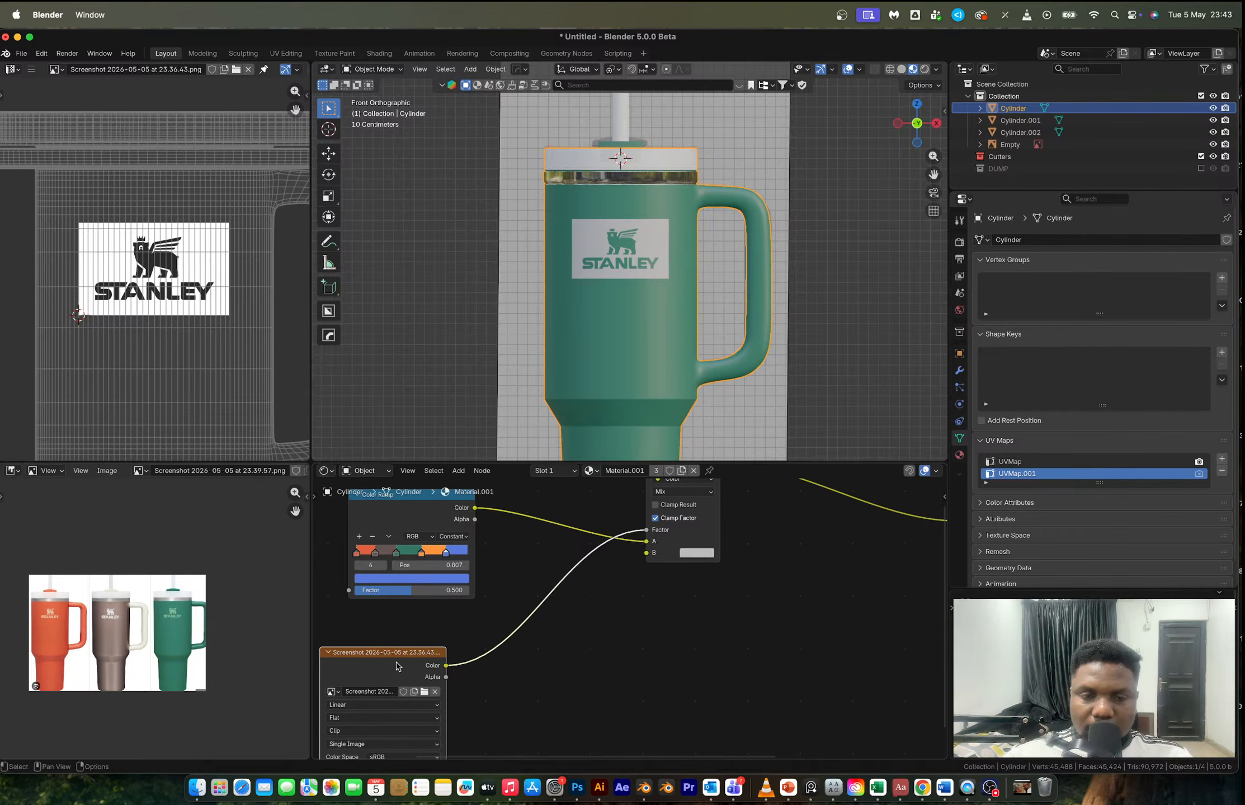
pyautogui.moveTo(647, 541); pyautogui.dragTo(646, 553)
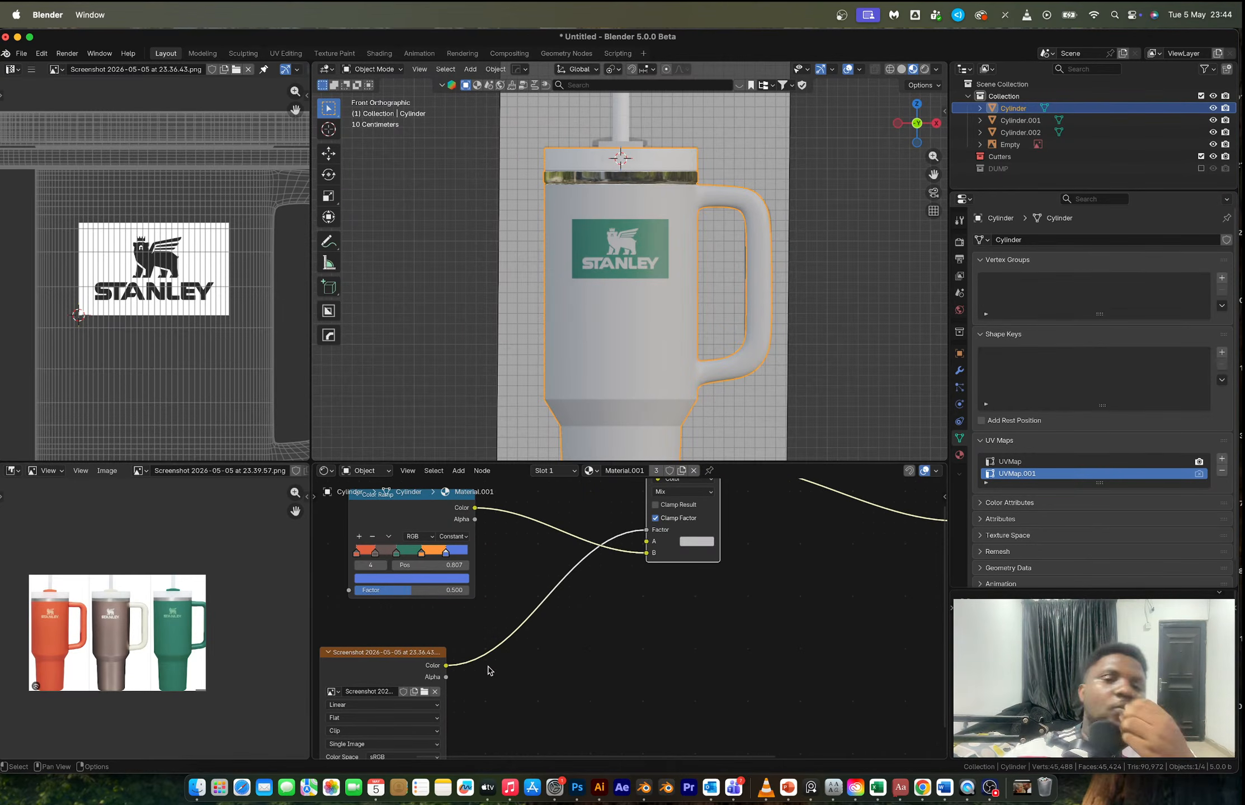
pyautogui.moveTo(647, 552); pyautogui.dragTo(681, 562)
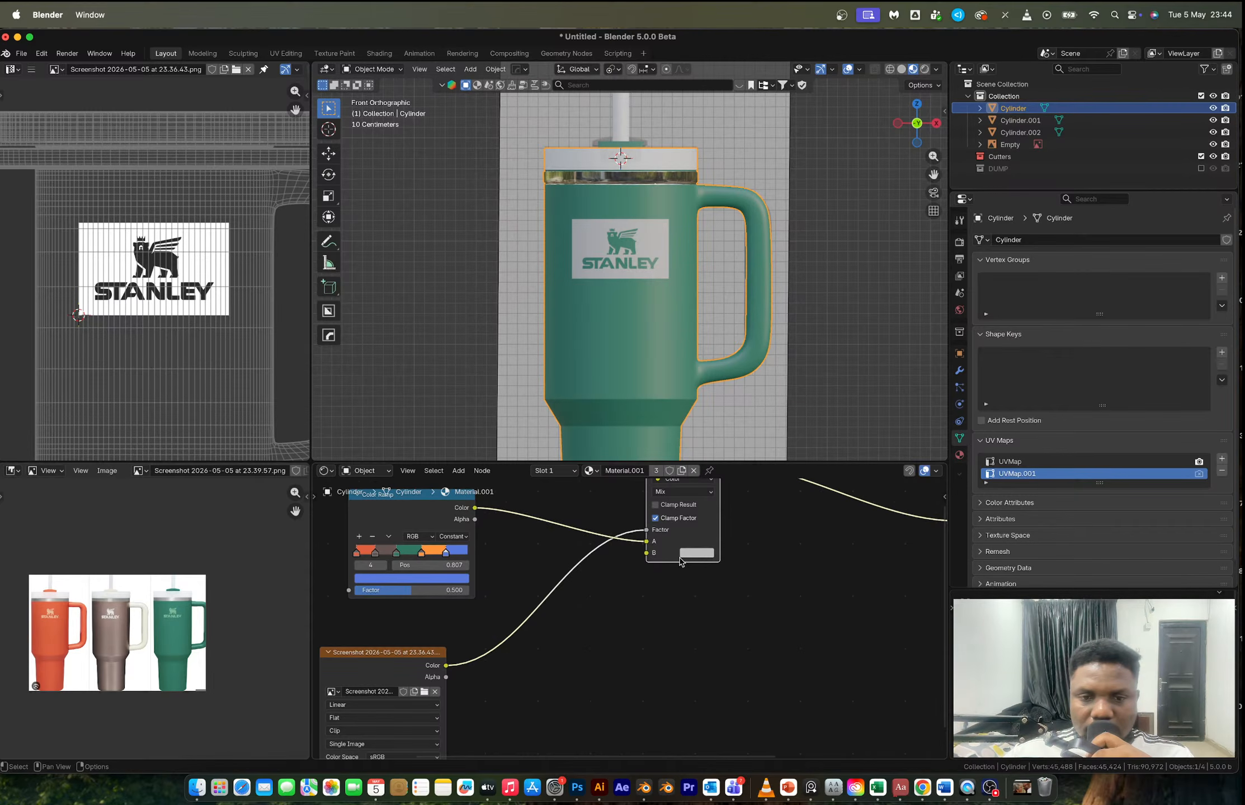
pyautogui.moveTo(445, 665); pyautogui.dragTo(603, 605)
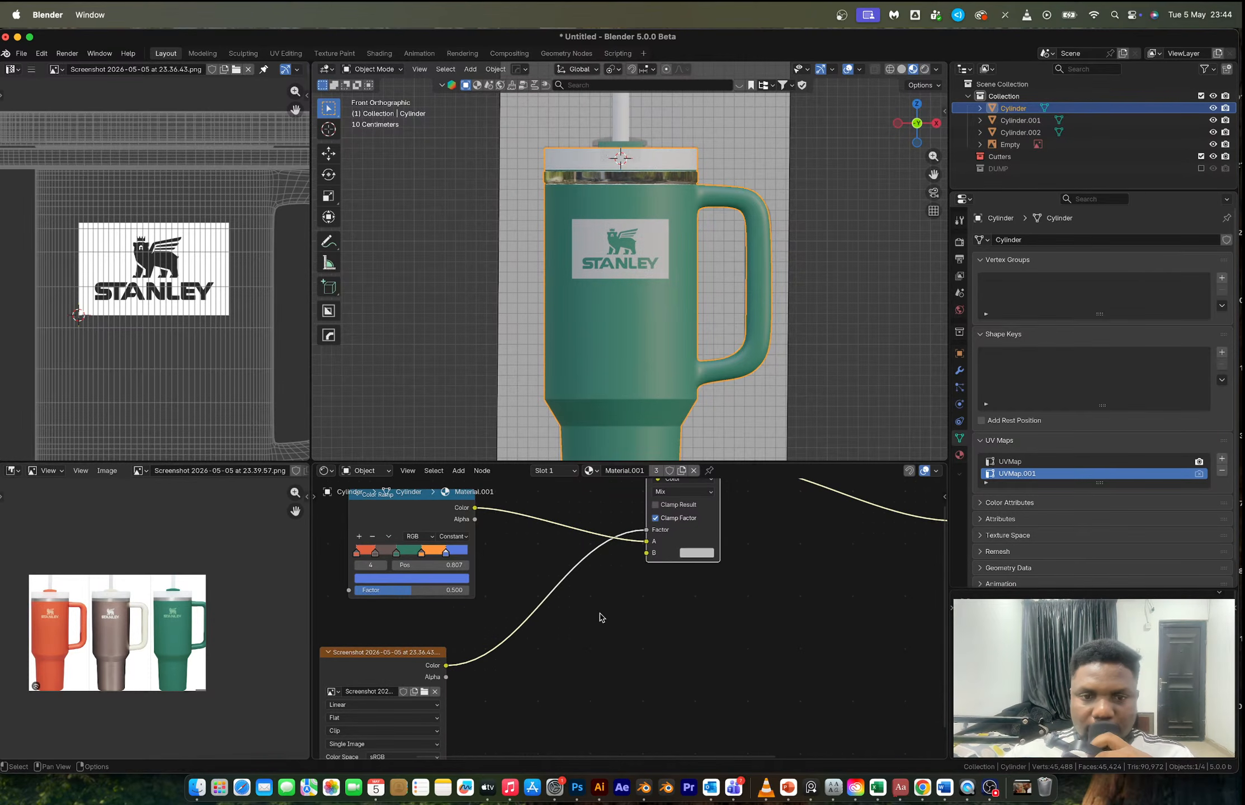
# - Try the Multiply, Add, Lighten, Screen, Subtract and Difference blending modes on the Mix node and return it to Mix
pyautogui.moveTo(646, 559); pyautogui.dragTo(575, 617, button='middle')
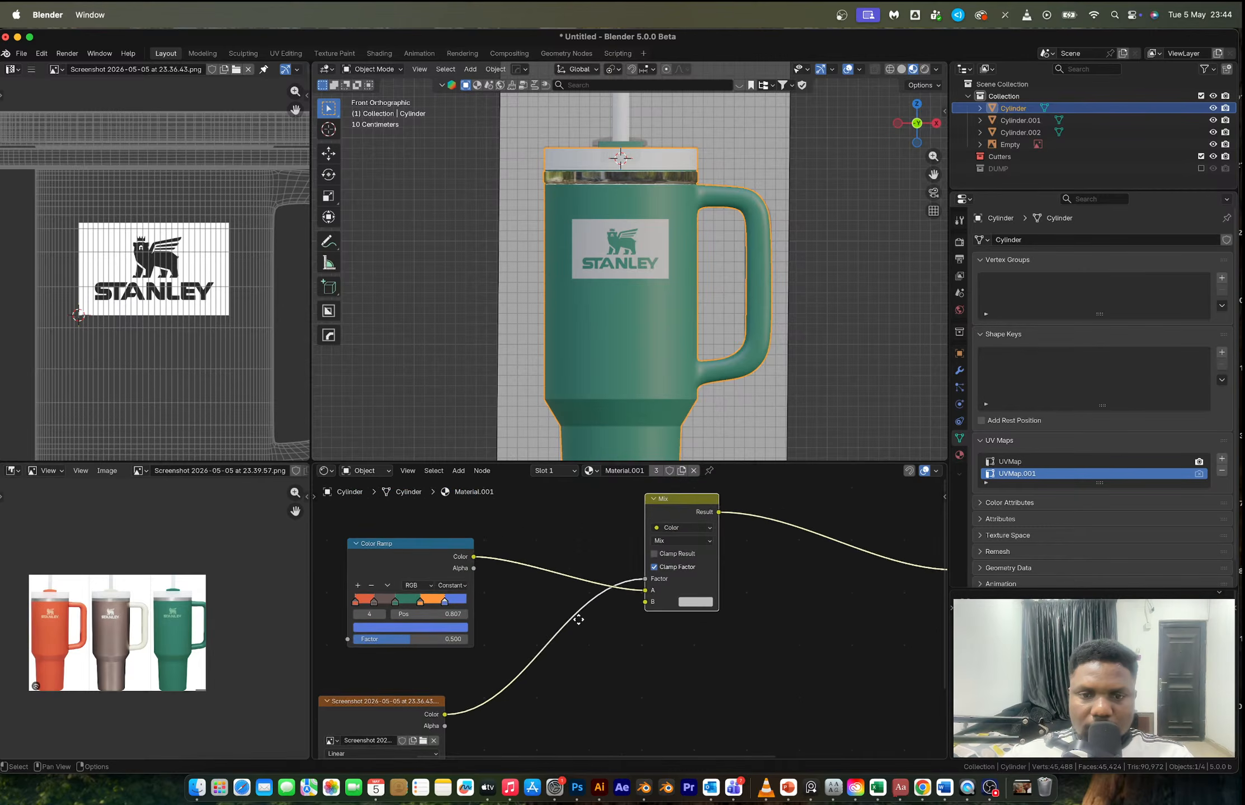
pyautogui.scroll(2, 697, 525)
pyautogui.click(698, 513)
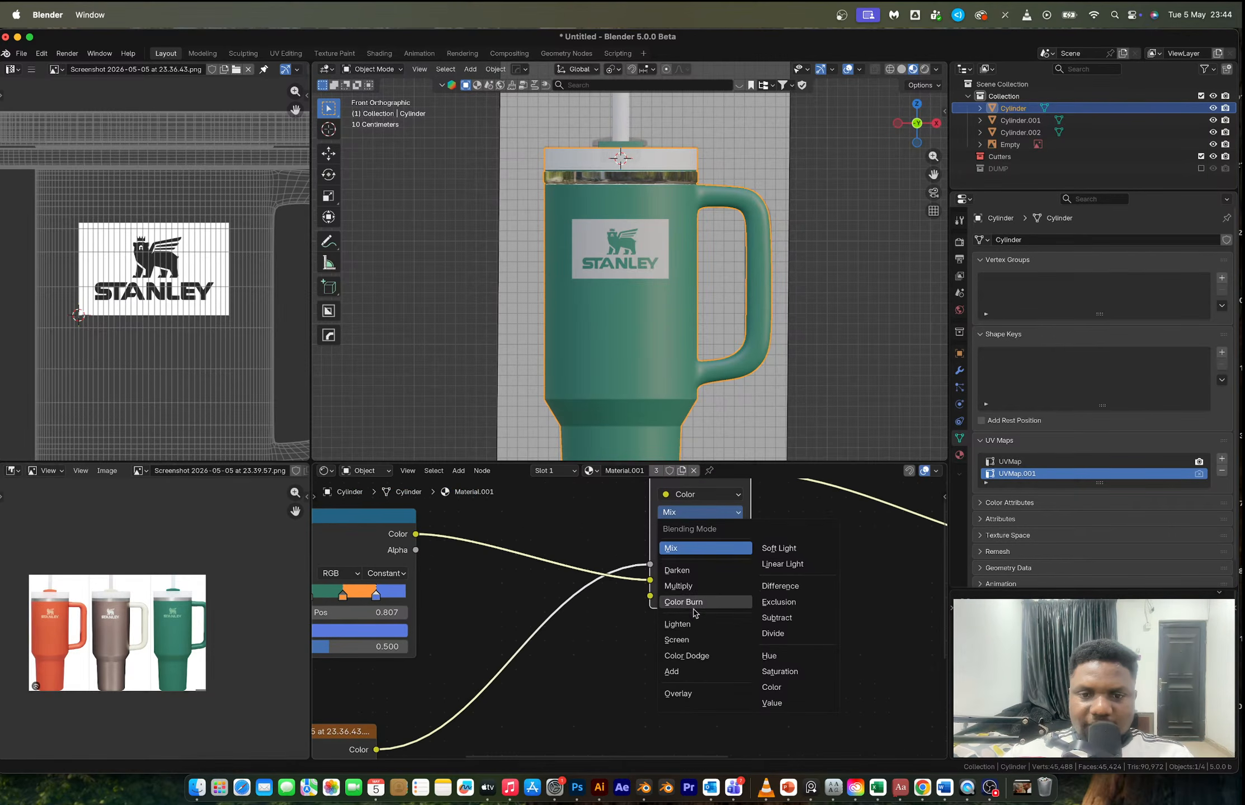
pyautogui.click(696, 585)
pyautogui.scroll(2, 708, 558)
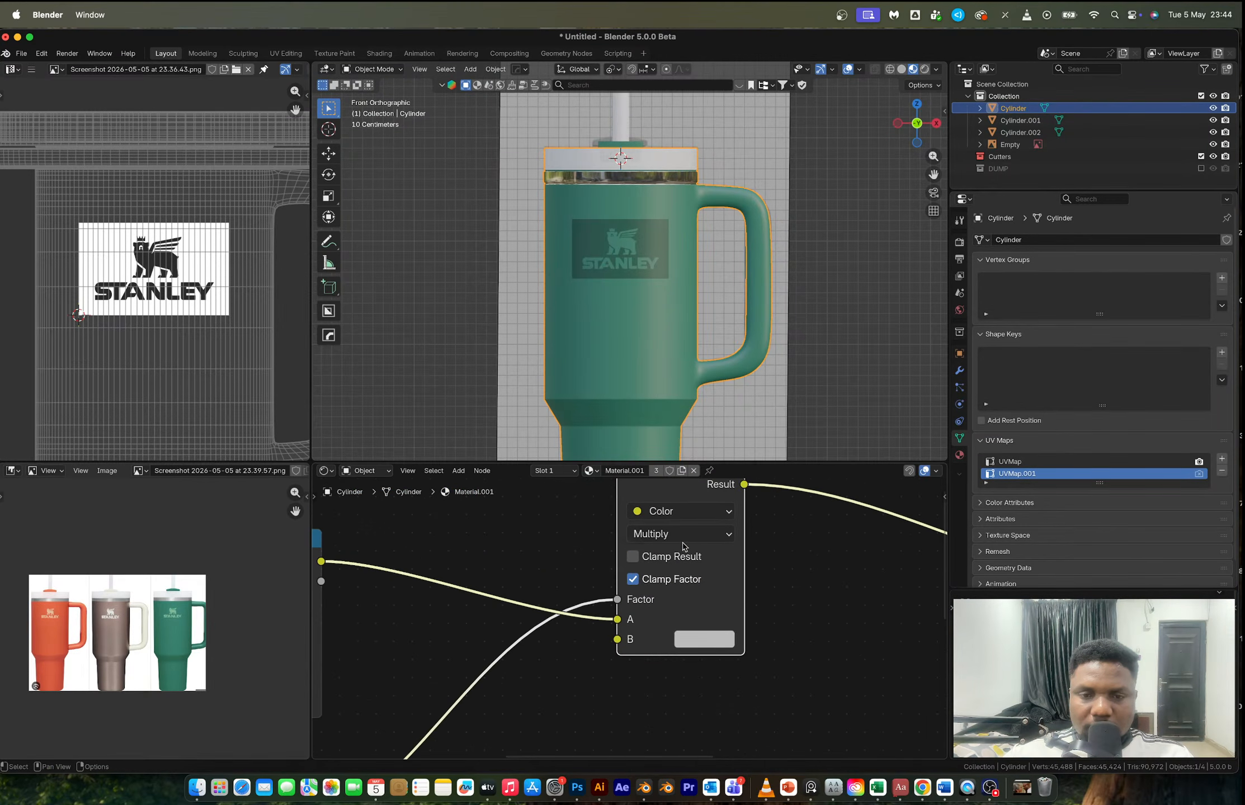
pyautogui.click(679, 534)
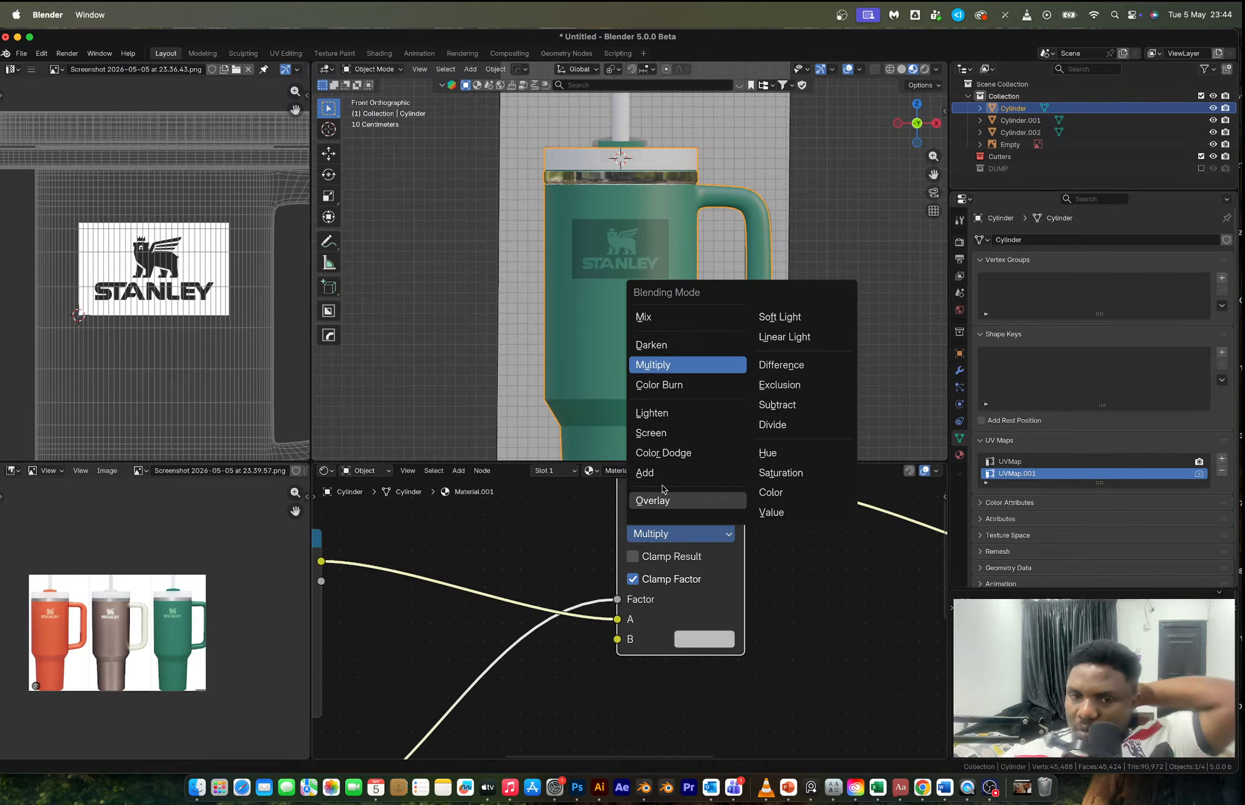
pyautogui.click(648, 473)
pyautogui.click(679, 534)
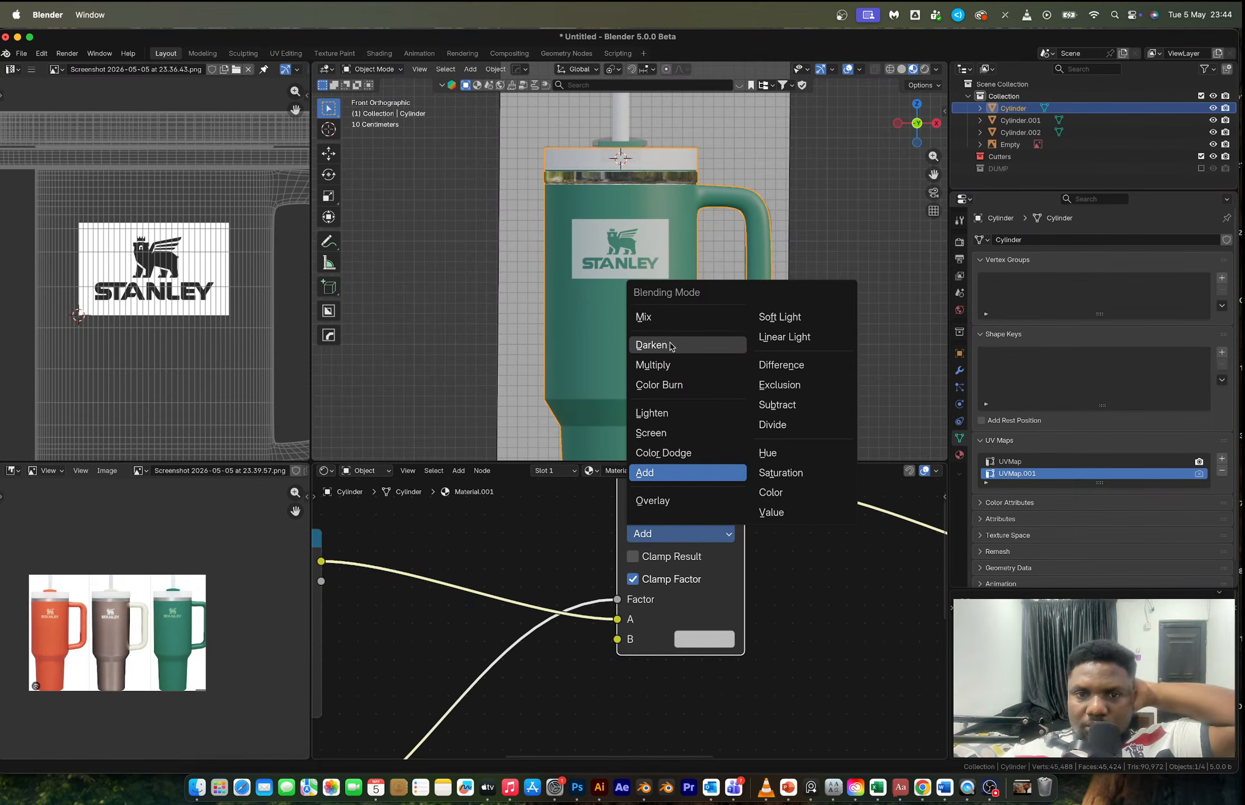
pyautogui.click(662, 413)
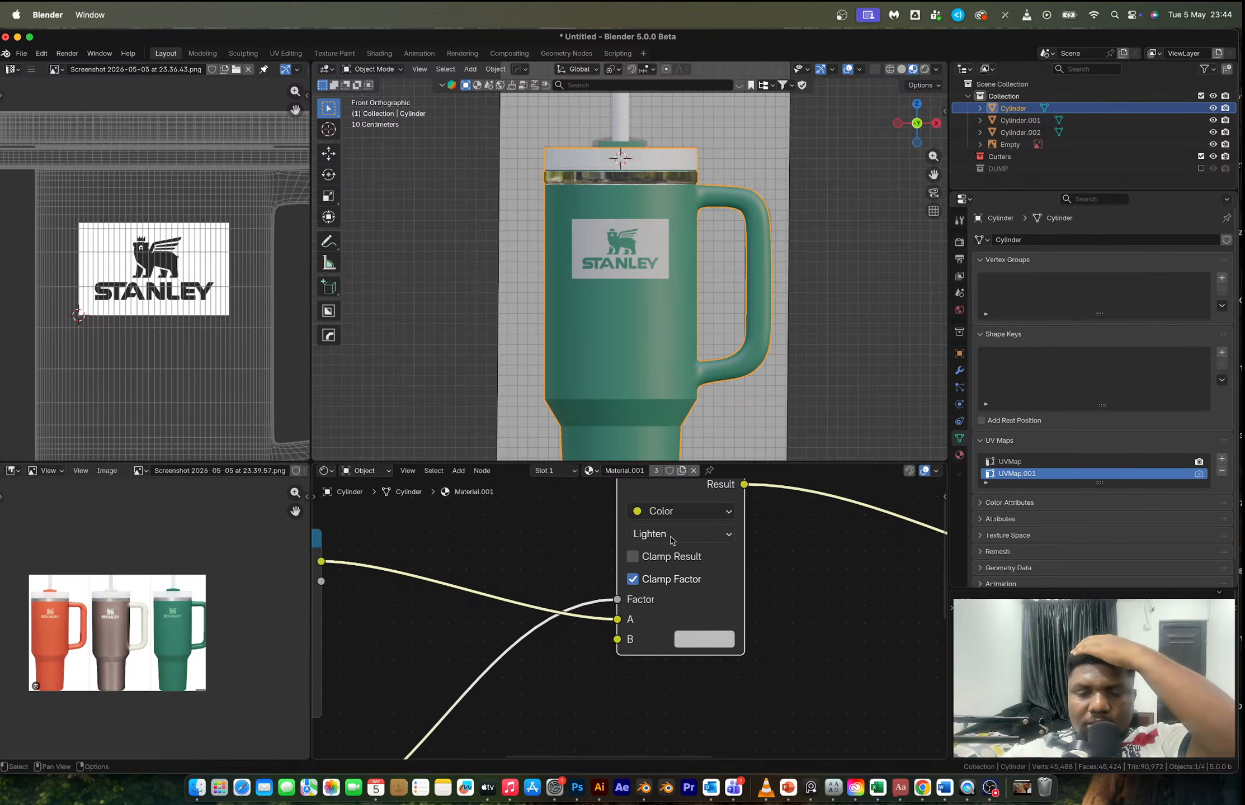
pyautogui.click(672, 536)
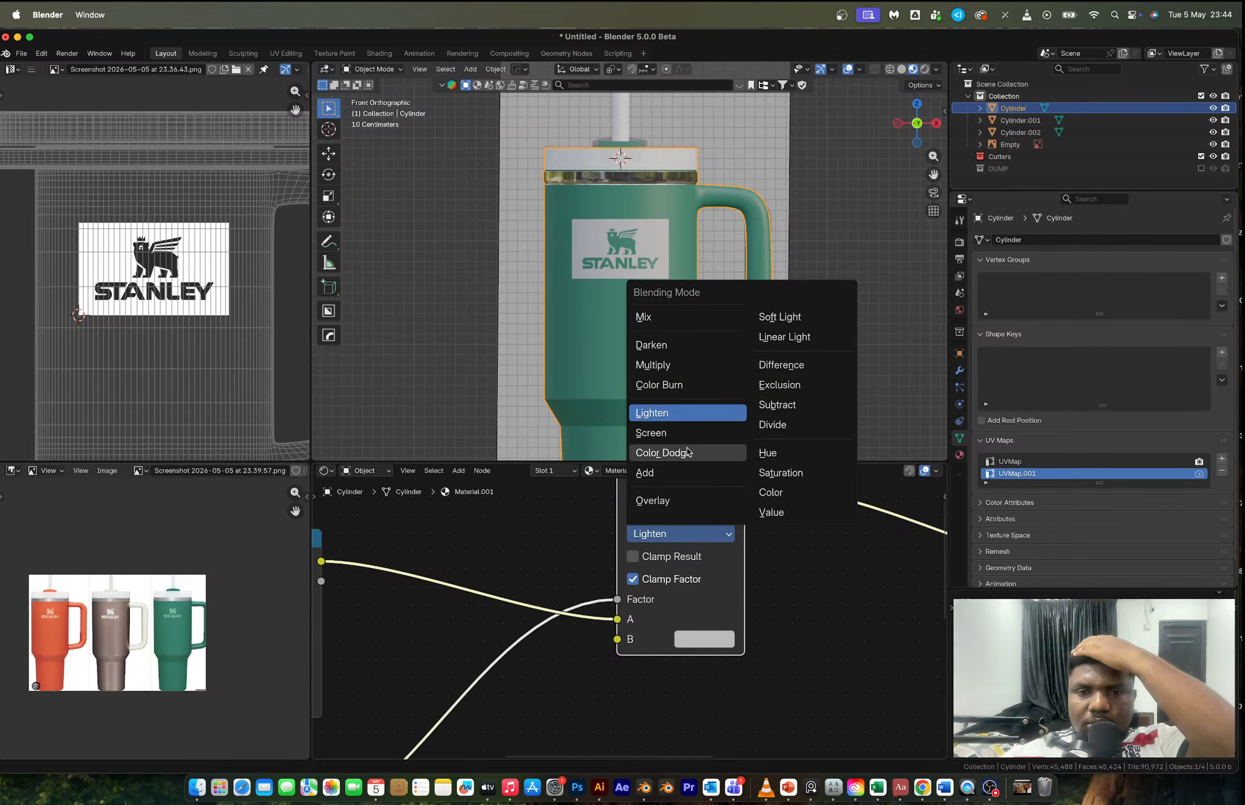
pyautogui.click(676, 432)
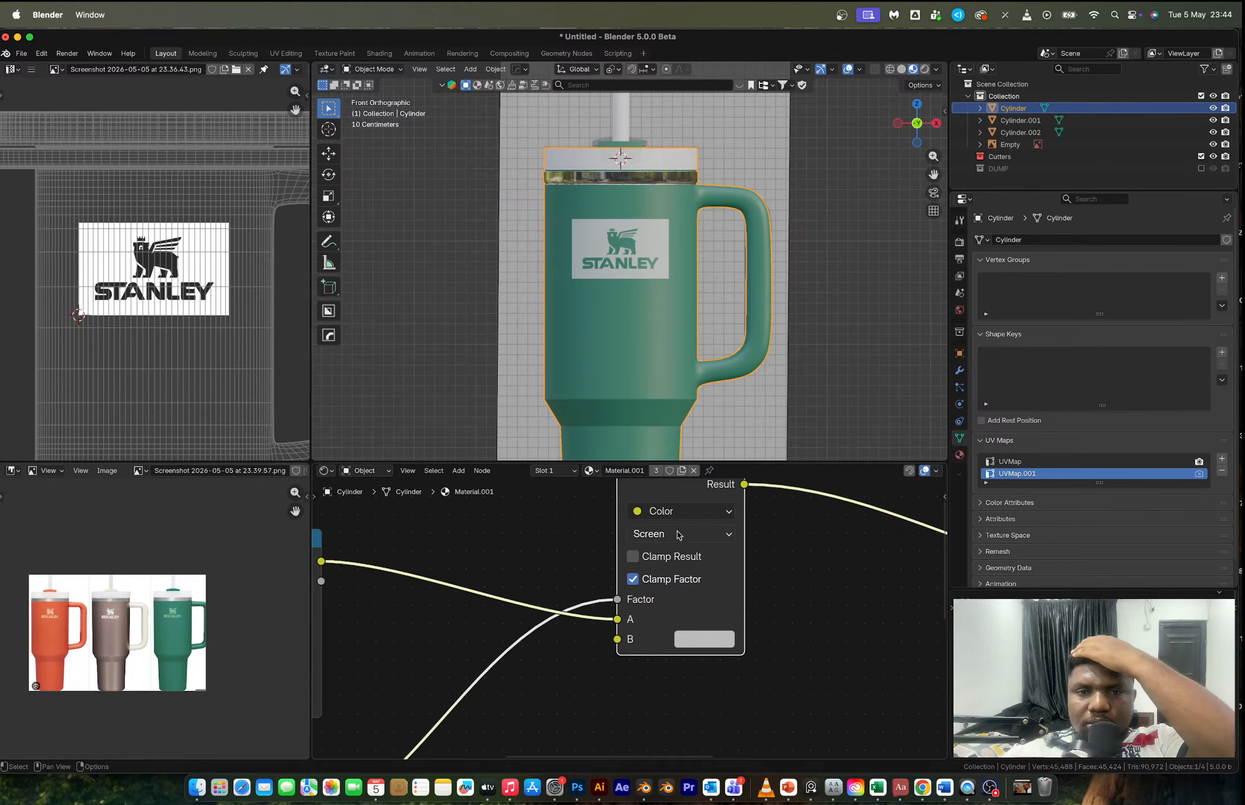
pyautogui.click(677, 535)
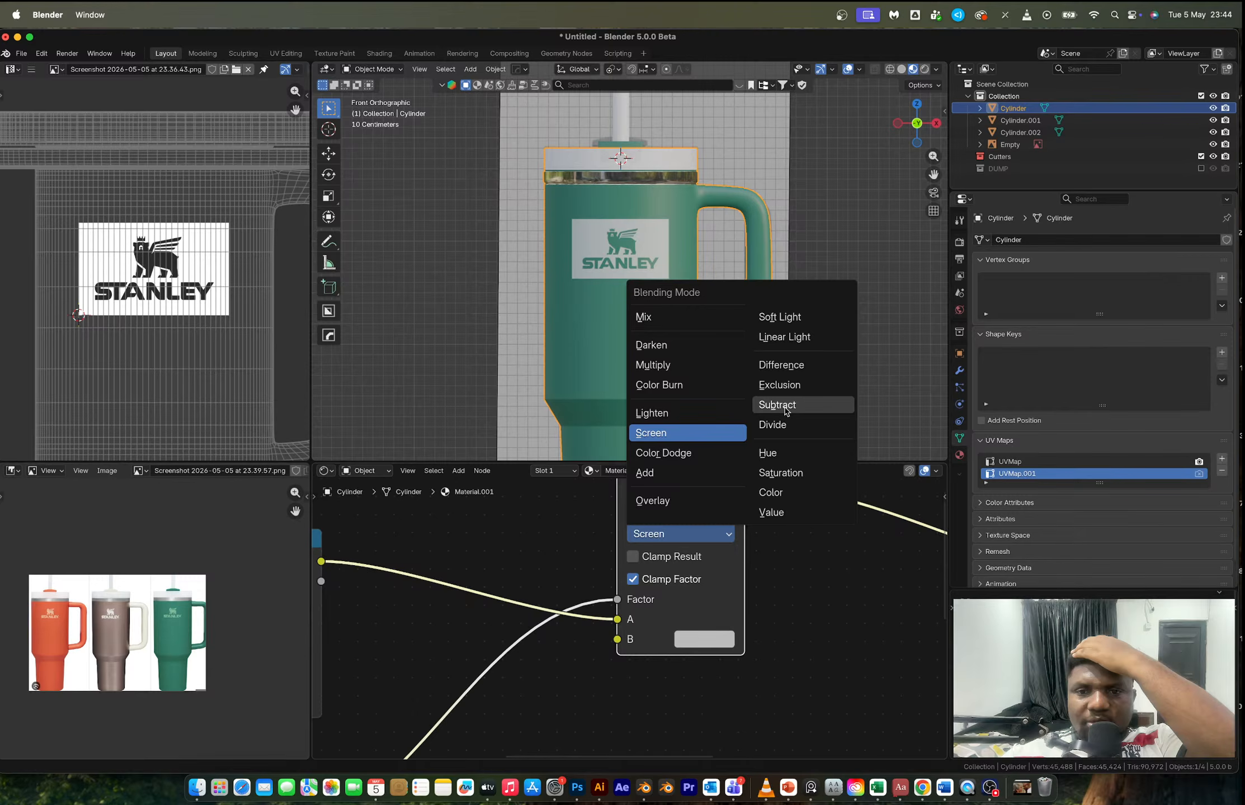
pyautogui.click(786, 406)
pyautogui.click(678, 534)
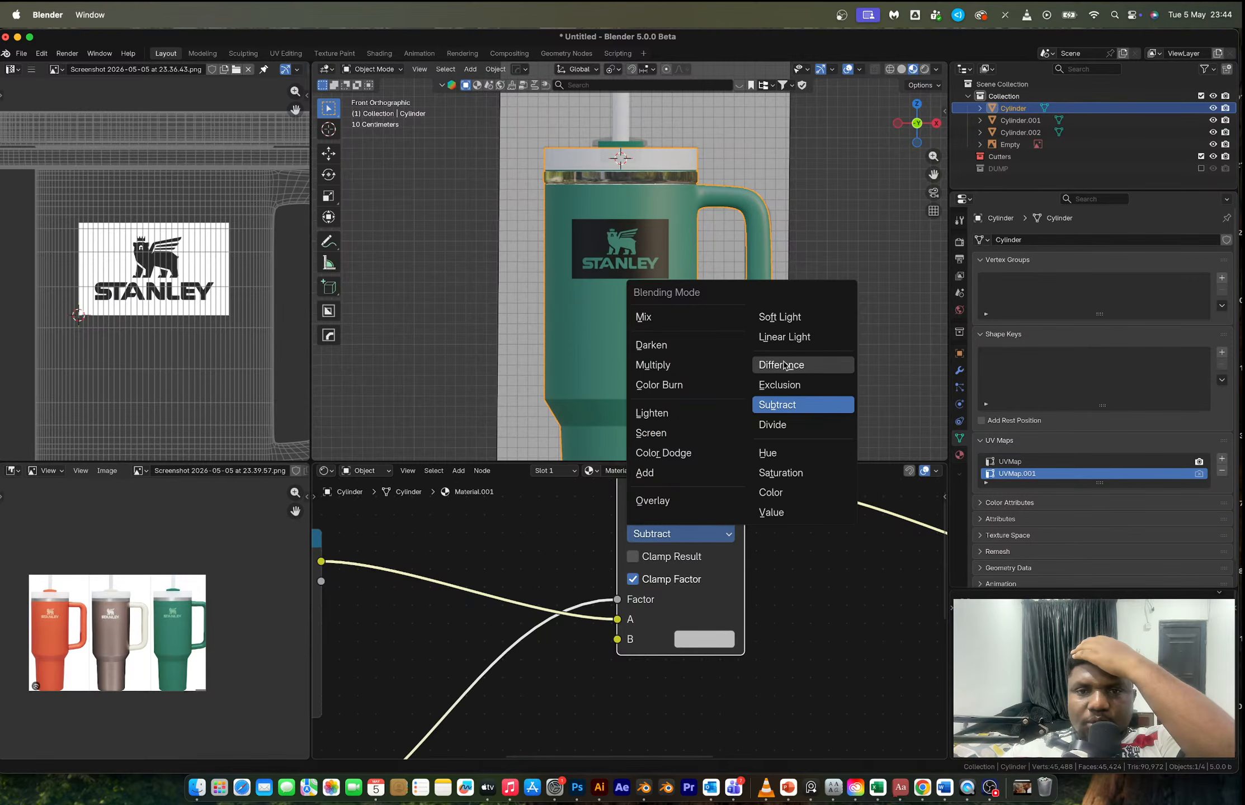
pyautogui.click(781, 365)
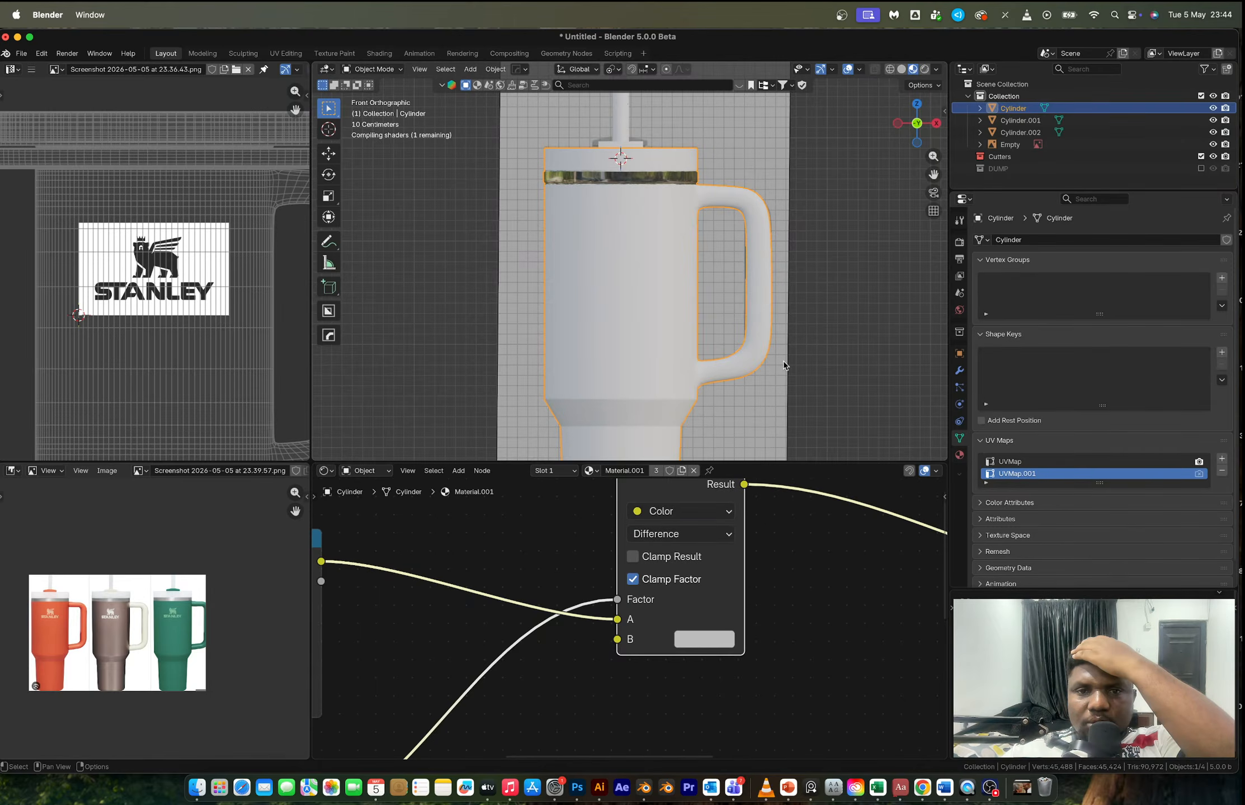
pyautogui.click(687, 536)
pyautogui.click(667, 347)
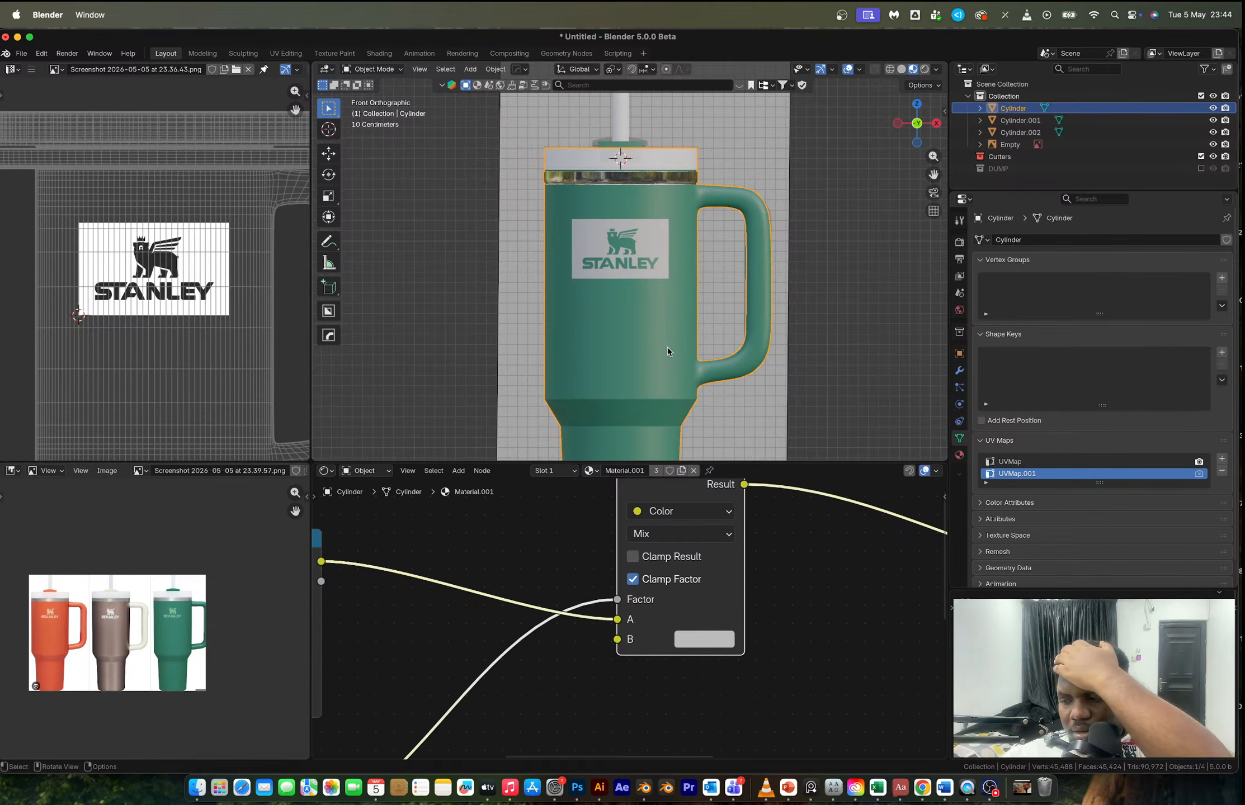
# - Disconnect the Color Ramp from the Mix node's A input
pyautogui.scroll(-4, 532, 627)
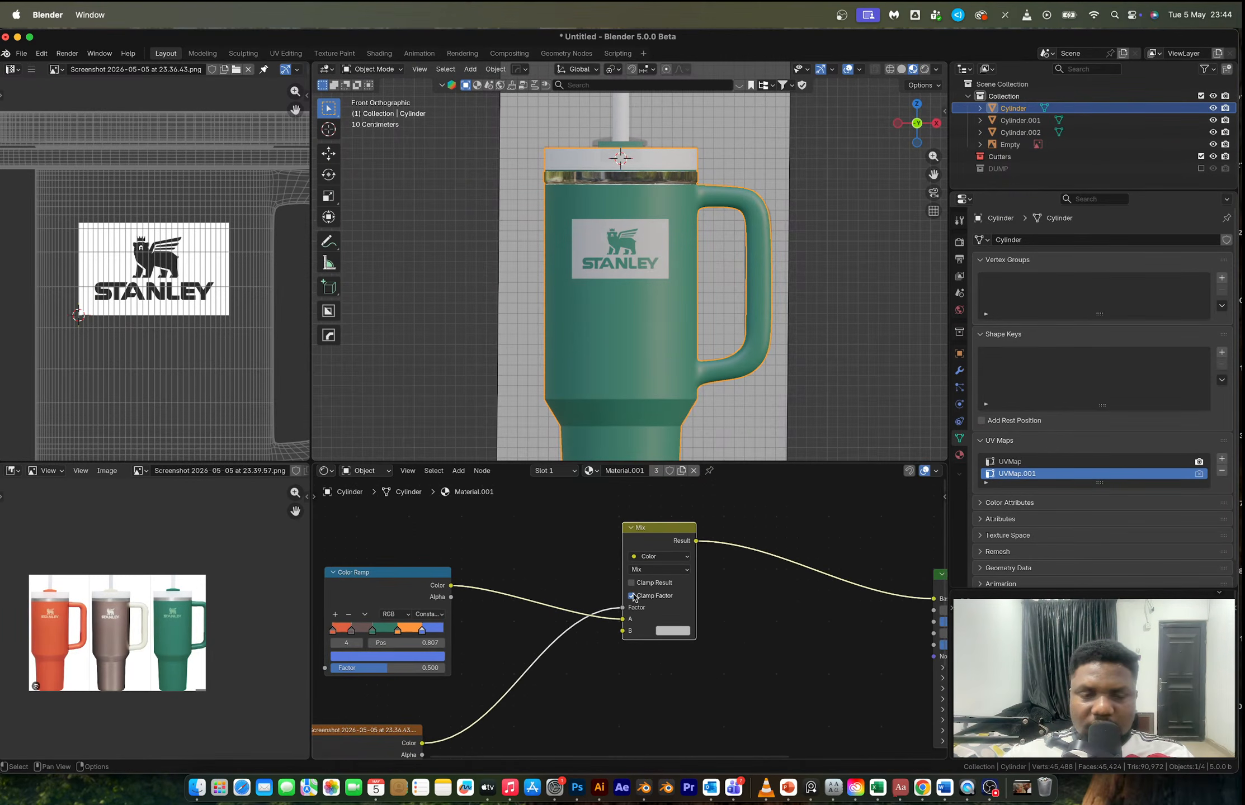
pyautogui.moveTo(485, 617); pyautogui.dragTo(526, 612, button='middle')
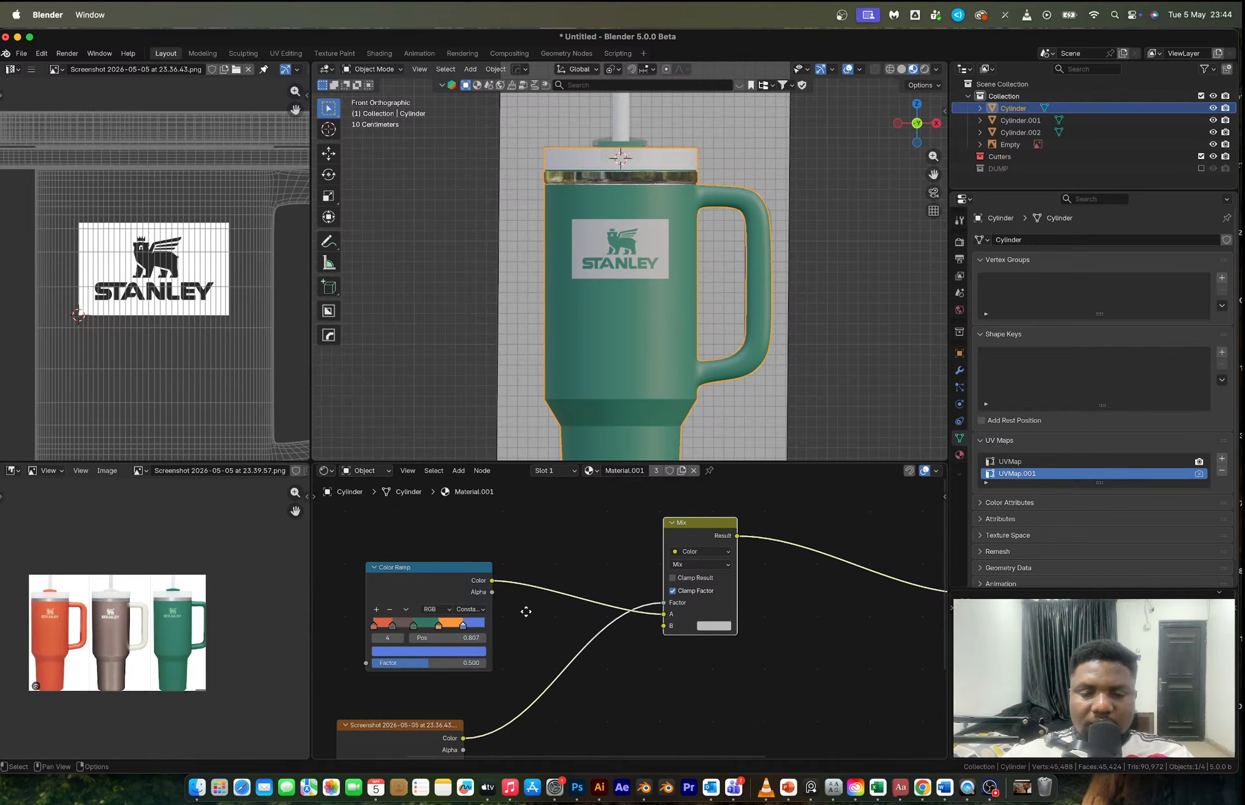
pyautogui.scroll(-4, 533, 684)
pyautogui.moveTo(534, 683); pyautogui.dragTo(607, 582, button='middle')
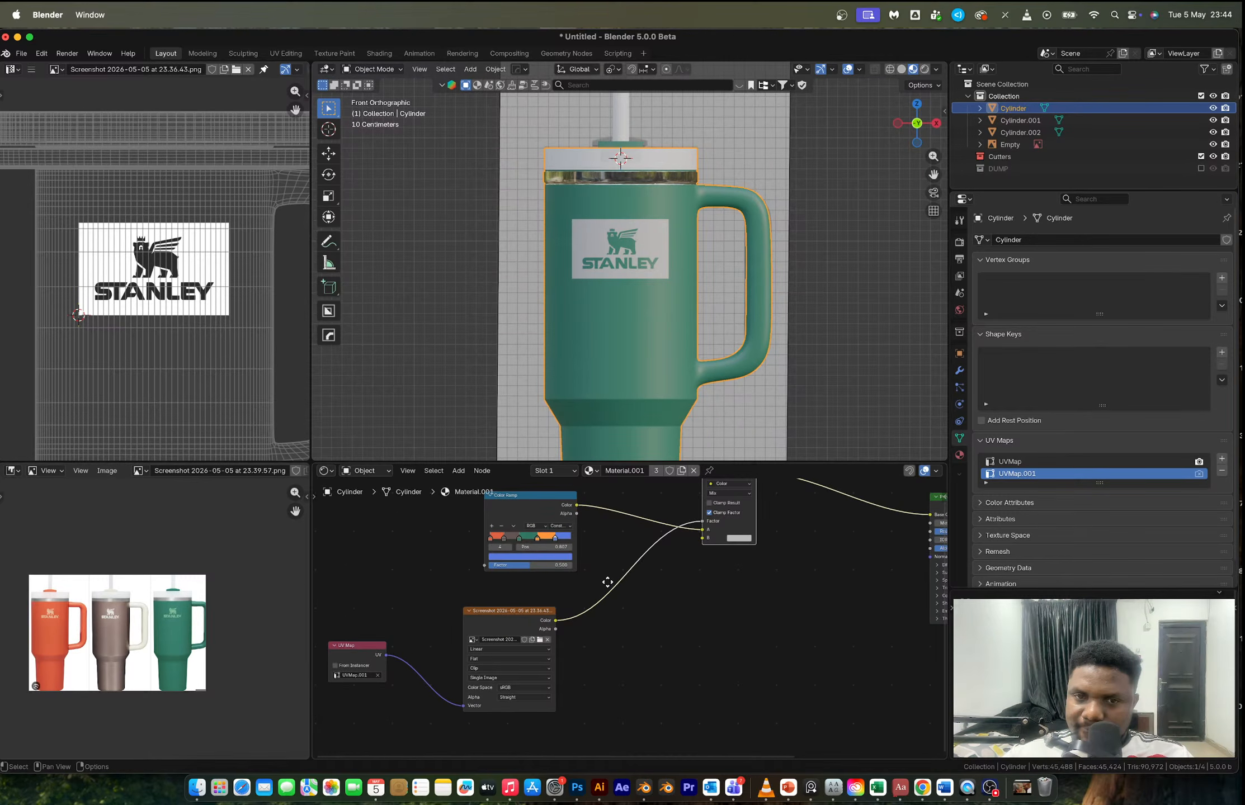
pyautogui.moveTo(464, 705)
pyautogui.mouseDown()
pyautogui.moveTo(422, 722)
pyautogui.moveTo(389, 659)
pyautogui.moveTo(471, 706)
pyautogui.mouseUp()
pyautogui.scroll(3, 584, 587)
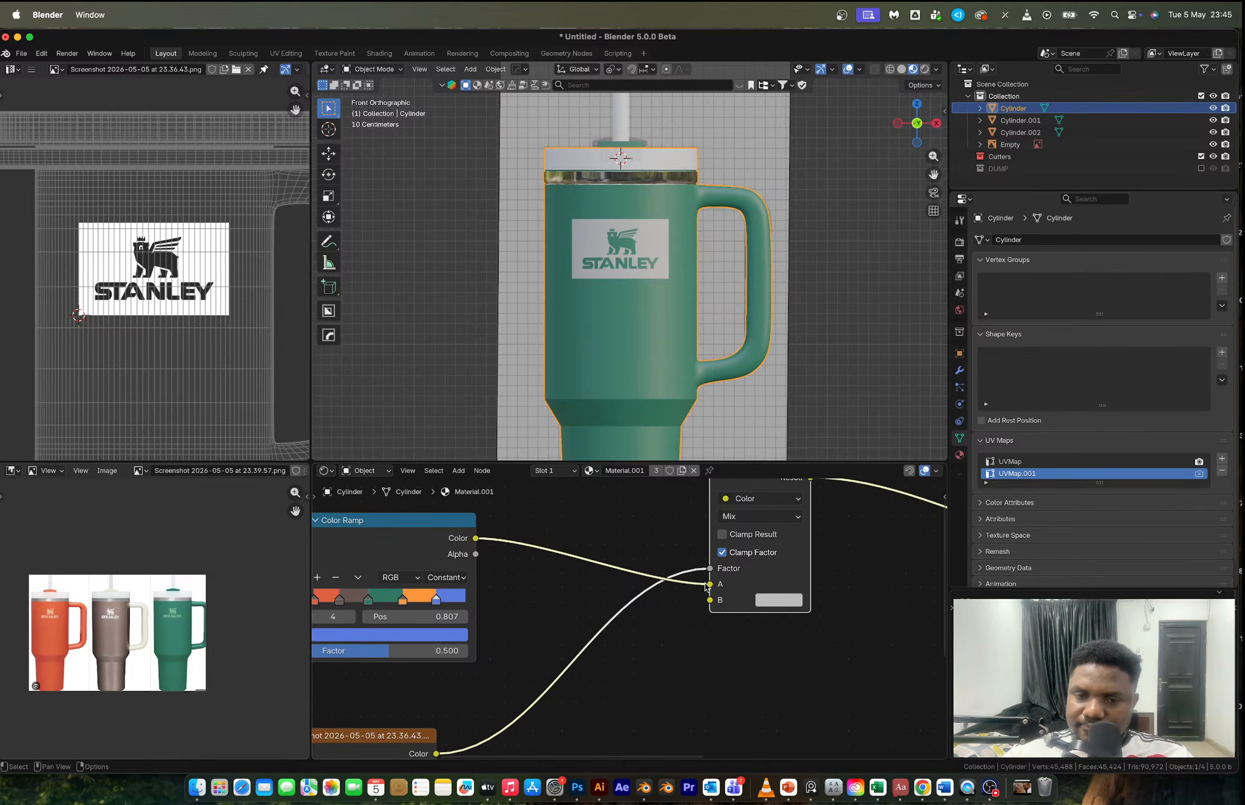
pyautogui.moveTo(709, 584); pyautogui.dragTo(617, 628)
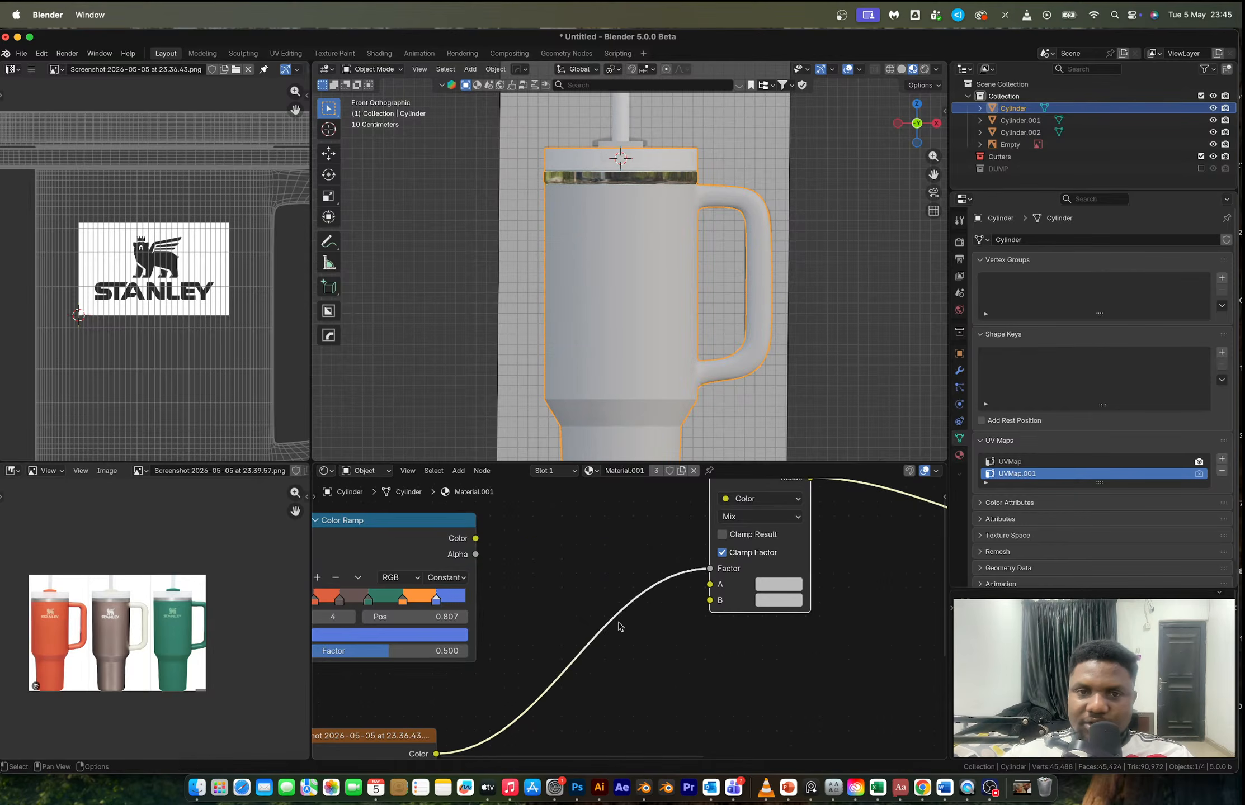
# - Try dark gray #444444FF as the Mix node's B color, and undo both the color change and the ramp's disconnection
pyautogui.scroll(-3, 617, 628)
pyautogui.hscroll(3, 654, 598)
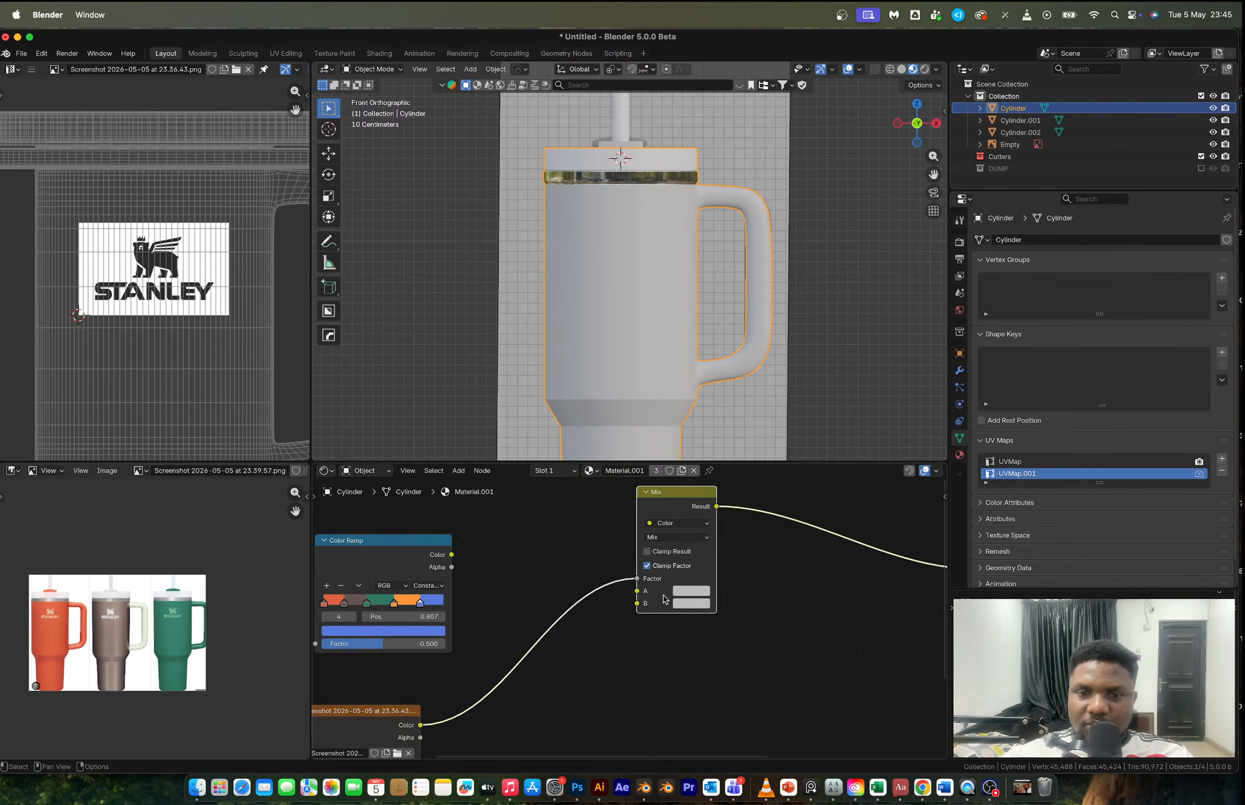
pyautogui.scroll(2, 667, 598)
pyautogui.click(717, 596)
pyautogui.moveTo(848, 388); pyautogui.dragTo(846, 400)
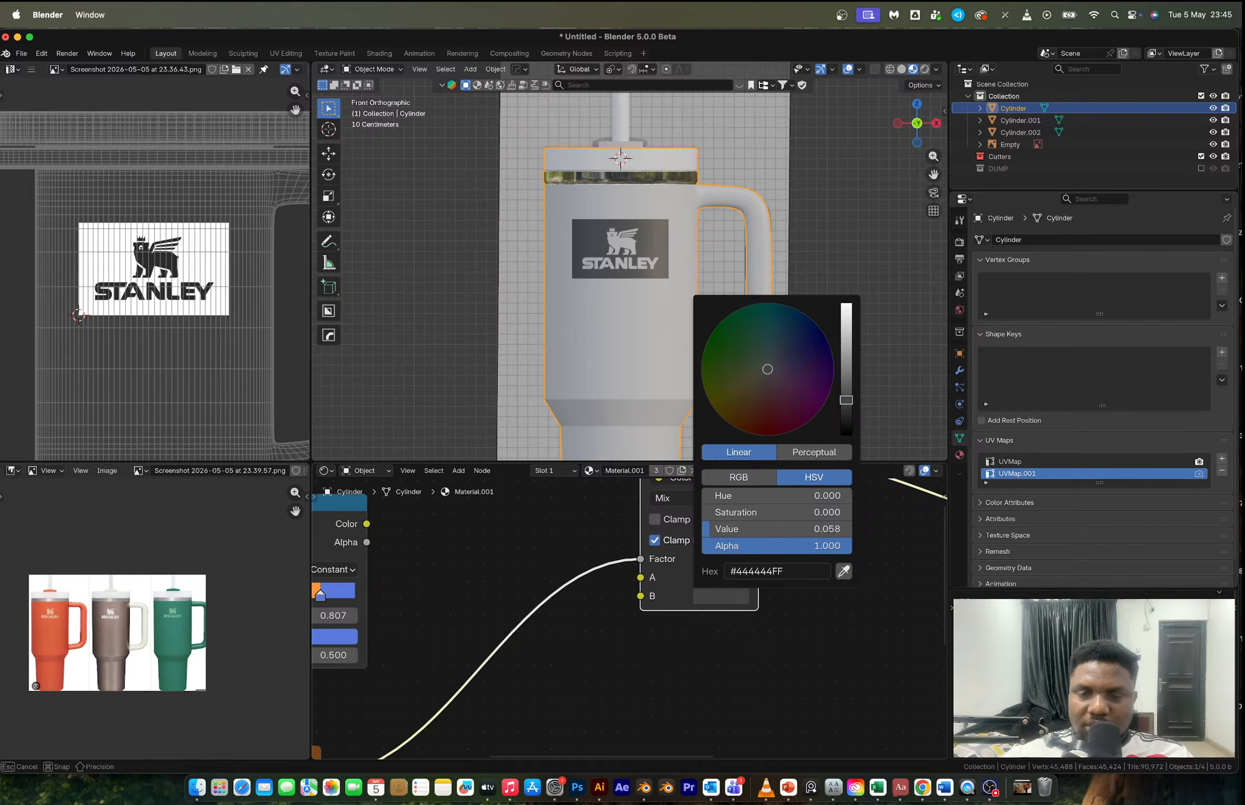
pyautogui.scroll(-2, 660, 666)
pyautogui.moveTo(617, 670); pyautogui.dragTo(696, 586, button='middle')
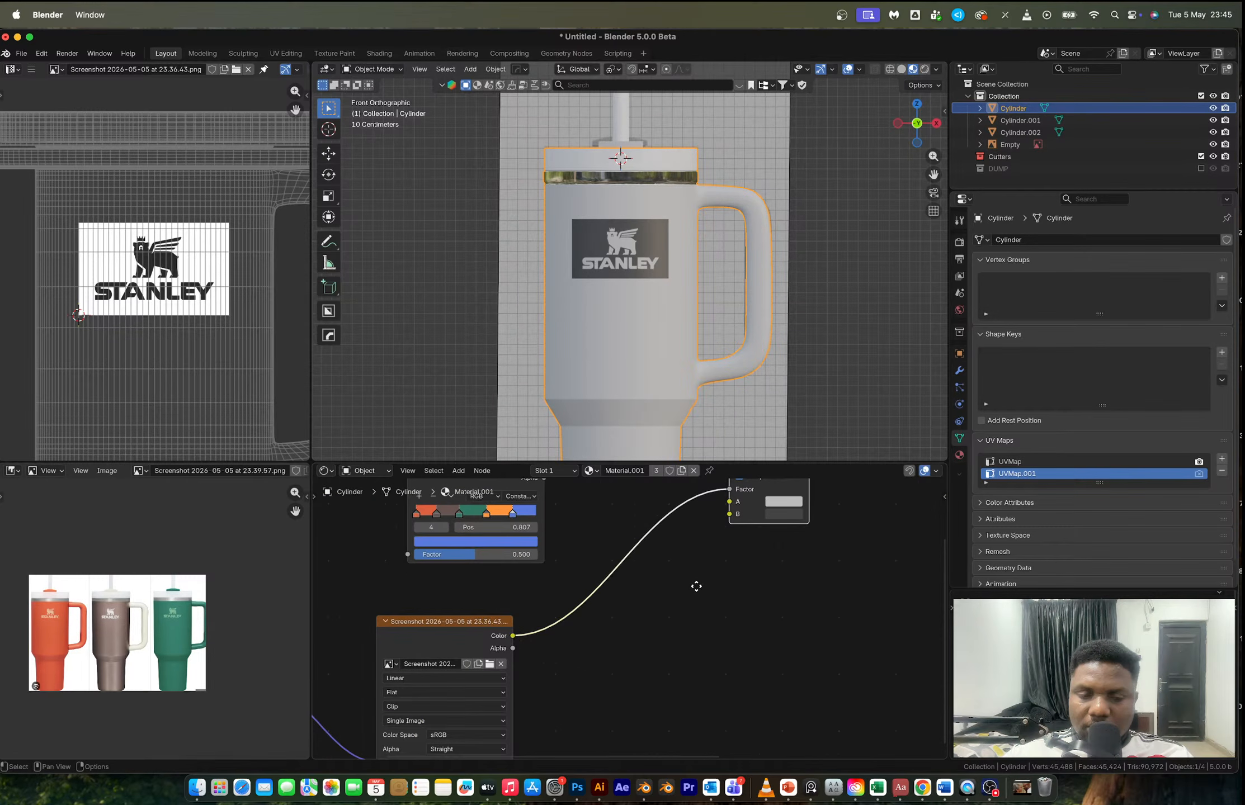
pyautogui.moveTo(696, 586); pyautogui.dragTo(646, 664, button='middle')
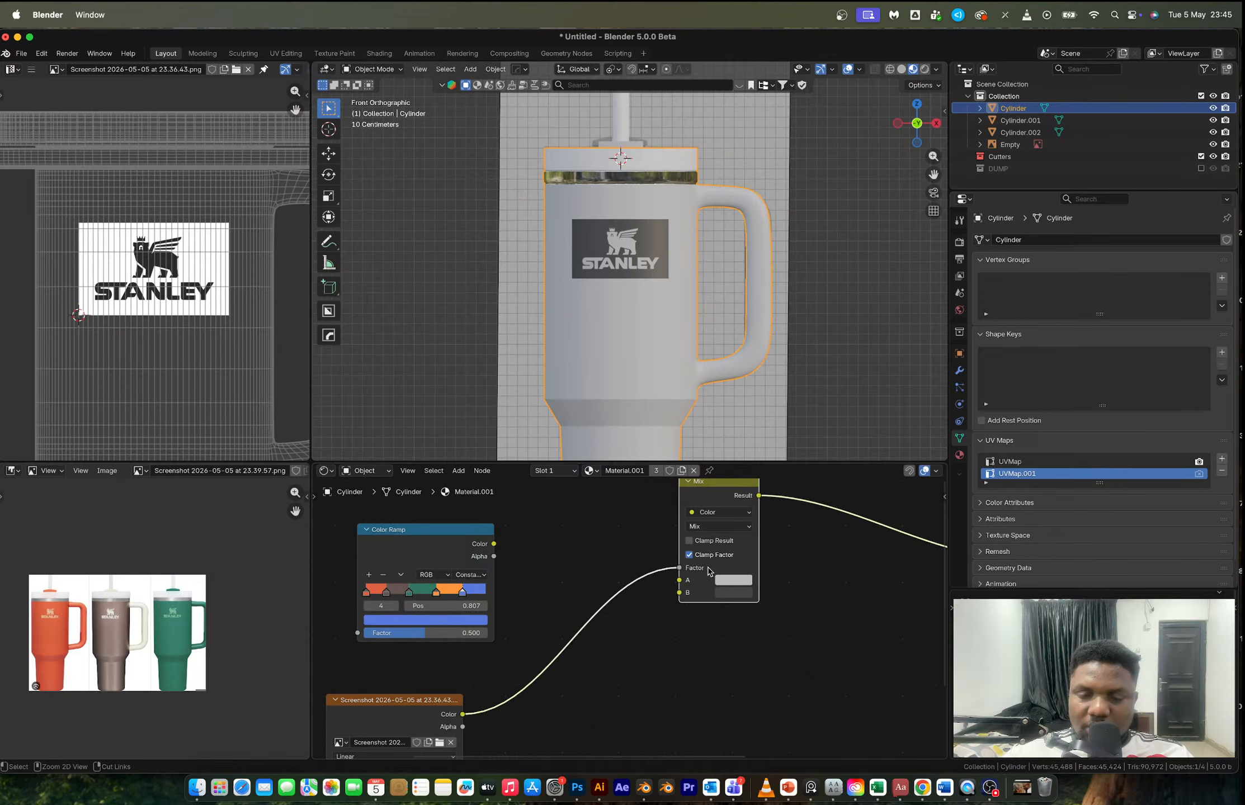
pyautogui.press('super+z')
pyautogui.press('super+z')
# - Try an Invert Color node on the link between the logo texture and the Mix node's Factor, and undo it
pyautogui.hotkey('shift', 'a')
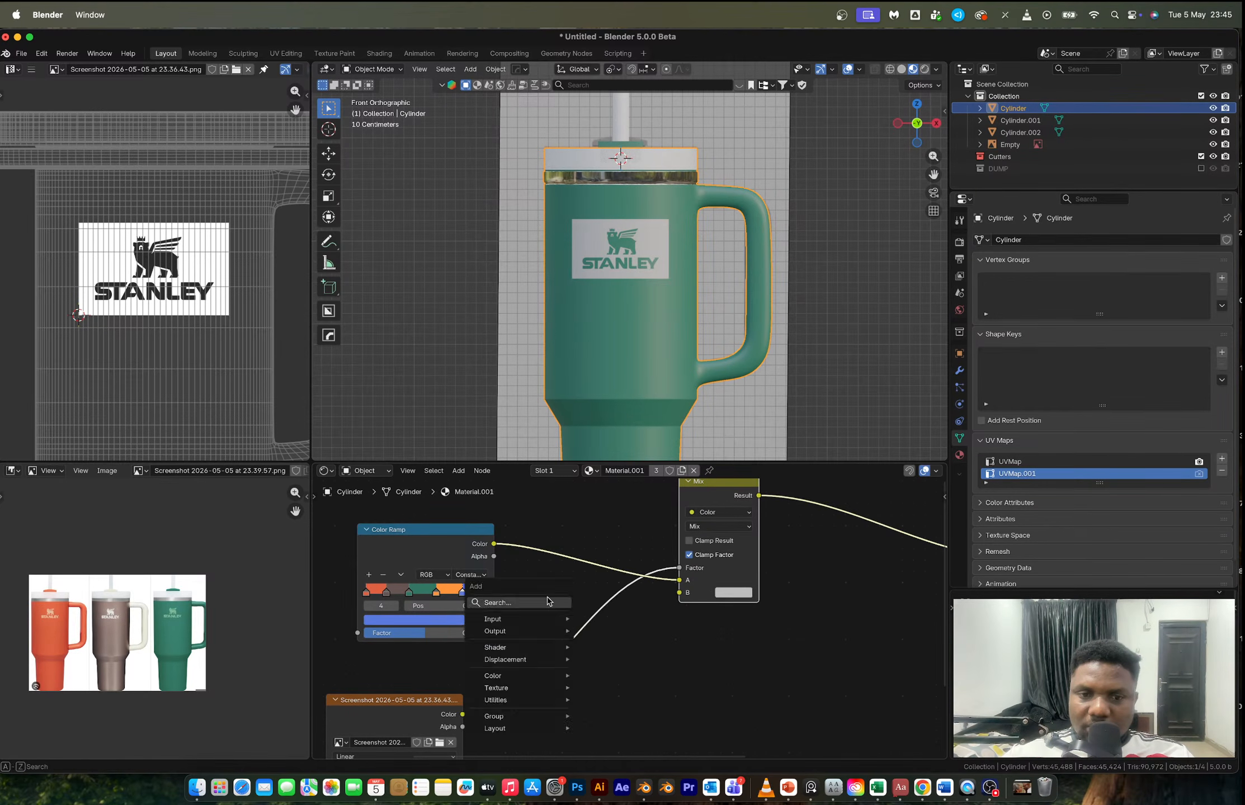
pyautogui.click(548, 599)
pyautogui.write('In')
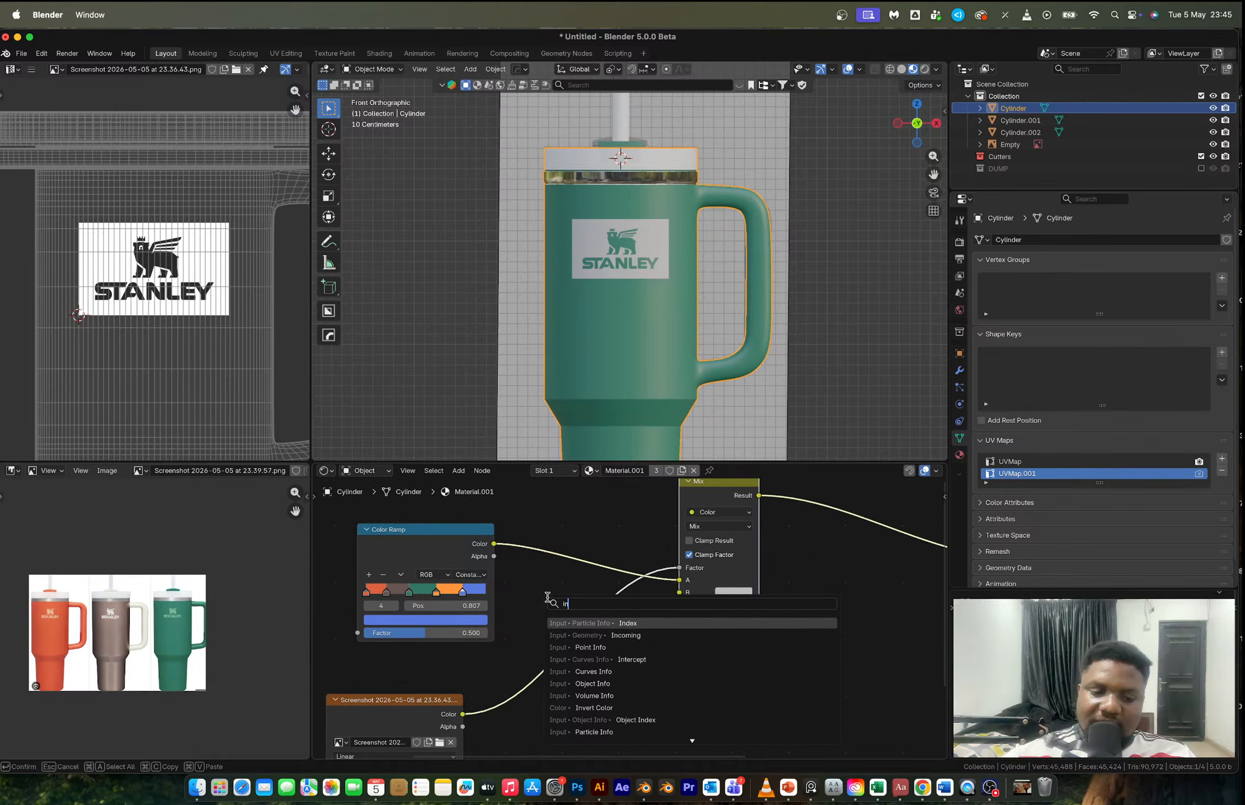
pyautogui.write('v')
pyautogui.press('Return')
pyautogui.click(548, 599)
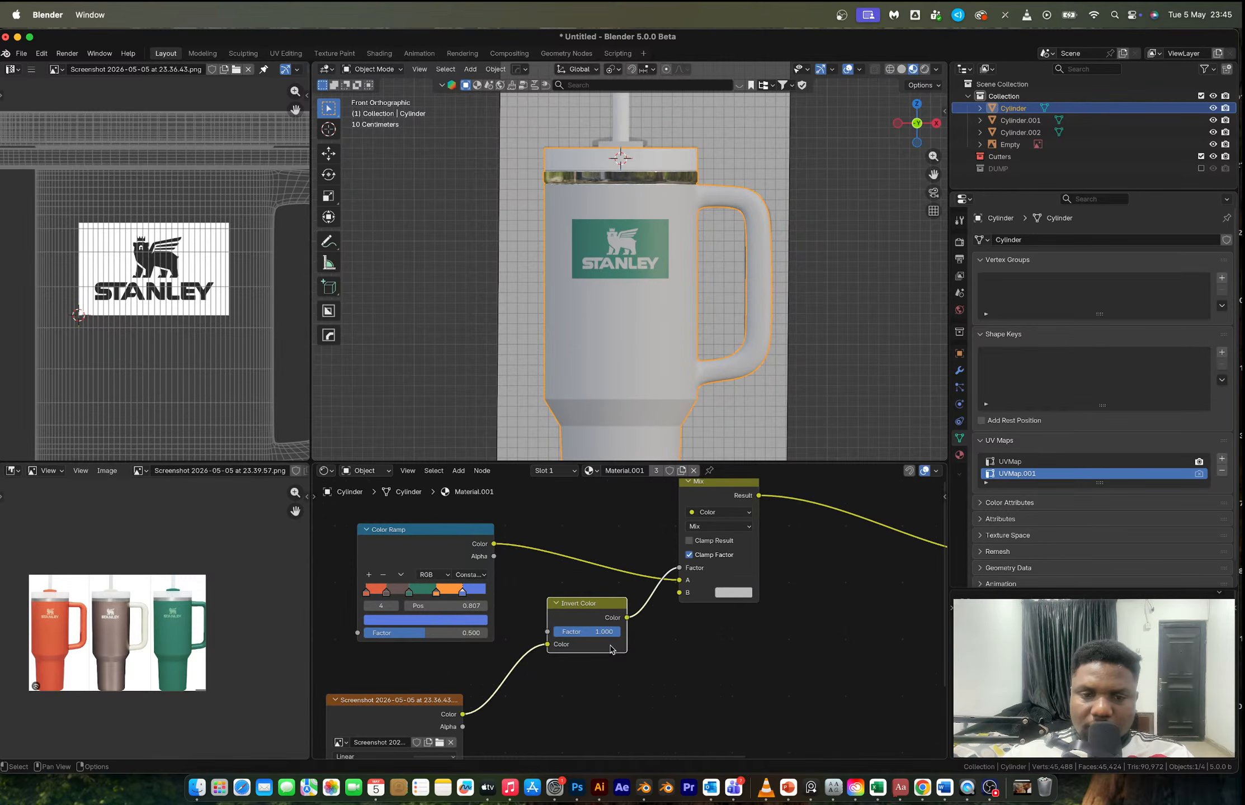
pyautogui.press('super+z')
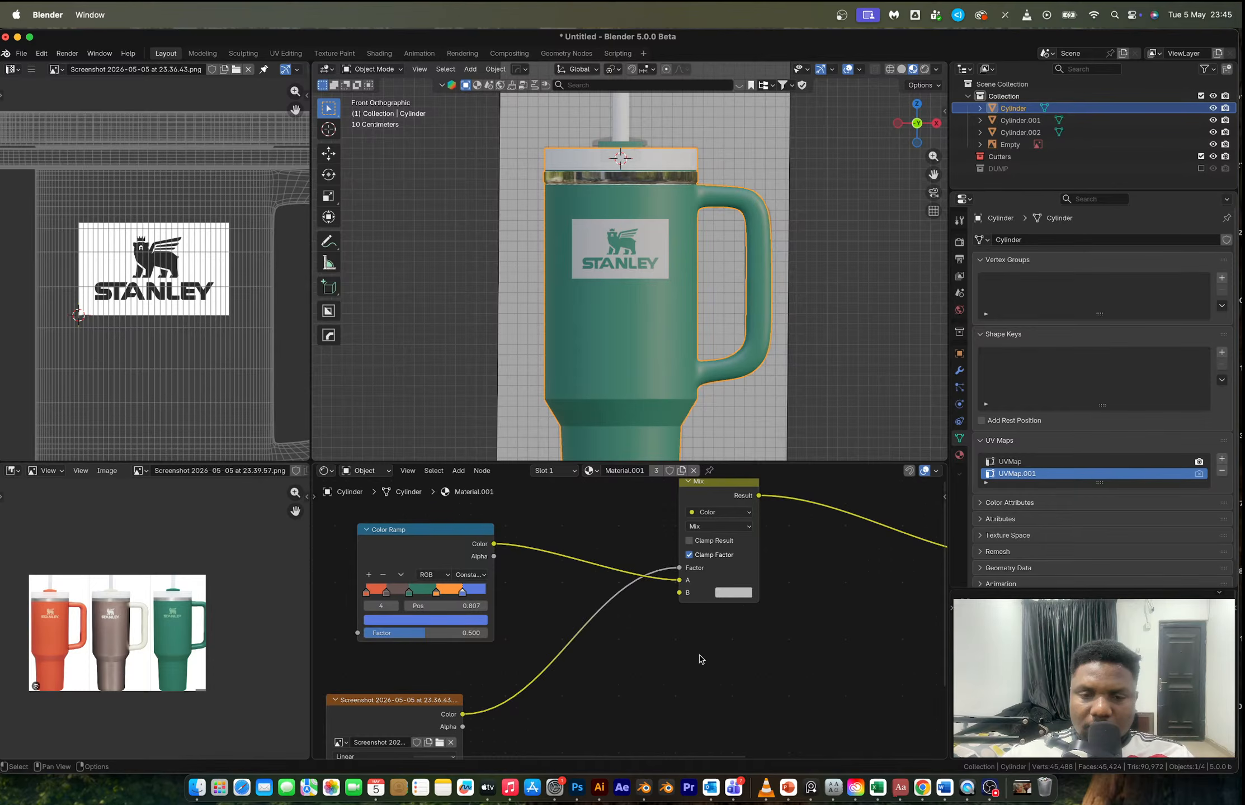
# - Move the logo texture's Color link from the Mix node's Factor to its A input, replacing the Color Ramp link
pyautogui.moveTo(542, 672); pyautogui.dragTo(533, 627, button='middle')
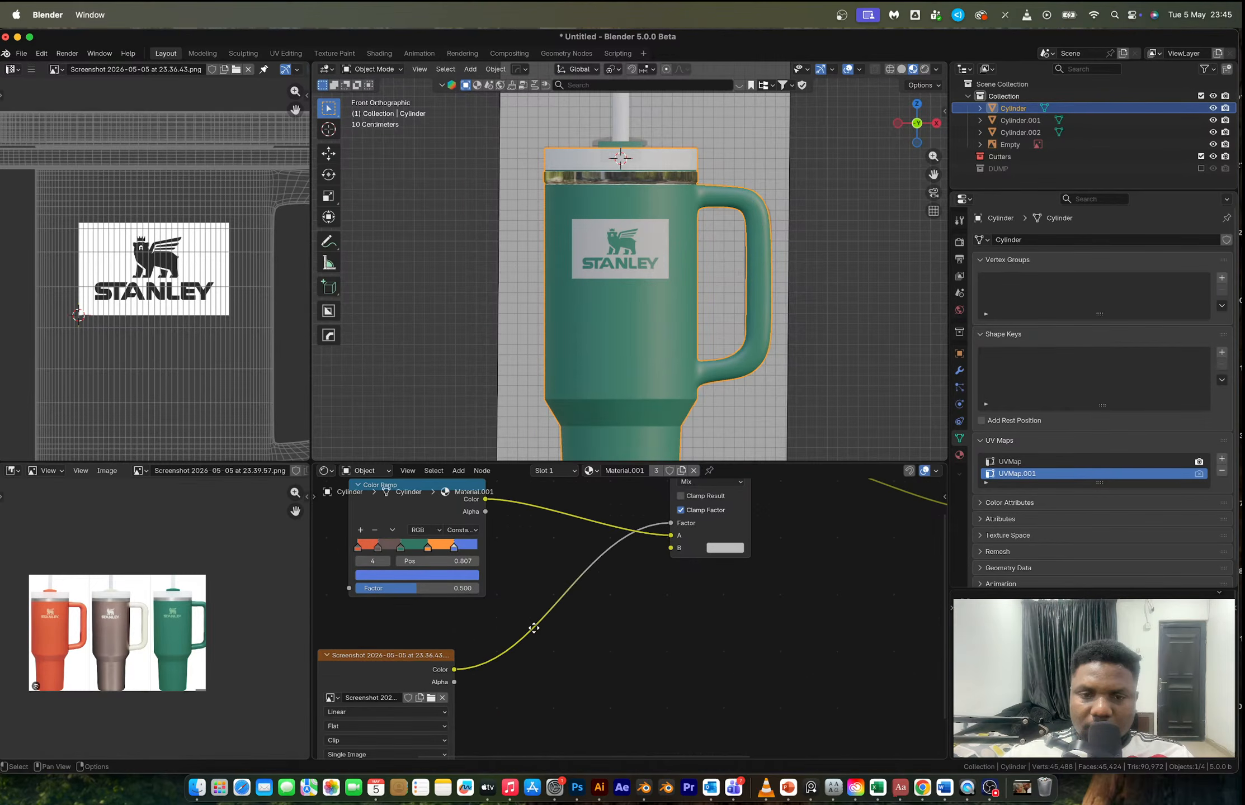
pyautogui.moveTo(534, 628); pyautogui.dragTo(535, 639, button='middle')
pyautogui.moveTo(672, 533); pyautogui.dragTo(672, 546)
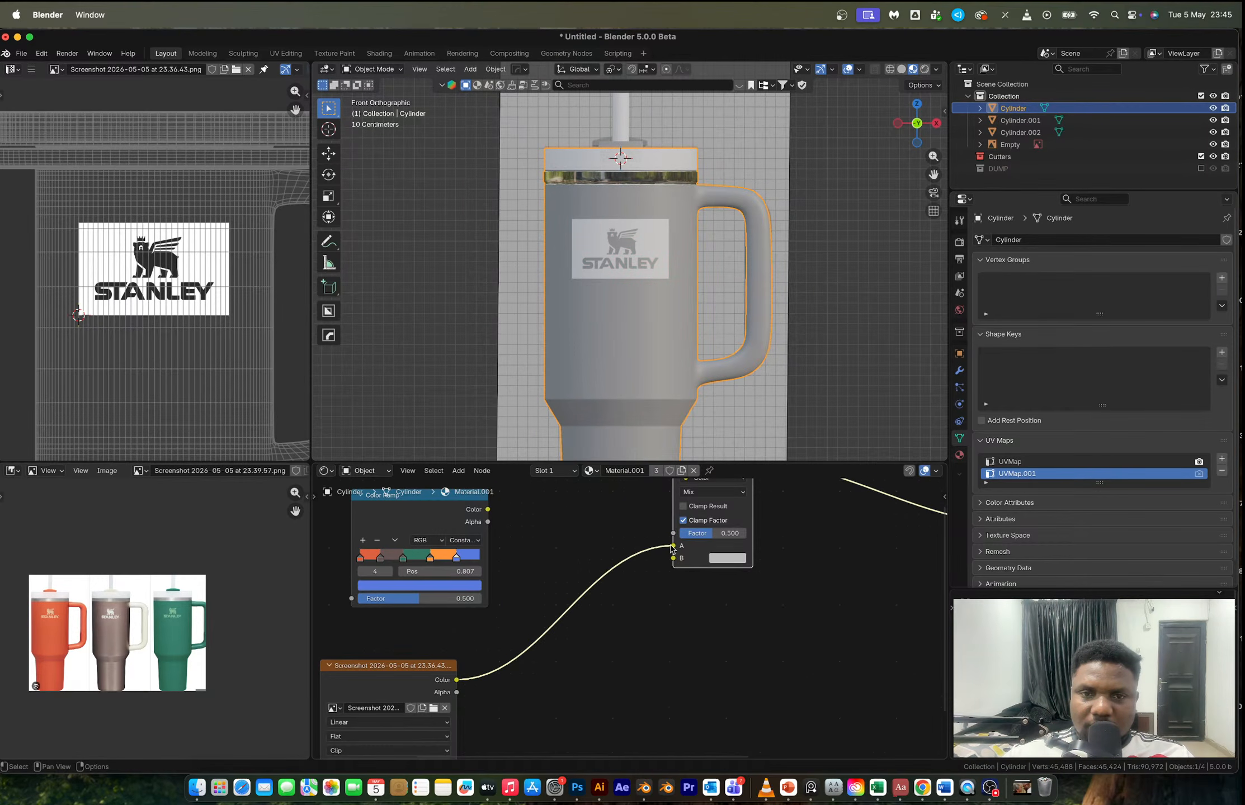
# - Link the Color Ramp's Color output to the Mix node's B input and set the mix factor to about 0.546
pyautogui.moveTo(488, 510); pyautogui.dragTo(672, 534)
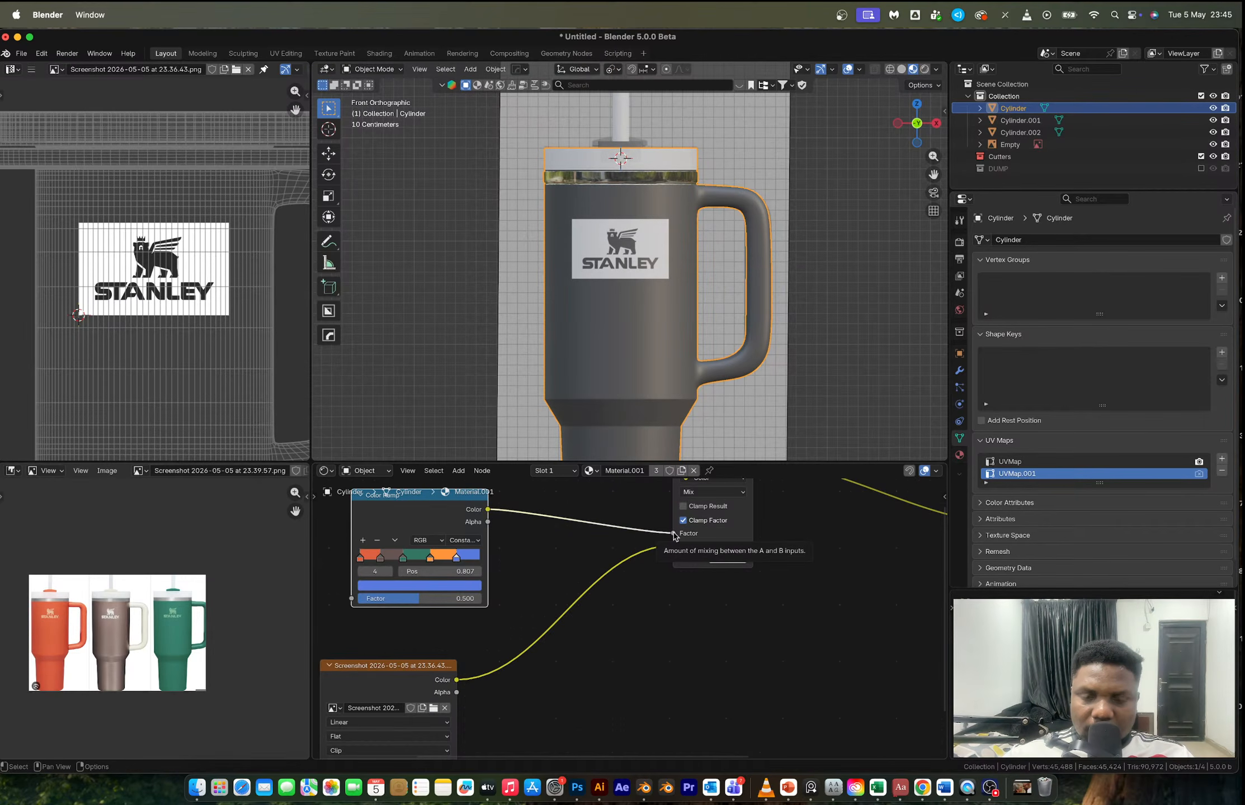
pyautogui.moveTo(673, 534)
pyautogui.mouseDown()
pyautogui.moveTo(673, 558)
pyautogui.moveTo(746, 533)
pyautogui.moveTo(716, 533)
pyautogui.mouseUp()
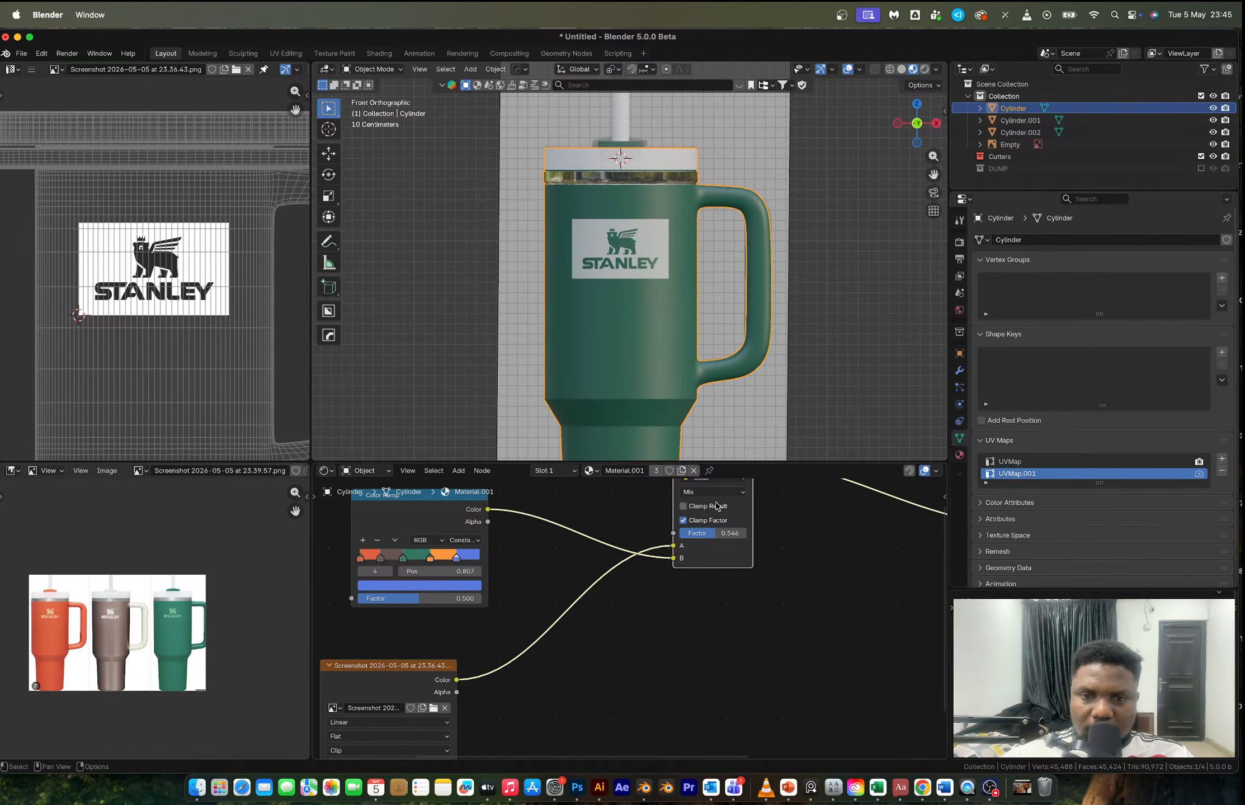
# - Try the Multiply, Color Burn and Screen blending modes on the Mix node
pyautogui.click(709, 492)
pyautogui.click(706, 537)
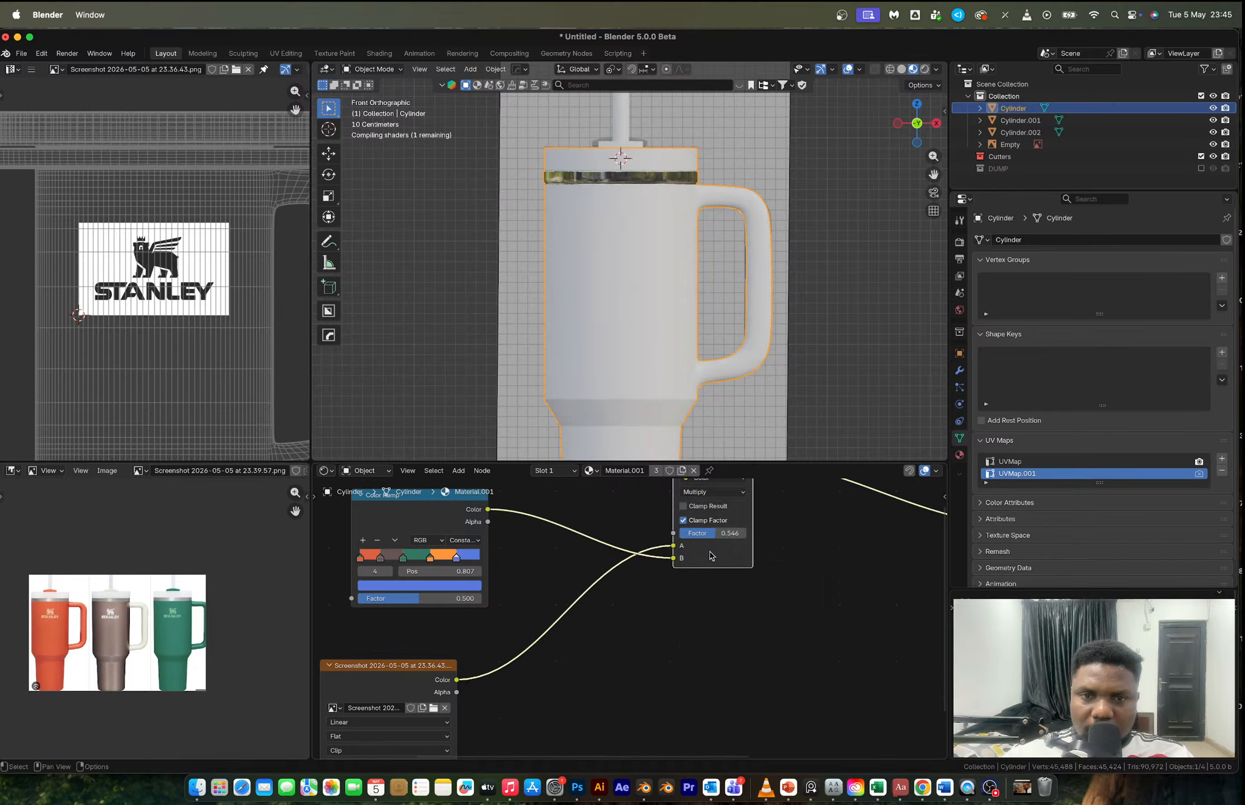
pyautogui.scroll(1, 712, 544)
pyautogui.scroll(2, 711, 545)
pyautogui.click(689, 529)
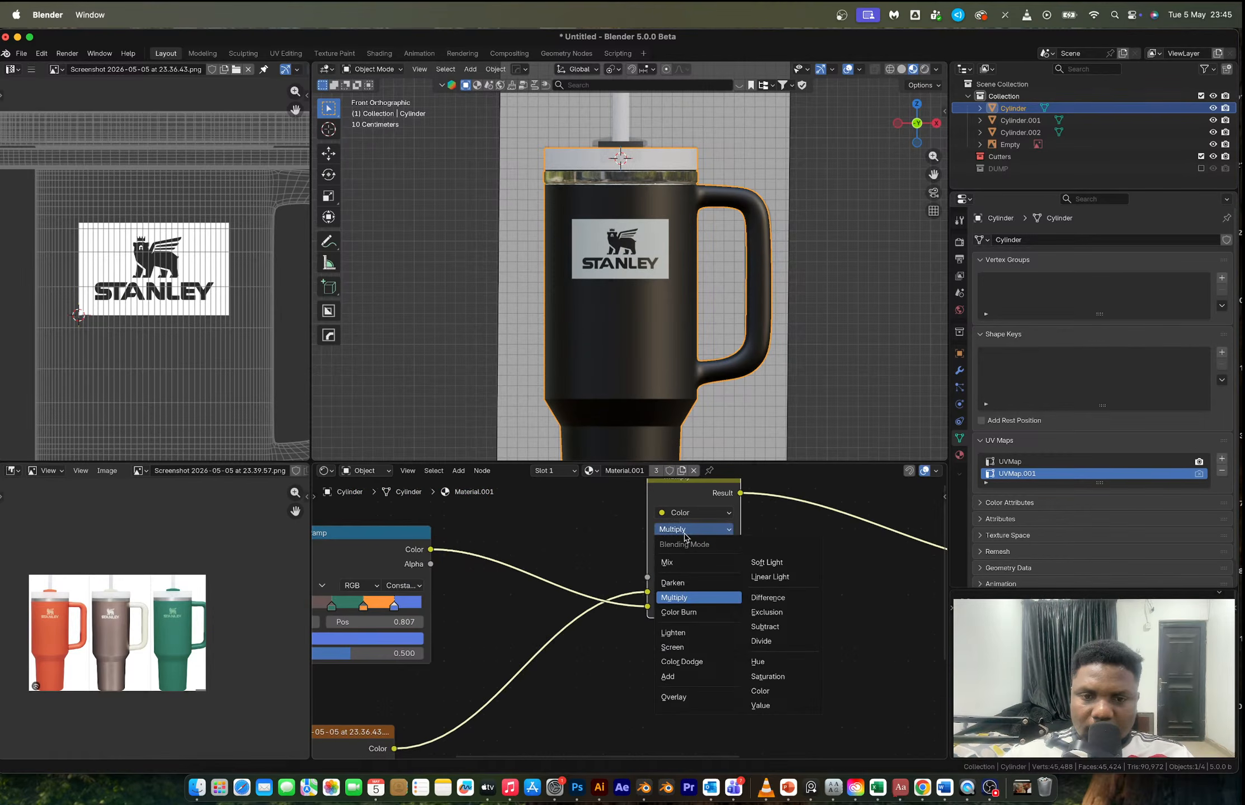
pyautogui.click(688, 619)
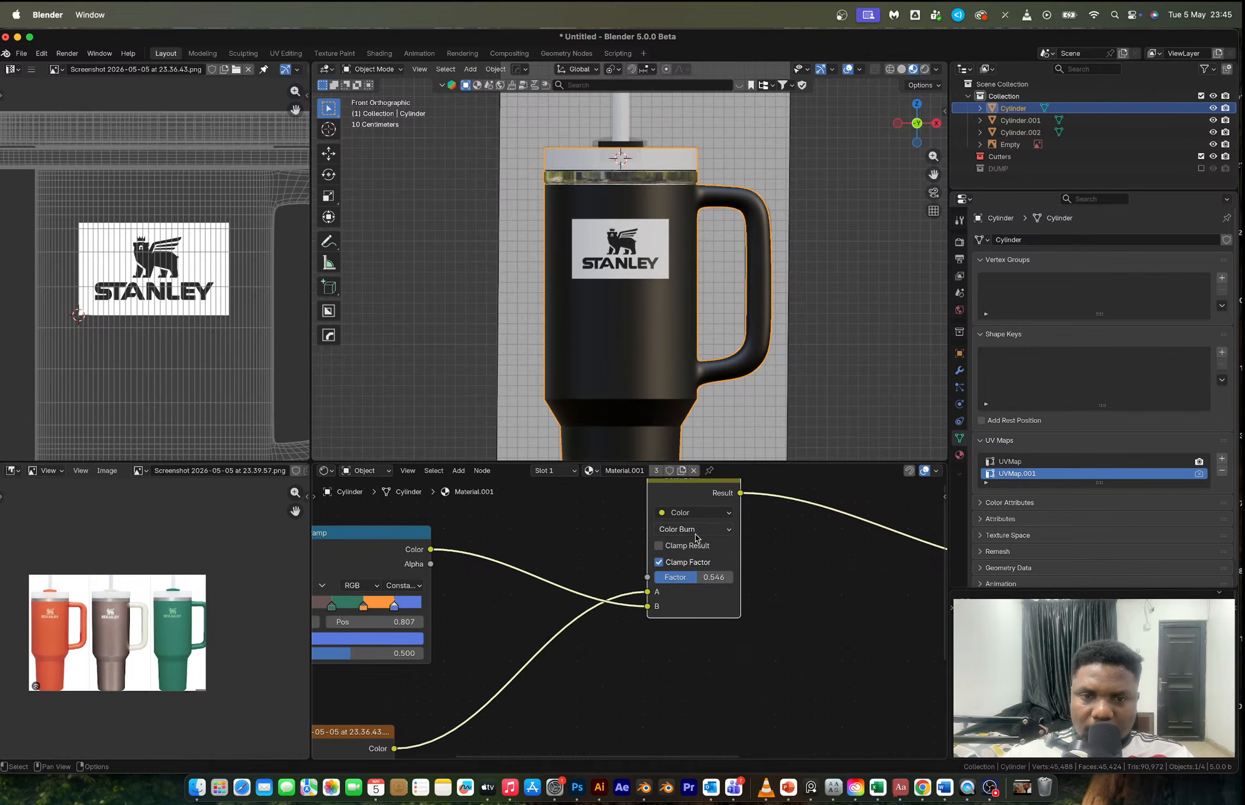
pyautogui.click(696, 531)
pyautogui.click(688, 649)
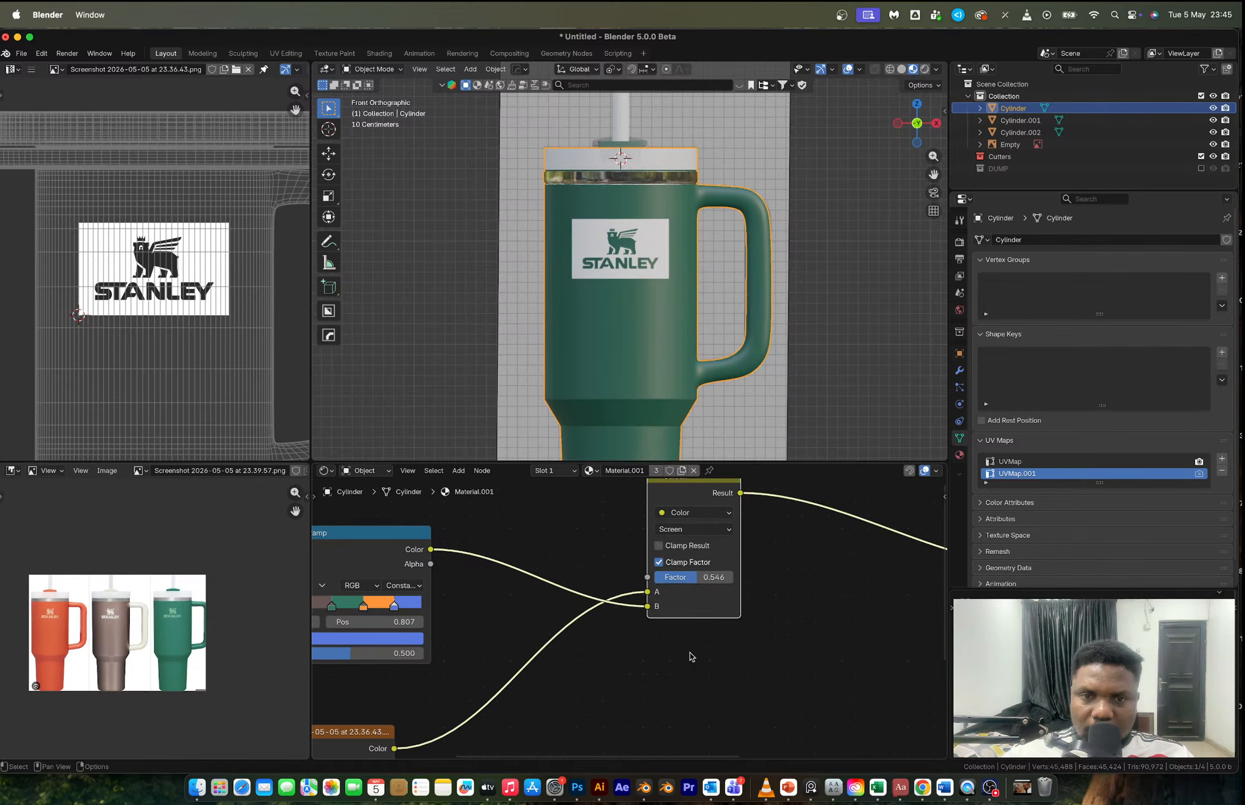
# - Raise the Screen node's factor to about 0.704 and swap its A and B links, with the Color Ramp in A
pyautogui.moveTo(699, 577); pyautogui.dragTo(721, 577)
pyautogui.moveTo(647, 608)
pyautogui.mouseDown()
pyautogui.moveTo(645, 597)
pyautogui.moveTo(567, 642)
pyautogui.moveTo(647, 604)
pyautogui.mouseUp()
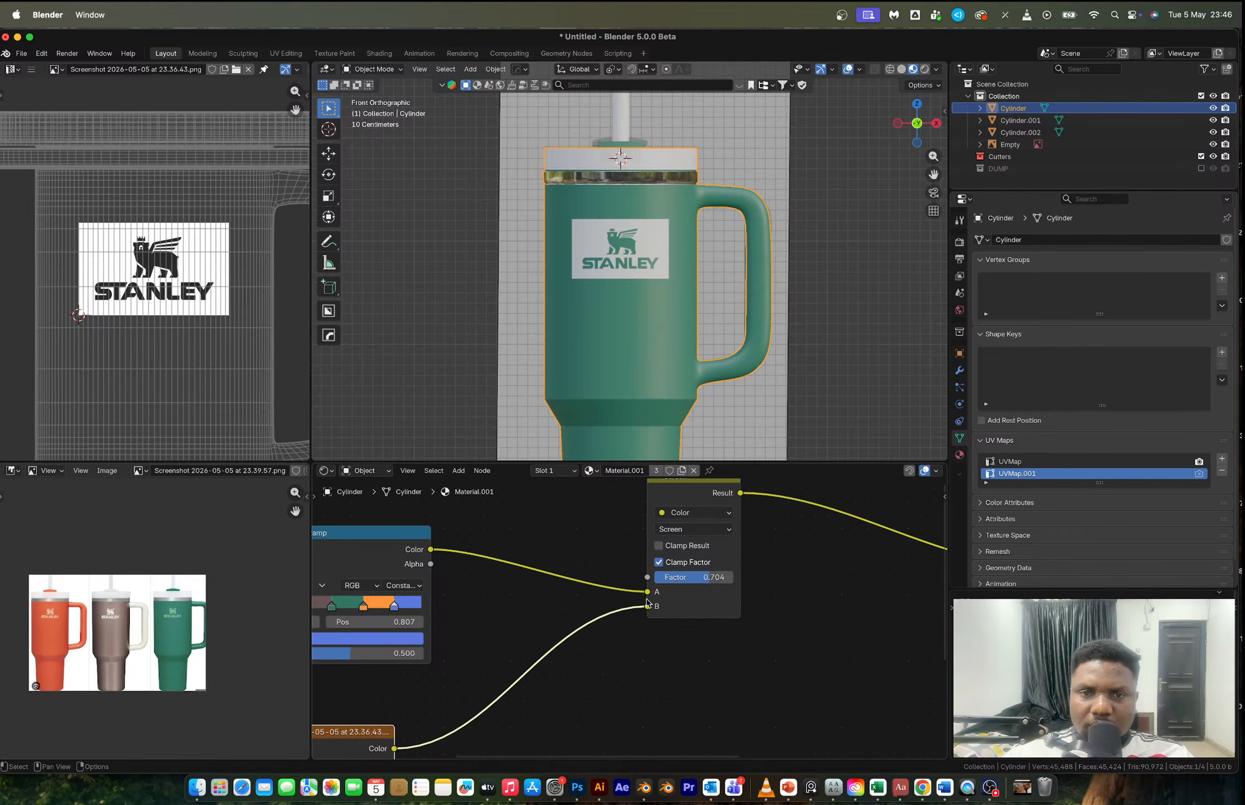
pyautogui.scroll(-2, 647, 603)
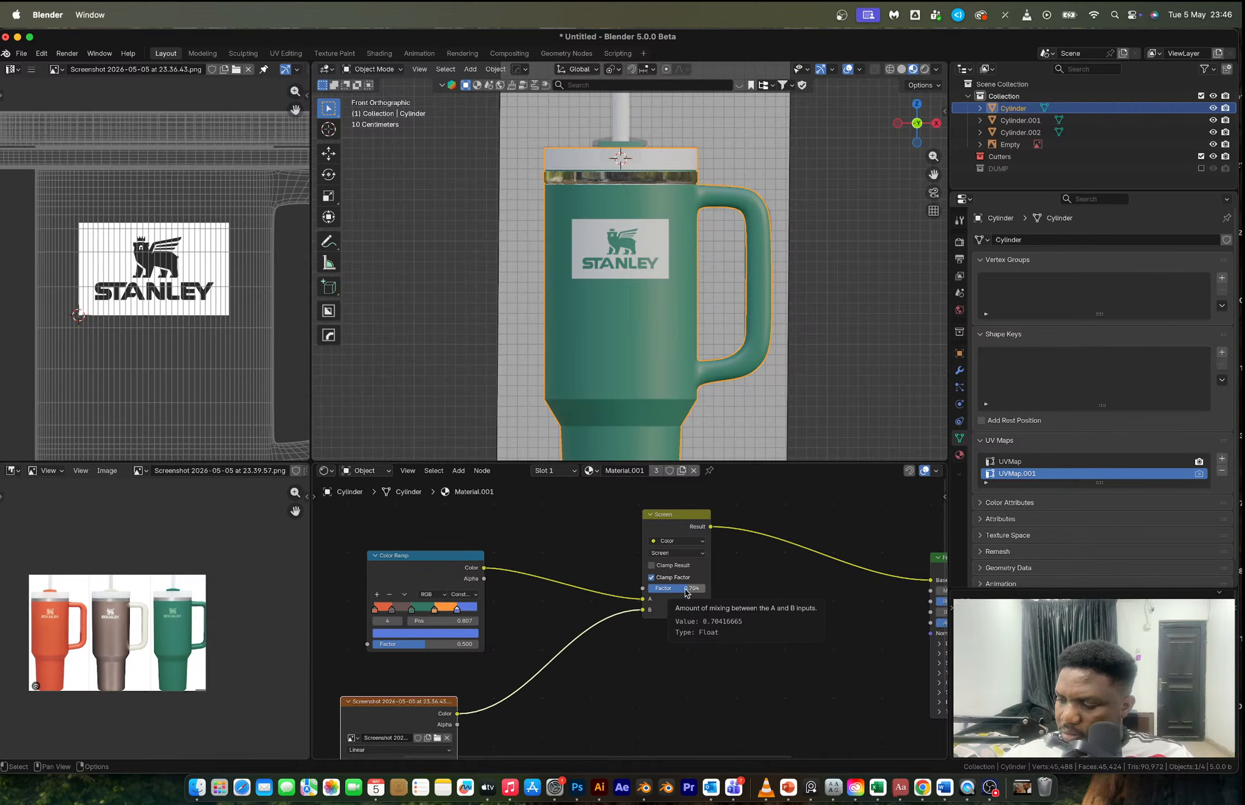
# - Set the node's blending mode back to Mix and lower its factor to about 0.458
pyautogui.click(676, 554)
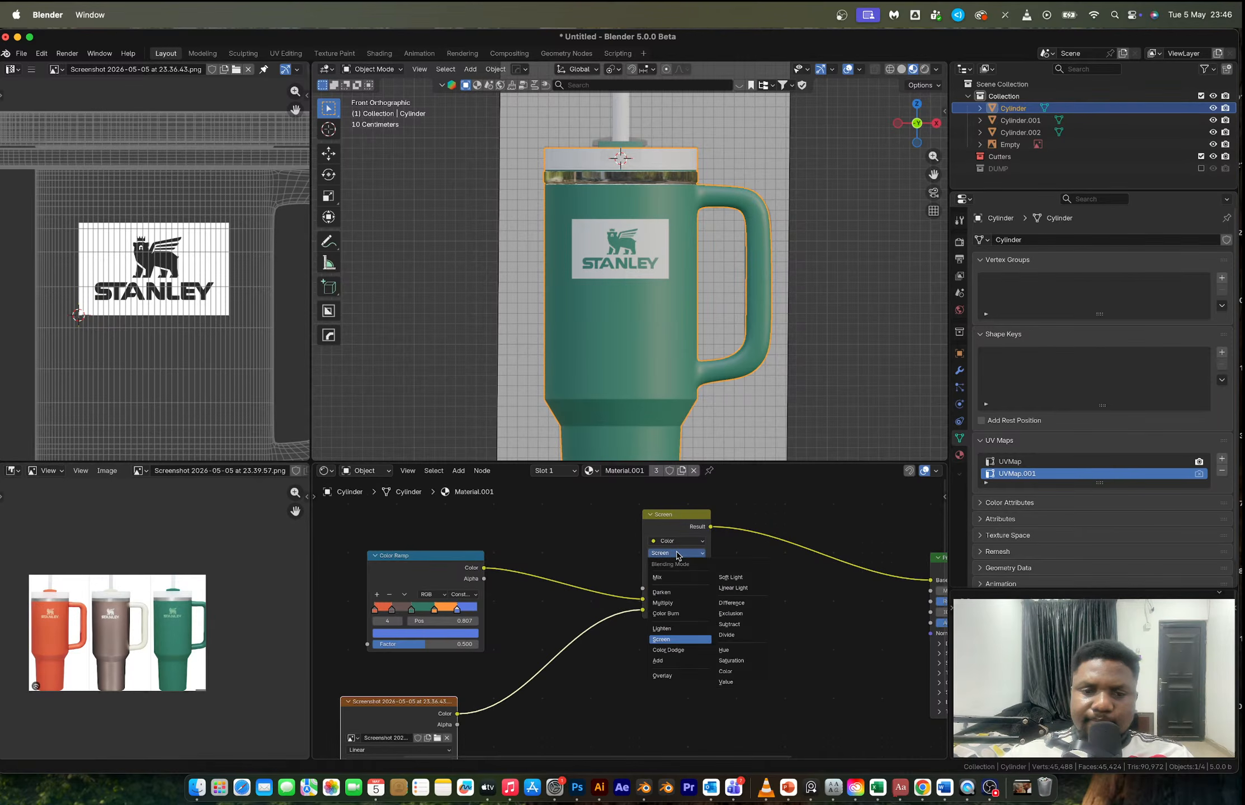
pyautogui.click(672, 575)
pyautogui.scroll(3, 688, 581)
pyautogui.moveTo(706, 581); pyautogui.dragTo(688, 581)
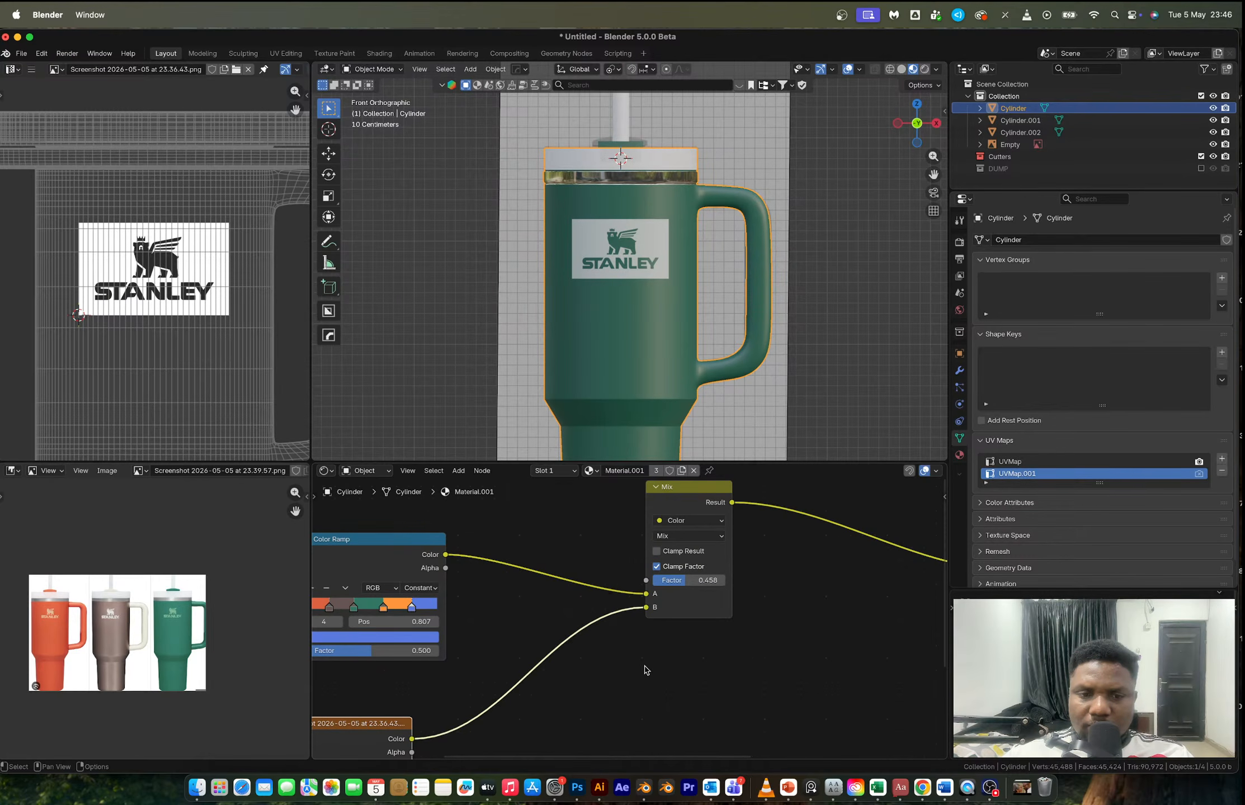
# - Cut the link between the logo texture's Color output and the Mix node's B input
pyautogui.scroll(-2, 645, 670)
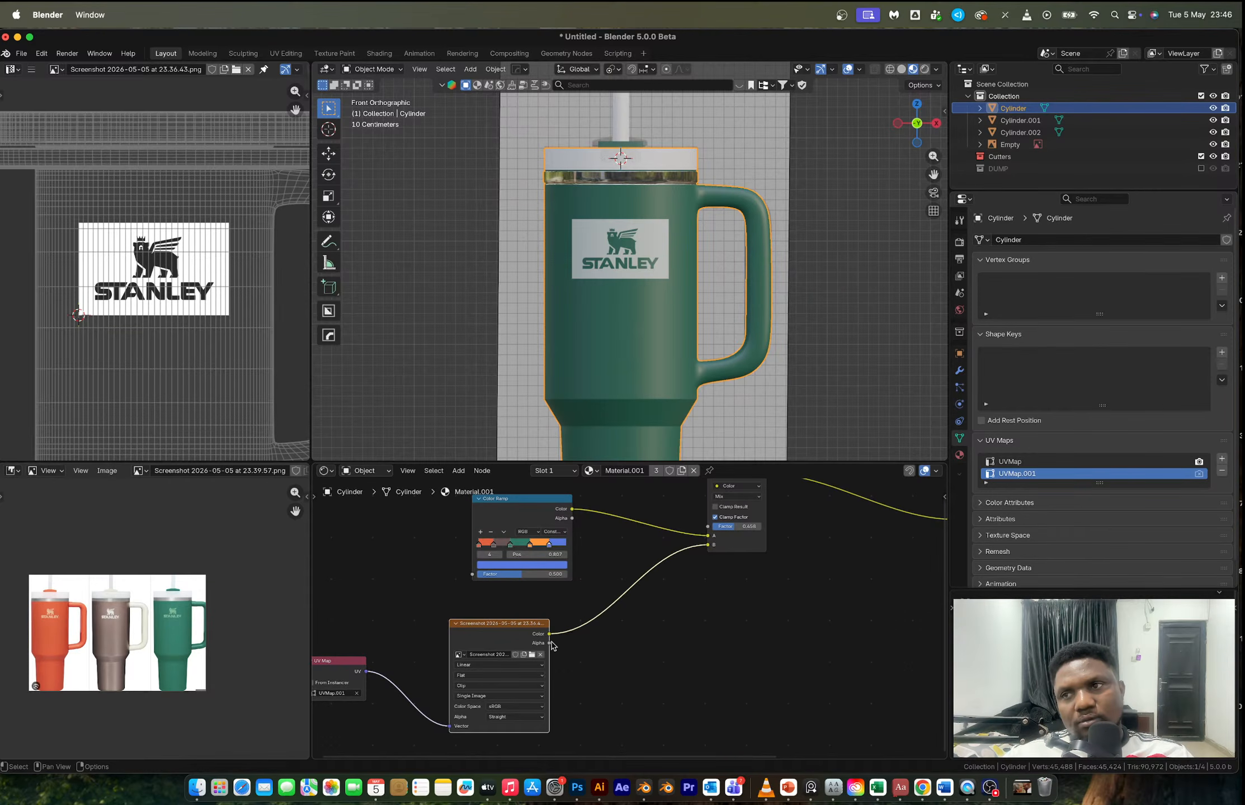
pyautogui.scroll(-3, 551, 646)
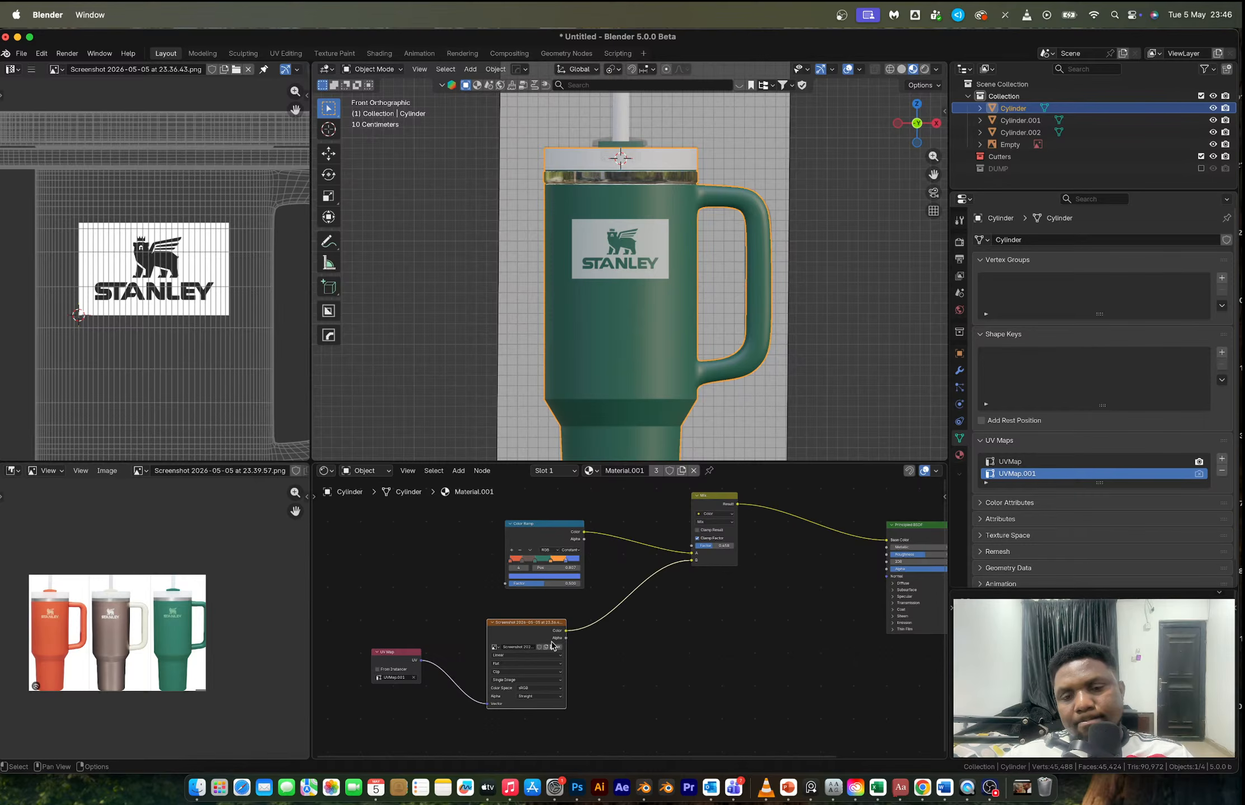
pyautogui.scroll(-2, 619, 662)
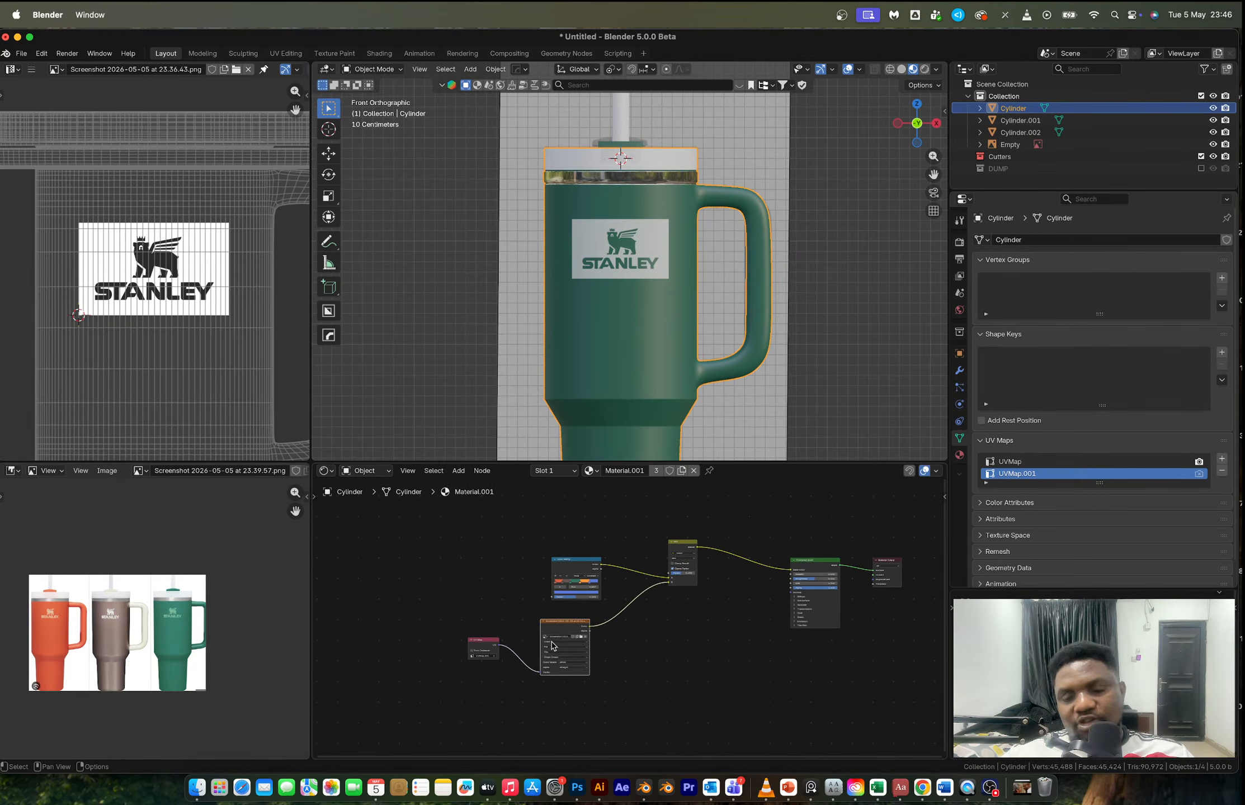
pyautogui.keyDown('ctrl'); pyautogui.moveTo(620, 606); pyautogui.dragTo(638, 652, button='right'); pyautogui.keyUp('ctrl')
pyautogui.moveTo(685, 639); pyautogui.dragTo(669, 653, button='middle')
pyautogui.moveTo(614, 701); pyautogui.dragTo(453, 649)
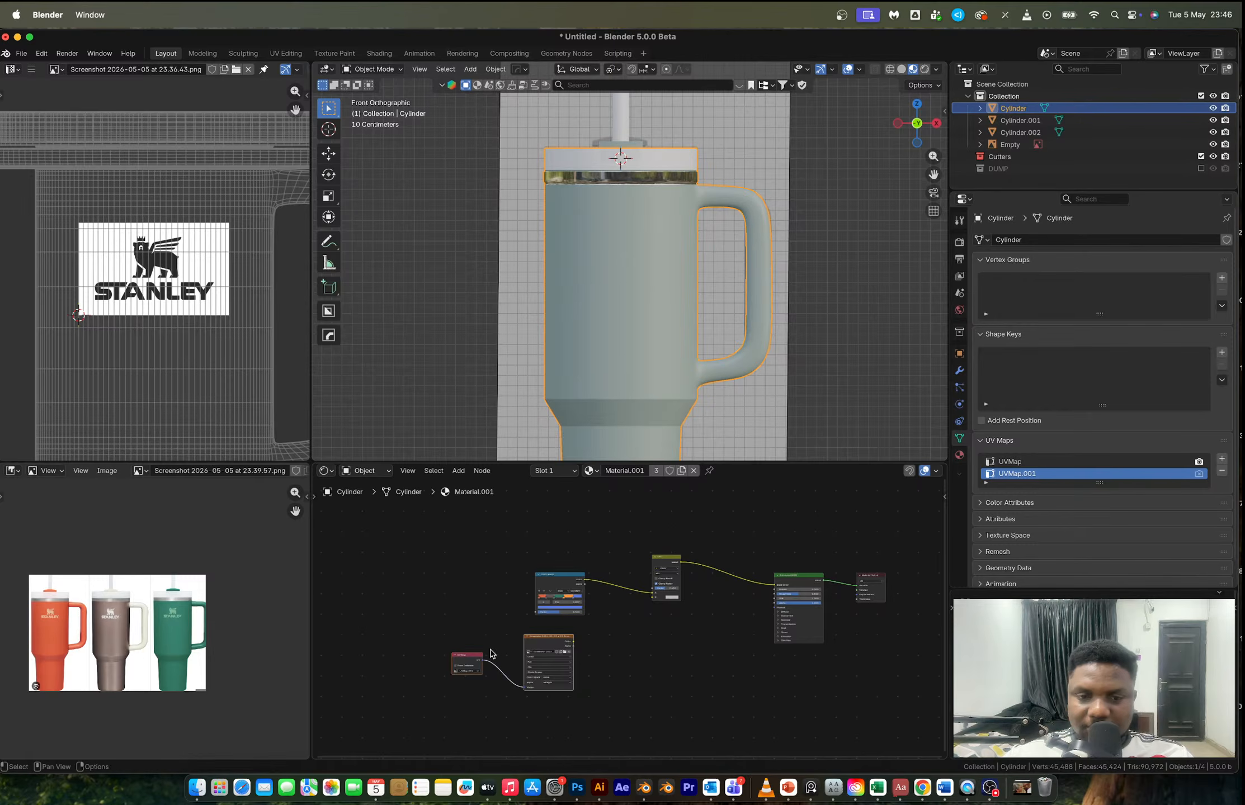
pyautogui.moveTo(580, 656); pyautogui.dragTo(501, 668, button='middle')
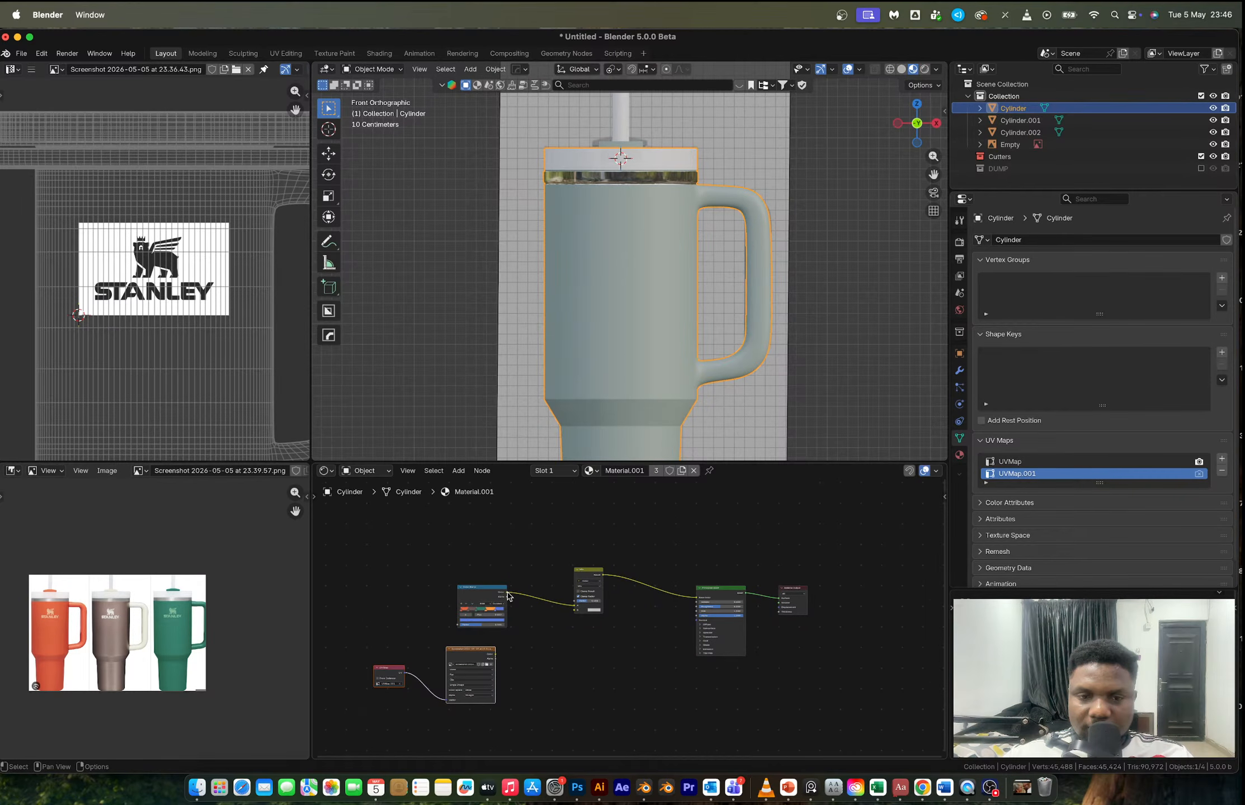
# - Detach the Mix node from the chain, leaving the Color Ramp linked directly to the Principled BSDF's Base Color
pyautogui.moveTo(507, 594); pyautogui.dragTo(574, 631)
pyautogui.click(591, 578)
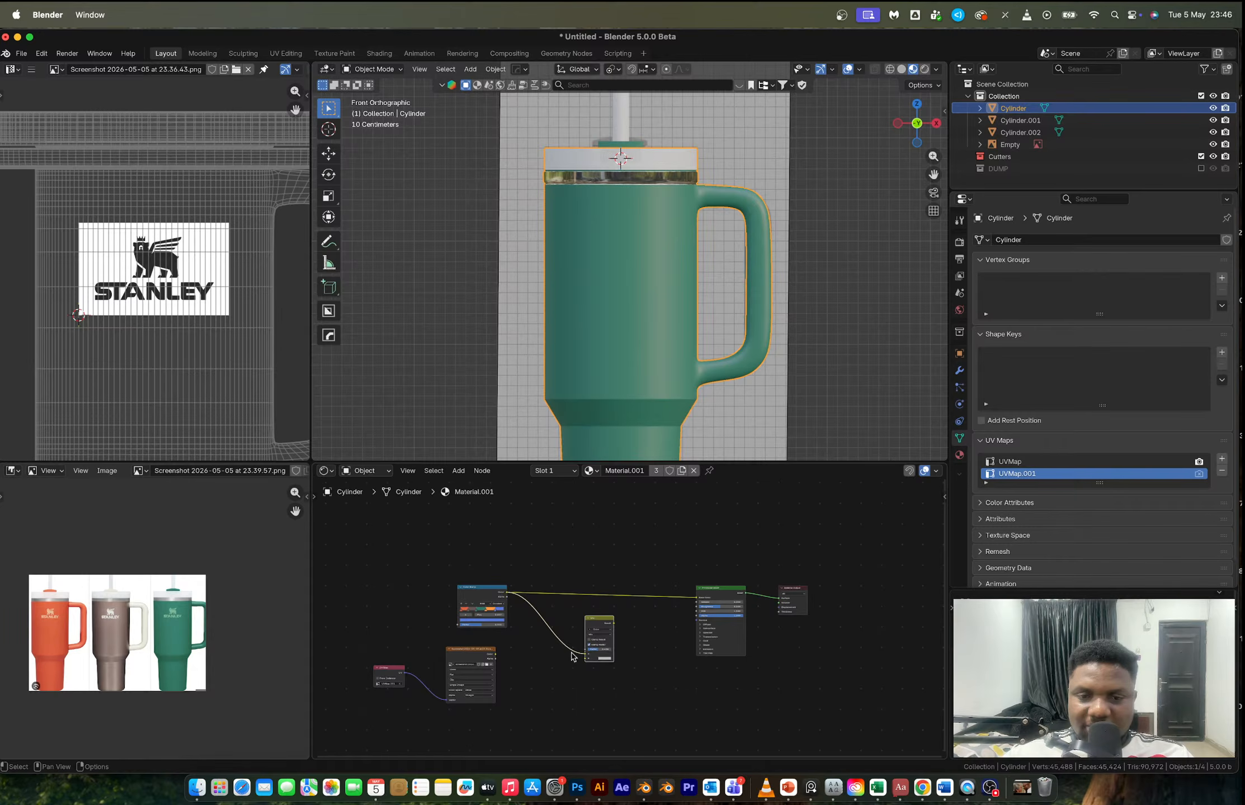
pyautogui.keyDown('ctrl'); pyautogui.moveTo(561, 626); pyautogui.dragTo(550, 667, button='right'); pyautogui.keyUp('ctrl')
# - Duplicate the Principled BSDF above the main chain and move the logo texture and UV Map nodes next to the copy
pyautogui.moveTo(722, 651); pyautogui.dragTo(707, 709, button='middle')
pyautogui.hotkey('shift', 'd')
pyautogui.moveTo(521, 729); pyautogui.dragTo(346, 763)
pyautogui.press('g')
pyautogui.click(605, 546)
# - Link the logo texture's Color output to the duplicated Principled BSDF's Alpha input
pyautogui.scroll(5, 605, 547)
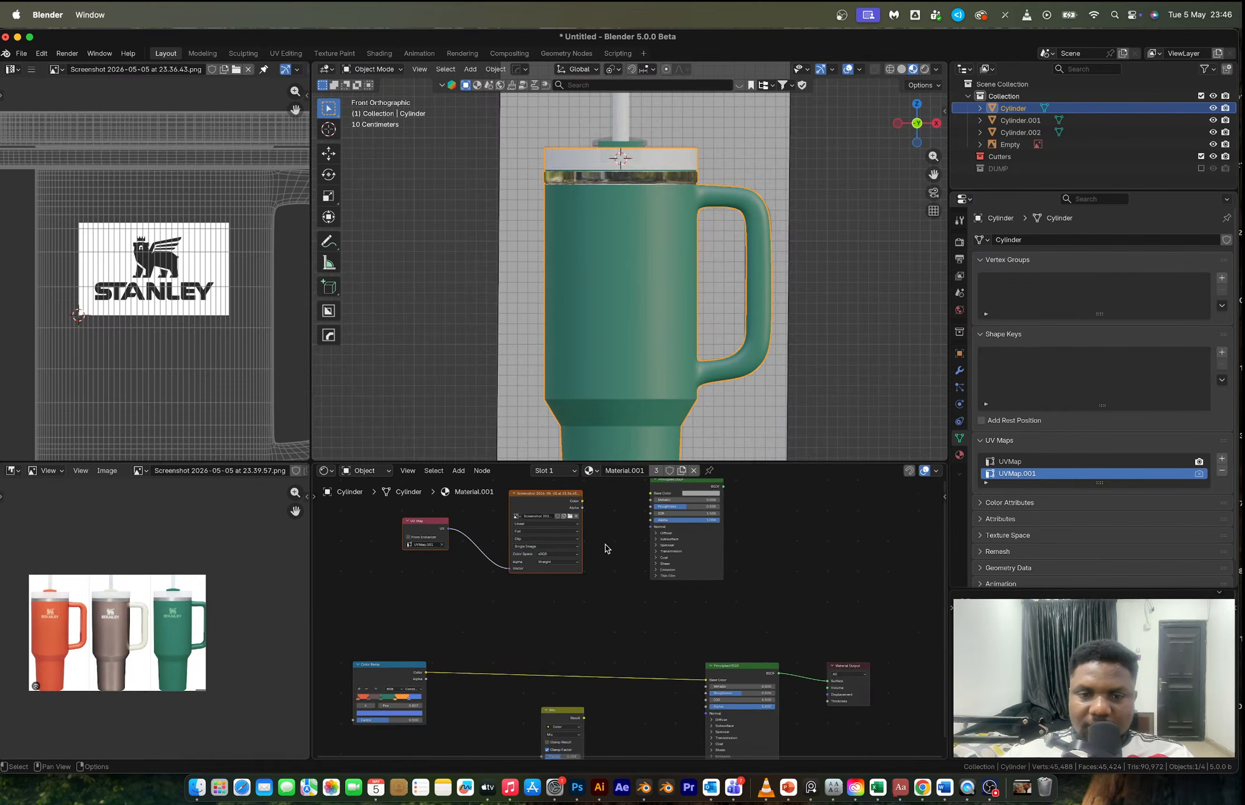
pyautogui.scroll(3, 611, 587)
pyautogui.moveTo(611, 587); pyautogui.dragTo(610, 690, button='middle')
pyautogui.moveTo(573, 582); pyautogui.dragTo(650, 606)
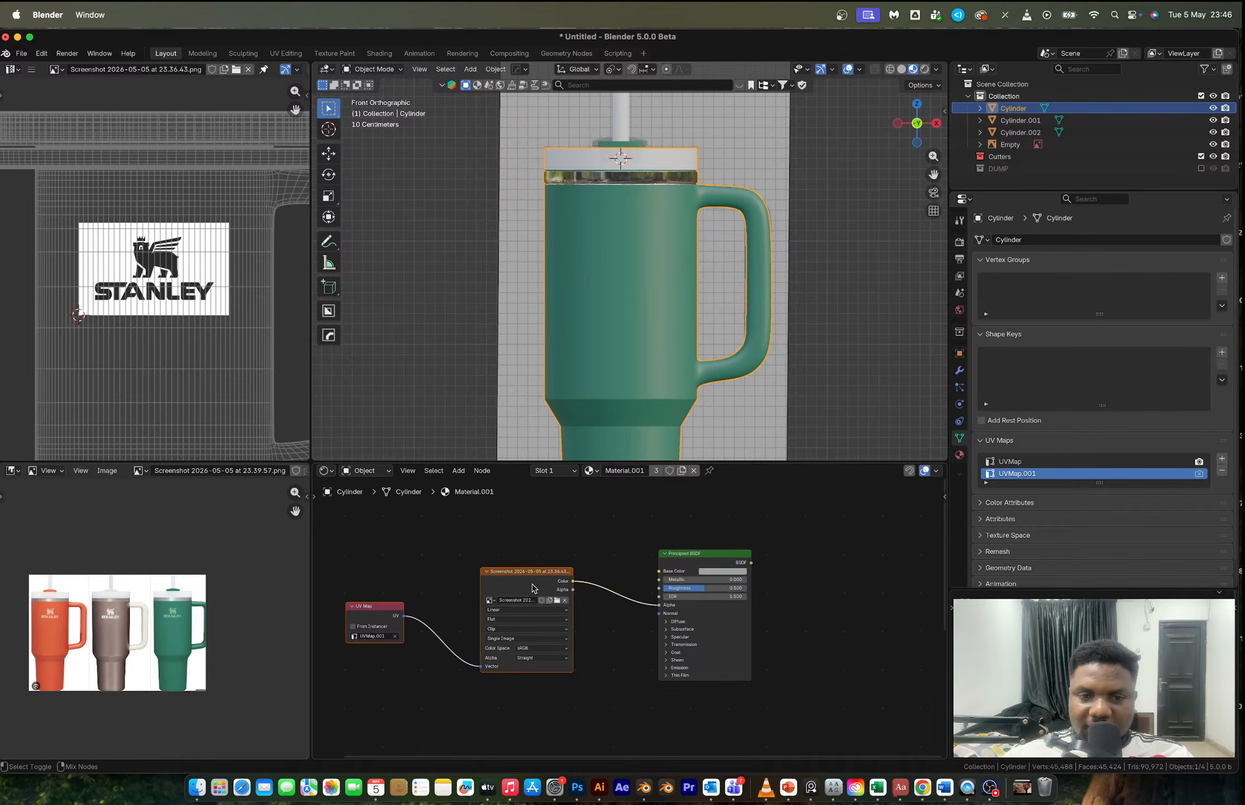
# - Preview the logo texture's Color and Alpha outputs on the cup
pyautogui.keyDown('ctrl'); pyautogui.keyDown('shift'); pyautogui.click(532, 588); pyautogui.keyUp('shift'); pyautogui.keyUp('ctrl')
pyautogui.scroll(3, 565, 594)
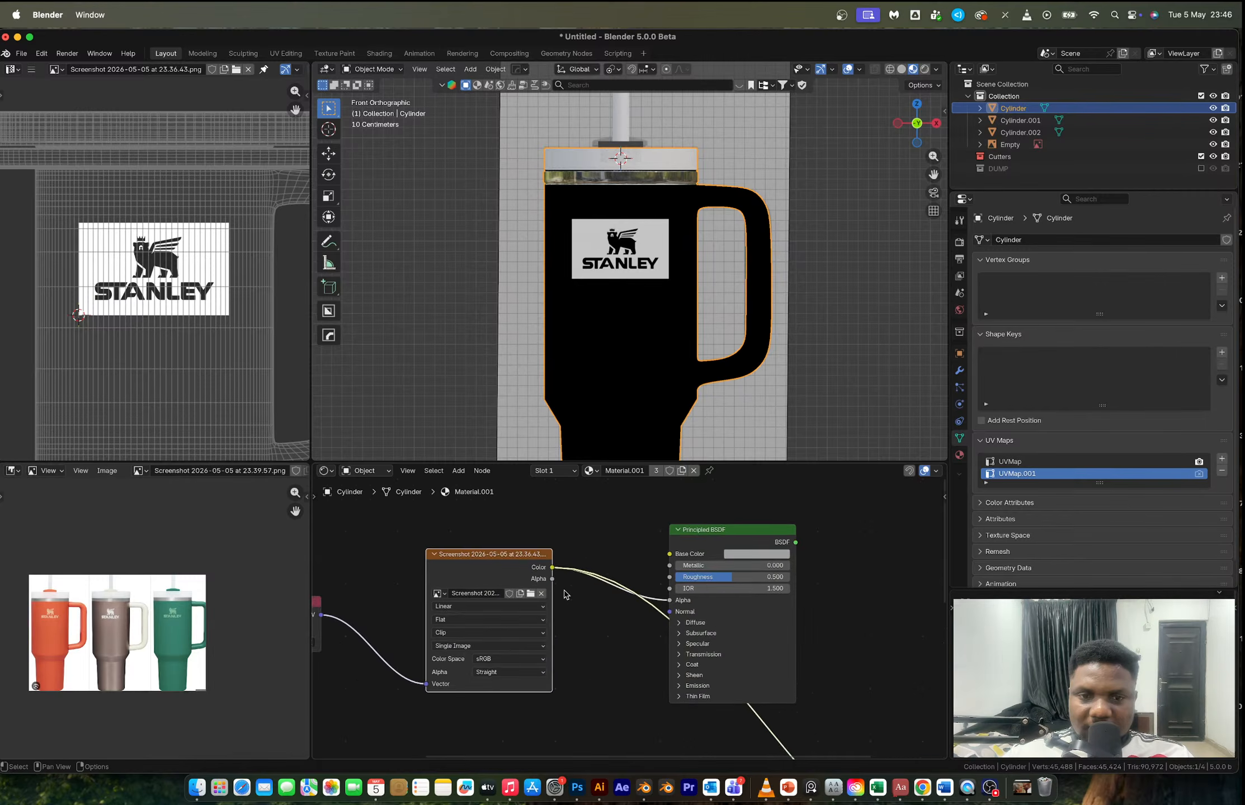
pyautogui.keyDown('ctrl'); pyautogui.keyDown('shift'); pyautogui.click(541, 563); pyautogui.keyUp('shift'); pyautogui.keyUp('ctrl')
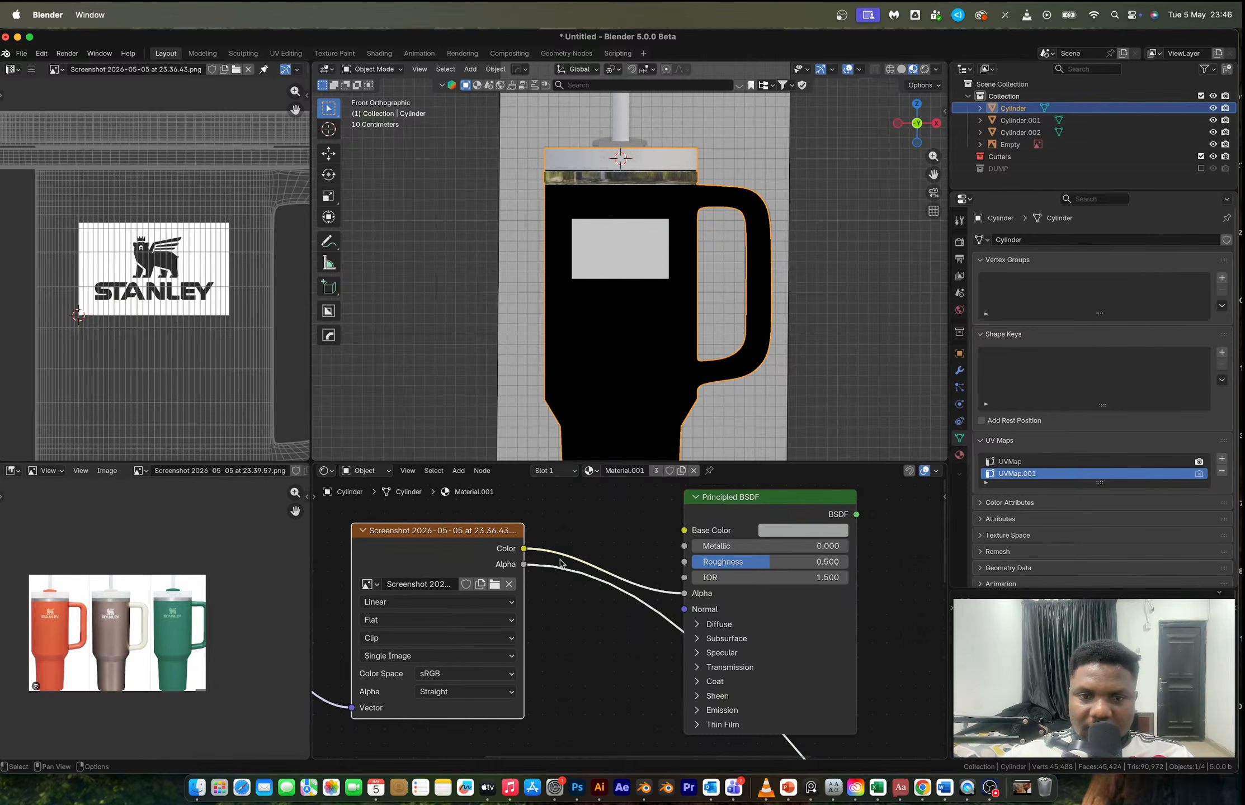
# - Try the logo texture's Alpha output in the duplicated shader's Alpha input, comparing output previews, and restore the Color link
pyautogui.moveTo(526, 565); pyautogui.dragTo(685, 593)
pyautogui.keyDown('ctrl'); pyautogui.keyDown('shift'); pyautogui.click(471, 556); pyautogui.keyUp('shift'); pyautogui.keyUp('ctrl')
pyautogui.keyDown('ctrl'); pyautogui.keyDown('shift'); pyautogui.click(472, 556); pyautogui.keyUp('shift'); pyautogui.keyUp('ctrl')
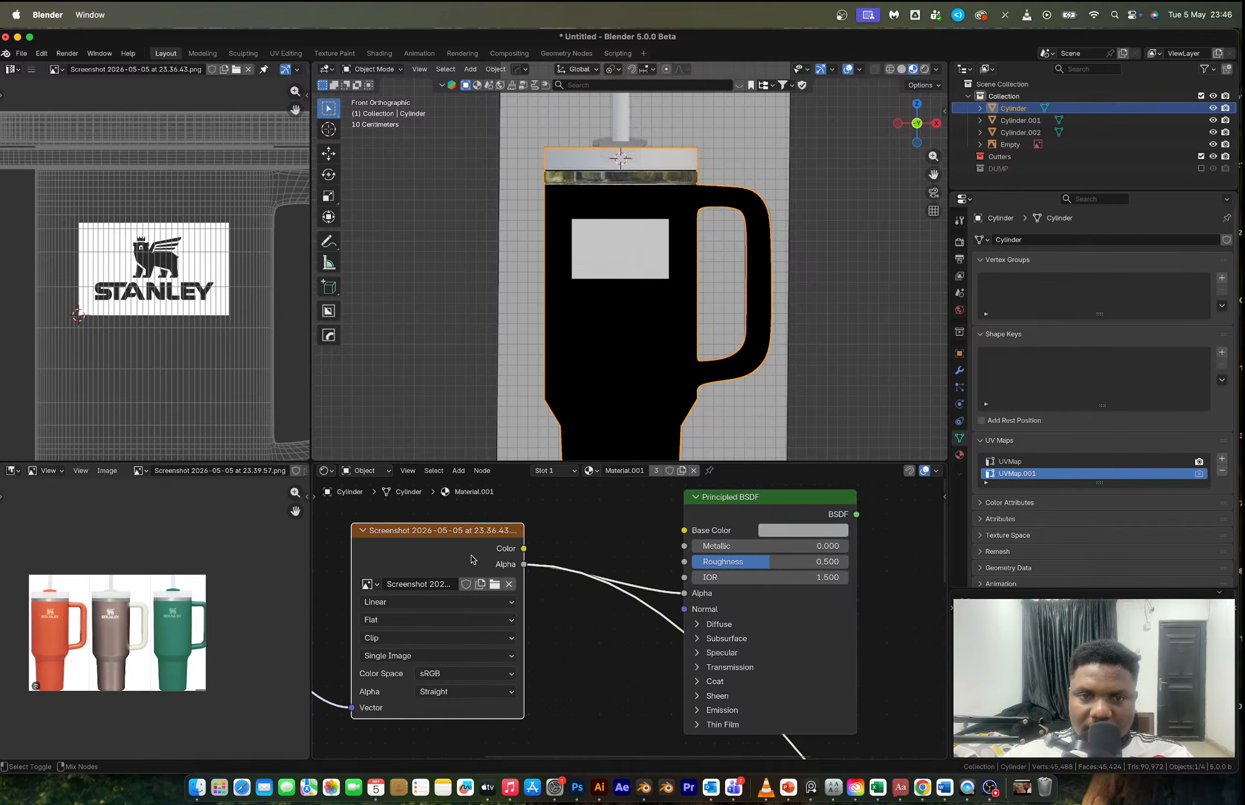
pyautogui.keyDown('ctrl'); pyautogui.keyDown('shift'); pyautogui.click(472, 556); pyautogui.keyUp('shift'); pyautogui.keyUp('ctrl')
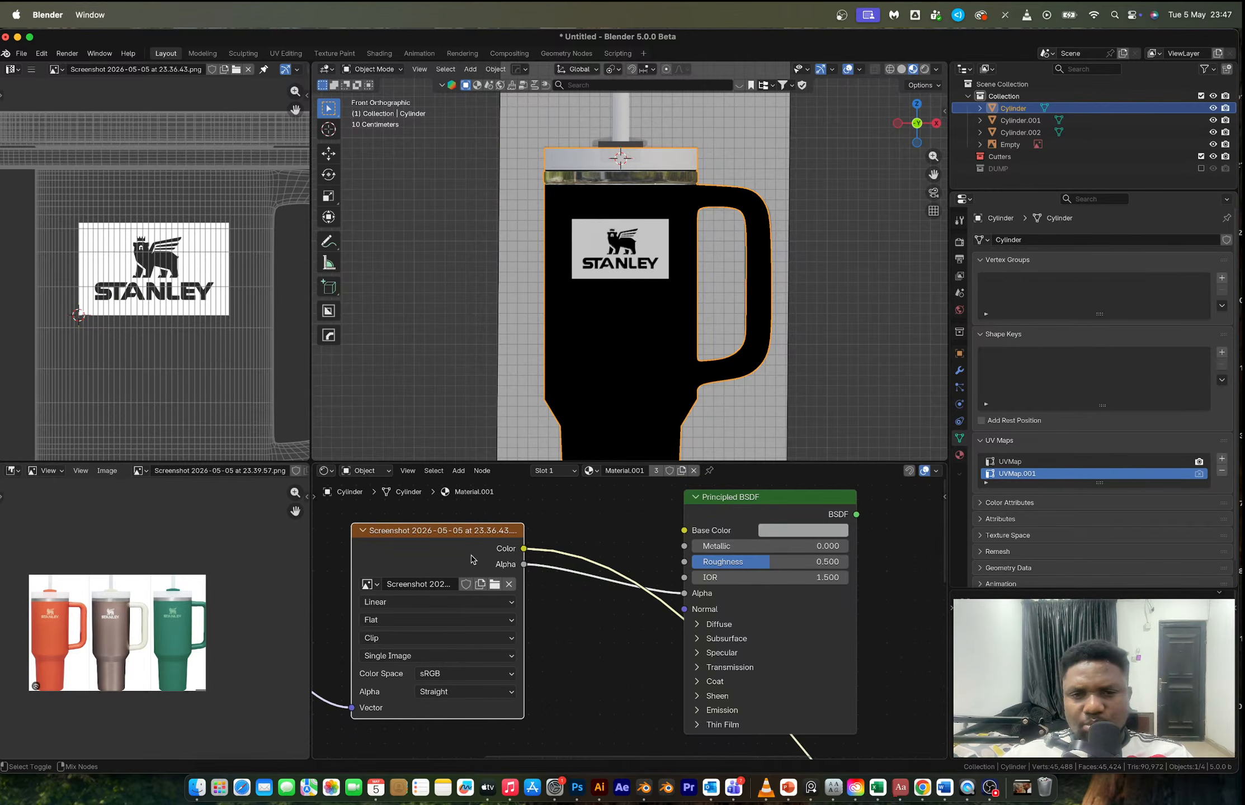
pyautogui.moveTo(525, 549); pyautogui.dragTo(594, 585)
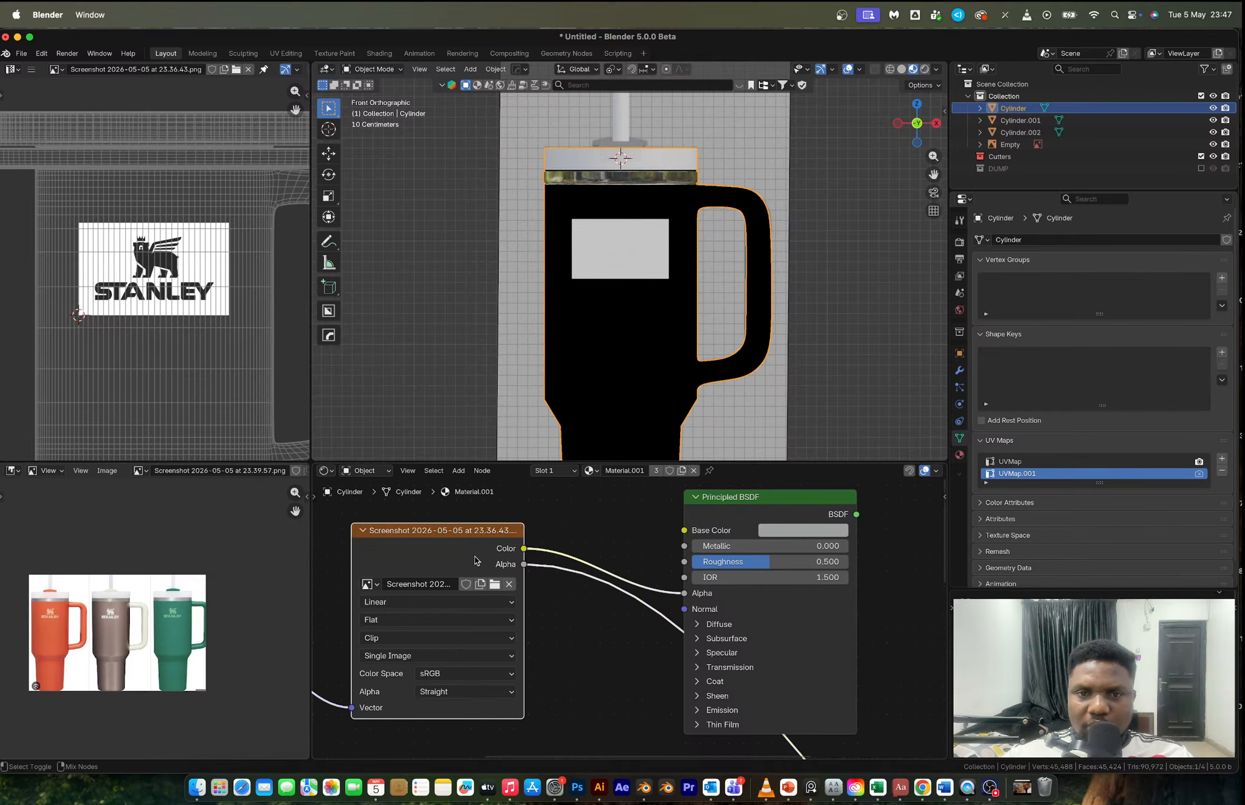
# - Preview the duplicated Principled BSDF on the cup and examine the logo area up close
pyautogui.keyDown('ctrl'); pyautogui.keyDown('shift'); pyautogui.click(773, 515); pyautogui.keyUp('shift'); pyautogui.keyUp('ctrl')
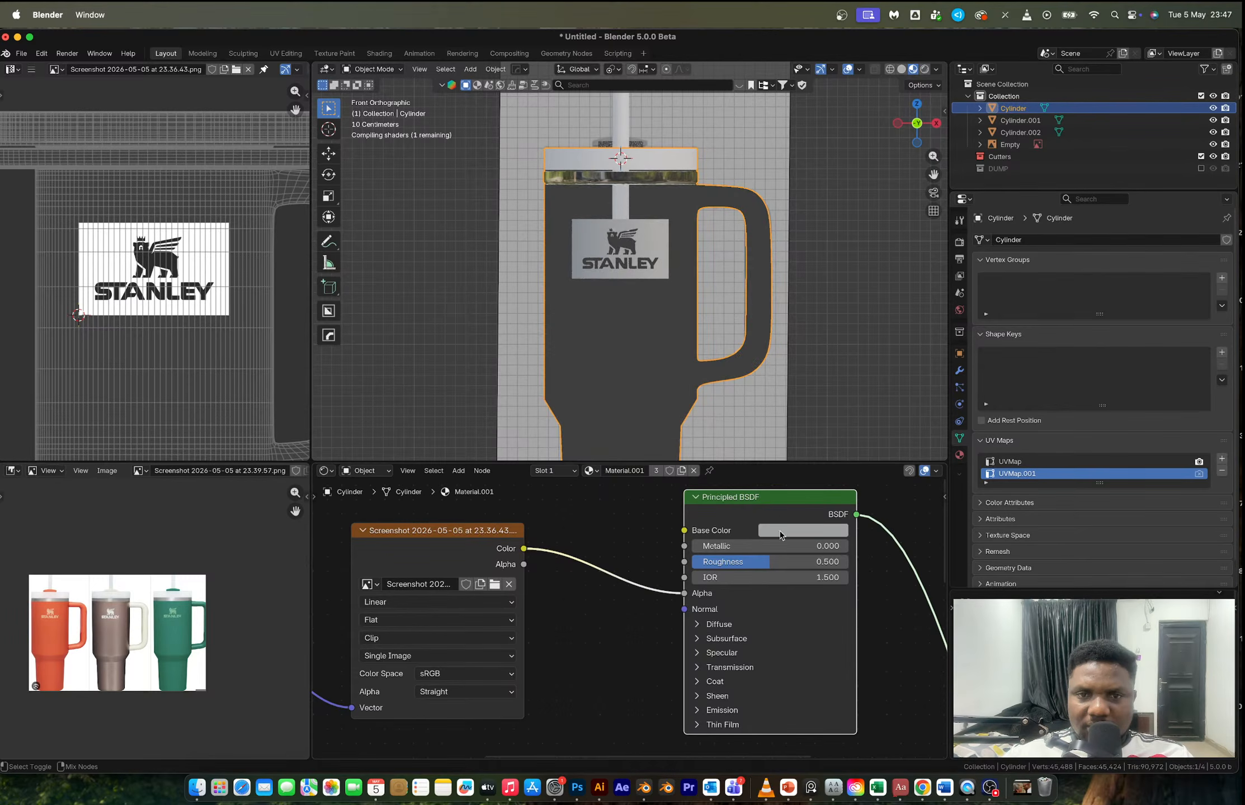
pyautogui.scroll(-1, 631, 619)
pyautogui.scroll(3, 603, 223)
pyautogui.scroll(1, 603, 223)
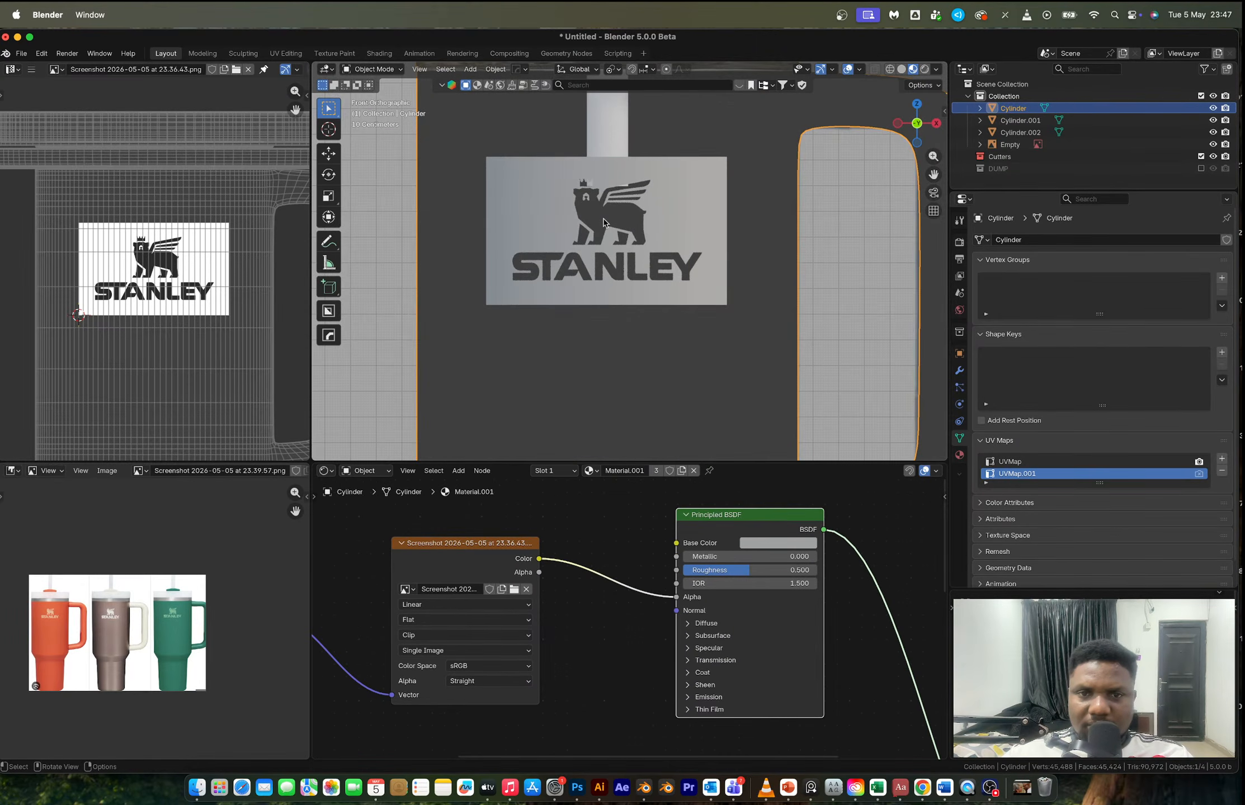
pyautogui.scroll(-4, 604, 222)
pyautogui.scroll(-2, 773, 585)
pyautogui.scroll(-2, 773, 585)
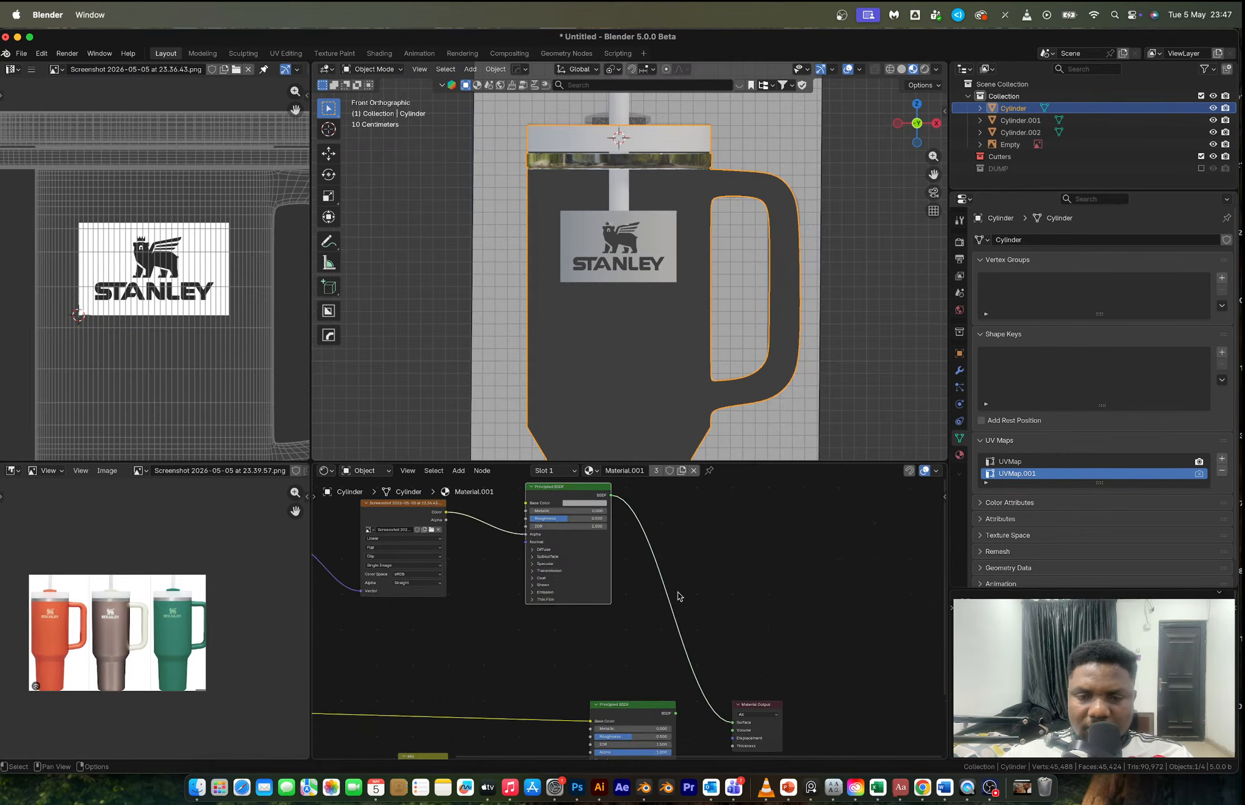
# - Combine the two Principled BSDF nodes with a Mix Shader feeding the Material Output, and space out the nodes
pyautogui.moveTo(742, 688); pyautogui.dragTo(831, 656)
pyautogui.keyDown('ctrl'); pyautogui.keyDown('shift'); pyautogui.moveTo(625, 694); pyautogui.dragTo(596, 558, button='right'); pyautogui.keyUp('shift'); pyautogui.keyUp('ctrl')
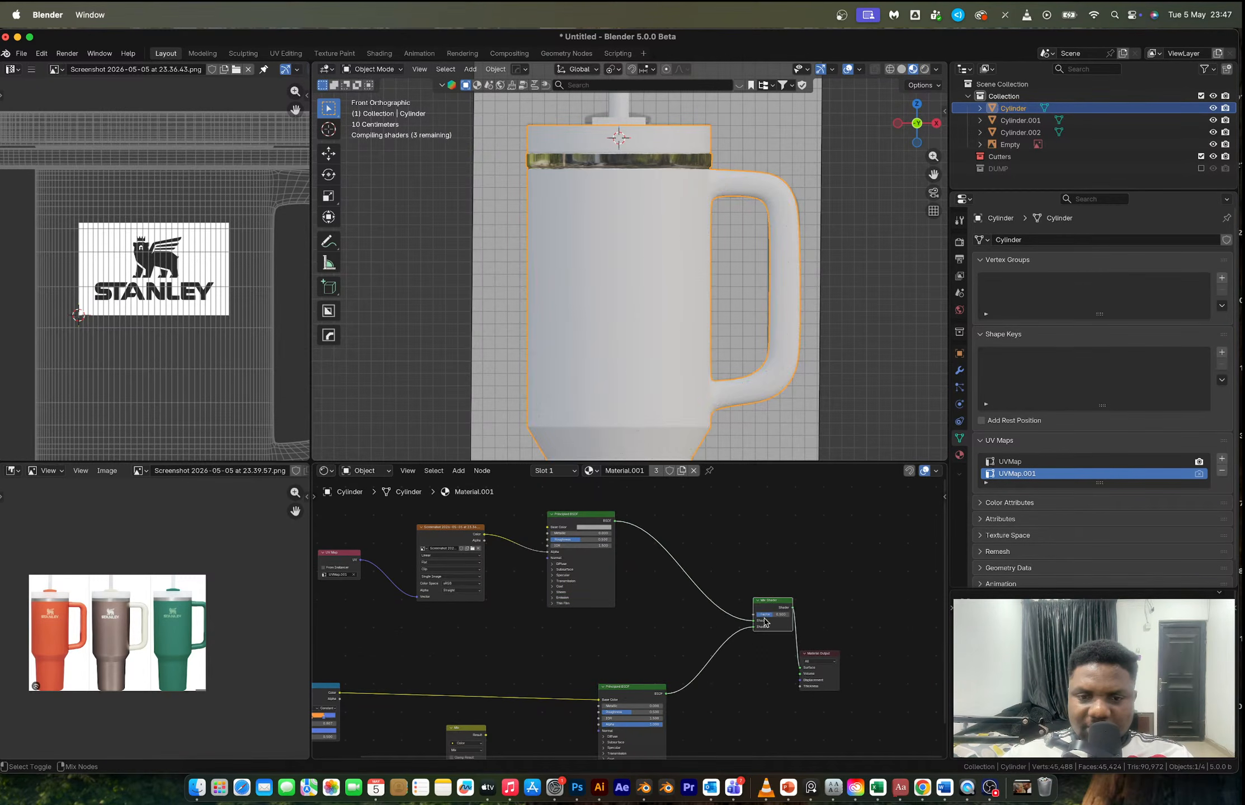
pyautogui.moveTo(823, 658); pyautogui.dragTo(904, 611)
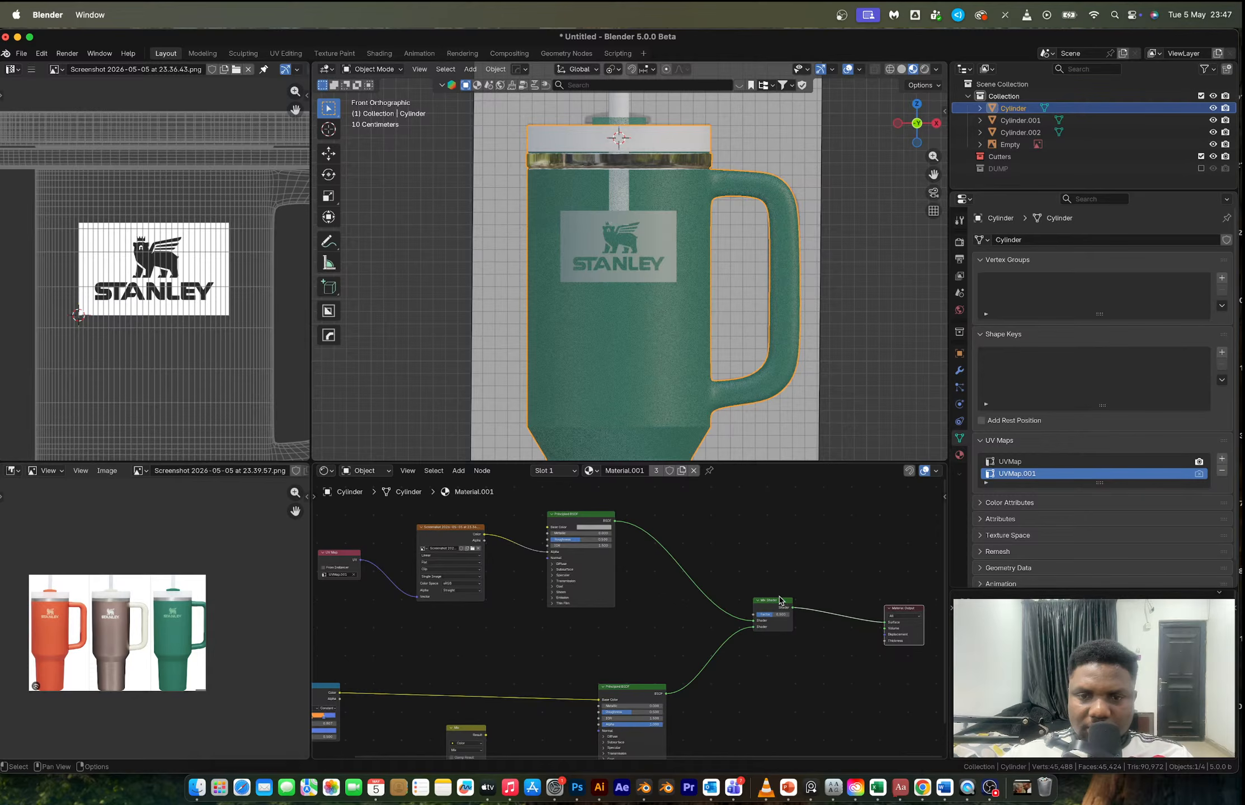
pyautogui.moveTo(773, 607); pyautogui.dragTo(754, 553)
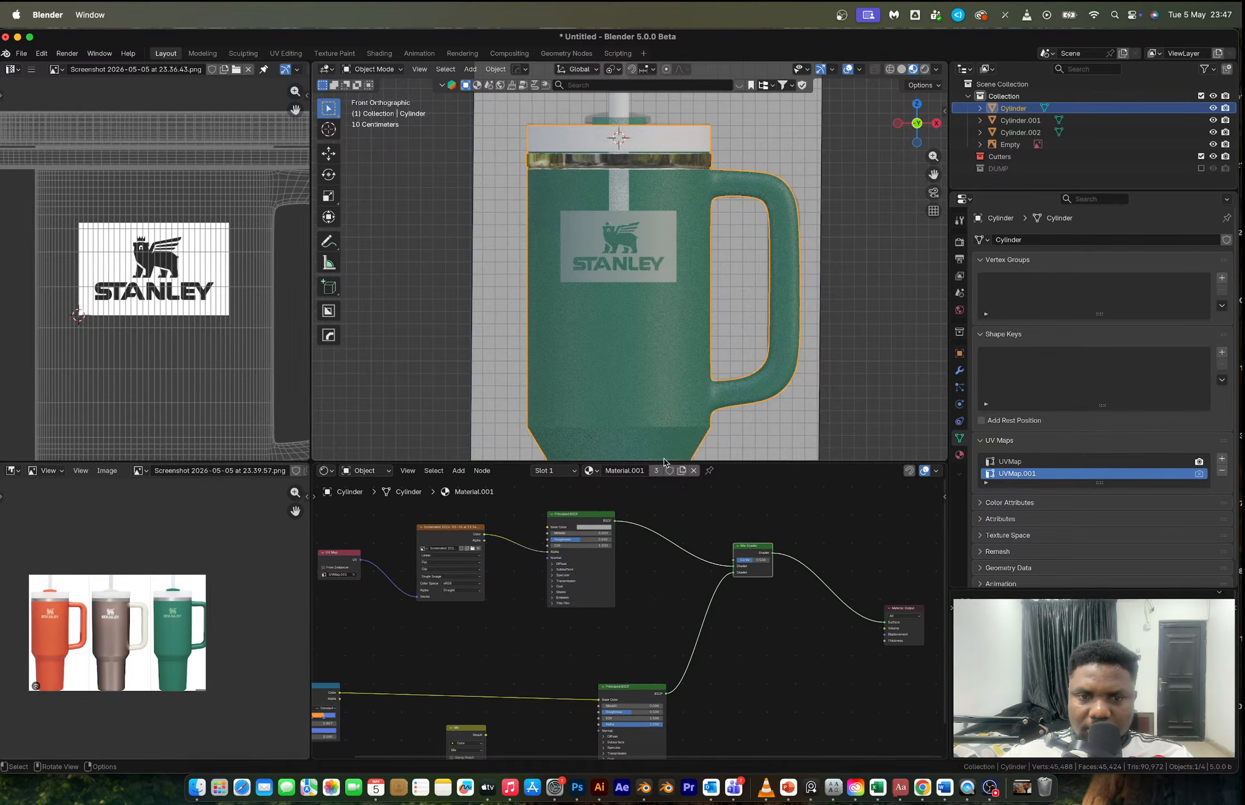
# - Inspect the combined node setup, and undo the Mix Shader and the duplicated shader's preview
pyautogui.scroll(4, 653, 625)
pyautogui.moveTo(675, 552); pyautogui.dragTo(698, 647, button='middle')
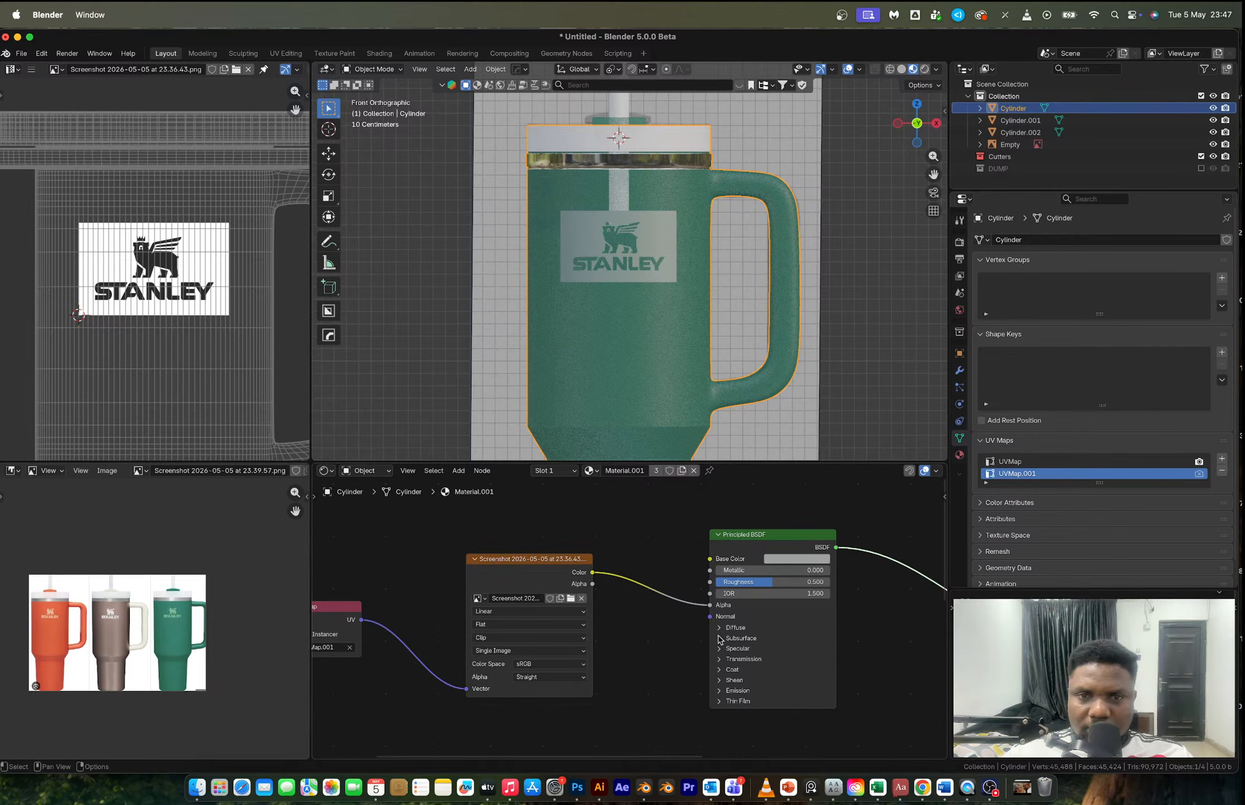
pyautogui.hscroll(3, 720, 639)
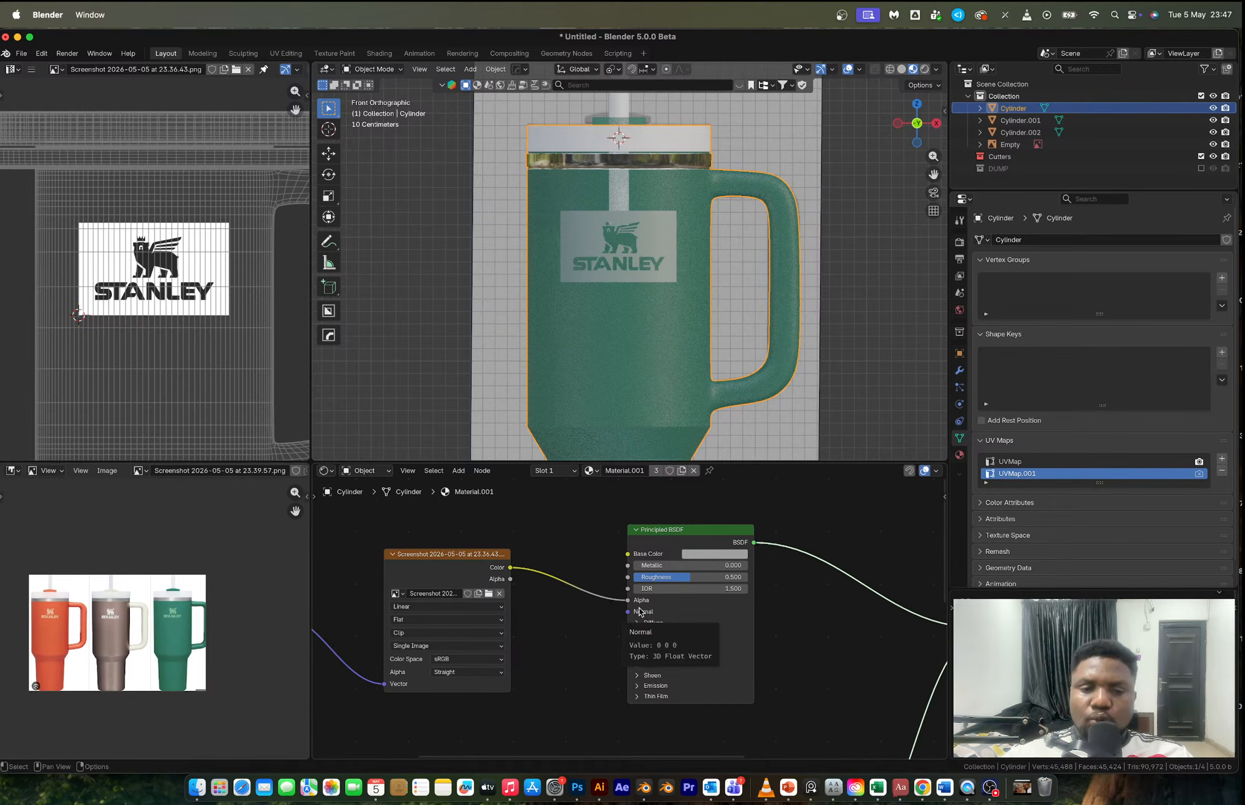
pyautogui.scroll(-2, 721, 599)
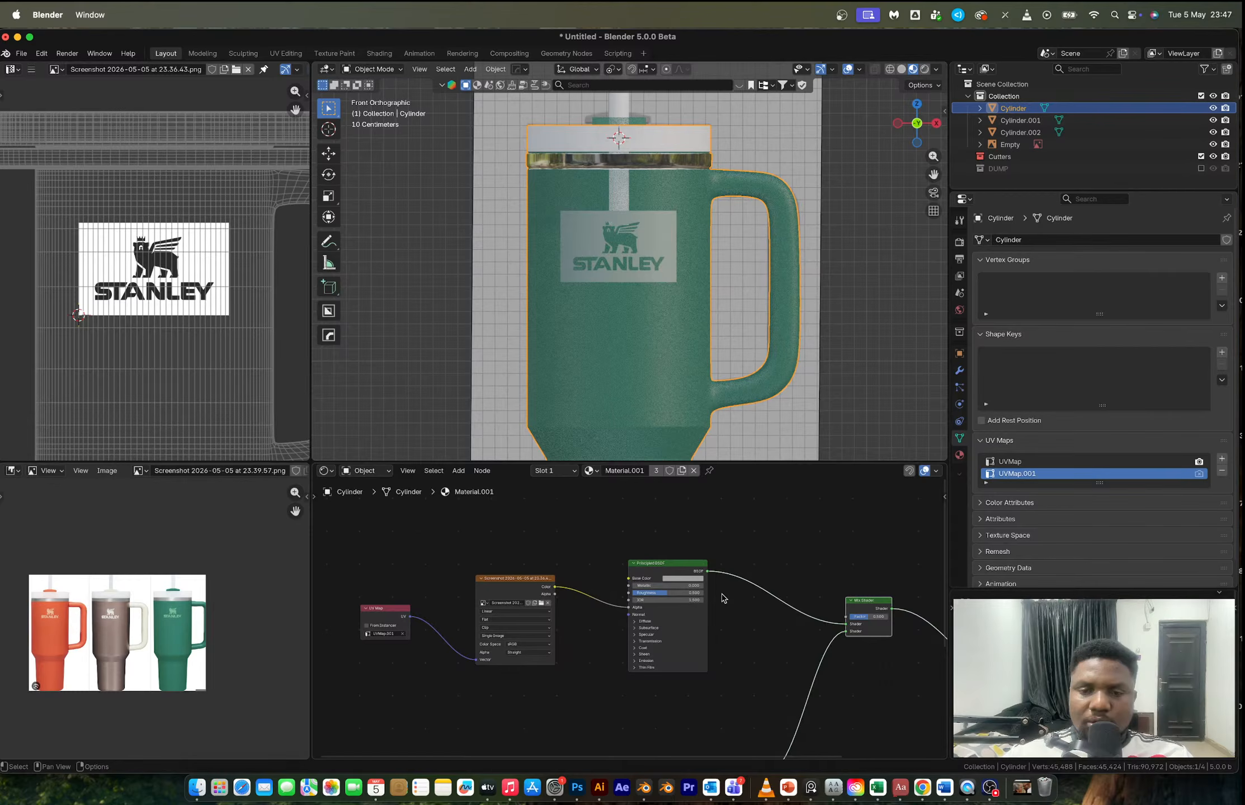
pyautogui.scroll(-2, 747, 627)
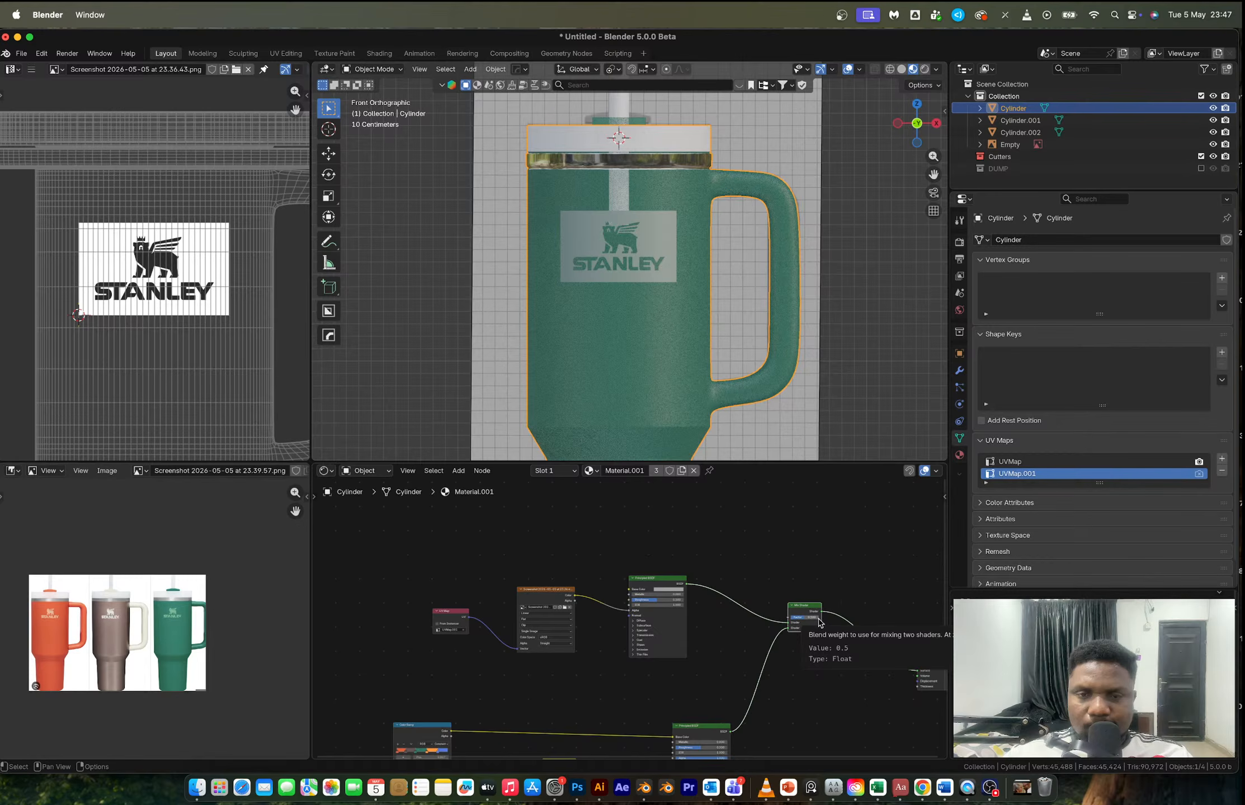
pyautogui.moveTo(785, 654); pyautogui.dragTo(712, 583, button='middle')
pyautogui.hotkey('ctrl', 'z')
pyautogui.hotkey('ctrl', 'z')
pyautogui.hotkey('ctrl', 'z')
pyautogui.hotkey('ctrl', 'z')
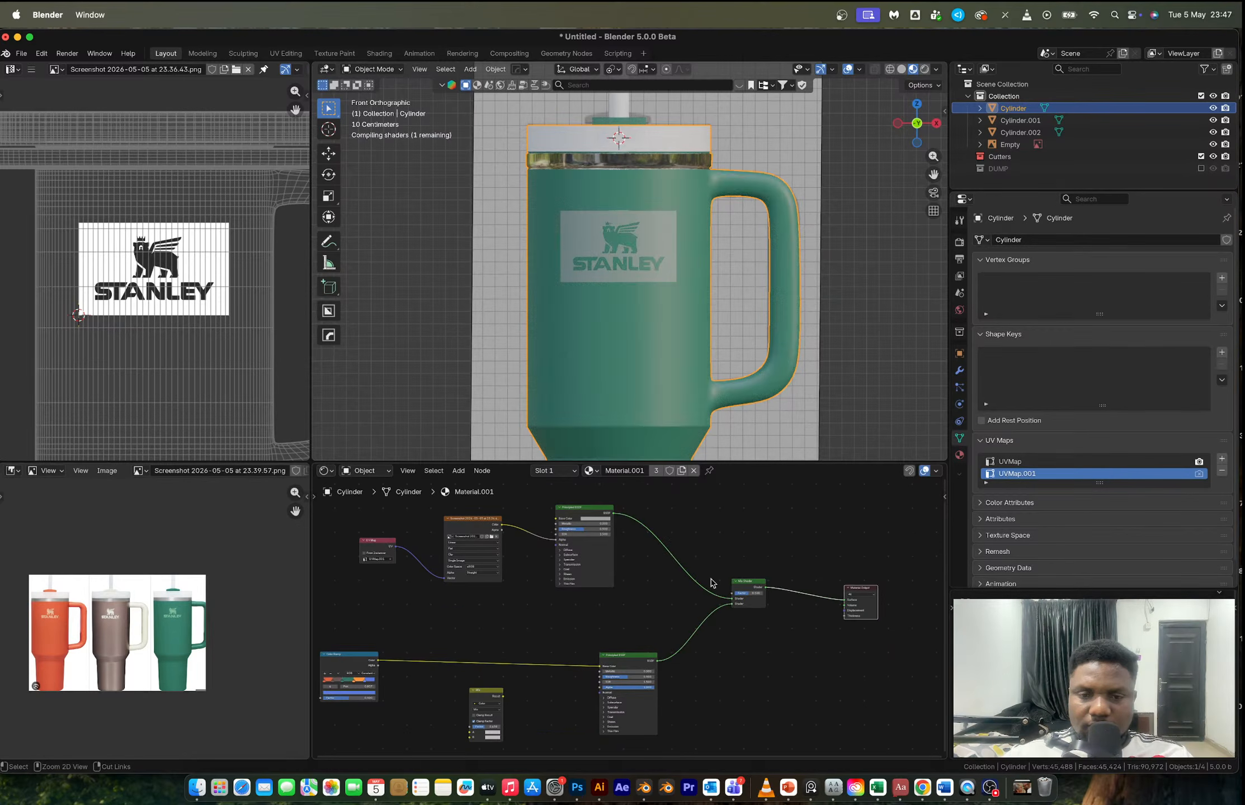
pyautogui.hotkey('ctrl', 'z')
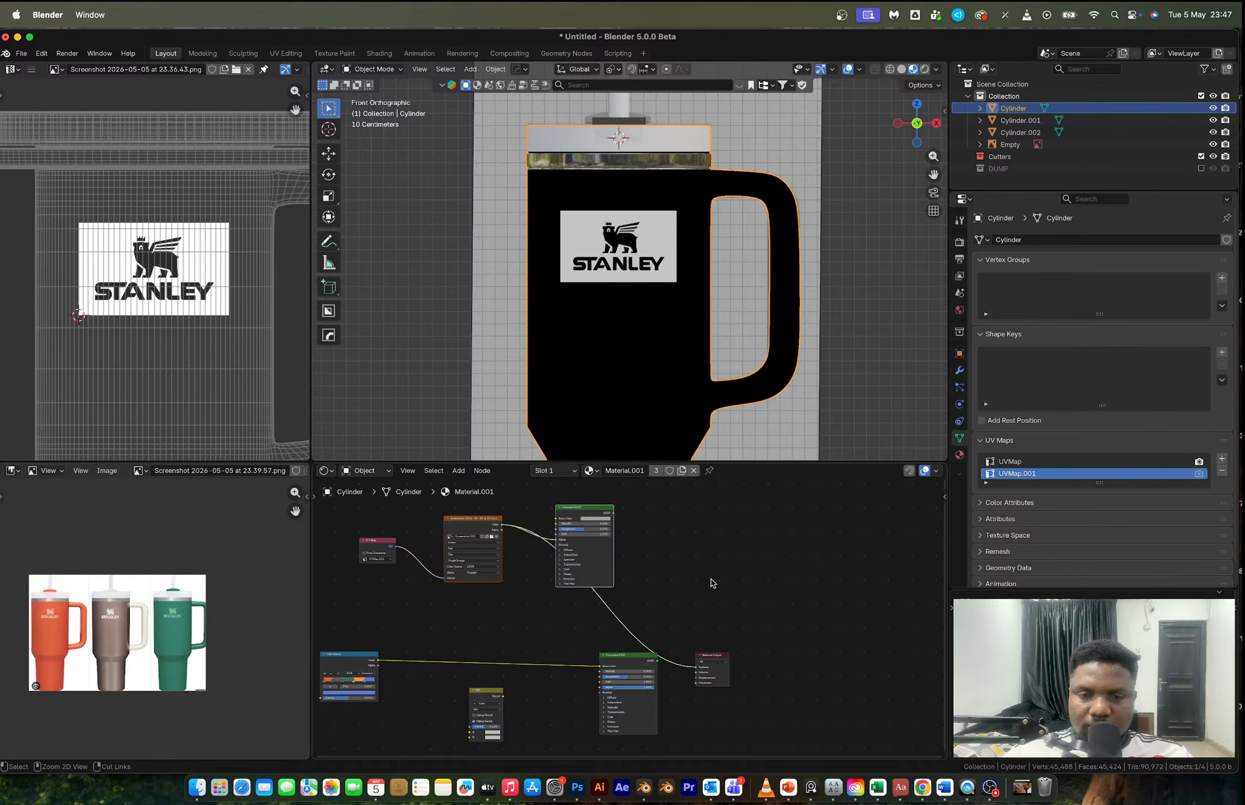
# - Undo back to the single Principled BSDF setup with one Mix node blending the color ramp and logo texture
pyautogui.hotkey('ctrl', 'z')
pyautogui.hotkey('ctrl', 'z')
pyautogui.hotkey('ctrl', 'z')
pyautogui.hotkey('ctrl', 'z')
pyautogui.hotkey('ctrl', 'z')
pyautogui.hotkey('ctrl', 'z')
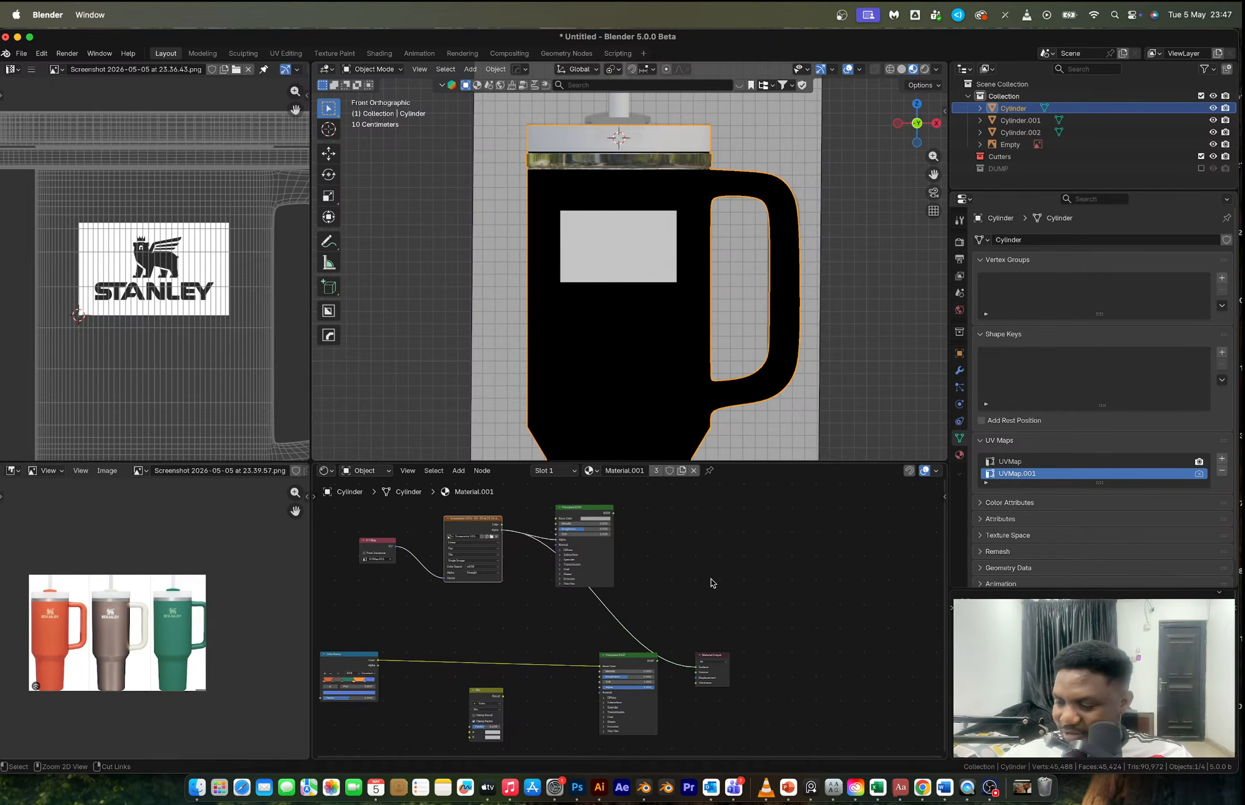
pyautogui.hotkey('ctrl', 'z')
pyautogui.hotkey('ctrl', 'z')
pyautogui.hotkey('ctrl', 'z')
pyautogui.hotkey('ctrl', 'z')
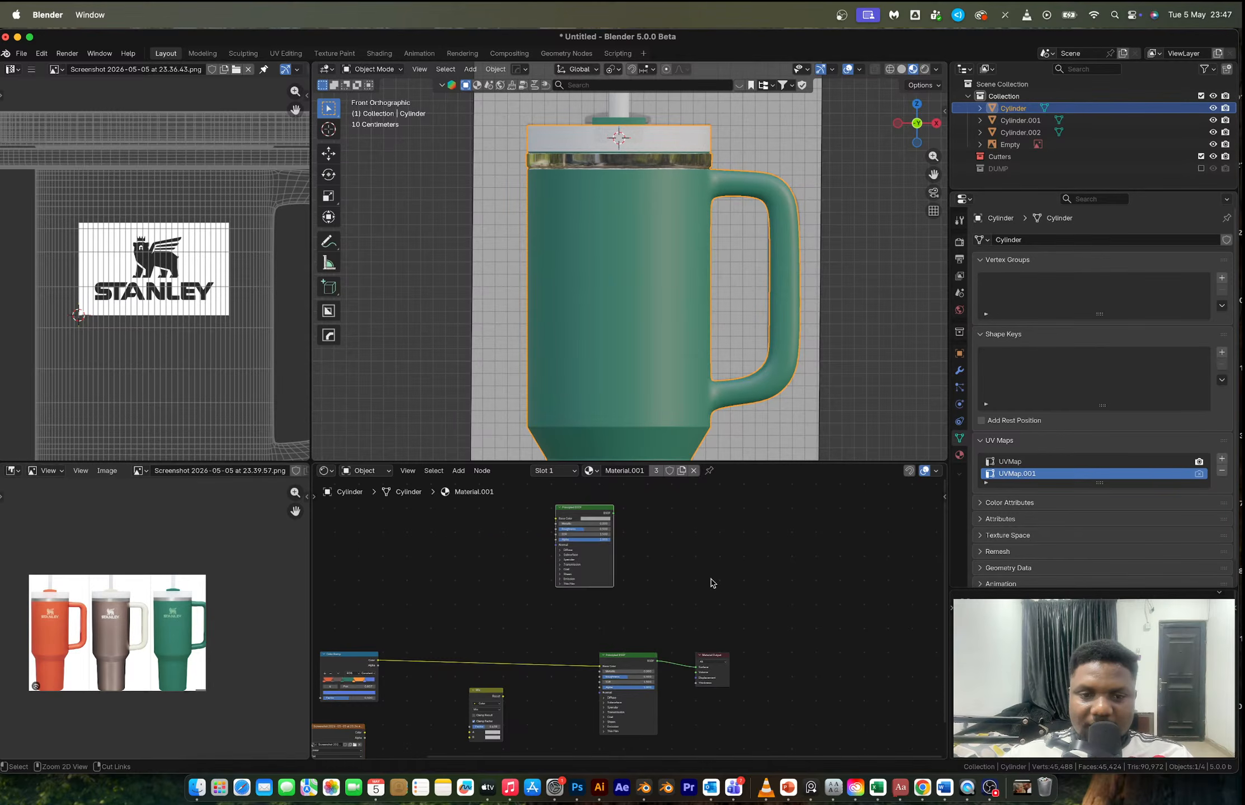
pyautogui.hotkey('ctrl', 'z')
pyautogui.hotkey('ctrl', 'z')
pyautogui.hotkey('ctrl', 'z')
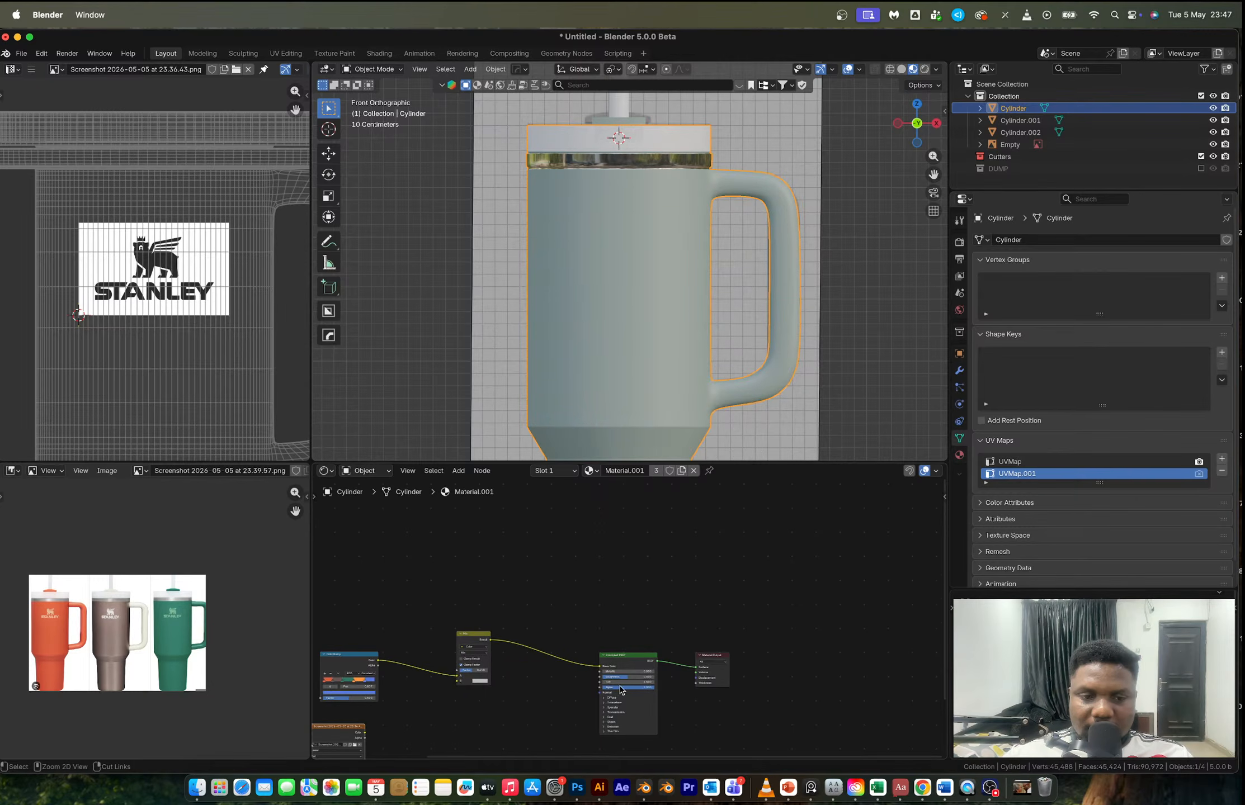
pyautogui.hotkey('ctrl', 'shift', 'z')
pyautogui.hotkey('ctrl', 'shift', 'z')
pyautogui.hotkey('ctrl', 'shift', 'z')
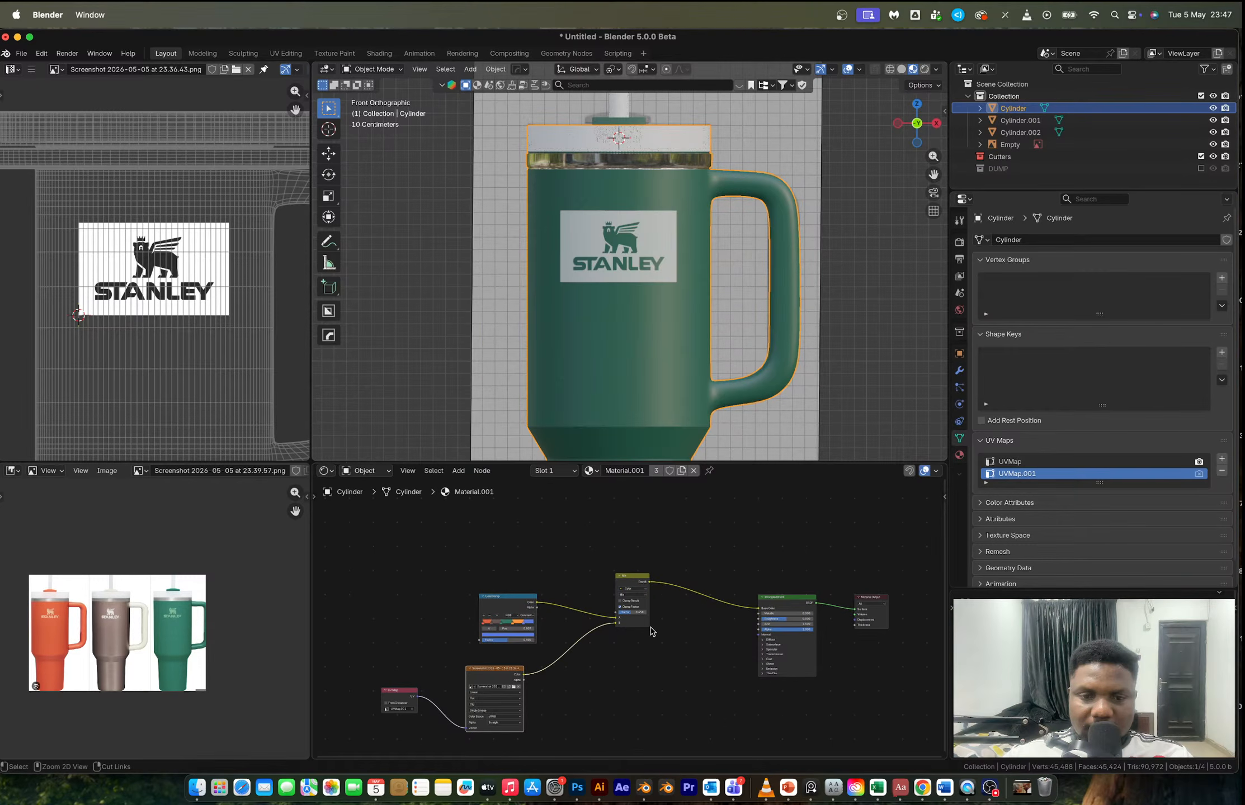
# - Add an Object Info node and connect its Random output to the Color Ramp's Factor
pyautogui.keyDown('ctrl'); pyautogui.scroll(5, 651, 630); pyautogui.keyUp('ctrl')
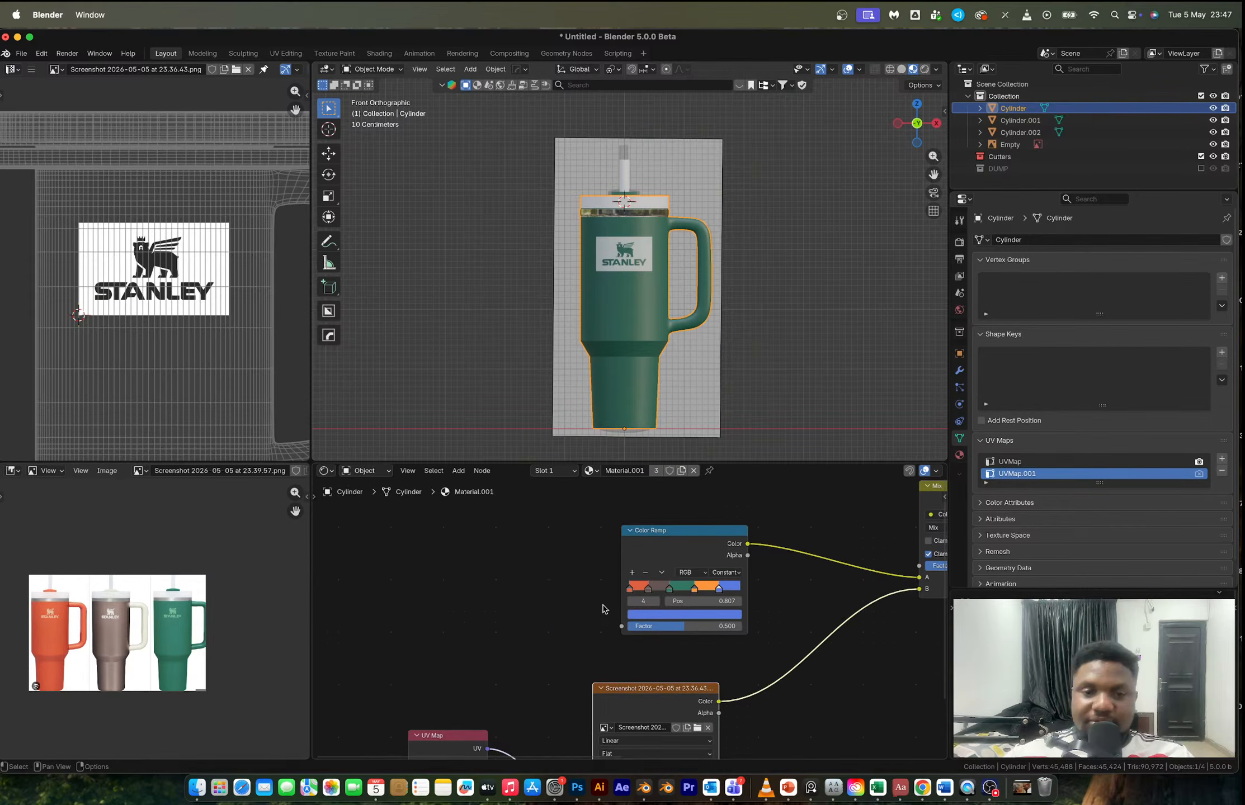
pyautogui.hotkey('shift', 'a')
pyautogui.write('ob')
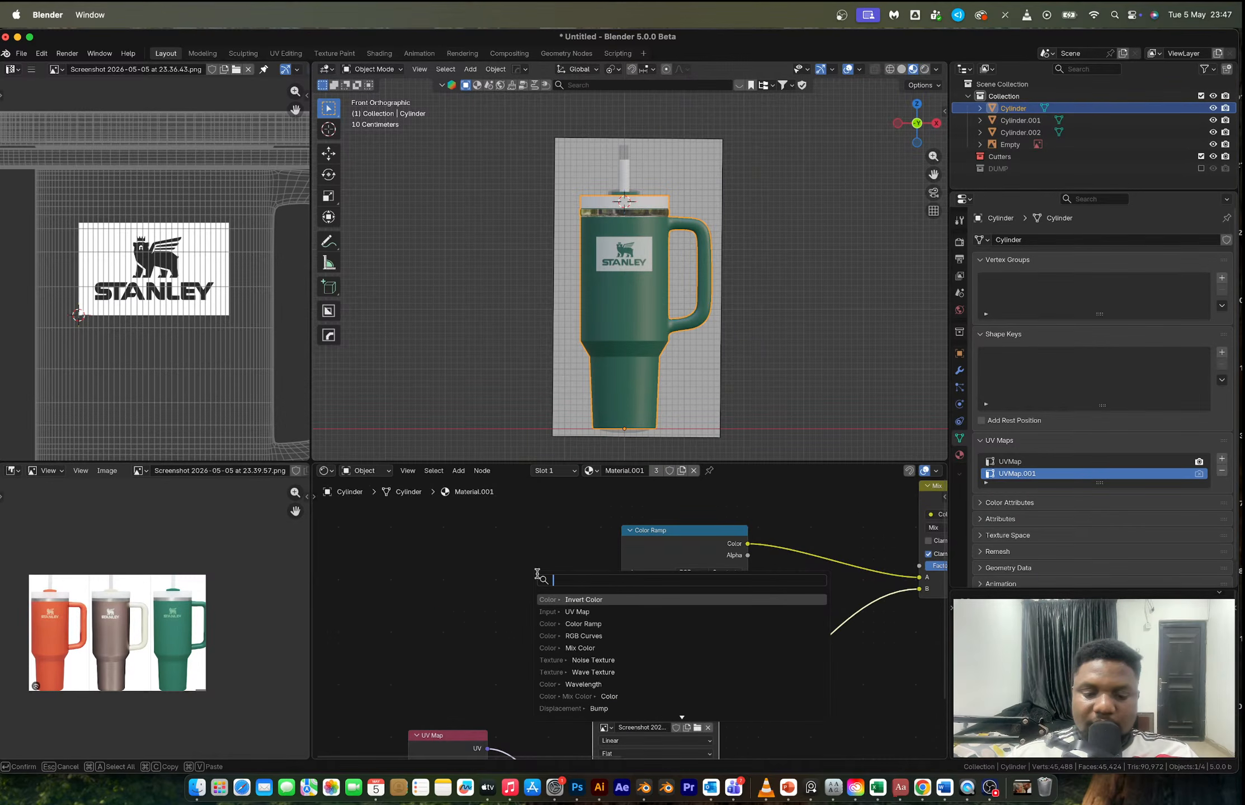
pyautogui.write('ject in')
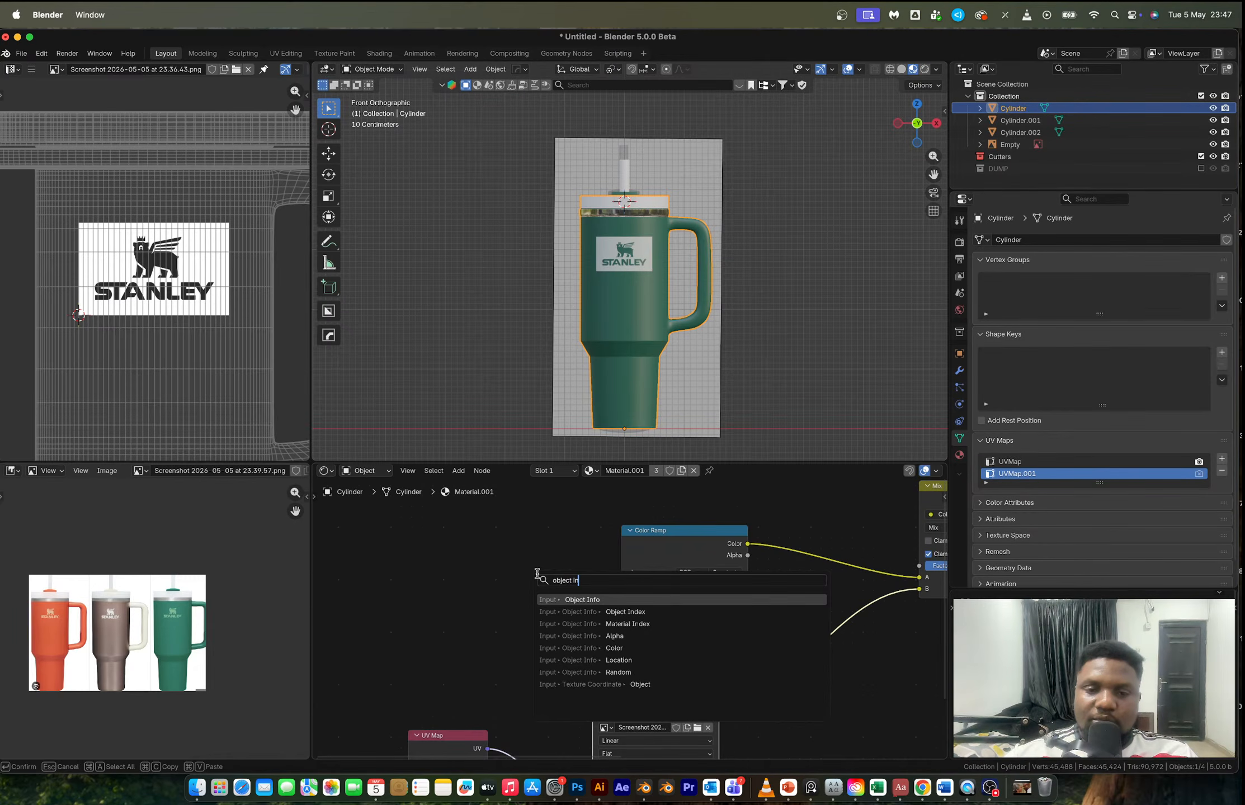
pyautogui.press('Return')
pyautogui.click(330, 584)
pyautogui.moveTo(432, 606); pyautogui.dragTo(571, 567, button='middle')
pyautogui.moveTo(539, 616); pyautogui.dragTo(786, 592)
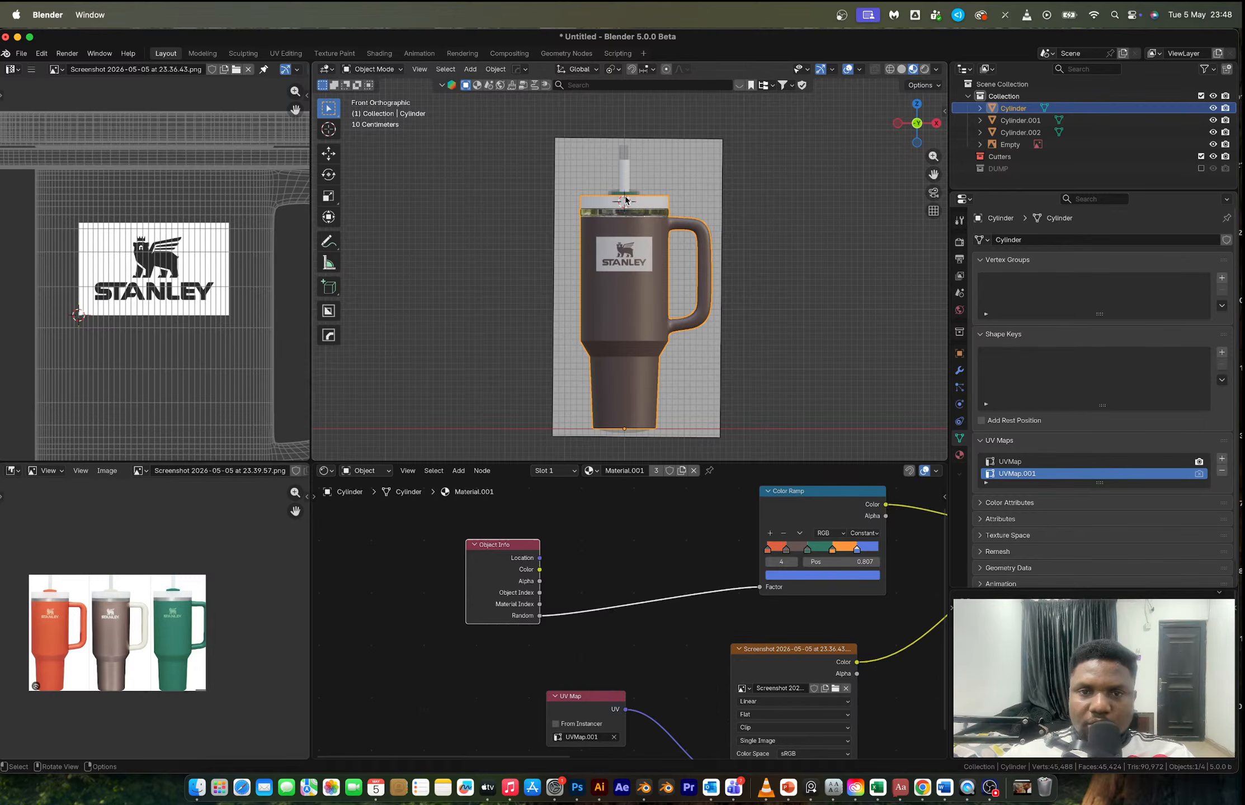
# - Try duplicating the cup's separate parts along global X, and join the original parts into one object
pyautogui.moveTo(625, 199); pyautogui.dragTo(663, 233, button='middle')
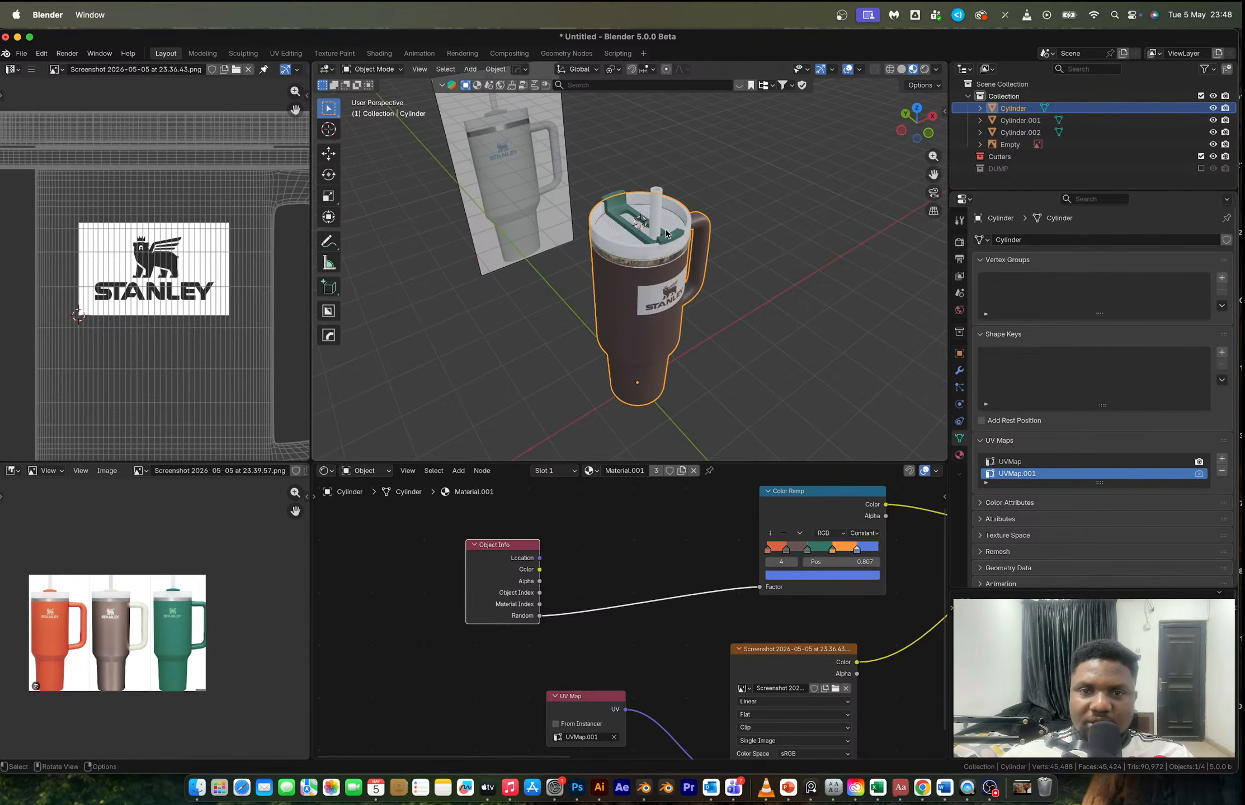
pyautogui.click(668, 234)
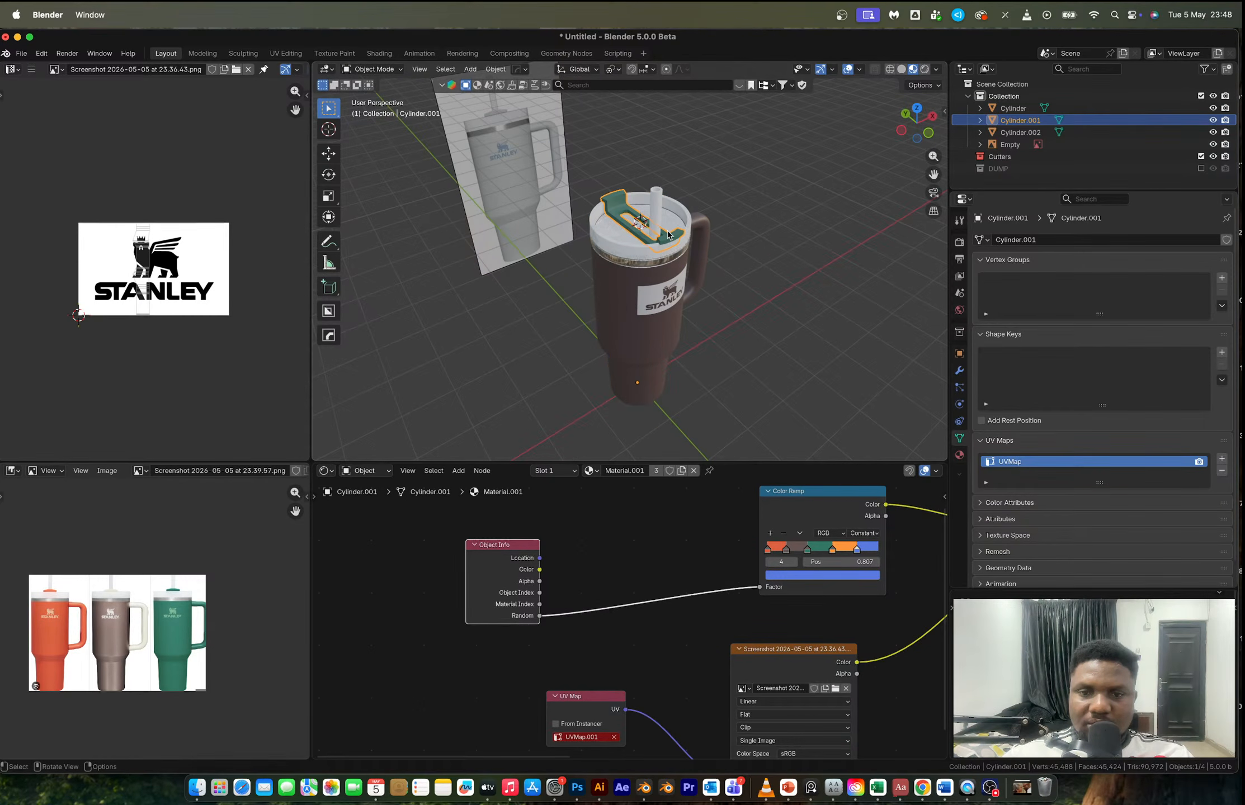
pyautogui.click(623, 301)
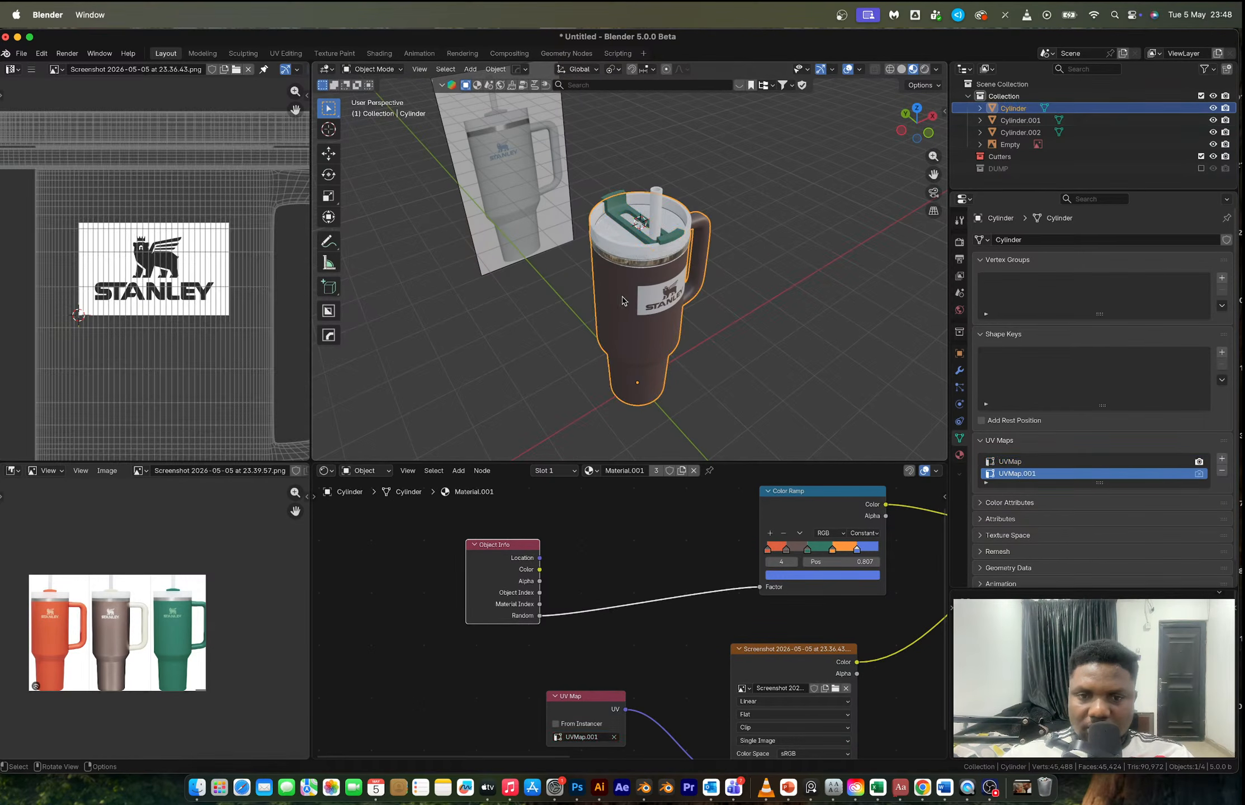
pyautogui.click(667, 243)
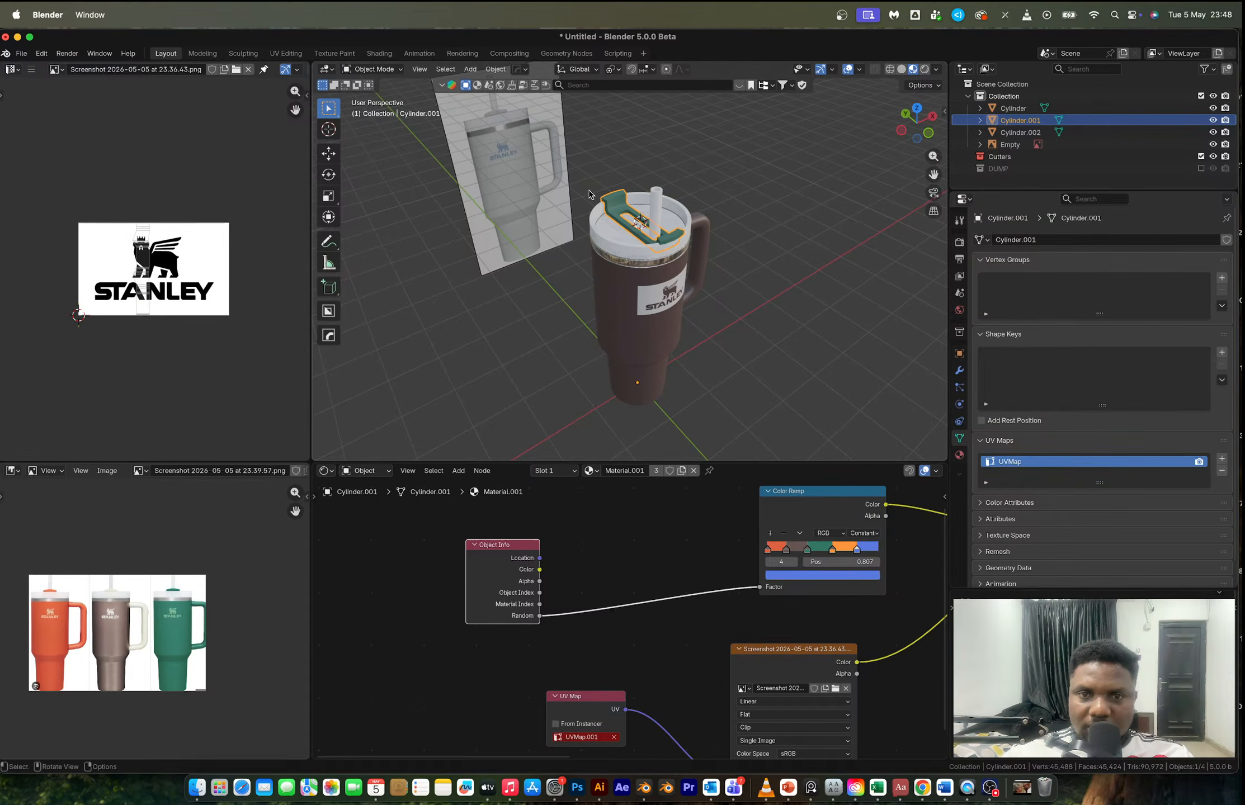
pyautogui.hotkey('shift', 'd')
pyautogui.press('x')
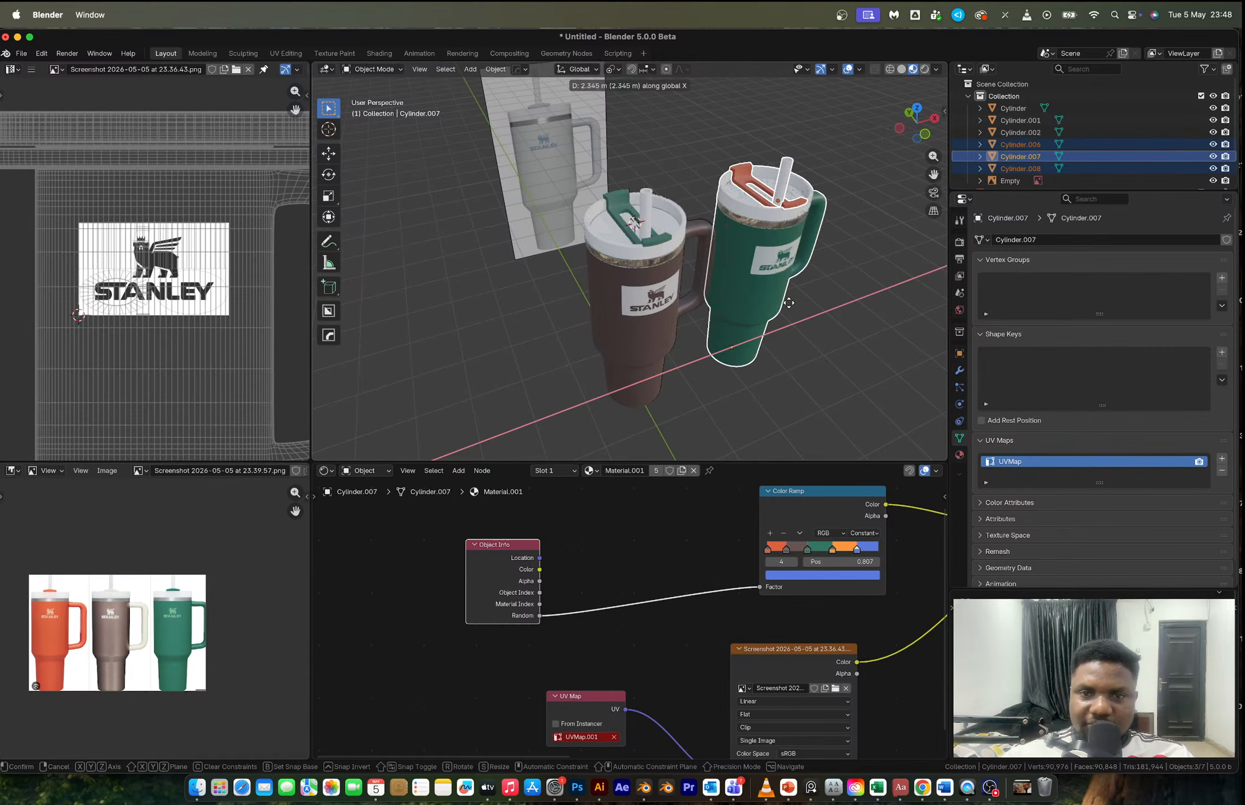
pyautogui.click(801, 305)
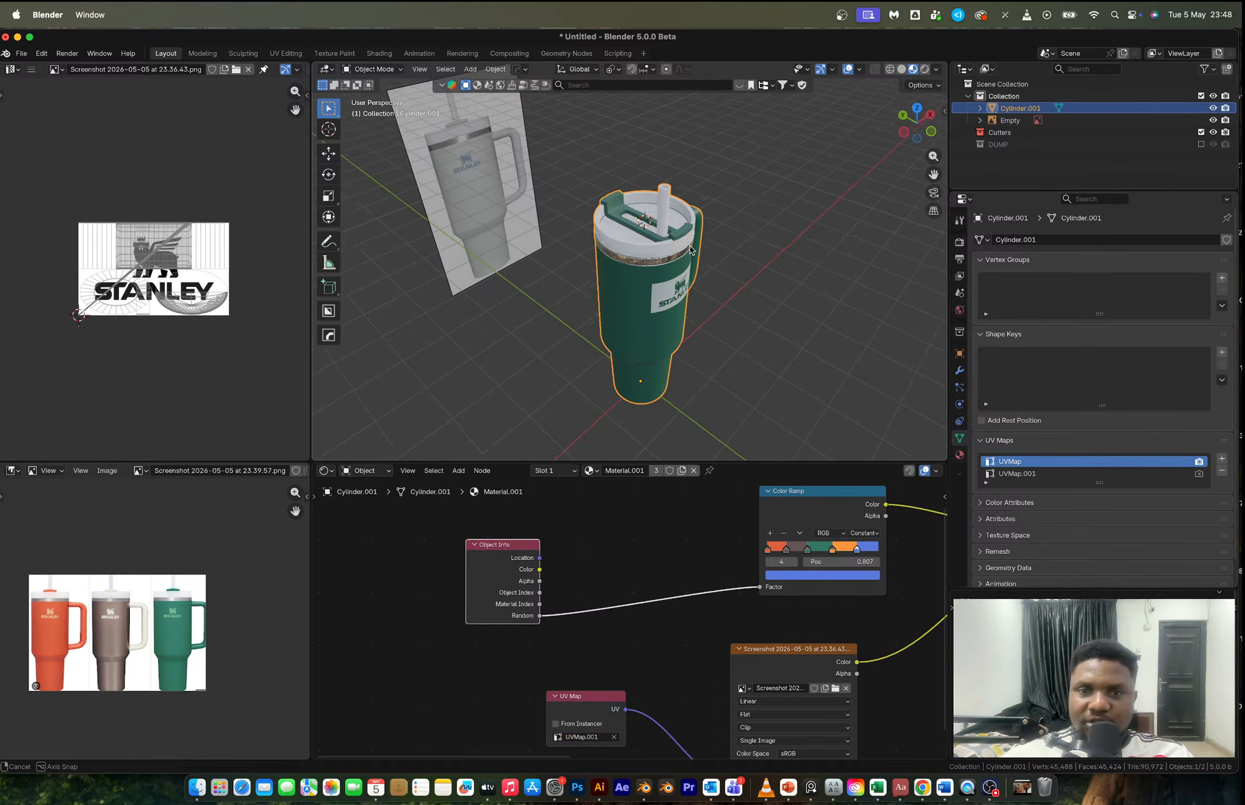
# - Duplicate the joined cup repeatedly along global X into a row to test the random colors
pyautogui.moveTo(691, 250); pyautogui.dragTo(637, 260, button='middle')
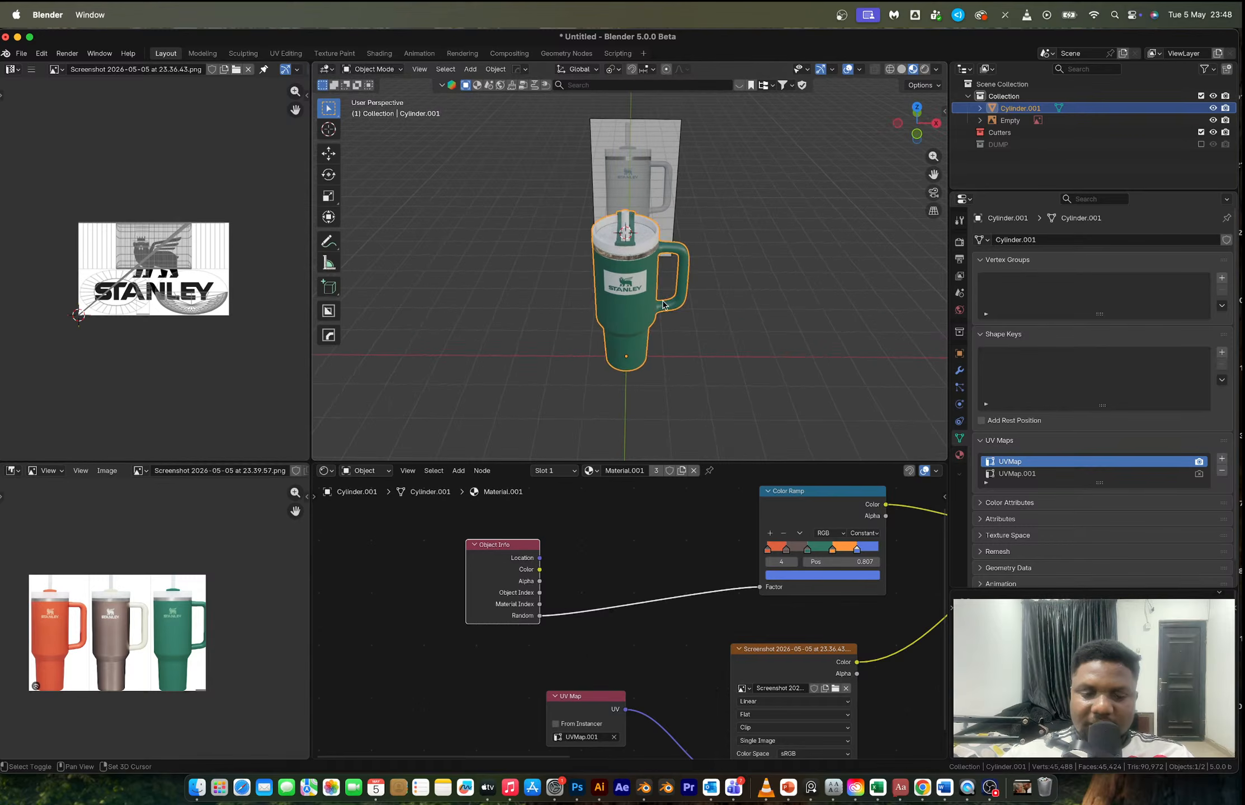
pyautogui.hotkey('shift', 'd')
pyautogui.press('x')
pyautogui.click(544, 302)
pyautogui.keyDown('shift'); pyautogui.moveTo(543, 303); pyautogui.dragTo(638, 286, button='middle'); pyautogui.keyUp('shift')
pyautogui.hotkey('shift', 'd')
pyautogui.press('x')
pyautogui.click(481, 285)
pyautogui.hotkey('shift', 'd')
pyautogui.press('x')
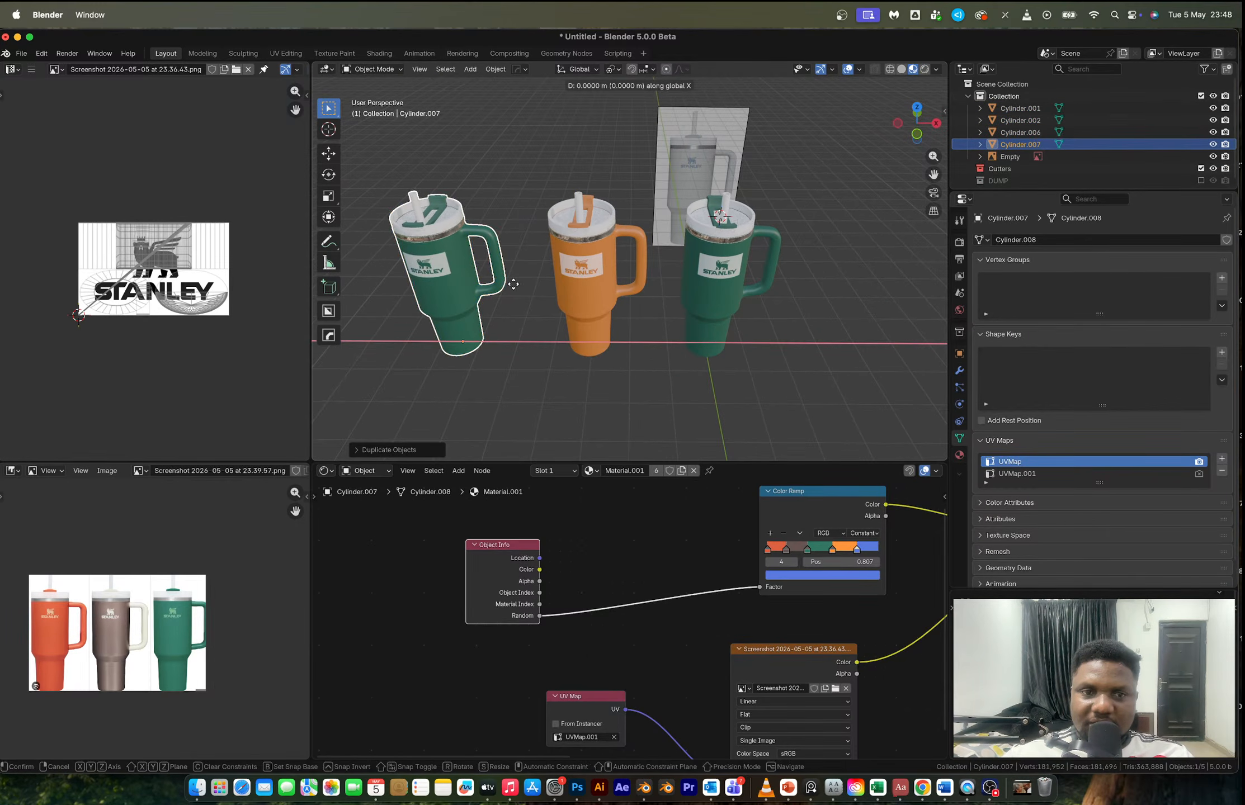
pyautogui.click(472, 290)
pyautogui.keyDown('shift'); pyautogui.moveTo(473, 290); pyautogui.dragTo(652, 290, button='middle'); pyautogui.keyUp('shift')
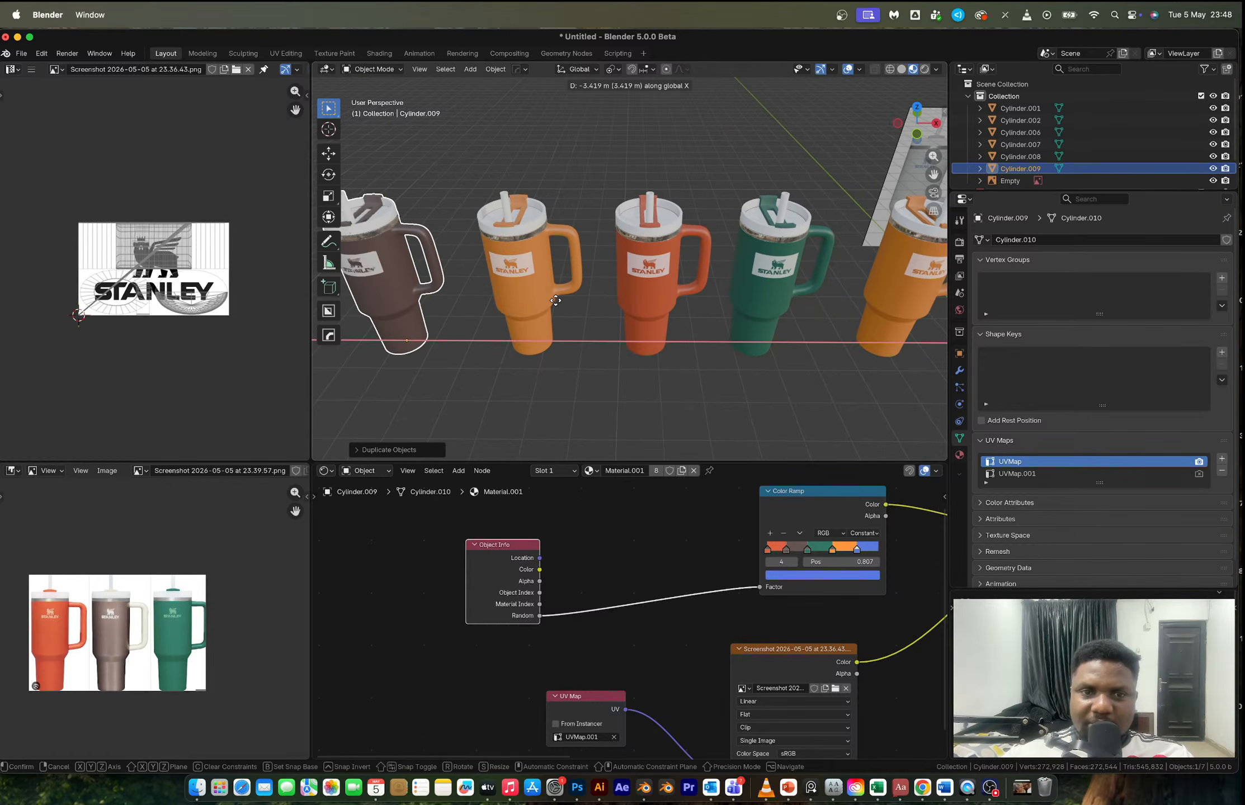
pyautogui.hotkey('shift', 'd')
pyautogui.press('x')
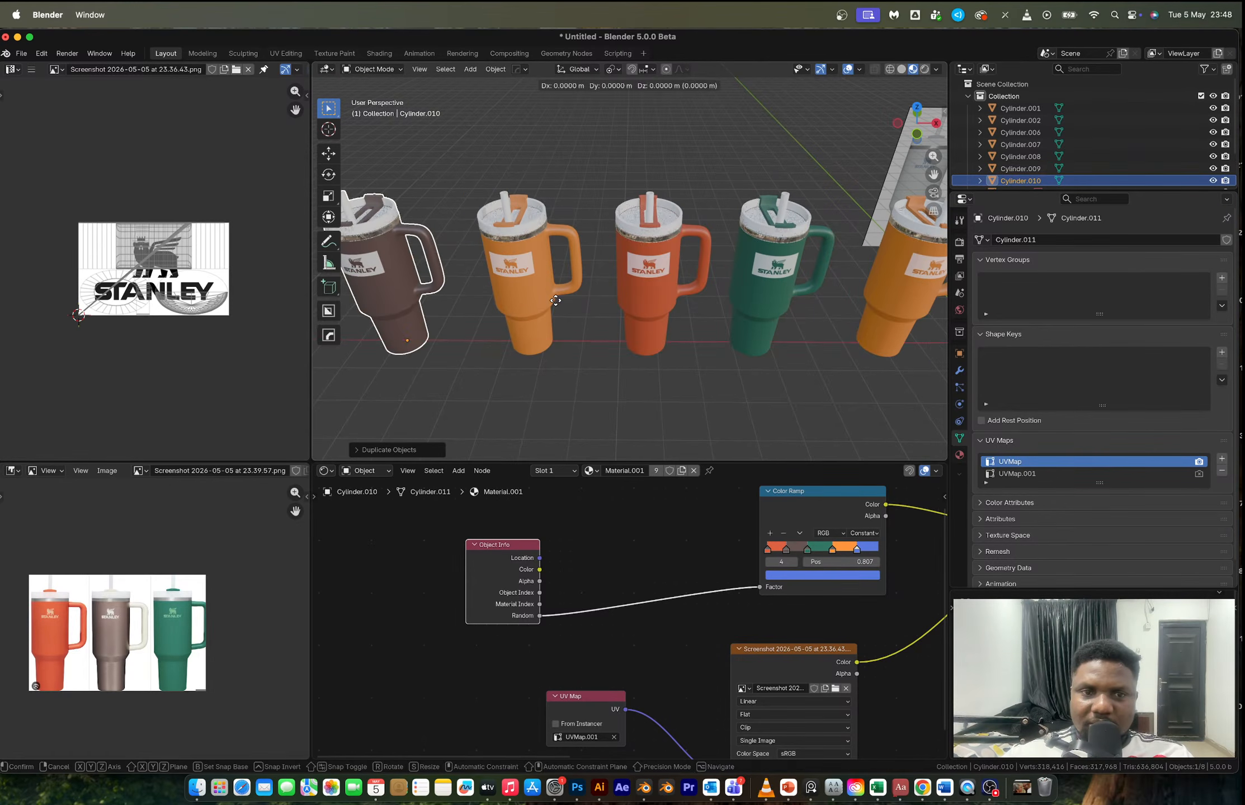
pyautogui.moveTo(575, 315); pyautogui.dragTo(617, 316, button='middle')
pyautogui.scroll(-5, 616, 317)
# - Undo all the cup duplicates, keeping only the original joined cup in view
pyautogui.hotkey('ctrl', 'z')
pyautogui.hotkey('ctrl', 'z')
pyautogui.hotkey('ctrl', 'z')
pyautogui.hotkey('ctrl', 'z')
pyautogui.hotkey('ctrl', 'z')
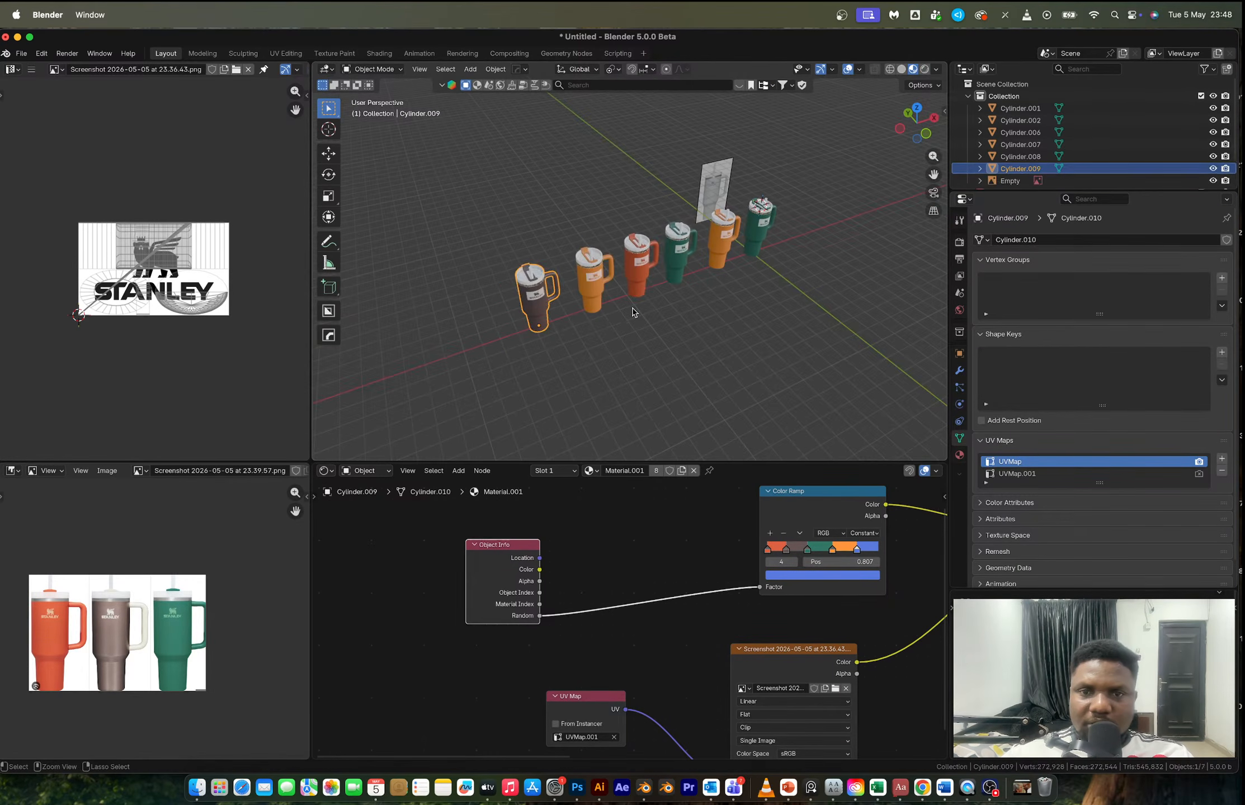
pyautogui.hotkey('ctrl', 'z')
pyautogui.scroll(4, 781, 217)
pyautogui.keyDown('shift'); pyautogui.moveTo(781, 217); pyautogui.dragTo(556, 300, button='middle'); pyautogui.keyUp('shift')
pyautogui.scroll(4, 556, 300)
pyautogui.keyDown('shift'); pyautogui.moveTo(872, 337); pyautogui.dragTo(727, 335, button='middle'); pyautogui.keyUp('shift')
# - Shift the Color Ramp's green and orange stops slightly, placing the orange stop at position 0.616
pyautogui.moveTo(930, 602); pyautogui.dragTo(683, 589, button='middle')
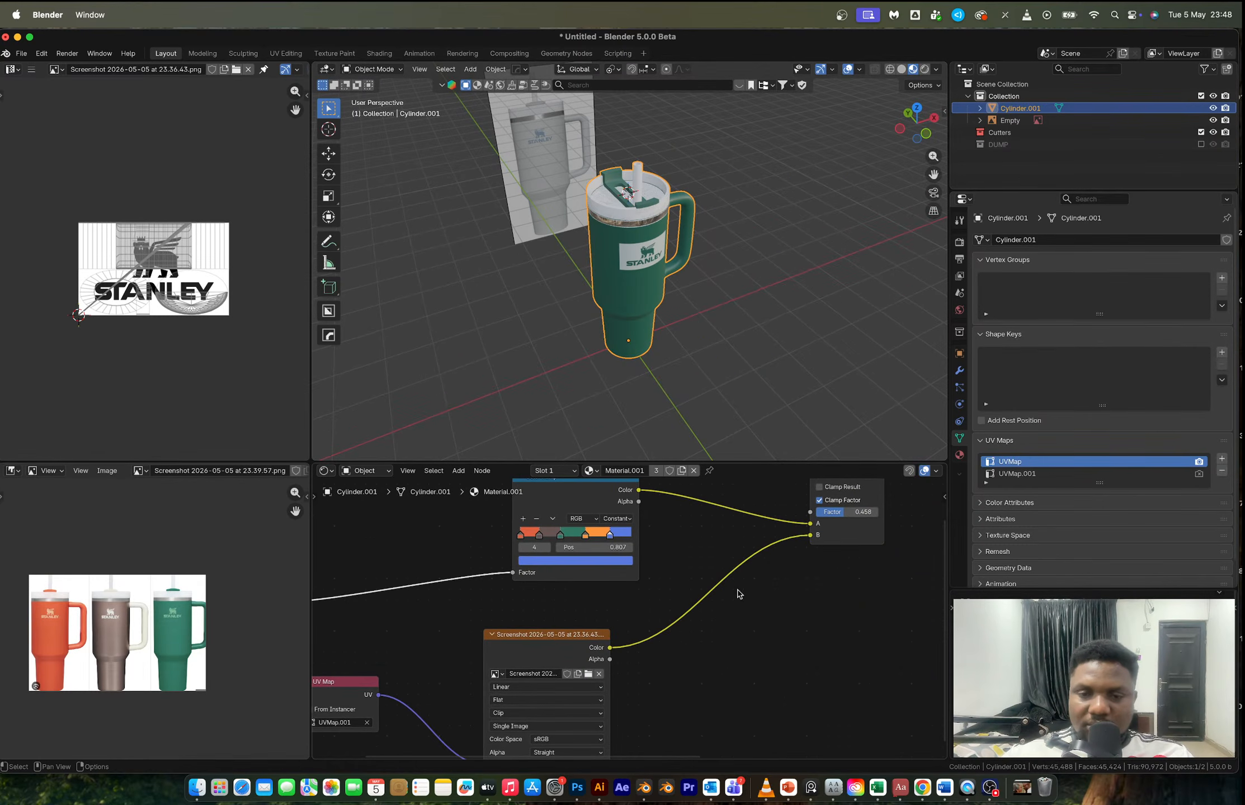
pyautogui.moveTo(561, 537); pyautogui.dragTo(587, 535)
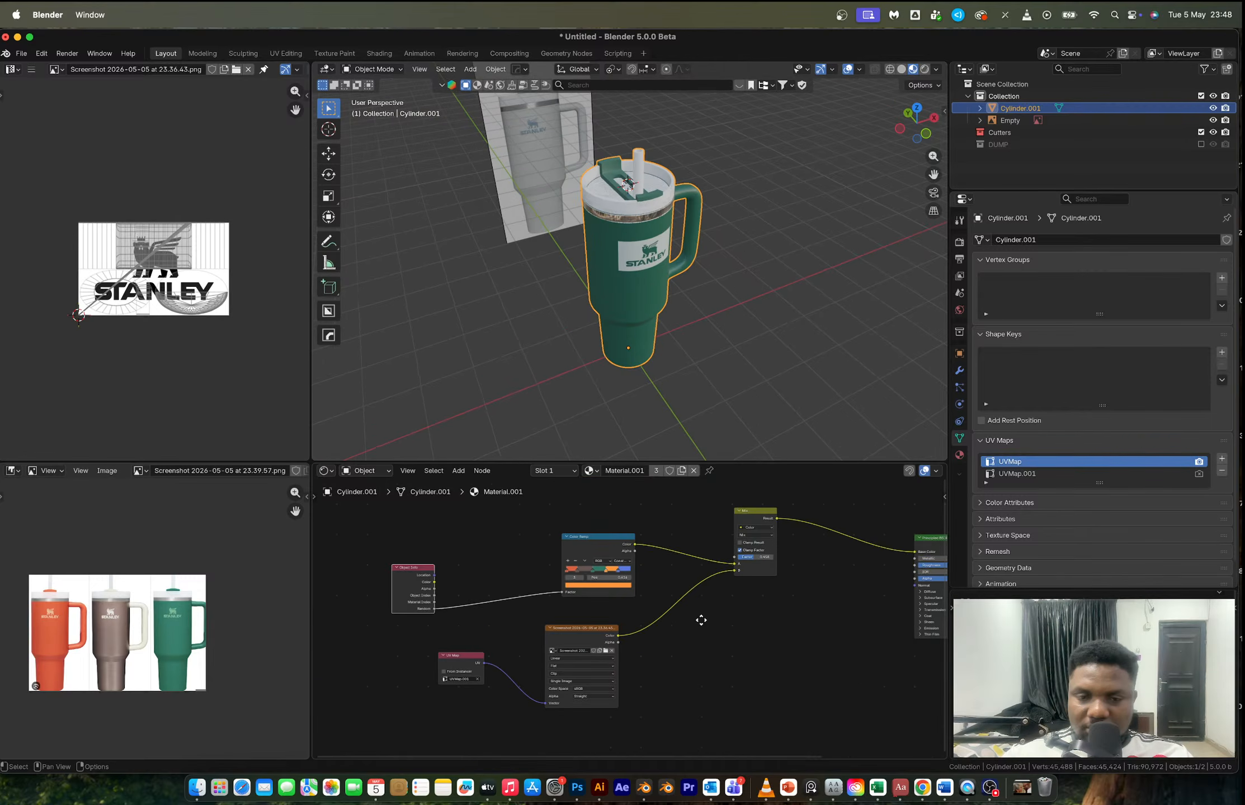
pyautogui.moveTo(702, 621); pyautogui.dragTo(679, 627, button='middle')
# - Preview the logo image texture's outputs on the cup
pyautogui.scroll(5, 629, 622)
pyautogui.moveTo(483, 671); pyautogui.dragTo(587, 600, button='middle')
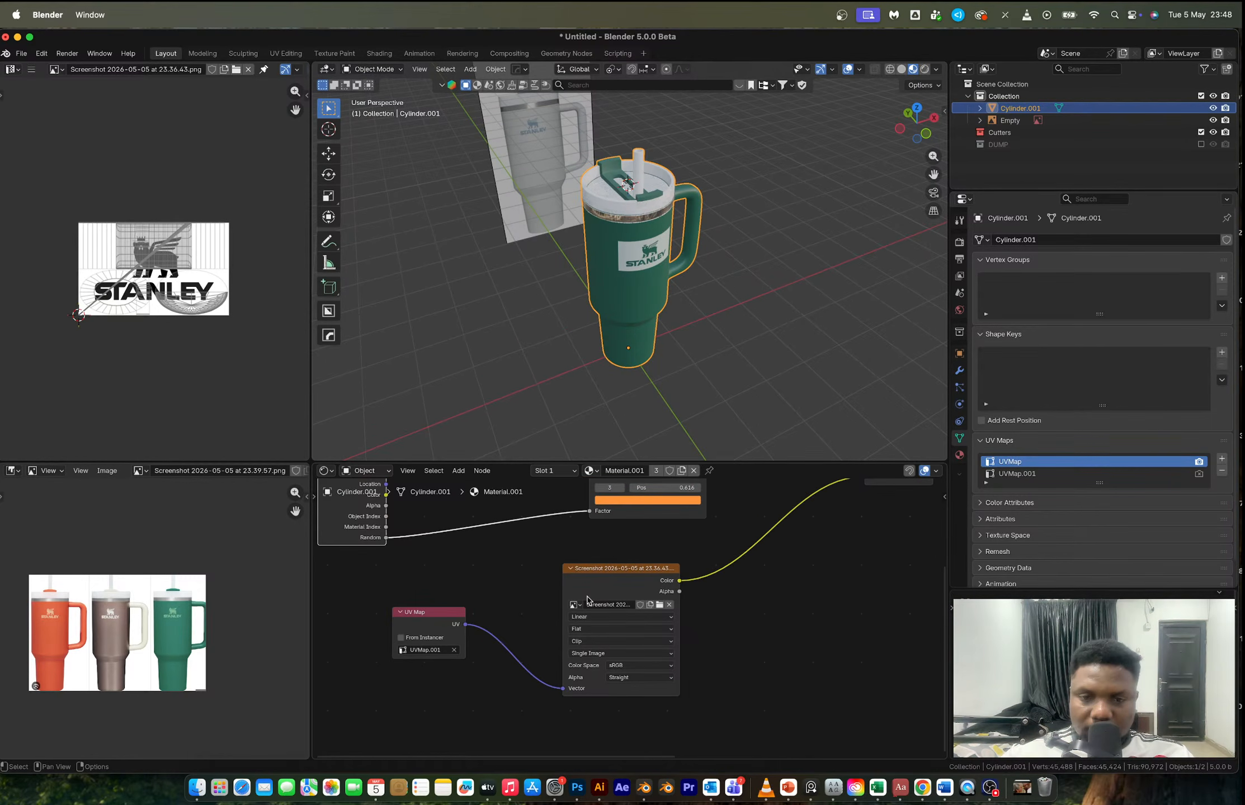
pyautogui.keyDown('ctrl'); pyautogui.keyDown('shift'); pyautogui.click(587, 600); pyautogui.keyUp('shift'); pyautogui.keyUp('ctrl')
pyautogui.scroll(3, 688, 593)
pyautogui.moveTo(703, 587); pyautogui.dragTo(580, 617, button='middle')
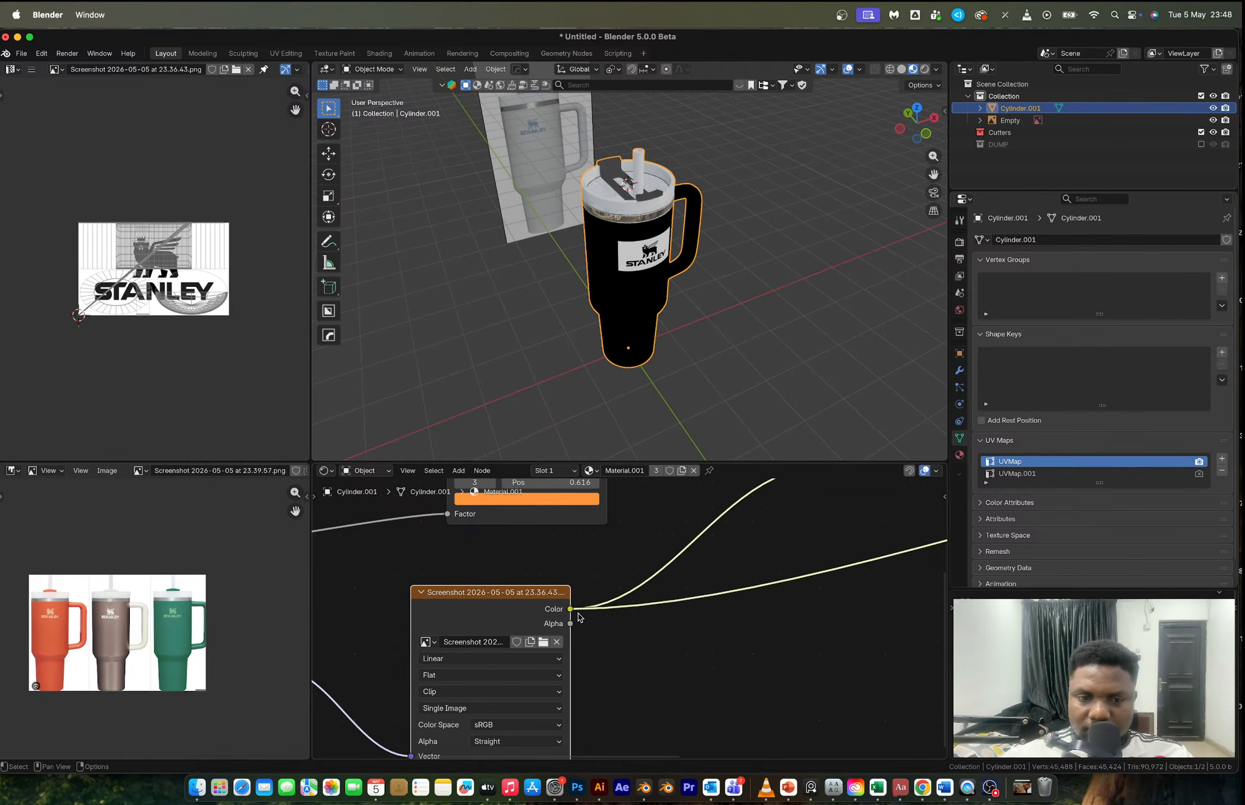
pyautogui.scroll(-2, 579, 617)
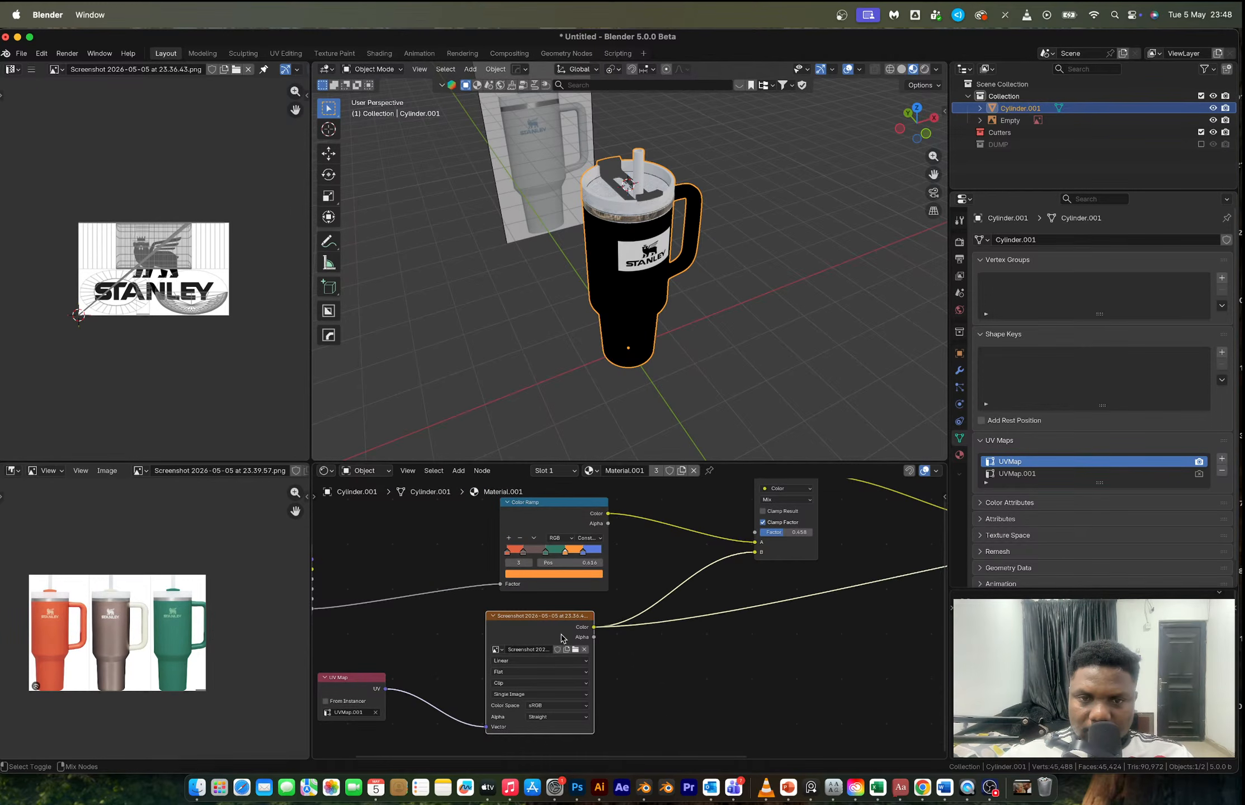
pyautogui.keyDown('ctrl'); pyautogui.keyDown('shift'); pyautogui.click(562, 638); pyautogui.keyUp('shift'); pyautogui.keyUp('ctrl')
pyautogui.keyDown('ctrl'); pyautogui.keyDown('shift'); pyautogui.click(562, 638); pyautogui.keyUp('shift'); pyautogui.keyUp('ctrl')
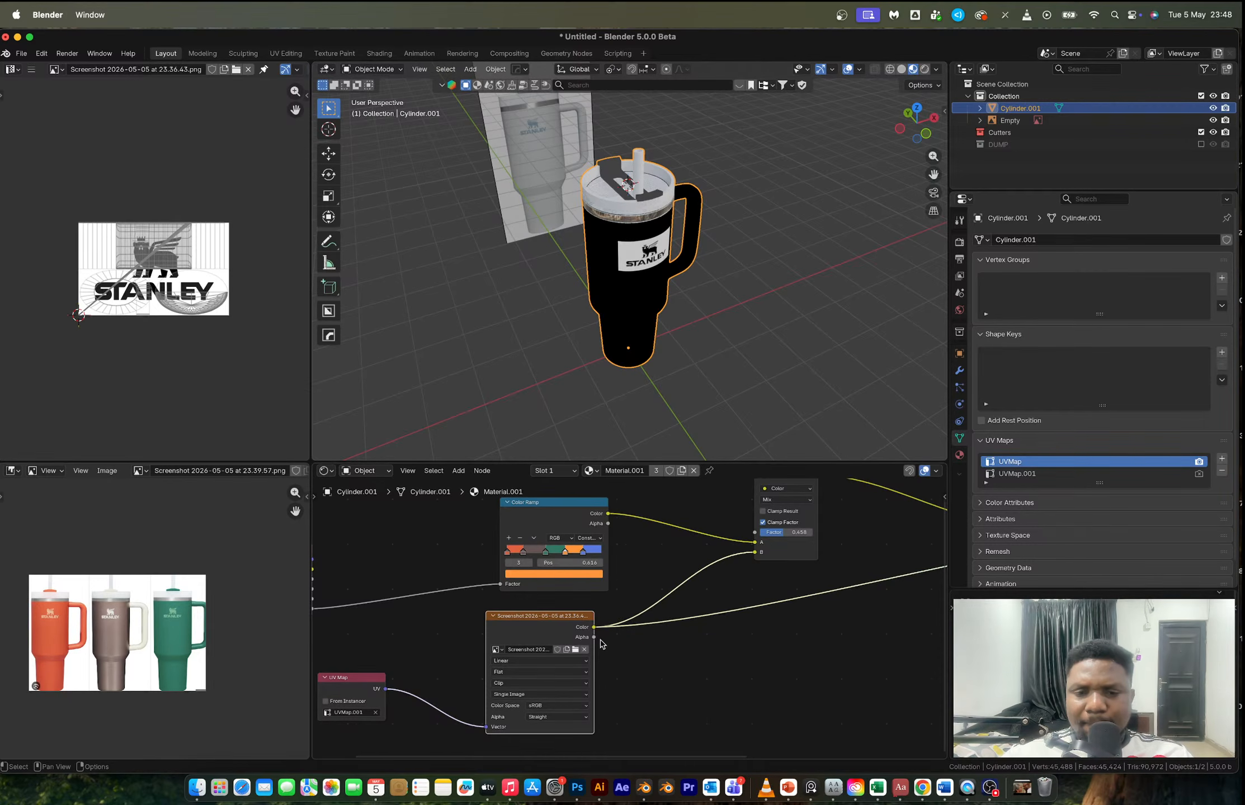
# - Preview the Mix node with the logo texture's Alpha output driving its Factor, and frame the cup
pyautogui.scroll(2, 751, 531)
pyautogui.keyDown('ctrl'); pyautogui.keyDown('shift'); pyautogui.click(752, 530); pyautogui.keyUp('shift'); pyautogui.keyUp('ctrl')
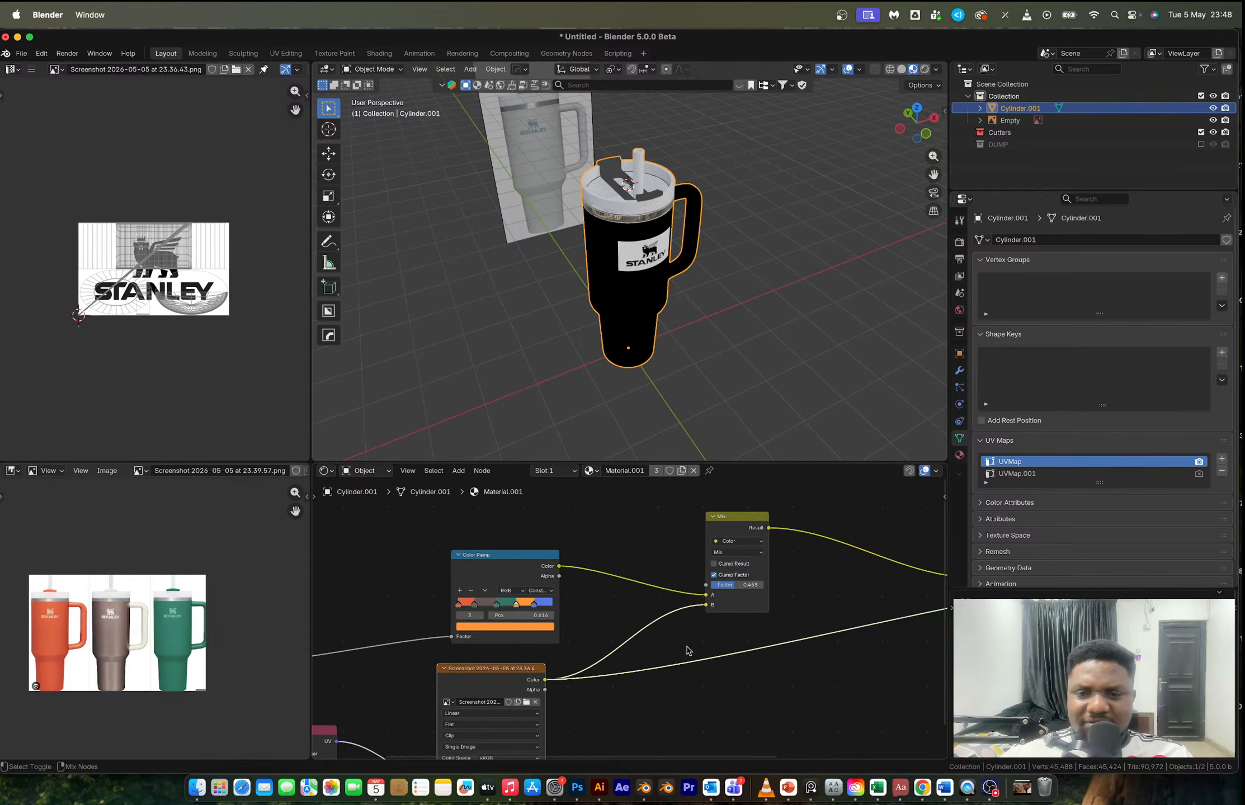
pyautogui.moveTo(545, 690); pyautogui.dragTo(704, 588)
pyautogui.scroll(4, 689, 309)
pyautogui.moveTo(685, 298); pyautogui.dragTo(655, 259, button='middle')
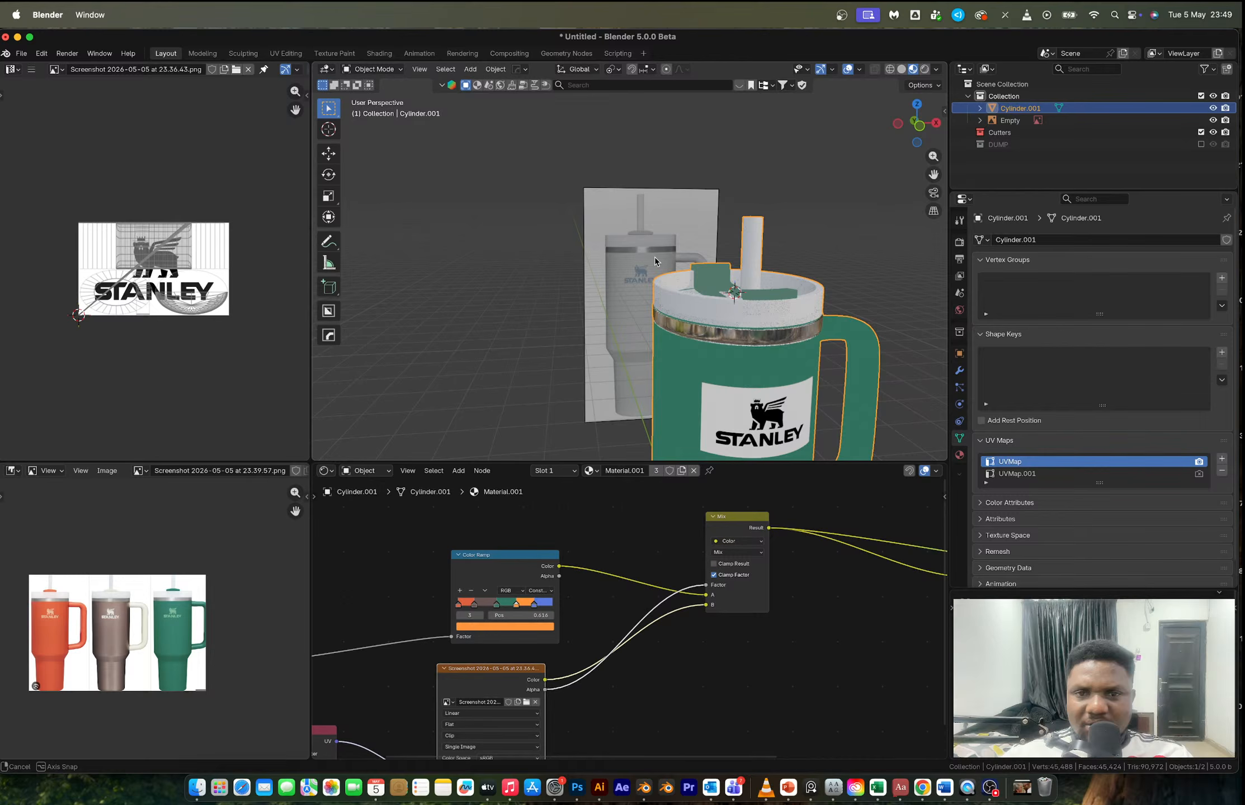
pyautogui.click(418, 68)
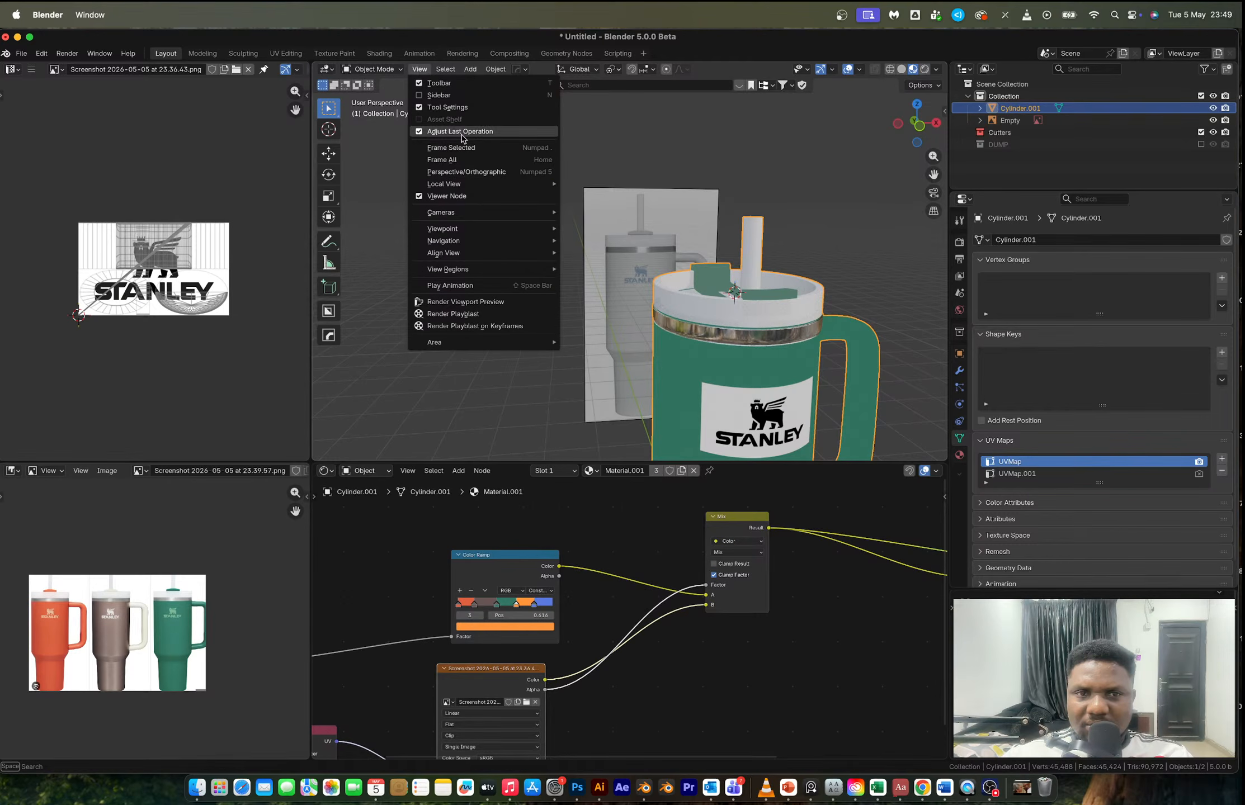
pyautogui.click(463, 151)
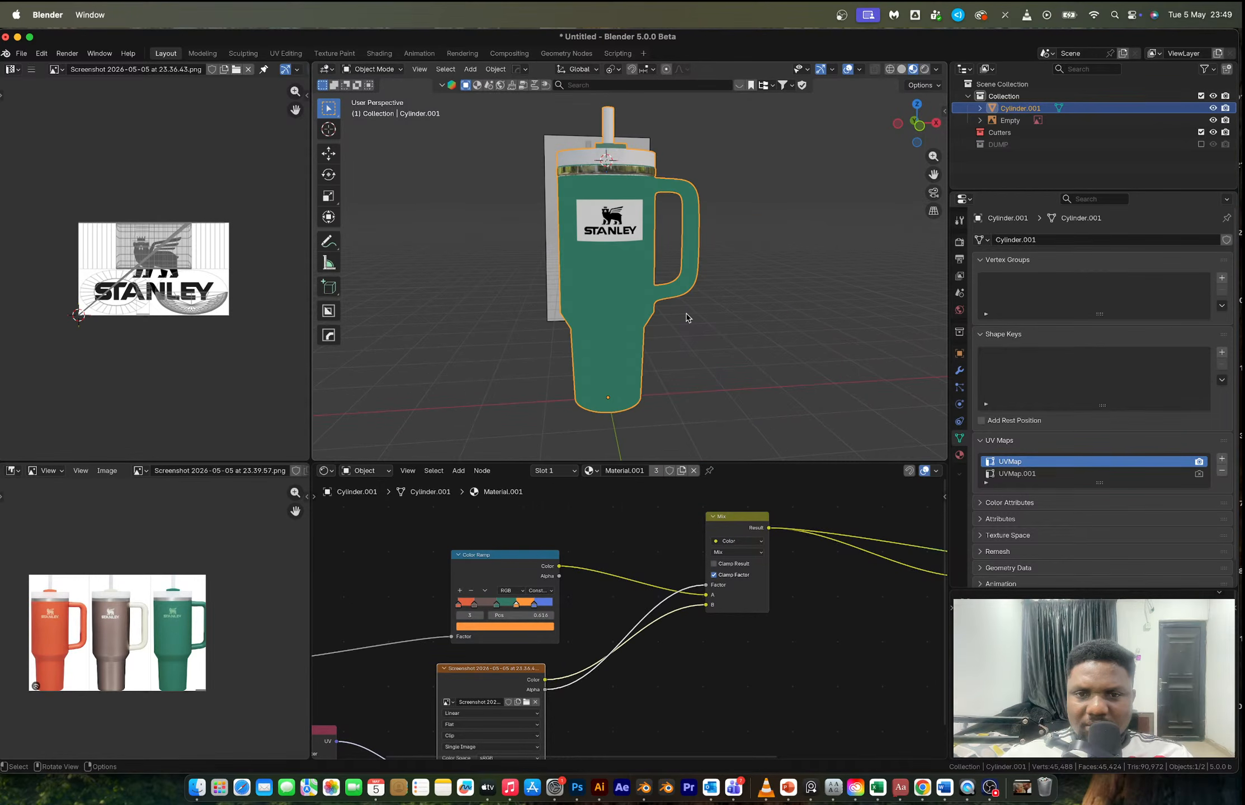
pyautogui.scroll(3, 686, 318)
# - Make room before the Mix node and insert an Invert Color node between the logo texture's Color and input B
pyautogui.moveTo(758, 546); pyautogui.dragTo(696, 517, button='middle')
pyautogui.moveTo(694, 506); pyautogui.dragTo(761, 523)
pyautogui.hotkey('shift', 'a')
pyautogui.write('invert')
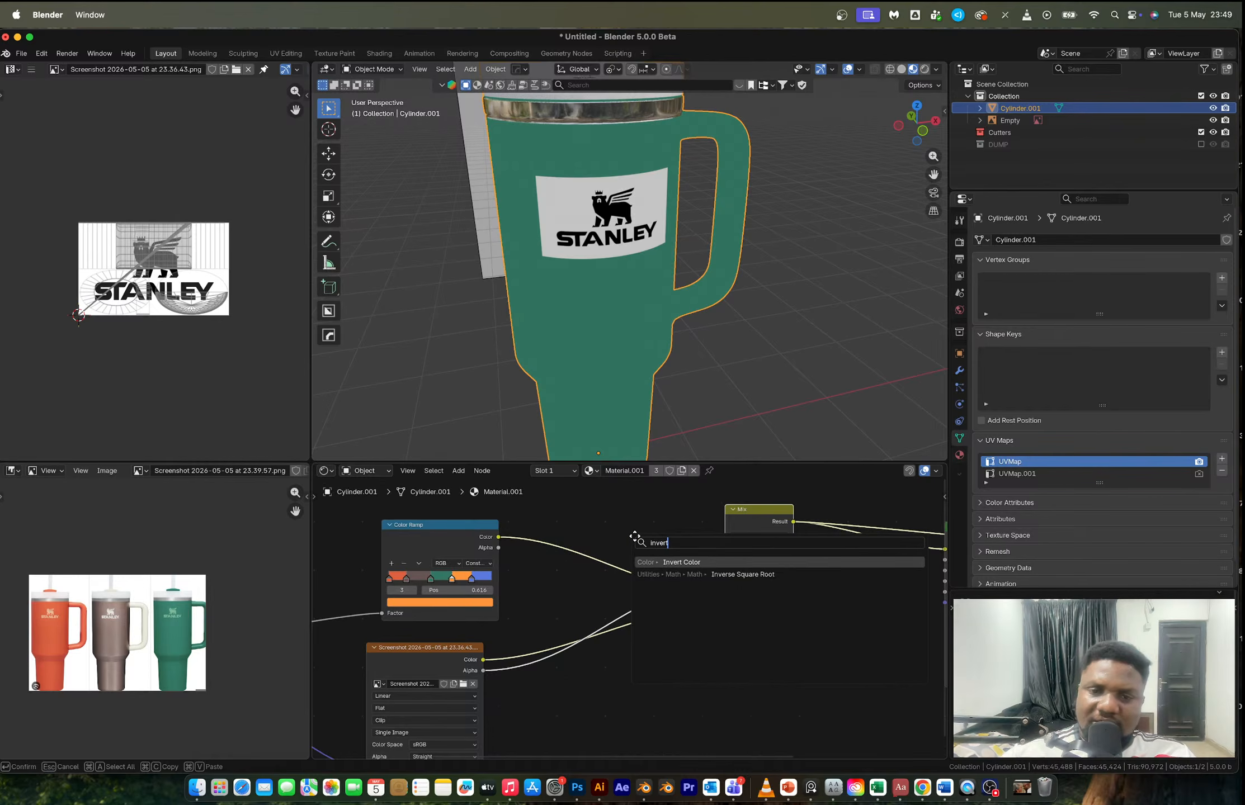
pyautogui.press('Return')
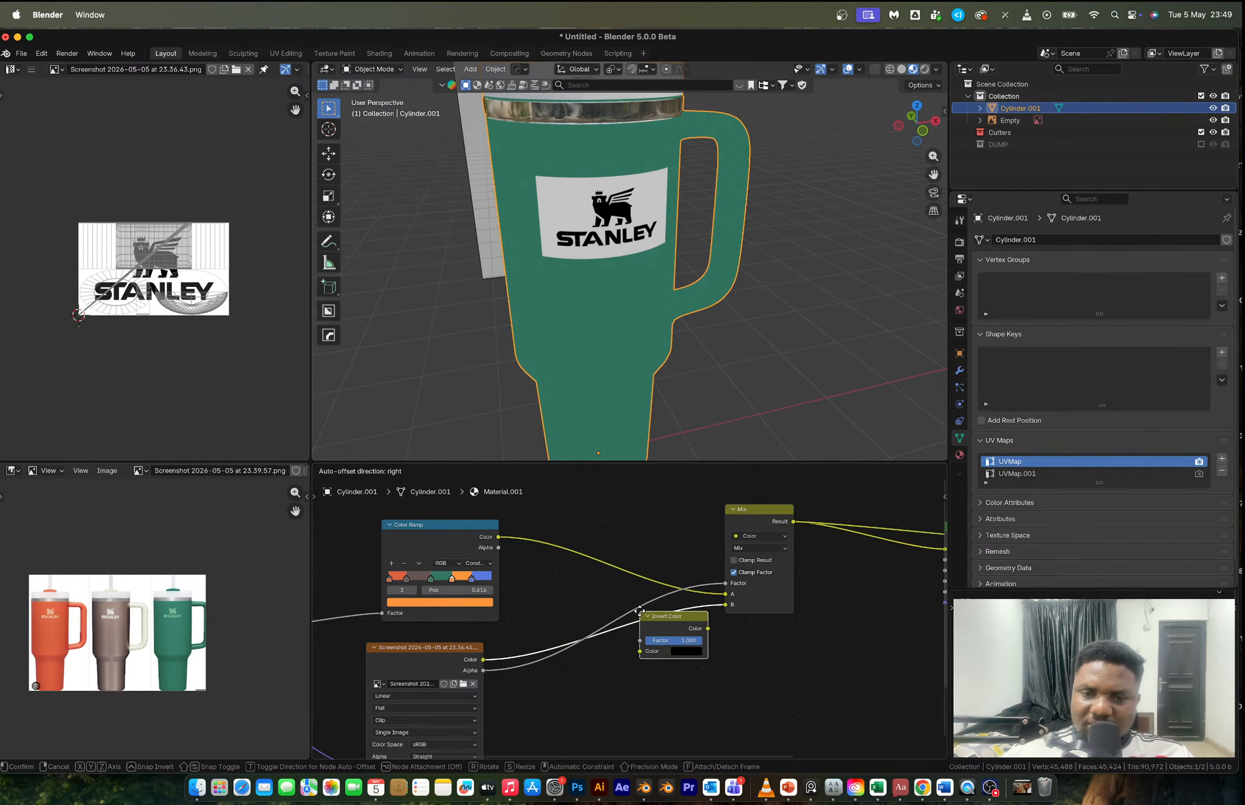
pyautogui.click(640, 614)
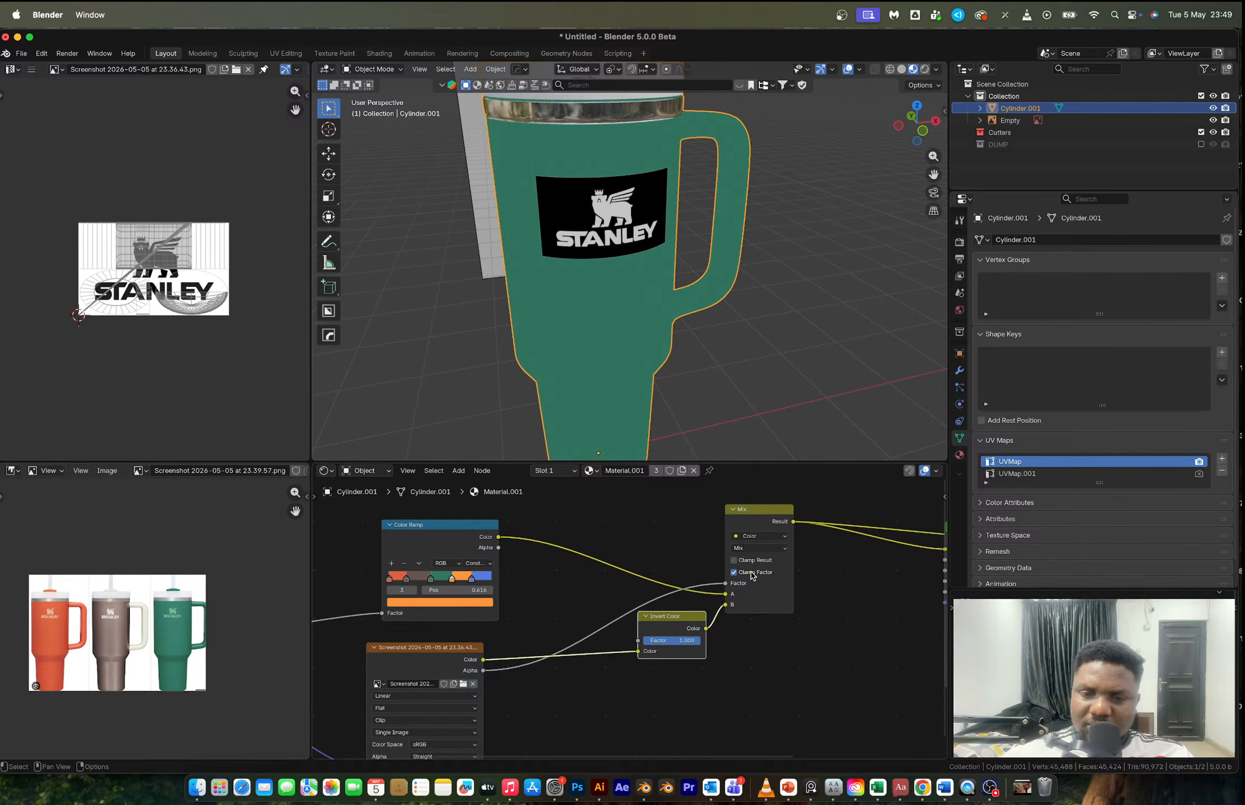
# - Set the Mix node's blending mode to Lighten and check the logo up close
pyautogui.click(756, 548)
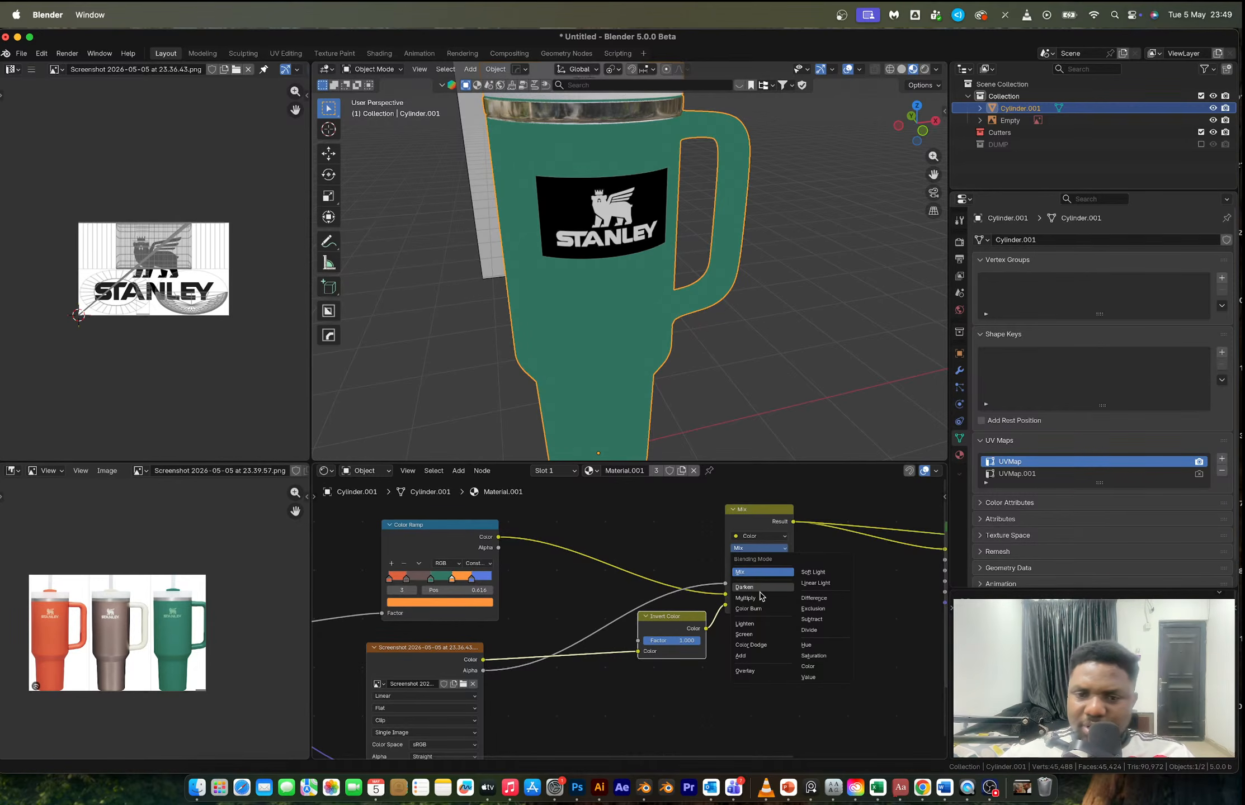
pyautogui.click(745, 623)
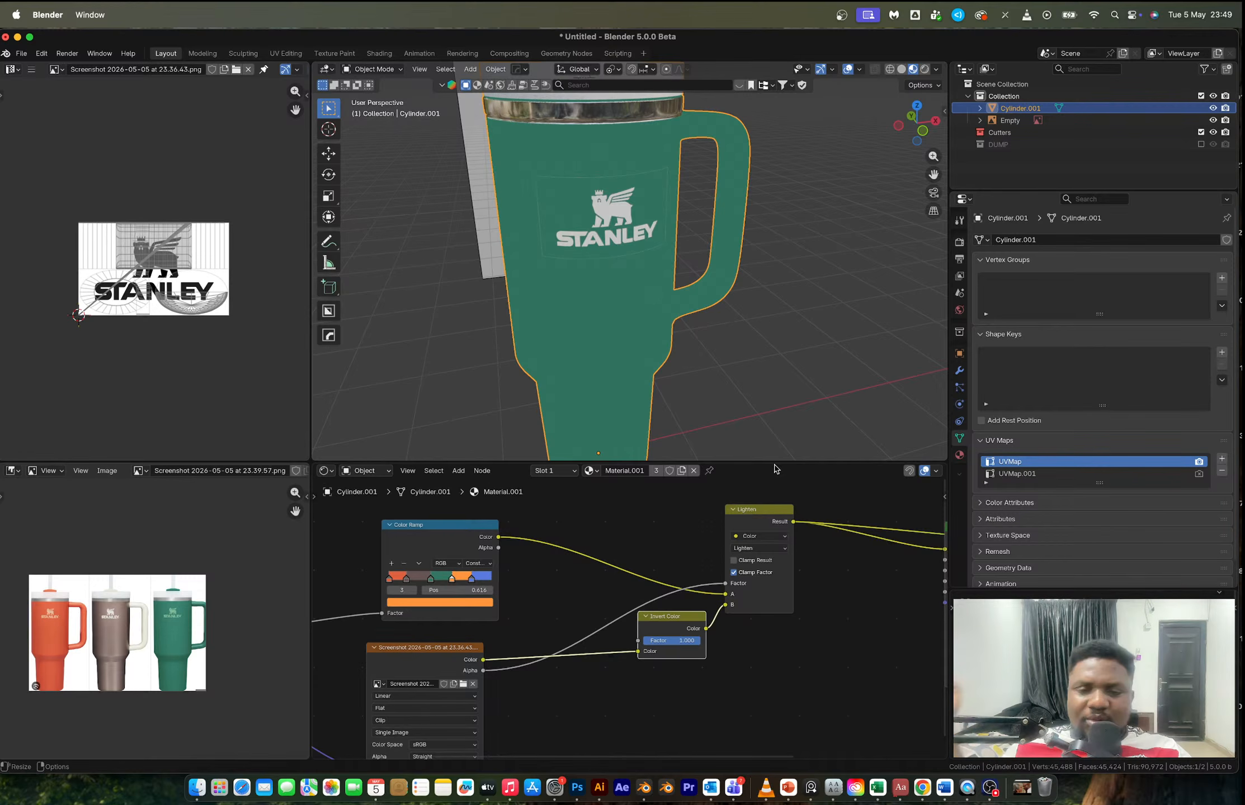
pyautogui.scroll(4, 609, 192)
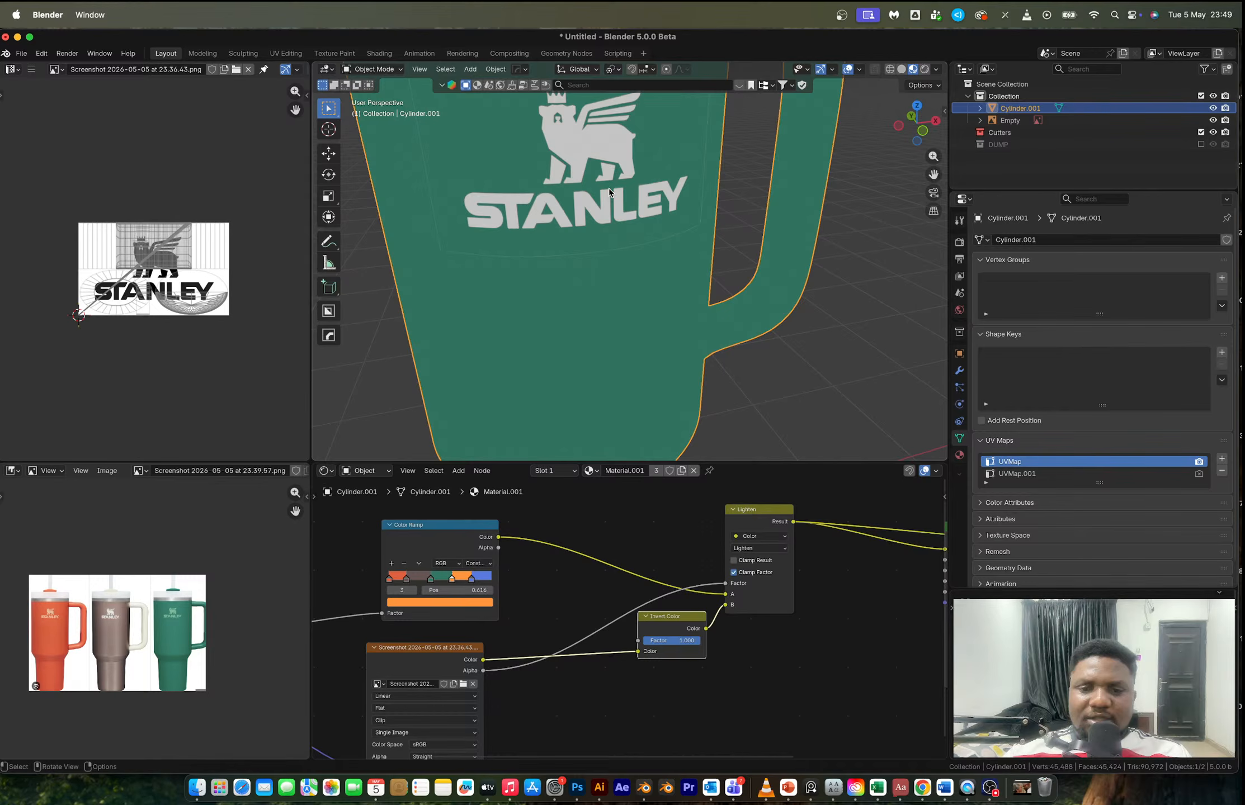
# - Preview the cup through the Principled BSDF and move the Invert Color node a little lower, clear of the Factor link
pyautogui.keyDown('ctrl'); pyautogui.keyDown('shift'); pyautogui.click(803, 581); pyautogui.keyUp('shift'); pyautogui.keyUp('ctrl')
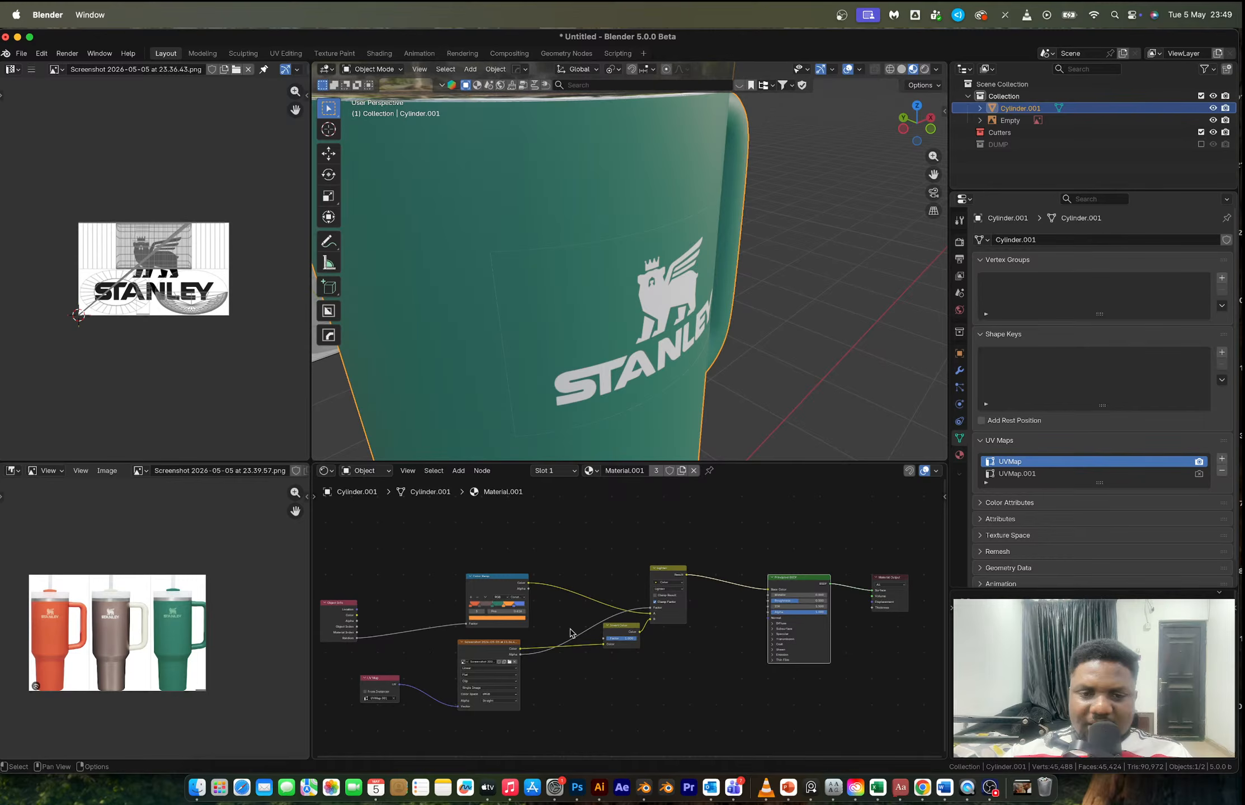
pyautogui.scroll(4, 570, 633)
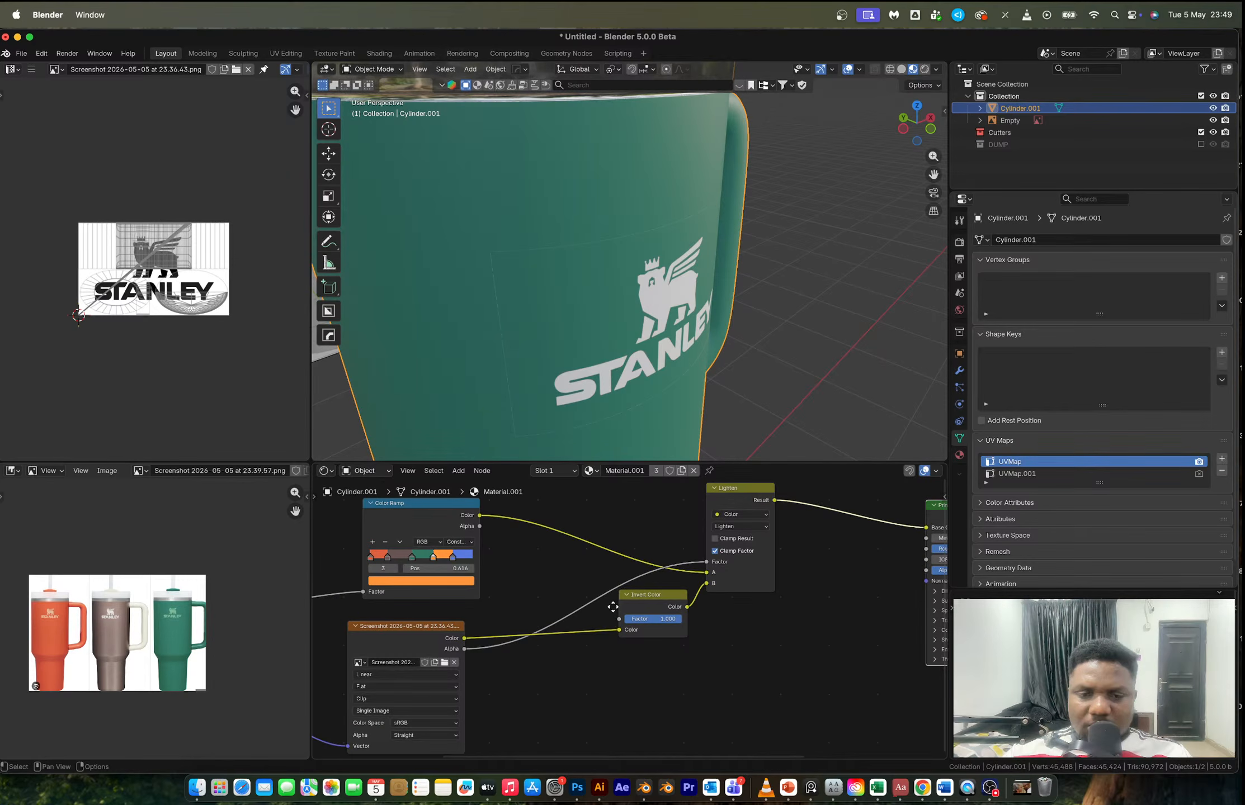
pyautogui.moveTo(613, 606); pyautogui.dragTo(604, 639)
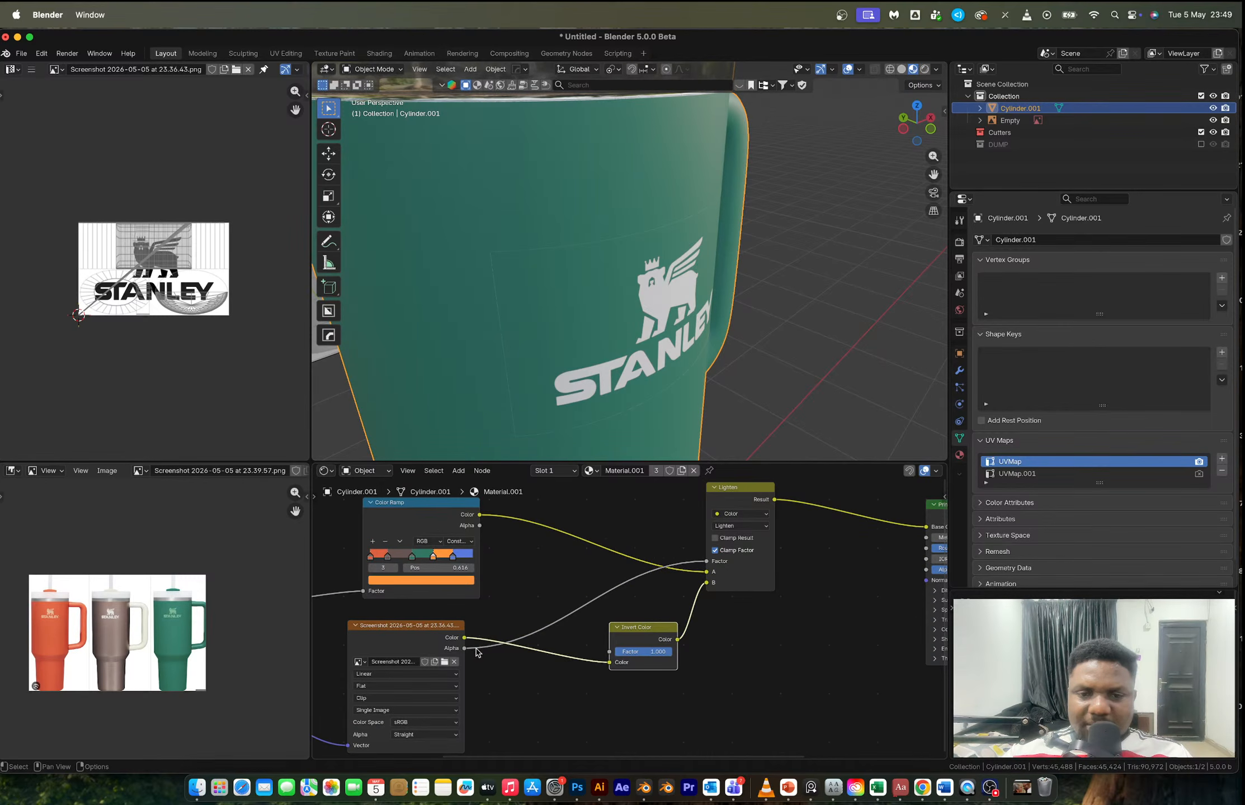
pyautogui.hotkey('shift', 'a')
pyautogui.click(567, 562)
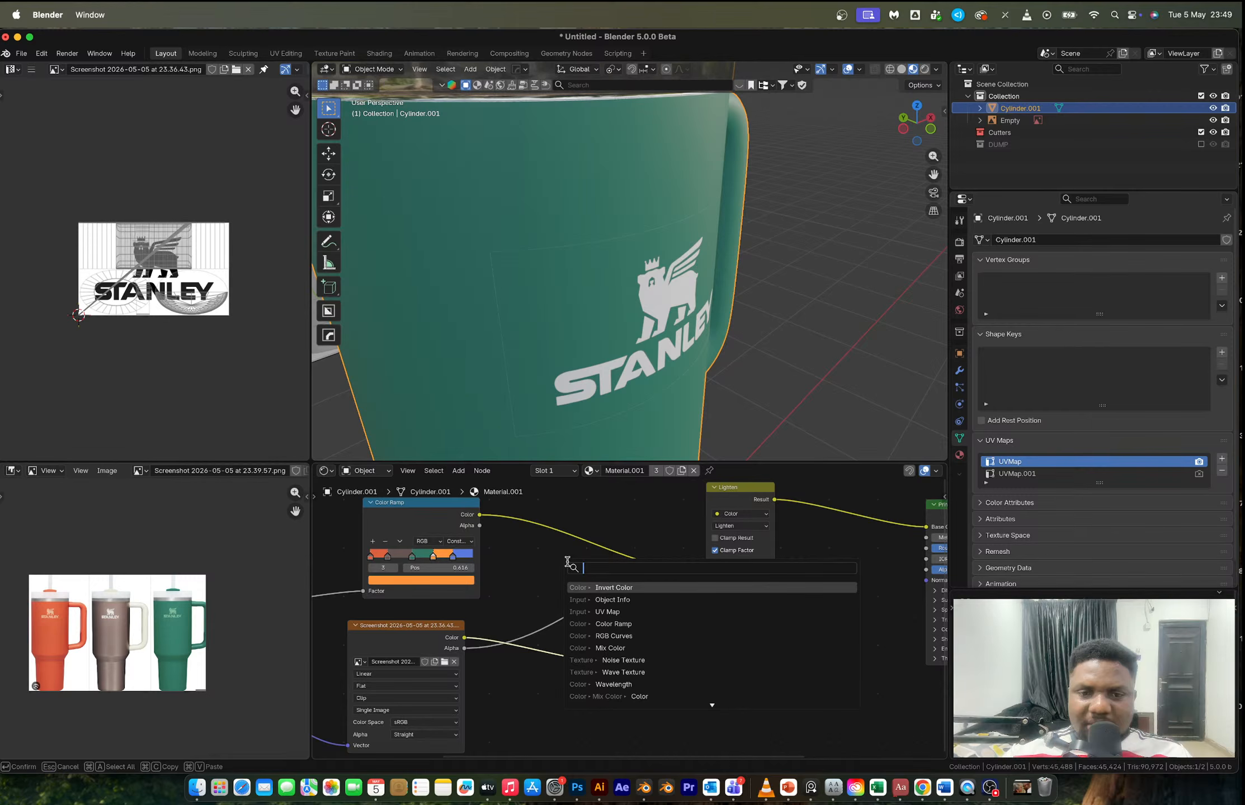
pyautogui.write('c')
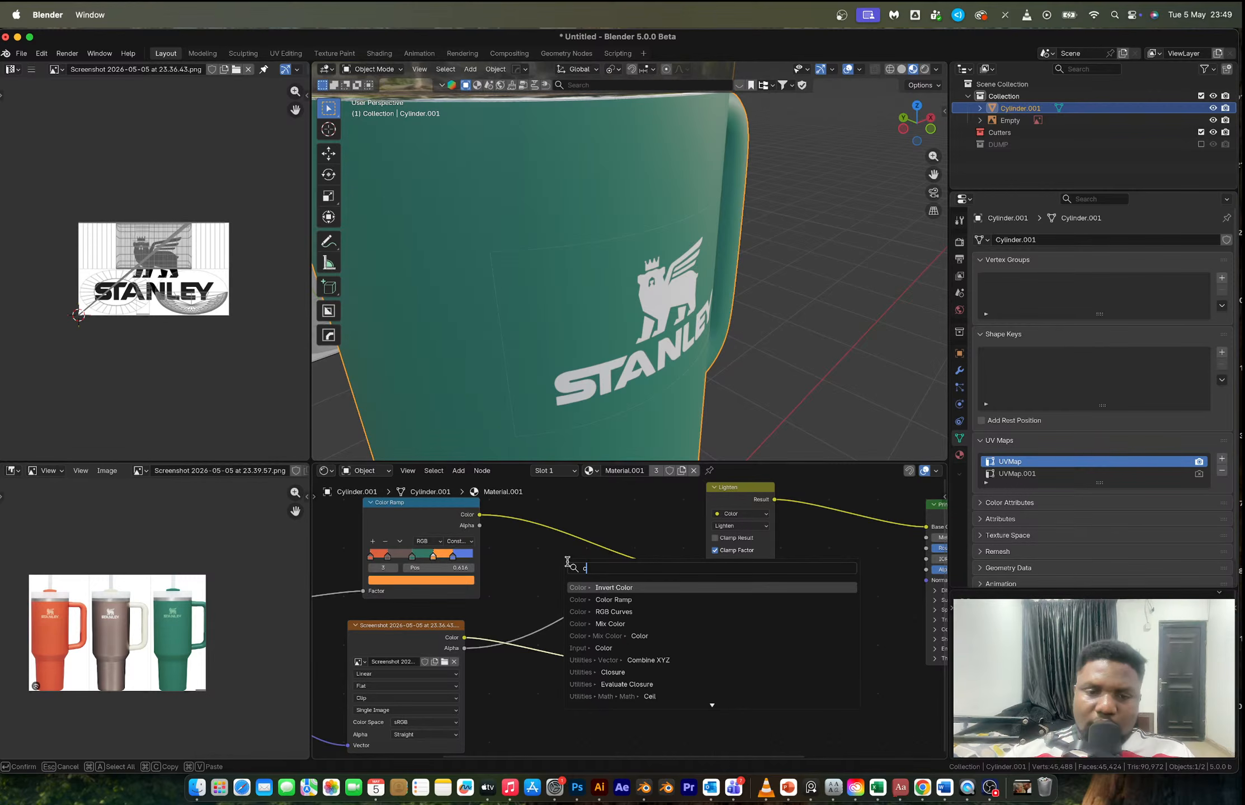
pyautogui.write('on')
pyautogui.press('Return')
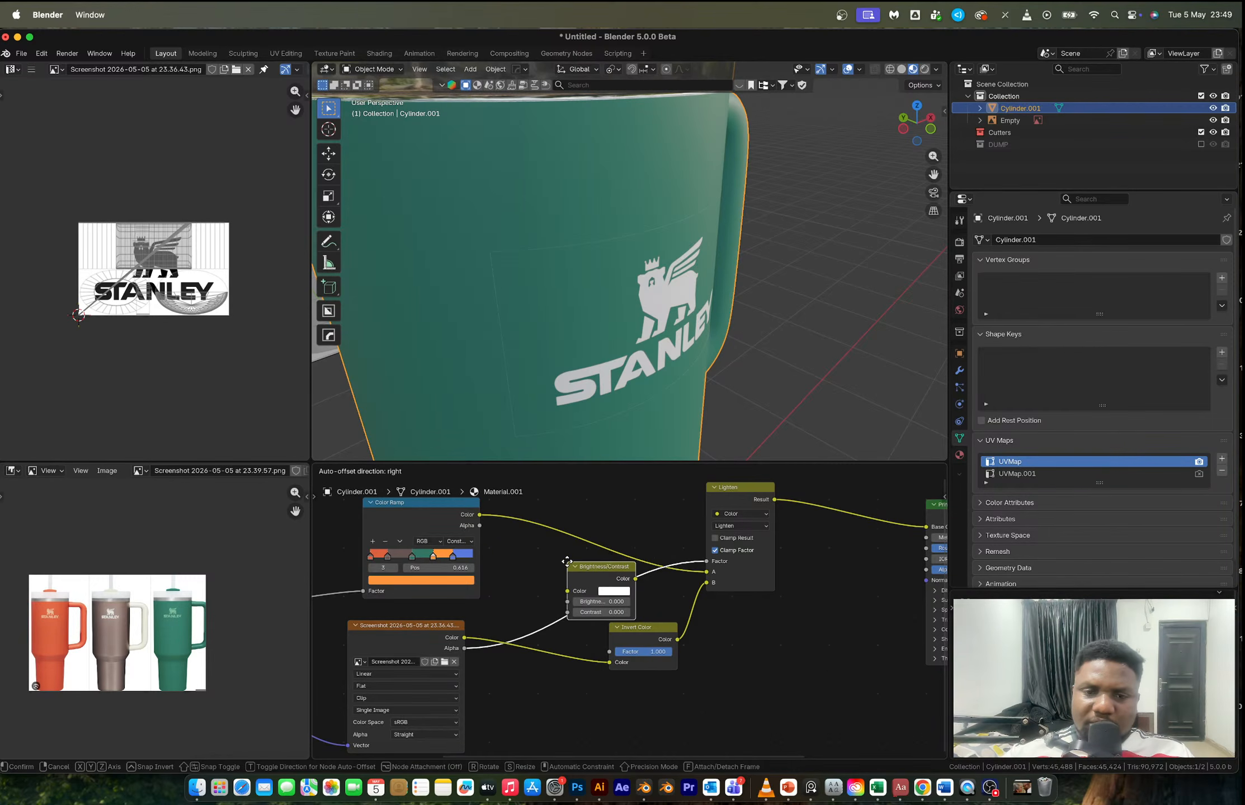
pyautogui.press('Escape')
# - Insert an RGB Curves node between the logo texture's Alpha and the Mix node's Factor, and bend its curve down to about 0.484, 0.3125
pyautogui.hotkey('shift', 'a')
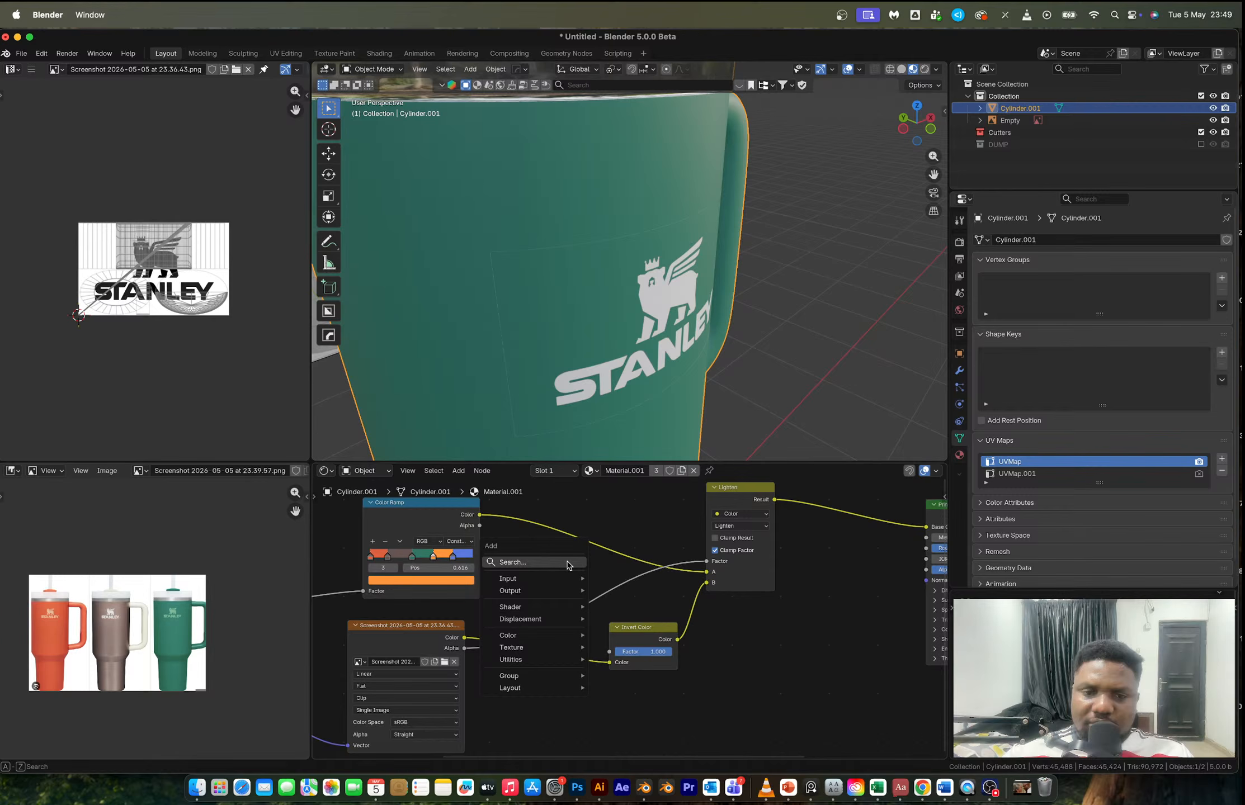
pyautogui.write('curve')
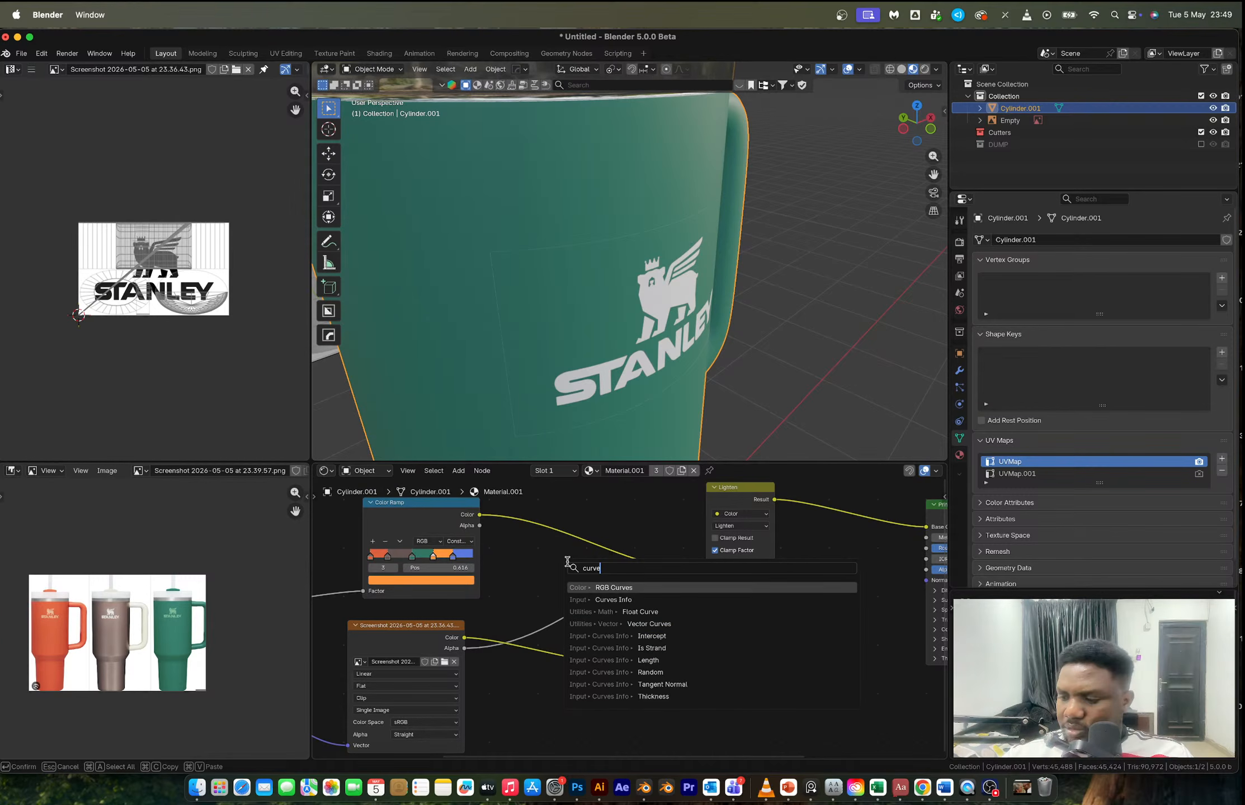
pyautogui.press('Return')
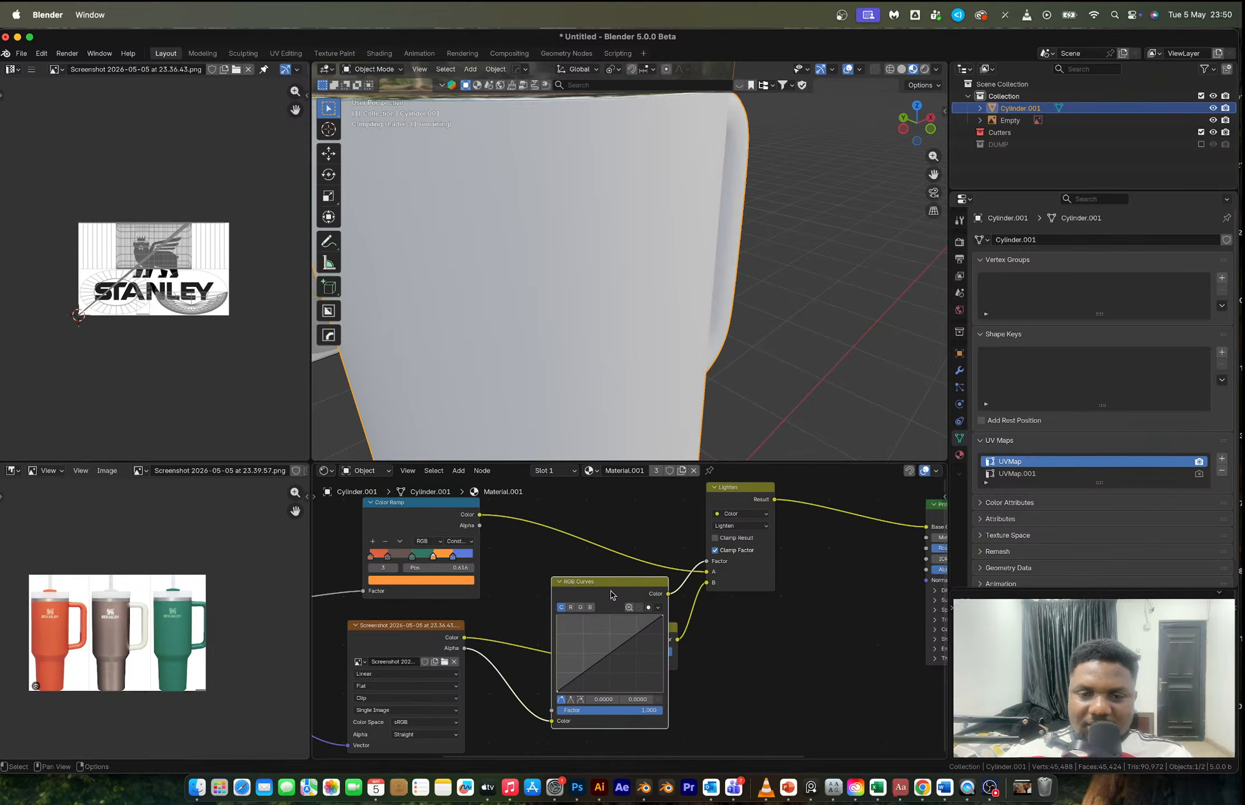
pyautogui.click(595, 523)
pyautogui.moveTo(570, 599)
pyautogui.mouseDown()
pyautogui.moveTo(603, 617)
pyautogui.moveTo(591, 597)
pyautogui.mouseUp()
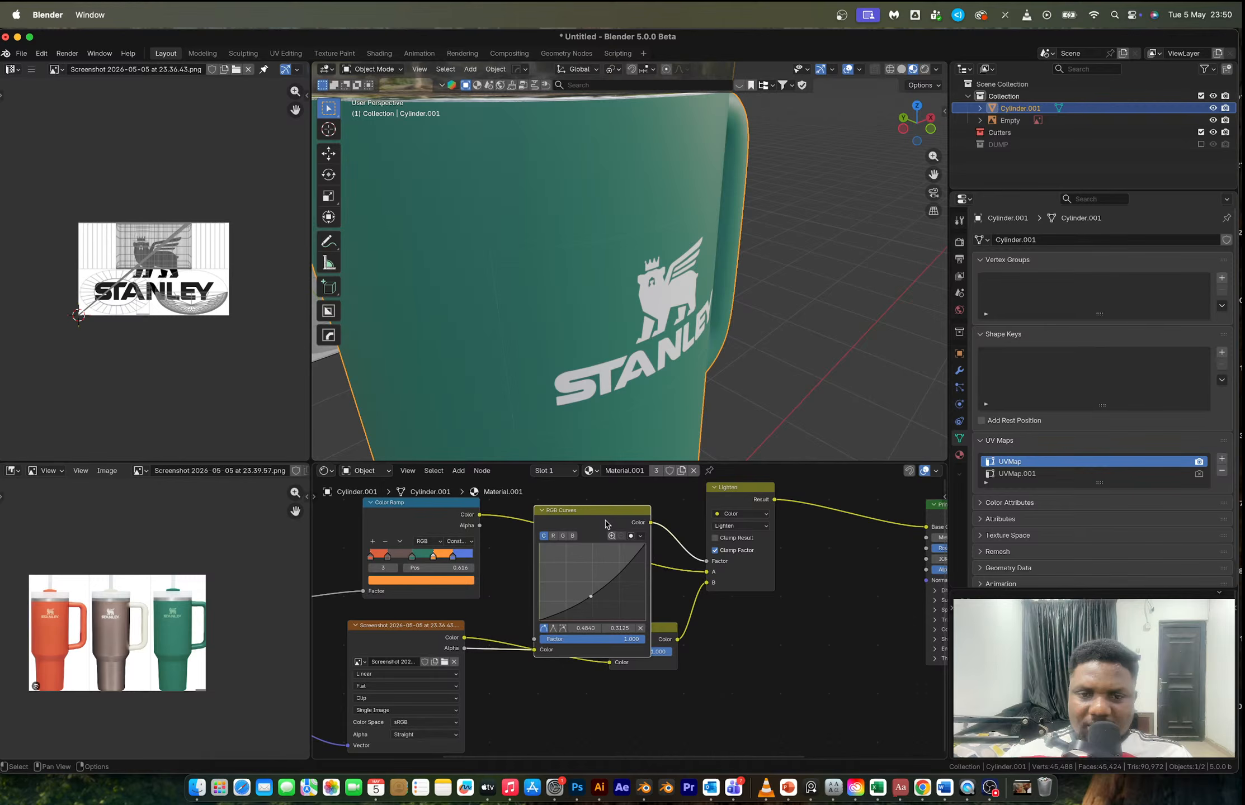
# - Undo the last RGB Curves change and delete that node, keeping the Alpha link to the Mix node's Factor
pyautogui.moveTo(632, 506); pyautogui.dragTo(594, 518)
pyautogui.moveTo(584, 598); pyautogui.dragTo(619, 610)
pyautogui.hotkey('ctrl', 'z')
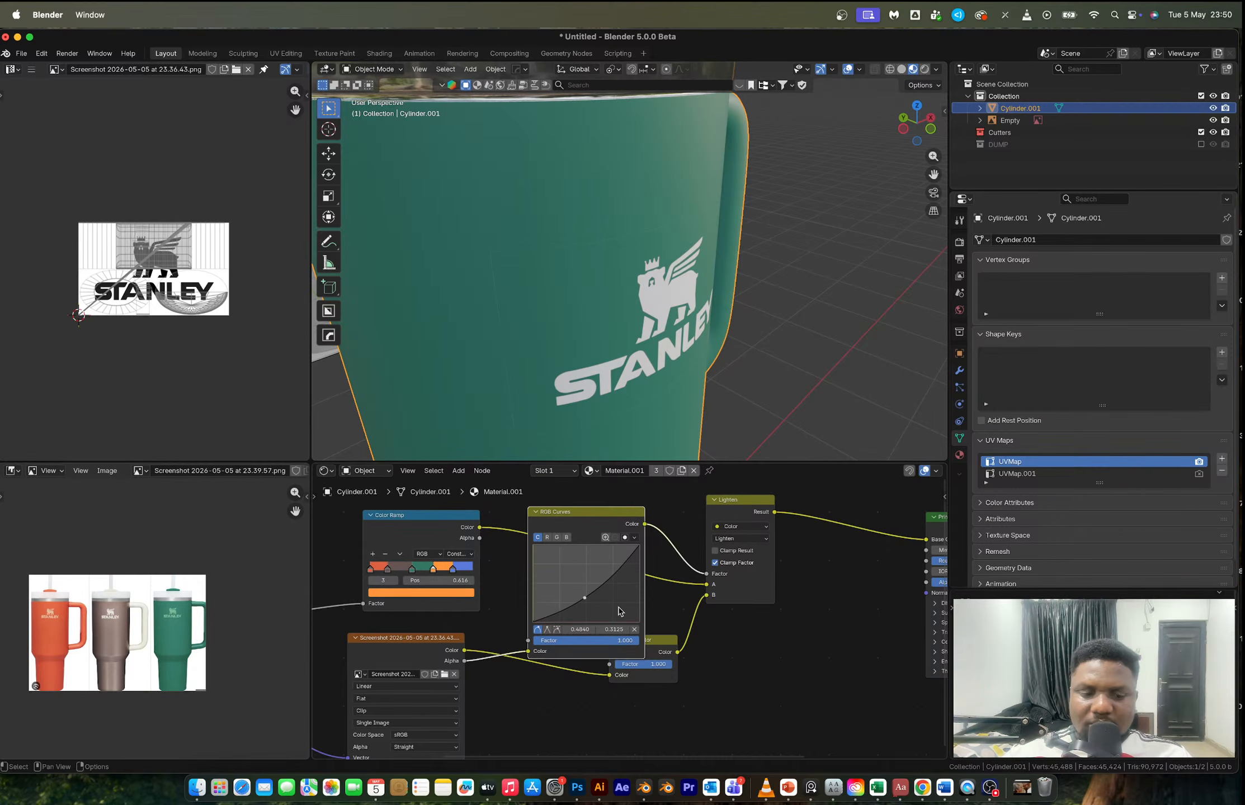
pyautogui.hotkey('ctrl', 'x')
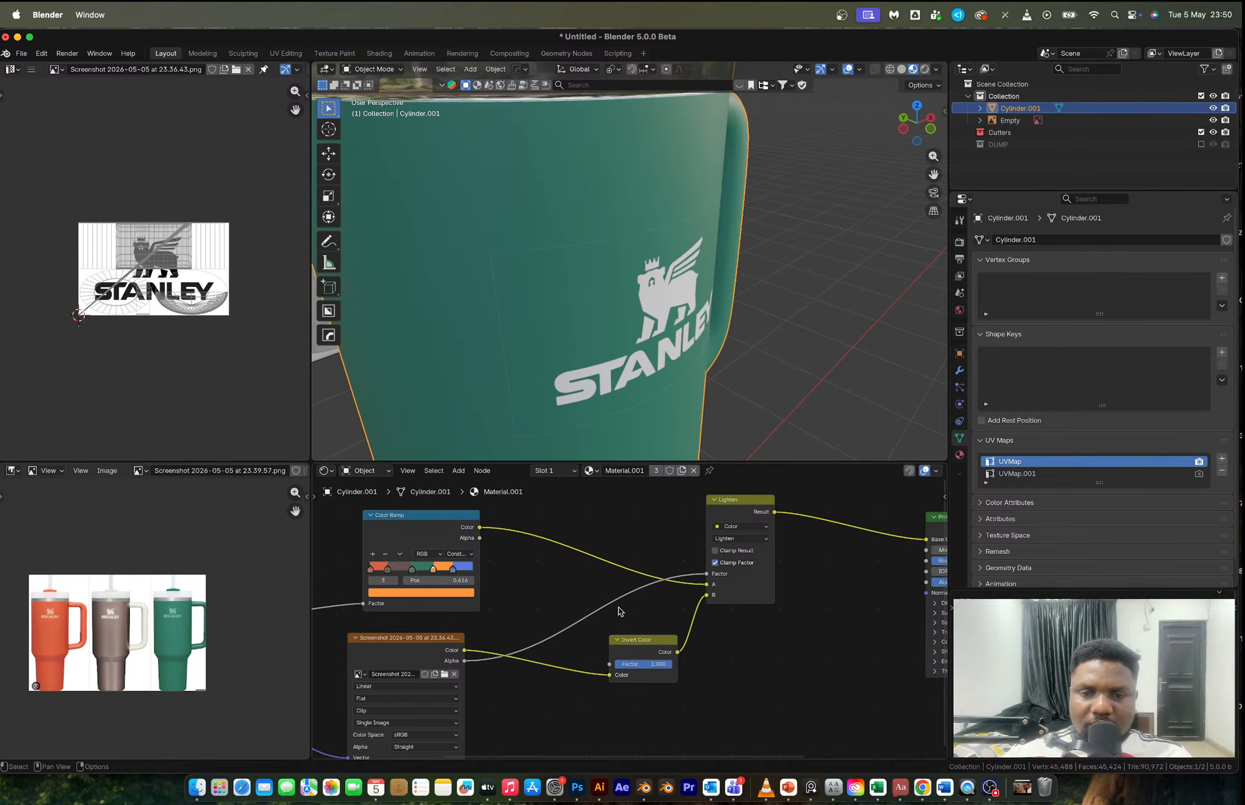
# - Move the Mix node up, try Screen blending, and set its blending mode to Color Dodge, checking the logo area
pyautogui.moveTo(742, 524)
pyautogui.mouseDown()
pyautogui.moveTo(767, 524)
pyautogui.moveTo(752, 502)
pyautogui.mouseUp()
pyautogui.click(750, 515)
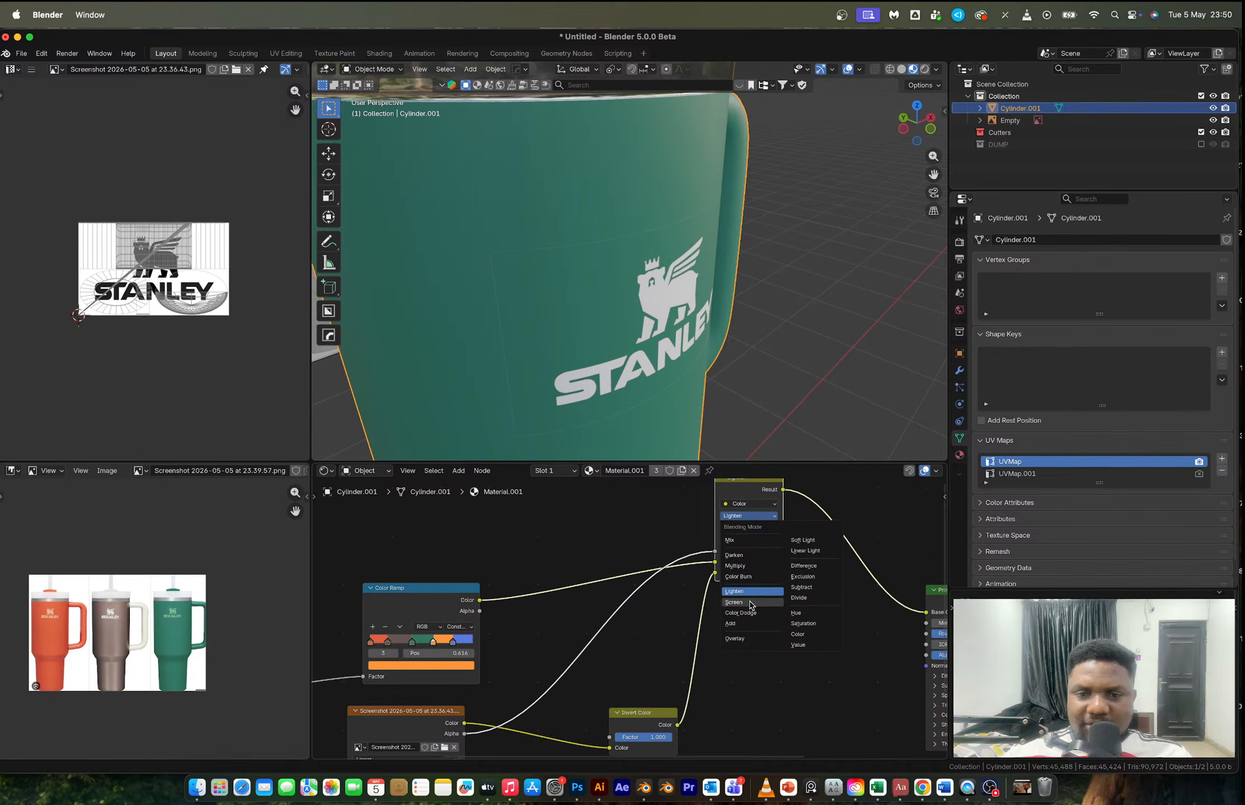
pyautogui.click(750, 603)
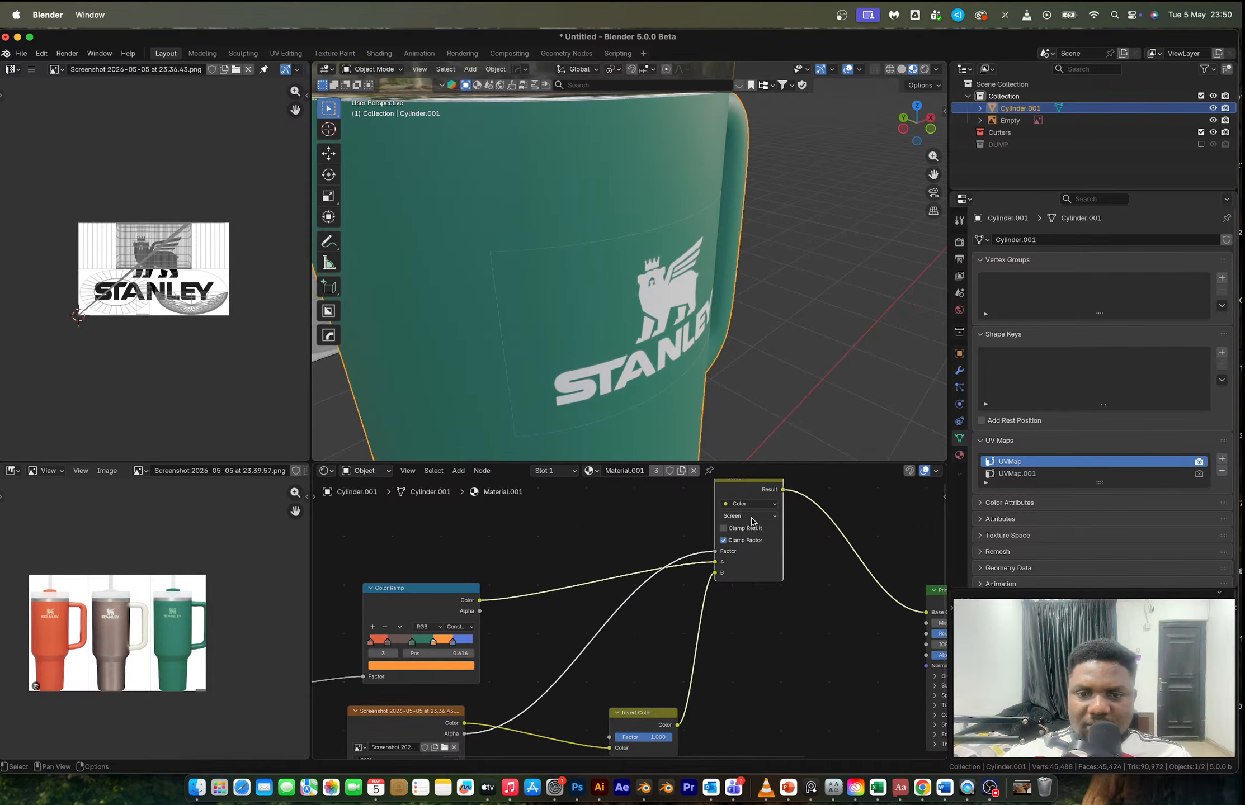
pyautogui.click(749, 515)
pyautogui.click(751, 614)
pyautogui.scroll(-5, 557, 302)
pyautogui.scroll(5, 569, 302)
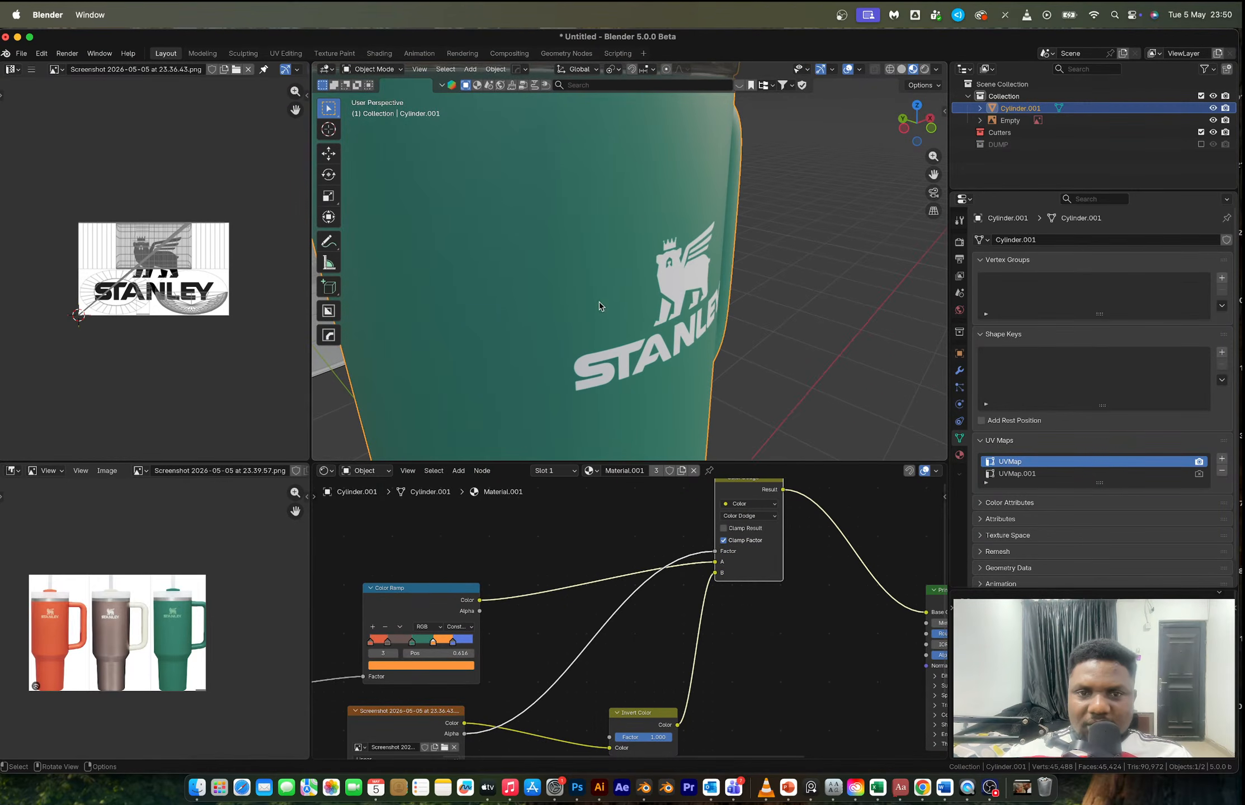
pyautogui.moveTo(543, 270); pyautogui.dragTo(554, 270, button='middle')
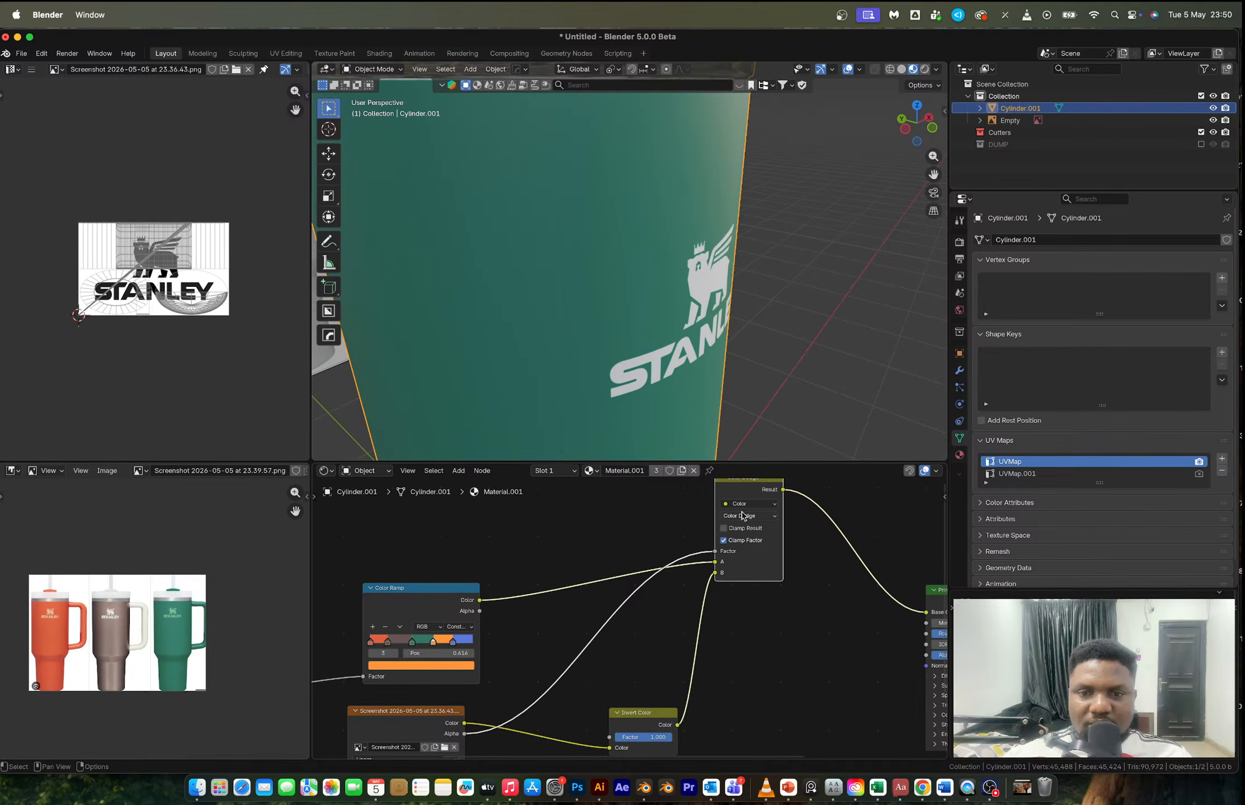
# - Try the Add blending mode on the Mix node, return it to Color Dodge, and view the whole cup
pyautogui.keyDown('ctrl'); pyautogui.scroll(-1, 743, 516); pyautogui.keyUp('ctrl')
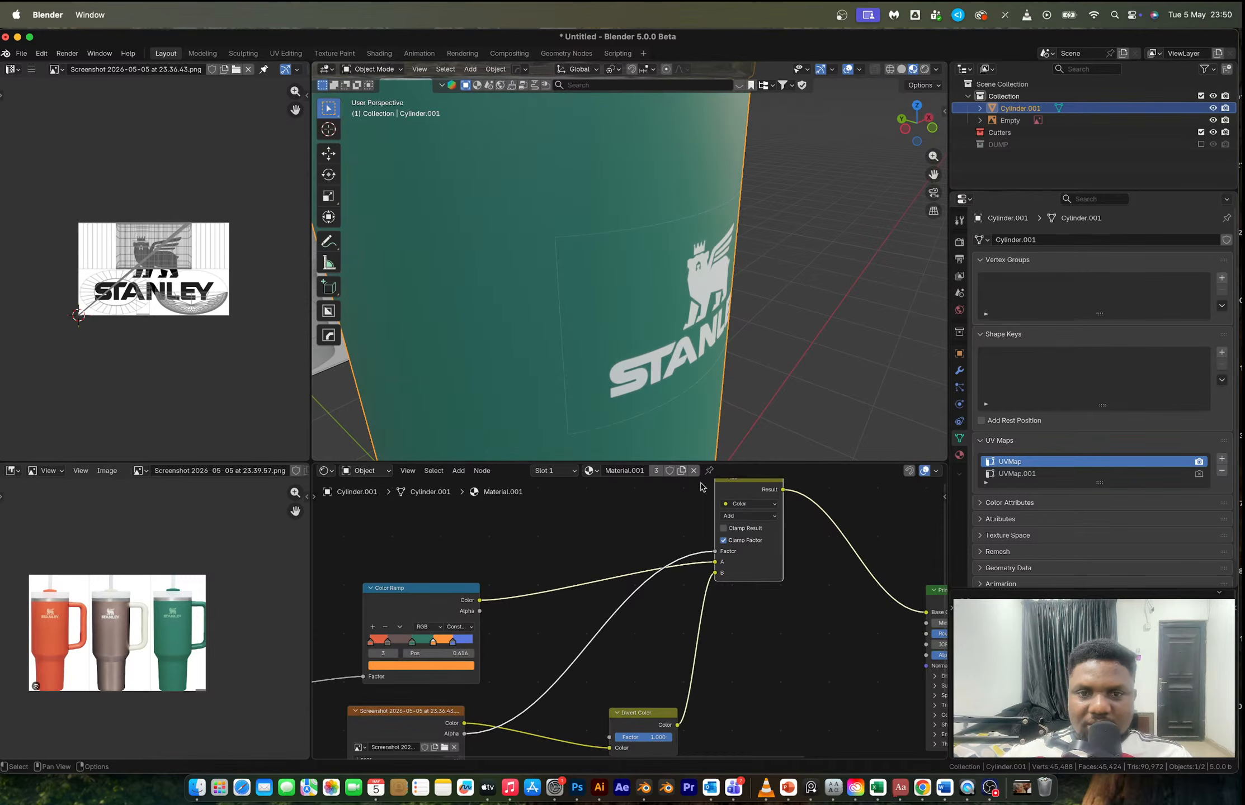
pyautogui.click(742, 516)
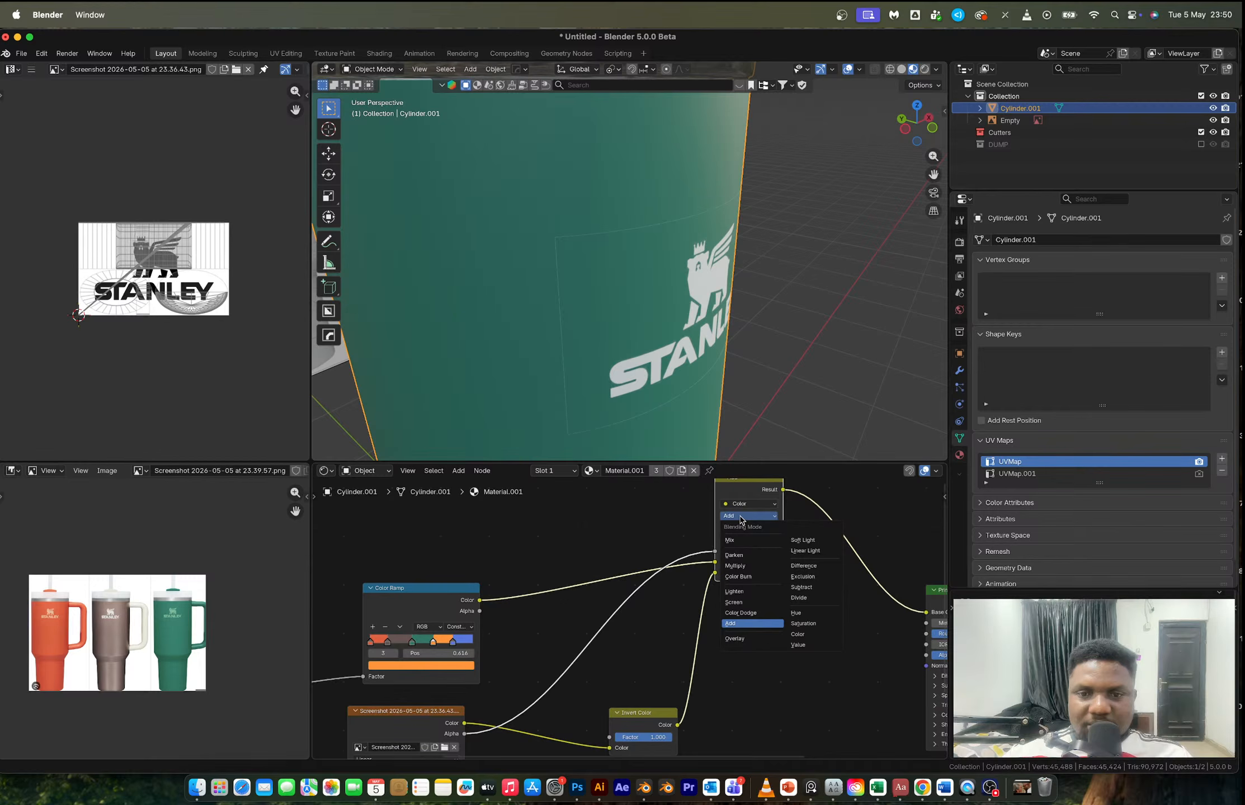
pyautogui.click(740, 613)
pyautogui.scroll(-5, 609, 291)
pyautogui.moveTo(609, 296)
pyautogui.mouseDown(button='middle')
pyautogui.moveTo(613, 312)
pyautogui.moveTo(593, 305)
pyautogui.moveTo(660, 288)
pyautogui.mouseUp(button='middle')
pyautogui.scroll(-4, 736, 617)
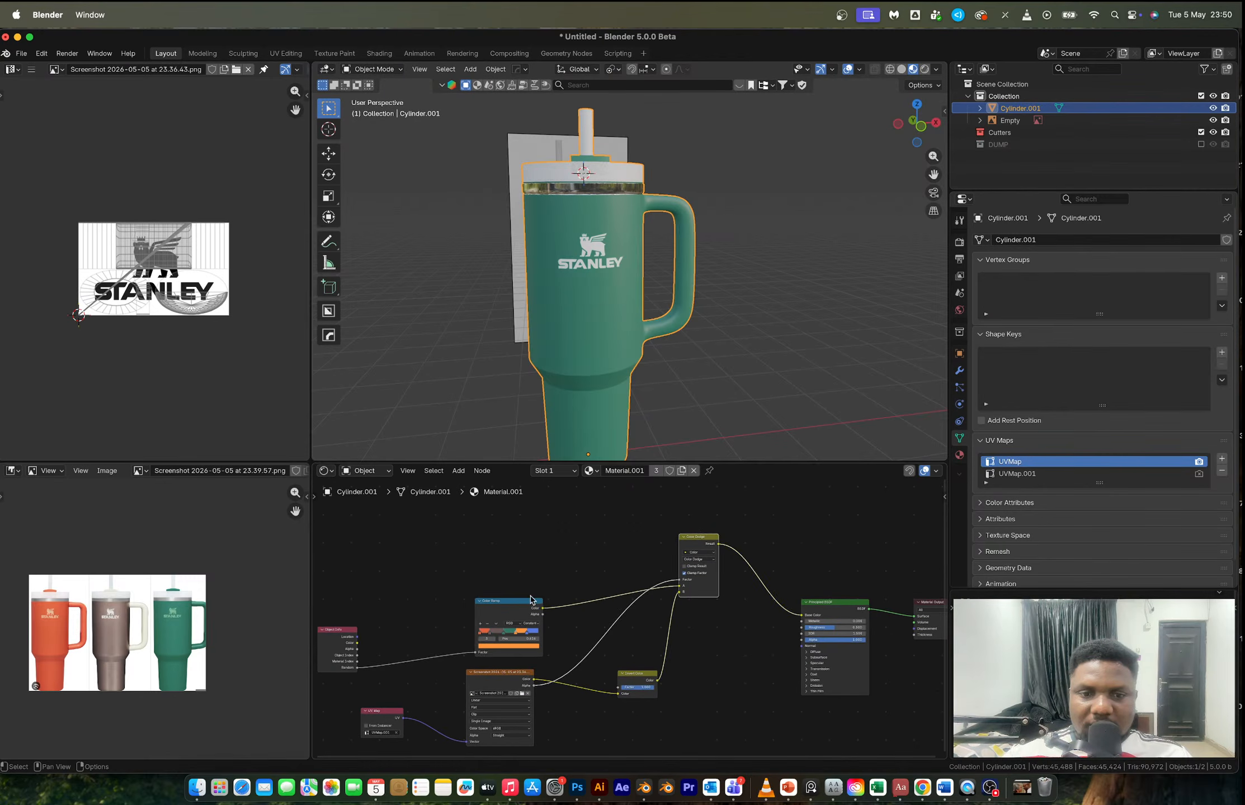
# - Move the Object Info and Color Ramp nodes up, and examine the logo colors on the reference photo's cups
pyautogui.moveTo(346, 637); pyautogui.dragTo(431, 573)
pyautogui.click(431, 573)
pyautogui.scroll(6, 96, 625)
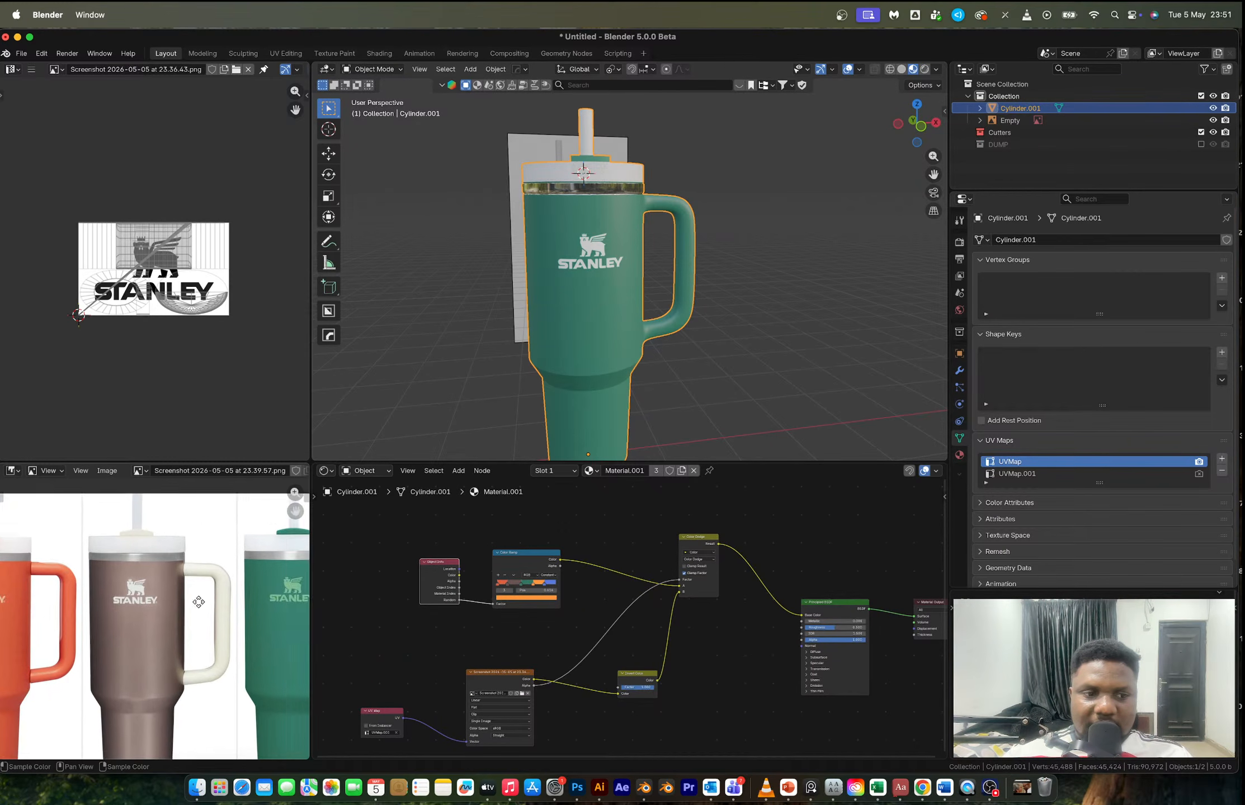
pyautogui.scroll(-3, 127, 564)
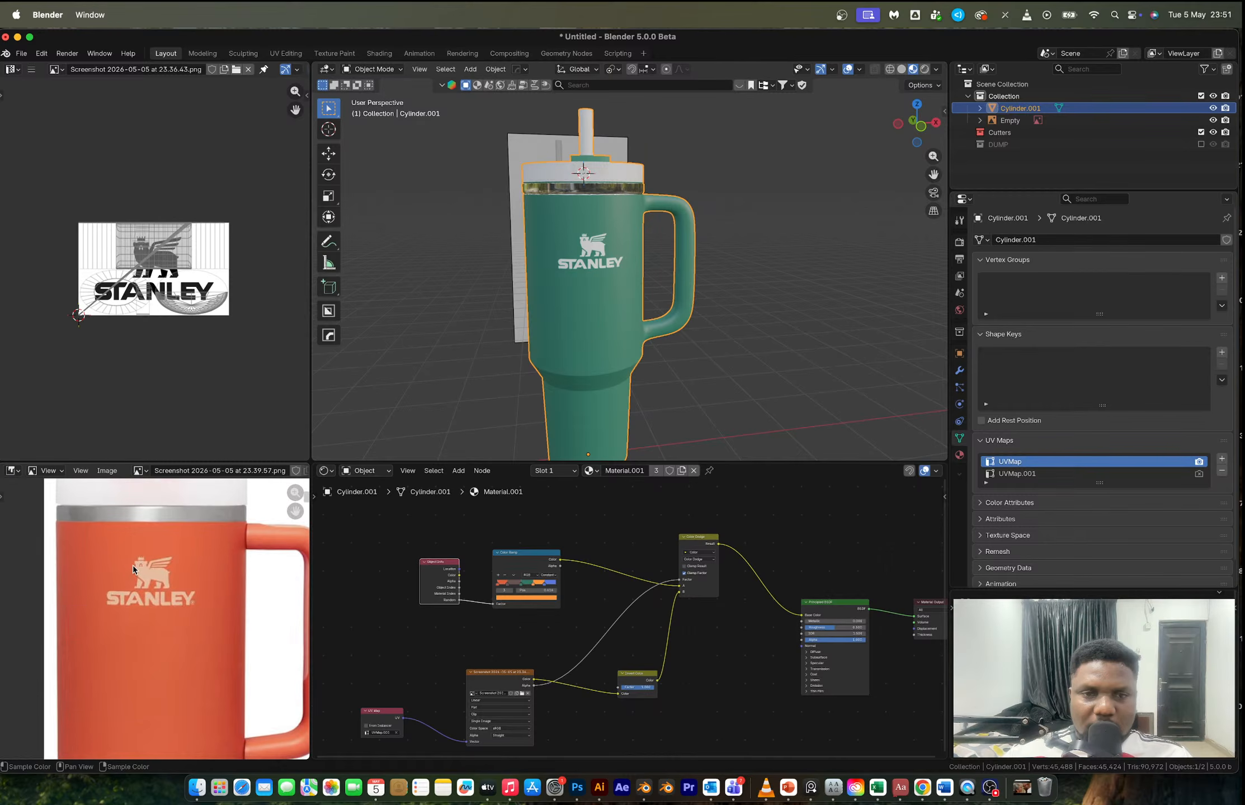
pyautogui.scroll(-3, 123, 606)
pyautogui.hscroll(5, 123, 605)
pyautogui.scroll(6, 133, 591)
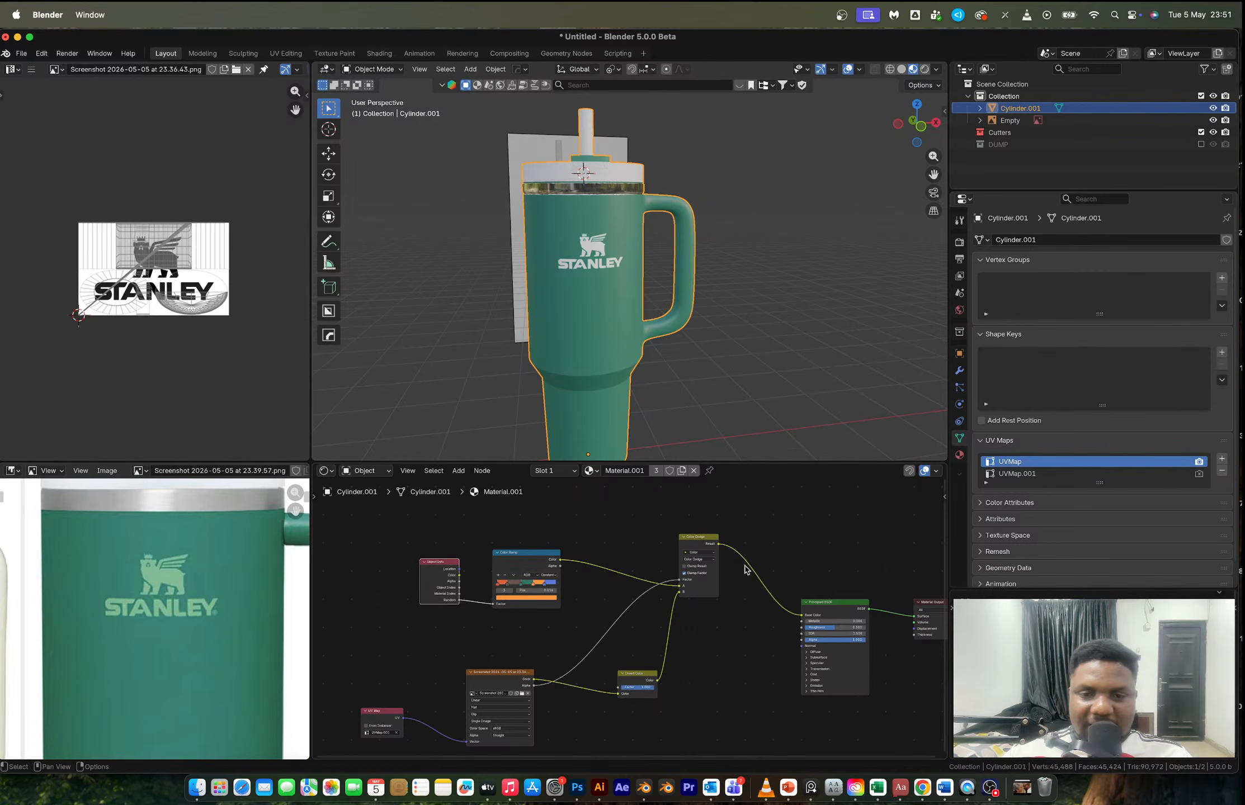
# - Make room after the logo texture node and insert a Mix Color node between its Color output and the Invert Color node
pyautogui.scroll(4, 706, 564)
pyautogui.scroll(-2, 706, 564)
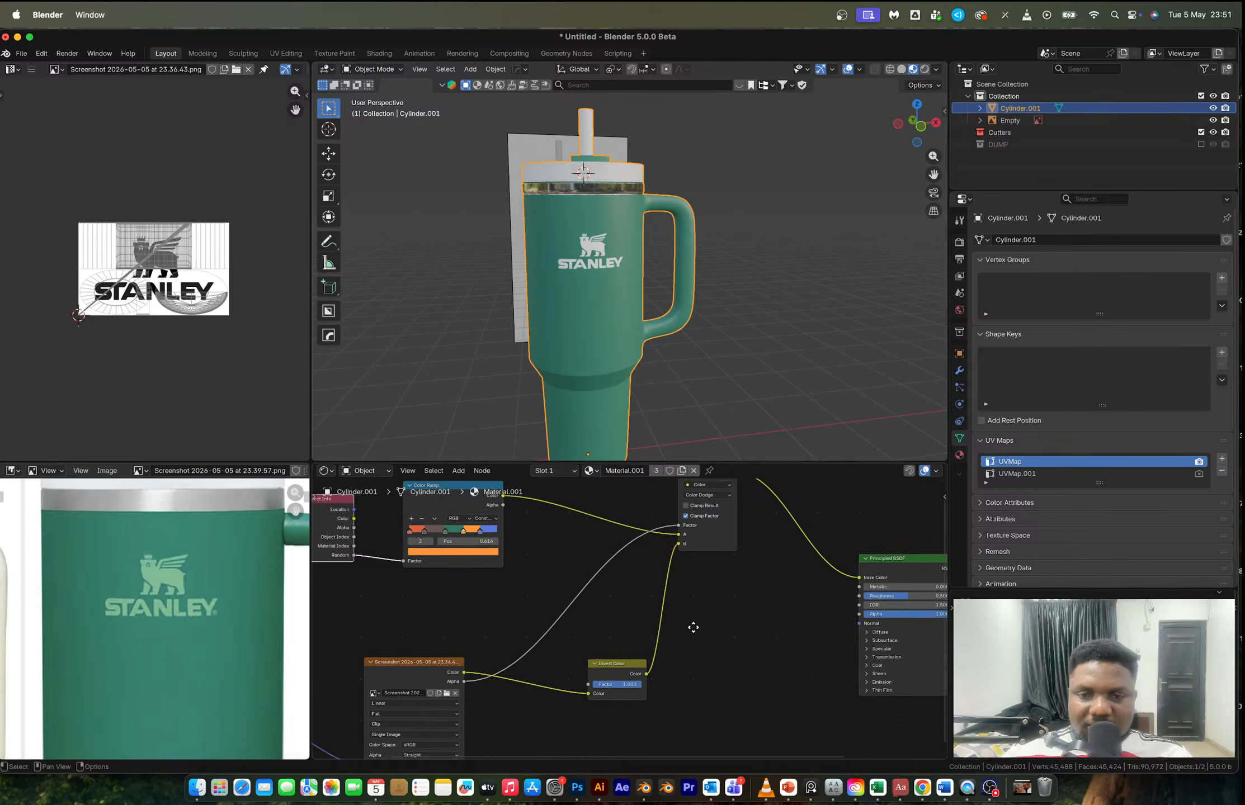
pyautogui.moveTo(740, 629); pyautogui.dragTo(768, 616, button='middle')
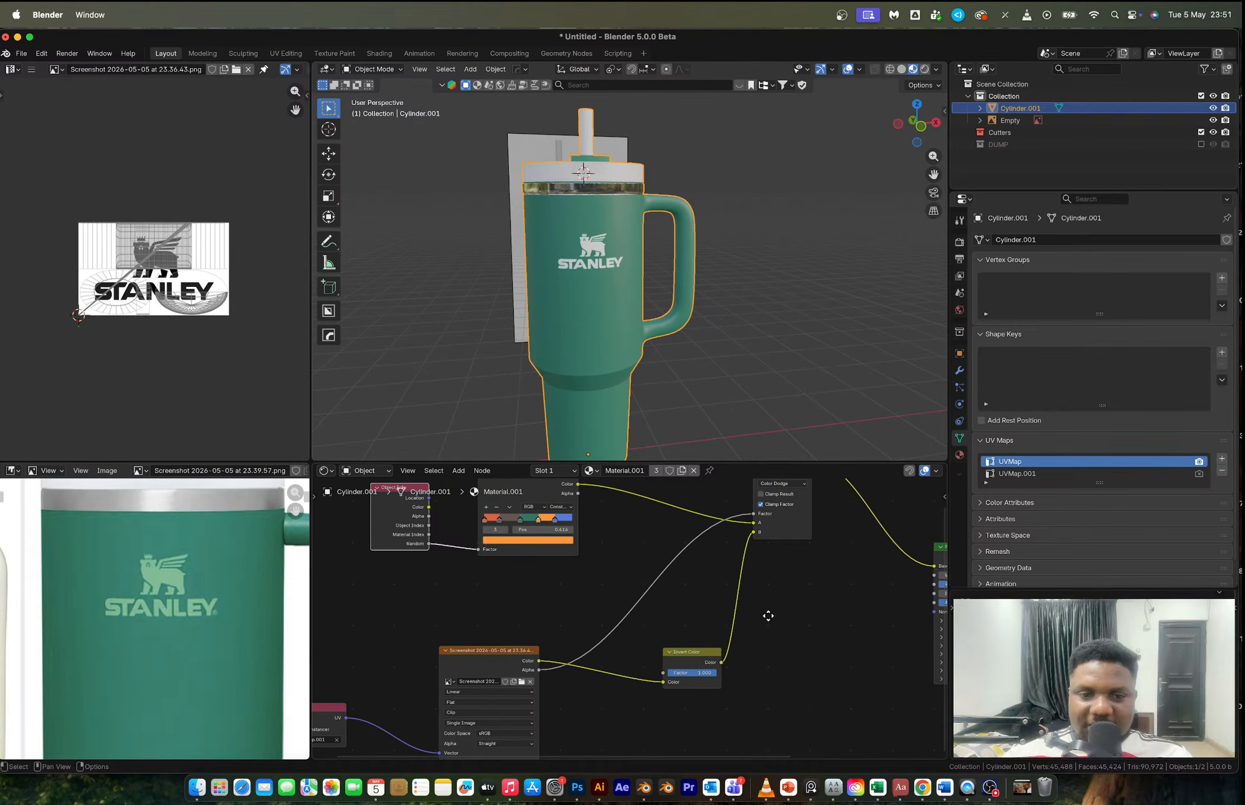
pyautogui.moveTo(500, 659); pyautogui.dragTo(458, 659)
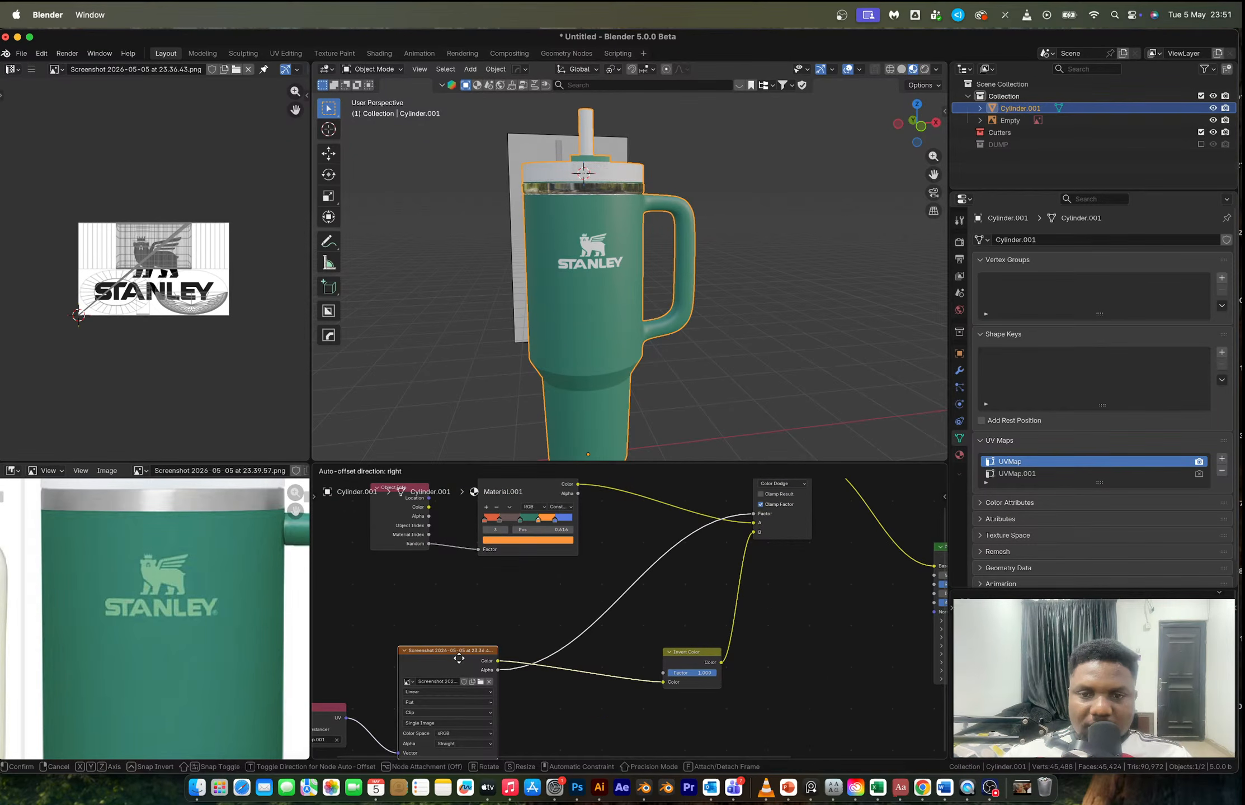
pyautogui.hotkey('shift', 'a')
pyautogui.click(551, 602)
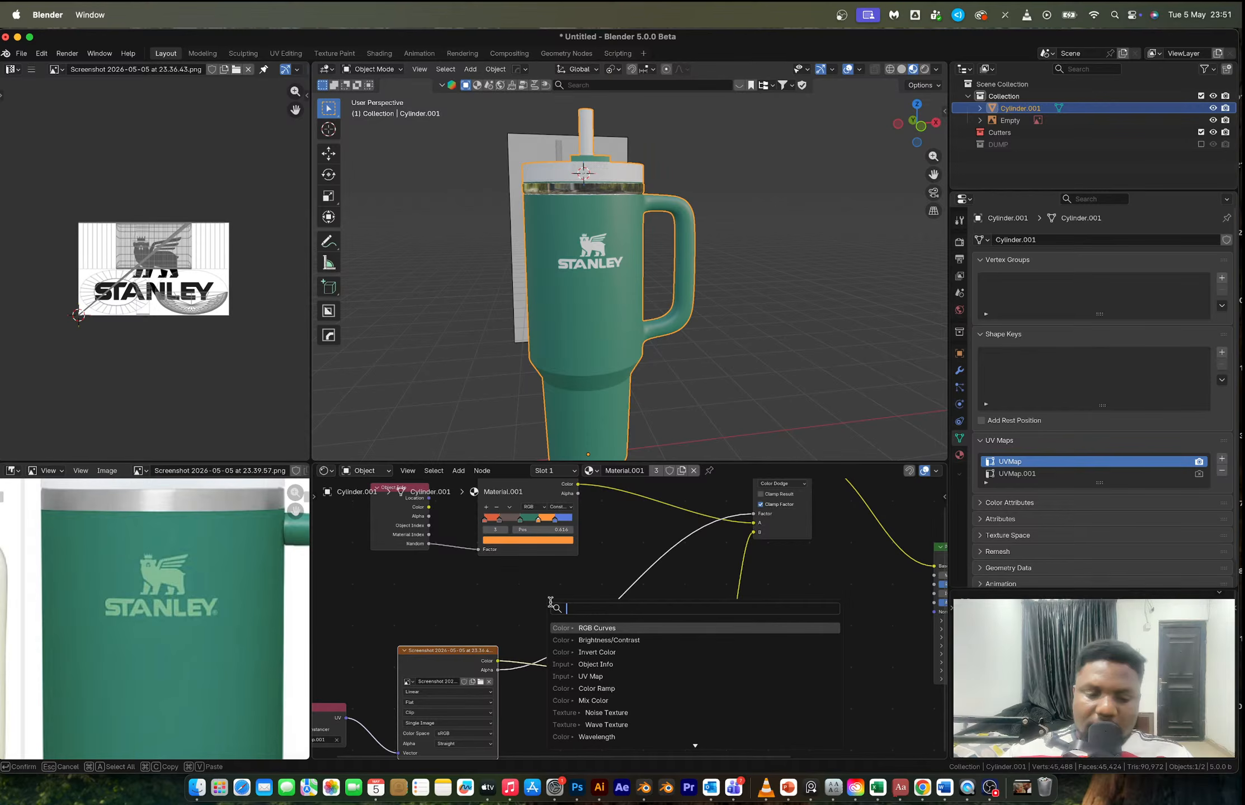
pyautogui.write('mix')
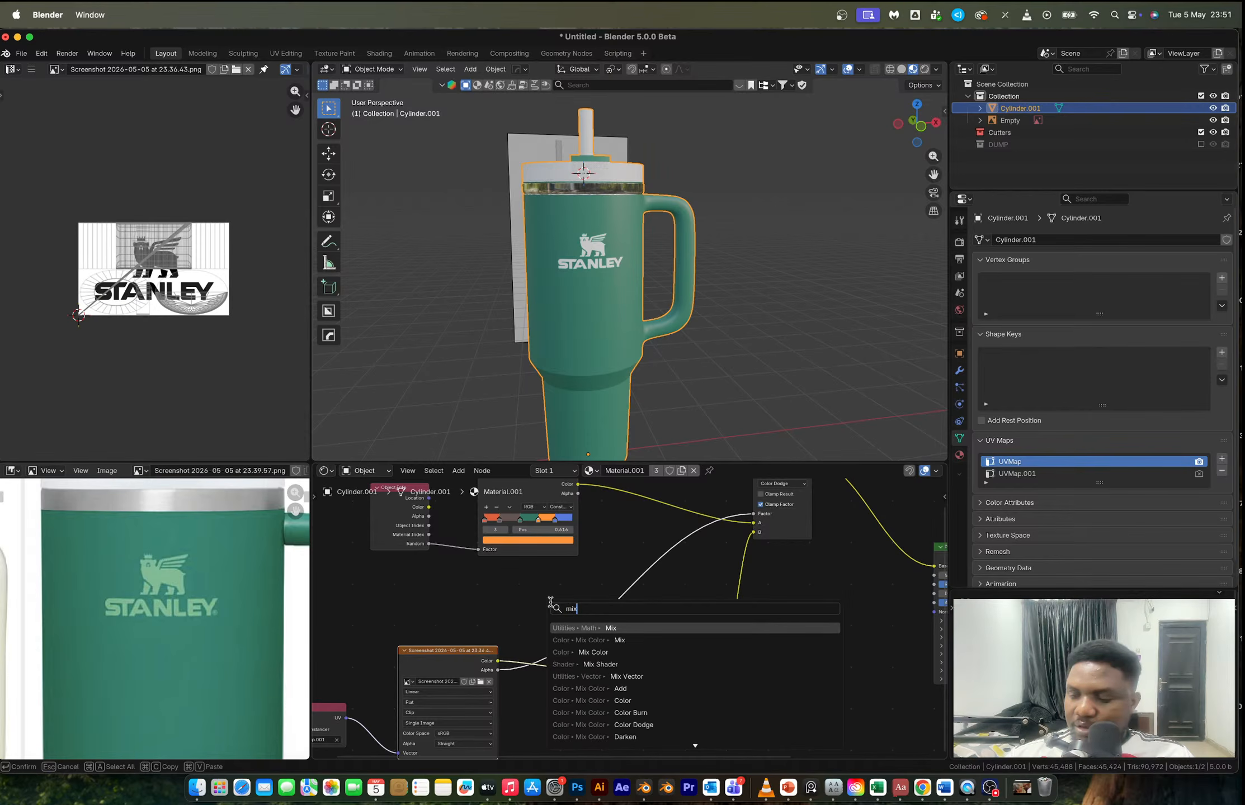
pyautogui.write(' col')
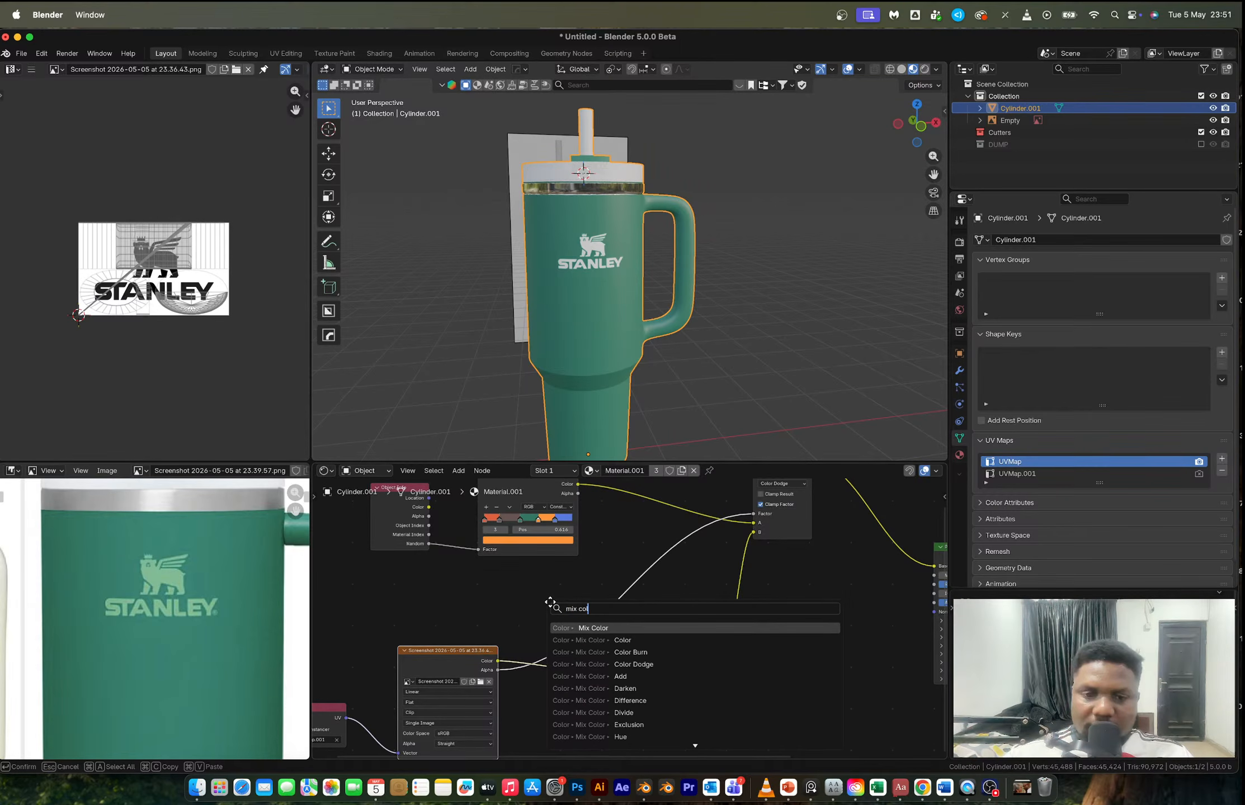
pyautogui.press('Return')
pyautogui.click(598, 666)
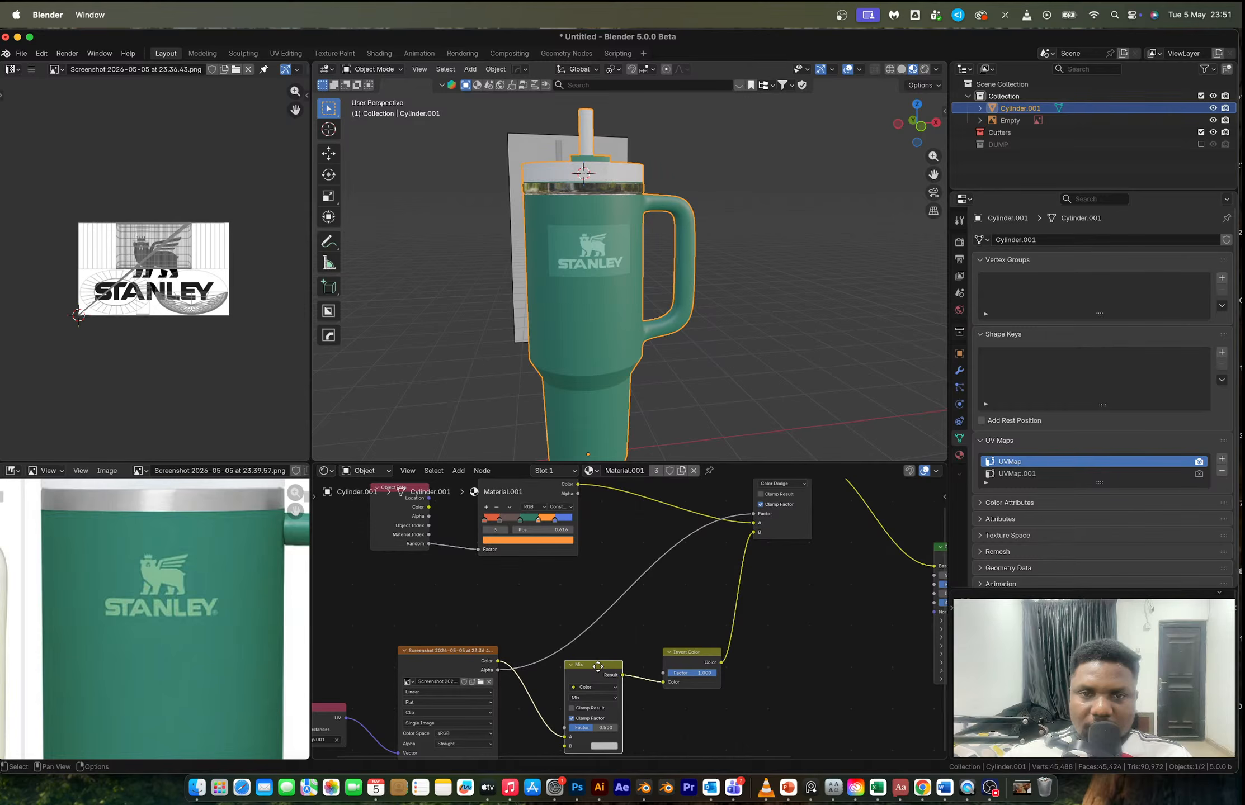
# - Link the logo texture's Color to the new Mix node's Factor and the Color Ramp's Color to its input A, spacing out the nodes
pyautogui.scroll(2, 597, 666)
pyautogui.moveTo(587, 669); pyautogui.dragTo(587, 657)
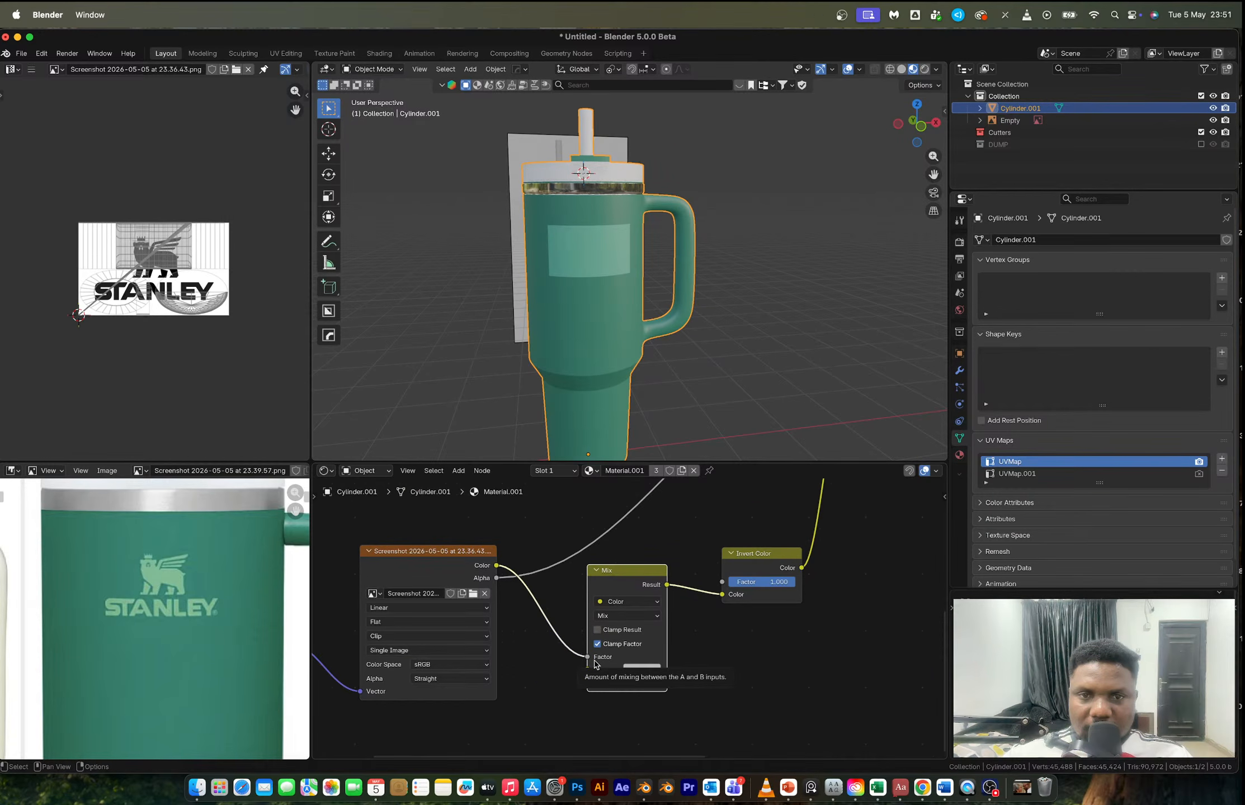
pyautogui.scroll(-2, 594, 664)
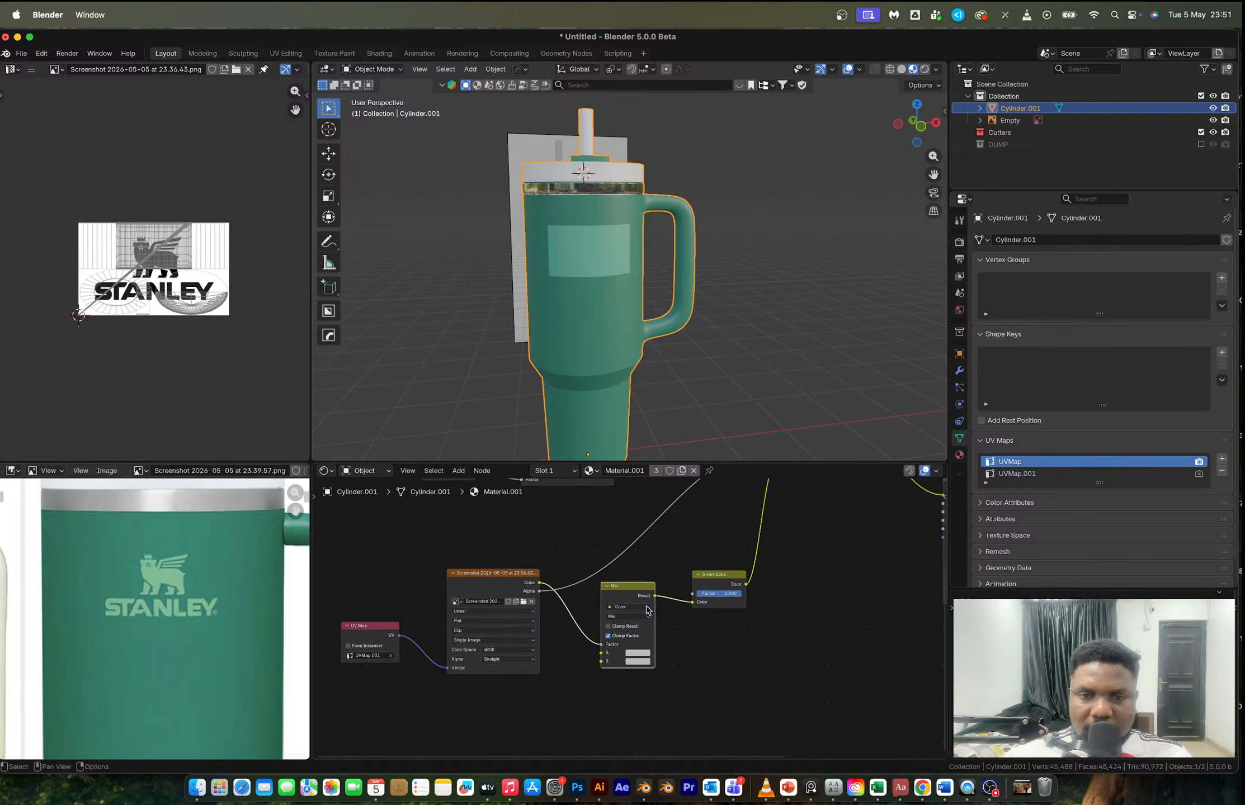
pyautogui.moveTo(647, 609); pyautogui.dragTo(657, 683, button='middle')
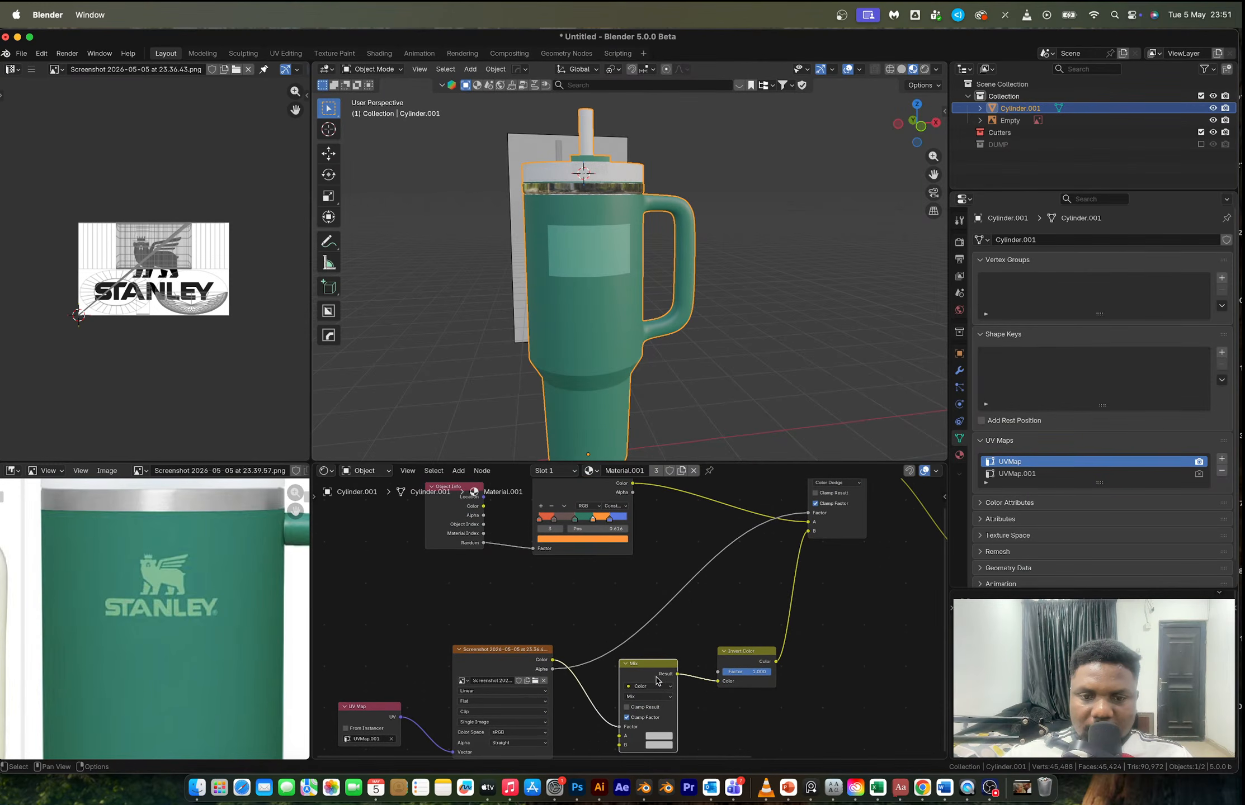
pyautogui.moveTo(745, 662); pyautogui.dragTo(799, 647)
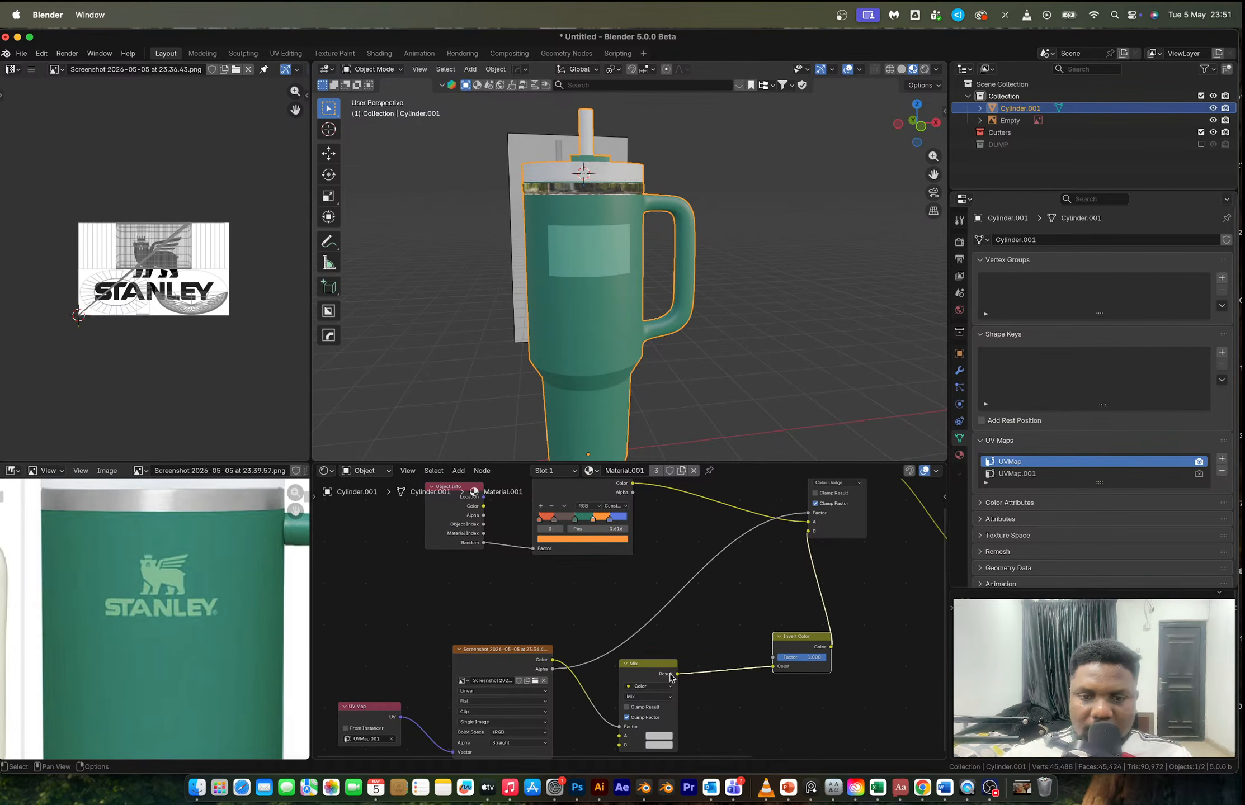
pyautogui.moveTo(633, 484); pyautogui.dragTo(655, 713)
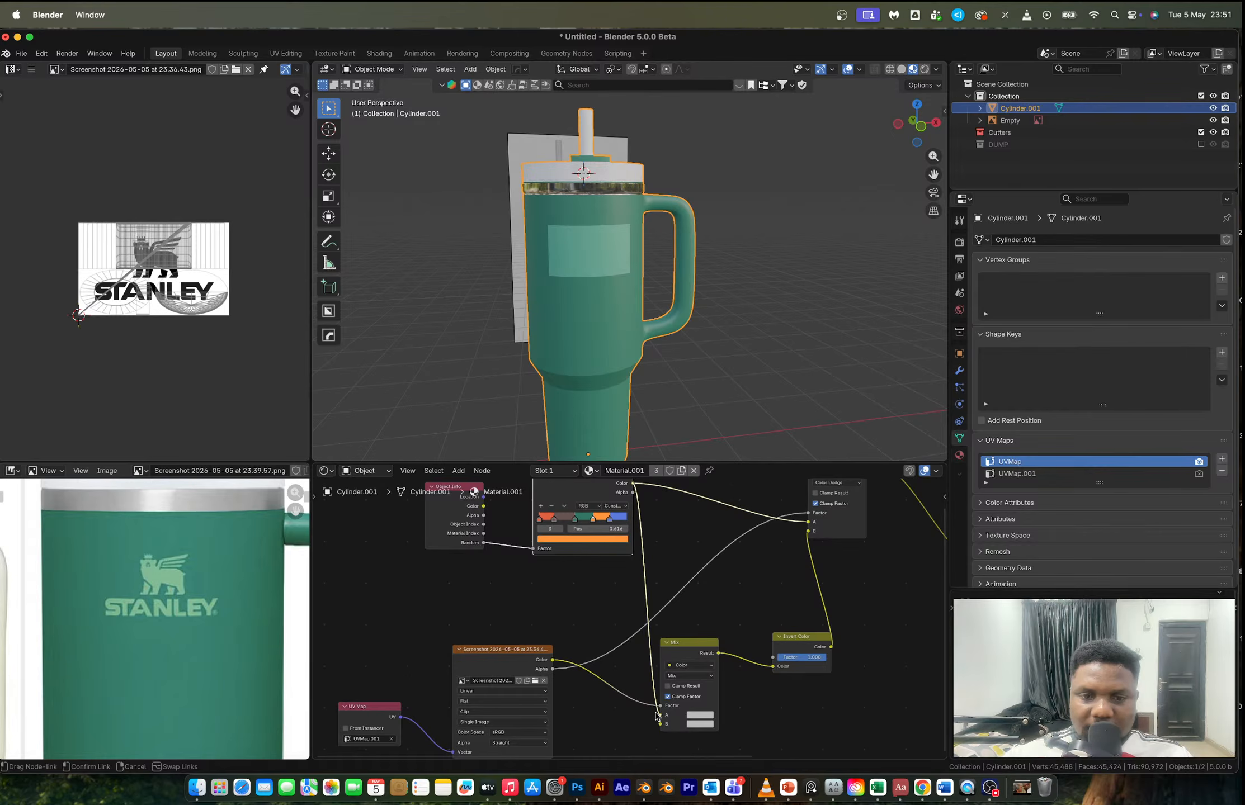
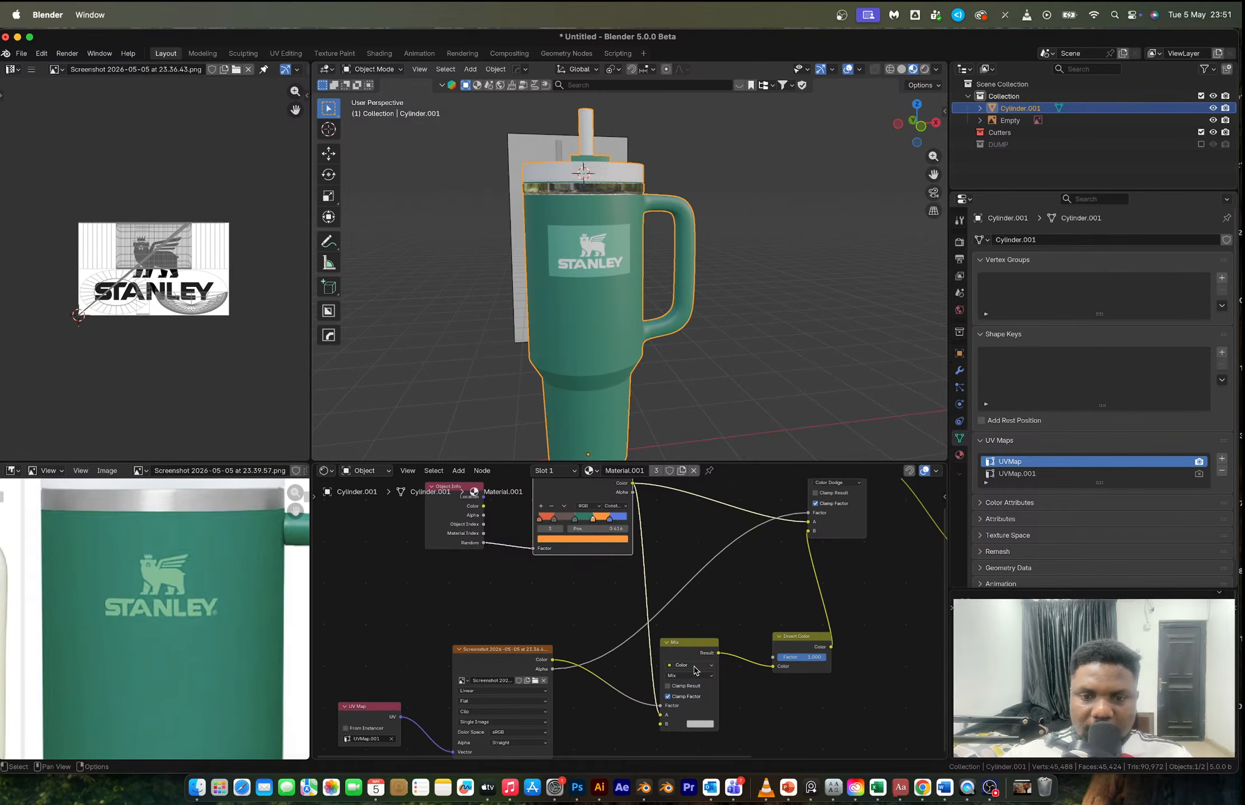
# - Sample the reference logo's light green into the new Mix node's input B and try the Add blending mode on the node
pyautogui.click(714, 705)
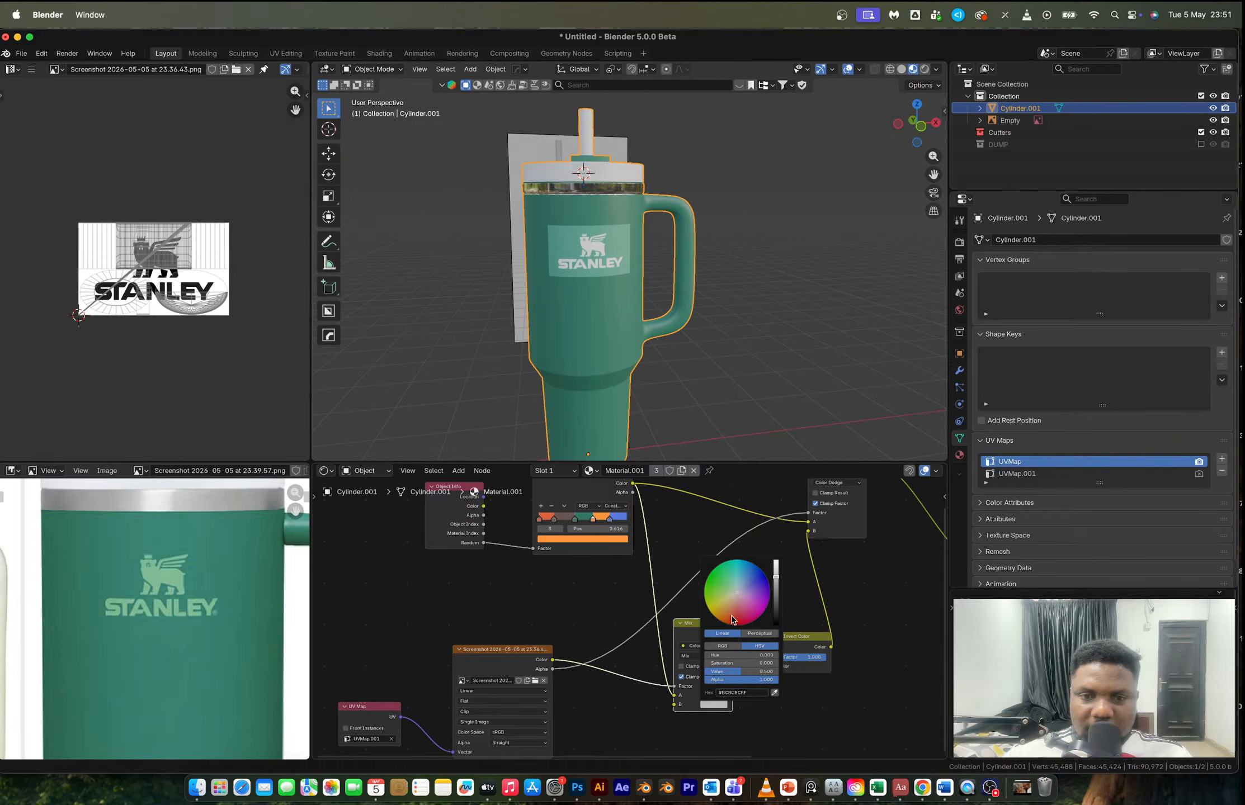
pyautogui.click(774, 693)
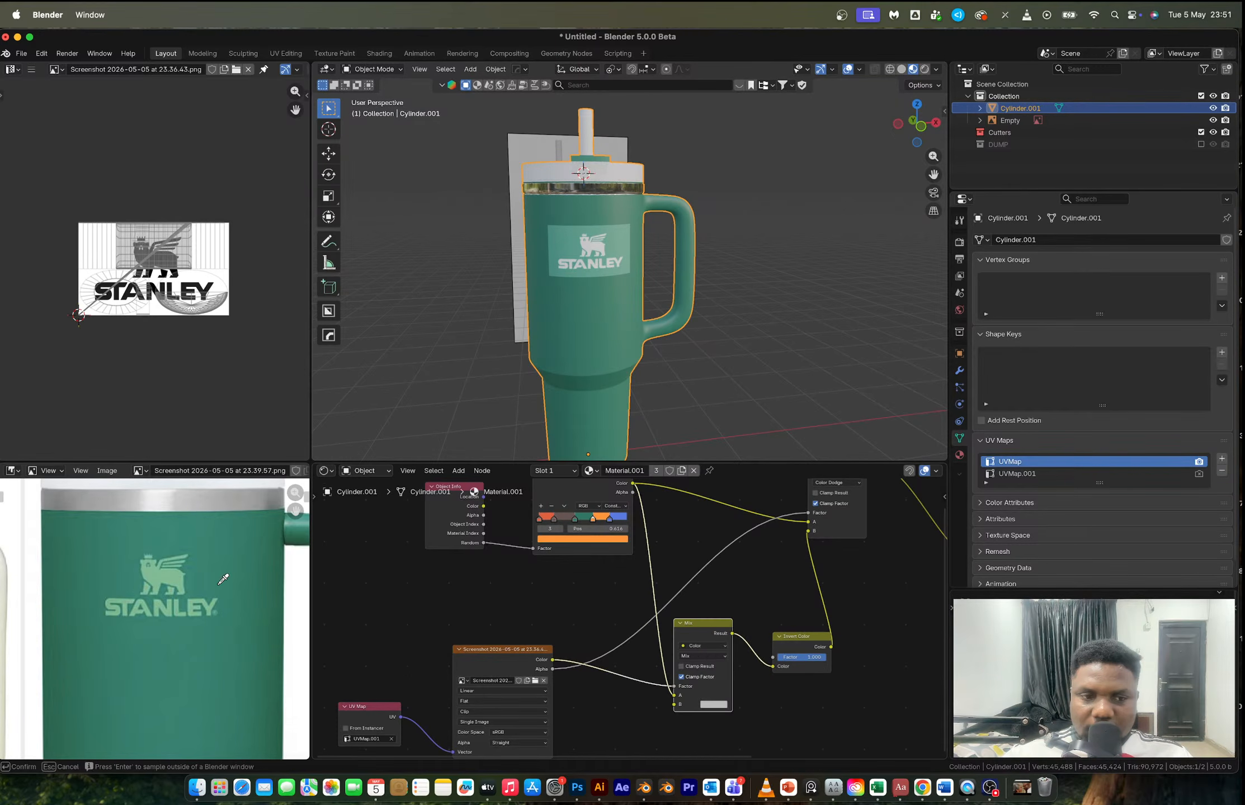
pyautogui.click(162, 580)
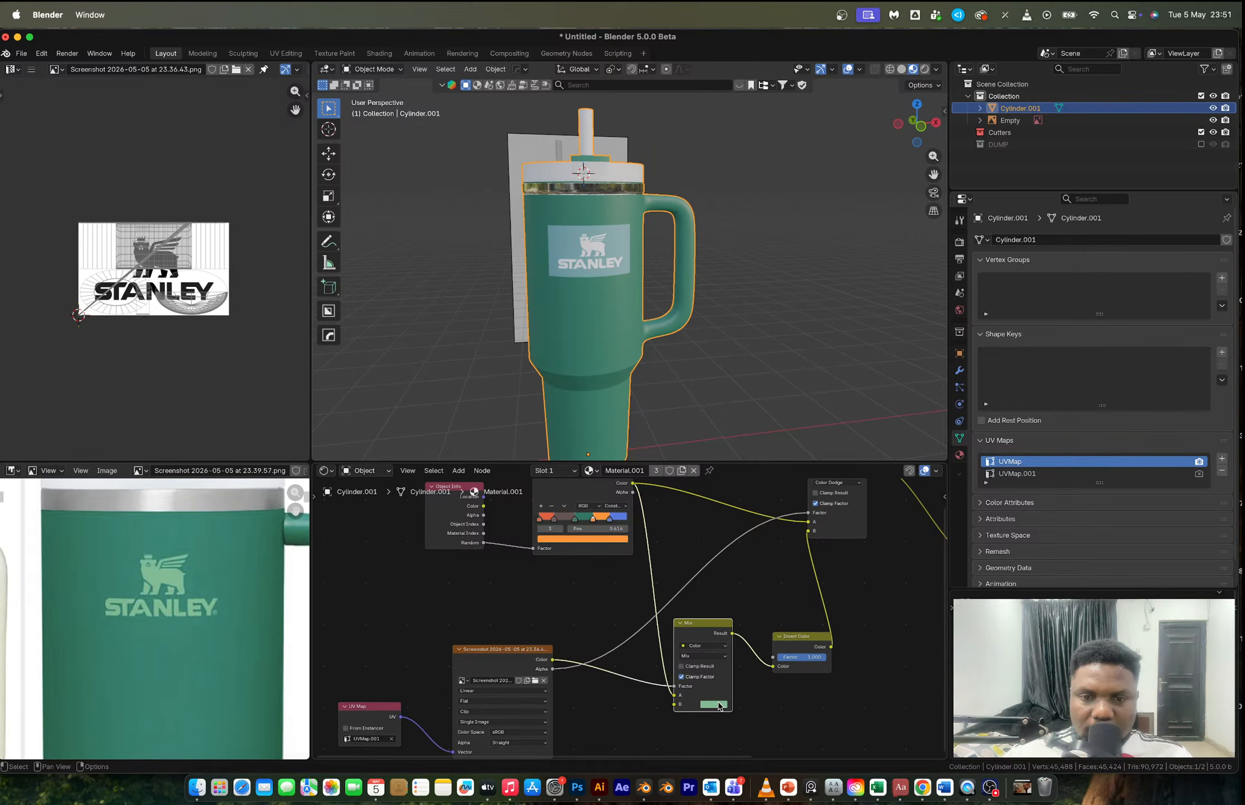
pyautogui.click(703, 656)
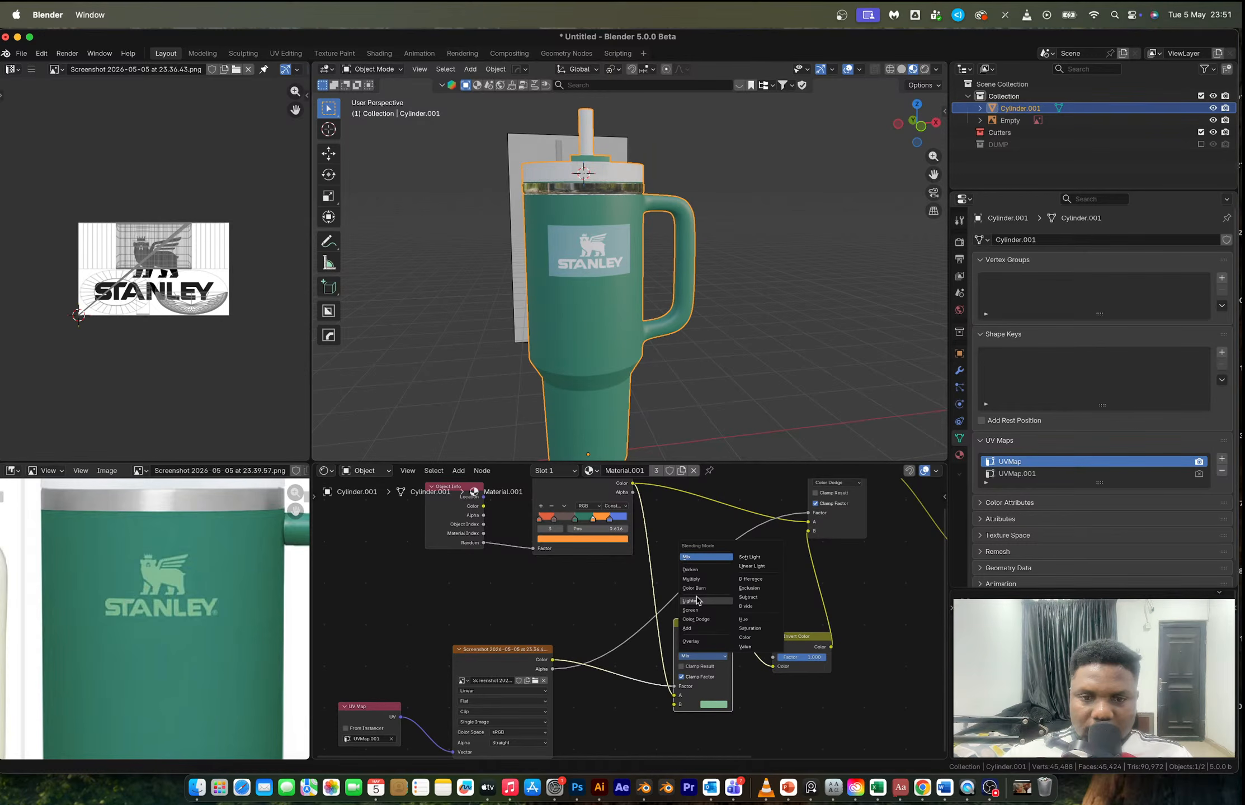
pyautogui.click(699, 629)
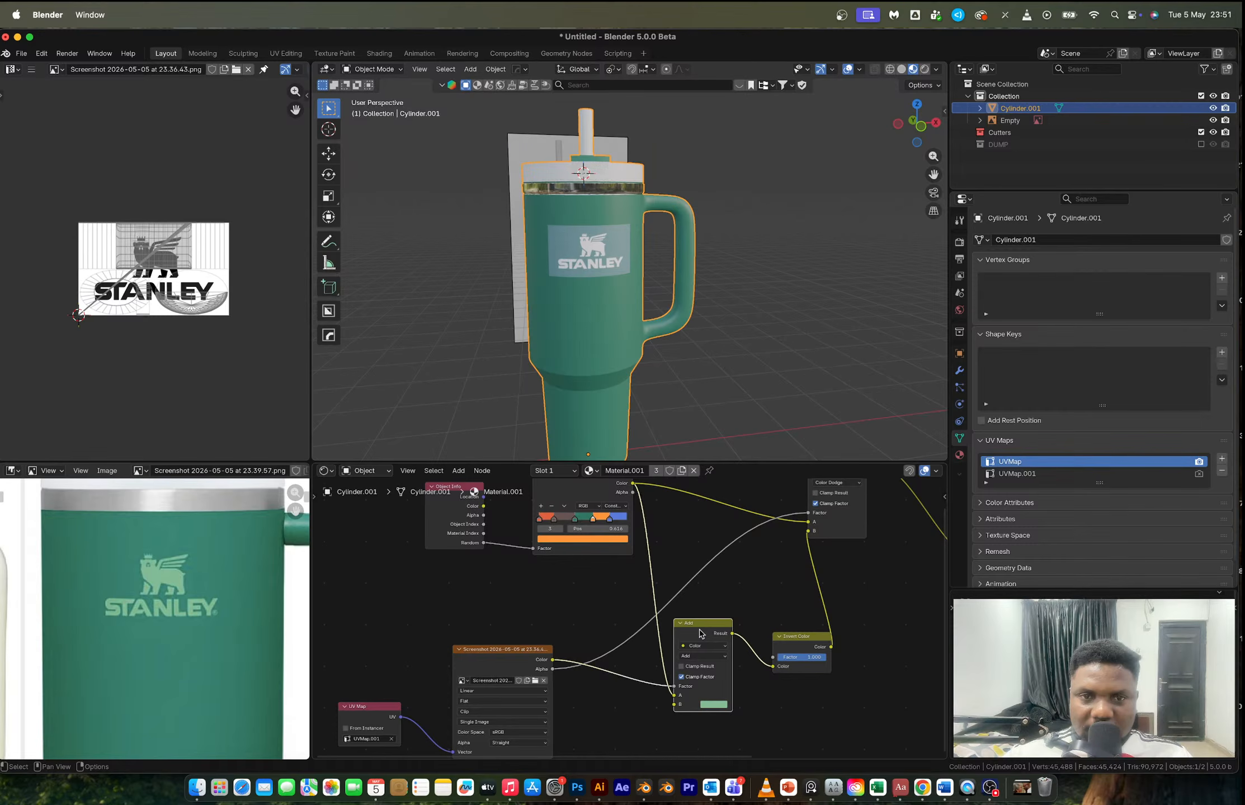
pyautogui.moveTo(742, 648); pyautogui.dragTo(736, 647, button='middle')
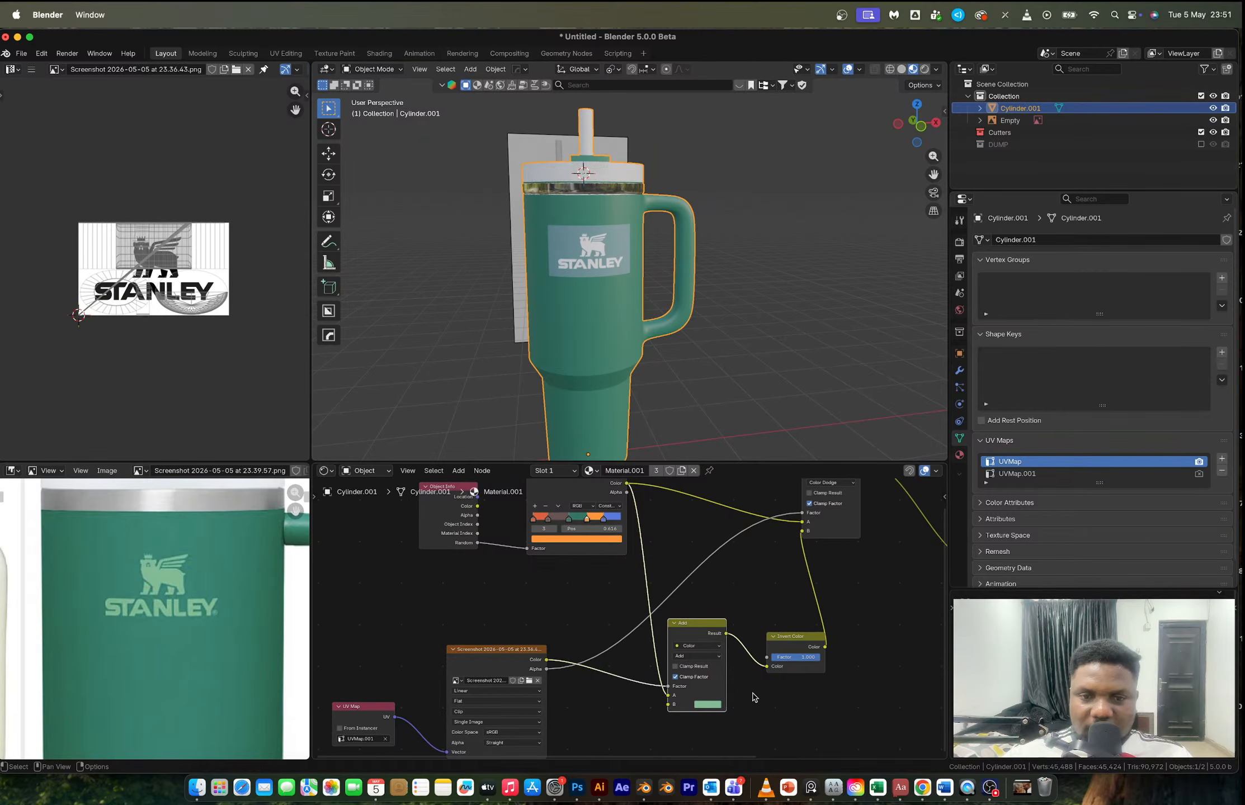
pyautogui.scroll(-3, 586, 634)
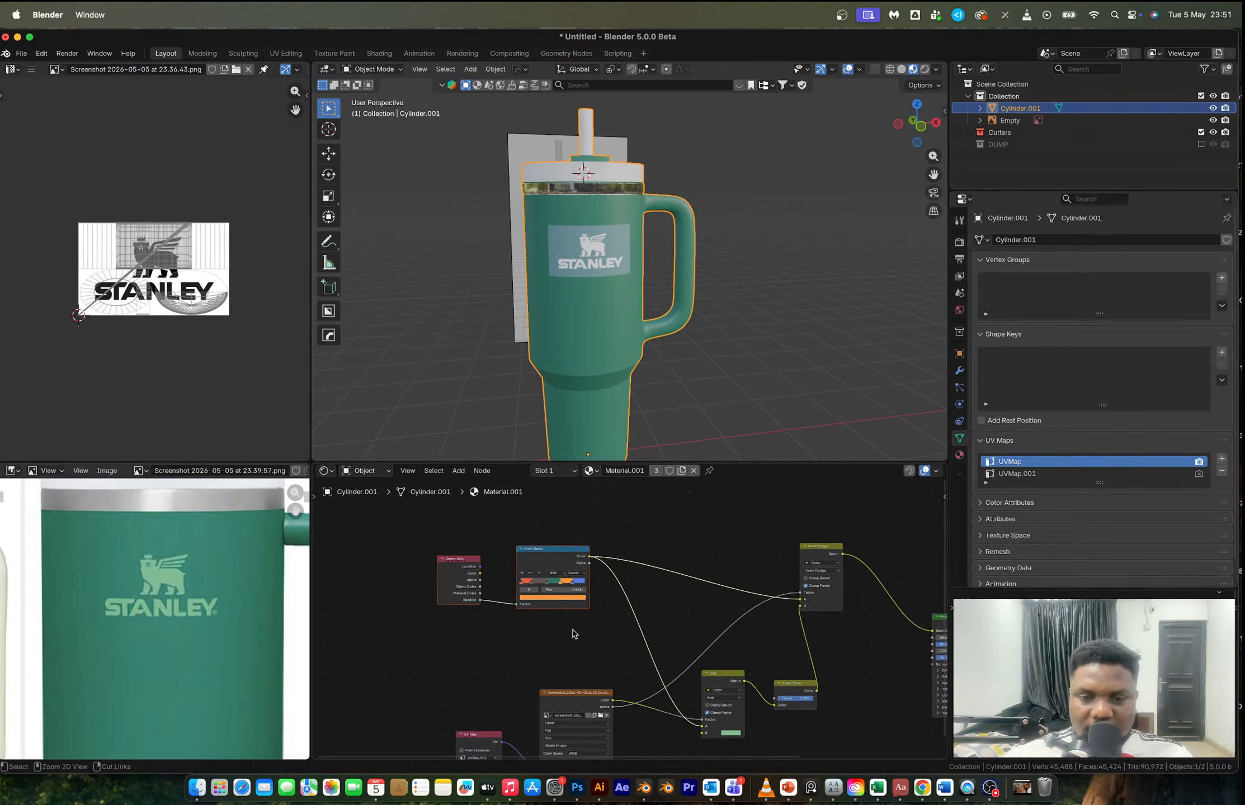
# - Undo the recent node edits back to before the Mix node was inserted between the logo texture and Invert Color
pyautogui.hotkey('ctrl', 'z')
pyautogui.hotkey('ctrl', 'z')
pyautogui.hotkey('ctrl', 'z')
pyautogui.hotkey('ctrl', 'z')
pyautogui.hotkey('ctrl', 'z')
pyautogui.hotkey('ctrl', 'z')
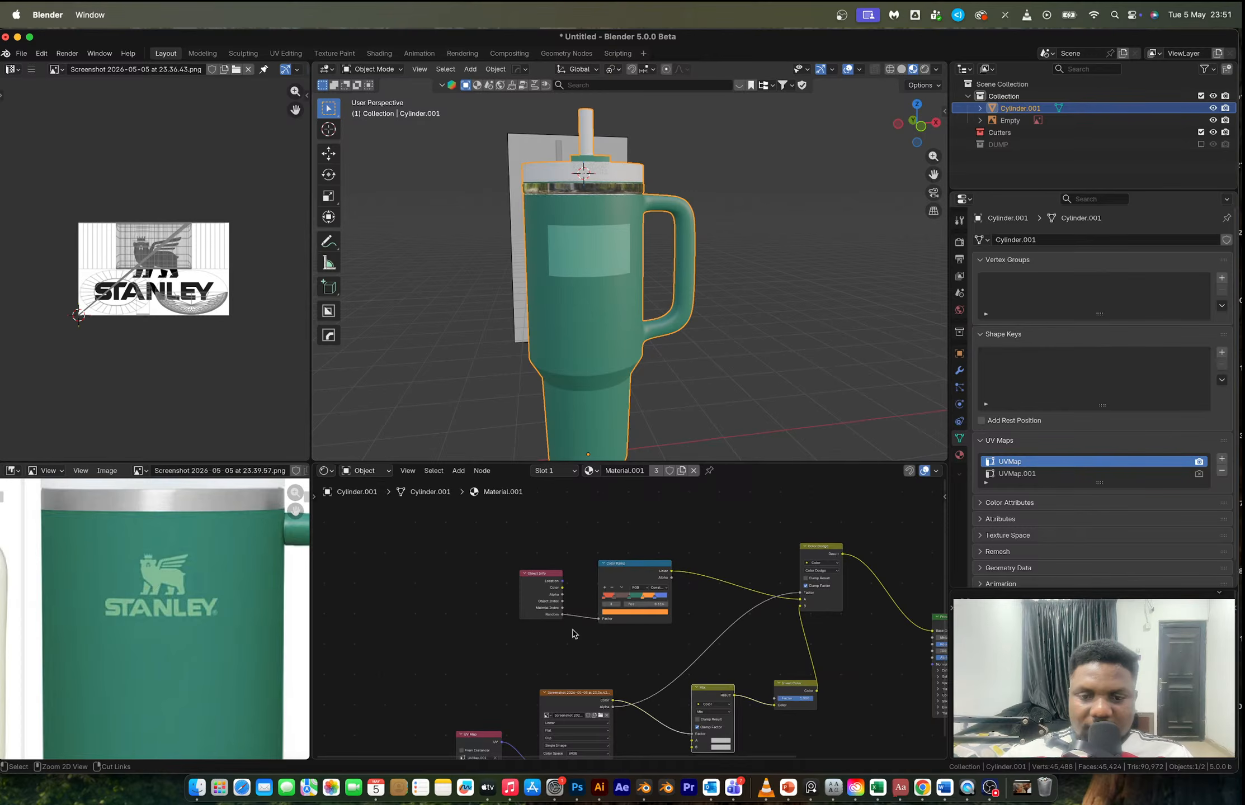
pyautogui.hotkey('ctrl', 'shift', 'z')
pyautogui.hotkey('ctrl', 'shift', 'z')
pyautogui.hotkey('ctrl', 'shift', 'z')
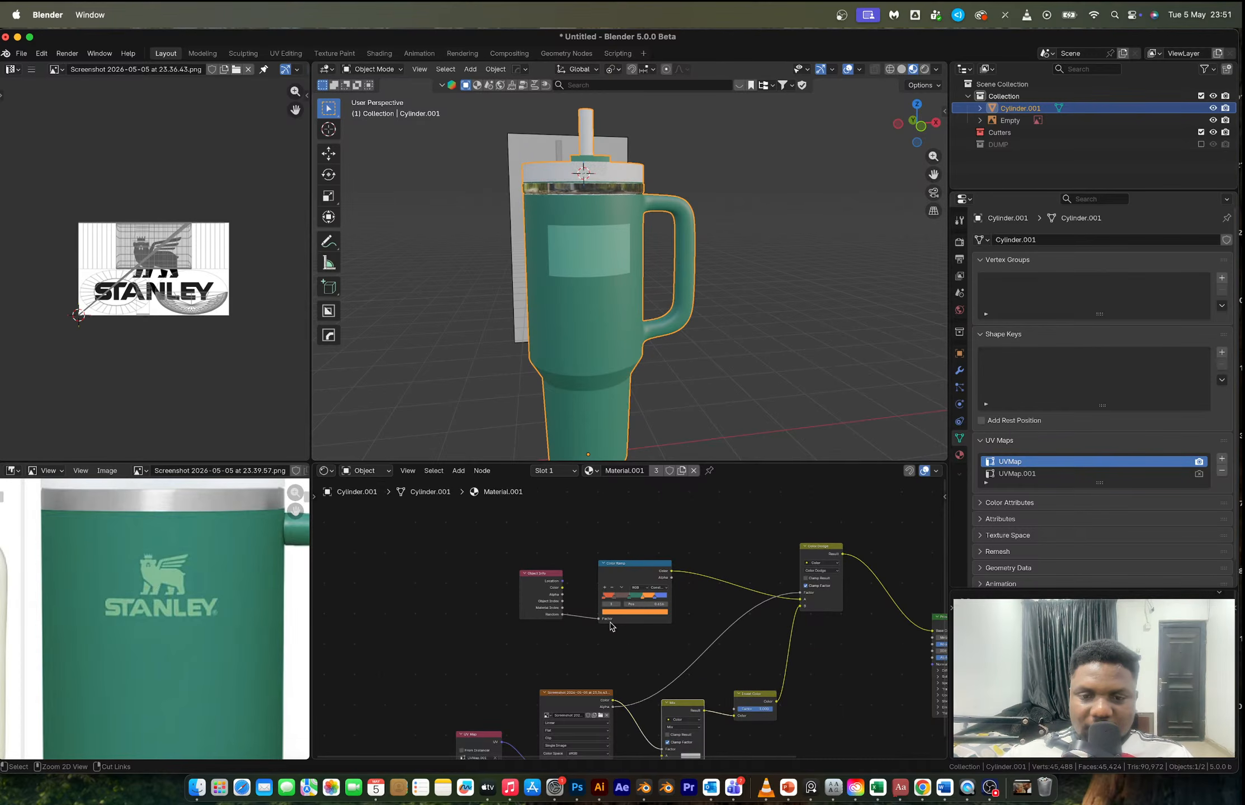
pyautogui.hotkey('ctrl', 'shift', 'z')
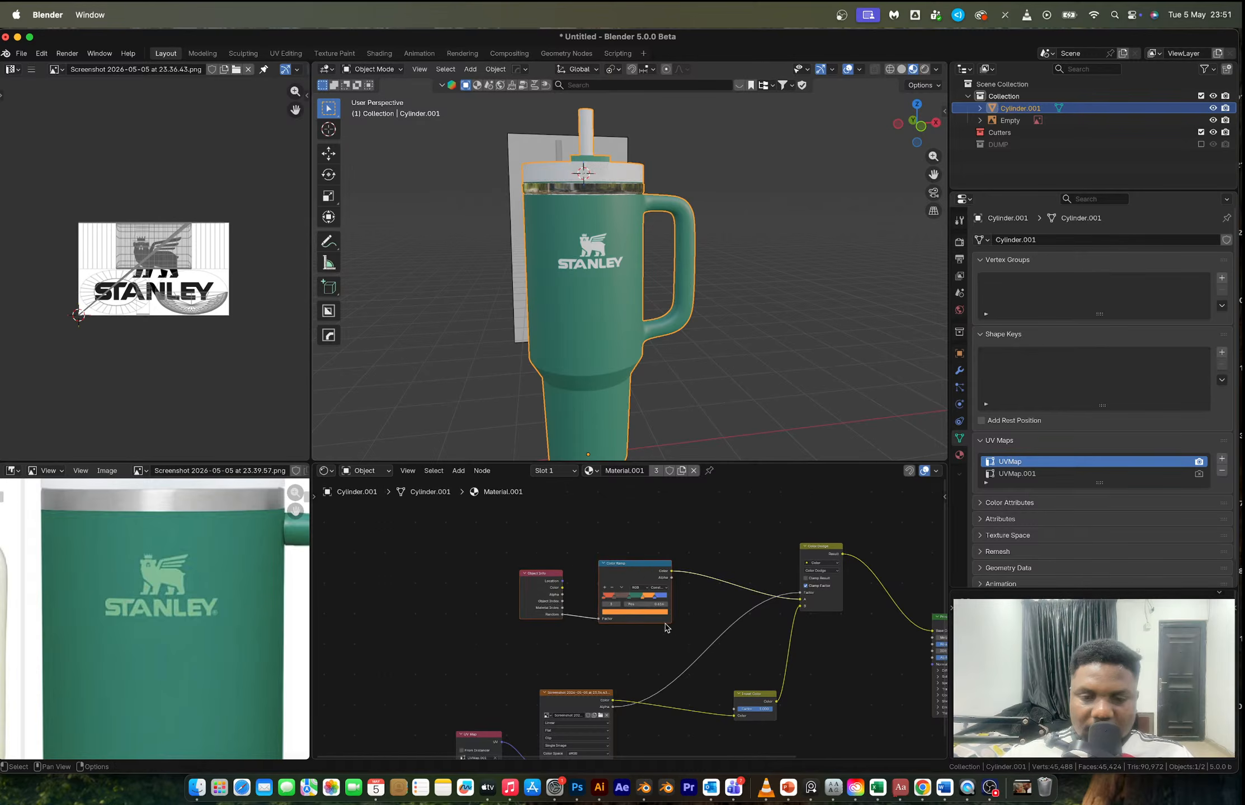
# - Spread the Invert Color and Color Dodge nodes apart and insert a Mix Color node on the link between them
pyautogui.hscroll(10, 559, 604)
pyautogui.scroll(-2, 559, 604)
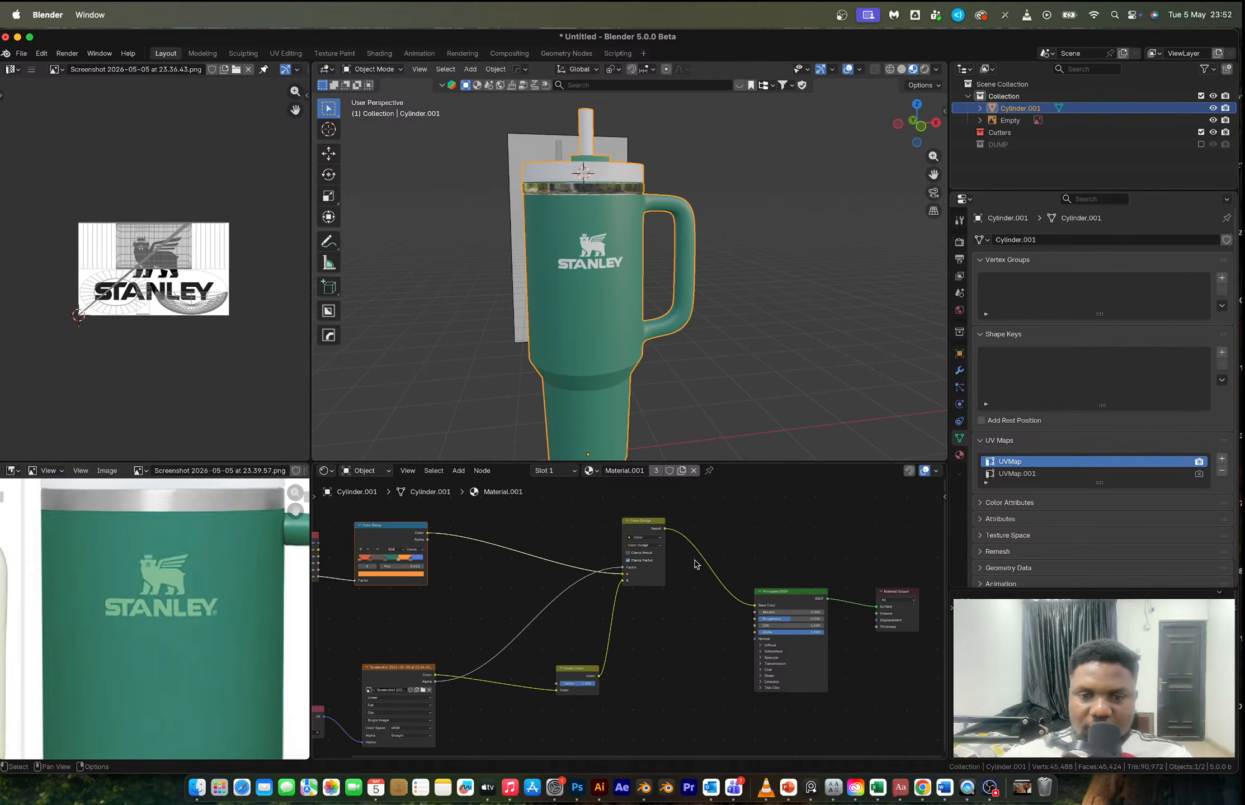
pyautogui.moveTo(577, 669); pyautogui.dragTo(537, 673)
pyautogui.hotkey('shift', 'a')
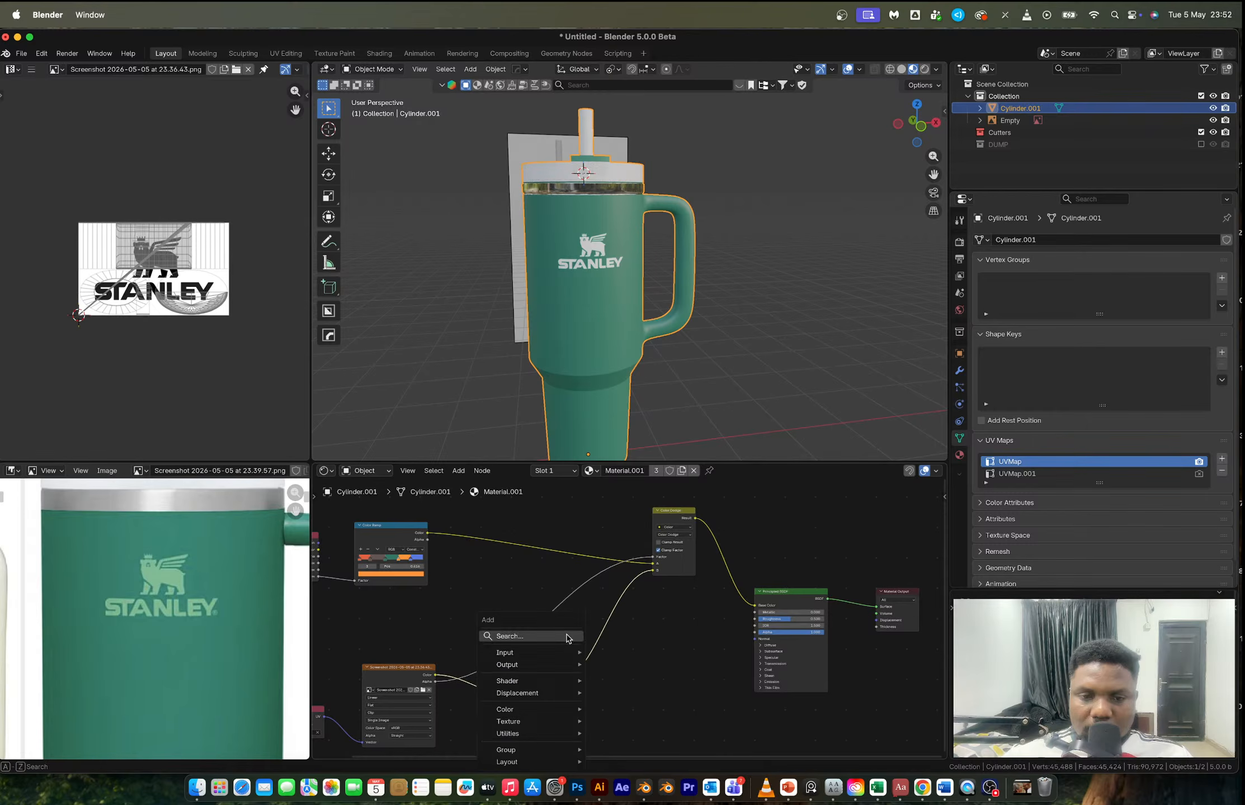
pyautogui.write('mix col')
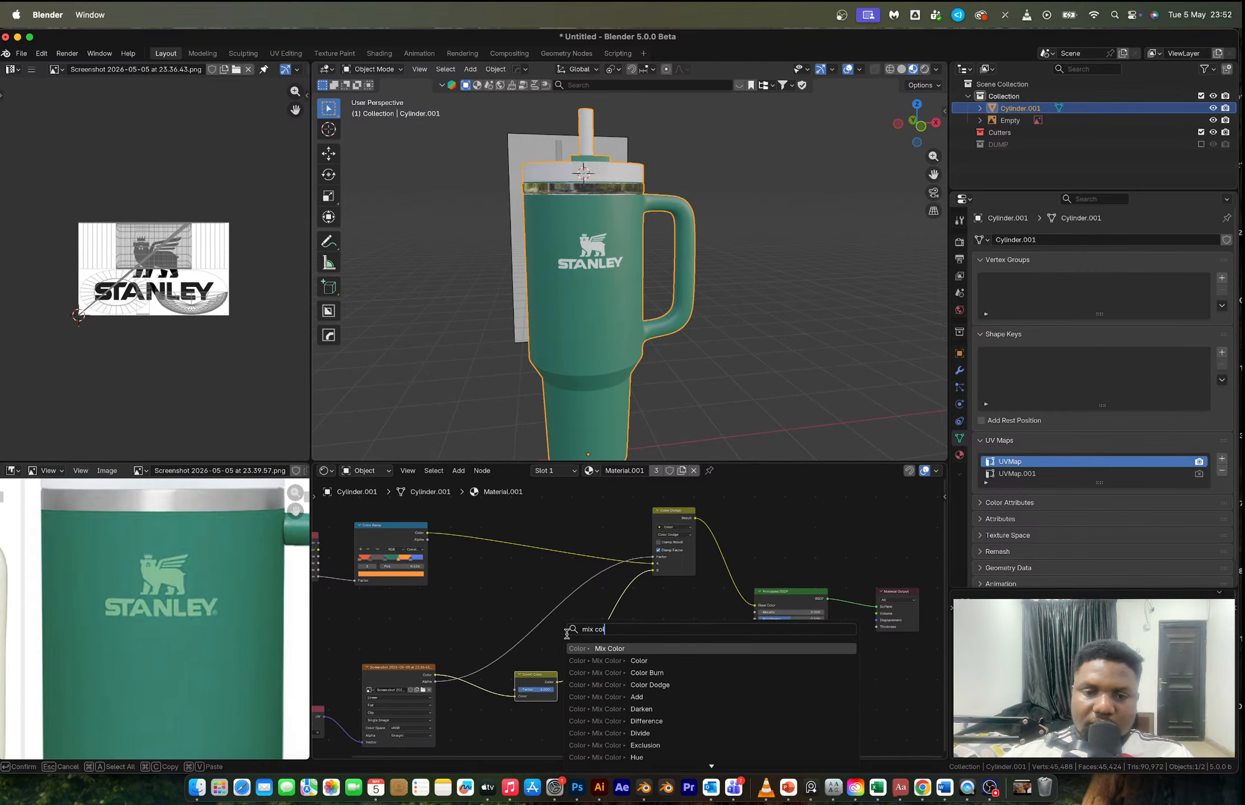
pyautogui.press('Return')
pyautogui.click(567, 635)
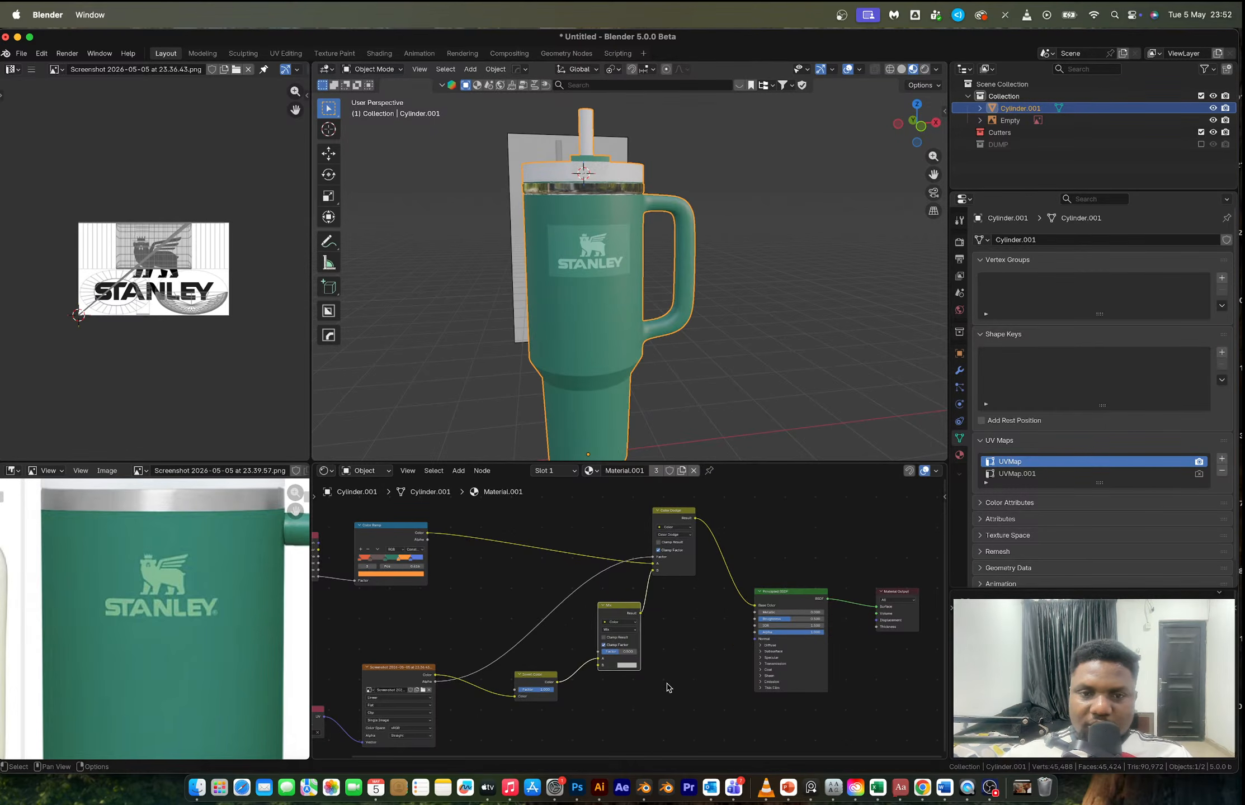
# - Link the Color Ramp's Color output to input A of the new Mix node
pyautogui.scroll(2, 613, 699)
pyautogui.moveTo(612, 684); pyautogui.dragTo(693, 681, button='middle')
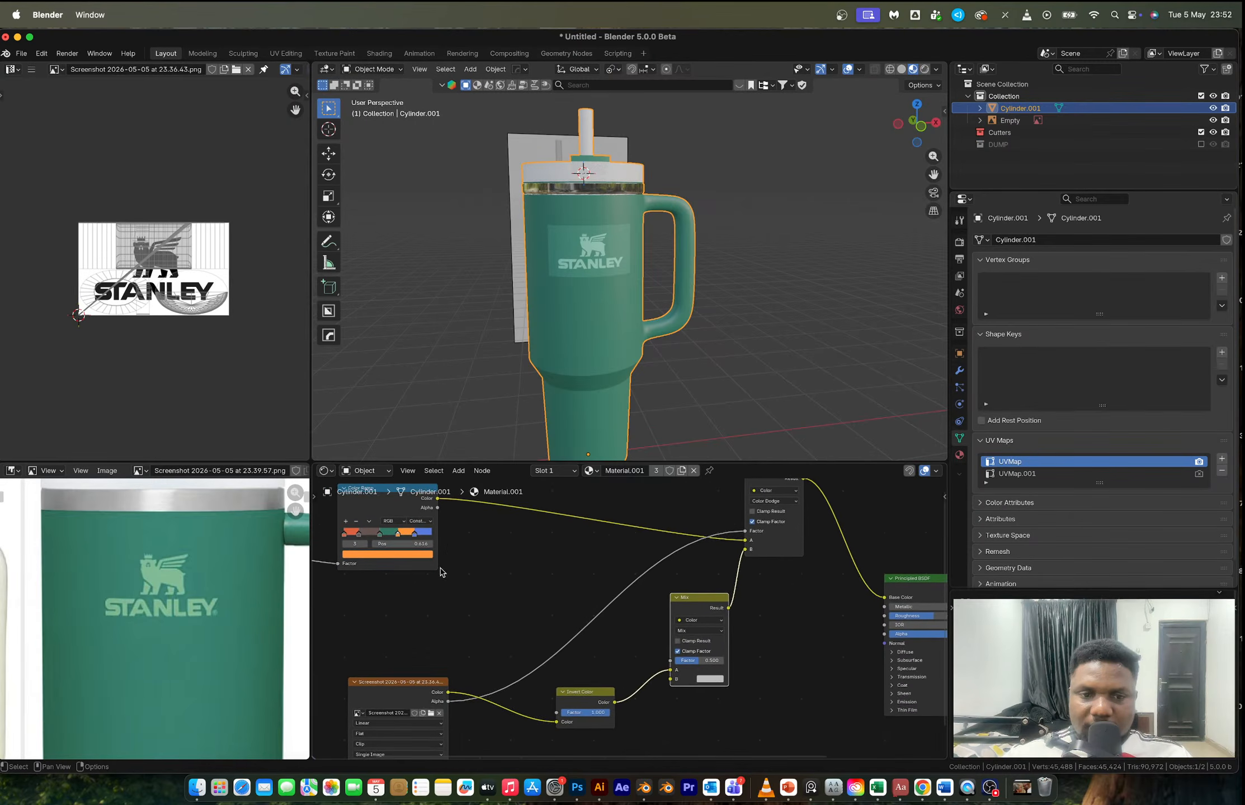
pyautogui.moveTo(445, 544); pyautogui.dragTo(459, 562, button='middle')
pyautogui.moveTo(448, 516); pyautogui.dragTo(681, 688)
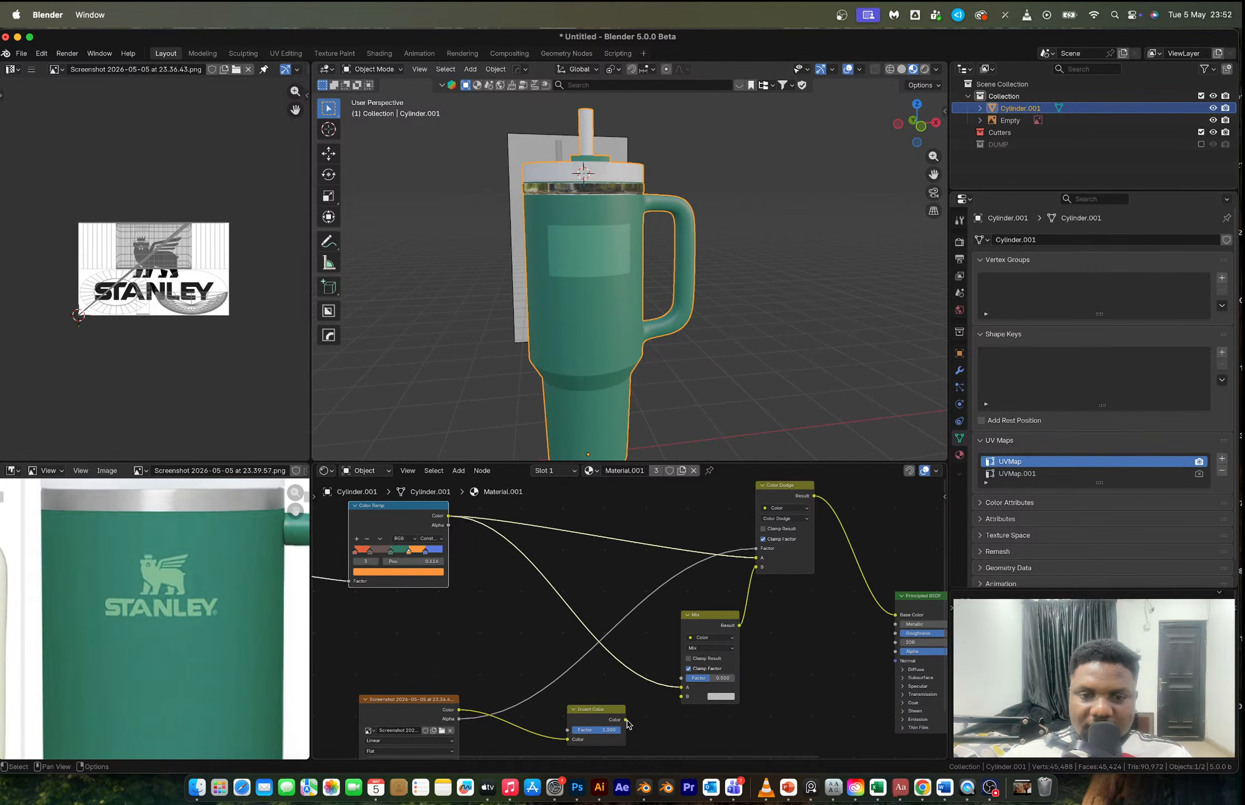
# - Try linking the Invert Color output to the new Mix node's Factor
pyautogui.moveTo(598, 716); pyautogui.dragTo(681, 678)
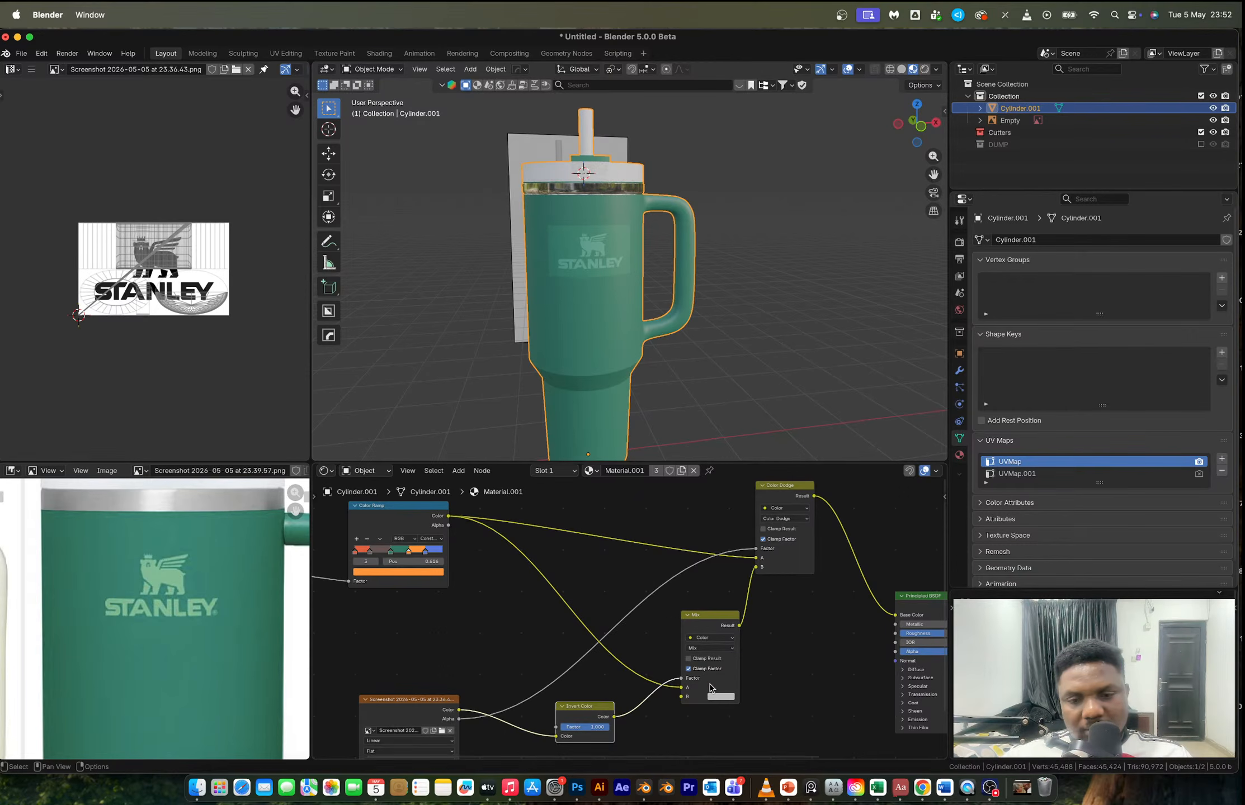
pyautogui.scroll(1, 713, 688)
pyautogui.scroll(1, 704, 680)
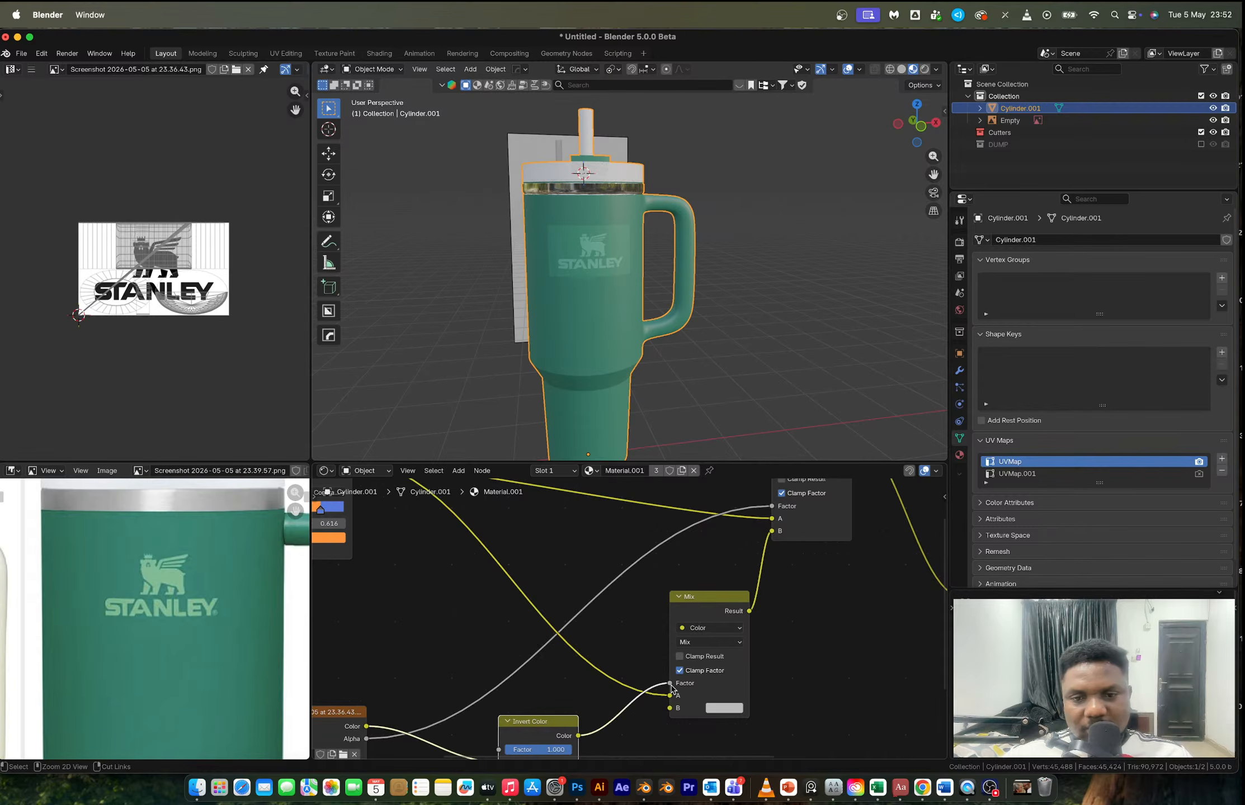
# - Step back through the recent rewiring until the Color Ramp feeds the Mix node's input A and Invert Color its input B
pyautogui.hotkey('ctrl', 'z')
pyautogui.hotkey('ctrl', 'z')
pyautogui.hotkey('ctrl', 'z')
pyautogui.hotkey('ctrl', 'z')
pyautogui.hotkey('ctrl', 'z')
pyautogui.hotkey('ctrl', 'shift', 'z')
pyautogui.hotkey('ctrl', 'shift', 'z')
pyautogui.hotkey('ctrl', 'shift', 'z')
# - Return the Color Ramp link to the Mix node's input A after trying it on Factor, and set Factor to 1.000
pyautogui.moveTo(671, 689)
pyautogui.mouseDown()
pyautogui.moveTo(668, 699)
pyautogui.moveTo(669, 685)
pyautogui.mouseUp()
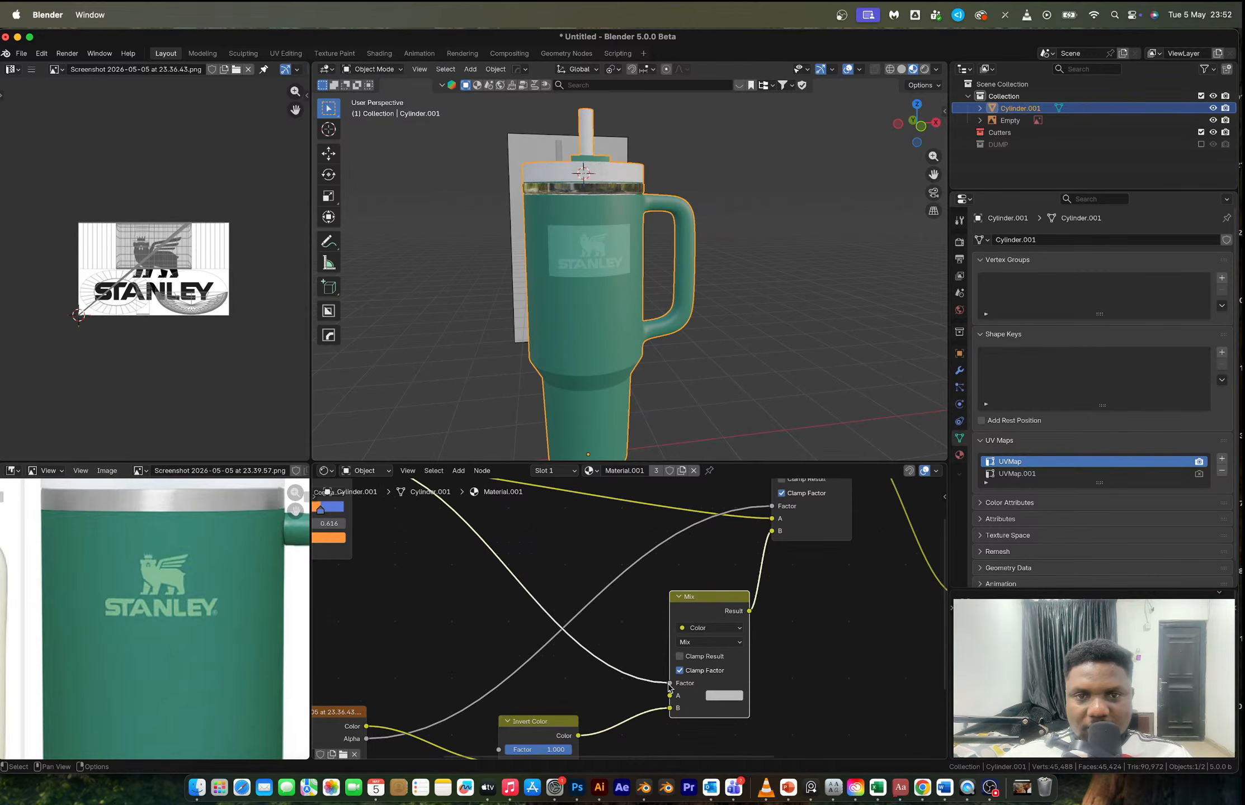
pyautogui.moveTo(669, 684); pyautogui.dragTo(672, 696)
pyautogui.moveTo(697, 686); pyautogui.dragTo(728, 648, button='middle')
pyautogui.moveTo(731, 647); pyautogui.dragTo(757, 644)
# - Try the Color Dodge, Lighten and Linear Light blending modes on the new Mix node, and return it to Mix
pyautogui.click(741, 603)
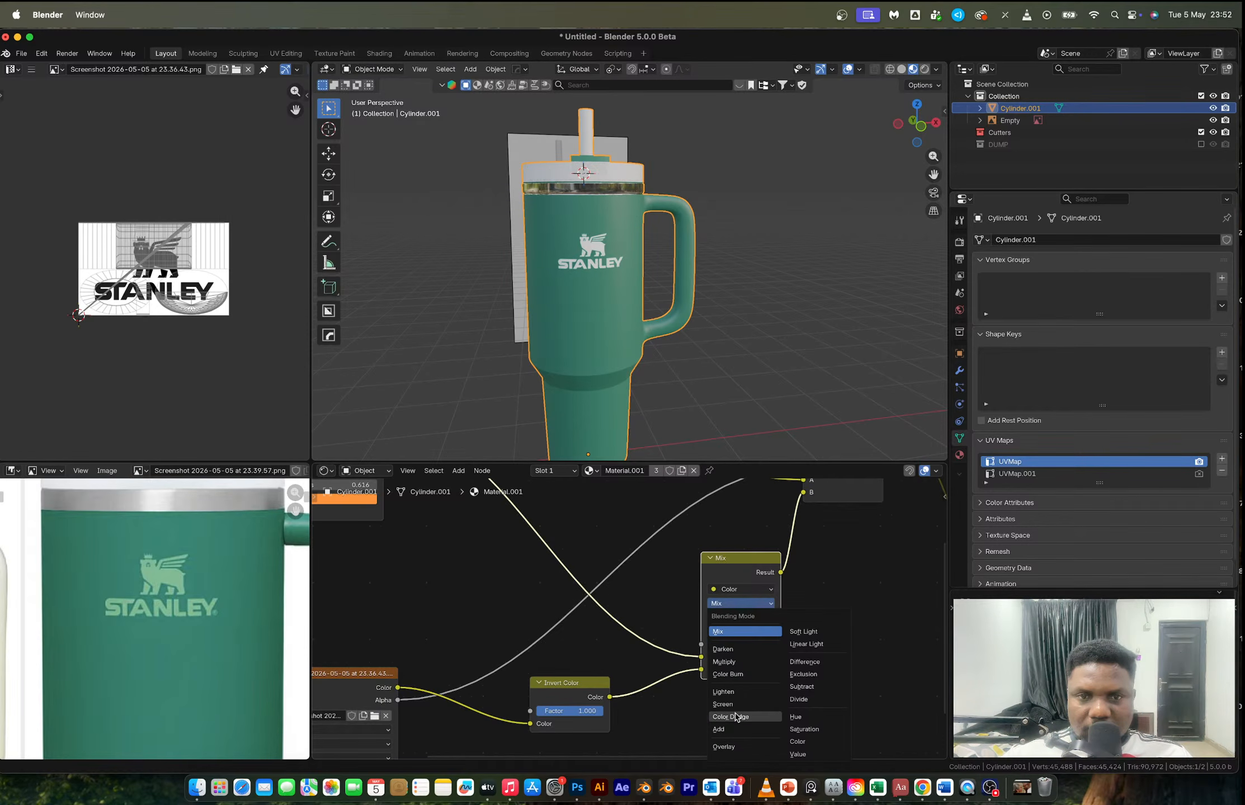
pyautogui.click(735, 718)
pyautogui.click(746, 606)
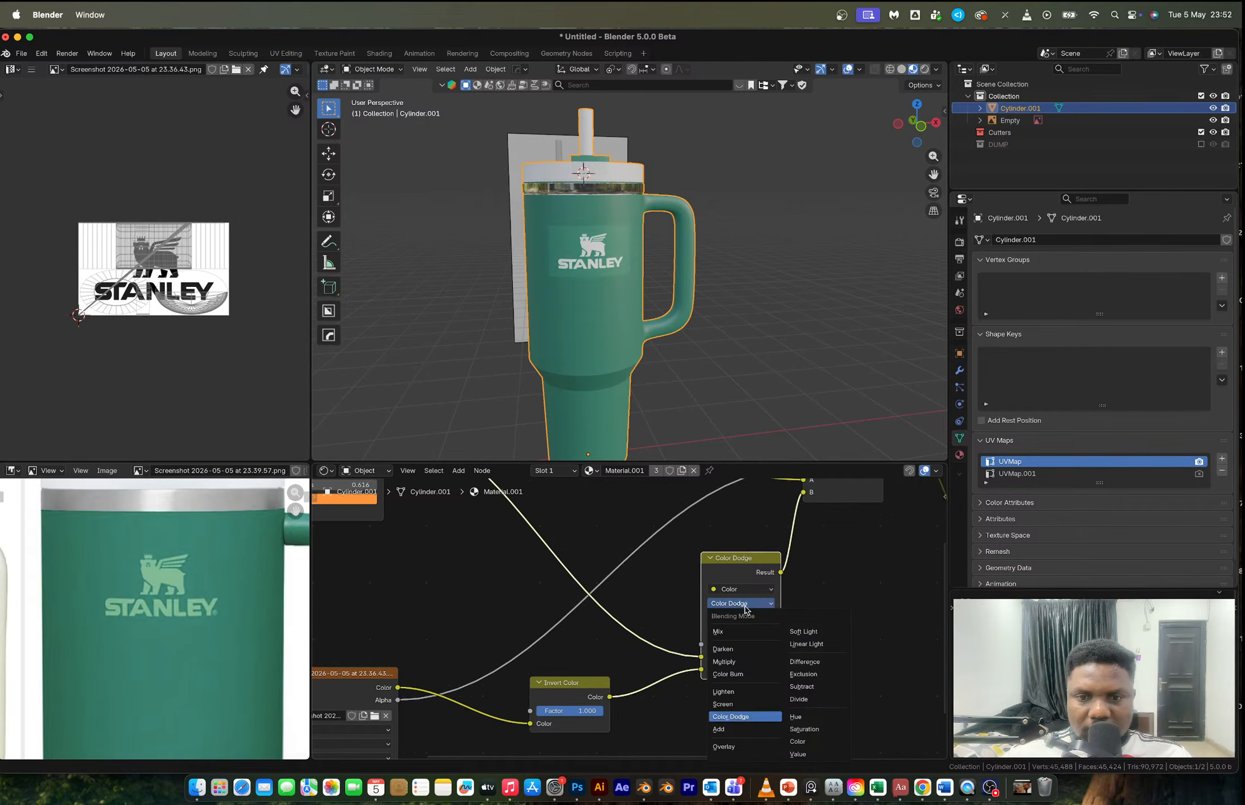
pyautogui.click(730, 694)
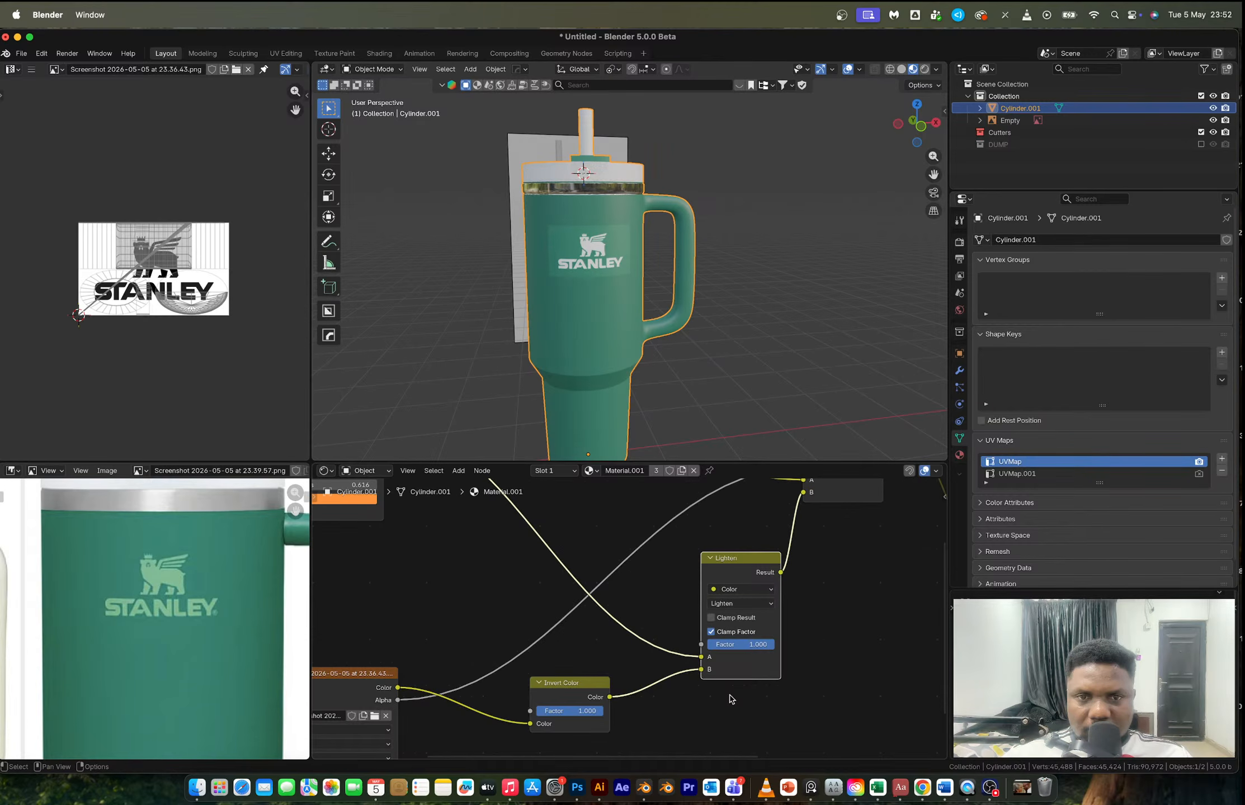
pyautogui.click(741, 603)
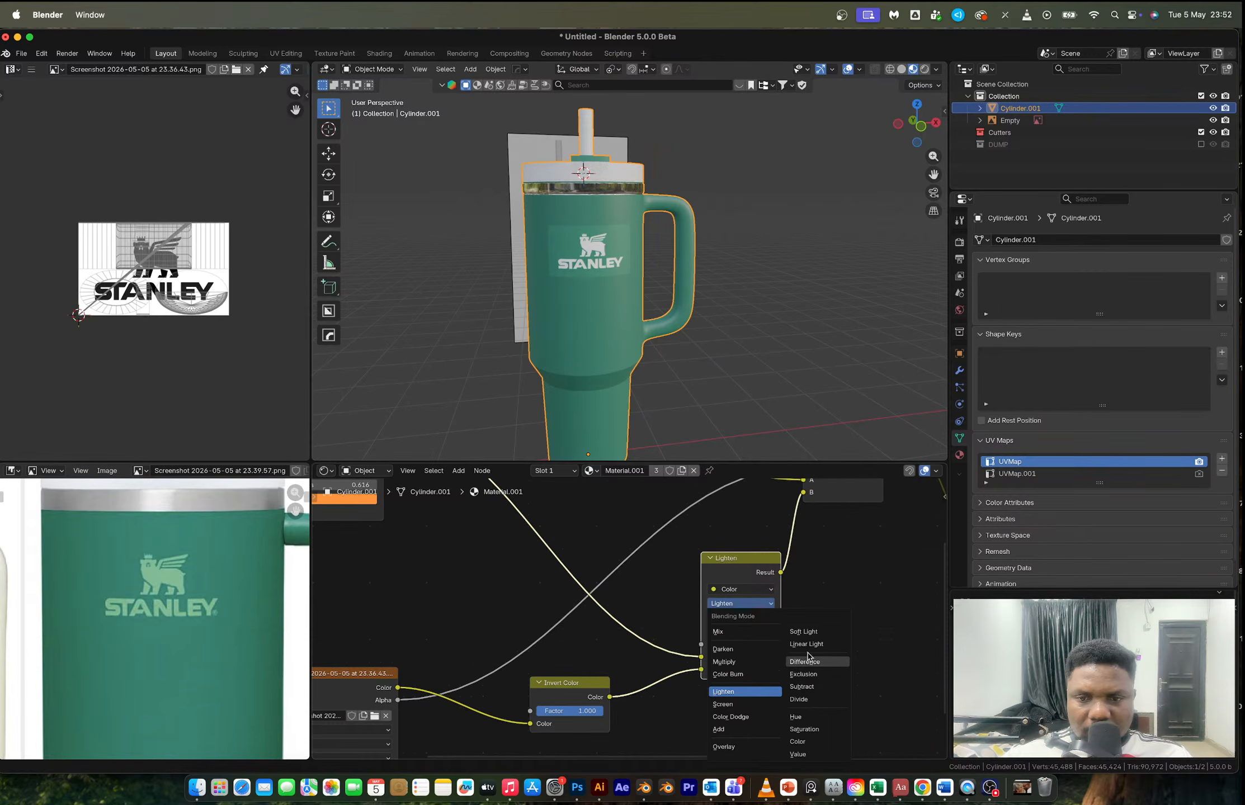
pyautogui.click(807, 646)
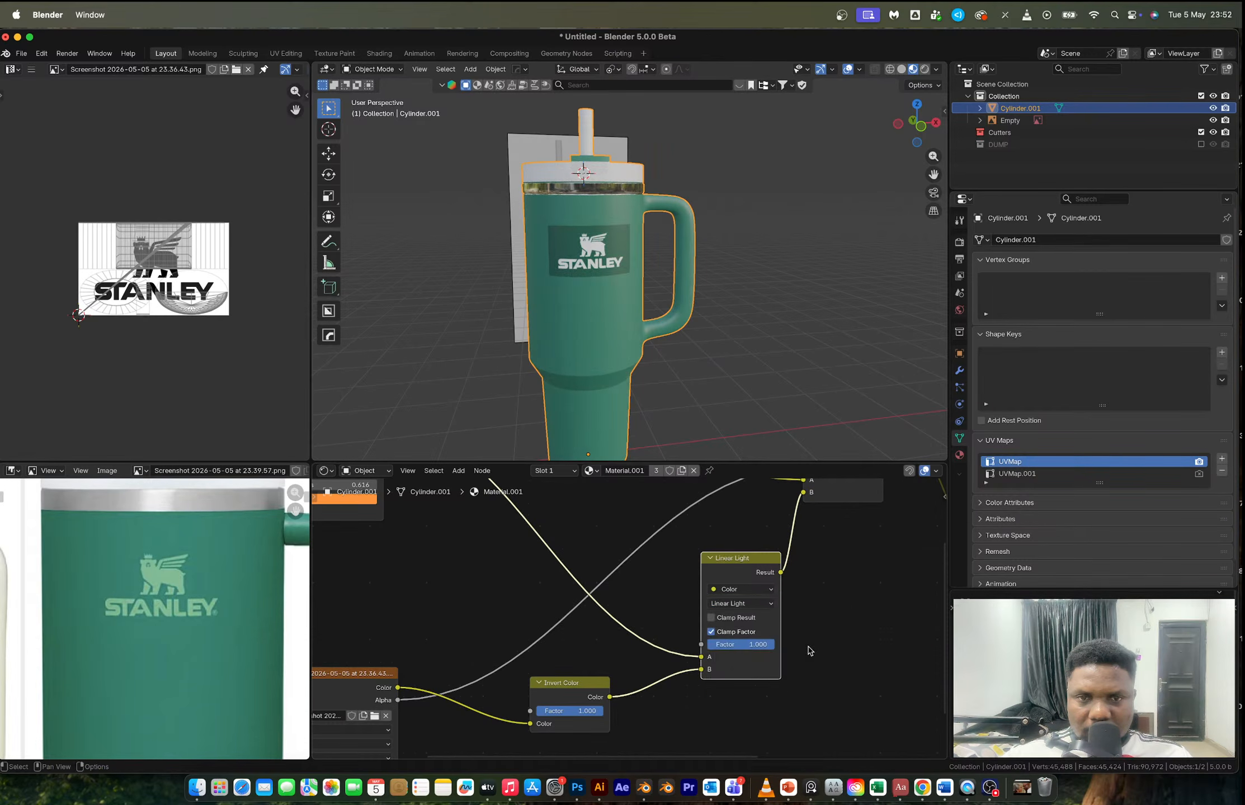
pyautogui.click(731, 604)
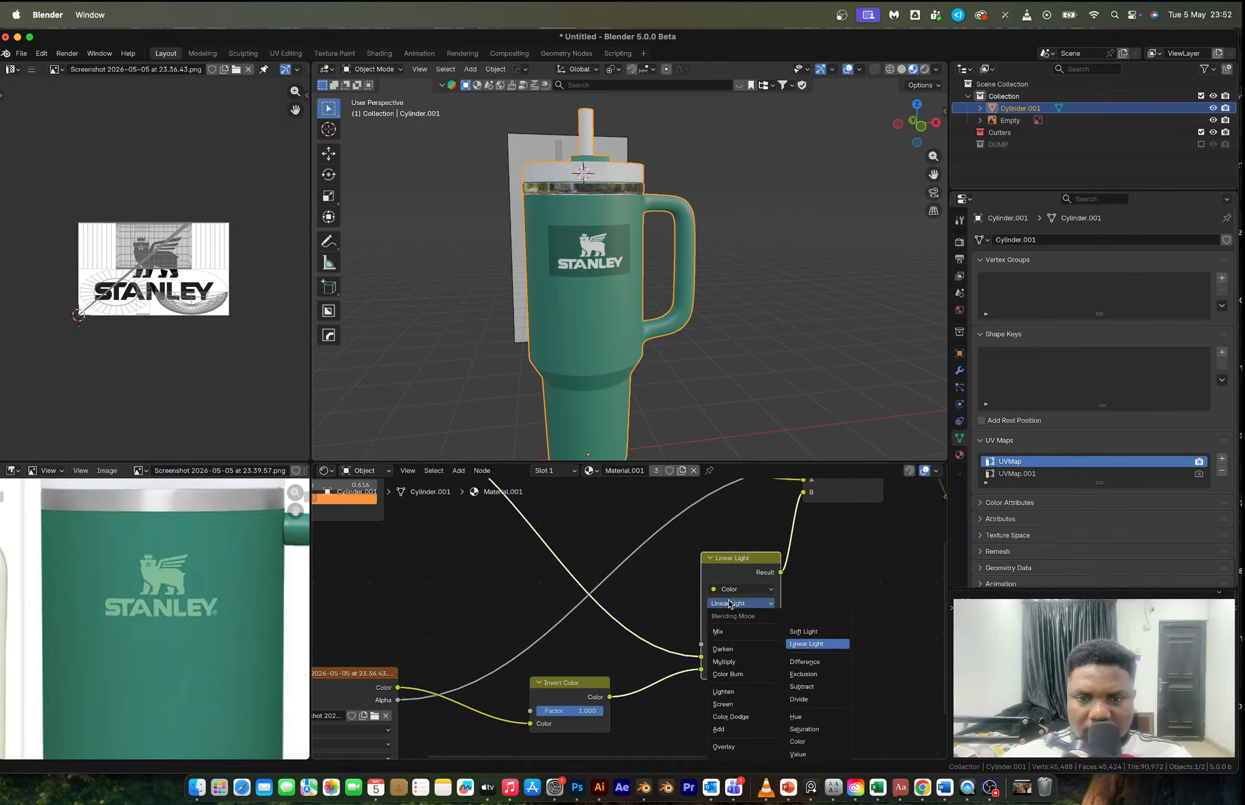
pyautogui.click(730, 632)
# - Space out the Color Dodge and Principled BSDF nodes to tidy the material's node layout
pyautogui.scroll(-3, 732, 640)
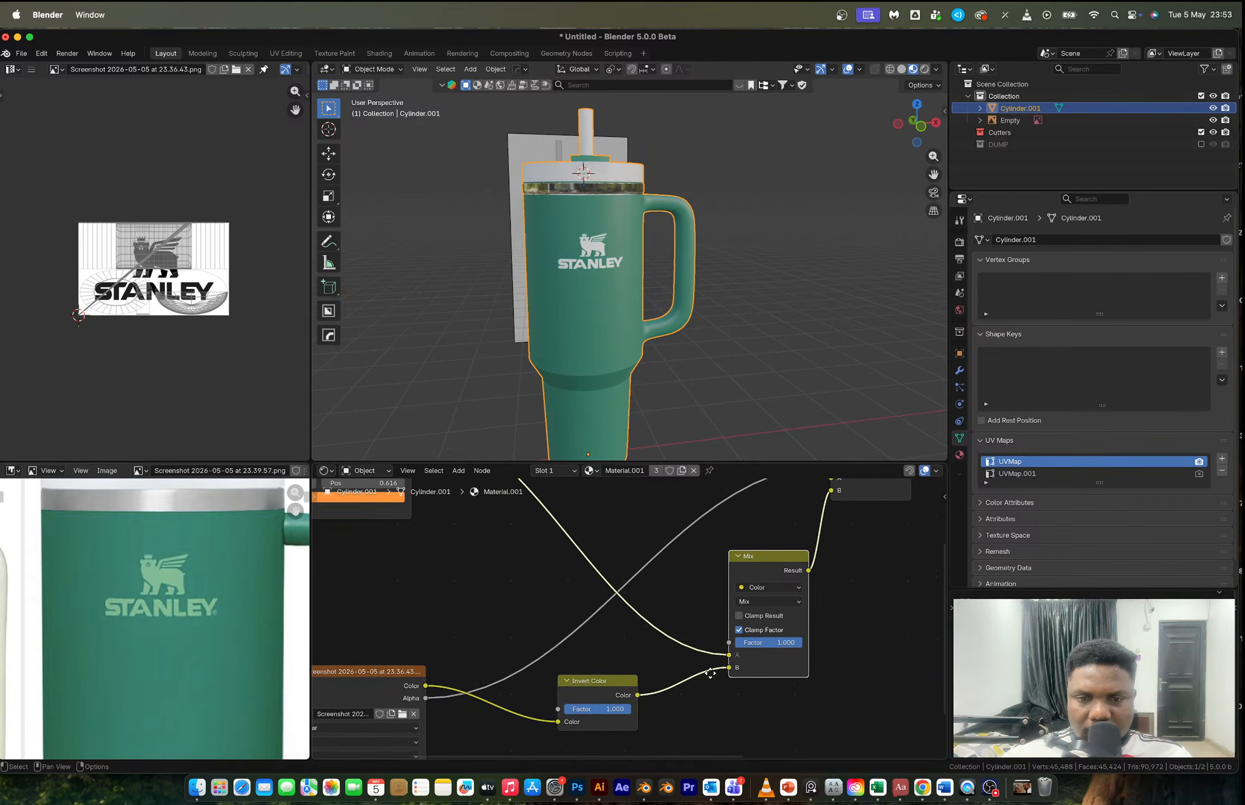
pyautogui.scroll(-3, 734, 645)
pyautogui.moveTo(766, 627); pyautogui.dragTo(605, 687, button='middle')
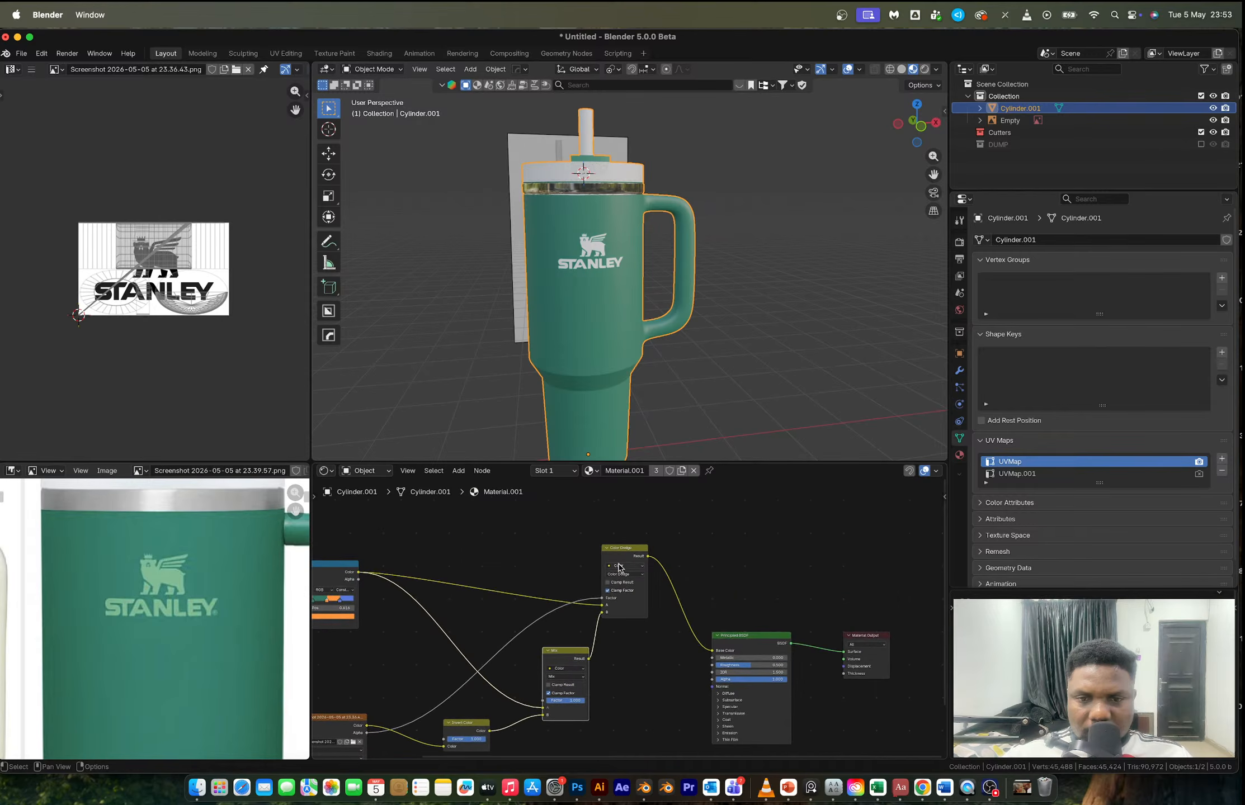
pyautogui.moveTo(622, 554); pyautogui.dragTo(636, 558)
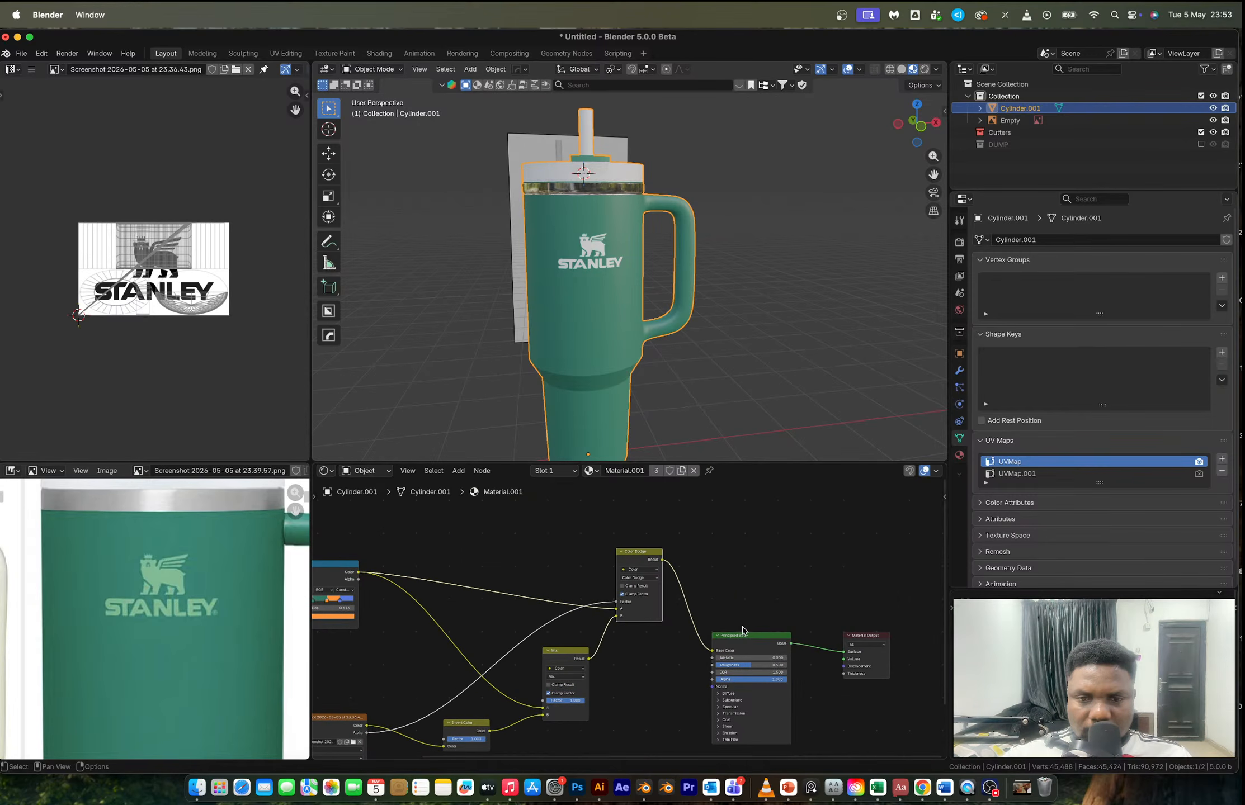
pyautogui.moveTo(744, 633); pyautogui.dragTo(779, 634)
pyautogui.moveTo(640, 552); pyautogui.dragTo(662, 569)
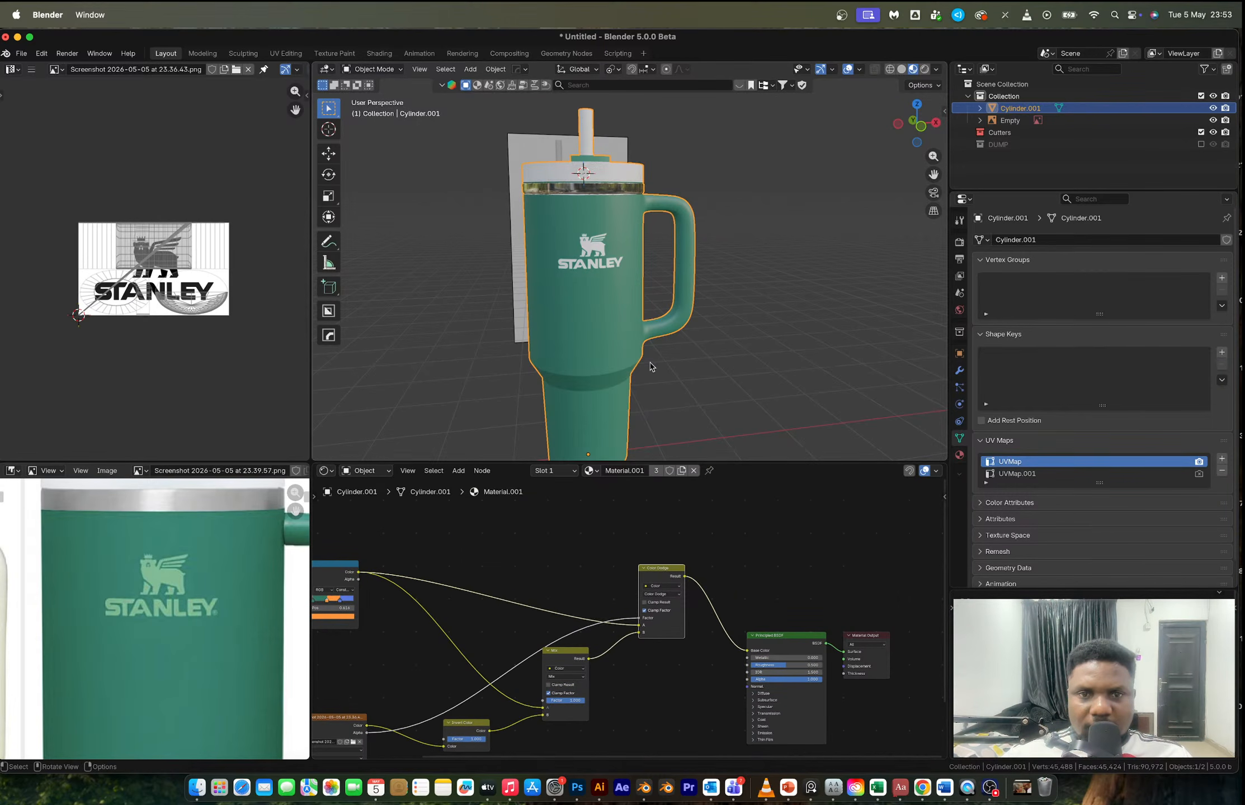
# - Select the cup's SILVER material and set its Roughness to 0.250, checking the metal band from several angles
pyautogui.moveTo(661, 434); pyautogui.dragTo(722, 363, button='middle')
pyautogui.moveTo(632, 296); pyautogui.dragTo(635, 369, button='middle')
pyautogui.moveTo(586, 656); pyautogui.dragTo(634, 530, button='middle')
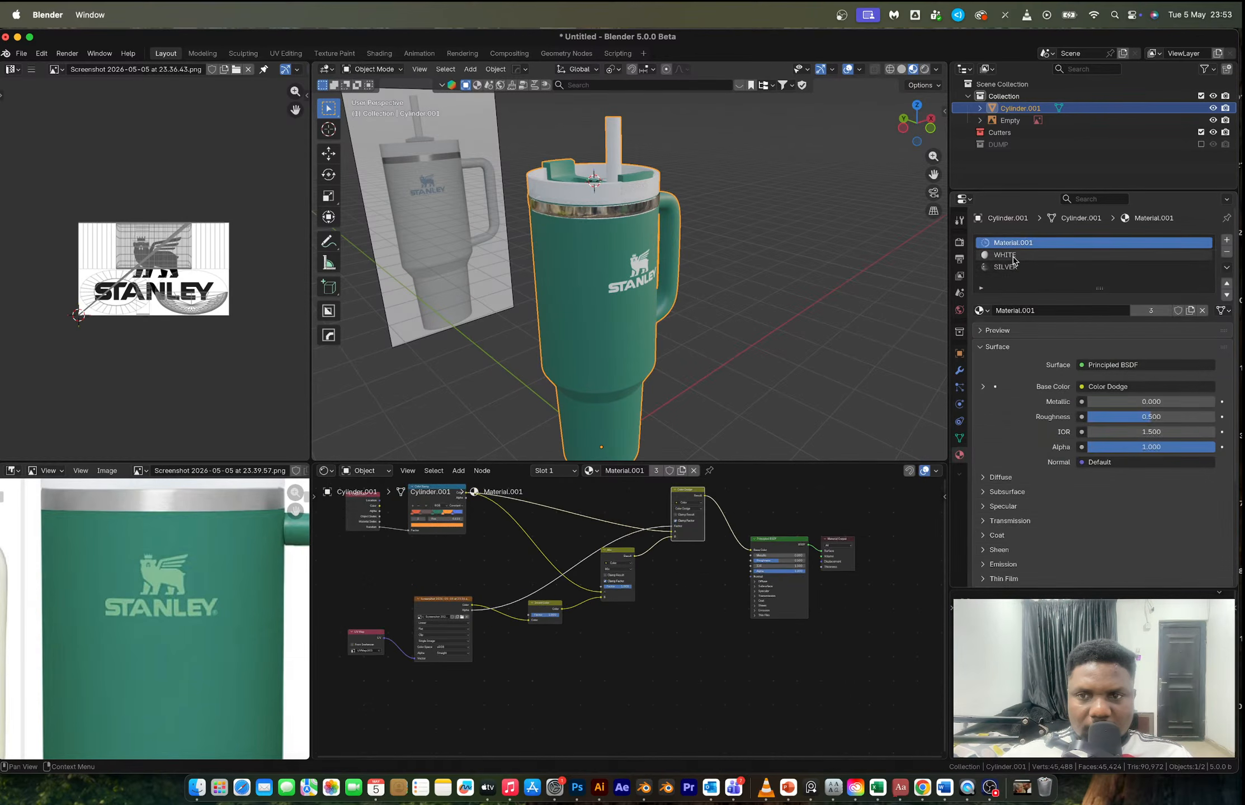
pyautogui.click(1004, 268)
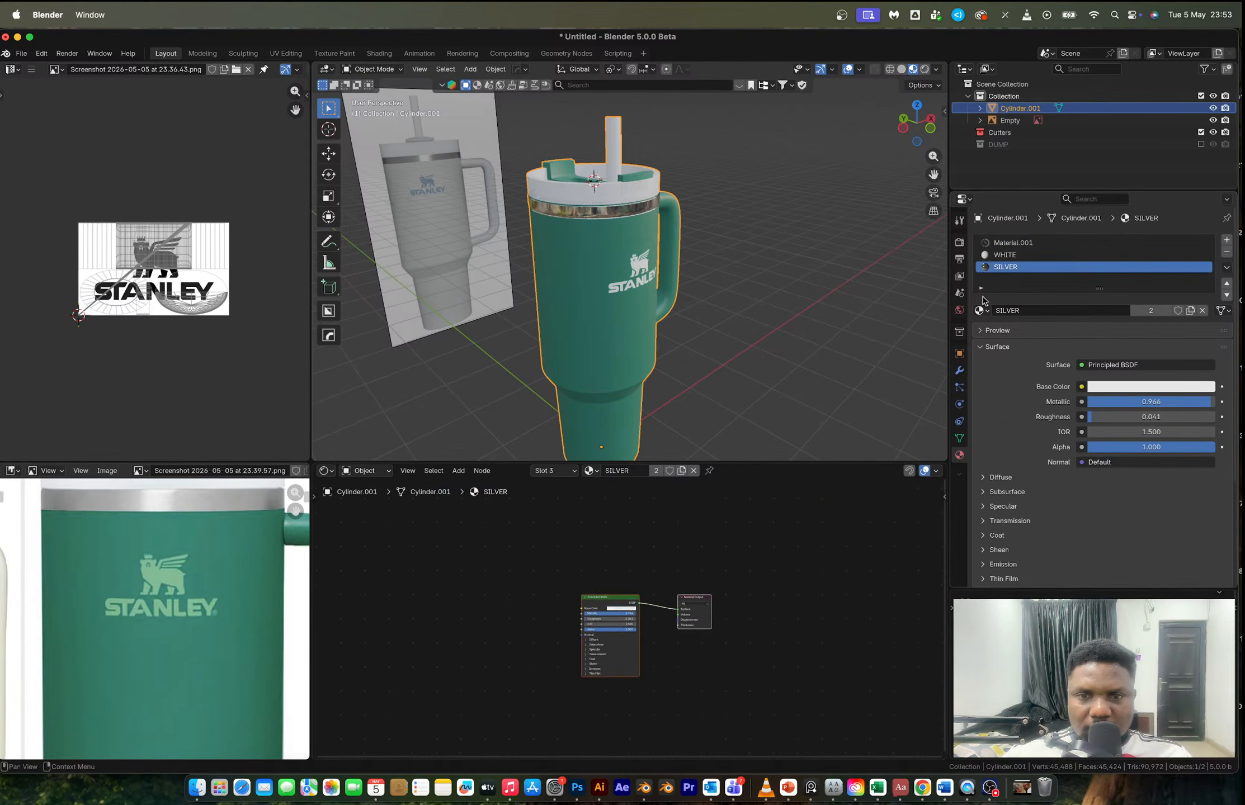
pyautogui.scroll(5, 638, 612)
pyautogui.moveTo(536, 623); pyautogui.dragTo(560, 619)
pyautogui.moveTo(699, 309); pyautogui.dragTo(654, 382, button='middle')
pyautogui.scroll(-3, 576, 643)
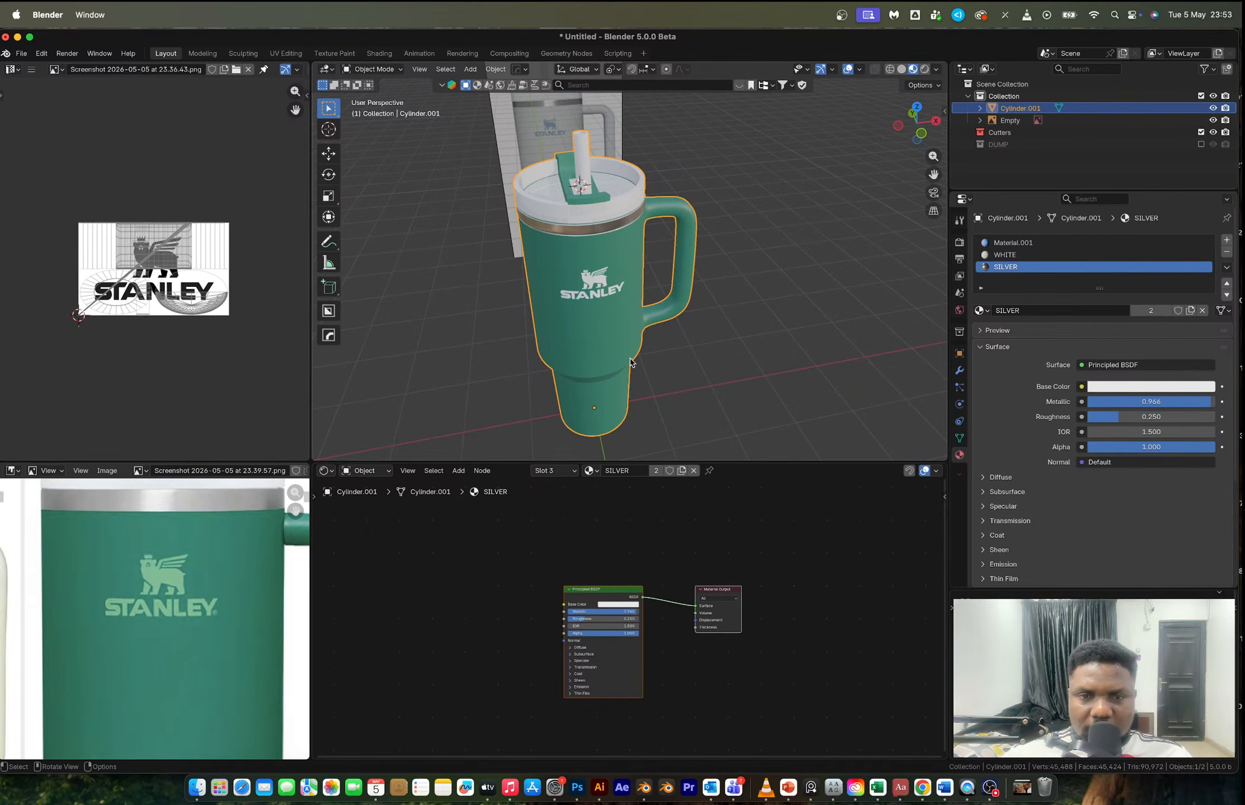
# - Switch from the SILVER material to Material.001 and bring its Mix node beside Invert Color into close view
pyautogui.click(1001, 243)
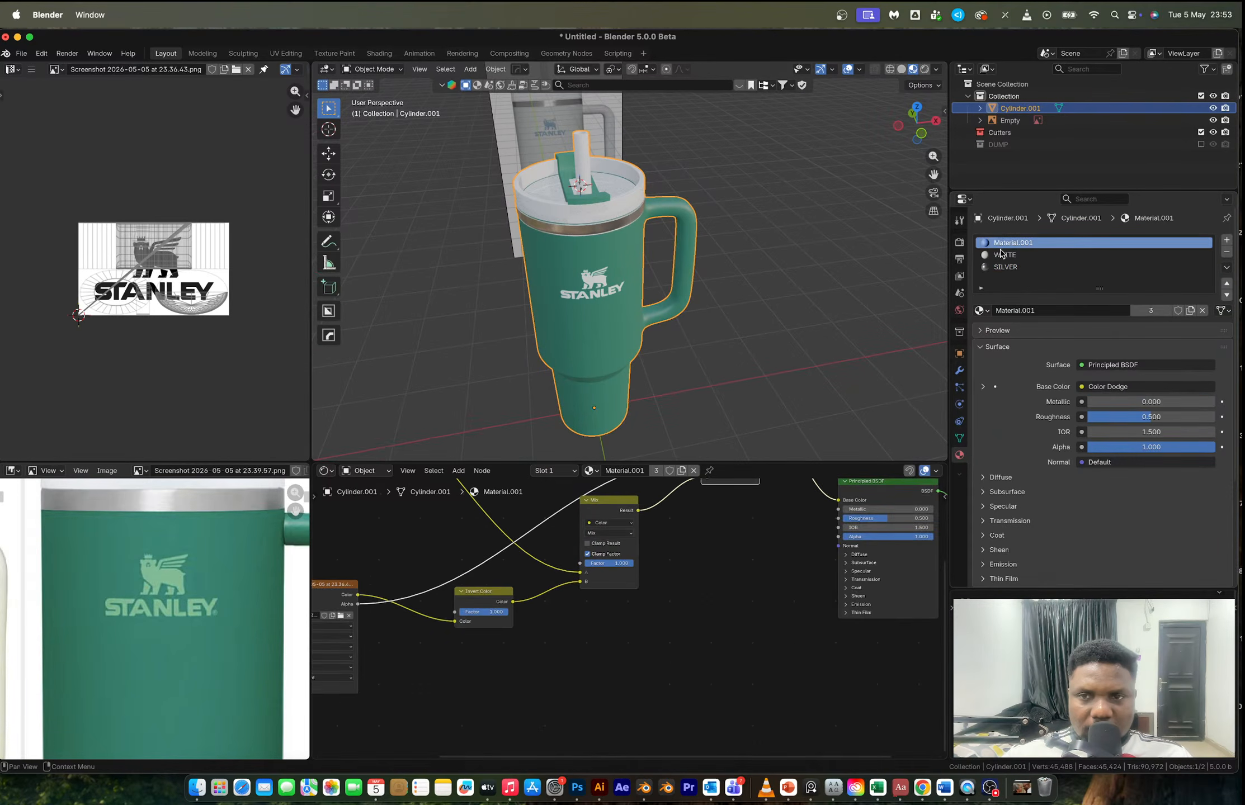
pyautogui.scroll(5, 504, 665)
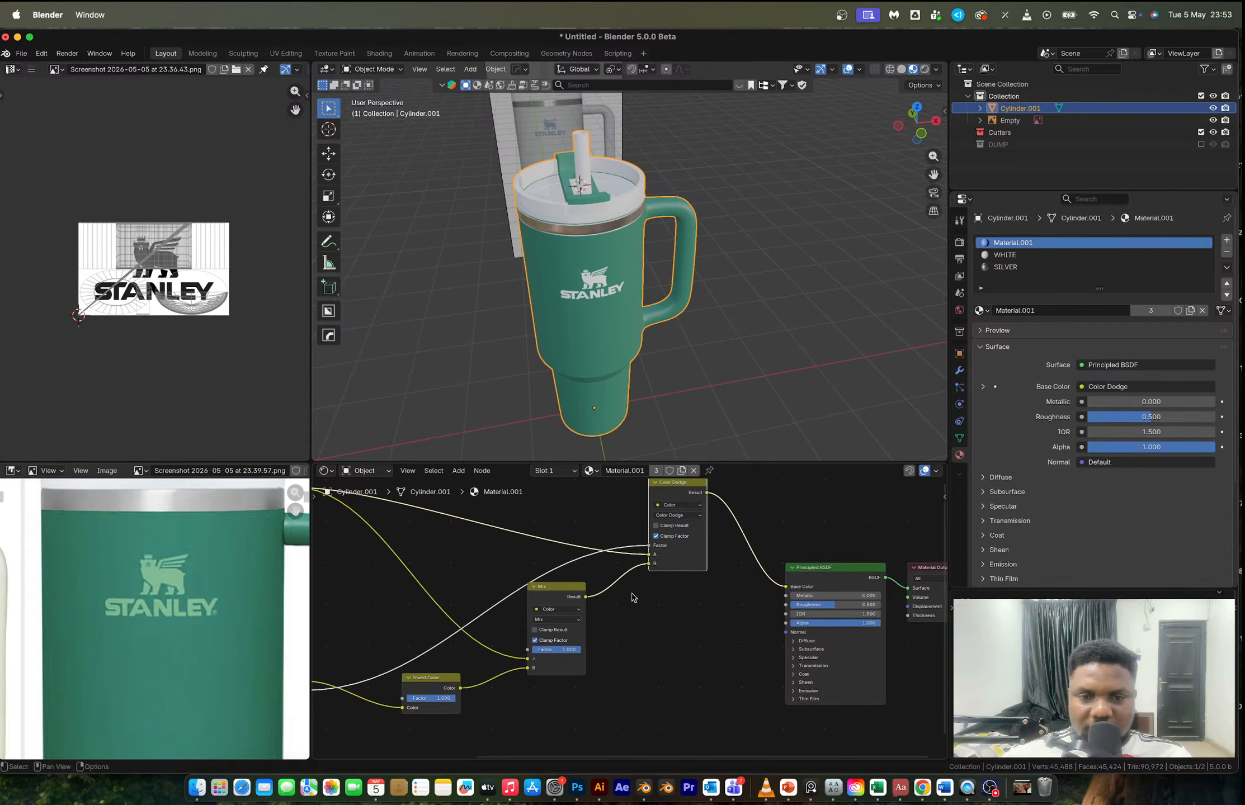
pyautogui.scroll(4, 541, 657)
pyautogui.scroll(1, 540, 649)
pyautogui.moveTo(548, 650); pyautogui.dragTo(695, 630, button='middle')
# - Try the Color Dodge blending mode on the Mix node fed by Invert Color, check the logo, and undo it
pyautogui.click(661, 597)
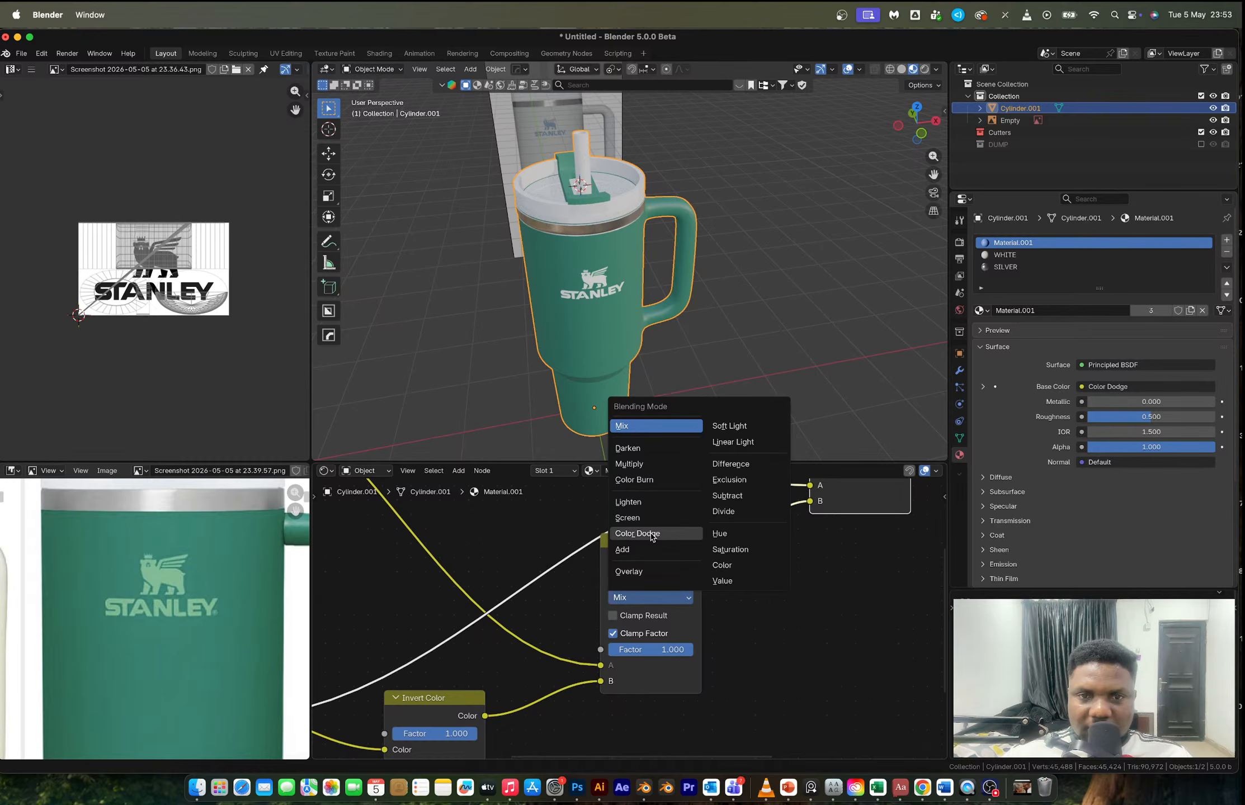
pyautogui.click(637, 534)
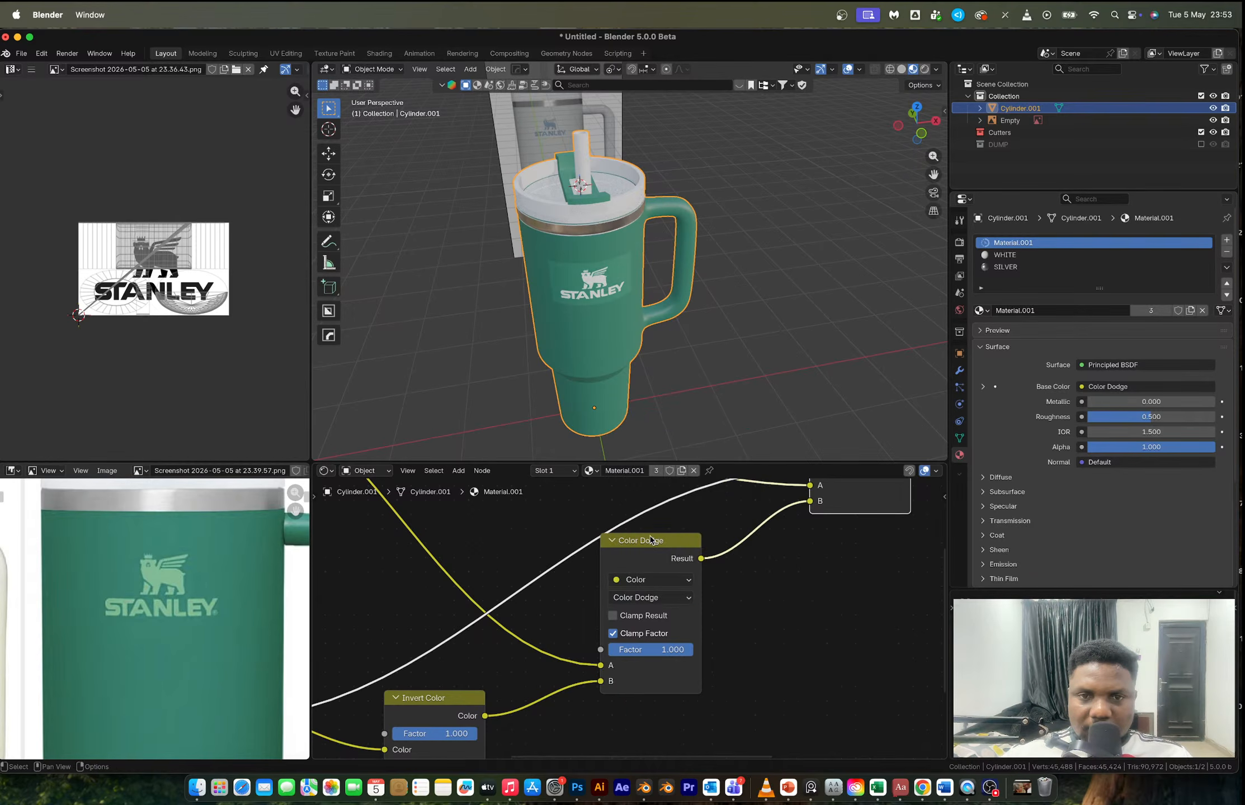
pyautogui.scroll(6, 646, 253)
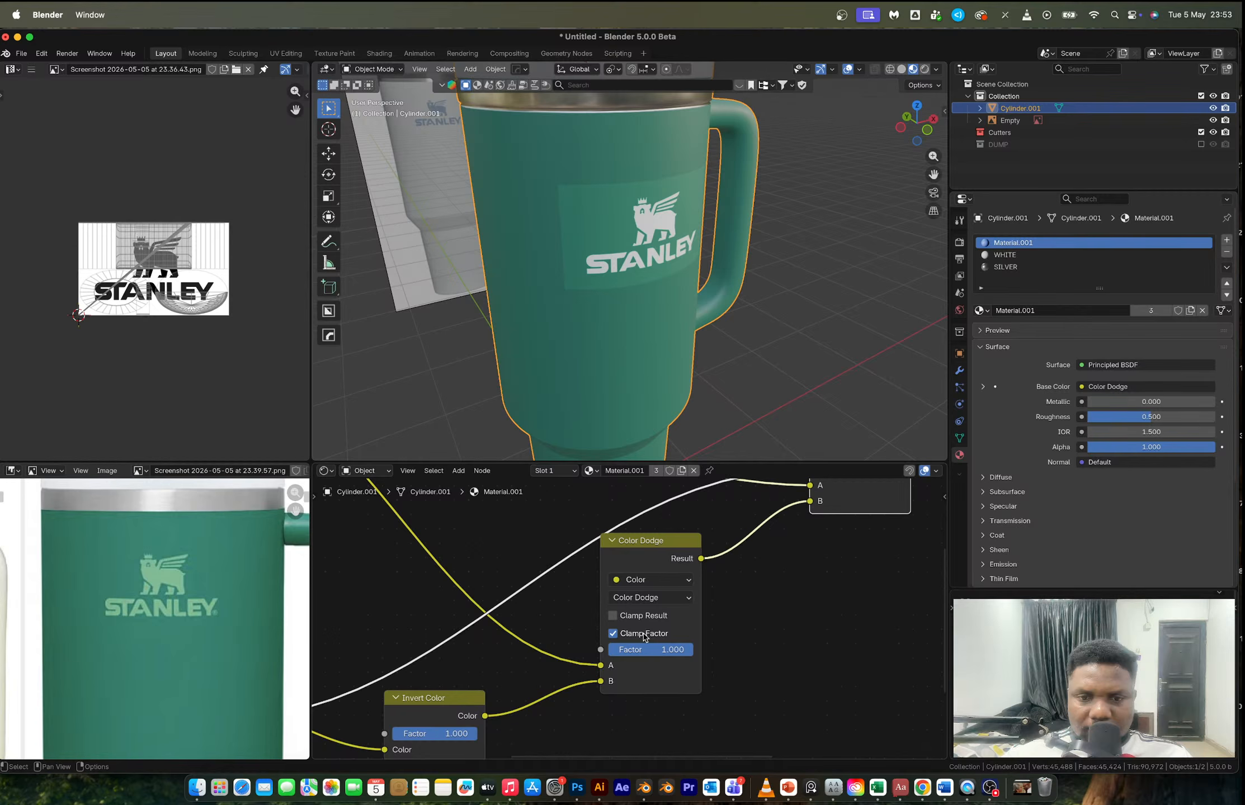
pyautogui.press('super+z')
pyautogui.scroll(-12, 673, 647)
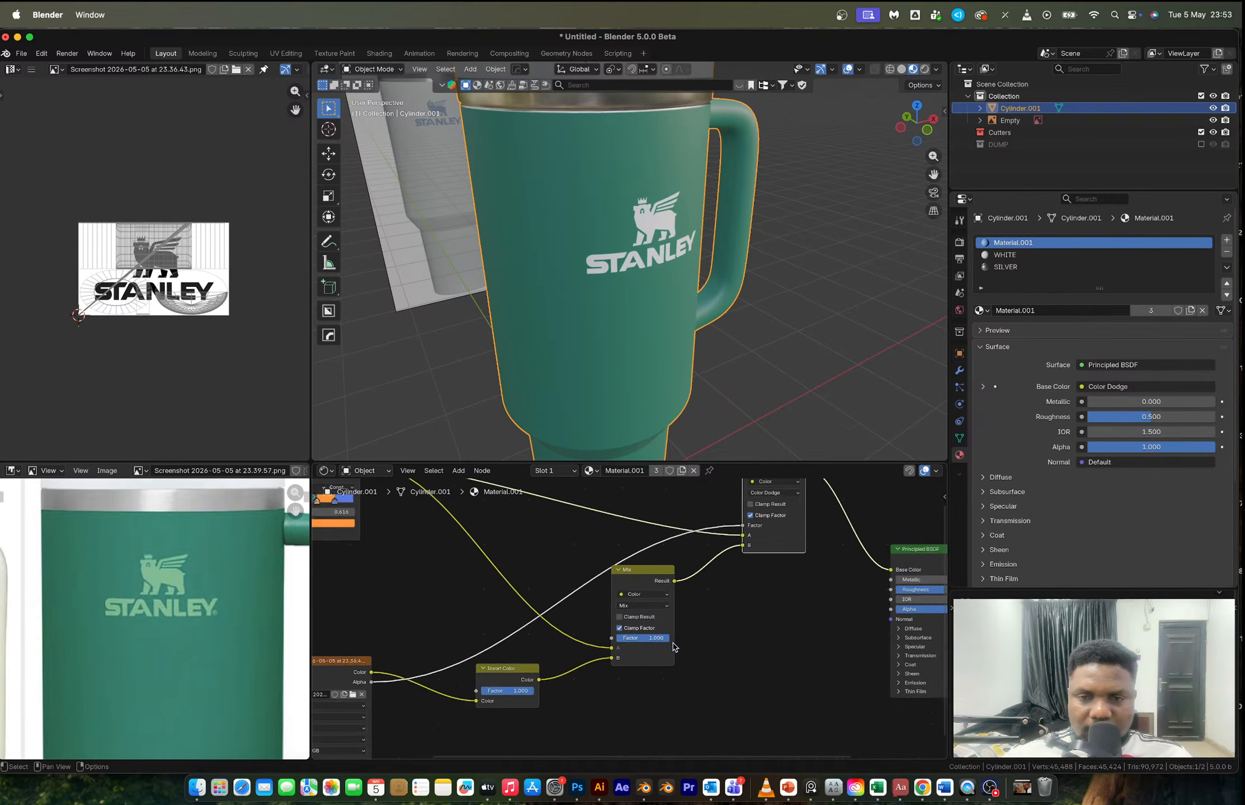
pyautogui.press('super+z')
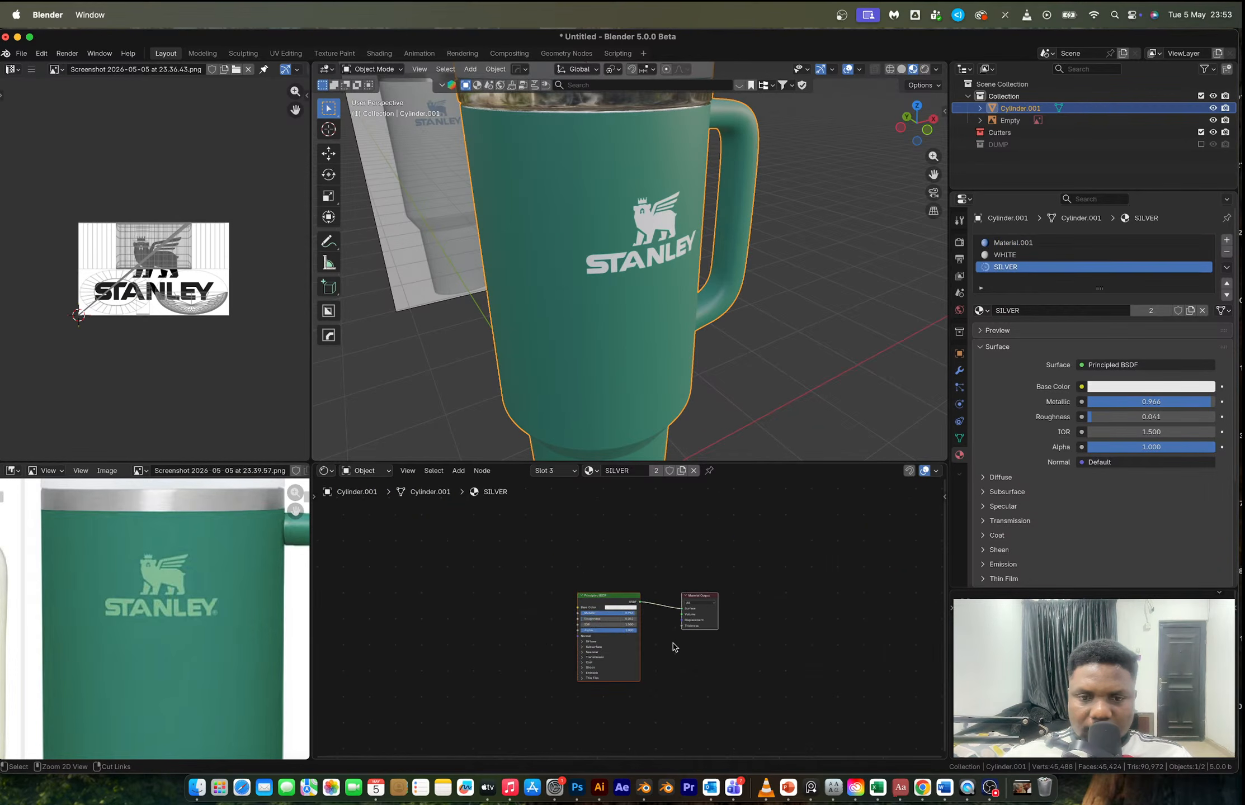
pyautogui.press('super+shift+z')
# - Delete the Mix node and connect the Invert Color output directly to input B of the Color Dodge node
pyautogui.press('b')
pyautogui.moveTo(666, 637); pyautogui.dragTo(612, 551)
pyautogui.press('x')
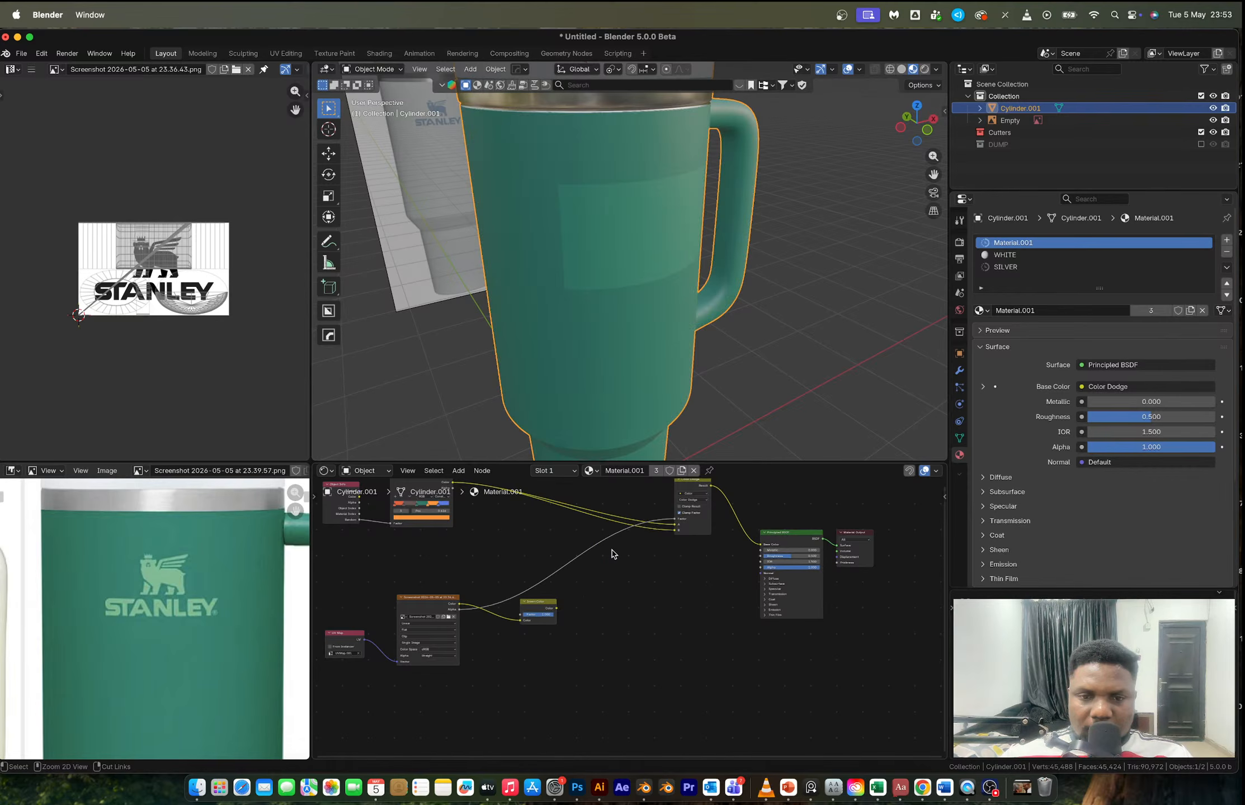
pyautogui.moveTo(556, 608)
pyautogui.mouseDown()
pyautogui.moveTo(654, 557)
pyautogui.moveTo(675, 530)
pyautogui.mouseUp()
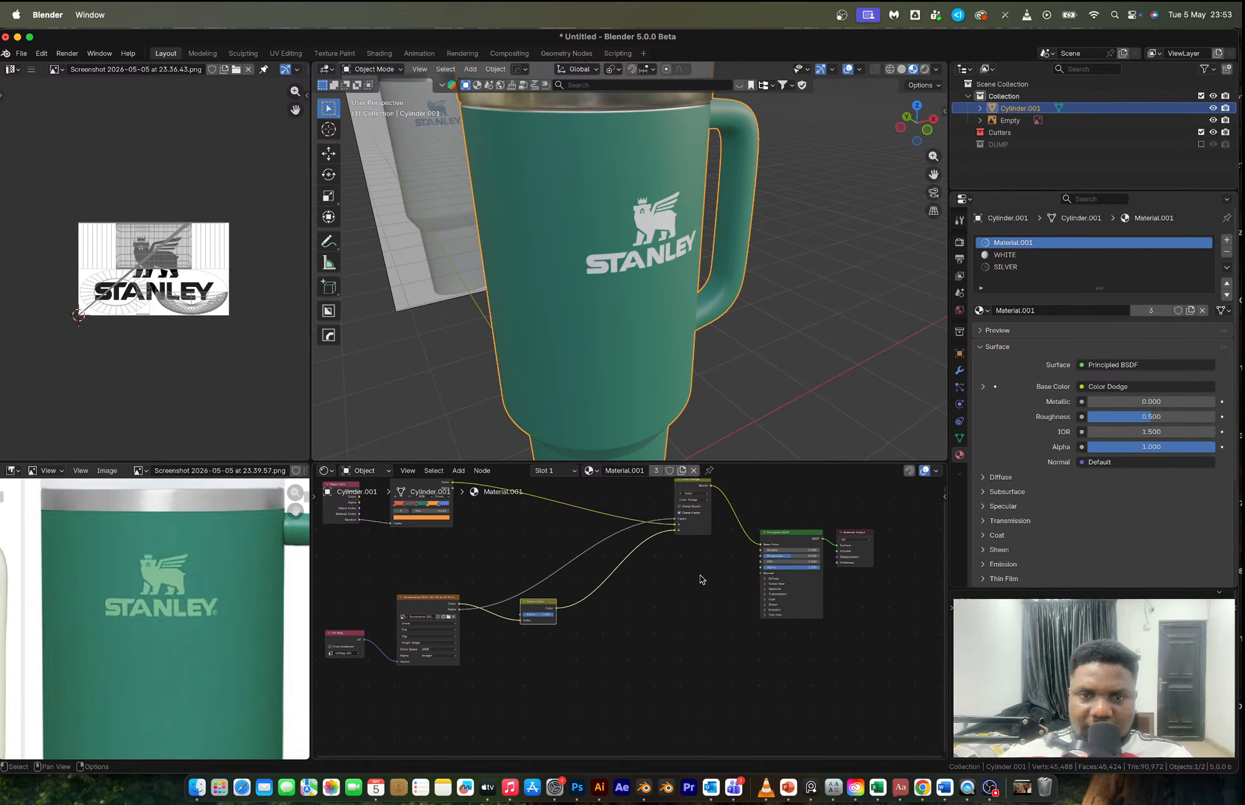
# - Move the Principled BSDF and Material Output nodes farther from the Color Dodge node to make room between them
pyautogui.press('Home')
pyautogui.moveTo(691, 579); pyautogui.dragTo(540, 645, button='middle')
pyautogui.moveTo(626, 557); pyautogui.dragTo(724, 723)
pyautogui.press('g')
pyautogui.click(823, 713)
pyautogui.moveTo(640, 629); pyautogui.dragTo(701, 642, button='middle')
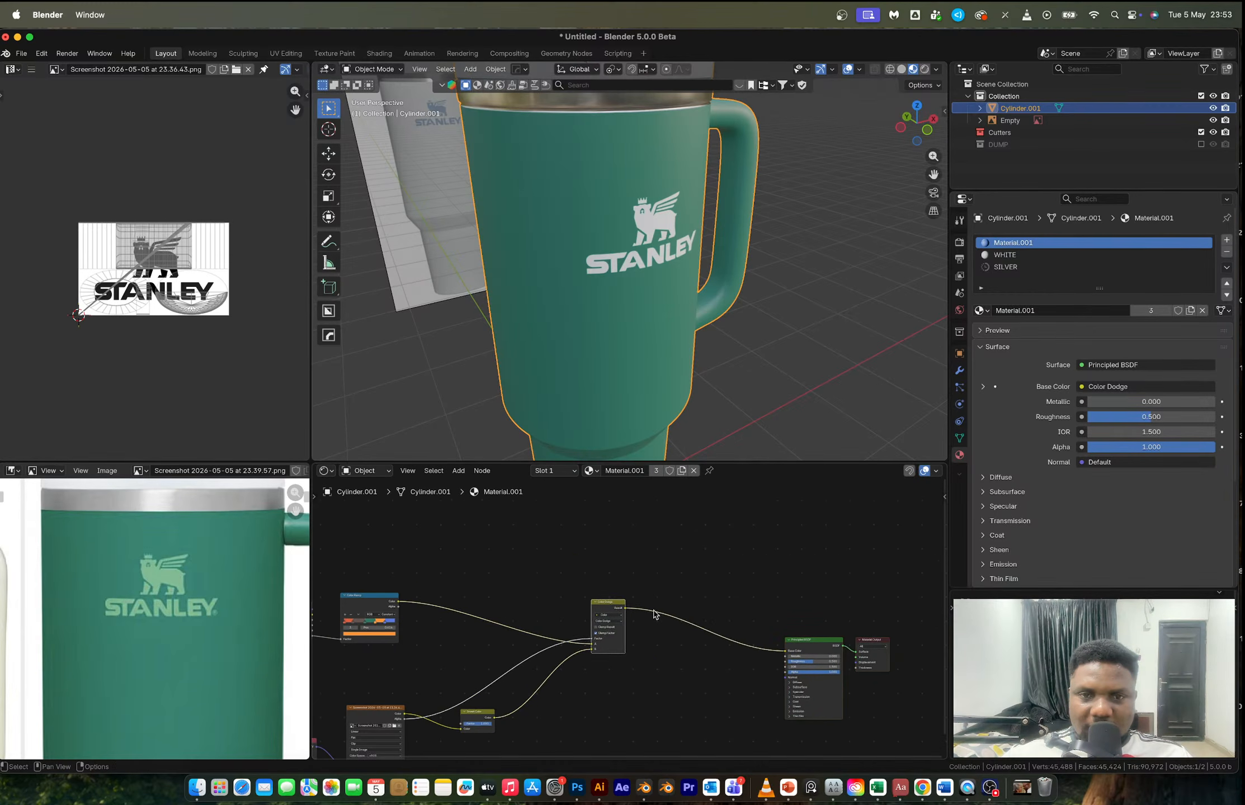
# - Add a Mix Color node on the link between the Color Dodge node and the Principled BSDF
pyautogui.scroll(2, 651, 612)
pyautogui.hotkey('shift', 'a')
pyautogui.write('mix')
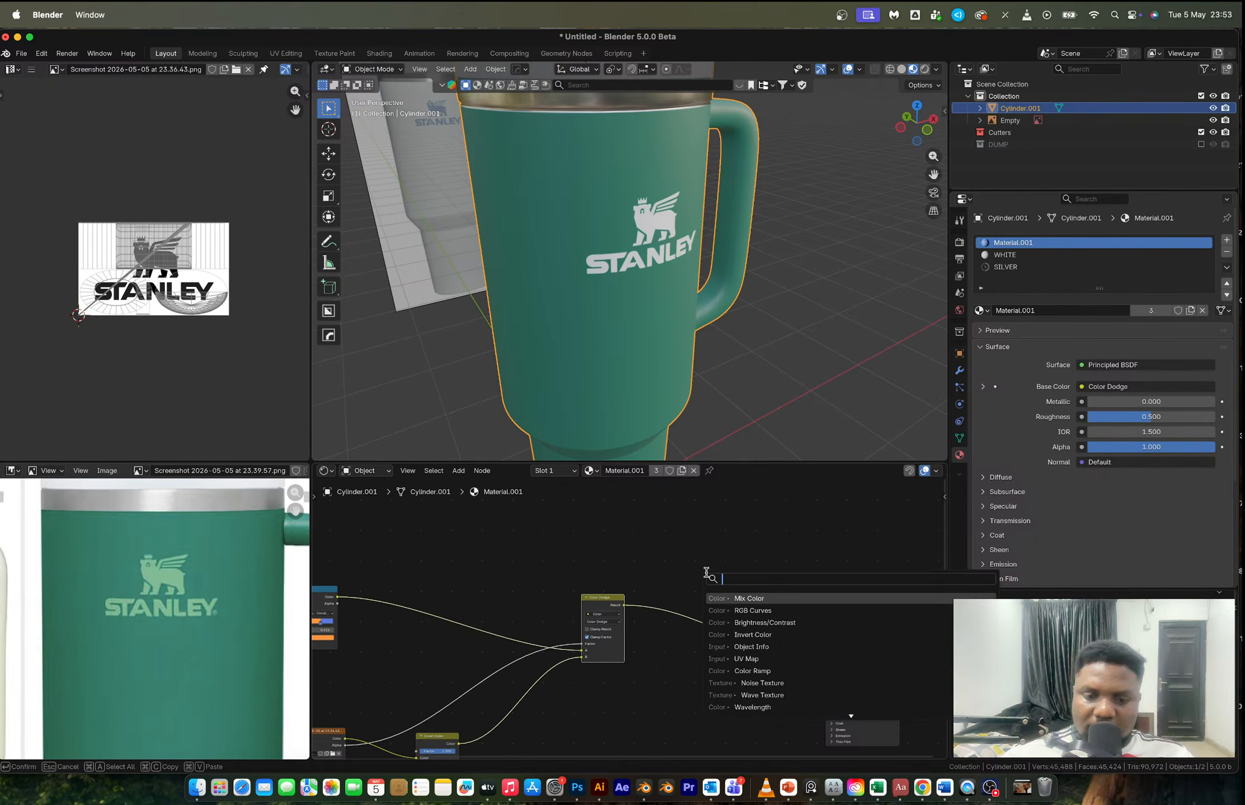
pyautogui.press('Down')
pyautogui.press('Down')
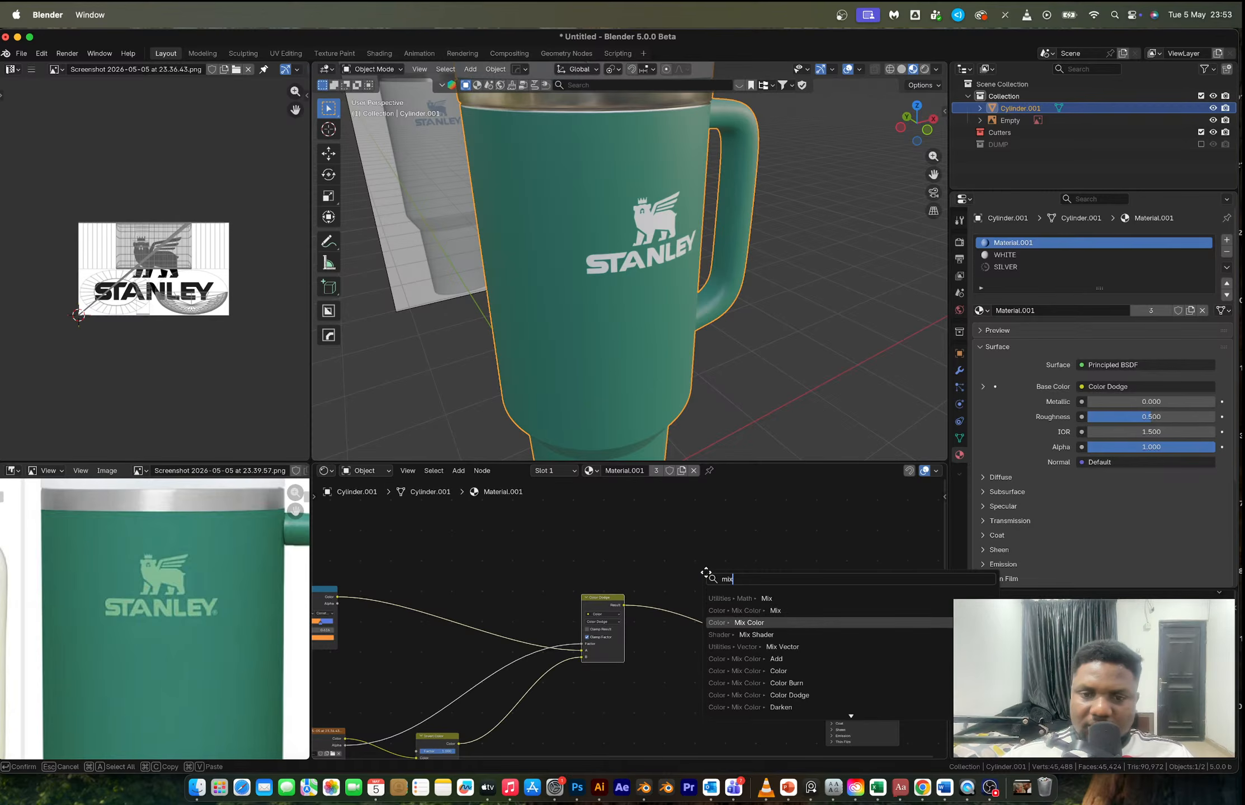
pyautogui.press('Return')
pyautogui.click(730, 584)
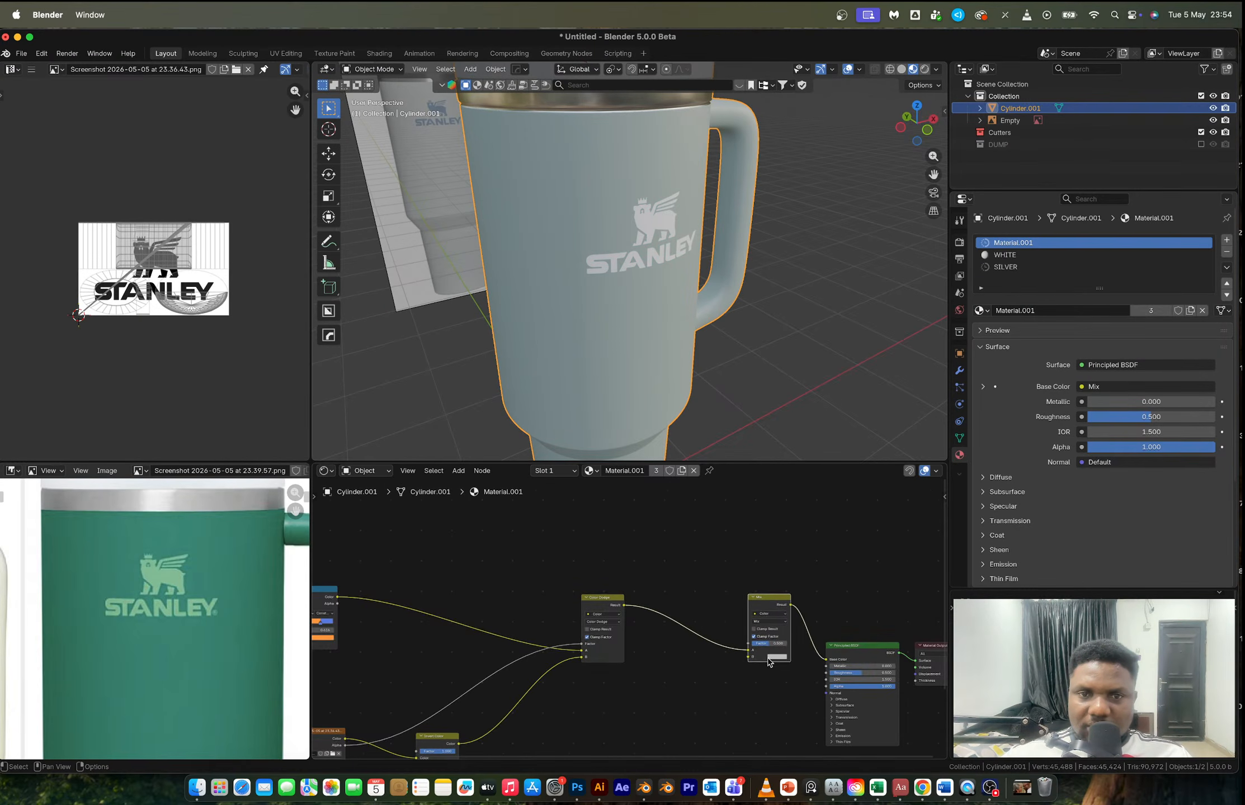
# - Reconnect the Color Dodge result to the new Mix node's Factor, and link the Color Ramp's Color output to its input A
pyautogui.scroll(1, 775, 657)
pyautogui.moveTo(779, 659); pyautogui.dragTo(779, 650)
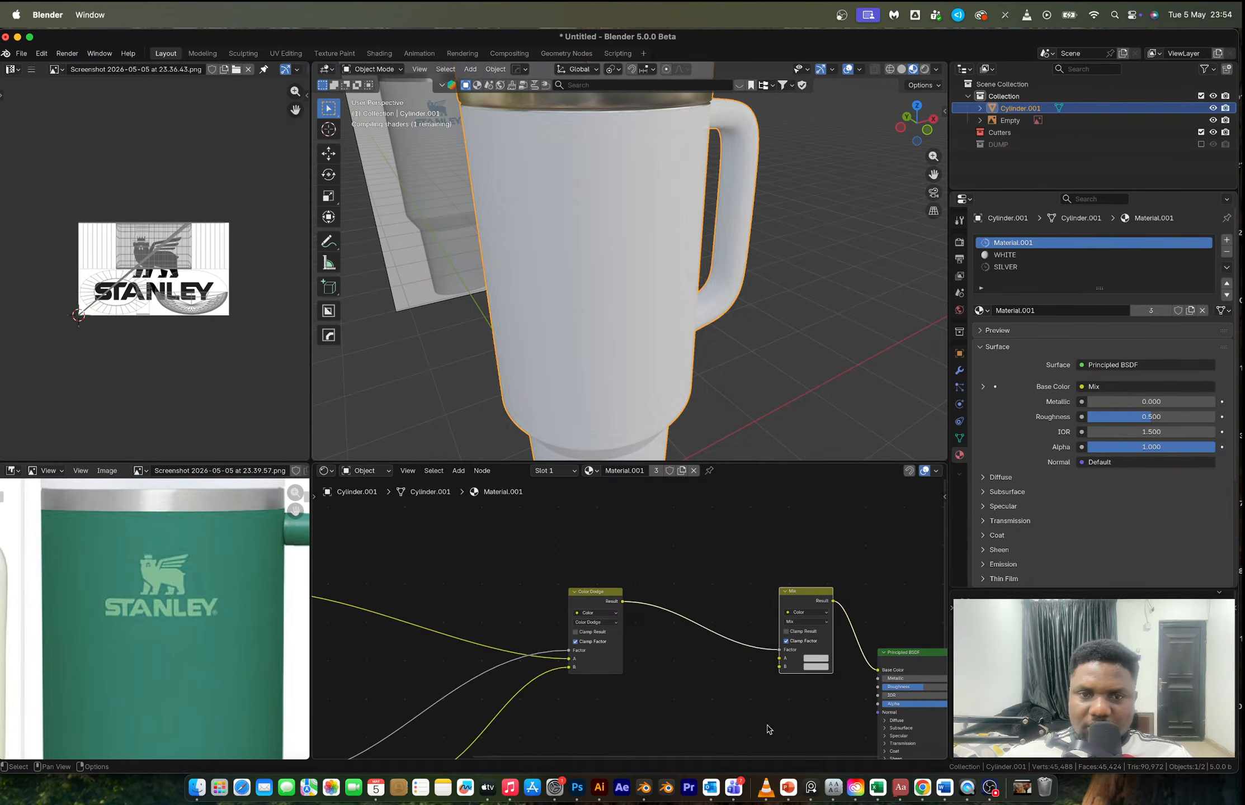
pyautogui.scroll(-1, 703, 687)
pyautogui.hscroll(-5, 570, 605)
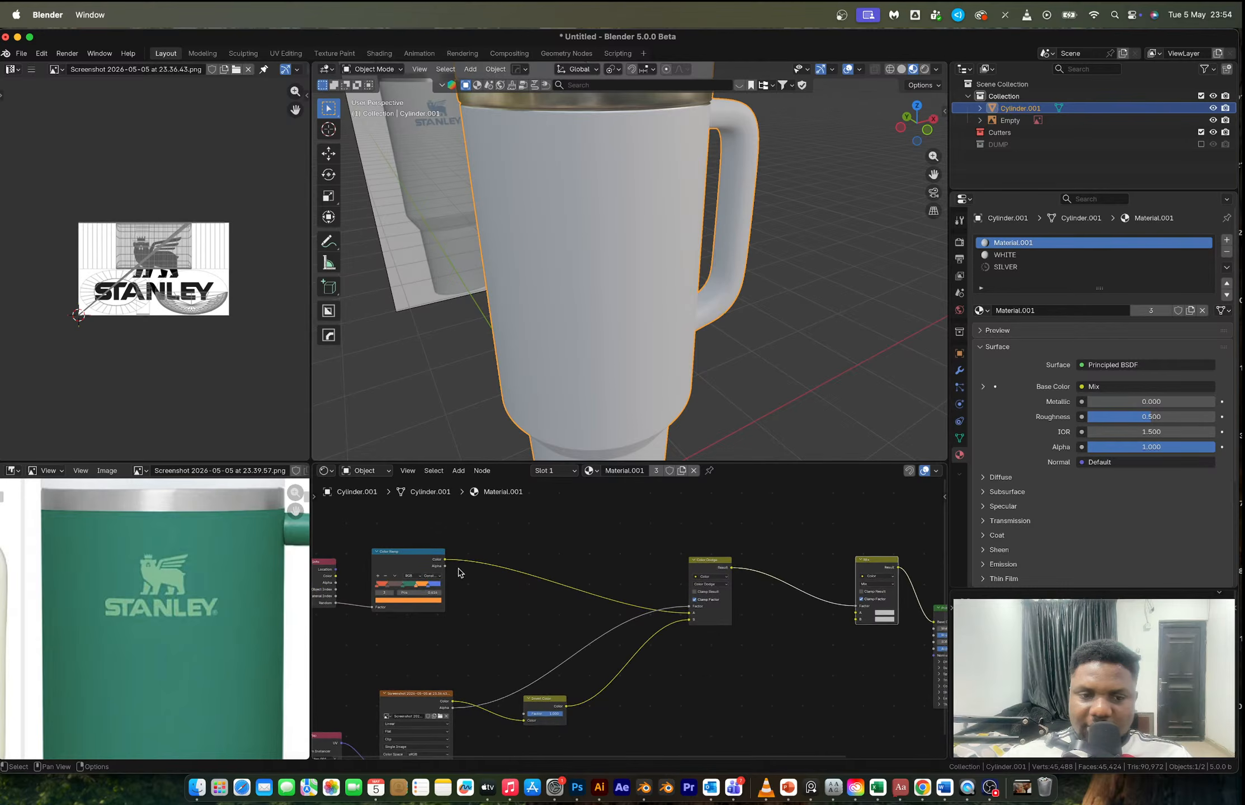
pyautogui.moveTo(445, 560); pyautogui.dragTo(858, 615)
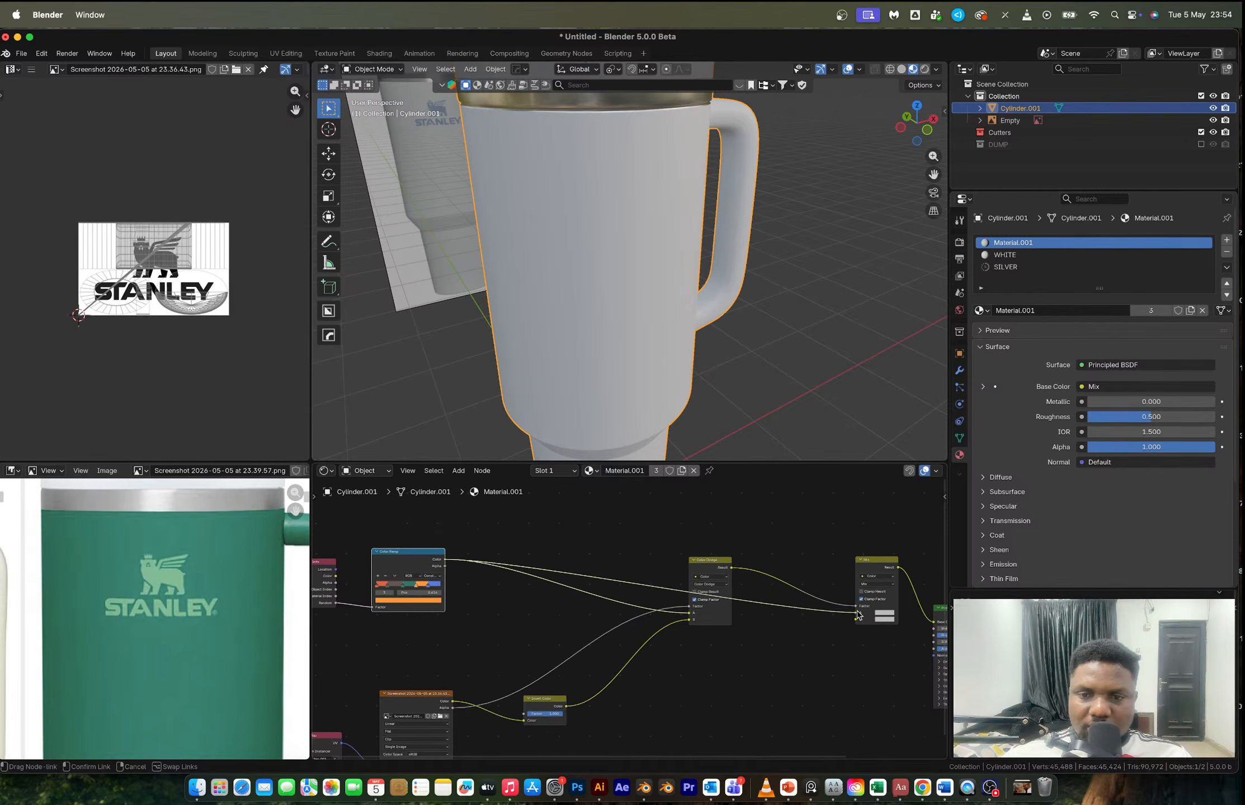
pyautogui.moveTo(805, 721); pyautogui.dragTo(805, 721)
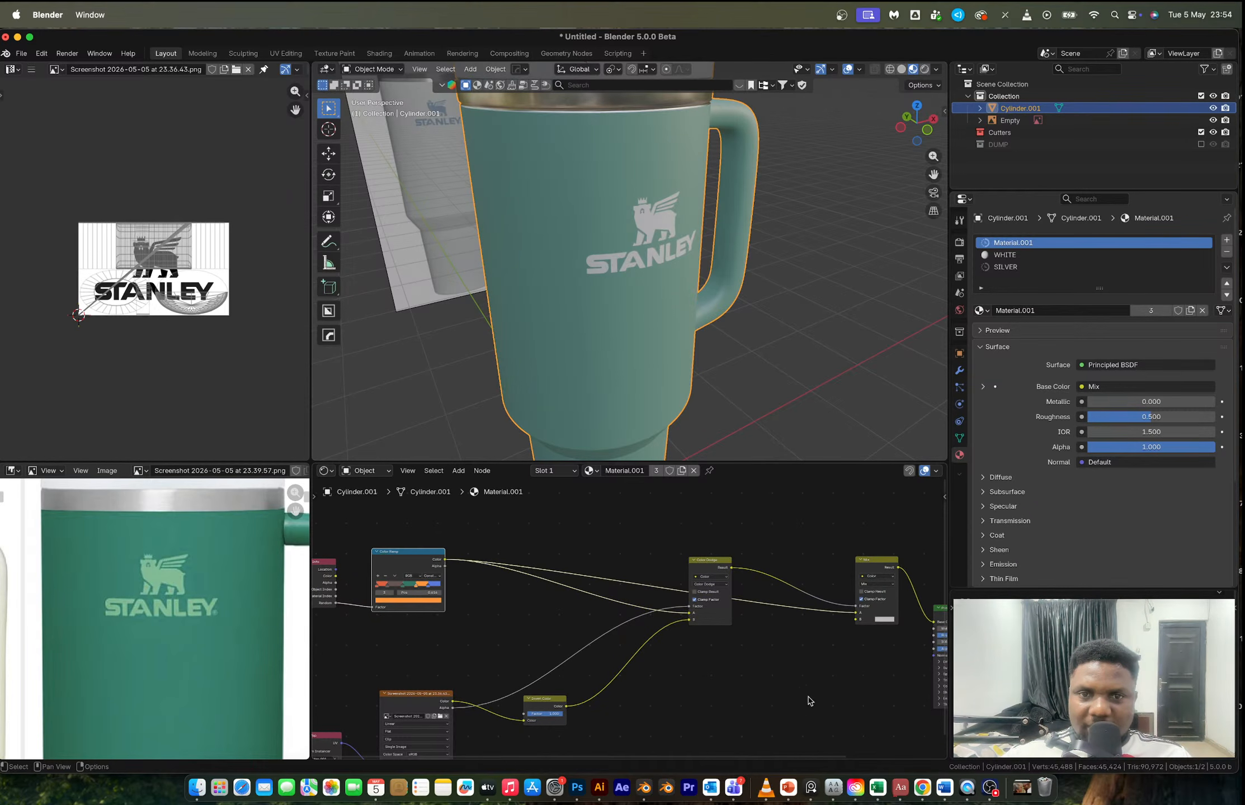
# - Try Add on the new Mix node, set its blending mode to Multiply, and check the cup from another angle
pyautogui.moveTo(846, 630); pyautogui.dragTo(763, 647, button='middle')
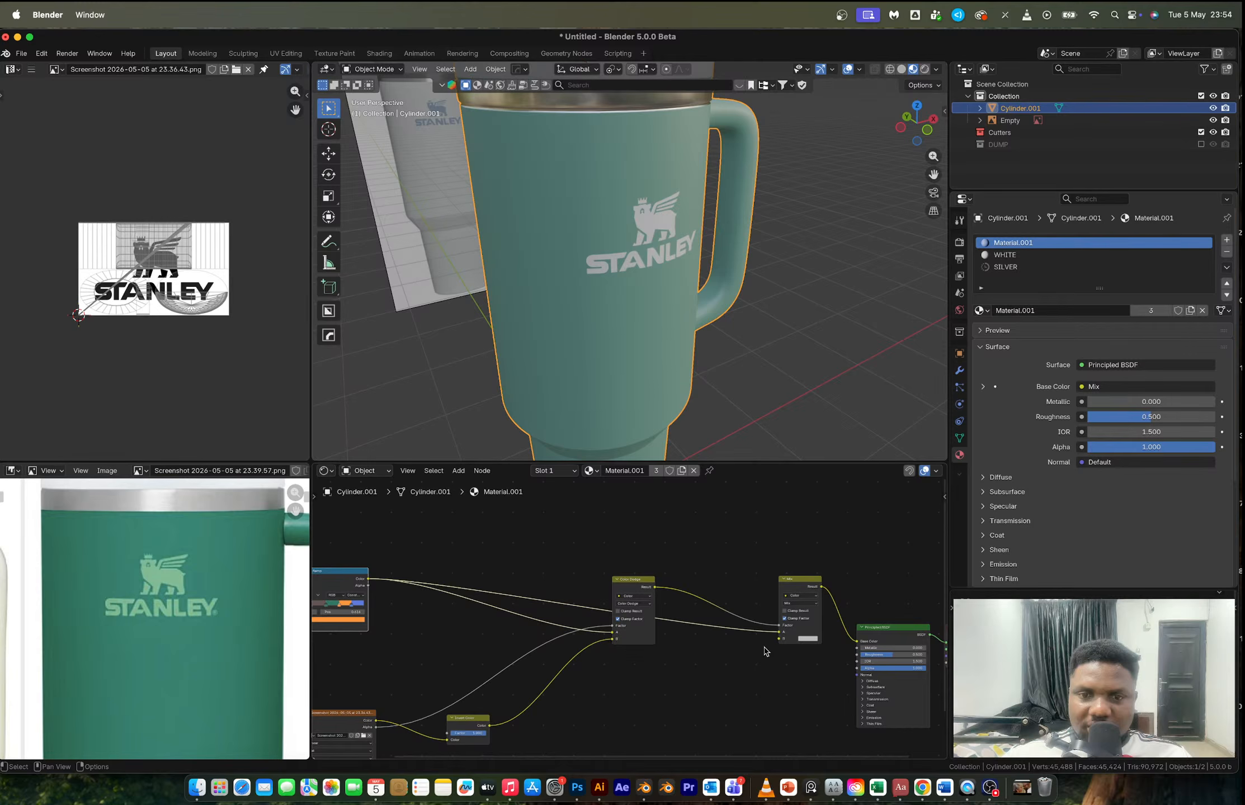
pyautogui.scroll(2, 764, 650)
pyautogui.click(812, 591)
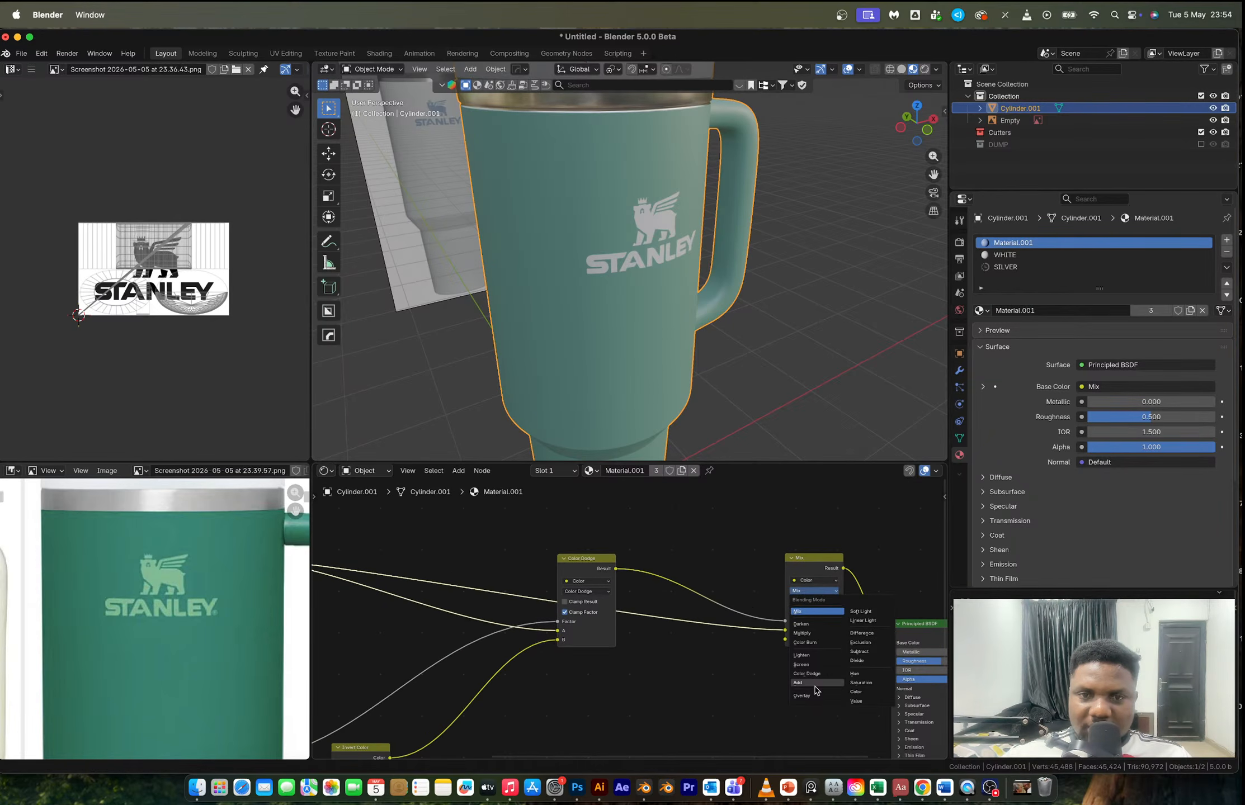
pyautogui.click(815, 684)
pyautogui.click(812, 591)
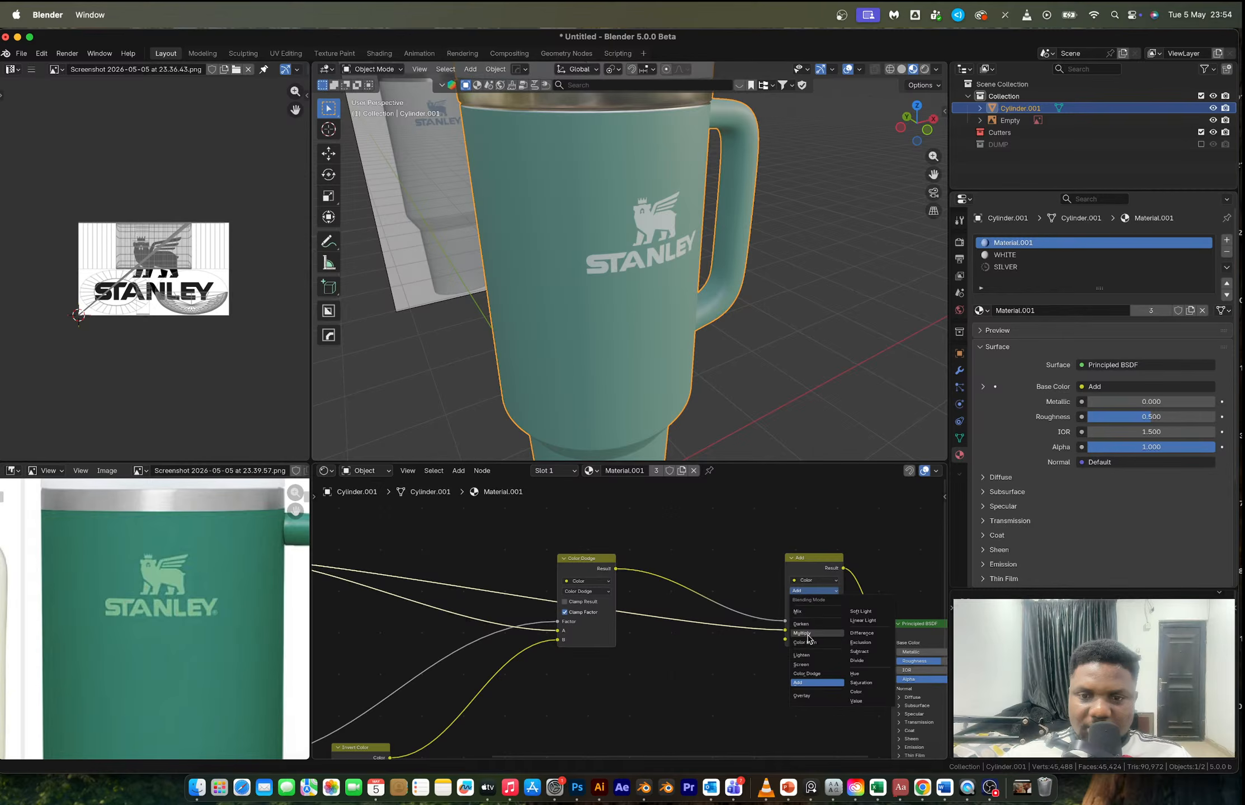
pyautogui.click(807, 637)
pyautogui.scroll(-6, 699, 364)
pyautogui.moveTo(699, 364); pyautogui.dragTo(729, 383, button='middle')
pyautogui.scroll(4, 828, 659)
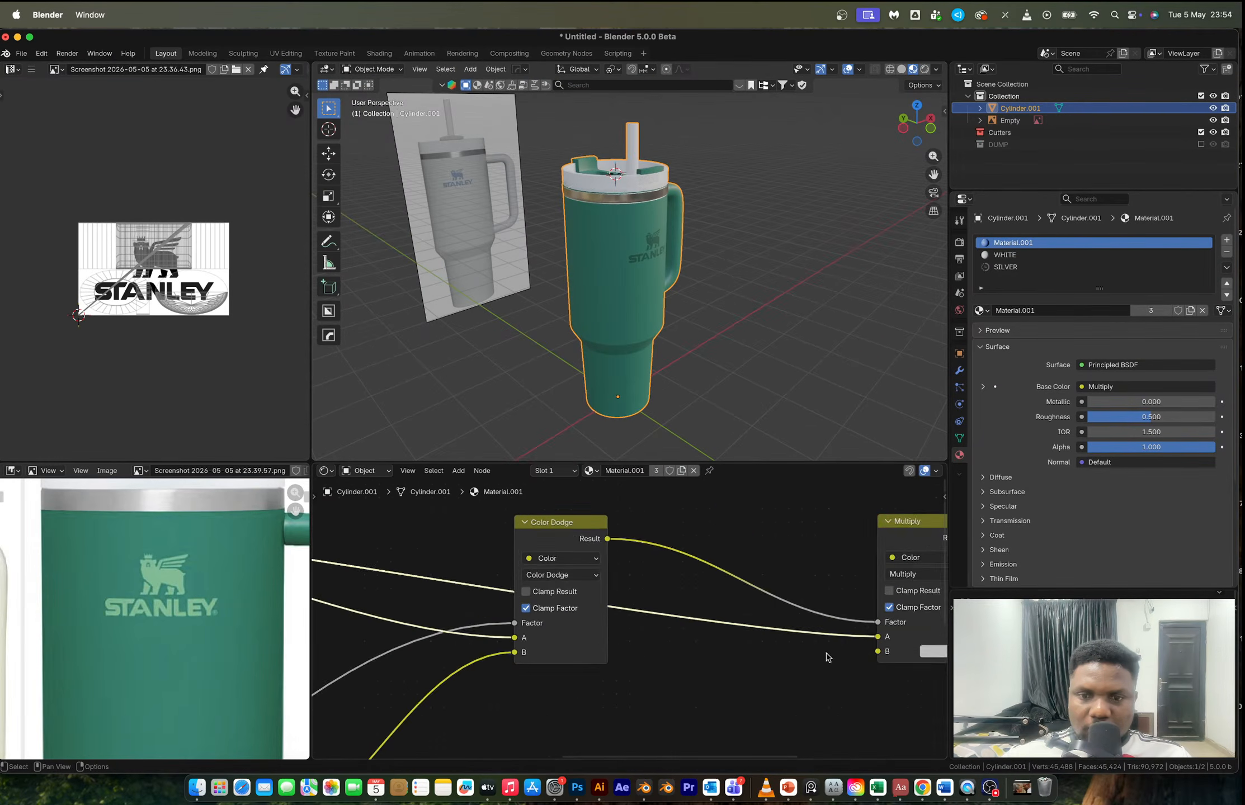
# - Set the Multiply node's B color to a light yellow, about #DFE683FF, and inspect the logo up close
pyautogui.moveTo(727, 653); pyautogui.dragTo(688, 653, button='middle')
pyautogui.click(714, 640)
pyautogui.moveTo(814, 472)
pyautogui.mouseDown()
pyautogui.moveTo(816, 506)
pyautogui.moveTo(815, 441)
pyautogui.moveTo(816, 515)
pyautogui.moveTo(816, 437)
pyautogui.moveTo(816, 476)
pyautogui.moveTo(812, 452)
pyautogui.mouseUp()
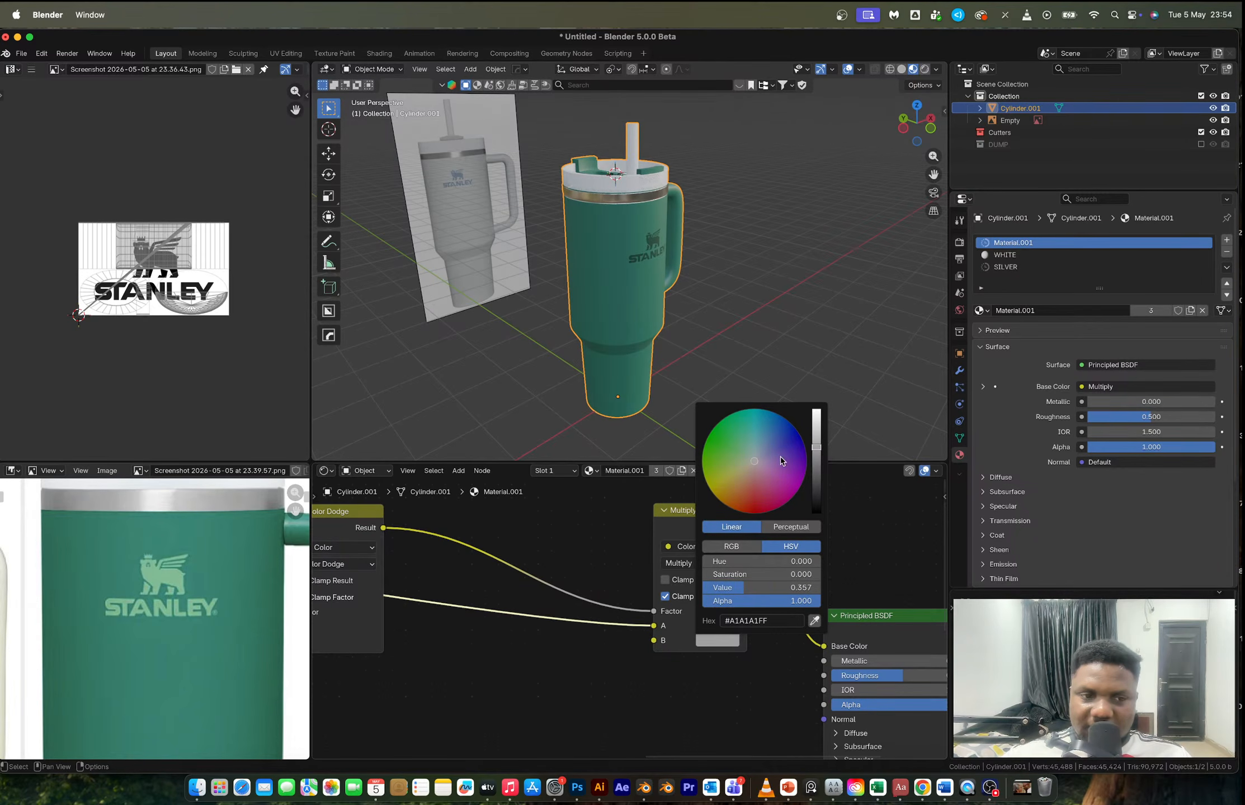
pyautogui.moveTo(740, 478)
pyautogui.mouseDown()
pyautogui.moveTo(725, 455)
pyautogui.moveTo(735, 469)
pyautogui.mouseUp()
pyautogui.moveTo(816, 447); pyautogui.dragTo(815, 420)
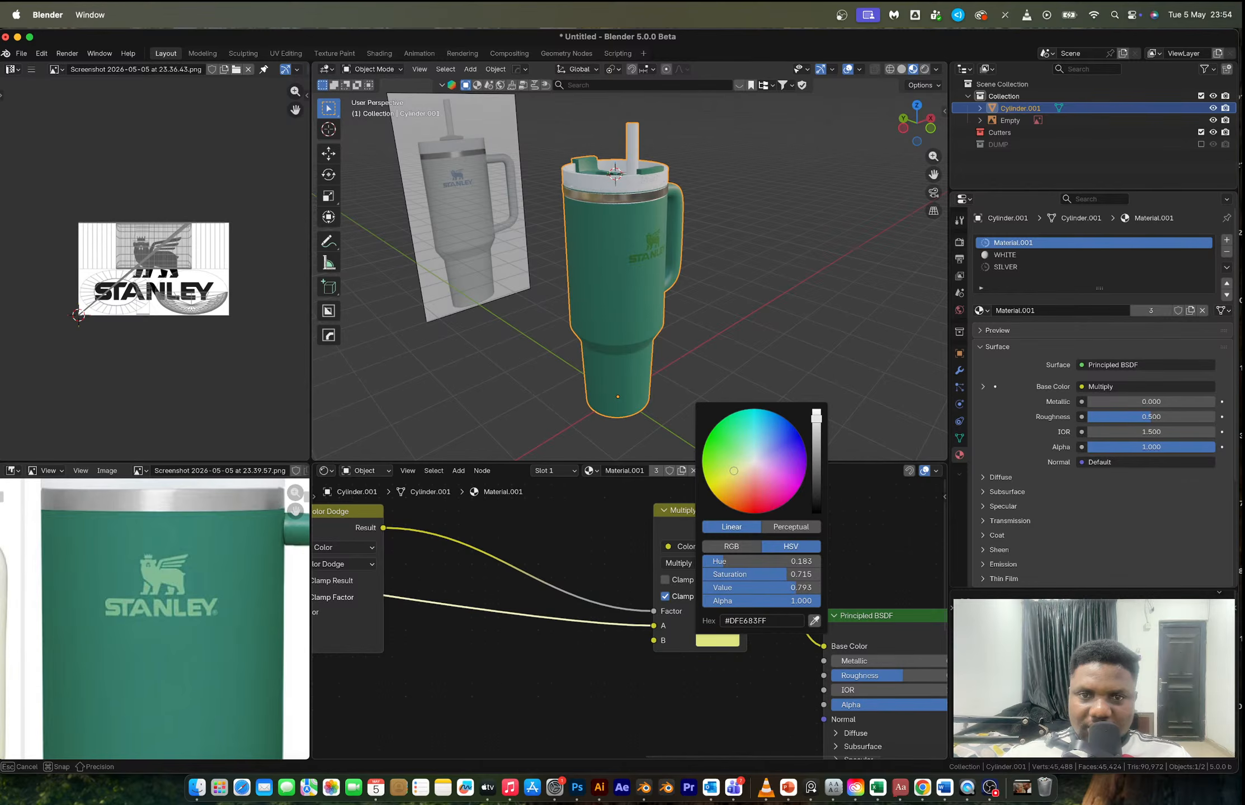
pyautogui.scroll(3, 713, 287)
pyautogui.moveTo(713, 286); pyautogui.dragTo(638, 254, button='middle')
pyautogui.scroll(3, 638, 252)
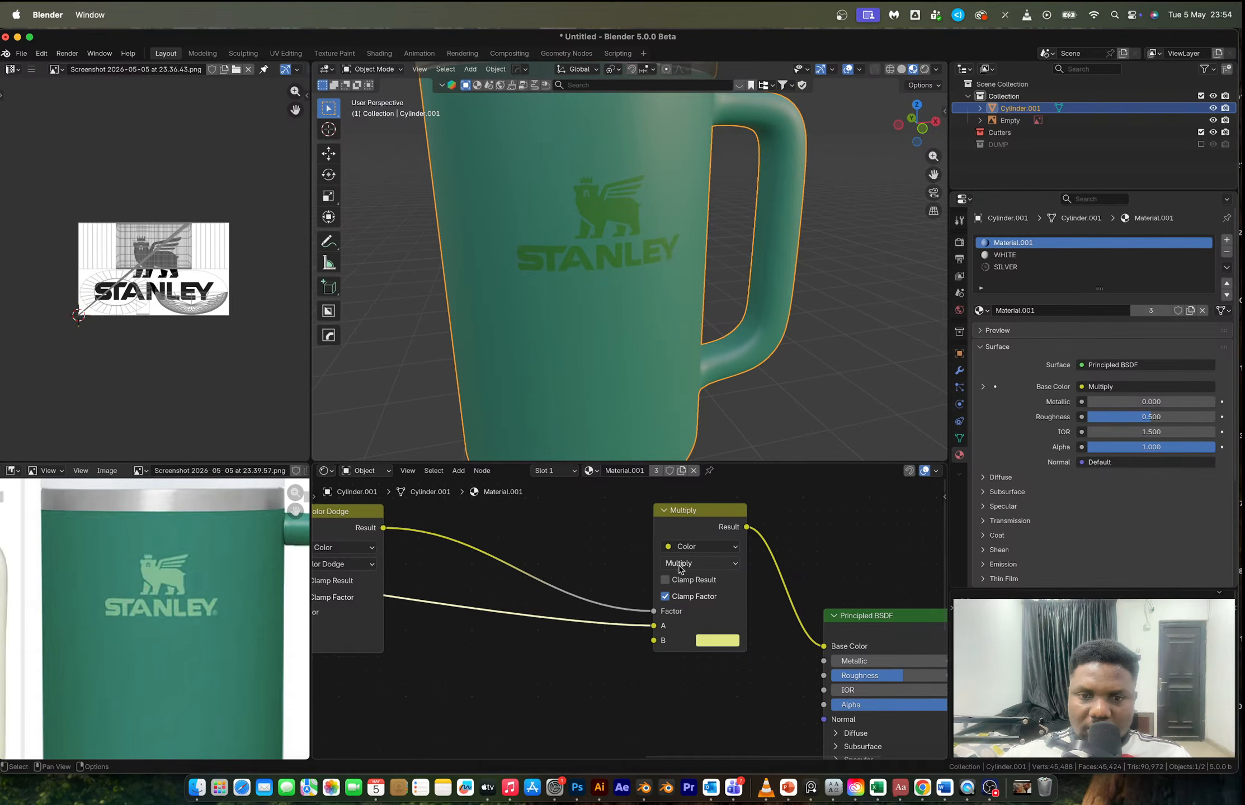
# - Try the Darken, Color Burn and Add blending modes on the Multiply node, keeping its data type as Color
pyautogui.click(697, 570)
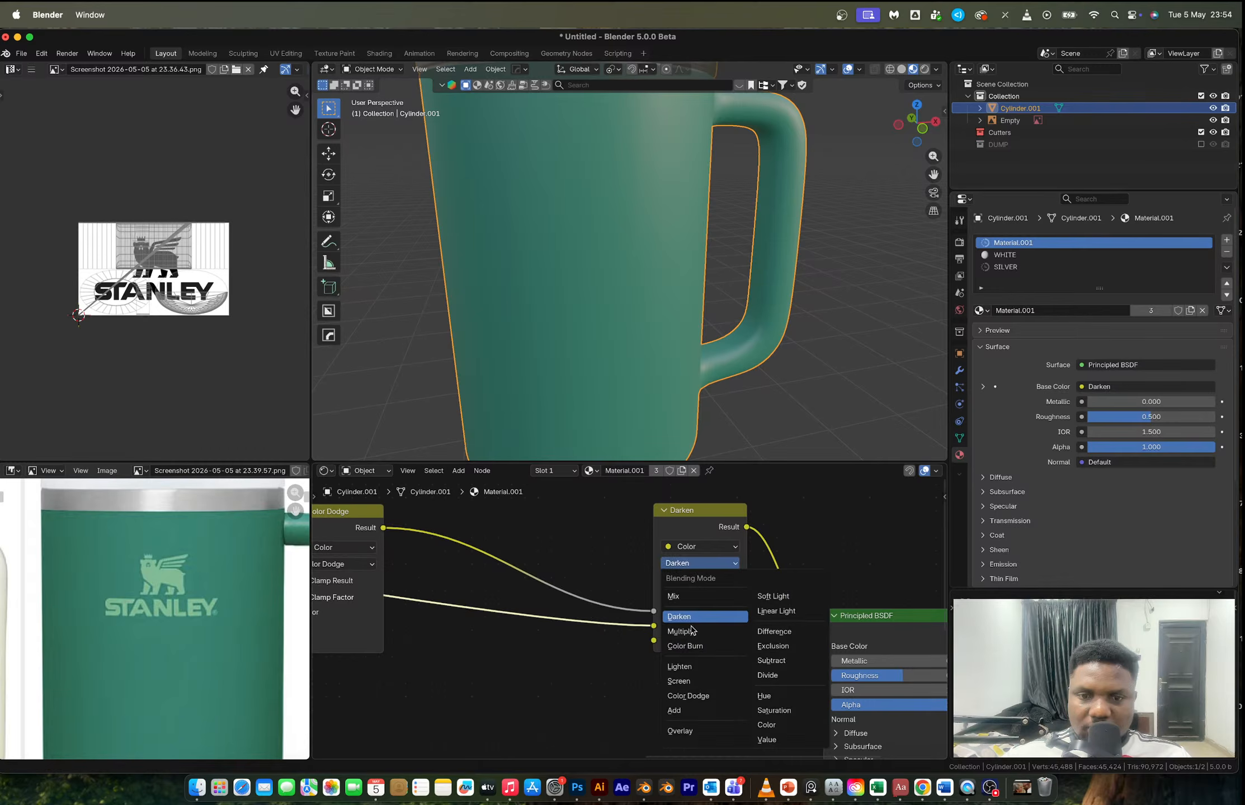
pyautogui.click(697, 632)
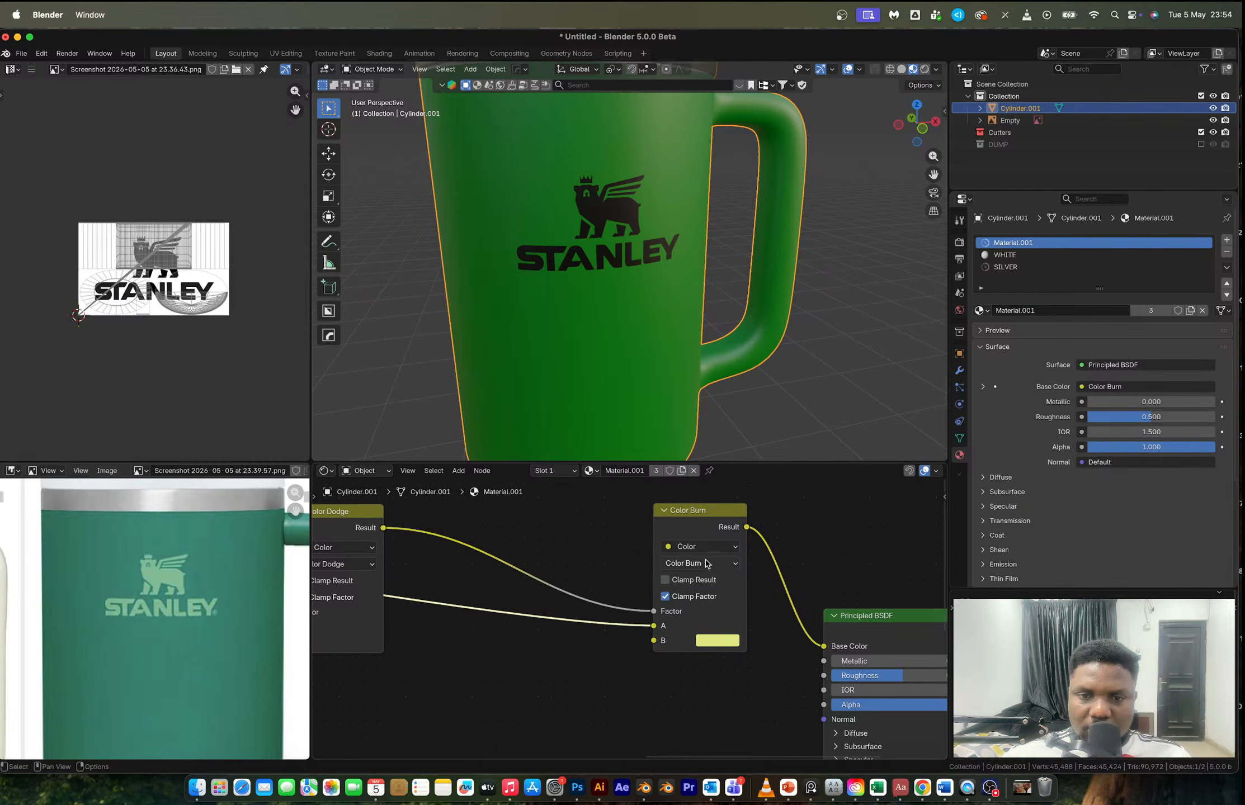
pyautogui.click(705, 563)
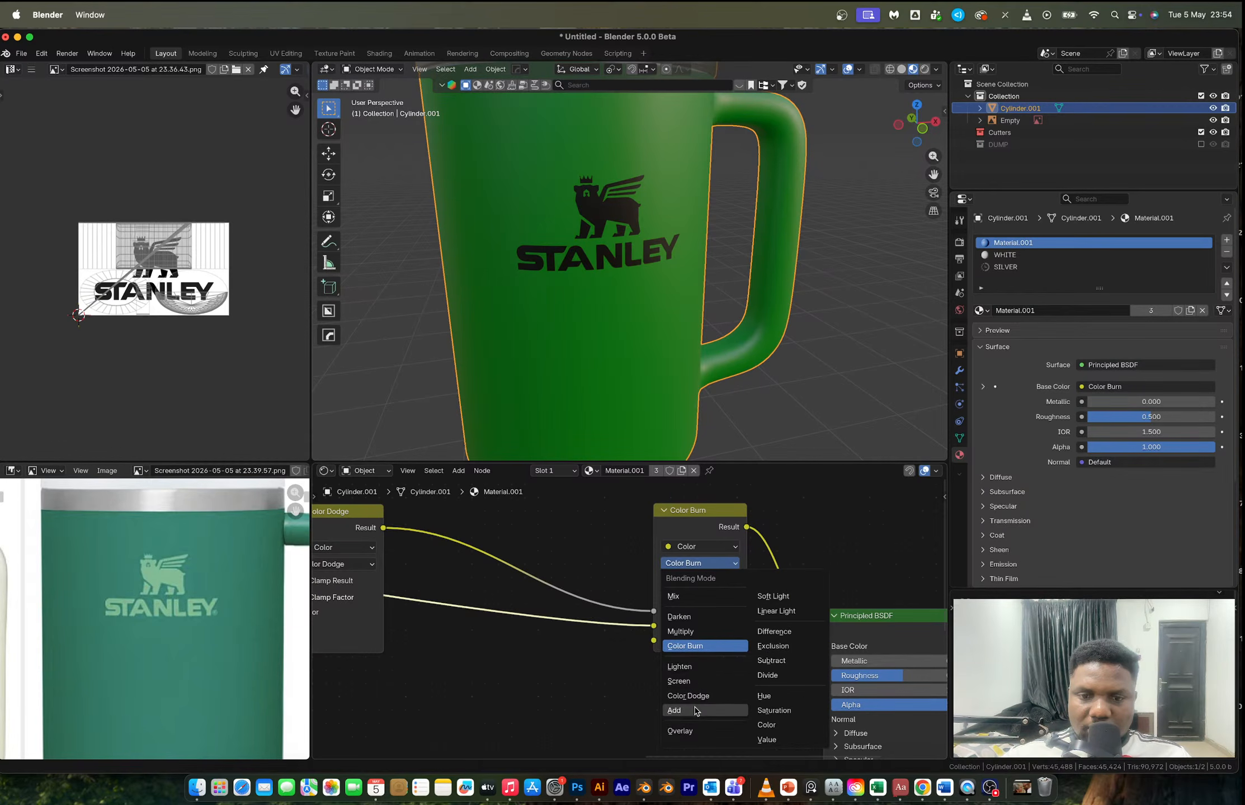
pyautogui.click(696, 710)
pyautogui.click(700, 563)
pyautogui.click(697, 547)
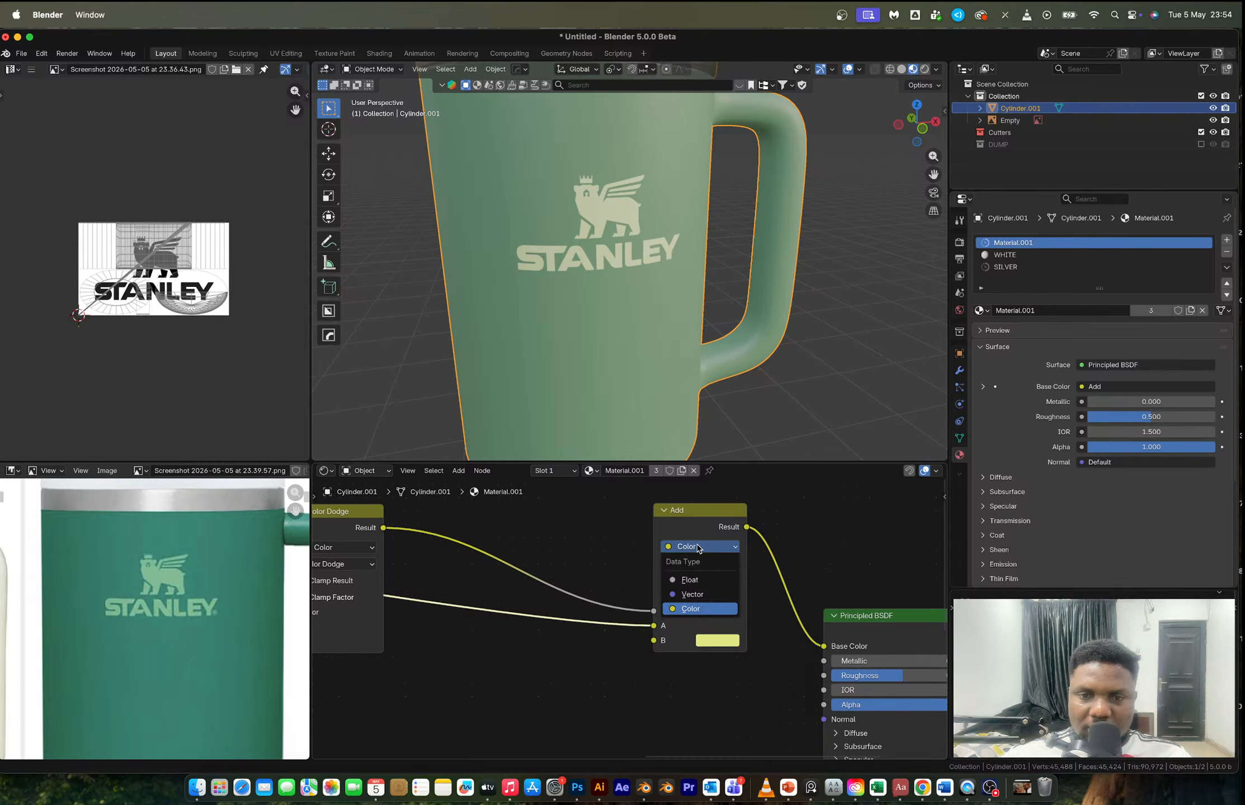
pyautogui.click(695, 567)
# - Try the Mix, Linear Light and Screen blending modes on the same node, and return it to Multiply
pyautogui.click(699, 563)
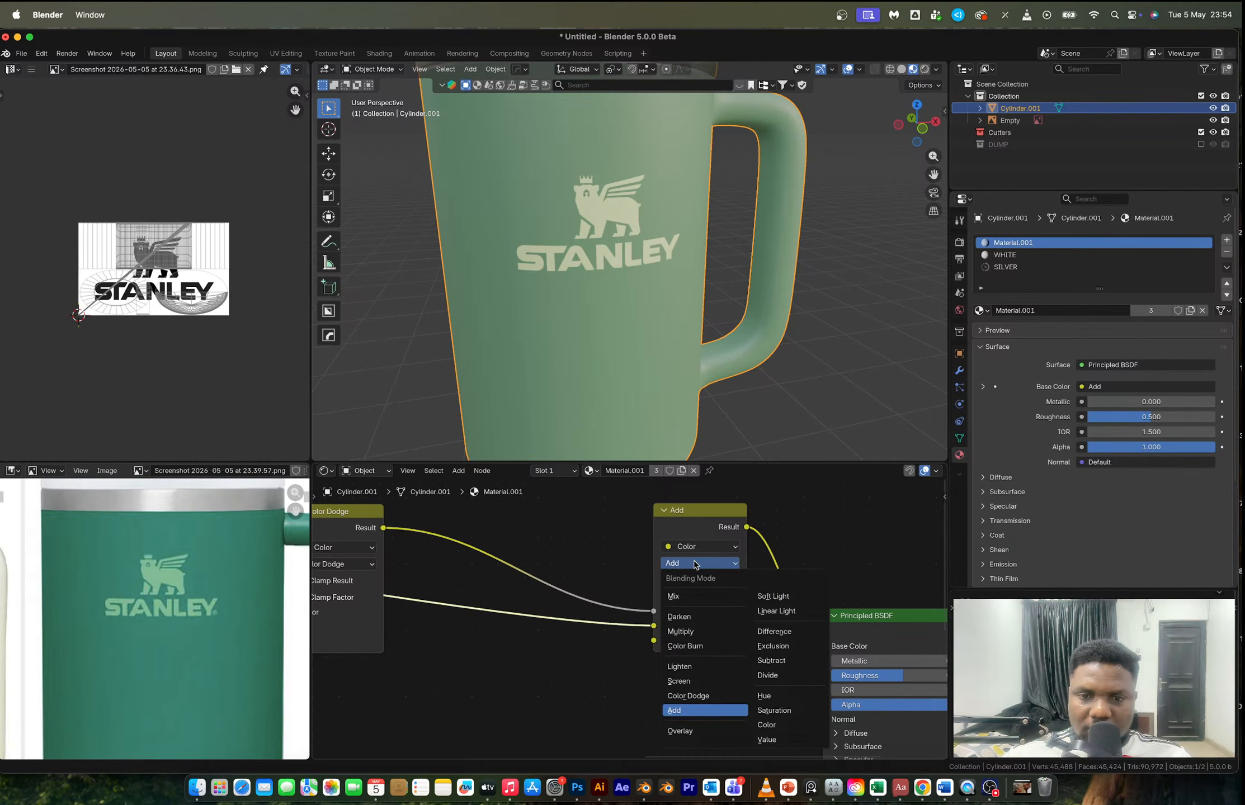
pyautogui.click(687, 597)
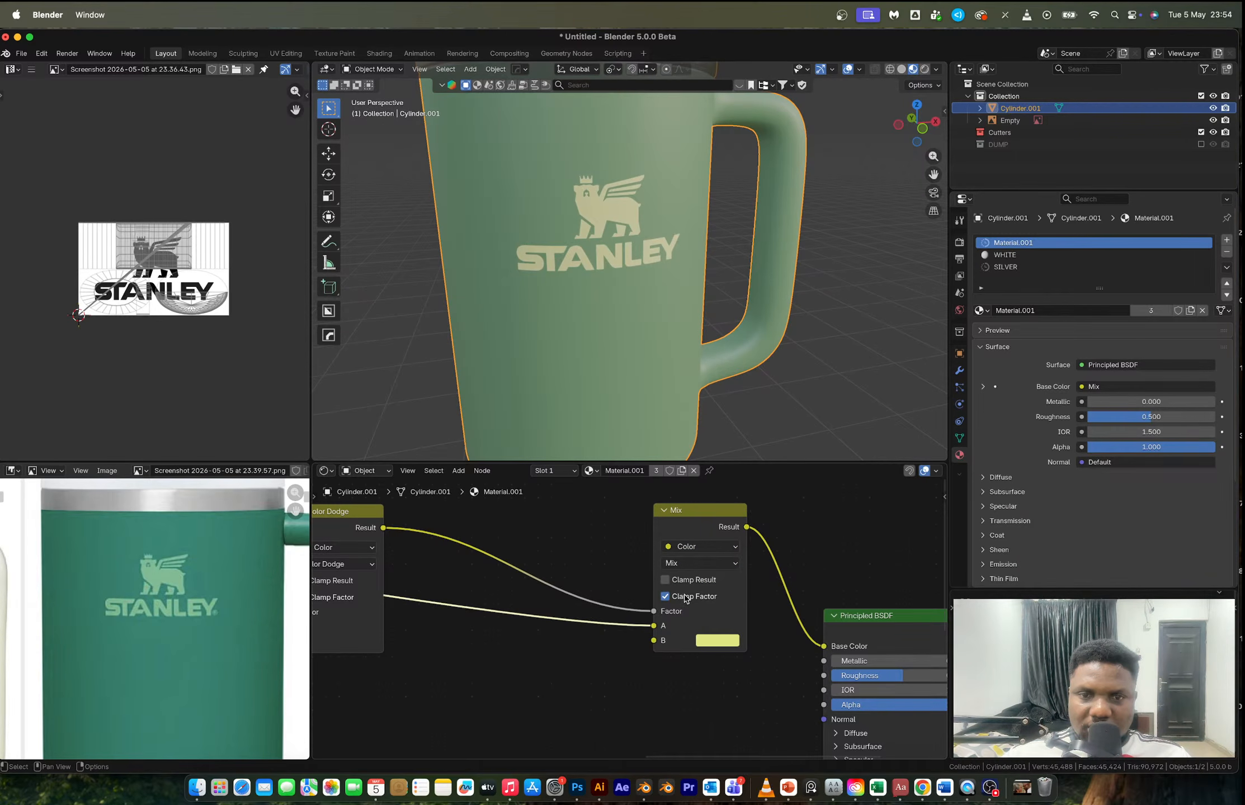
pyautogui.click(693, 565)
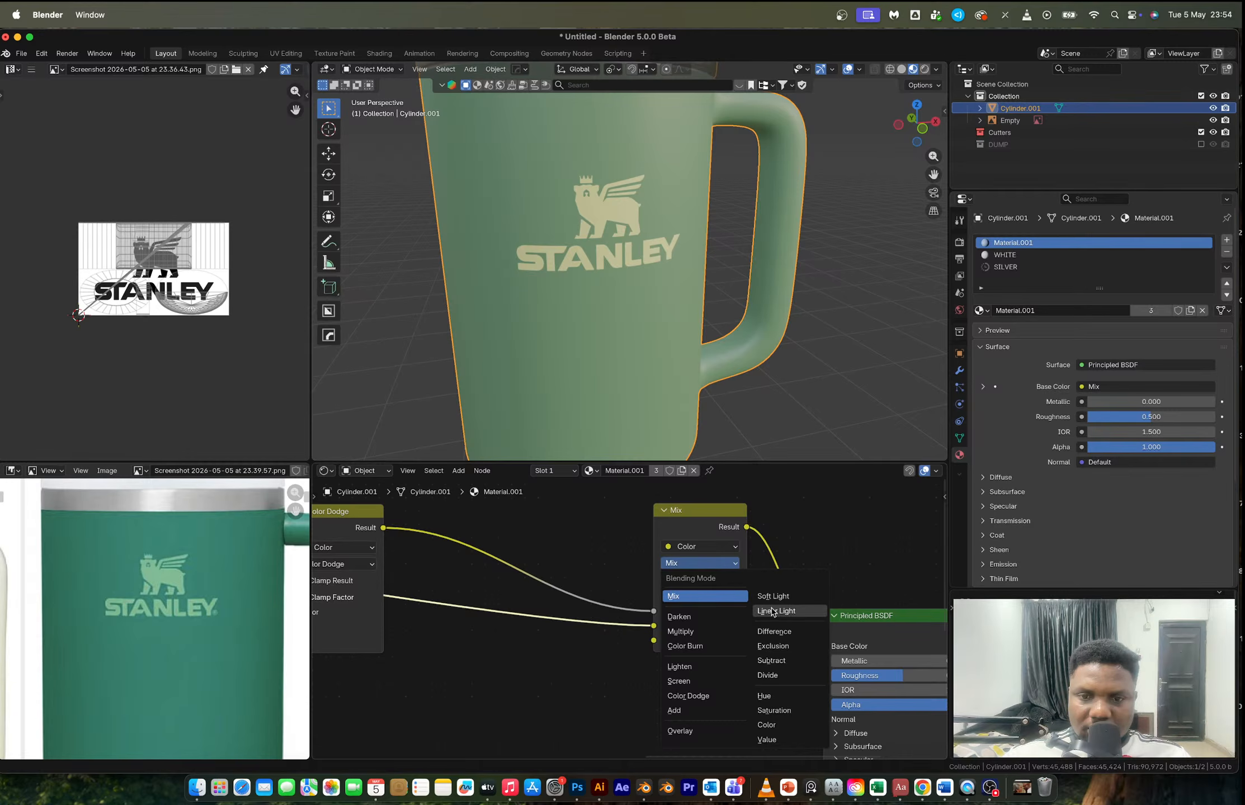
pyautogui.click(775, 610)
pyautogui.click(698, 567)
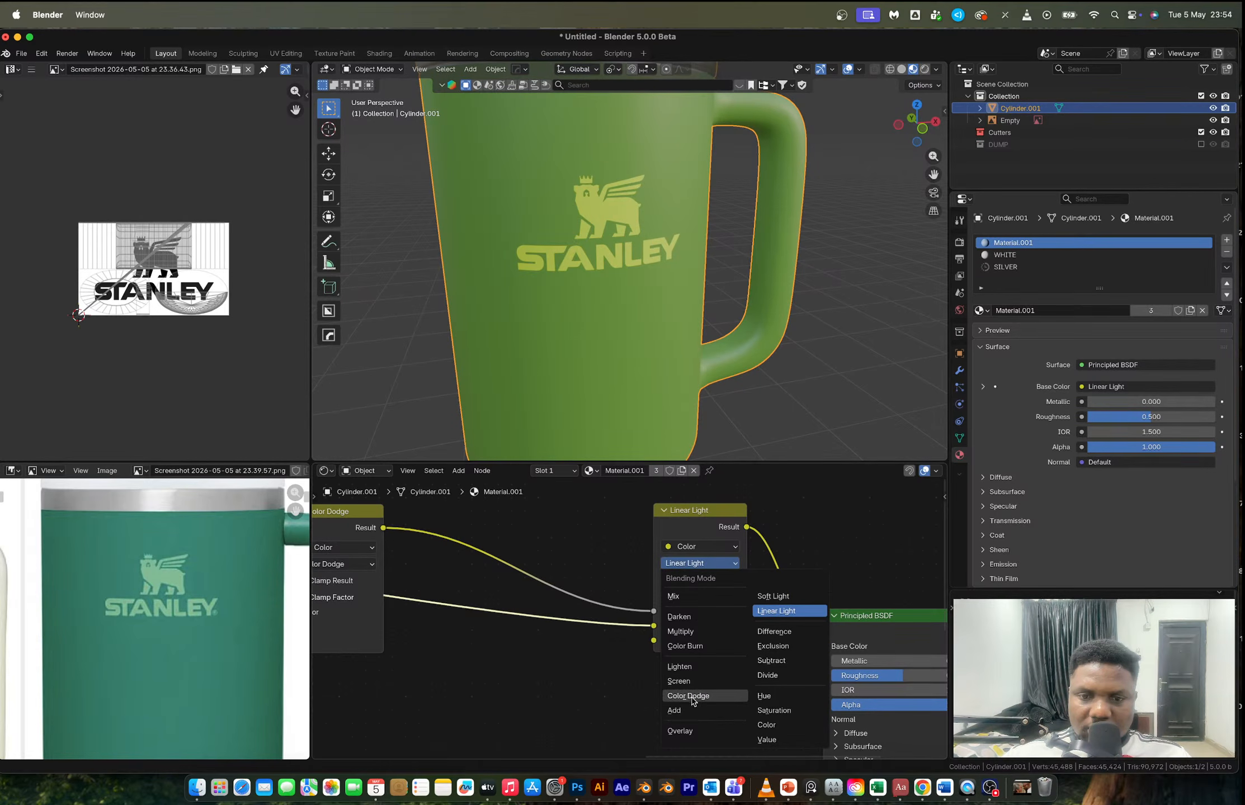
pyautogui.click(693, 681)
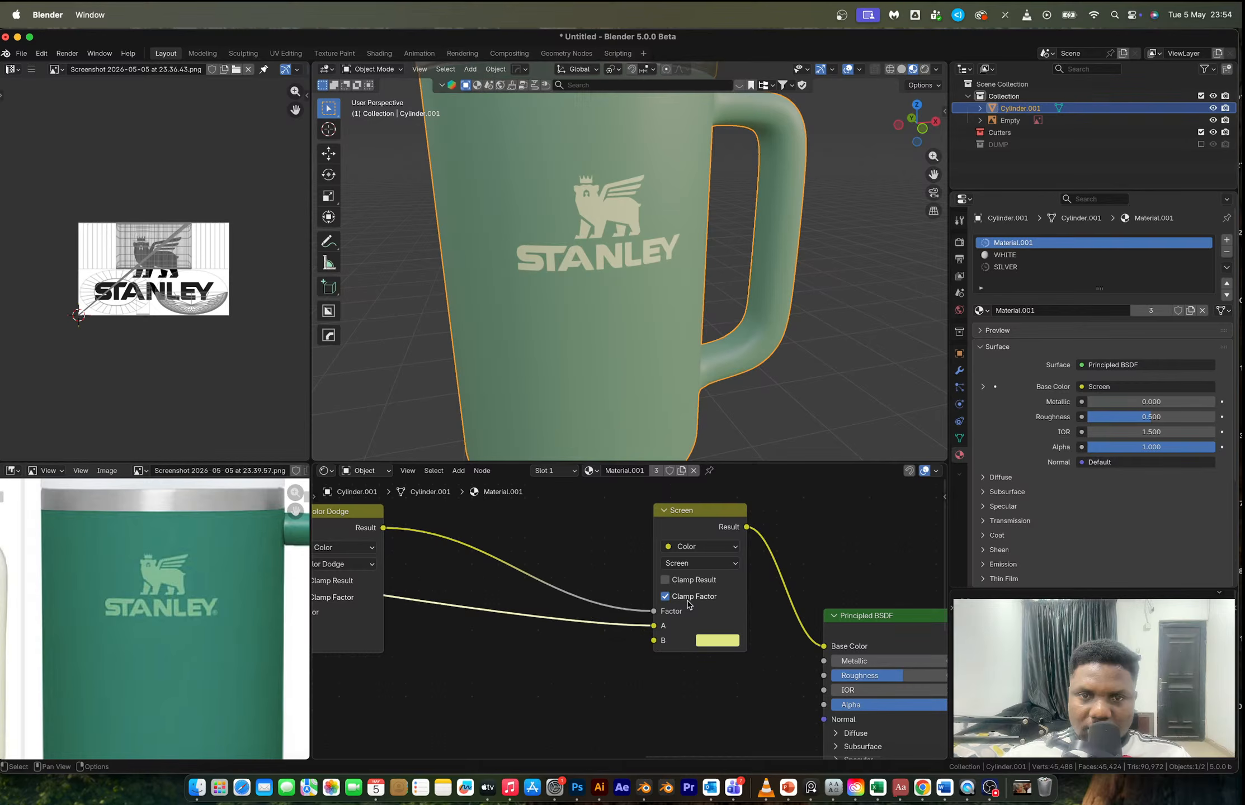
pyautogui.click(699, 563)
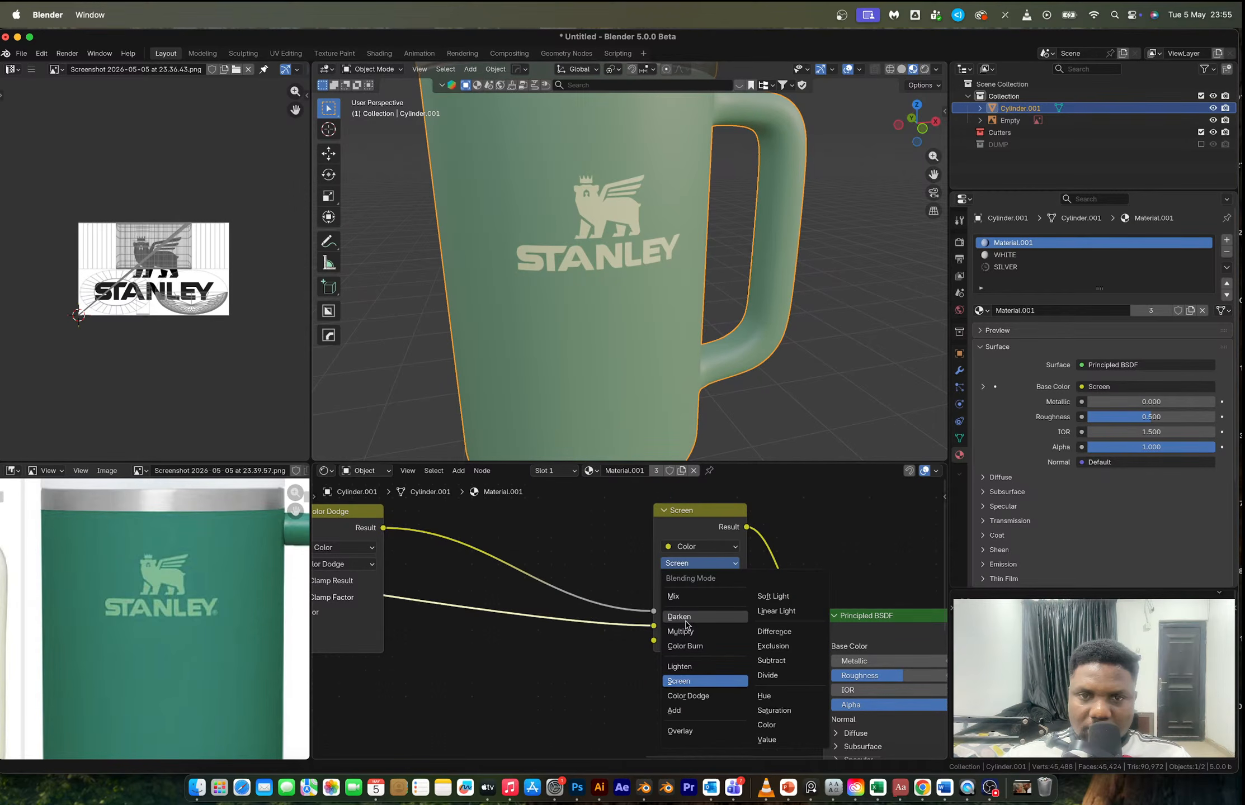
pyautogui.click(687, 631)
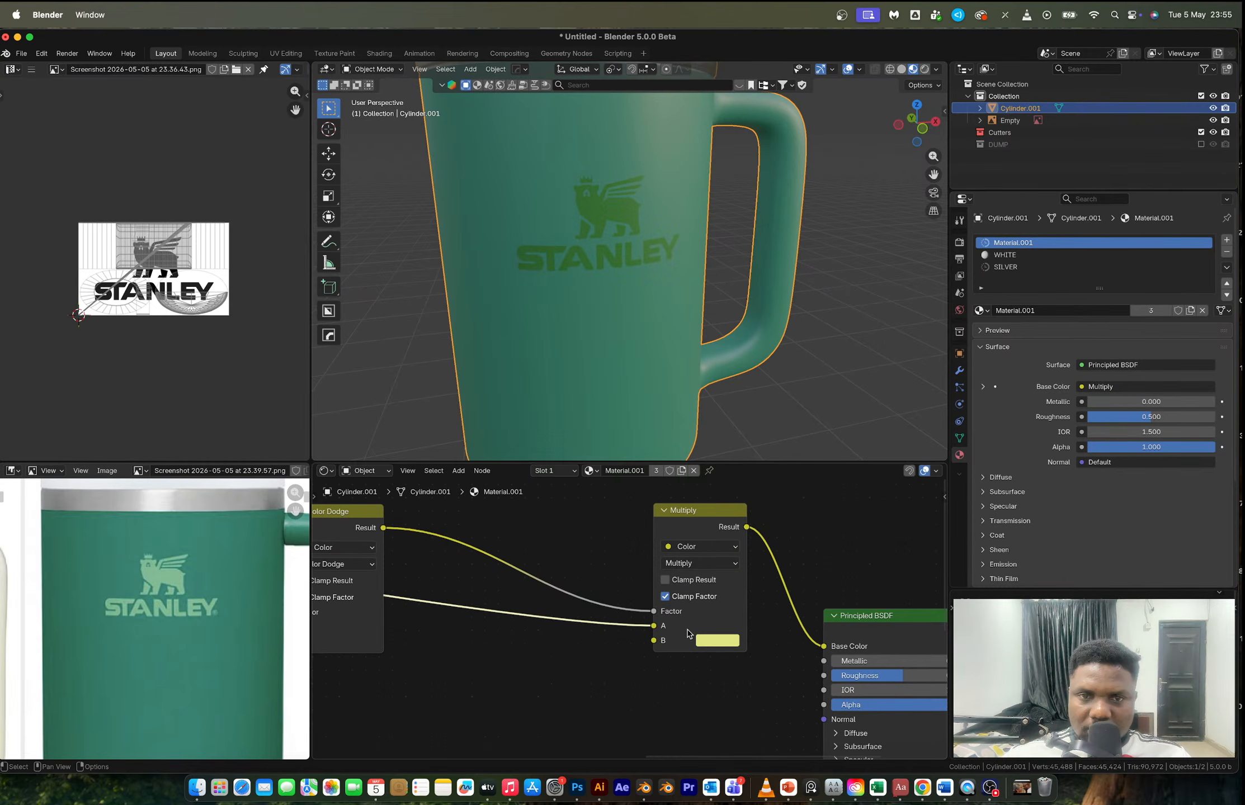
# - Try the Color Burn blending mode on the Multiply node, return it to Multiply, and view the whole cup
pyautogui.click(693, 564)
pyautogui.click(696, 643)
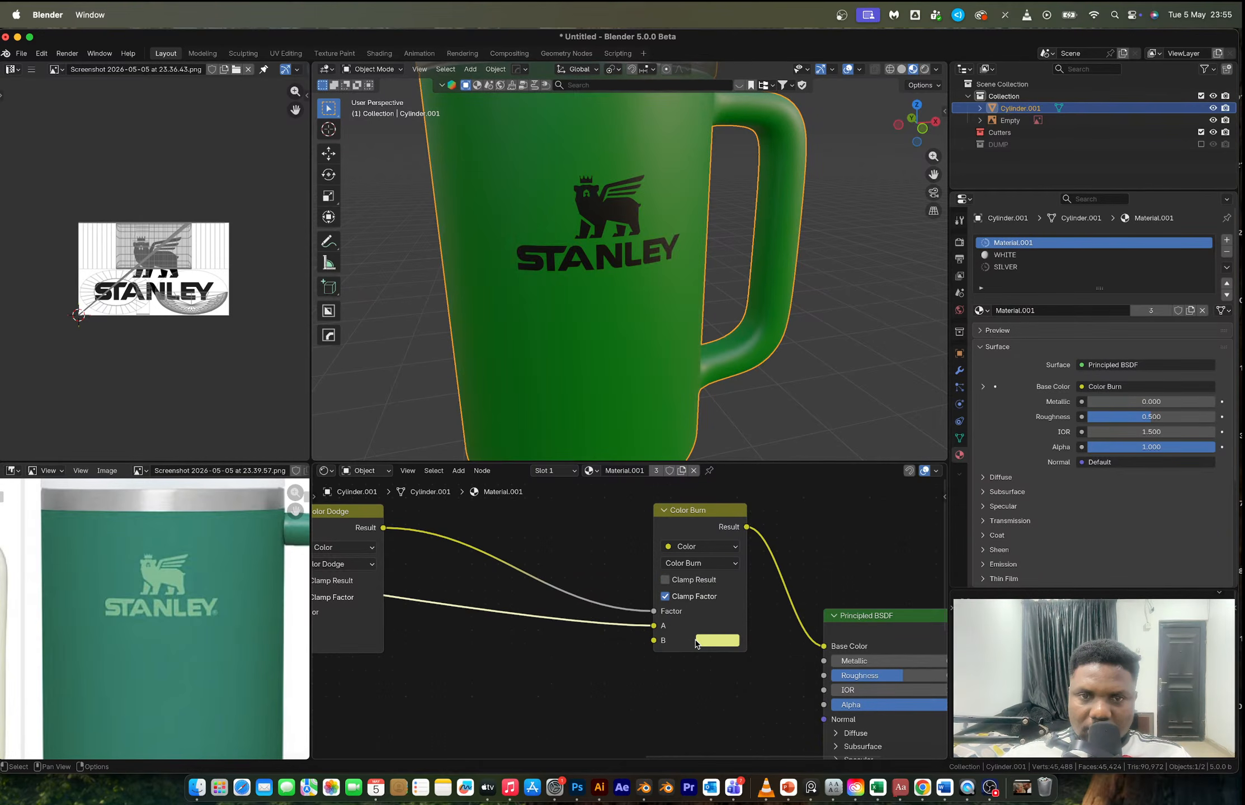
pyautogui.click(682, 564)
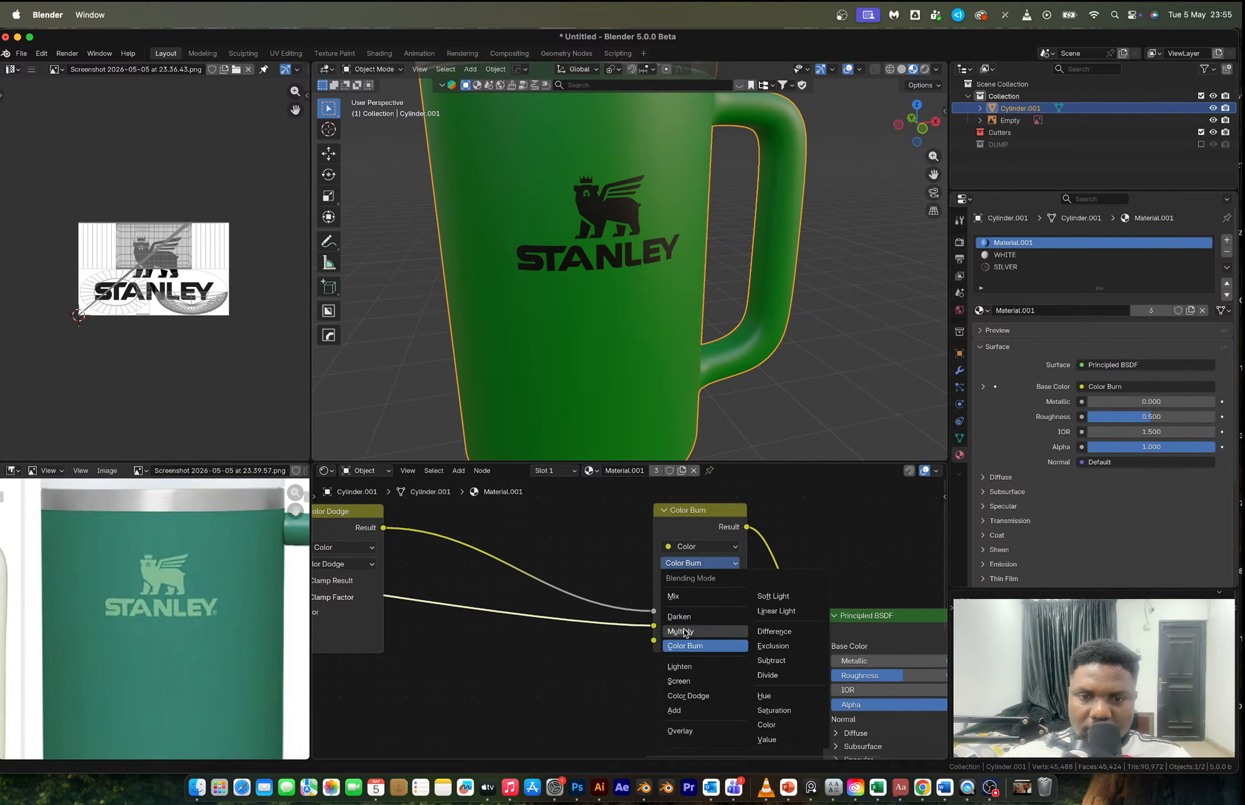
pyautogui.click(686, 631)
pyautogui.scroll(-2, 636, 291)
pyautogui.scroll(-4, 635, 291)
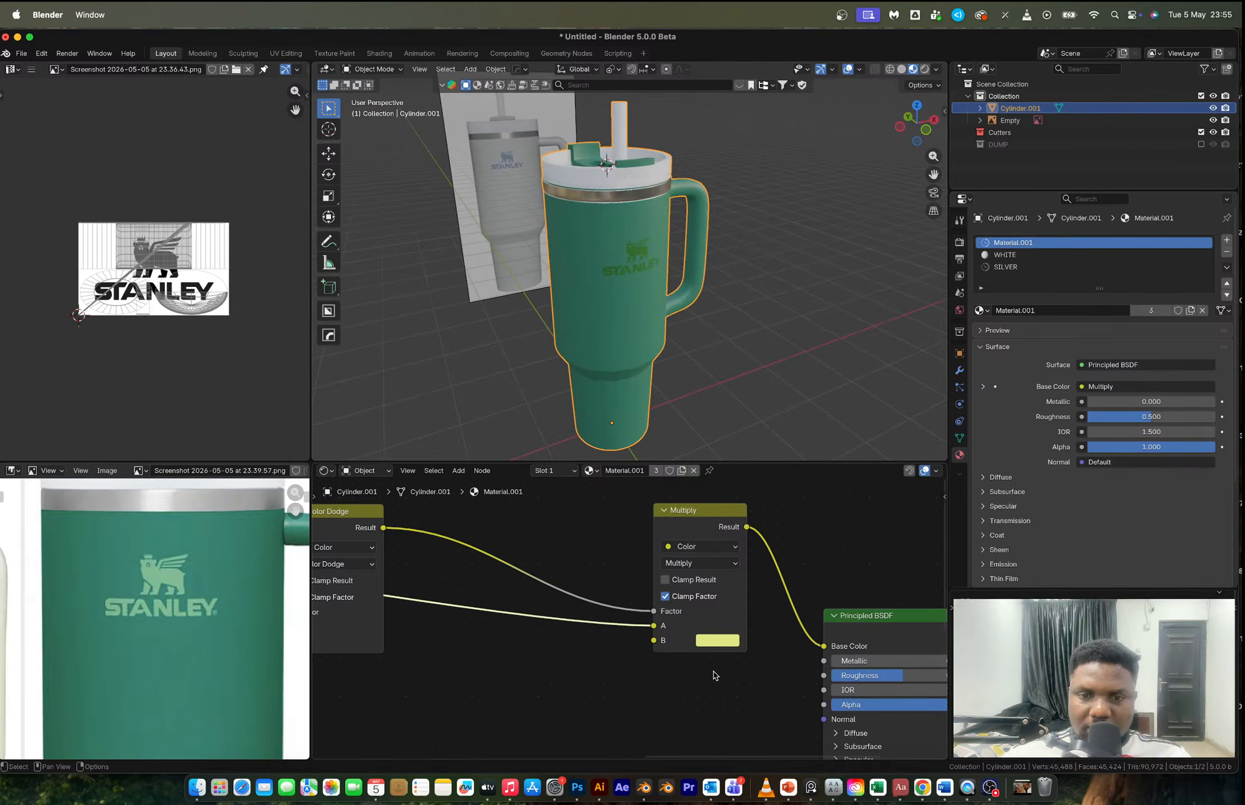
# - Change the Multiply node's B color to a light cyan with hue 0.513, saturation 0.704 and value 4, comparing it by undo and redo
pyautogui.click(719, 643)
pyautogui.moveTo(736, 461); pyautogui.dragTo(817, 427)
pyautogui.moveTo(792, 588); pyautogui.dragTo(790, 589)
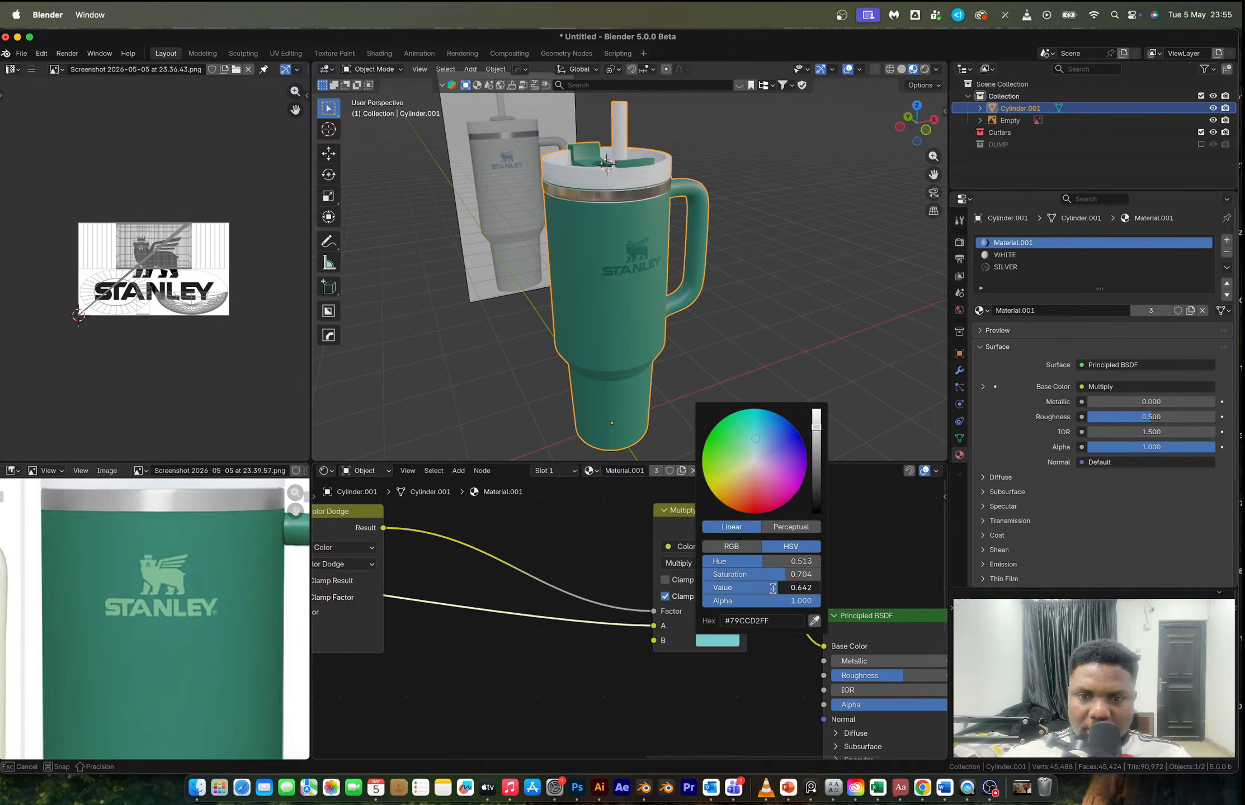
pyautogui.write('4')
pyautogui.press('Return')
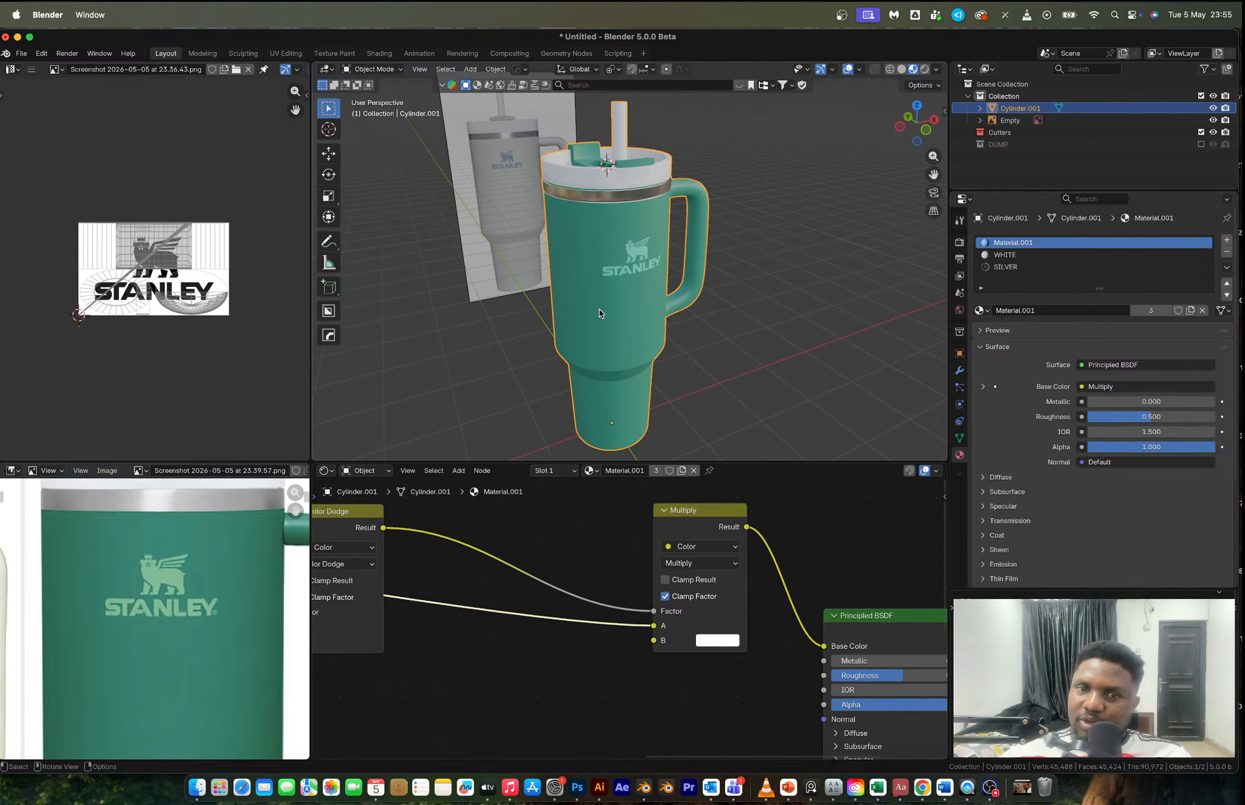
pyautogui.moveTo(576, 291); pyautogui.dragTo(651, 292, button='middle')
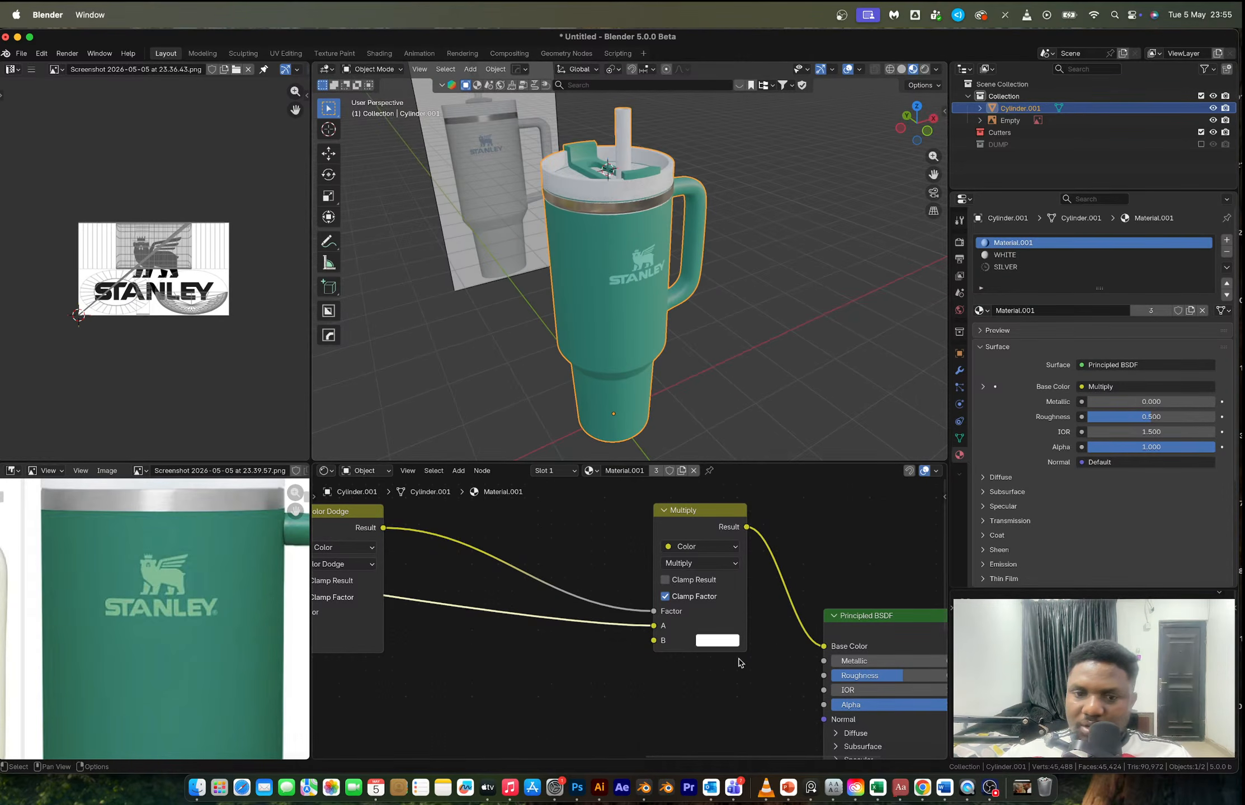
pyautogui.hotkey('ctrl', 'z')
pyautogui.hotkey('ctrl', 'shift', 'z')
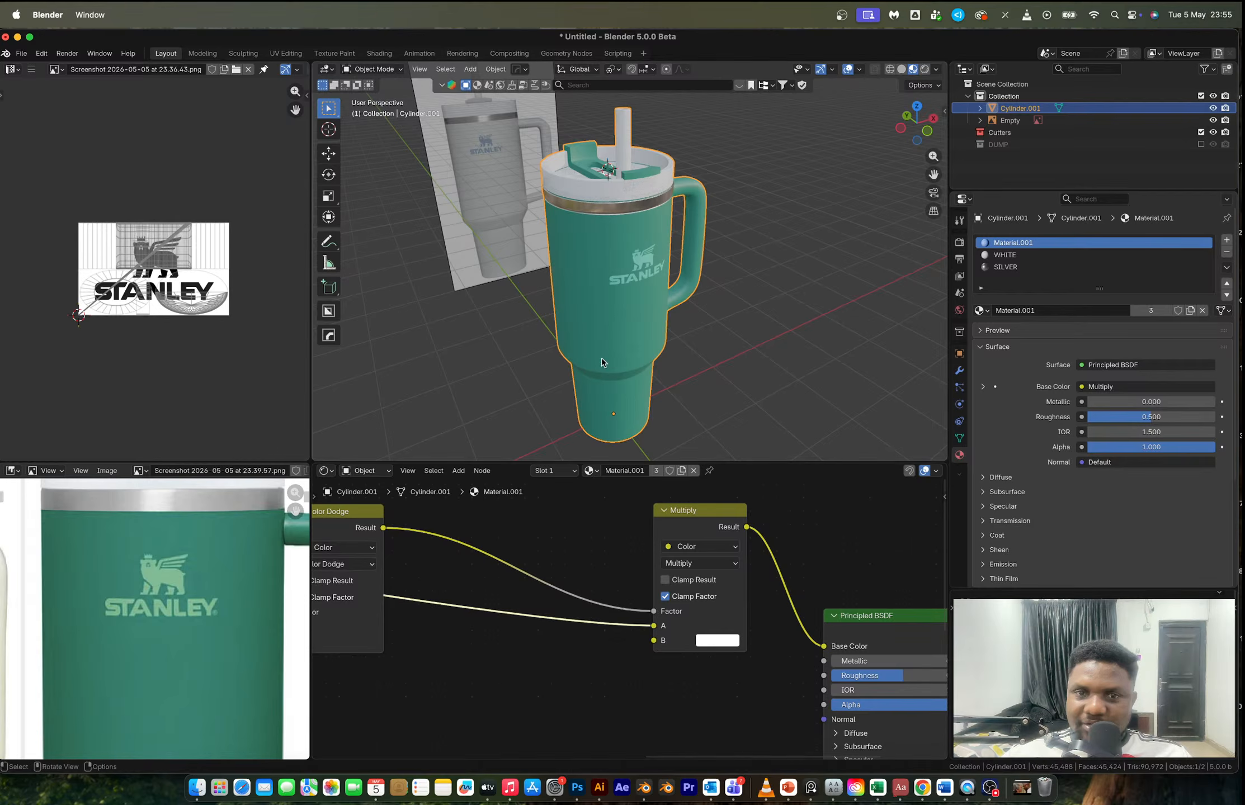
# - Lower the B color's value to 2.5 and check the logo tint from the front of the cup
pyautogui.scroll(2, 705, 577)
pyautogui.click(750, 648)
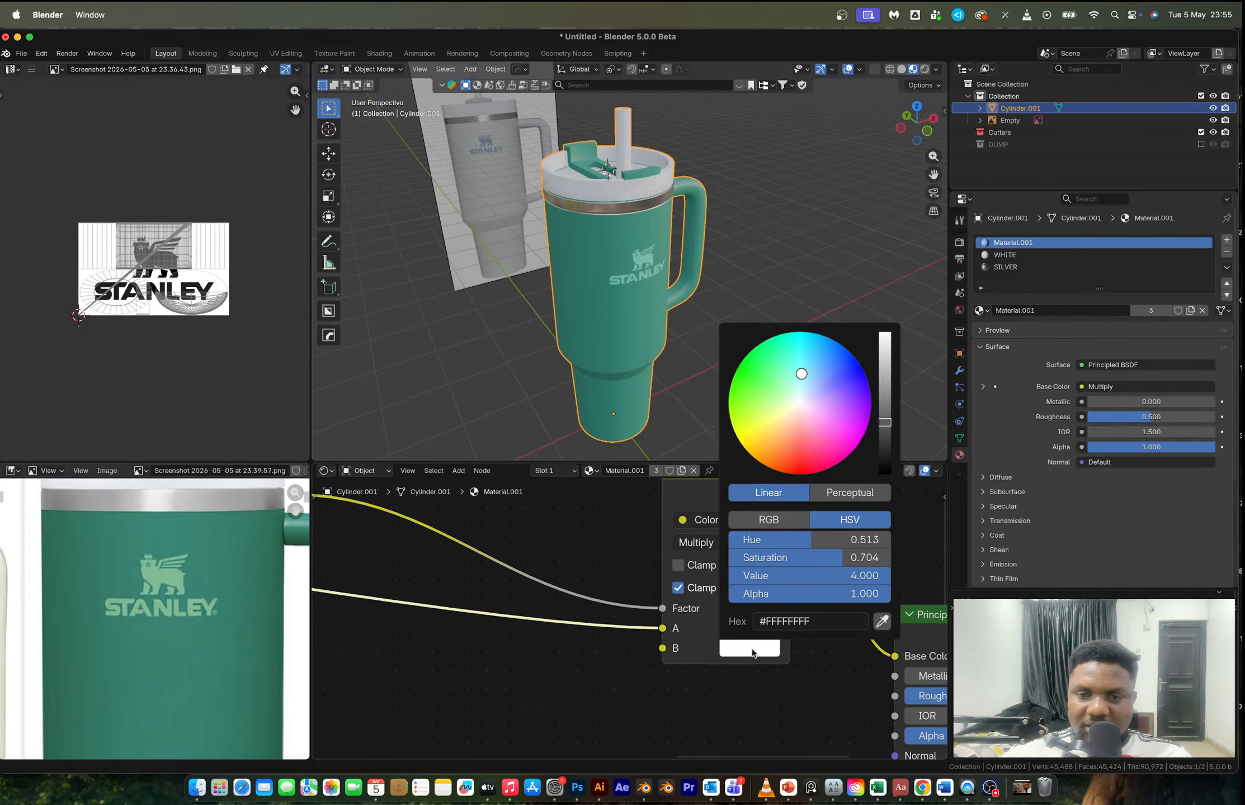
pyautogui.click(817, 575)
pyautogui.write('2.5')
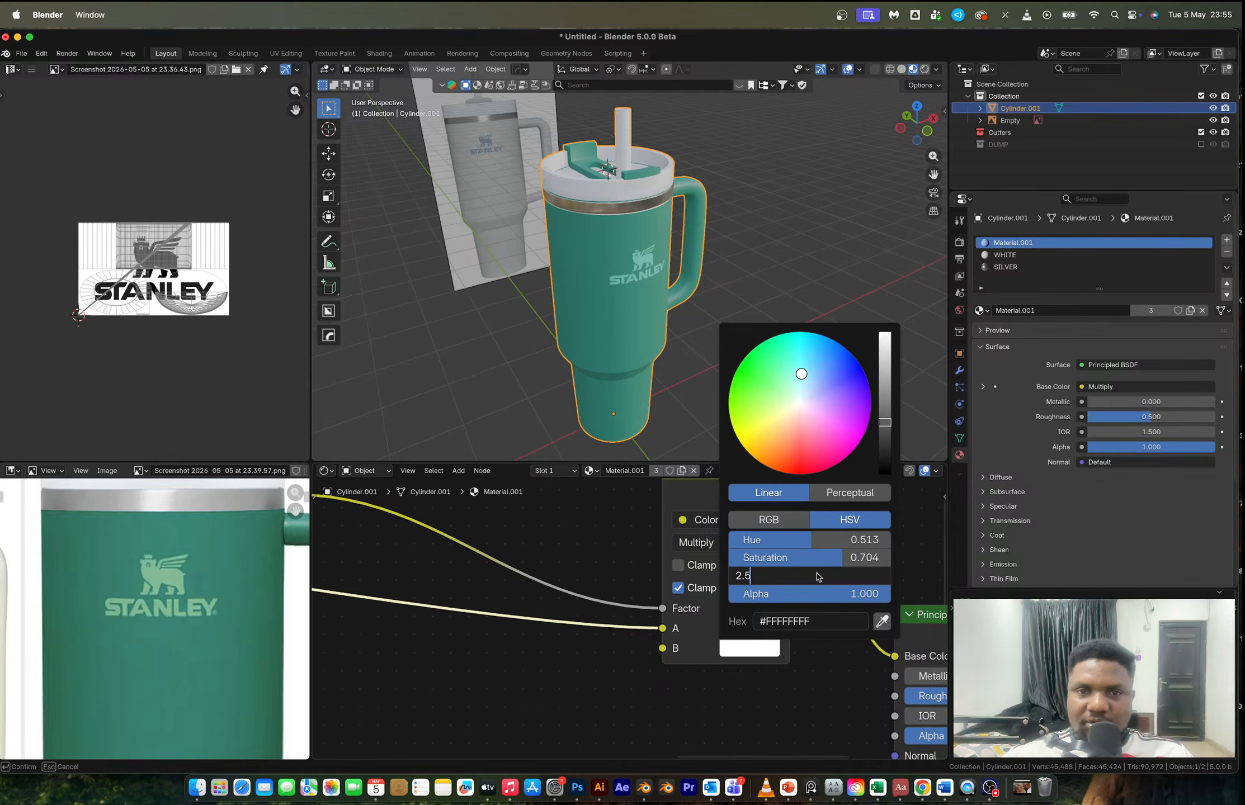
pyautogui.press('Return')
pyautogui.moveTo(665, 323)
pyautogui.mouseDown(button='middle')
pyautogui.moveTo(585, 321)
pyautogui.moveTo(720, 323)
pyautogui.moveTo(726, 353)
pyautogui.moveTo(924, 315)
pyautogui.moveTo(635, 219)
pyautogui.moveTo(576, 225)
pyautogui.moveTo(591, 250)
pyautogui.mouseUp(button='middle')
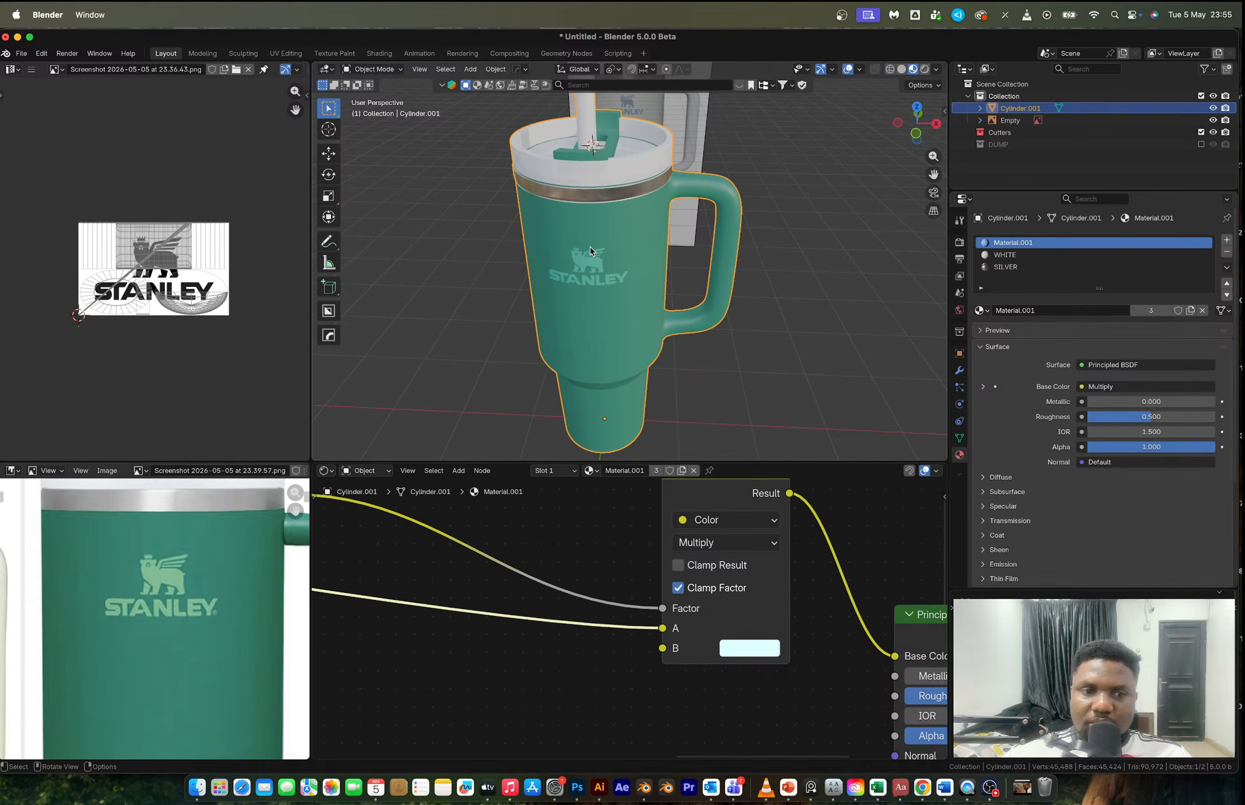
# - Duplicate the cup three times along the X axis to form a row of four cups, and view their colors
pyautogui.scroll(-3, 590, 248)
pyautogui.hotkey('shift', 'd')
pyautogui.press('x')
pyautogui.click(737, 288)
pyautogui.keyDown('shift'); pyautogui.moveTo(737, 288); pyautogui.dragTo(607, 284, button='middle'); pyautogui.keyUp('shift')
pyautogui.hotkey('shift', 'd')
pyautogui.press('x')
pyautogui.click(803, 298)
pyautogui.keyDown('shift'); pyautogui.moveTo(802, 298); pyautogui.dragTo(596, 299, button='middle'); pyautogui.keyUp('shift')
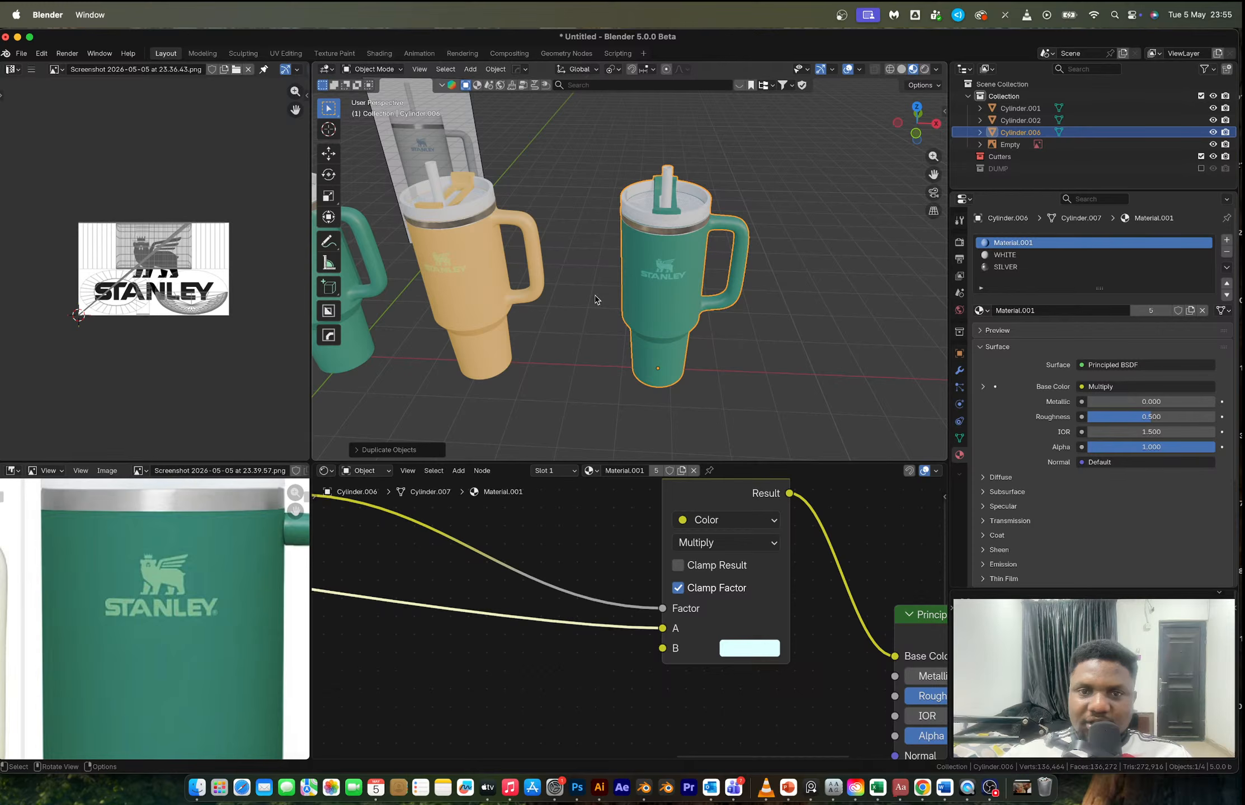
pyautogui.hotkey('shift', 'd')
pyautogui.press('x')
pyautogui.click(810, 304)
pyautogui.scroll(-3, 810, 304)
pyautogui.moveTo(708, 298); pyautogui.dragTo(728, 277, button='middle')
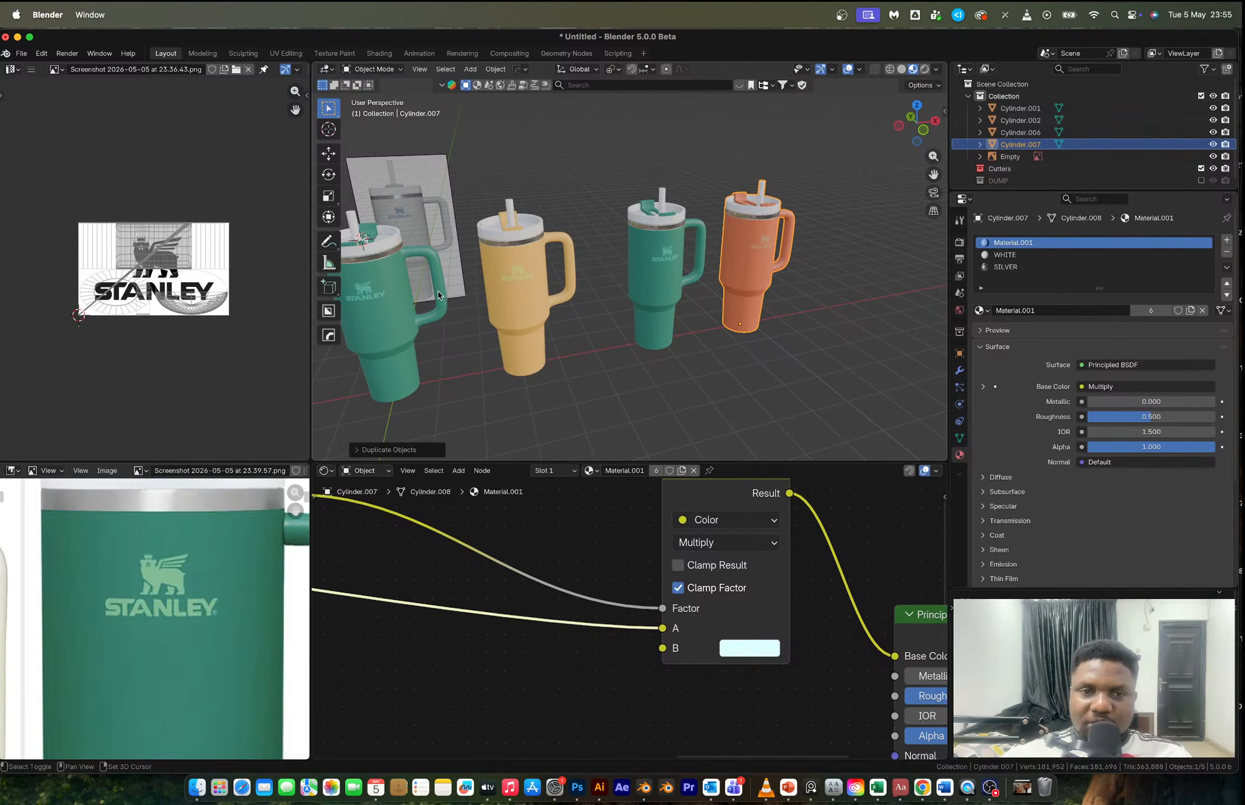
# - Show the cups from the front in rendered shading and add a sky texture to the world
pyautogui.keyDown('shift'); pyautogui.moveTo(437, 295); pyautogui.dragTo(704, 295, button='middle'); pyautogui.keyUp('shift')
pyautogui.click(924, 135)
pyautogui.press('z')
pyautogui.click(678, 235)
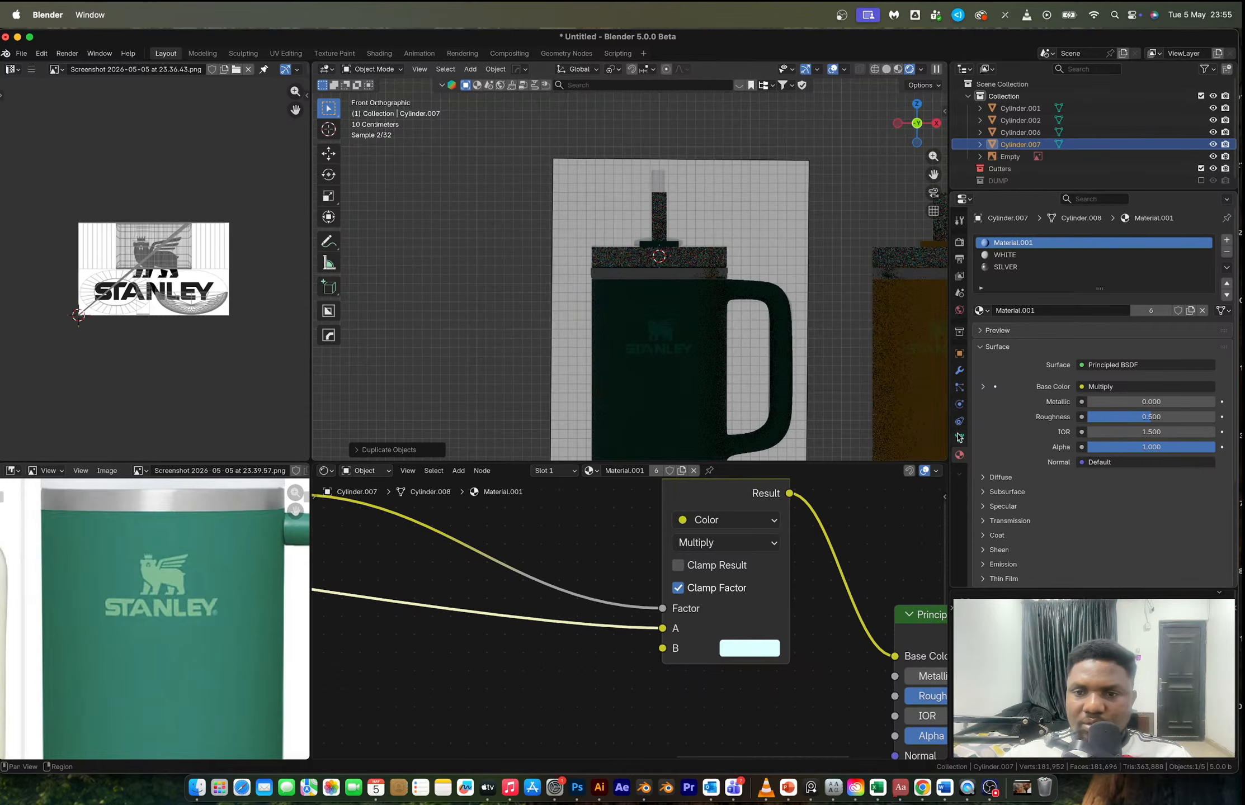
pyautogui.click(960, 313)
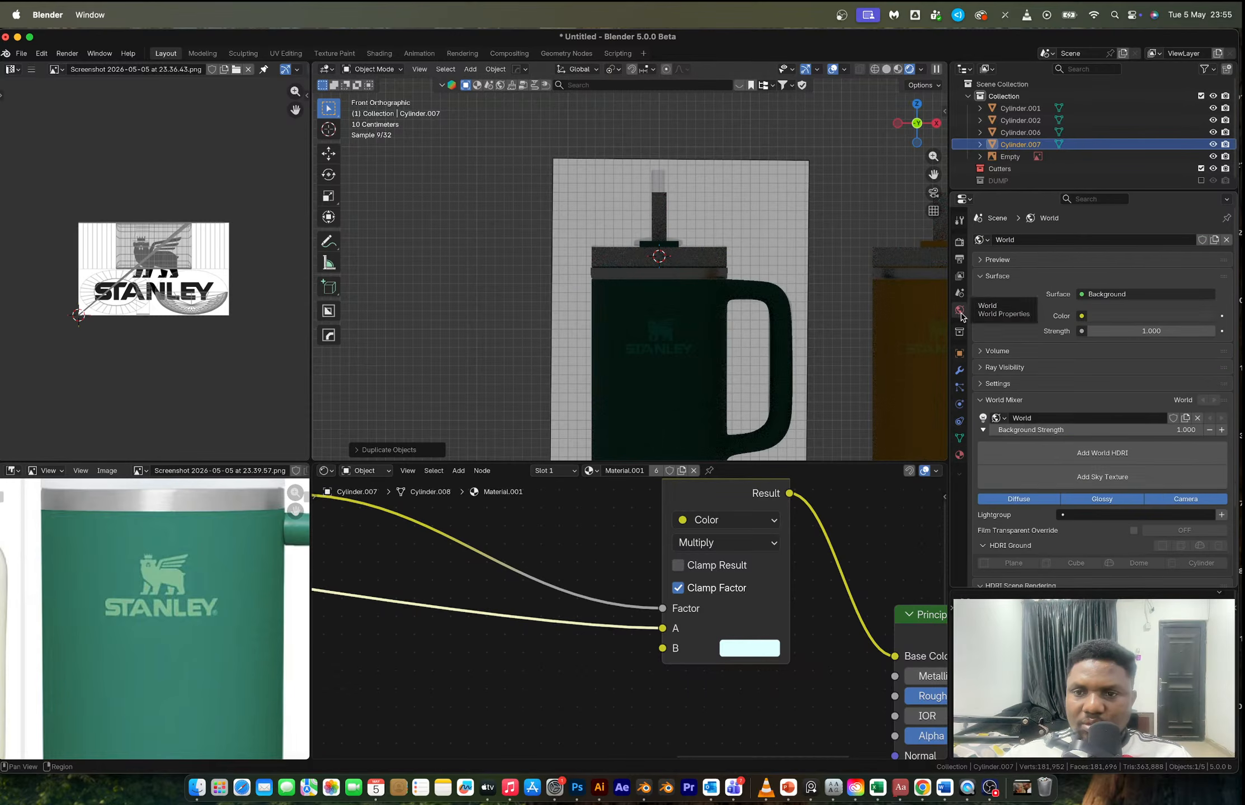
pyautogui.click(1084, 477)
pyautogui.moveTo(643, 280); pyautogui.dragTo(604, 278, button='middle')
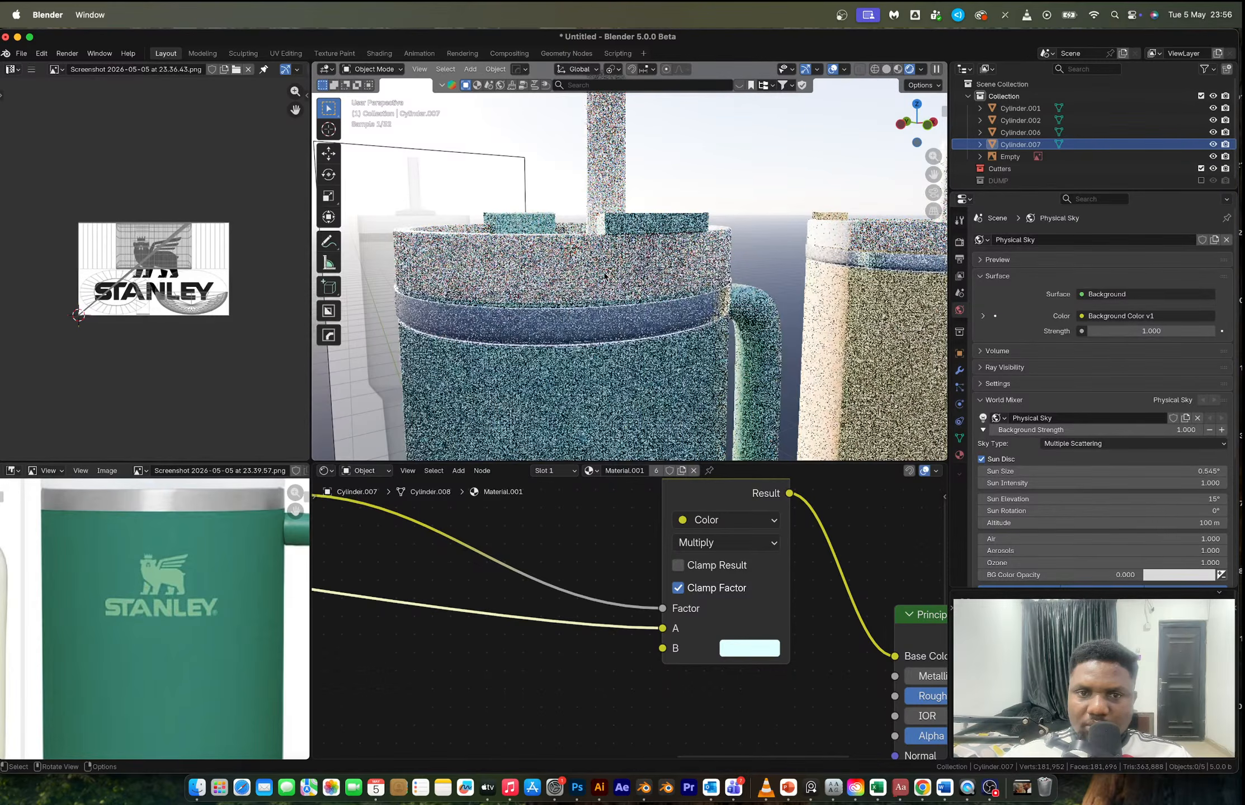
# - Examine the first cup's lid and mesh under the sky lighting, and return the viewport to Material Preview
pyautogui.click(605, 278)
pyautogui.press('Tab')
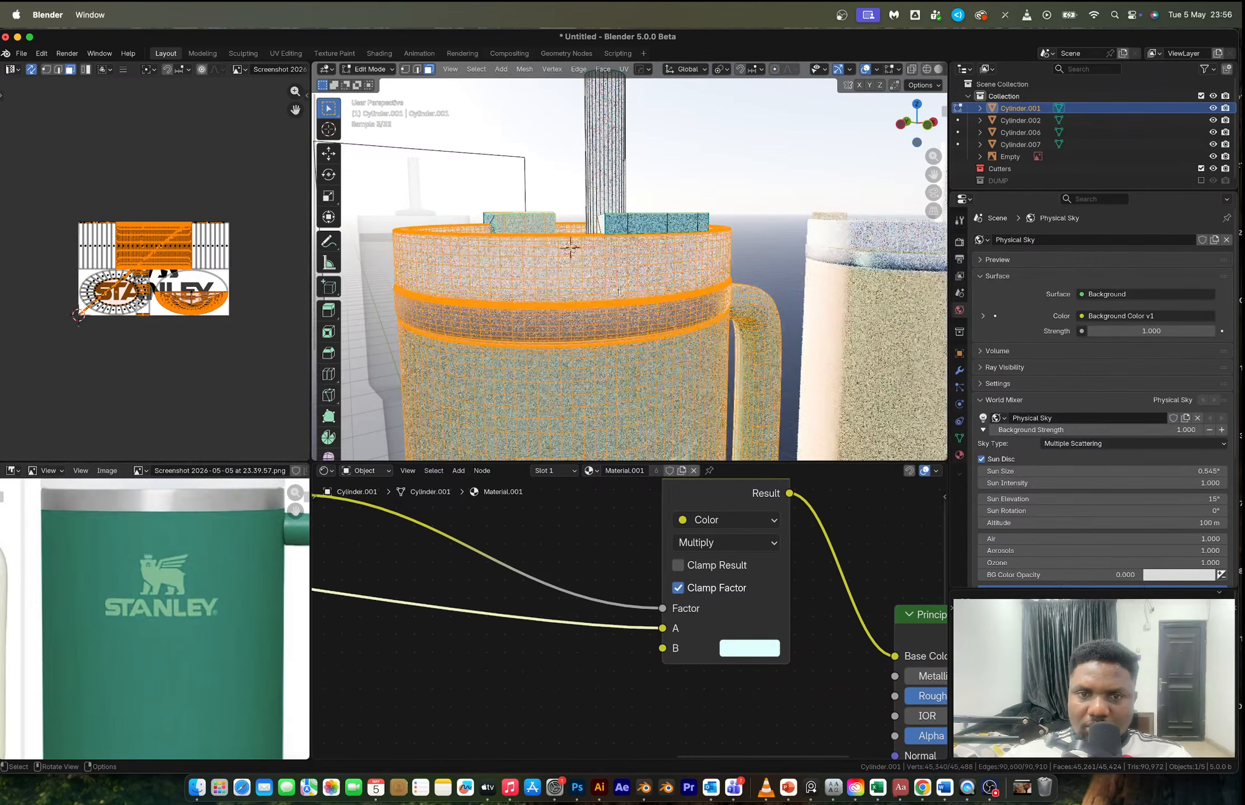
pyautogui.moveTo(620, 285); pyautogui.dragTo(621, 291, button='middle')
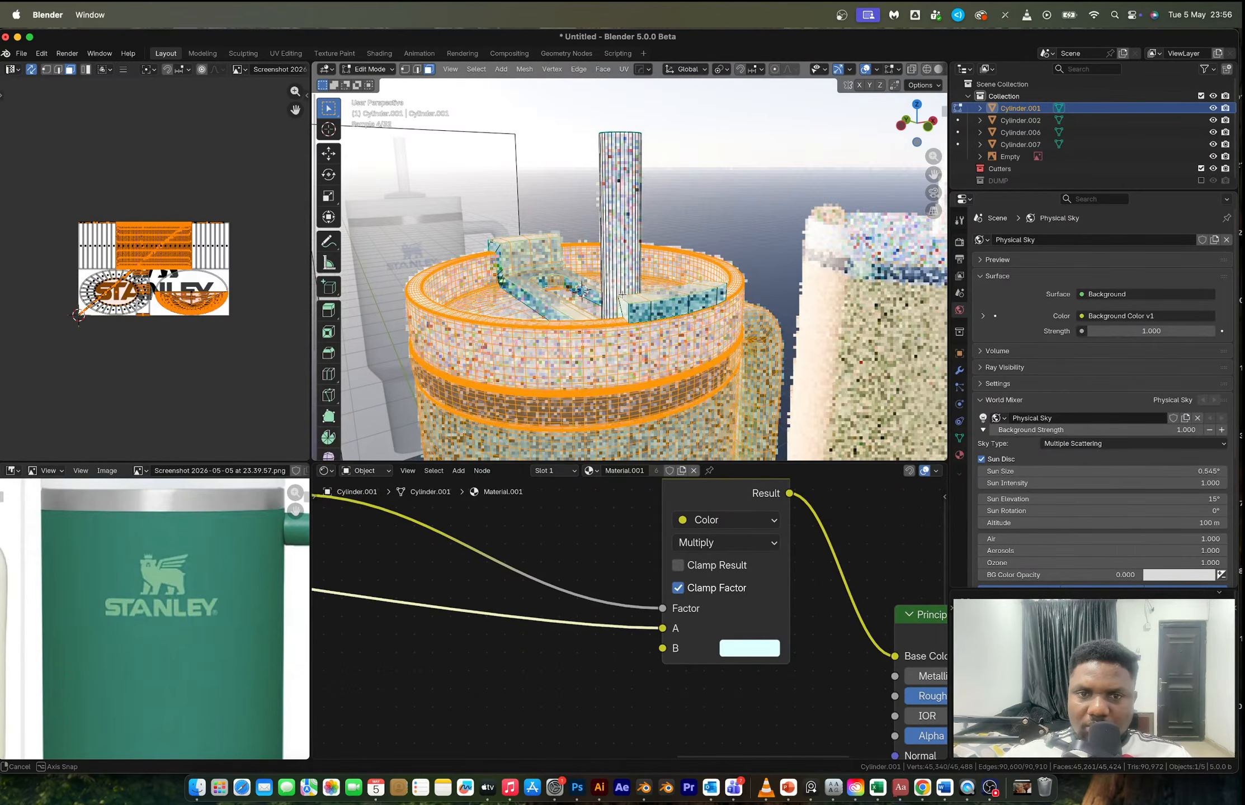
pyautogui.press('Tab')
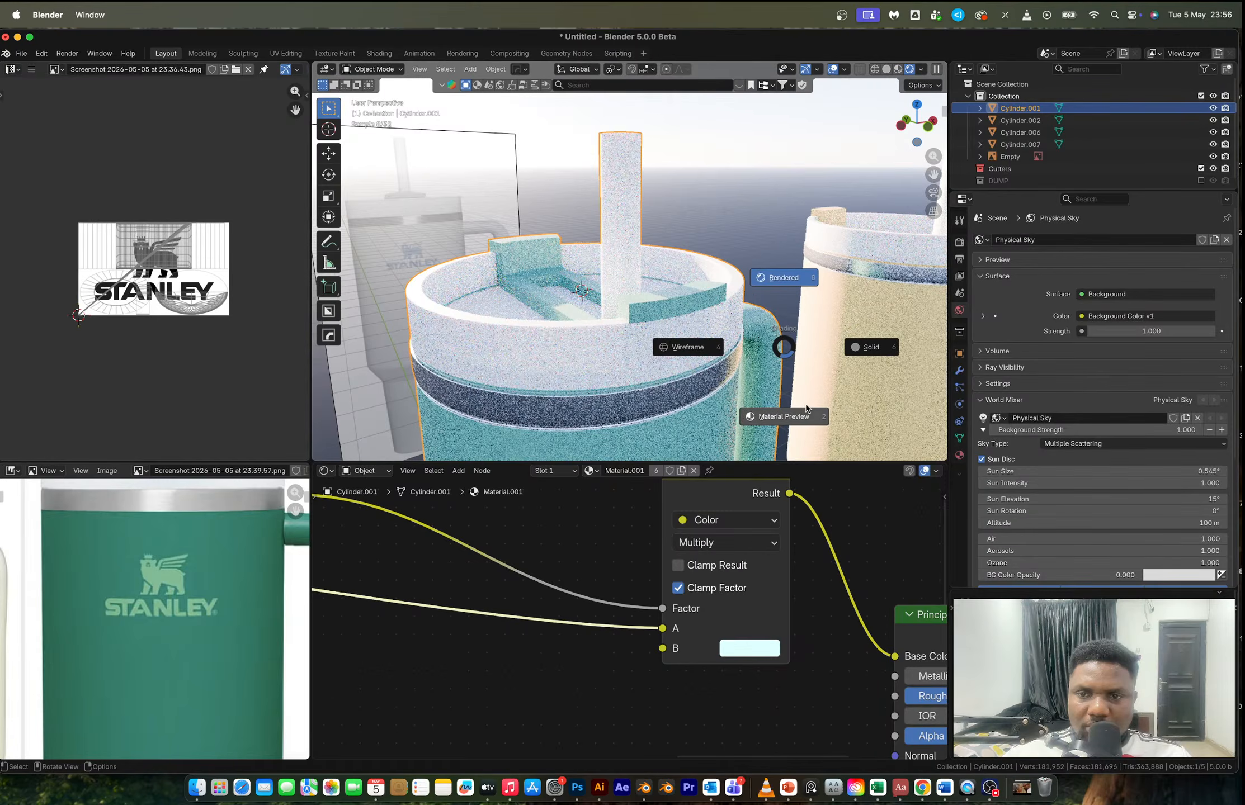
pyautogui.click(809, 409)
# - Set the WHITE material's roughness to about 0.636 and its alpha to about 0.773 on the first cup
pyautogui.click(960, 456)
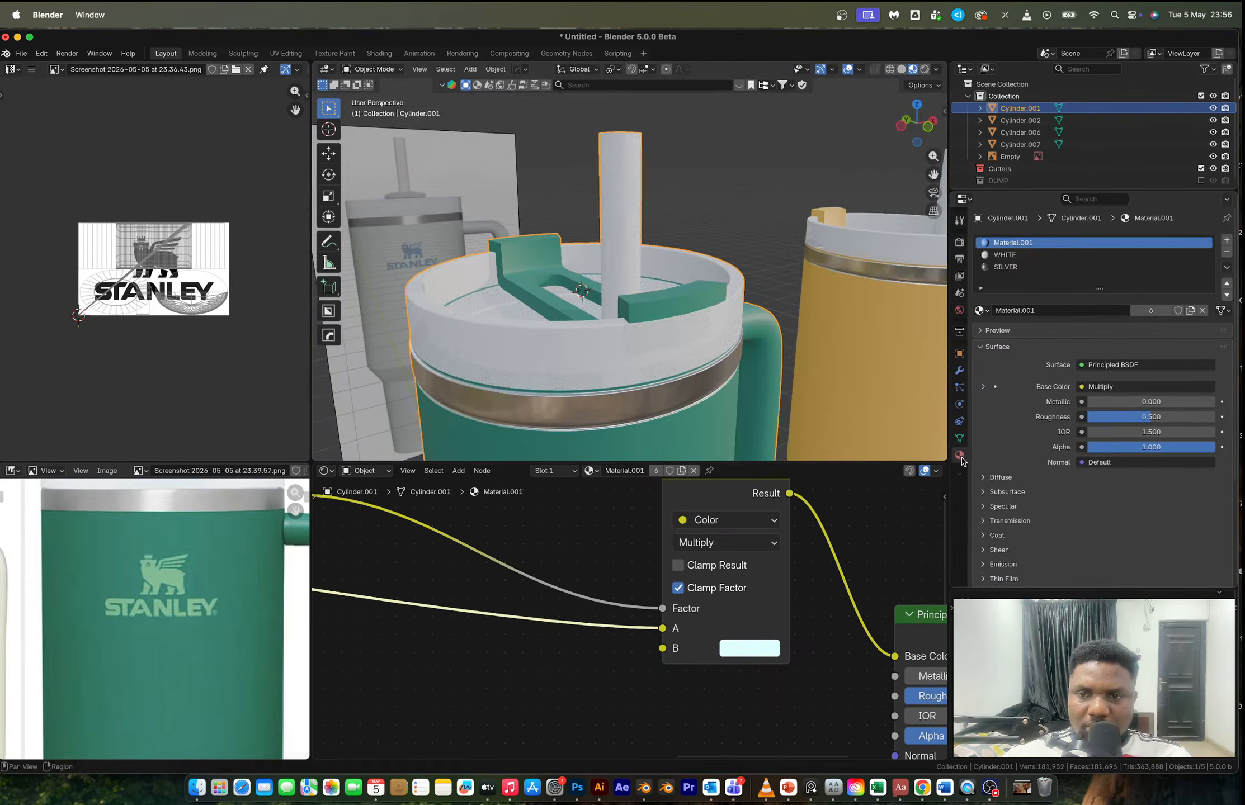
pyautogui.click(1002, 256)
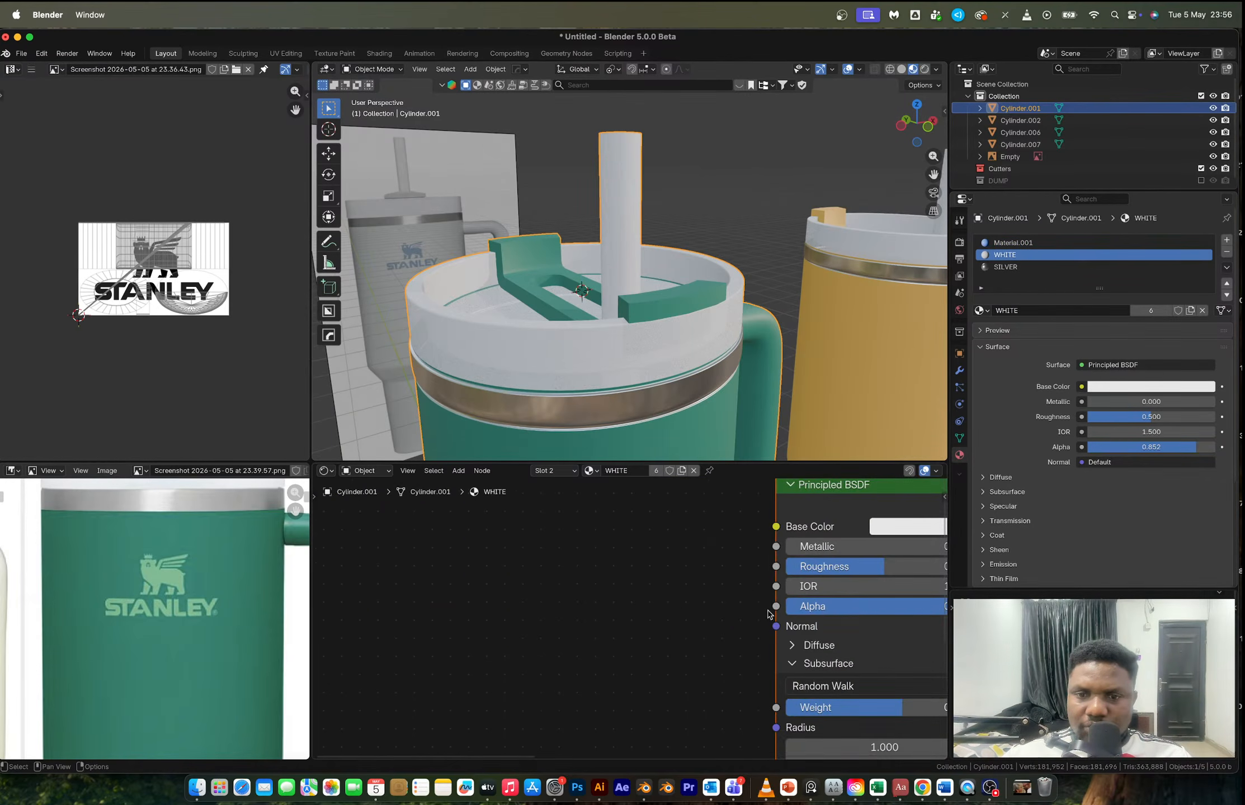
pyautogui.scroll(-3, 808, 613)
pyautogui.moveTo(809, 613); pyautogui.dragTo(734, 614, button='middle')
pyautogui.moveTo(734, 617); pyautogui.dragTo(756, 577)
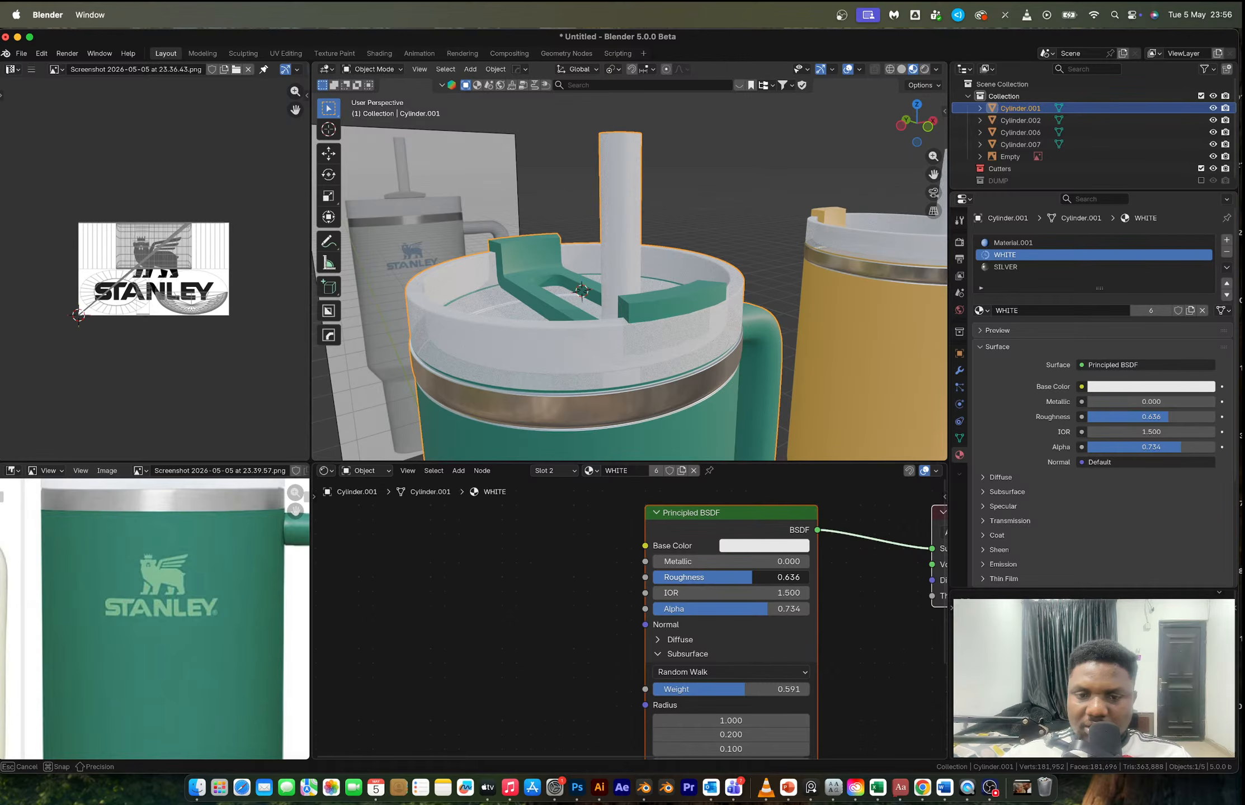
pyautogui.moveTo(766, 577); pyautogui.dragTo(773, 609)
# - Start saving the project and go up from the DAY 13 folder to the 100 MODELS ON CG TRADER folder
pyautogui.press('super+s')
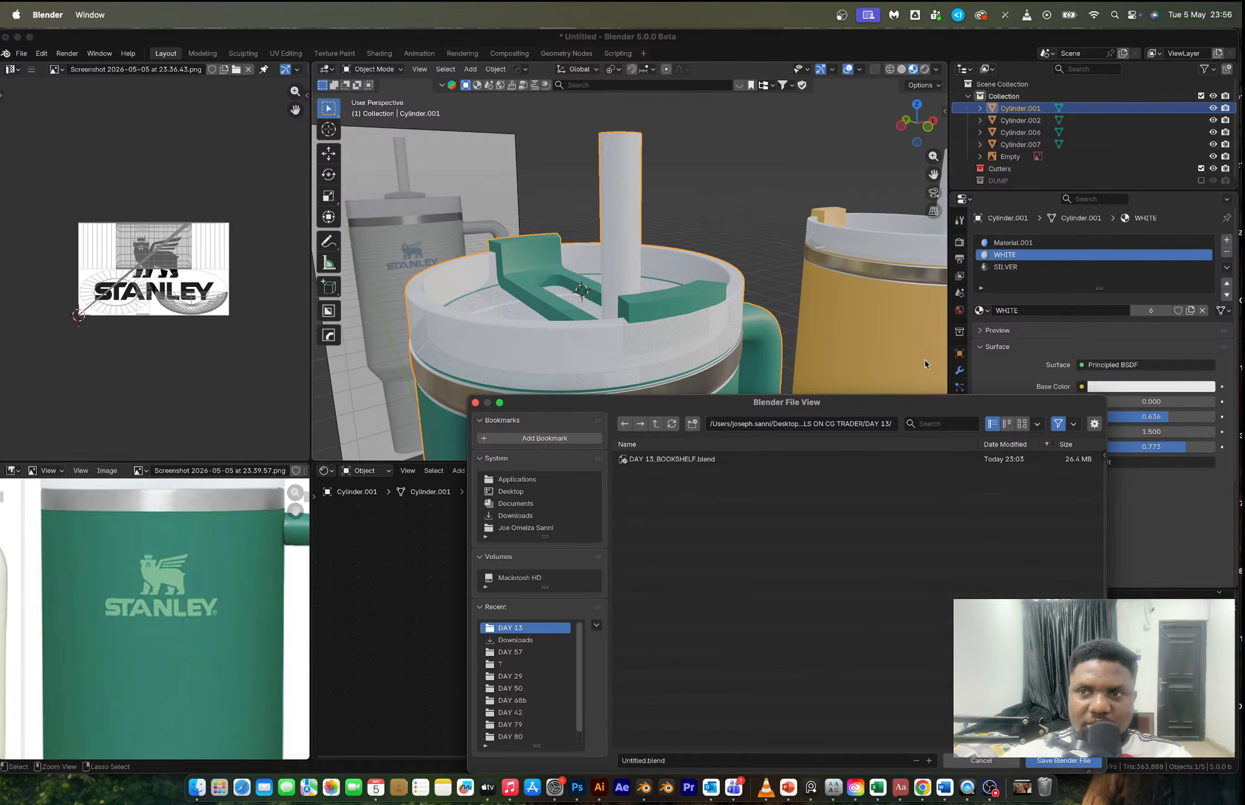
pyautogui.click(813, 424)
pyautogui.click(872, 420)
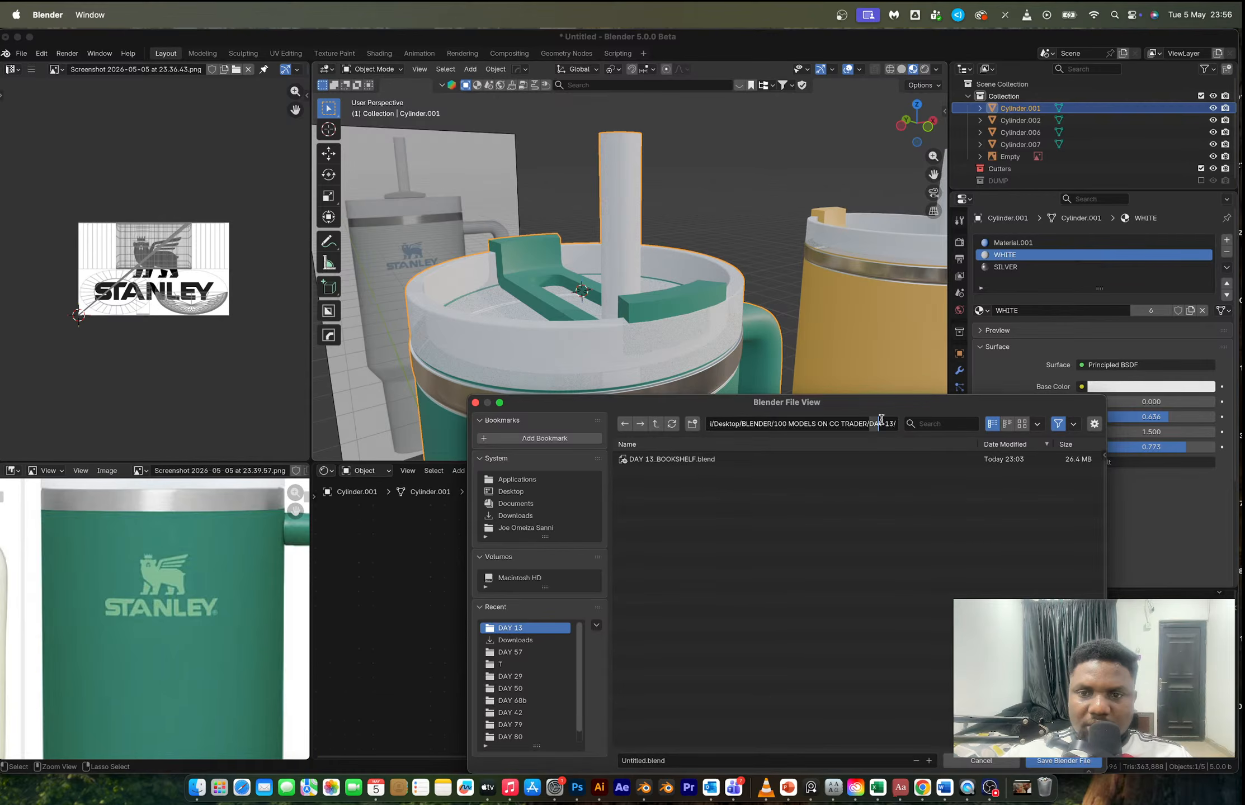
pyautogui.press('BackSpace')
pyautogui.press('Return')
# - Switch to the CGTrader_100_Day_Tracker sheet in the browser, set Stanley Cup's status to Done, and return to Blender
pyautogui.hotkey('ctrl', 'Right')
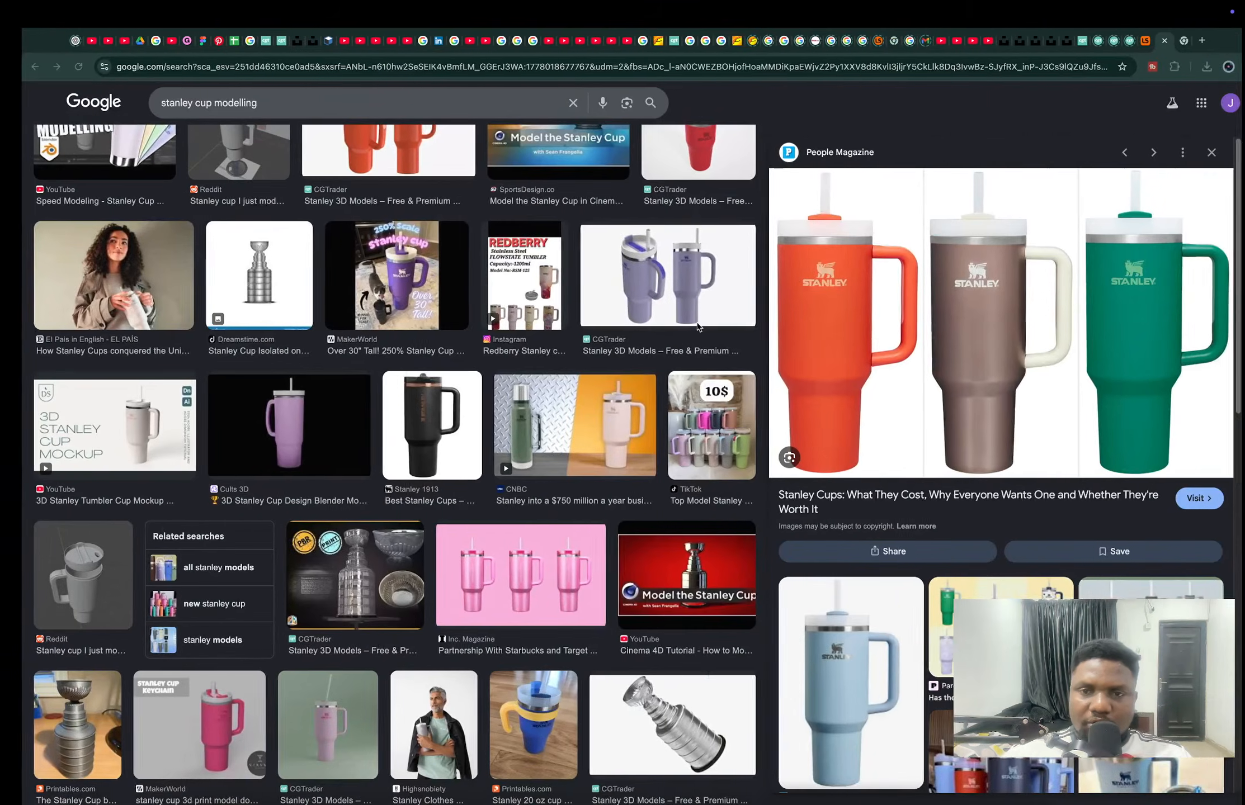
pyautogui.click(212, 41)
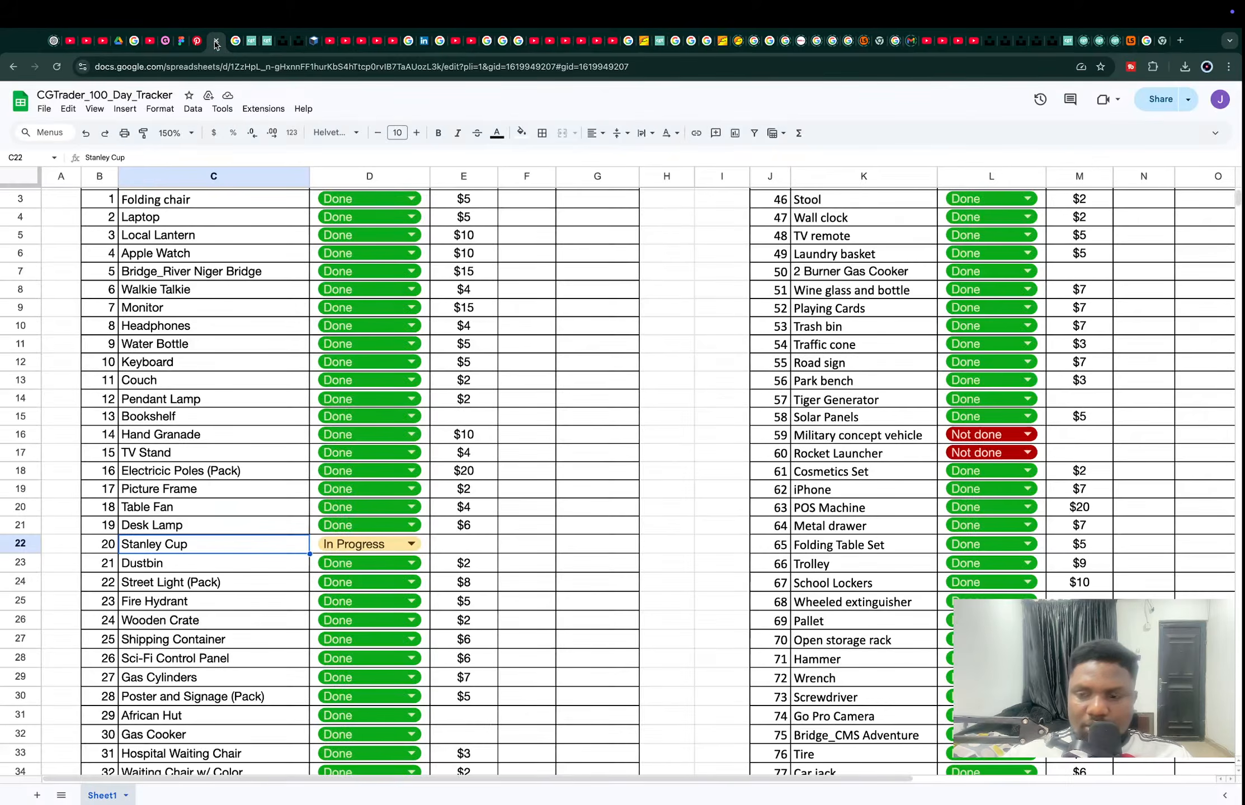
pyautogui.doubleClick(381, 546)
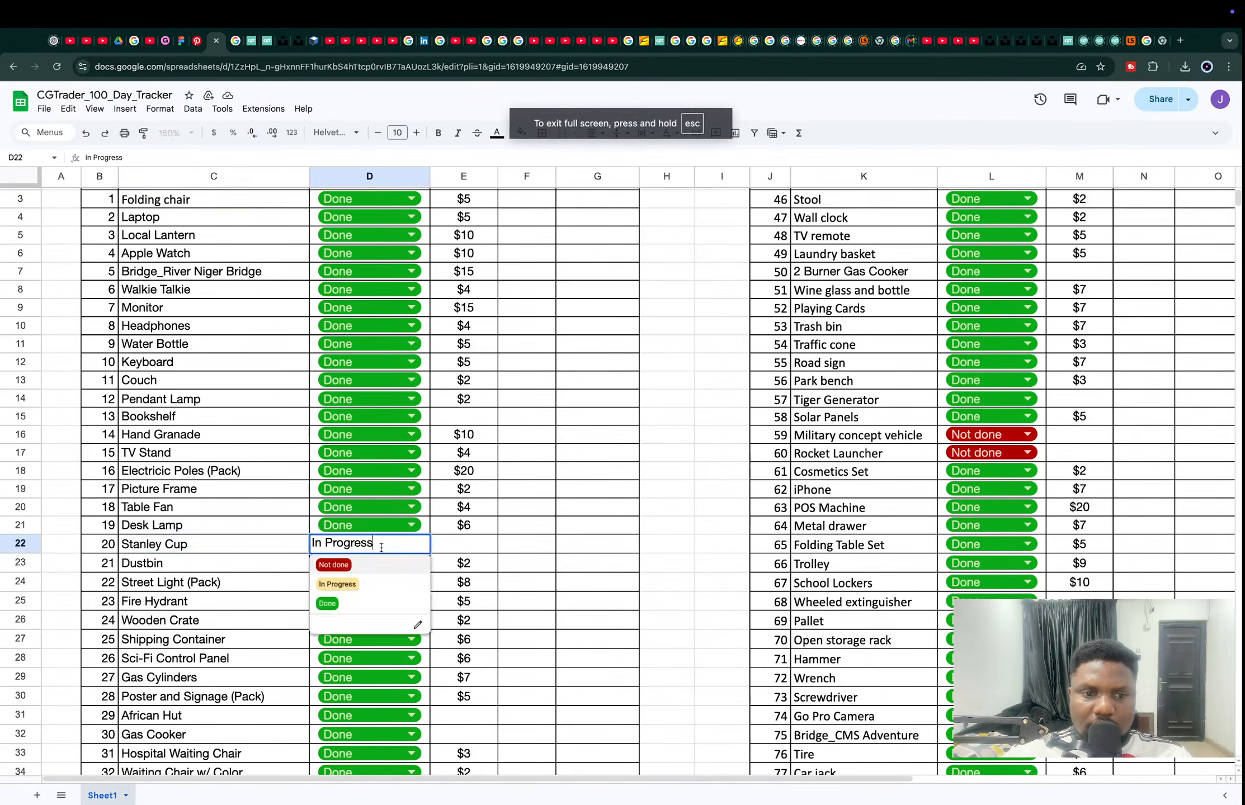
pyautogui.click(377, 606)
pyautogui.hotkey('ctrl', 'Left')
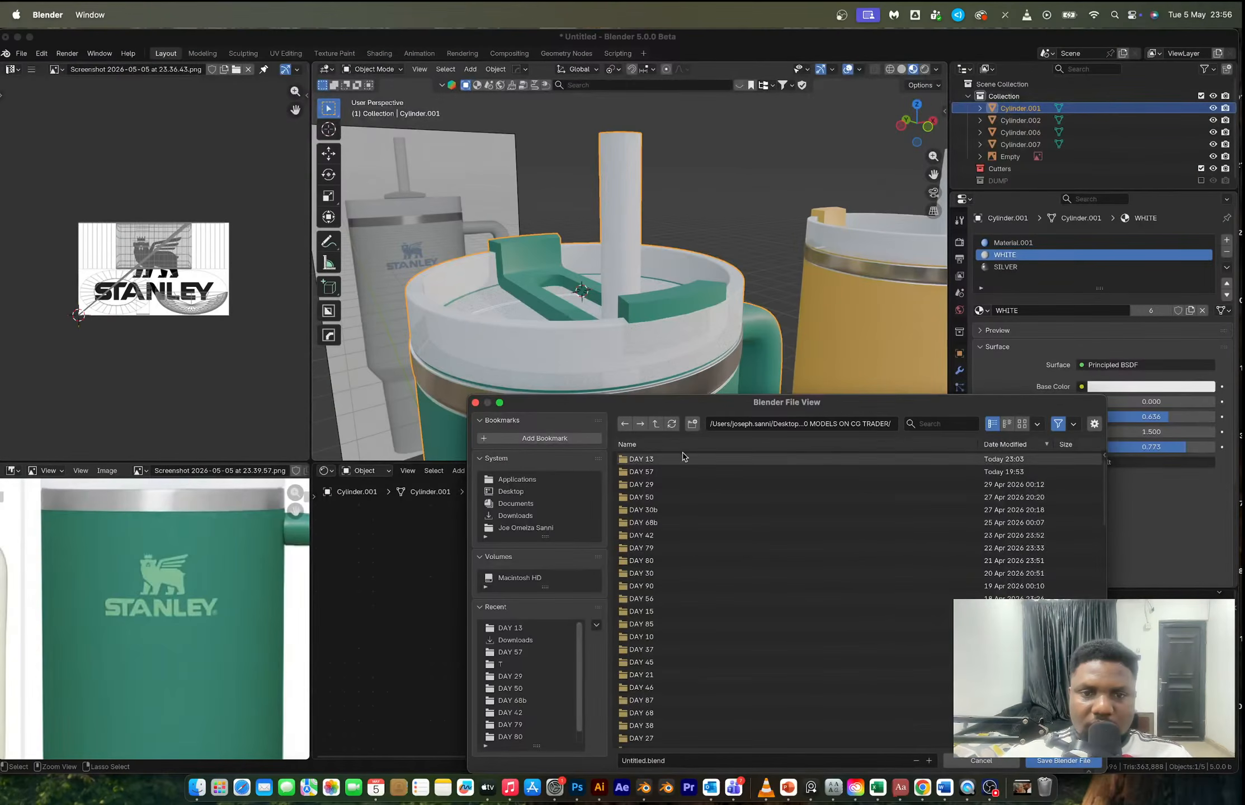
# - Create a folder named DAY 20 in the models folder and open it as the save location
pyautogui.click(694, 423)
pyautogui.press('Return')
pyautogui.write('DAY 20')
pyautogui.press('Return')
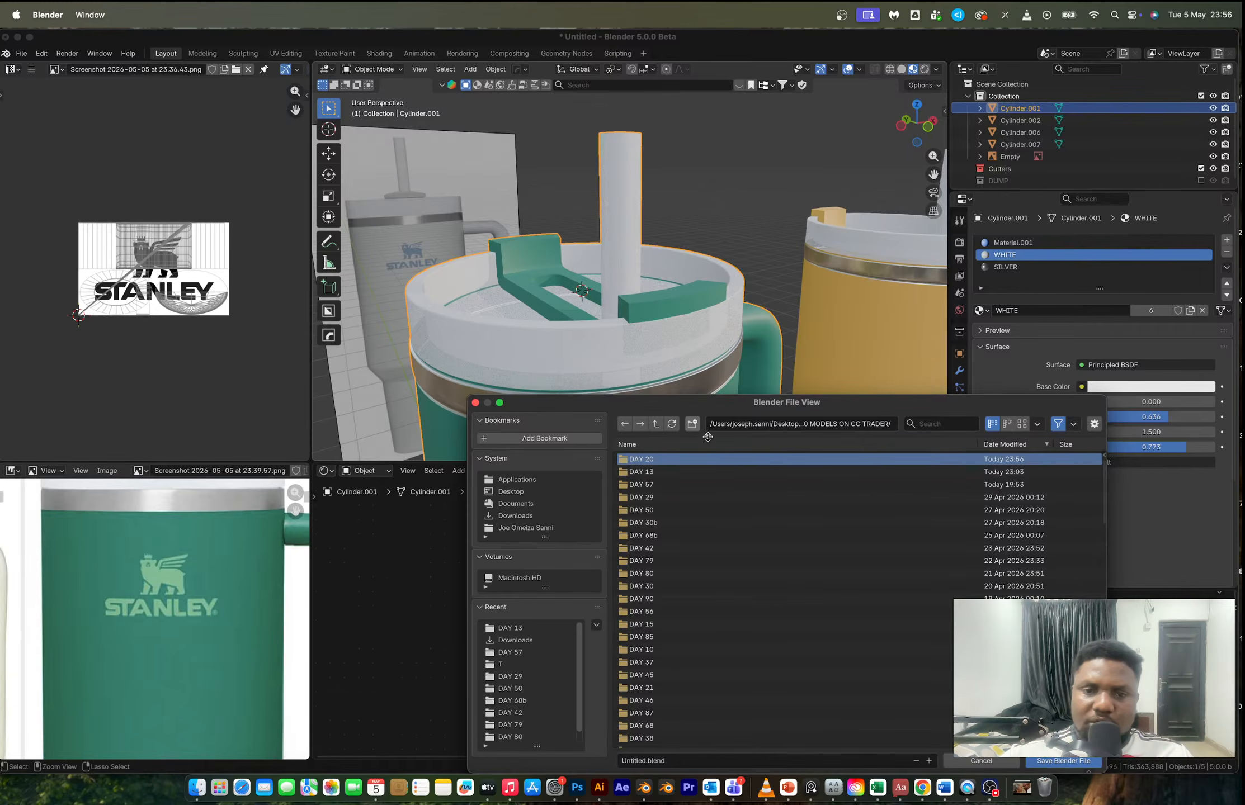
pyautogui.doubleClick(660, 459)
# - Name the file DAY 20_STANLAY CUP.blend and save it in the DAY 20 folder
pyautogui.click(696, 758)
pyautogui.write('DAY 3')
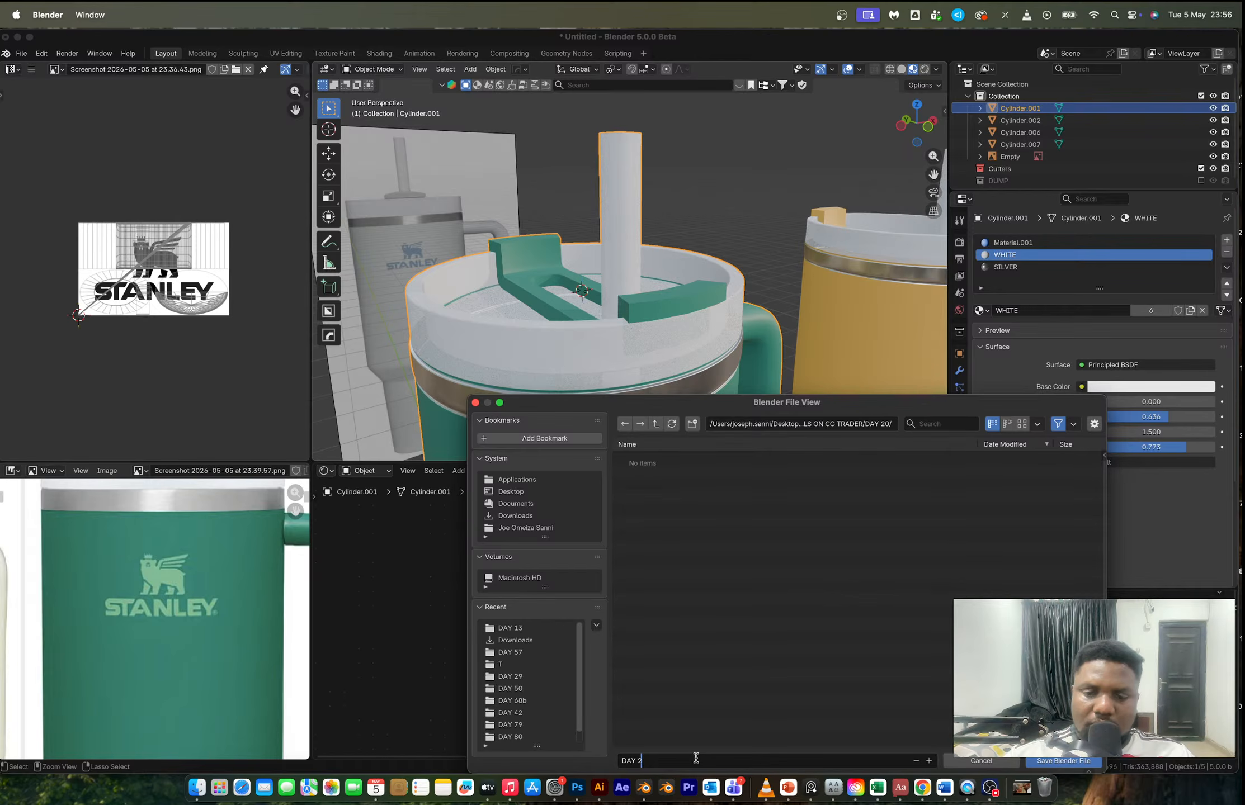
pyautogui.write('0_STANDL')
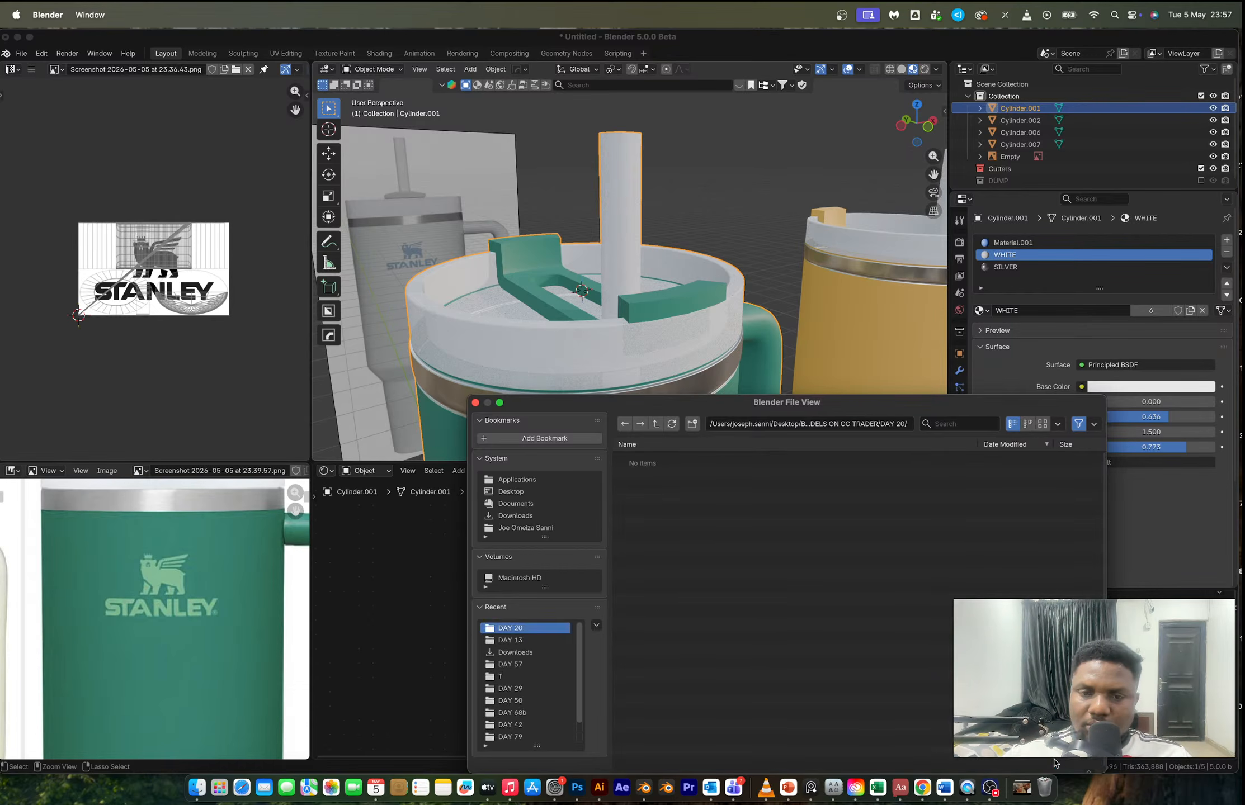
pyautogui.click(1055, 761)
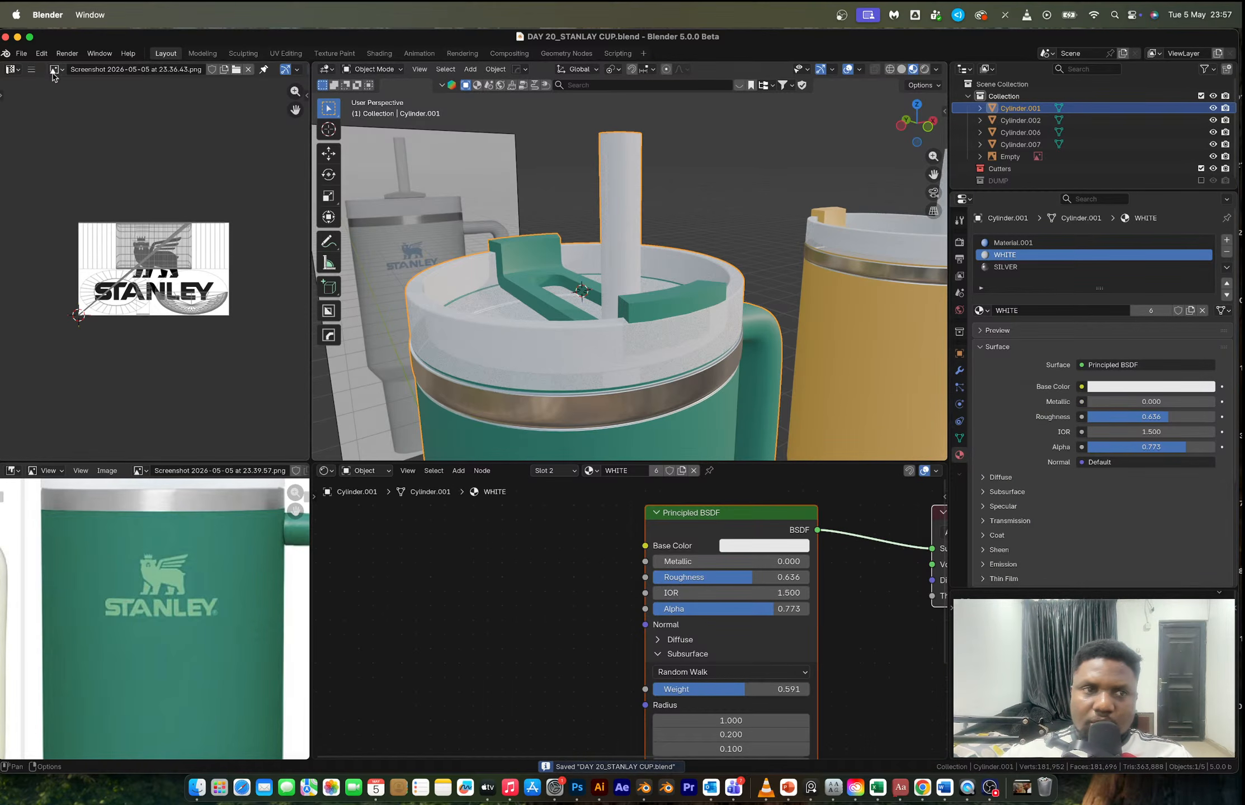
# - Try Unpack Resources on the project's external data, and pack the resources into the file
pyautogui.click(22, 54)
pyautogui.moveTo(62, 256)
pyautogui.click(166, 284)
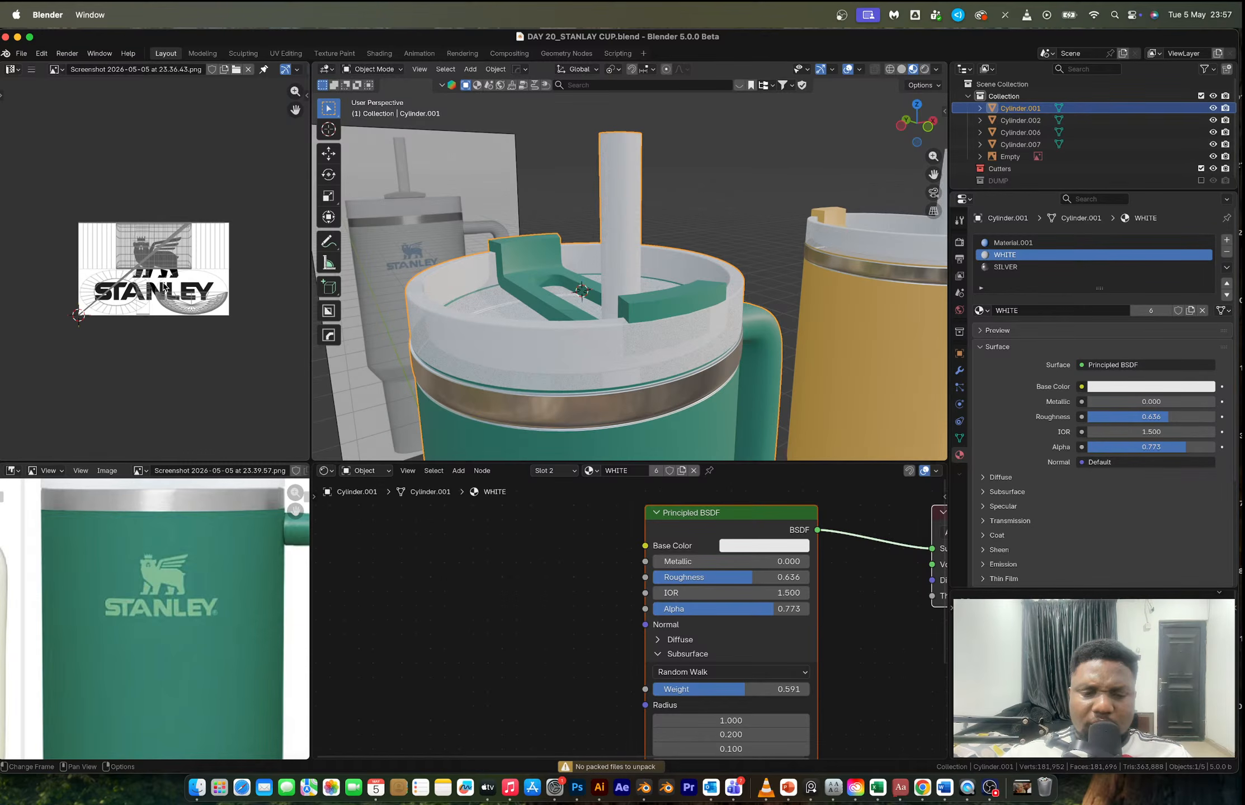
pyautogui.click(23, 54)
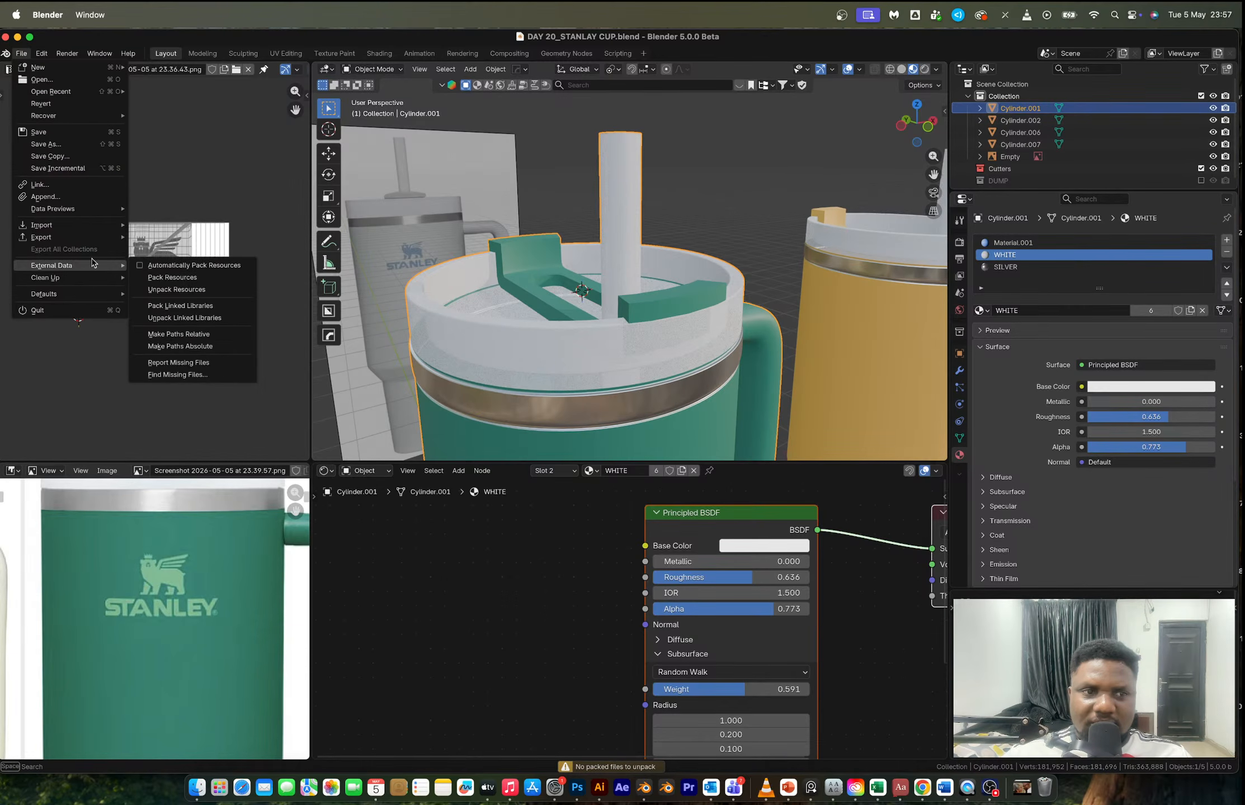
pyautogui.click(166, 276)
# - Switch to the browser and bring up the YouTube channel's live streams page
pyautogui.hotkey('ctrl', 'Right')
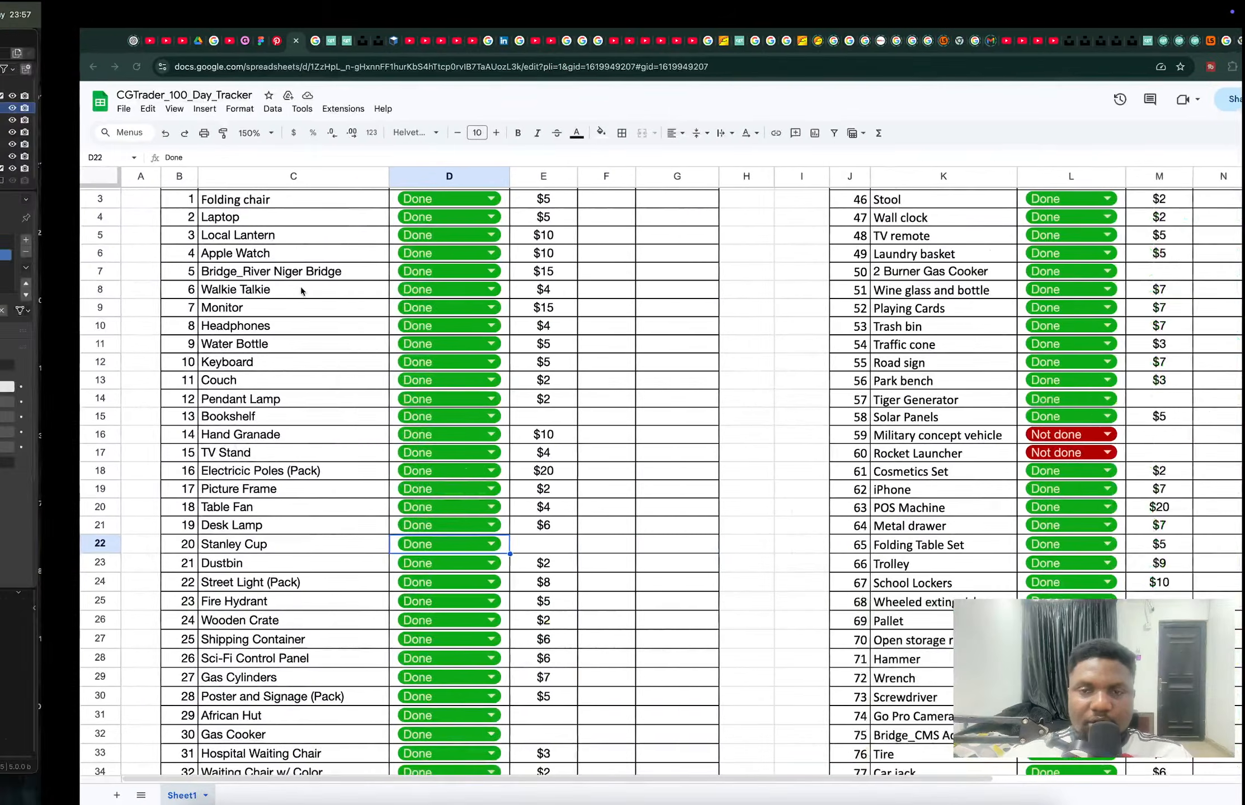
pyautogui.click(72, 40)
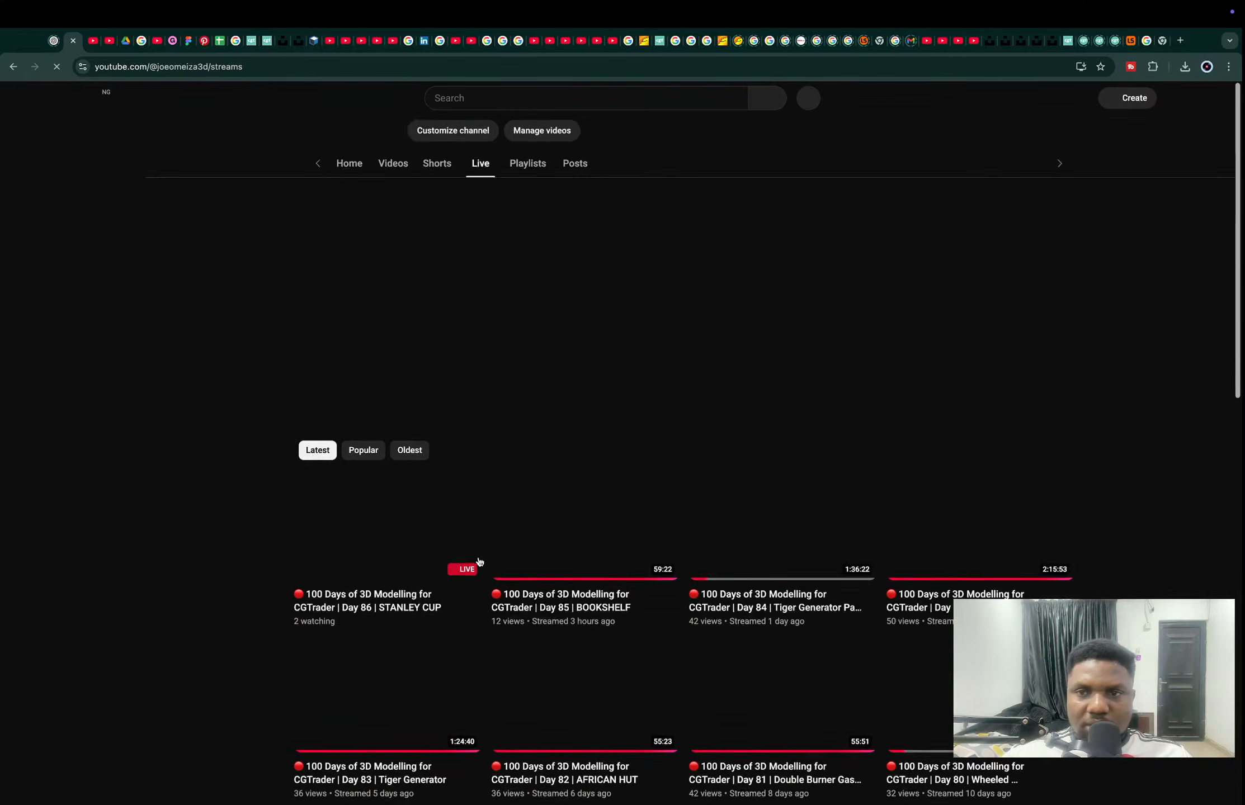
# - Open the live Day 86 STANLEY CUP stream in a separate browser tab and check its playback and live chat
pyautogui.keyDown('super'); pyautogui.click(359, 517); pyautogui.keyUp('super')
pyautogui.scroll(-1, 360, 517)
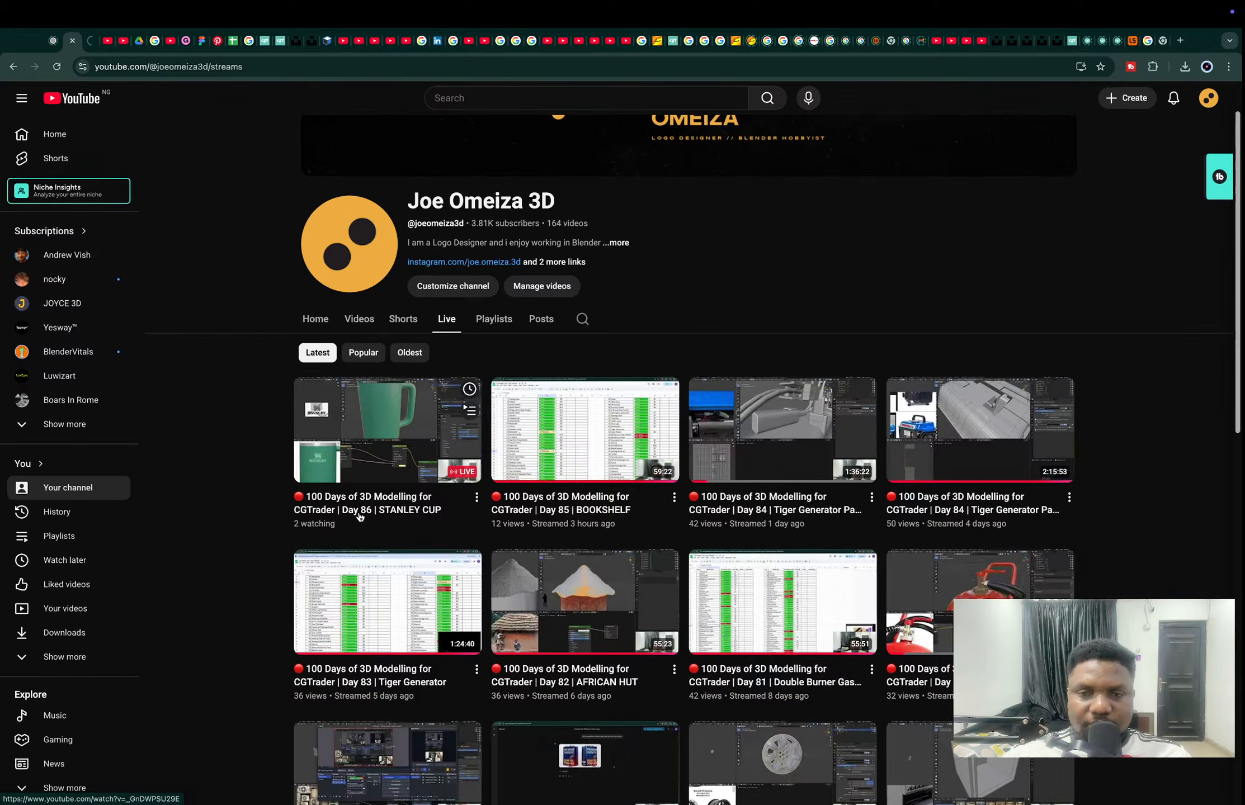
pyautogui.hotkey('ctrl', 'Tab')
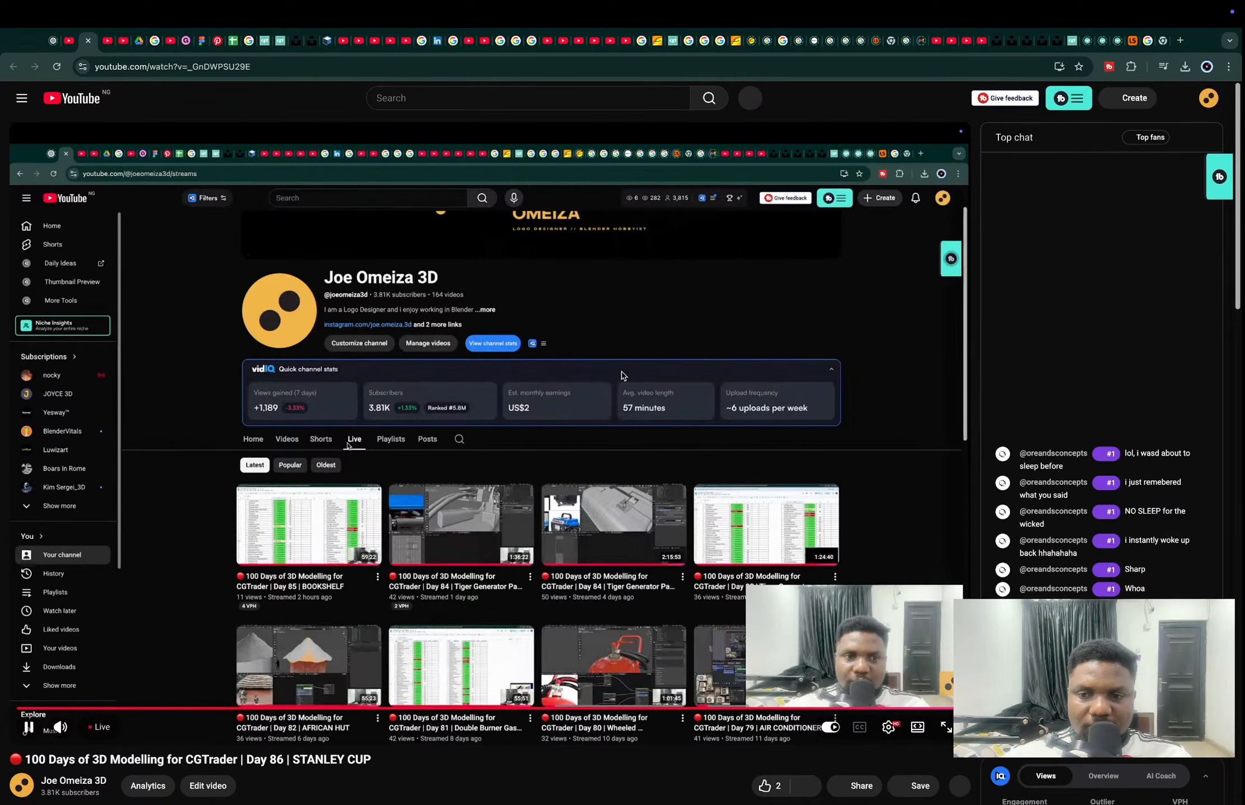
pyautogui.scroll(-4, 622, 375)
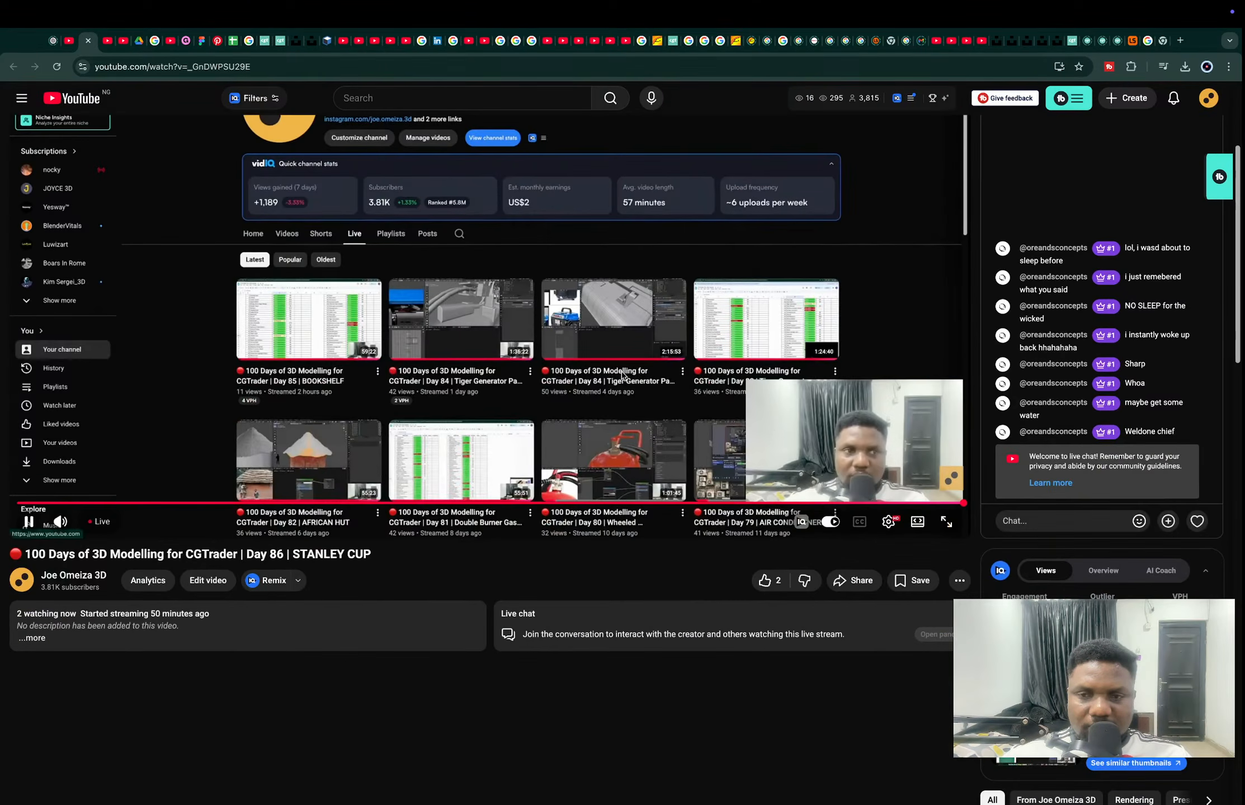
pyautogui.scroll(4, 622, 375)
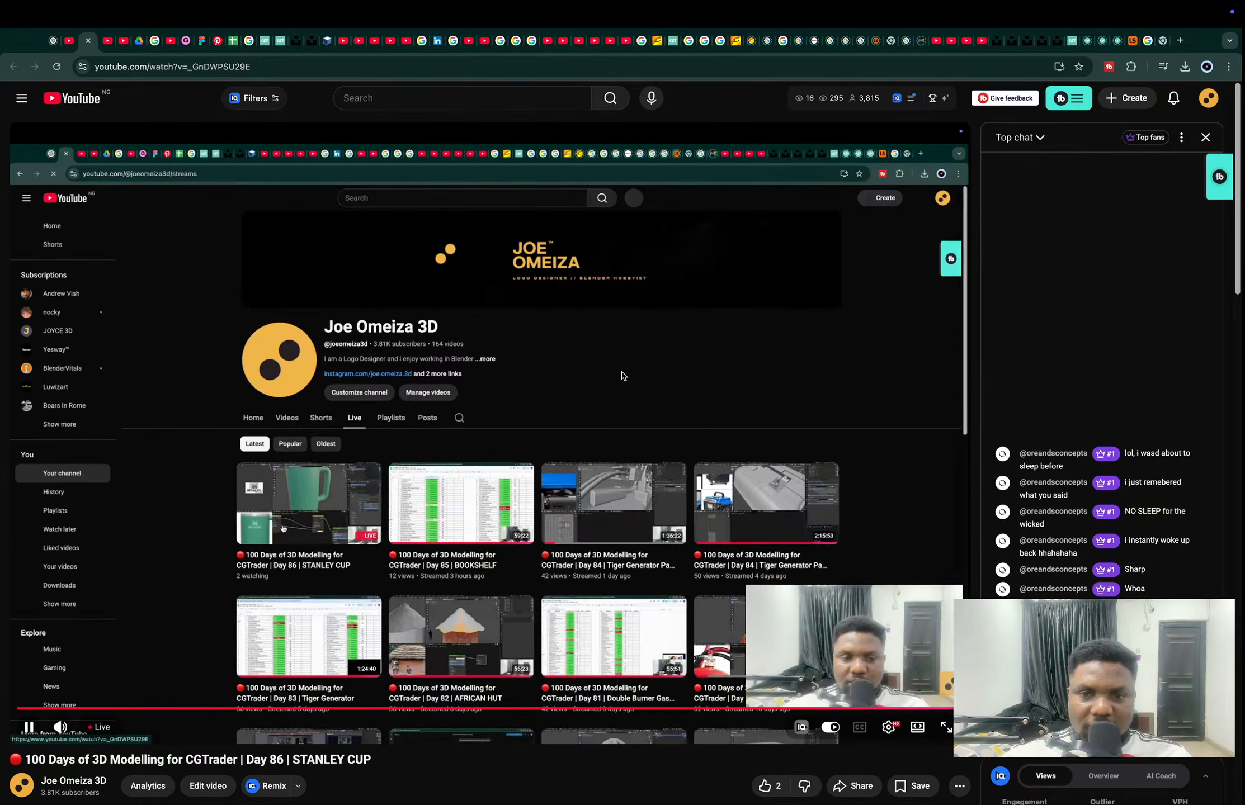
# - Close the live stream's browser tab and switch to OBS
pyautogui.hotkey('ctrl', 'w')
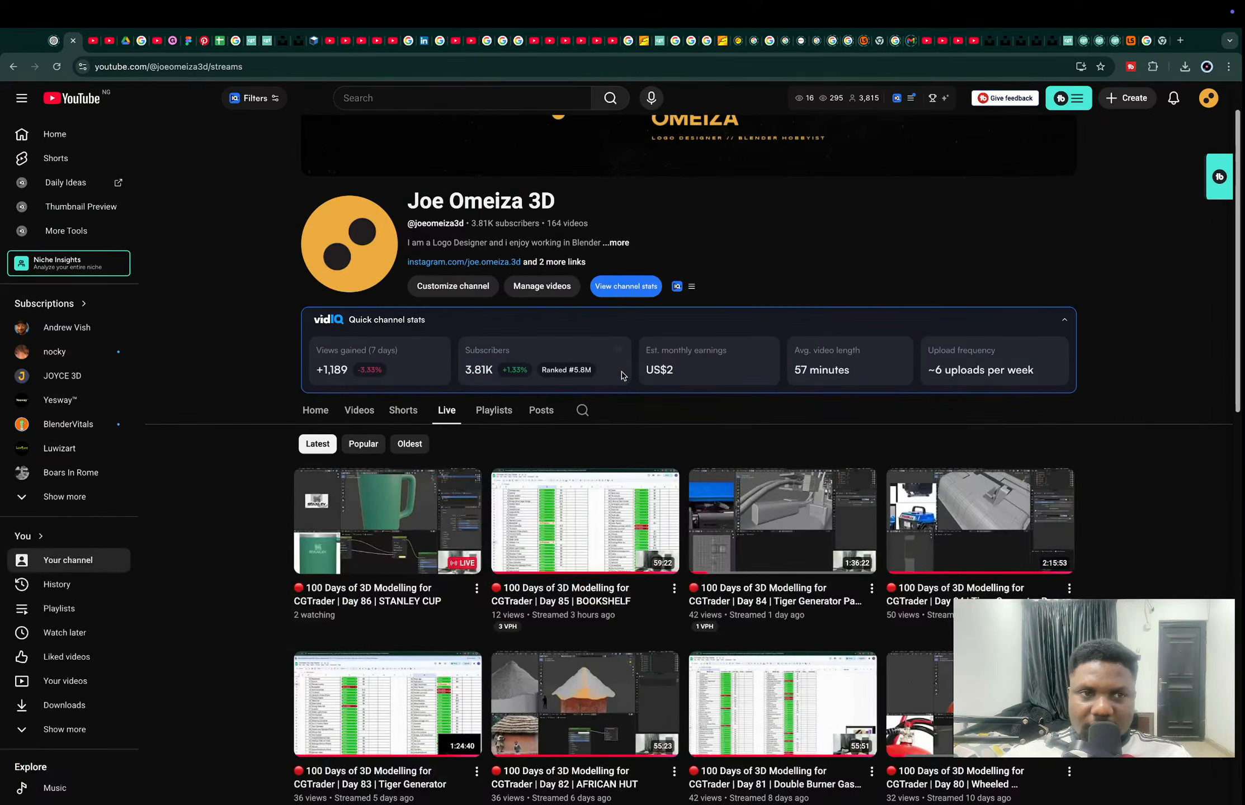
pyautogui.press('super+Tab')
pyautogui.press('super+Tab')
pyautogui.press('super+Tab')
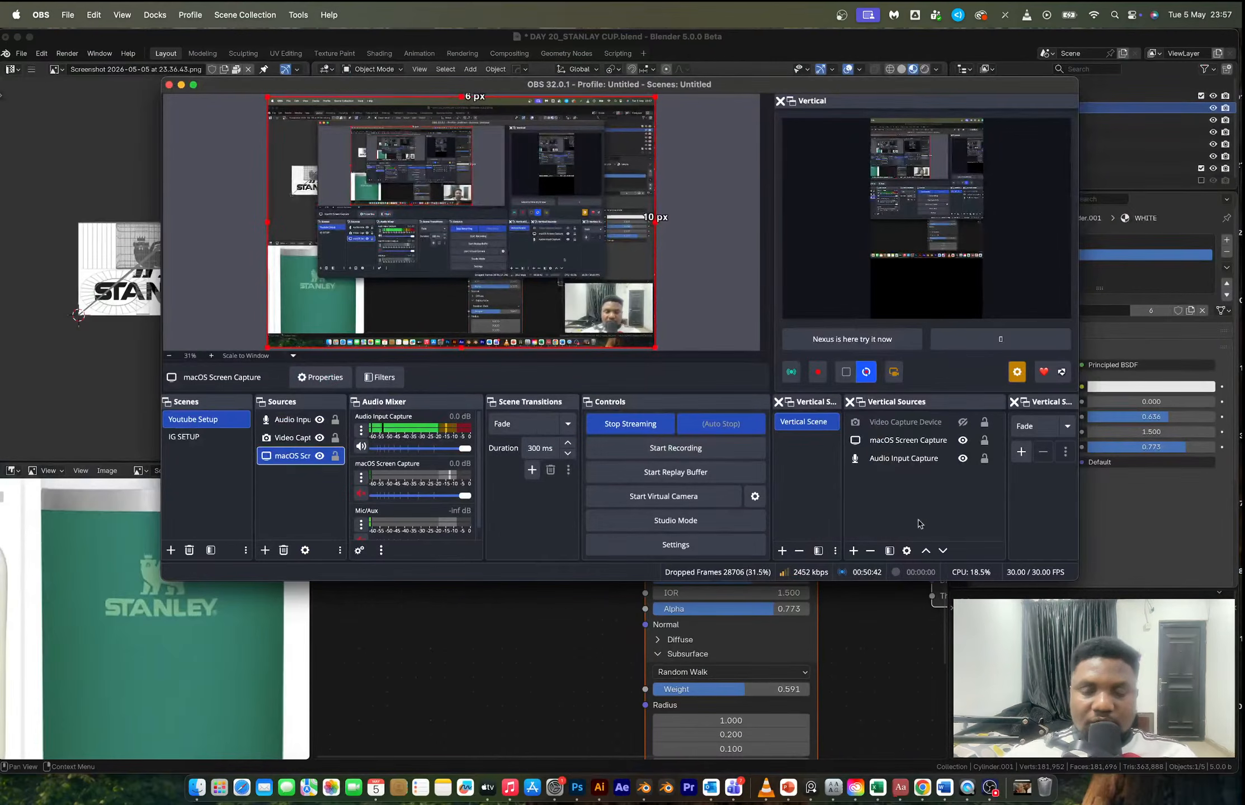